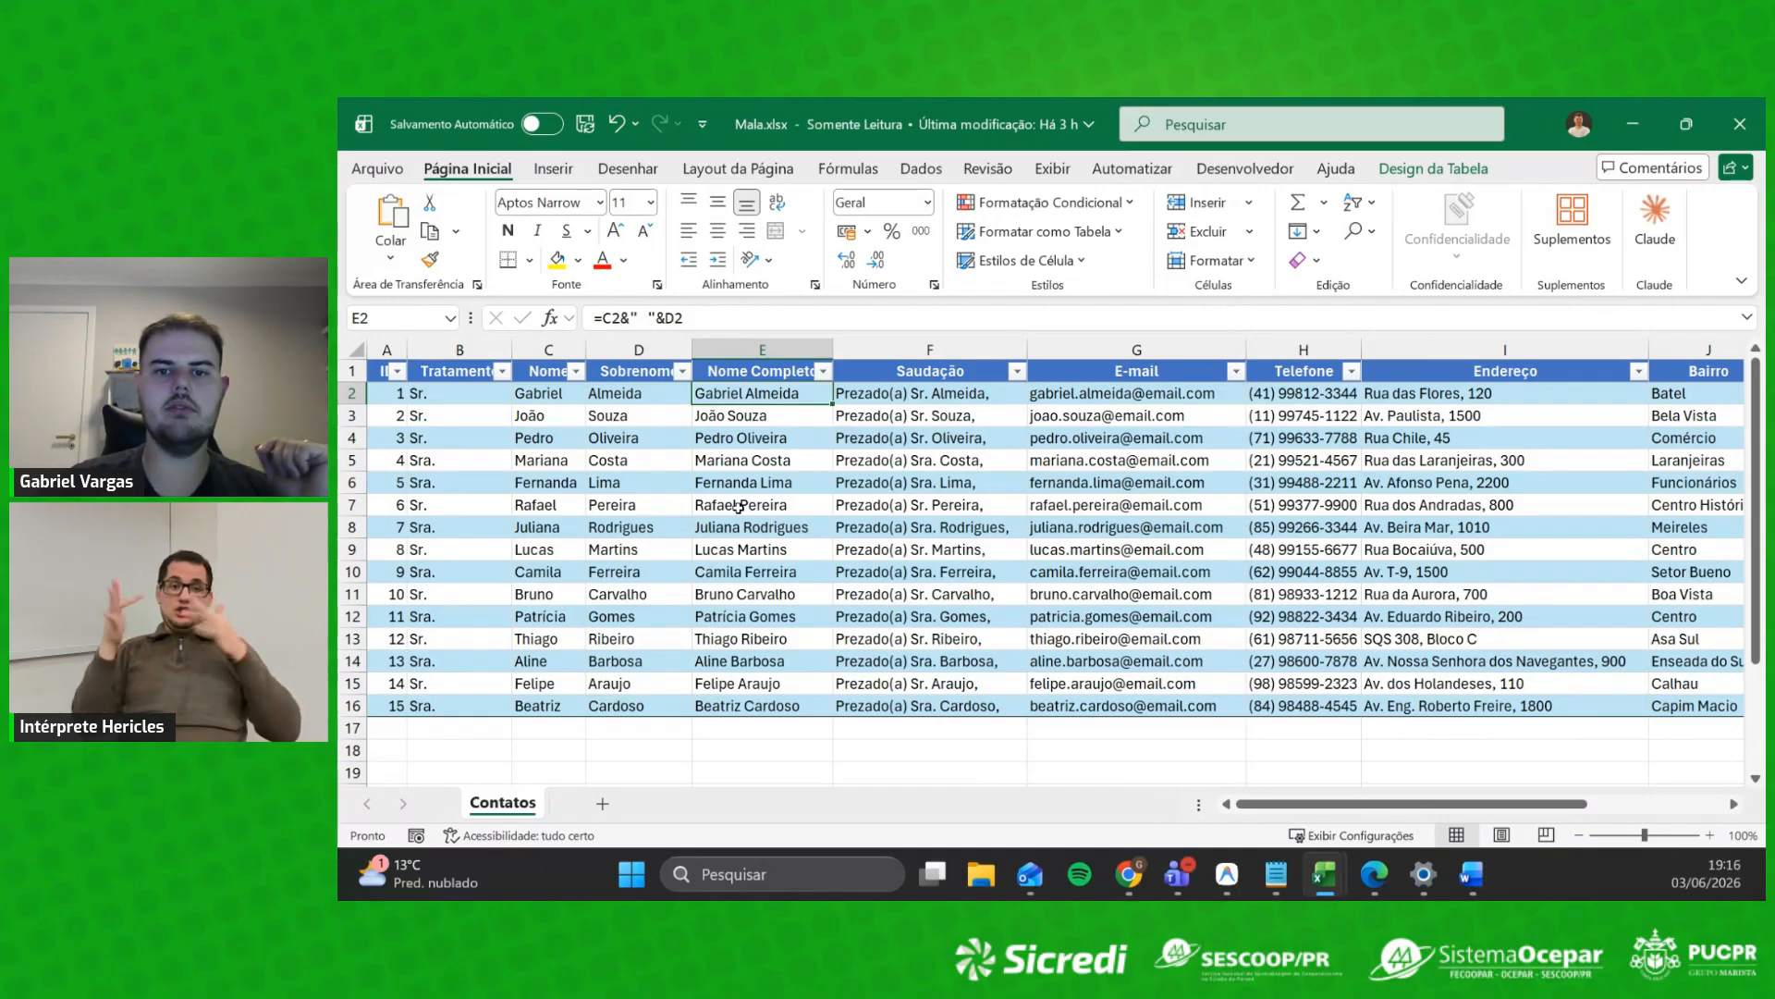
Step: Inspect the Saudação greeting formula in F2, leaving it unchanged
click(943, 399)
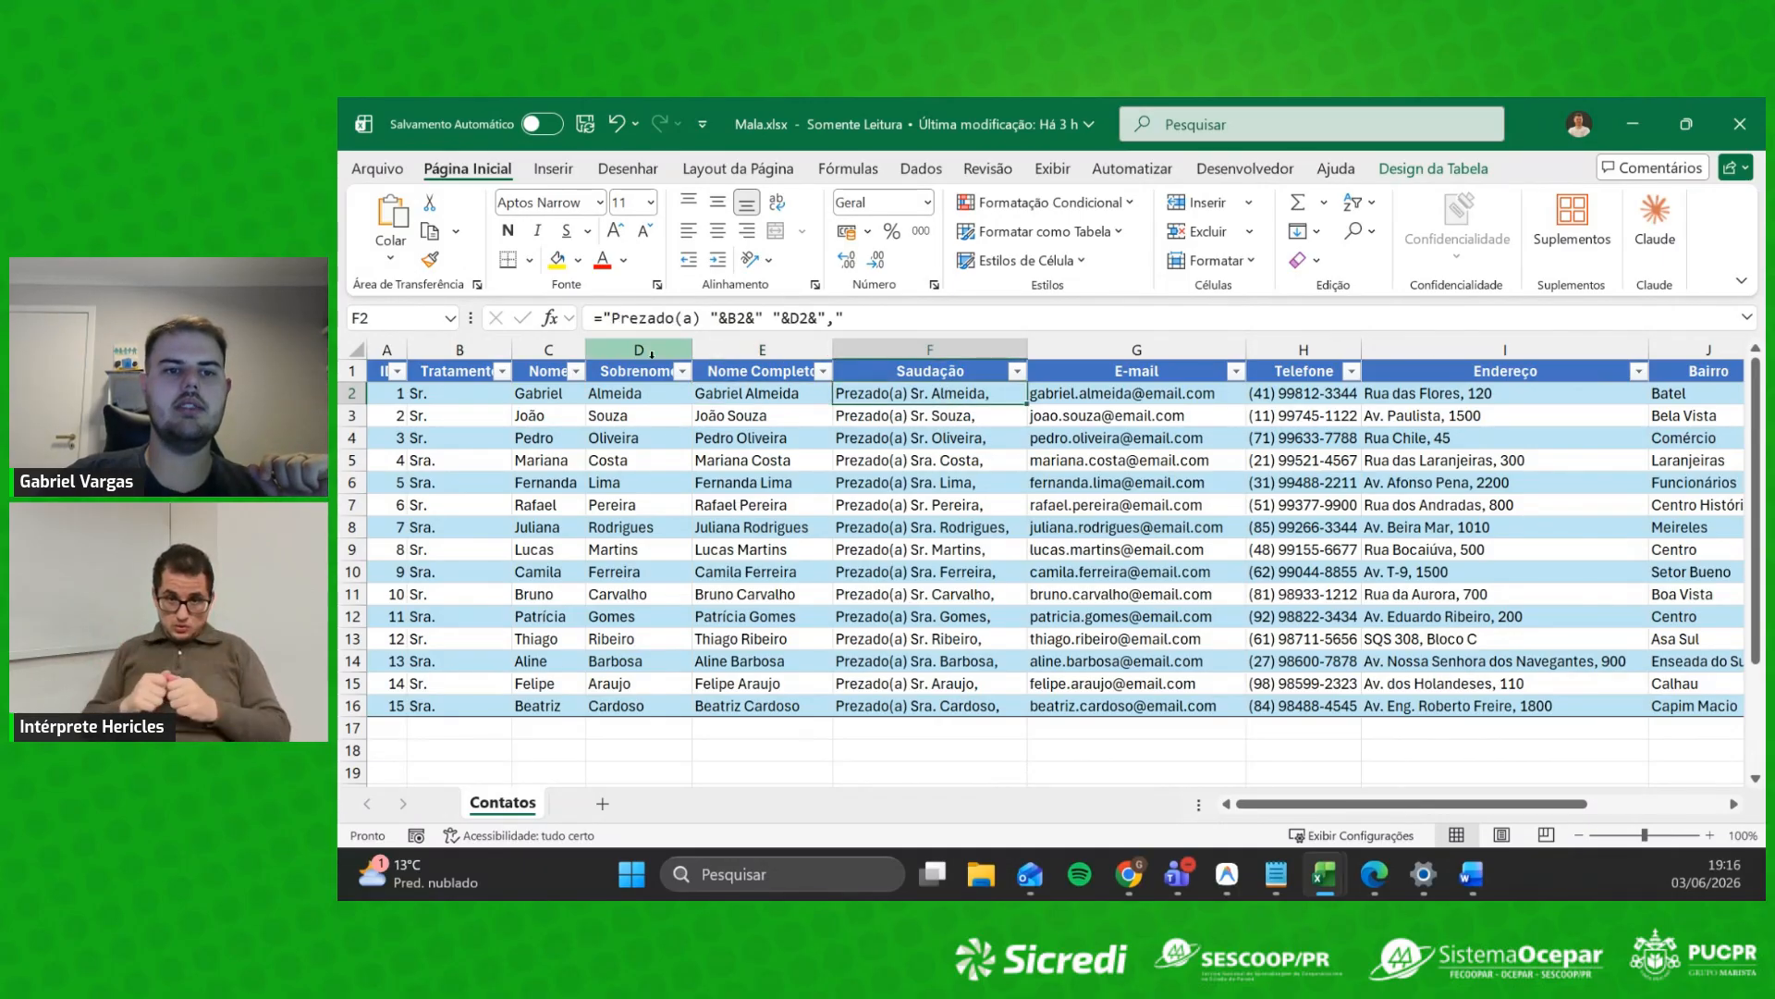
drag(603, 317, 835, 317)
click(731, 504)
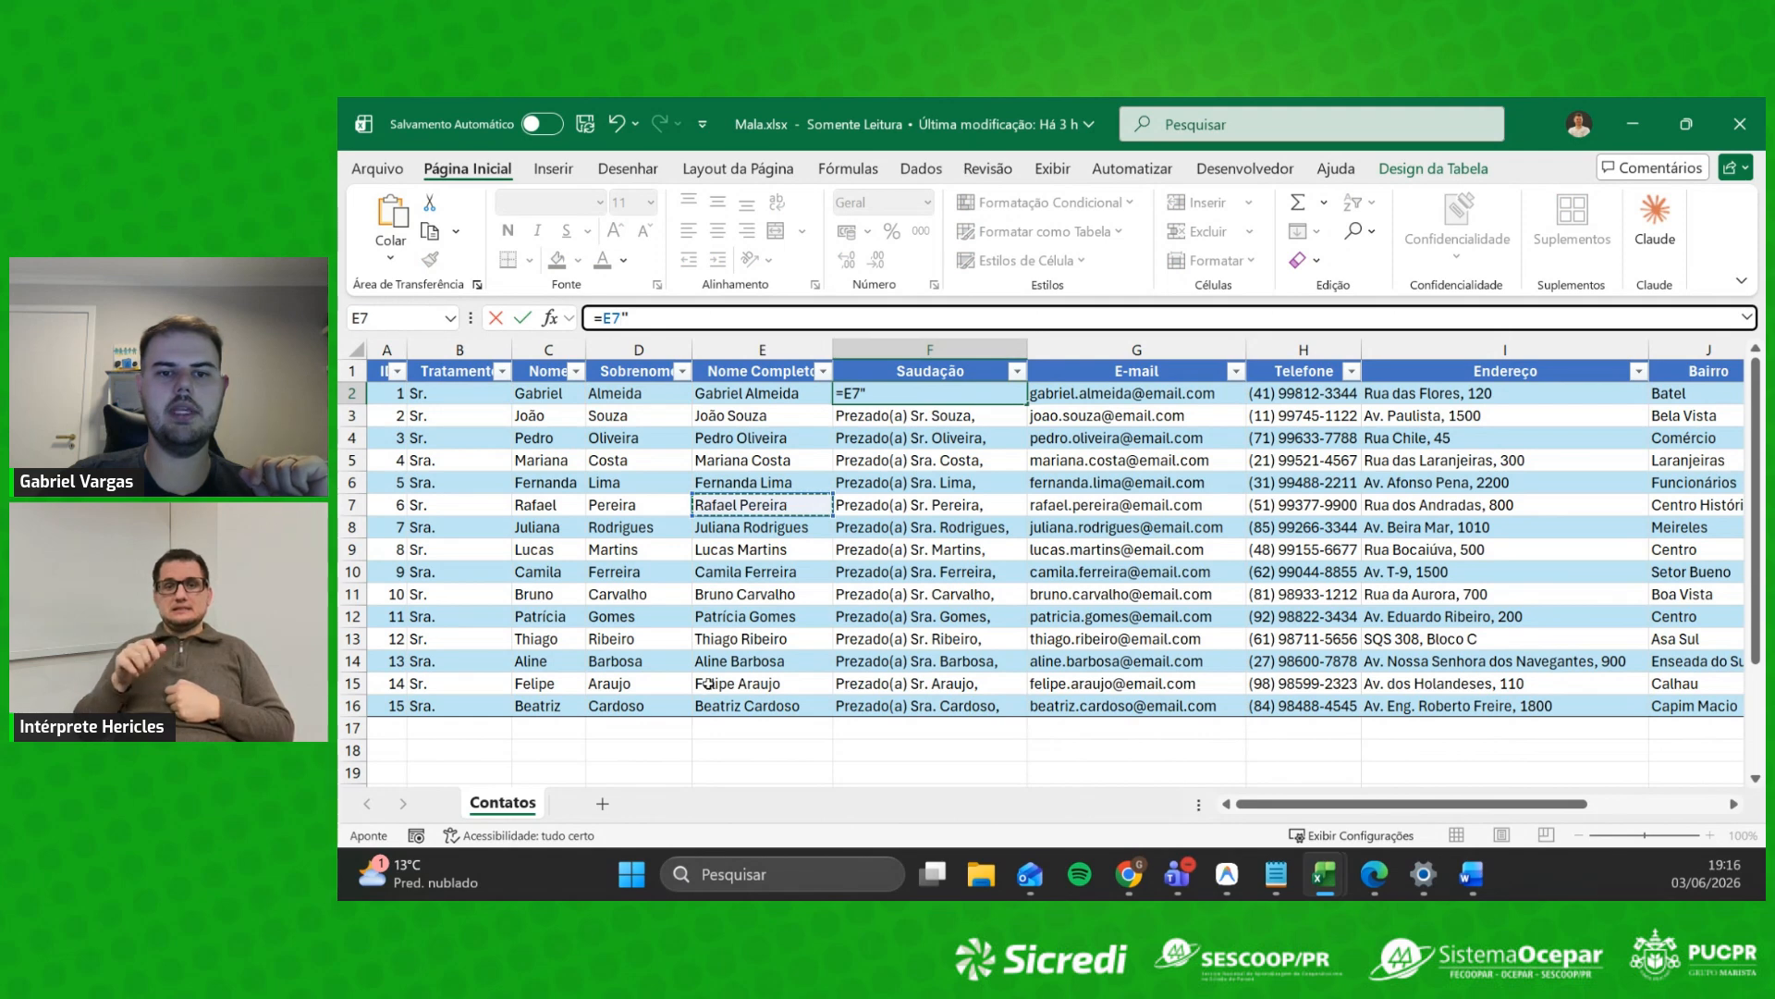
key(Escape)
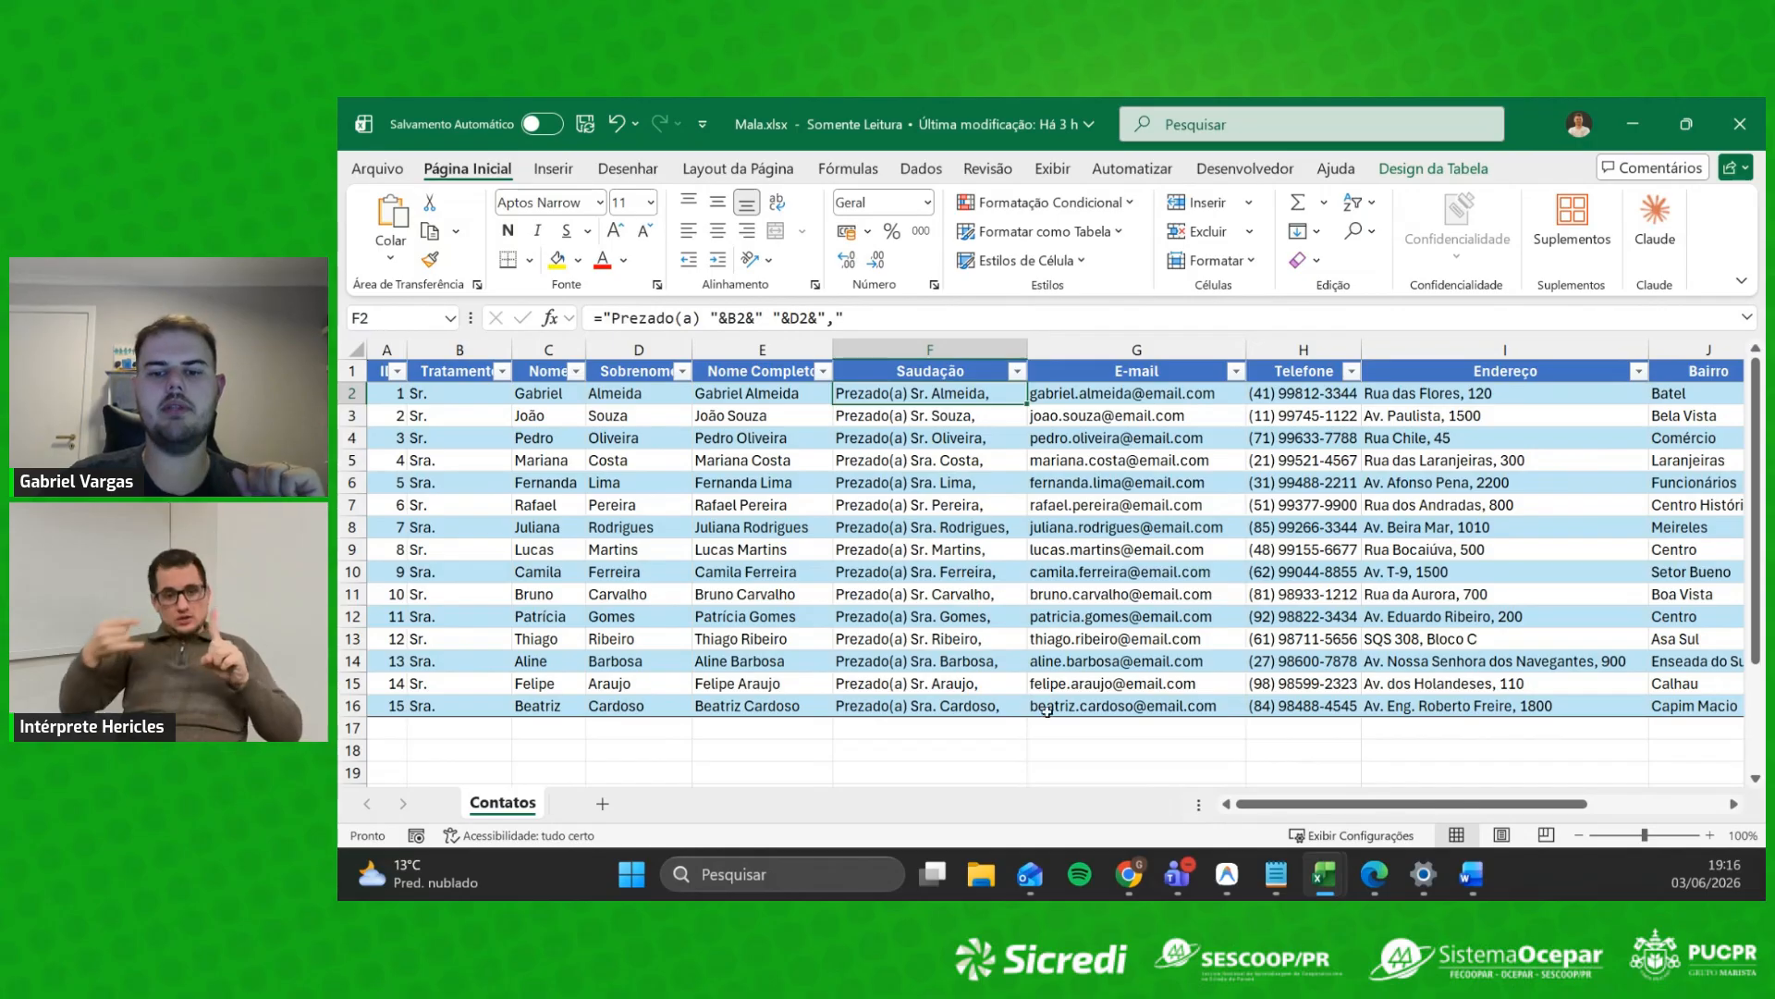
Step: Review the e-mail, phone and address columns G–I, then switch to the Word letter Mala.docx
click(1158, 409)
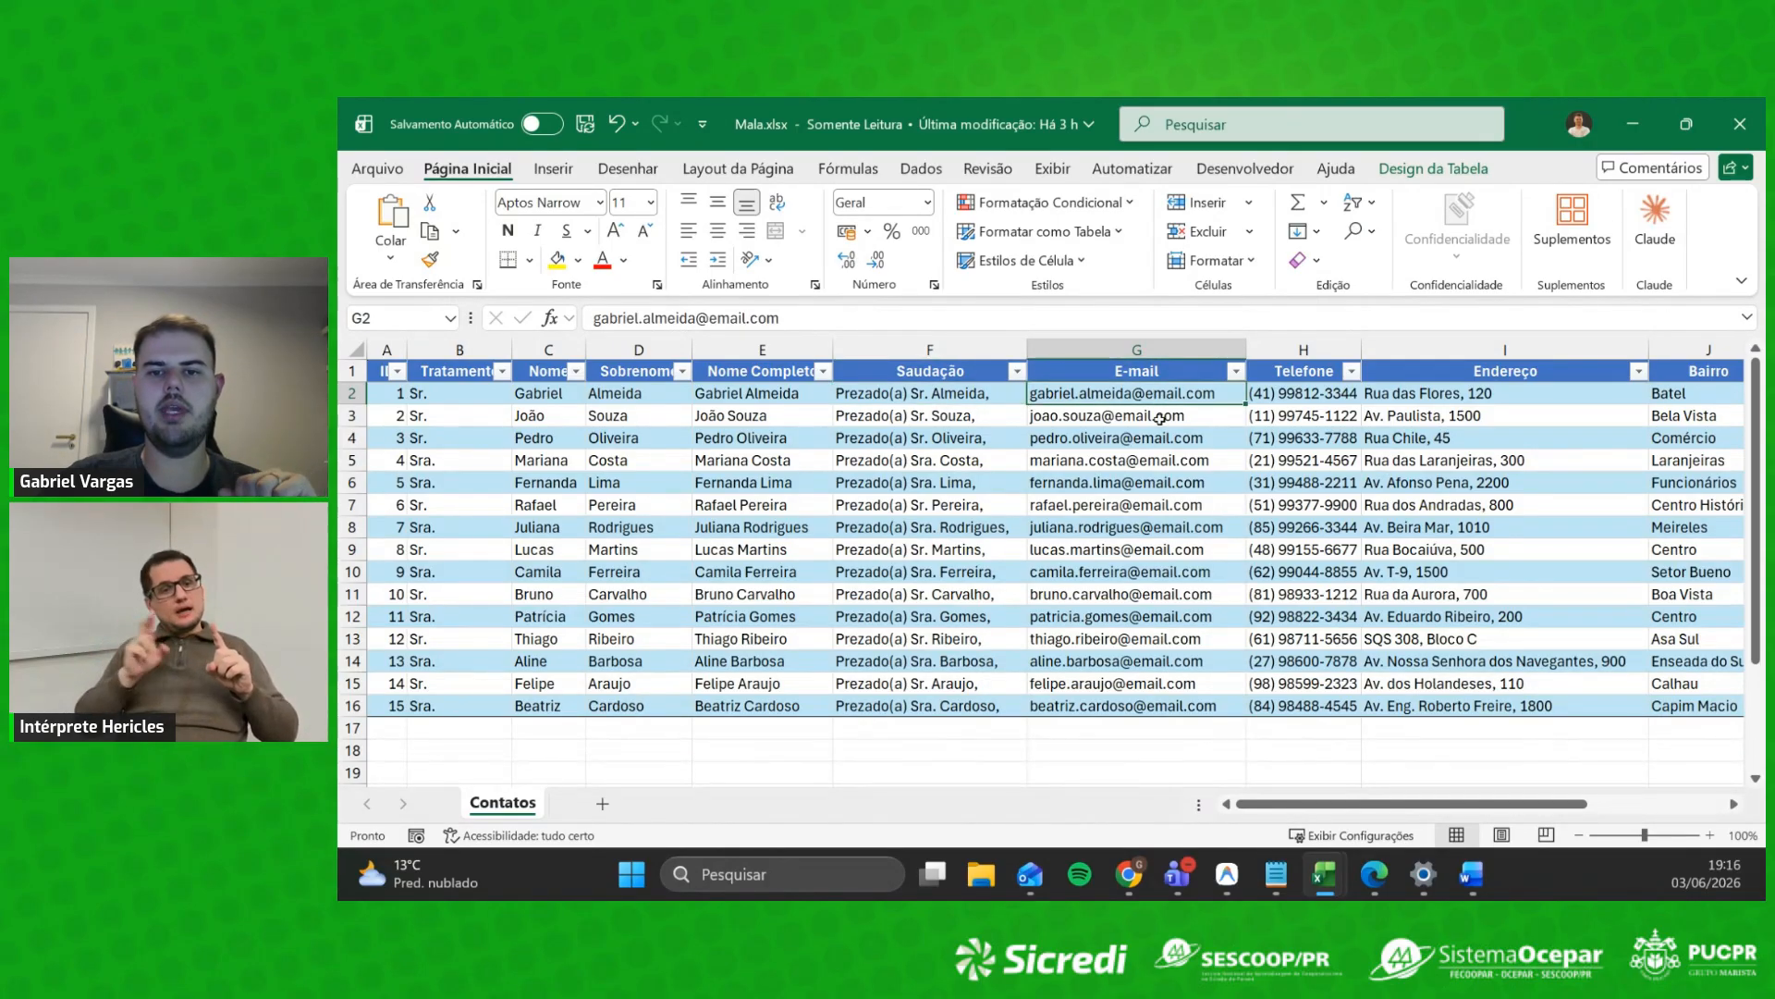
click(1318, 393)
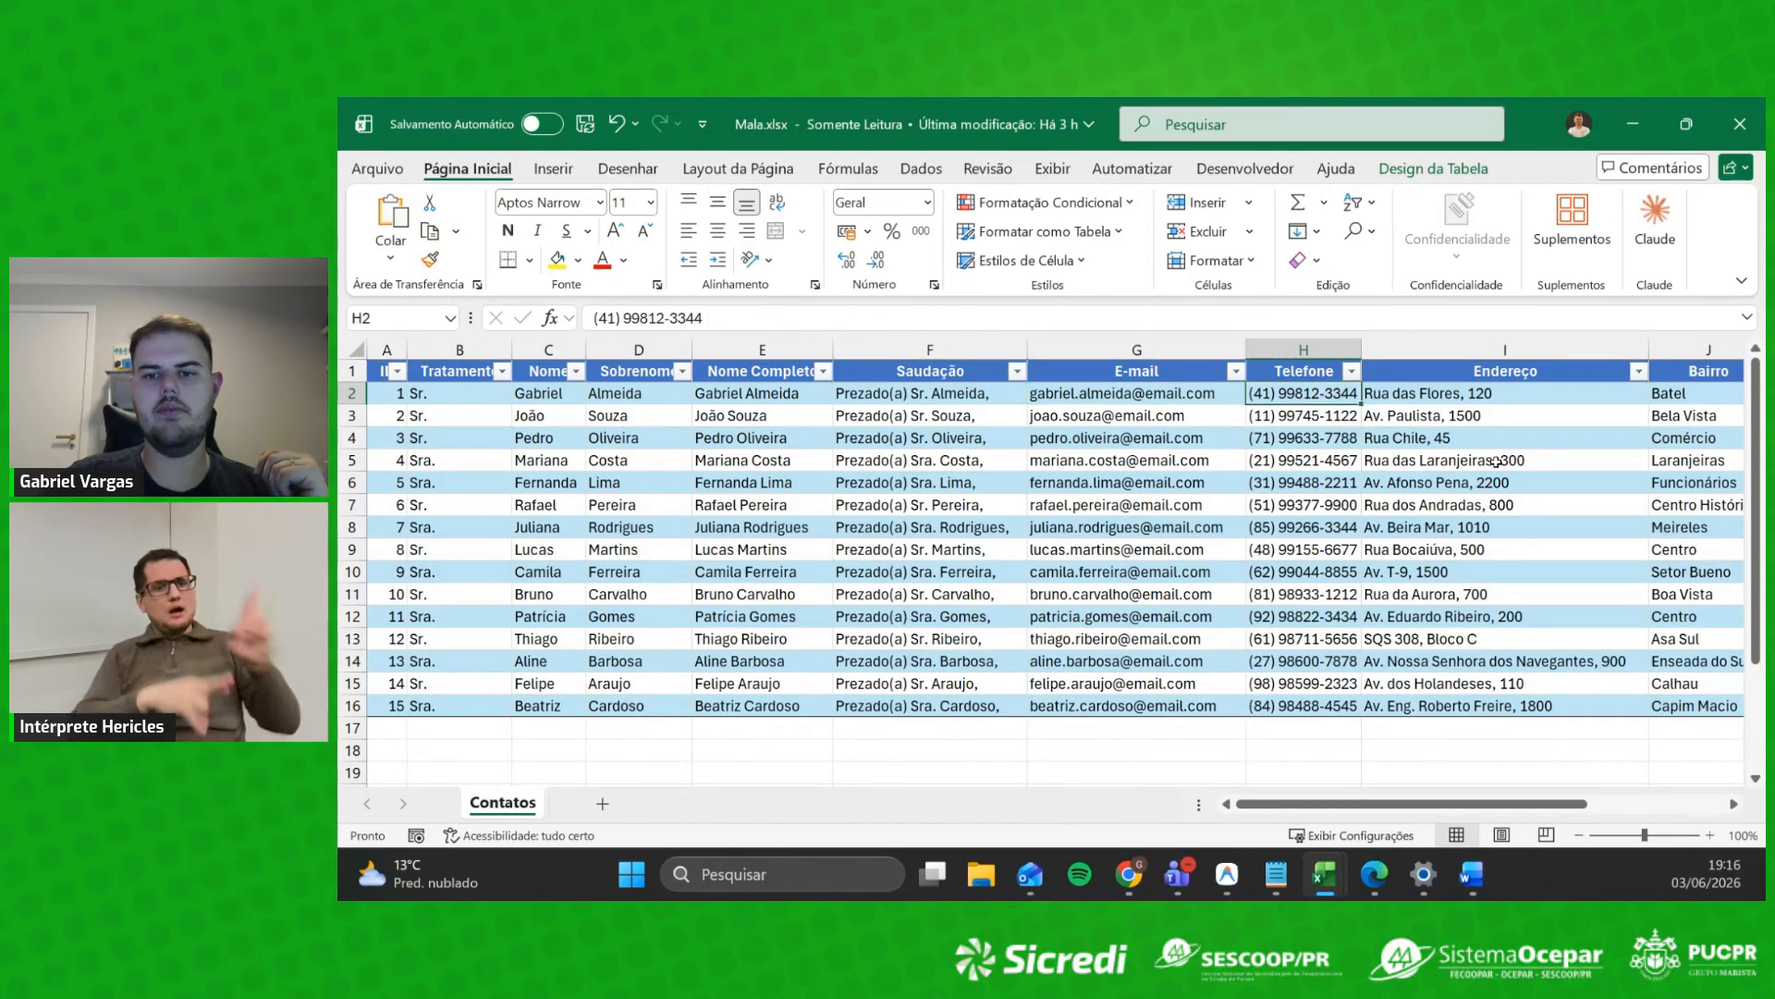
click(1425, 406)
drag(1449, 802, 1633, 783)
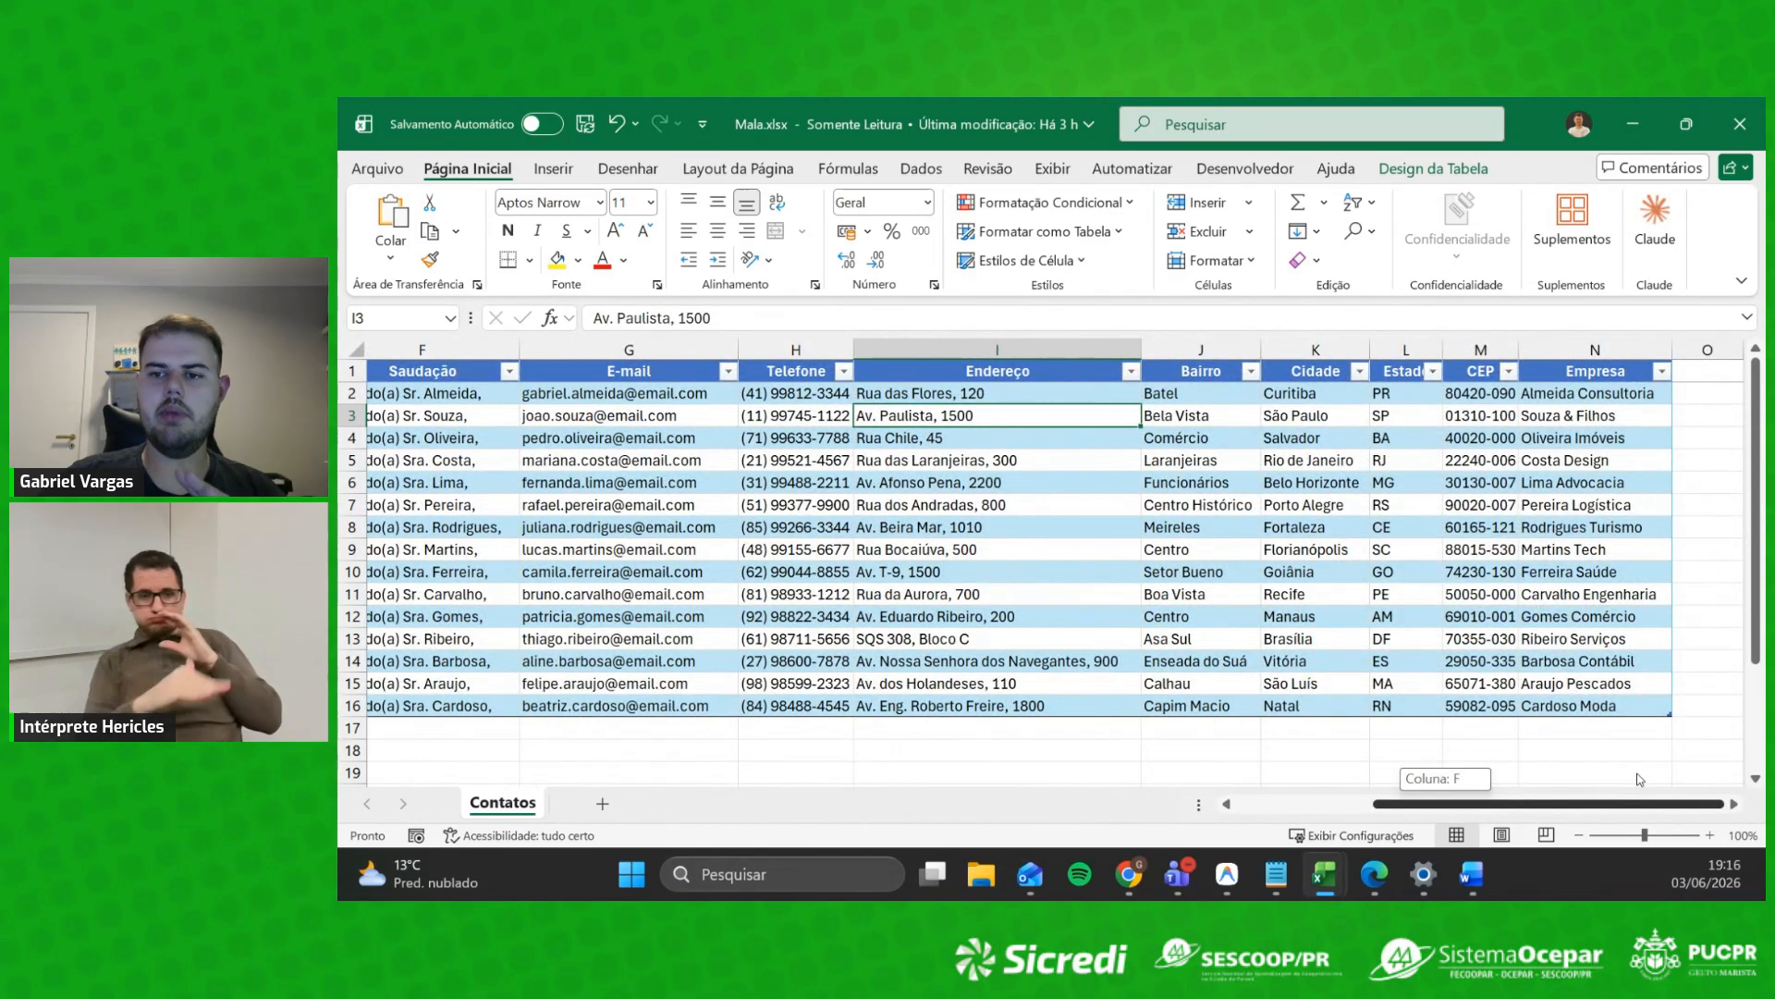
drag(1640, 774, 1279, 720)
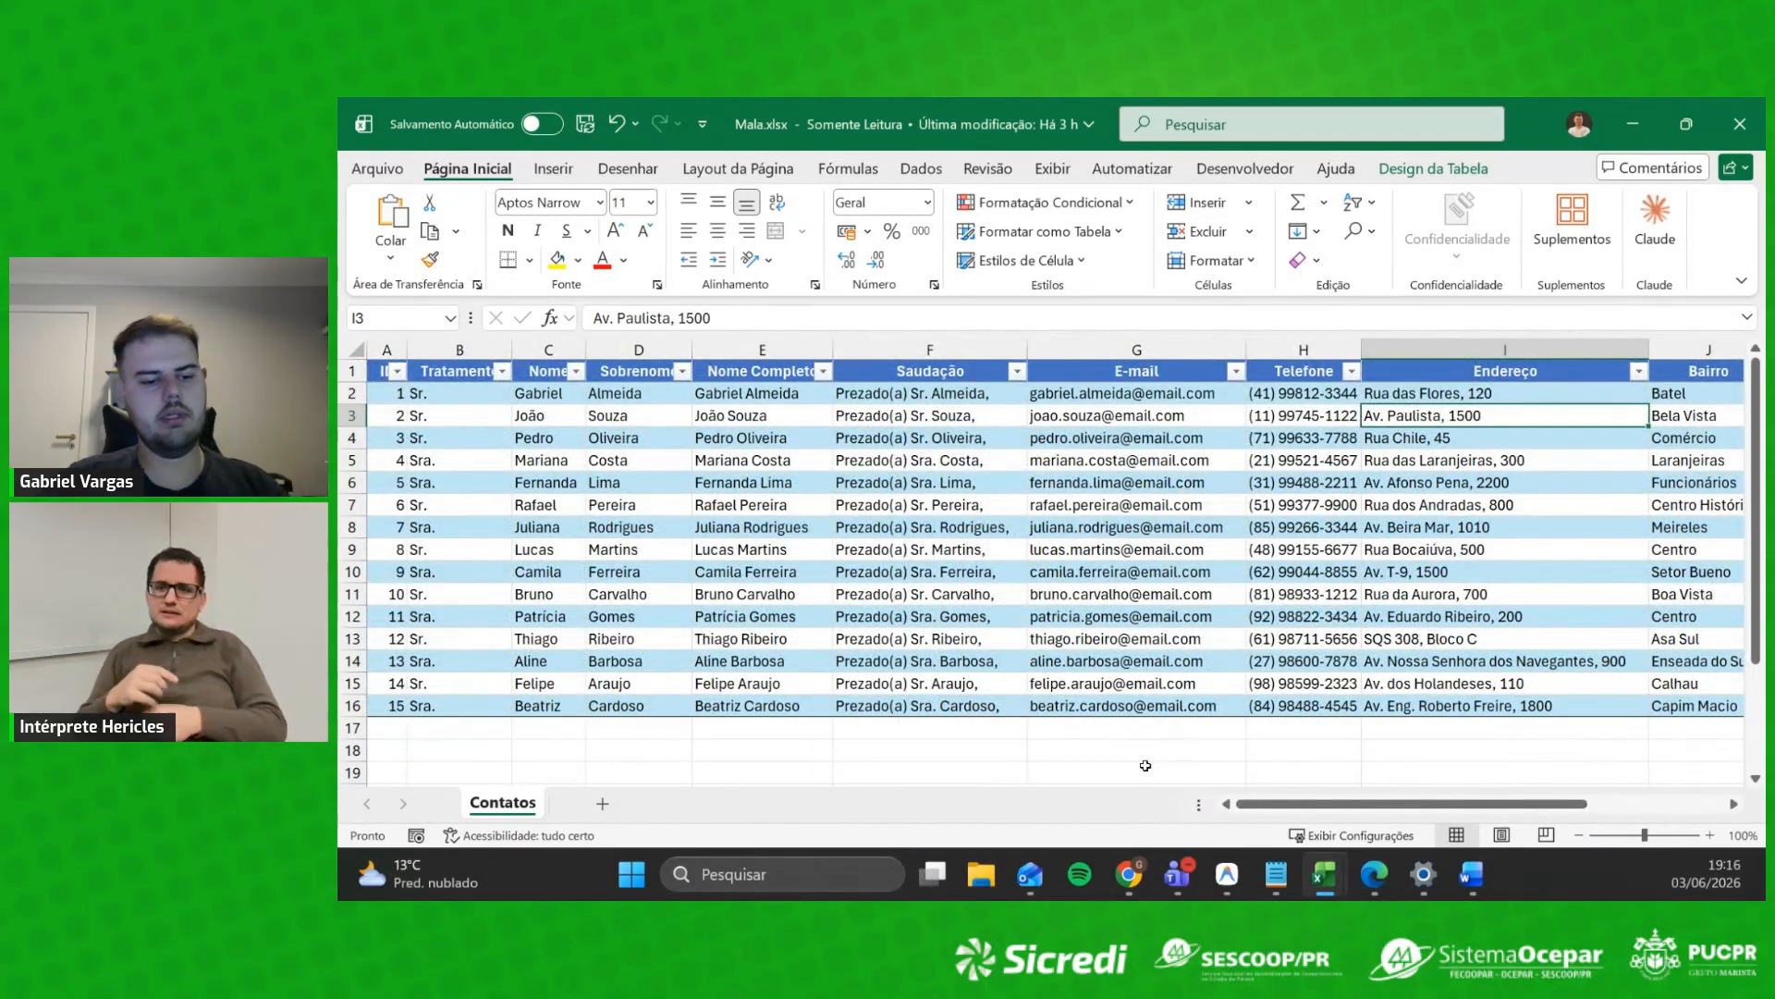
key(alt+Tab)
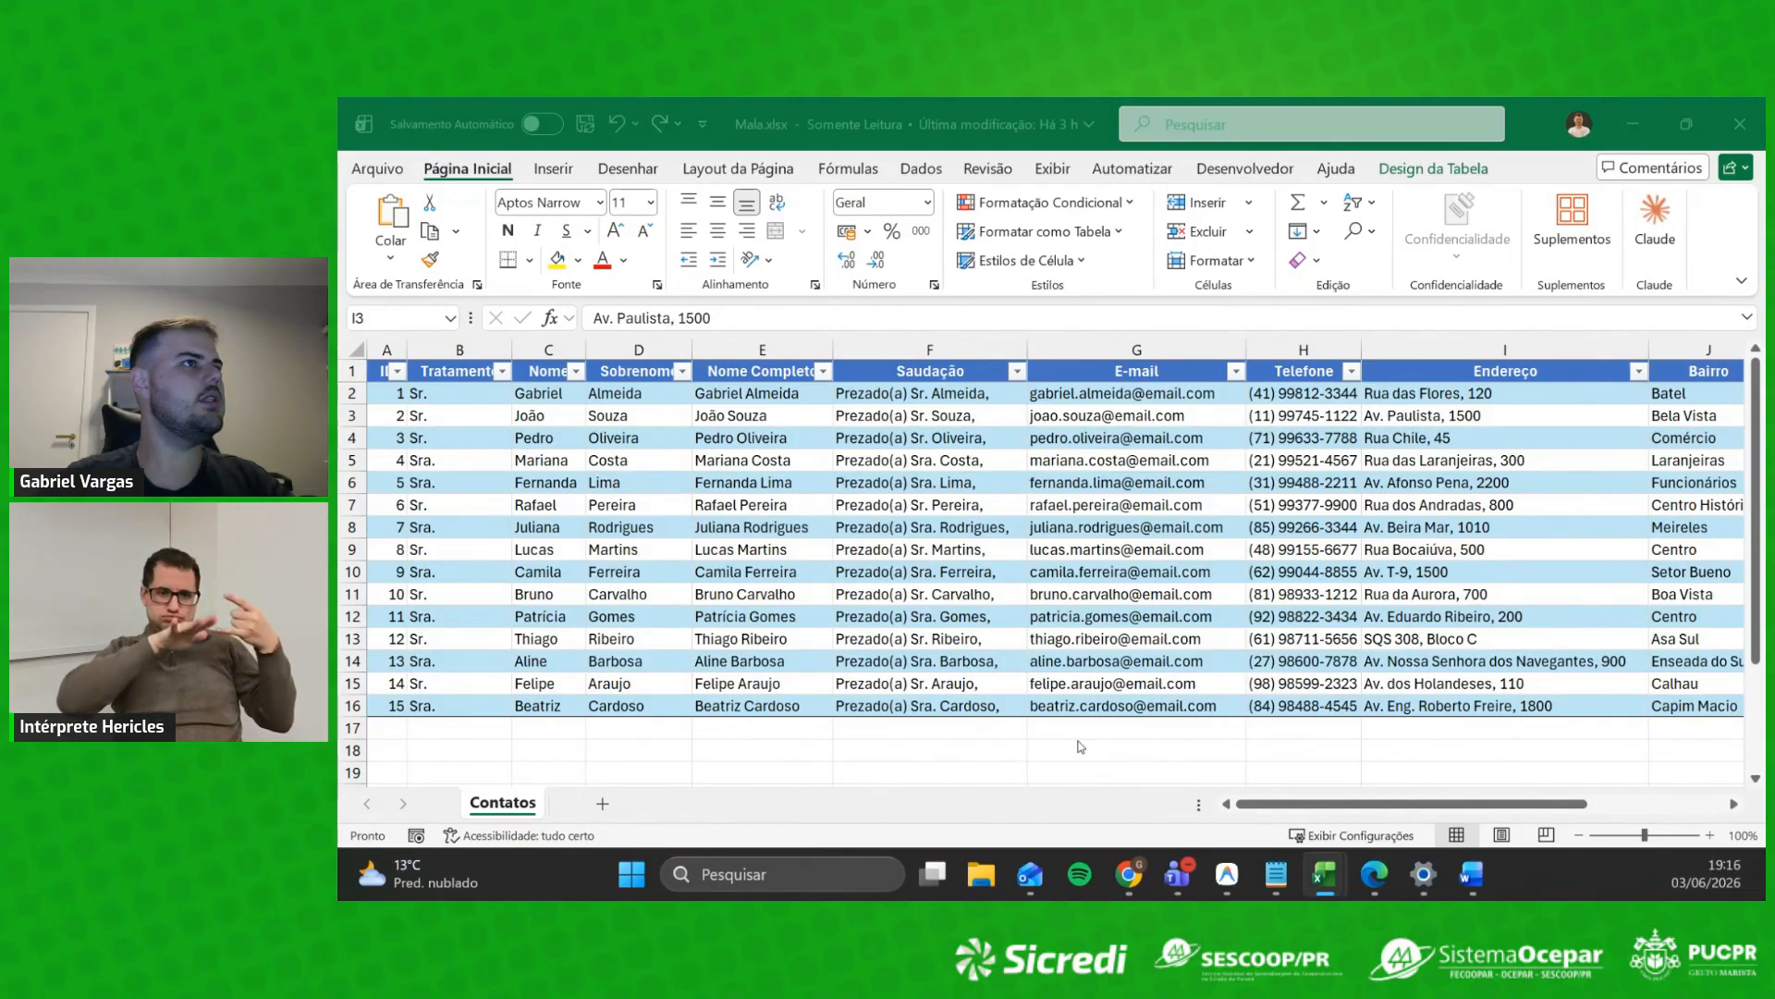
key(alt+Tab)
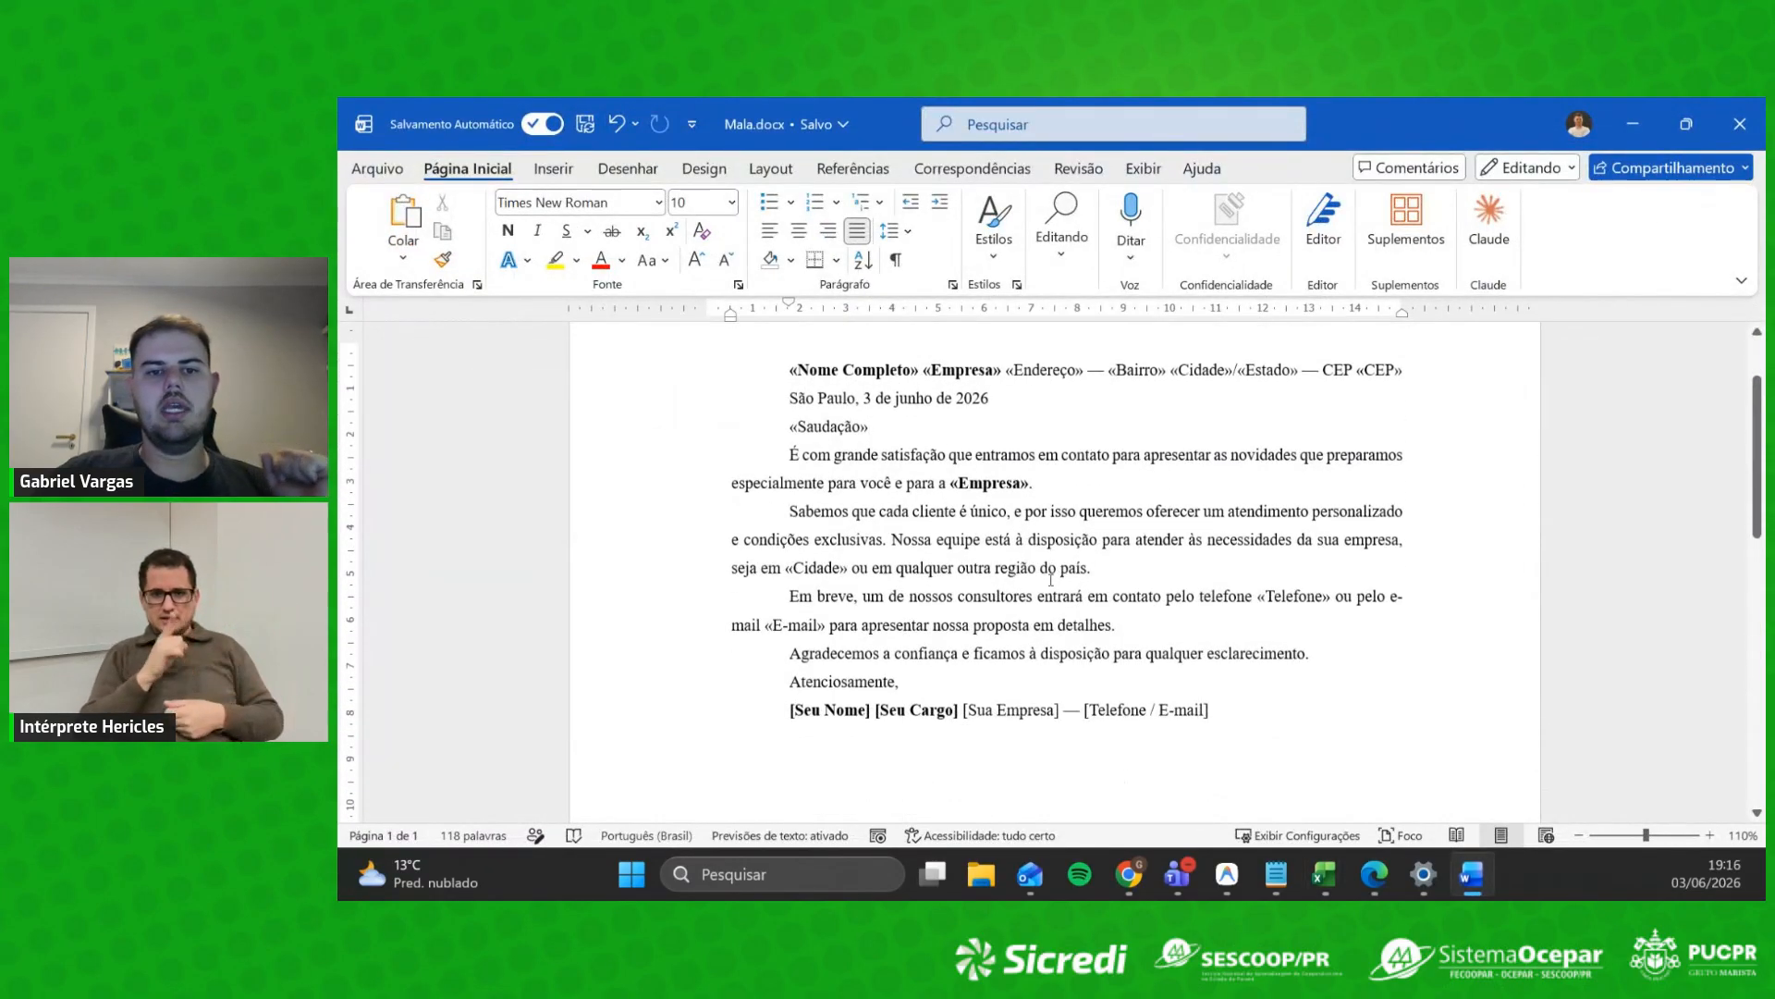
Step: Delete the top line of merge fields, «Nome Completo» through «CEP»
scroll(1054, 622, up, 2)
scroll(1054, 623, down, 2)
scroll(1026, 592, up, 3)
drag(790, 466, 923, 468)
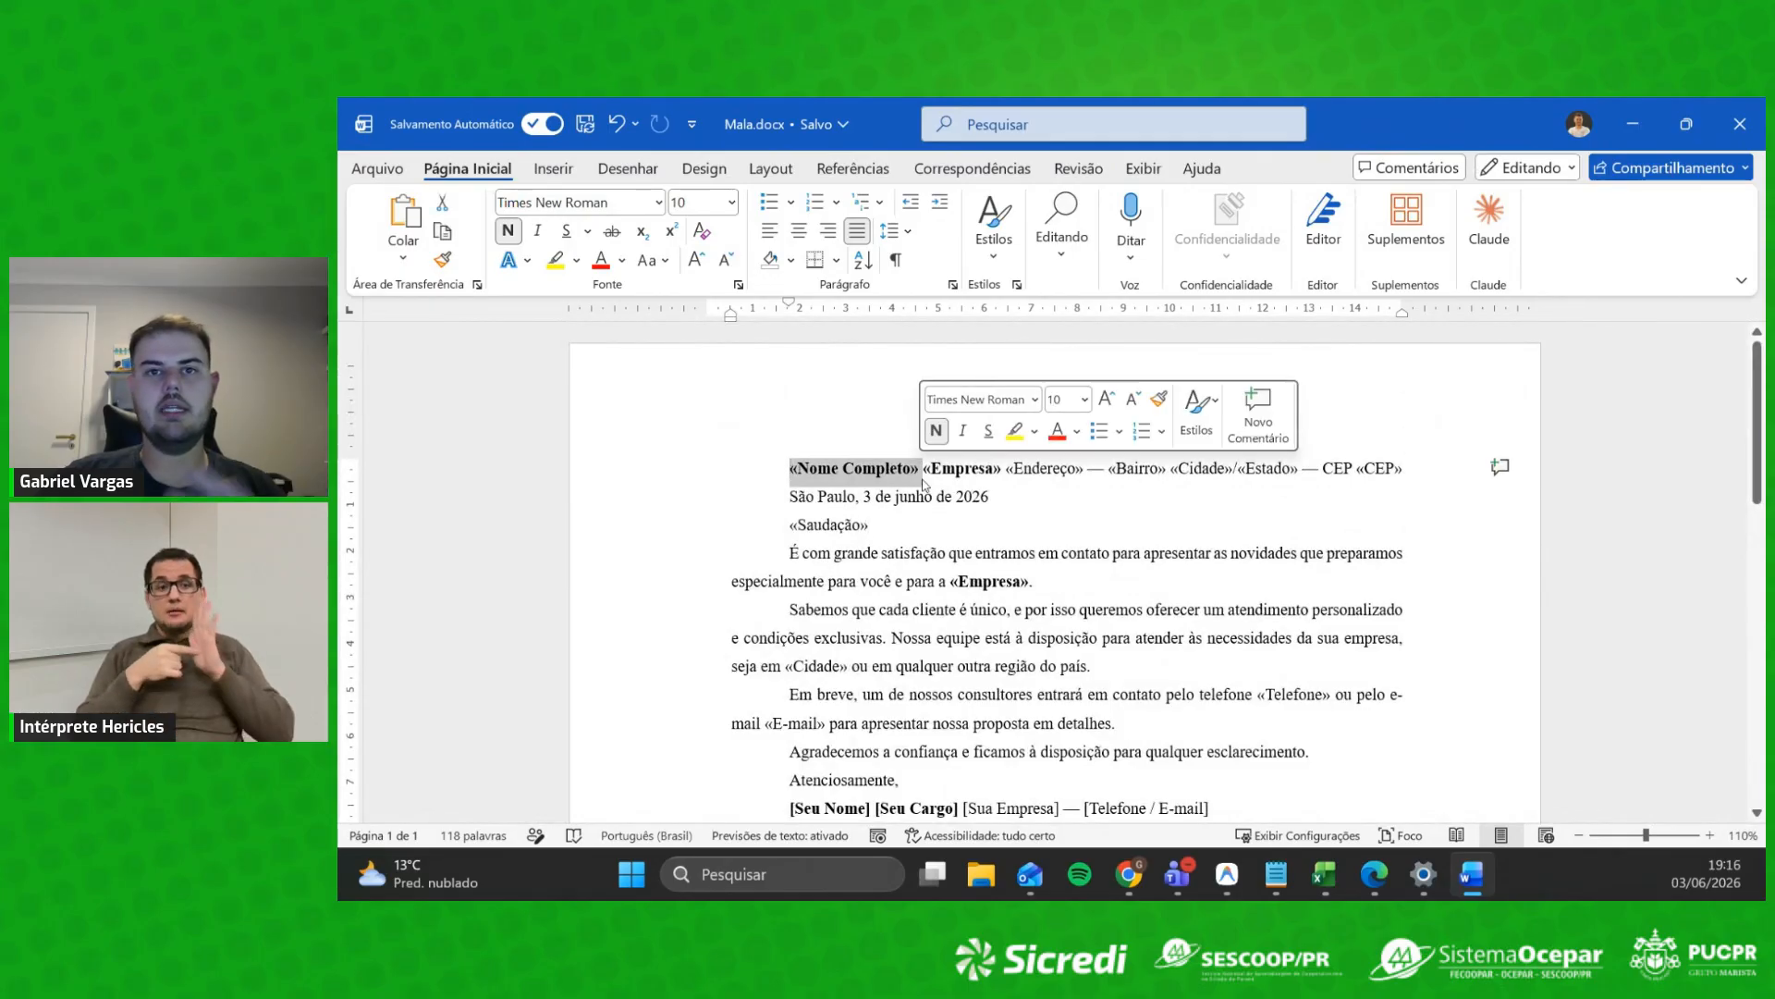
click(1180, 491)
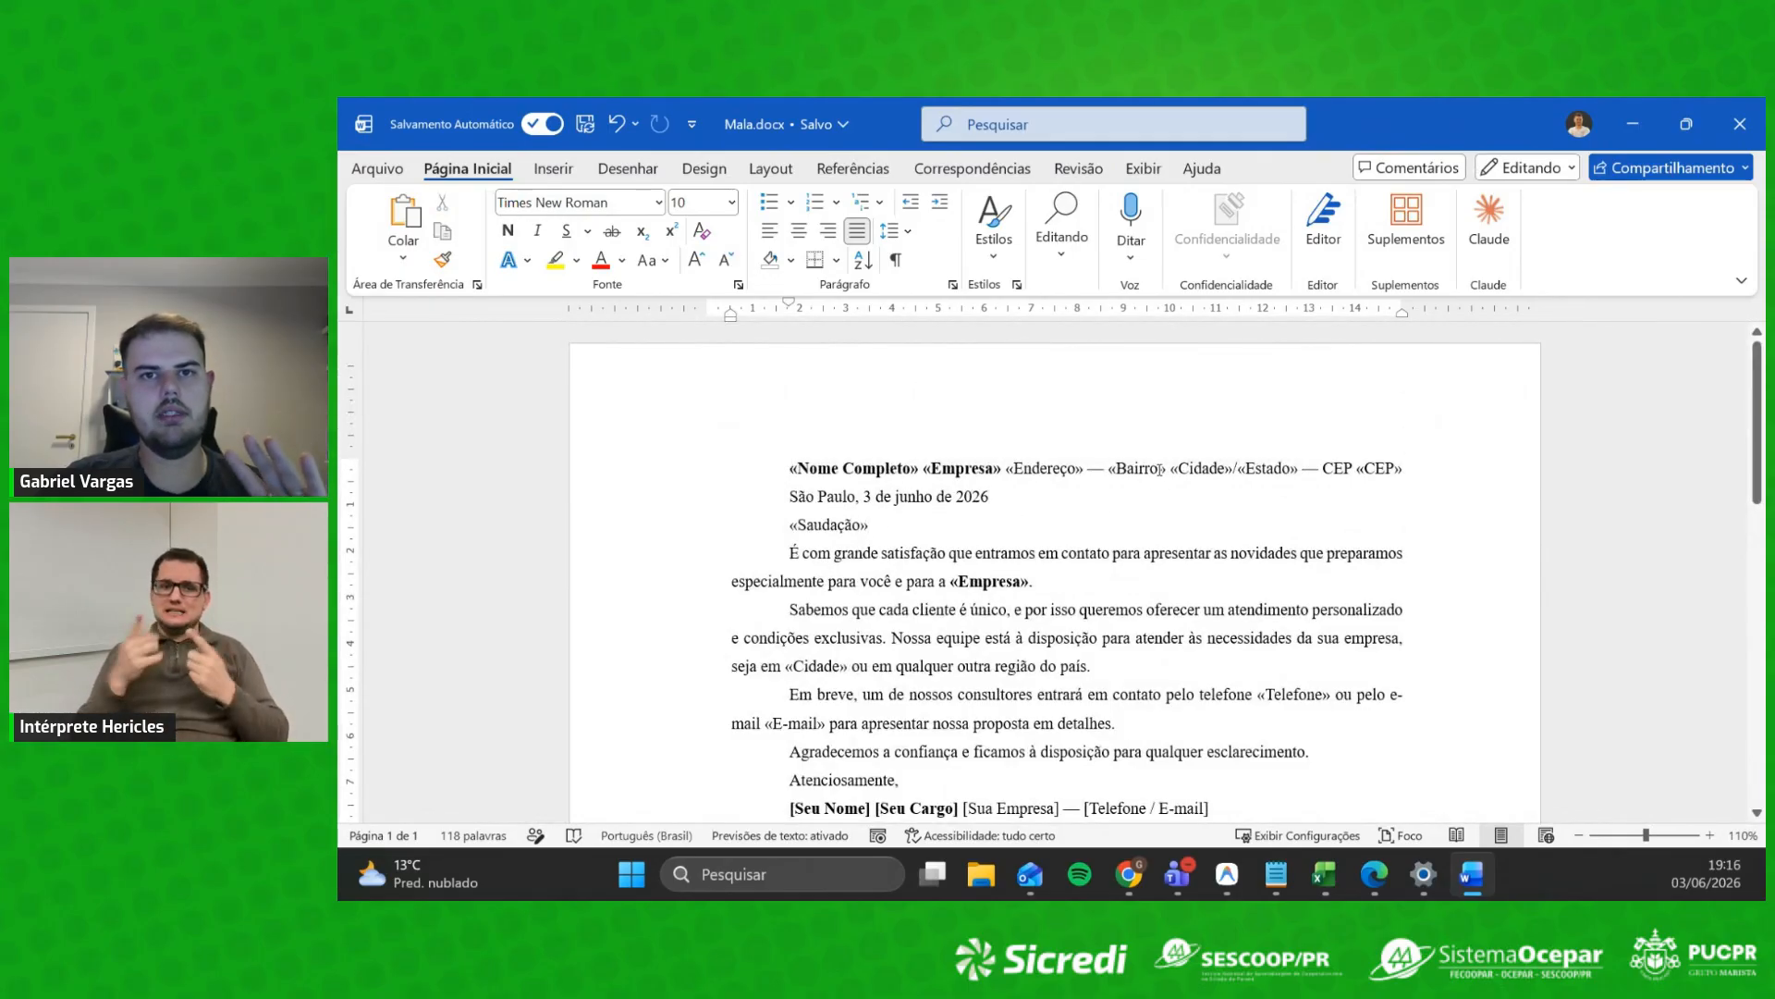
click(916, 468)
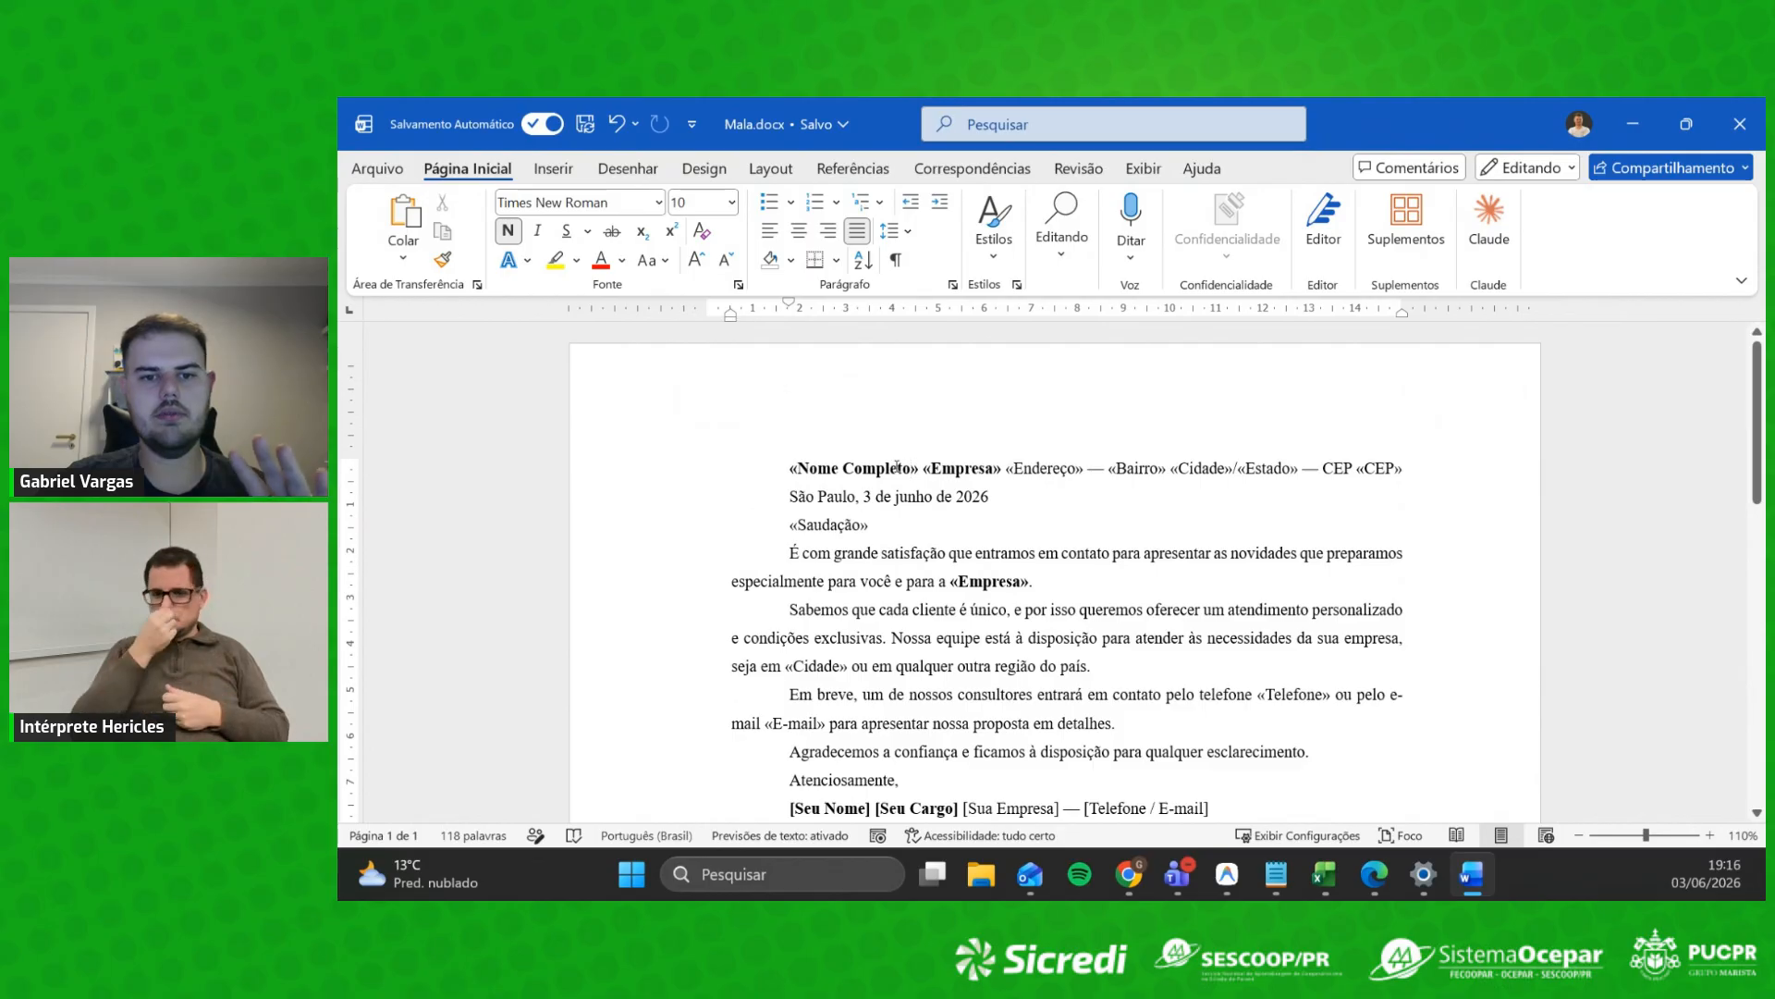
drag(923, 468, 1401, 482)
click(1191, 505)
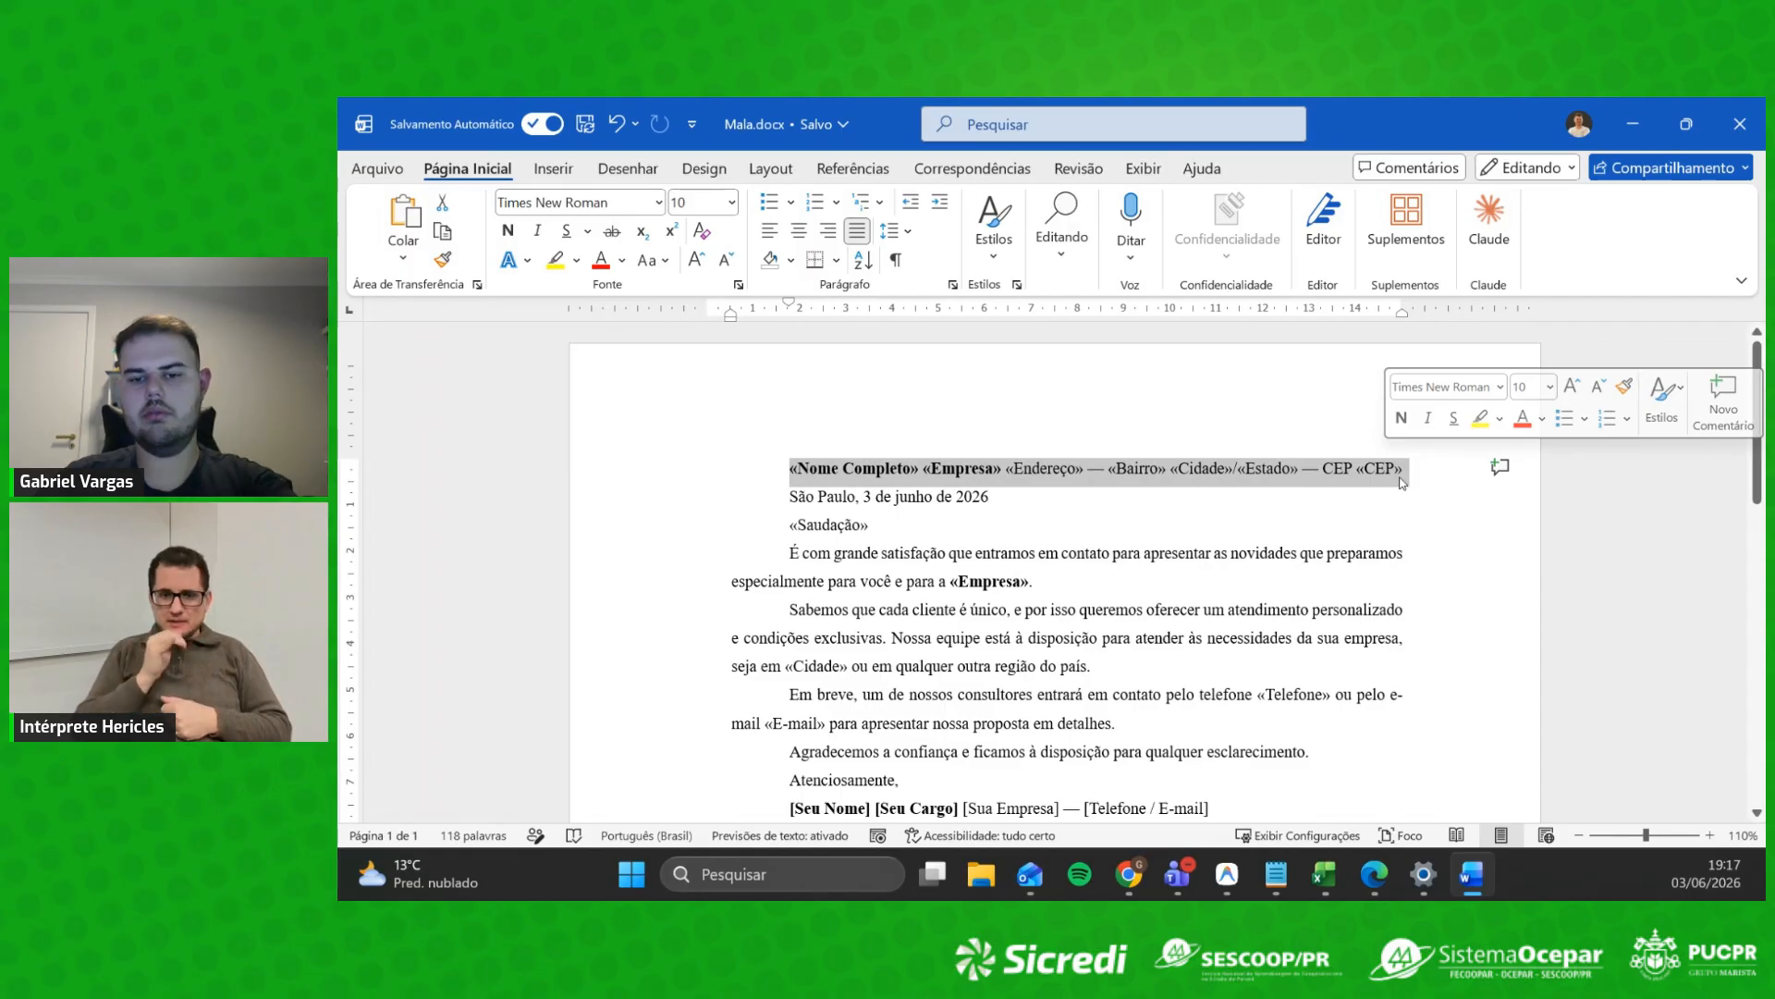
key(Delete)
Step: Select and deselect the «Saudação» merge field on the greeting line
click(872, 508)
double_click(873, 500)
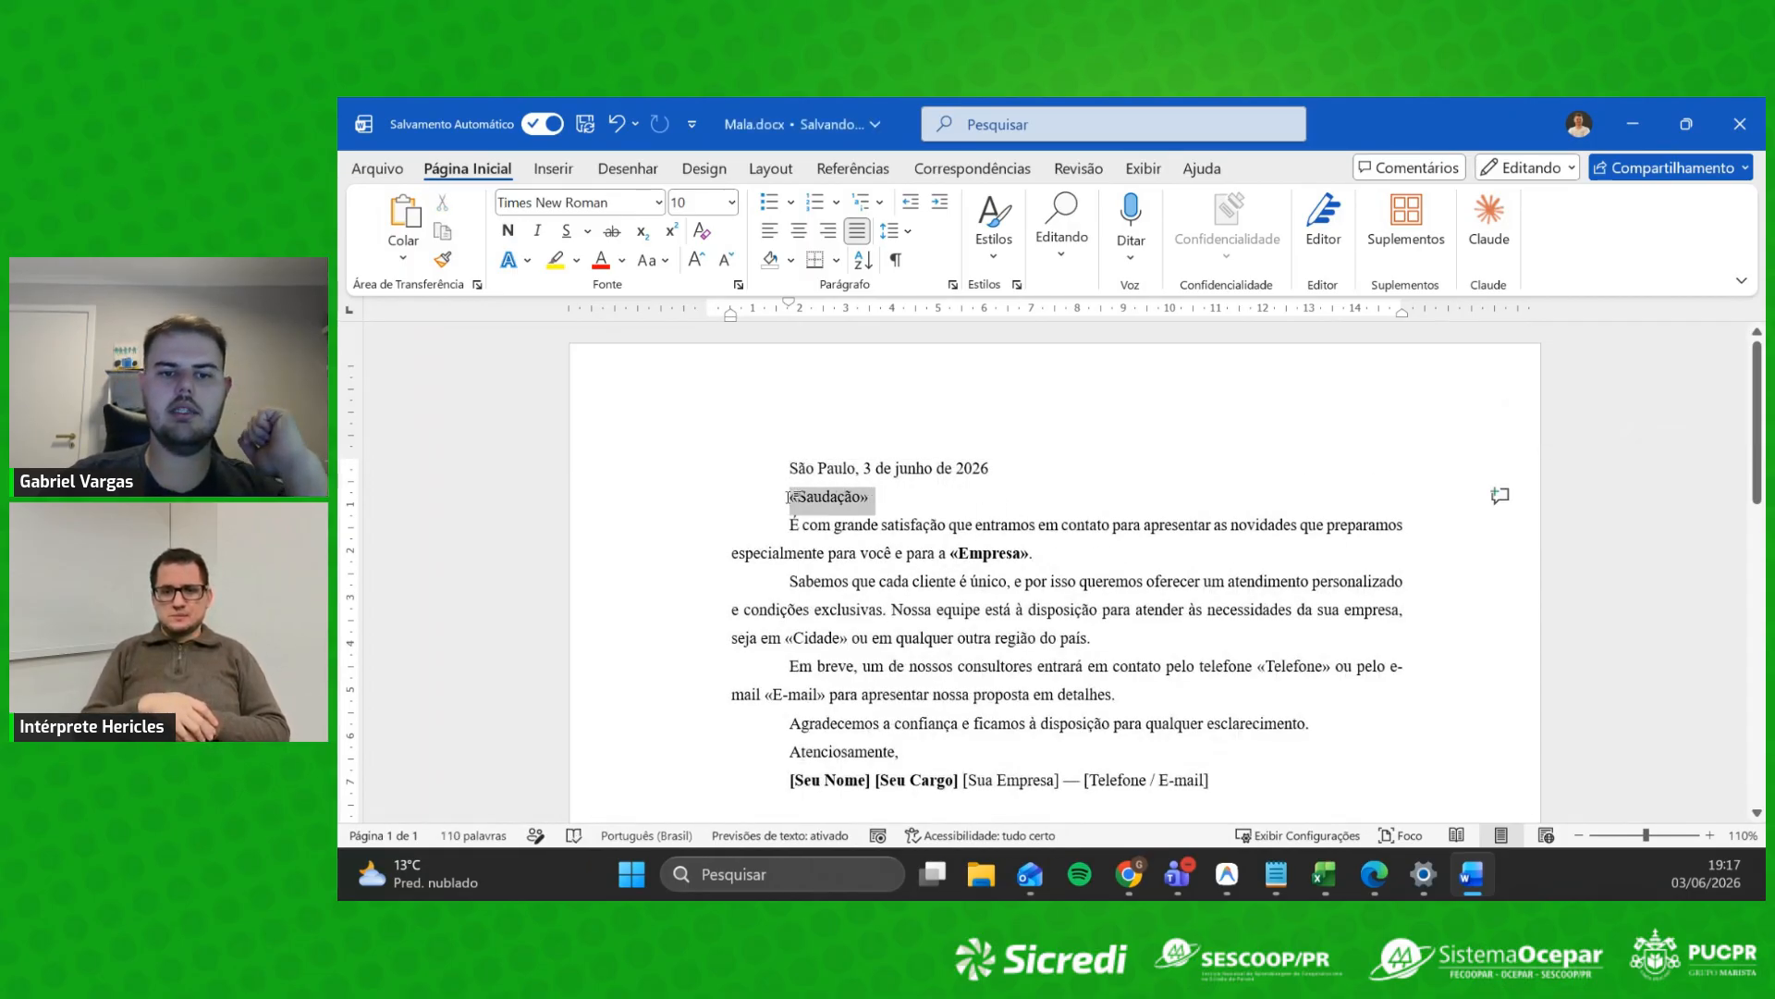
click(1063, 564)
double_click(875, 498)
click(982, 553)
double_click(871, 497)
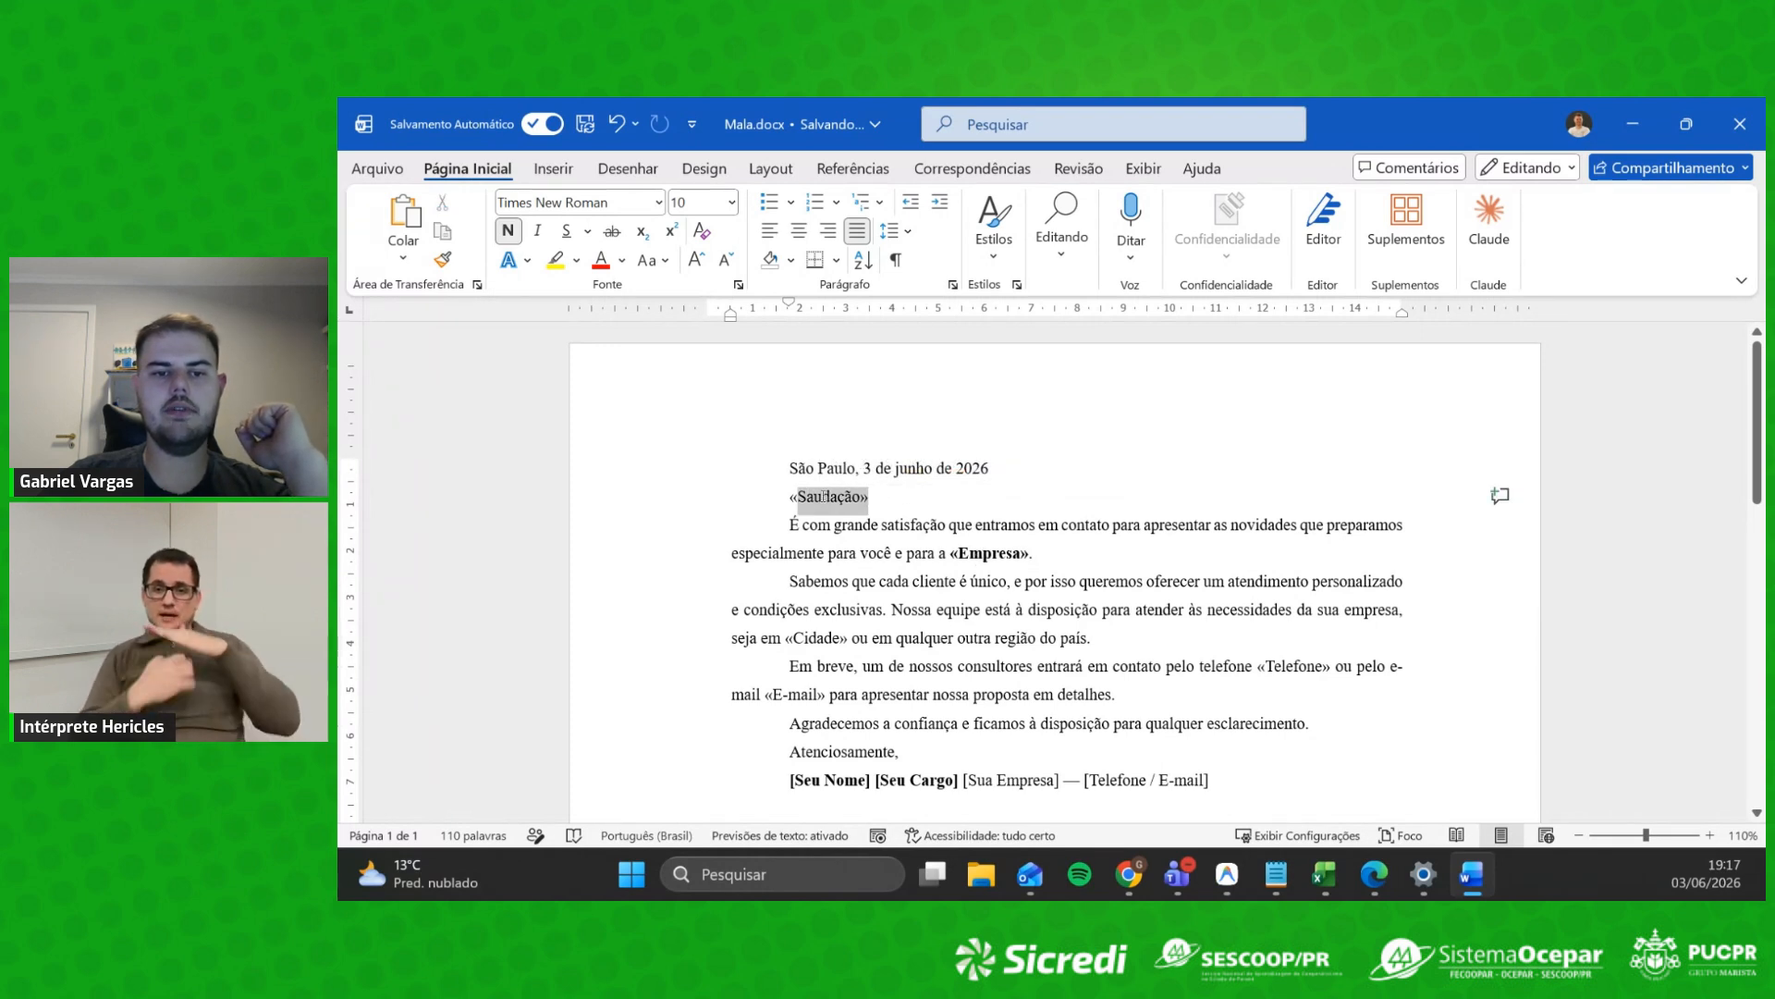
click(934, 597)
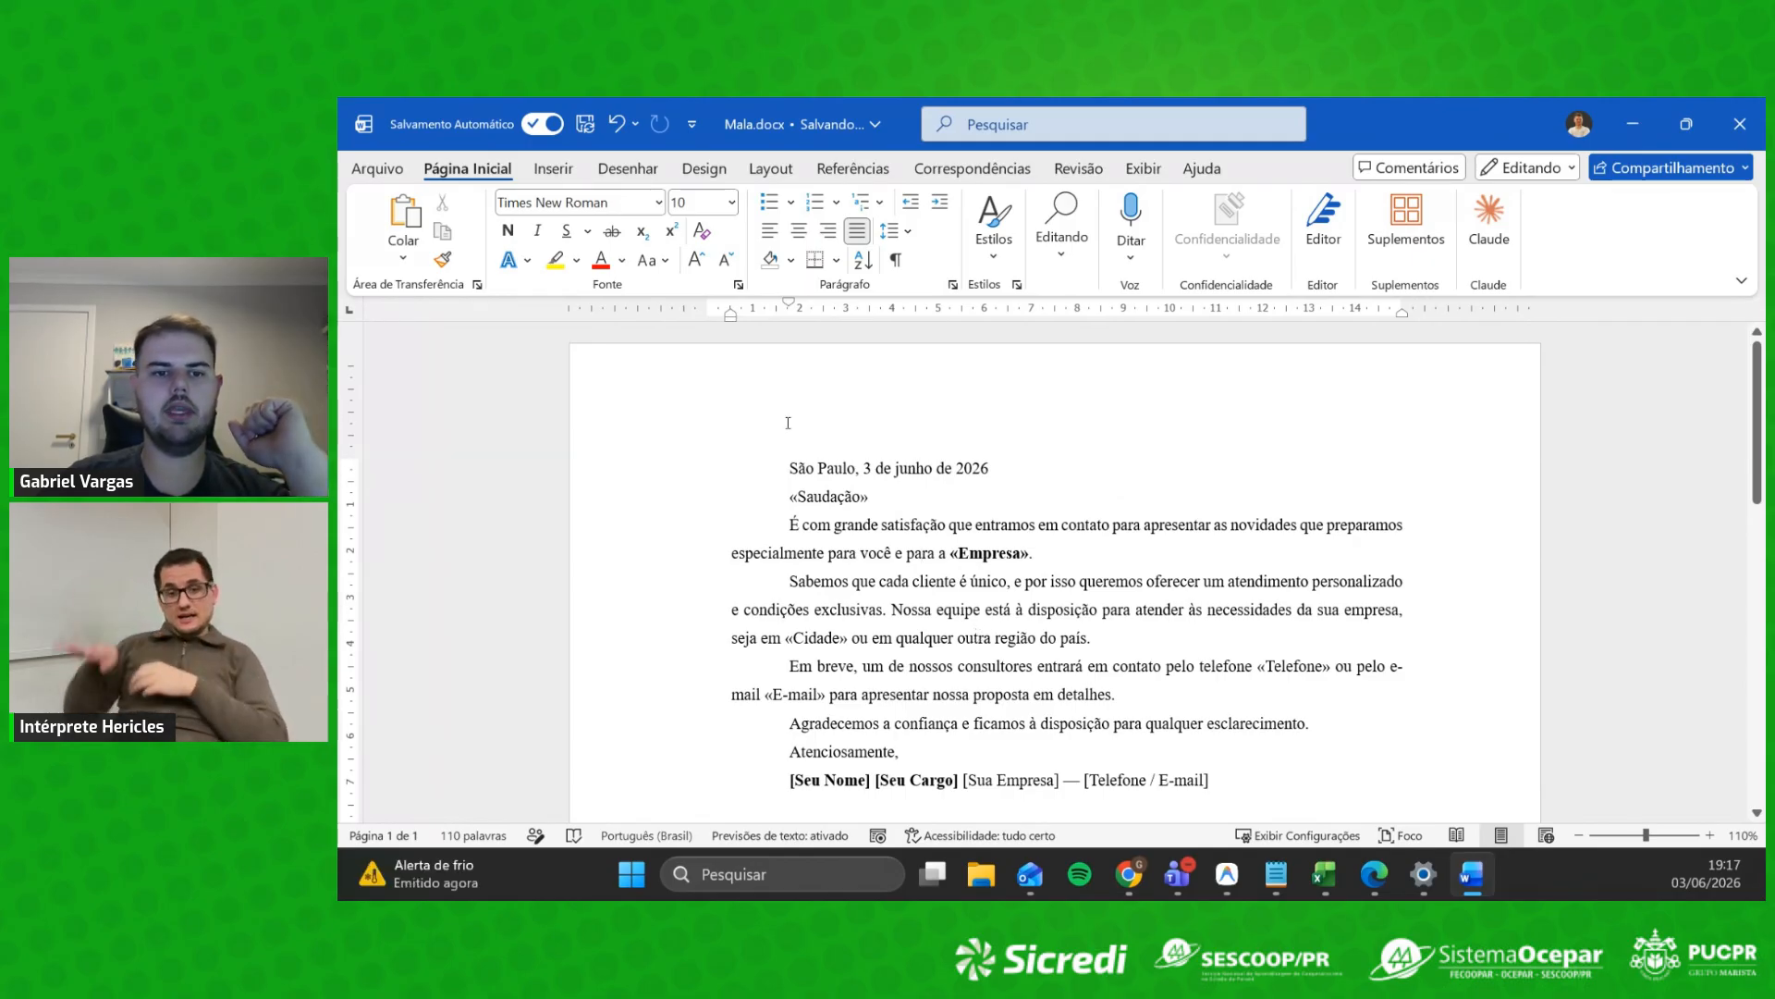
Step: Add a 'Prezado,' line above the date and show the Correspondências commands
key(Return)
key(Return)
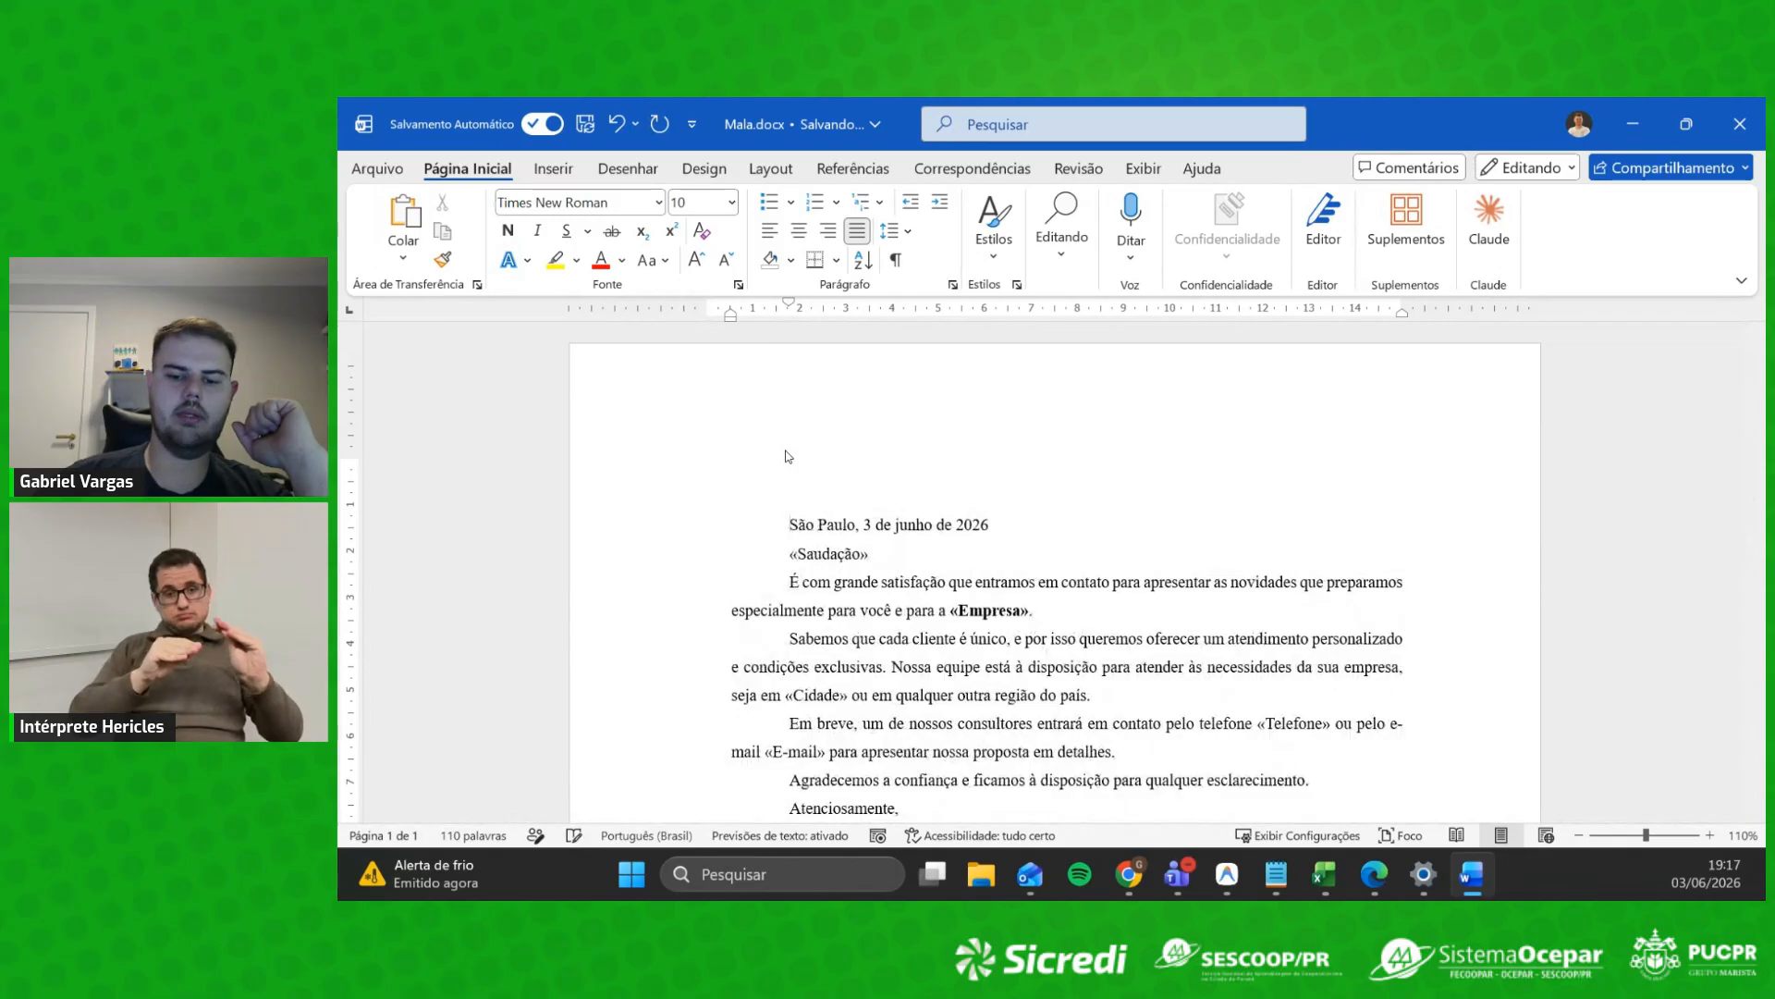
key(Up)
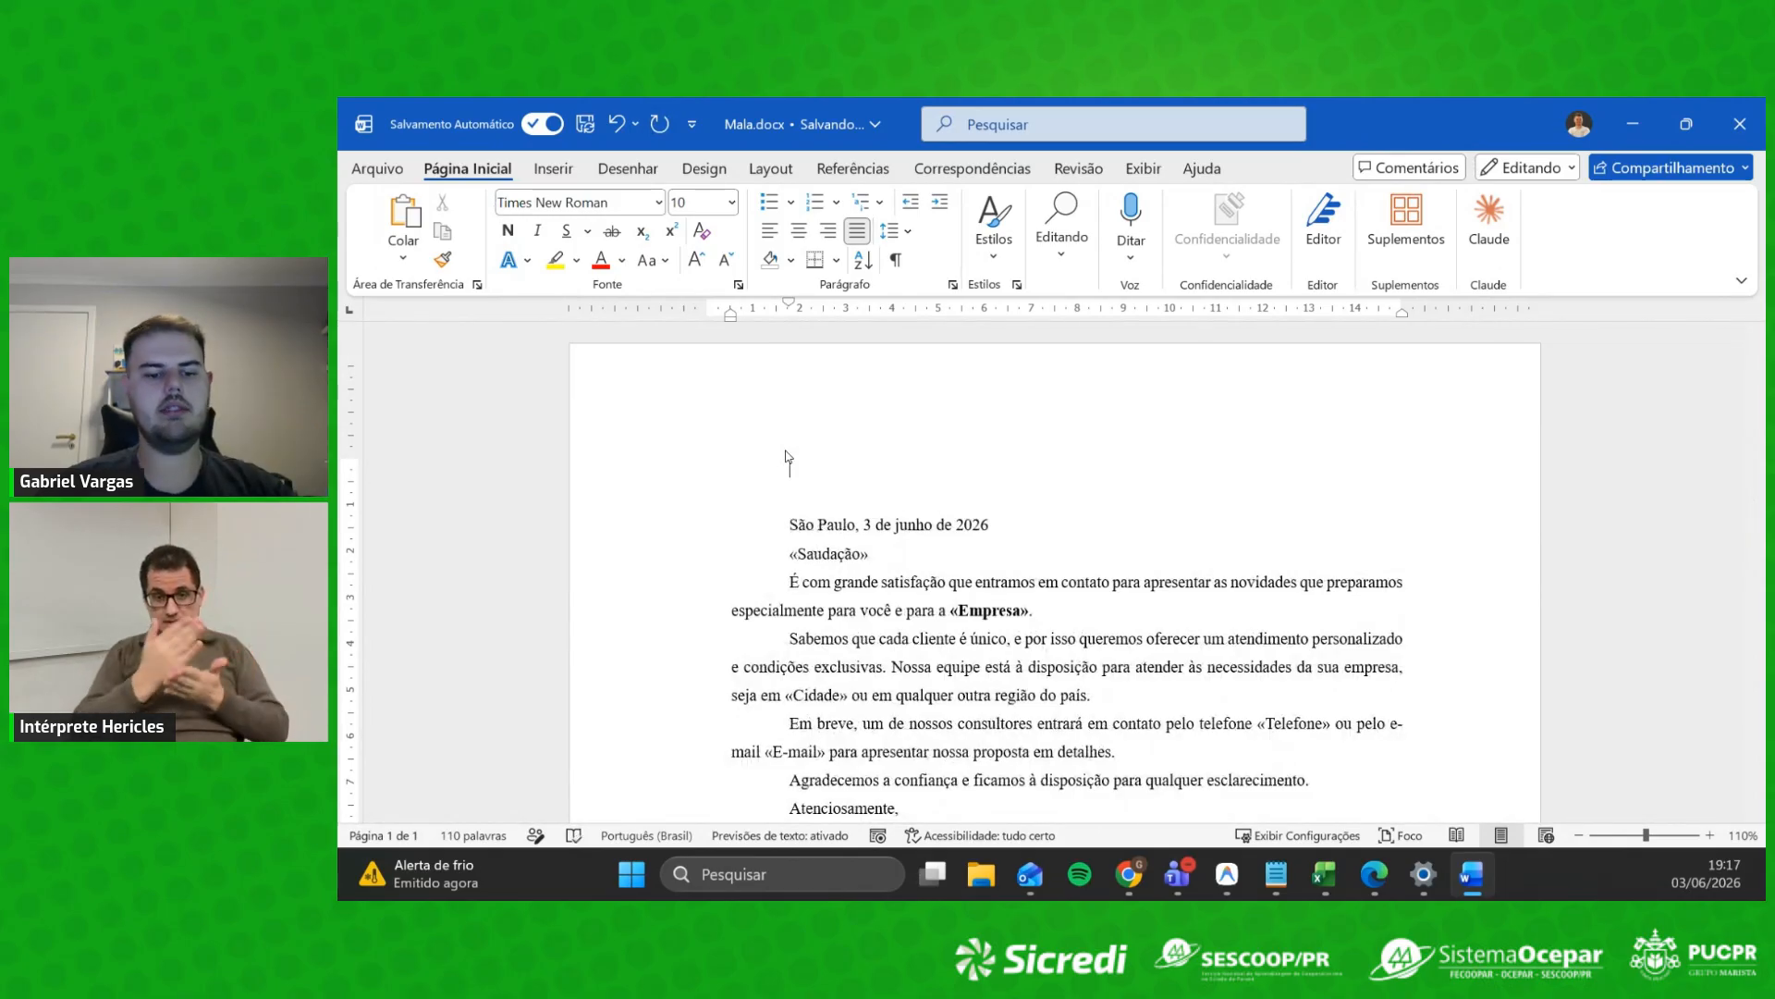
text(Pre)
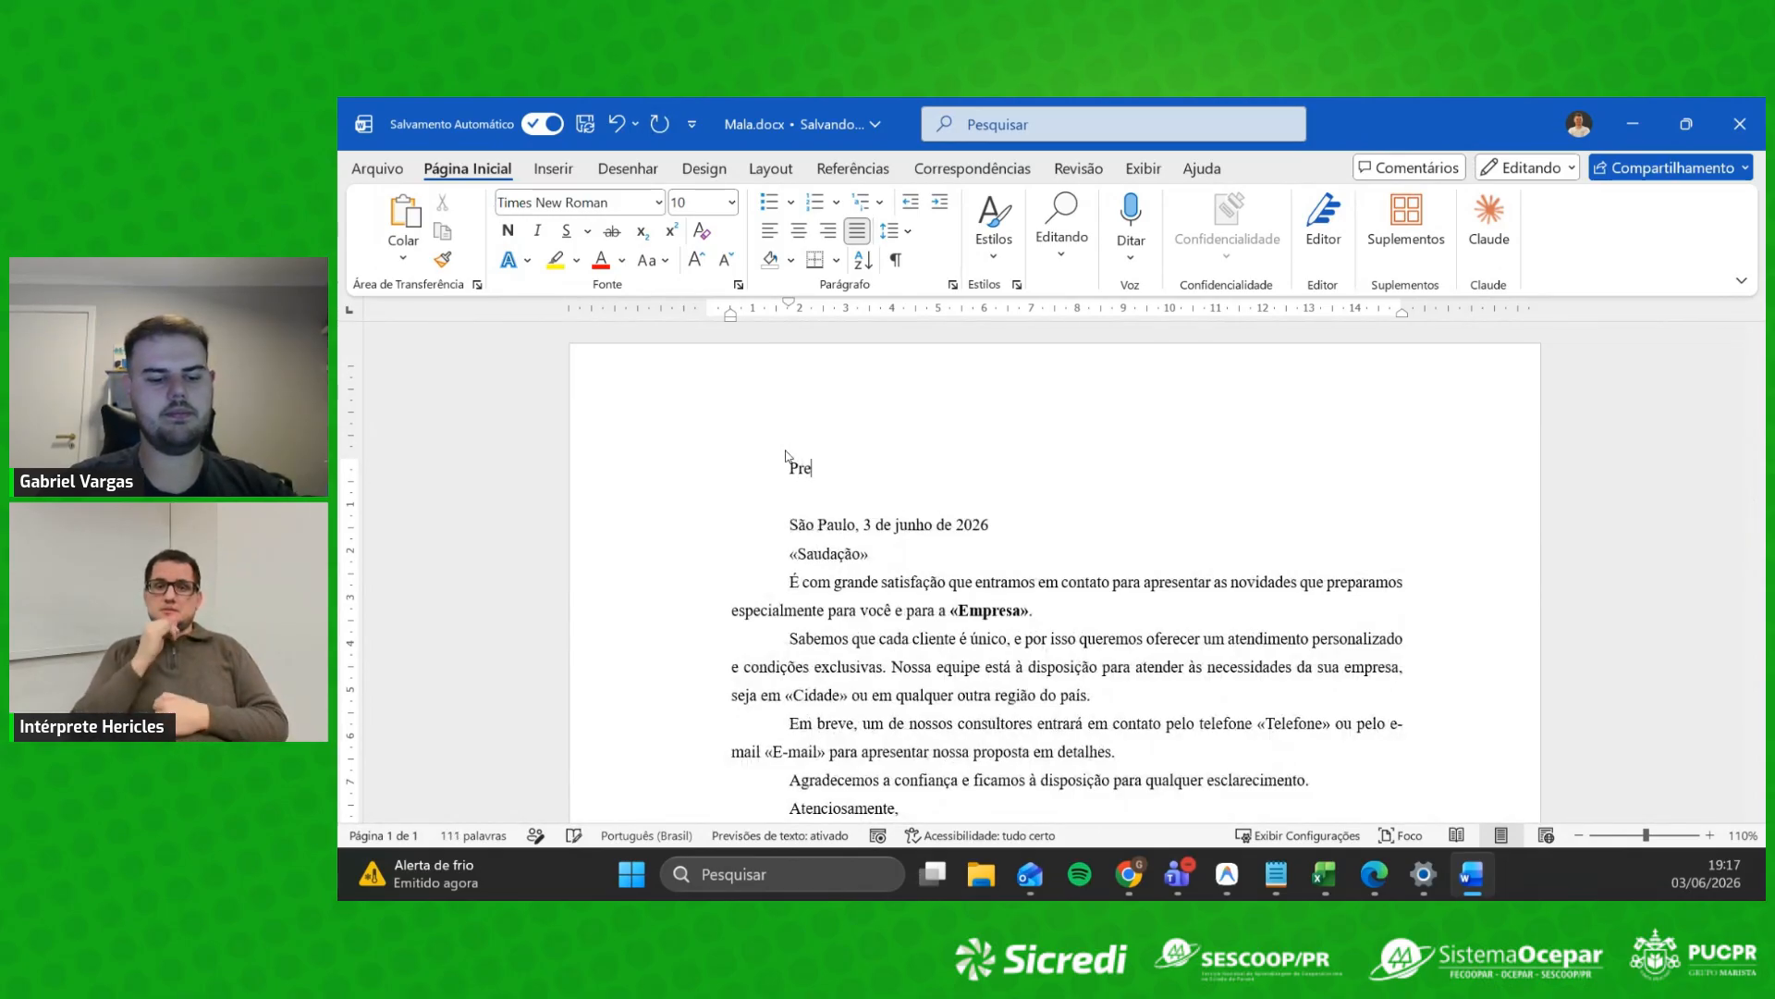
text(zado,)
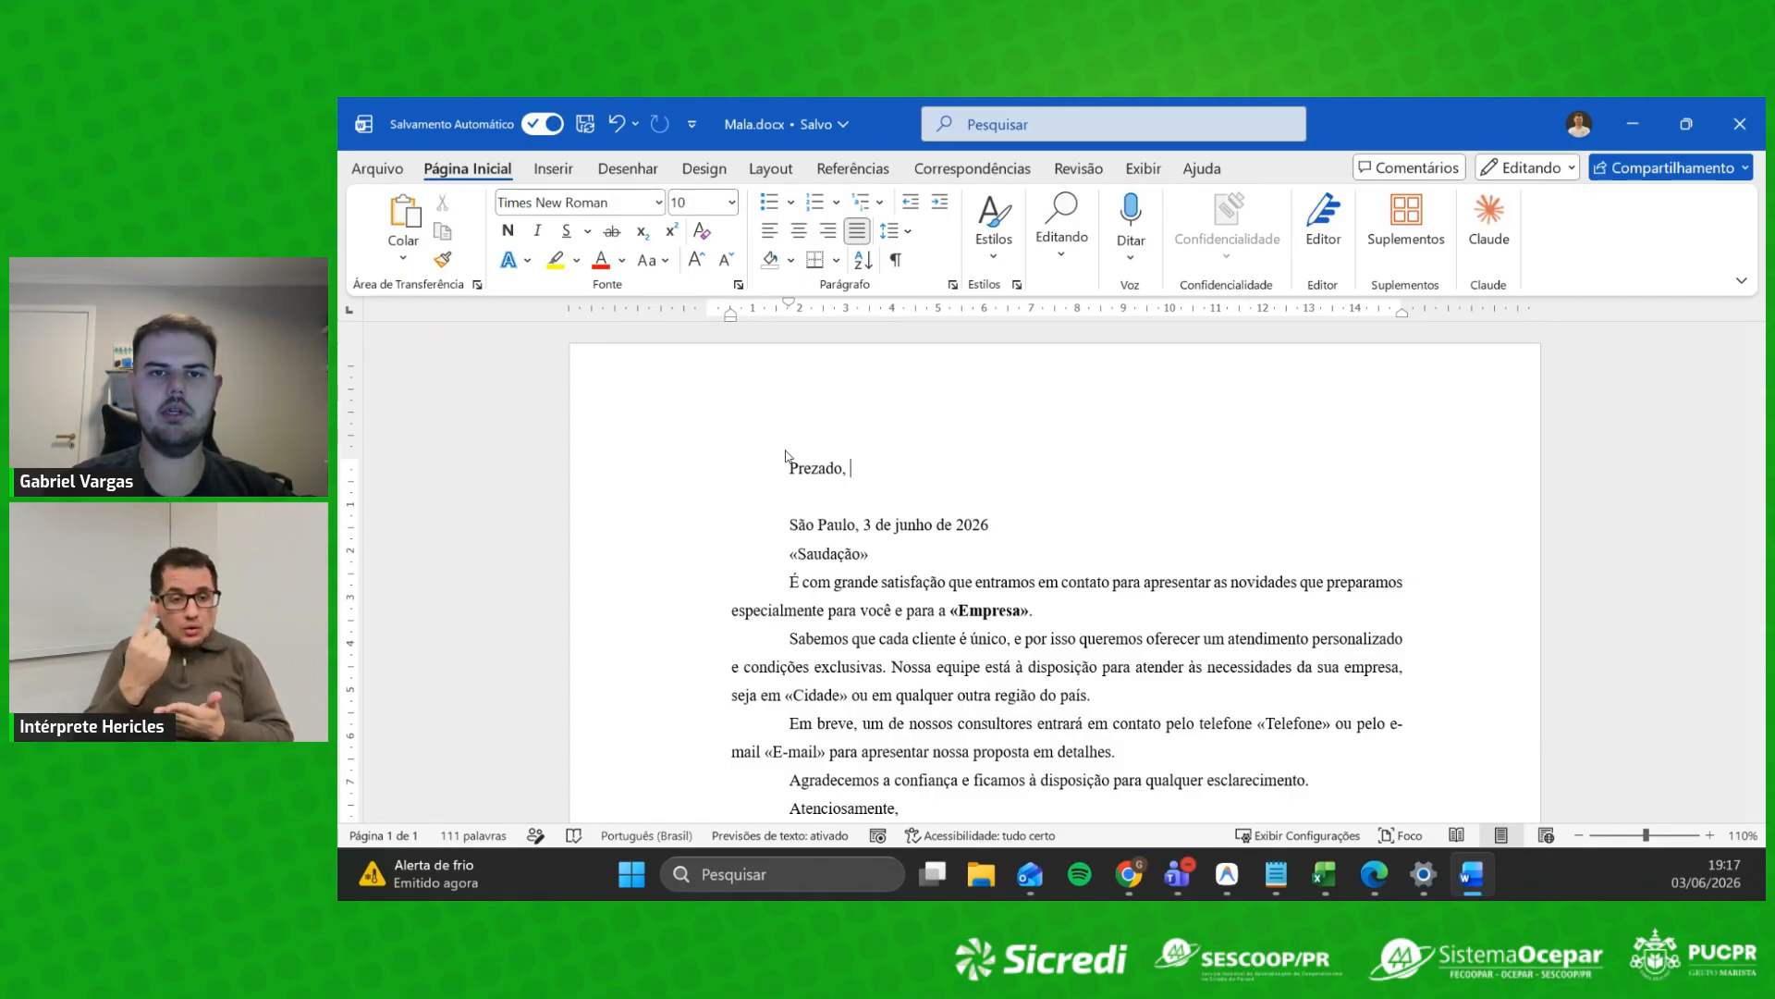
click(968, 169)
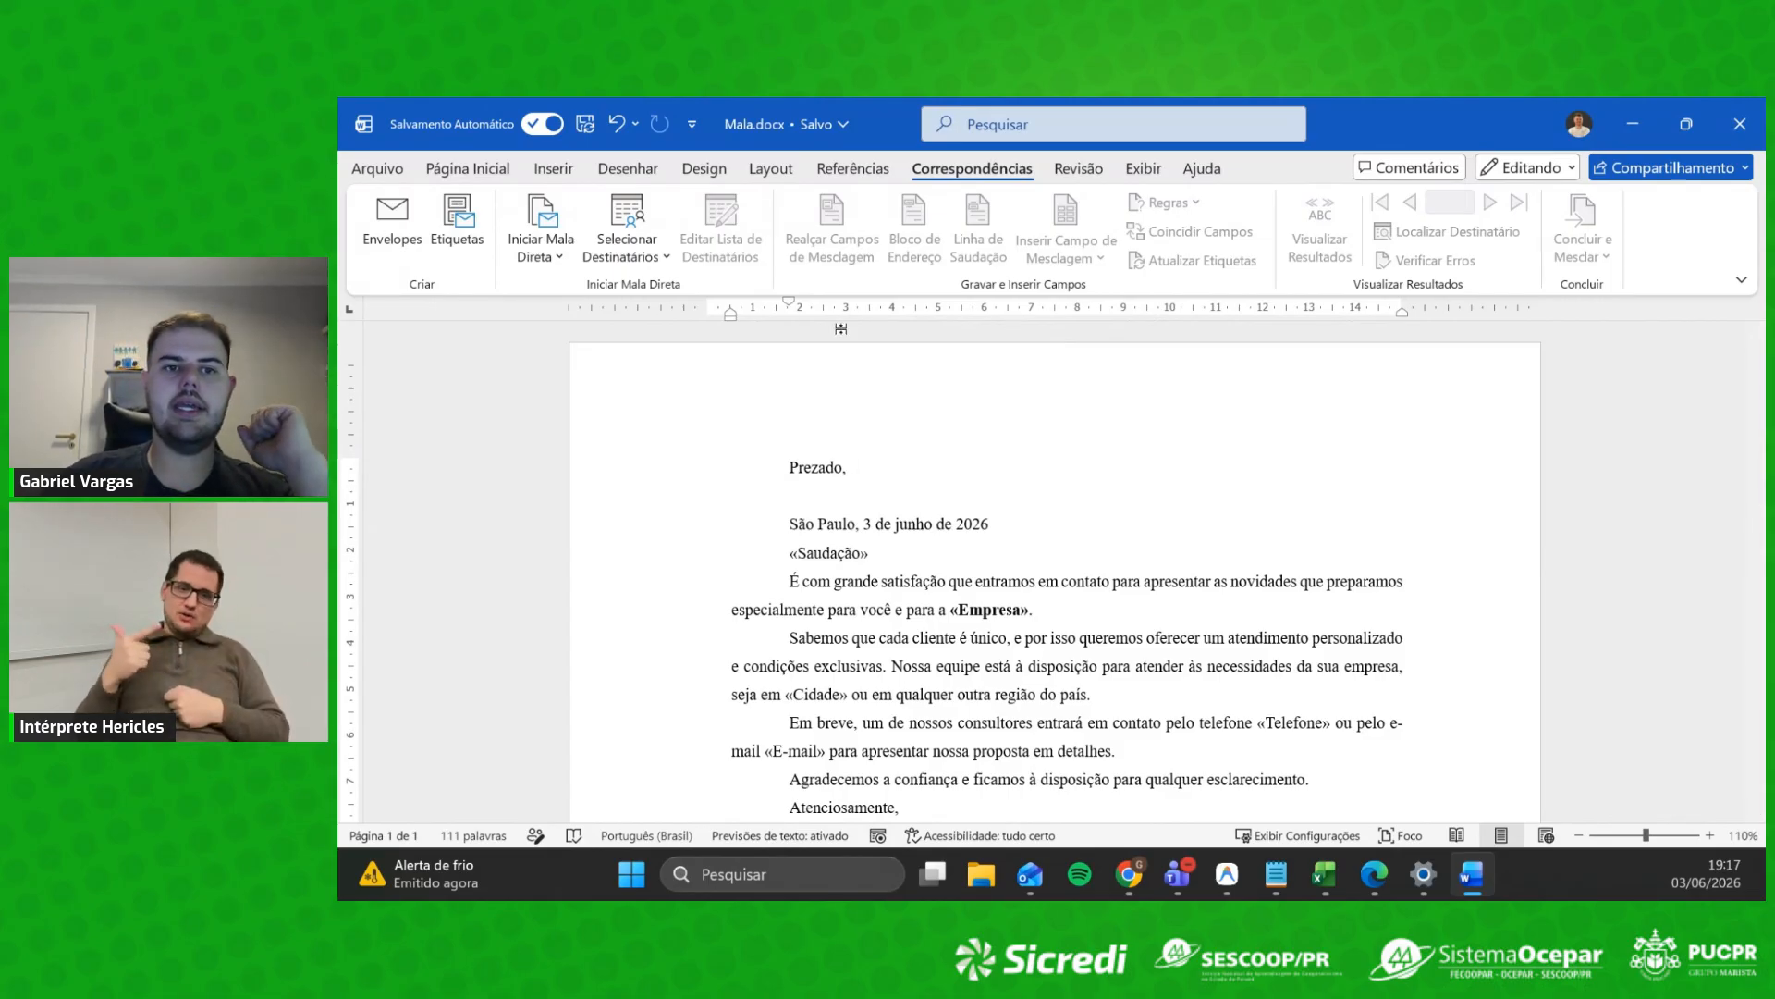
Step: Choose Selecionar Destinatários > Usar uma Lista Existente to pick a recipient list
click(552, 251)
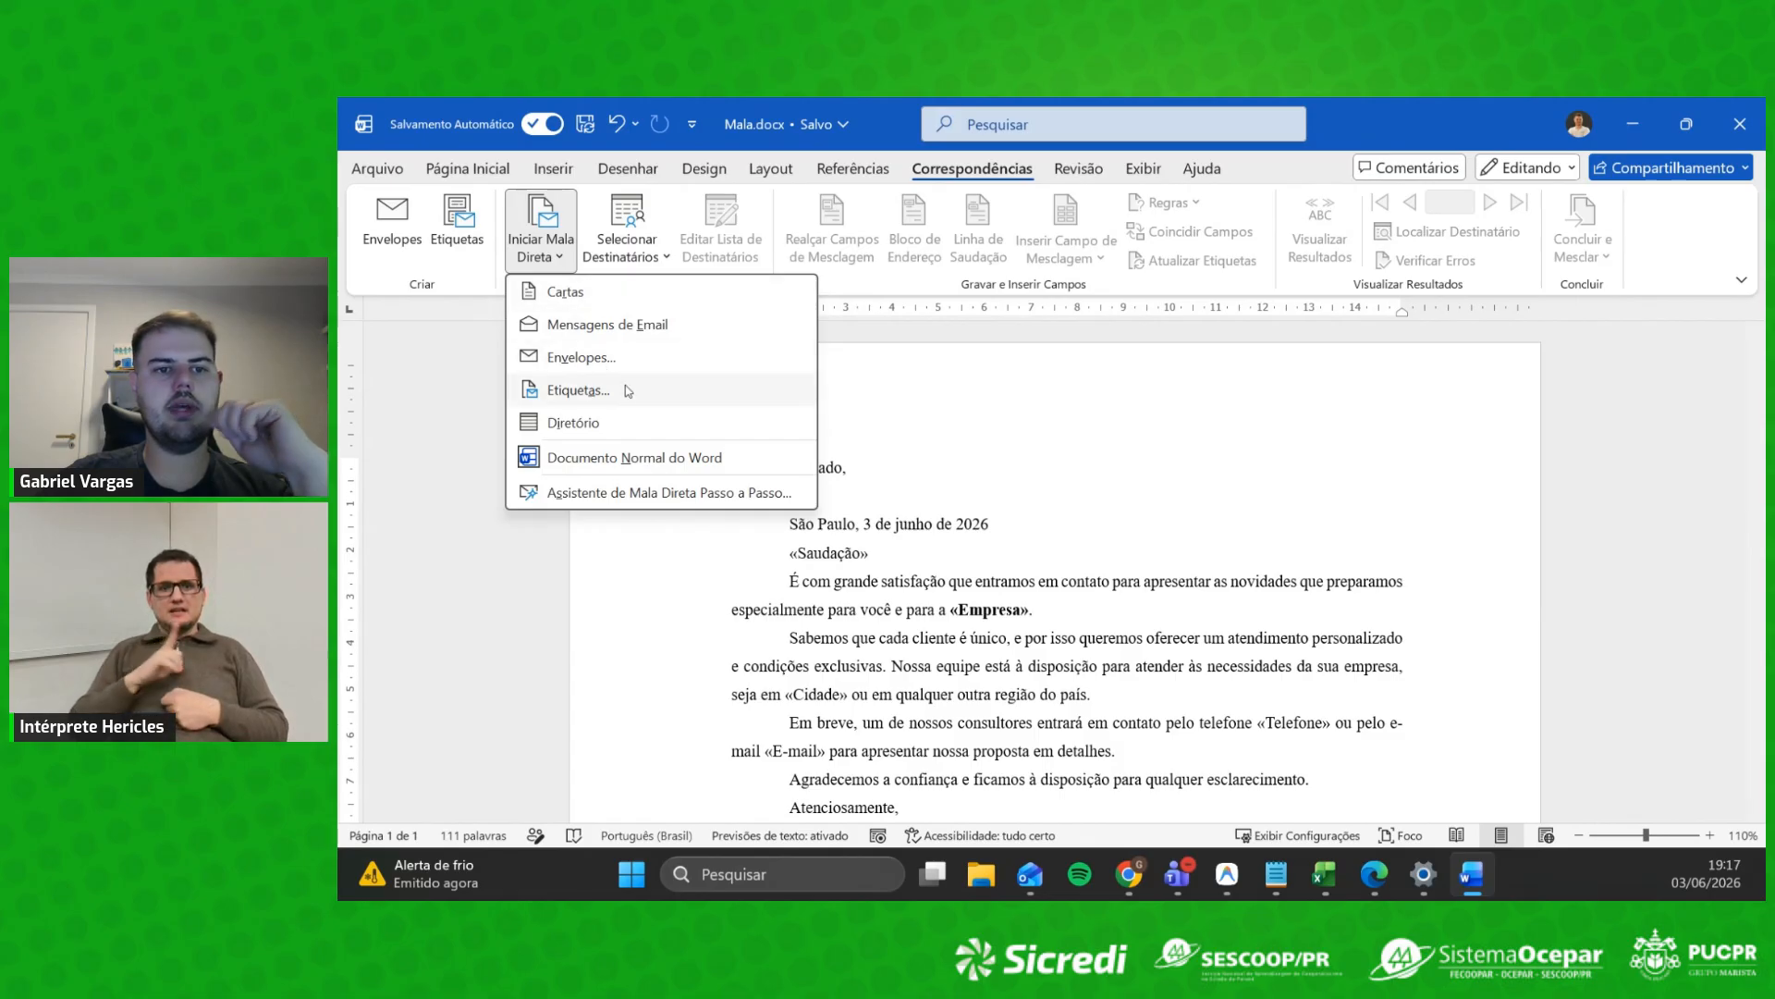
click(412, 410)
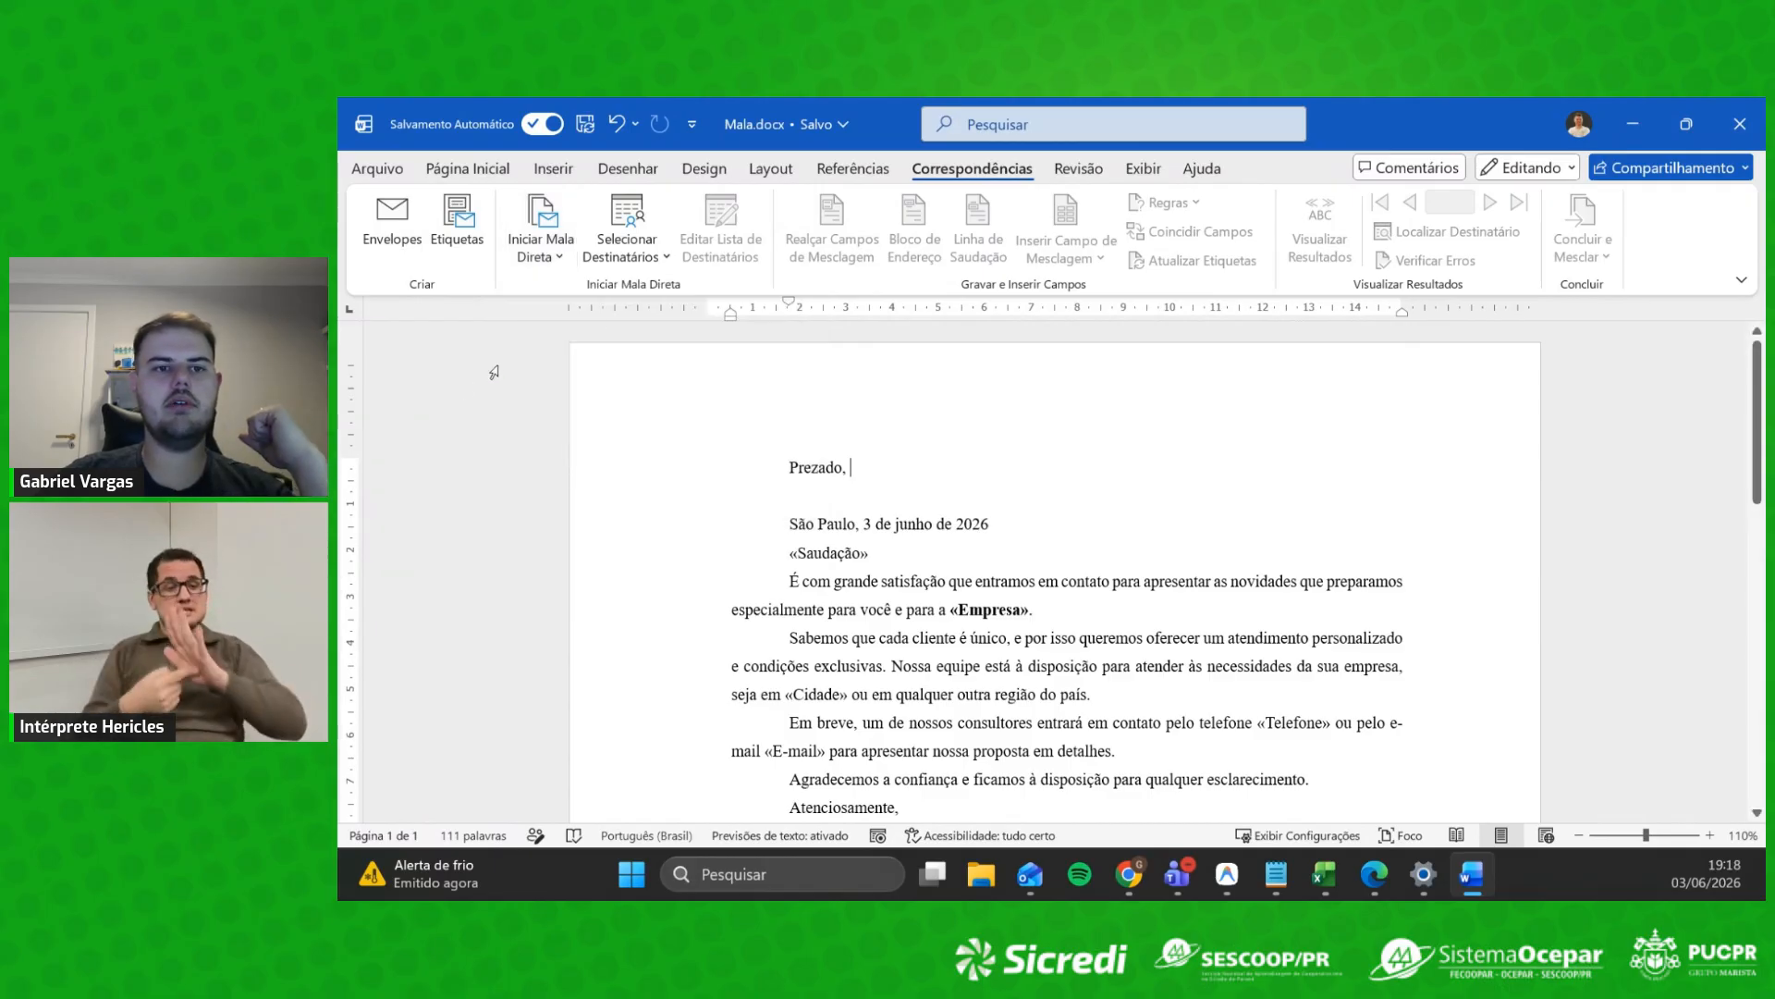
click(653, 262)
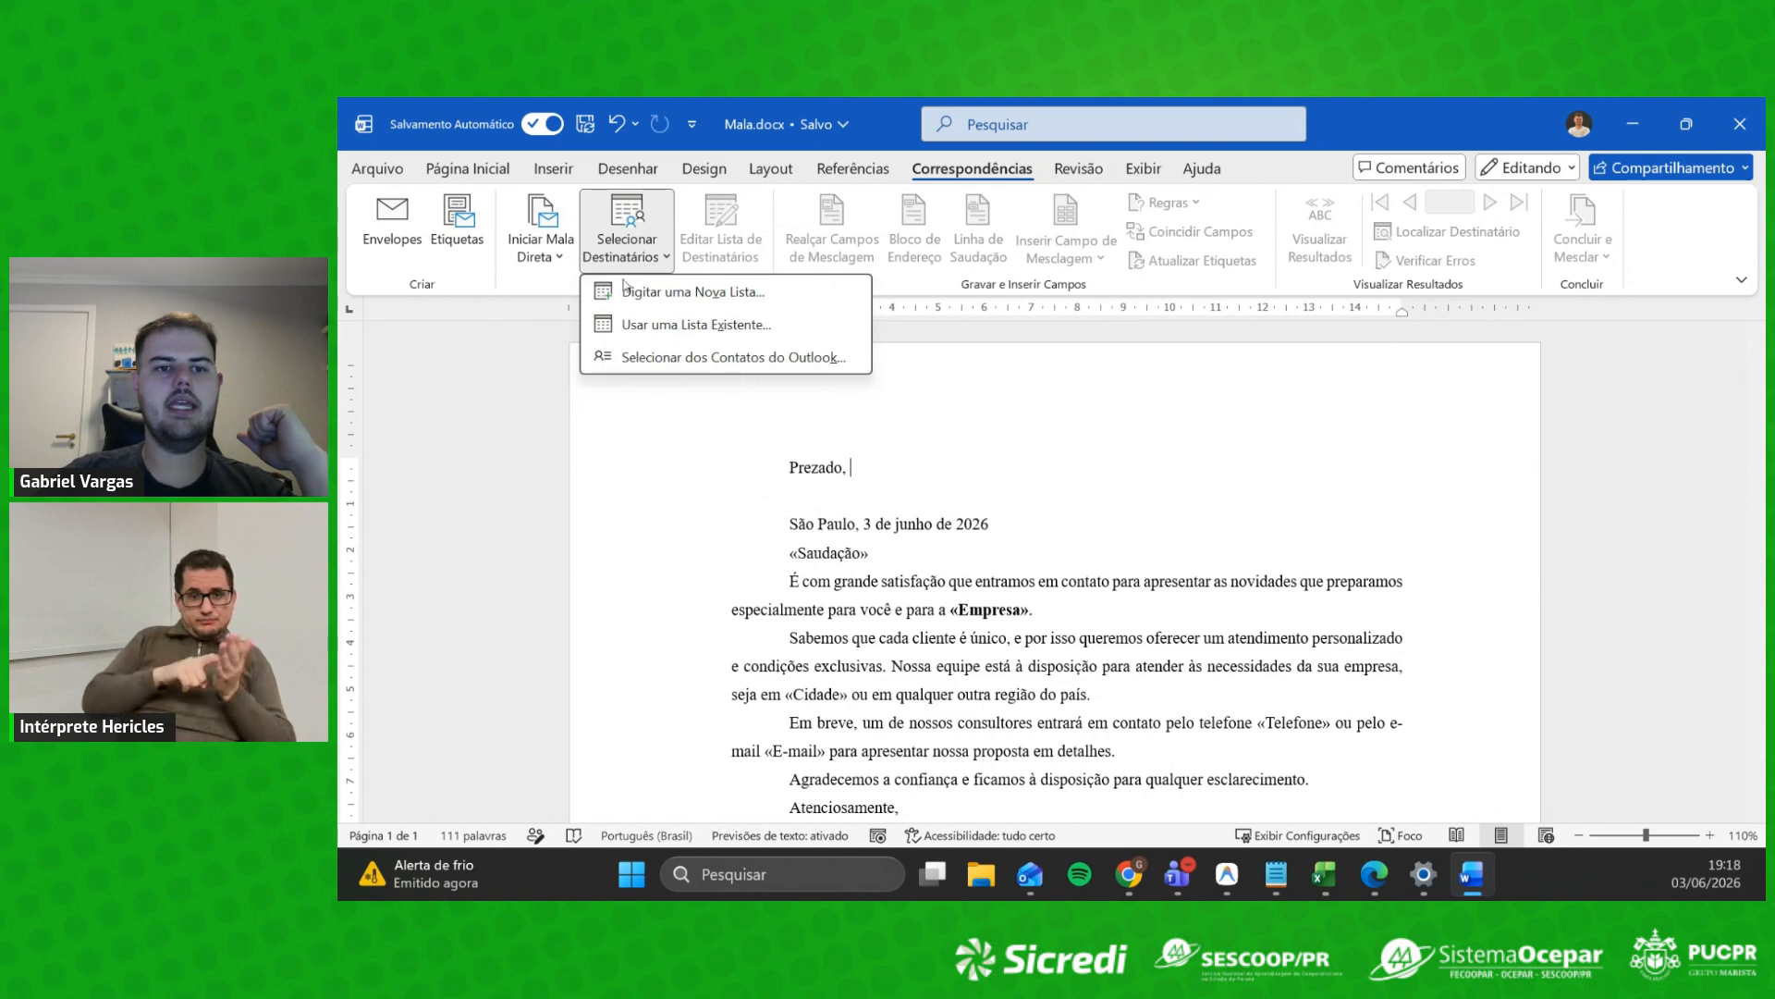
click(714, 325)
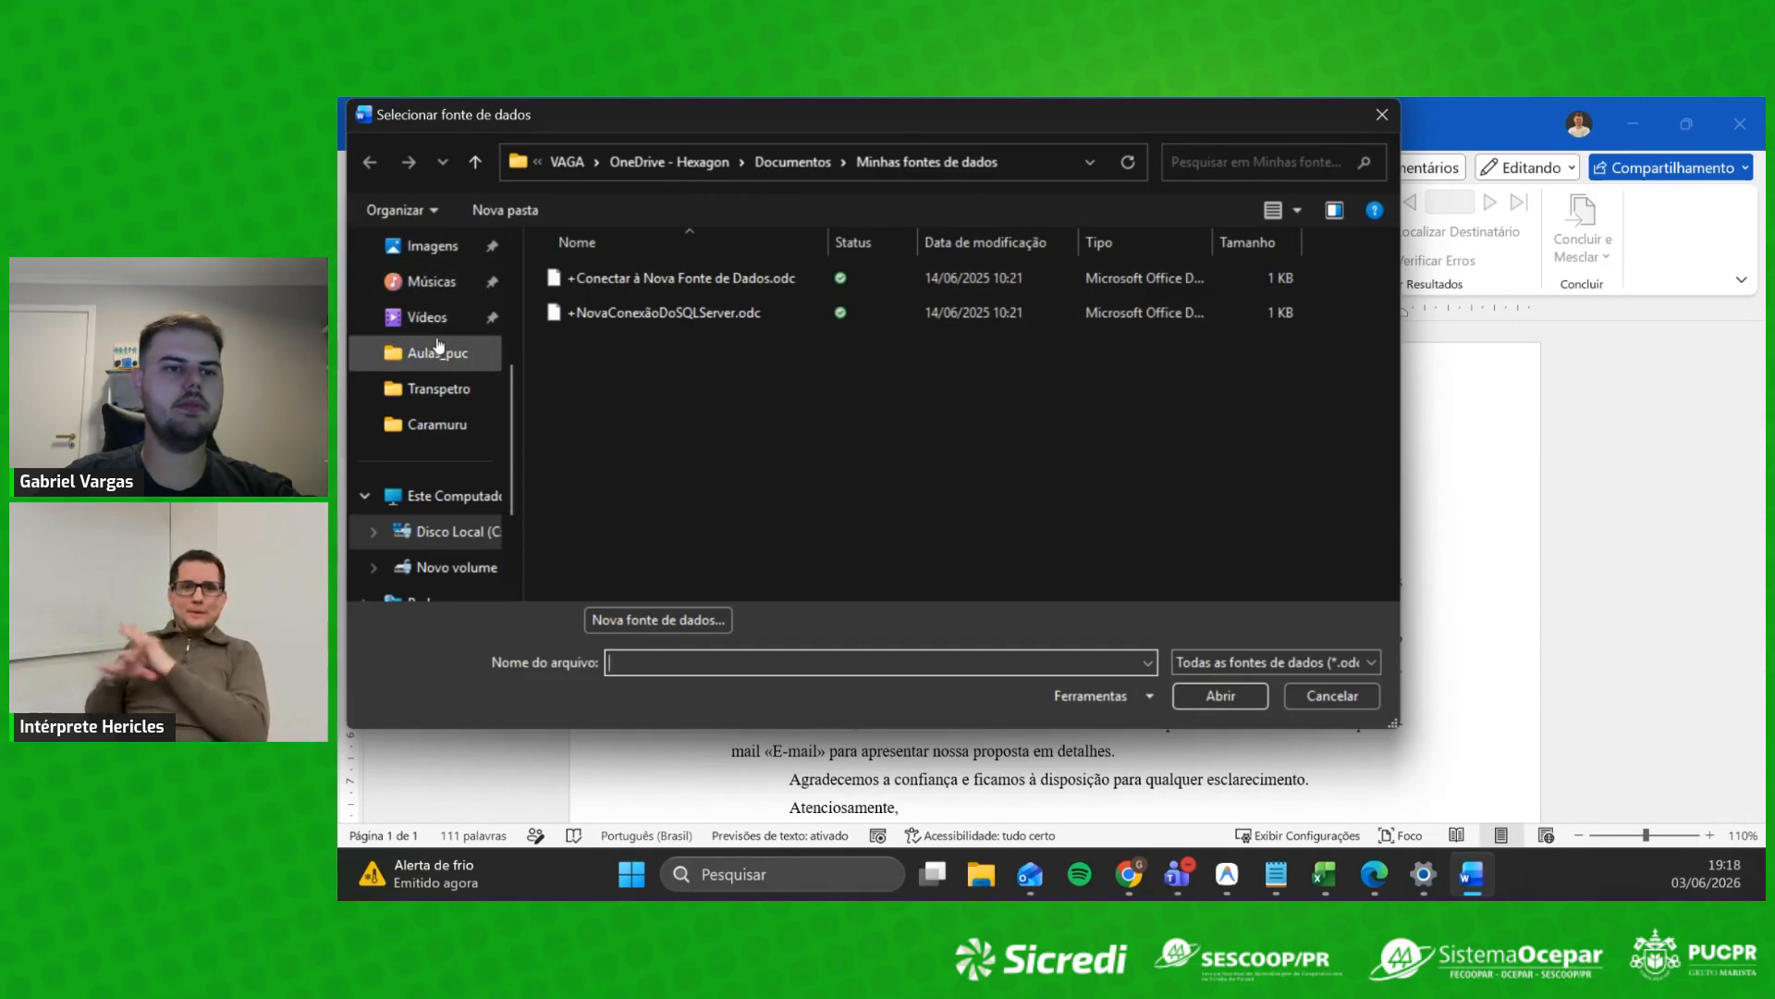
Step: Pick Mala.xlsx on the Desktop as the merge data source
scroll(432, 340, up, 3)
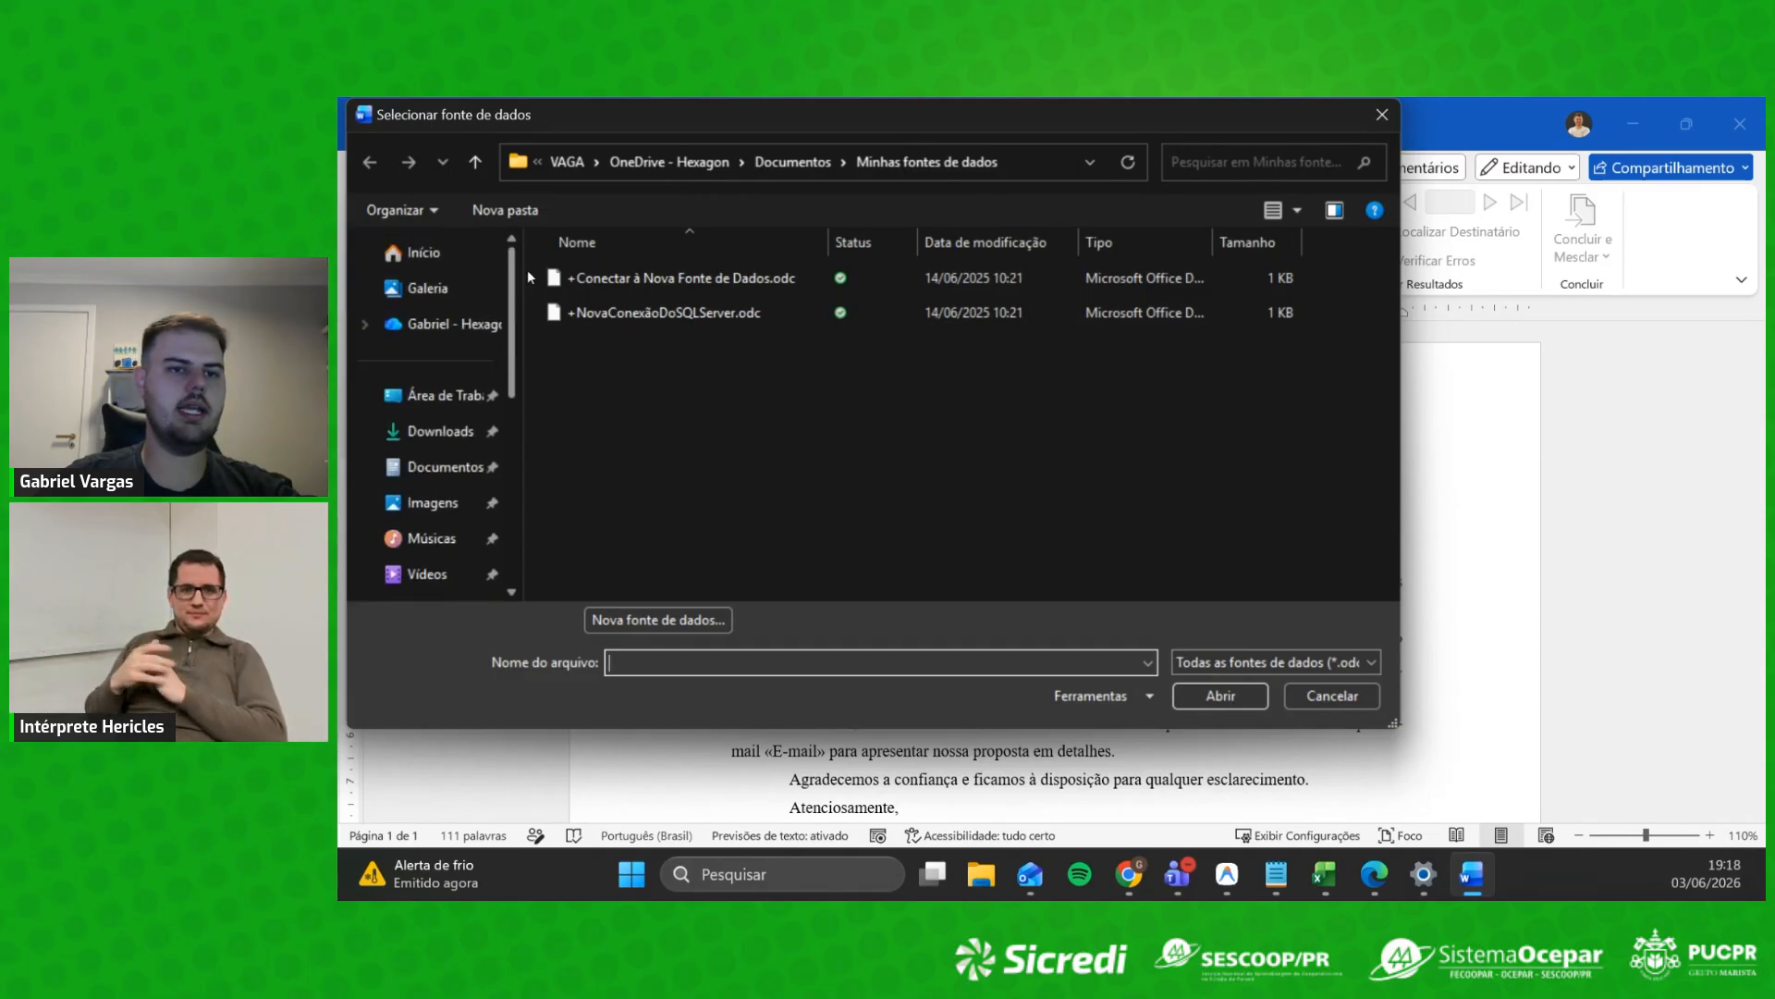
click(445, 399)
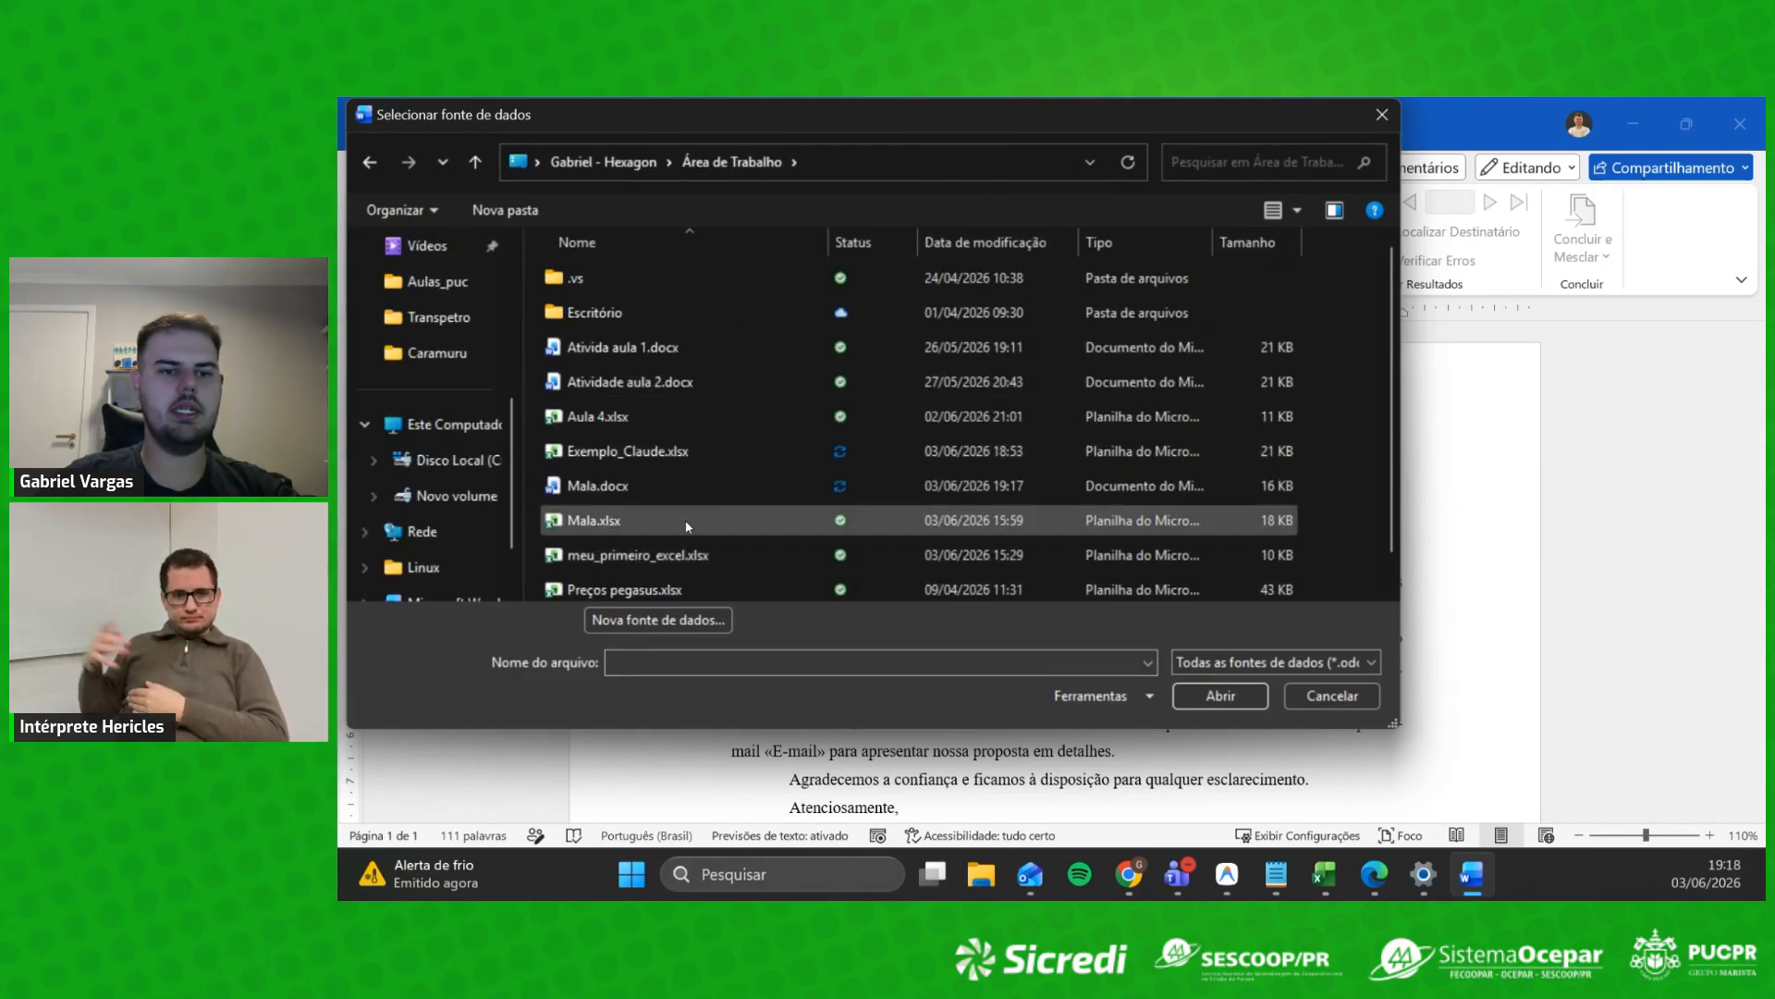
click(641, 520)
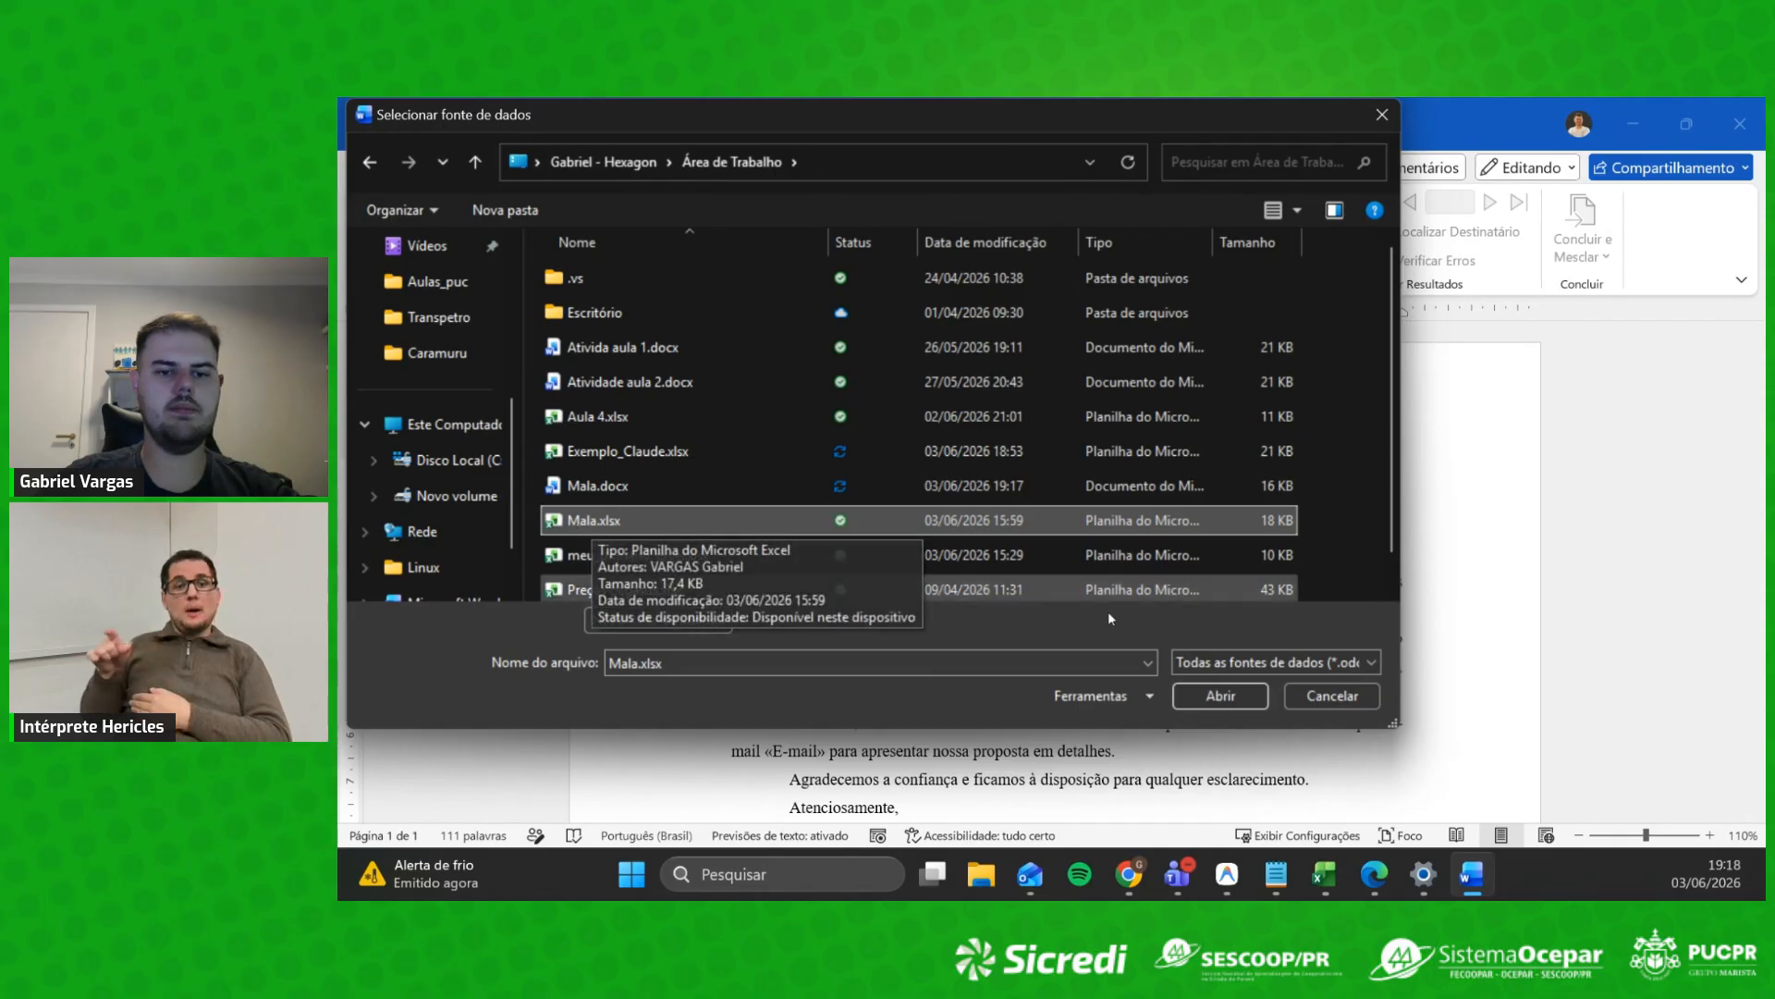
click(1220, 695)
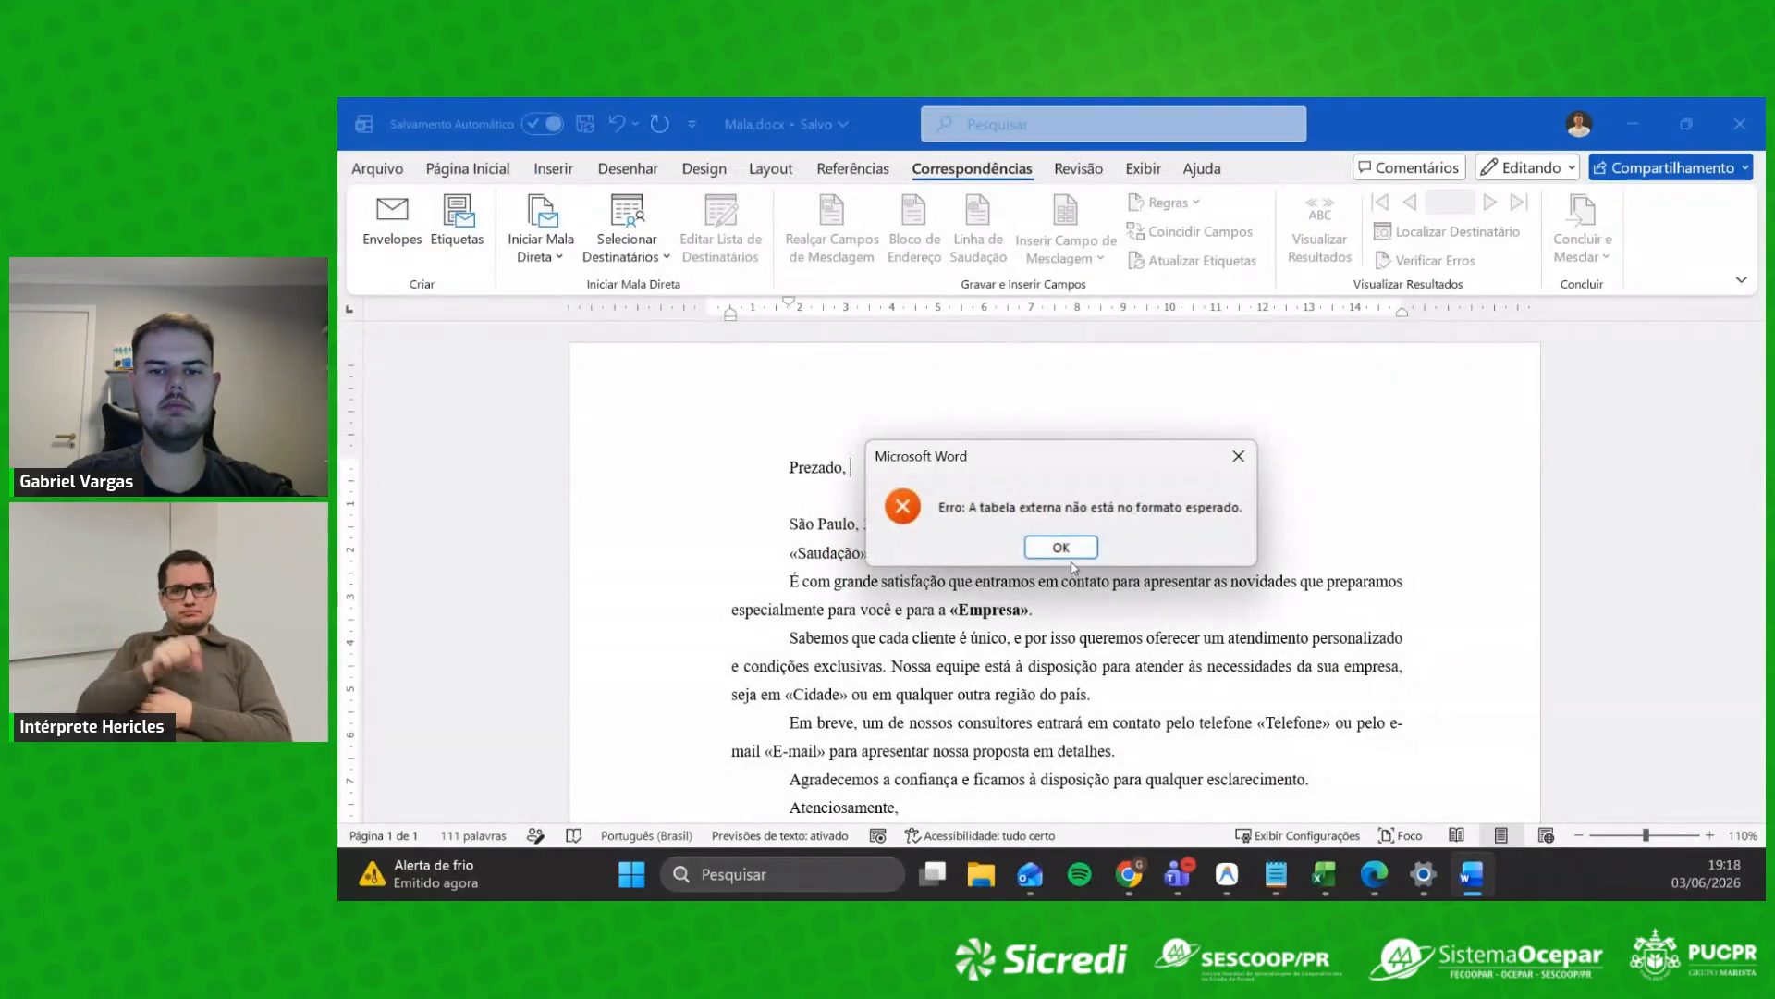
Step: Dismiss the table format and could-not-open data source errors
click(1061, 547)
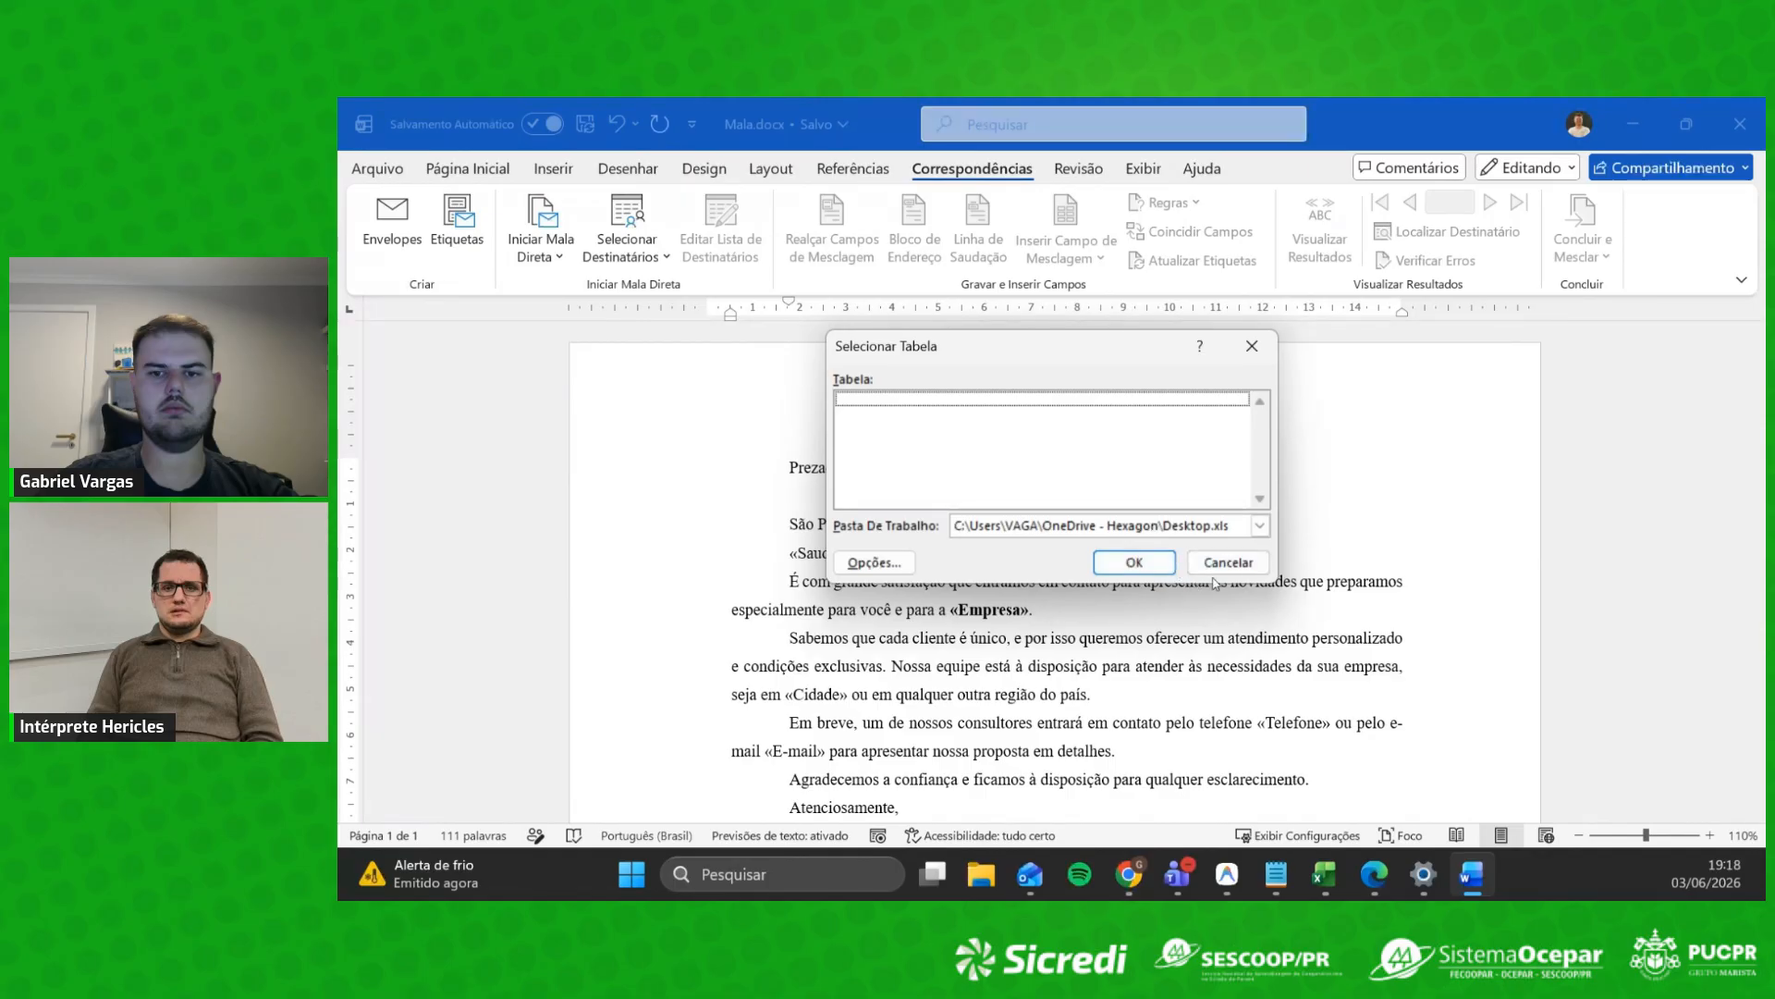
click(1135, 564)
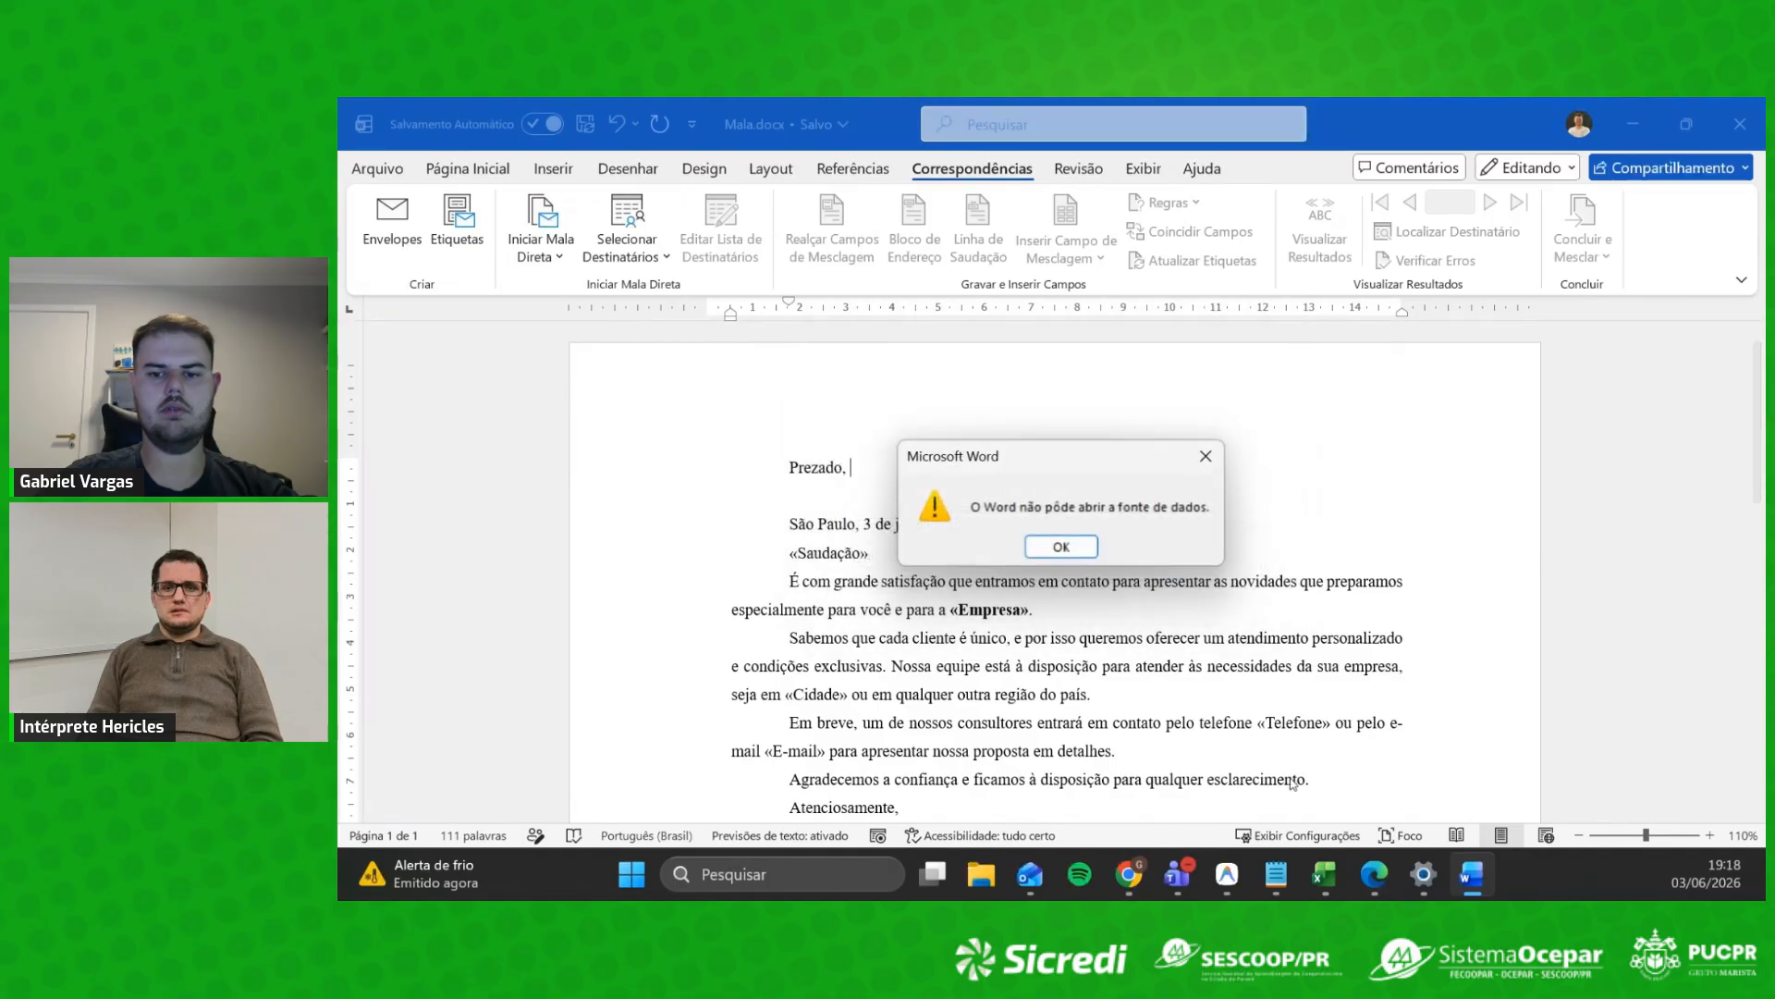
click(1061, 547)
mouse_move(1325, 874)
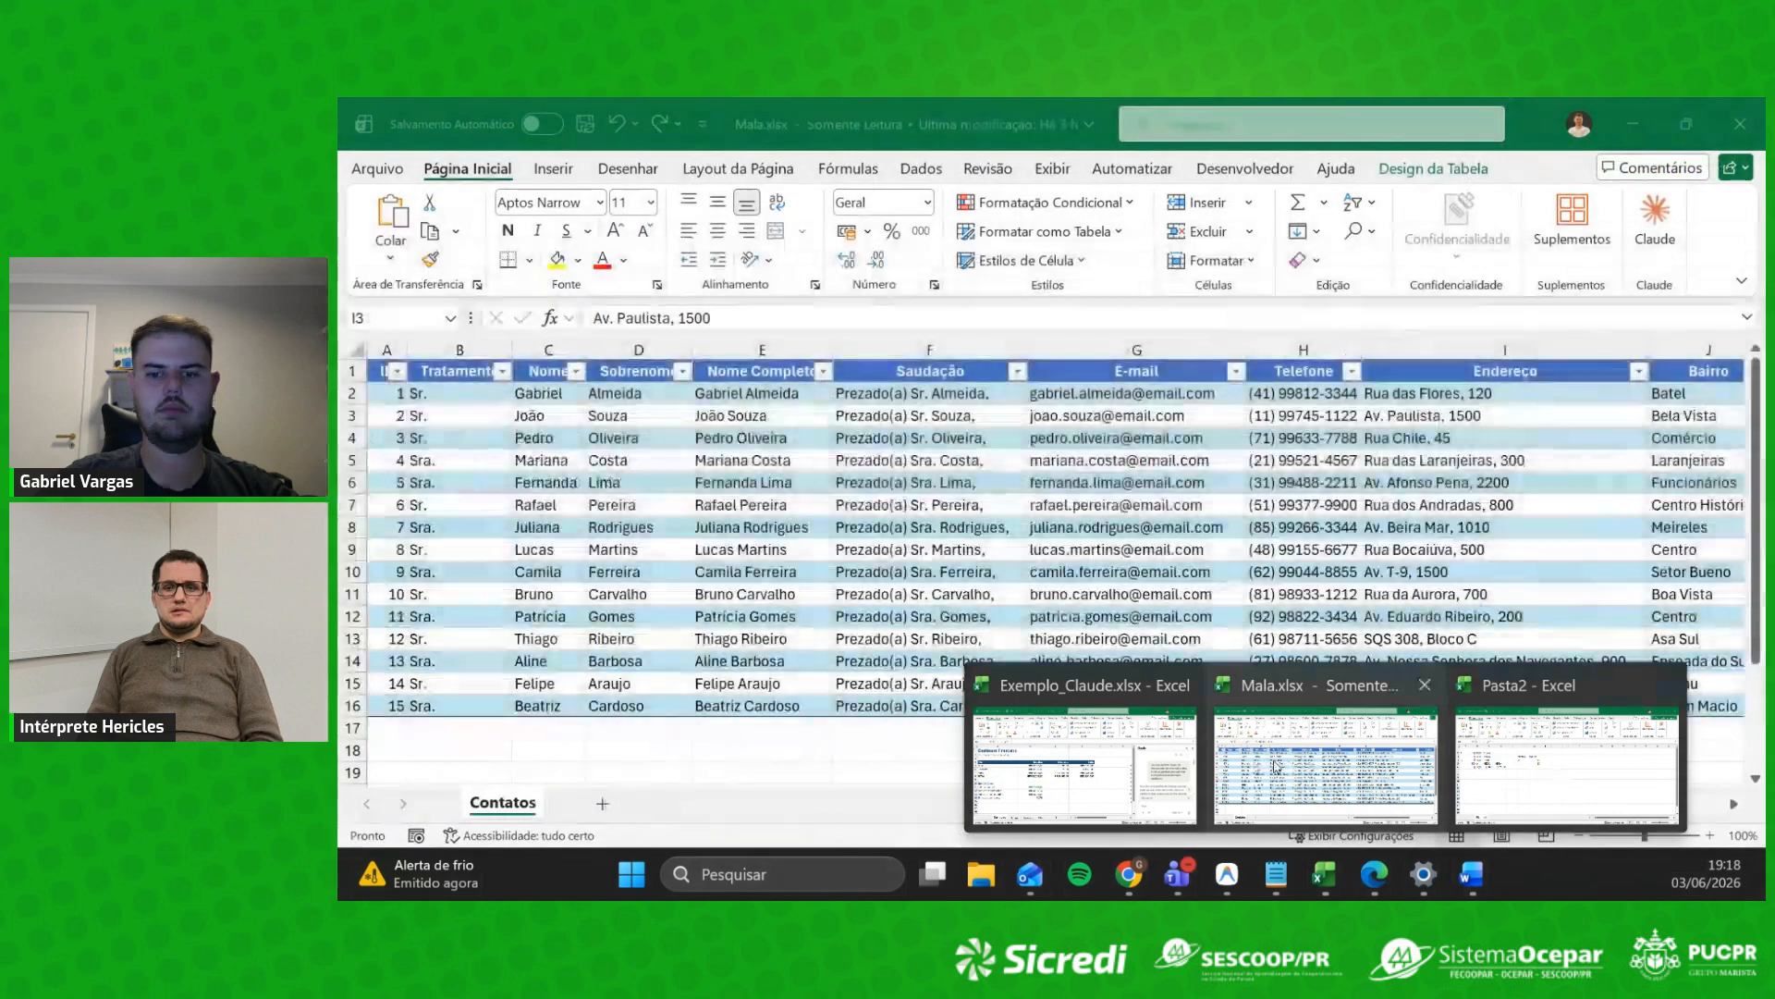
Step: Save the read-only Mala.xlsx contacts as a new workbook, Cópia de Mala.xlsx
click(1375, 735)
click(585, 123)
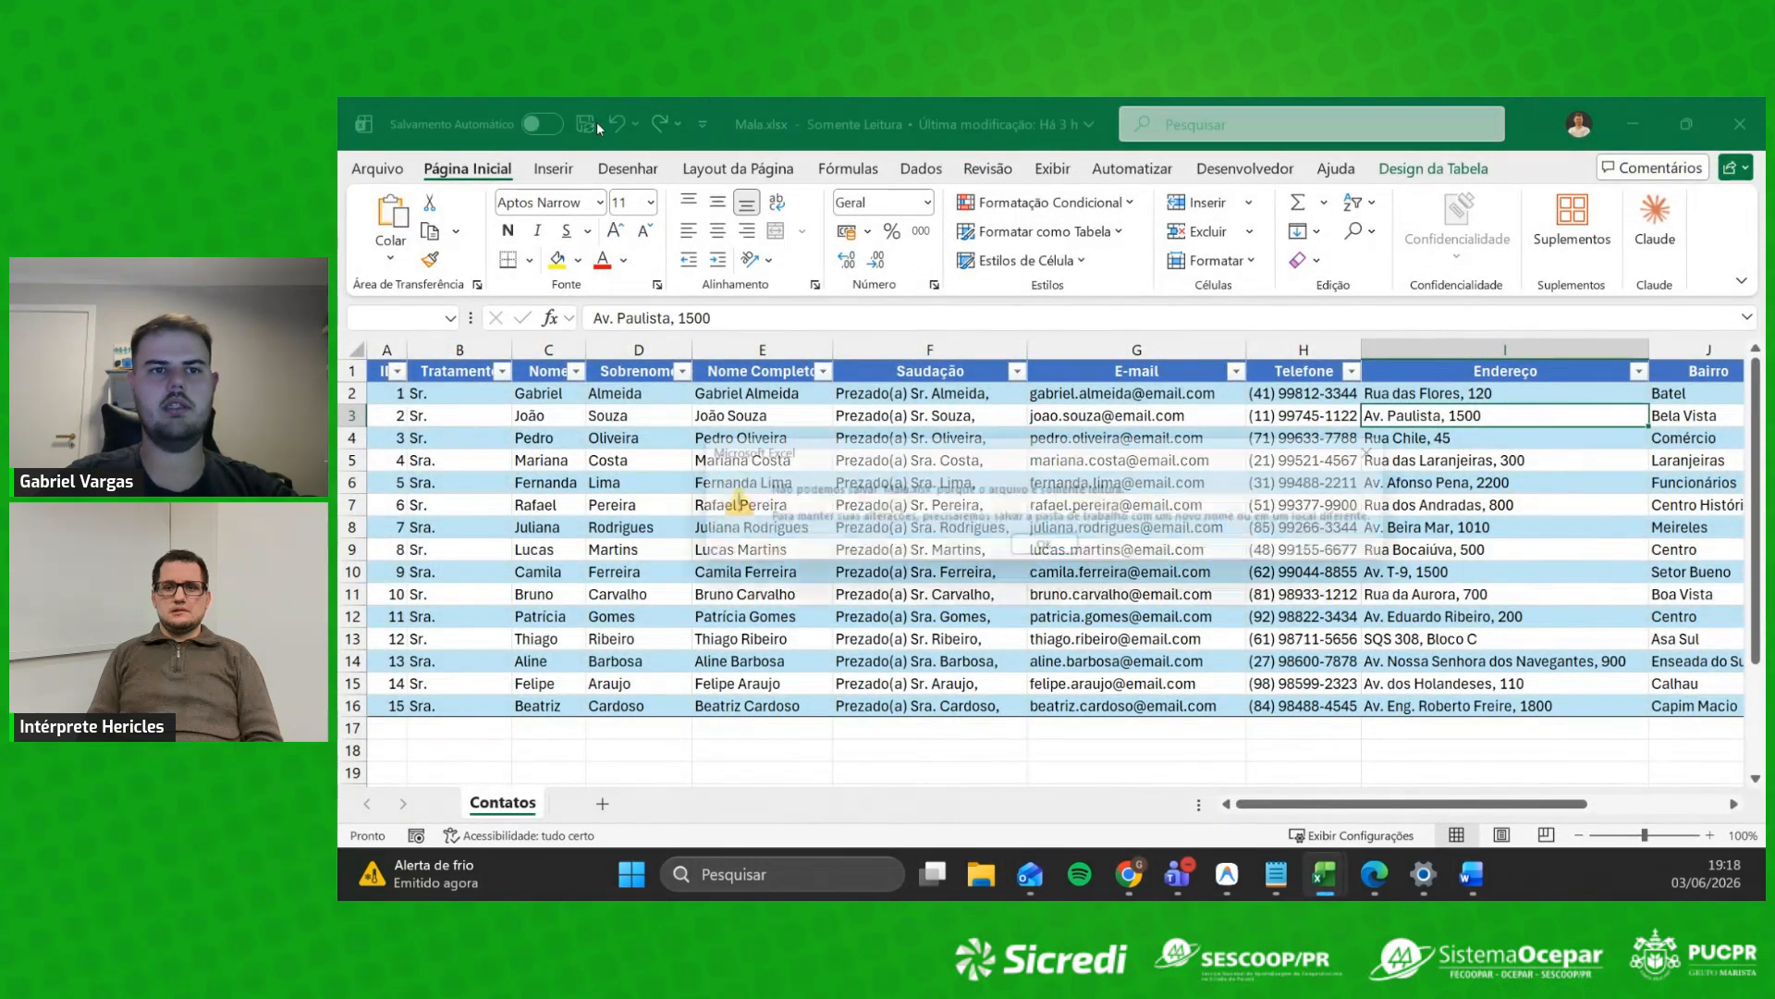
click(1062, 552)
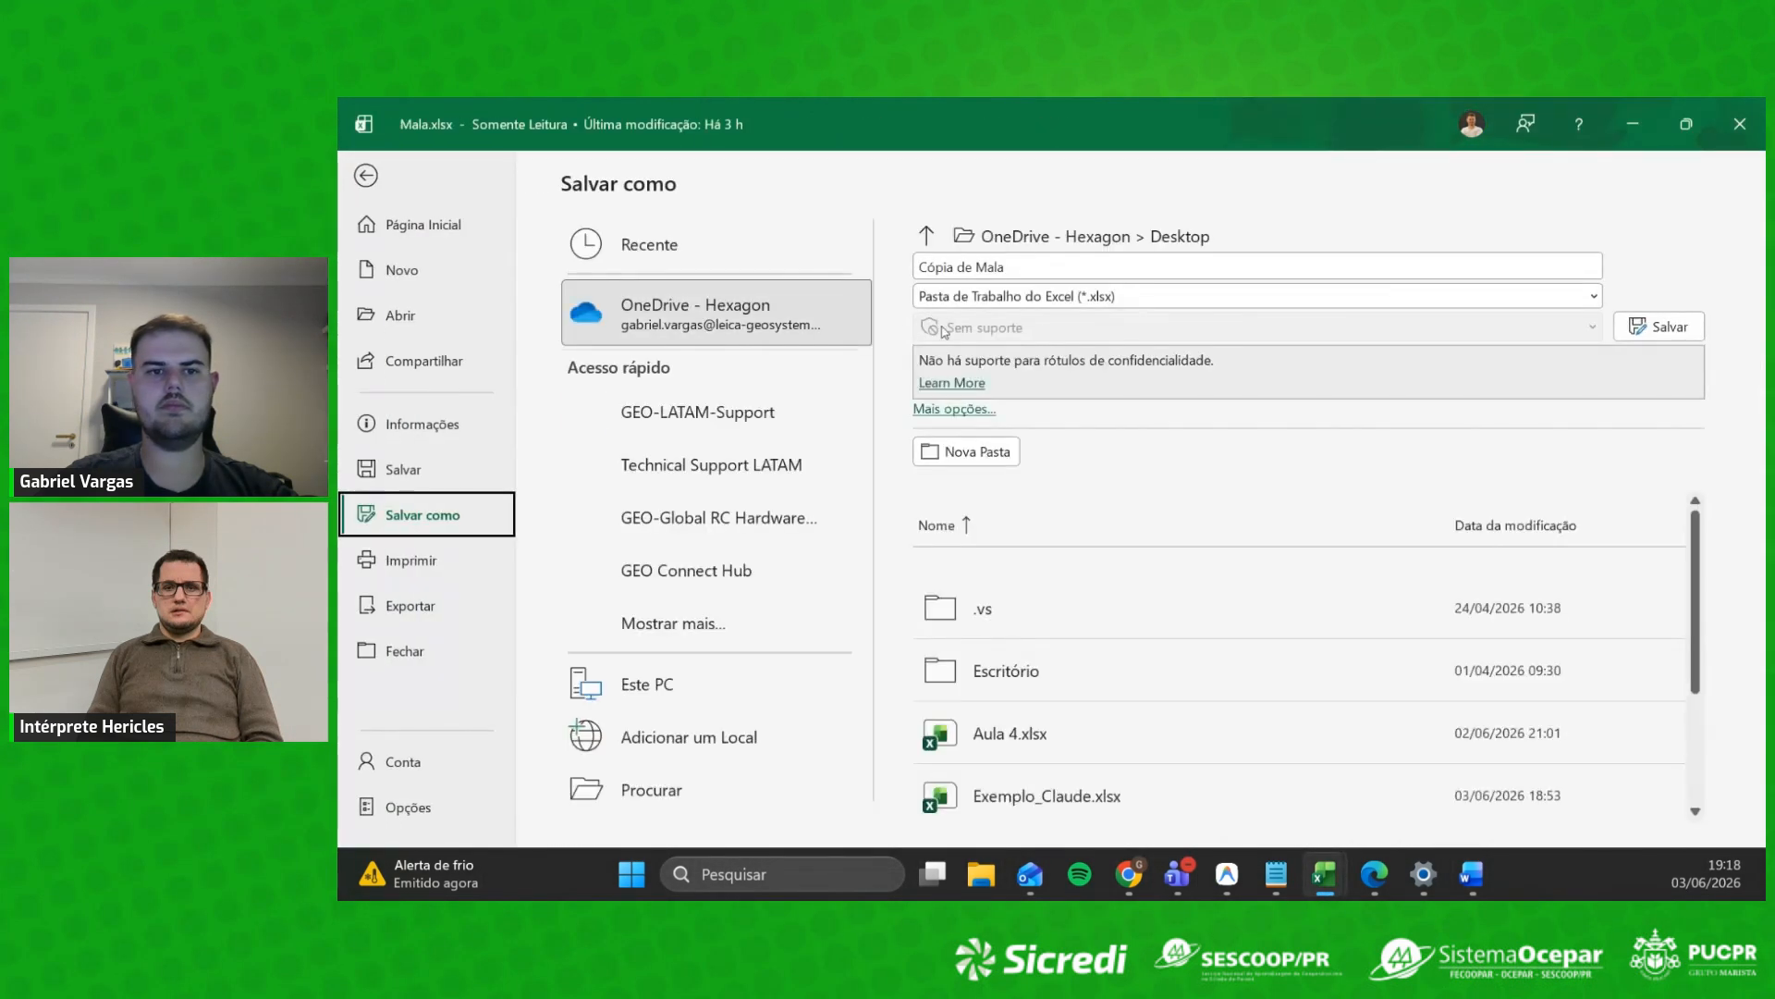
click(1739, 123)
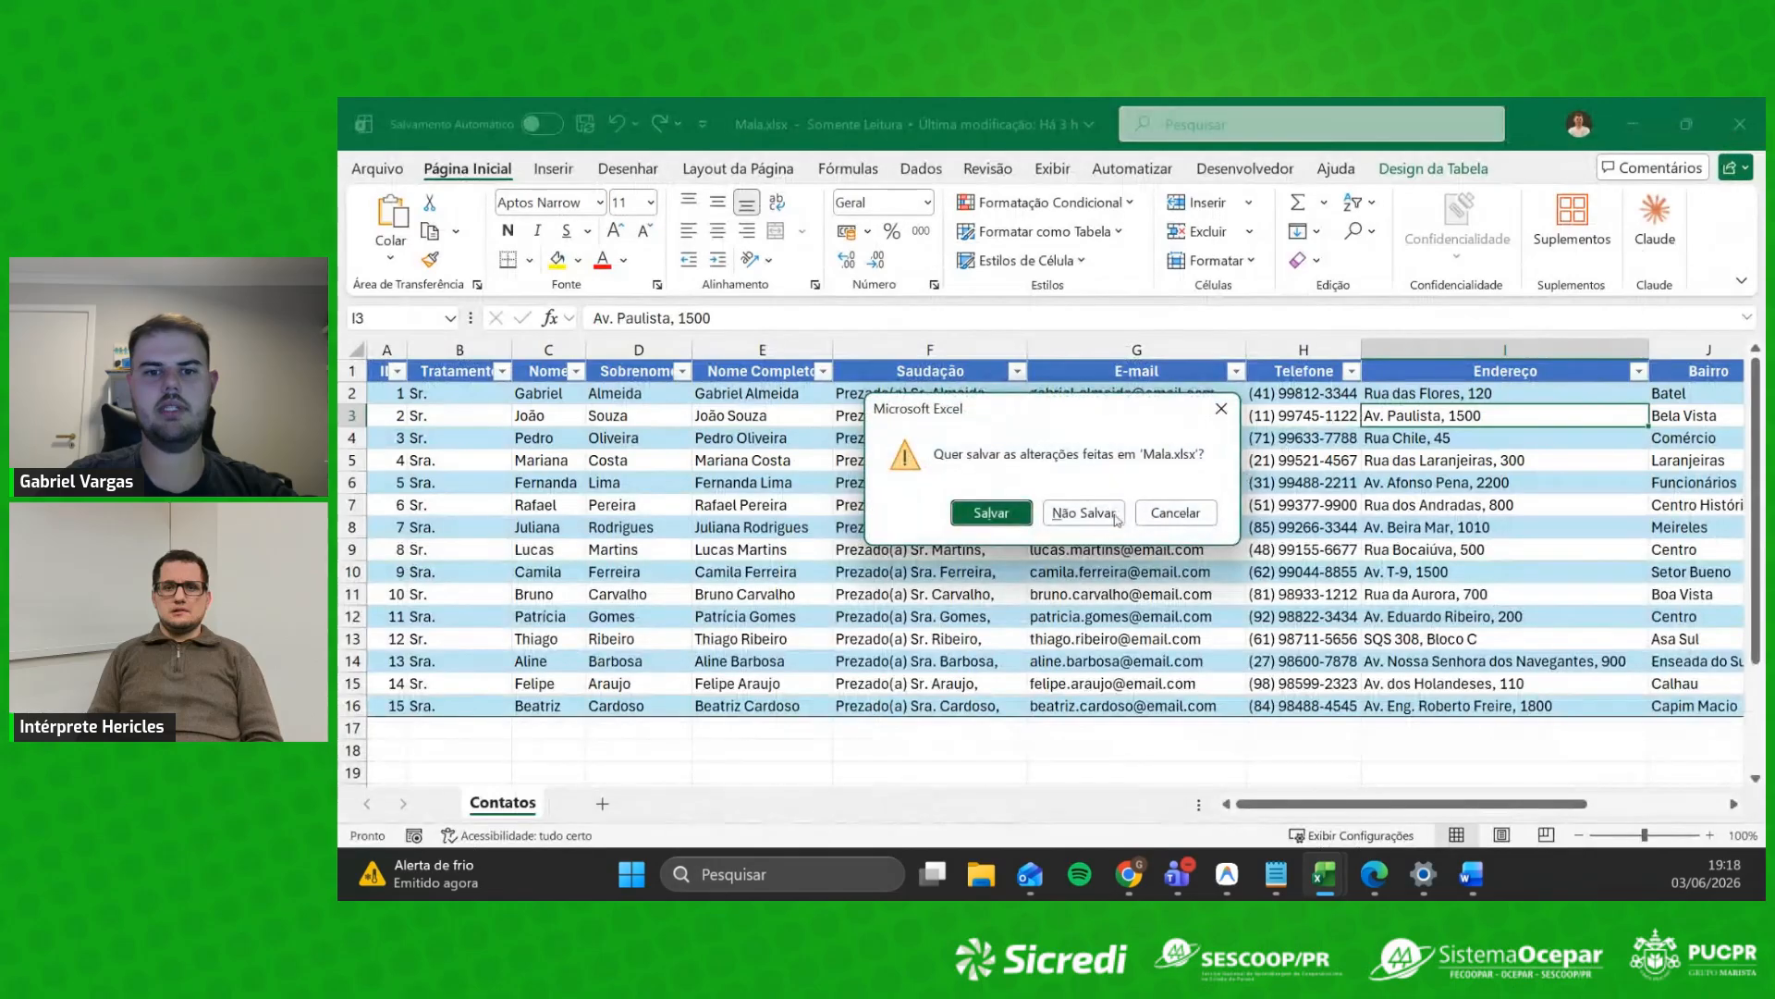
click(1021, 515)
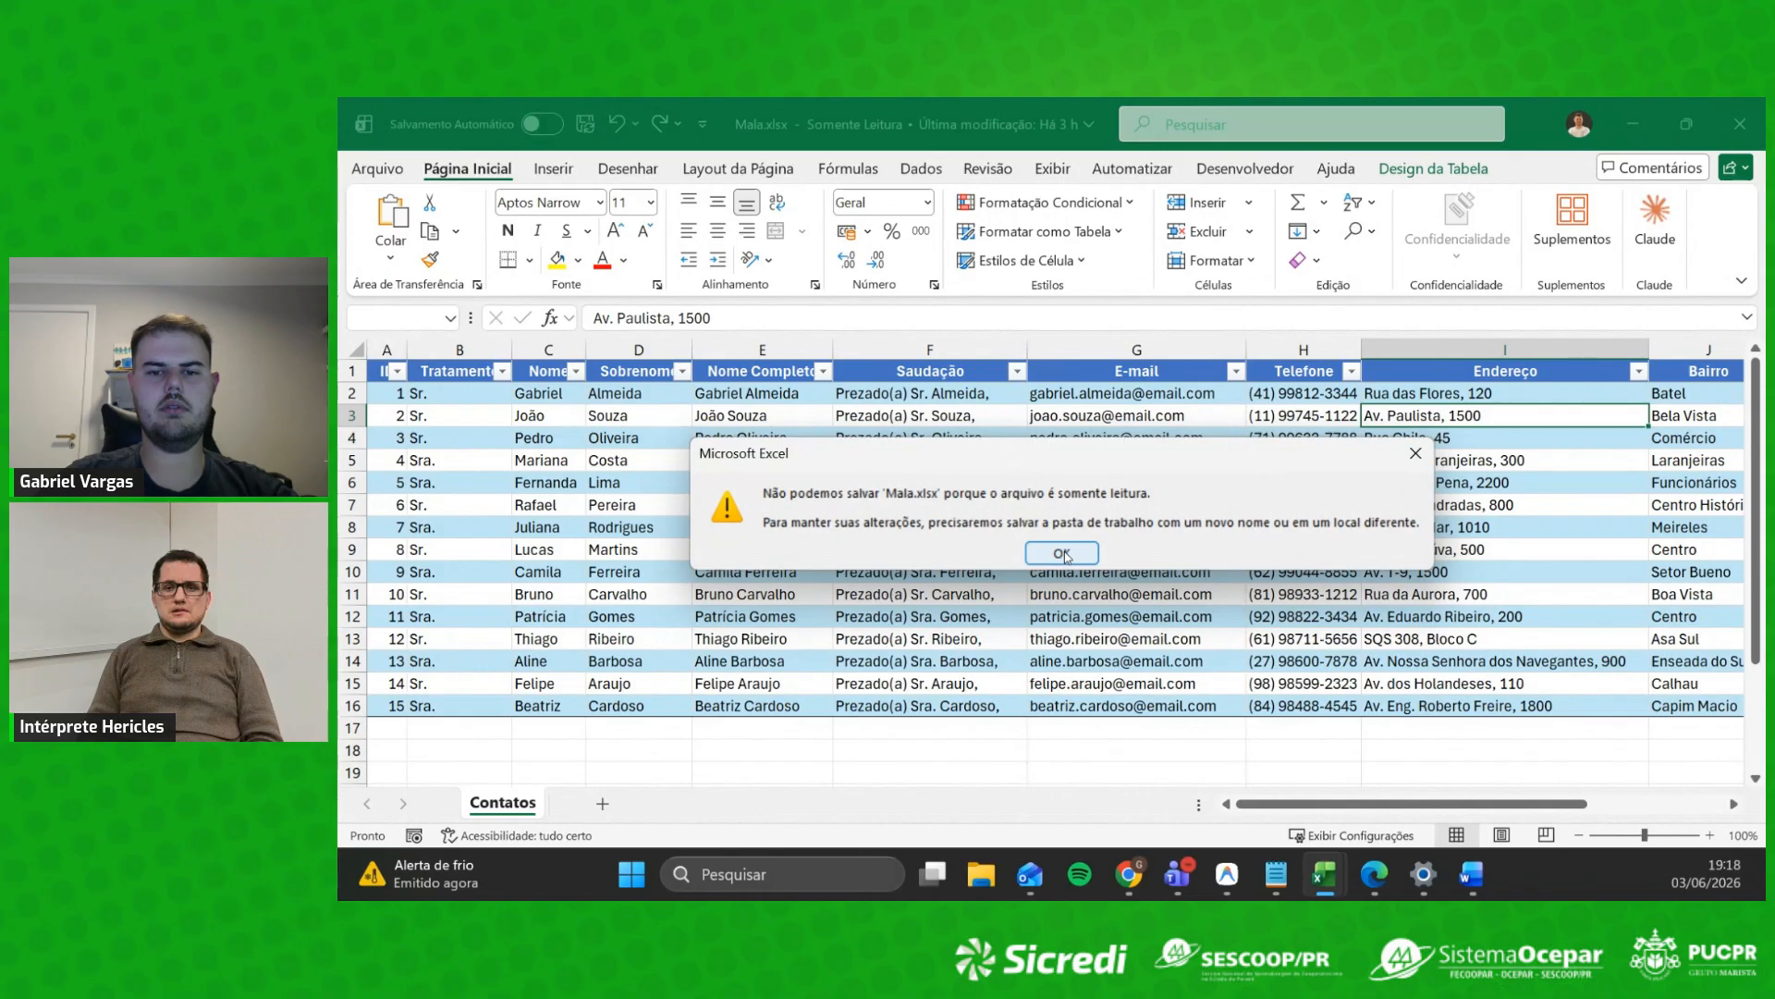
click(1063, 553)
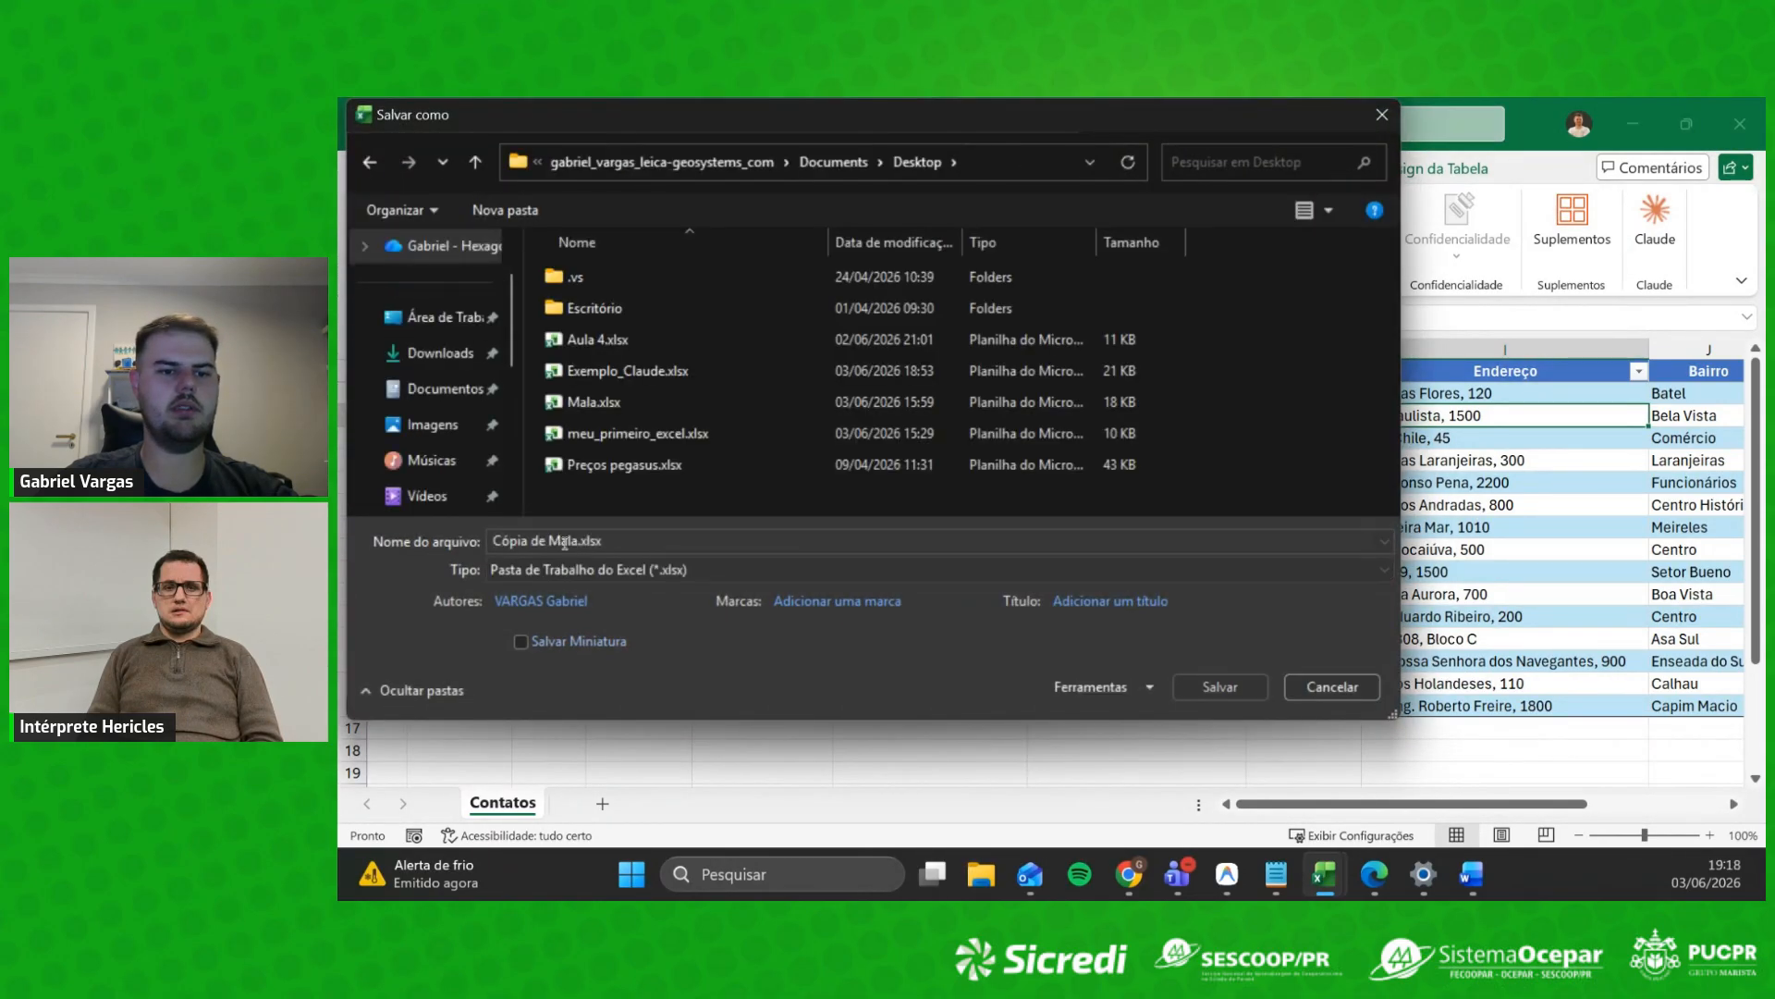
click(1239, 692)
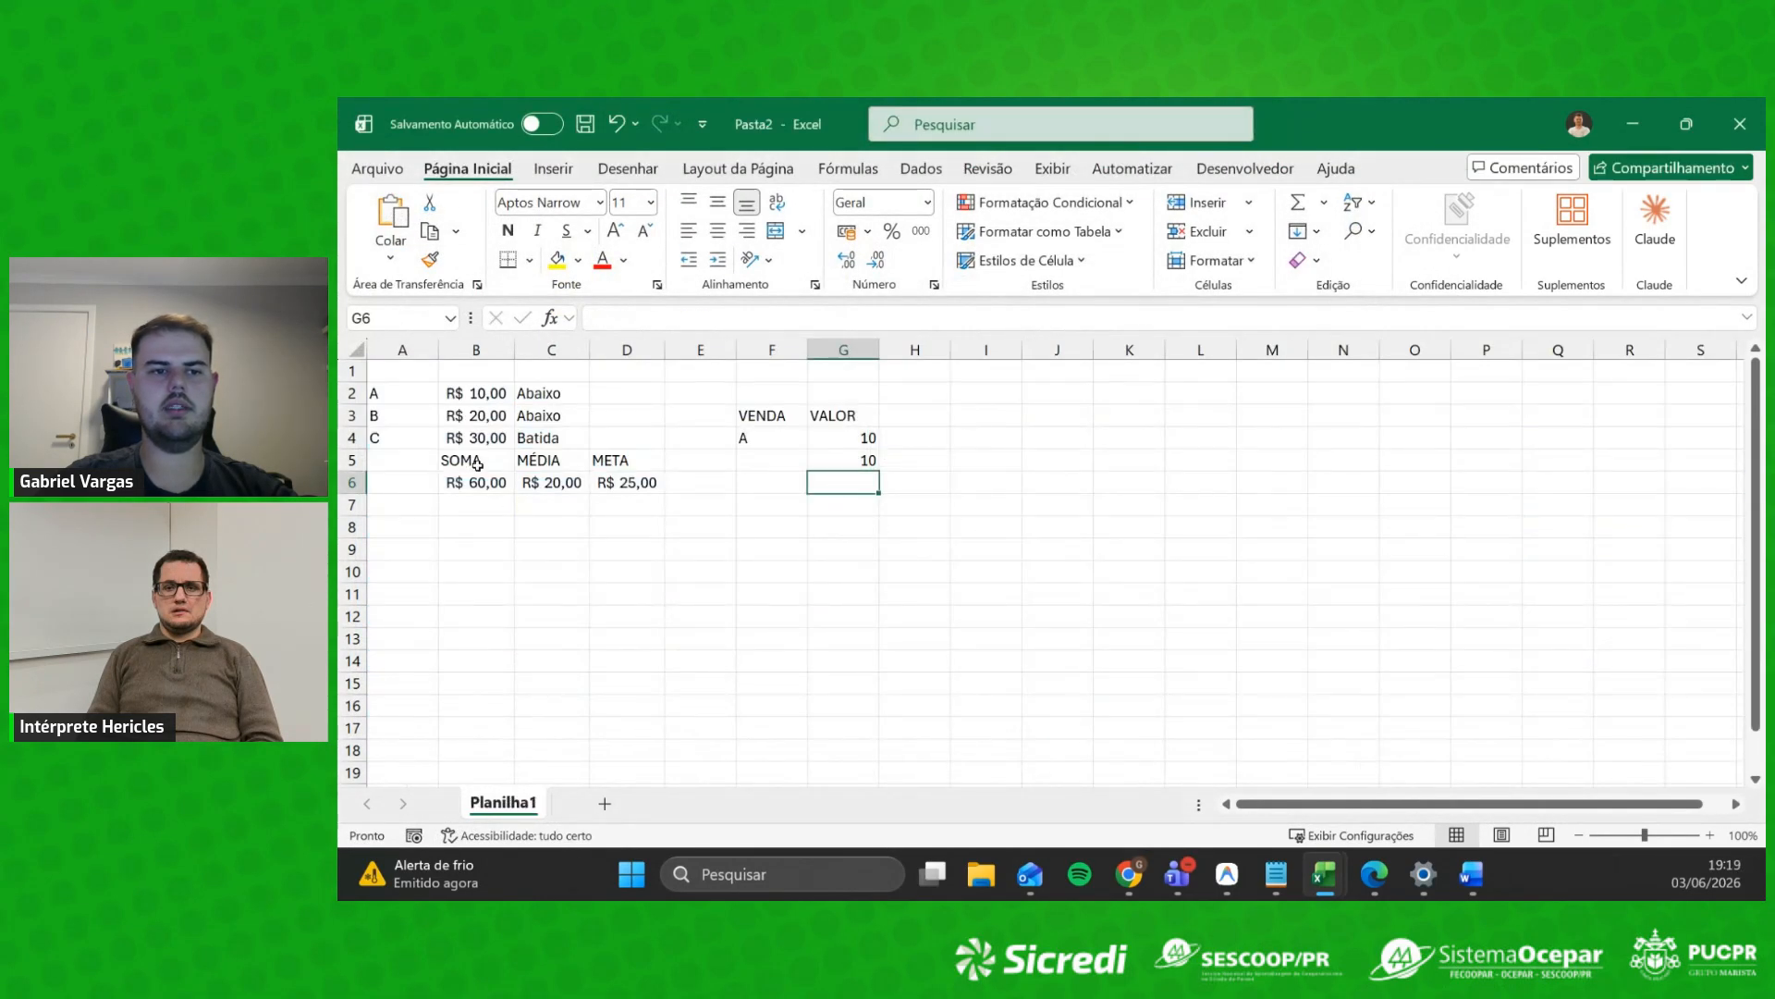
Step: Attach Cópia de Mala.xlsx from the Desktop as the recipient list, then bring up Pasta2 in Excel
click(1472, 881)
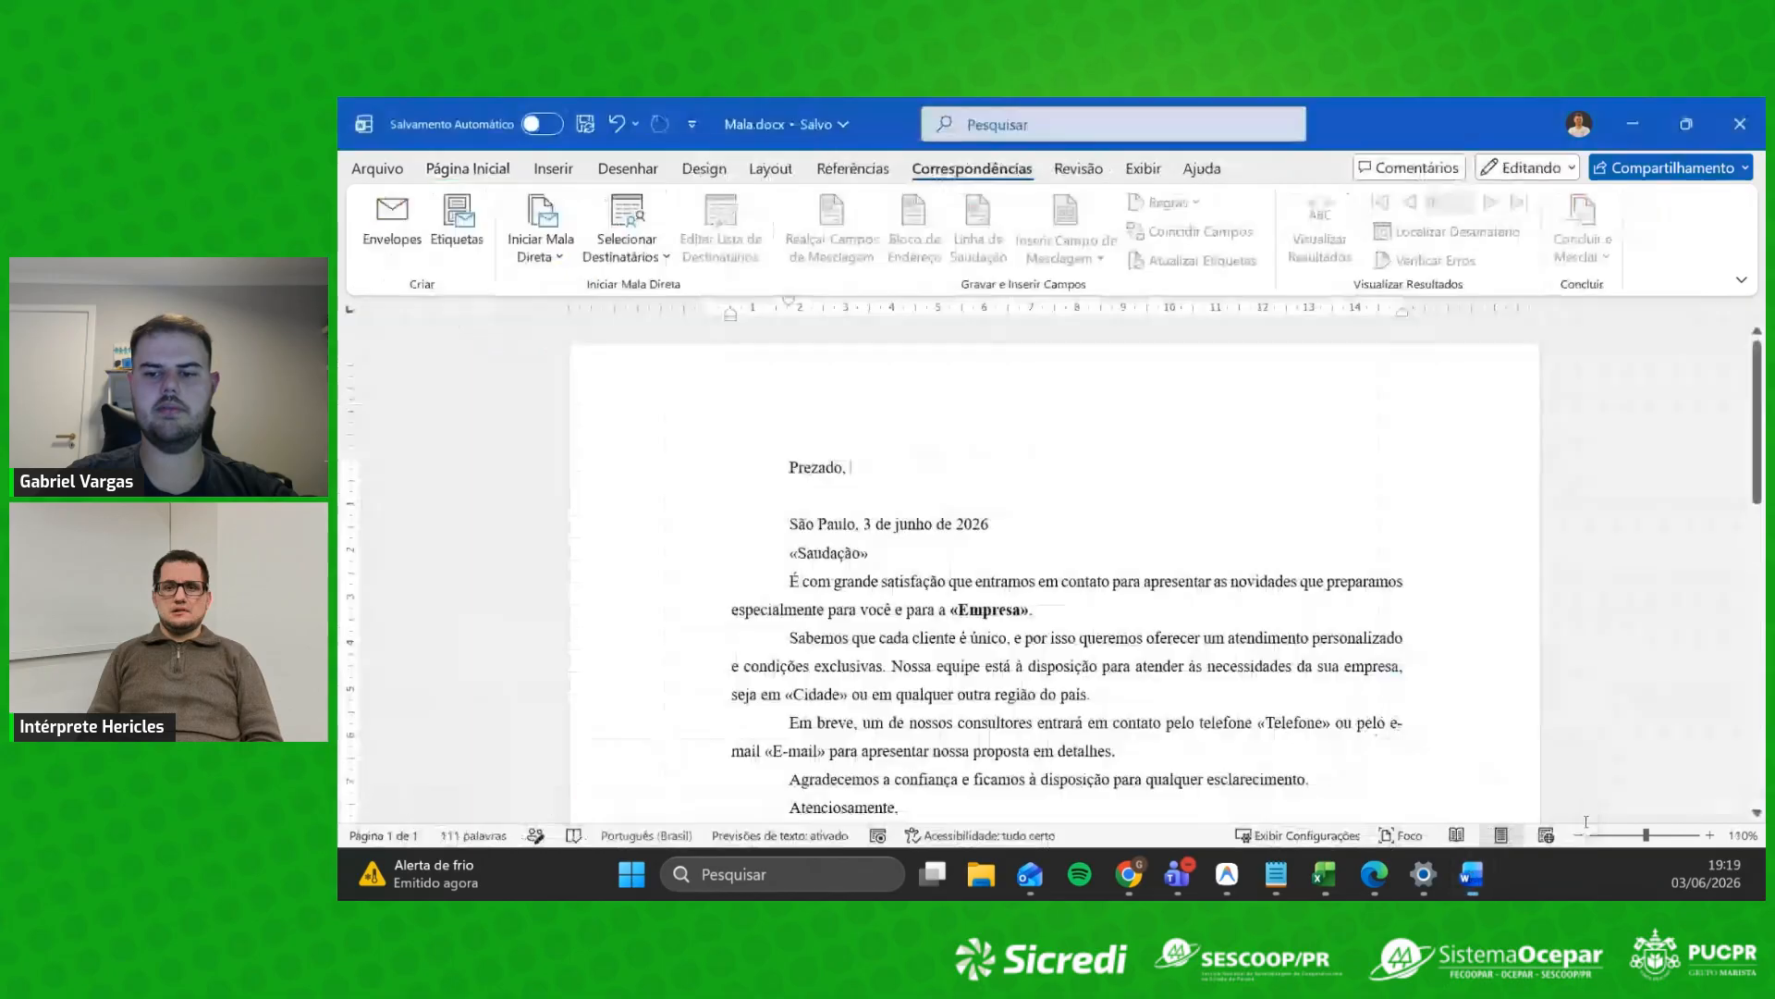
click(627, 231)
click(636, 326)
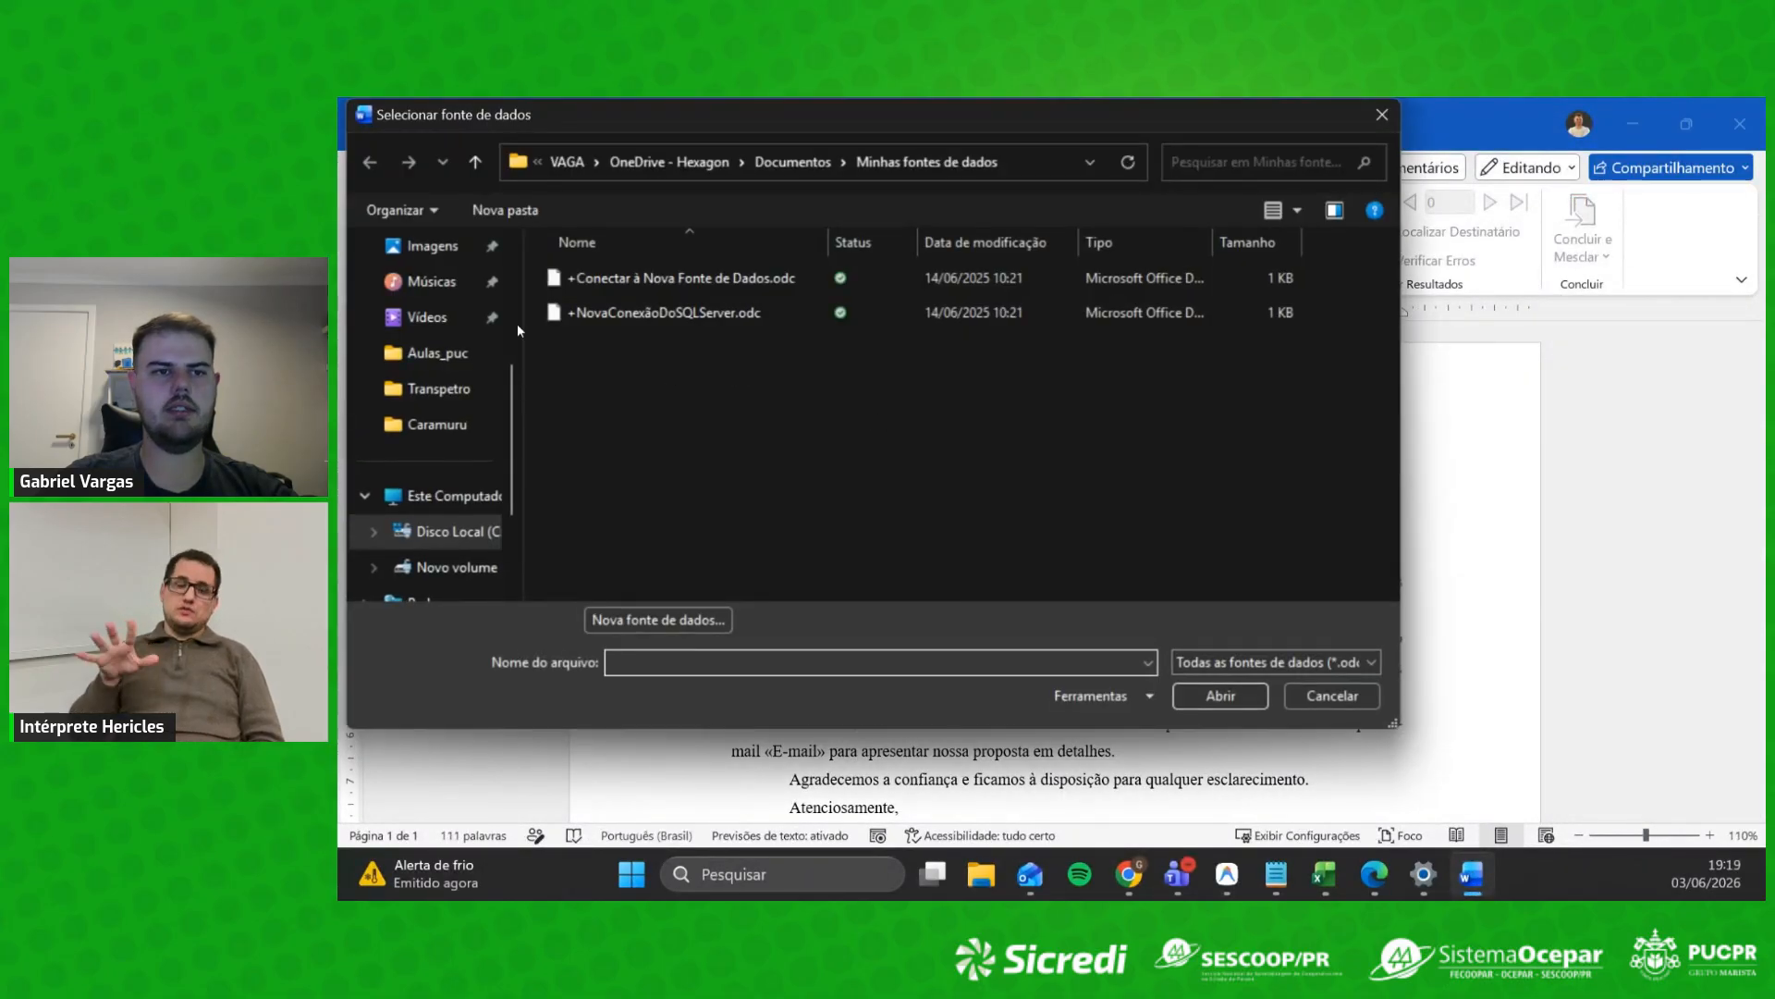
scroll(450, 407, up, 3)
click(450, 407)
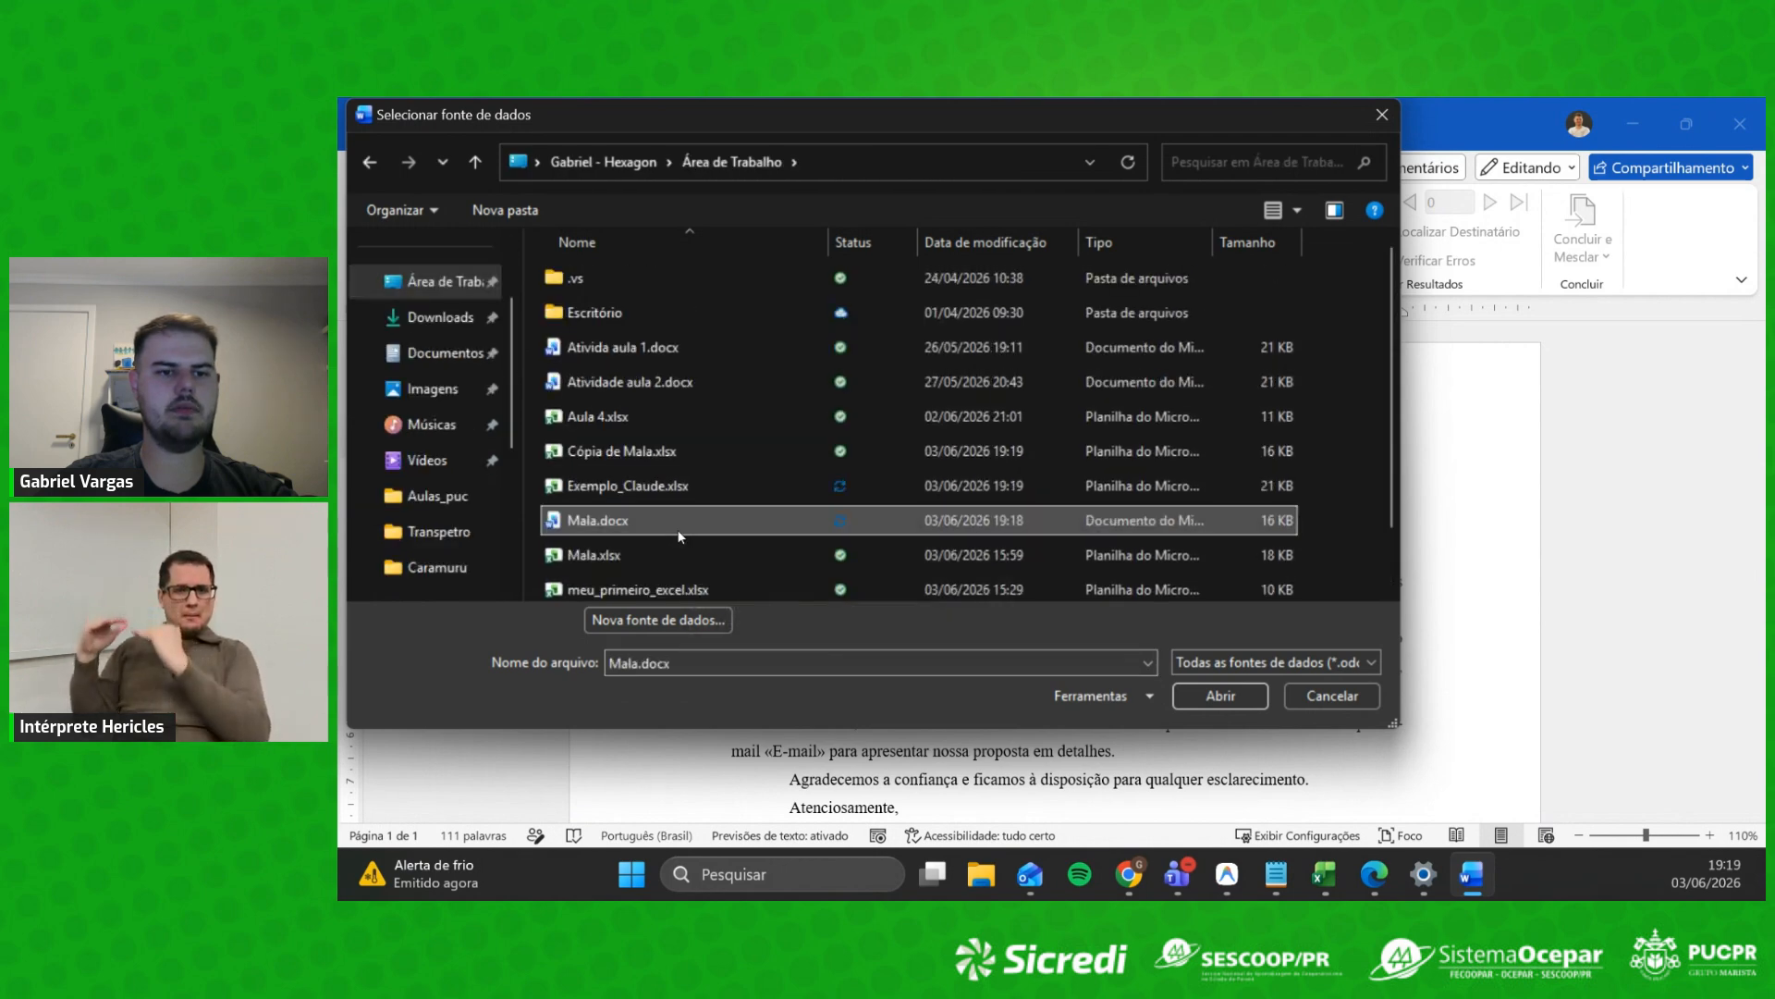
click(656, 452)
click(1230, 694)
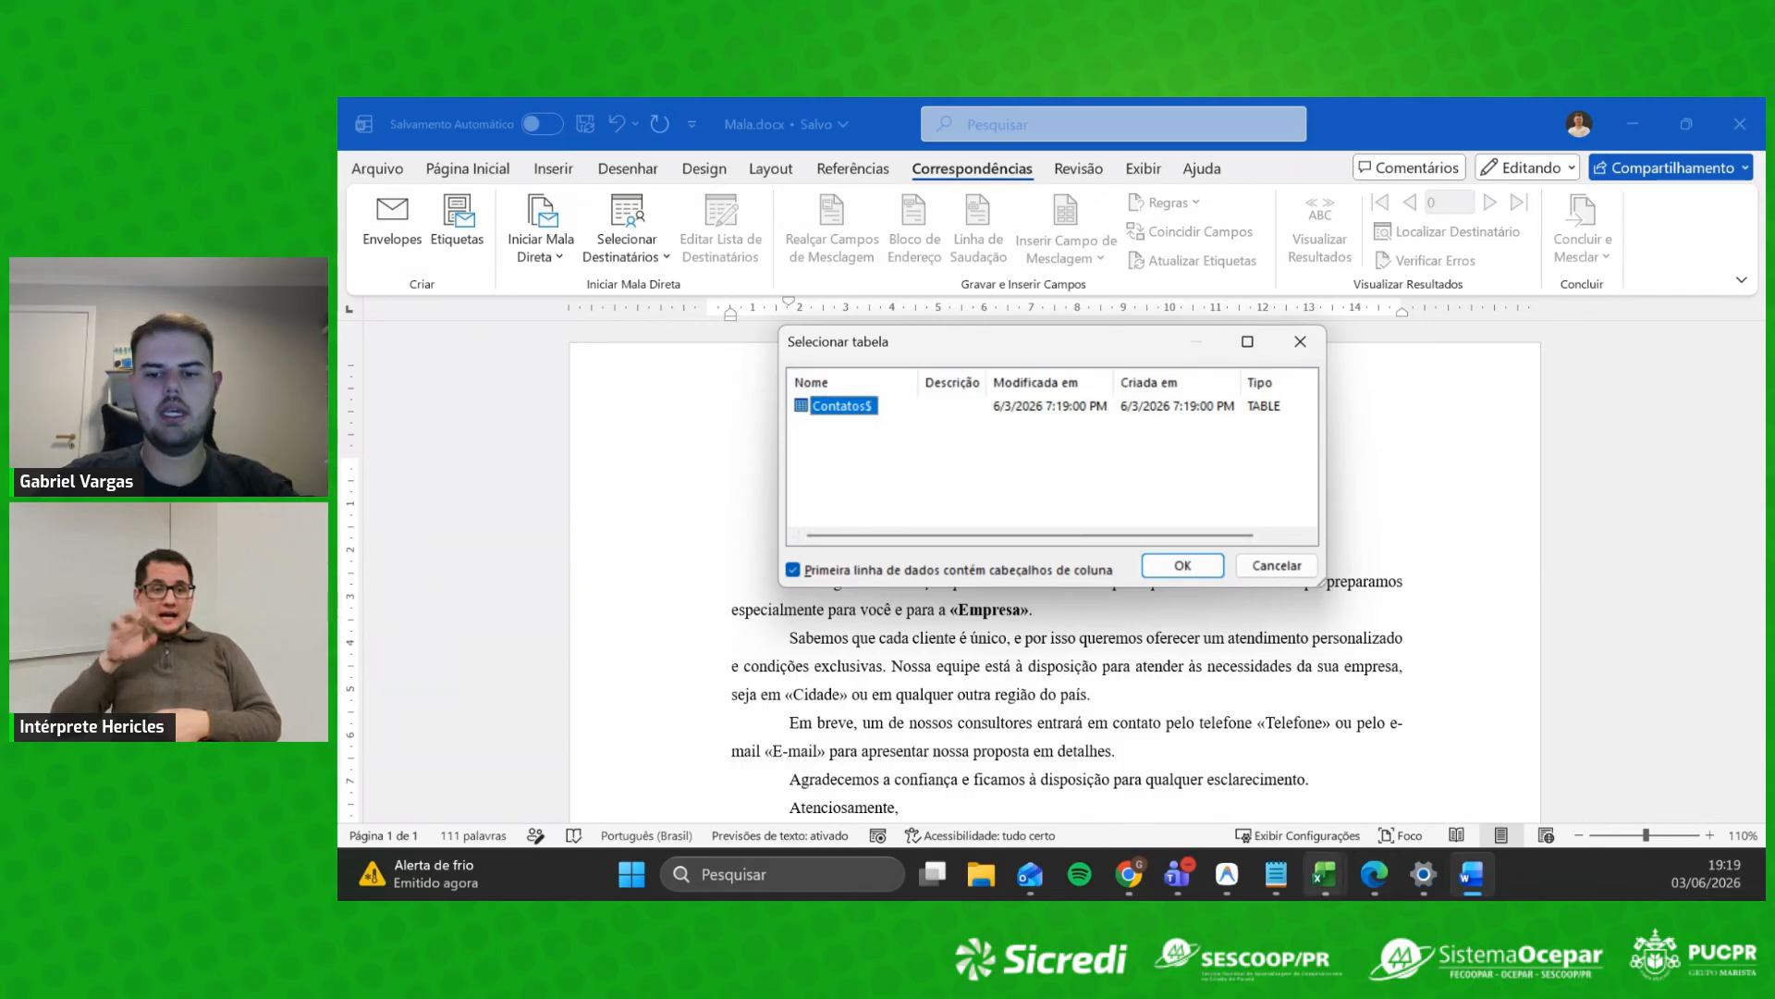
mouse_move(1324, 874)
click(1382, 780)
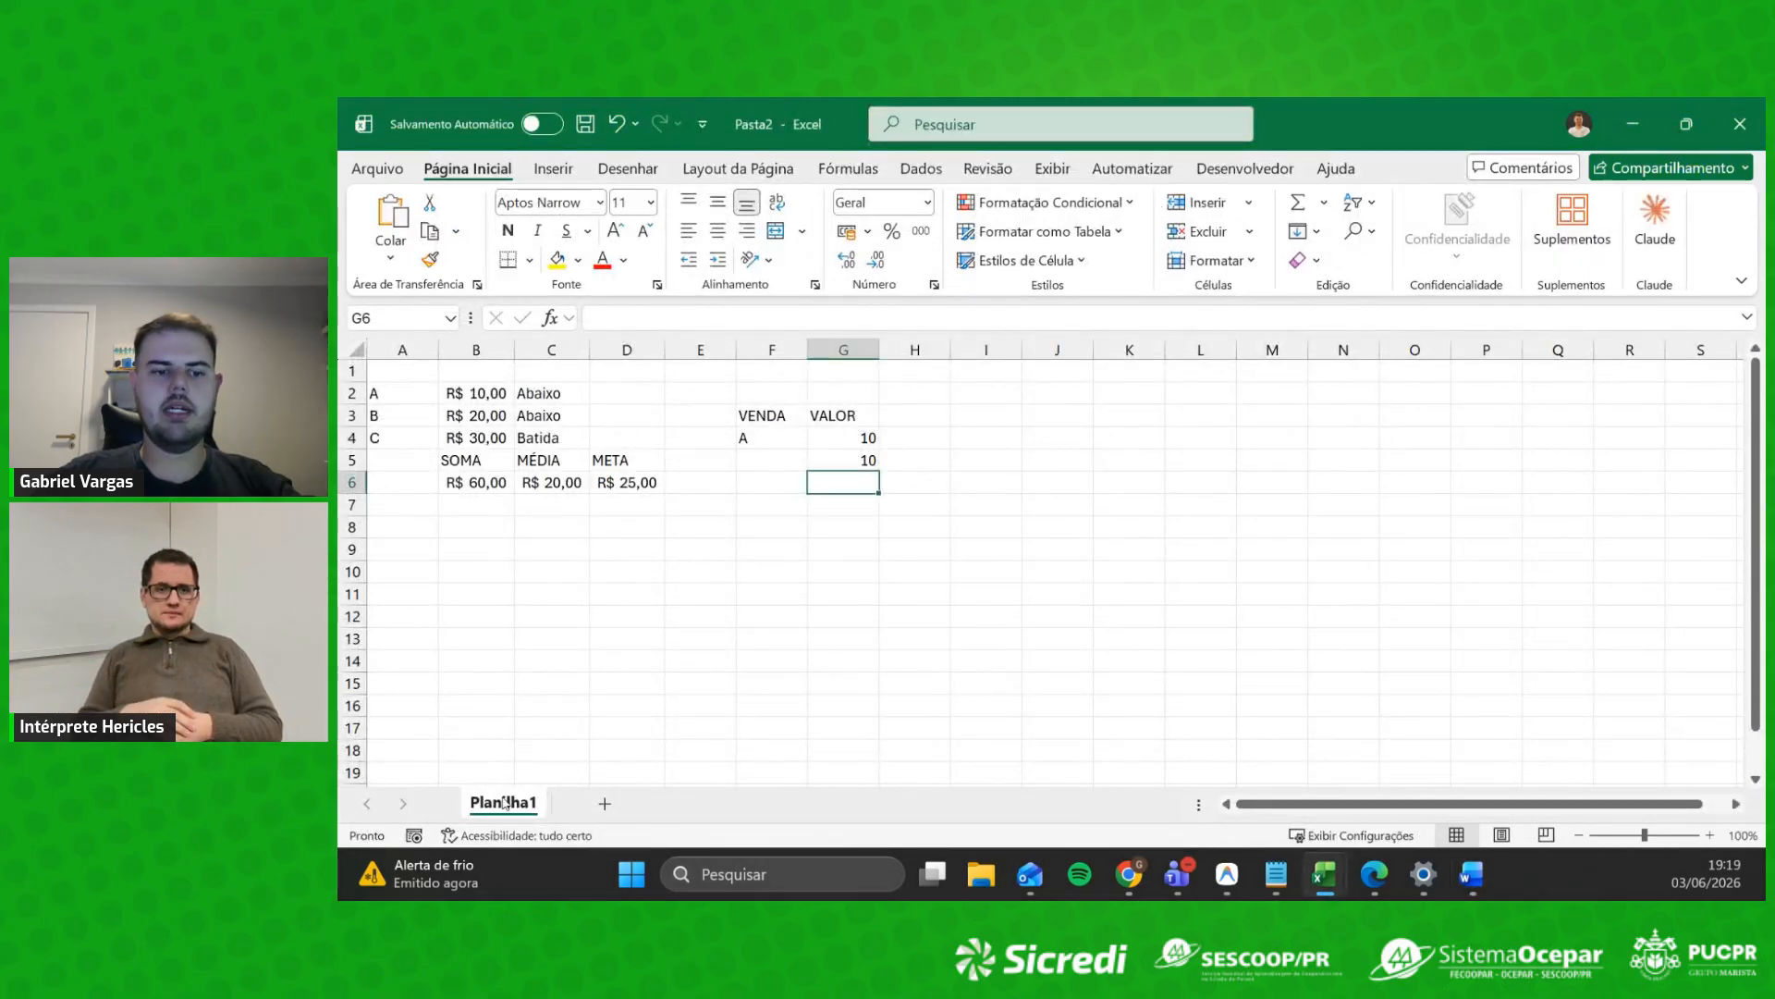
Step: Add a new sheet named contatos to Pasta2, then minimize Excel
click(605, 803)
double_click(596, 803)
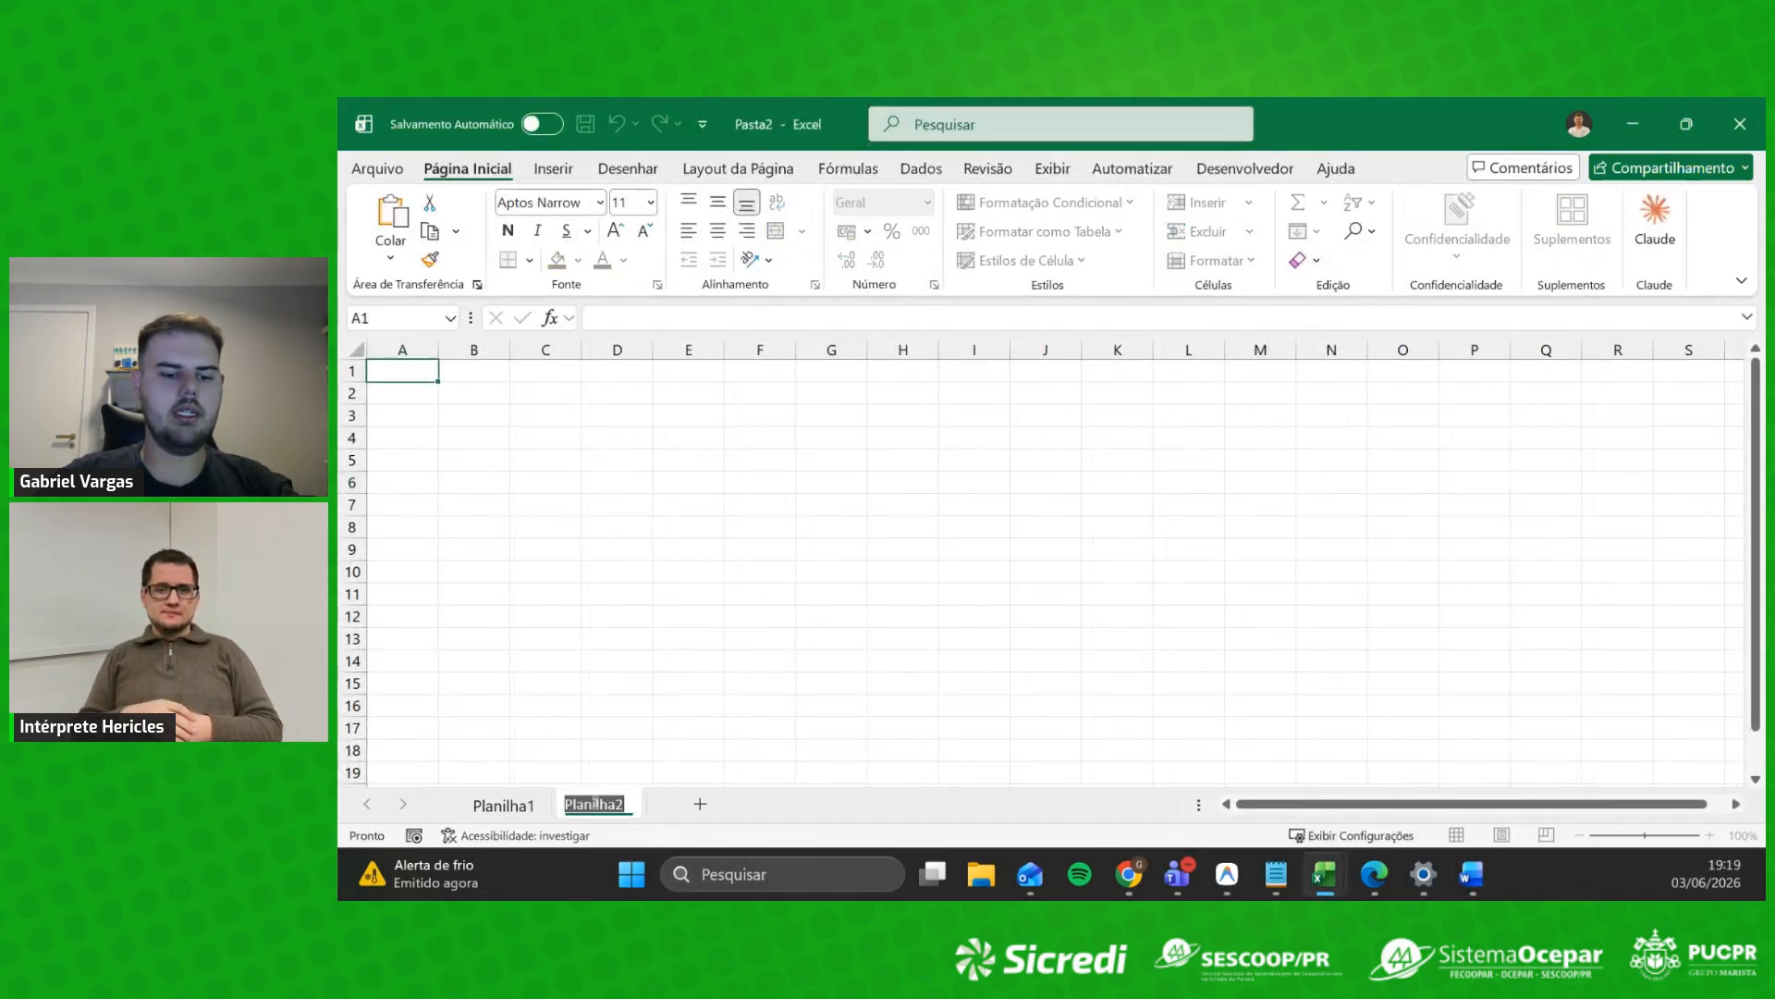
text(contatos)
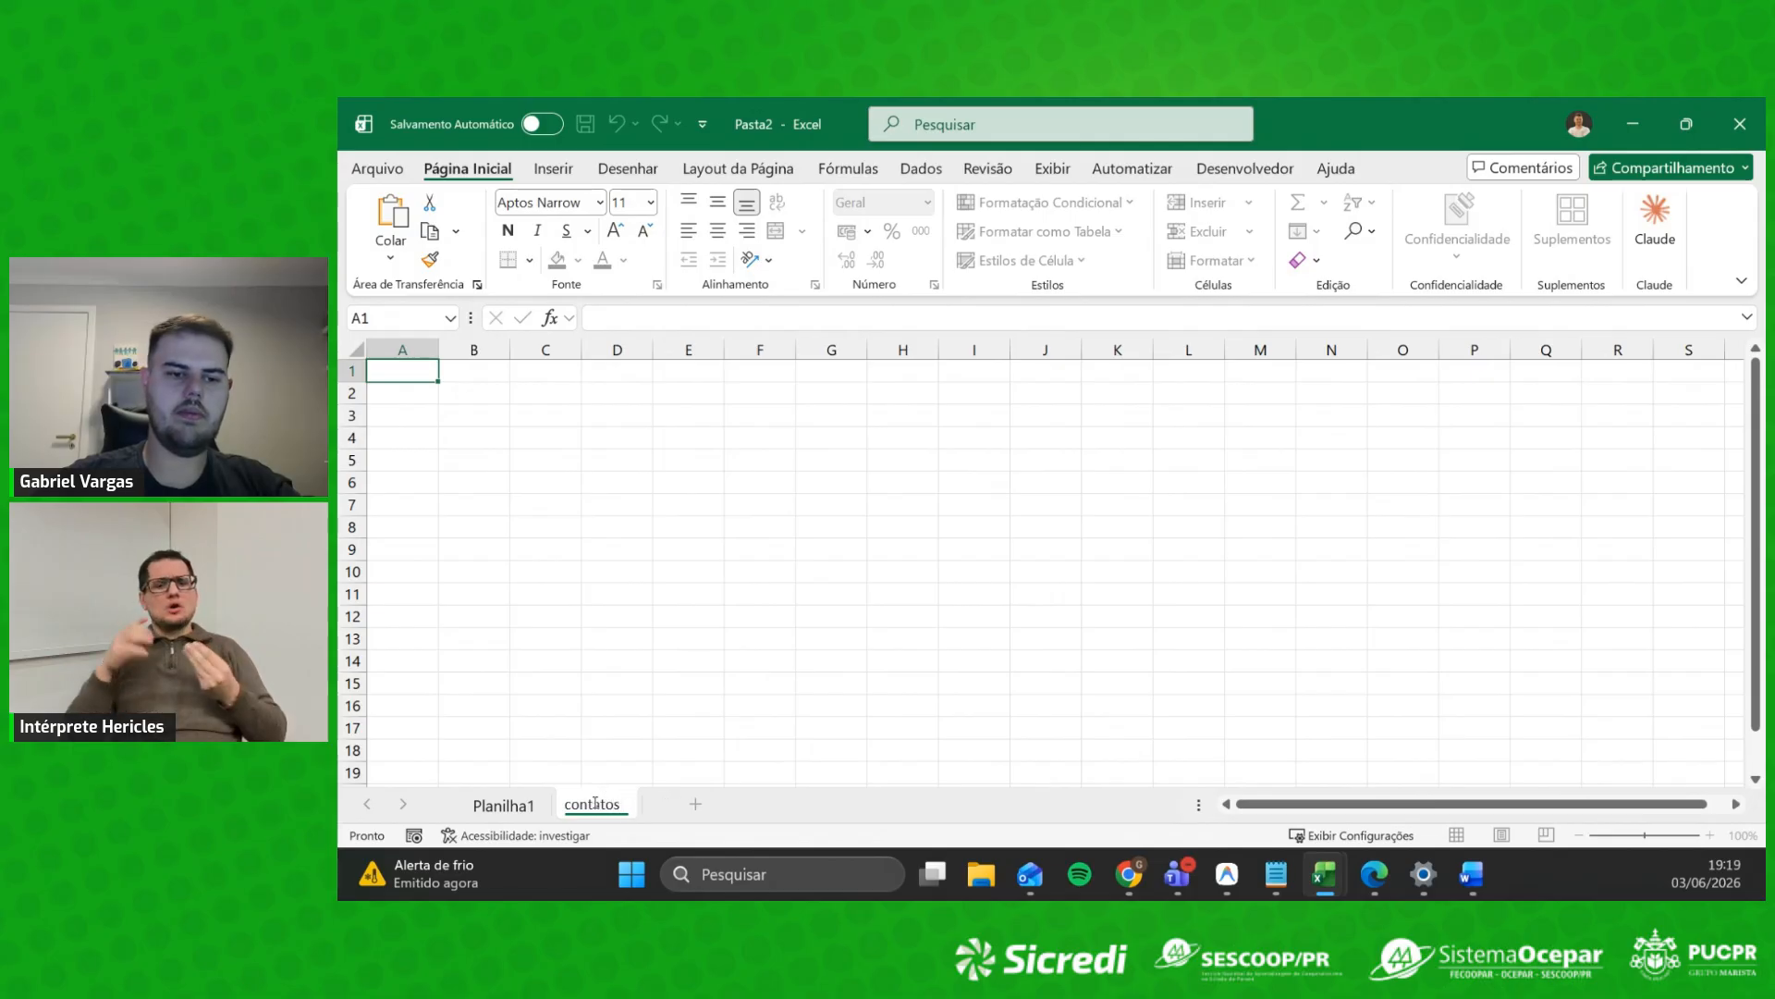
key(Return)
click(619, 708)
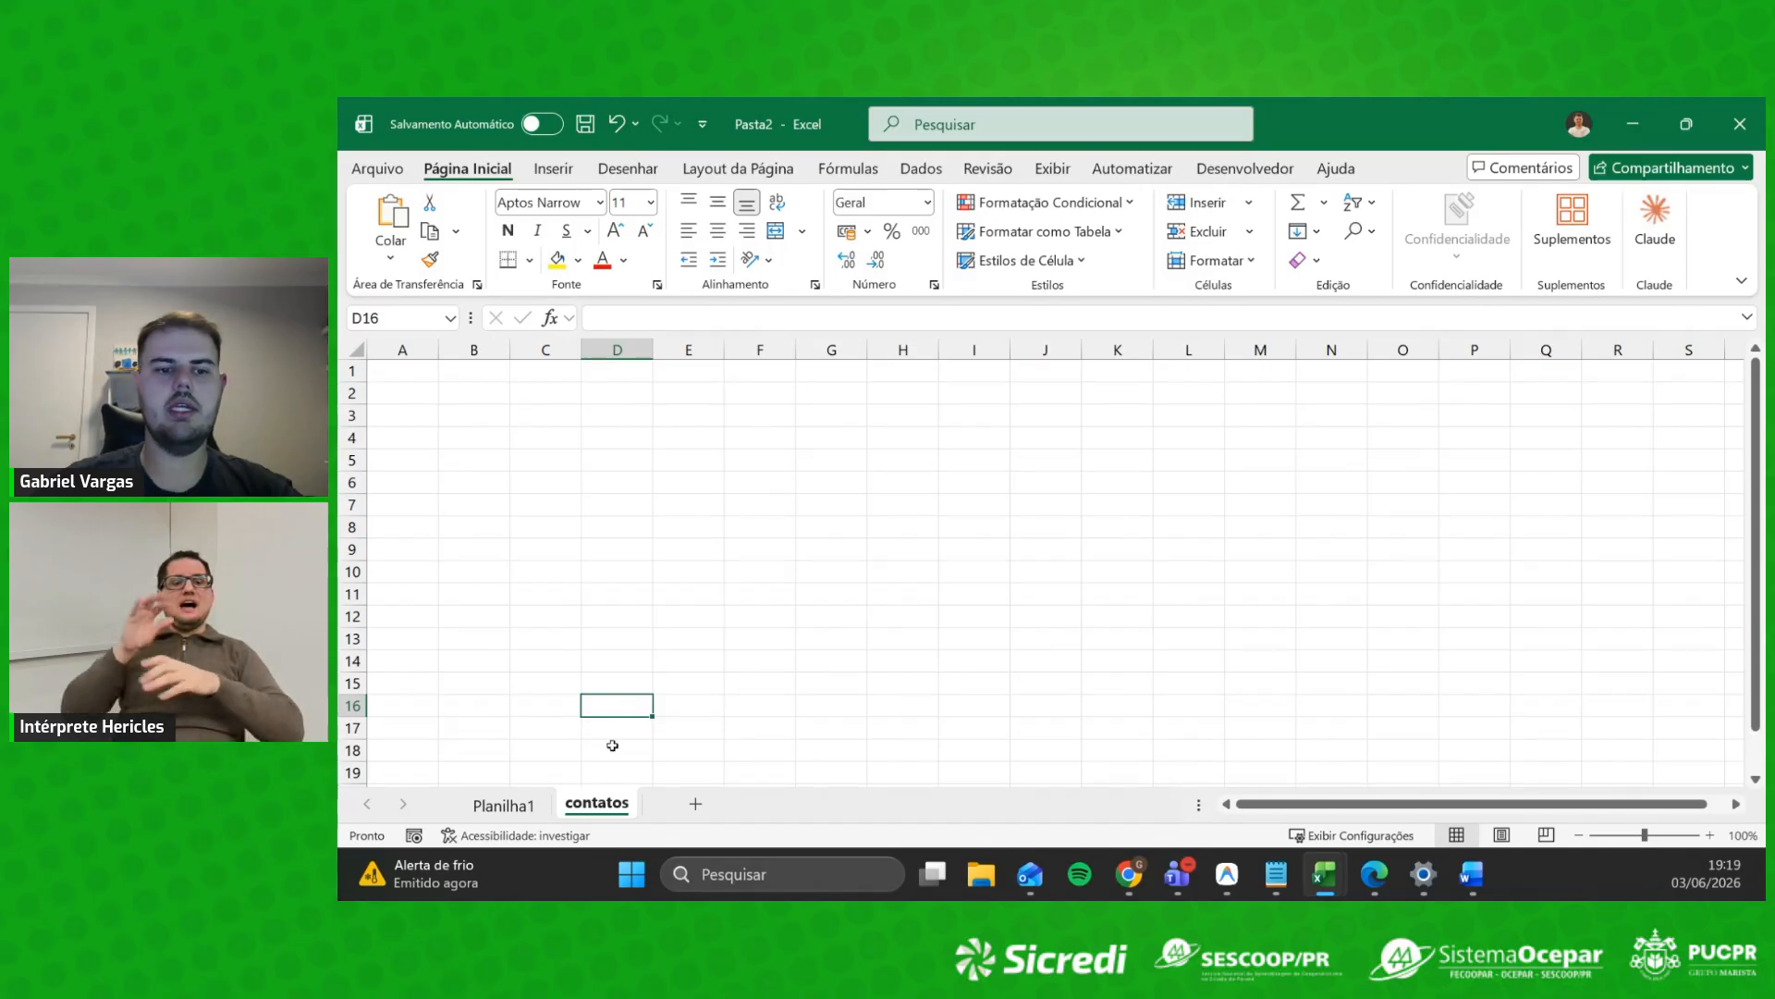
click(1613, 111)
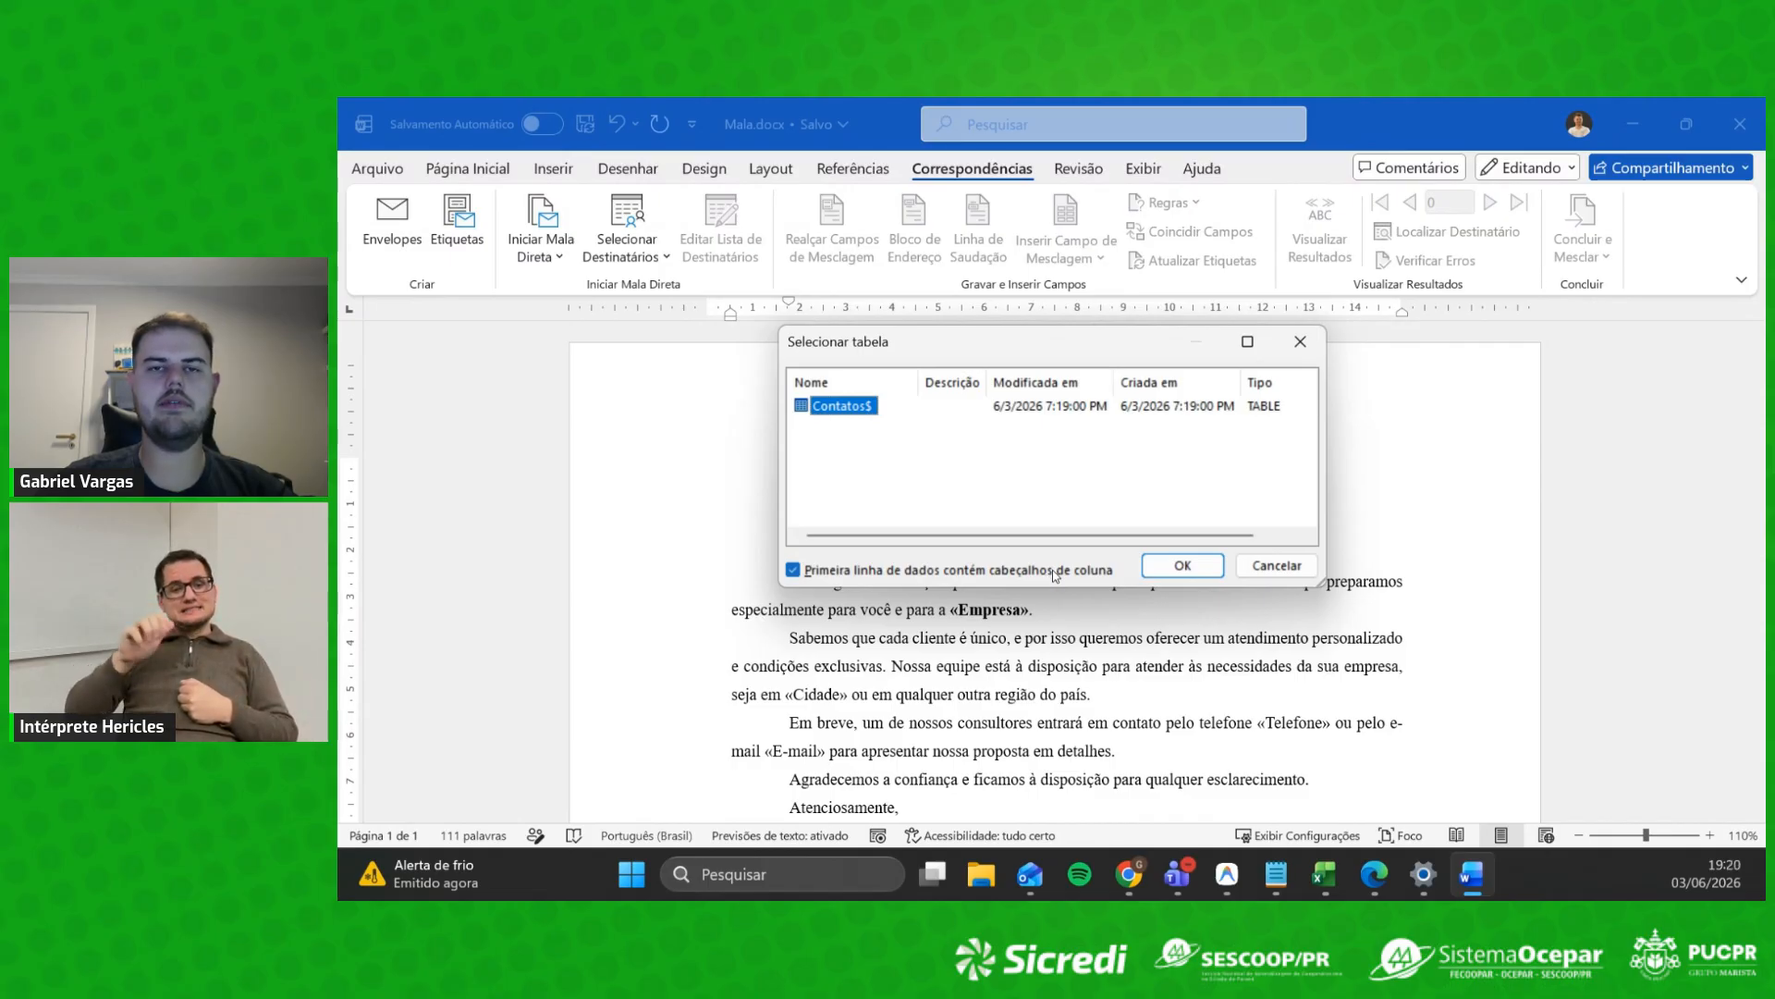
Step: Confirm Contatos$ as the recipient table and place the caret after 'Prezado,'
click(1193, 567)
click(851, 467)
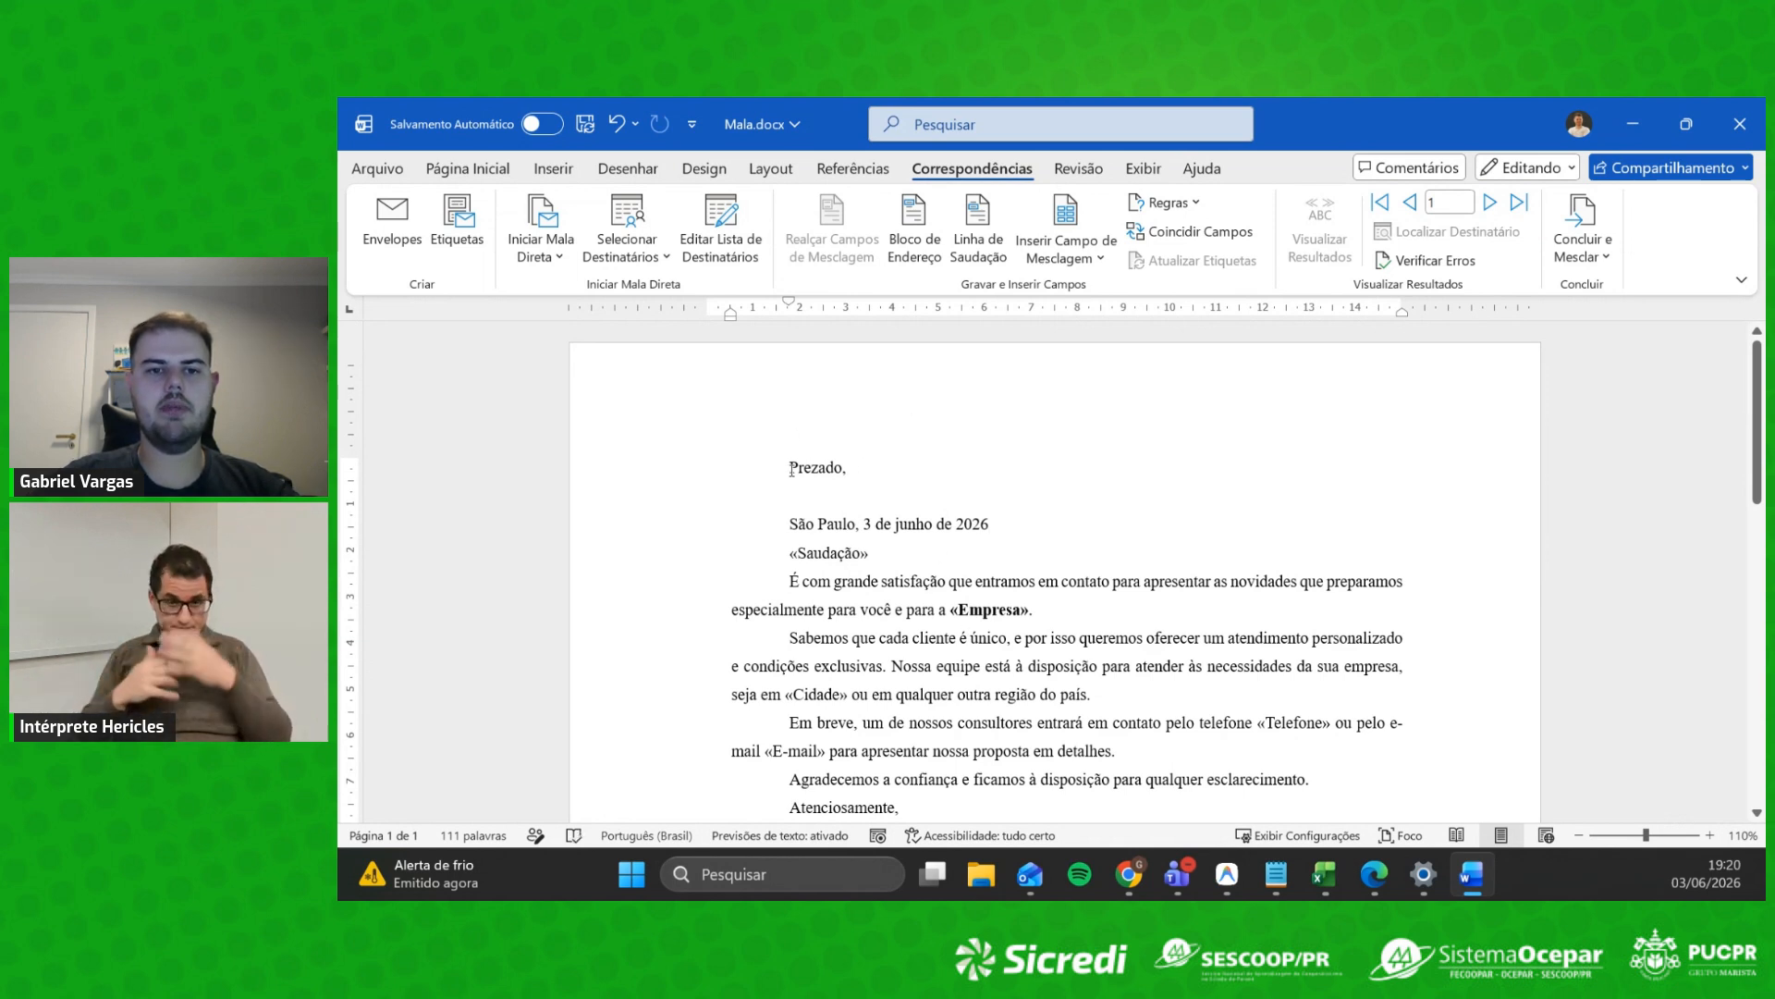
Step: Insert the «Nome» field after 'Prezado,', preview real contact data, and open the recipient list
click(1094, 262)
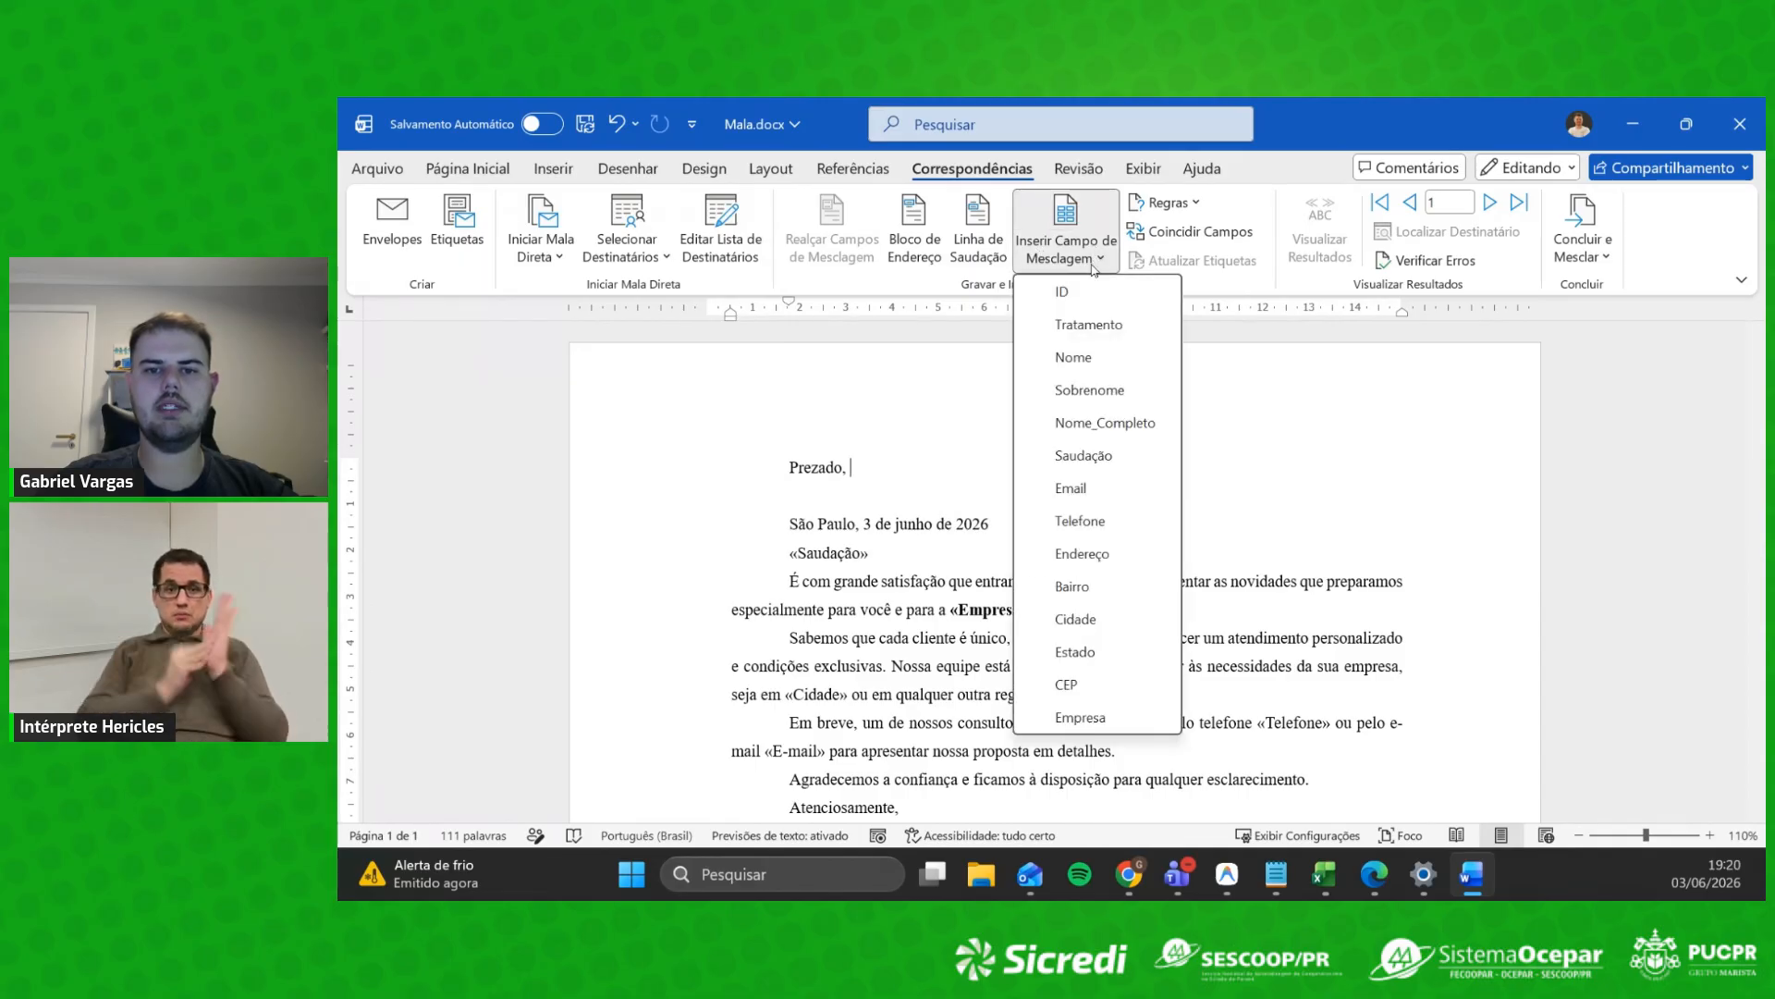
click(1087, 359)
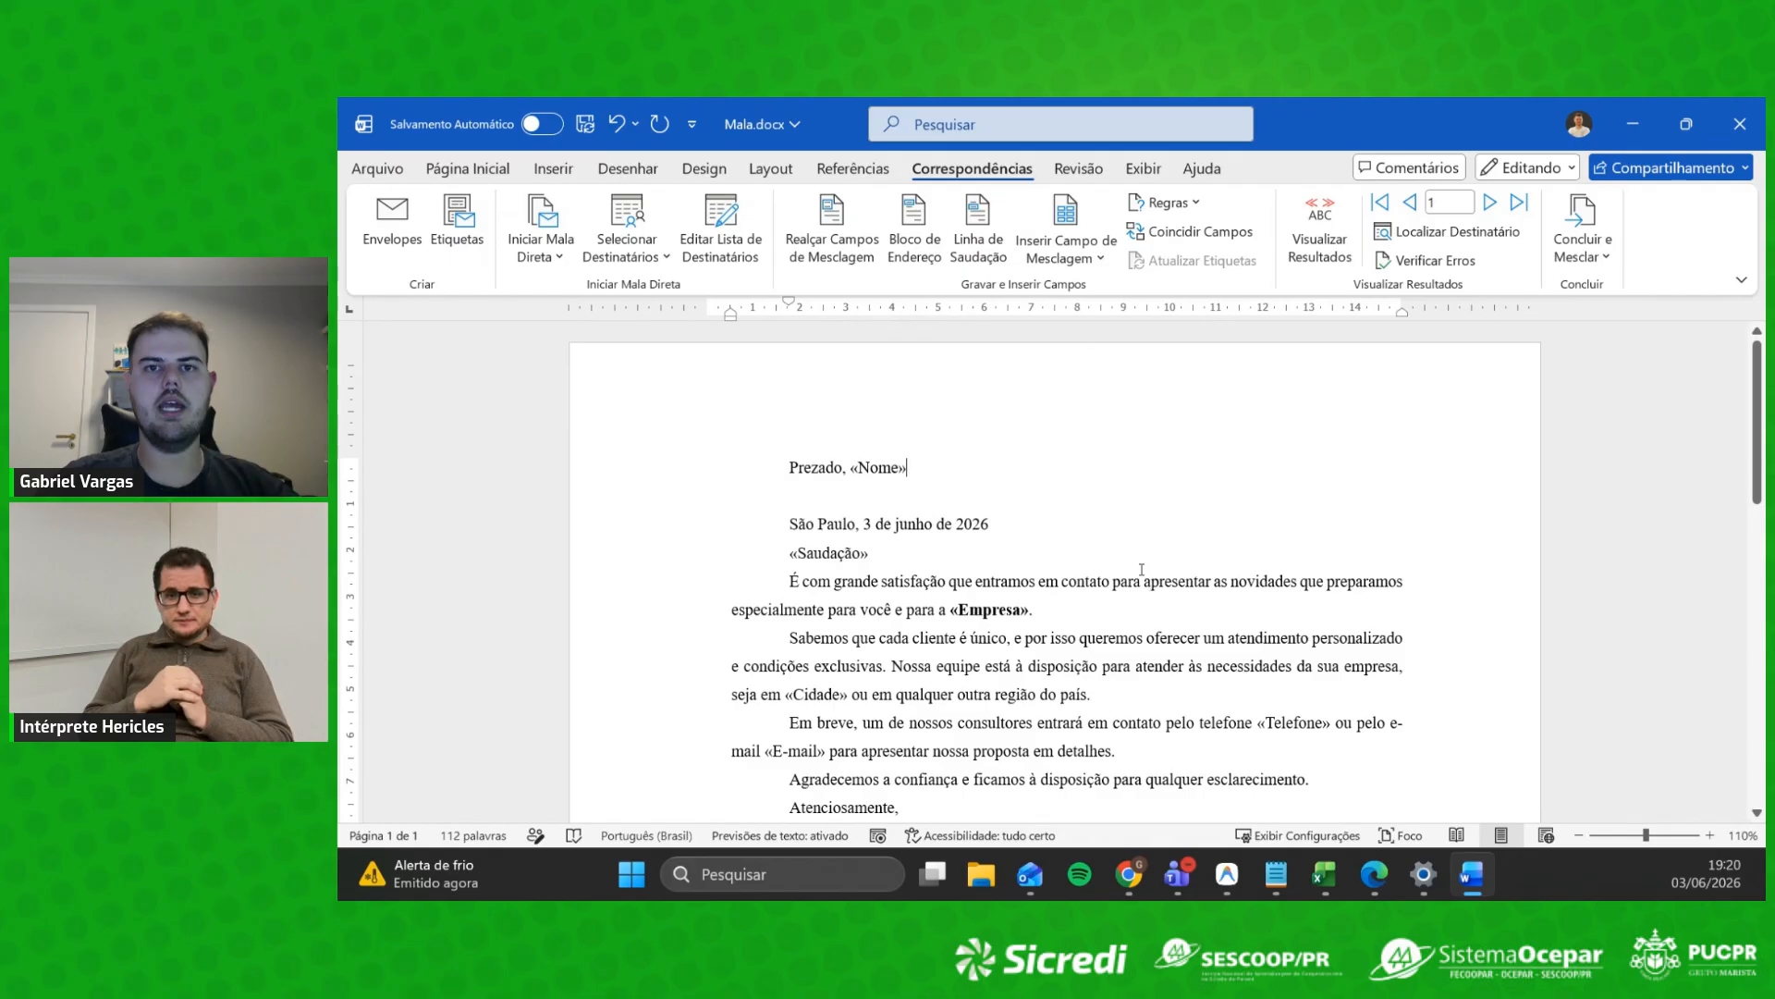
click(1323, 220)
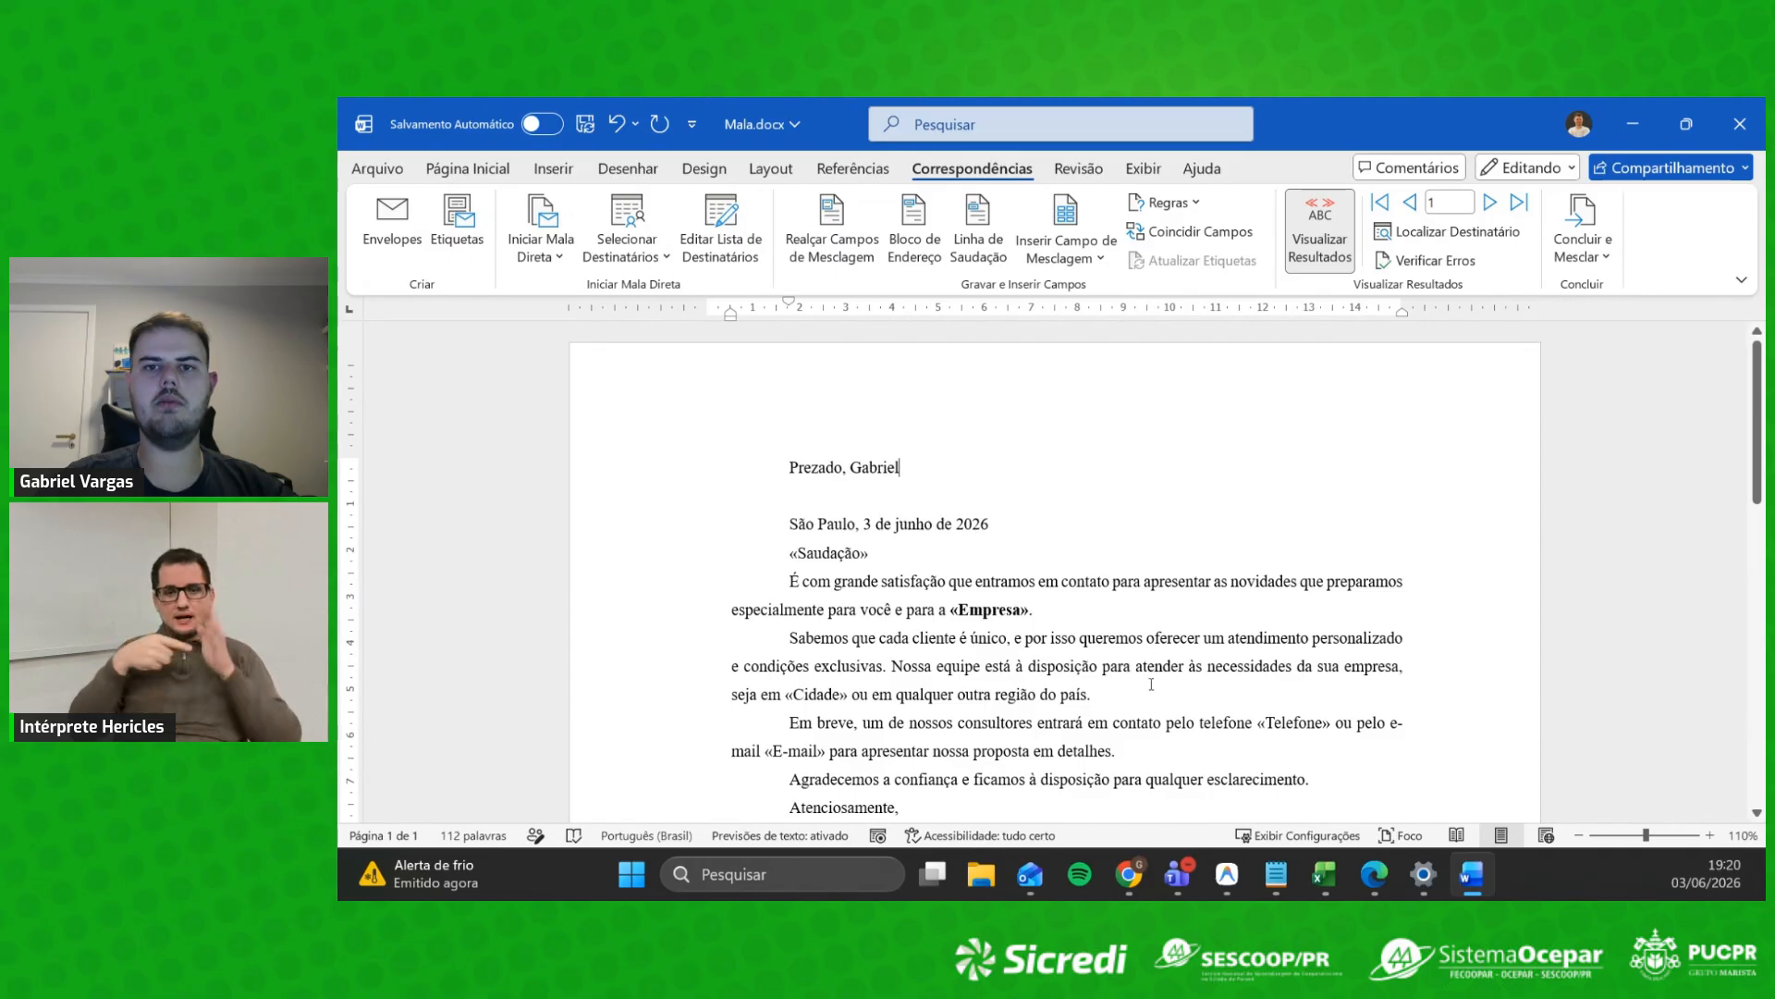
click(730, 243)
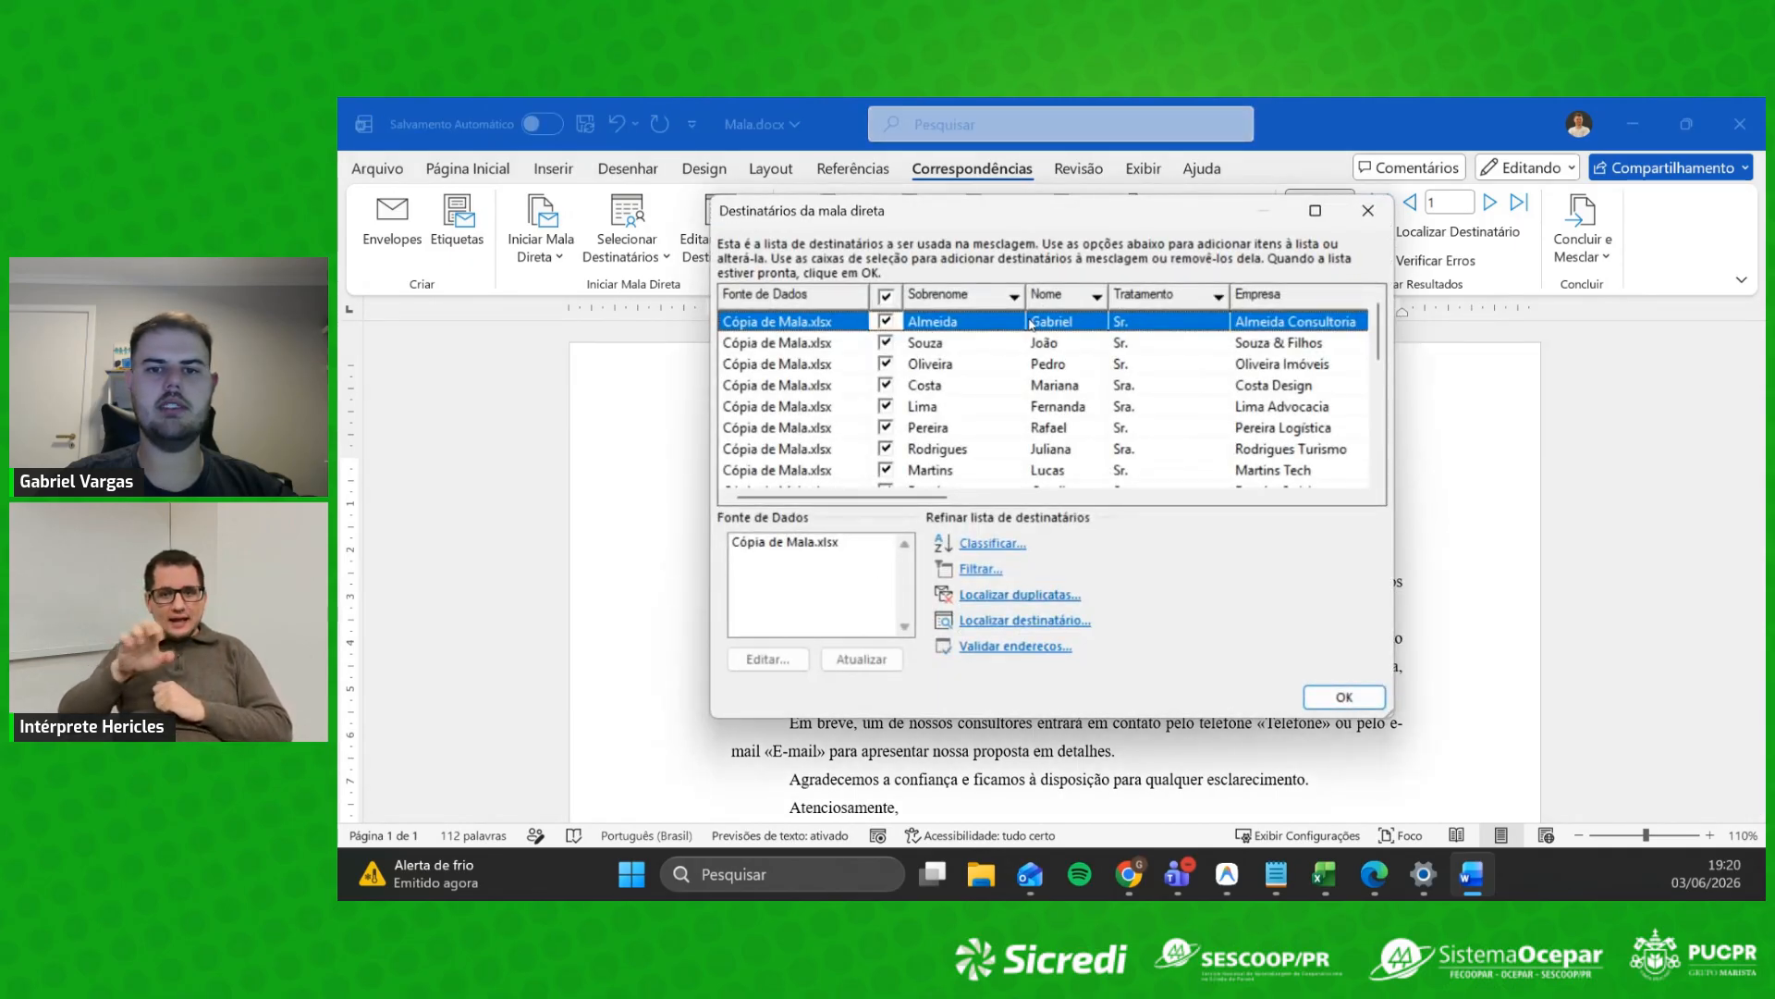
Step: Scroll through the Cópia de Mala.xlsx recipient list to review the 15 contacts and trailing blank rows
scroll(1263, 427, down, 5)
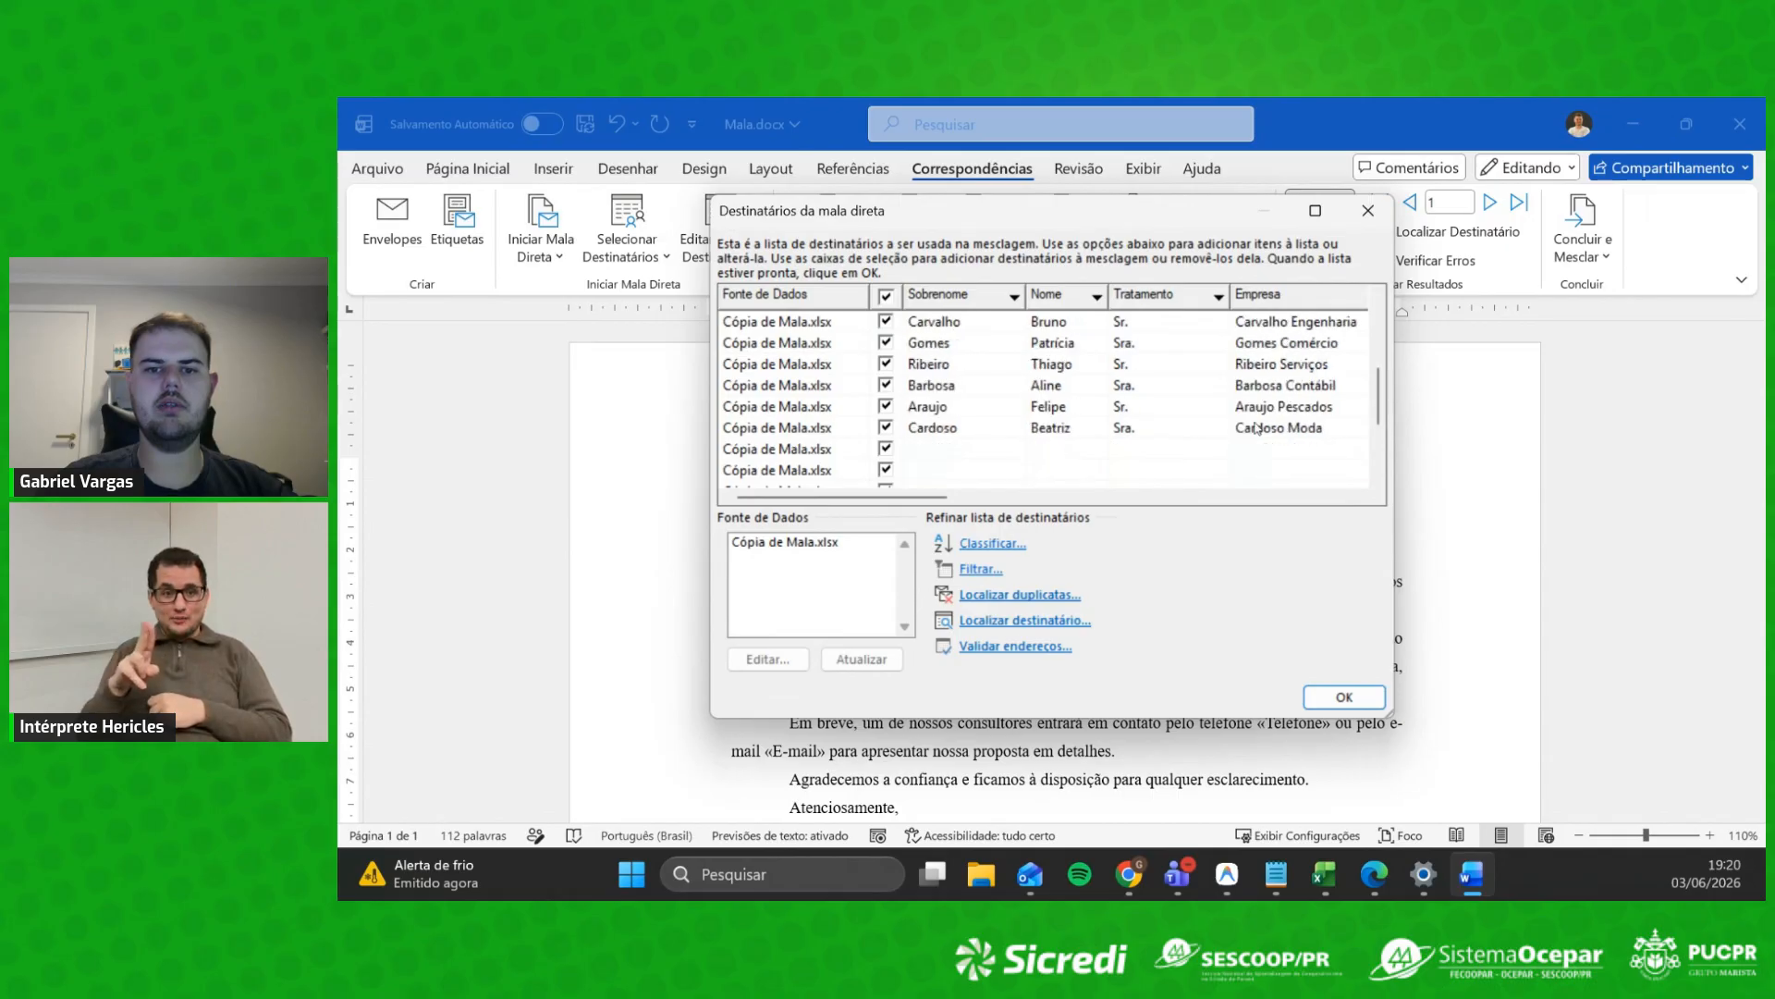
scroll(1215, 422, up, 5)
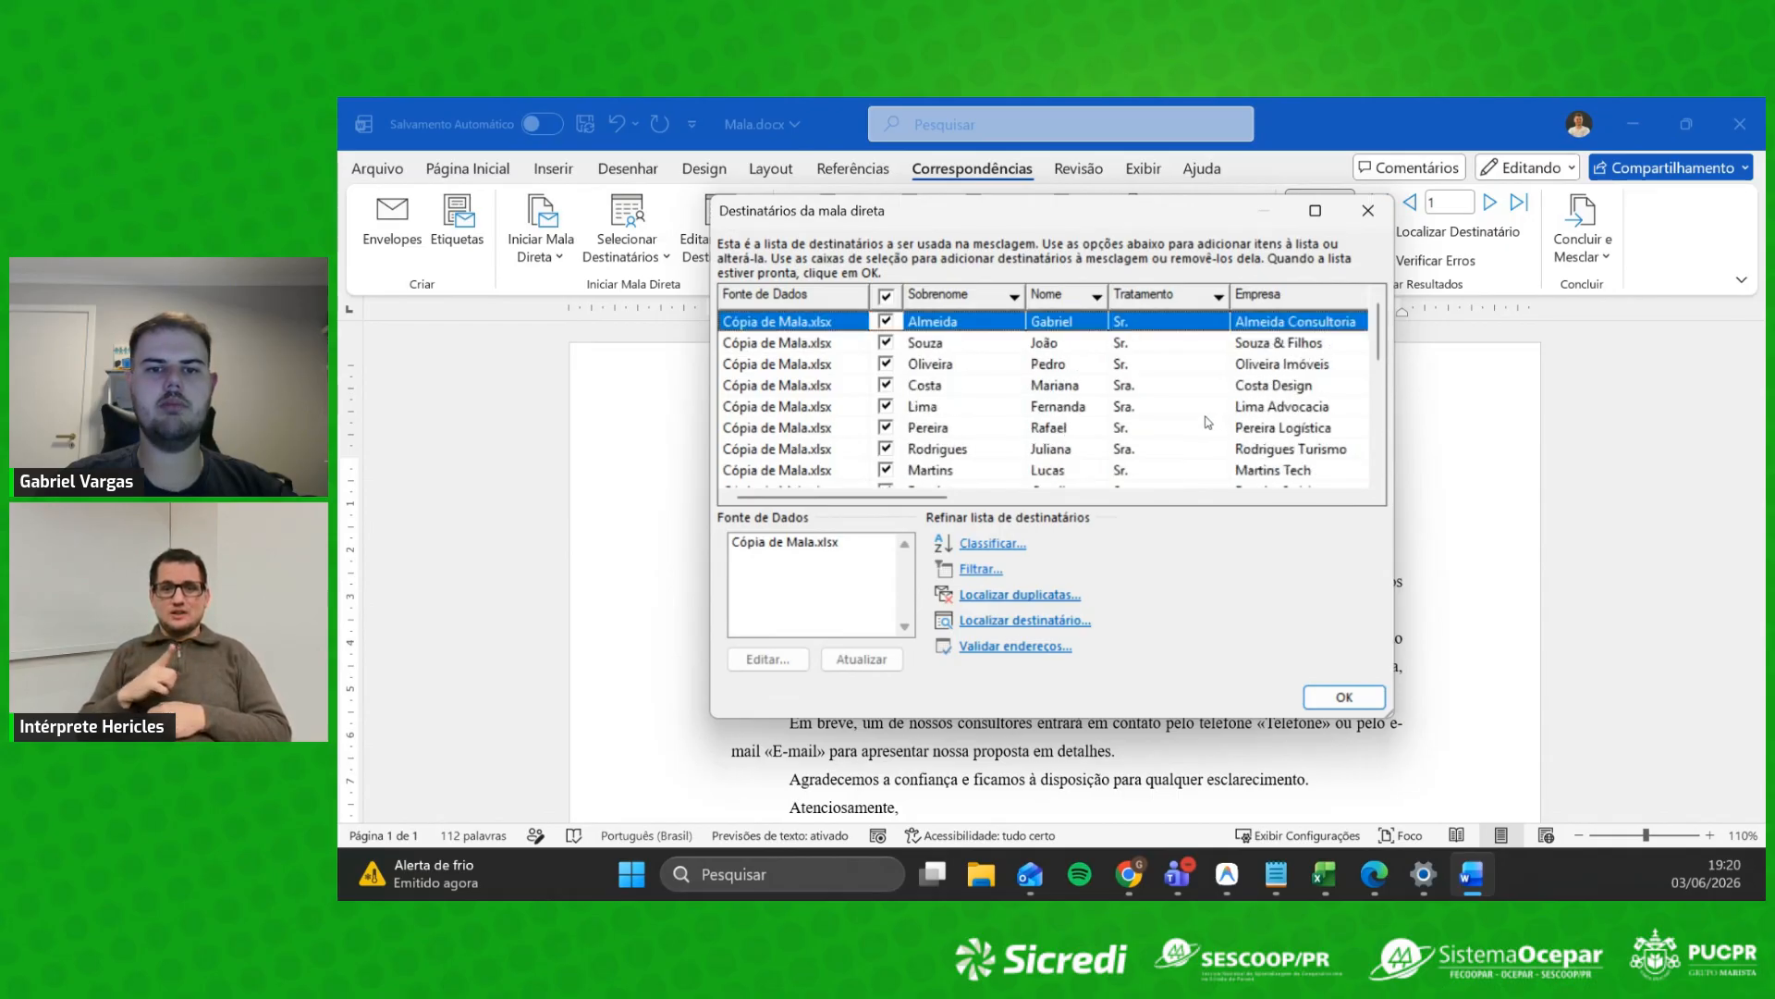
scroll(1207, 422, down, 5)
scroll(1205, 423, up, 5)
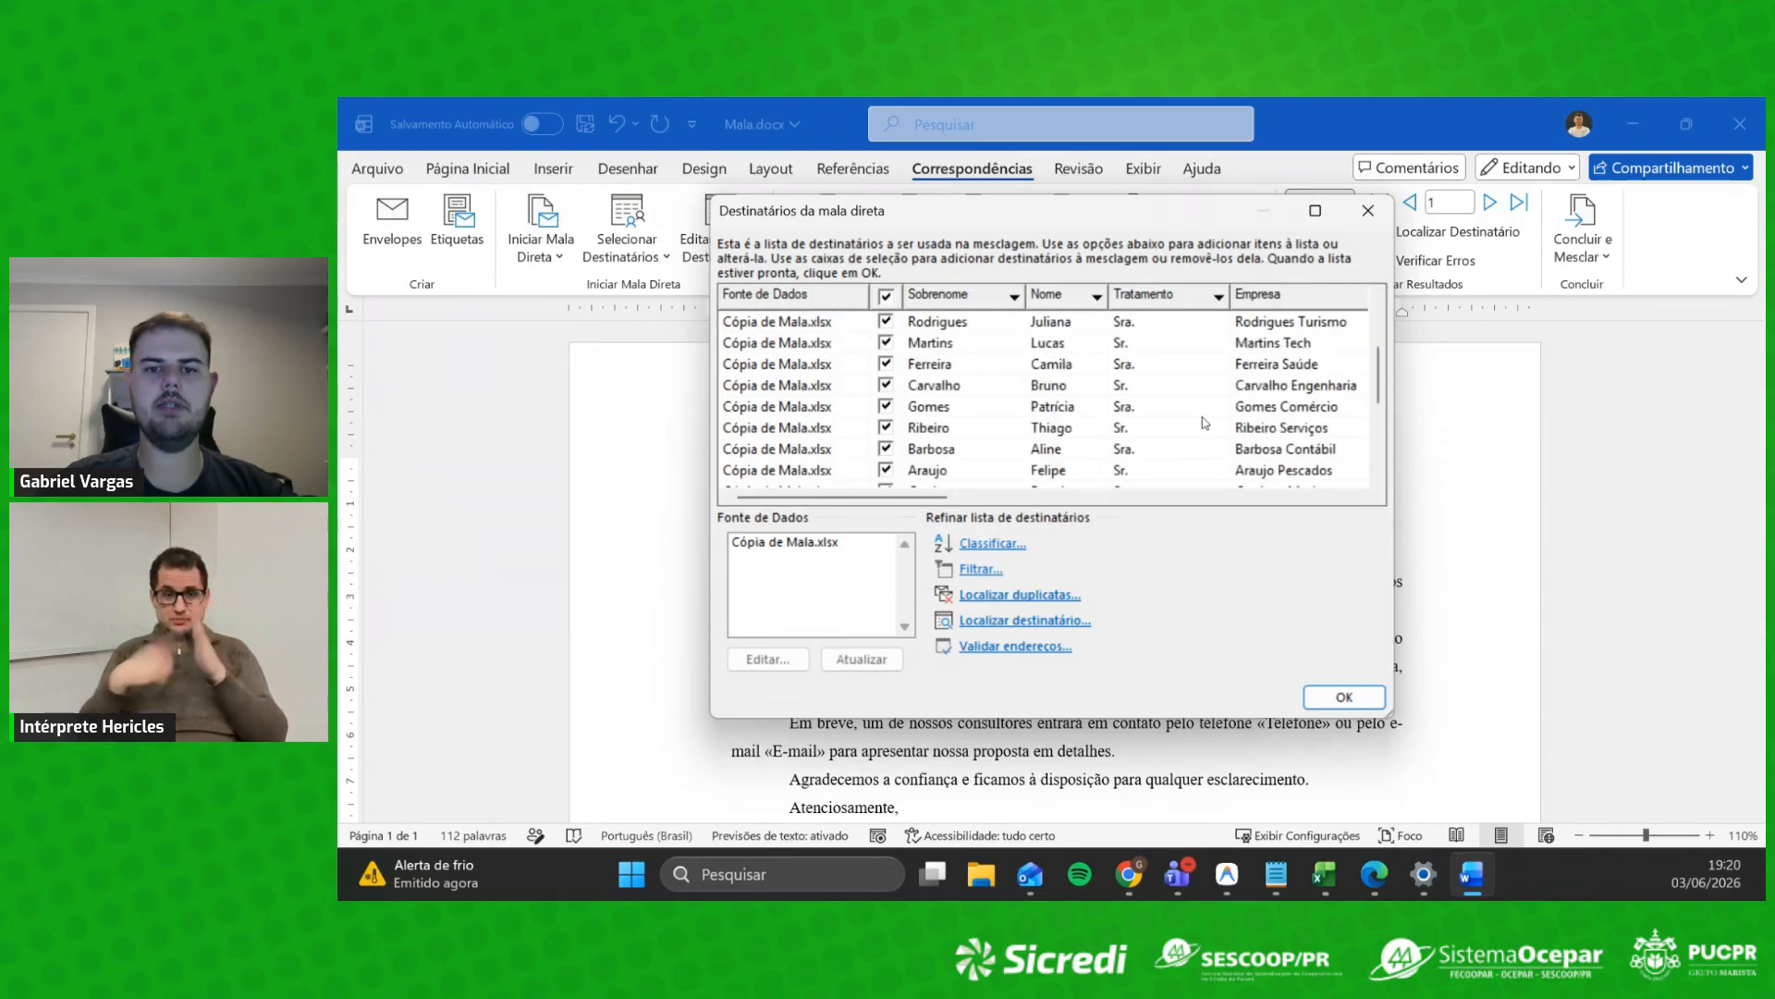
scroll(1202, 421, down, 5)
scroll(1090, 421, down, 1)
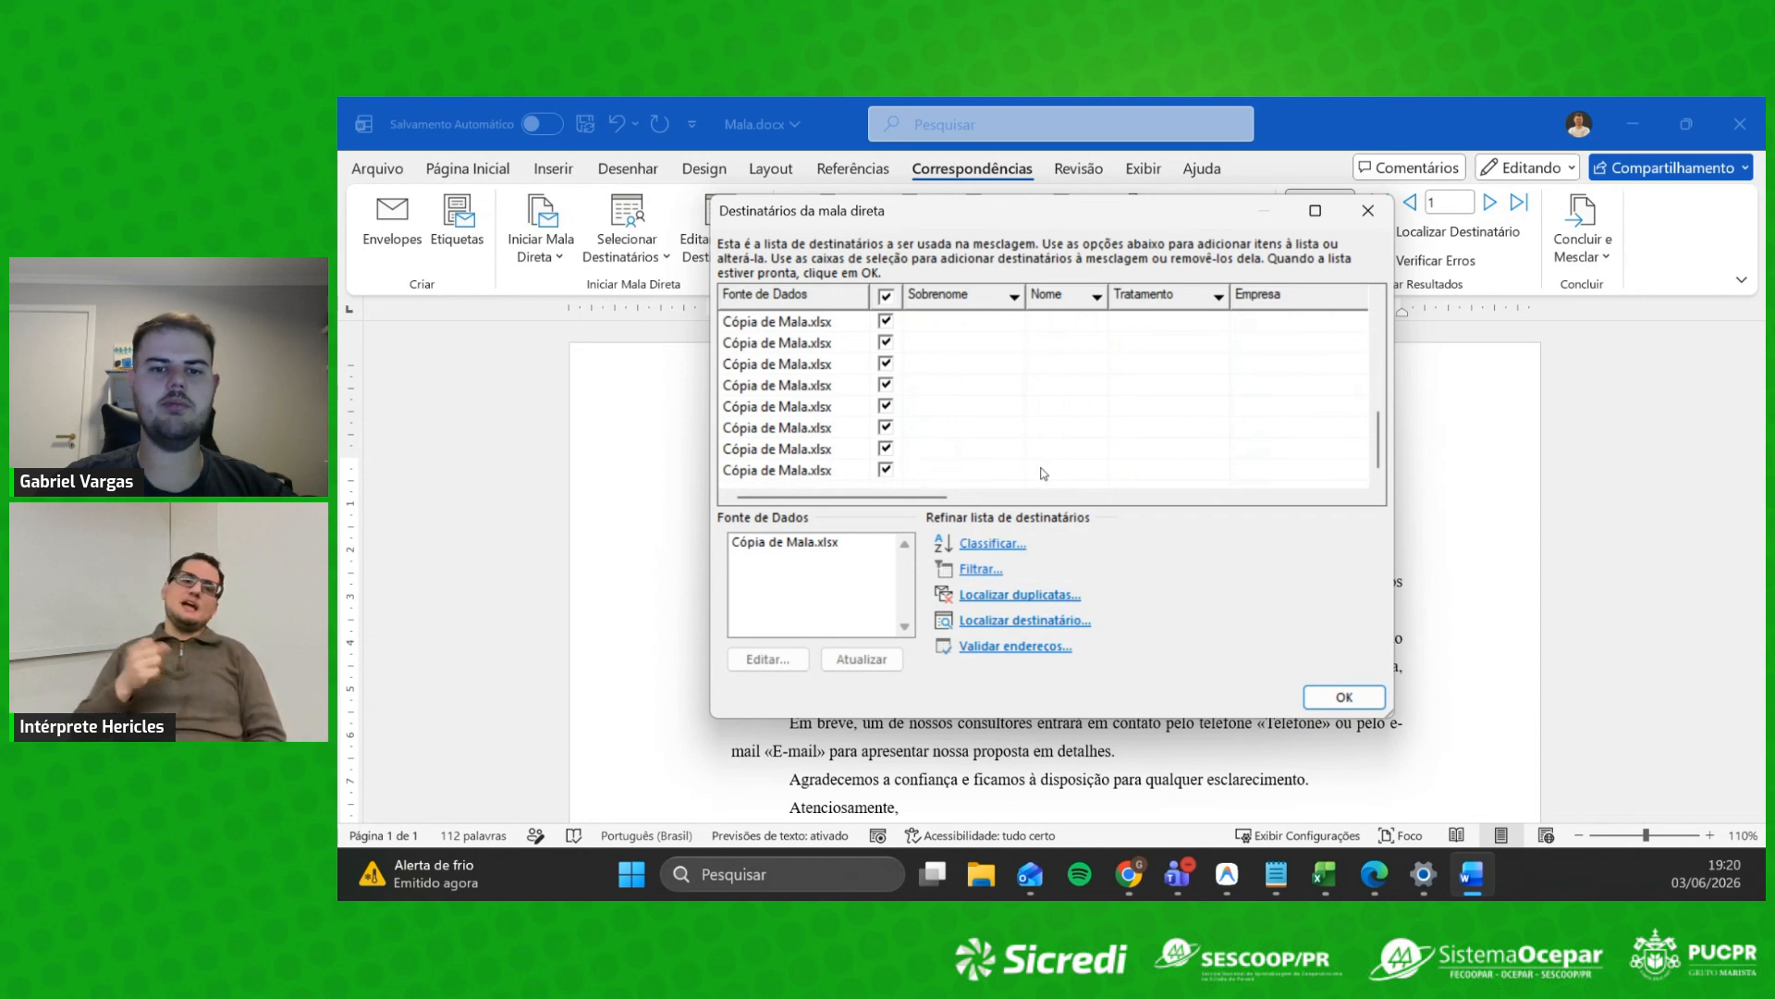
scroll(971, 460, up, 5)
scroll(1017, 342, down, 4)
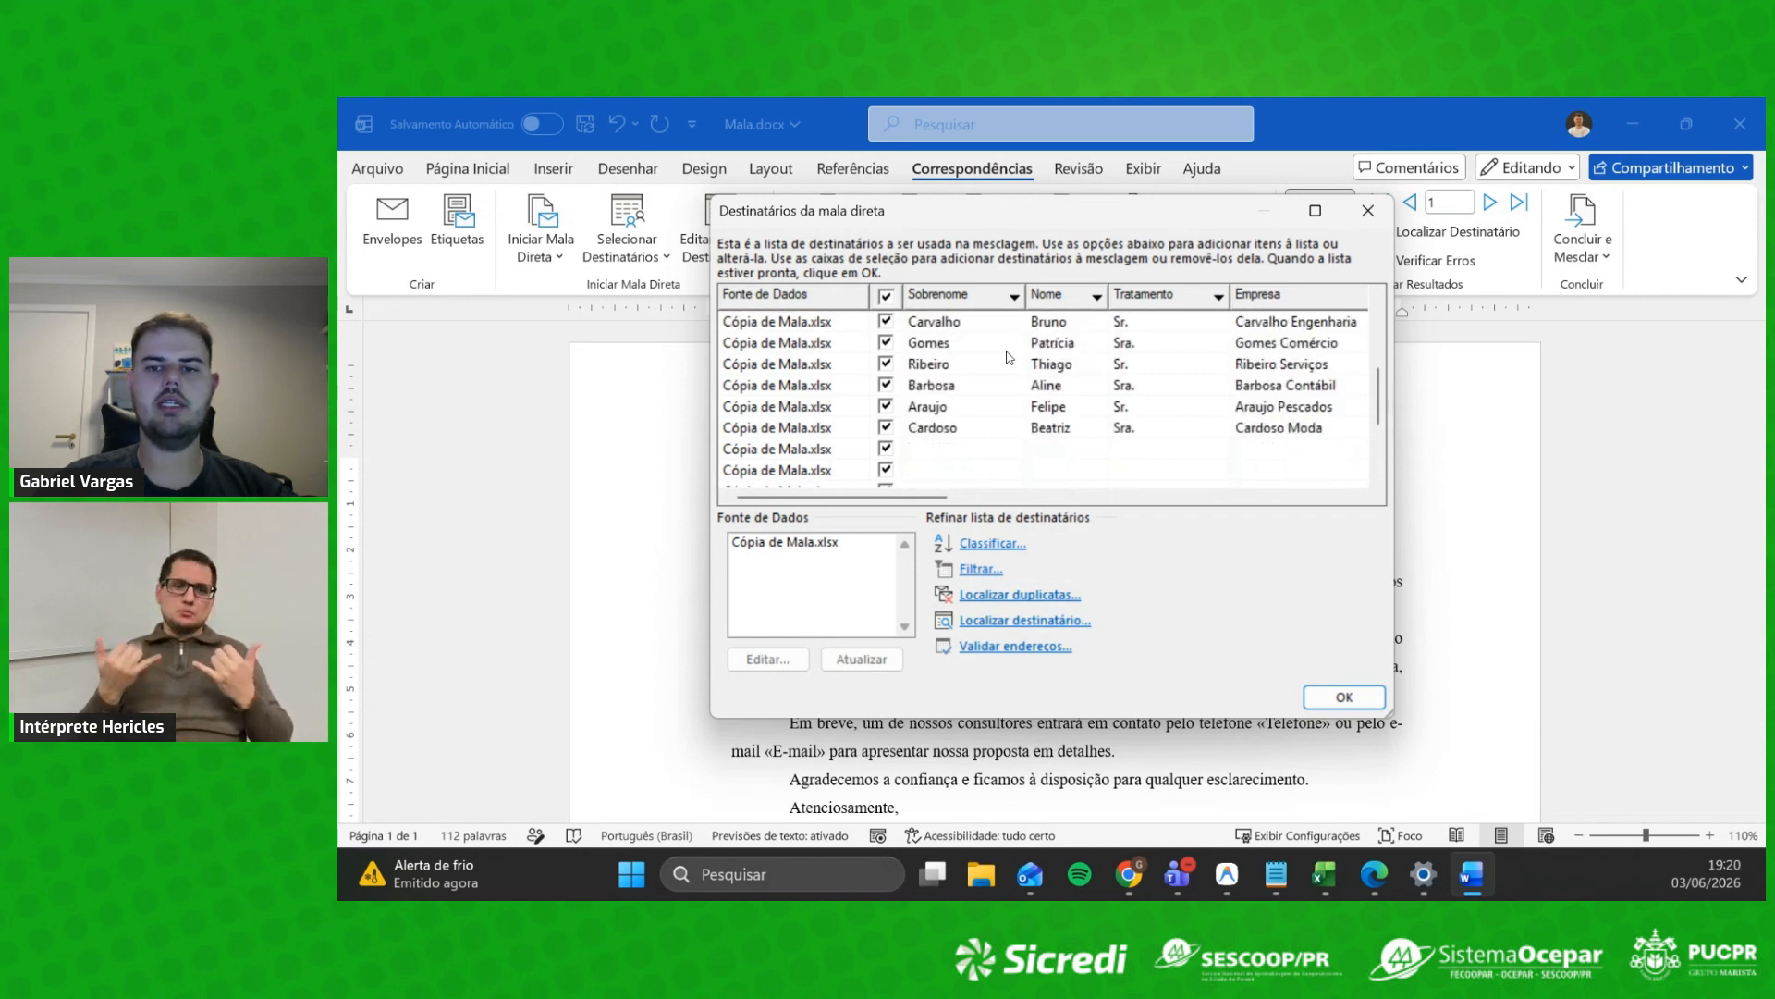
scroll(1010, 358, up, 3)
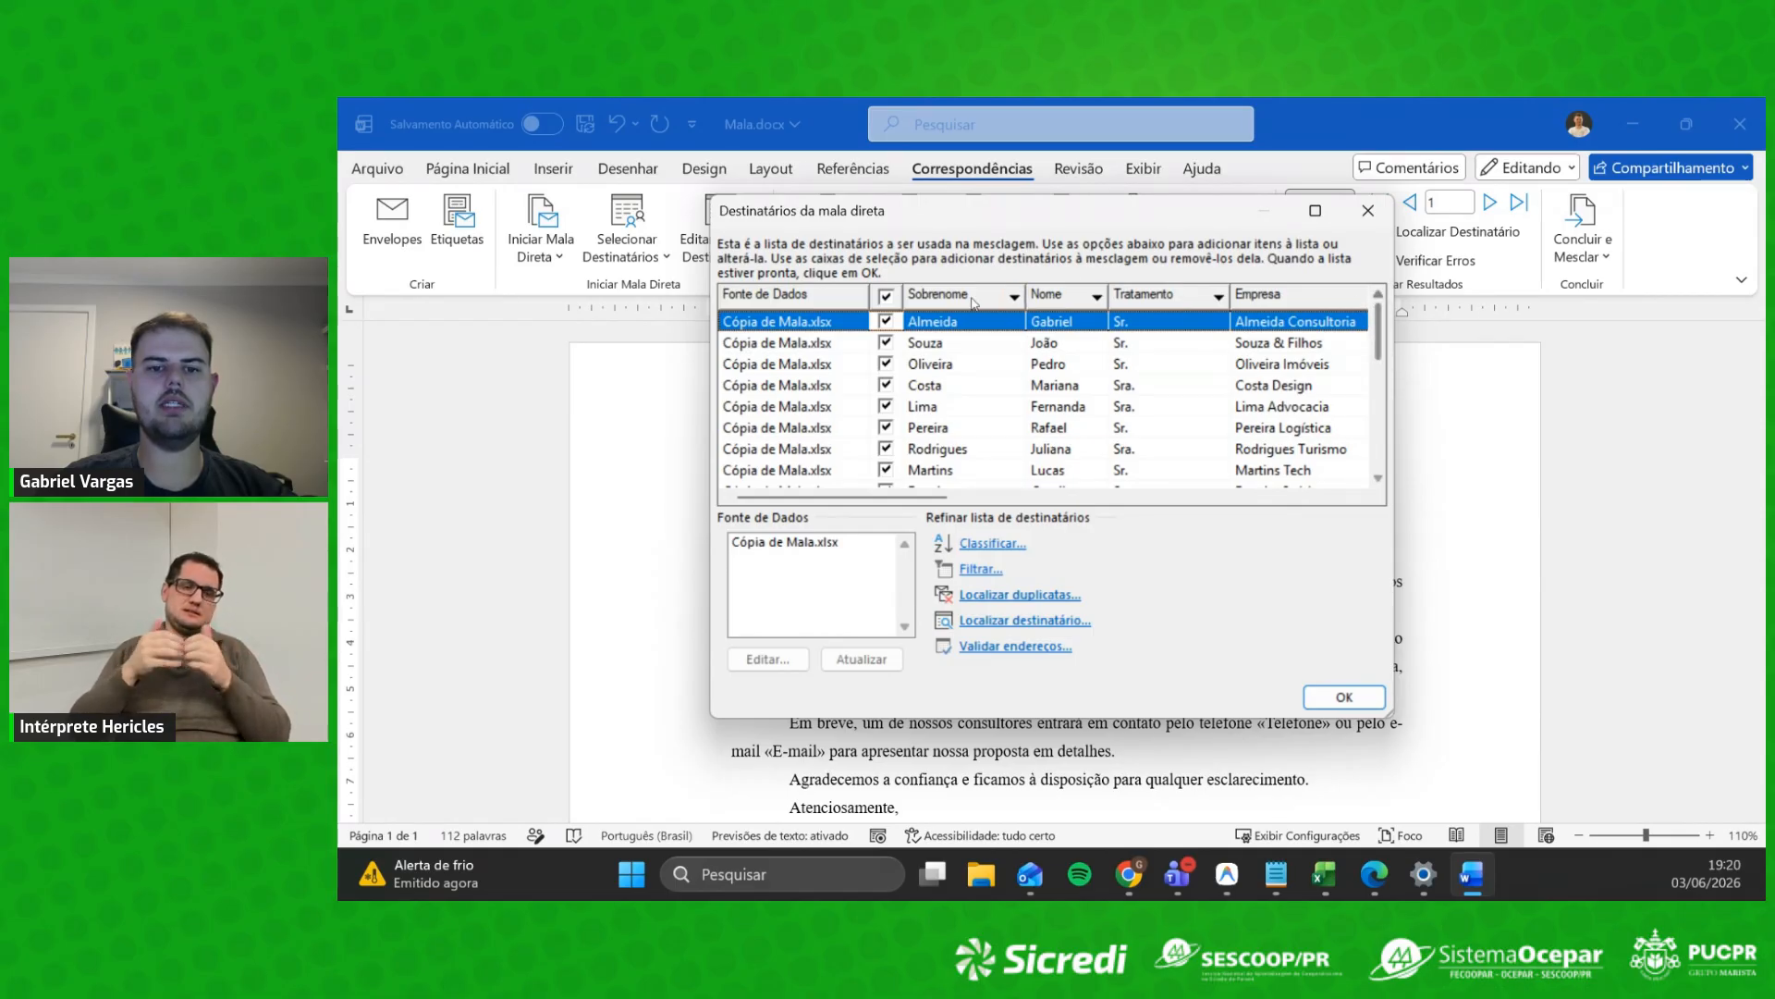
Step: Close the recipient list and replace the old «Saudação» placeholder with the Saudação merge field
click(1368, 214)
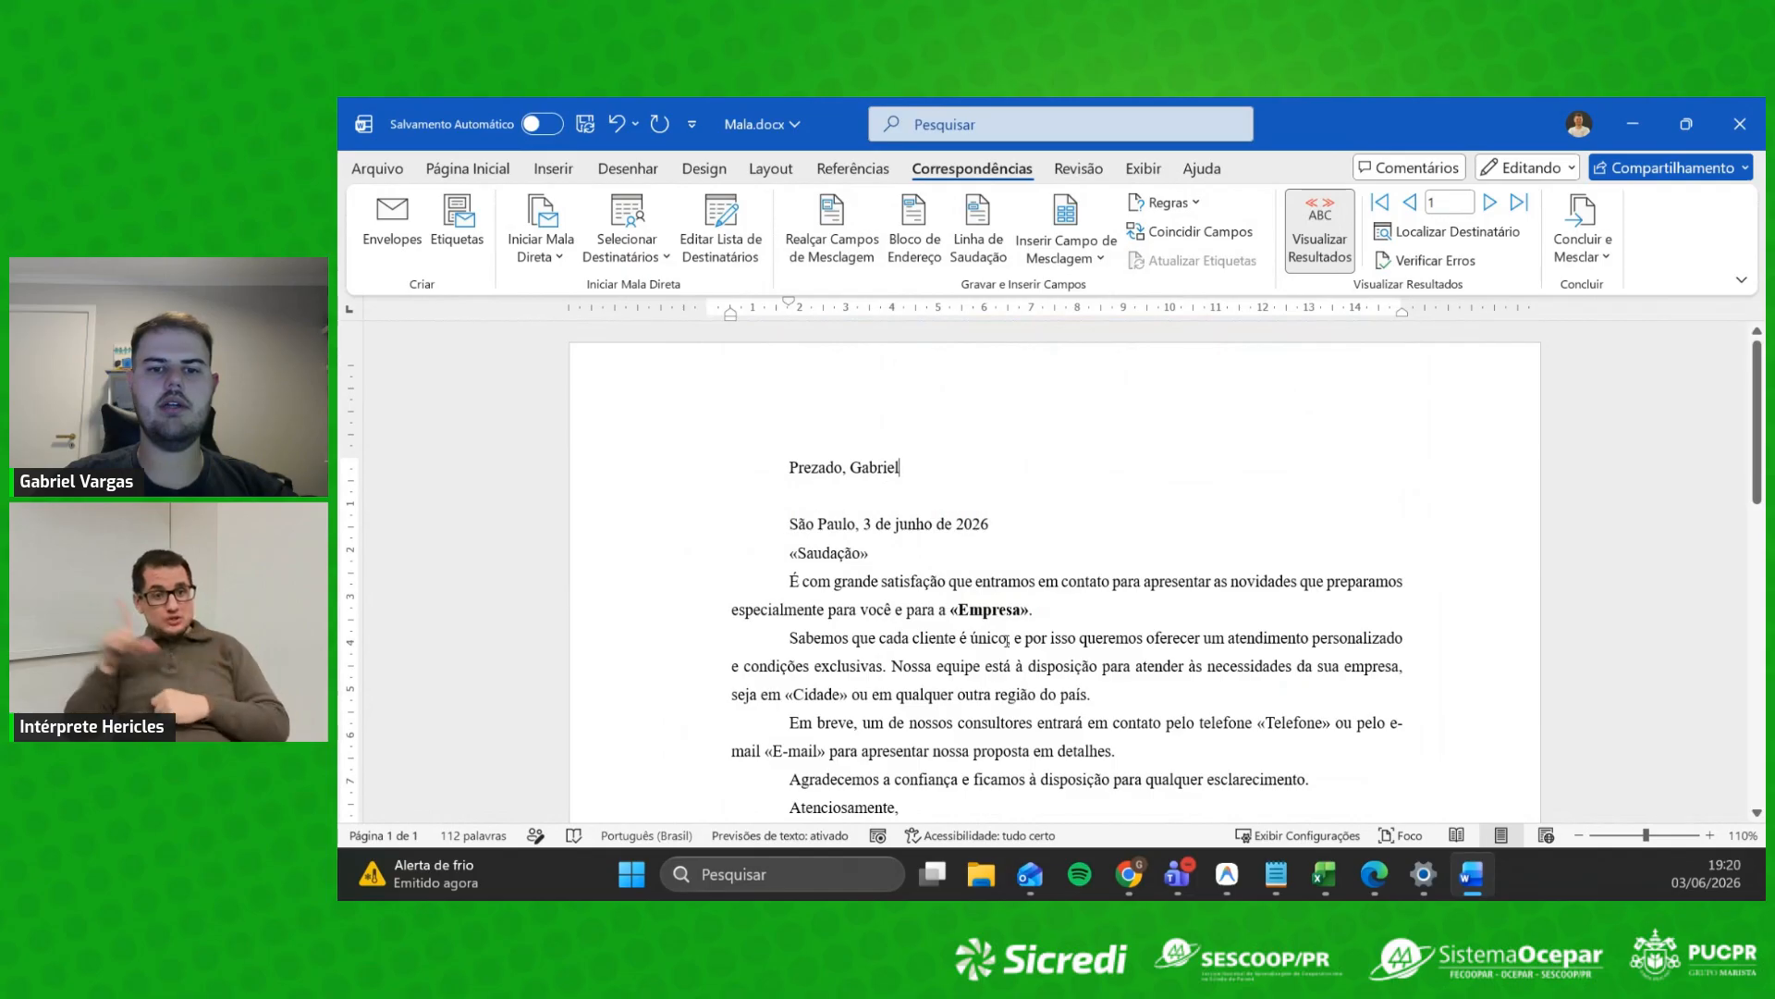
drag(914, 555, 791, 560)
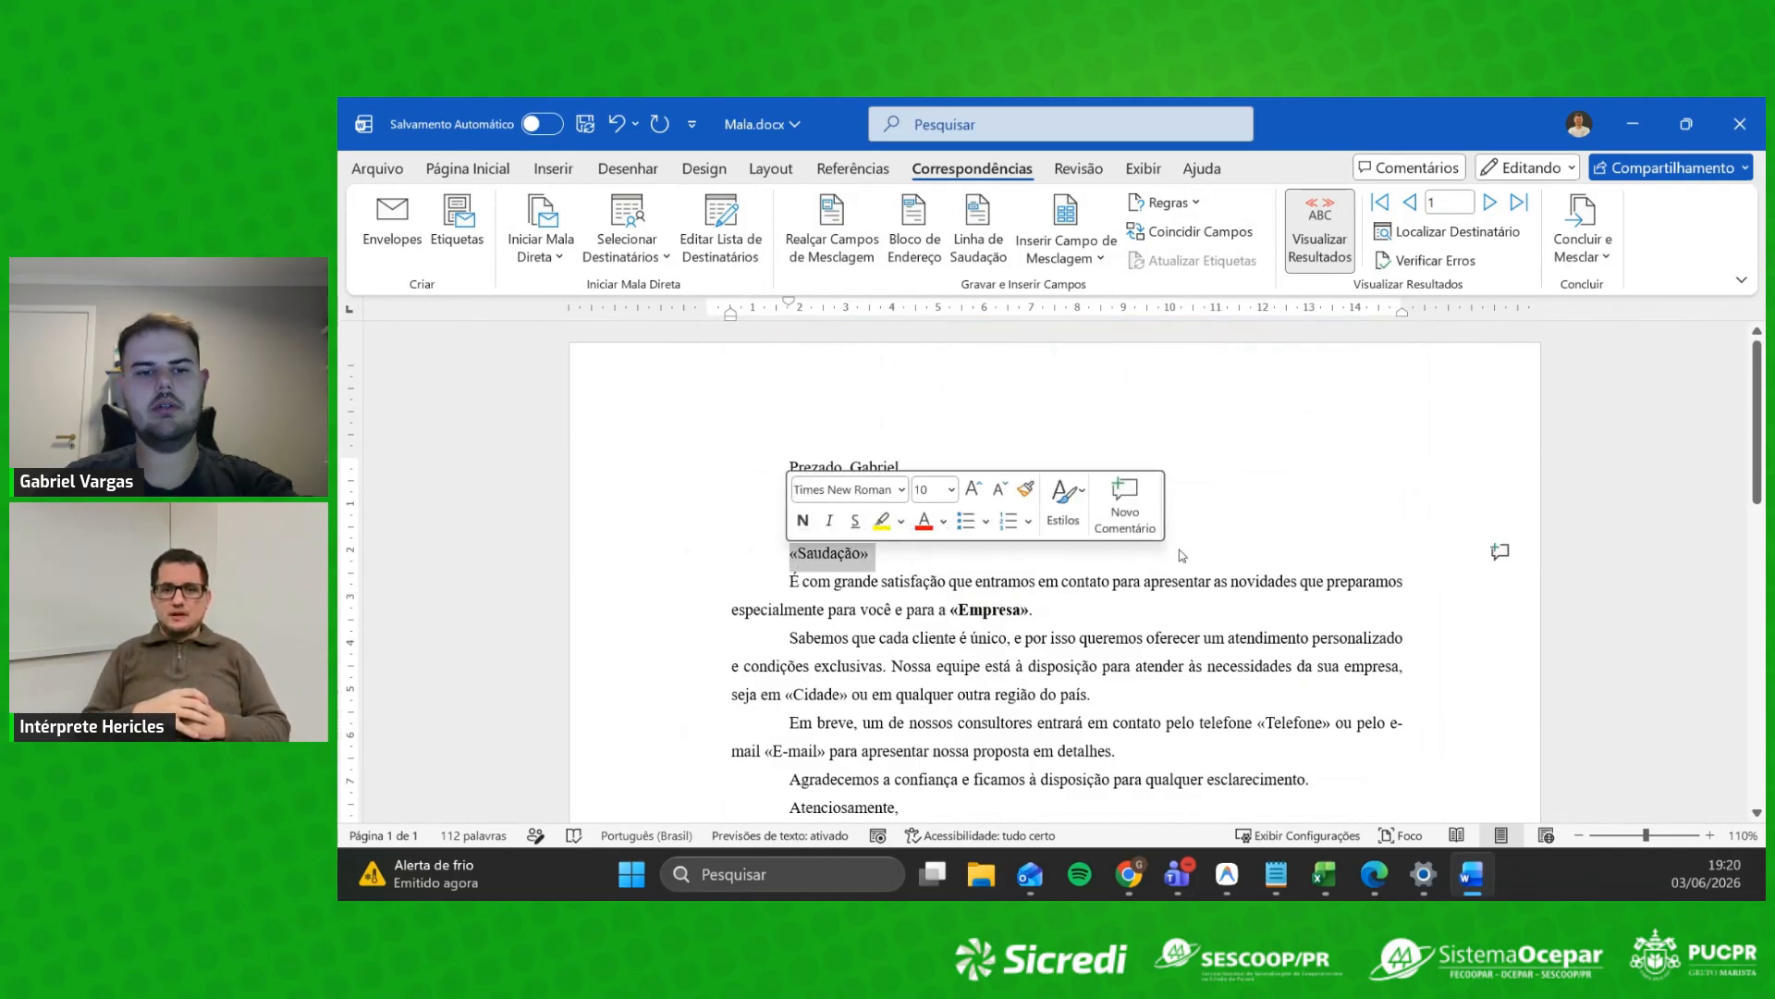
key(Delete)
key(Return)
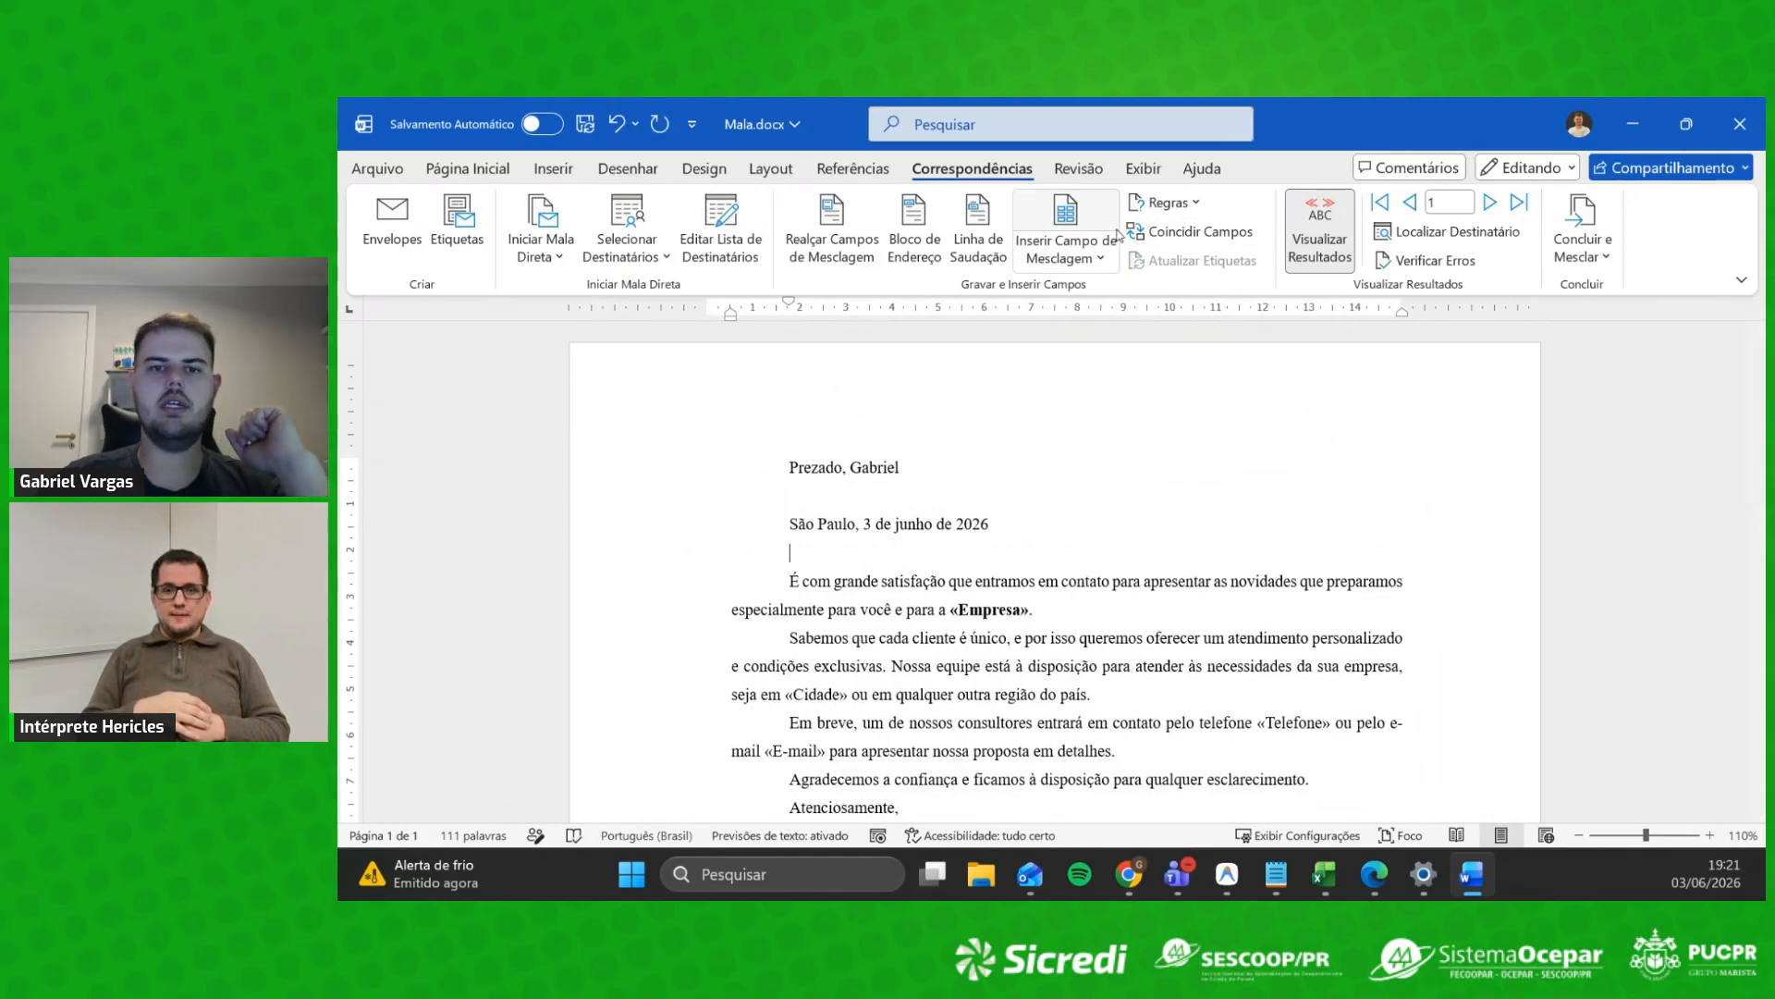
click(1100, 257)
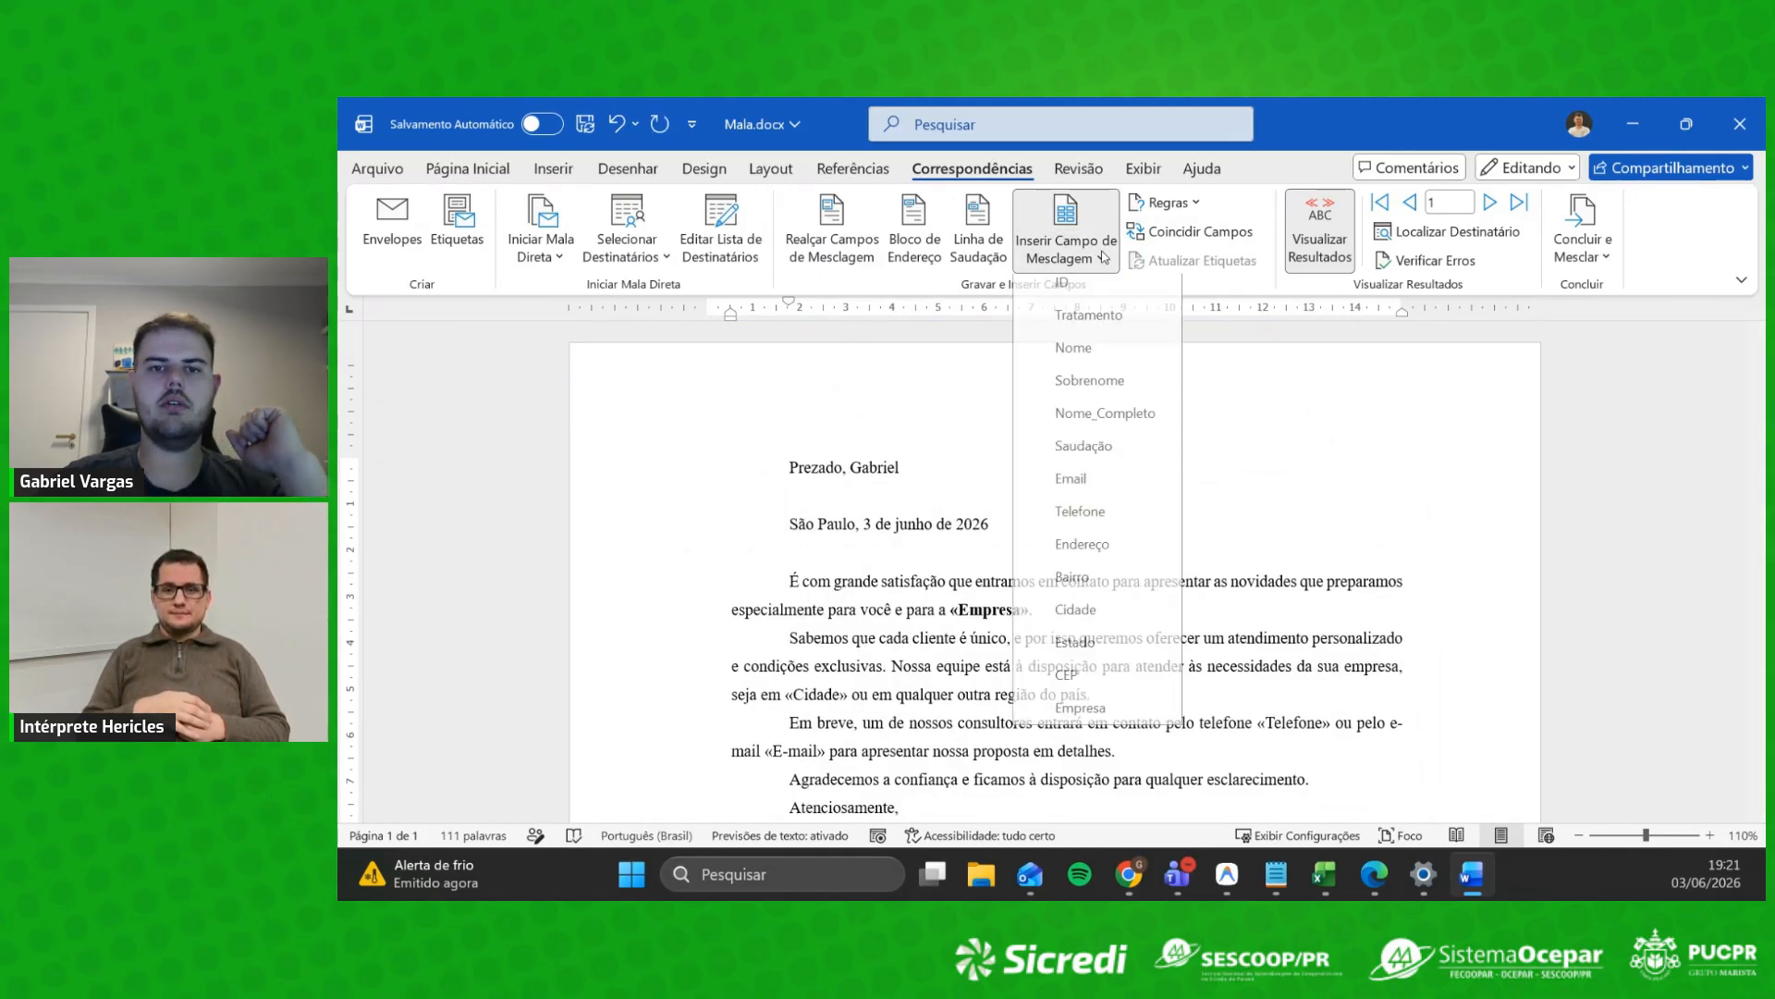
click(1084, 455)
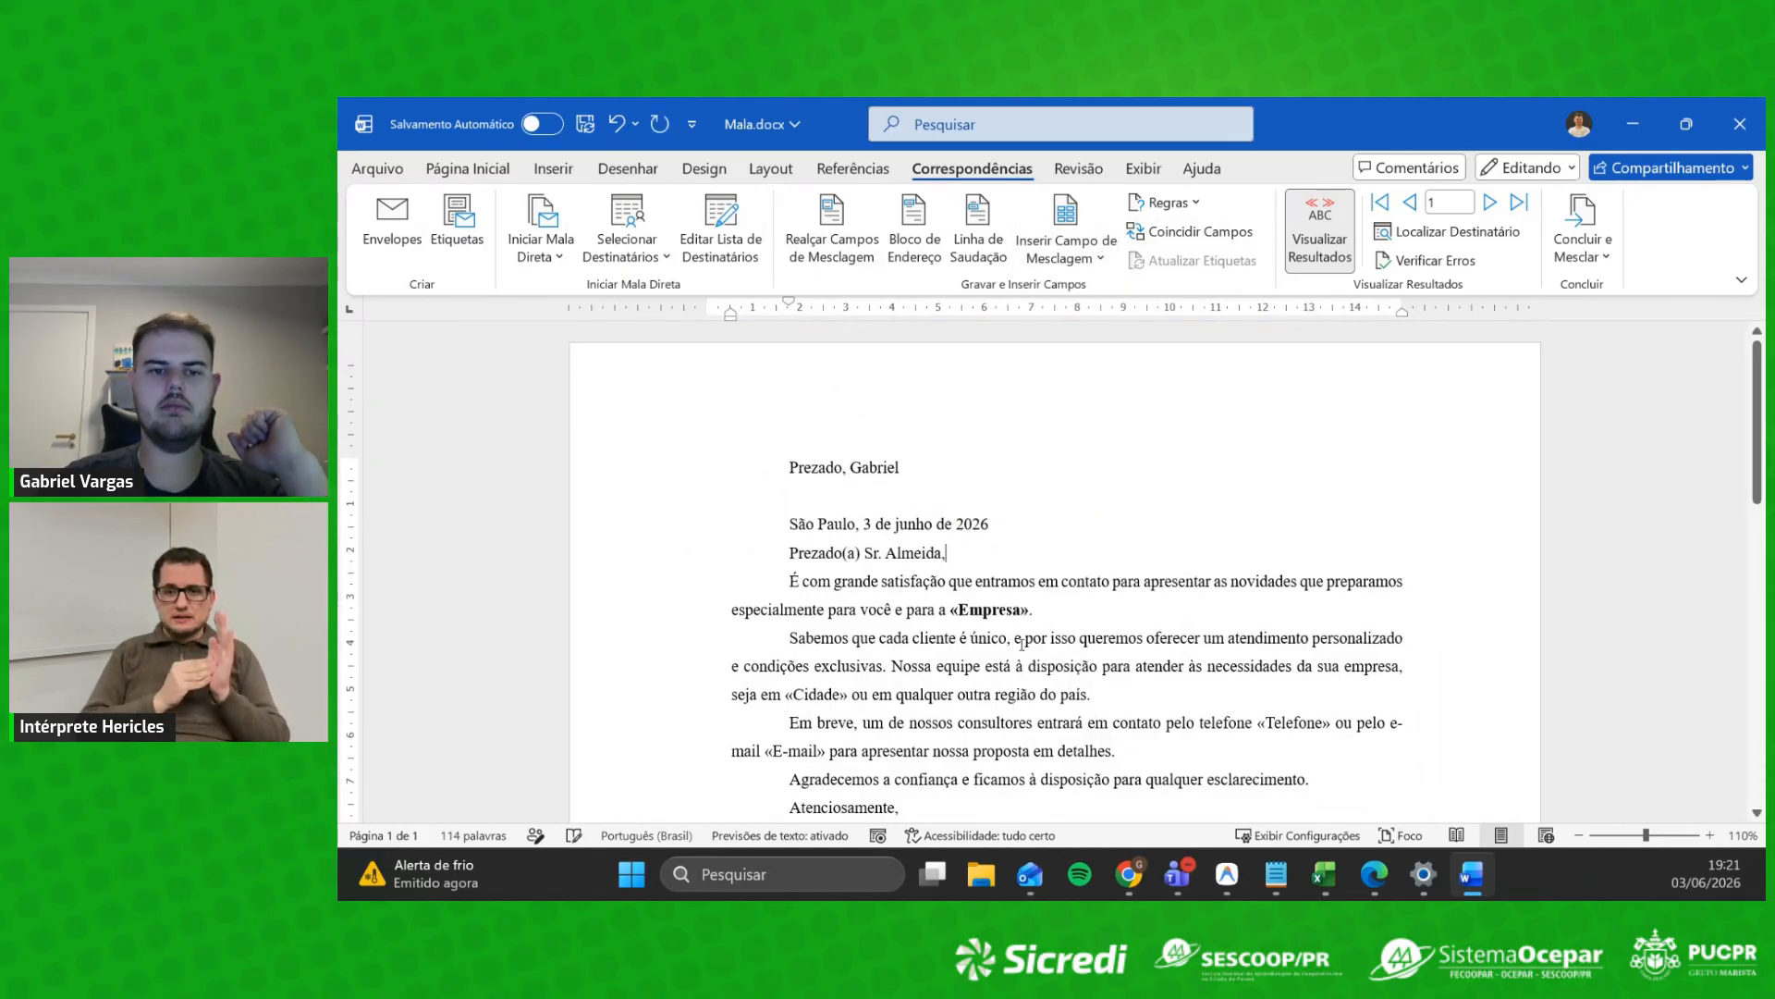
Step: Replace the «Empresa» placeholder in the opening sentence with the Empresa merge field
click(1046, 528)
key(Return)
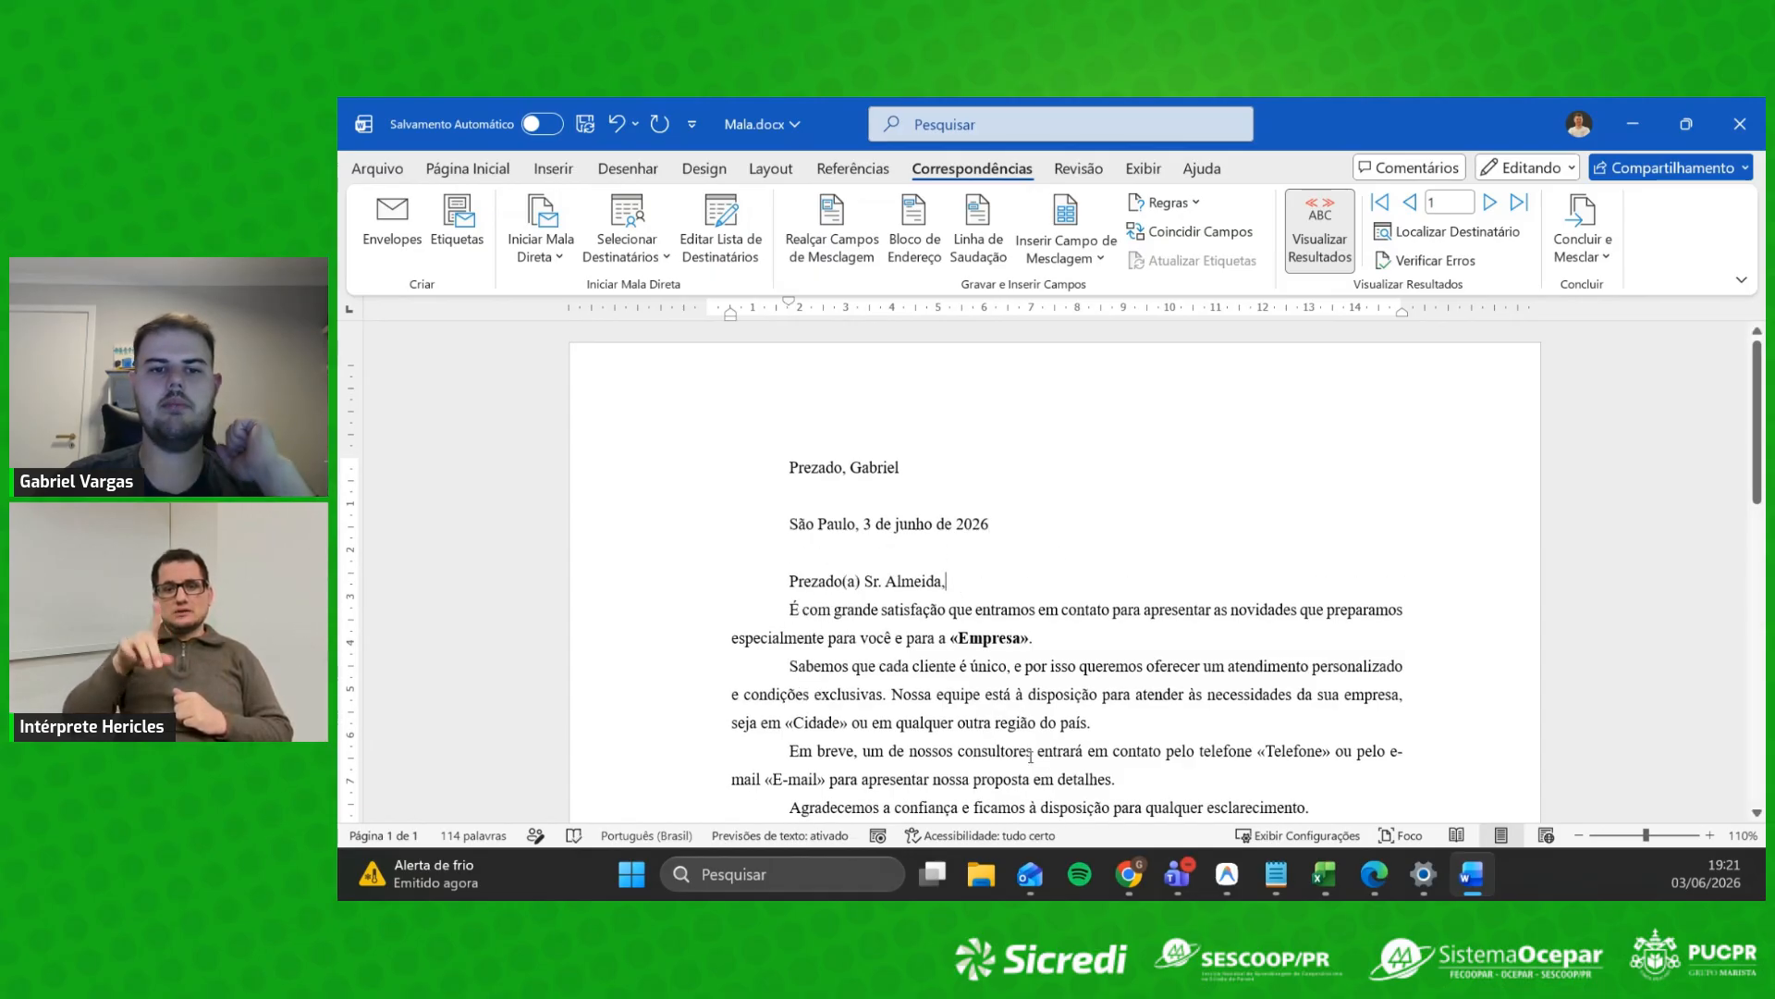
double_click(1028, 639)
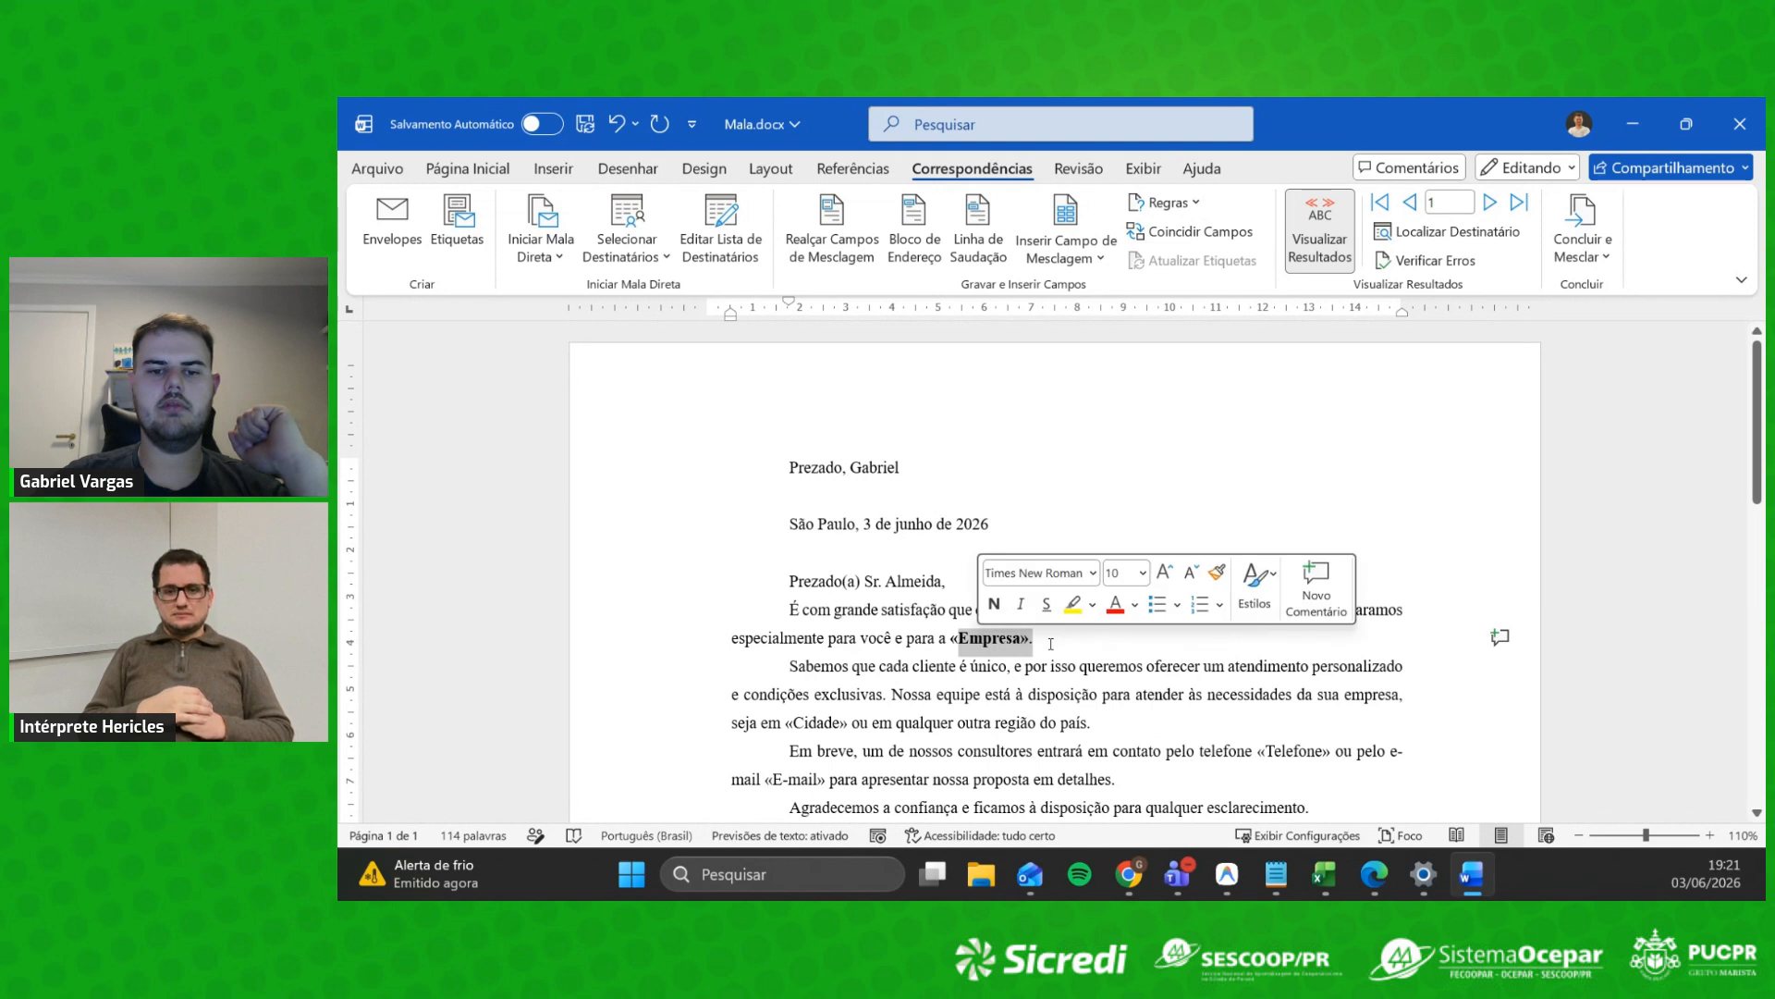
click(1027, 638)
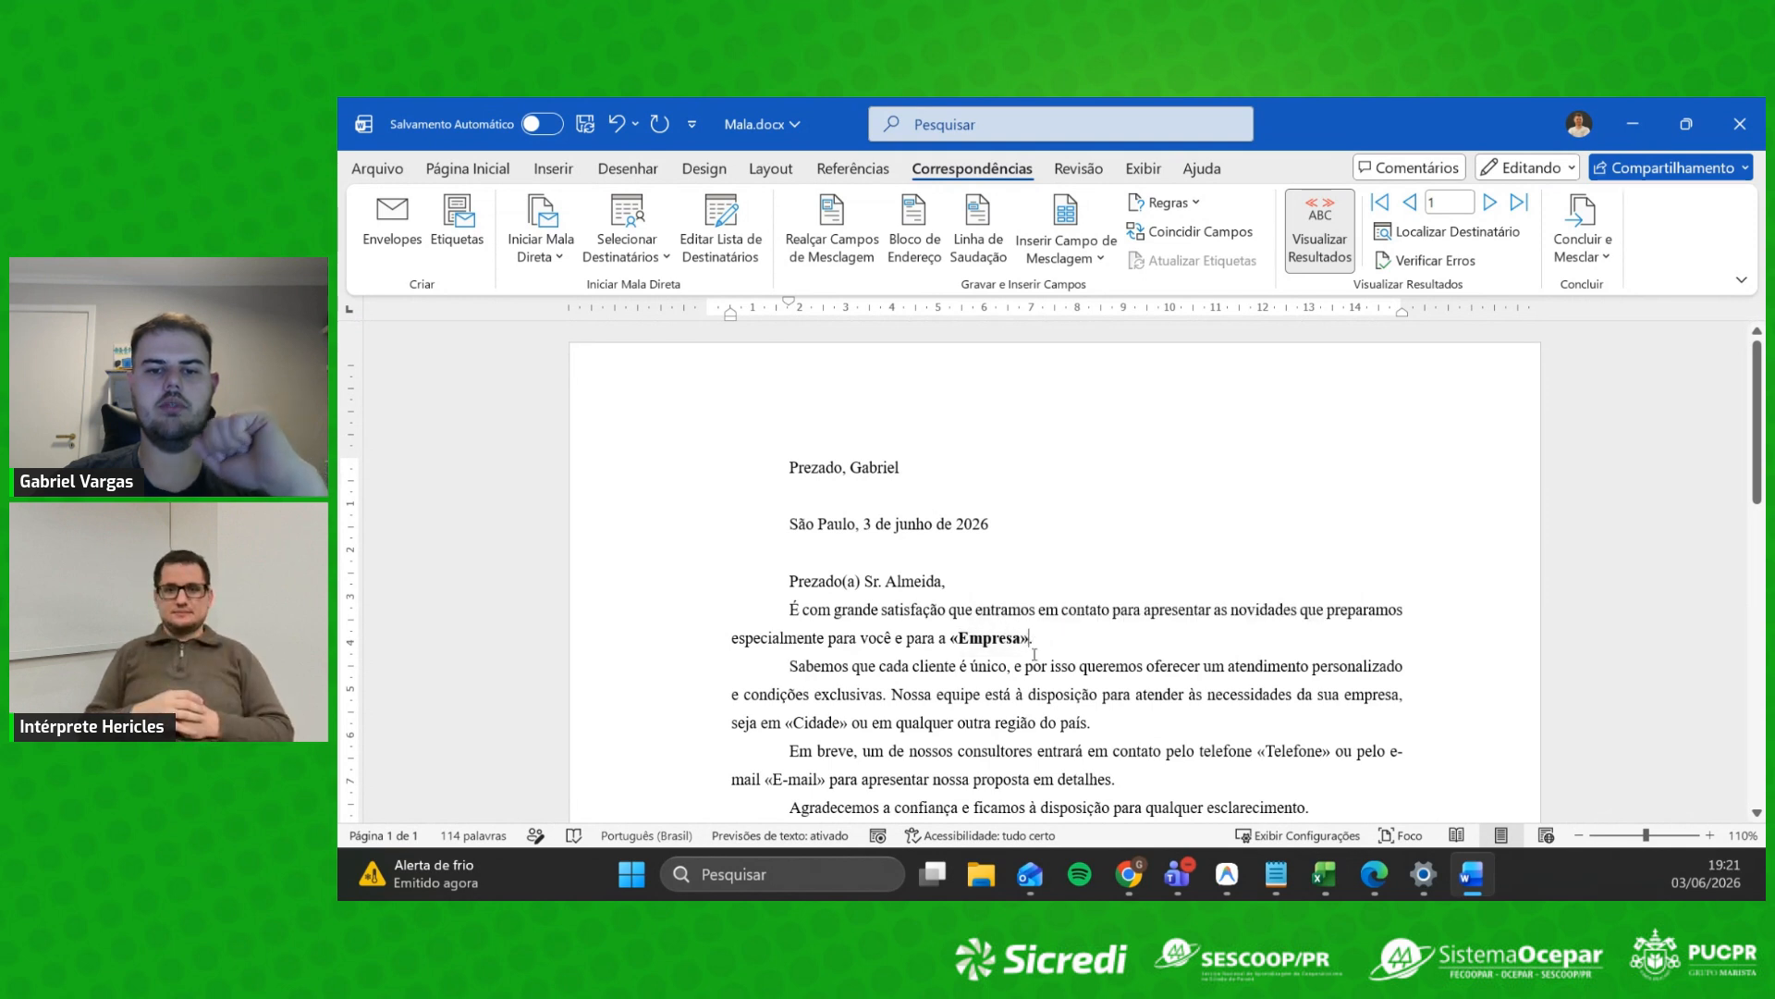
key(BackSpace)
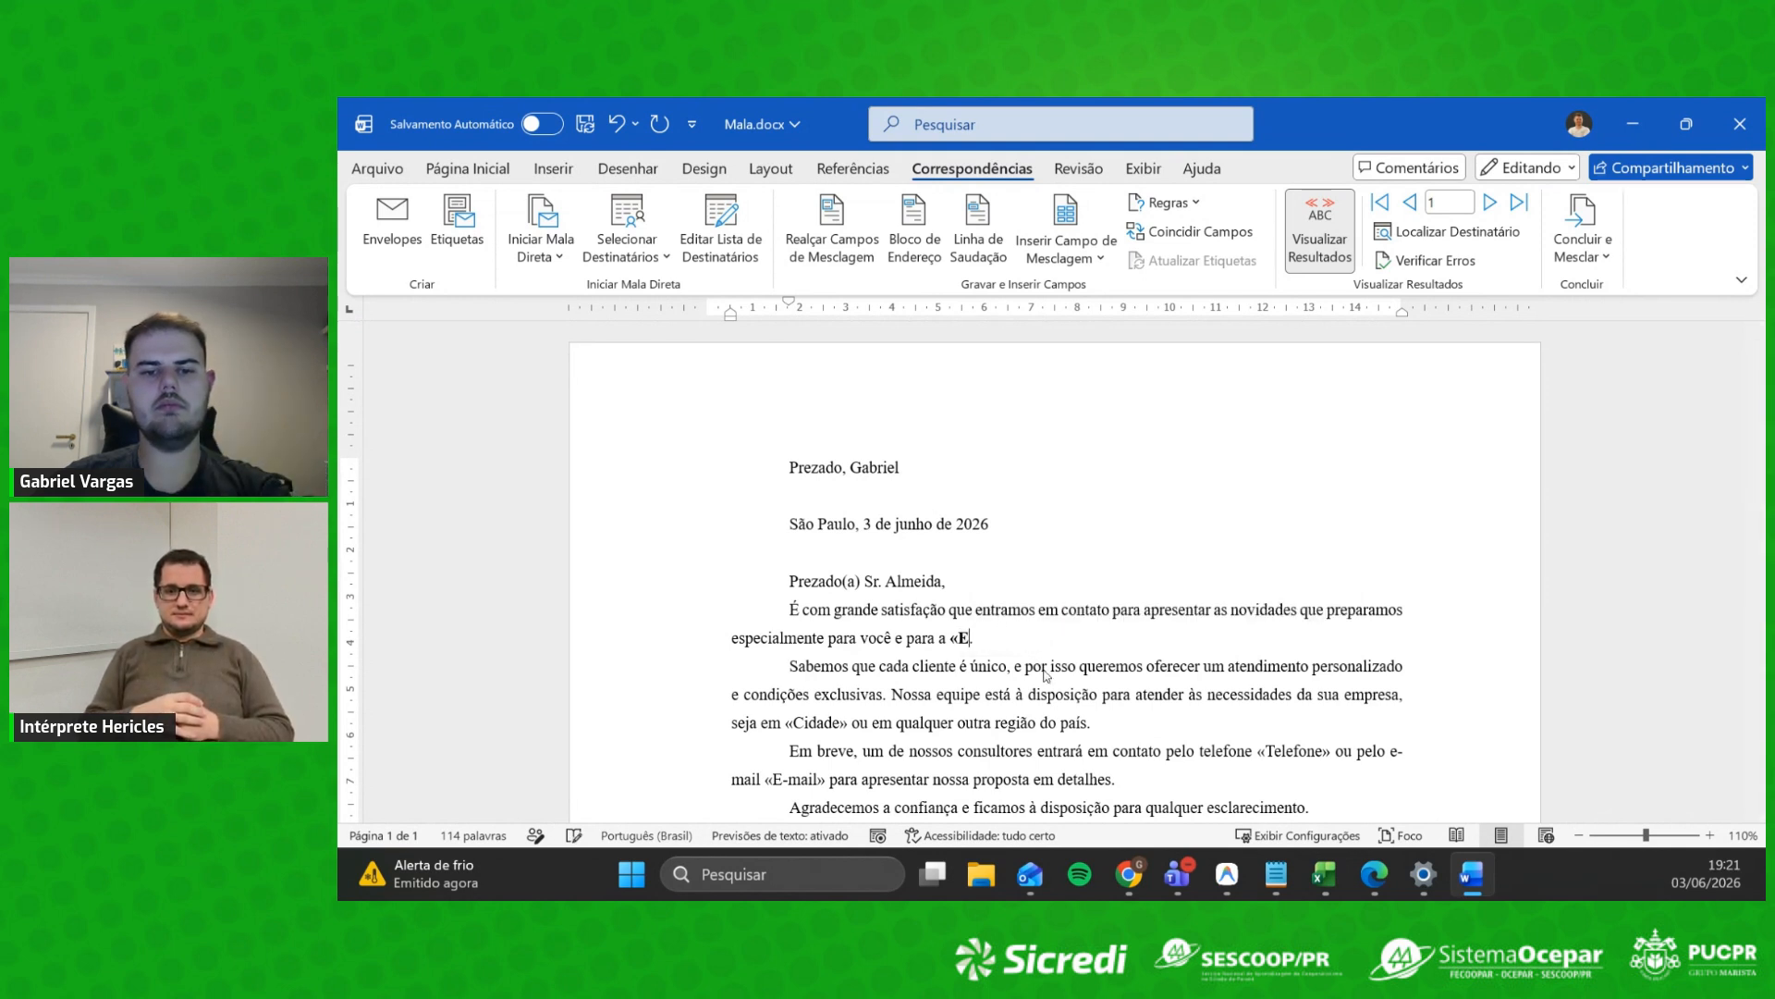
click(1063, 250)
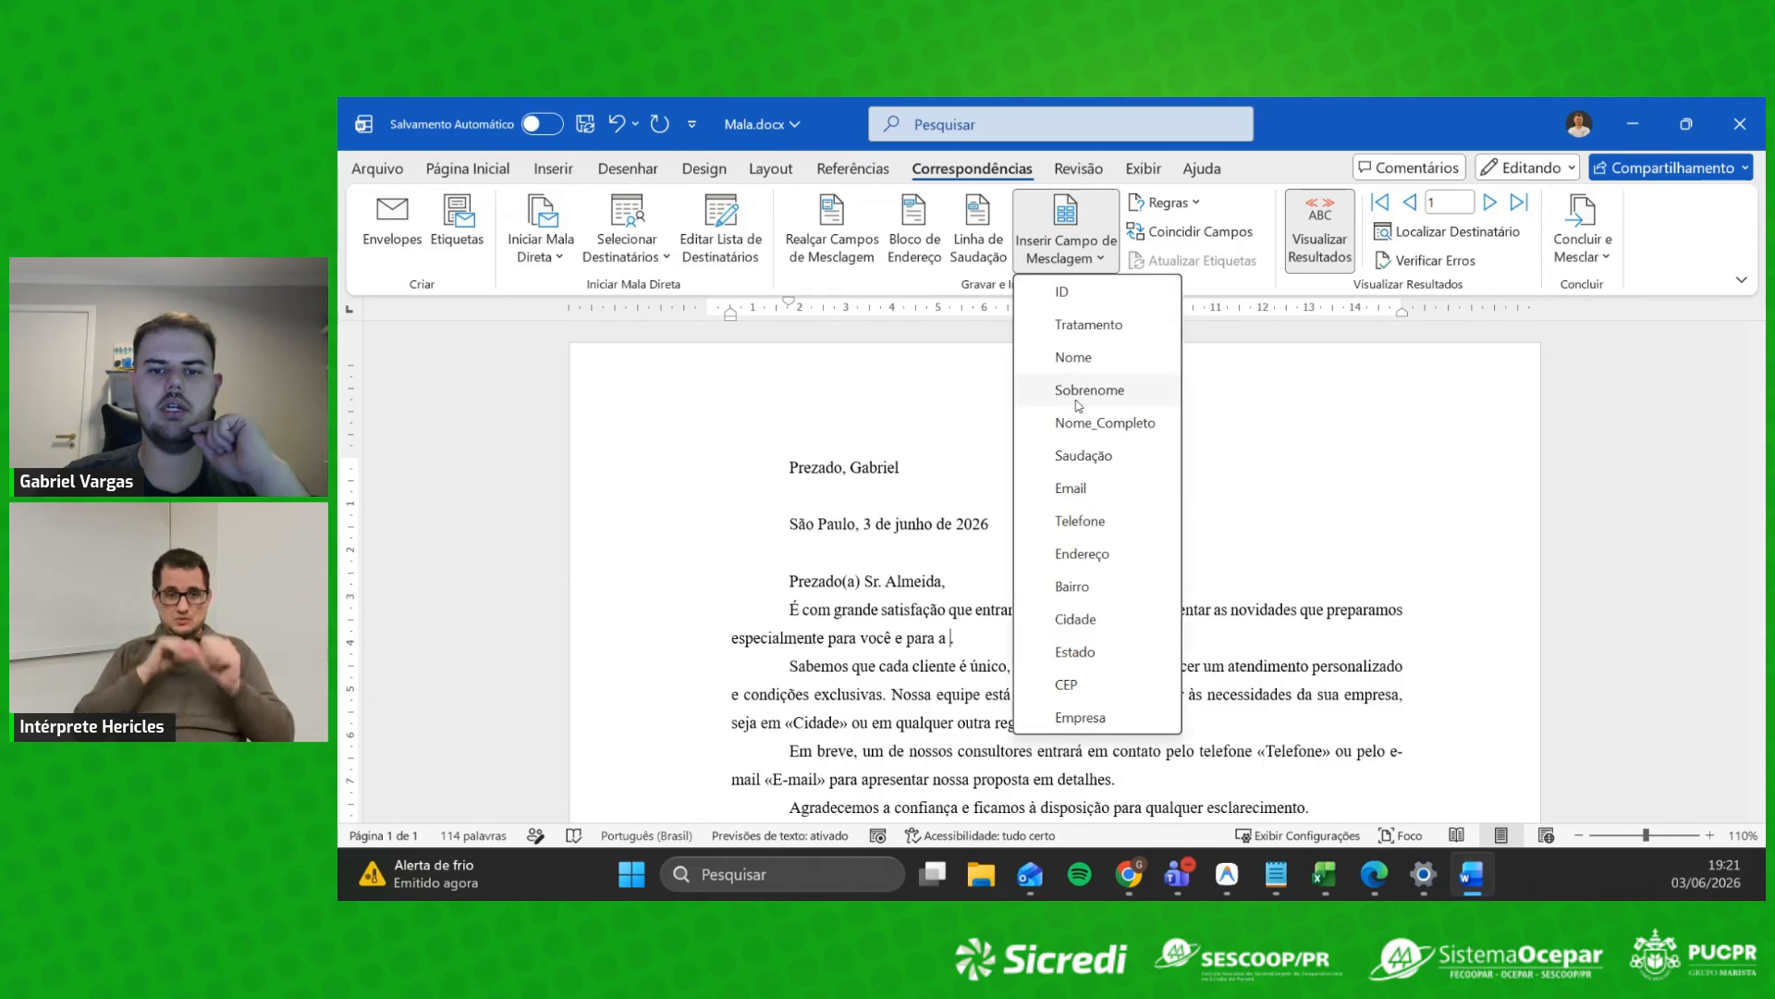
click(1078, 718)
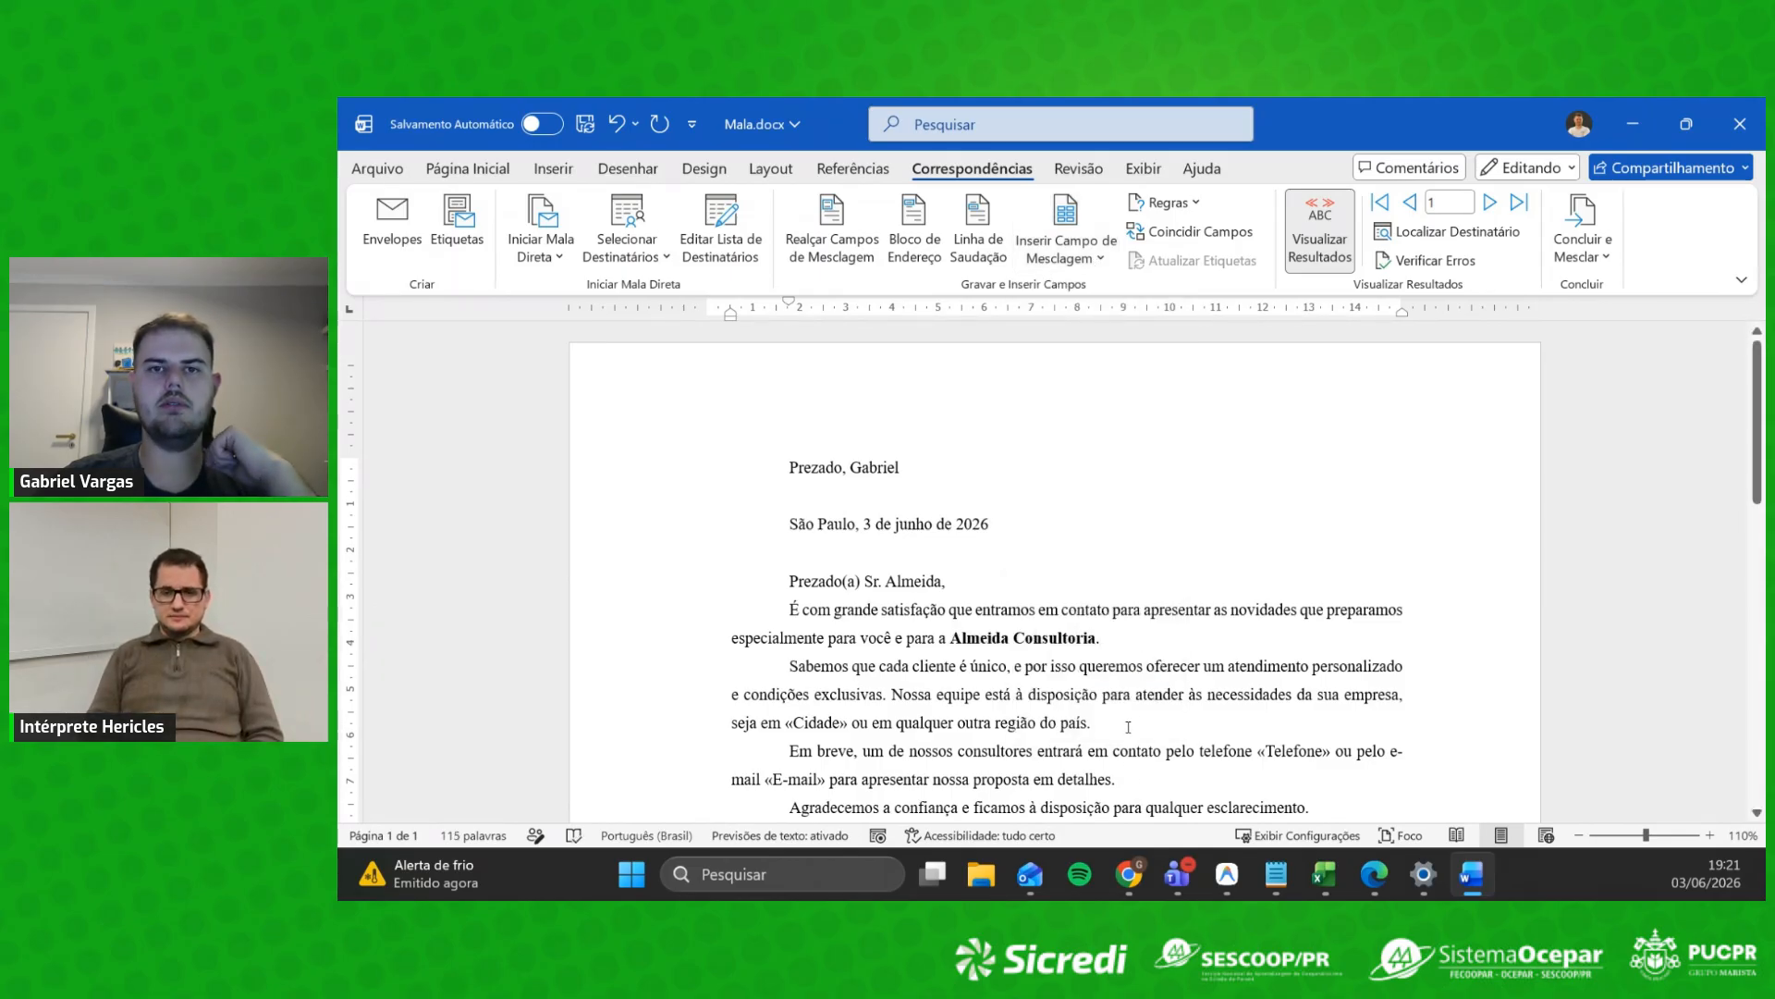
Step: Replace the old «Cidade» placeholder with the Cidade merge field
scroll(1131, 674, down, 3)
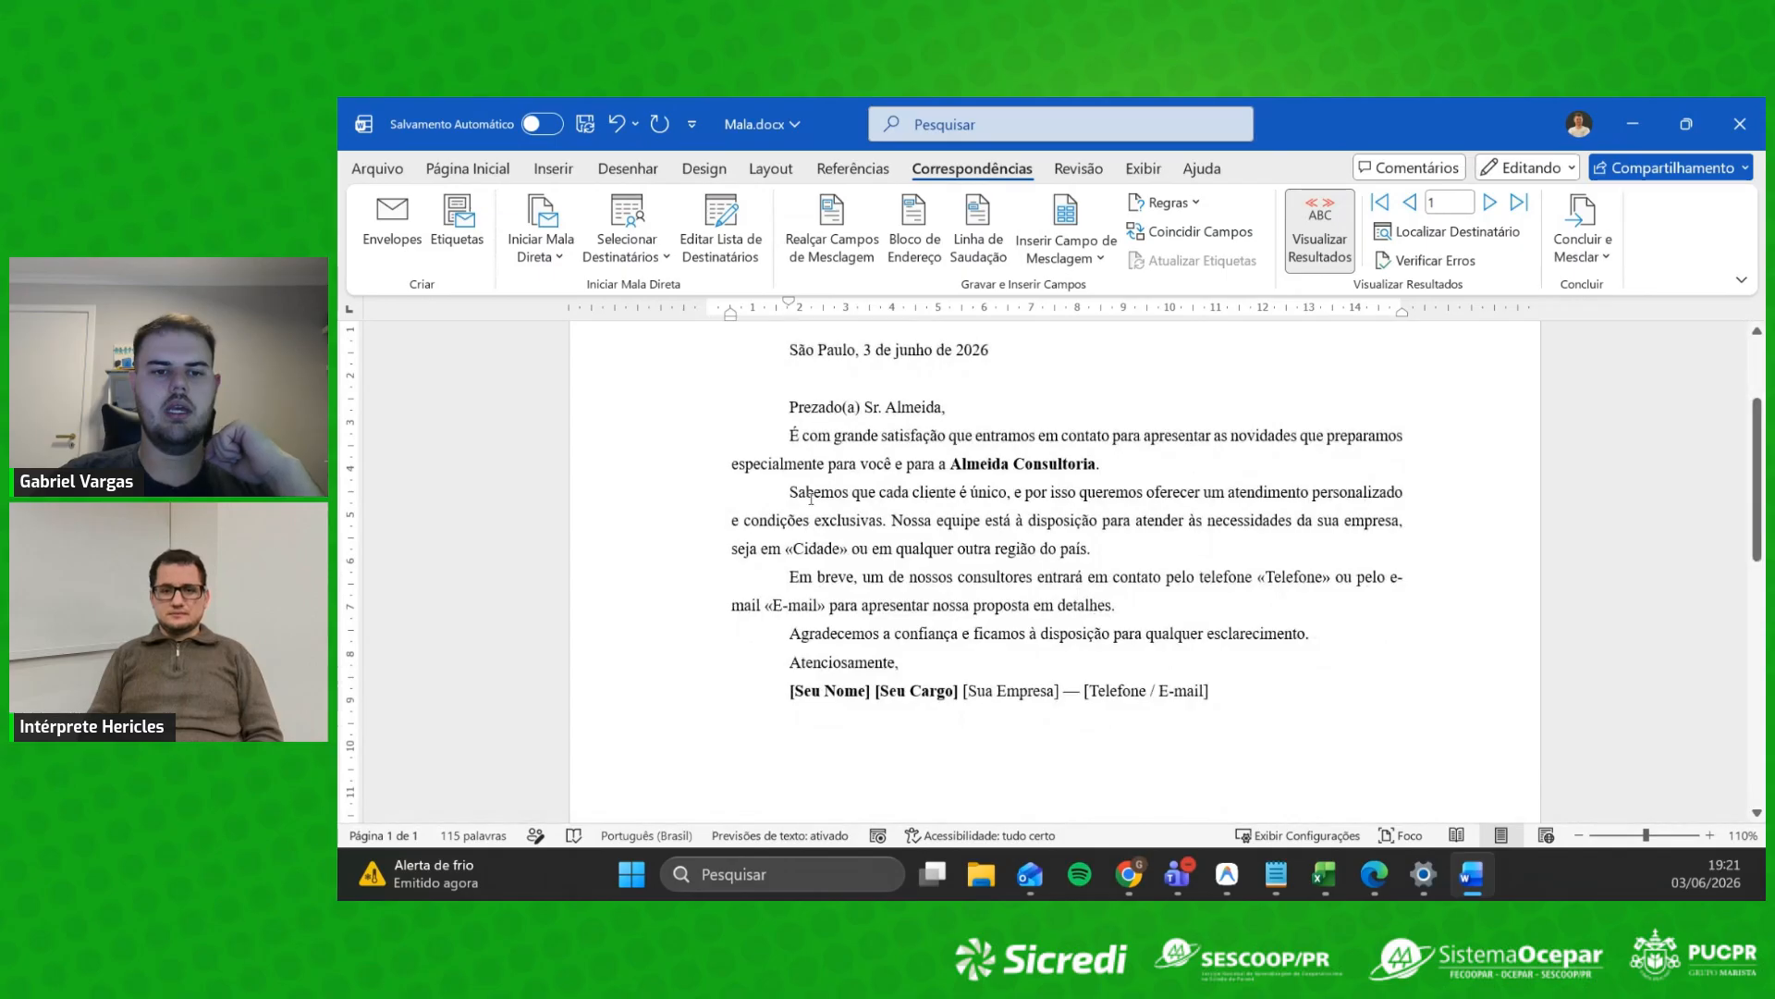
drag(1042, 491, 1403, 491)
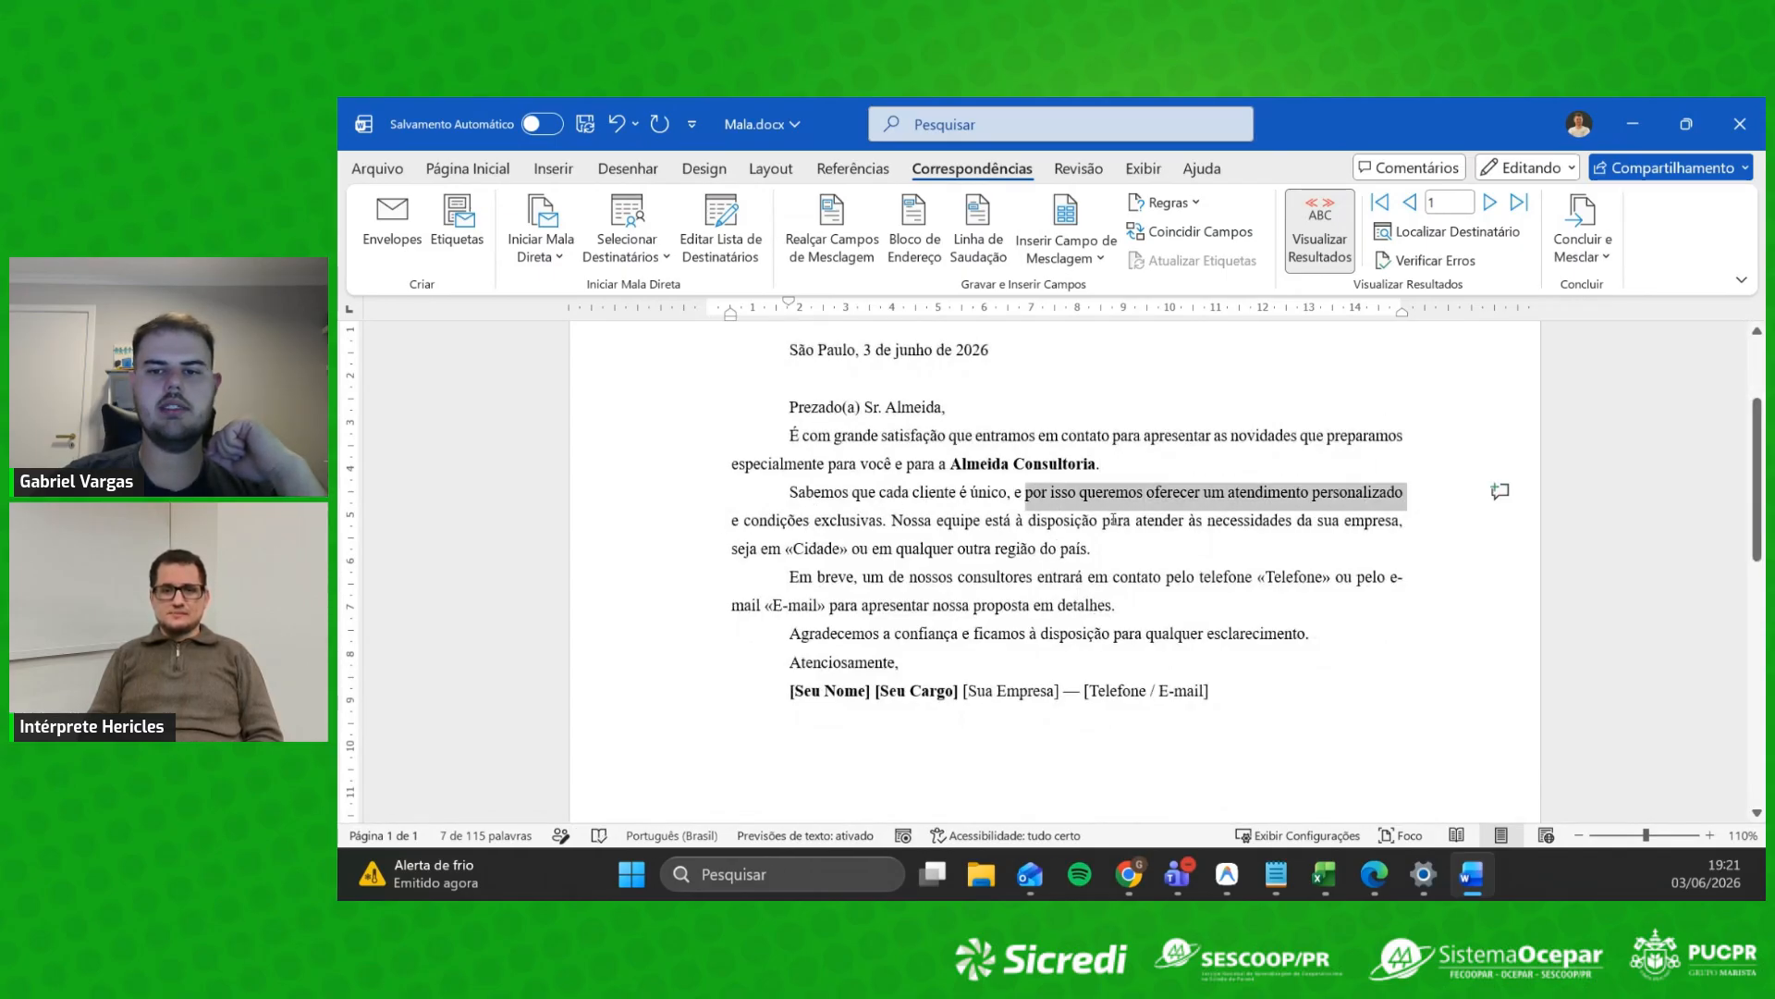
drag(1208, 519, 1402, 520)
click(775, 547)
click(898, 549)
drag(785, 547, 851, 549)
key(Delete)
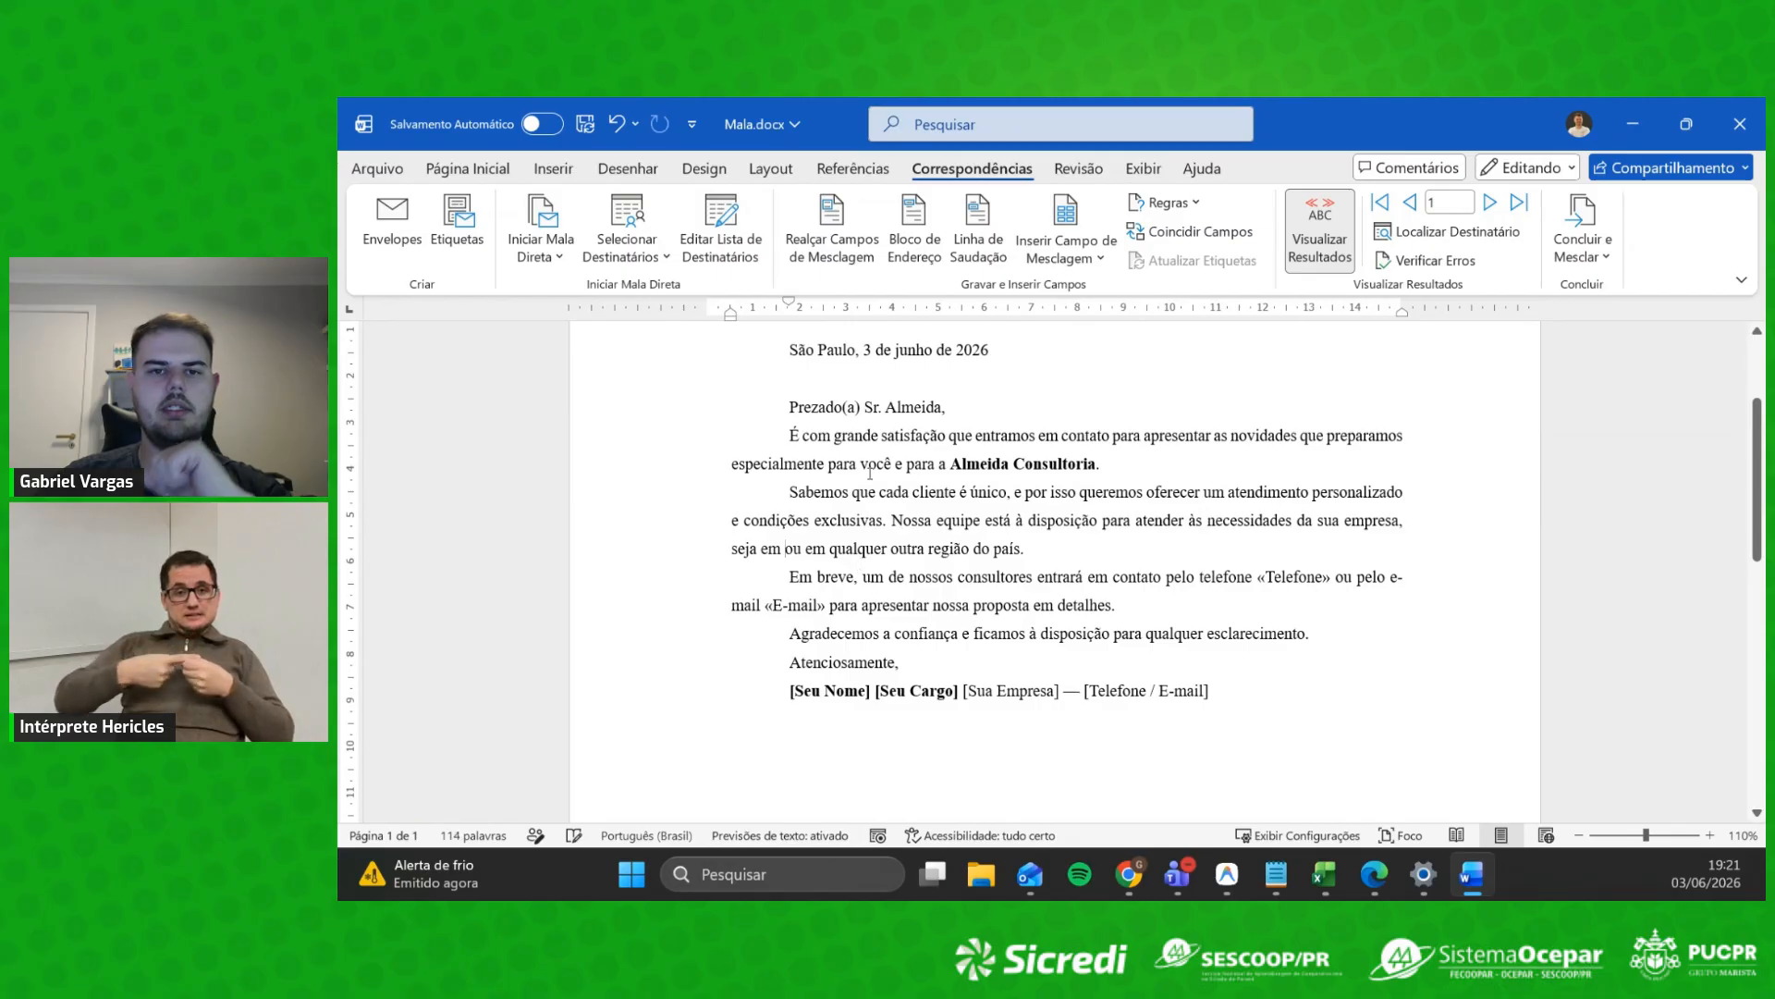
click(1086, 259)
click(1074, 619)
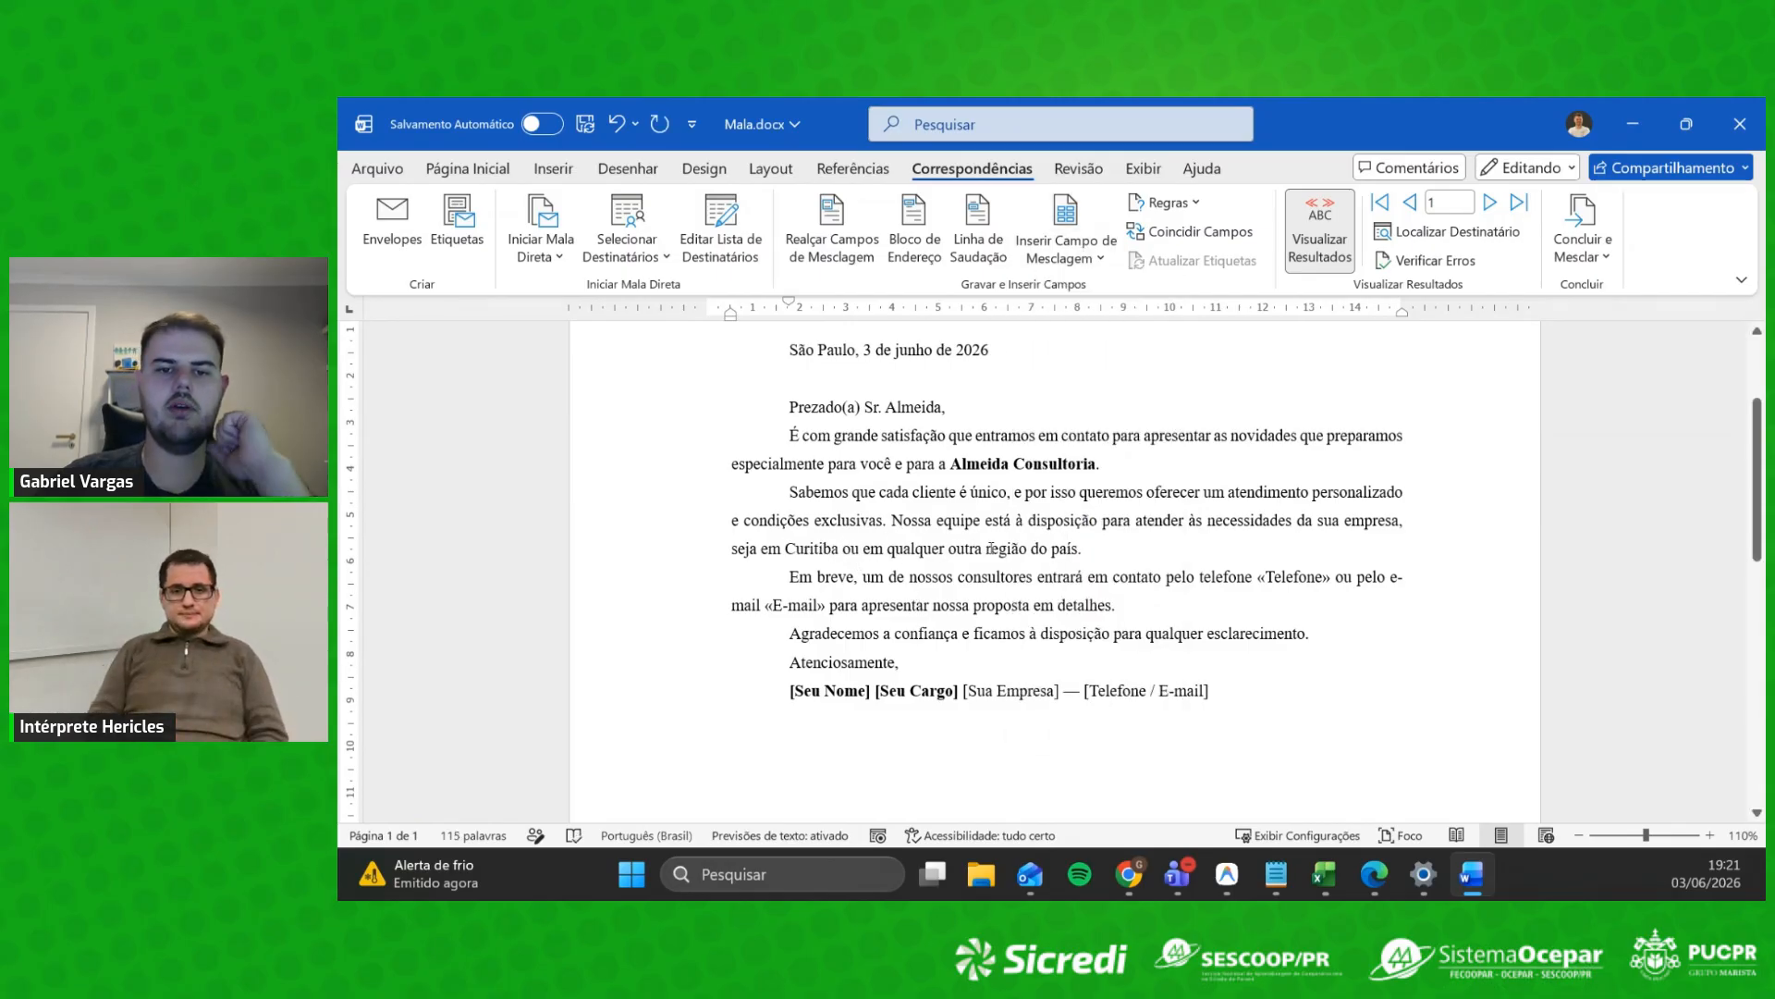
Step: Replace the «Telefone» placeholder with the Telefone merge field after the word telefone
drag(950, 549, 1077, 550)
drag(889, 577, 1336, 578)
click(1356, 601)
key(Delete)
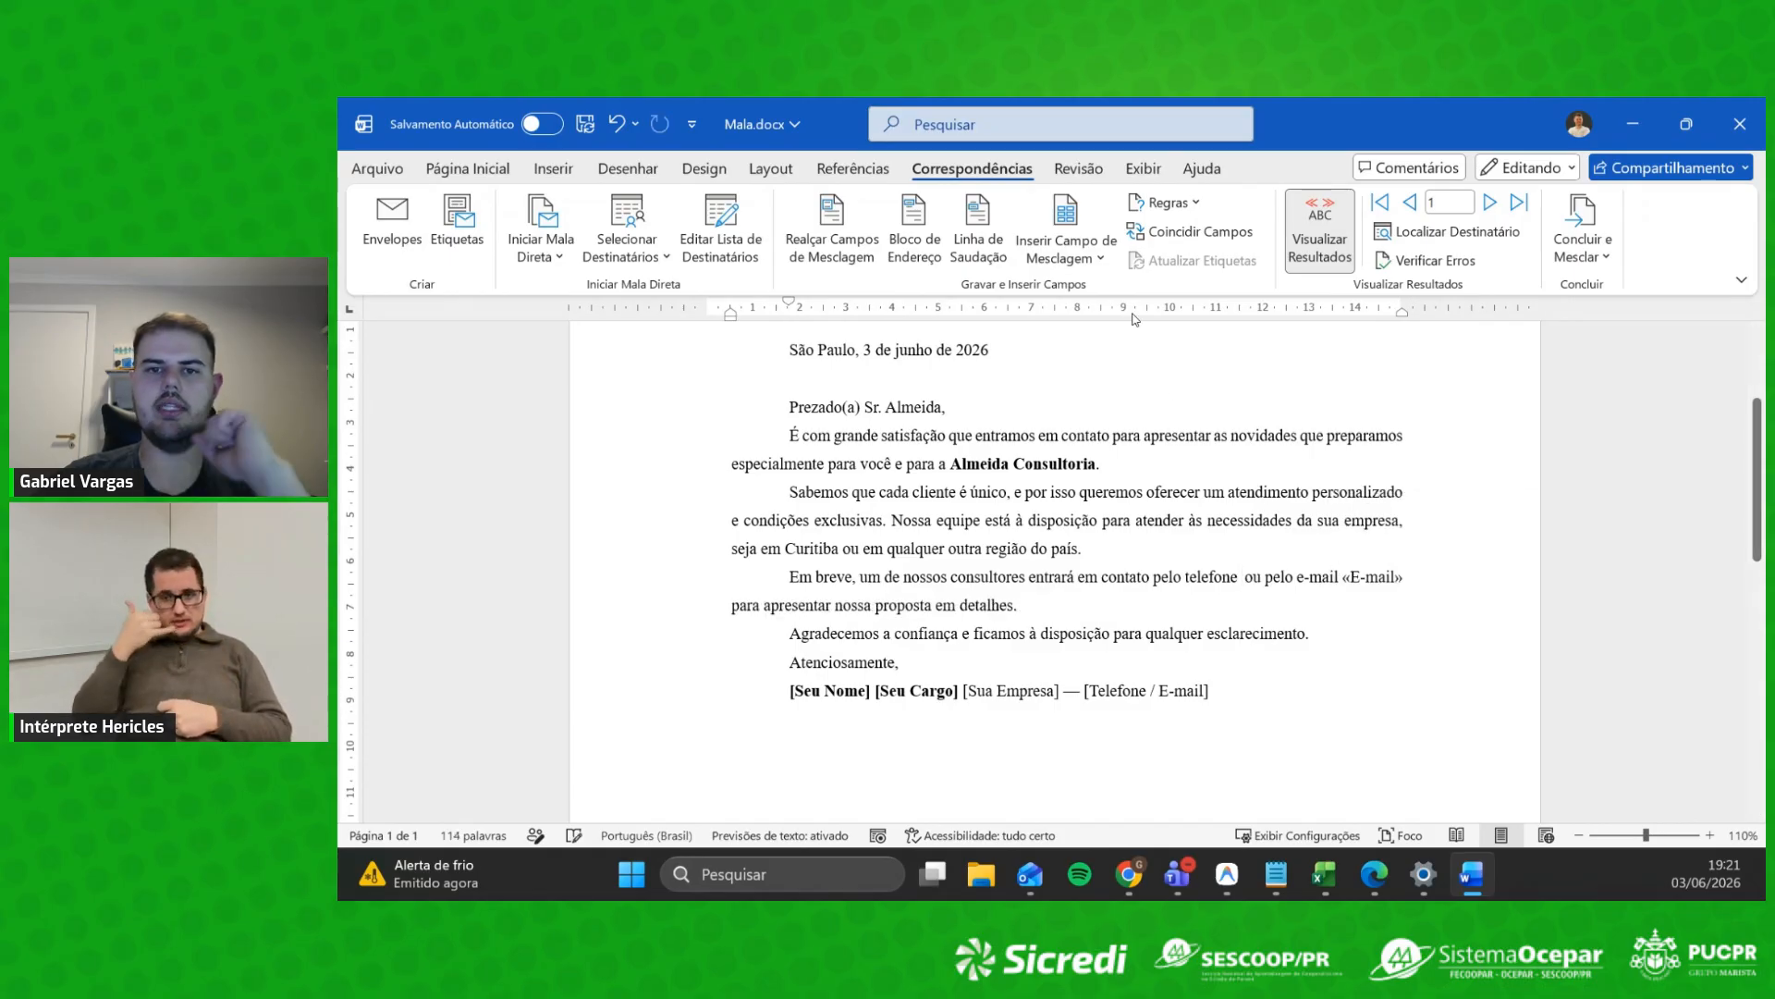
click(1073, 247)
click(1102, 524)
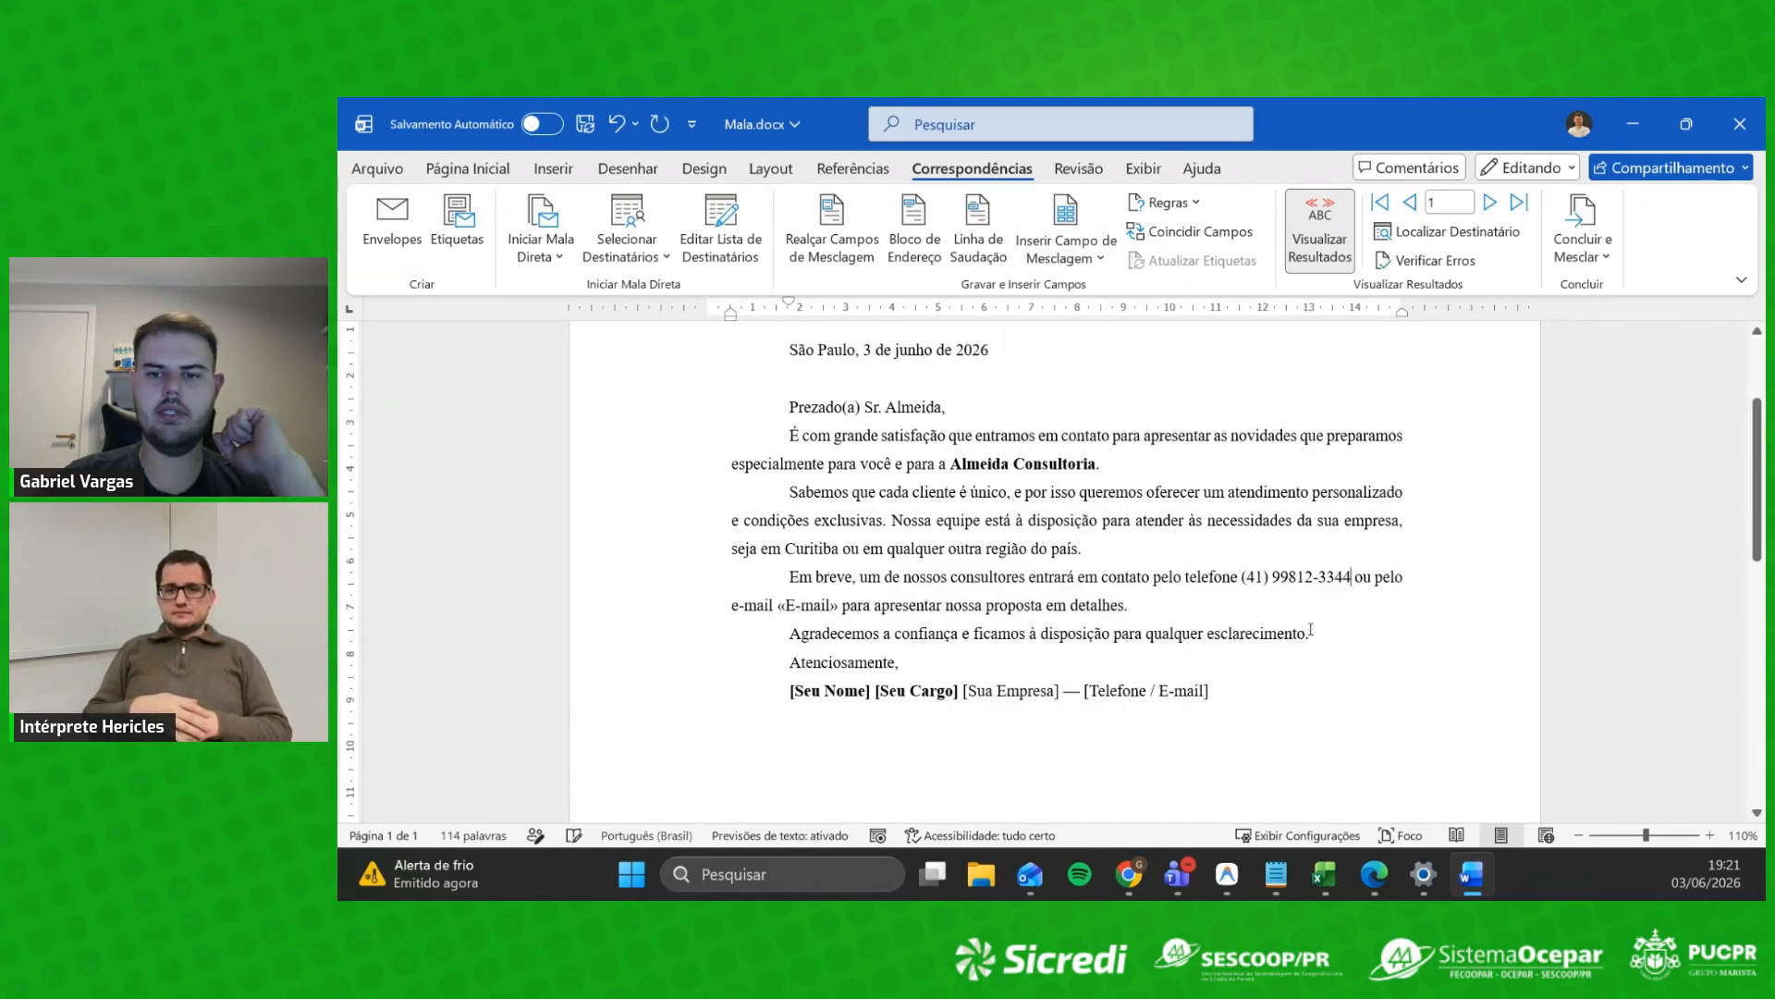
Step: Replace the «E-mail» placeholder with the Email merge field after the word e-mail
drag(779, 605, 836, 608)
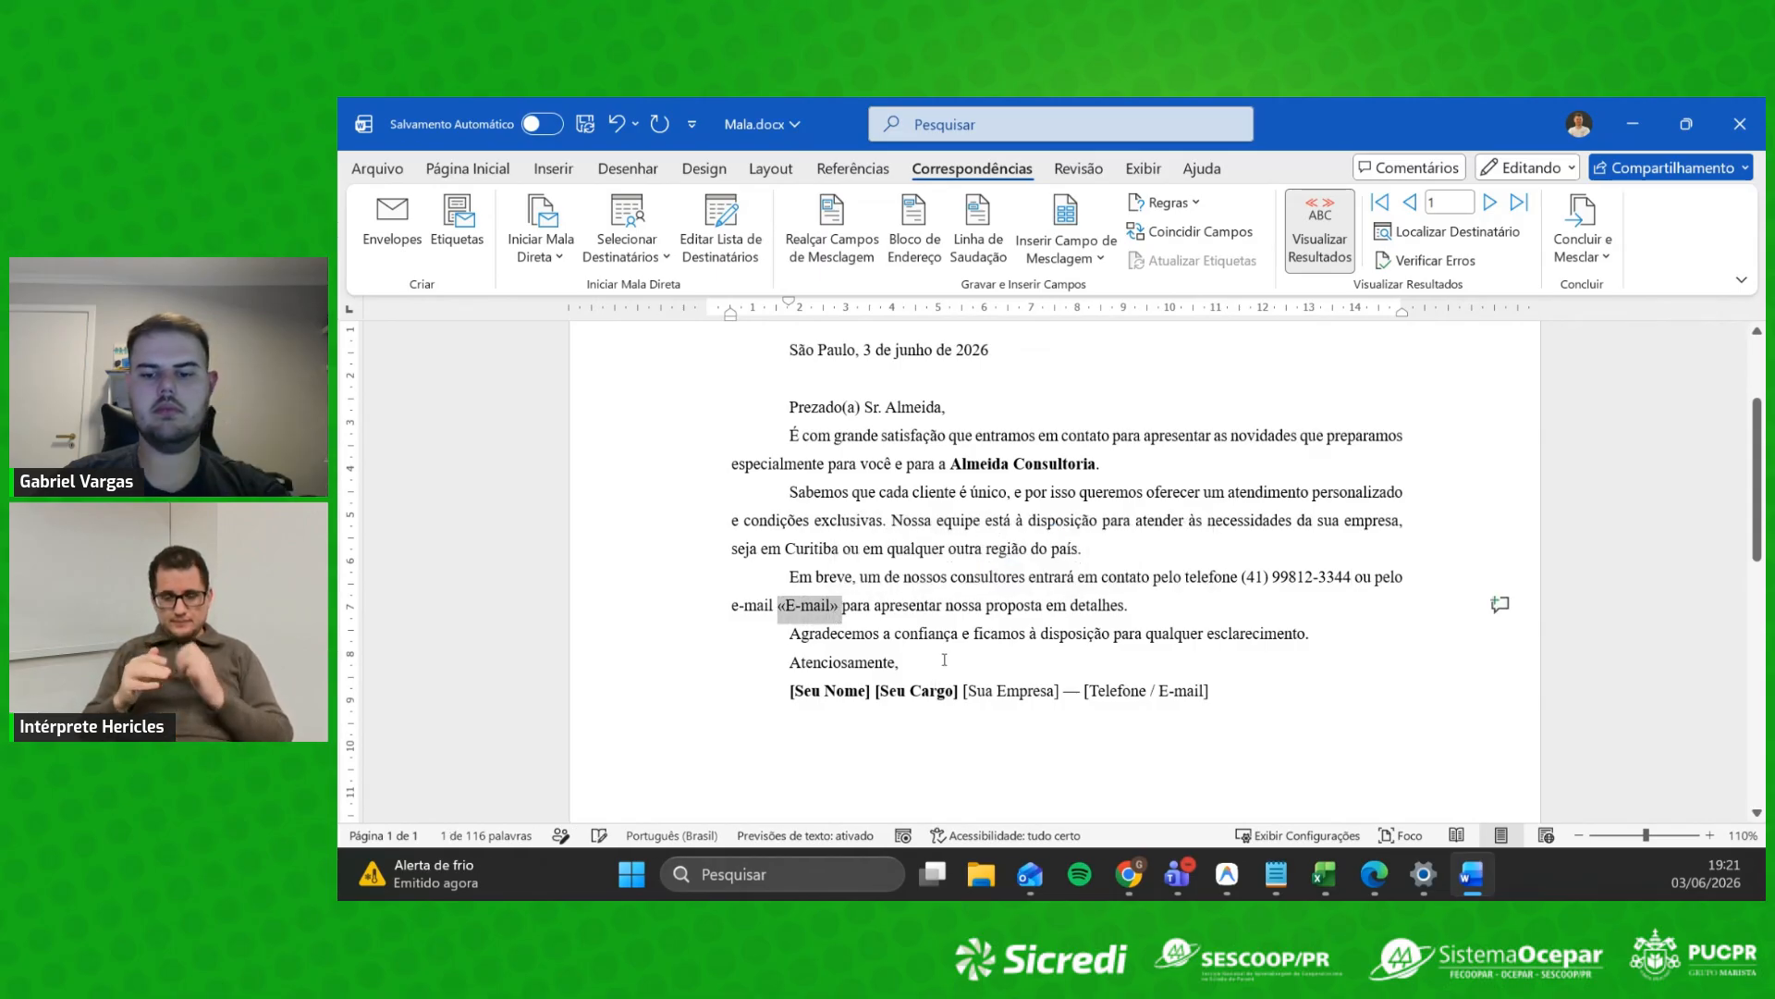
key(Delete)
click(1073, 247)
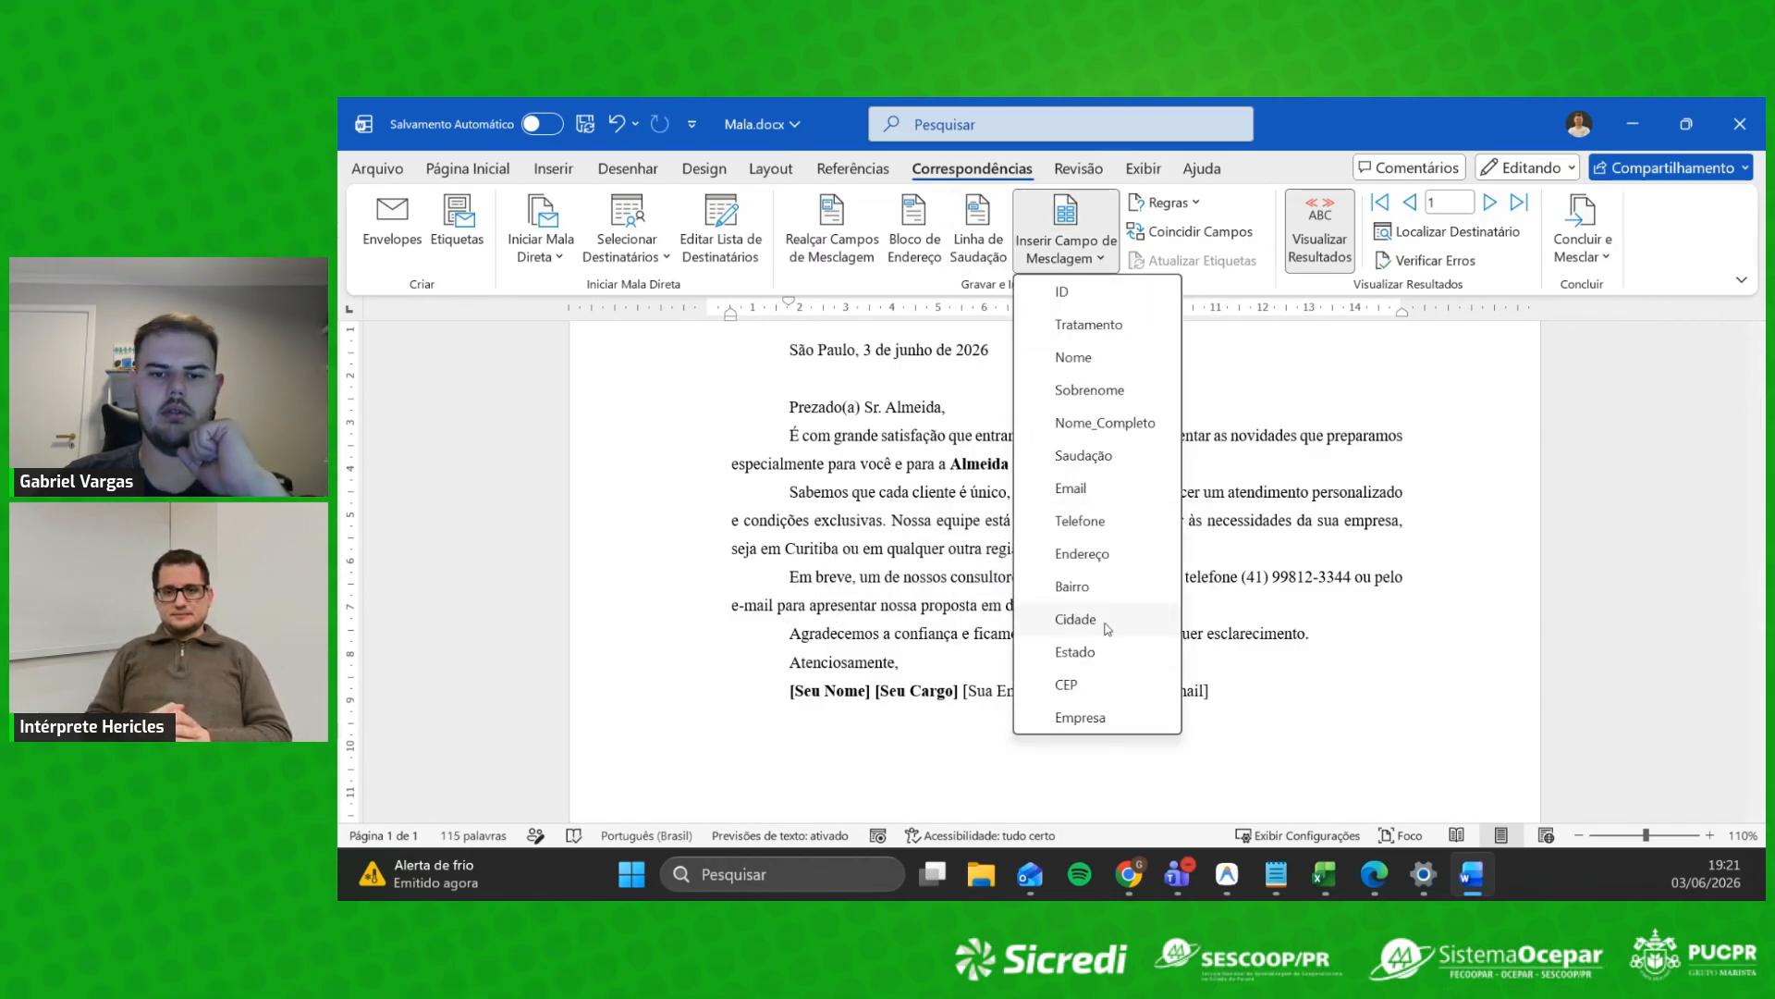
click(1071, 487)
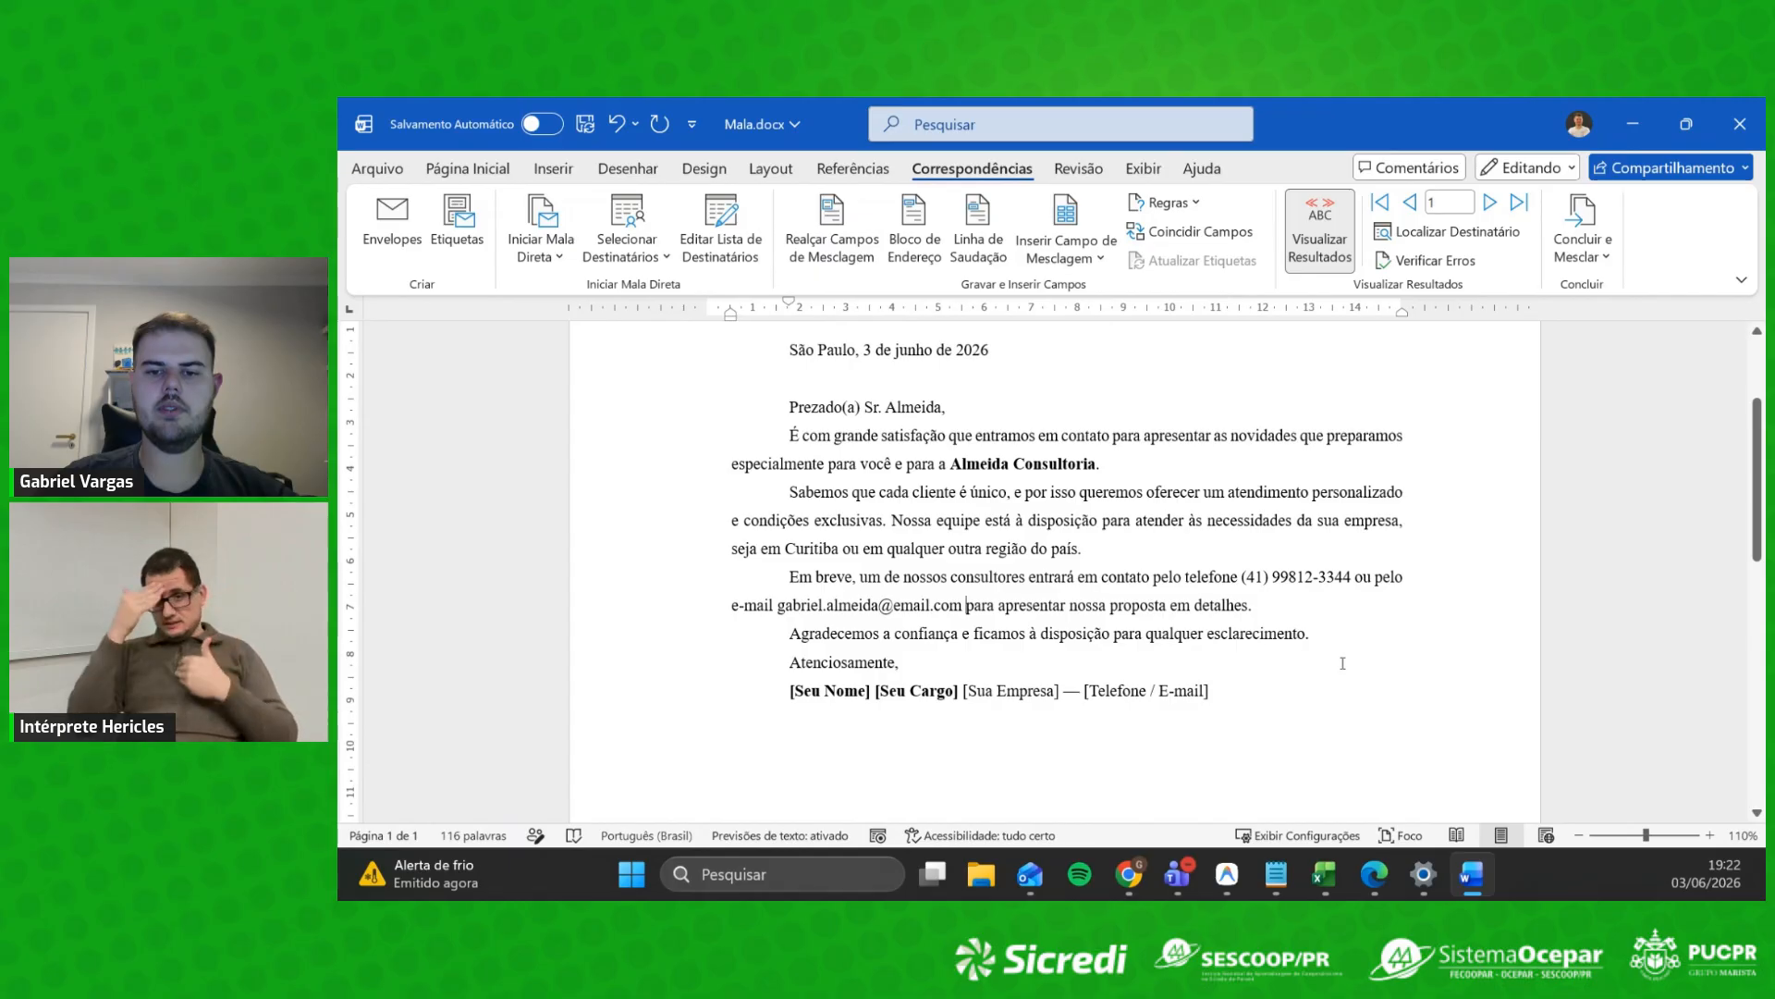
Step: Type the sender's name over the signature placeholder line
drag(1245, 691, 737, 702)
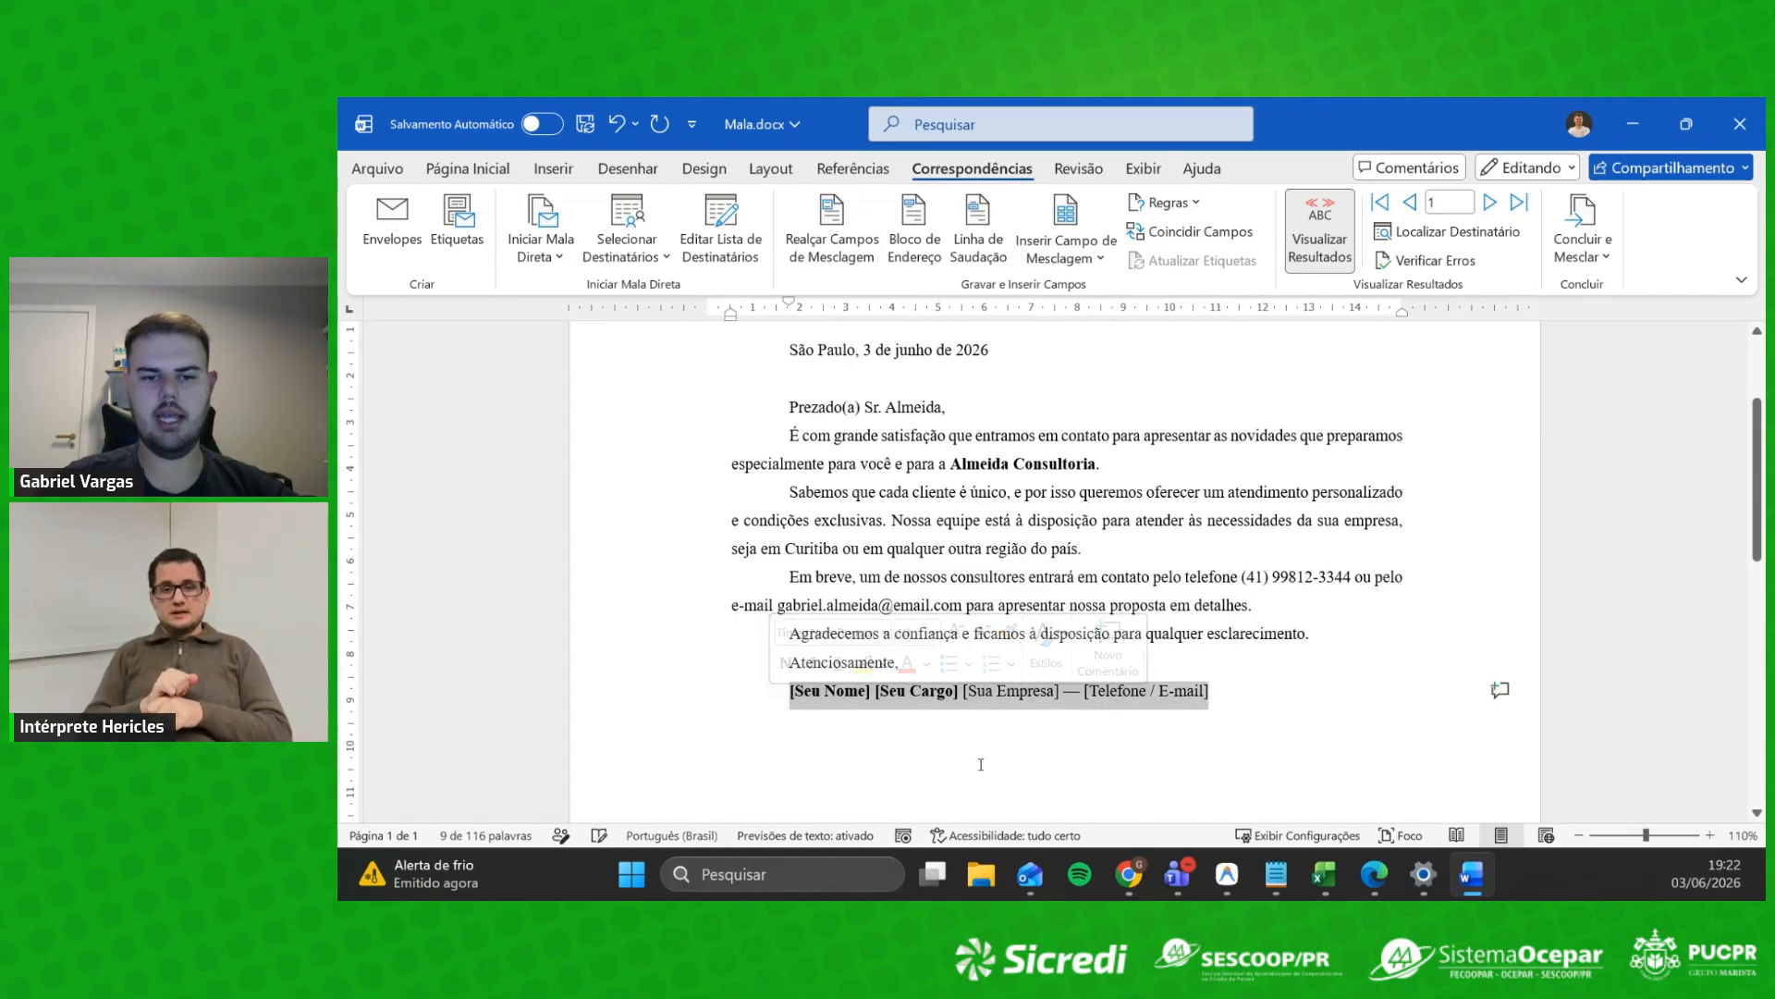
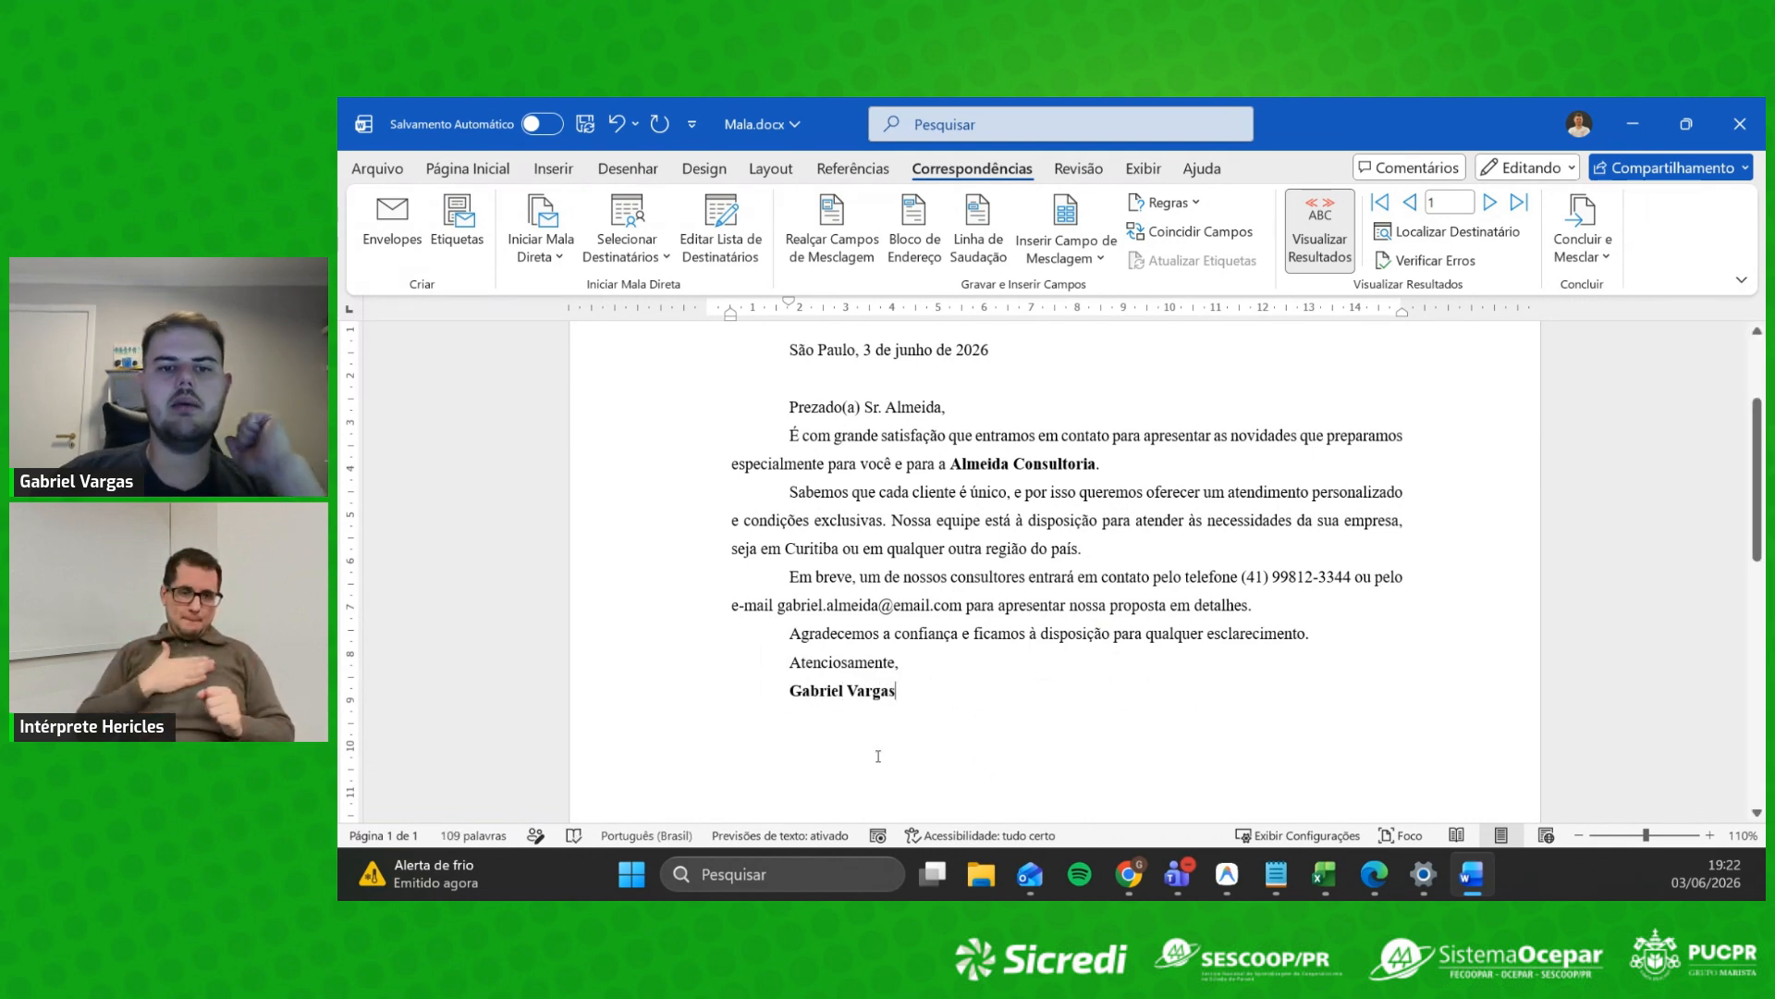
scroll(1036, 601, up, 2)
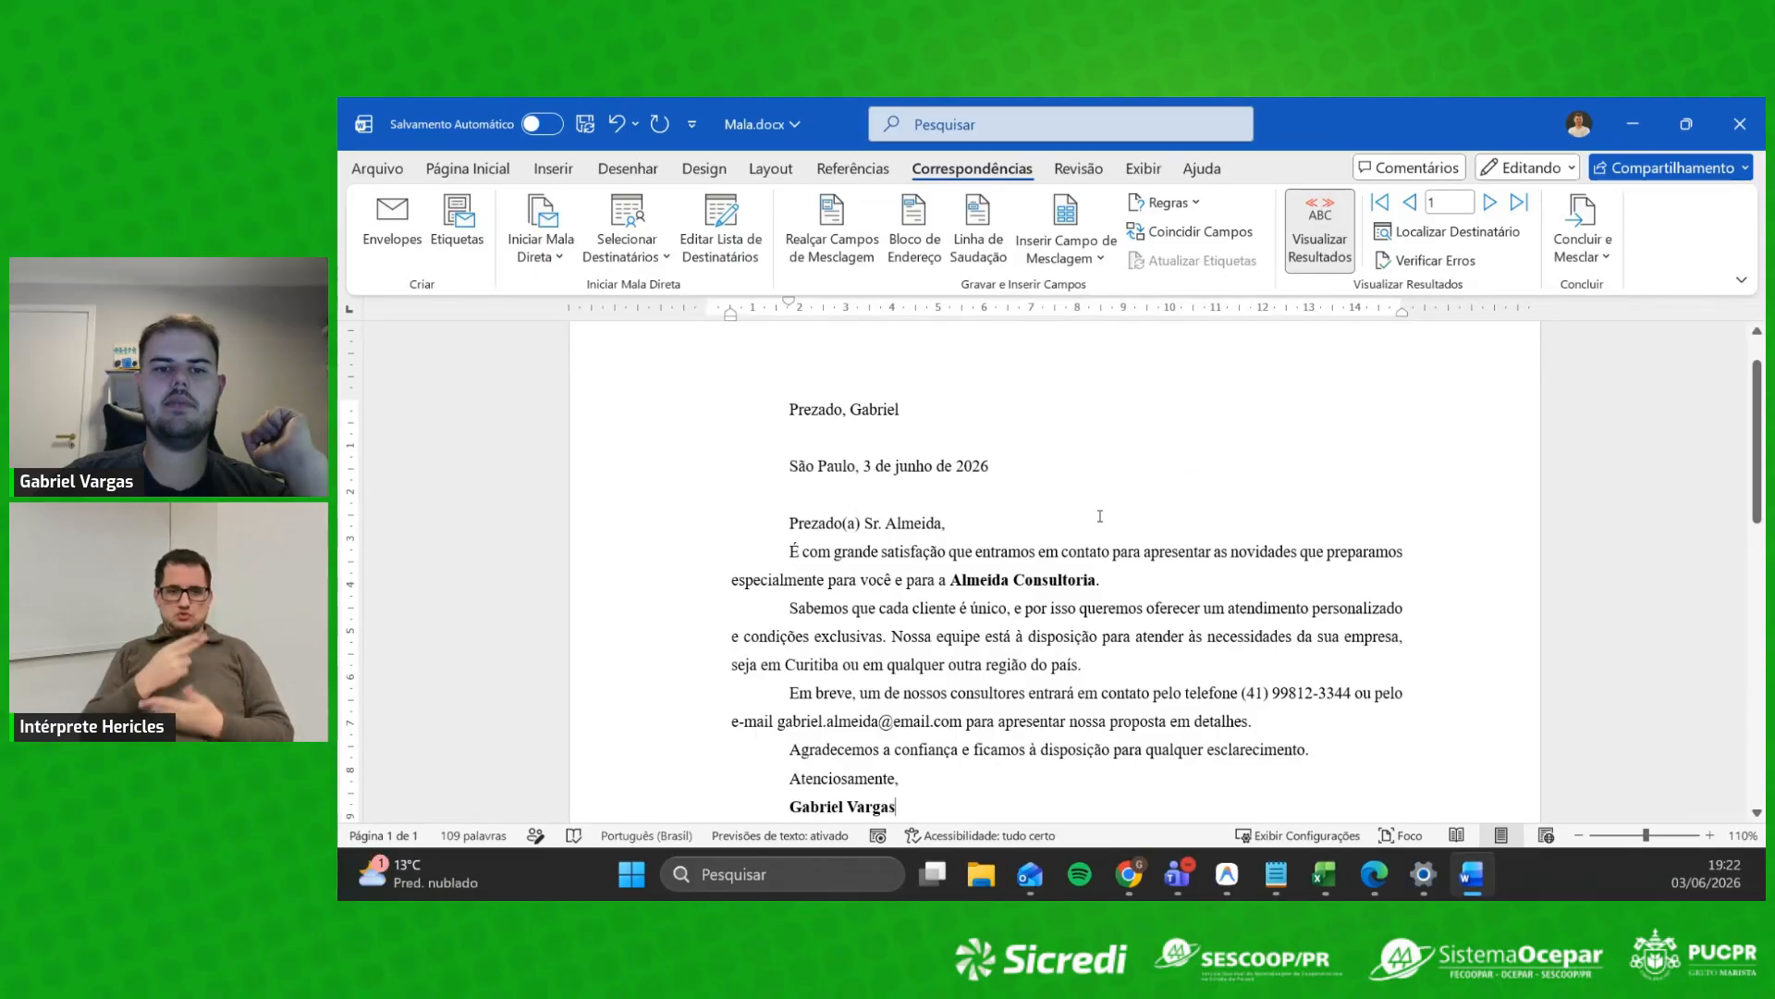
Step: Delete the stray greeting line and the empty first line at the top of the letter
click(931, 407)
click(975, 450)
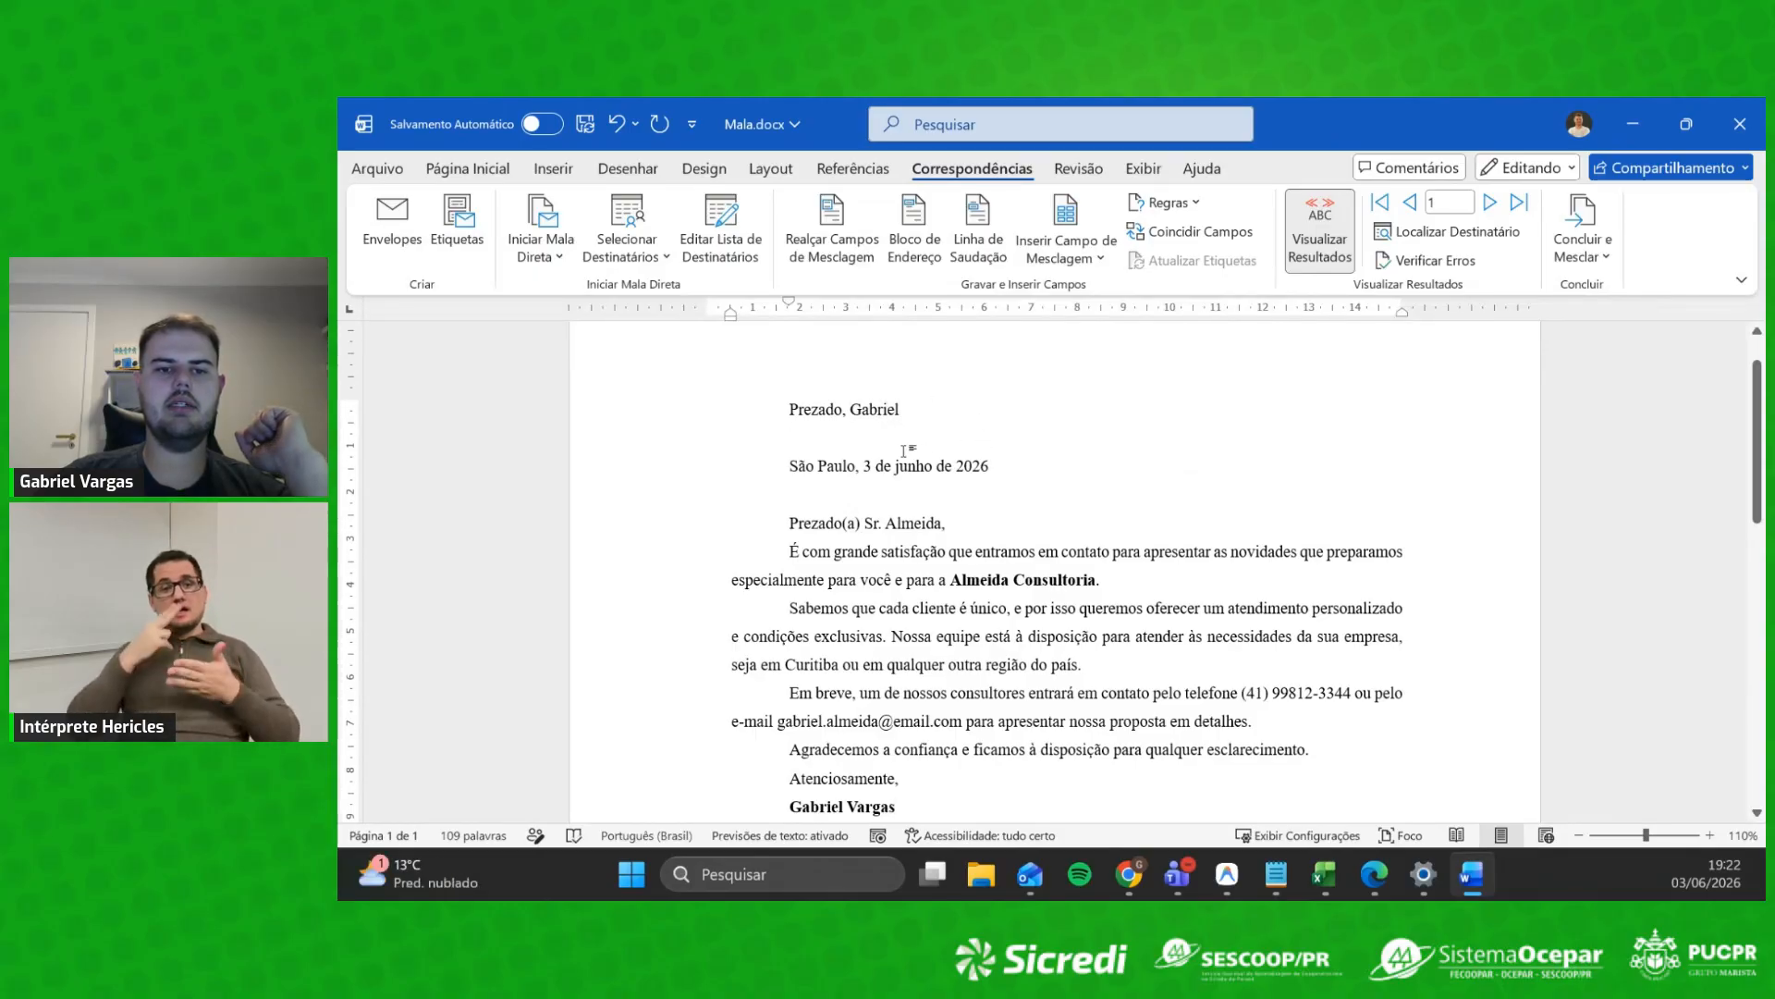
drag(905, 452, 789, 409)
key(BackSpace)
key(Delete)
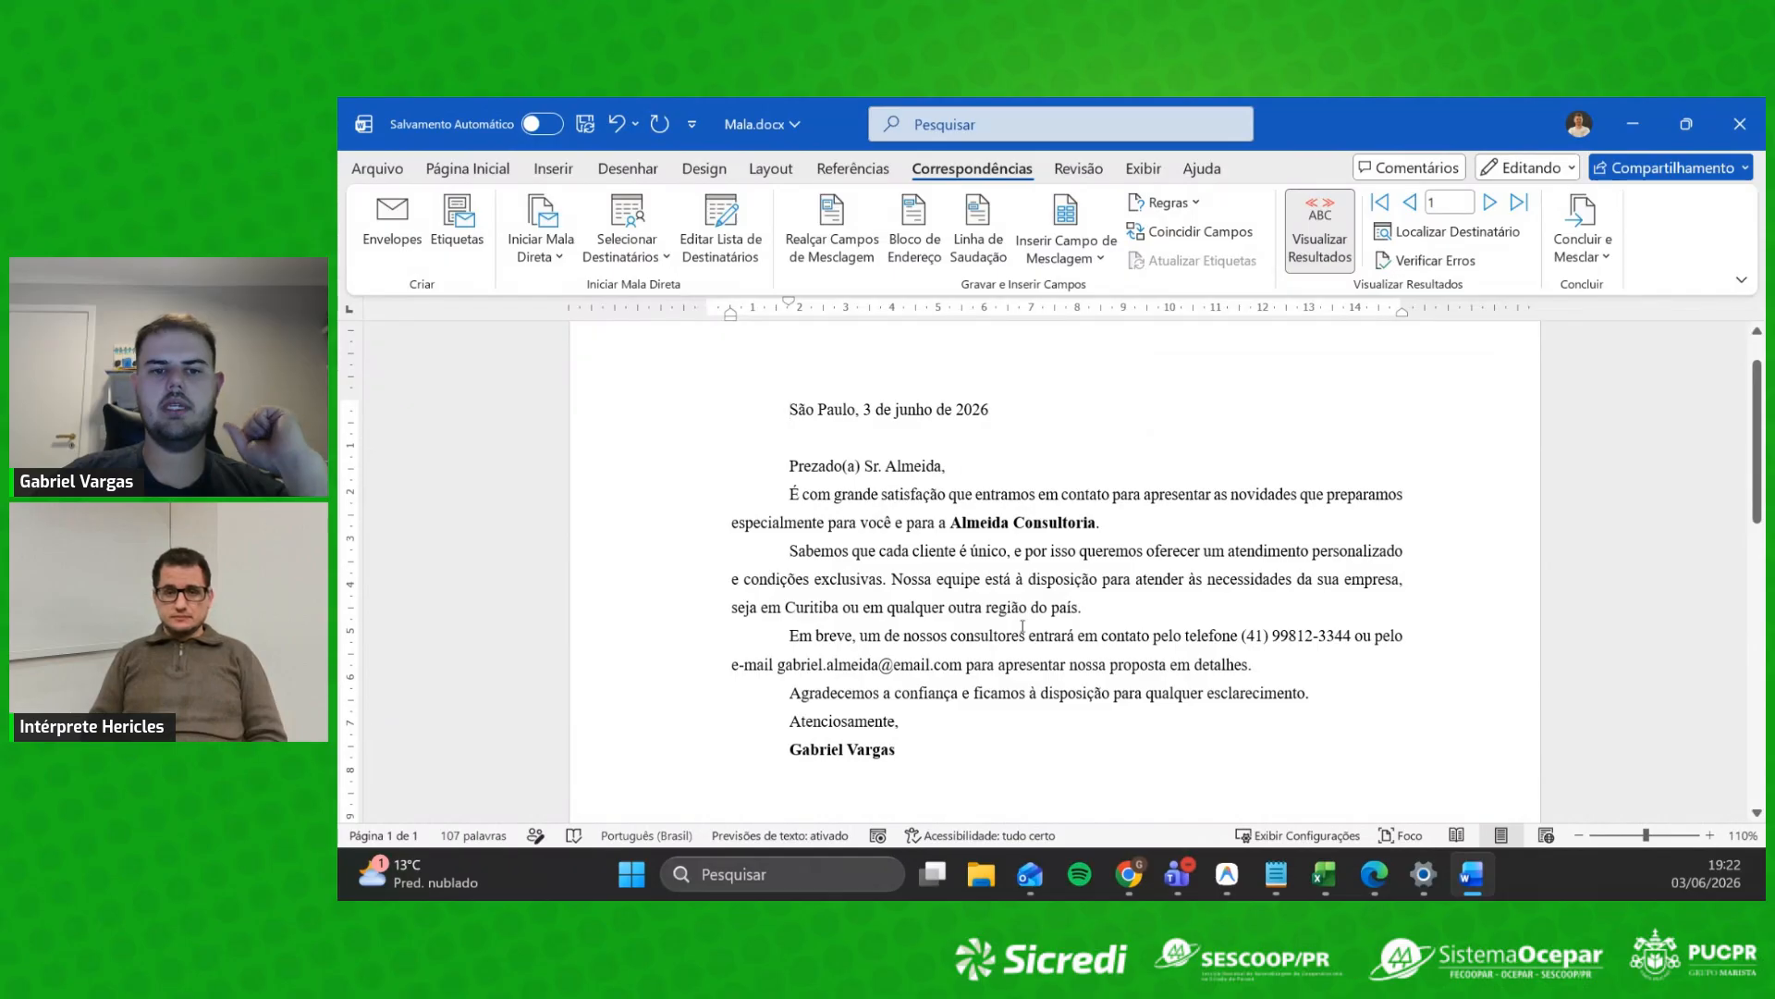
Step: Toggle Visualizar Resultados to switch between merge field codes and previewed data
drag(822, 438, 989, 780)
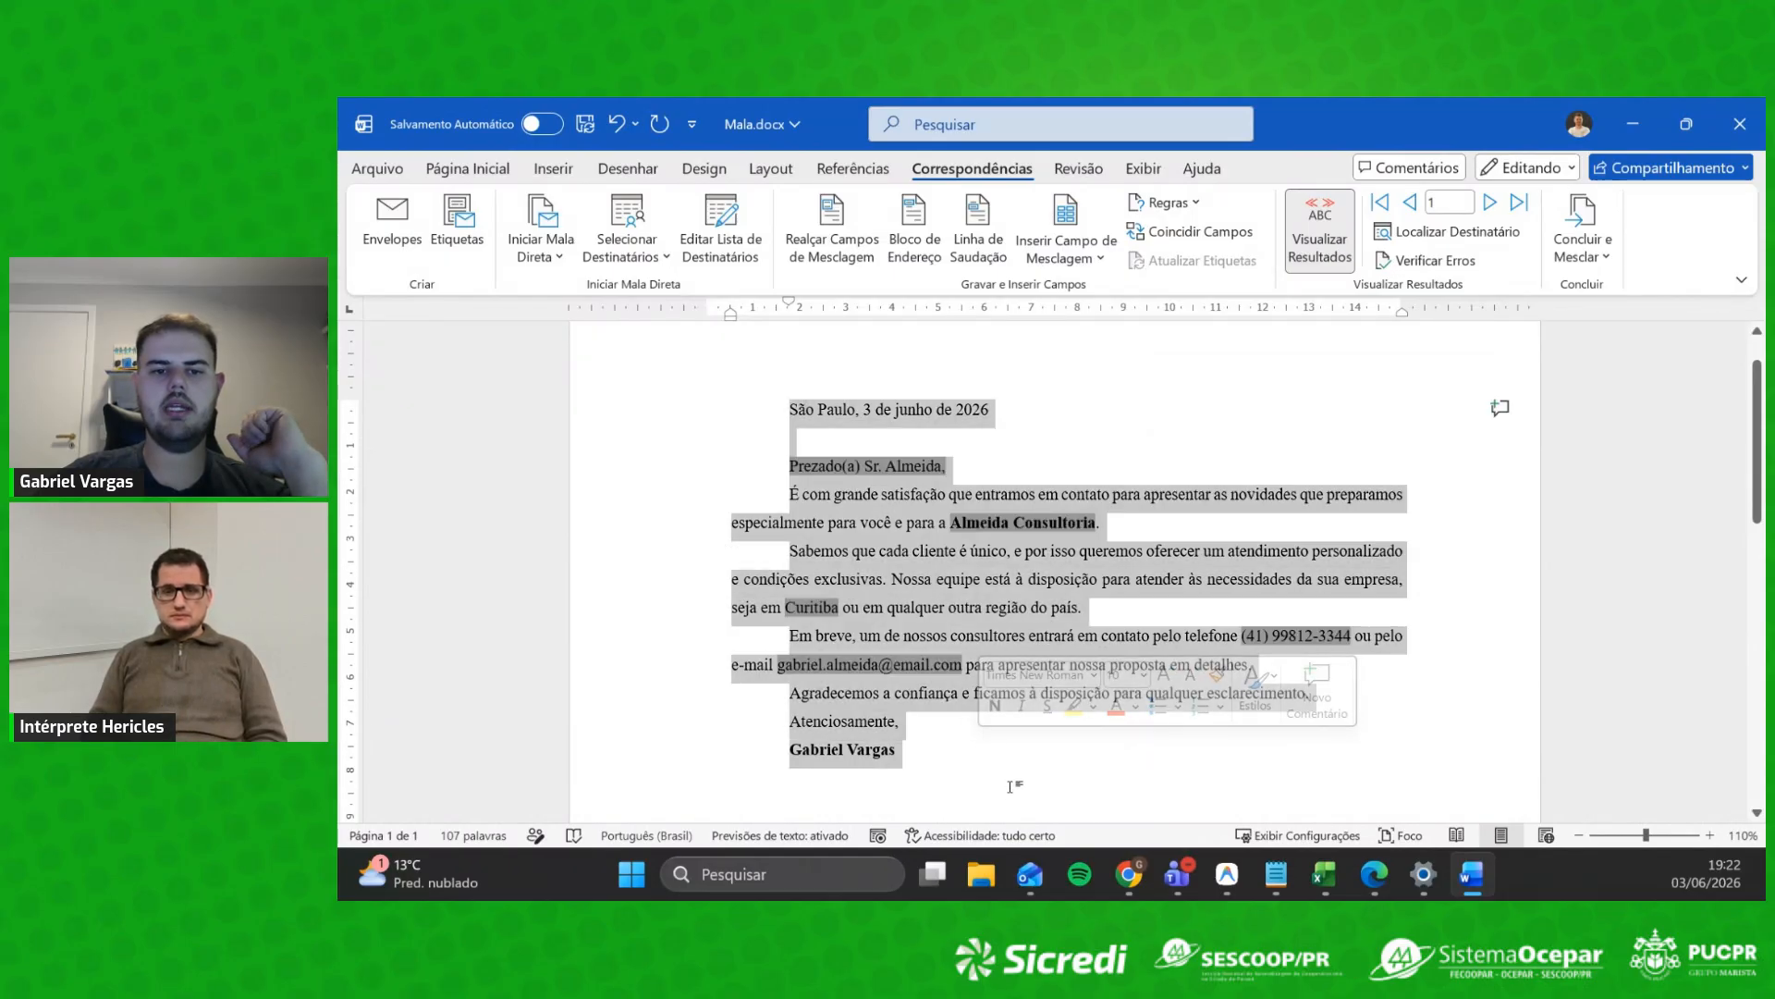
click(1019, 791)
click(1327, 227)
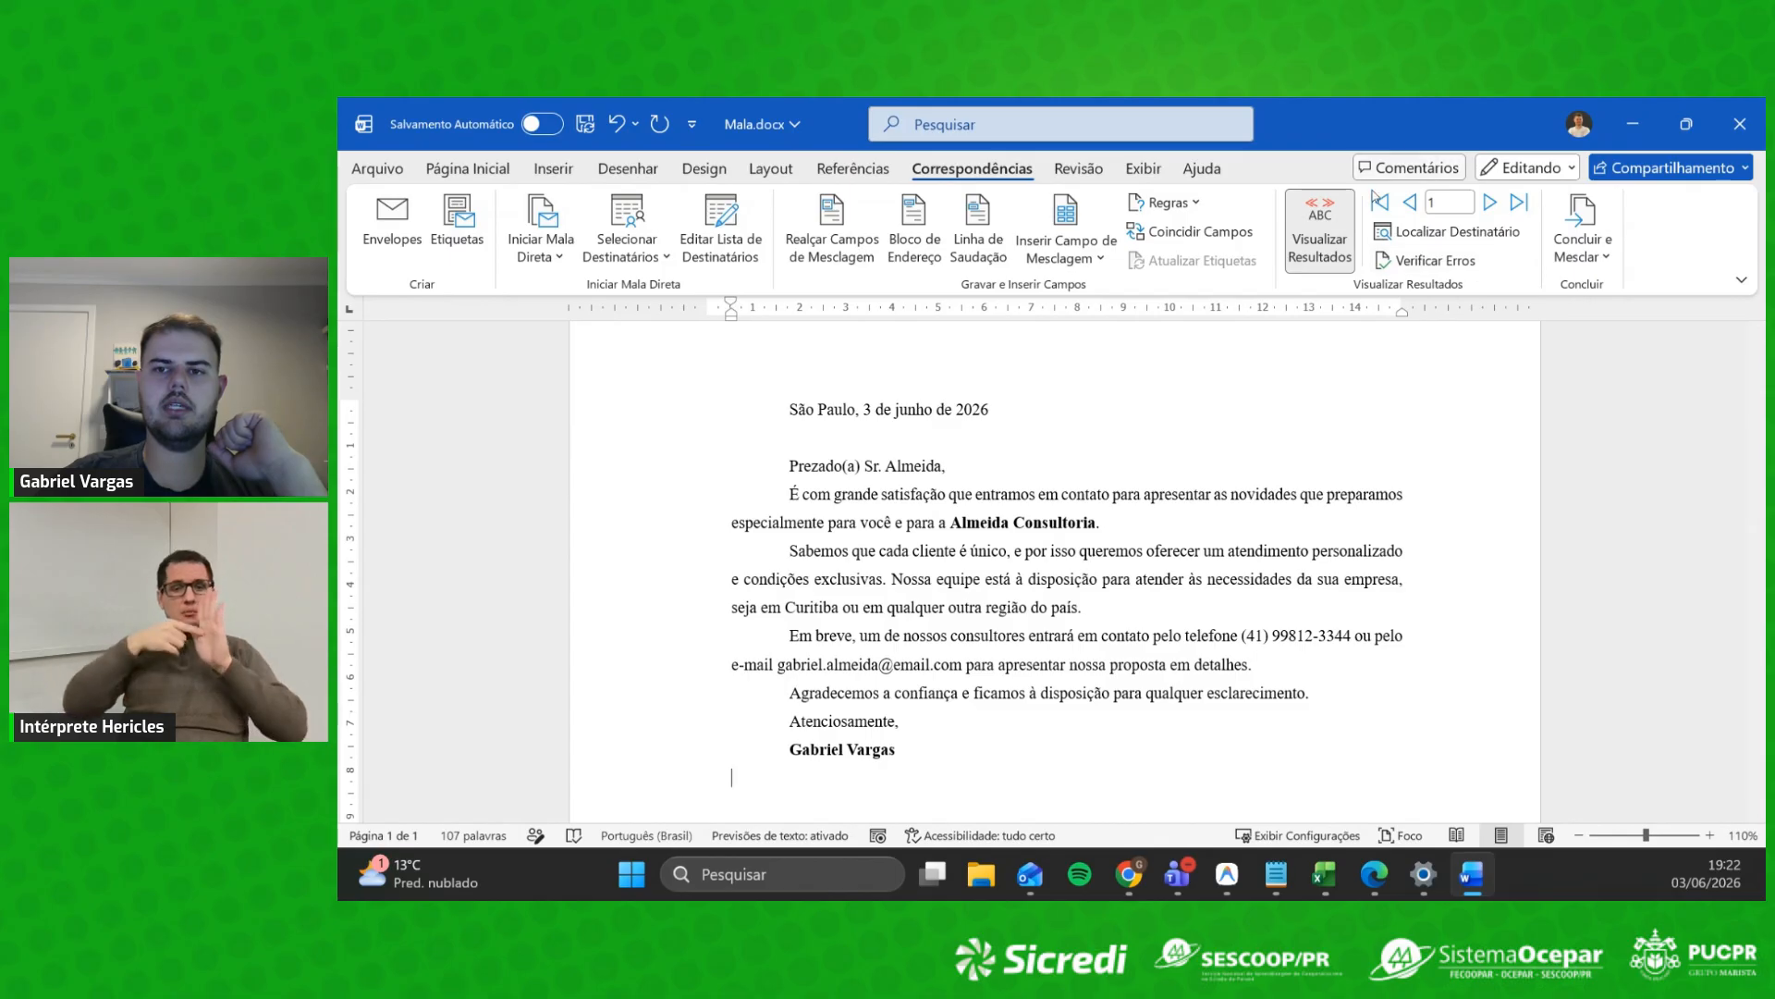
Step: Page forward through the recipients' letters, past Ribeiro Serviços and Barbosa Contábil, to the blank records
click(1490, 203)
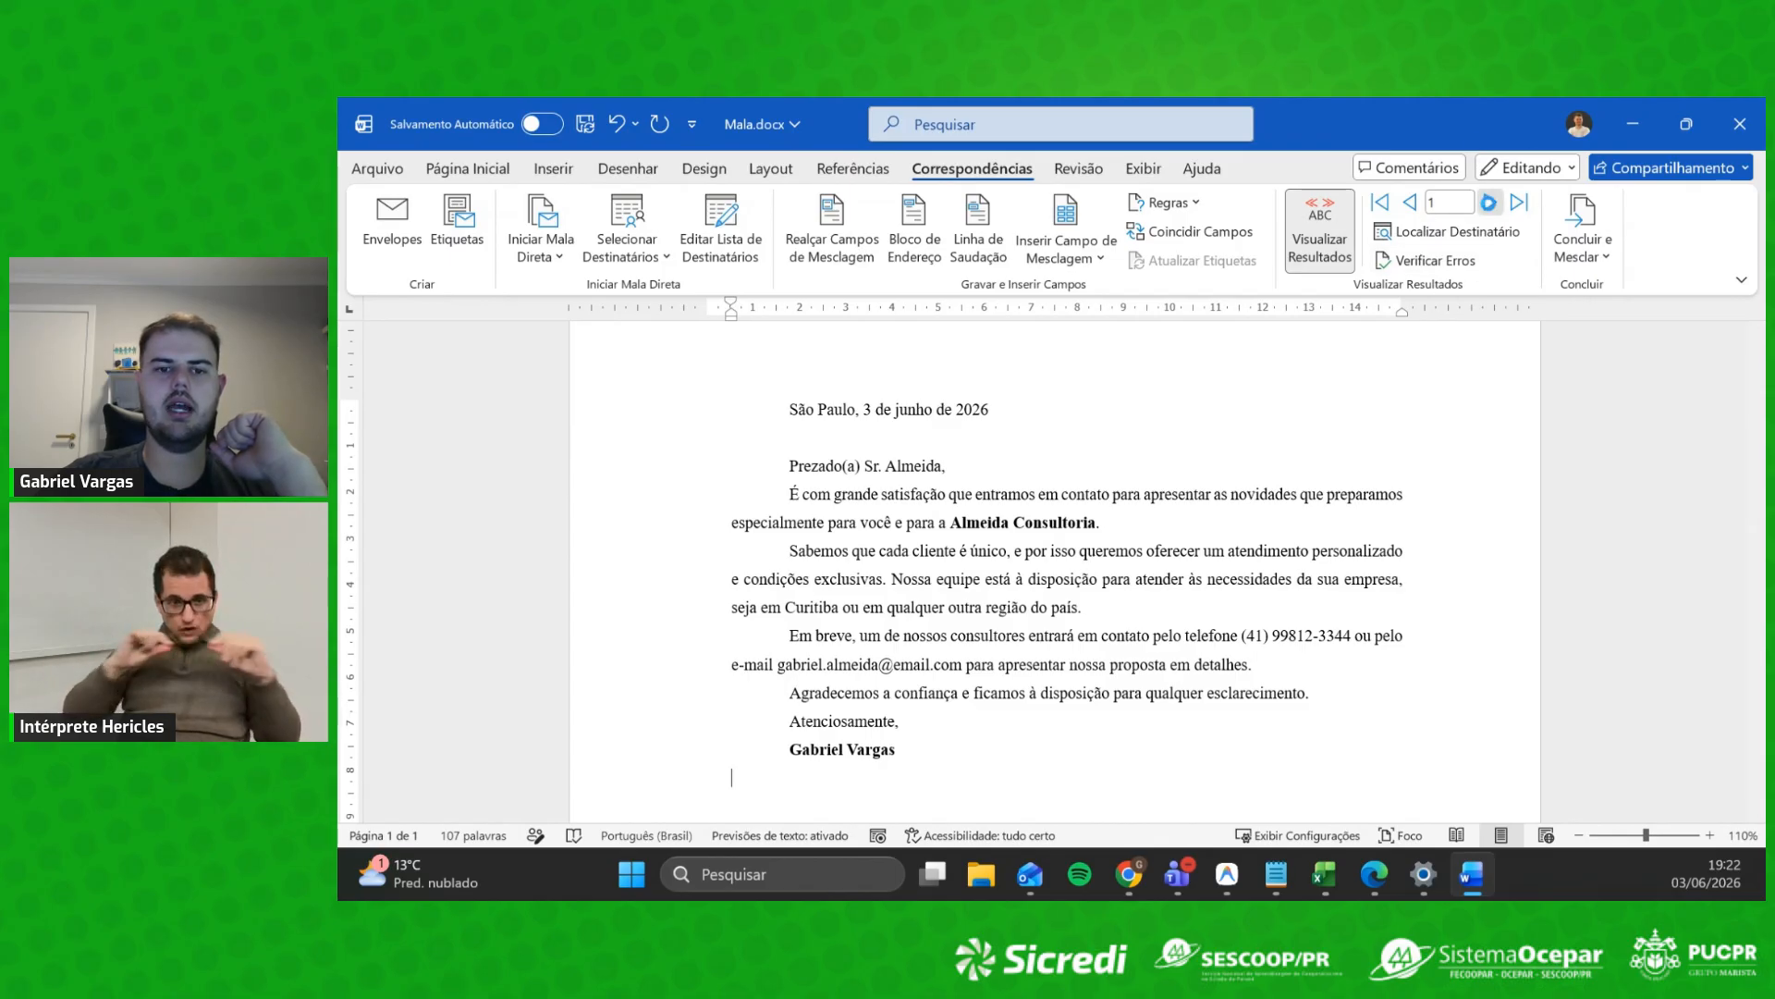
click(1490, 204)
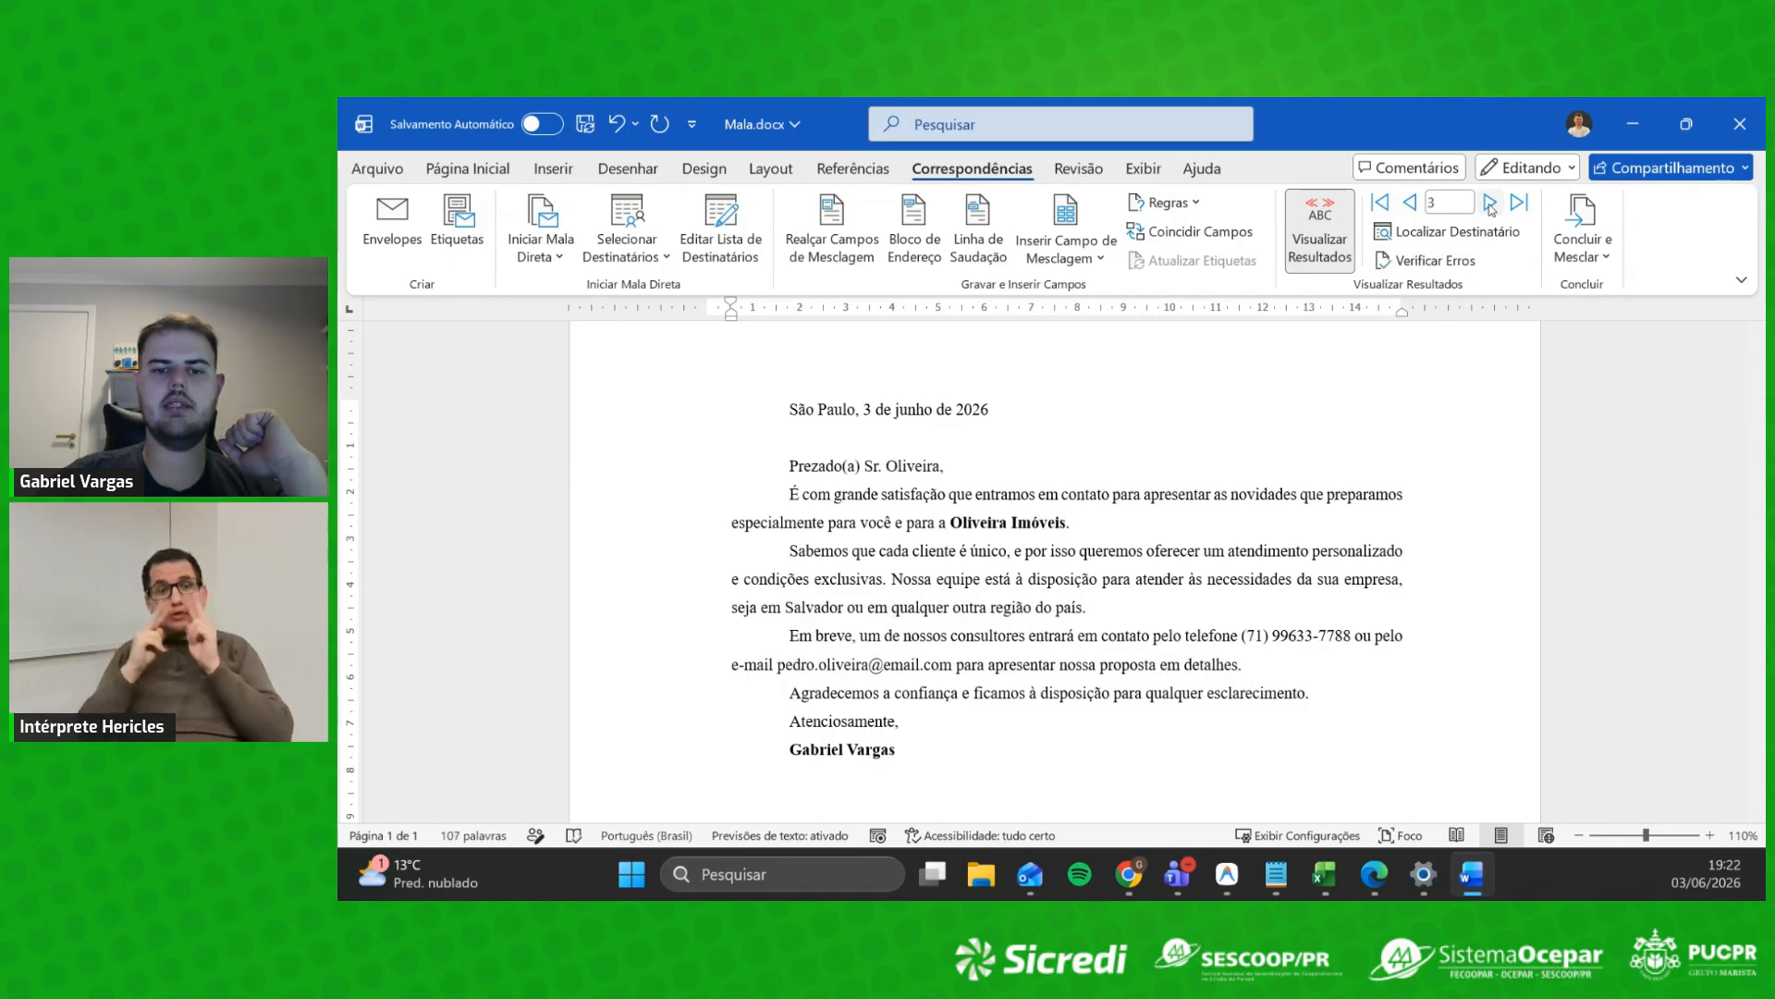
click(1490, 203)
click(1489, 203)
click(1490, 203)
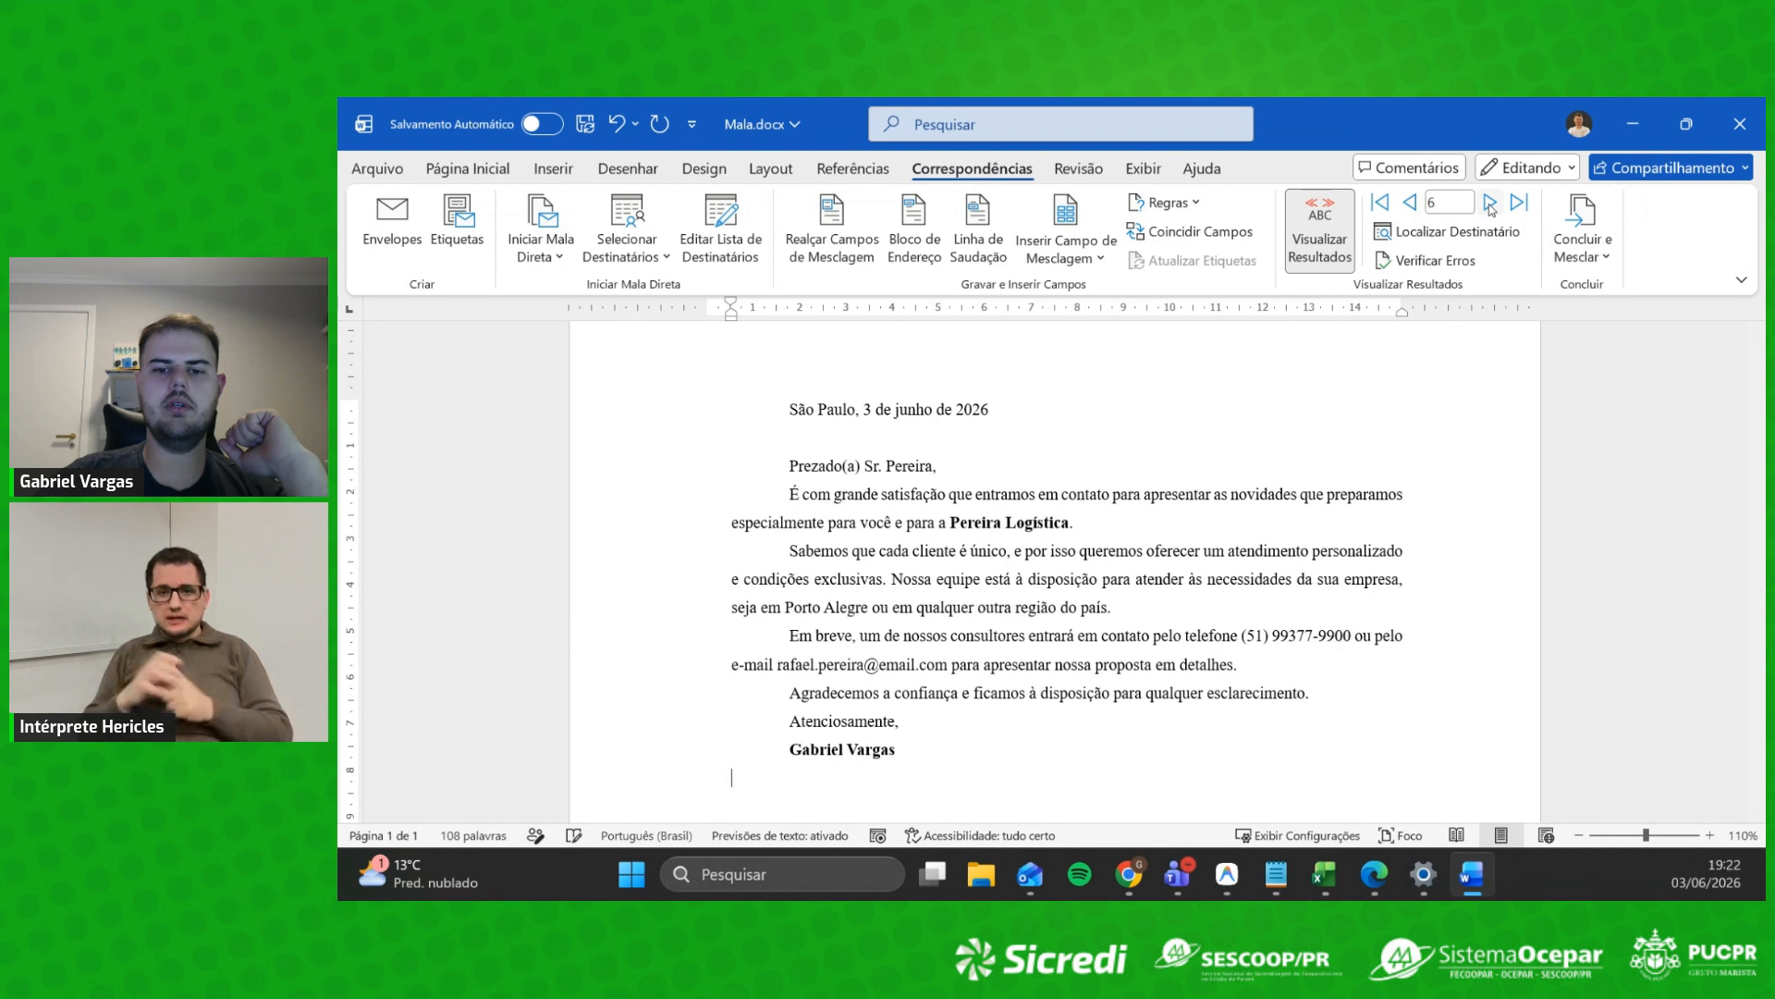
click(1489, 204)
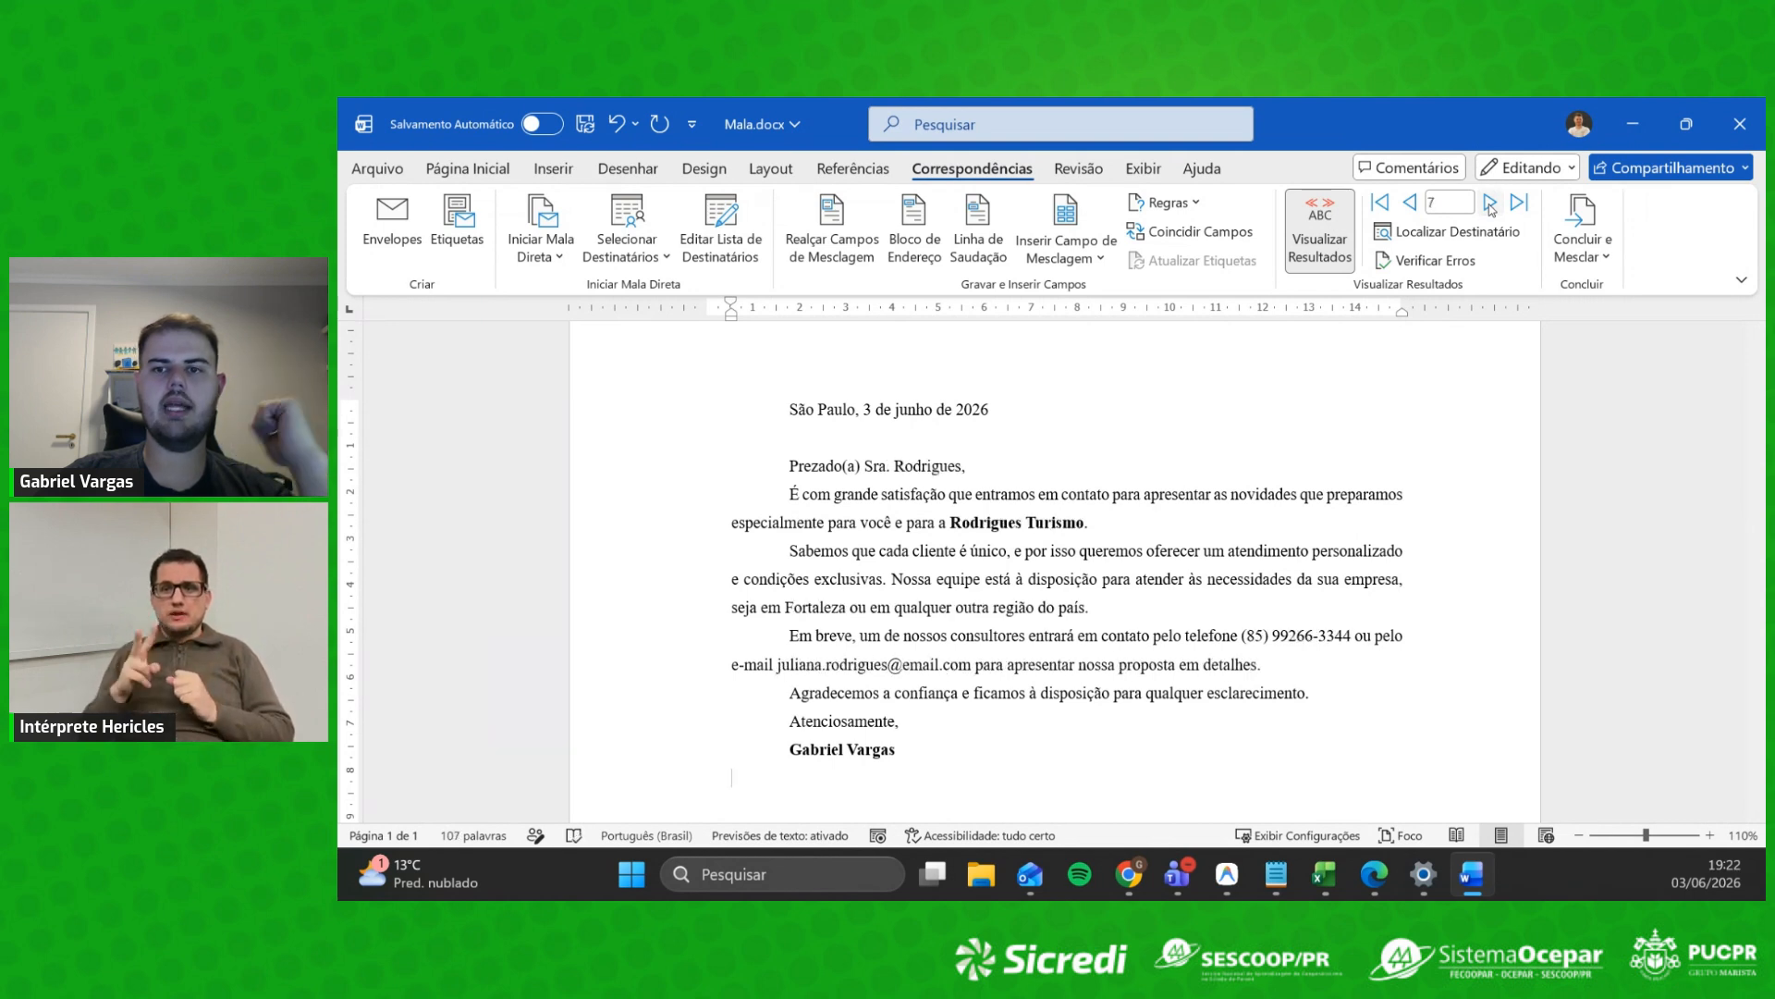
click(1490, 203)
click(1490, 203)
click(1490, 203)
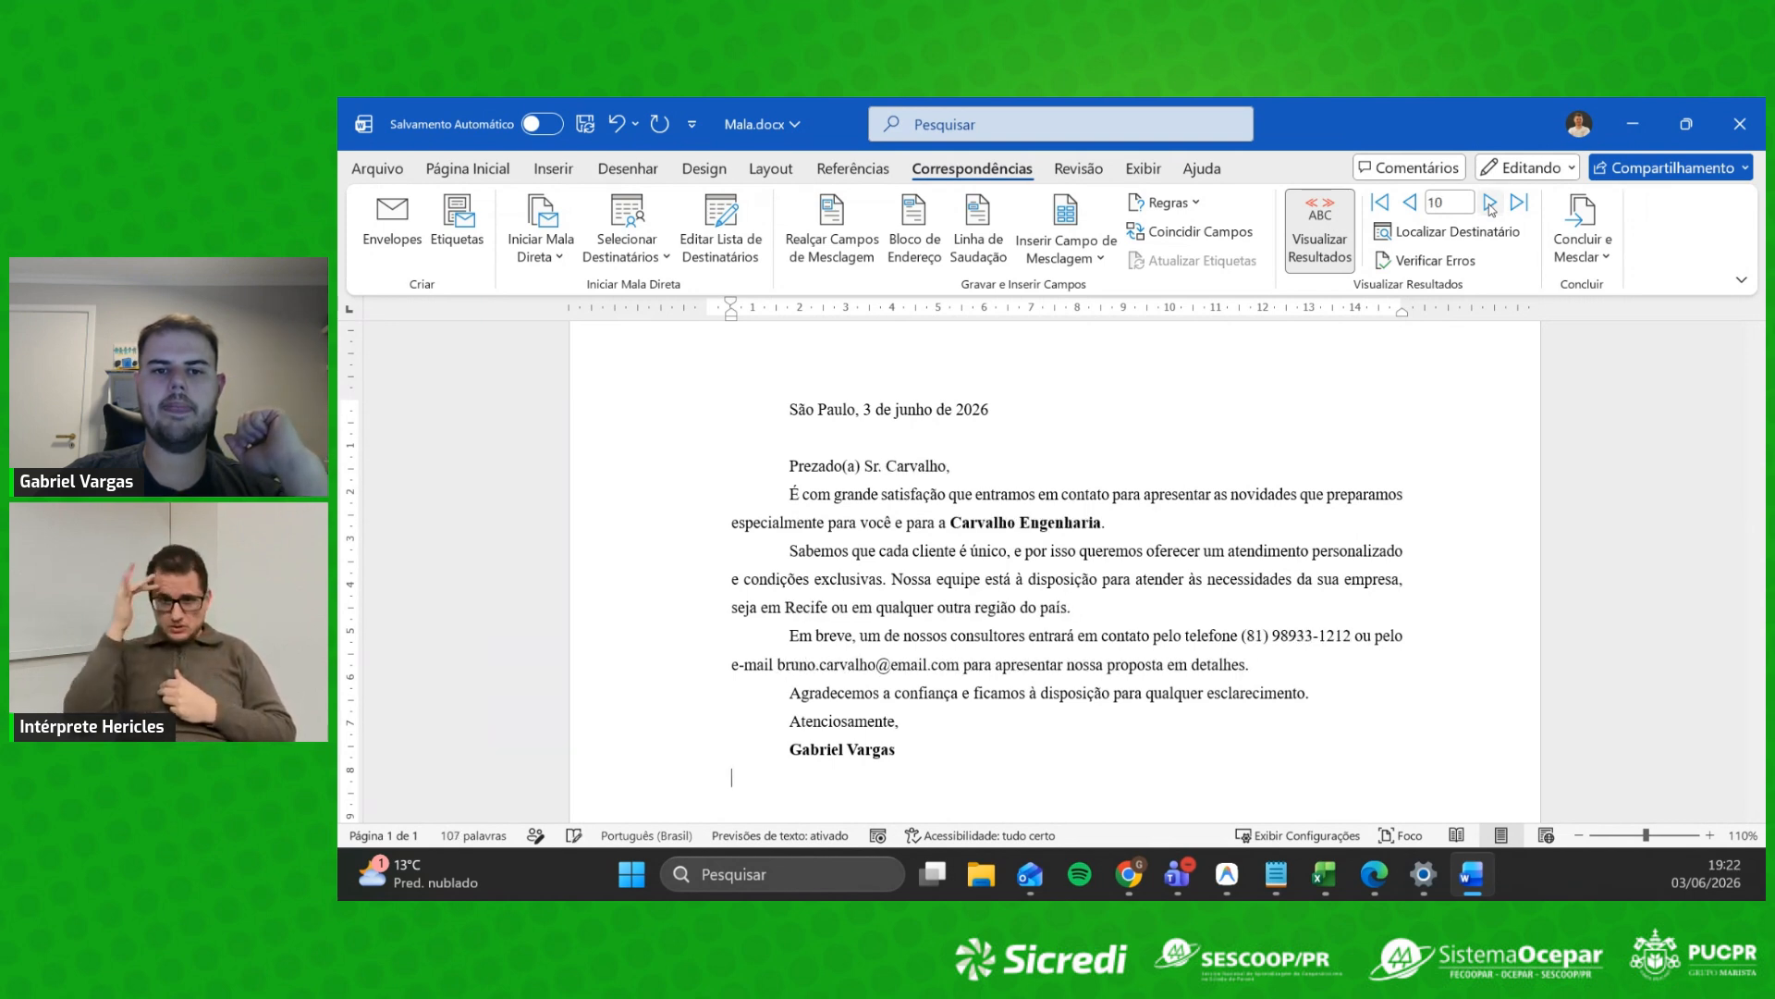
click(1489, 203)
click(1490, 204)
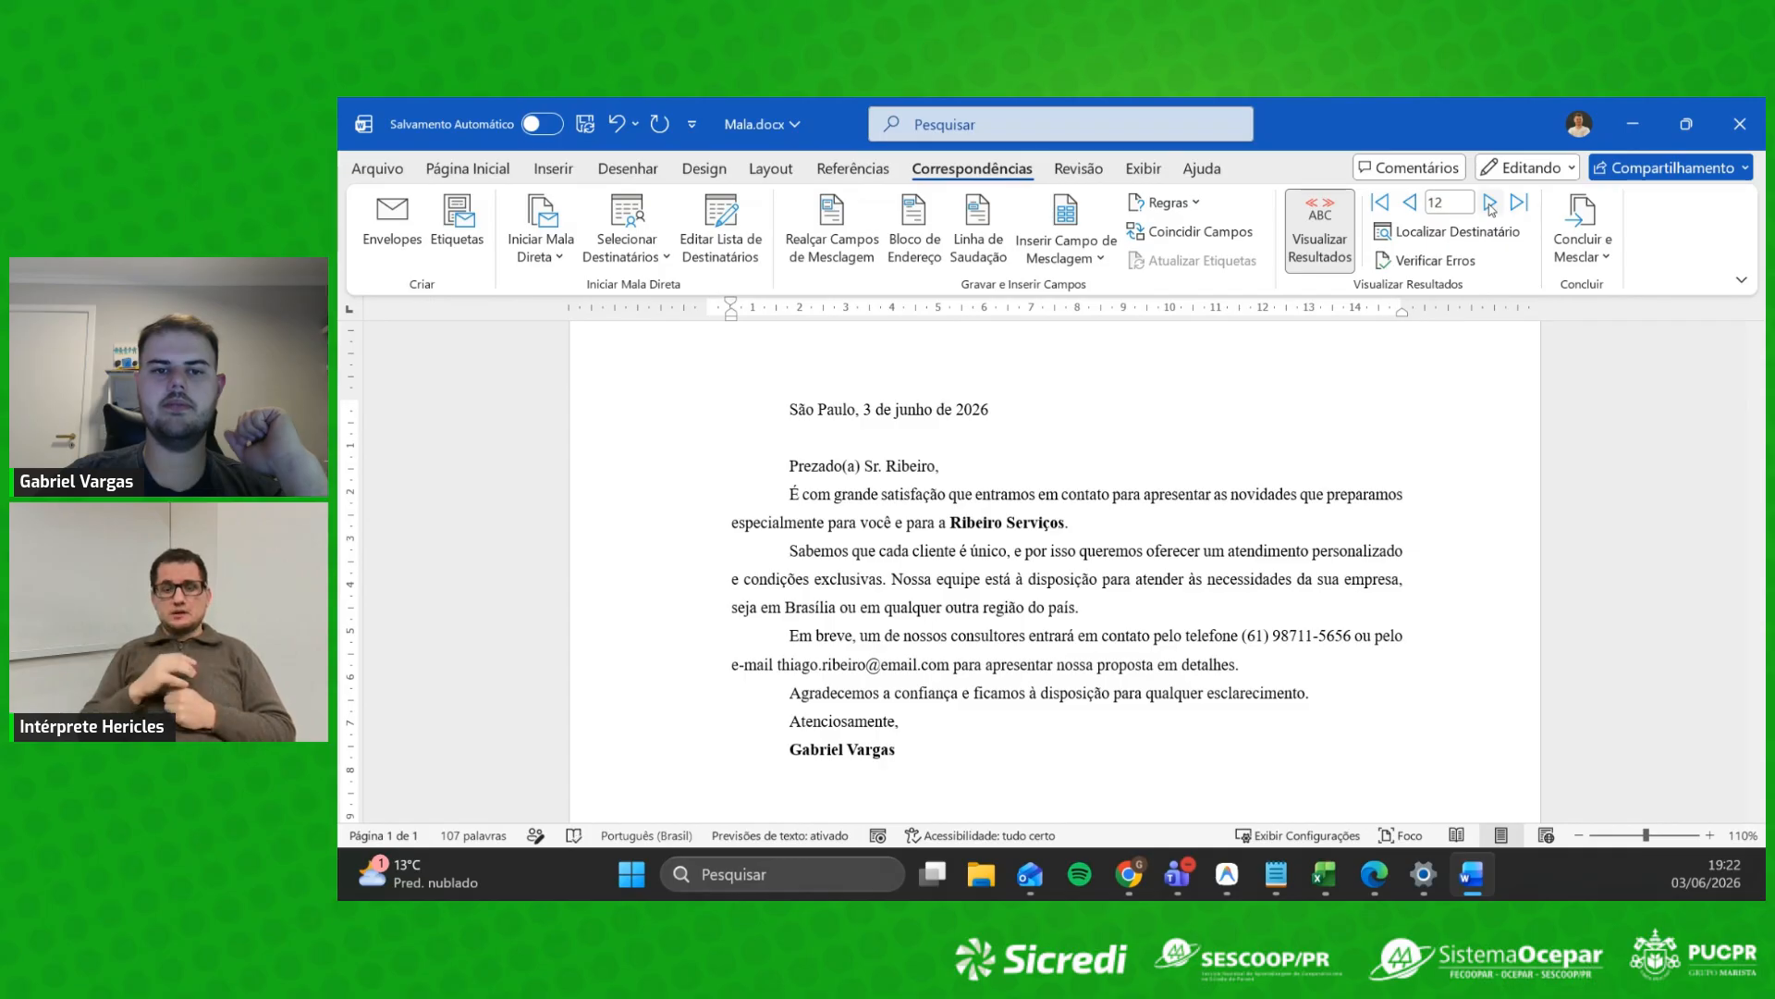
click(1490, 204)
click(1490, 204)
click(1490, 203)
click(1490, 203)
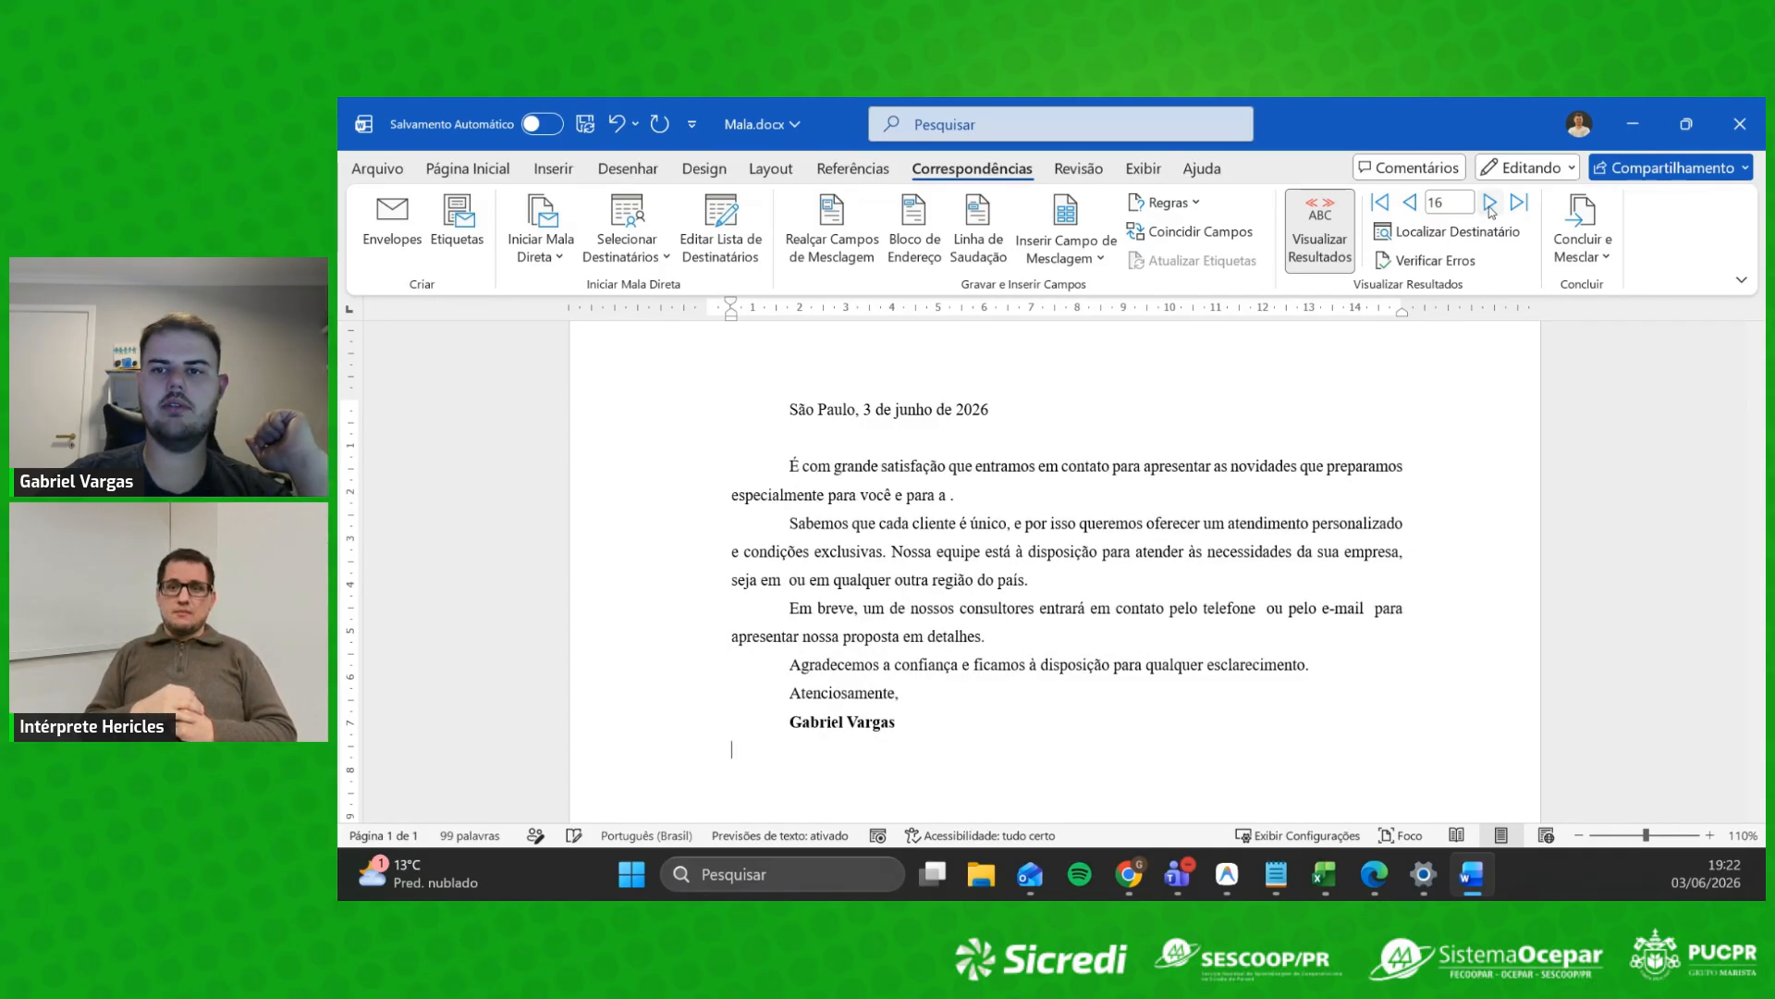
click(1490, 206)
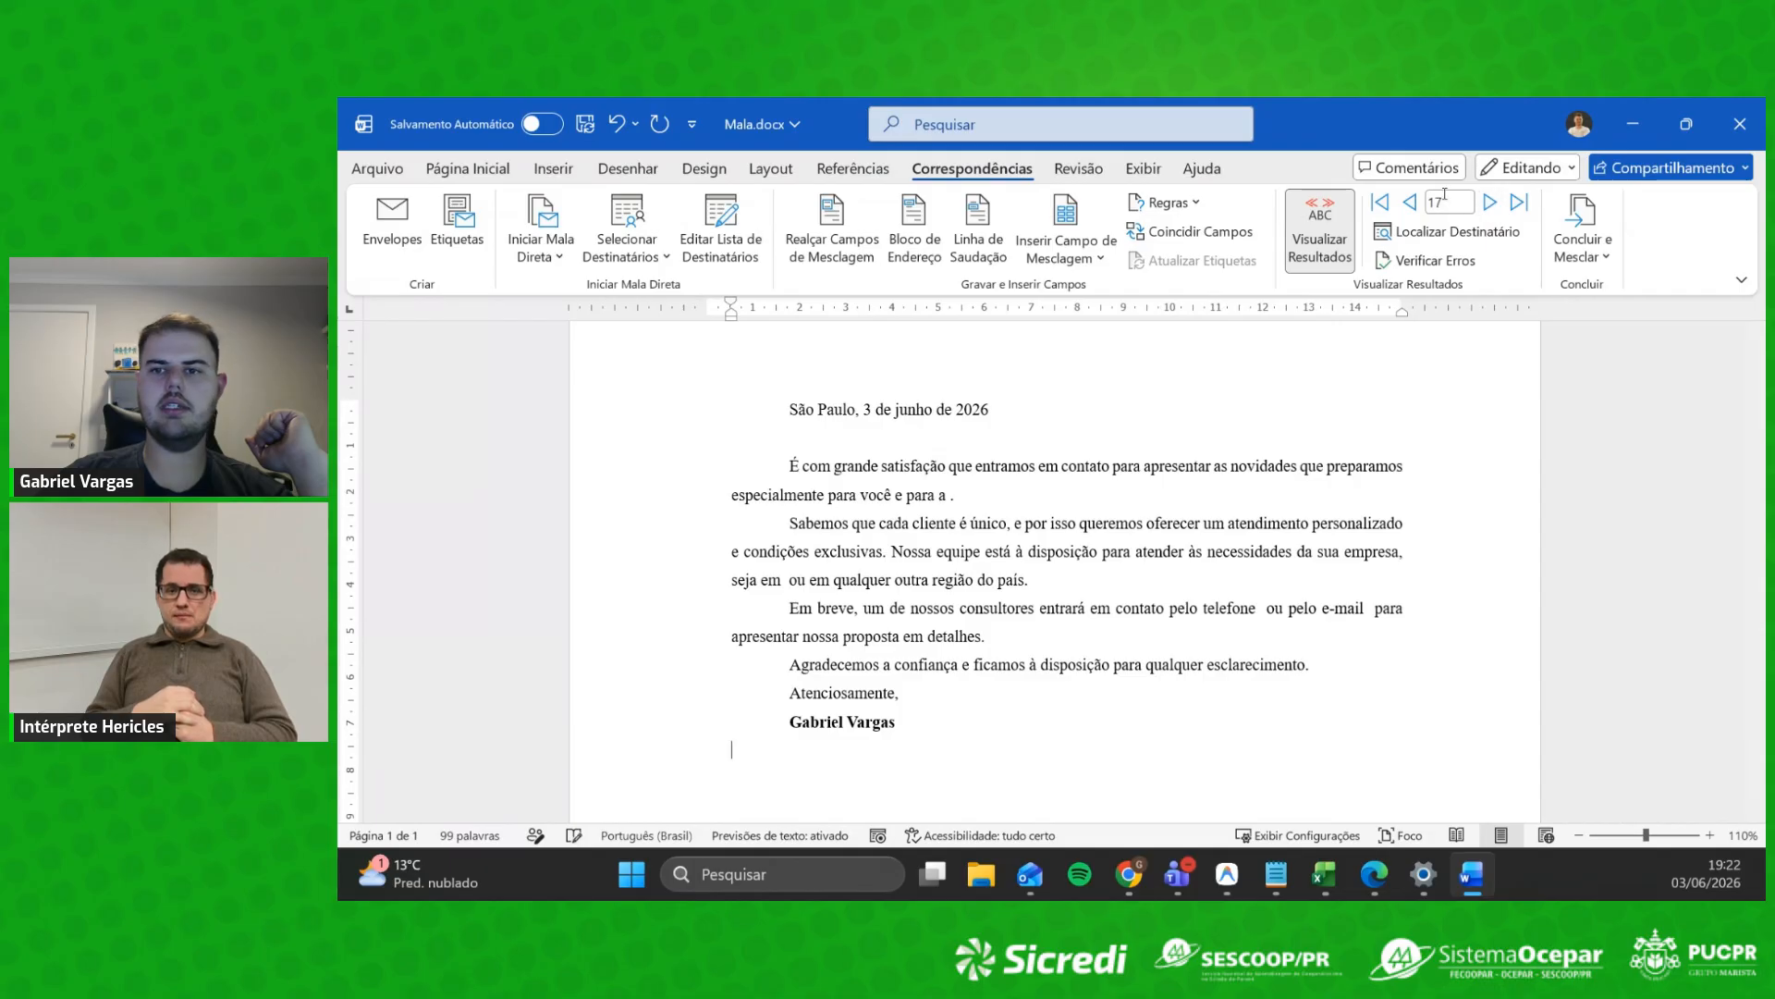
Step: Step back to Cardoso Moda, skip through the trailing blank records, then return to Araujo Pescados' letter (record 14)
click(1409, 203)
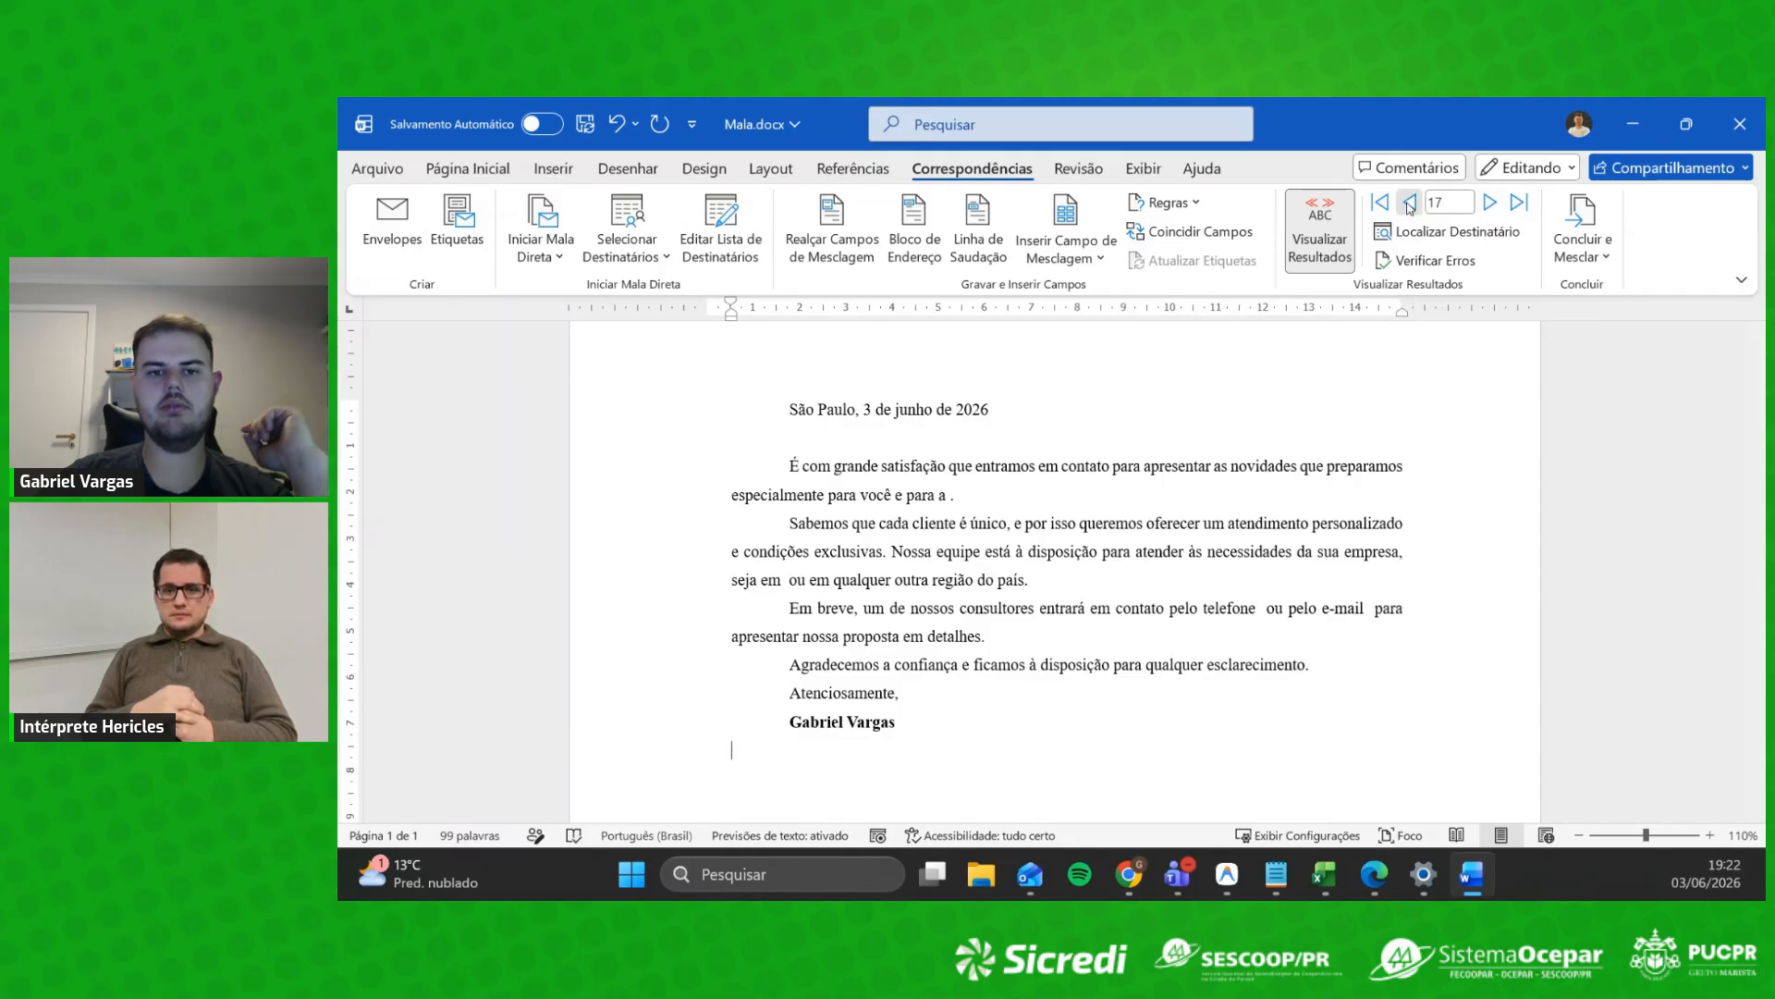
click(1409, 203)
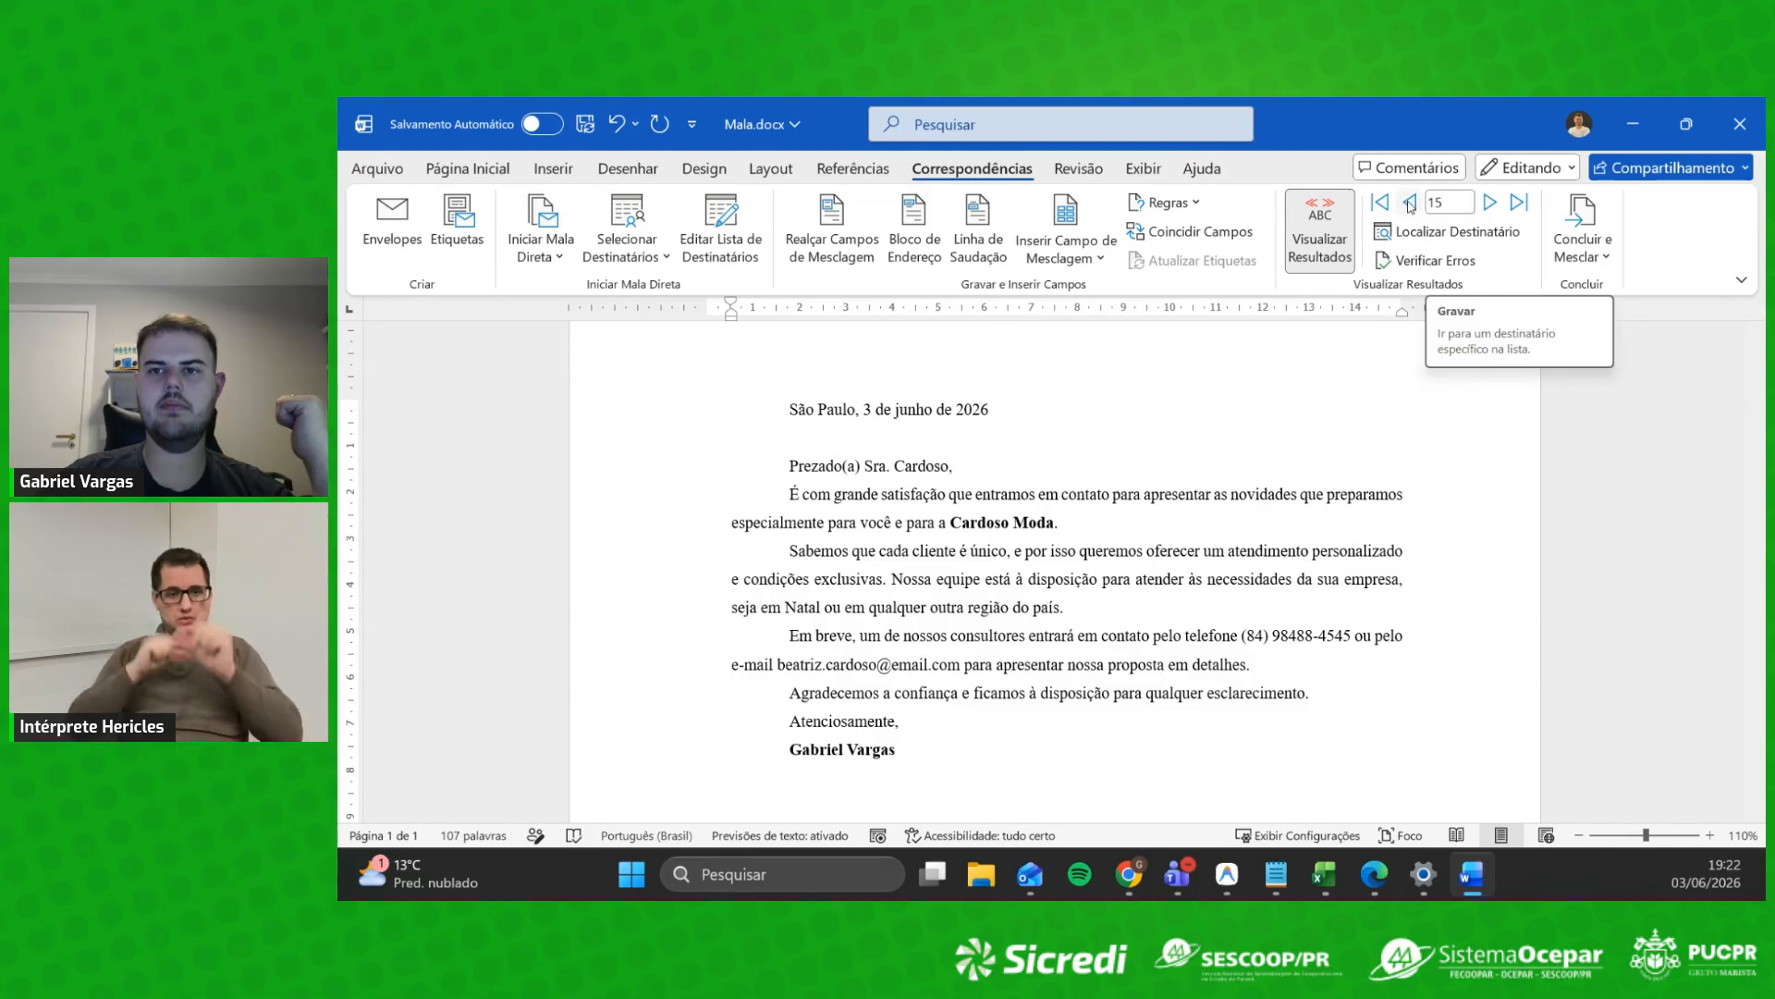
click(1490, 208)
click(1490, 208)
click(1489, 207)
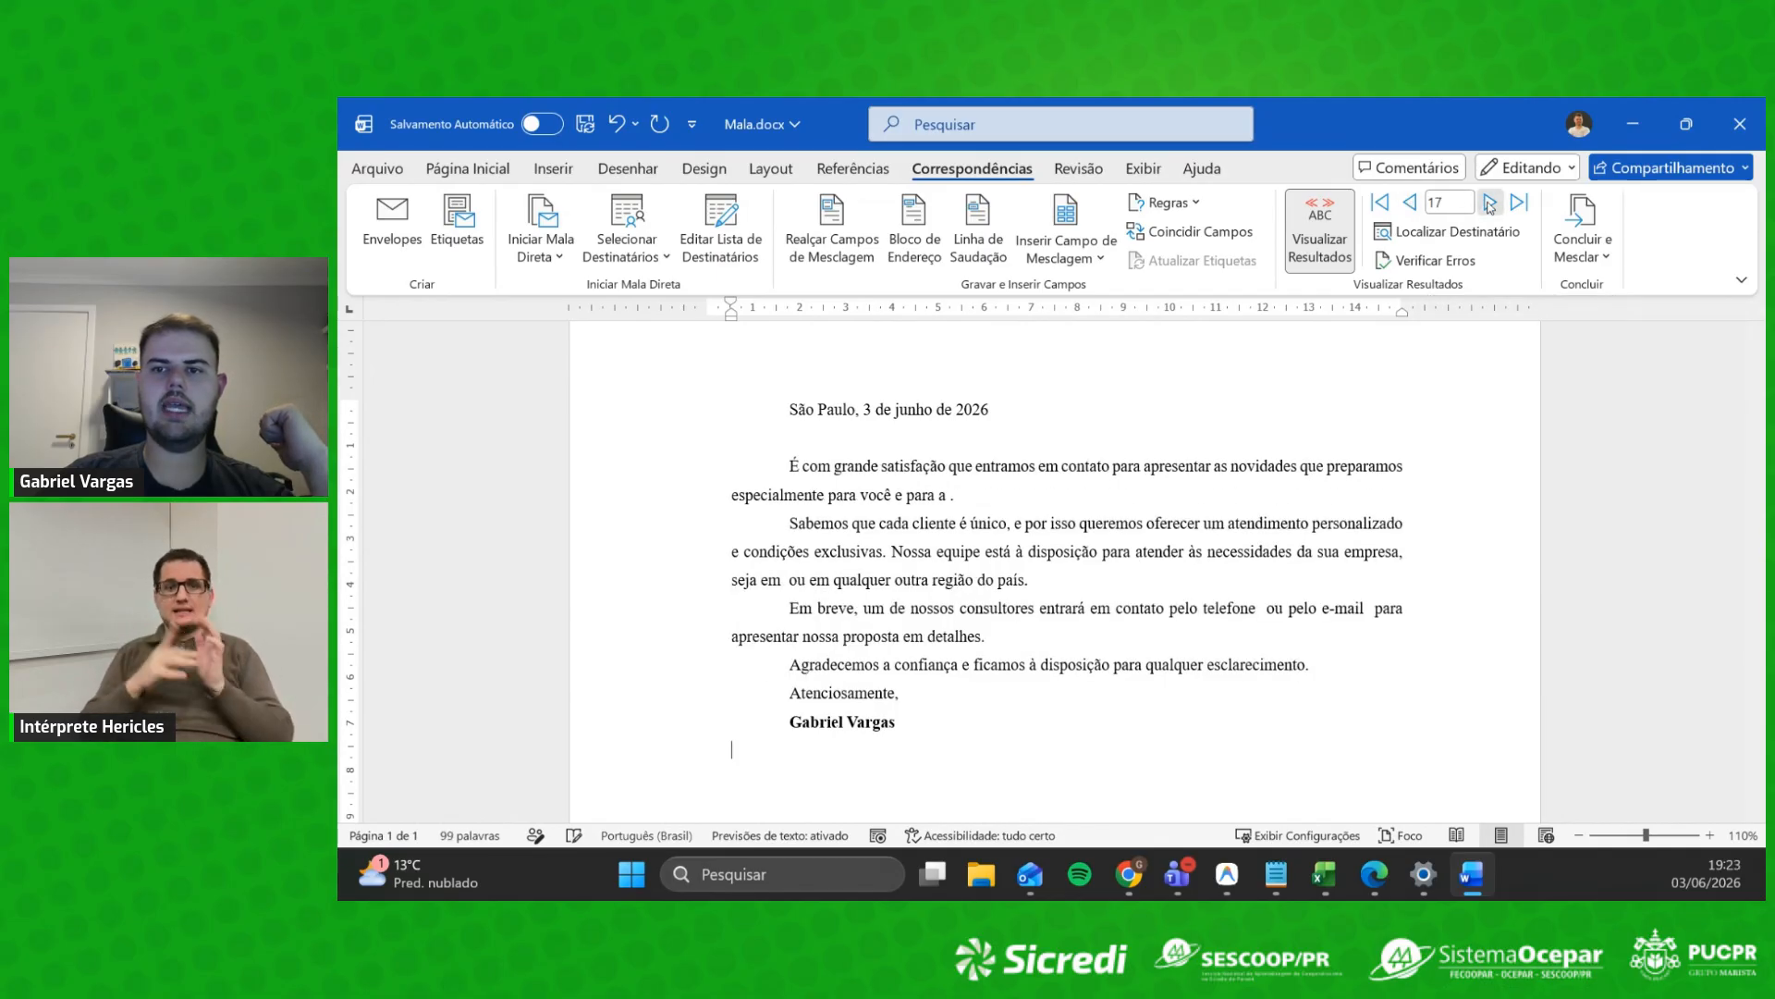
click(1490, 208)
click(1490, 207)
click(1490, 207)
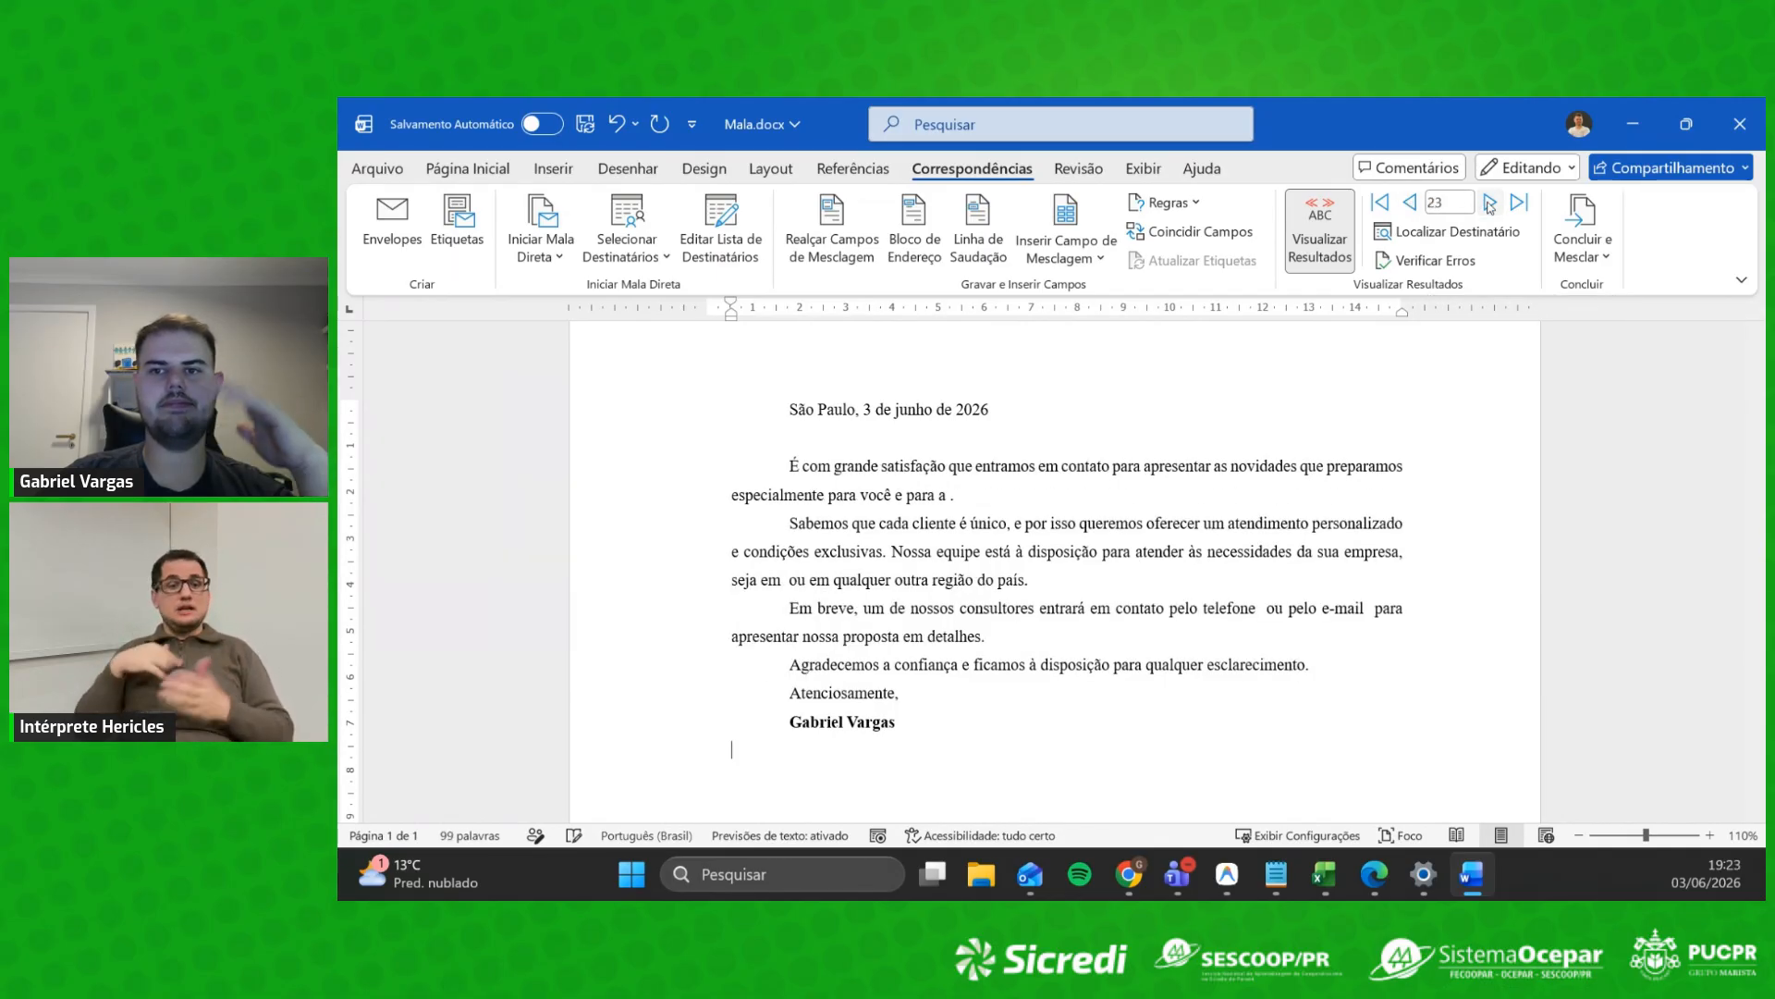
click(1410, 203)
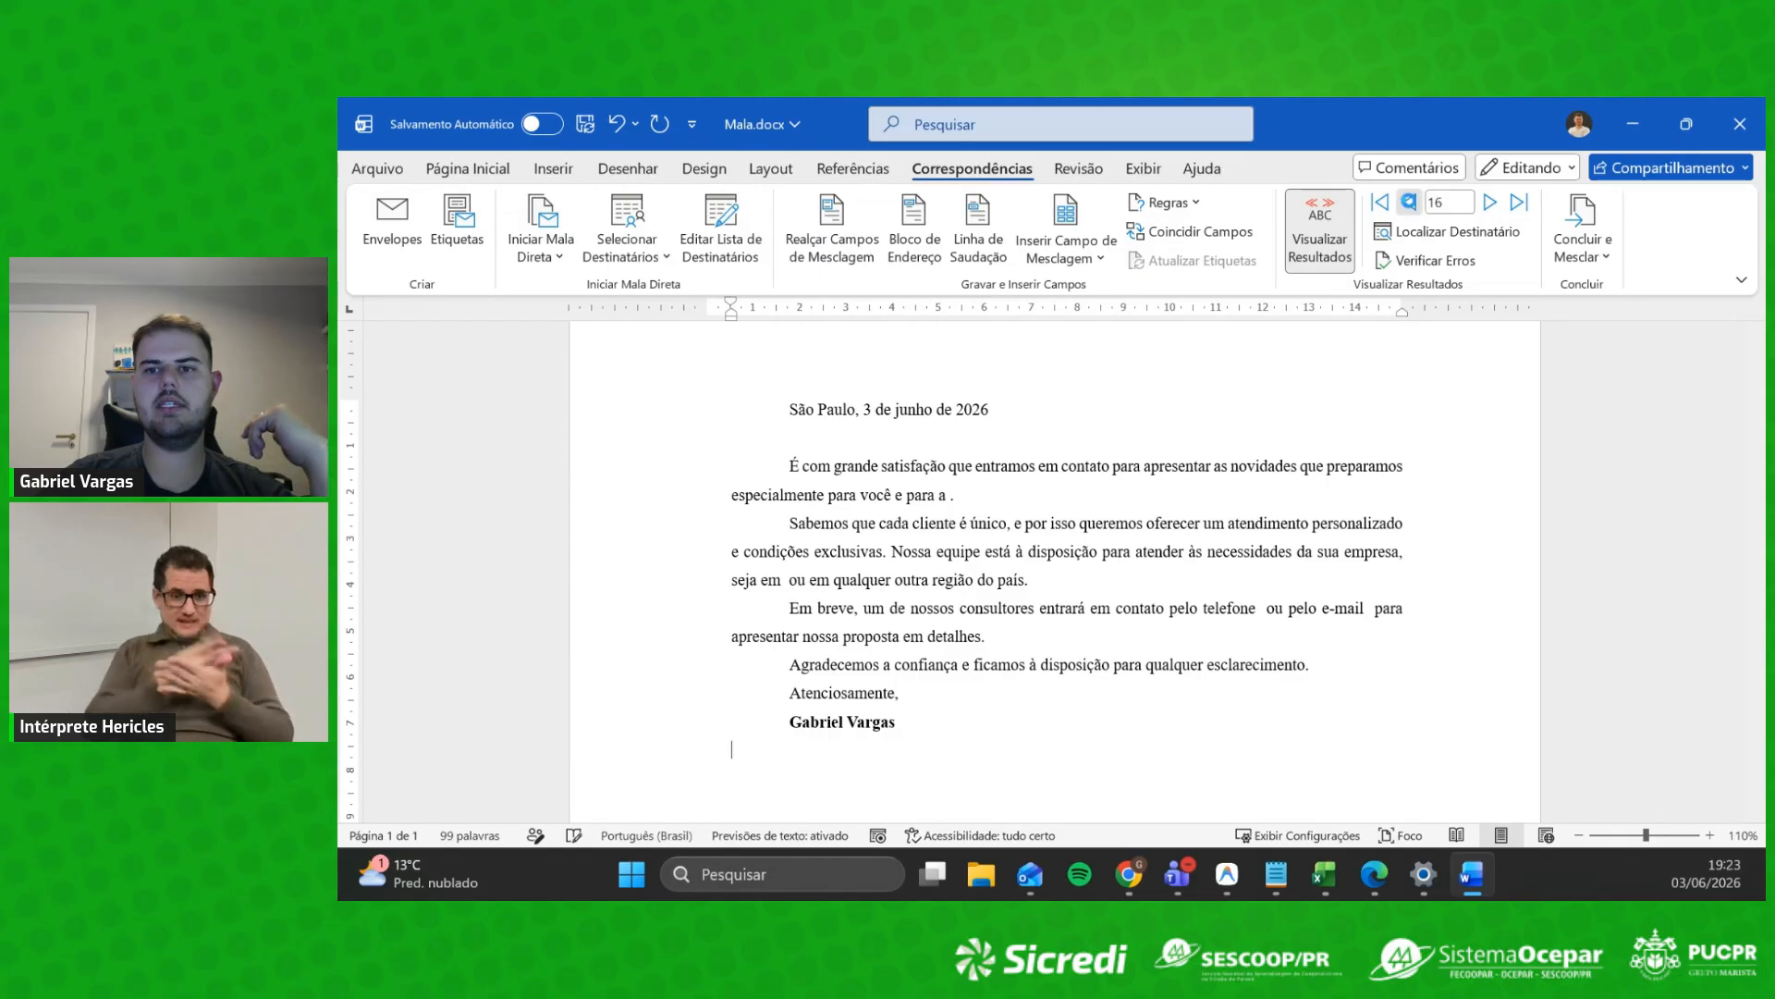
click(1410, 204)
click(1412, 205)
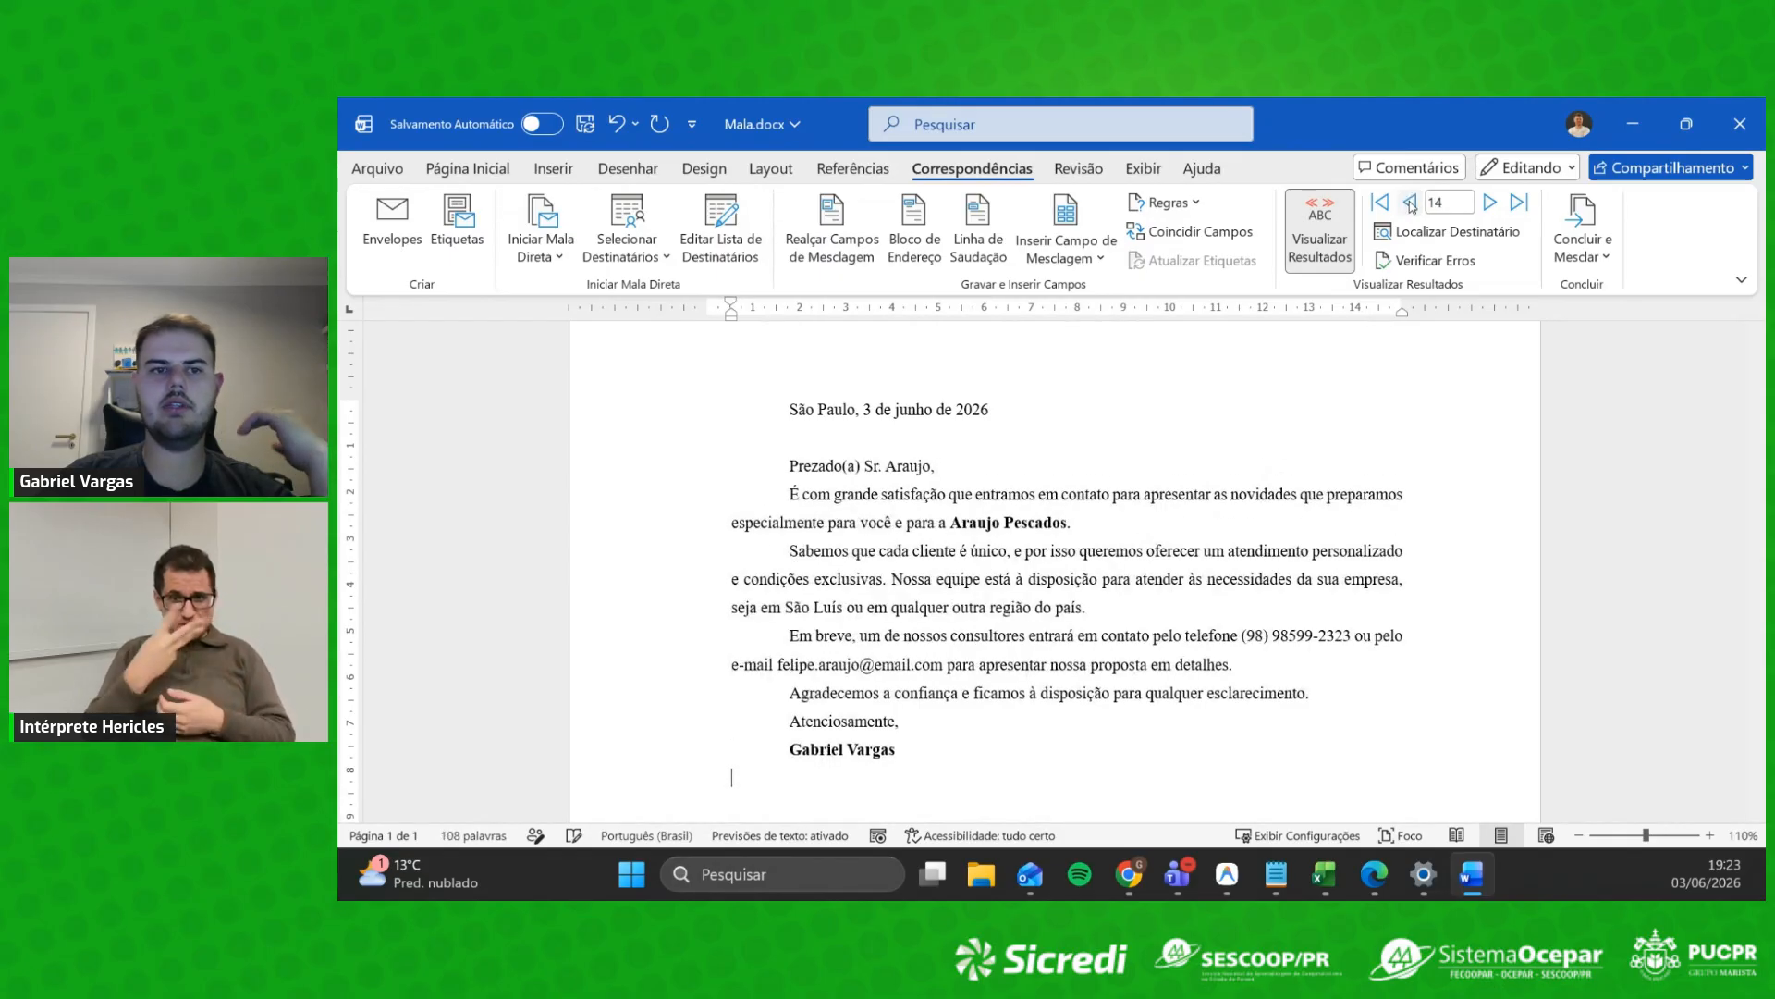
click(722, 222)
Step: Uncheck all the blank recipient rows and the Carvalho contact, then confirm the list
scroll(998, 433, down, 2)
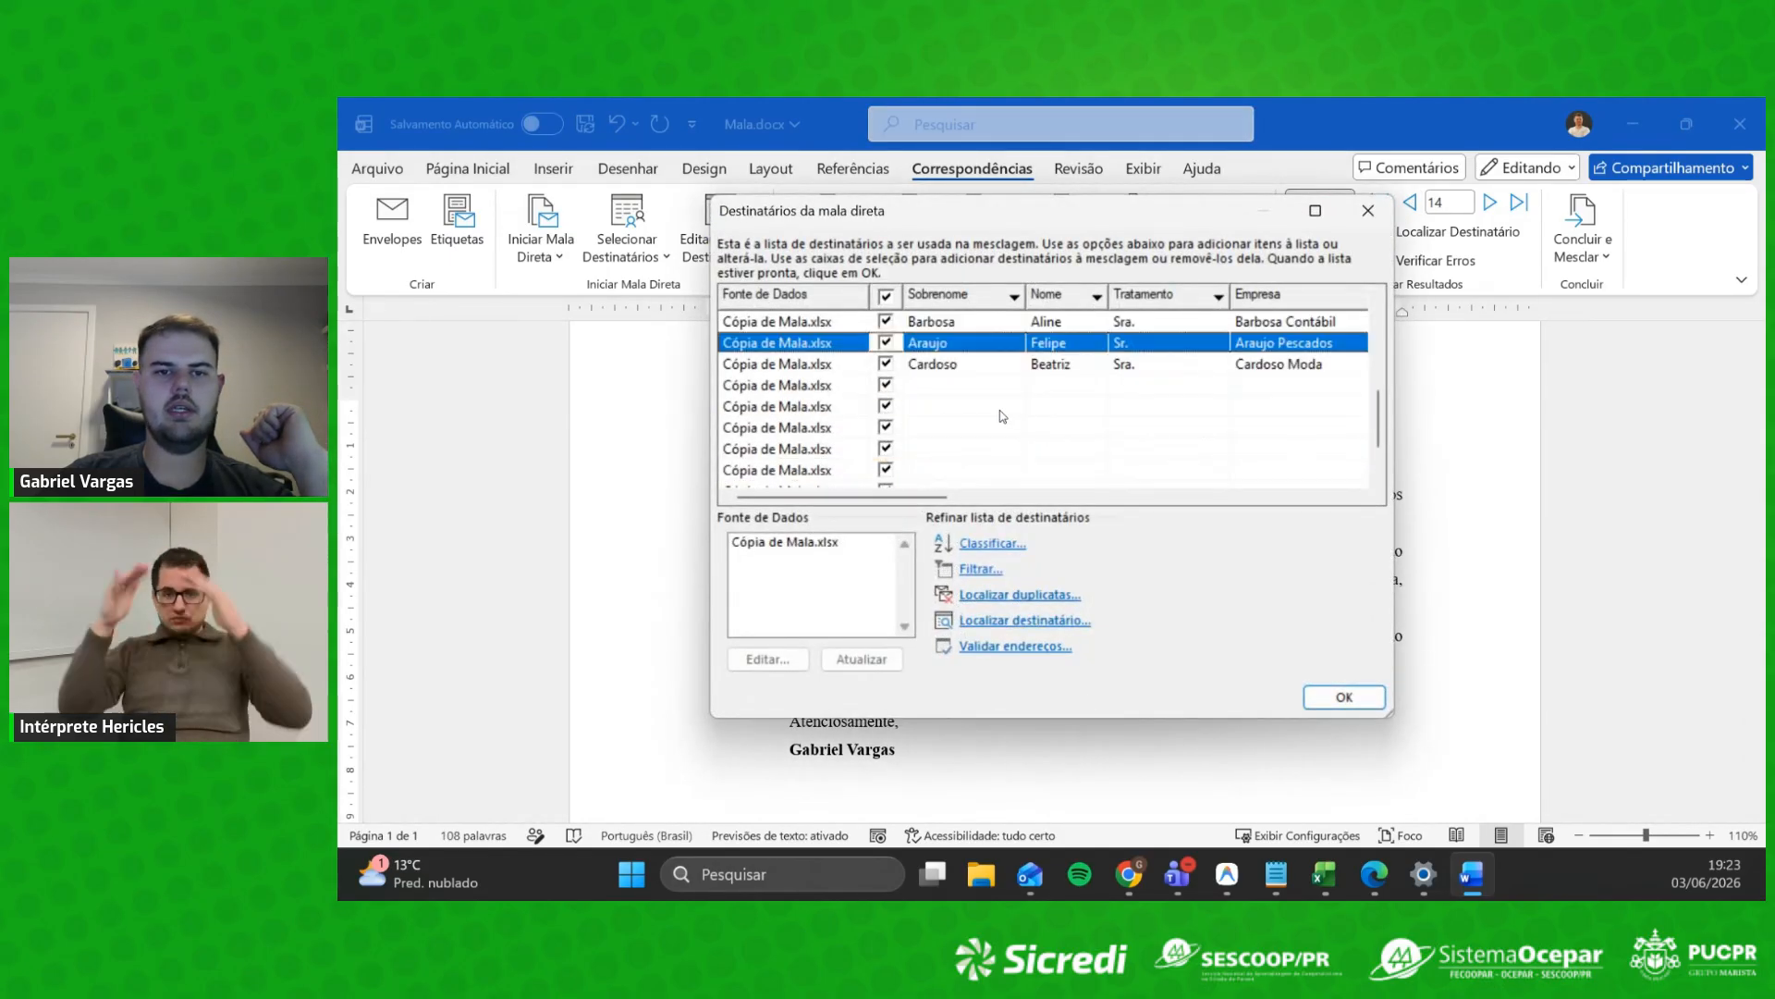
click(884, 385)
click(886, 407)
click(886, 427)
click(887, 448)
scroll(899, 467, down, 1)
click(886, 407)
click(887, 428)
click(887, 449)
click(887, 470)
scroll(922, 391, up, 1)
scroll(921, 379, up, 2)
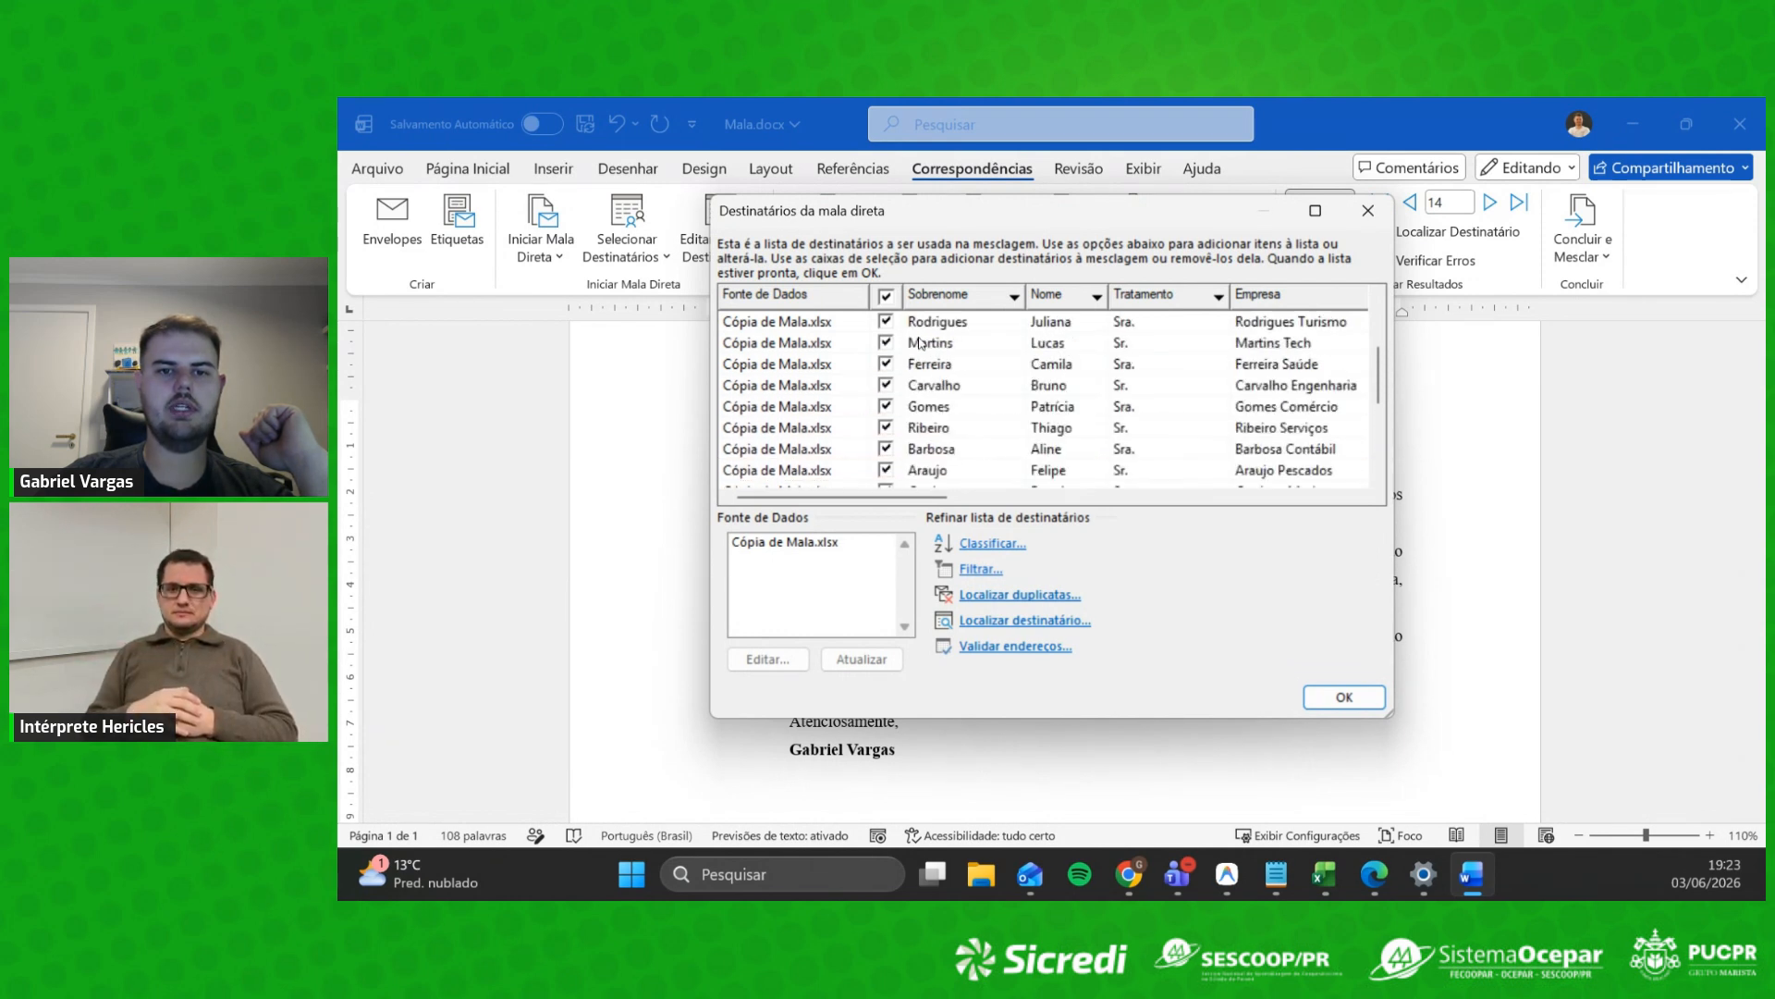
click(885, 387)
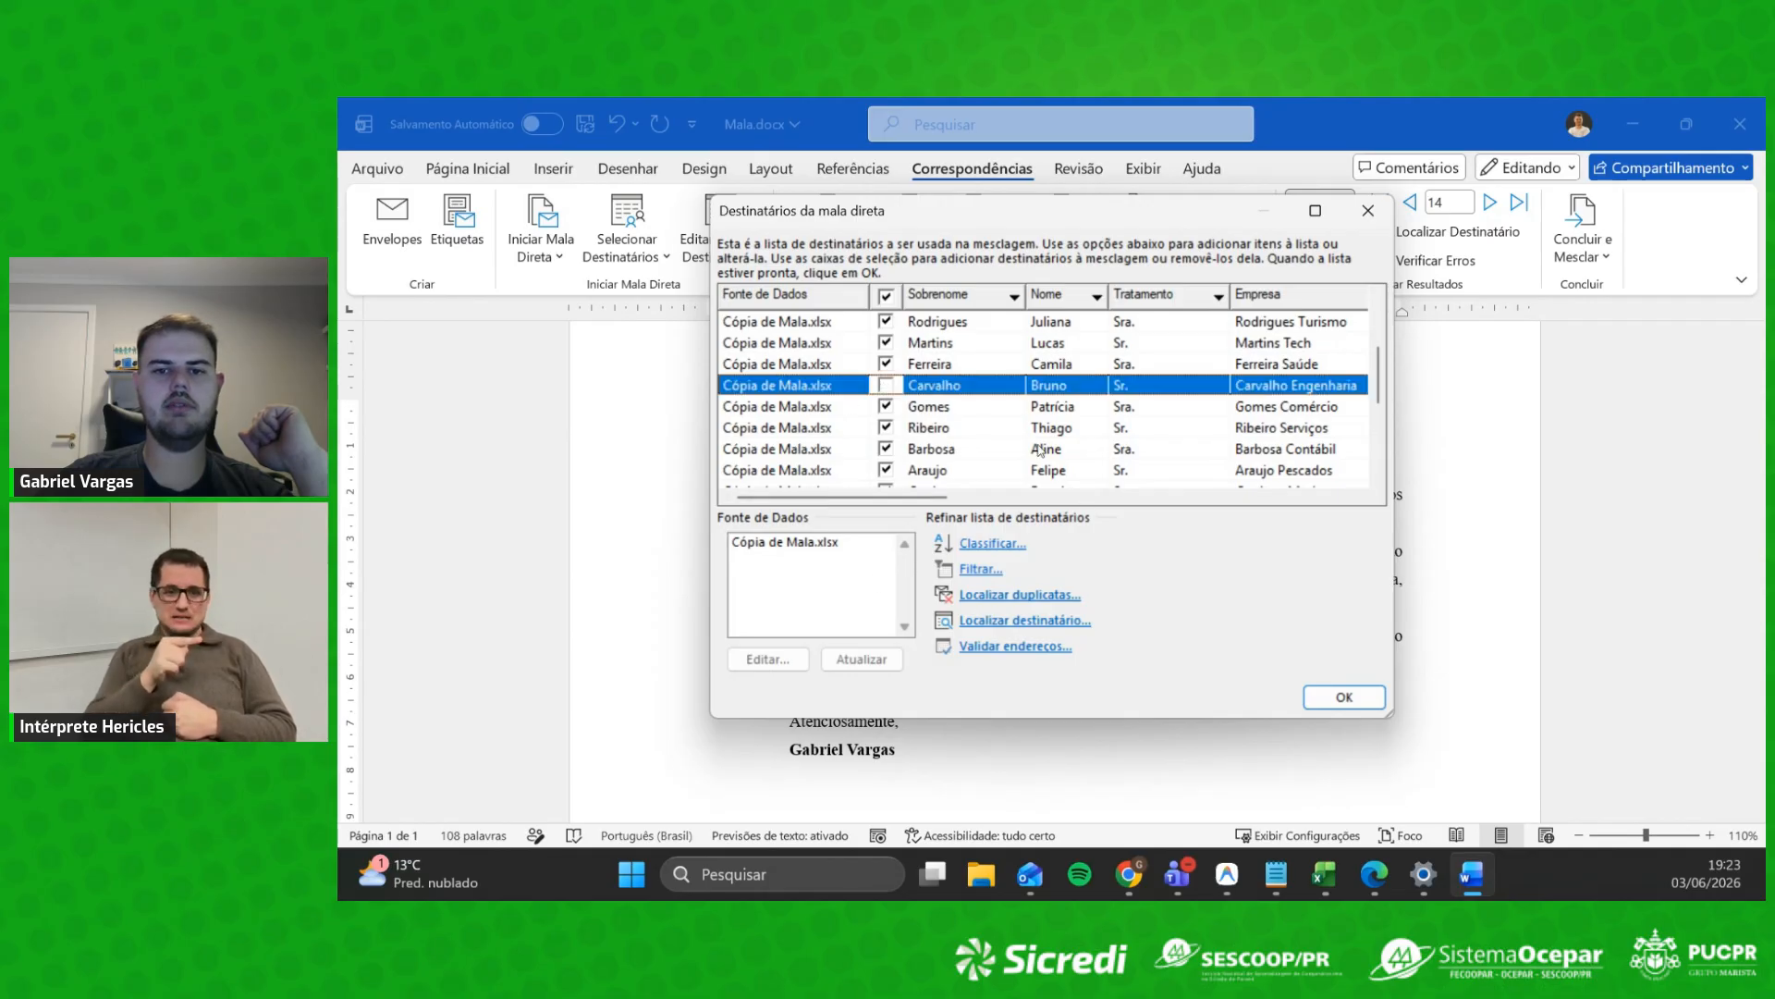
click(1344, 697)
Step: Step back through the previews to Lima Advocacia's letter, record 5
click(1412, 204)
click(1412, 203)
click(1412, 203)
click(1412, 204)
Step: Browse from Ferreira Saúde to Gomes Comércio, confirming Carvalho's letter is skipped
click(1412, 203)
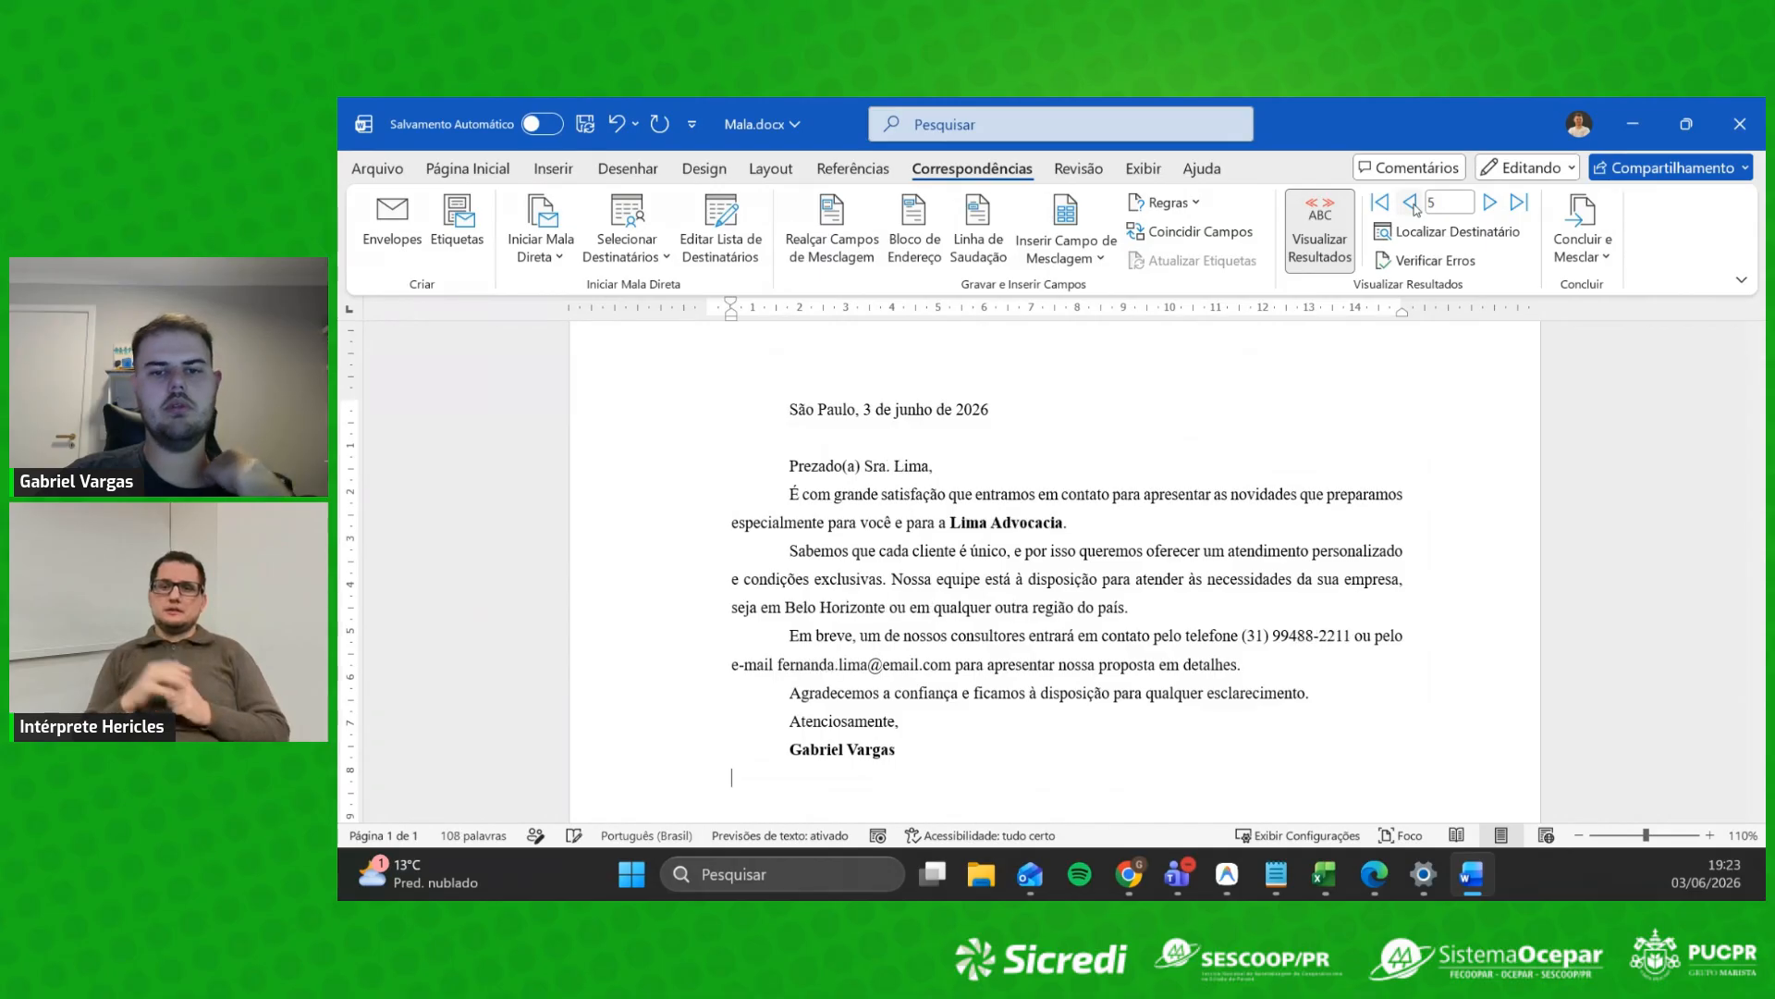
click(1412, 203)
click(1490, 203)
click(1489, 203)
click(1490, 204)
click(1490, 203)
click(1490, 204)
click(1490, 203)
click(1490, 203)
click(1411, 203)
click(1410, 204)
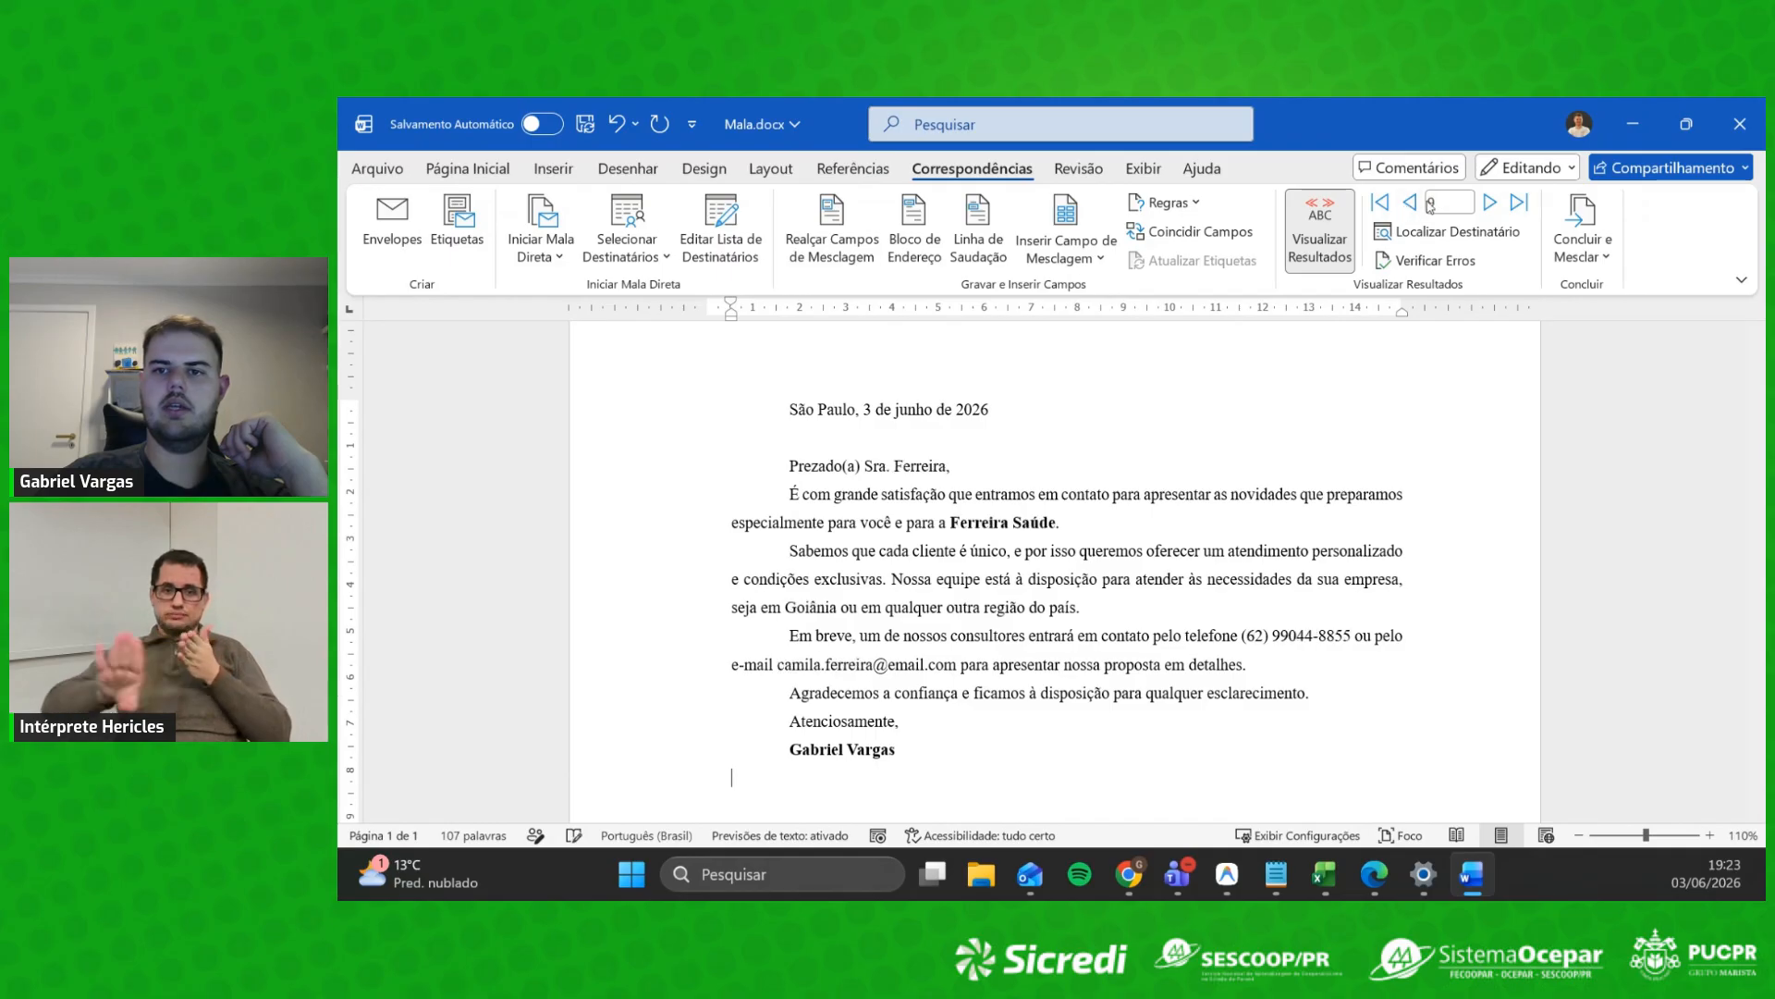
click(1492, 204)
click(1493, 203)
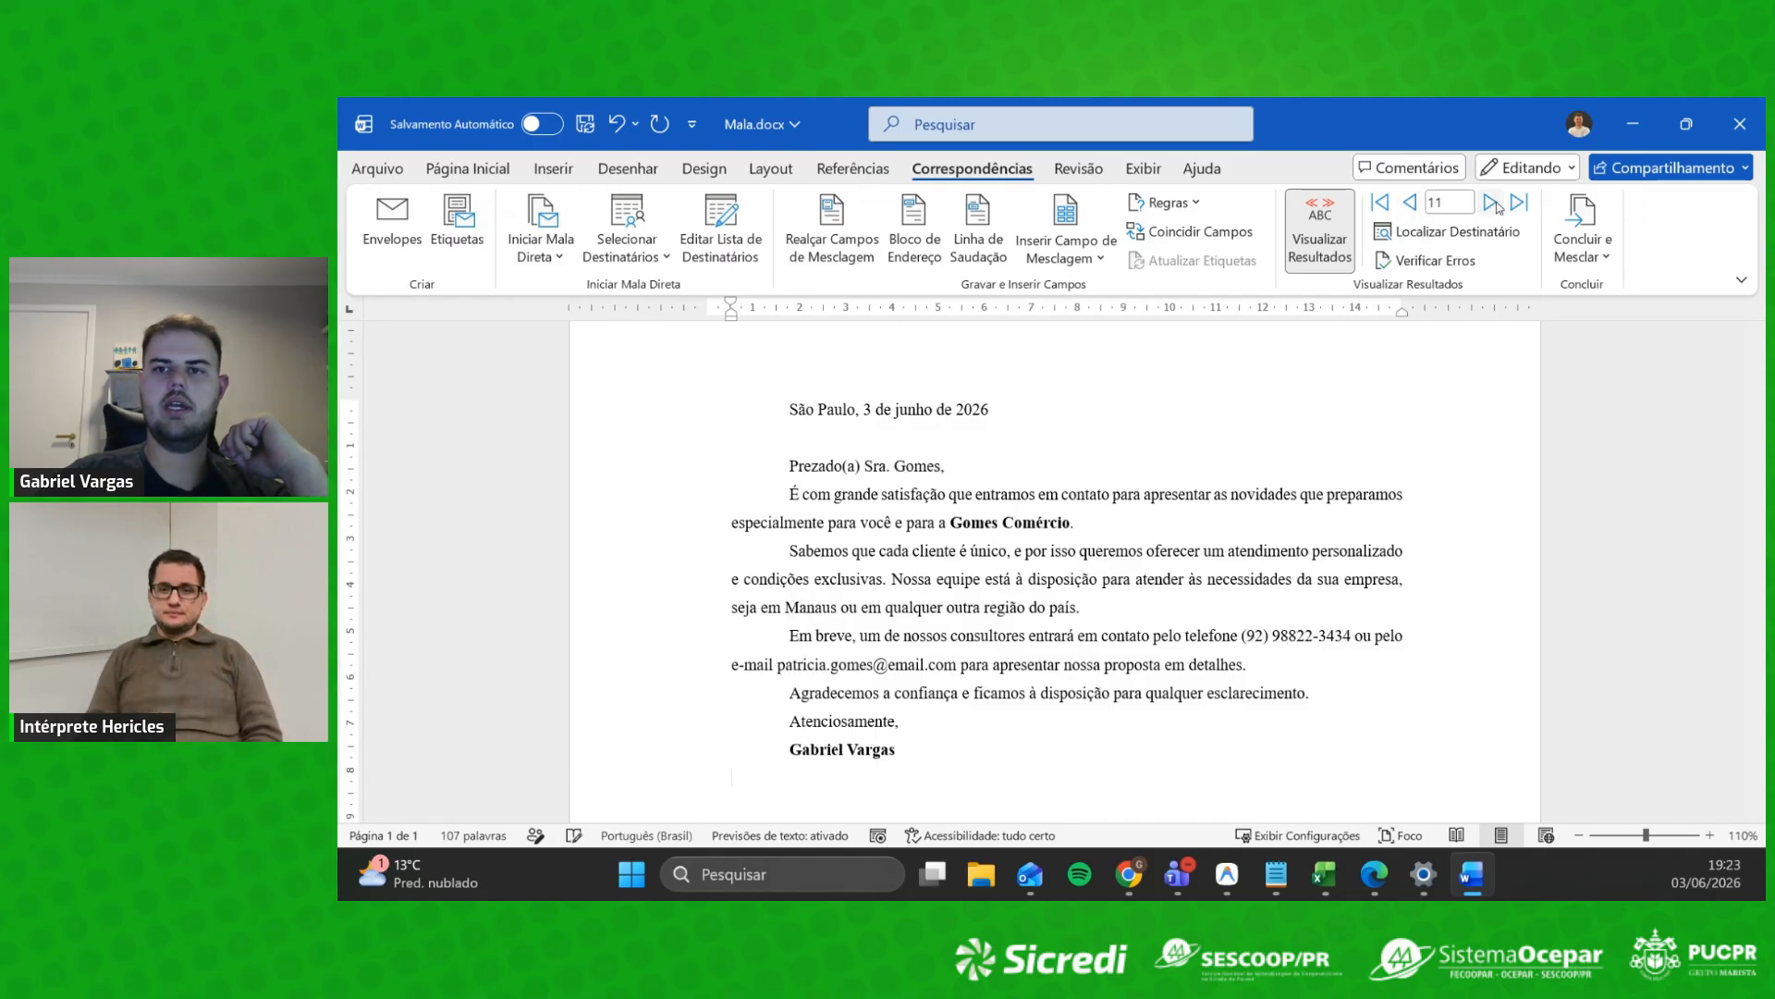
Step: Step back to record 1, the Almeida Consultoria letter
click(1420, 202)
click(1420, 203)
click(1420, 202)
click(1420, 202)
click(1420, 202)
click(1420, 203)
click(1420, 203)
click(1420, 202)
click(1419, 202)
click(1419, 202)
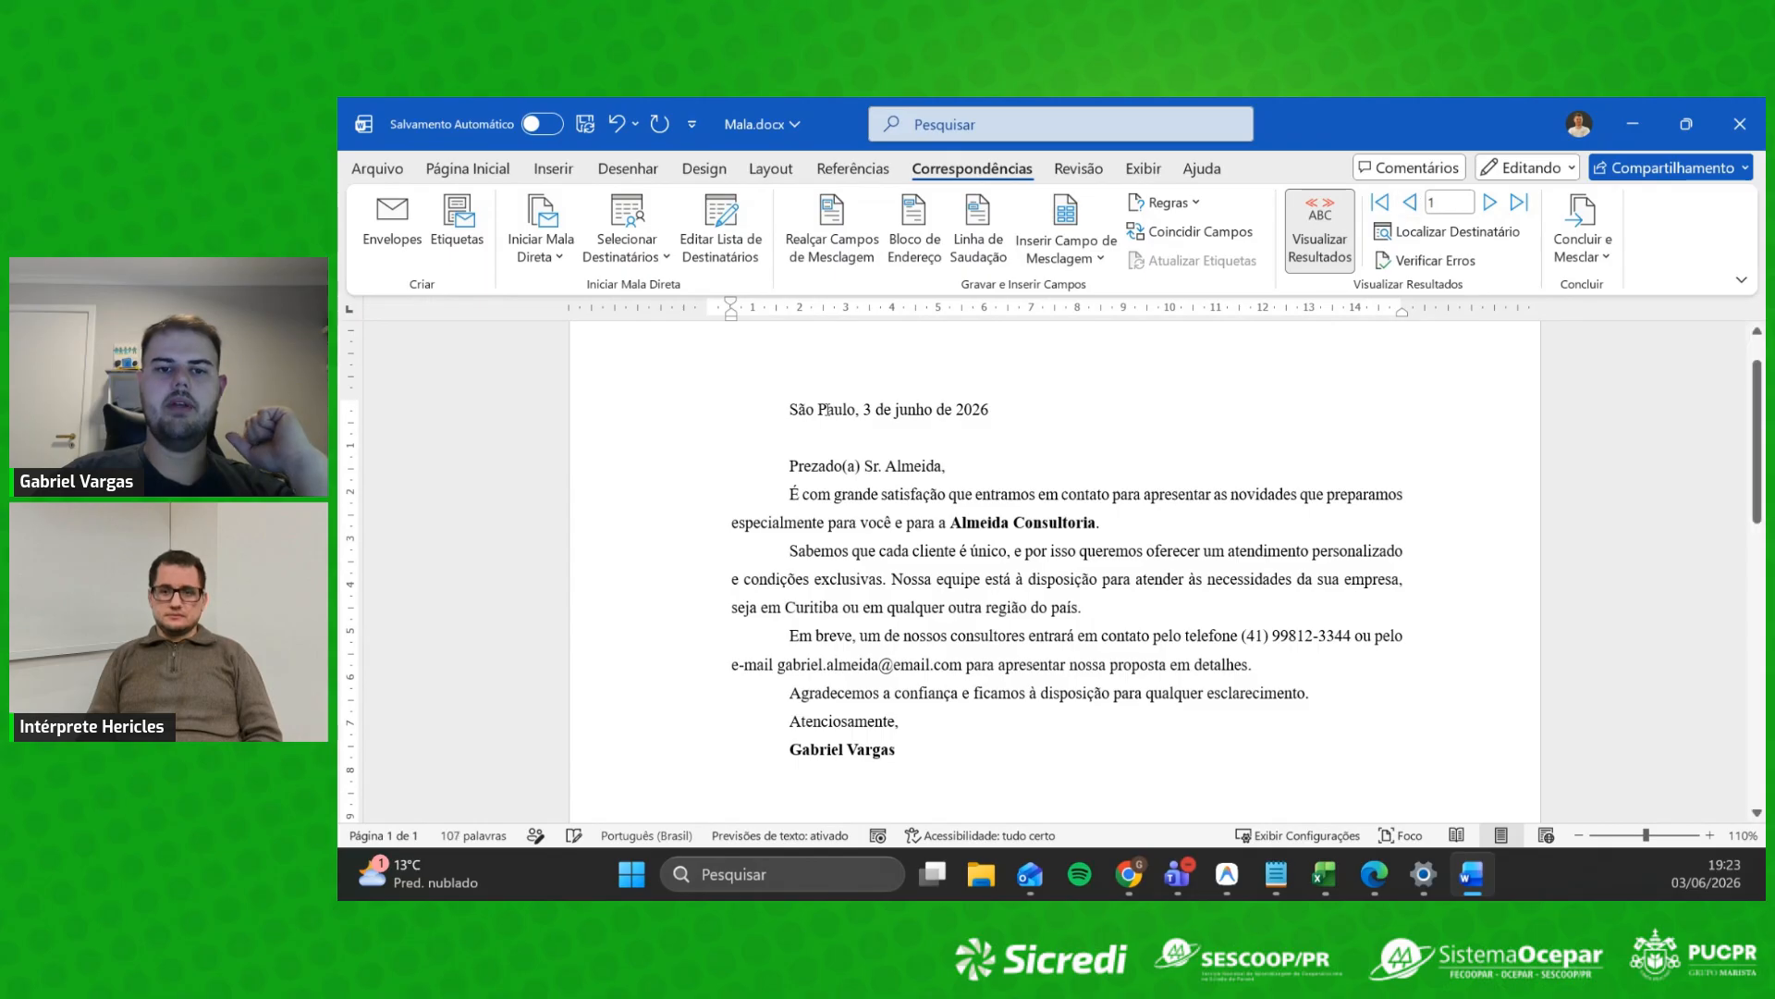
drag(768, 404, 906, 772)
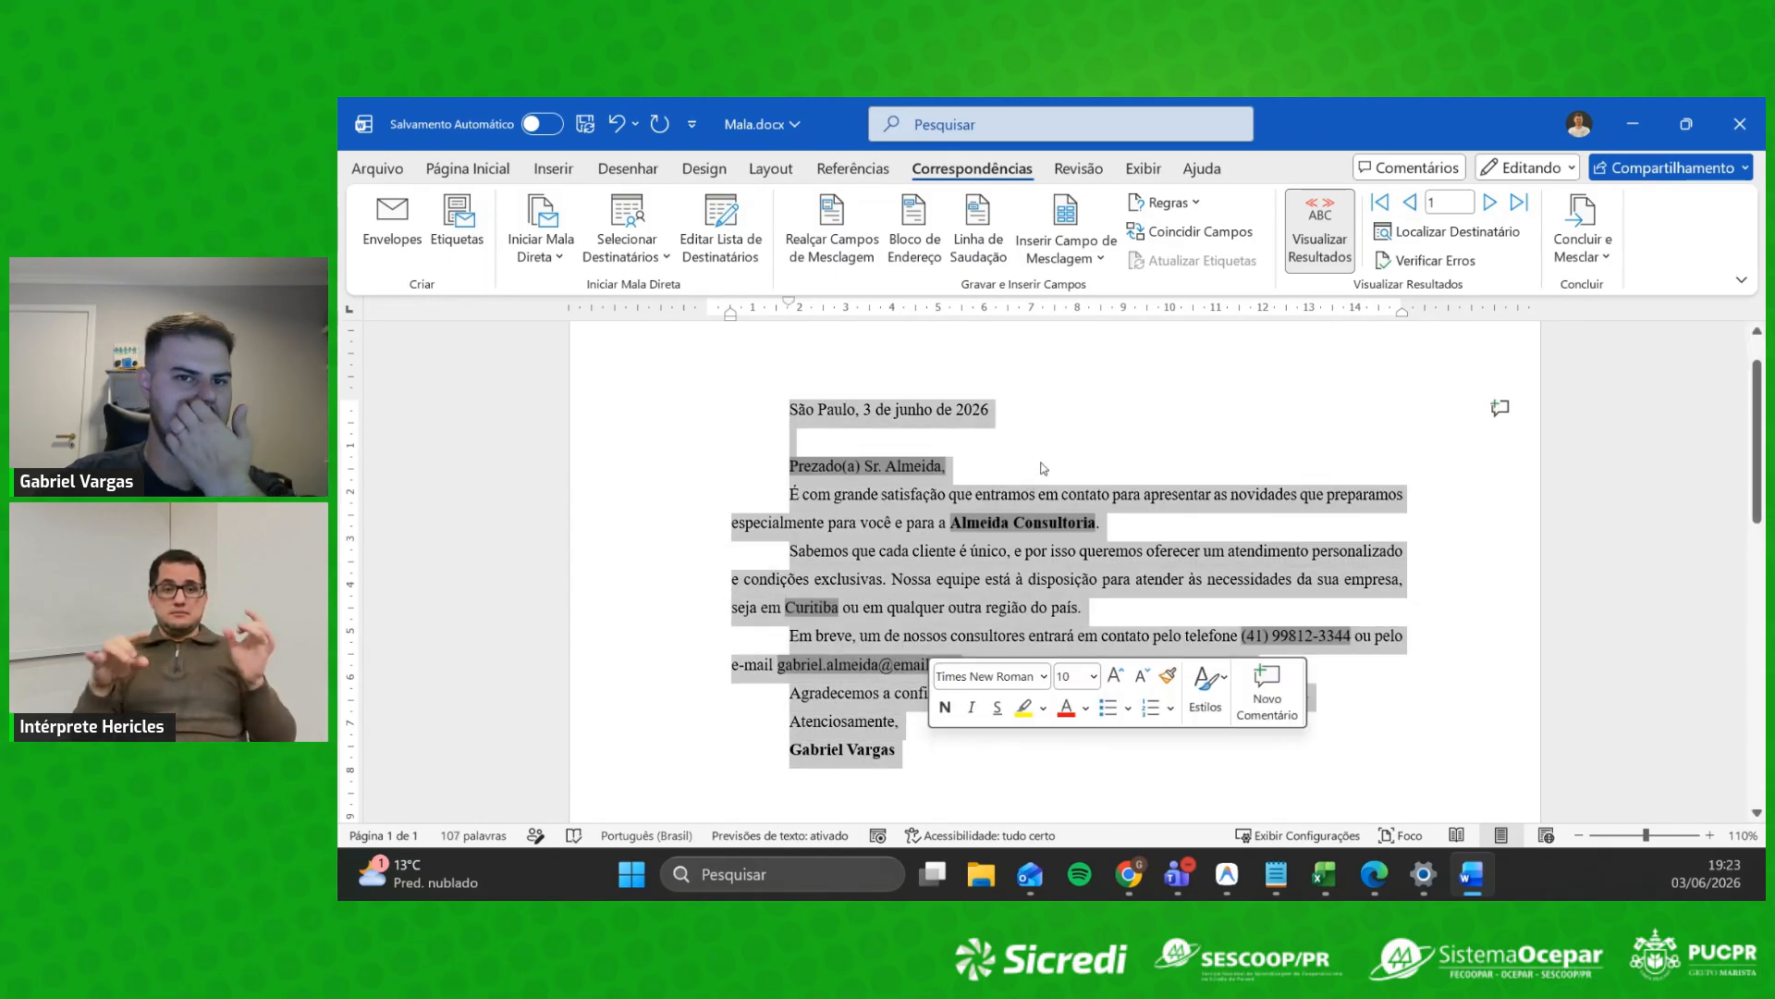
click(1149, 445)
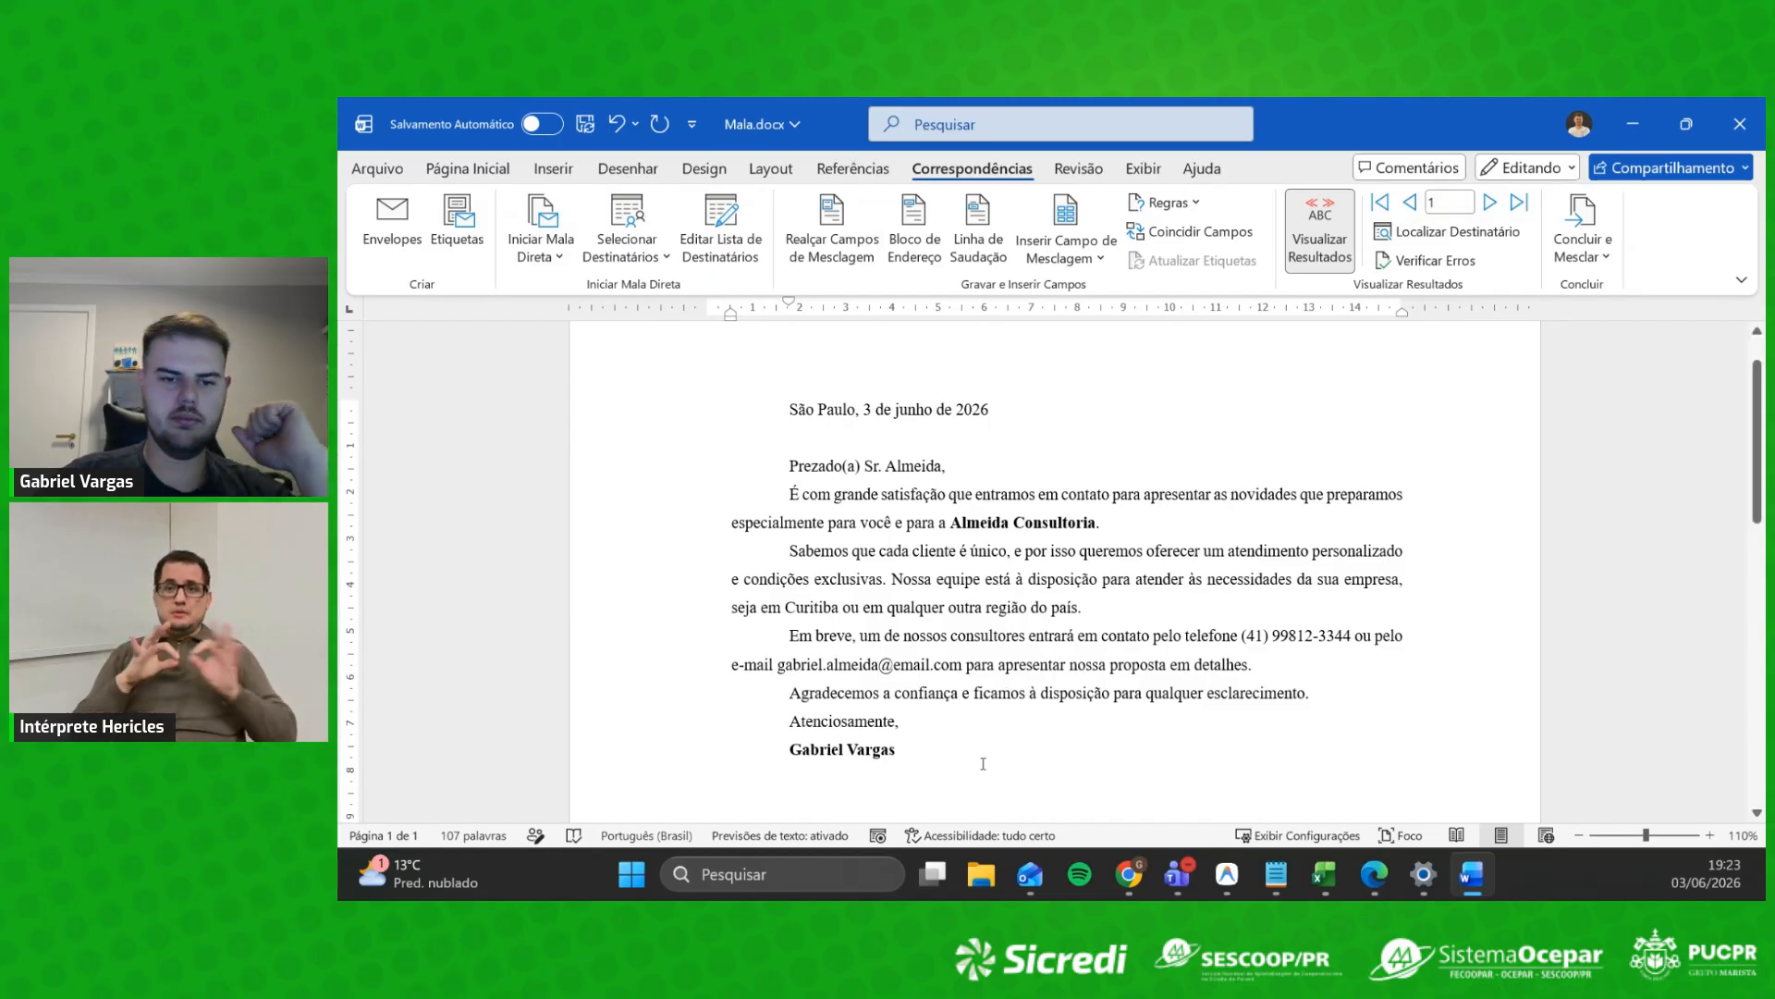
drag(983, 764, 773, 475)
click(1486, 413)
click(1491, 203)
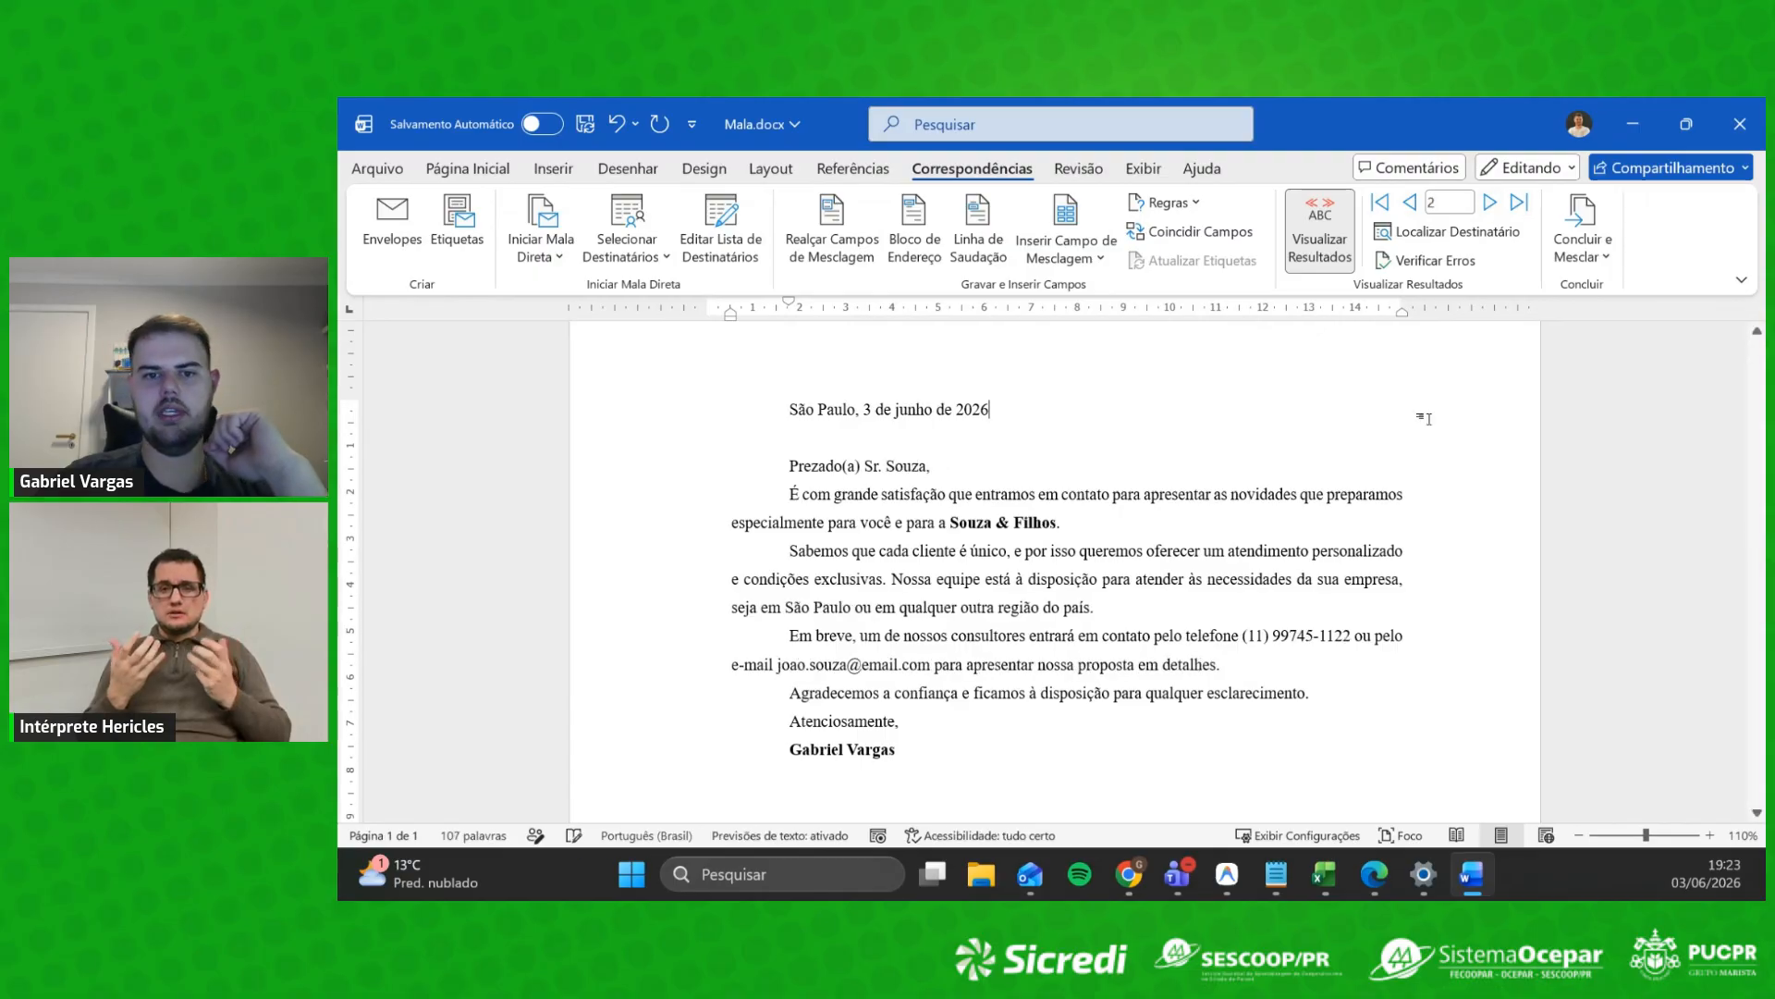
drag(1054, 771, 786, 440)
click(1351, 436)
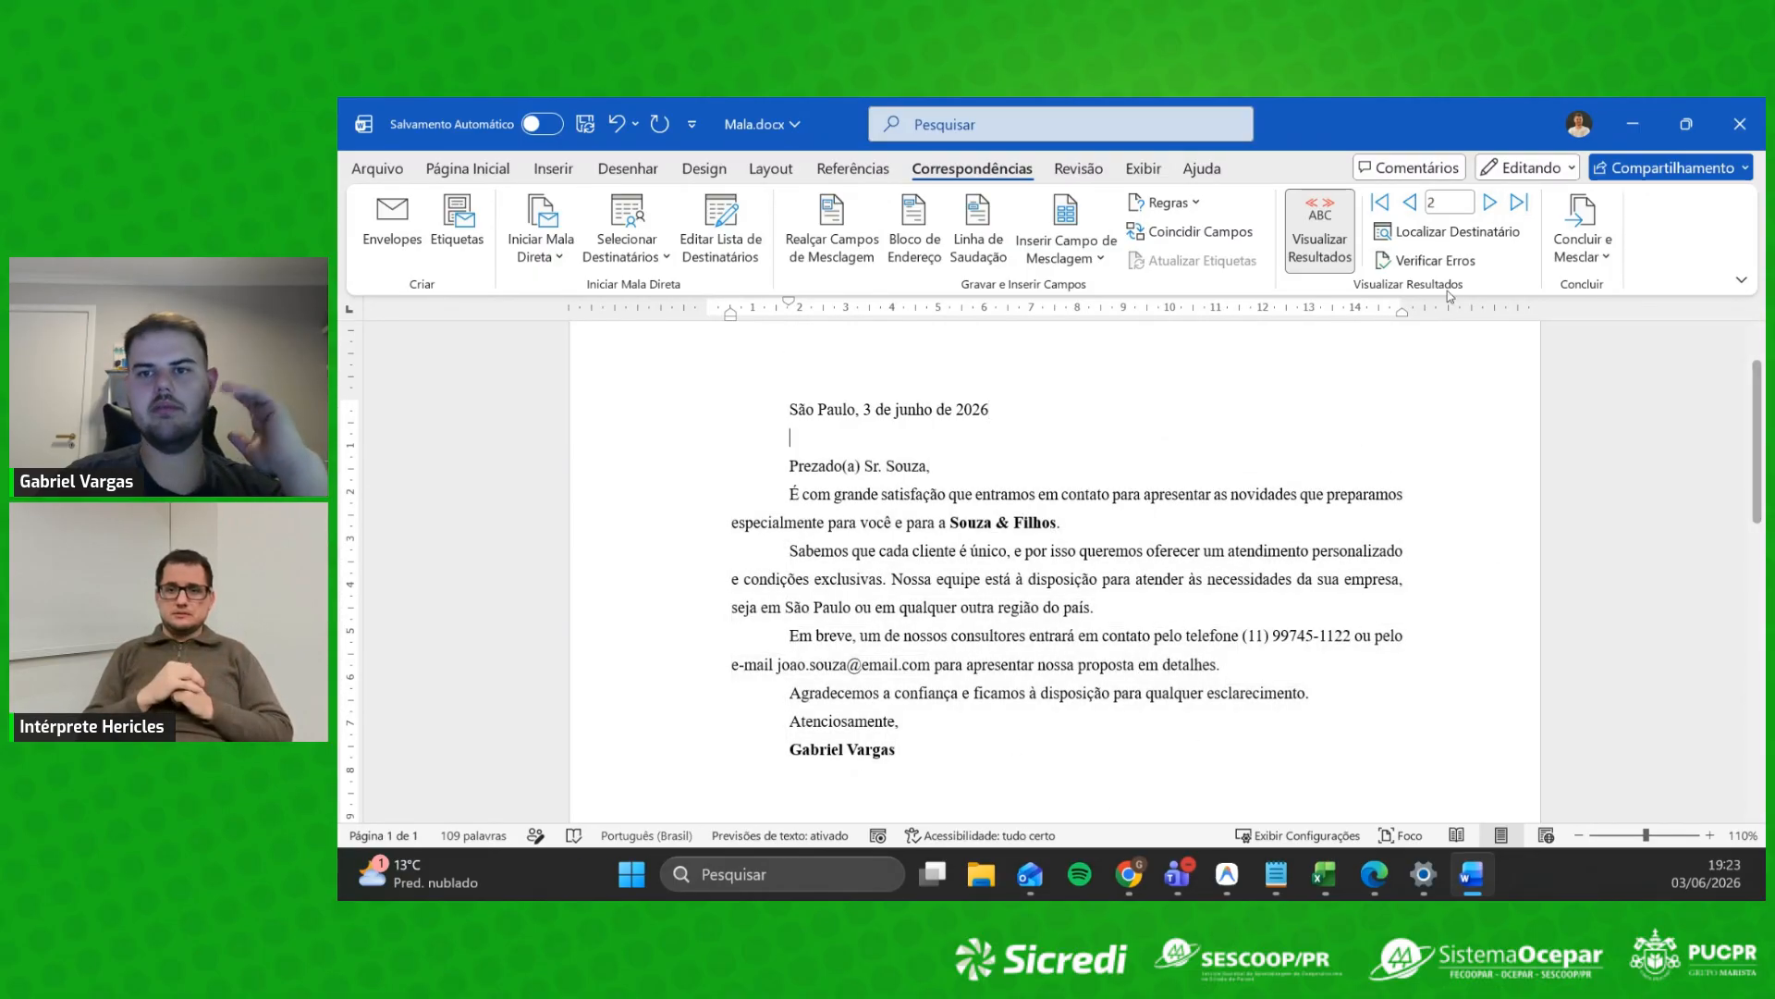
click(1409, 201)
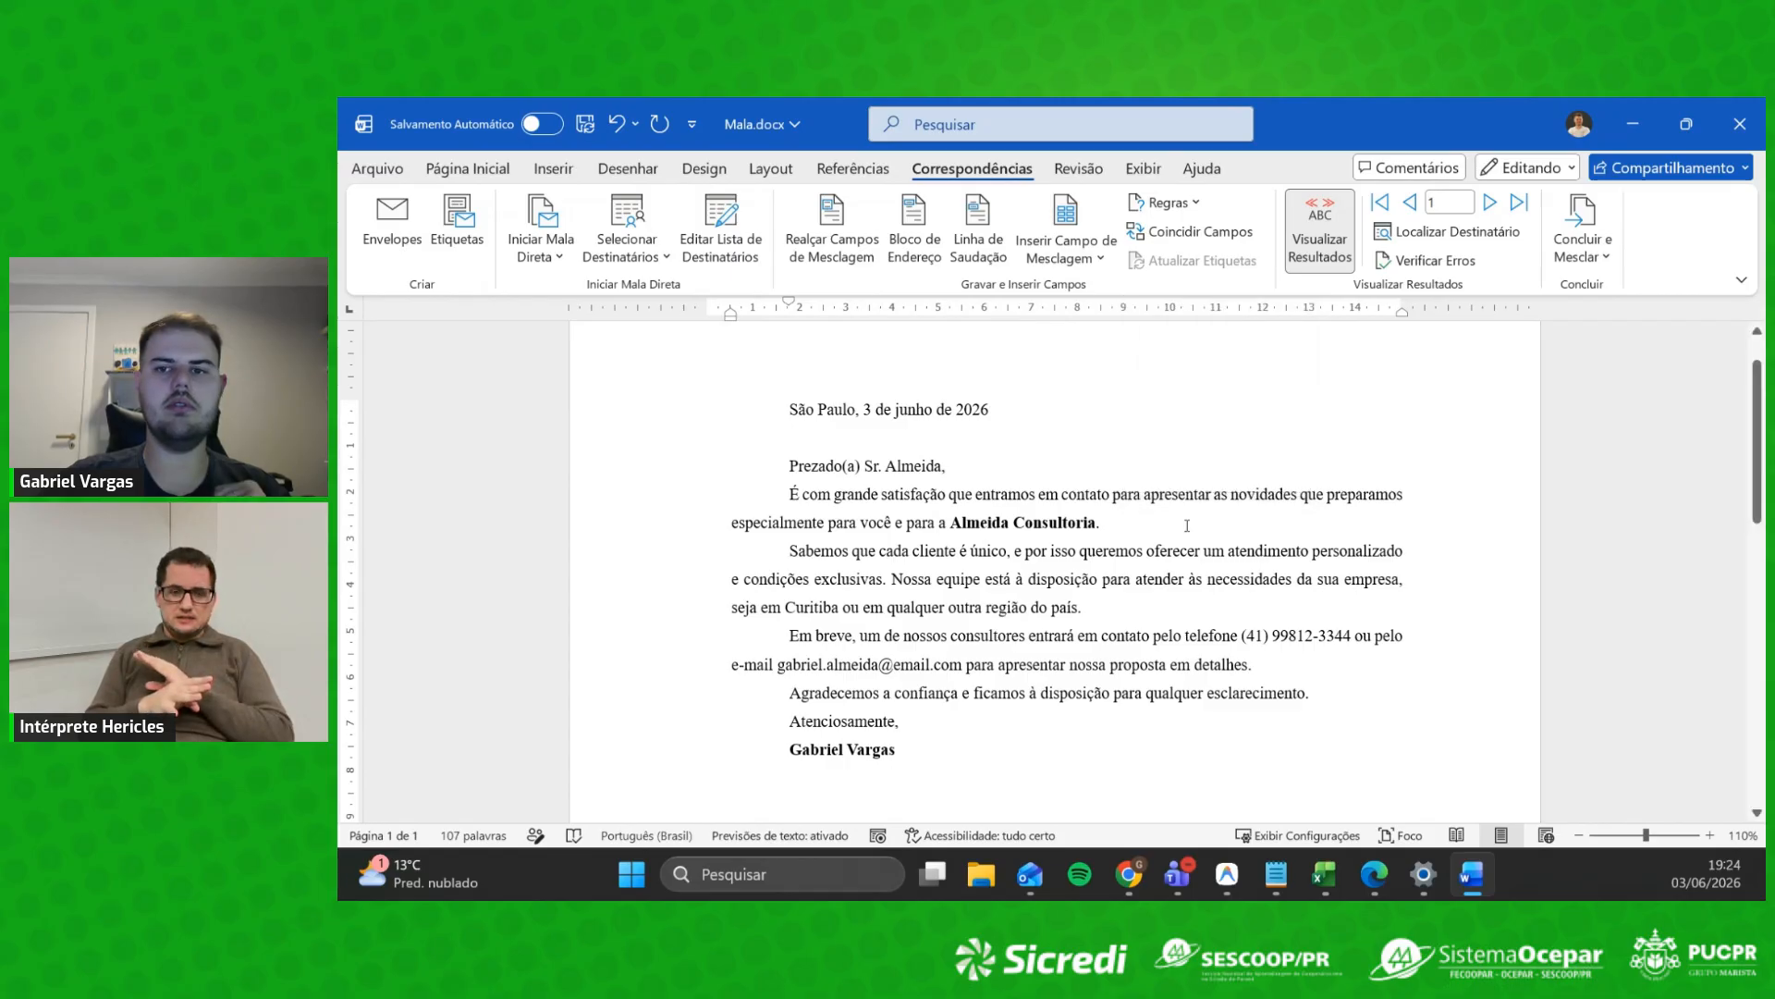
Step: Merge all records (Todos) into individual editable letters via Concluir e Mesclar > Editar Documentos Individuais
scroll(861, 592, down, 4)
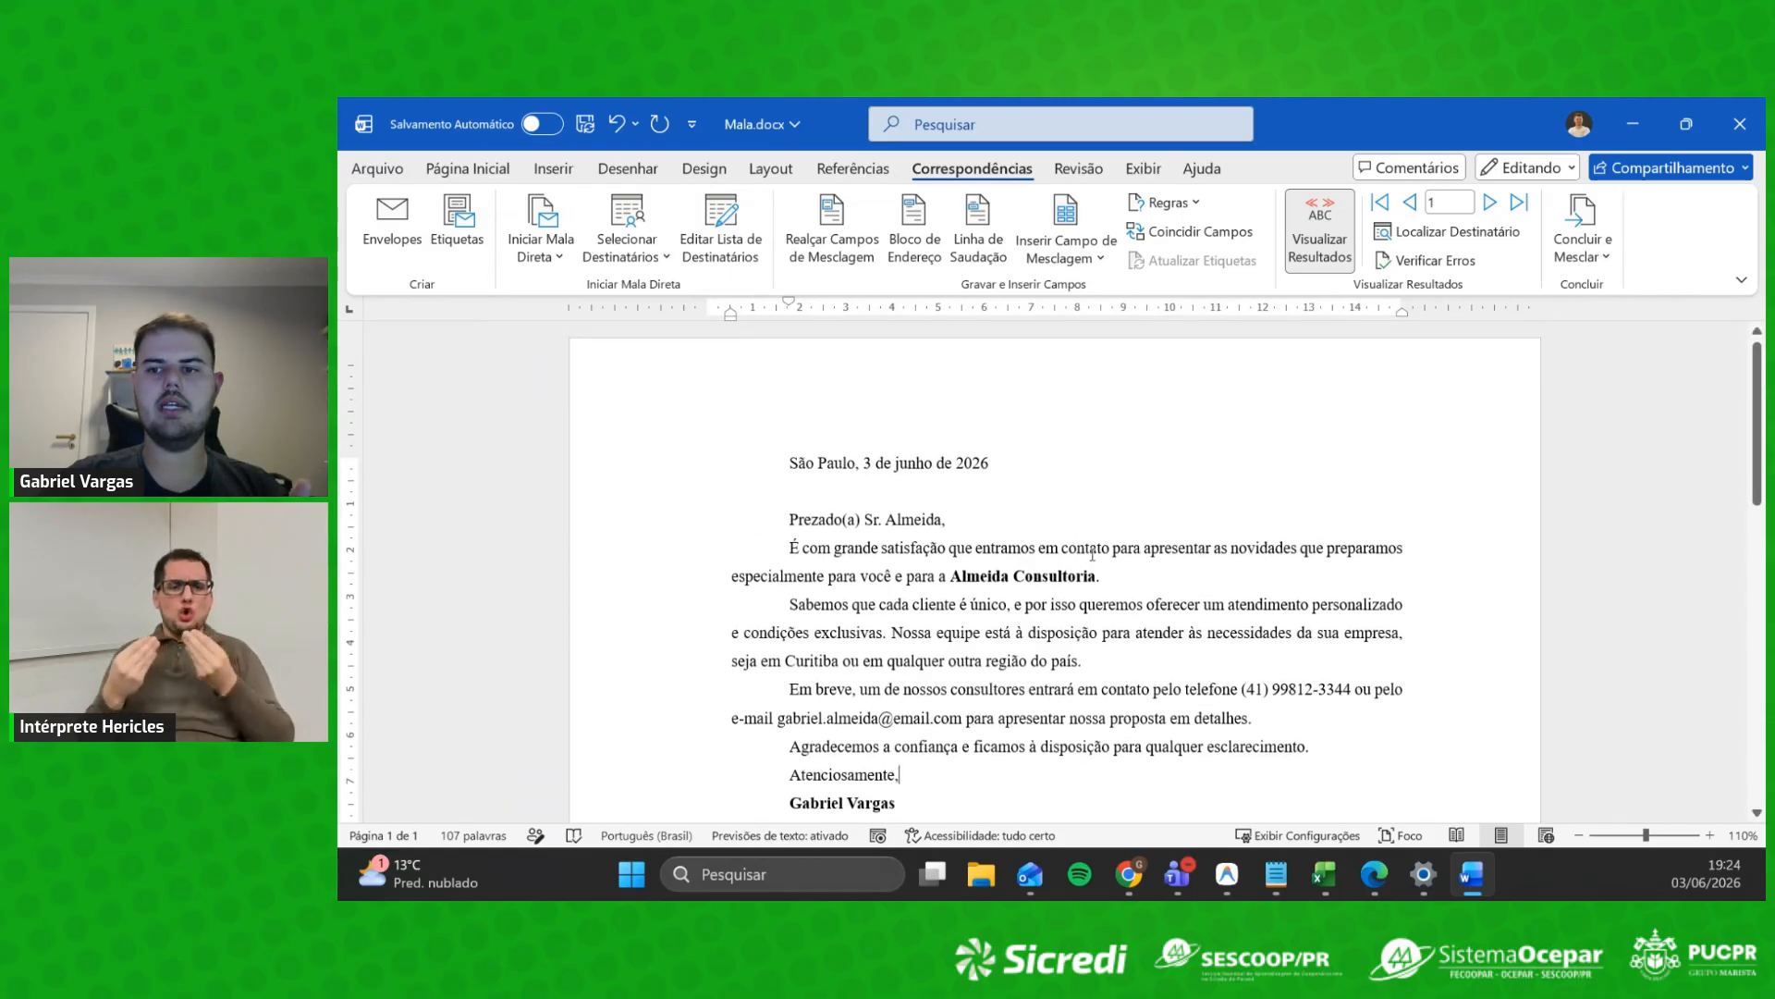
scroll(1098, 541, up, 3)
scroll(1096, 547, up, 3)
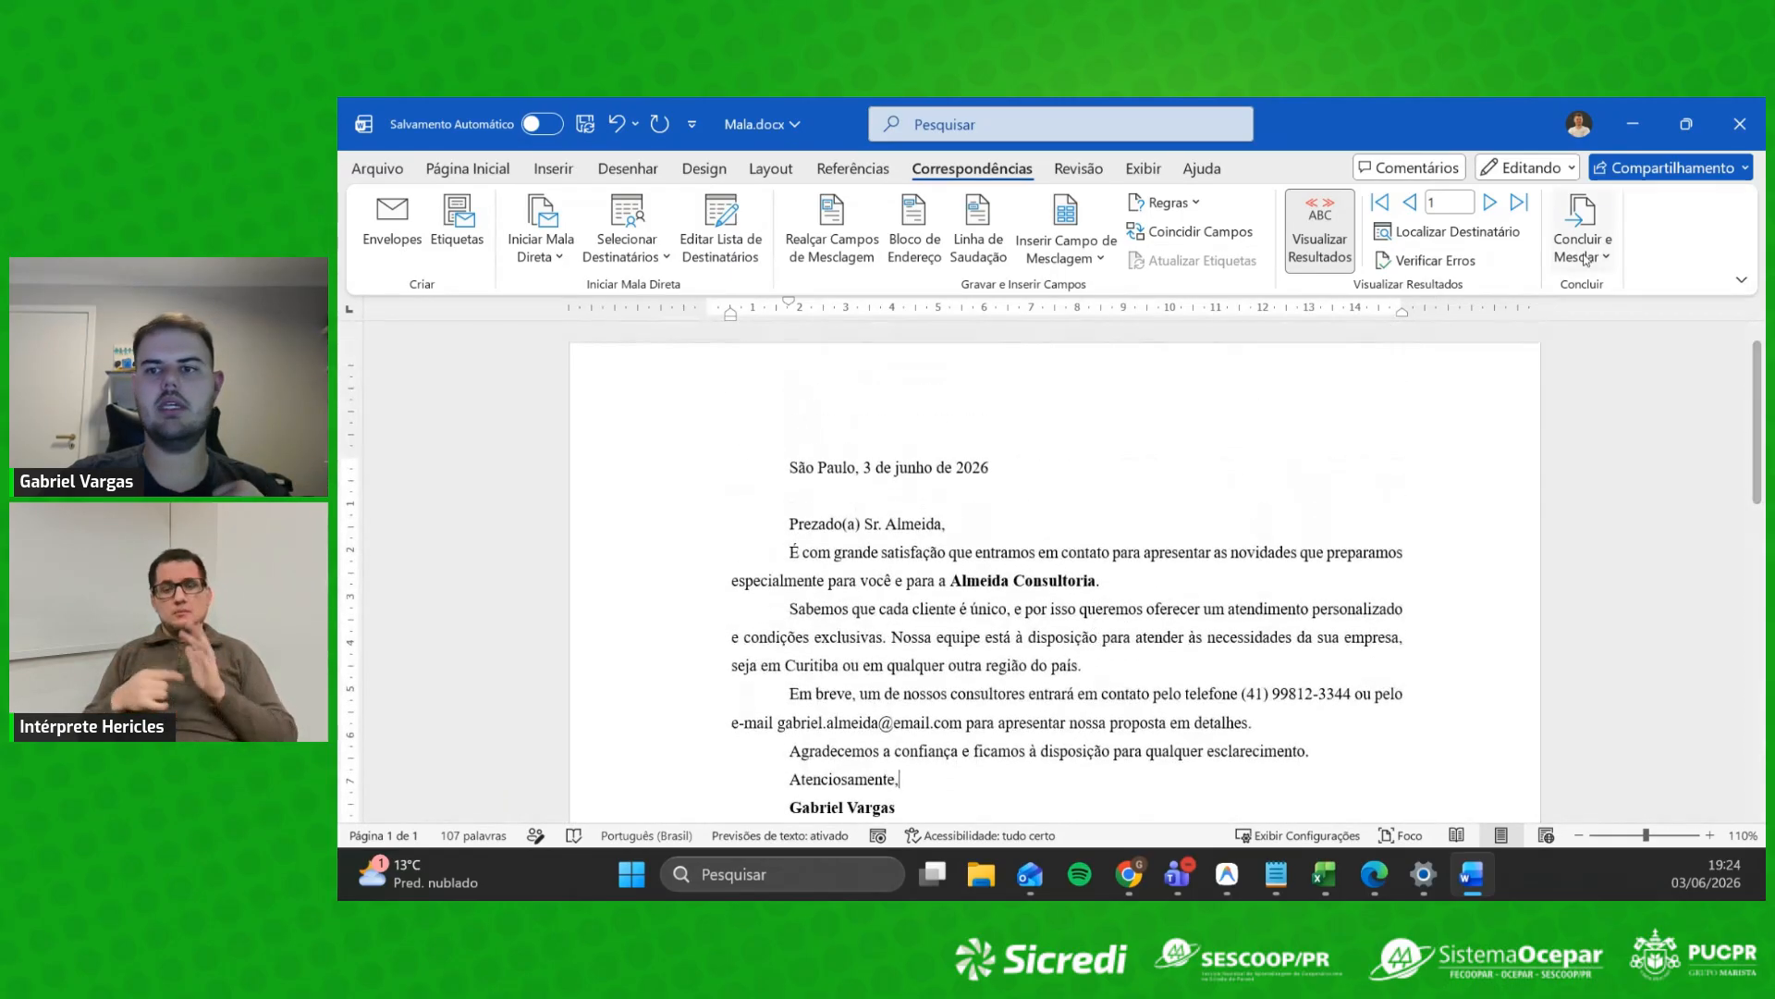
click(1603, 258)
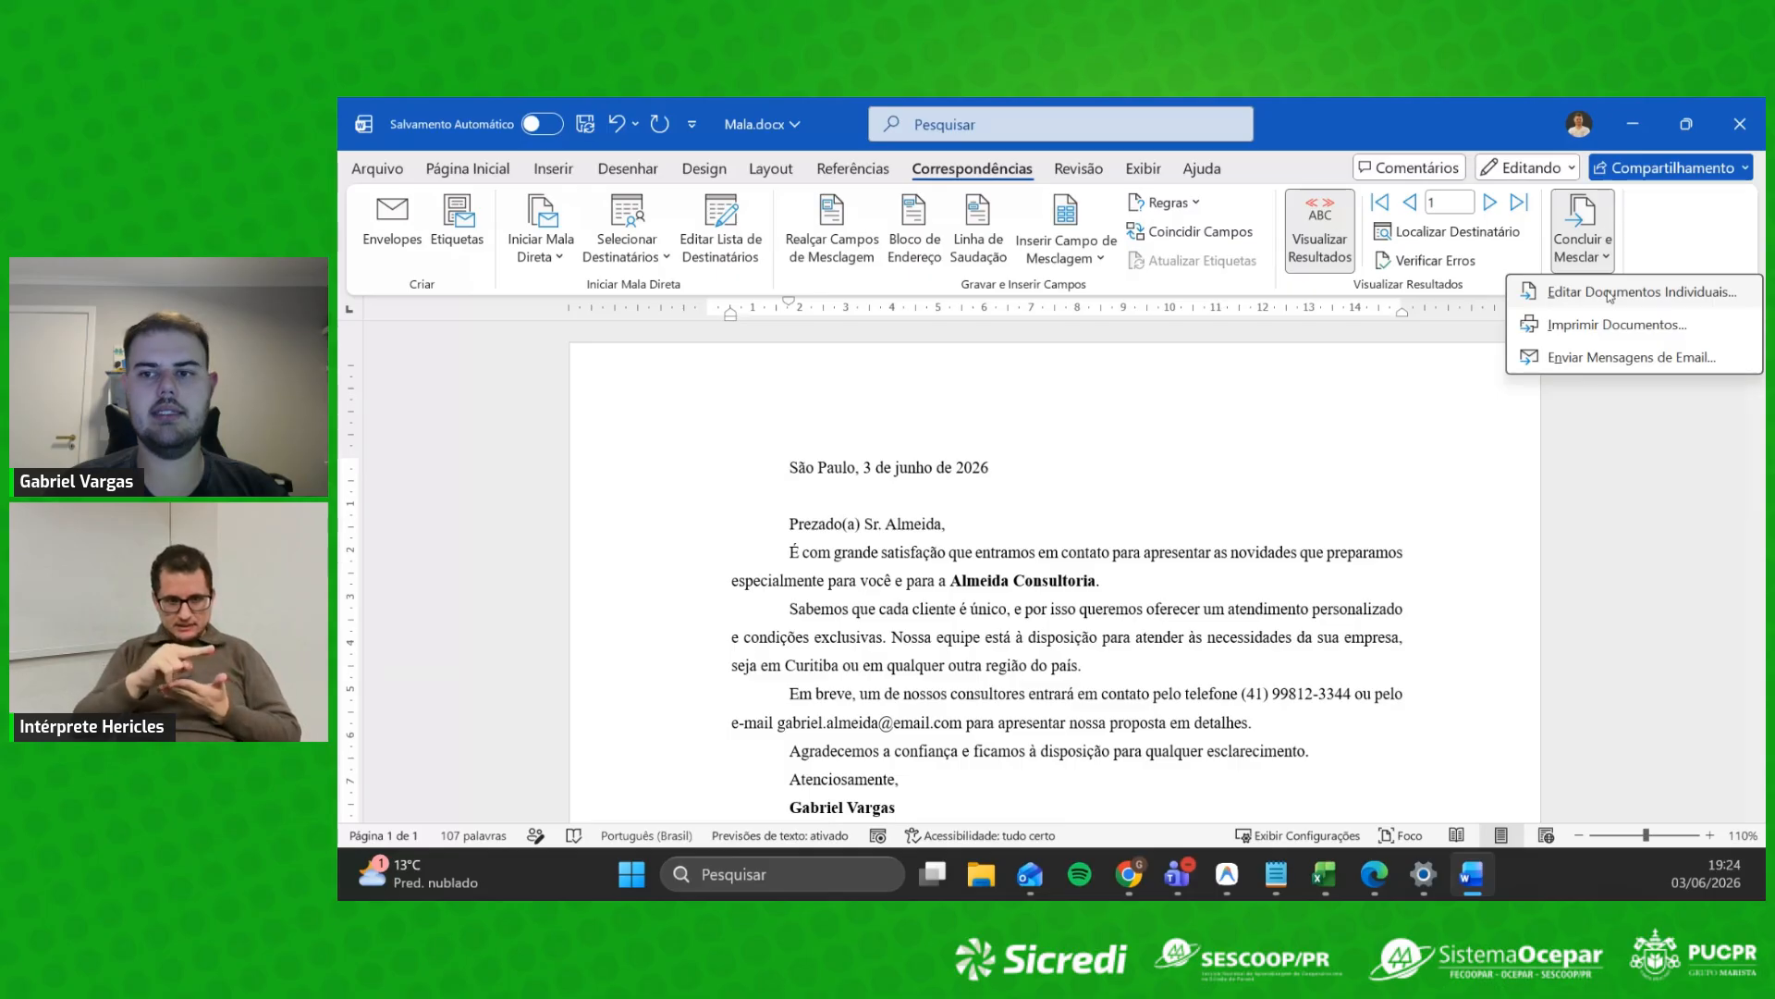
click(1609, 293)
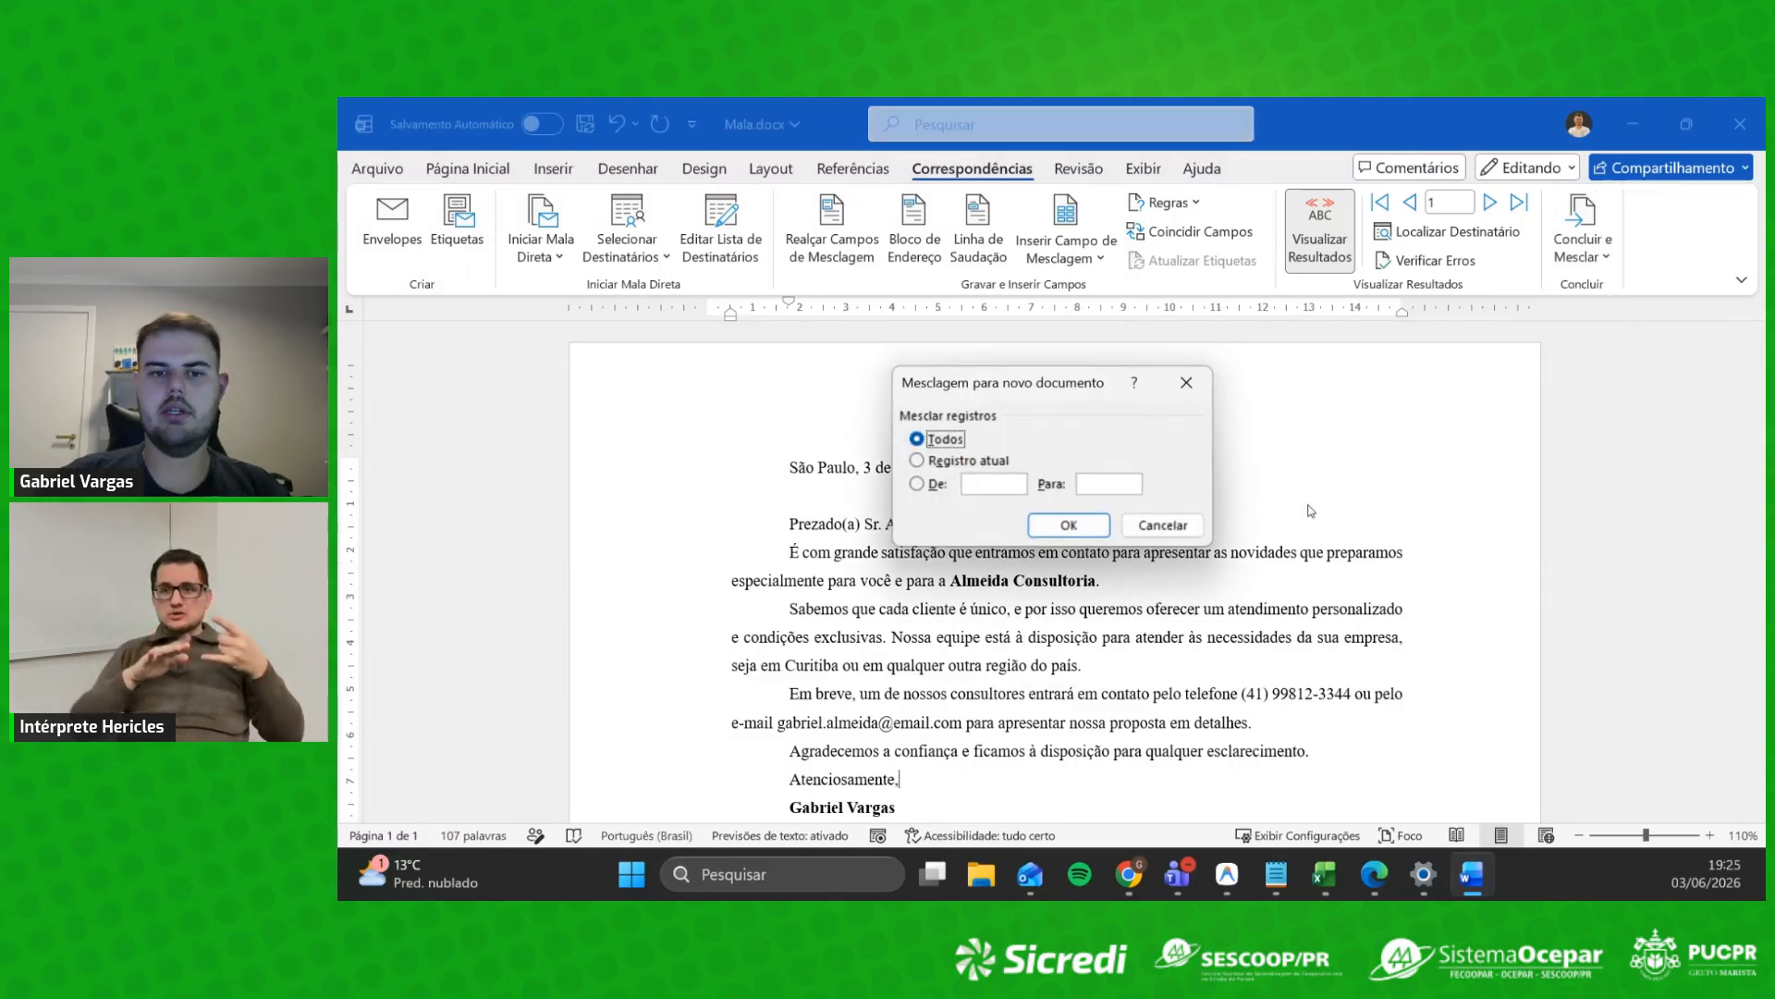
click(1068, 525)
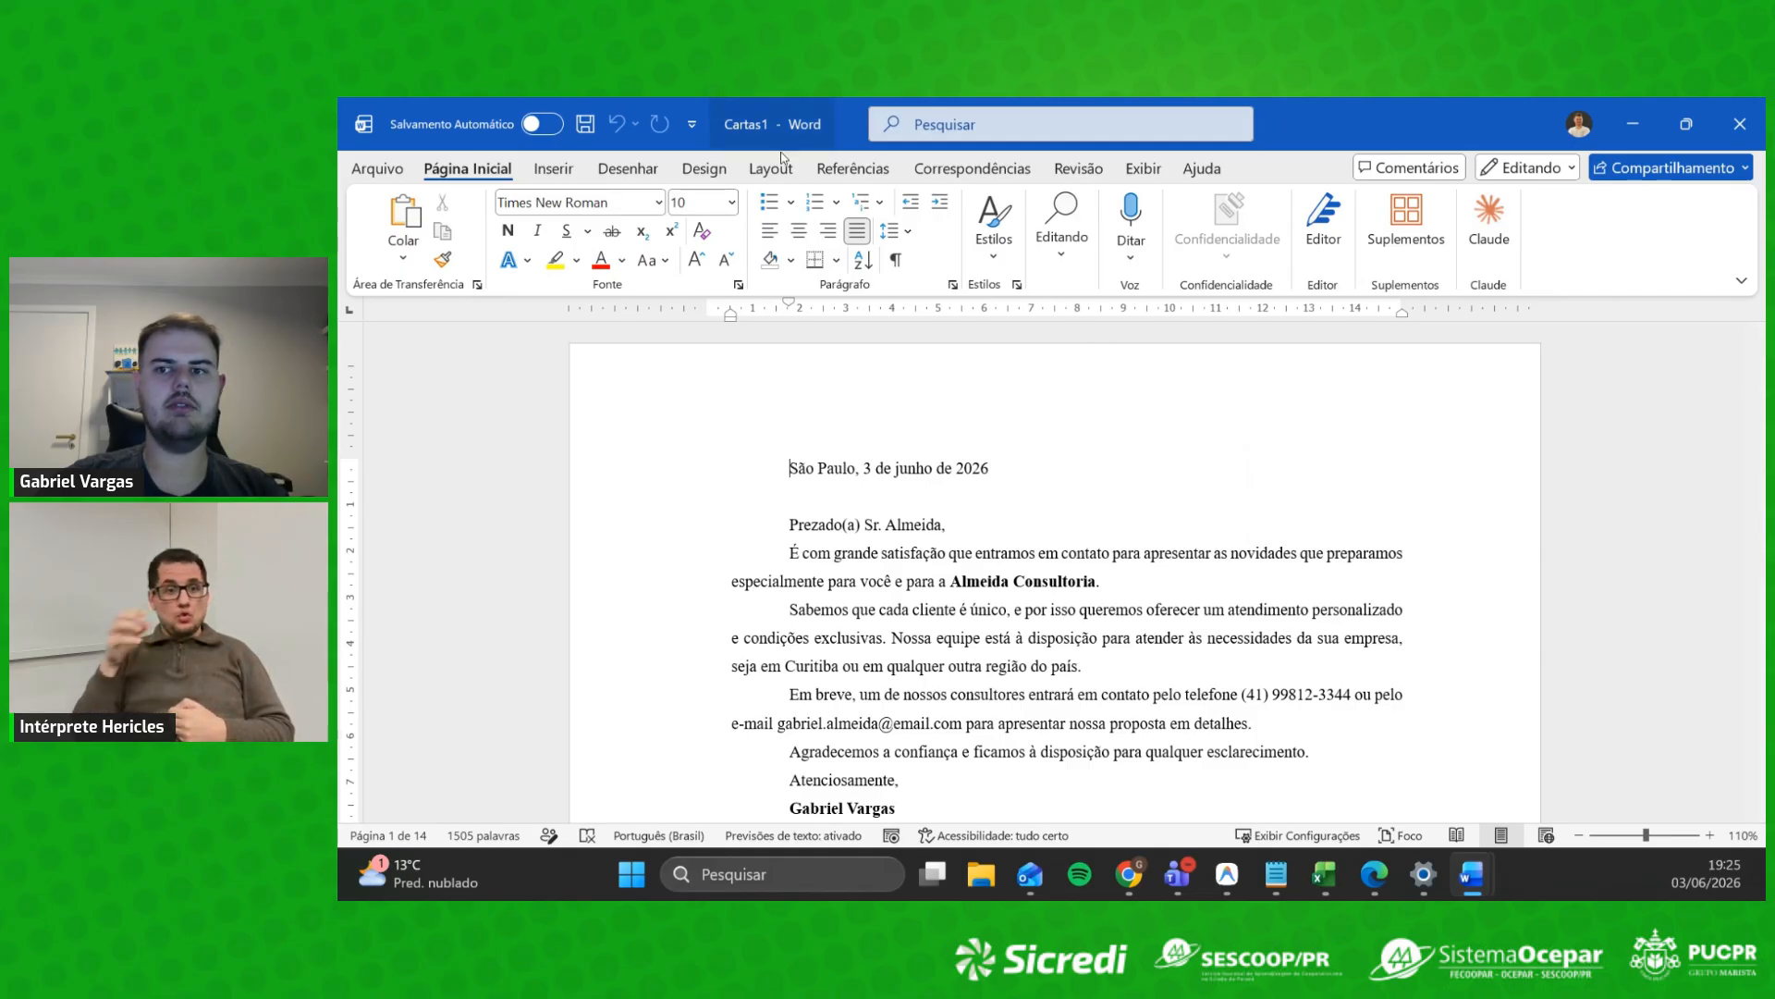
Step: Scroll through the 14 letters in Cartas1, then close it with Não Salvar
scroll(1178, 506, down, 4)
scroll(1178, 506, up, 3)
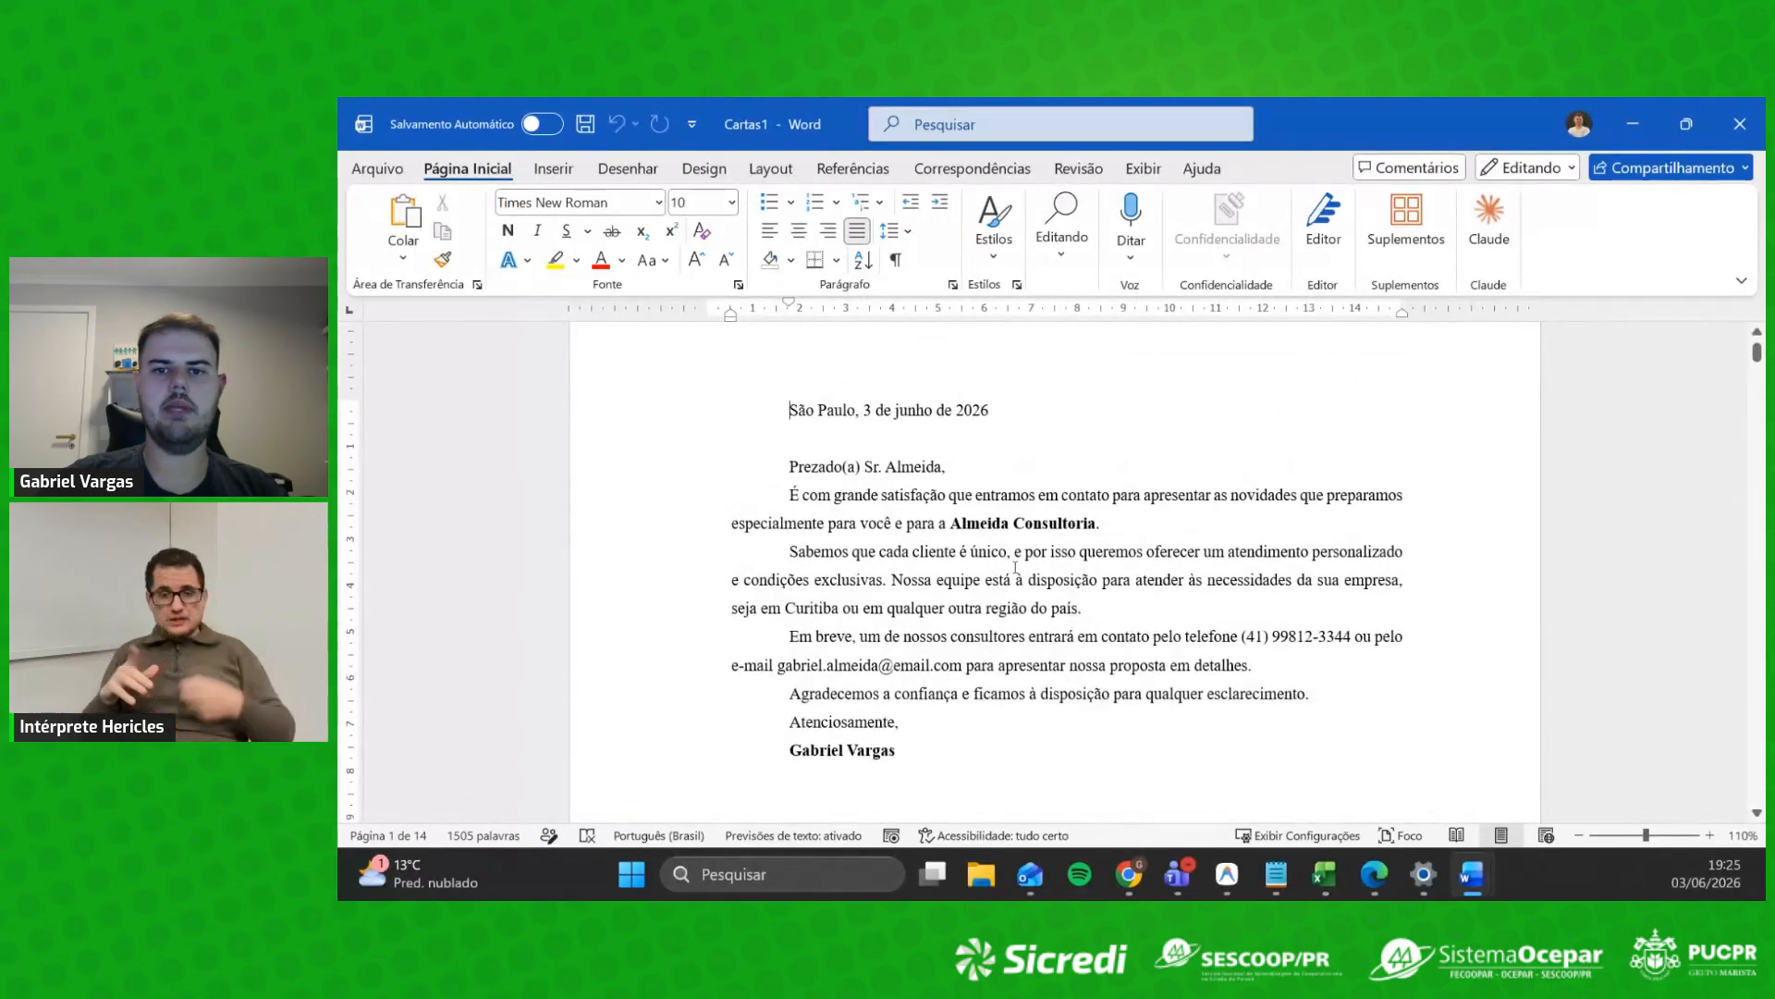
scroll(924, 481, down, 10)
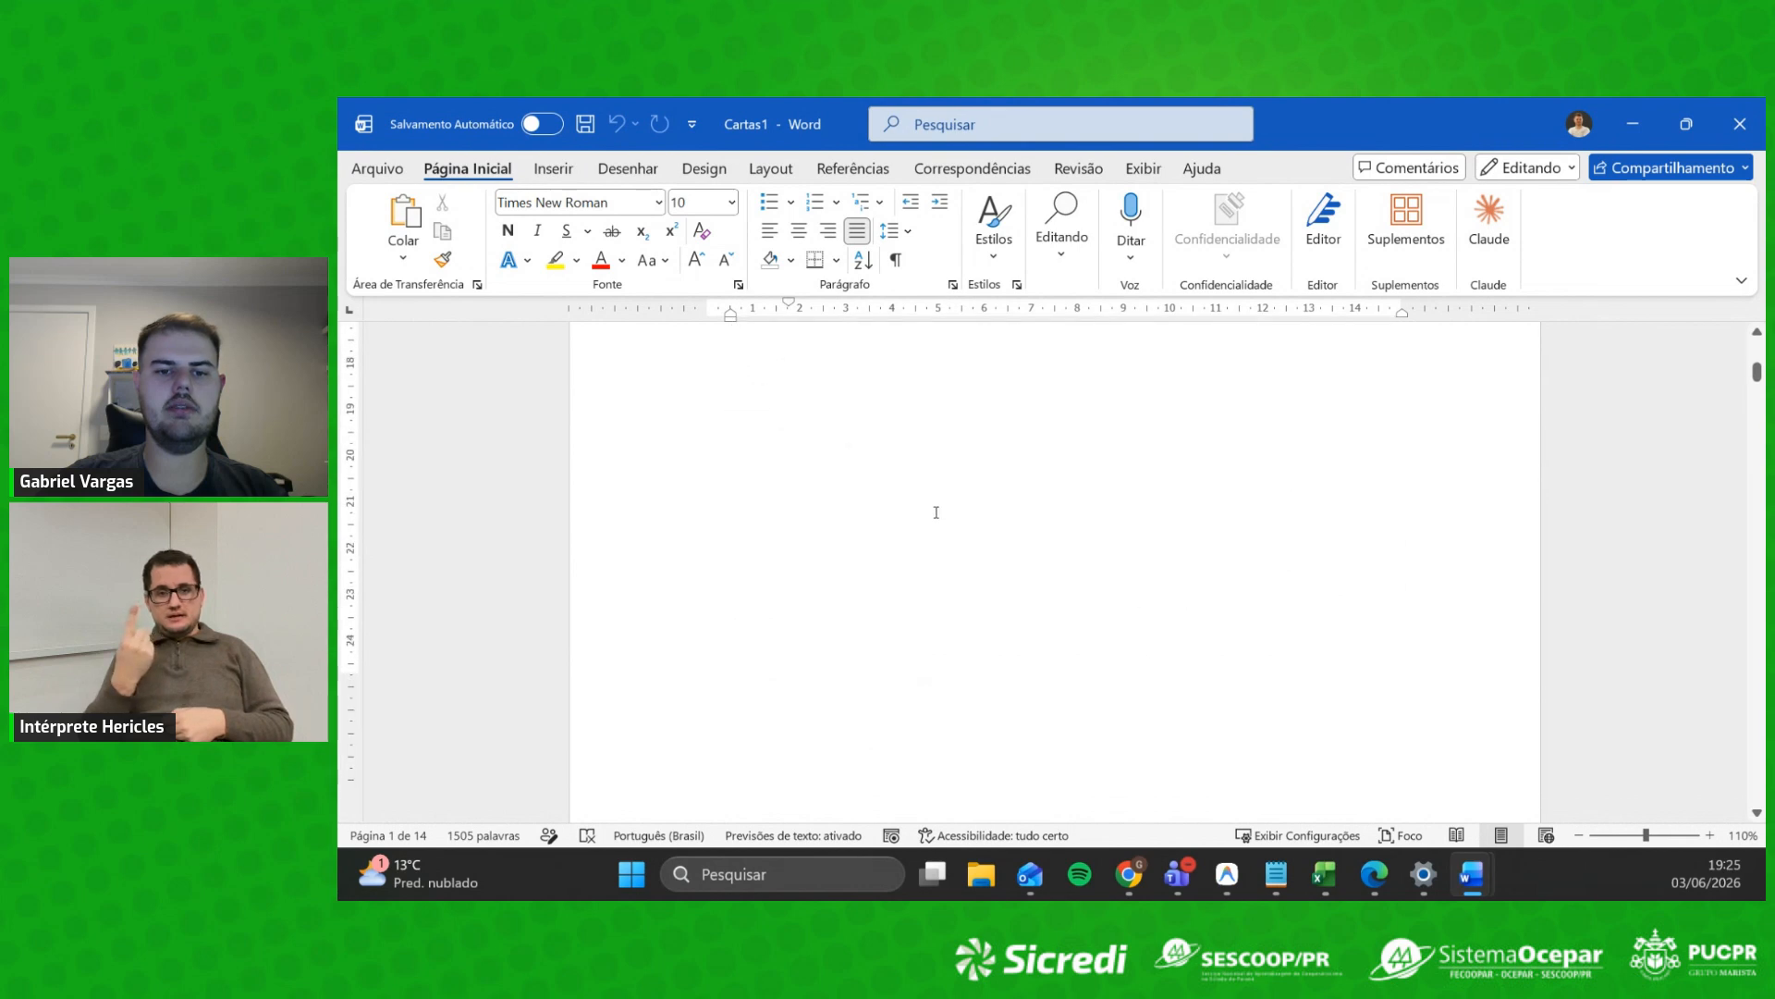
scroll(994, 501, down, 1)
scroll(969, 475, down, 10)
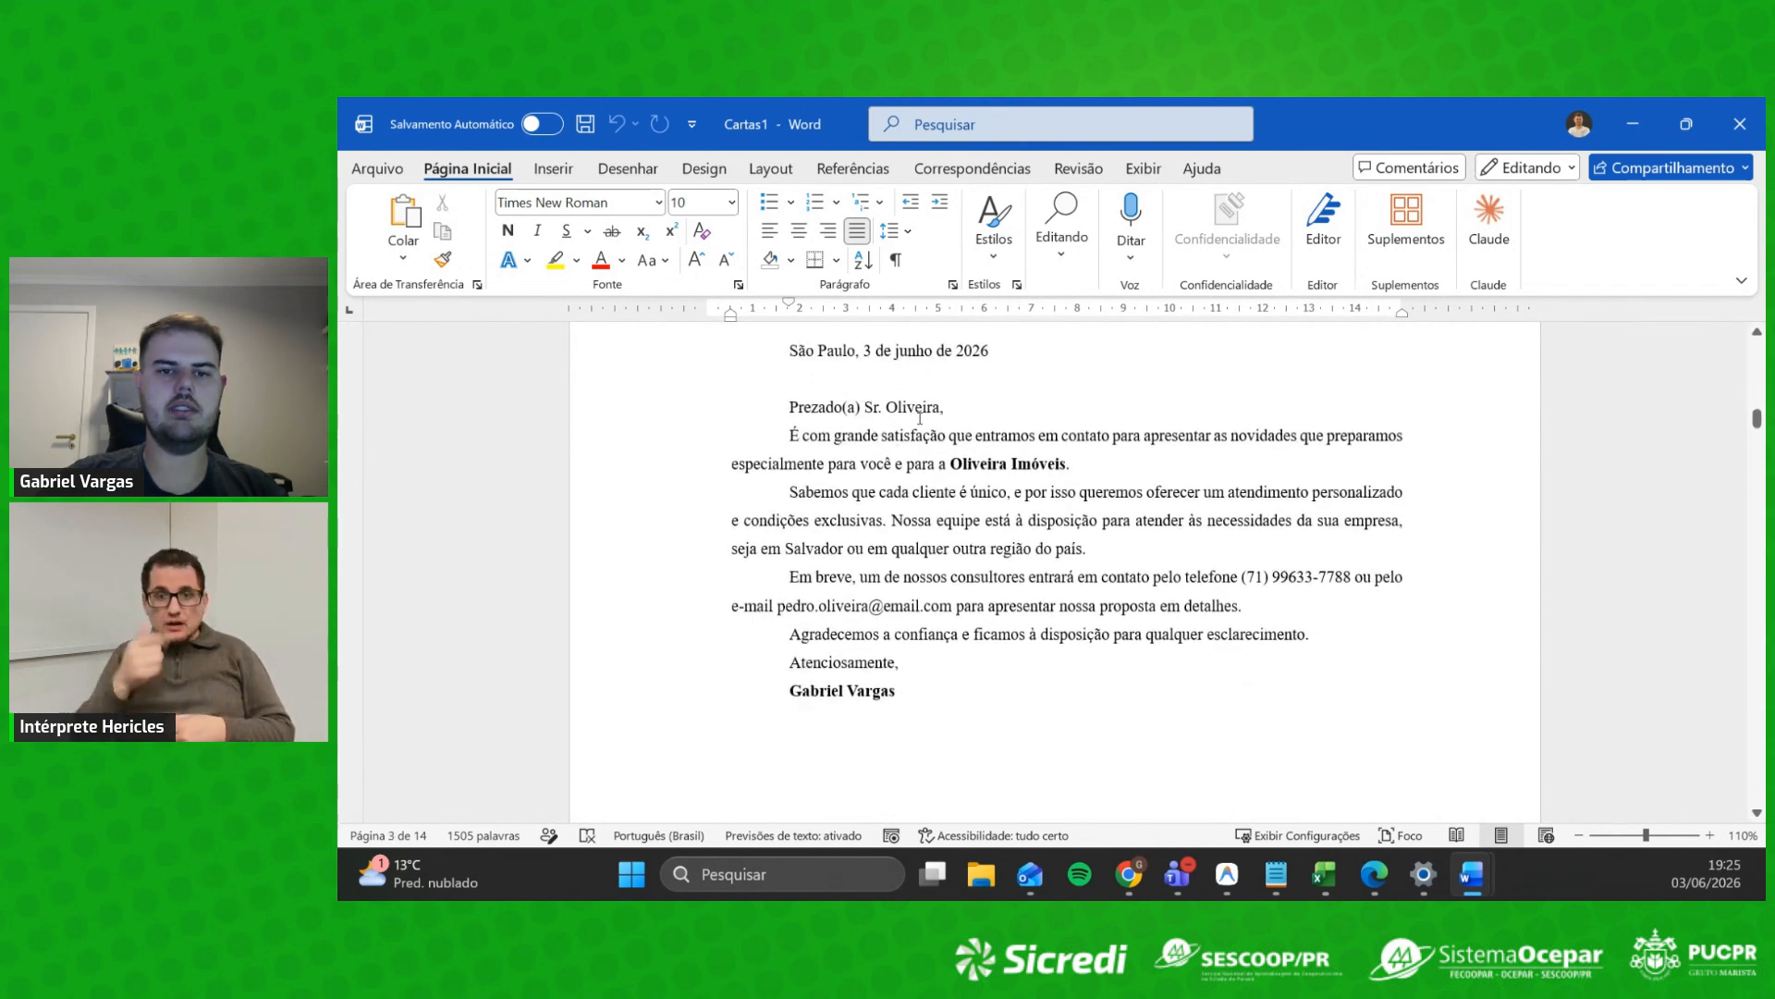
scroll(924, 417, down, 20)
scroll(1053, 428, down, 20)
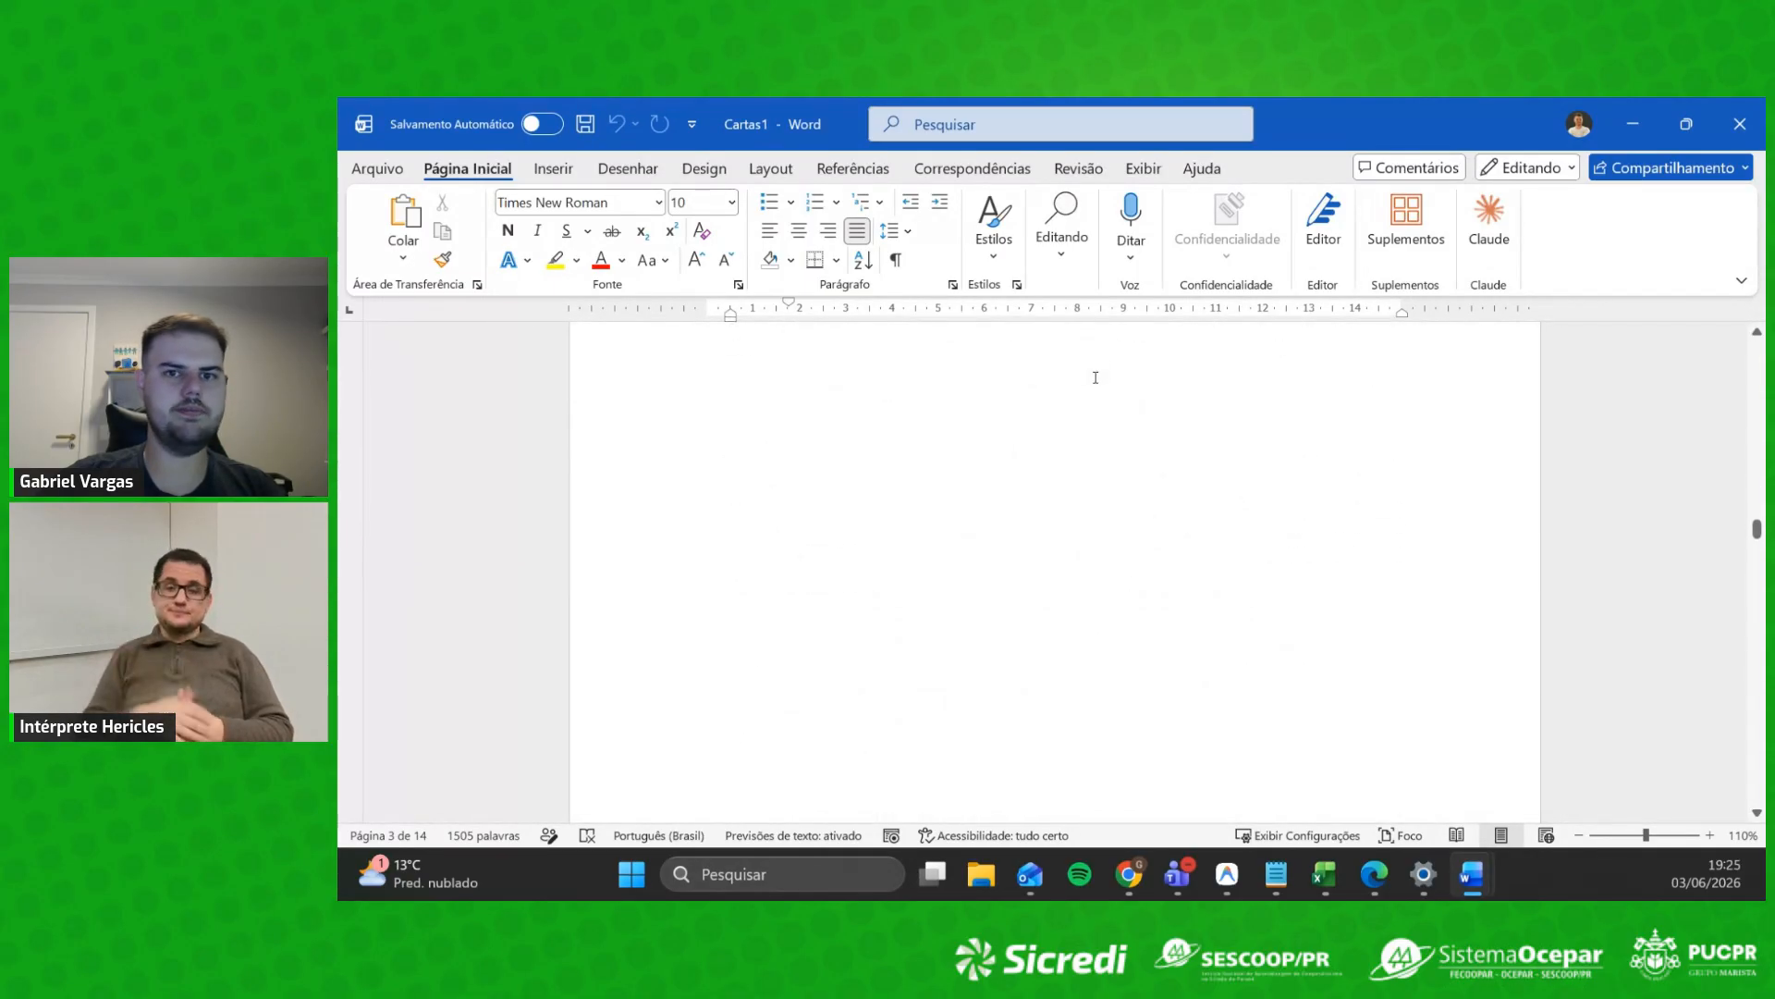
click(1746, 134)
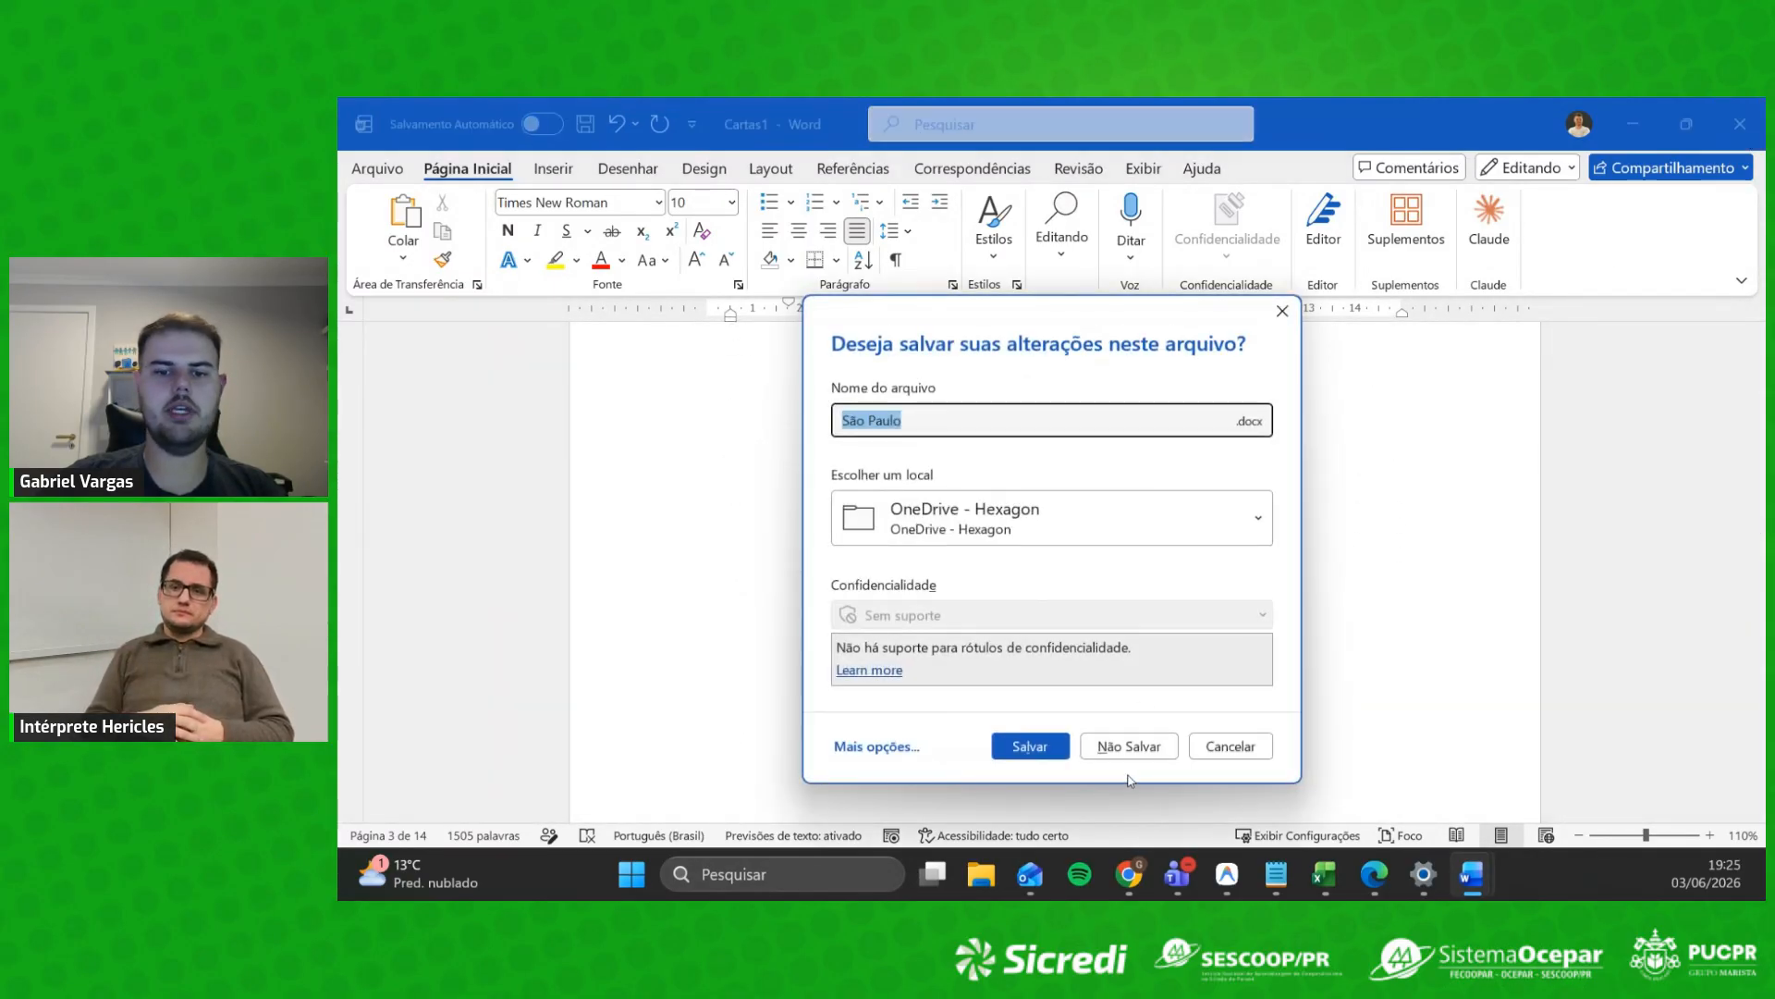
click(1129, 746)
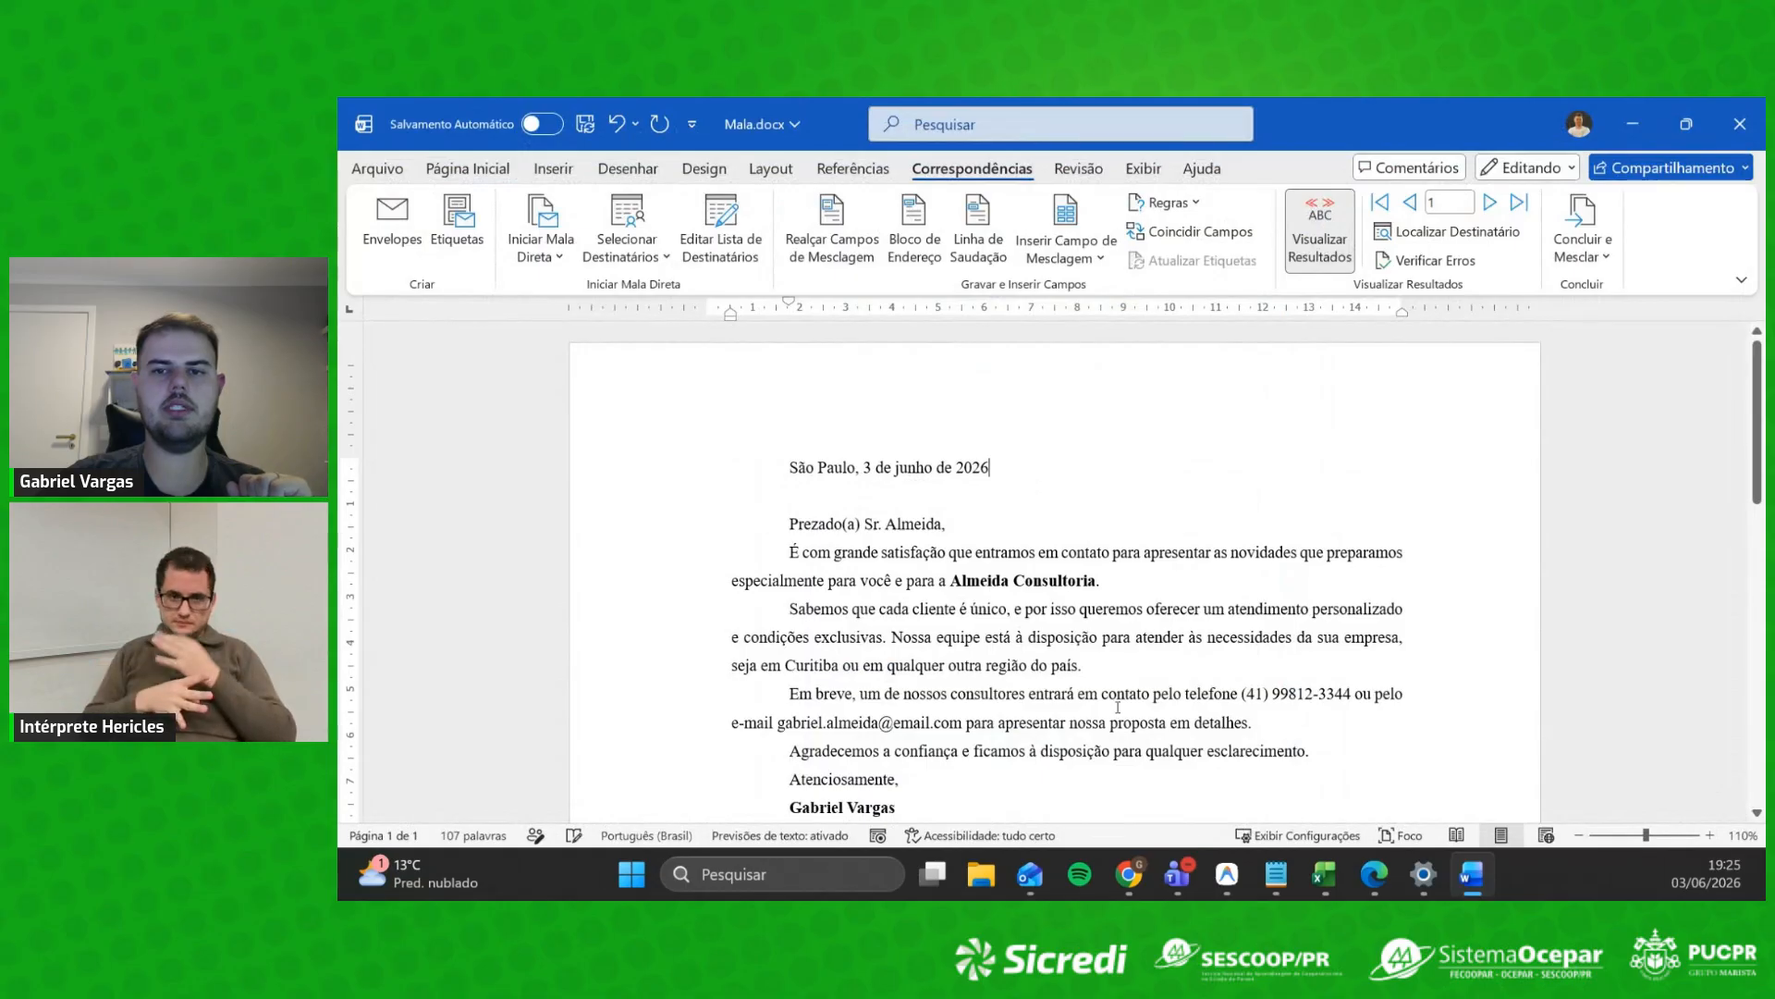
Step: Print all merged records through Imprimir Documentos to the Microsoft Print to PDF printer
click(1583, 242)
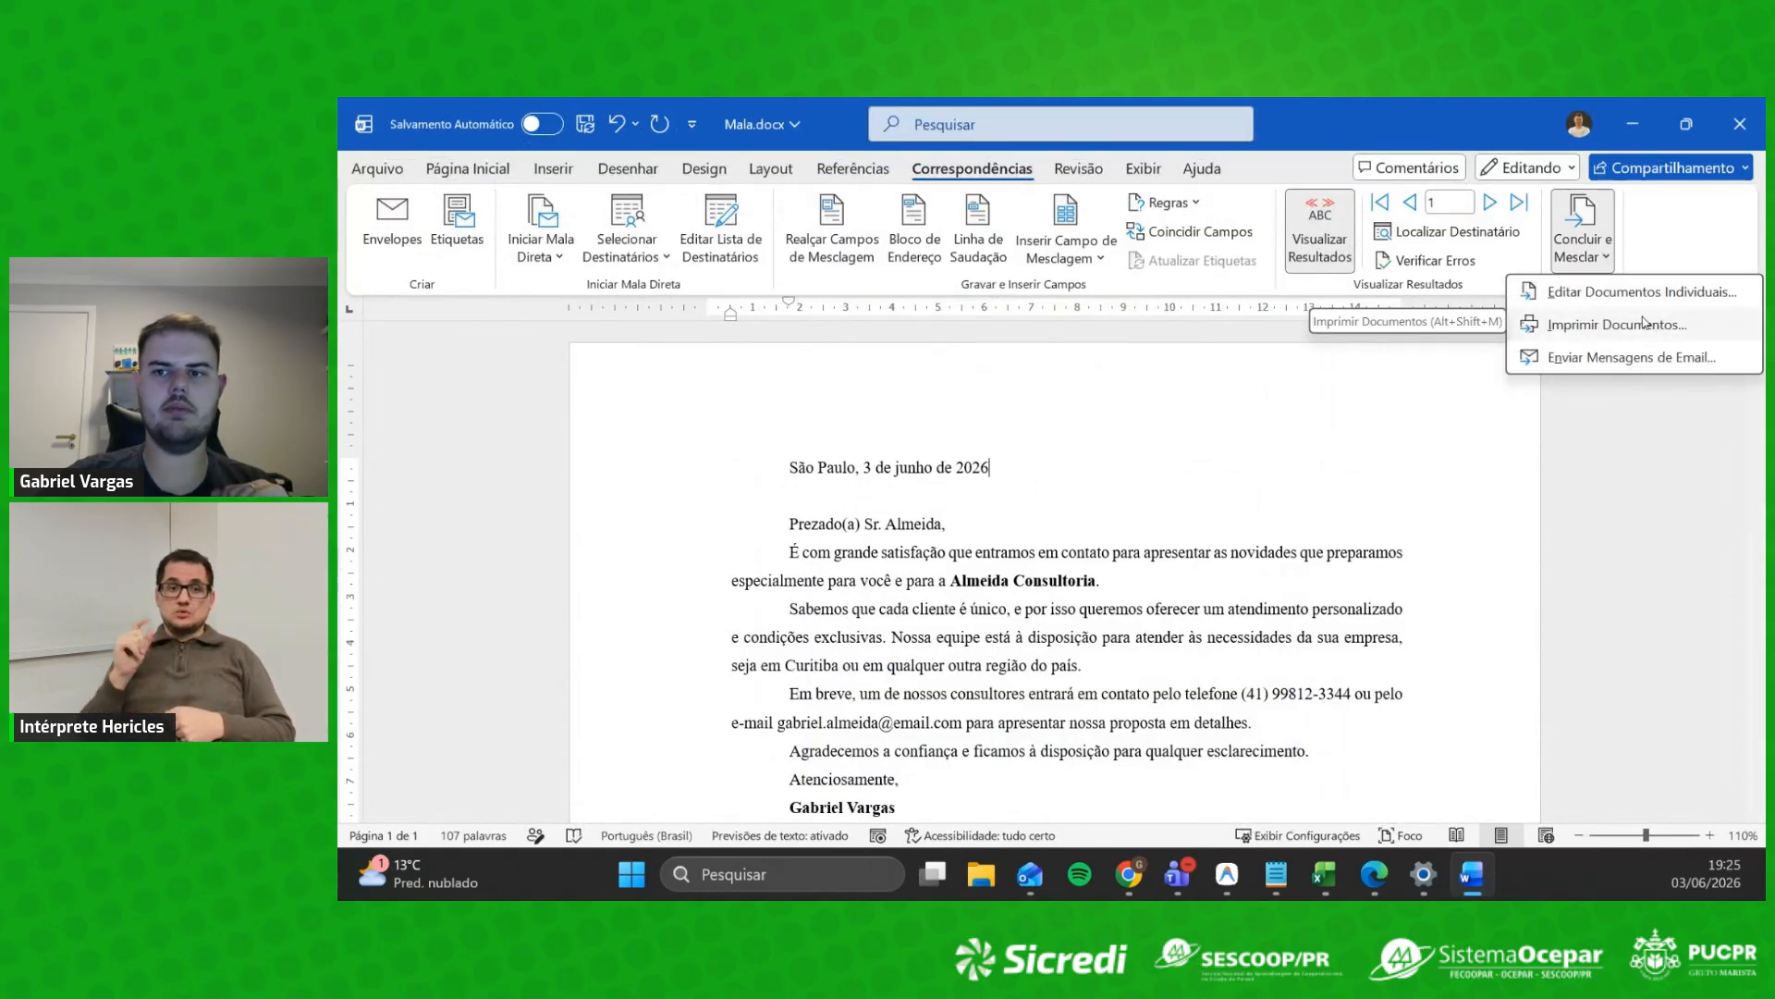
click(1653, 329)
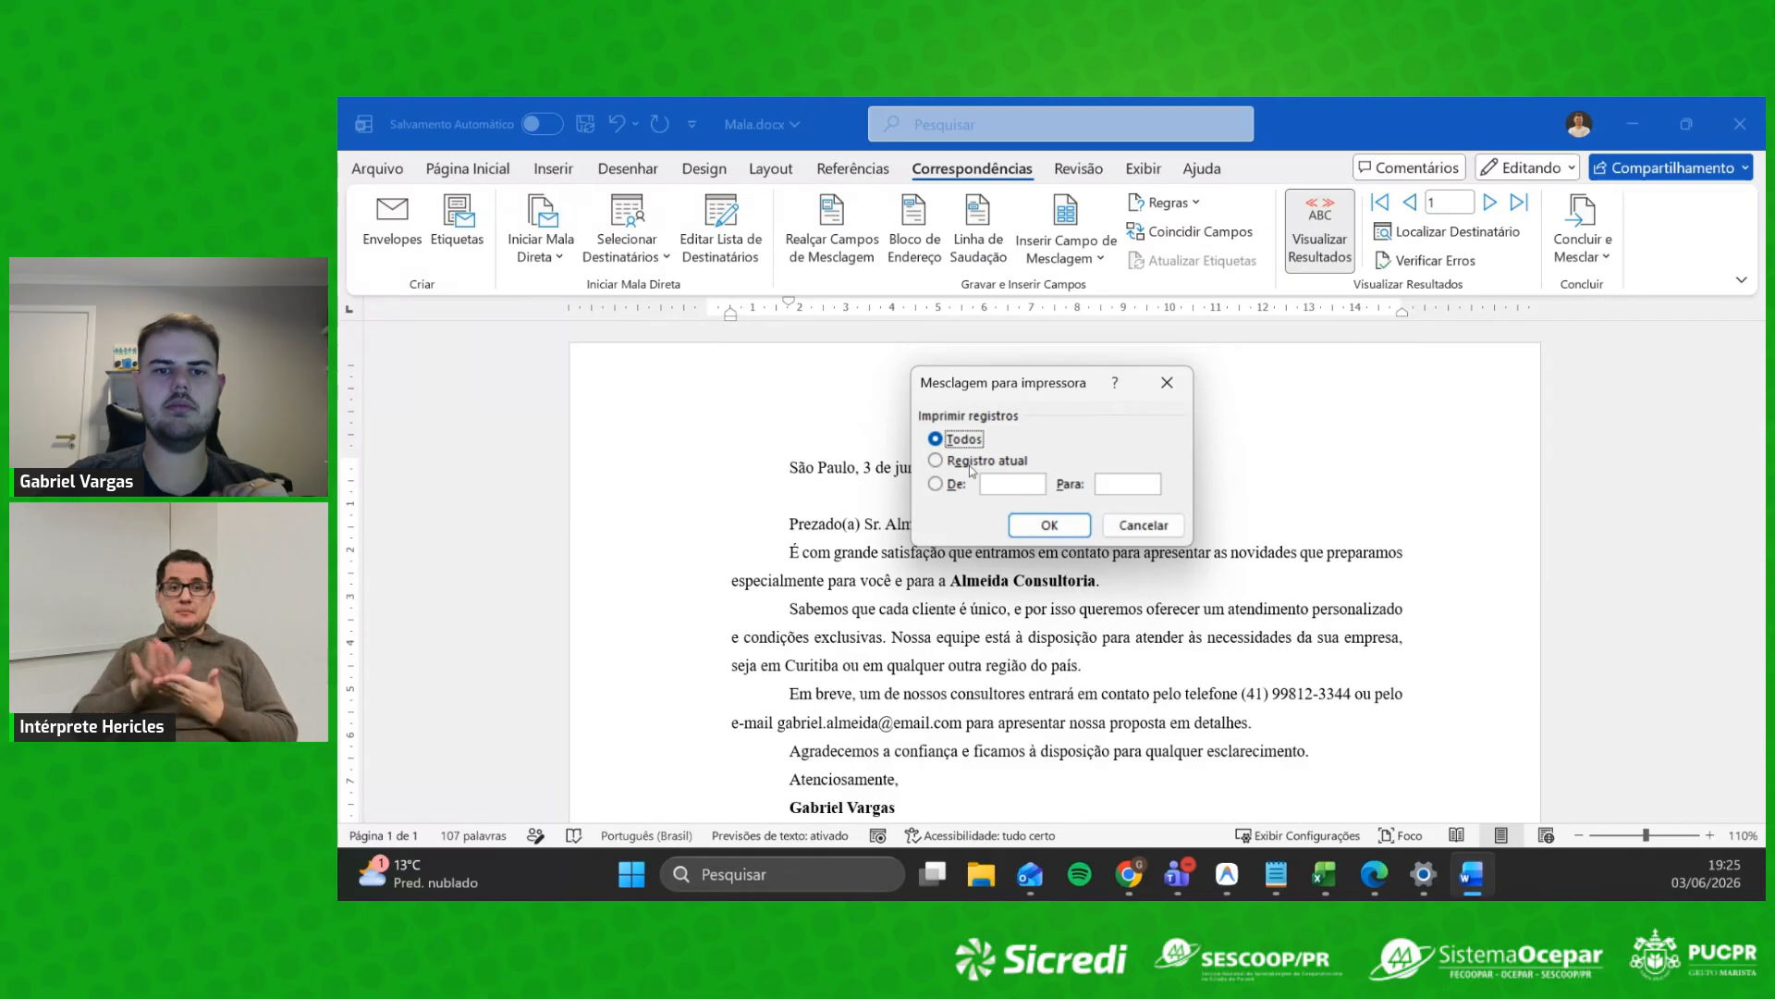
click(1041, 527)
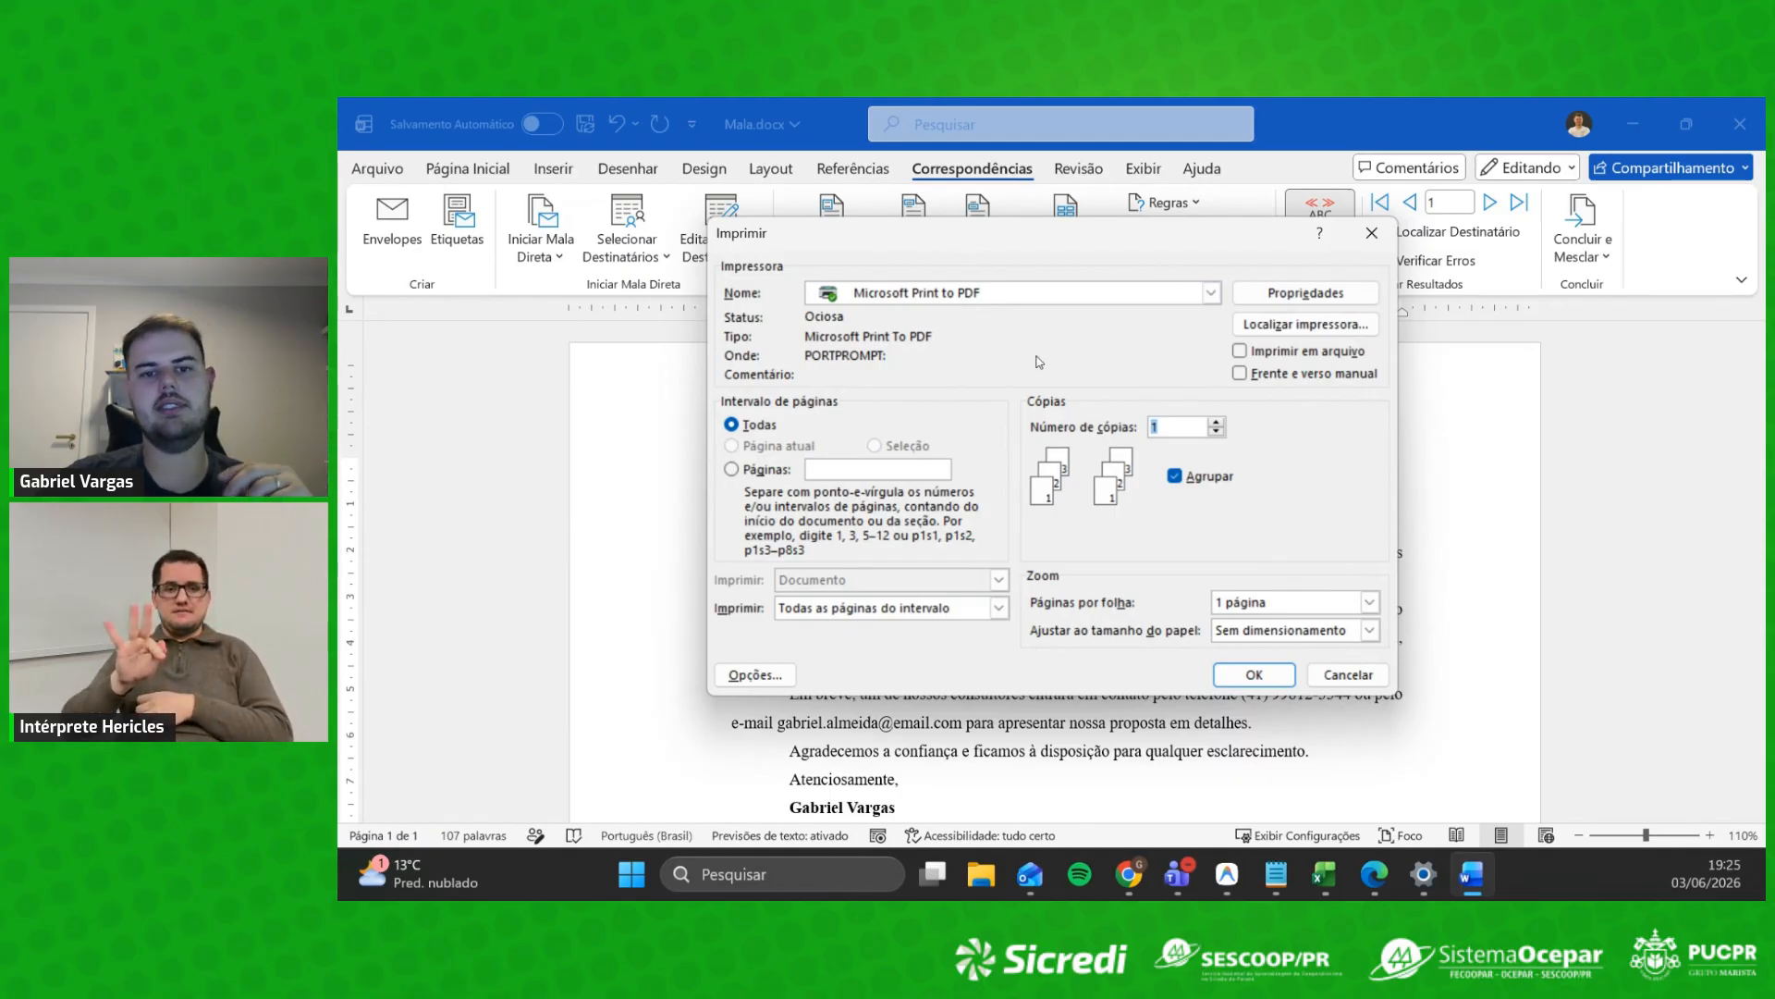
click(1265, 676)
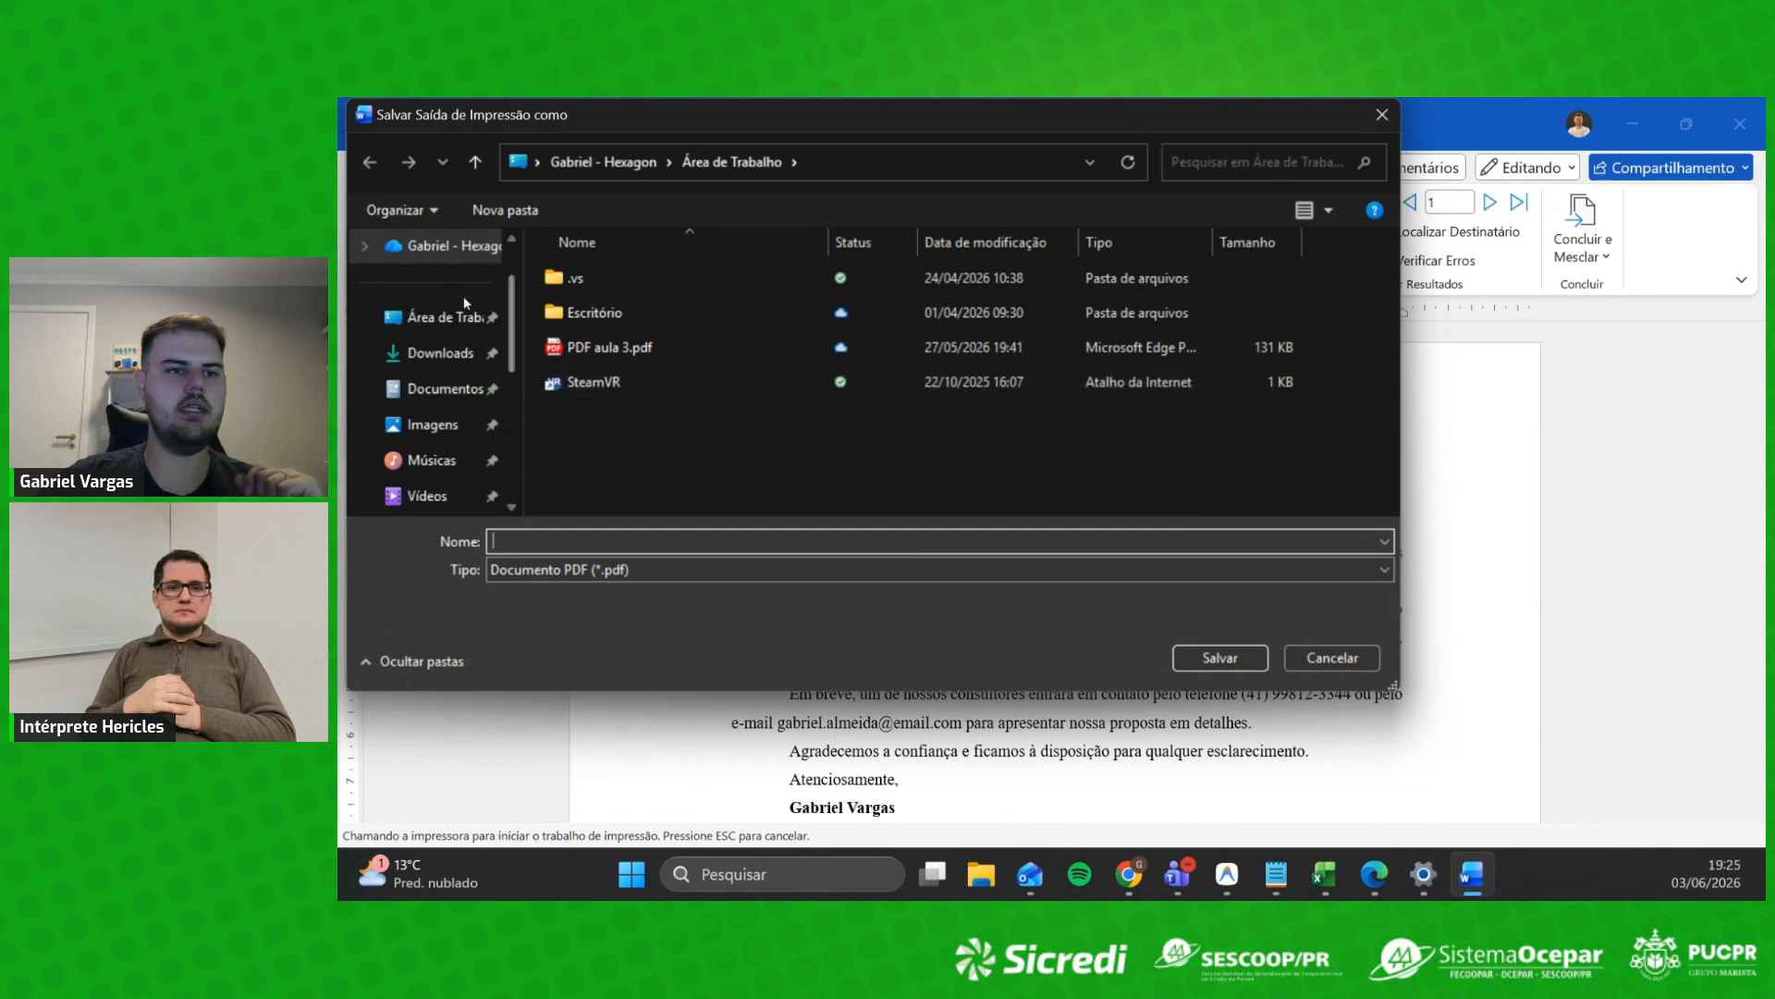
Step: Save the PDF as MALA on the Área de Trabalho and locate the saved file
click(436, 322)
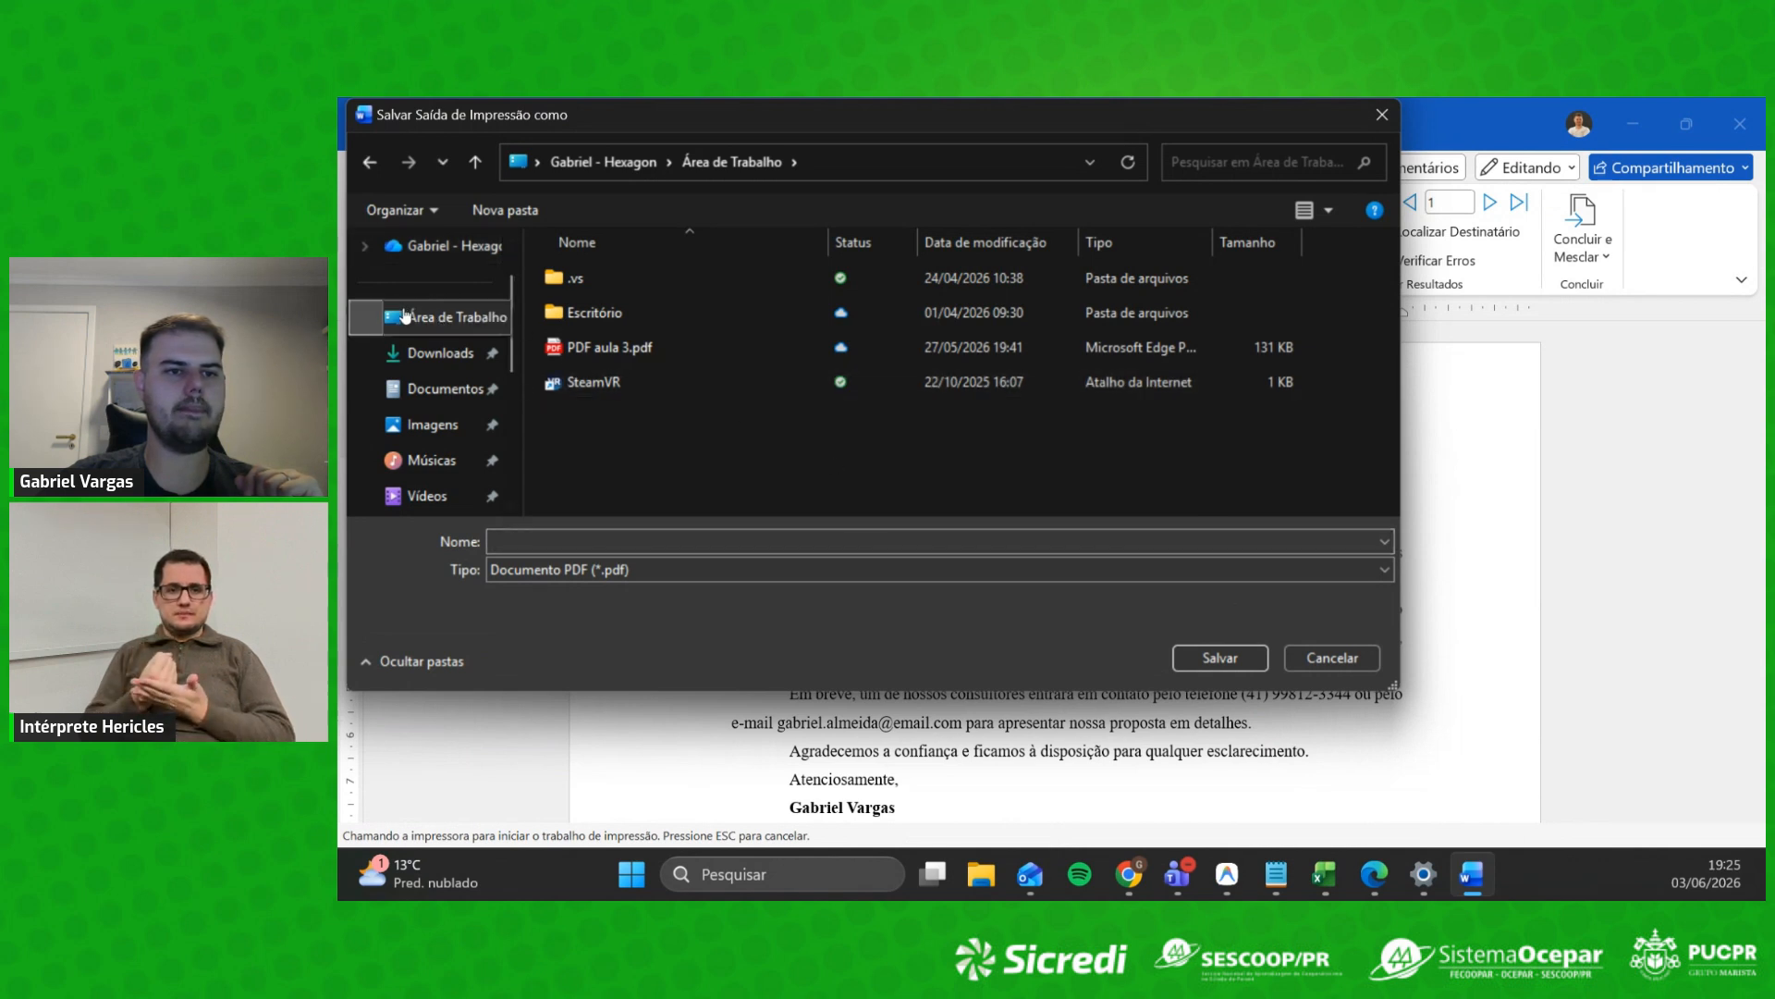
click(596, 540)
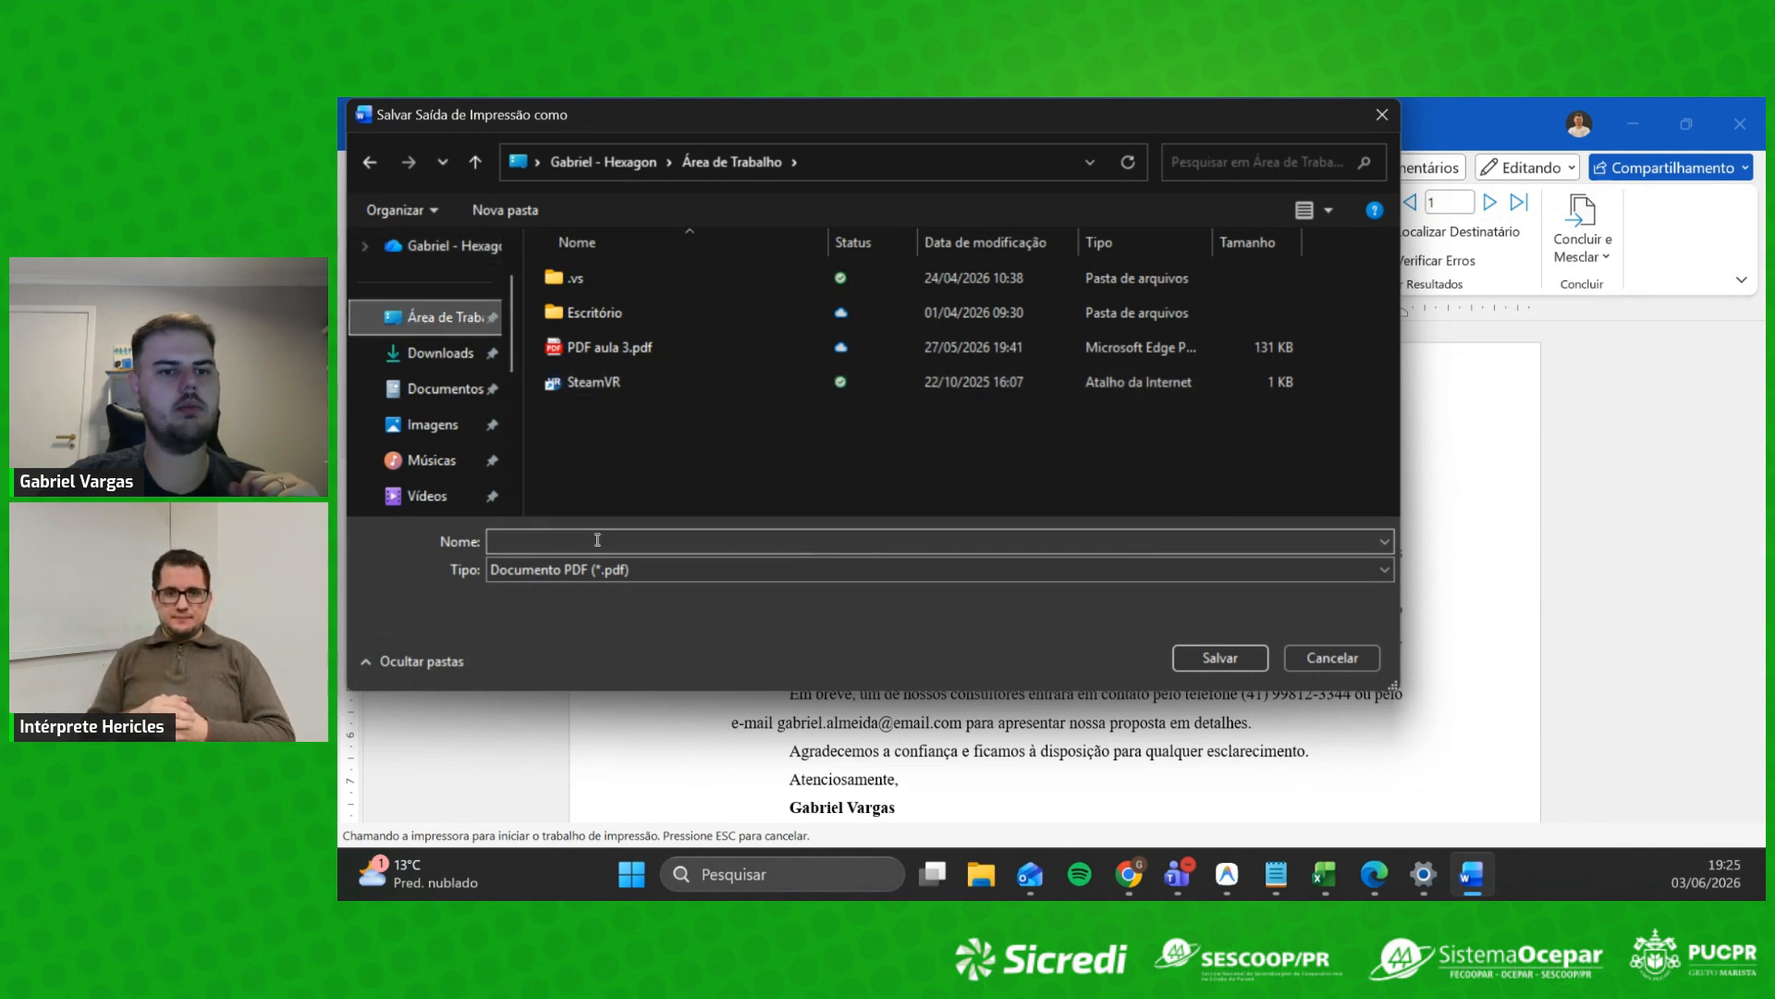
text(MALA)
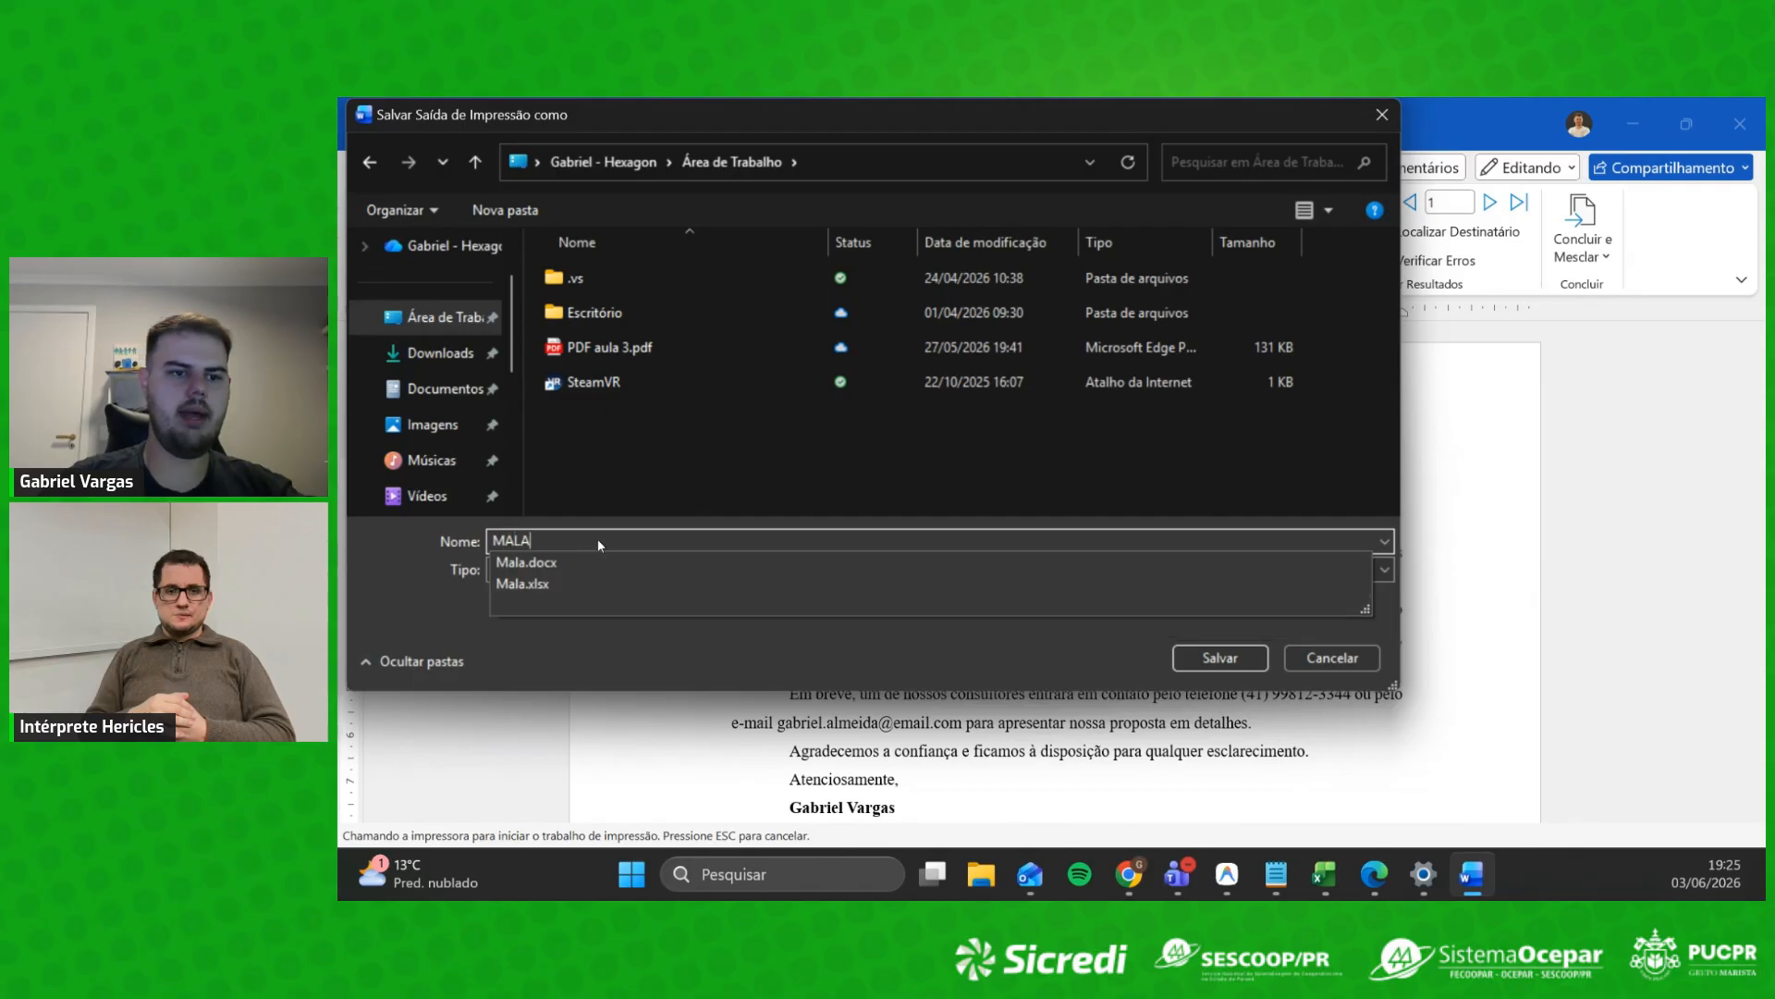
click(1222, 661)
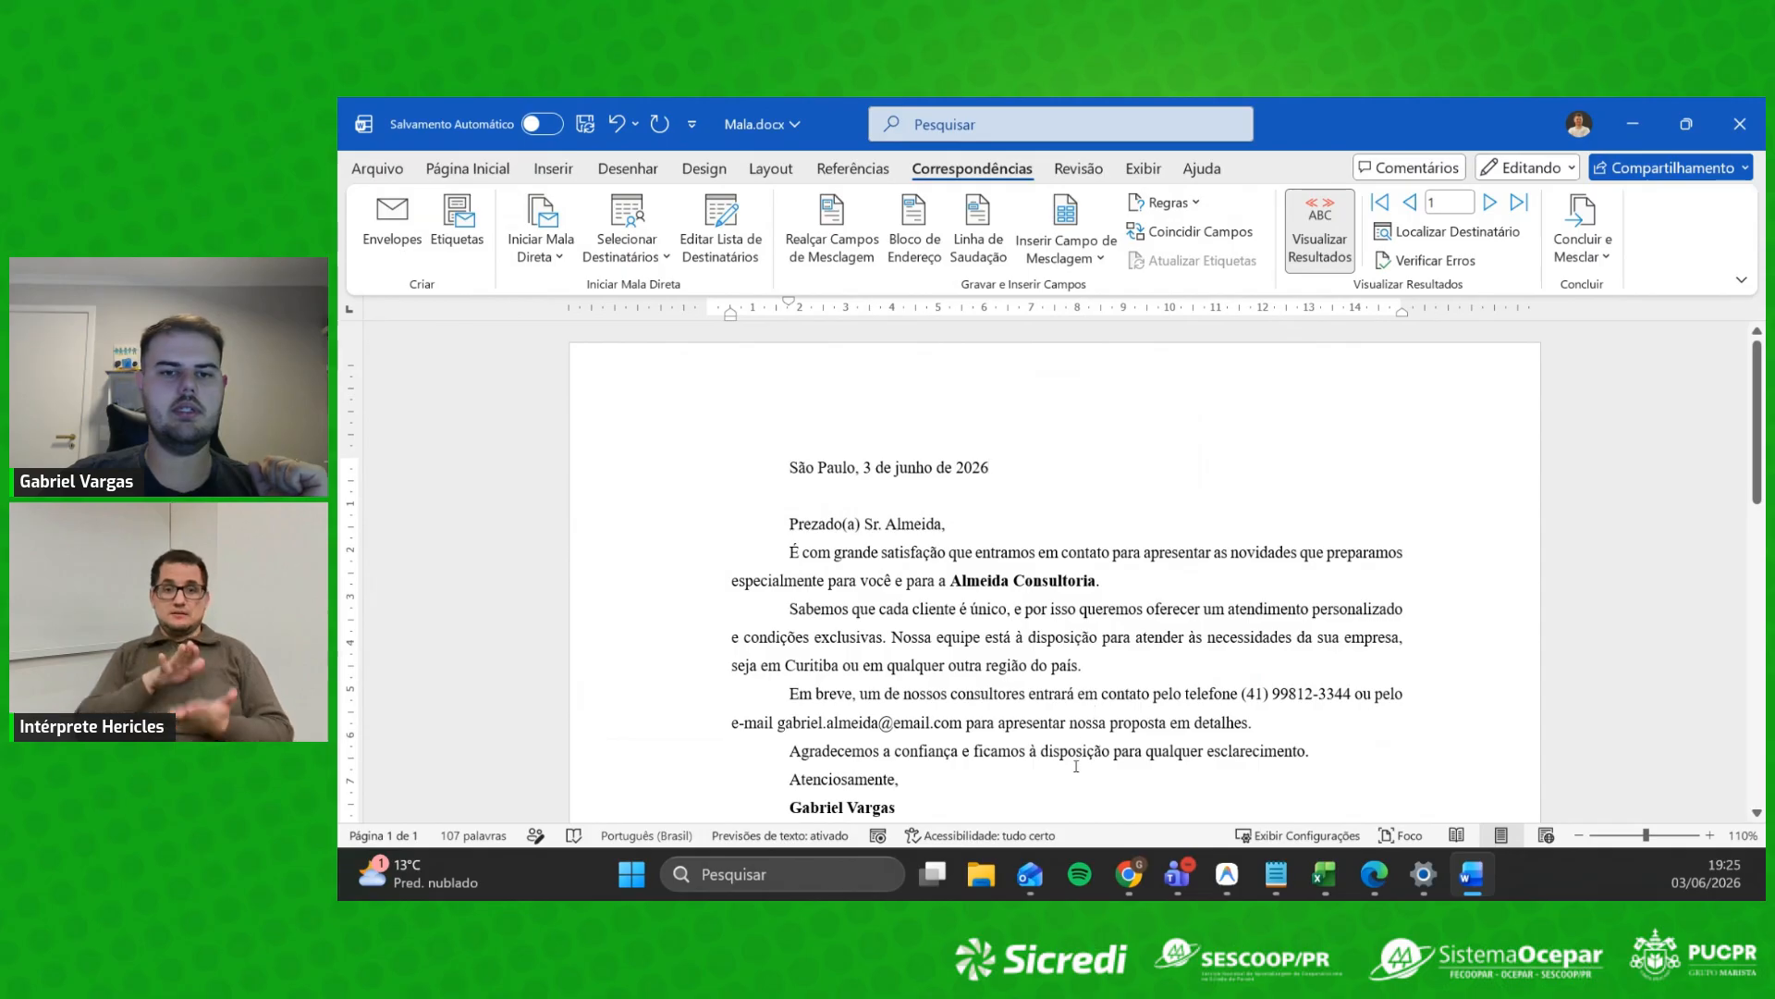
click(984, 876)
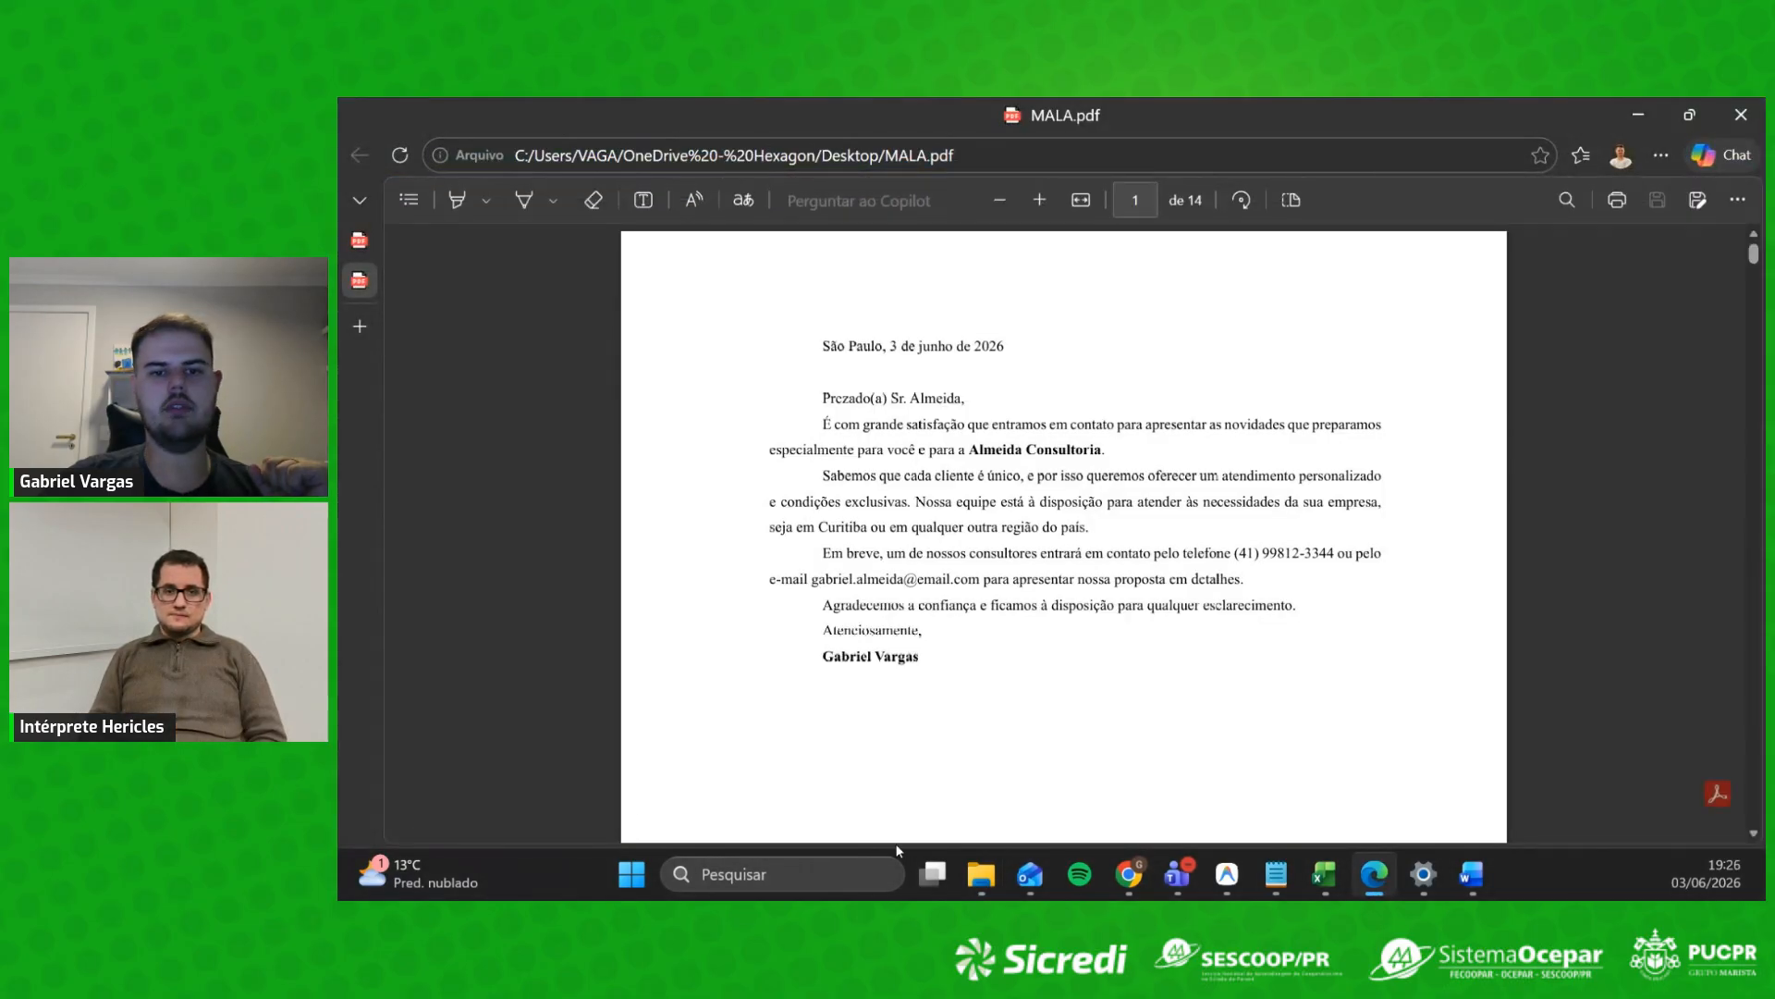
Step: Check the Souza & Filhos and Oliveira Imóveis letters in MALA.pdf, then close Edge
scroll(1241, 533, down, 10)
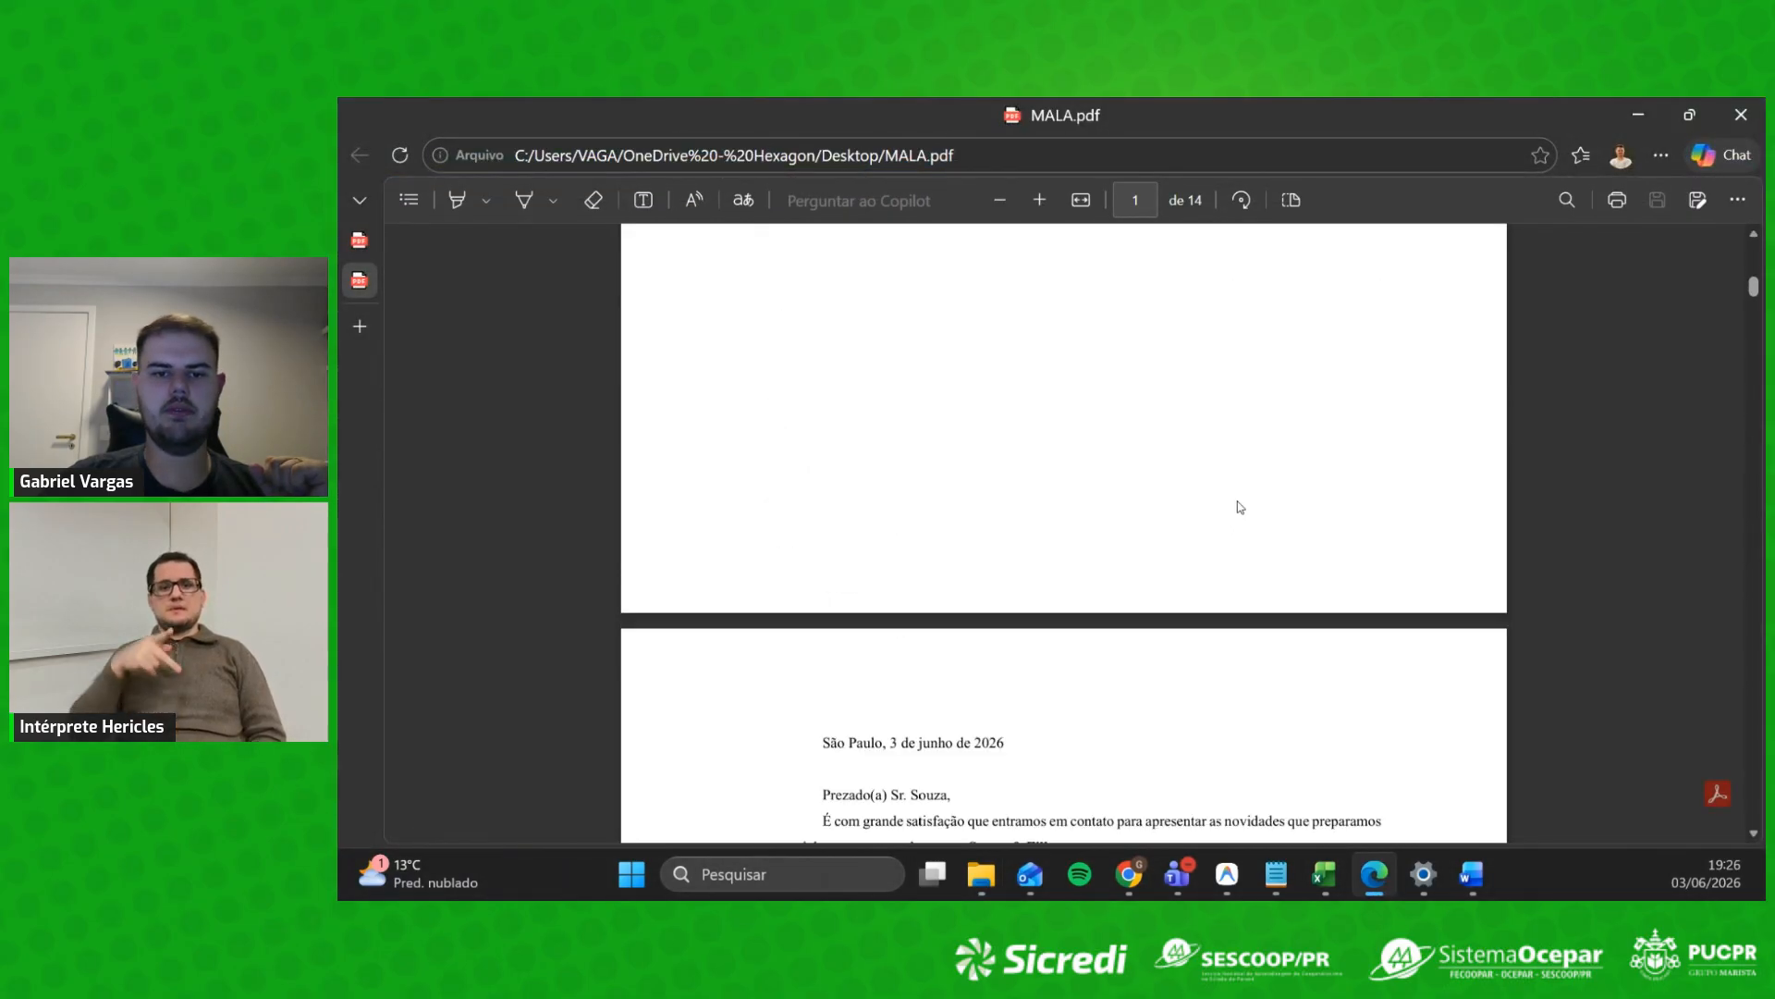
scroll(920, 428, up, 1)
drag(889, 438, 951, 438)
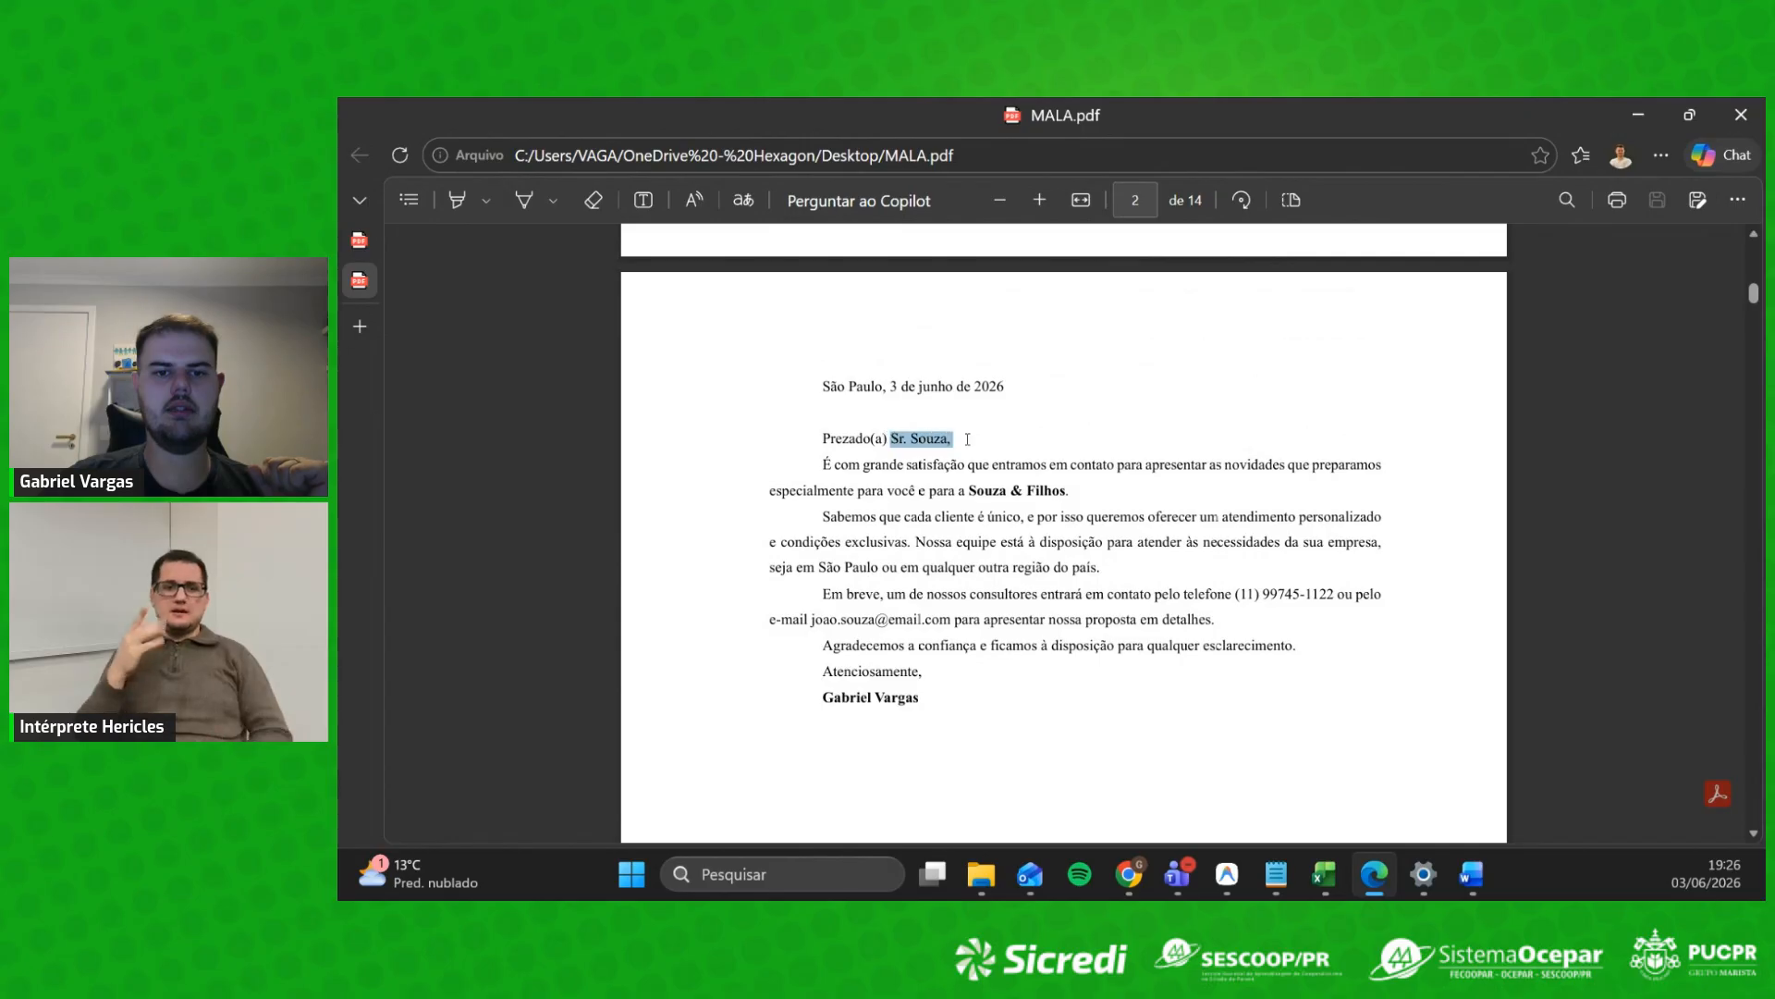
scroll(842, 446, up, 10)
scroll(842, 447, down, 10)
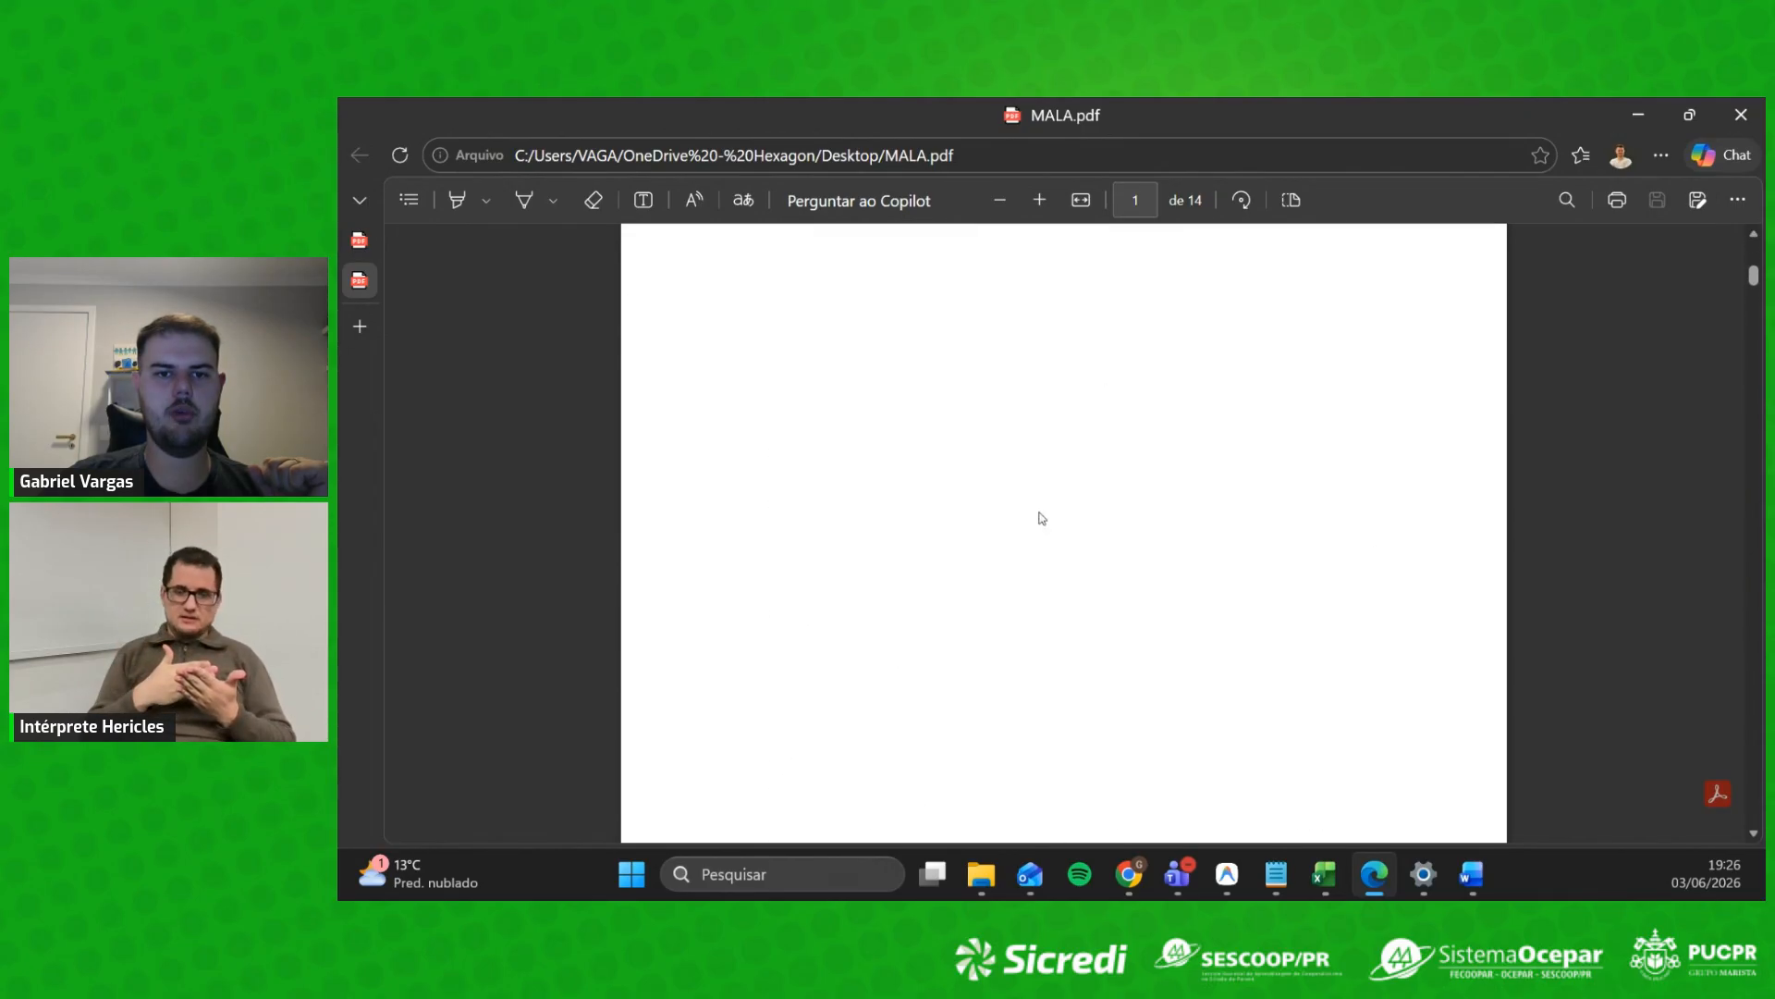
drag(911, 549, 1061, 610)
scroll(1003, 423, down, 12)
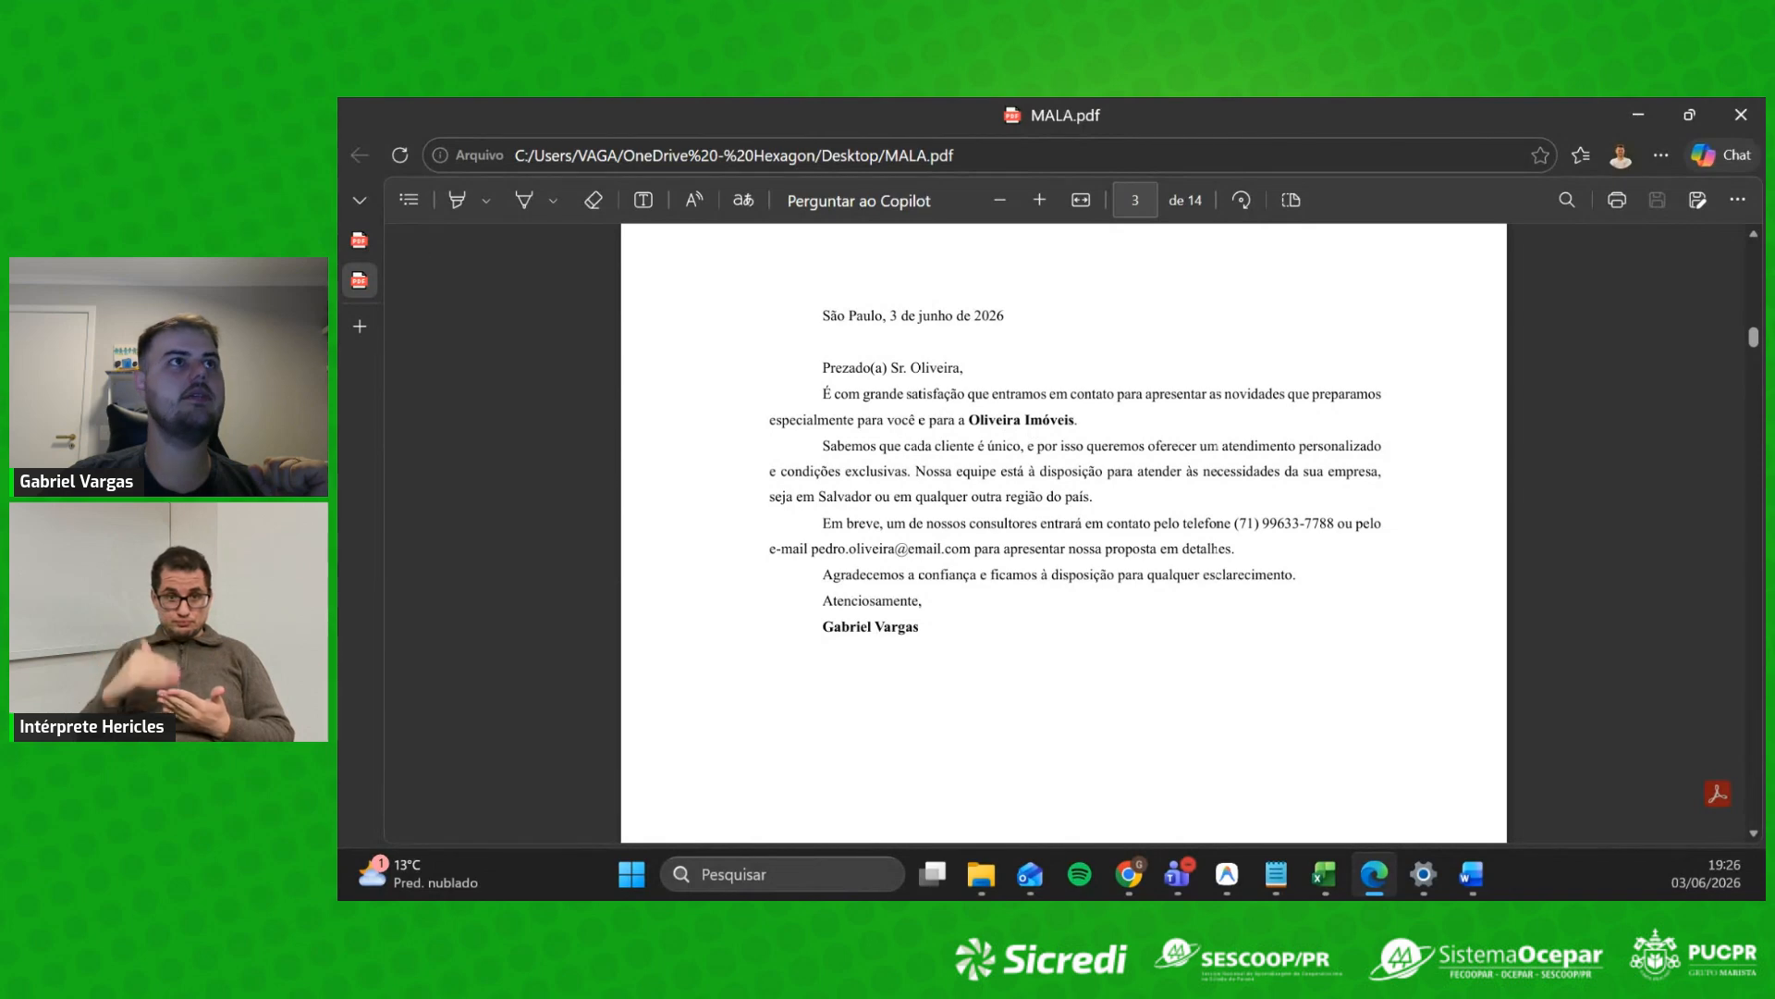
click(1741, 114)
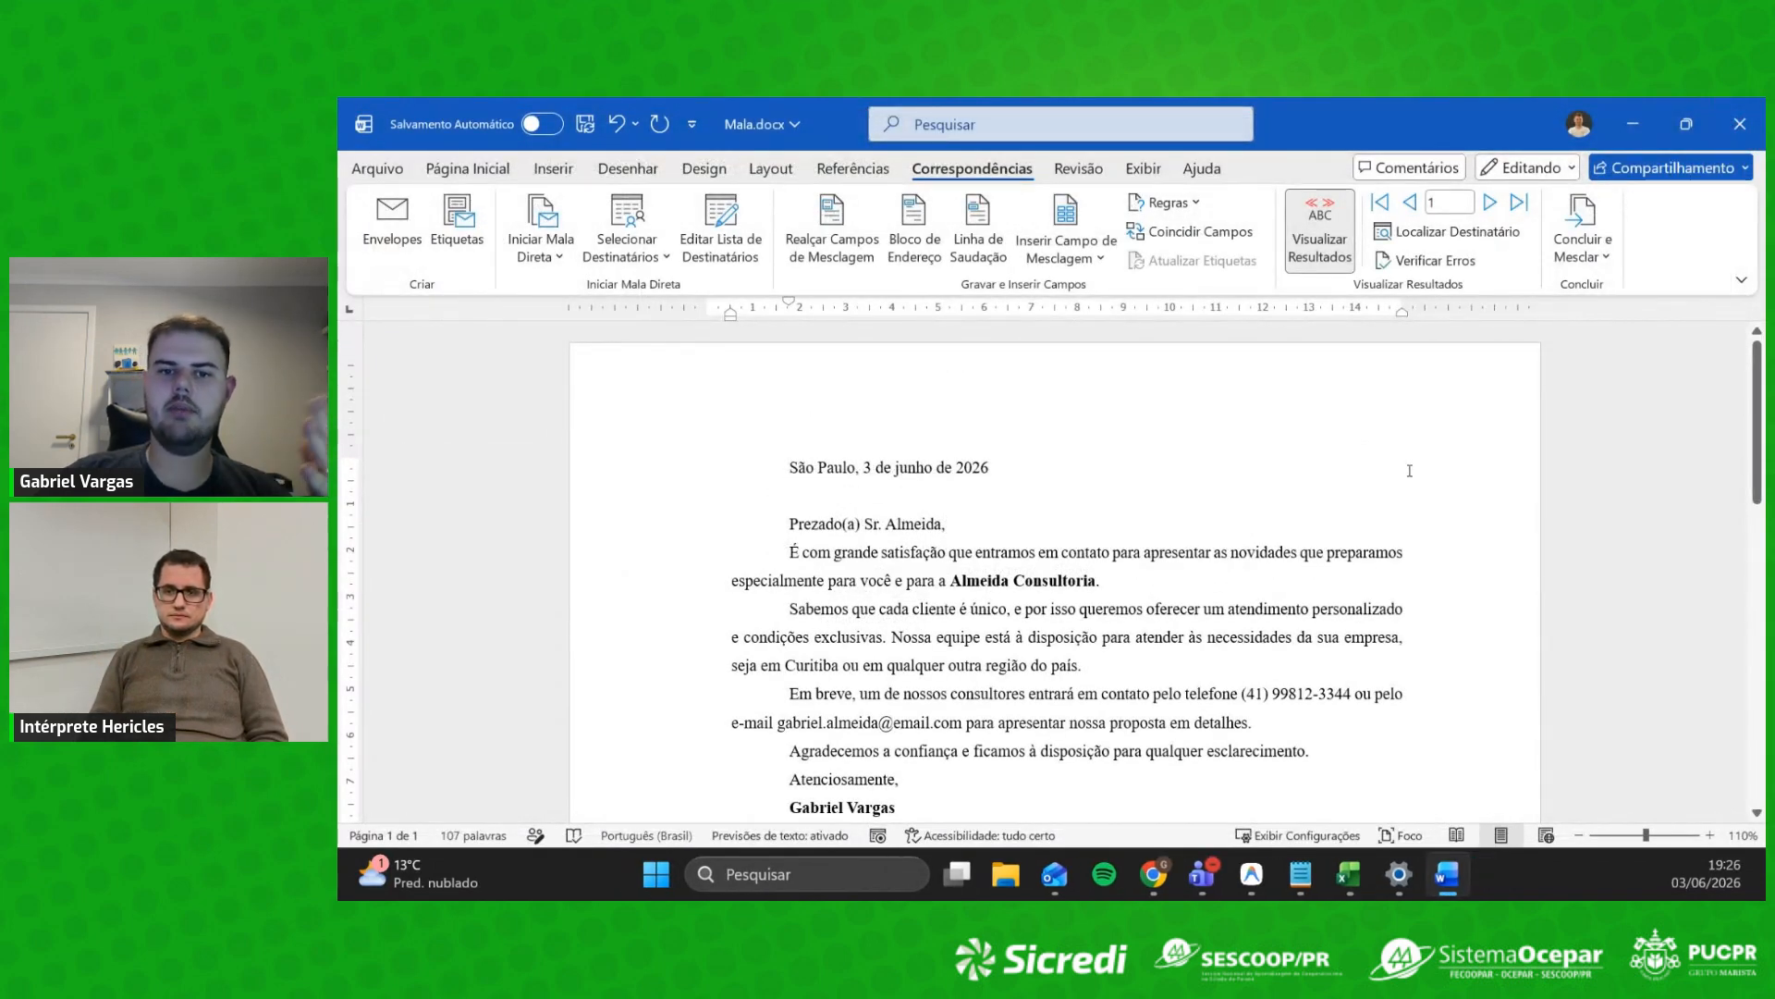
Step: Choose Enviar Mensagens de Email from Concluir e Mesclar to open the Mesclagem para email dialog
click(1582, 235)
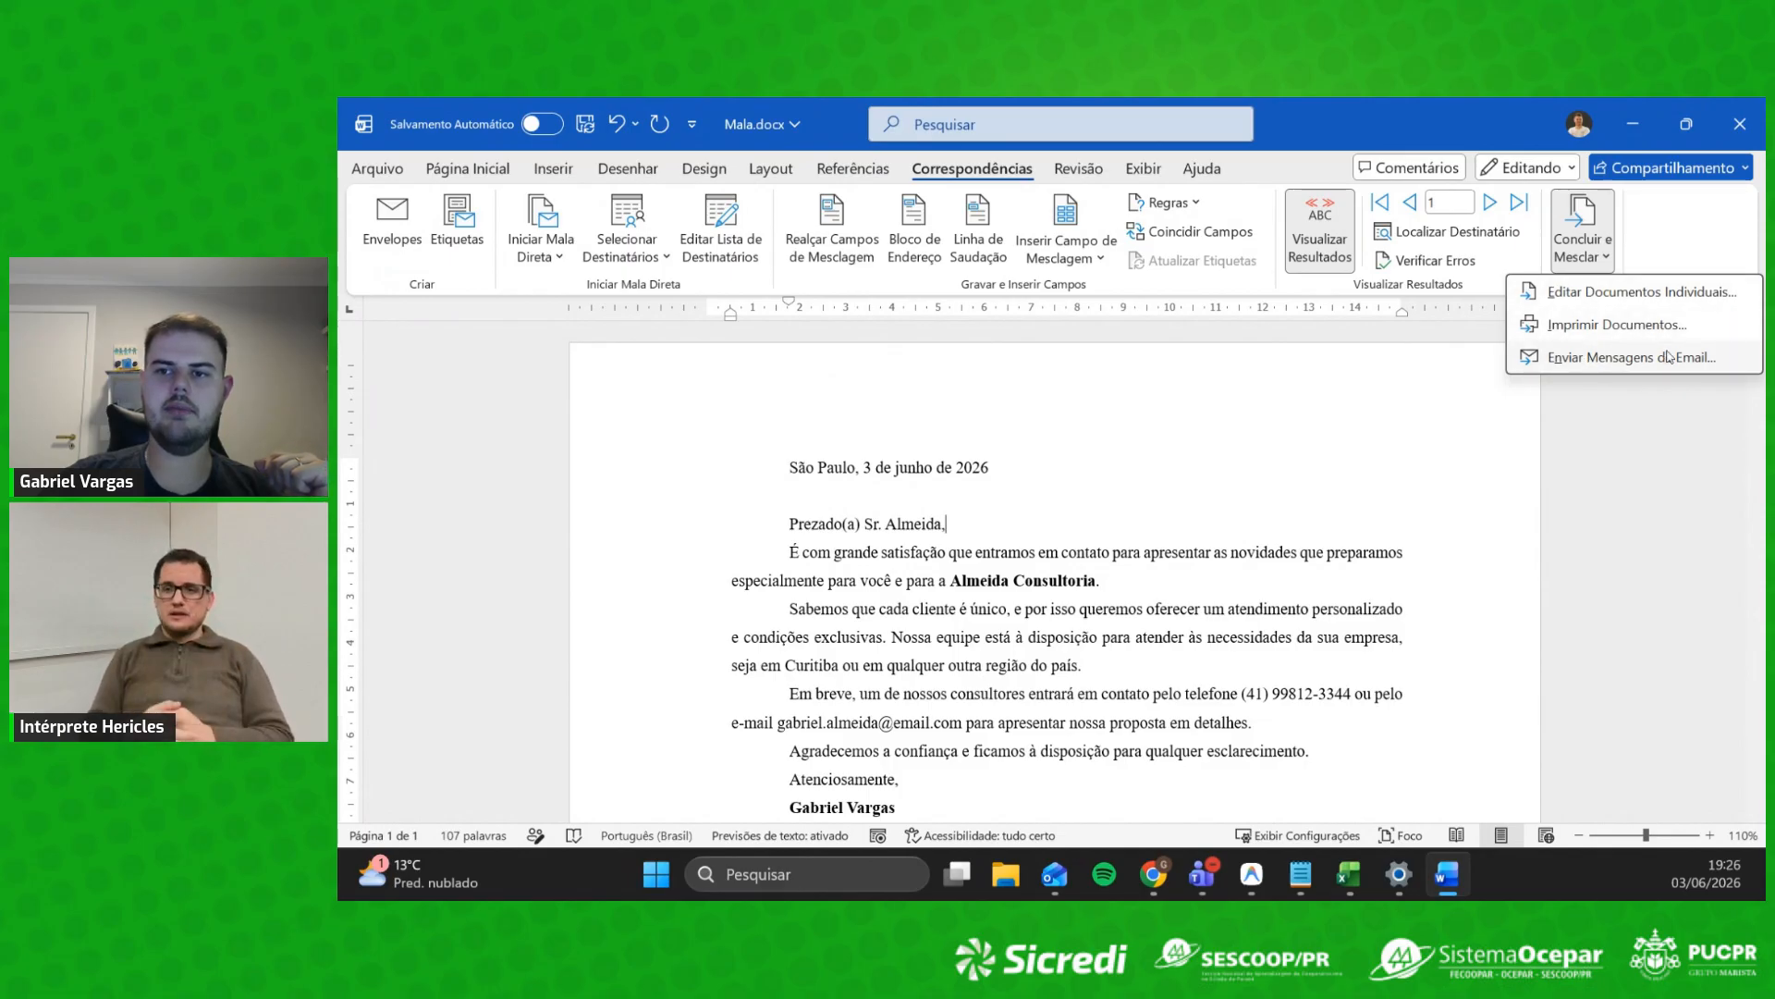
click(1620, 358)
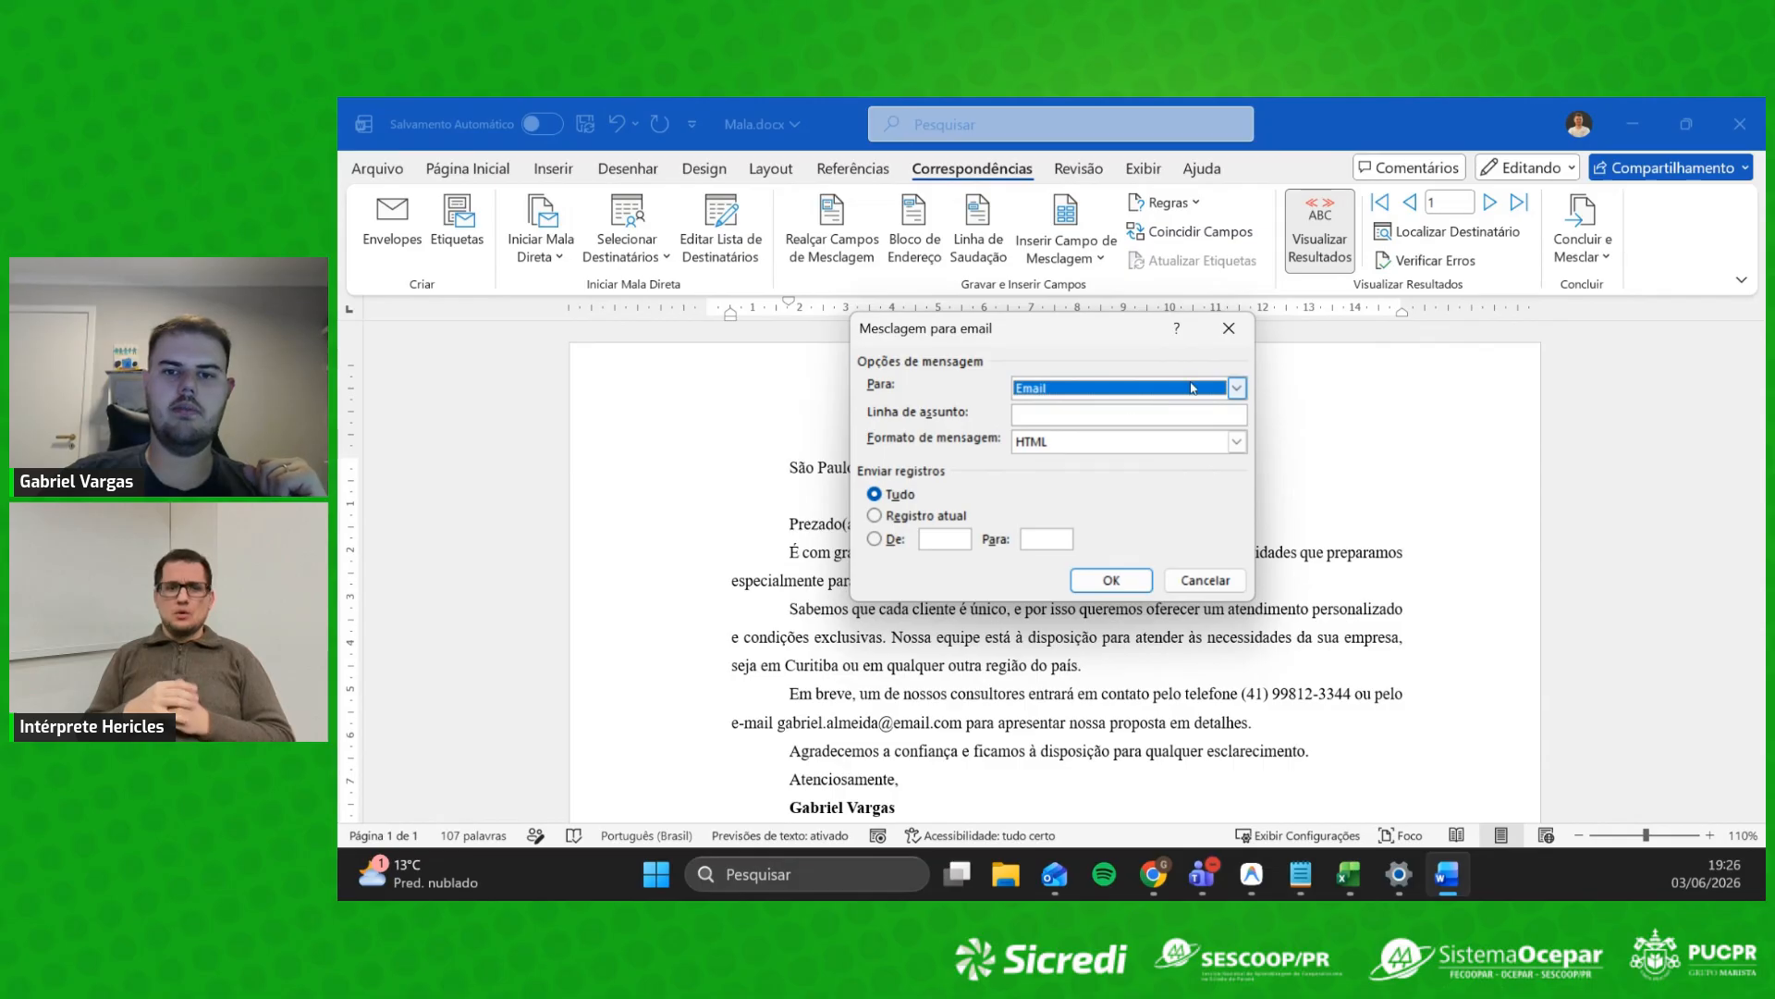
Step: Send the e-mail merge to the Email field with the subject line 'Proposta'
click(1132, 385)
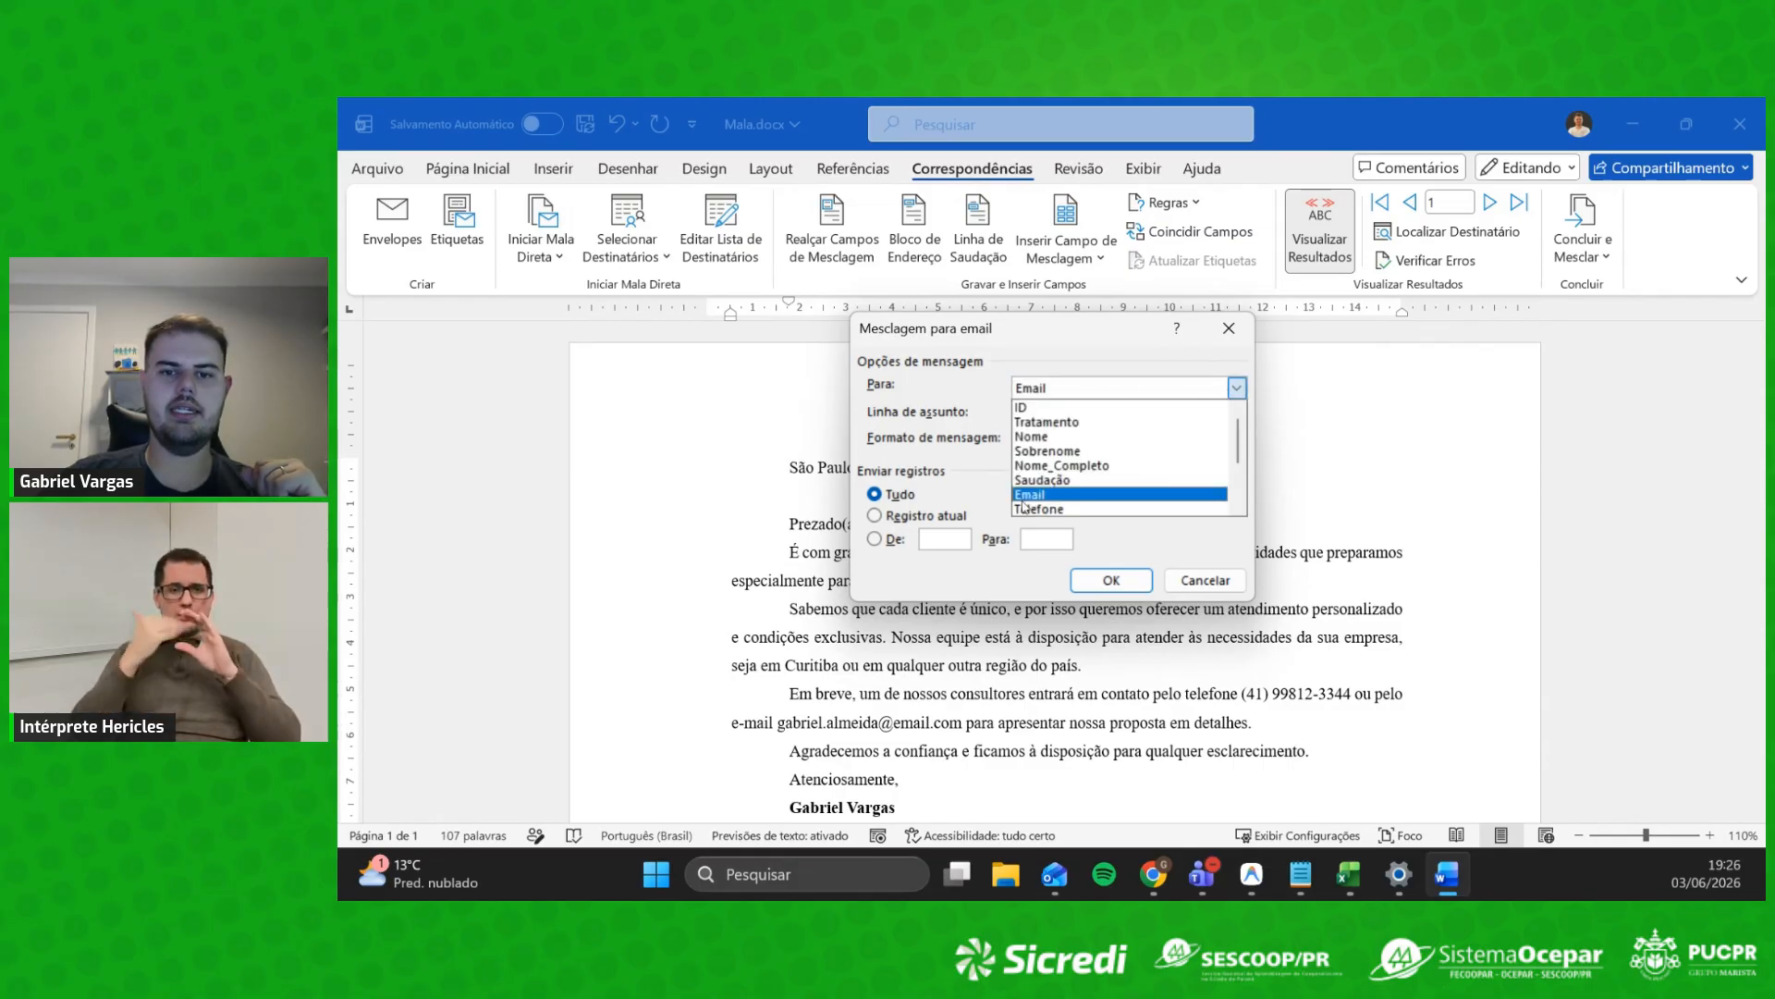
click(1051, 496)
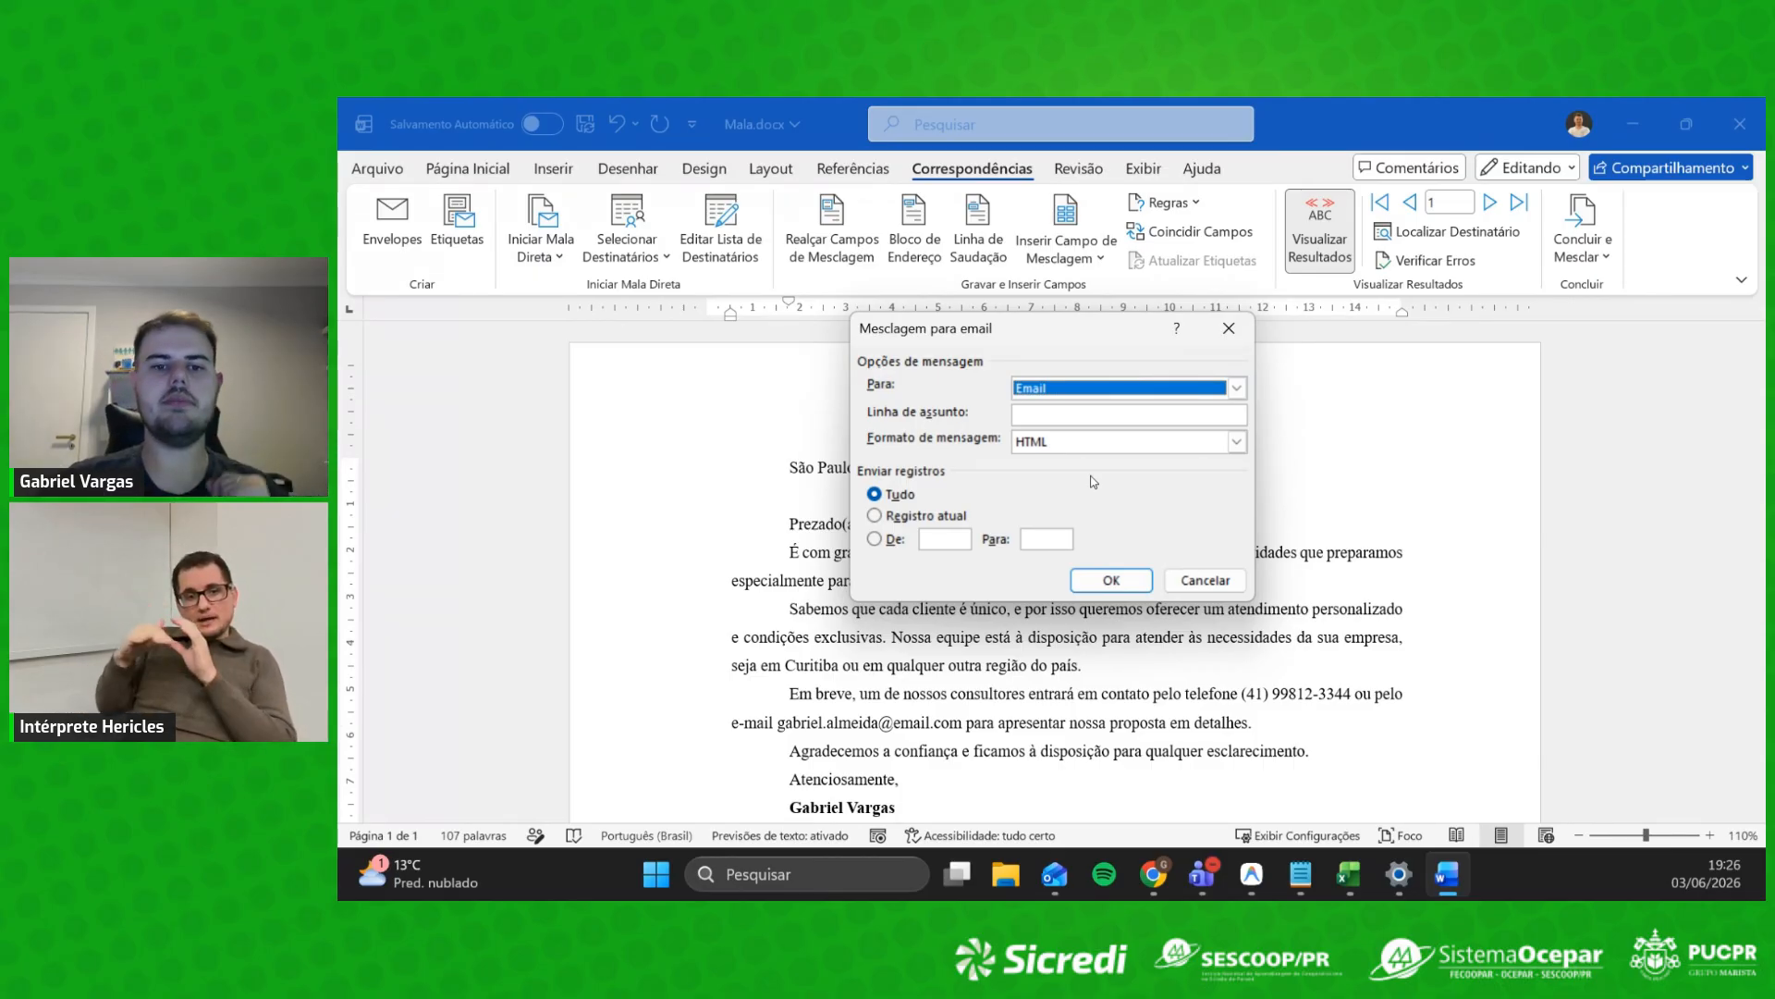
click(1068, 414)
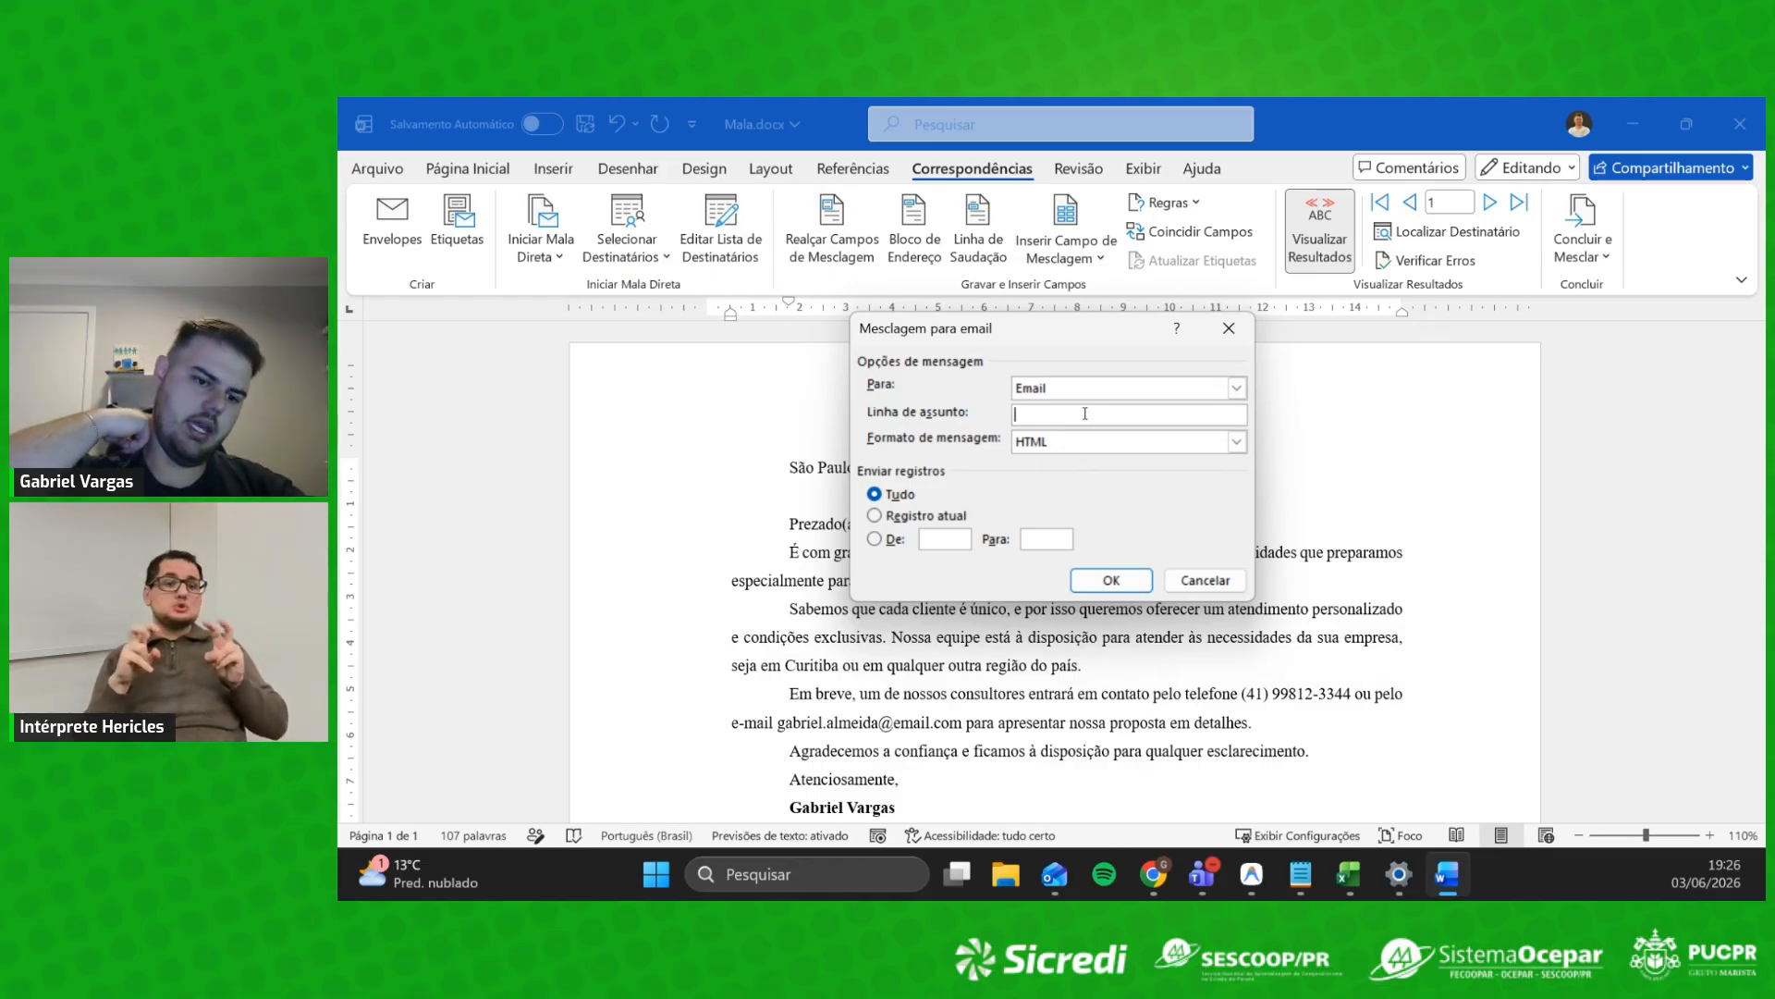
text(Pro)
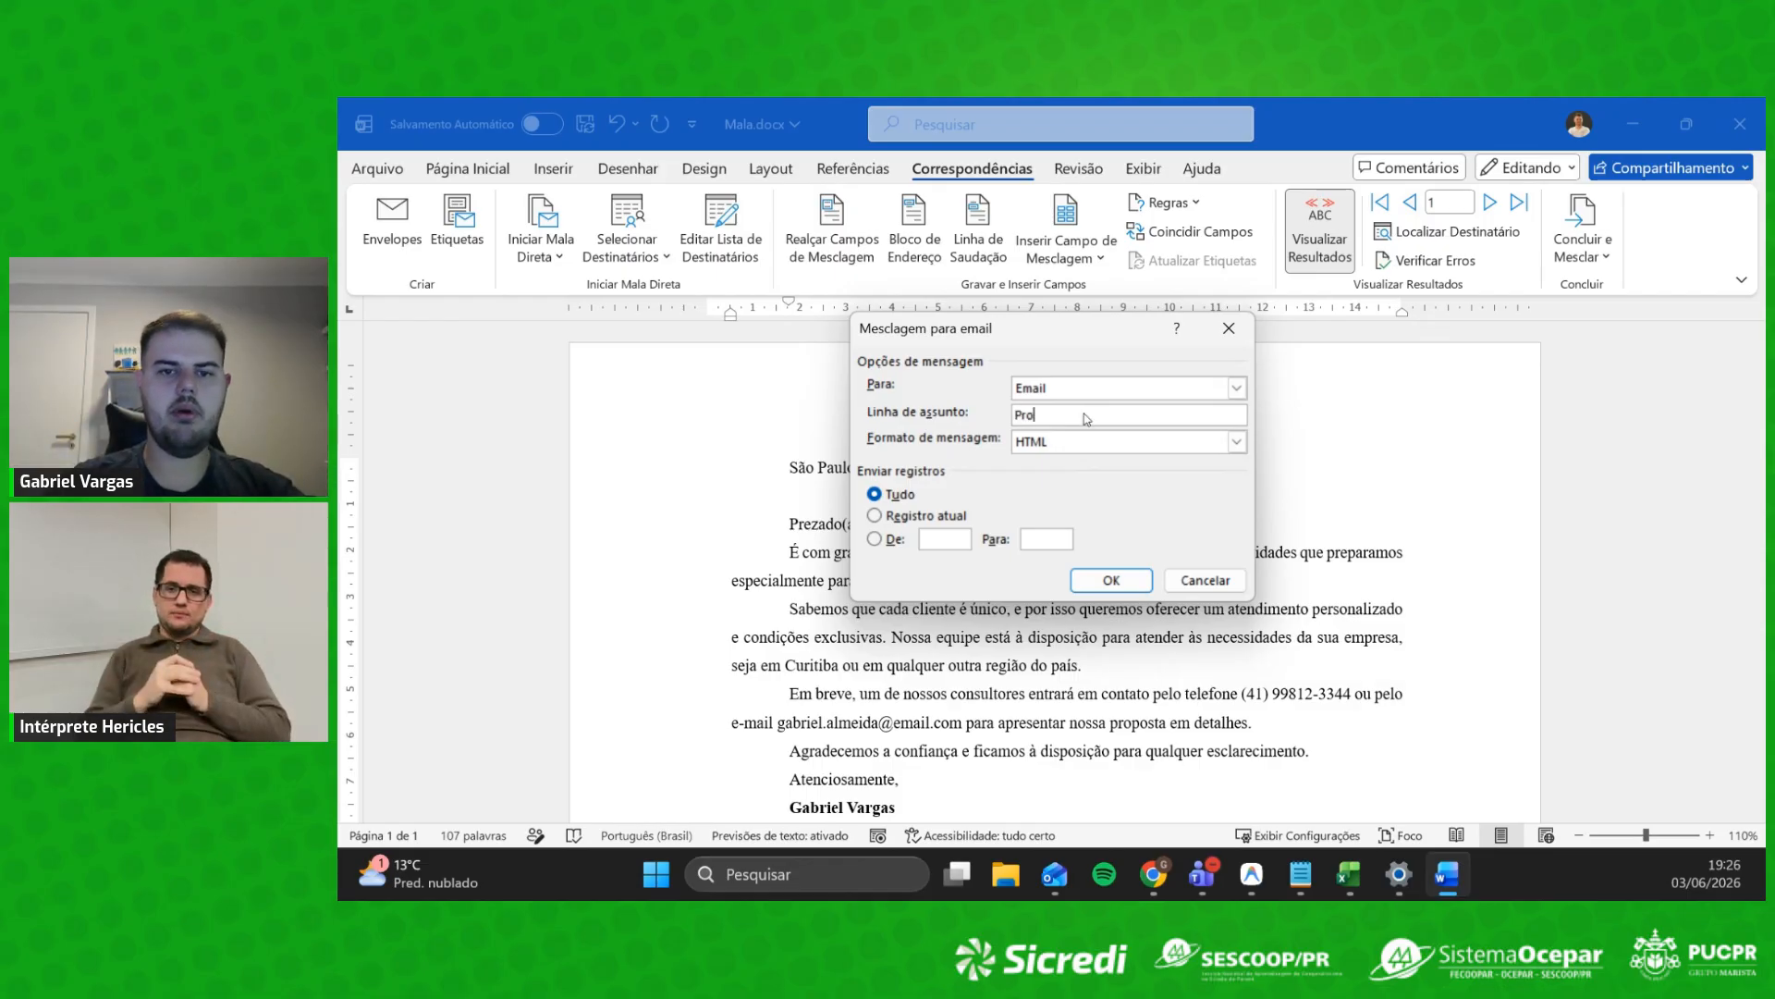
text(posta)
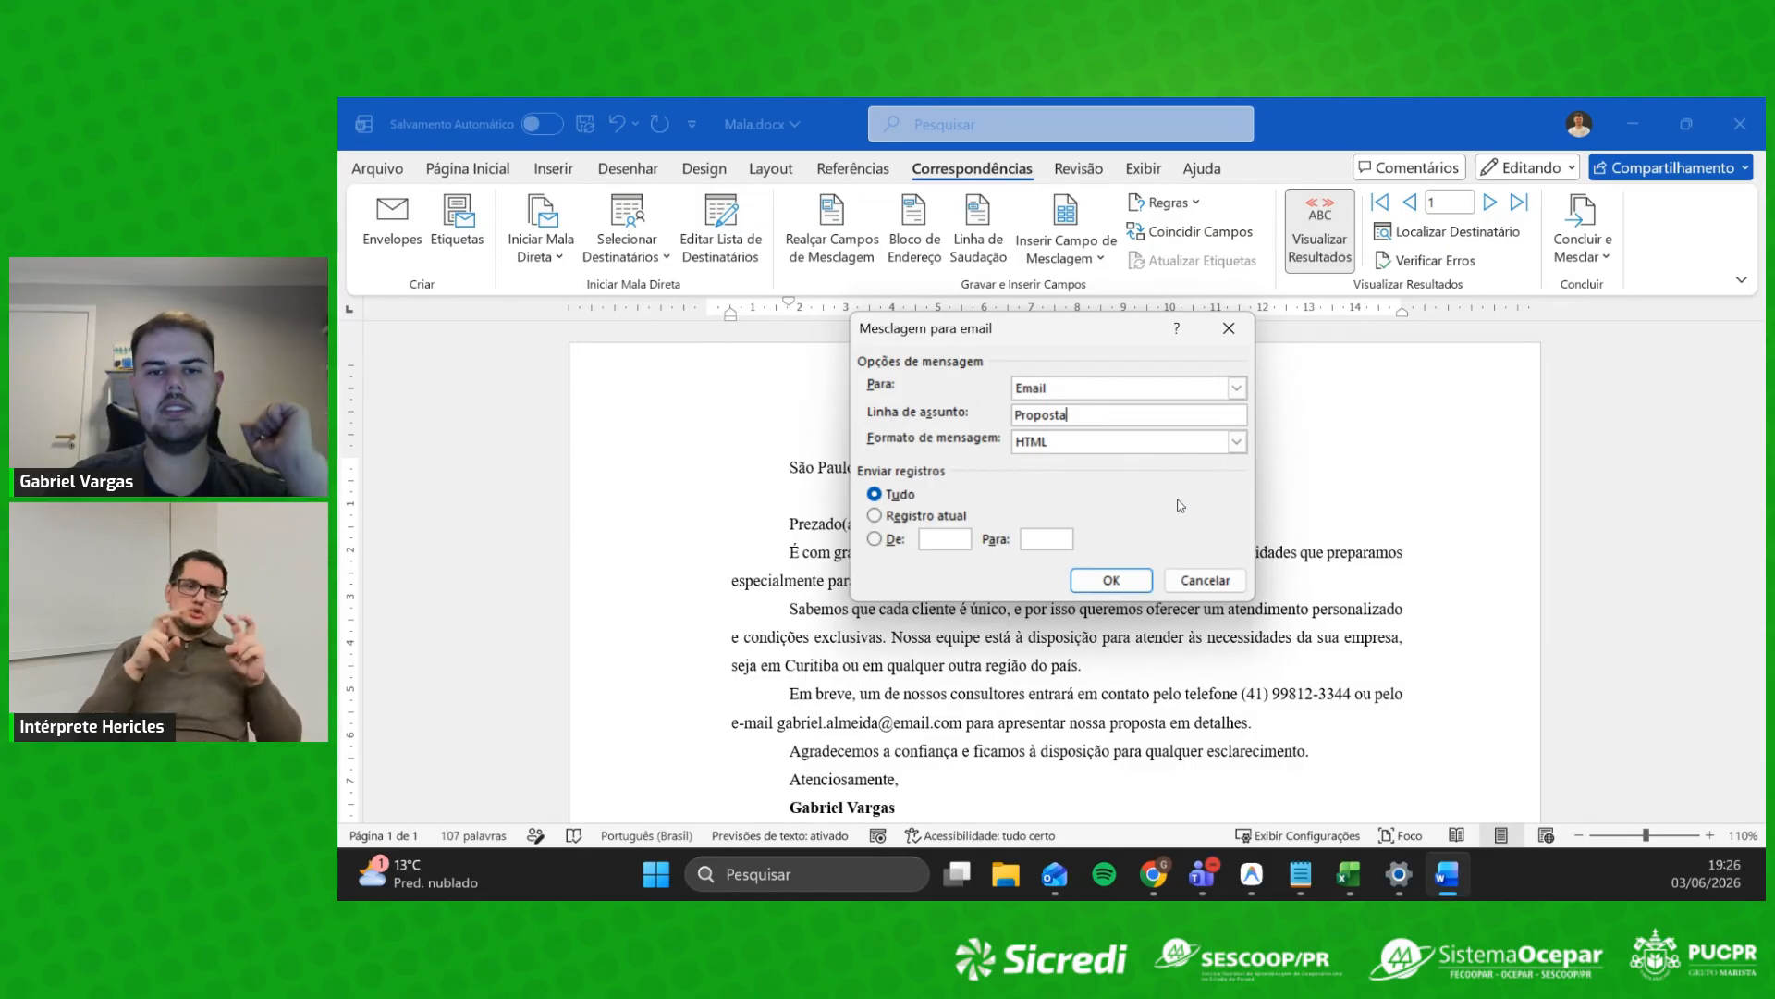
click(1222, 444)
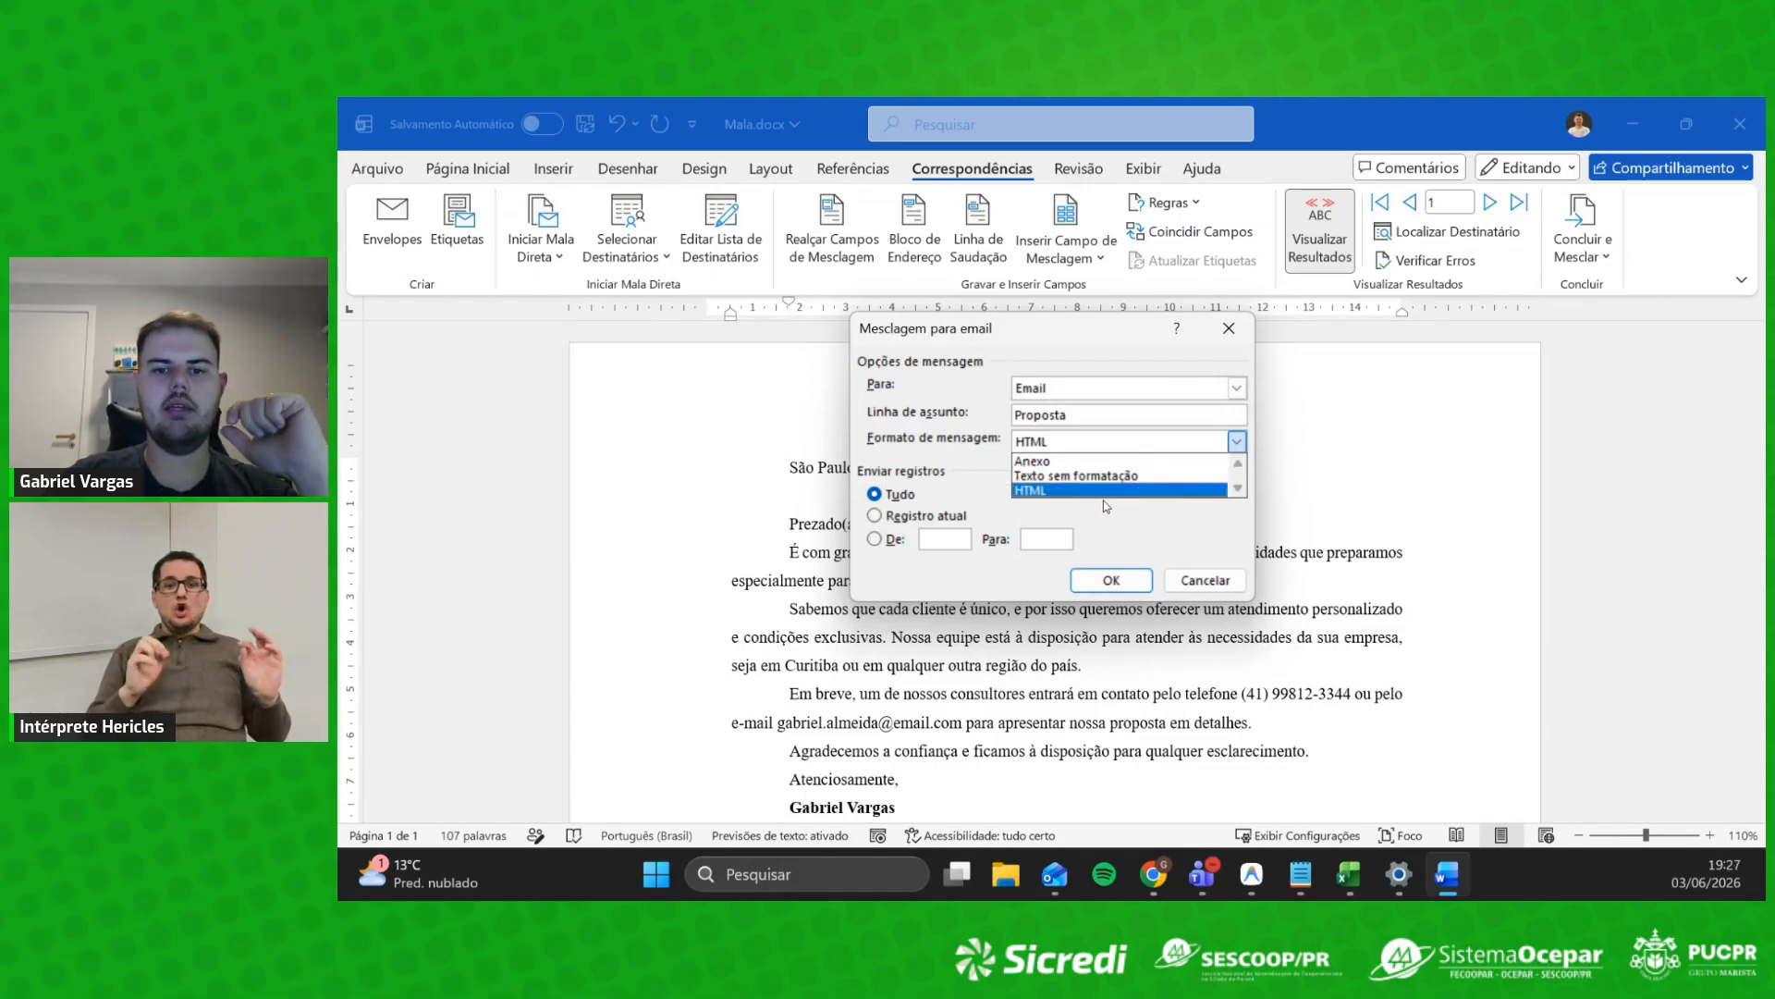
Step: Keep HTML format and all records selected, then cancel the e-mail merge without sending
click(1120, 521)
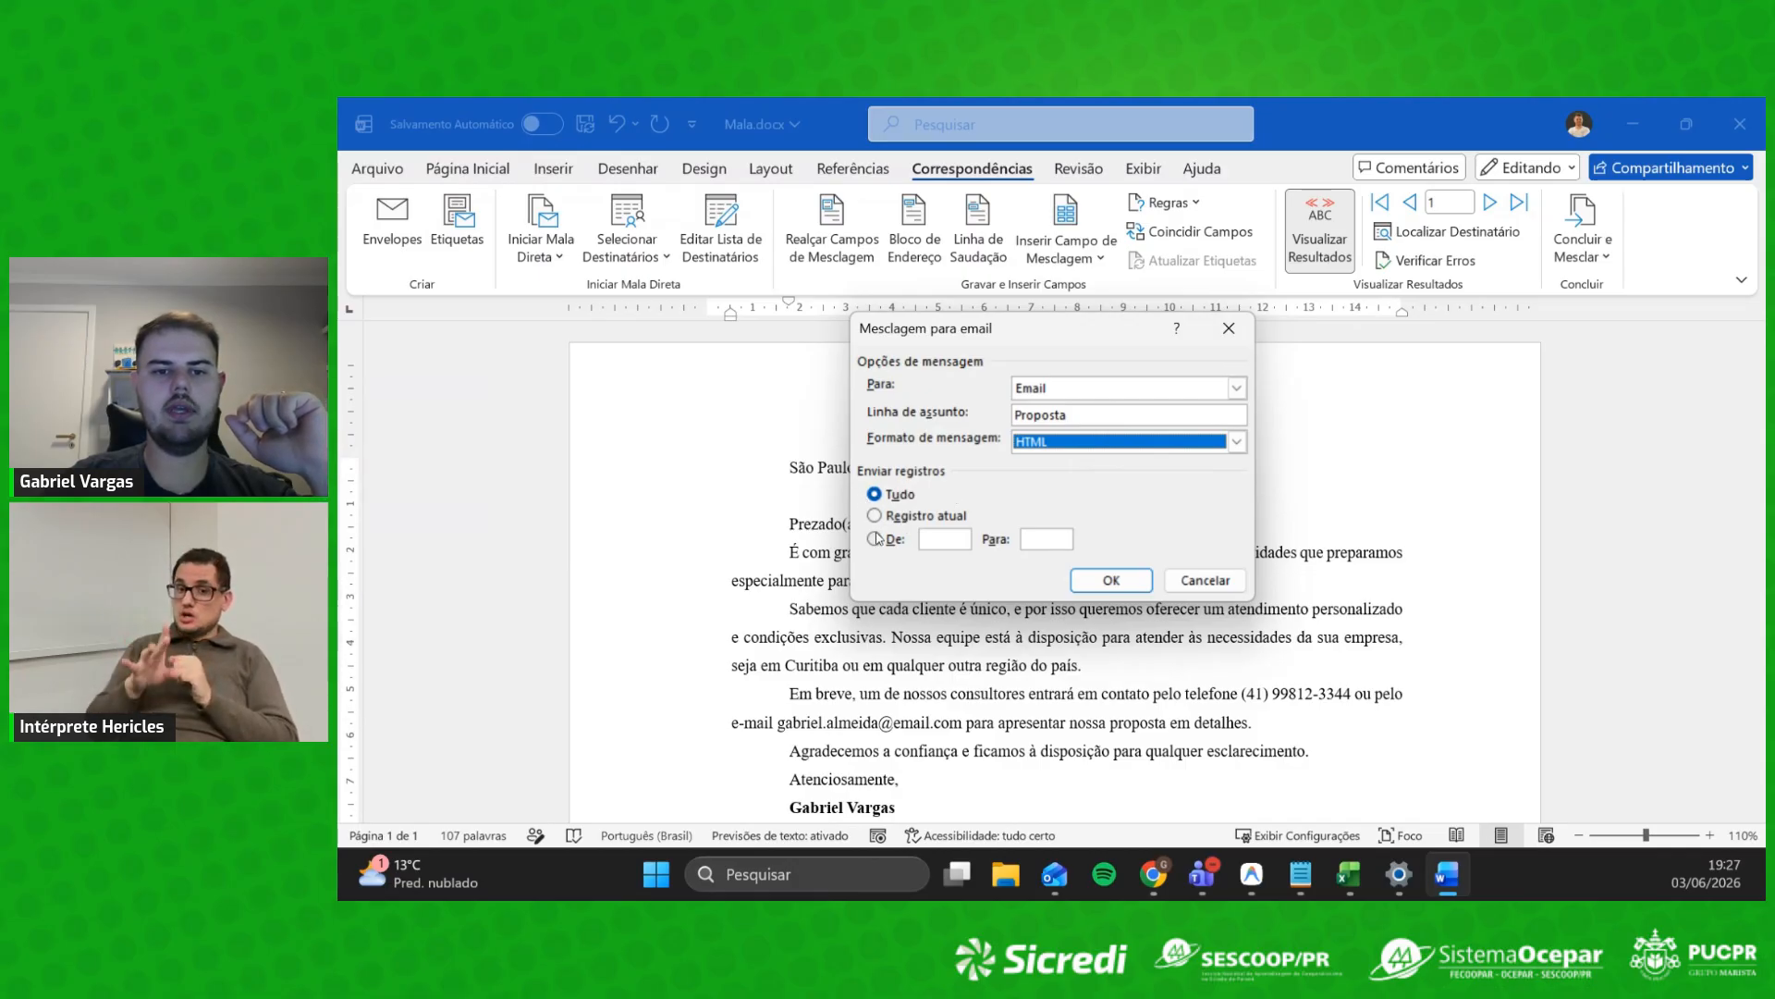
click(876, 518)
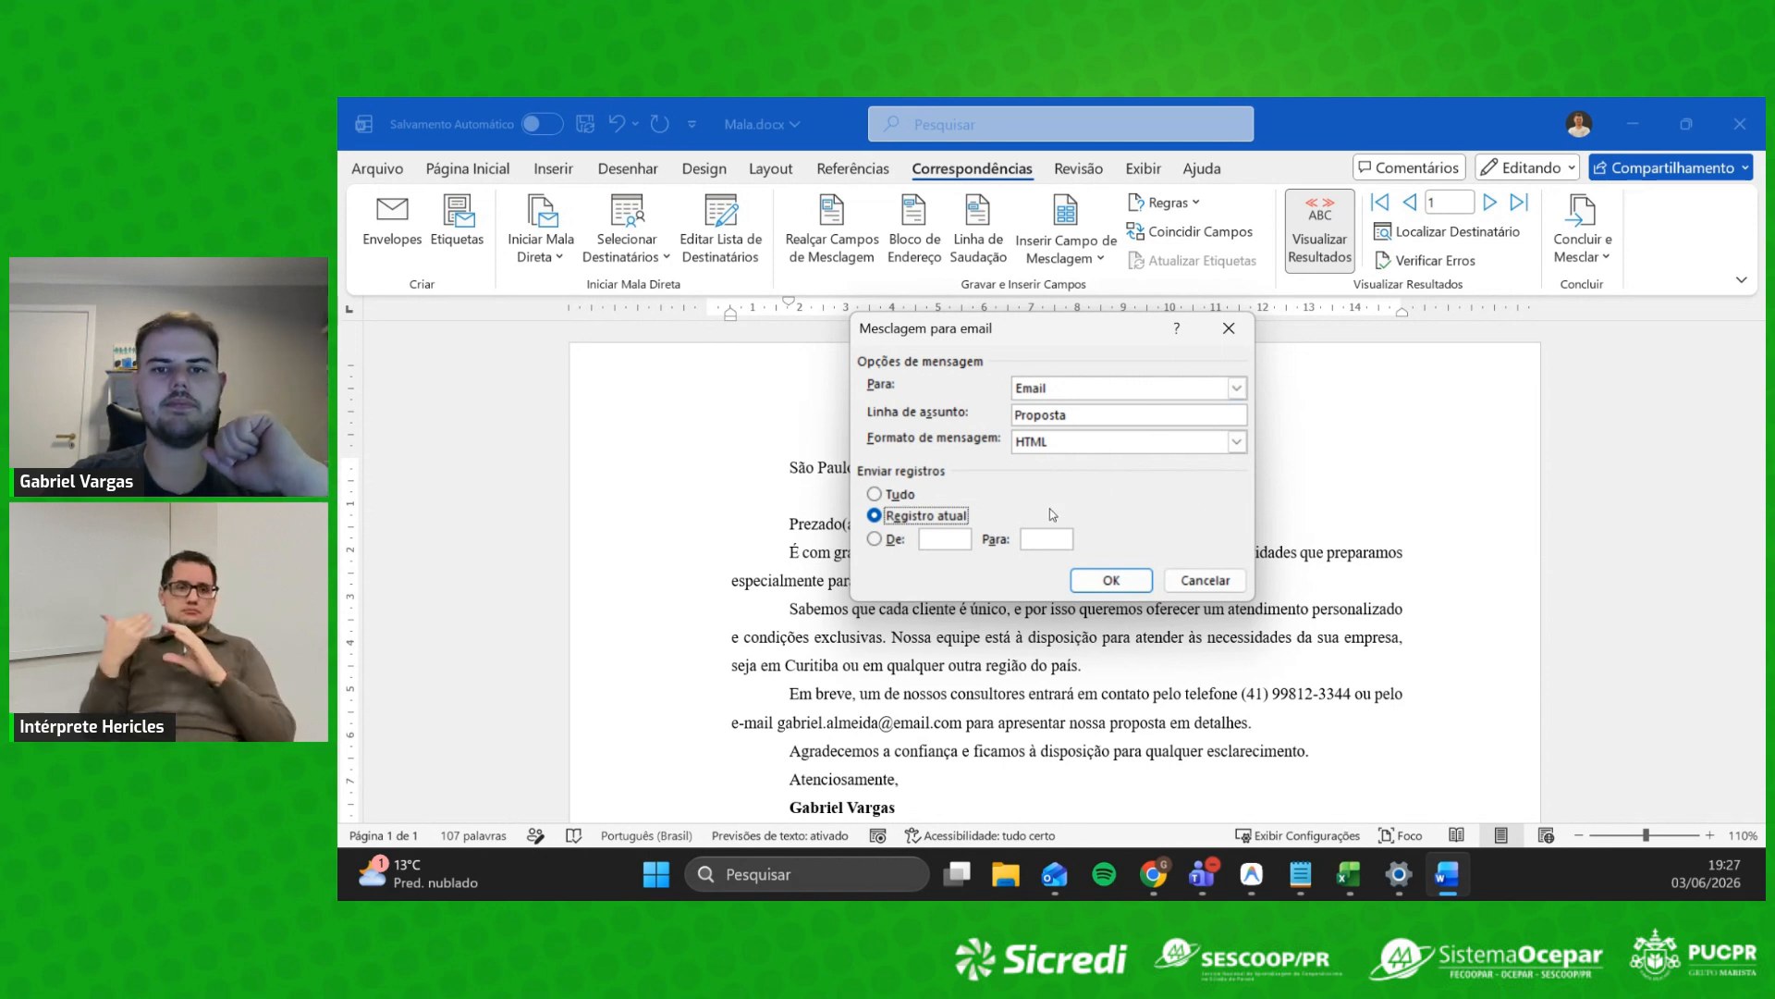
click(875, 493)
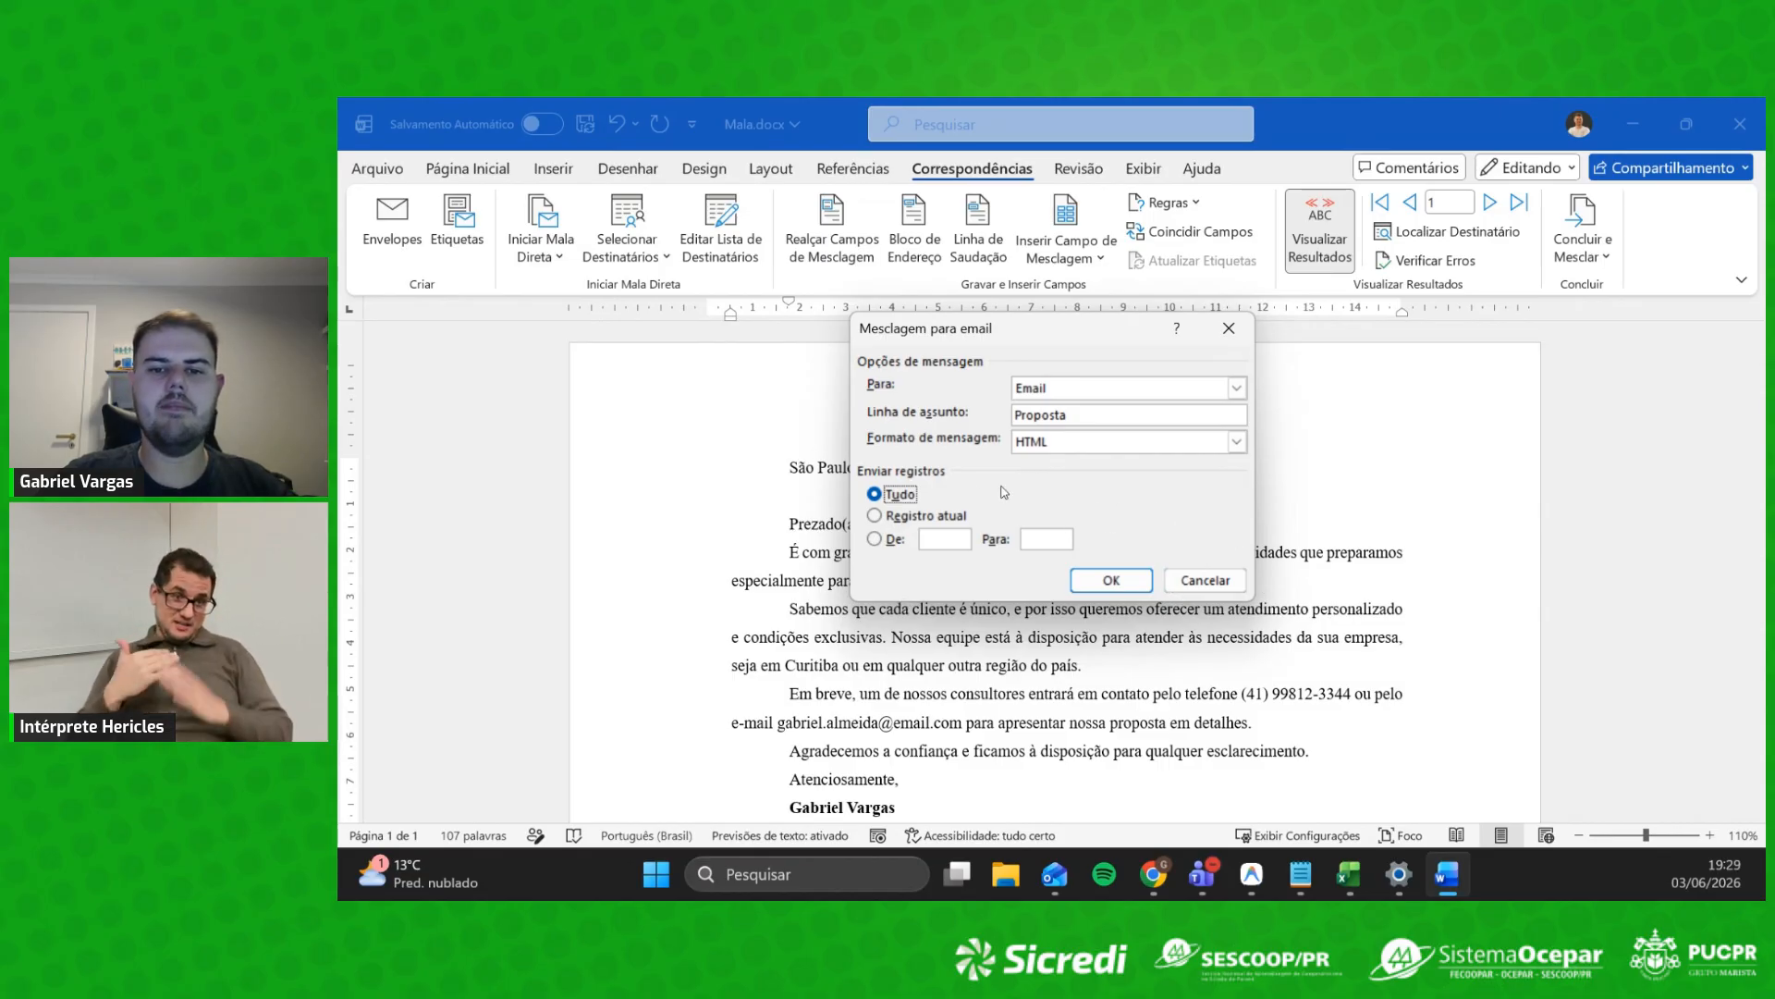
click(1222, 580)
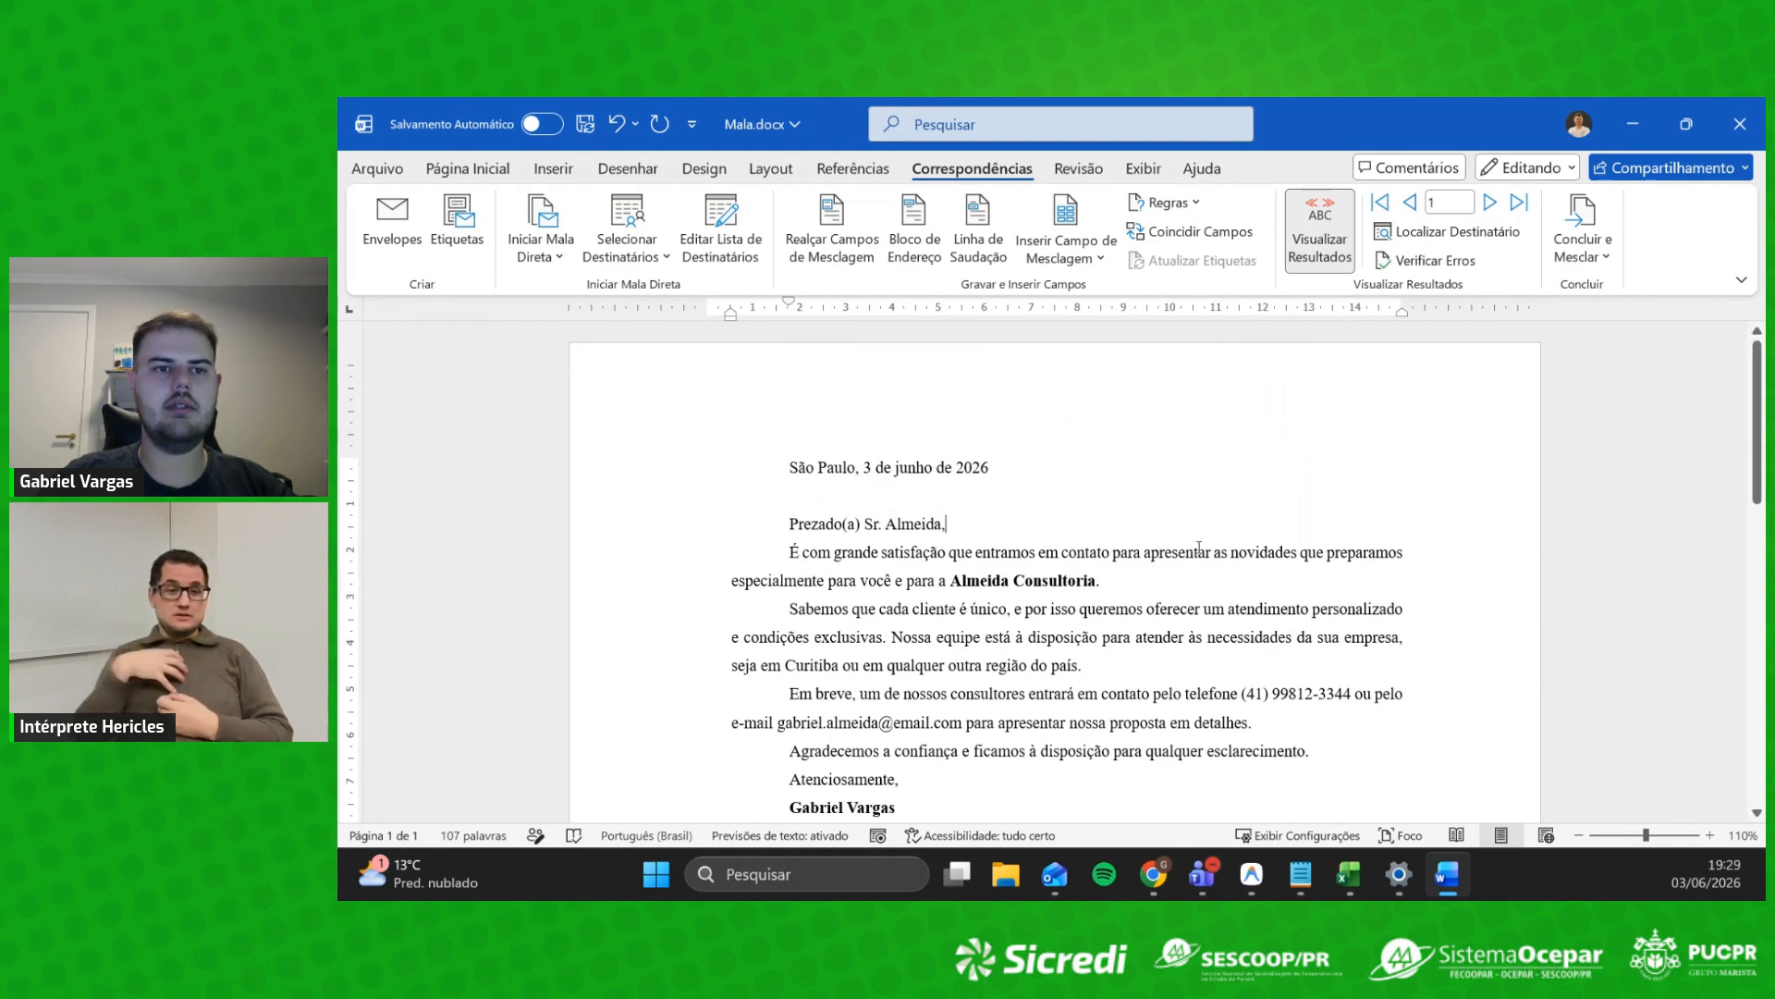
click(646, 250)
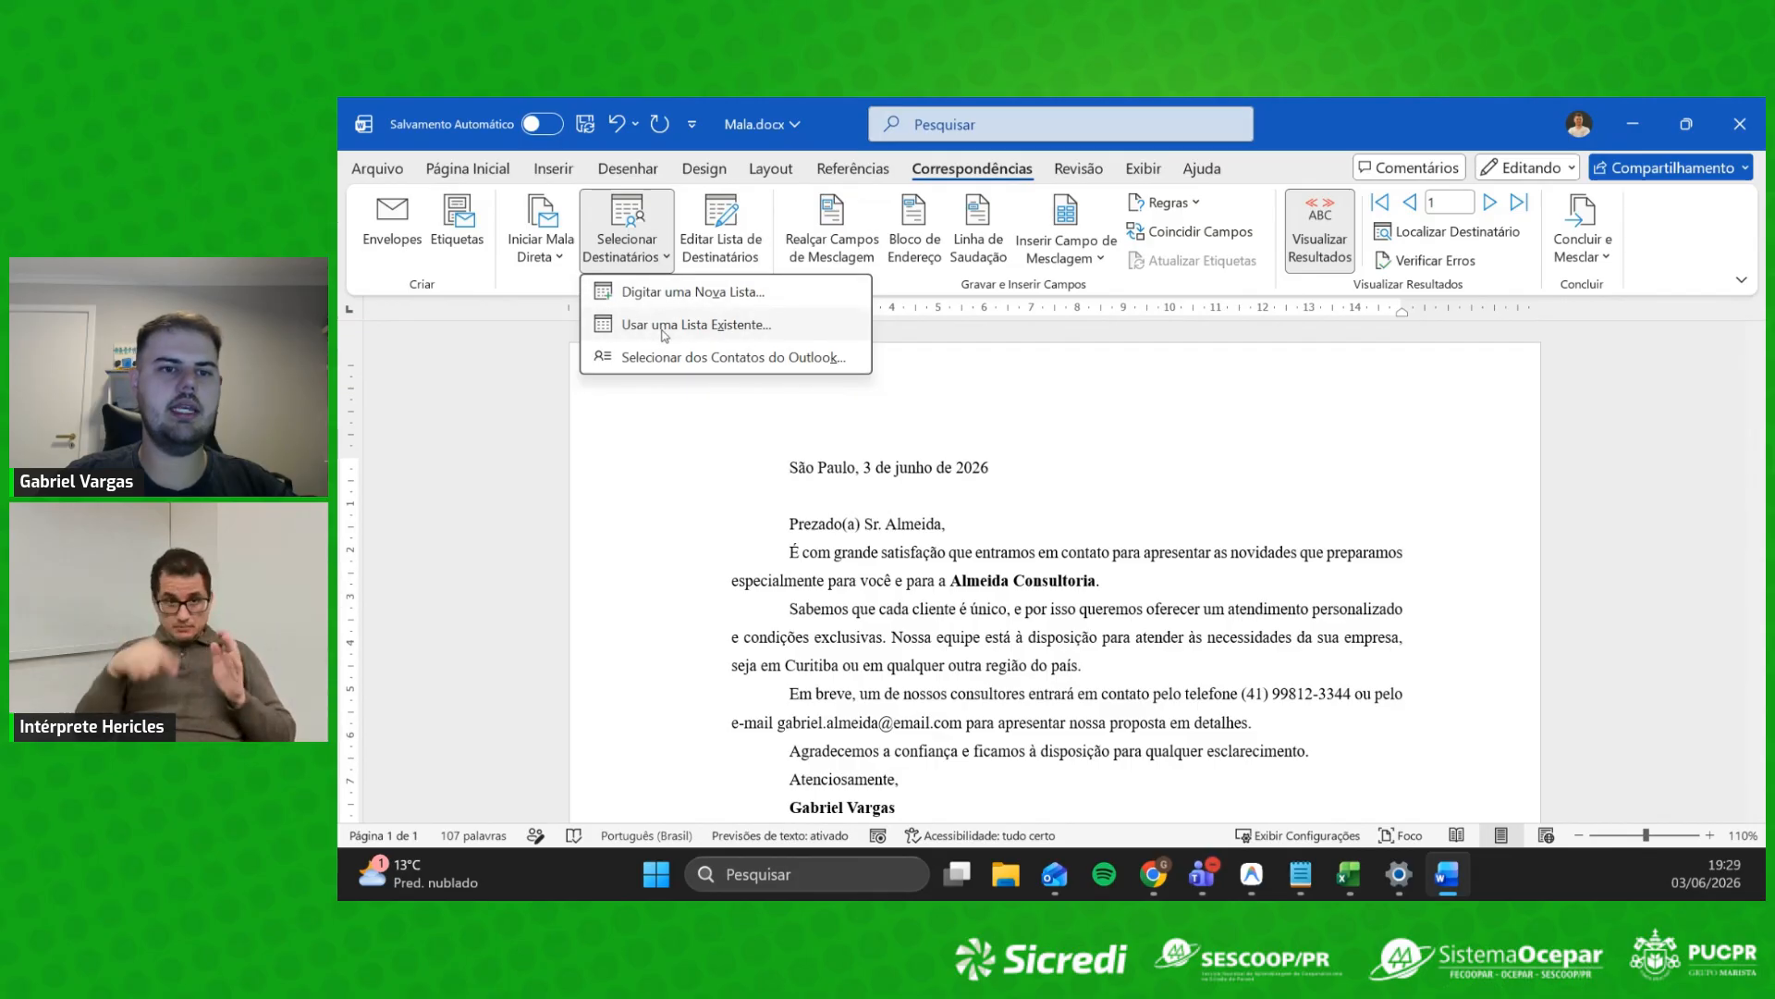
click(656, 294)
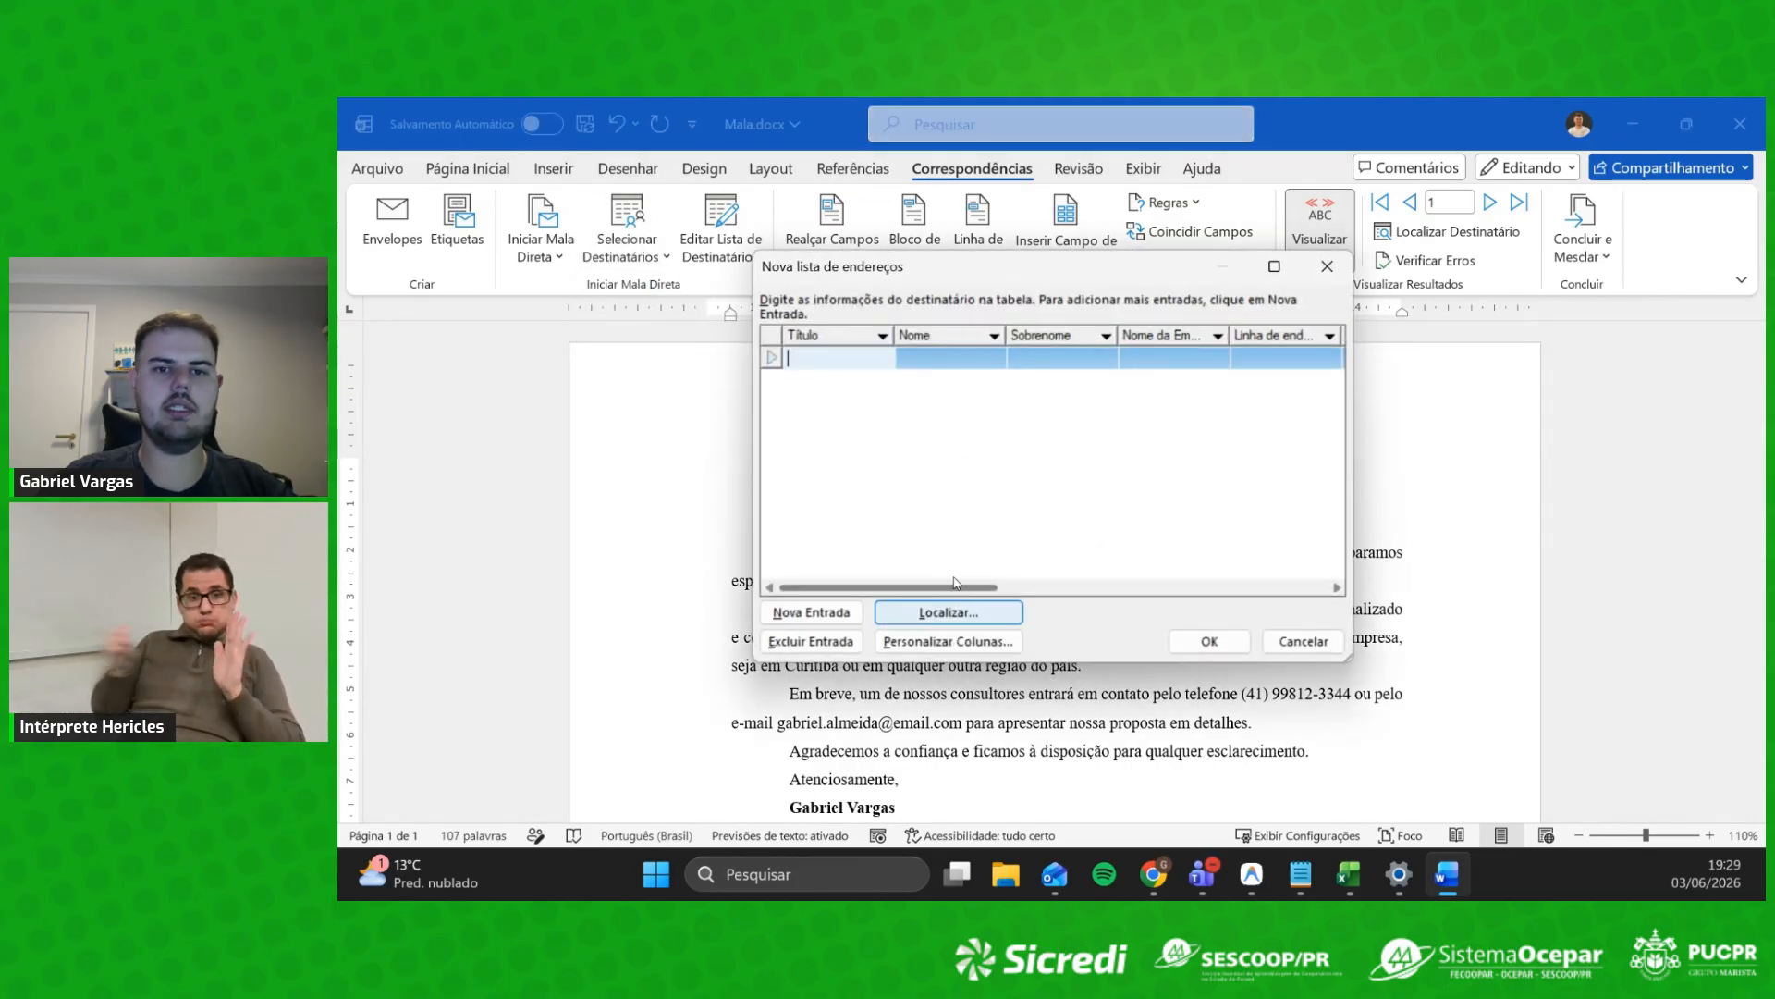
click(994, 336)
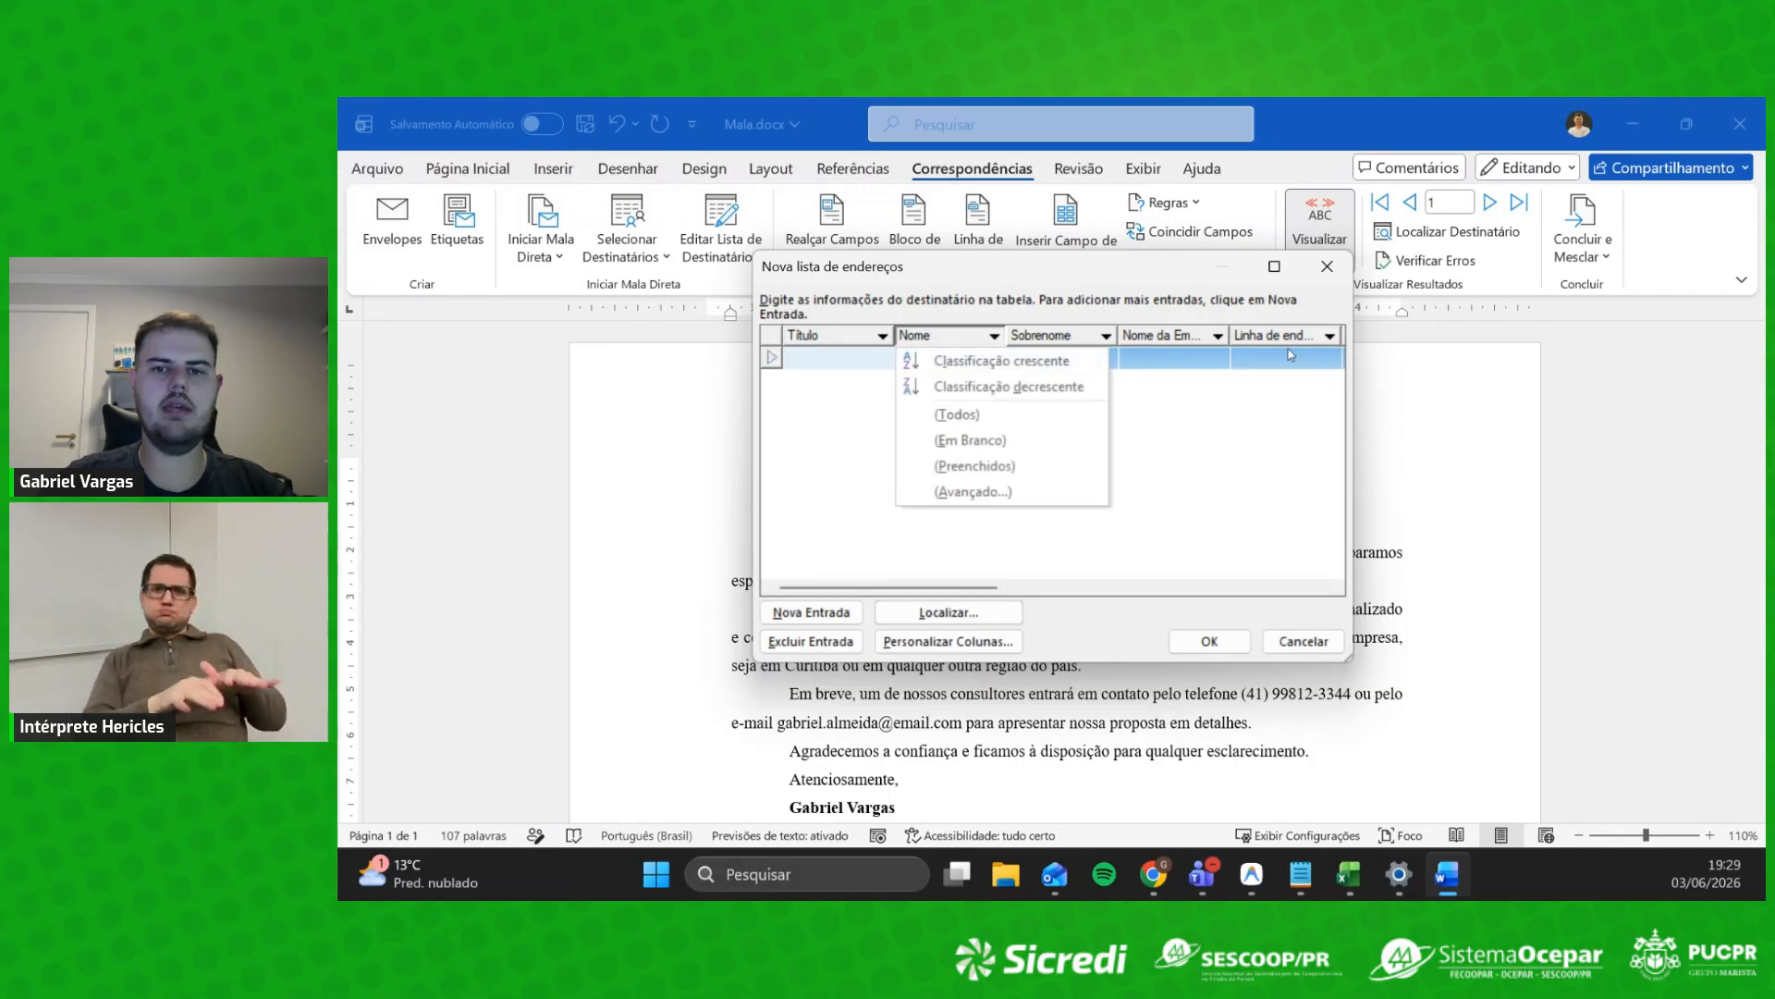
click(1337, 273)
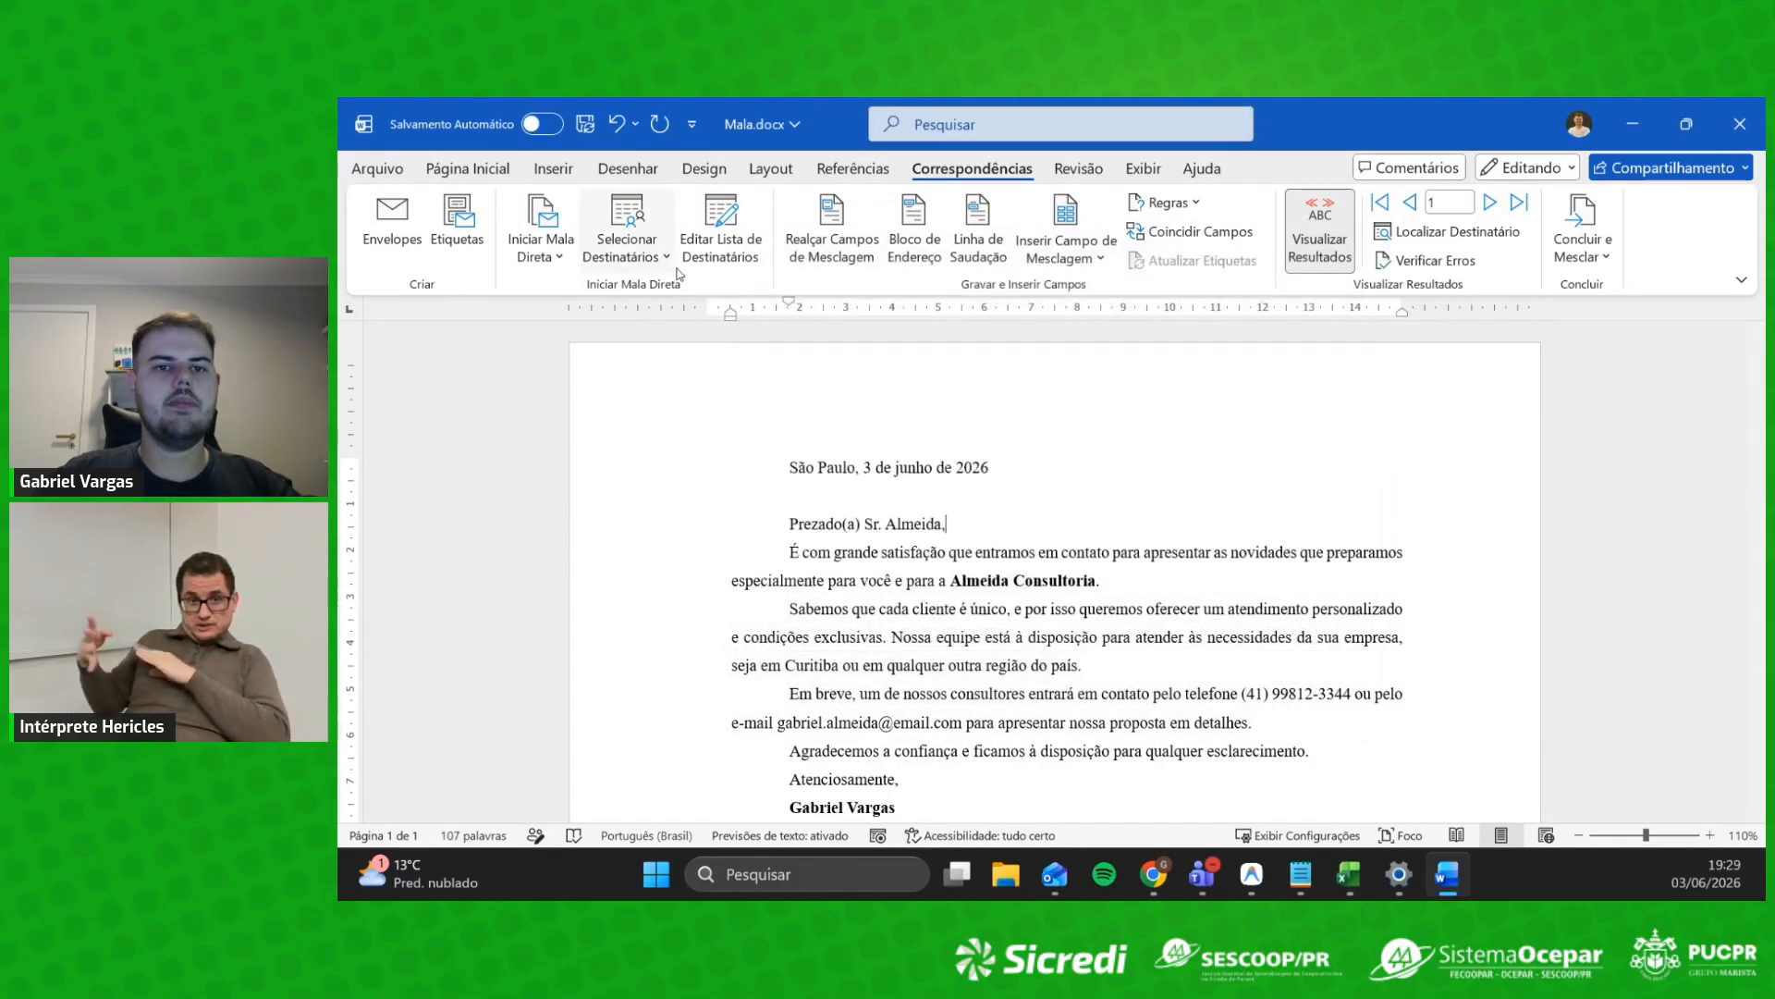
Step: Turn on Visualizar Resultados so the letter shows the first contact's data
scroll(1096, 590, down, 2)
scroll(1096, 590, up, 2)
scroll(1063, 582, down, 1)
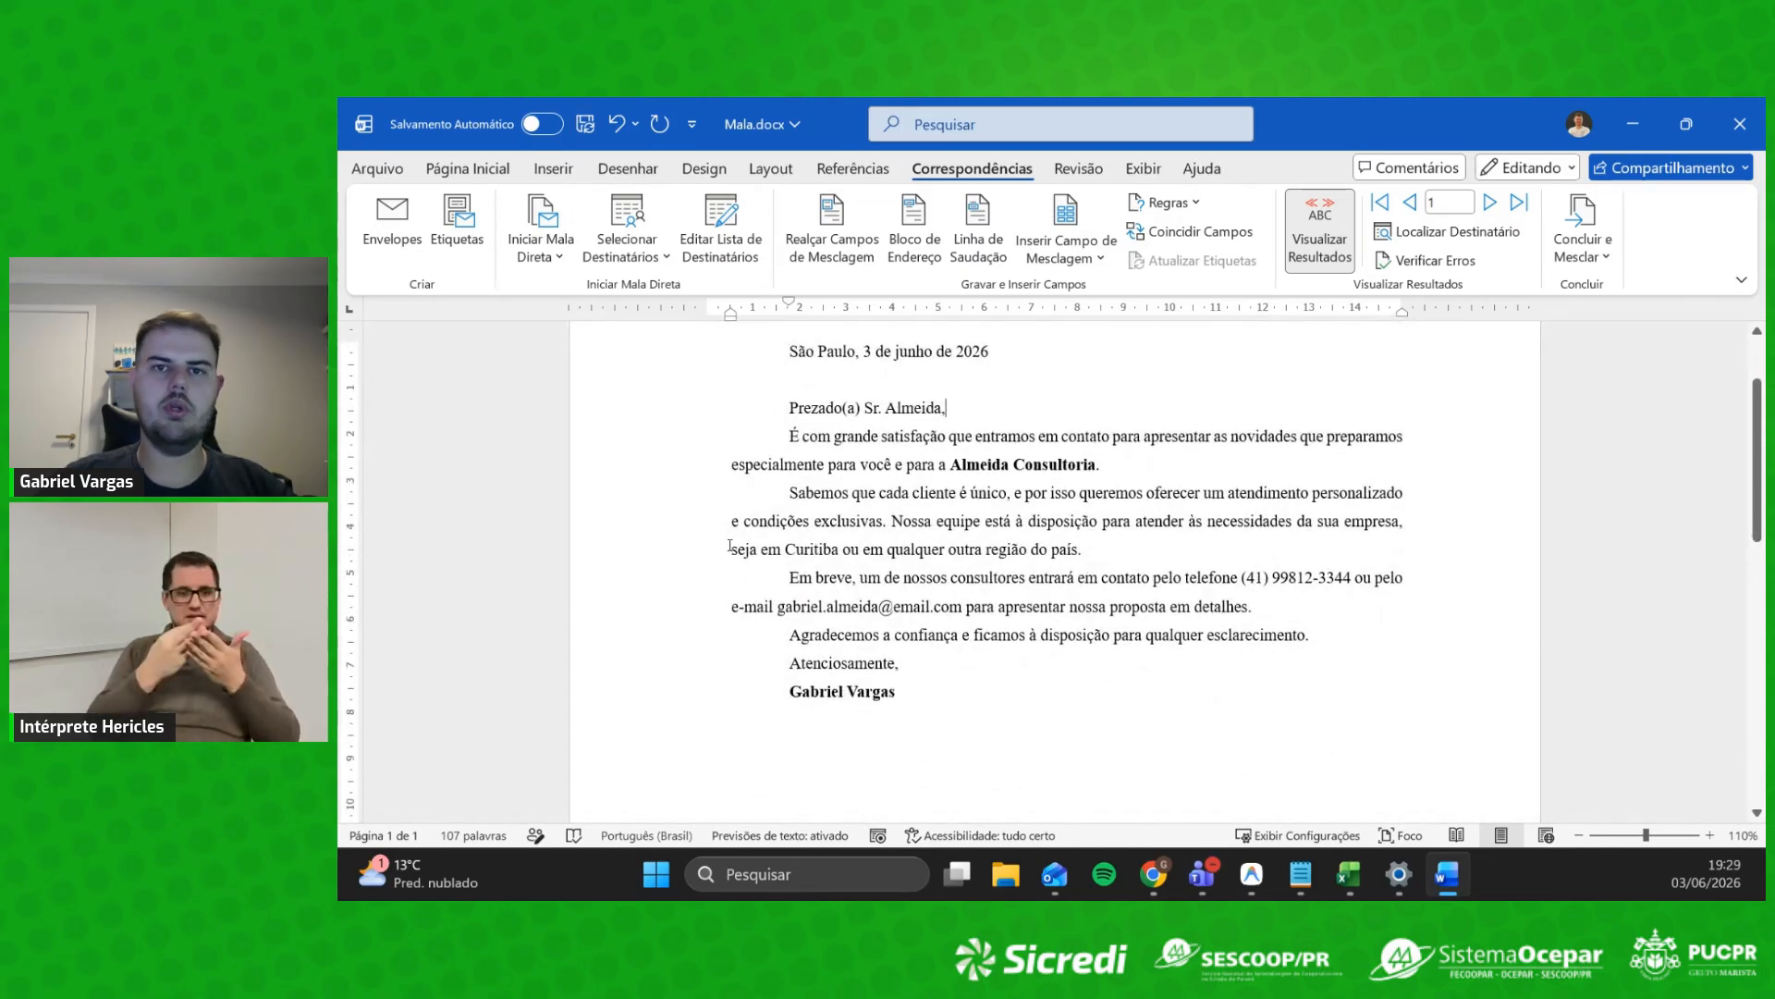
scroll(730, 545, up, 1)
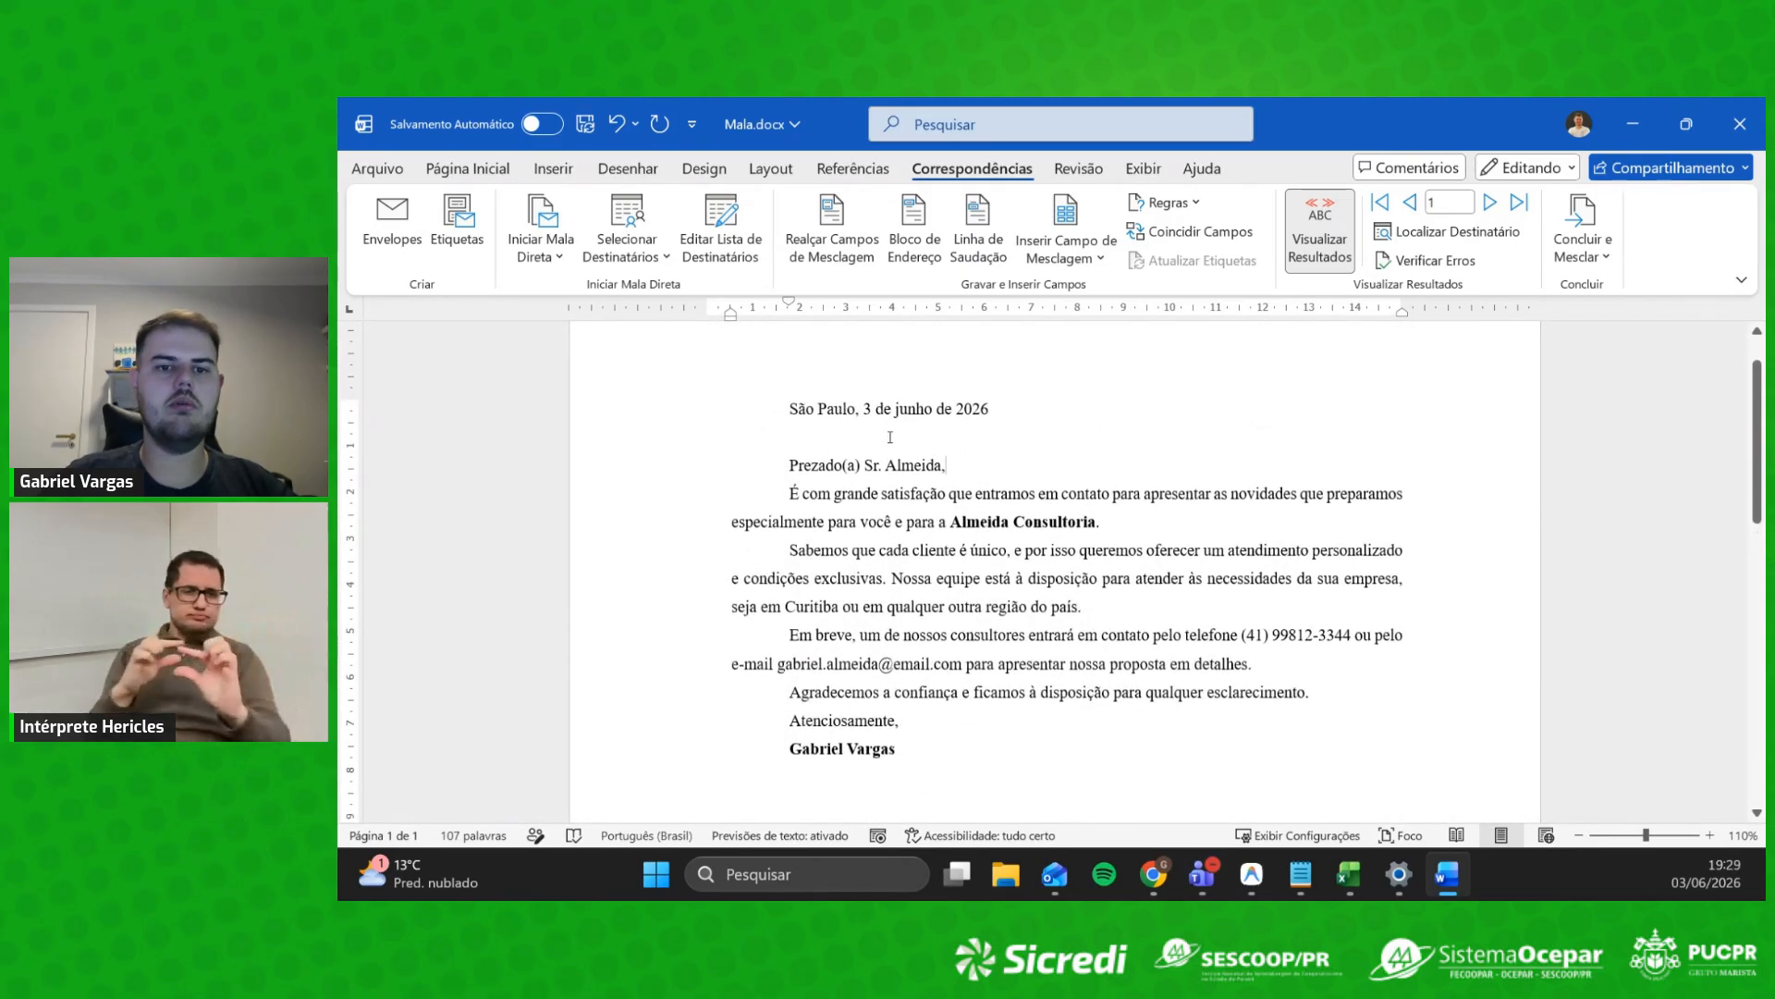
click(1332, 245)
click(1332, 245)
double_click(1331, 245)
click(1332, 245)
click(1331, 246)
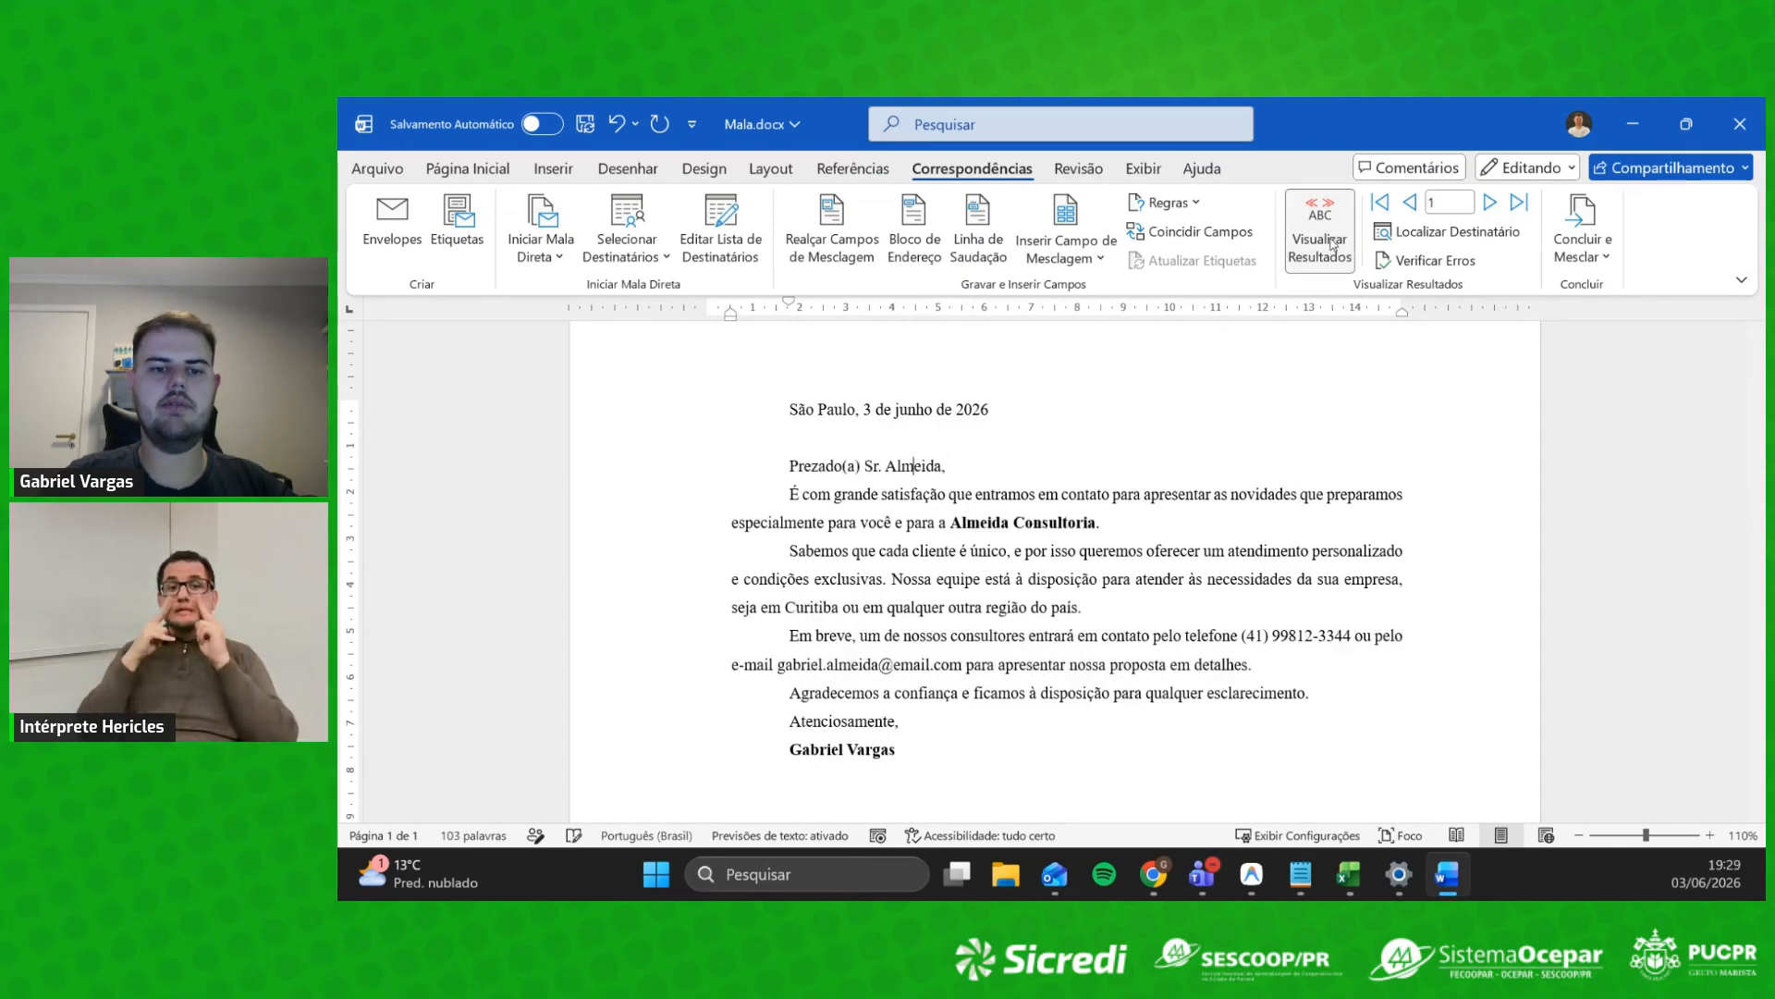
Step: Advance the preview to record 5, the Lima Advocacia letter for Belo Horizonte
click(1490, 203)
click(1491, 203)
click(1490, 203)
click(1490, 203)
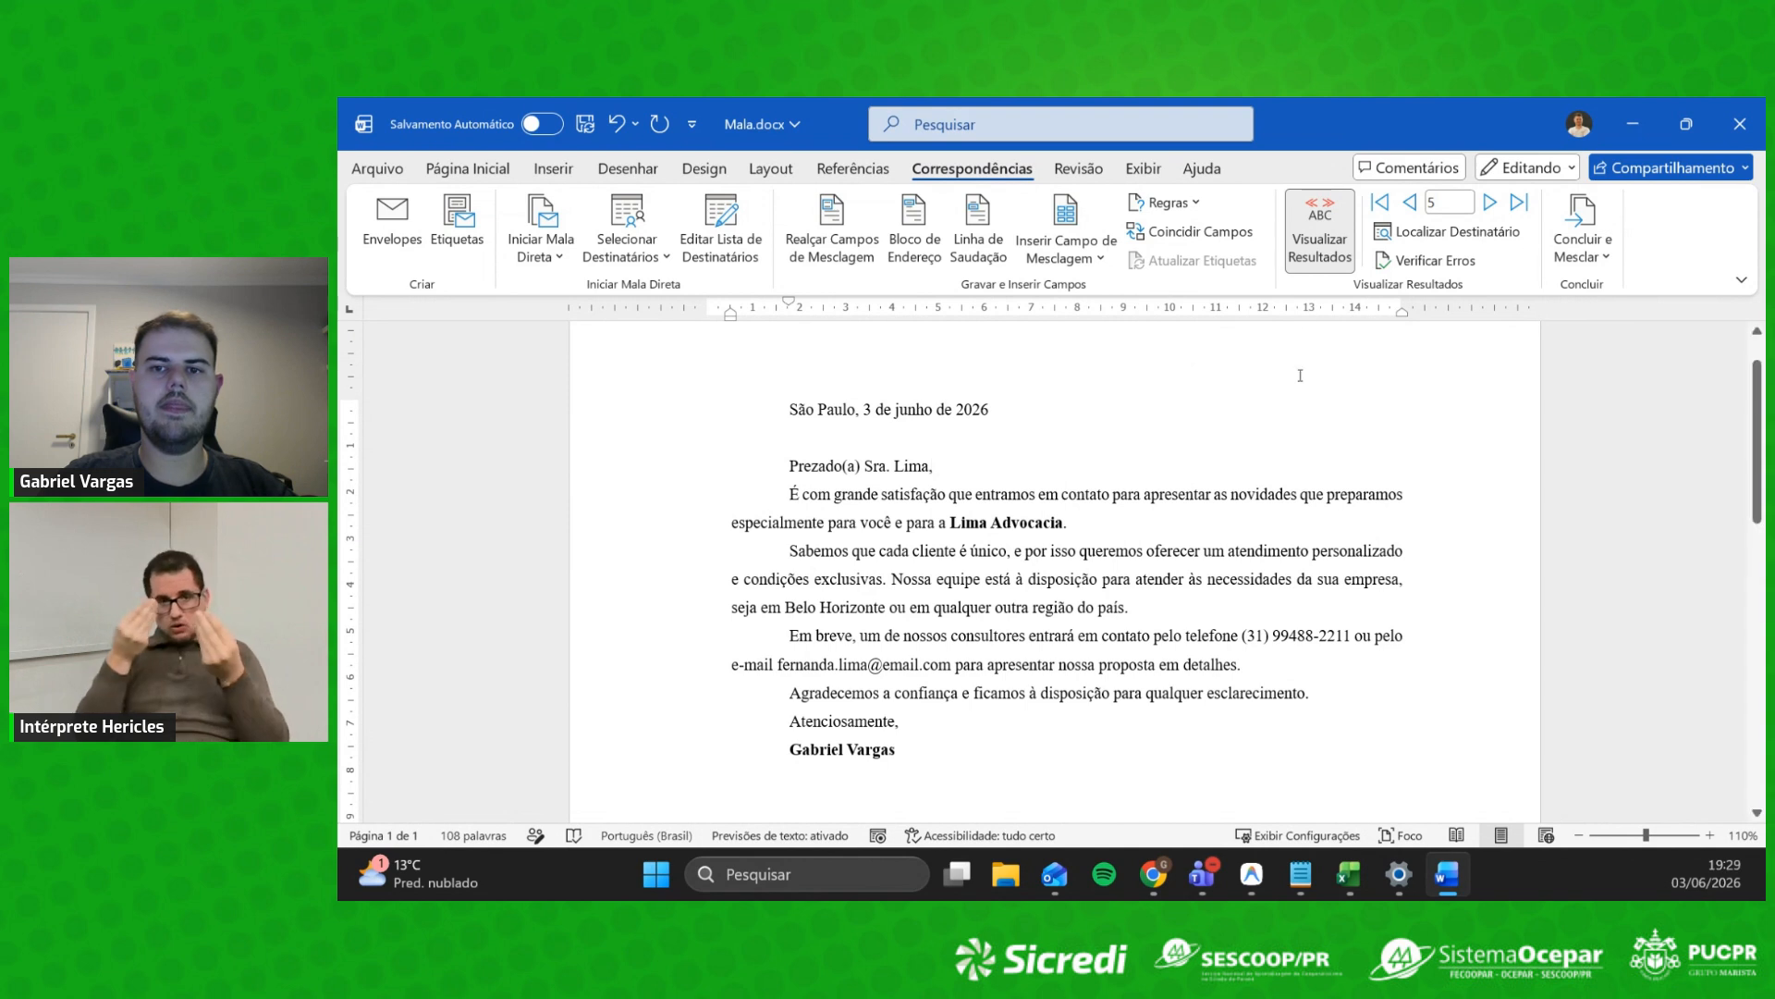
click(1582, 254)
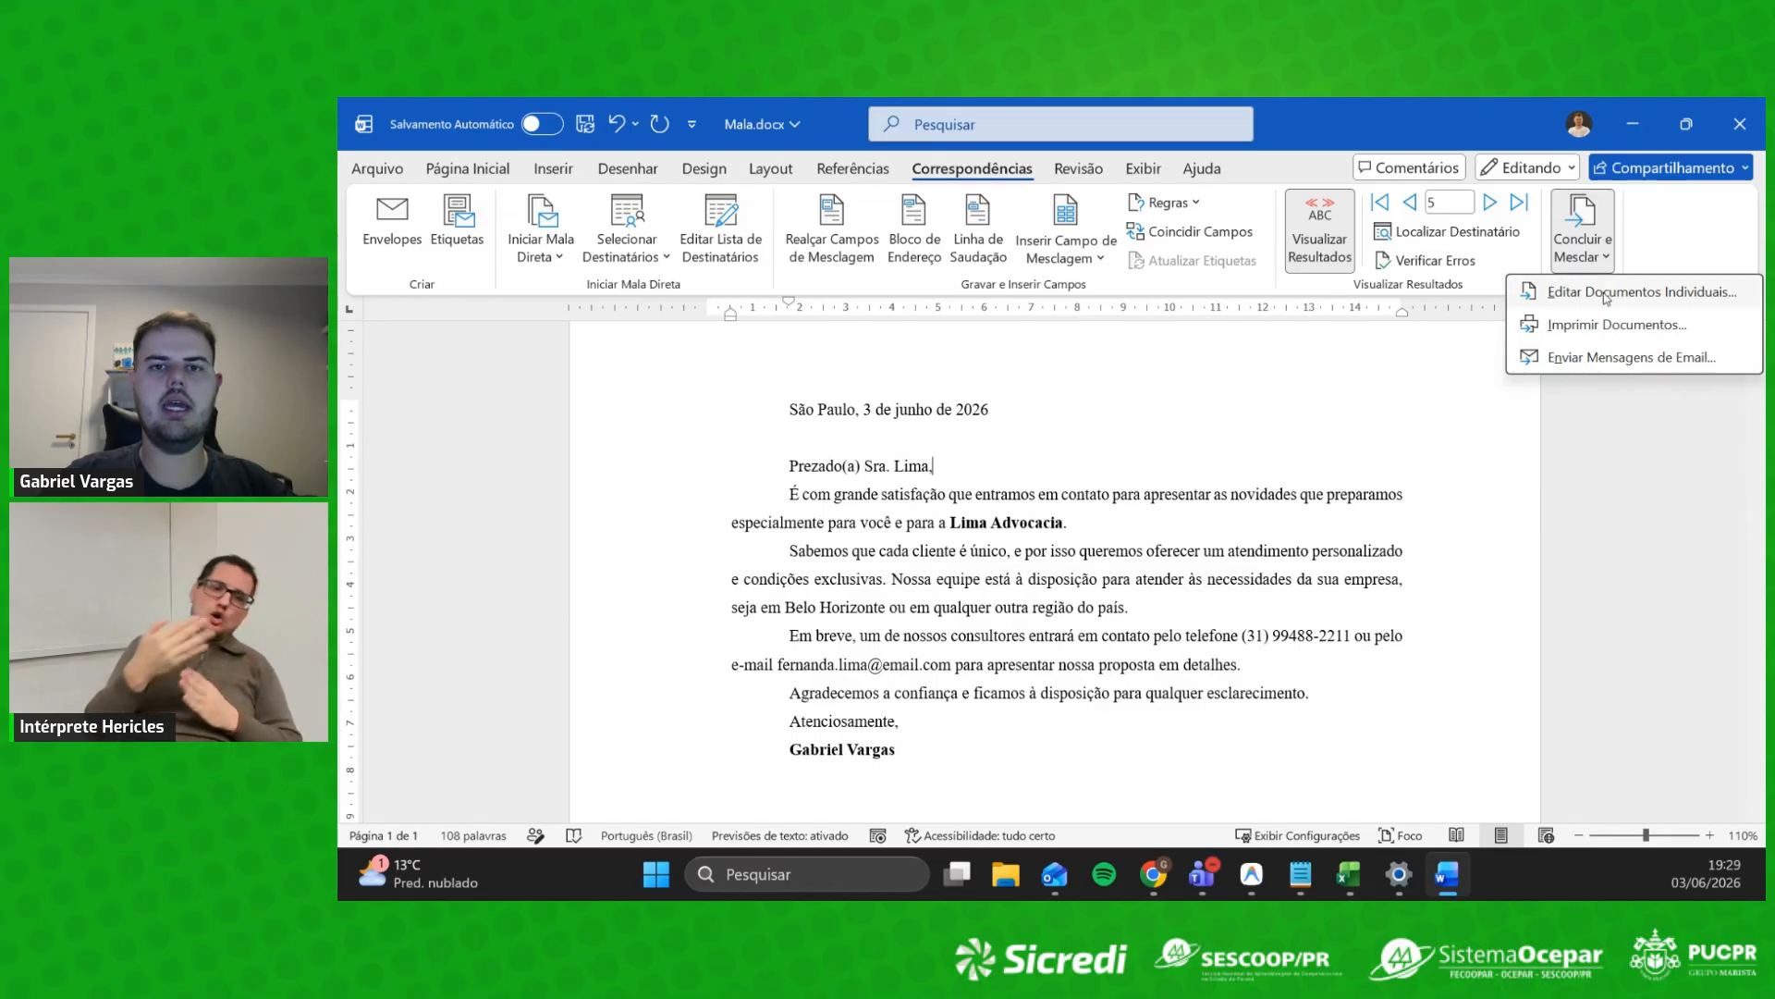
click(1341, 393)
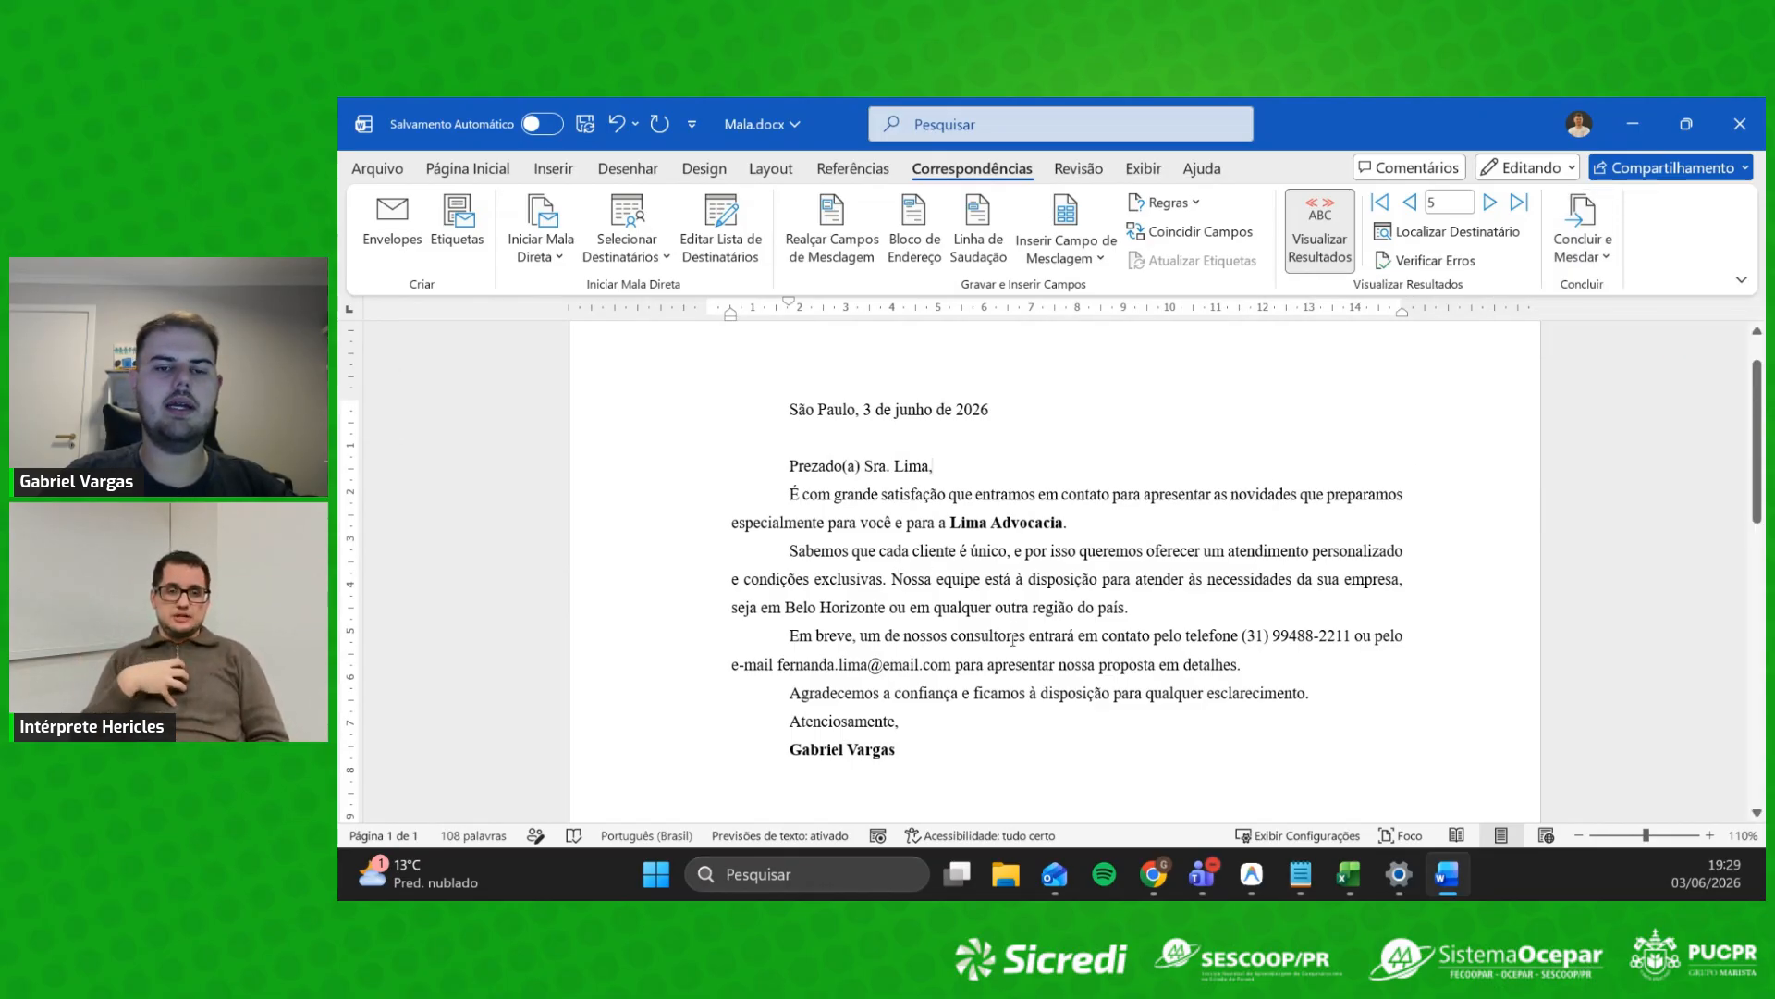
scroll(1036, 607, up, 2)
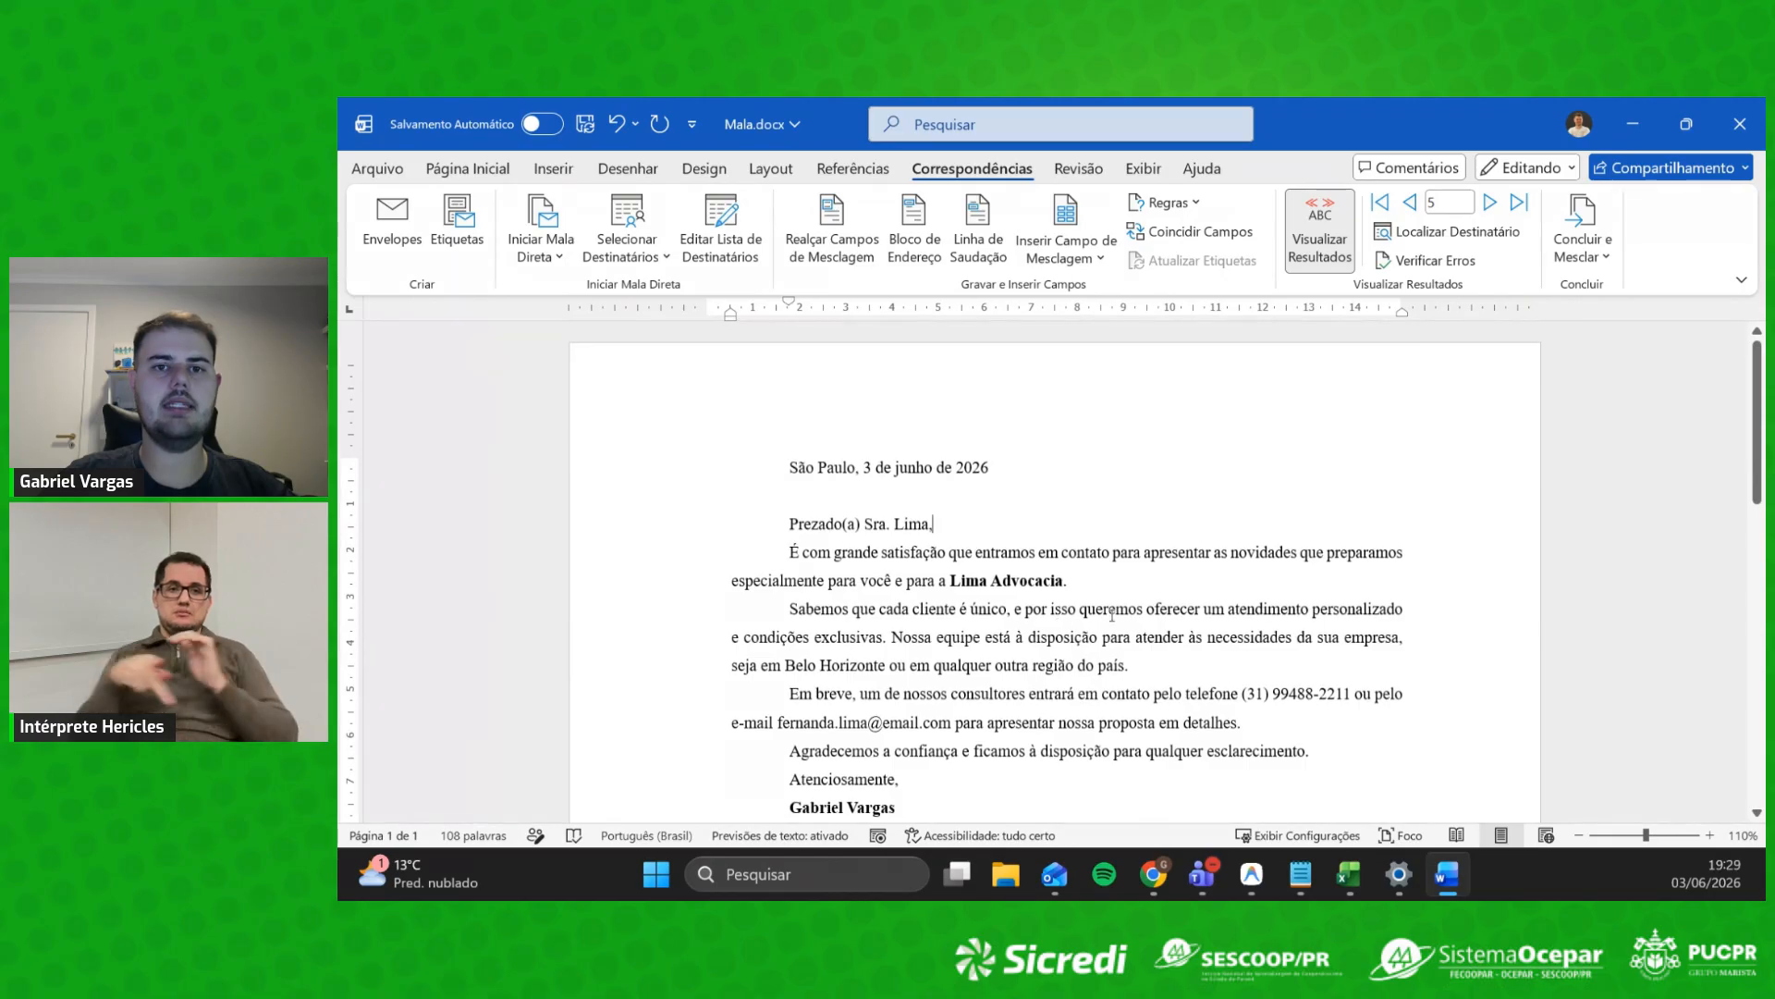
scroll(1112, 614, down, 1)
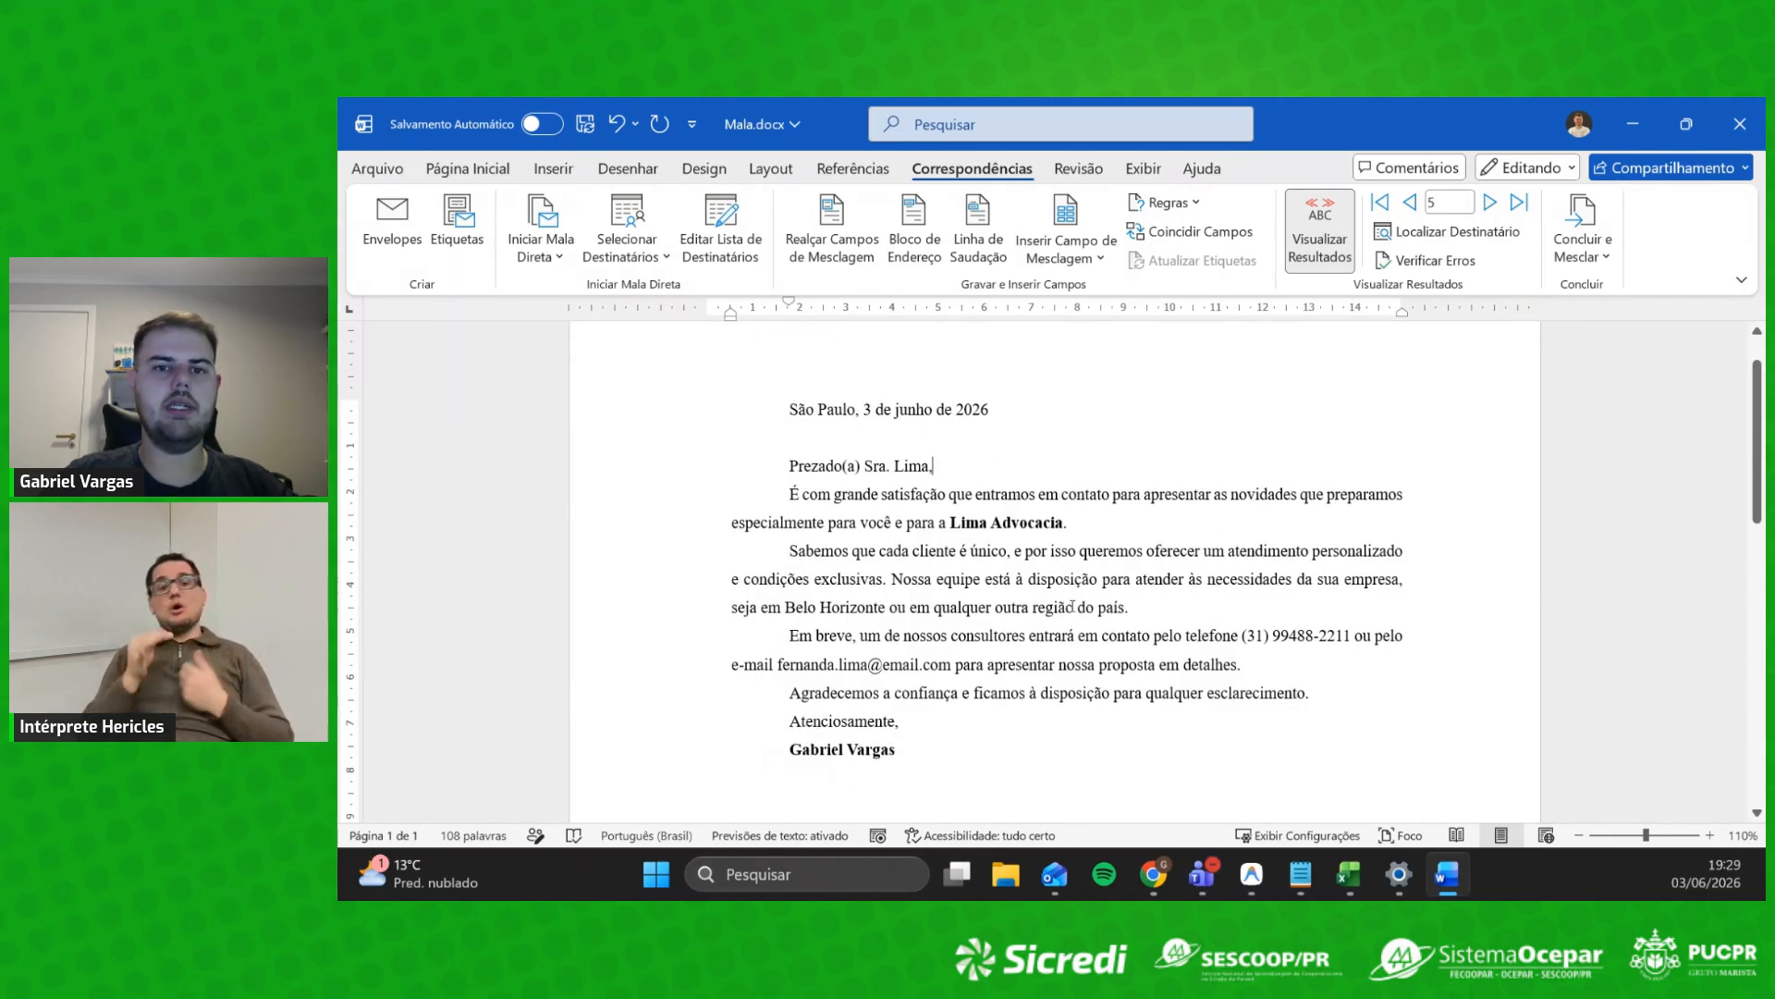
scroll(1052, 582, up, 1)
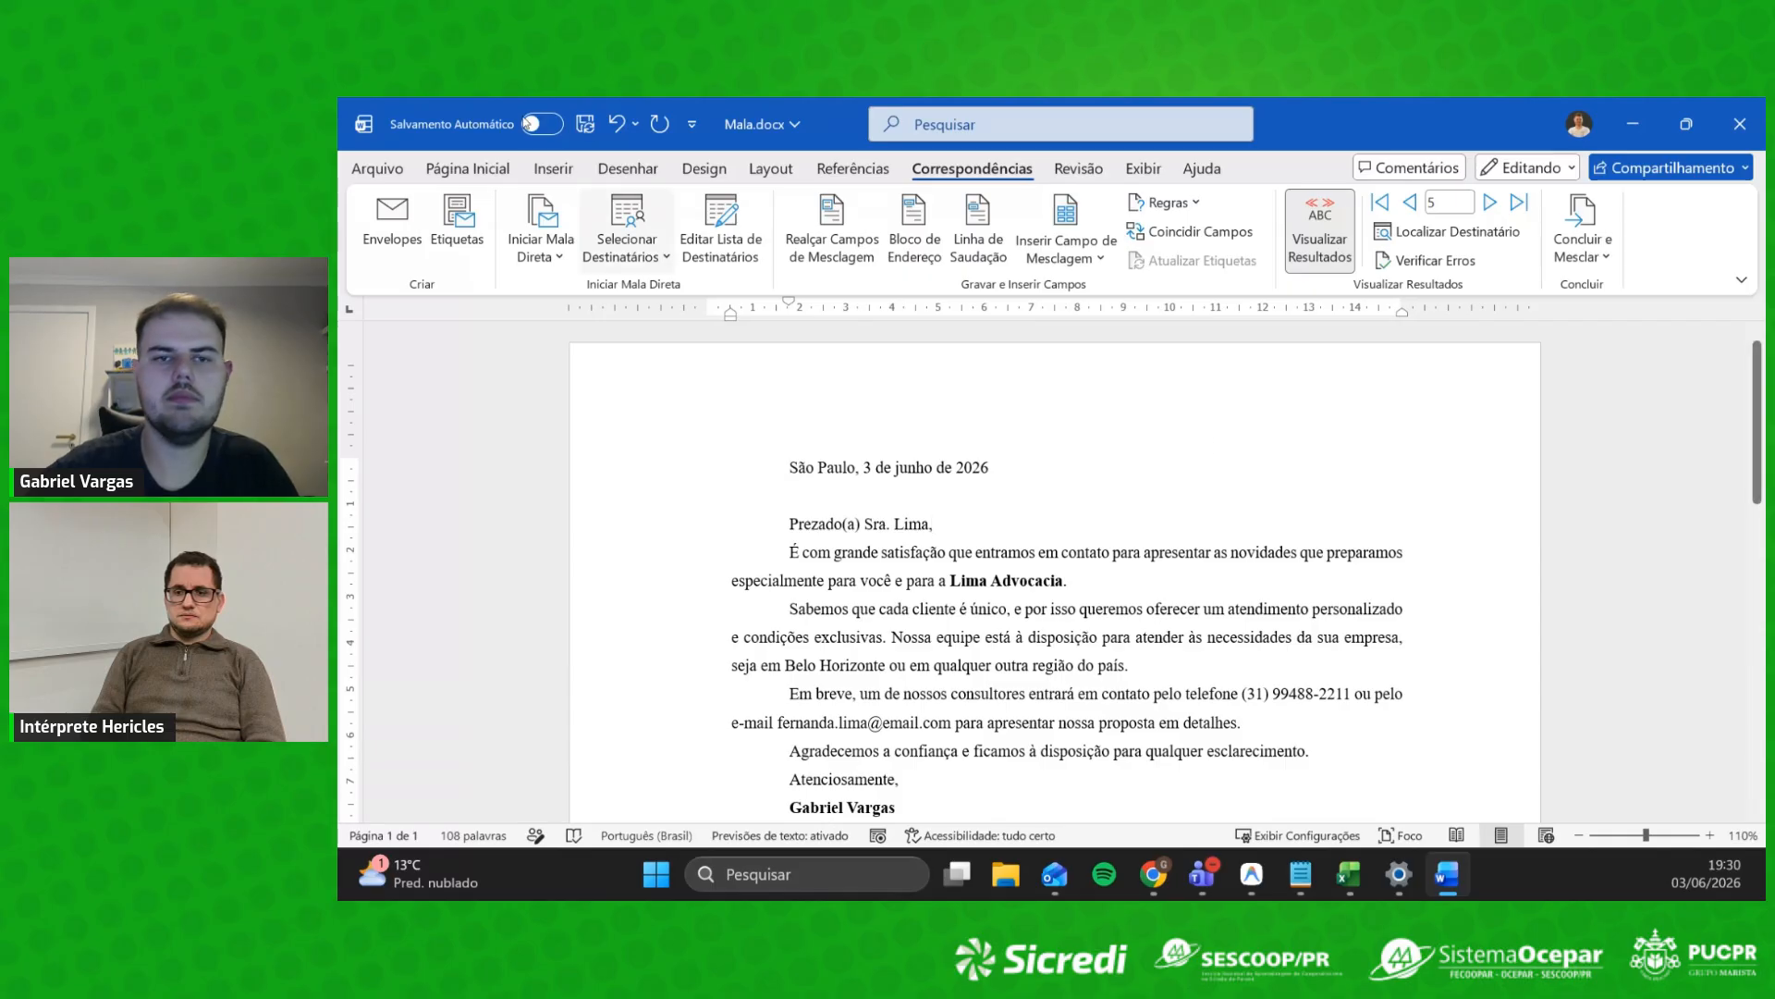
Step: Switch from the Word letter to the Exemplo_Claude.xlsx Dashboard Financeiro in Excel
key(alt+Tab)
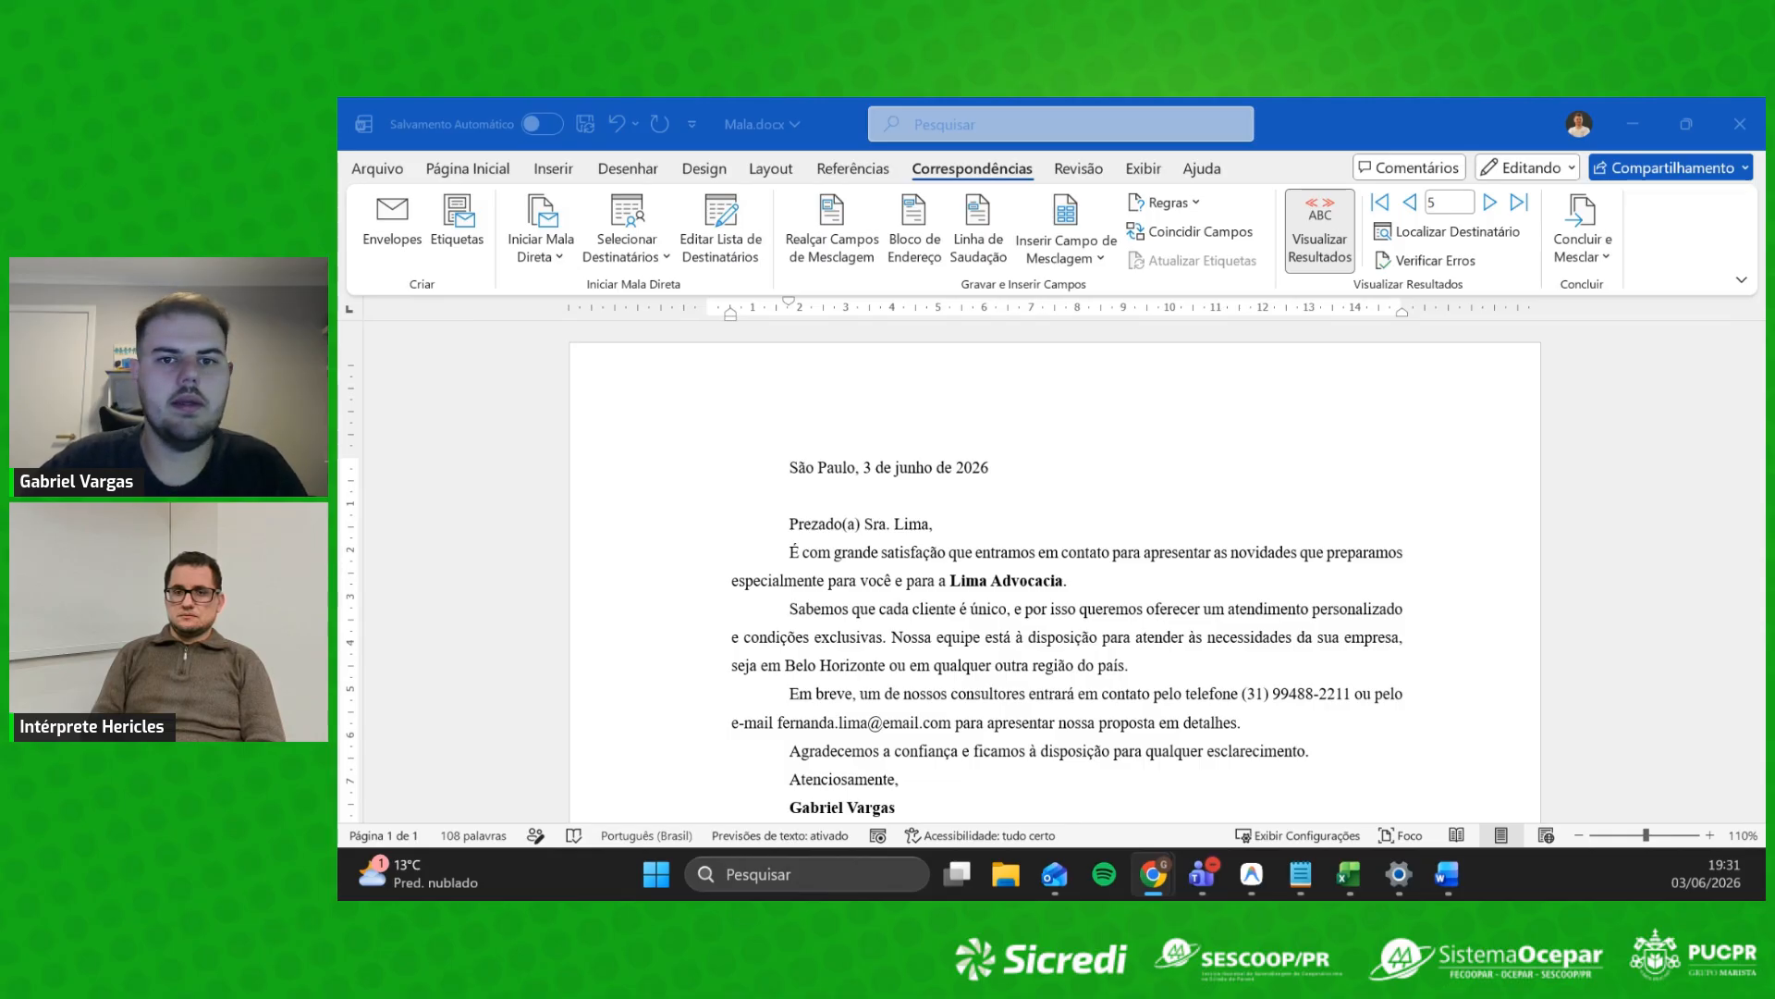
key(alt+Tab)
scroll(1014, 567, down, 1)
scroll(1213, 614, up, 1)
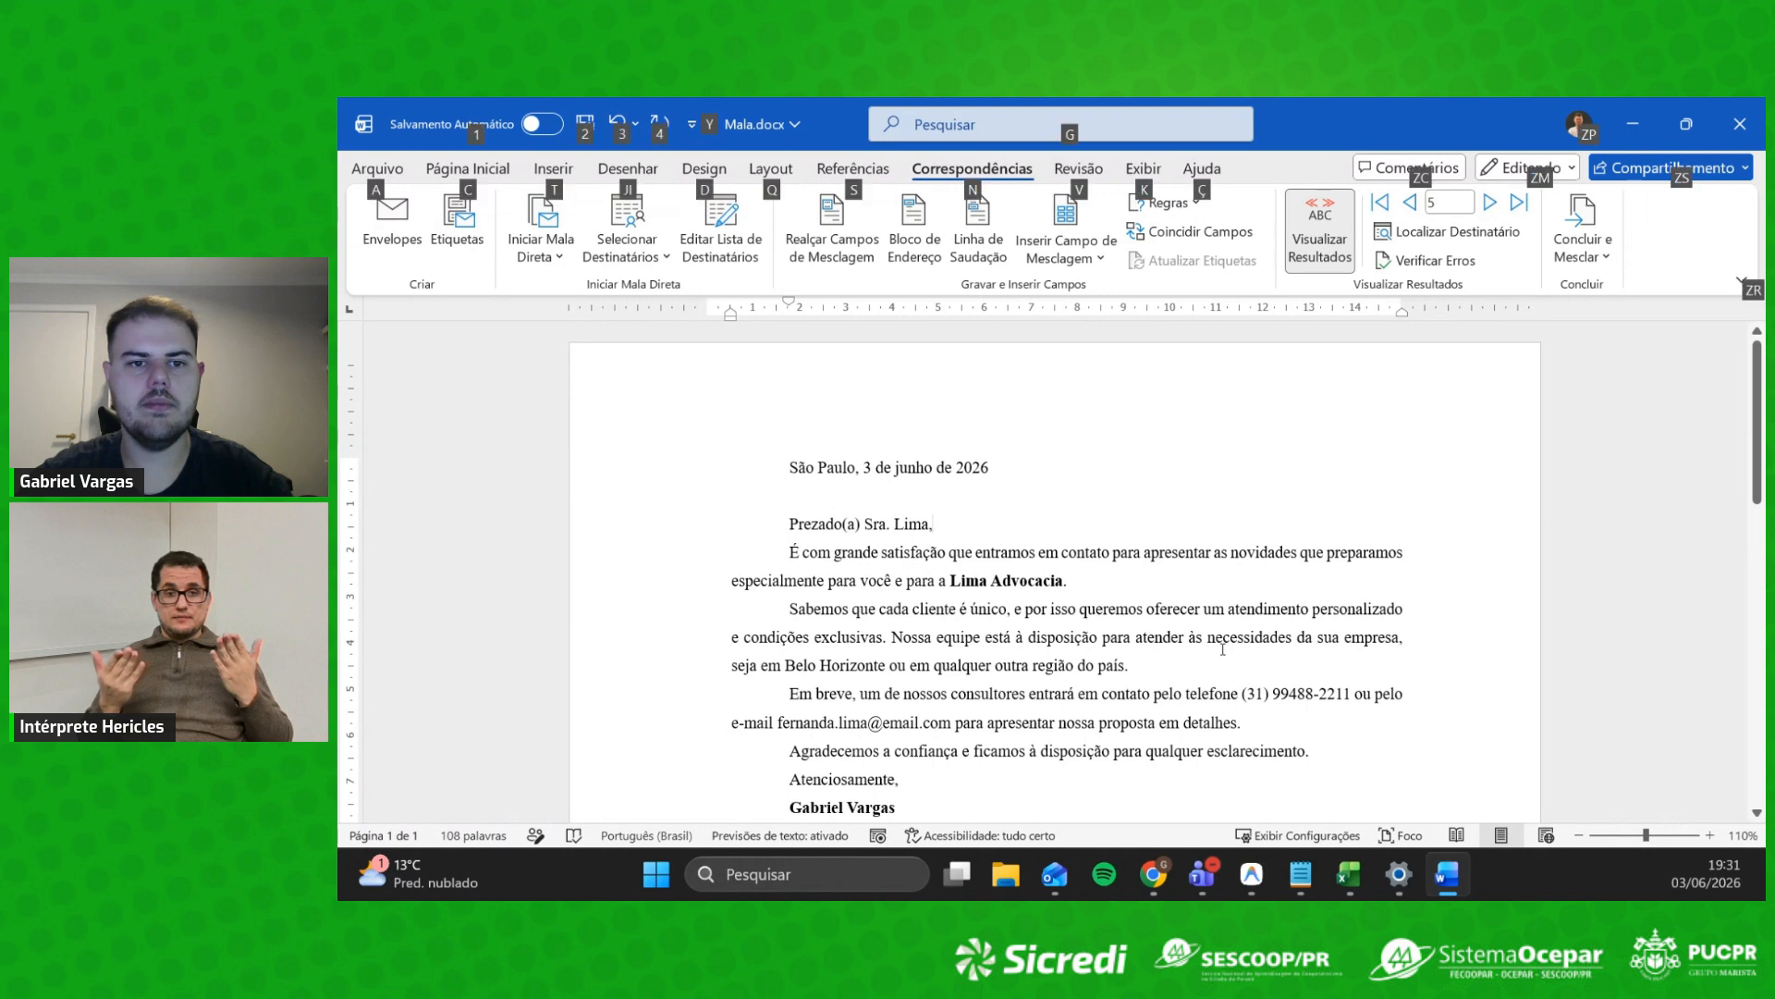
key(alt+Tab)
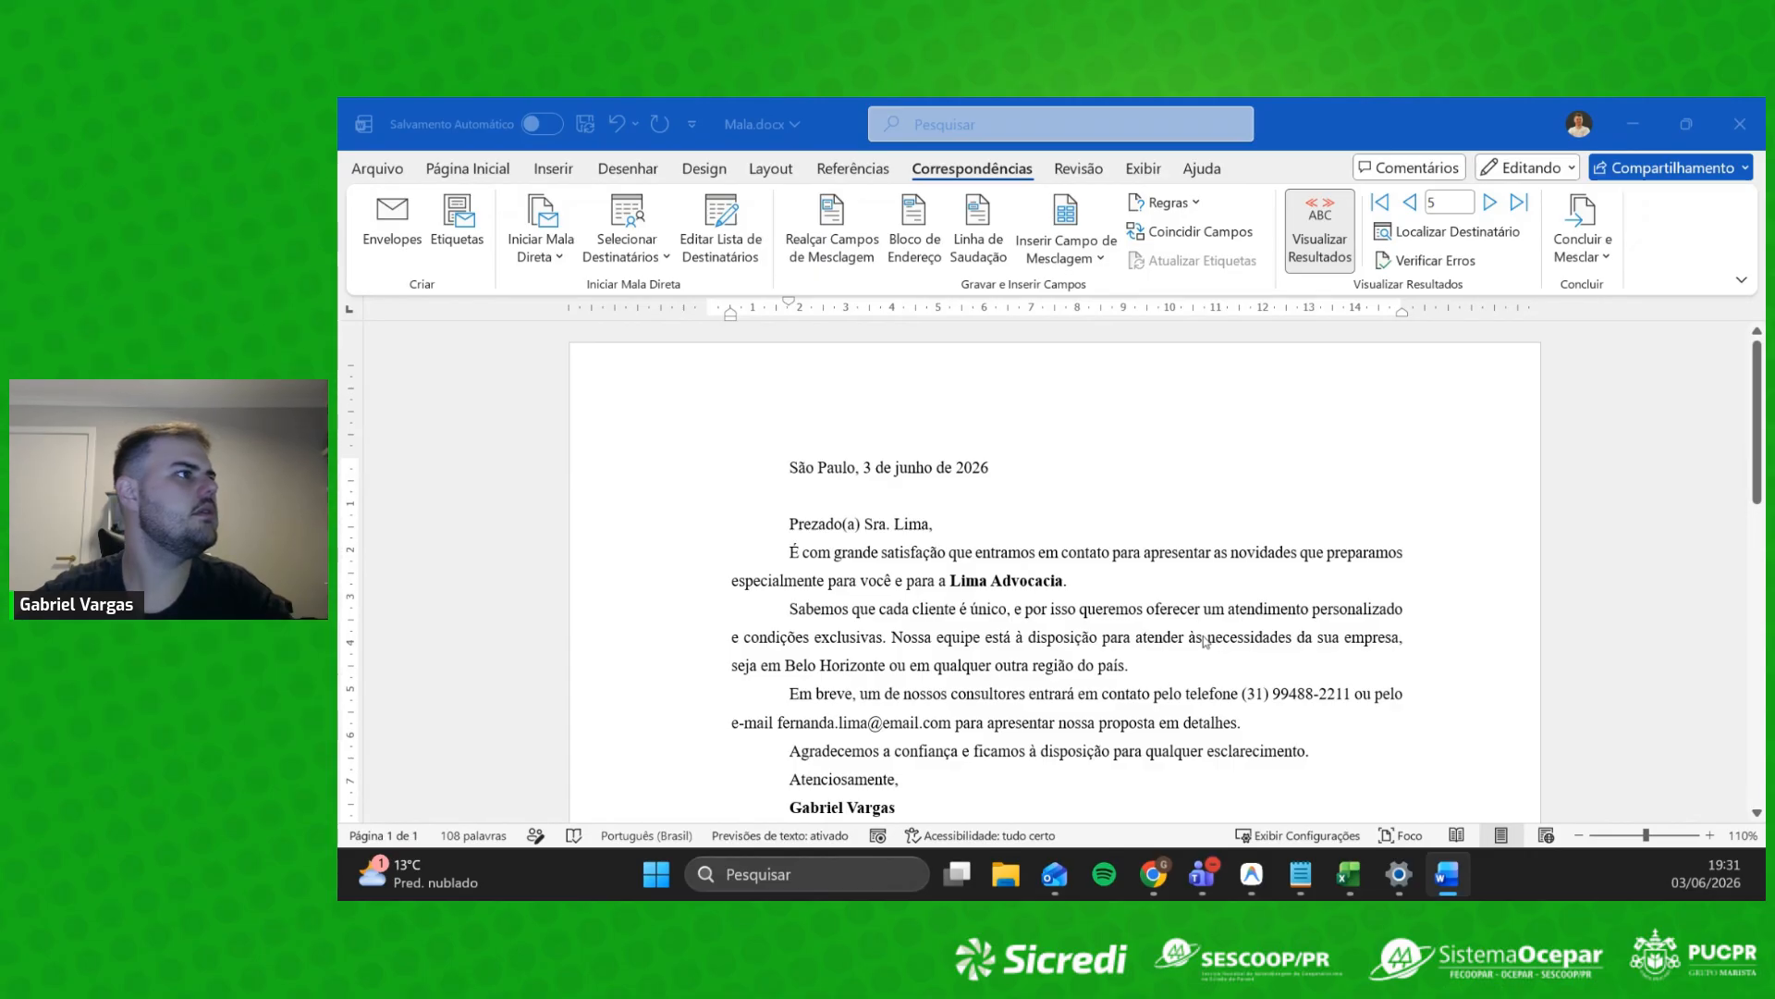
key(alt+Tab)
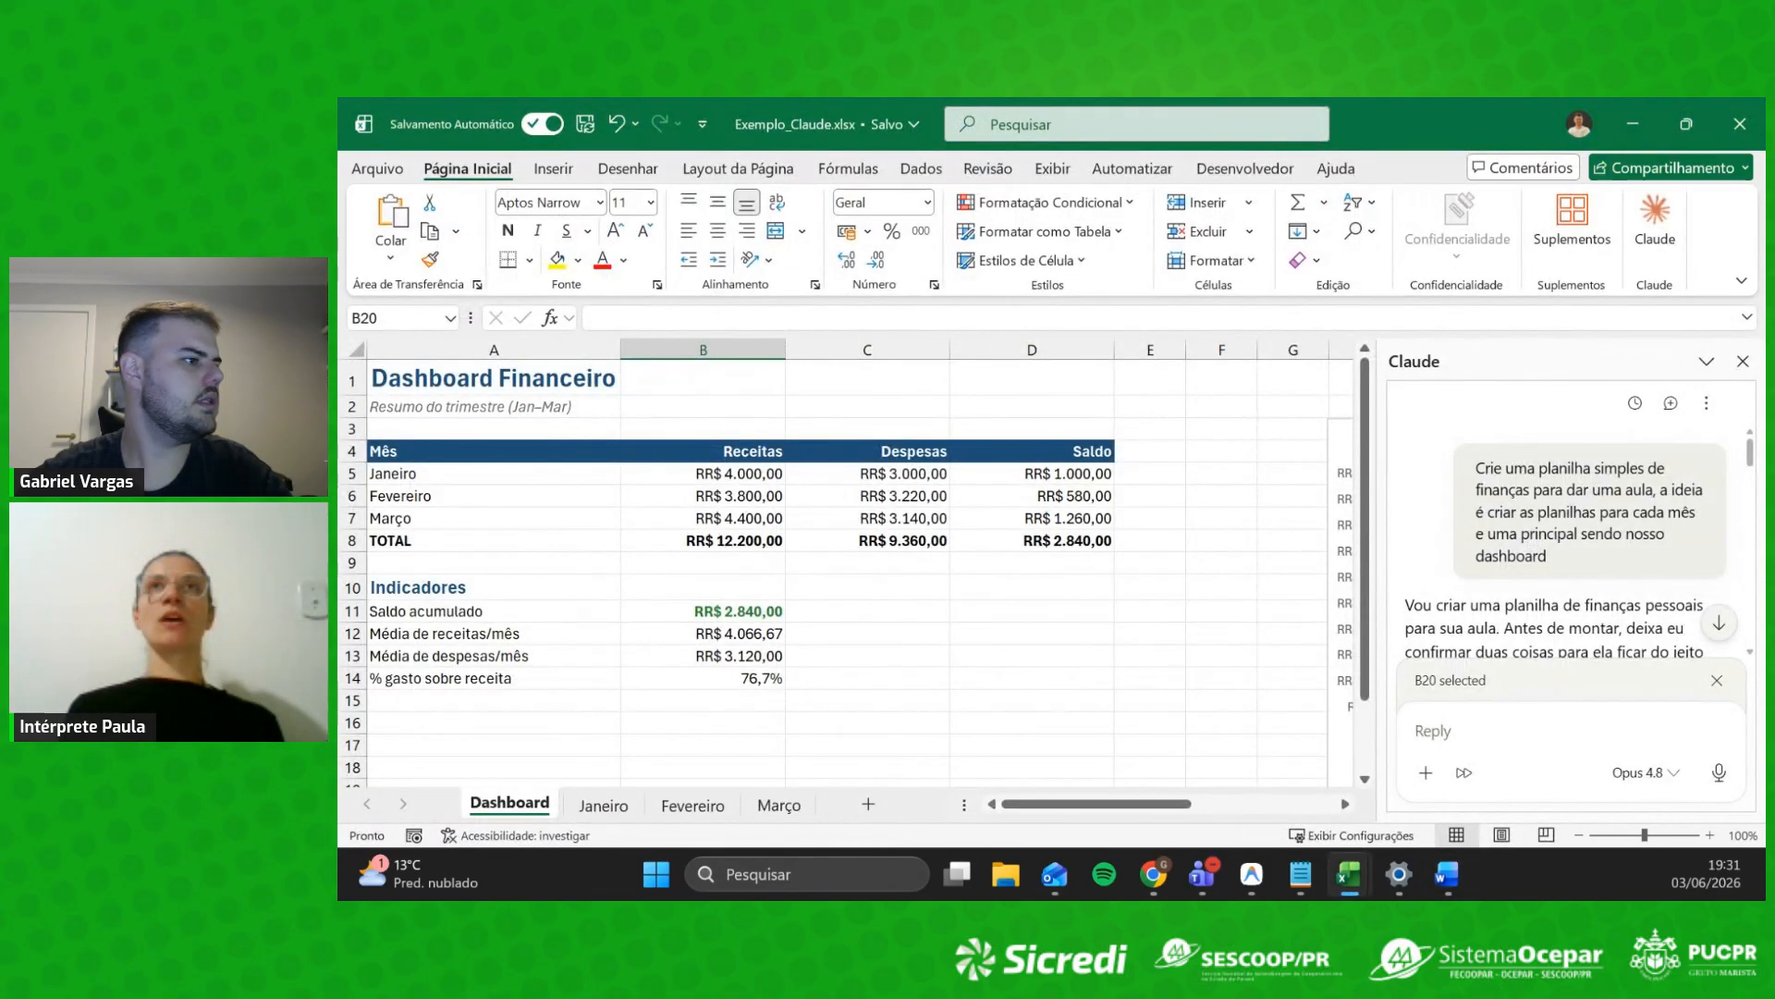
Step: Show the Apresentação5.pdf lesson slides in Tela inteira (full screen) mode
key(super+e)
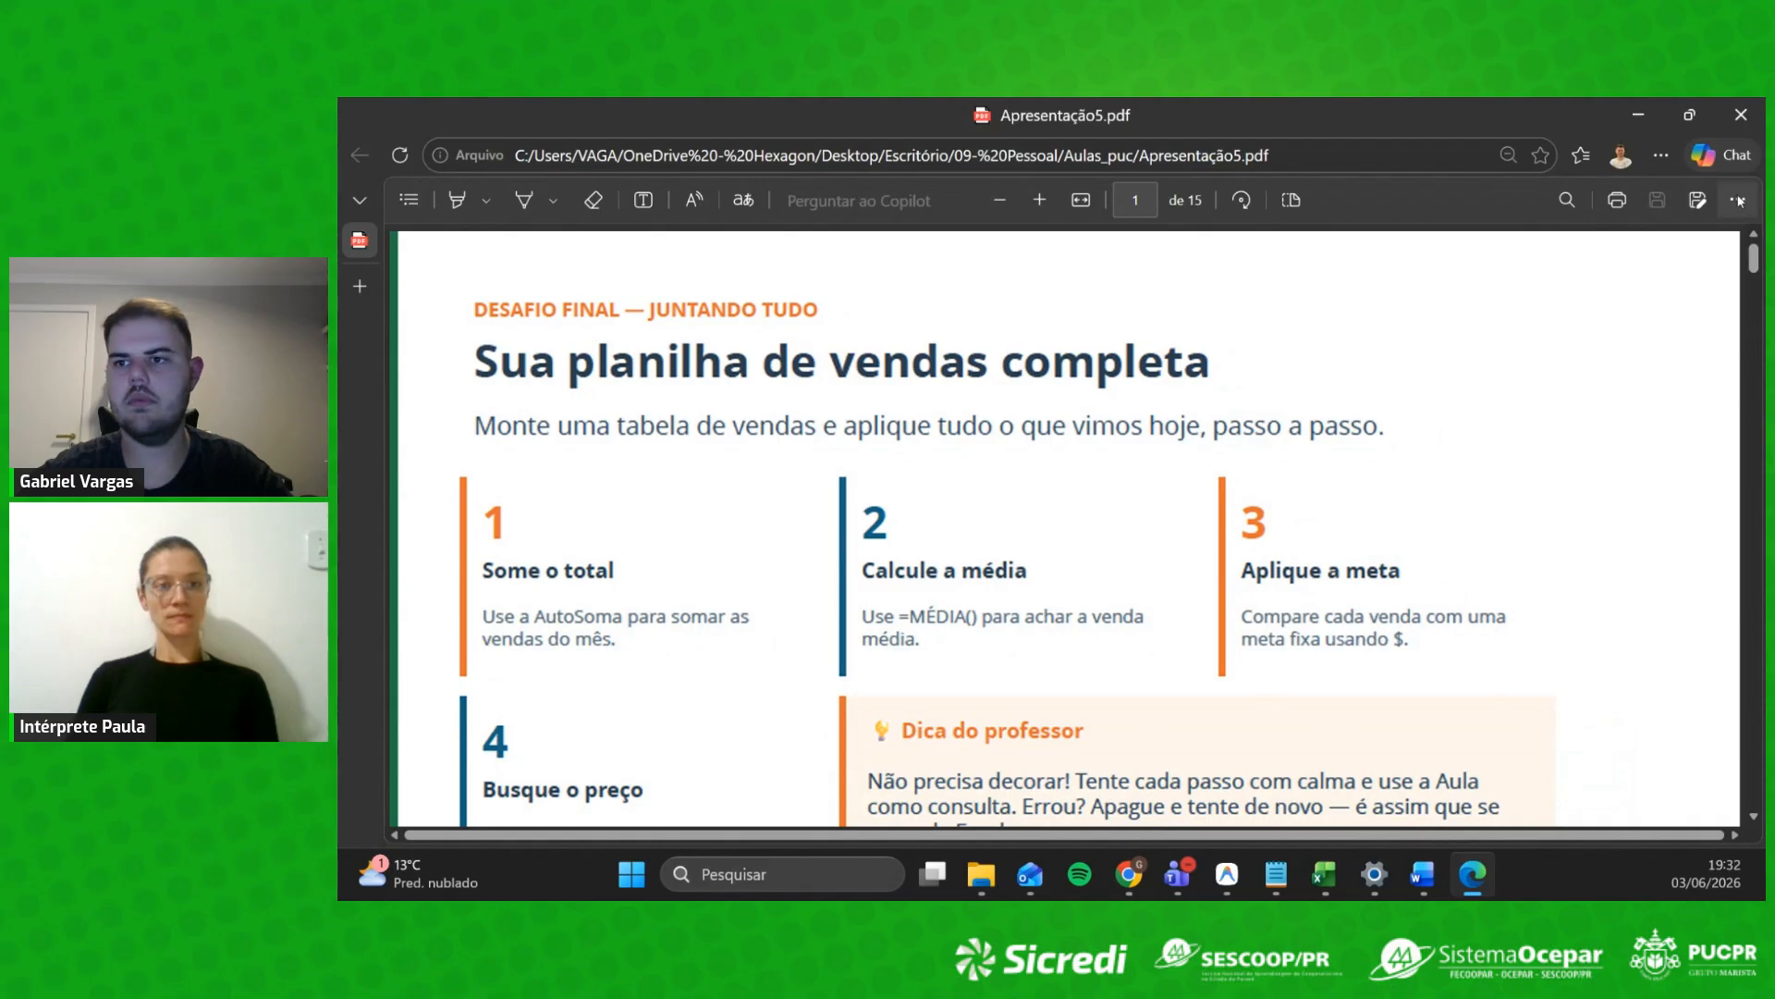
click(1738, 199)
click(1653, 242)
Step: Page past the mail merge step-by-step slide and settle on 'O que é um gráfico?'
key(Right)
key(Right)
key(Right)
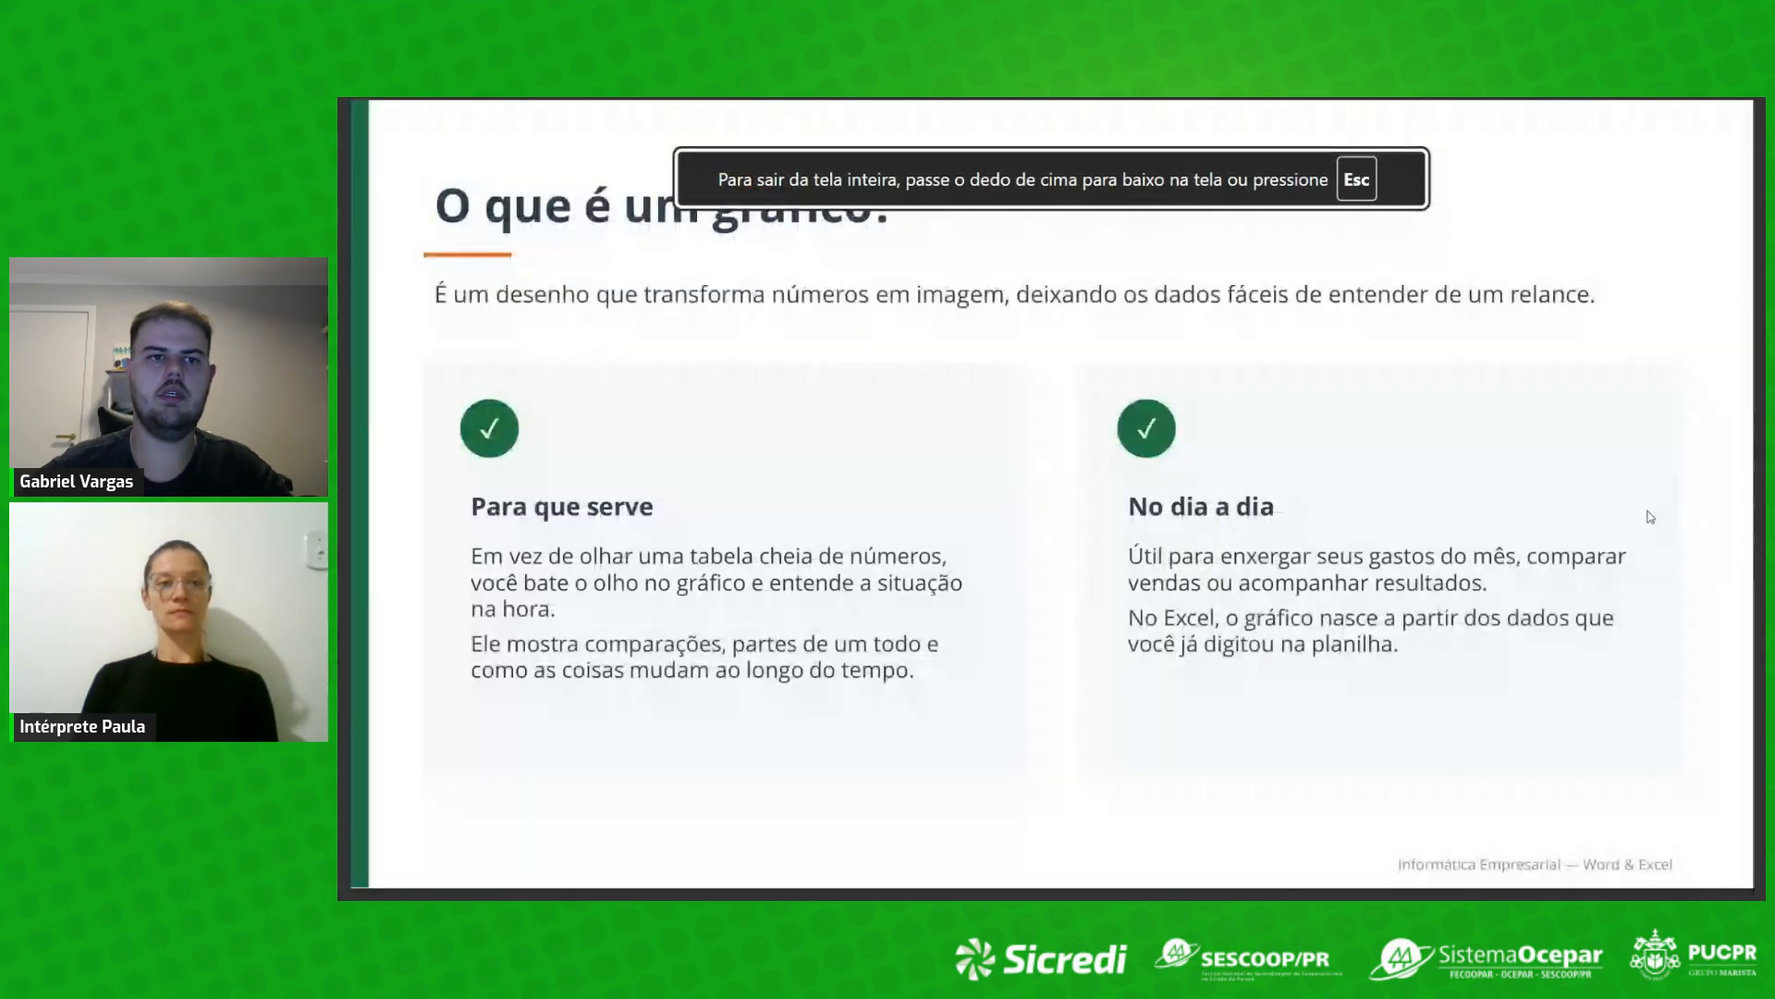
key(Right)
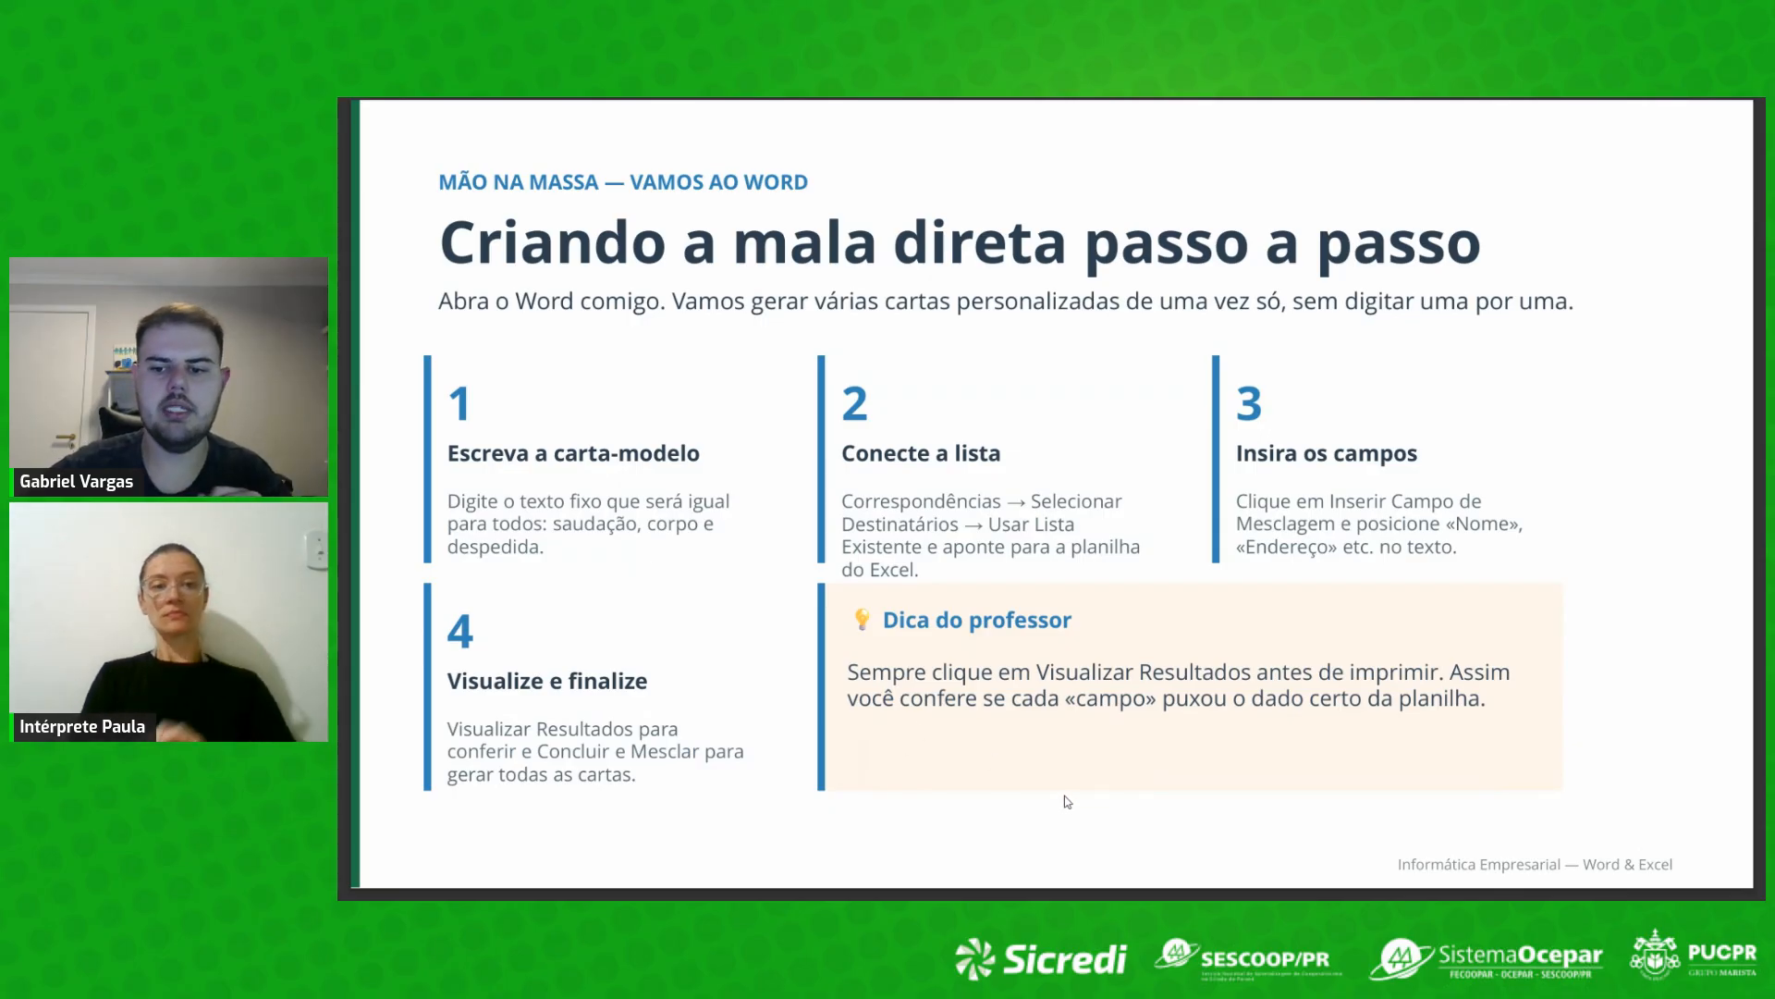
key(Right)
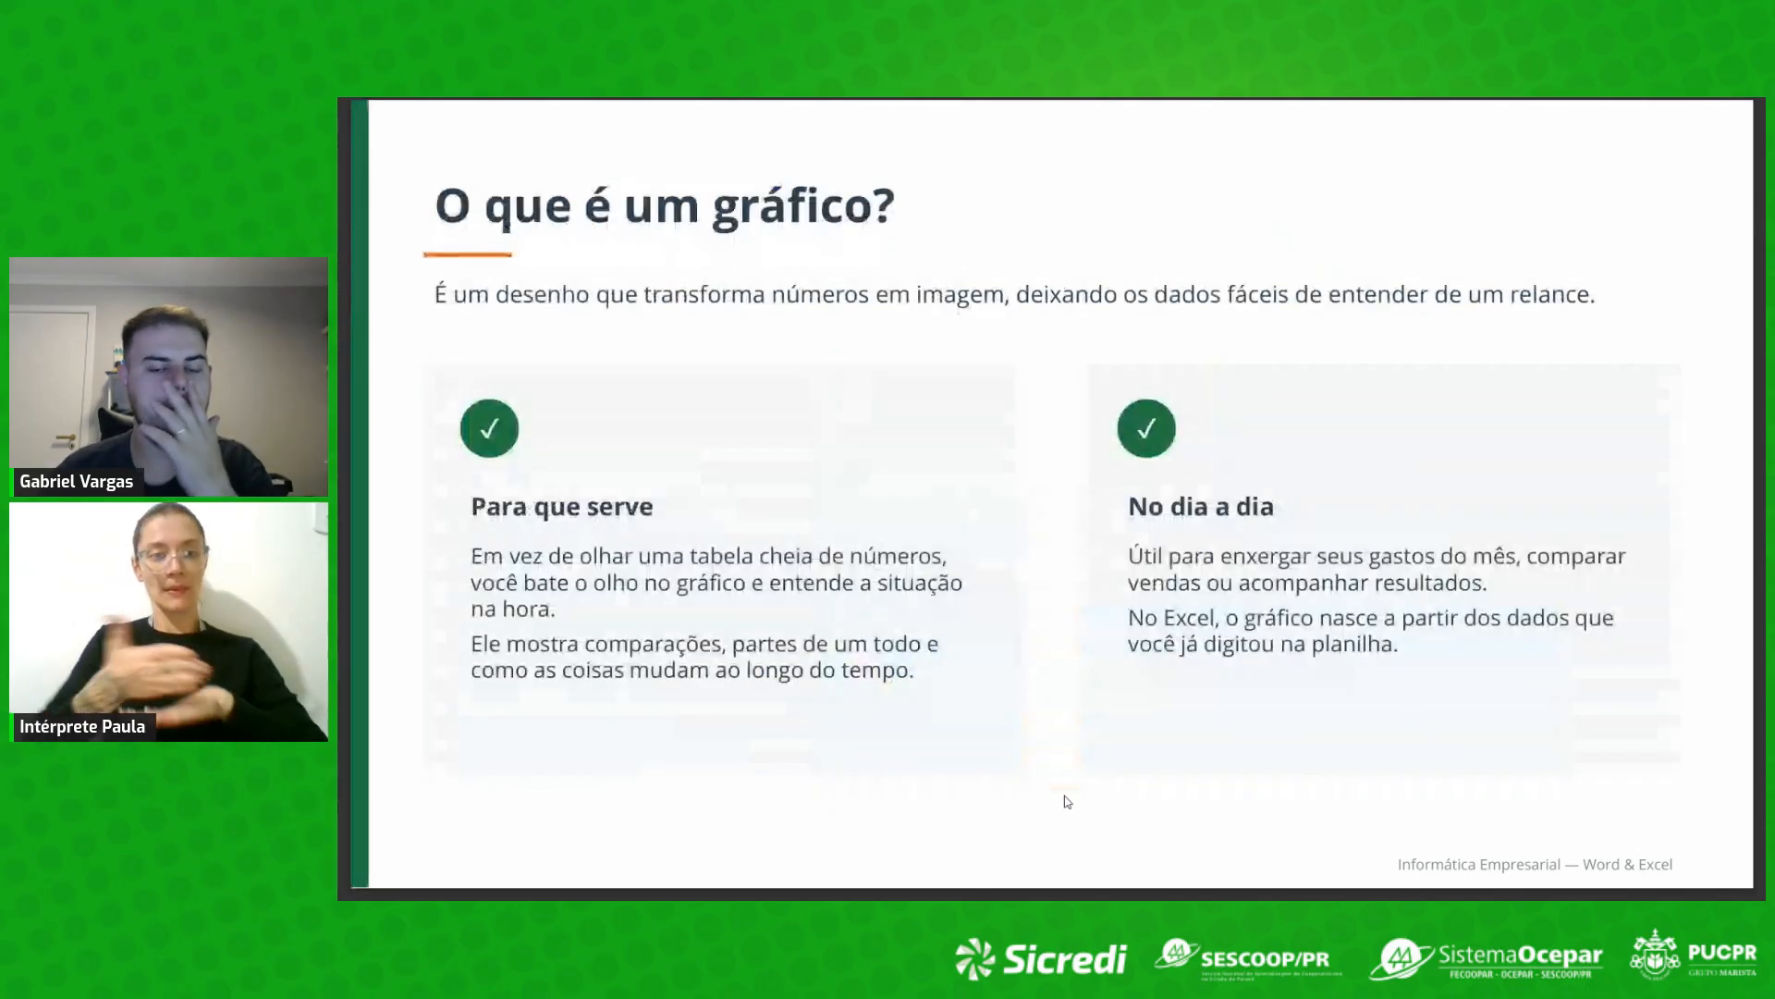
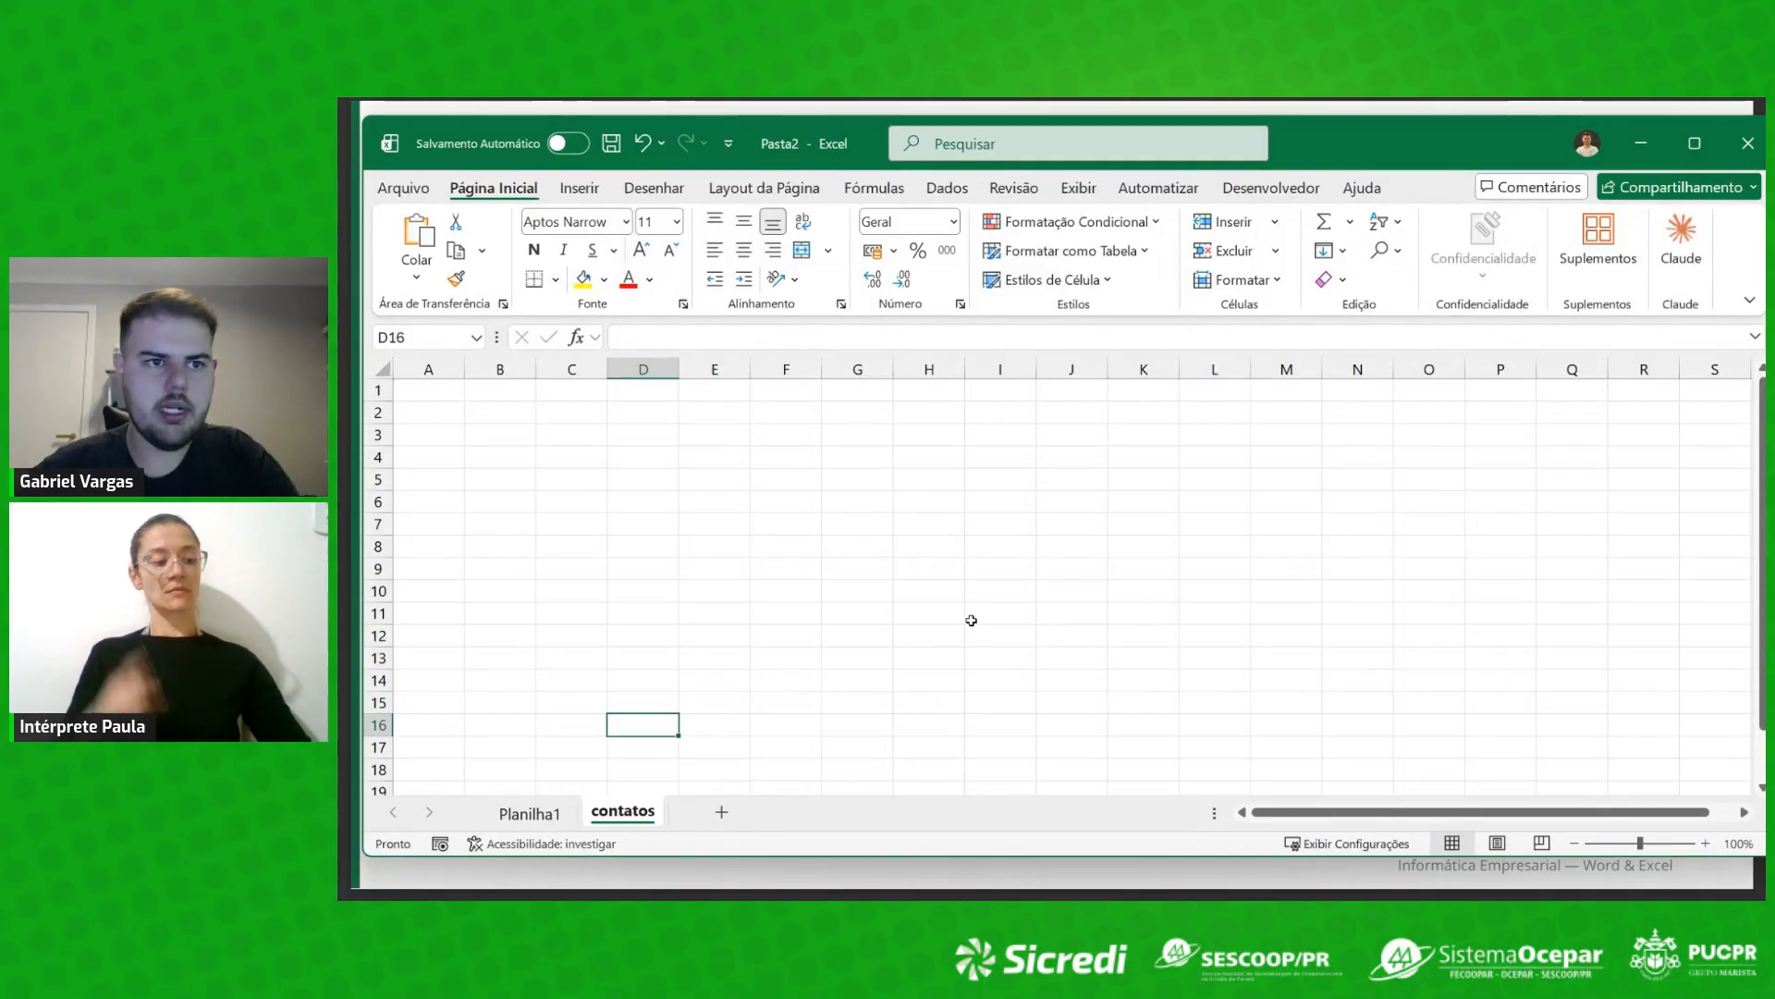
Step: Maximize the Excel window and select a few cells in the existing sales data
click(1695, 144)
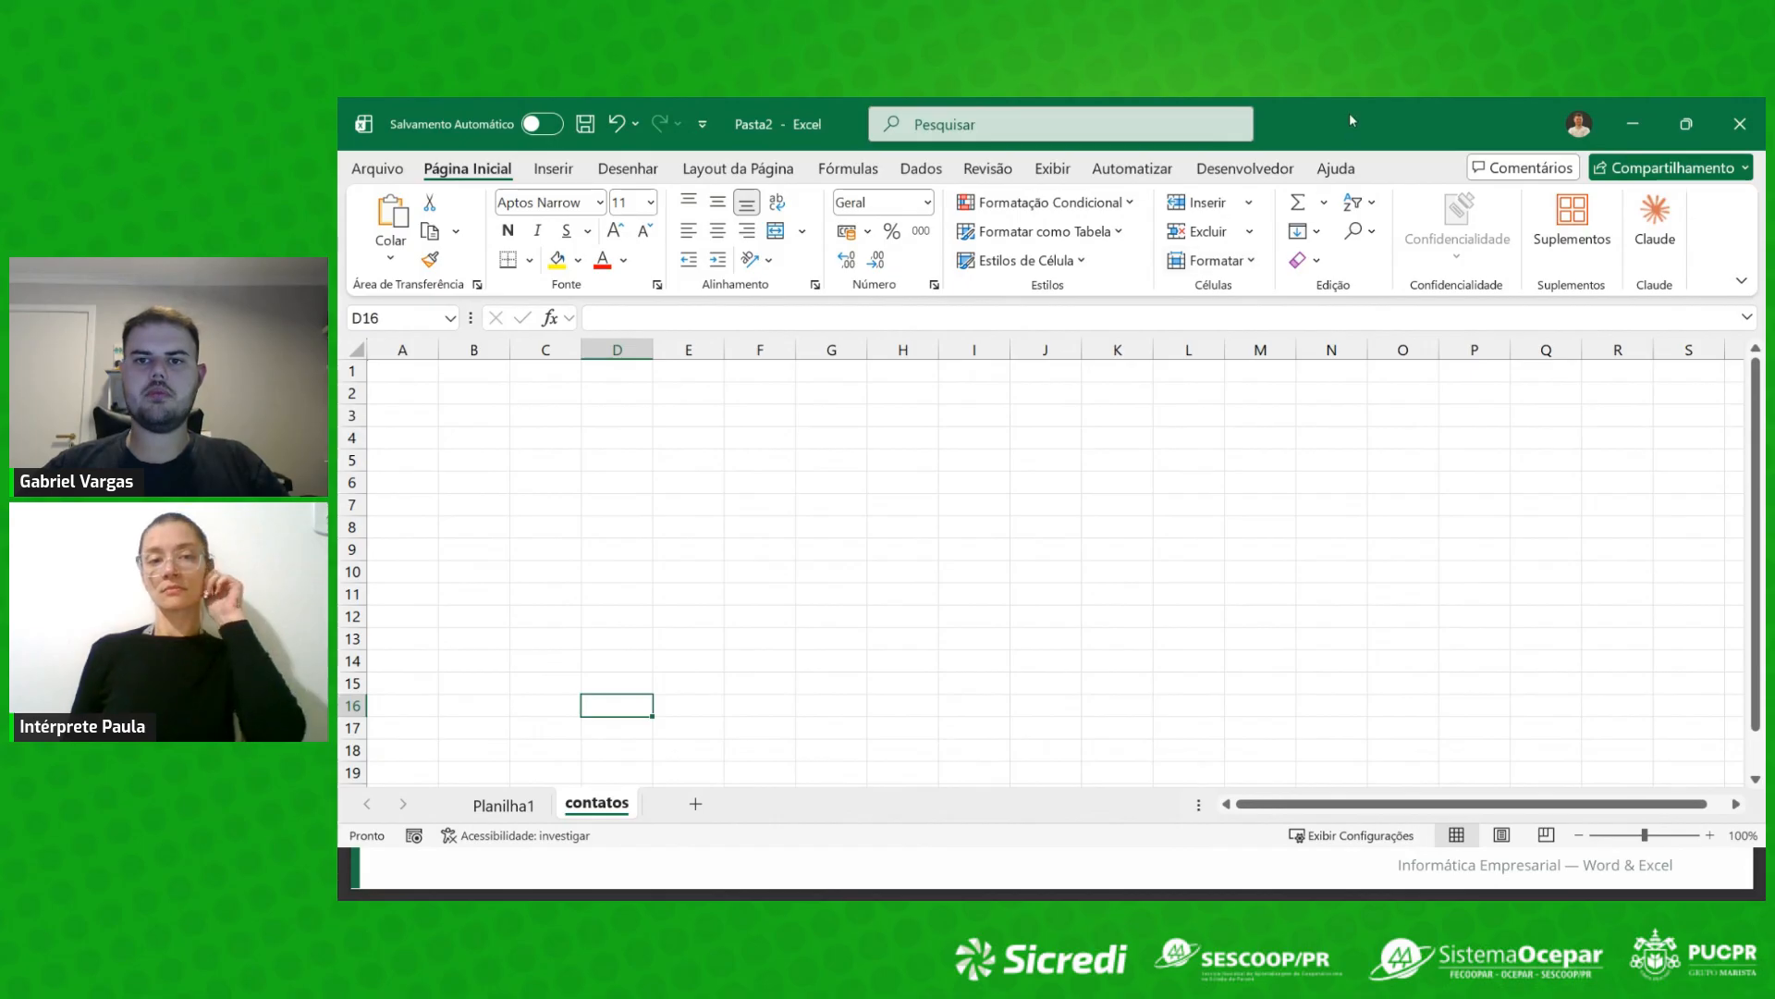
drag(1348, 119, 1344, 173)
double_click(1345, 174)
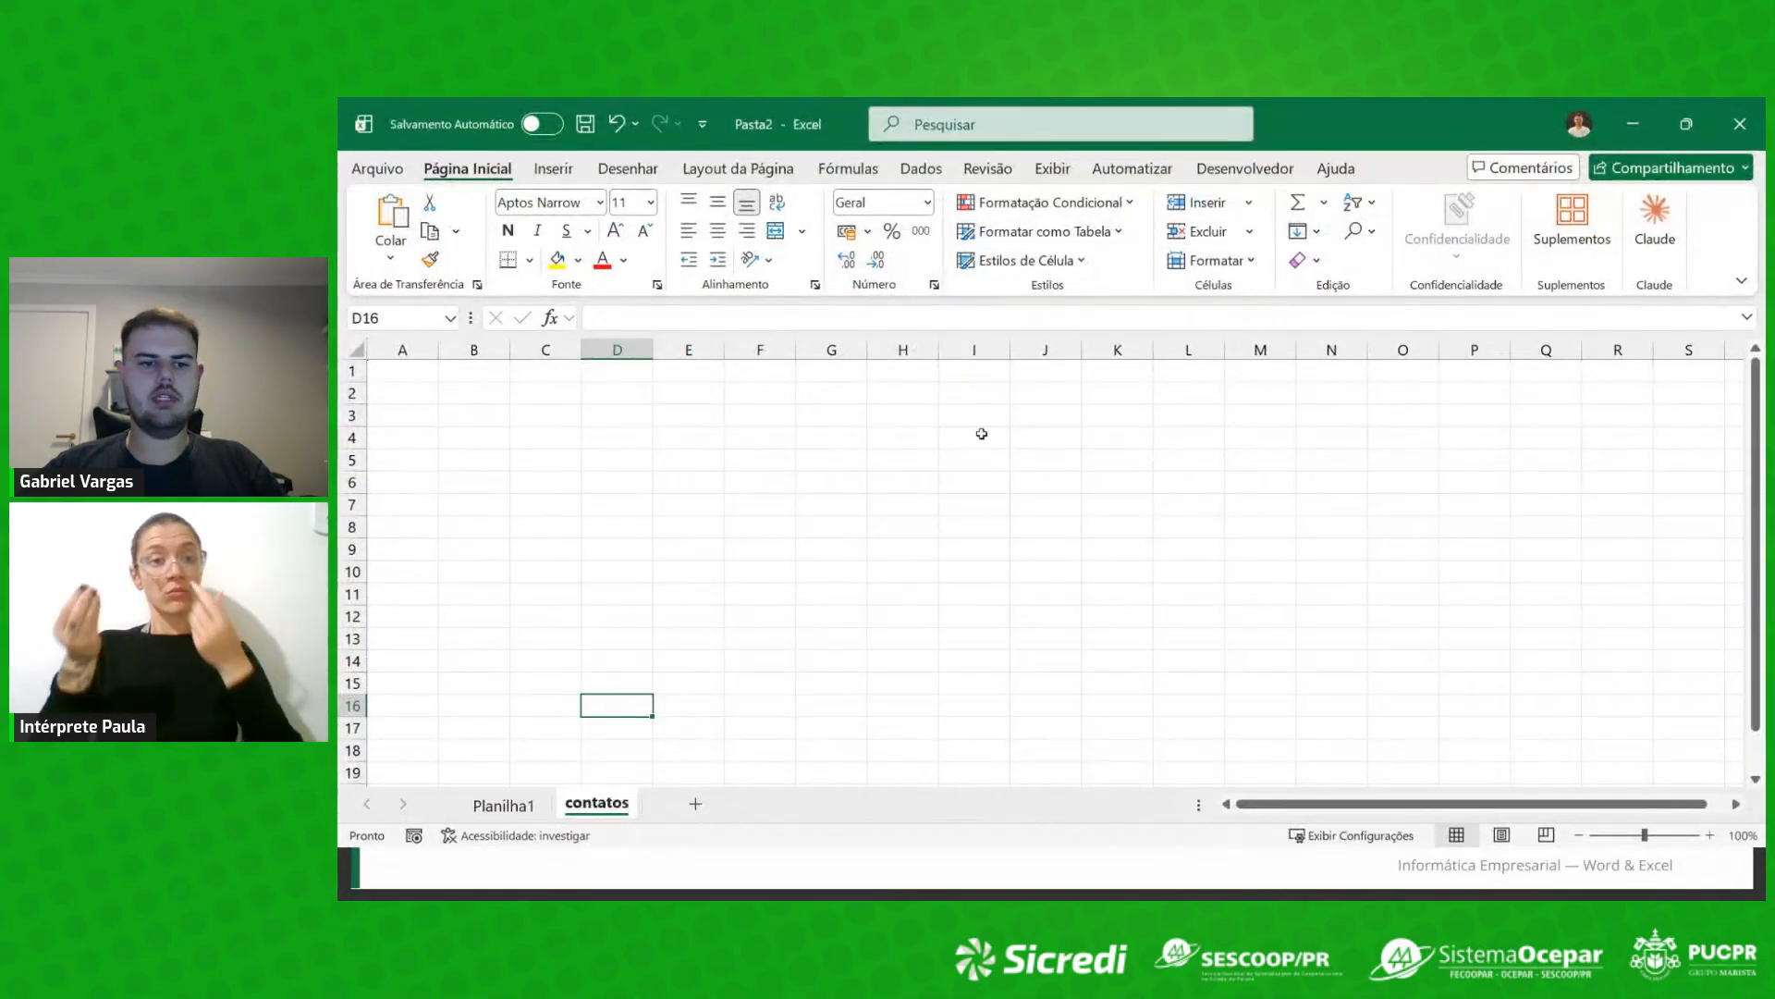
click(541, 460)
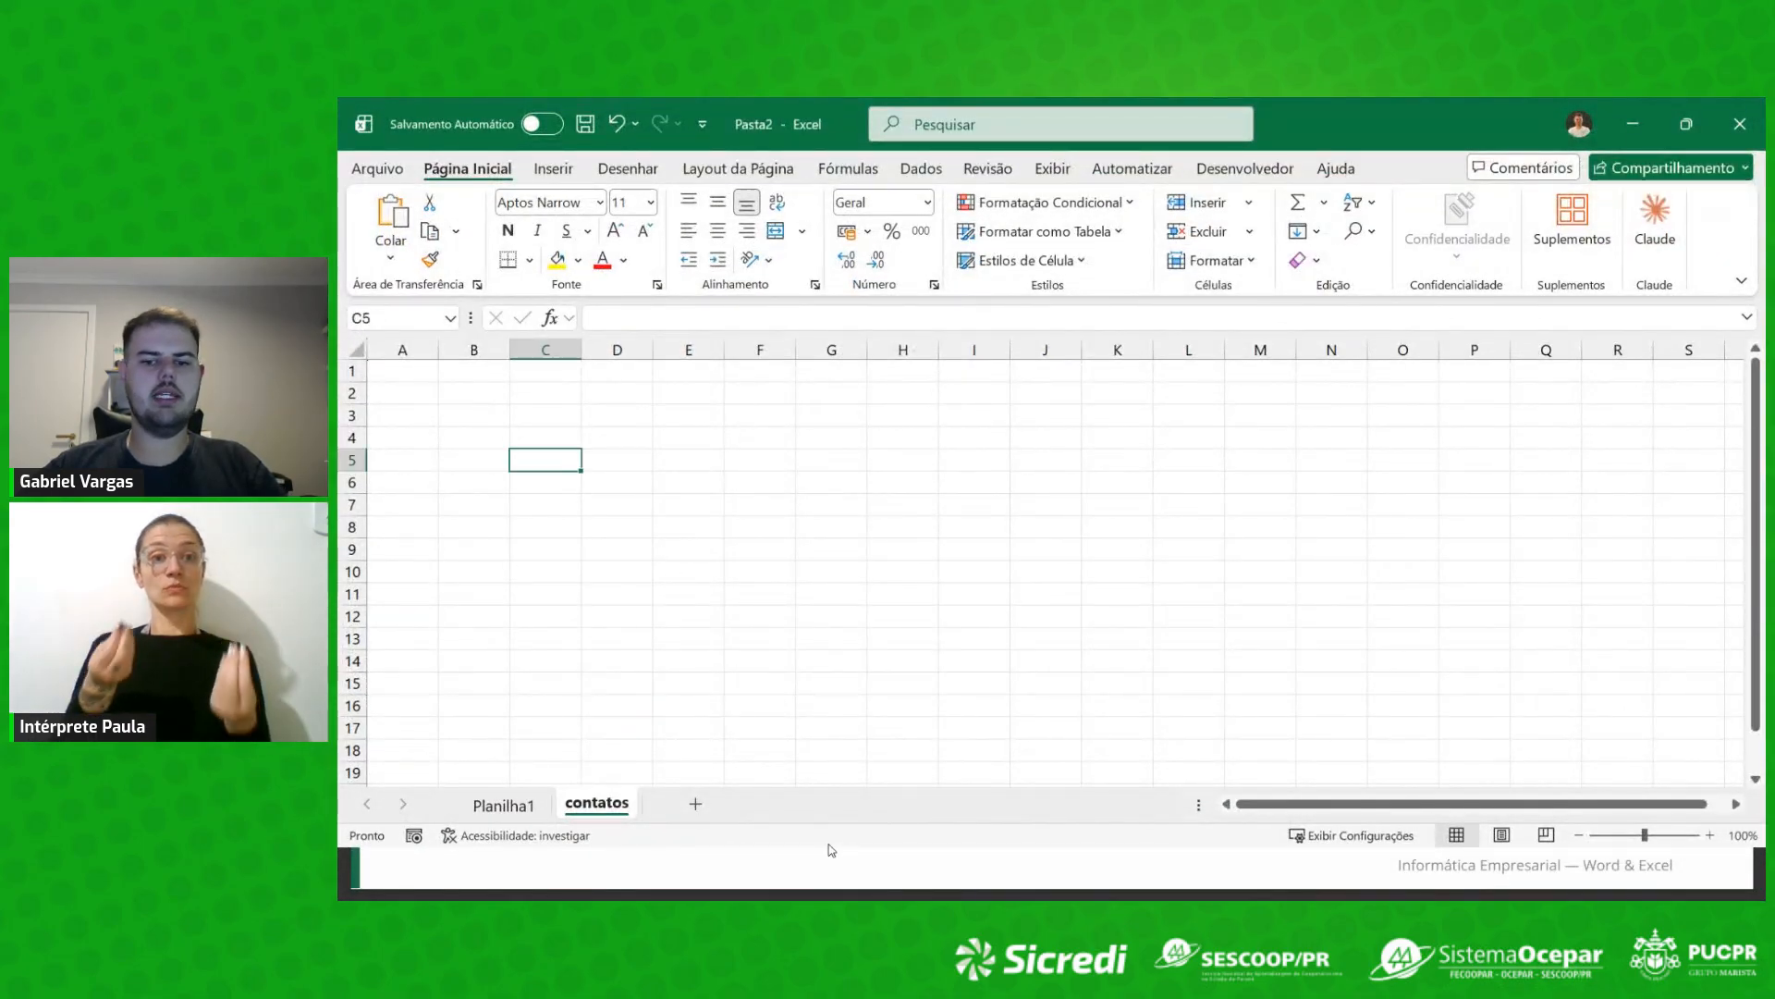
drag(1465, 127, 1461, 137)
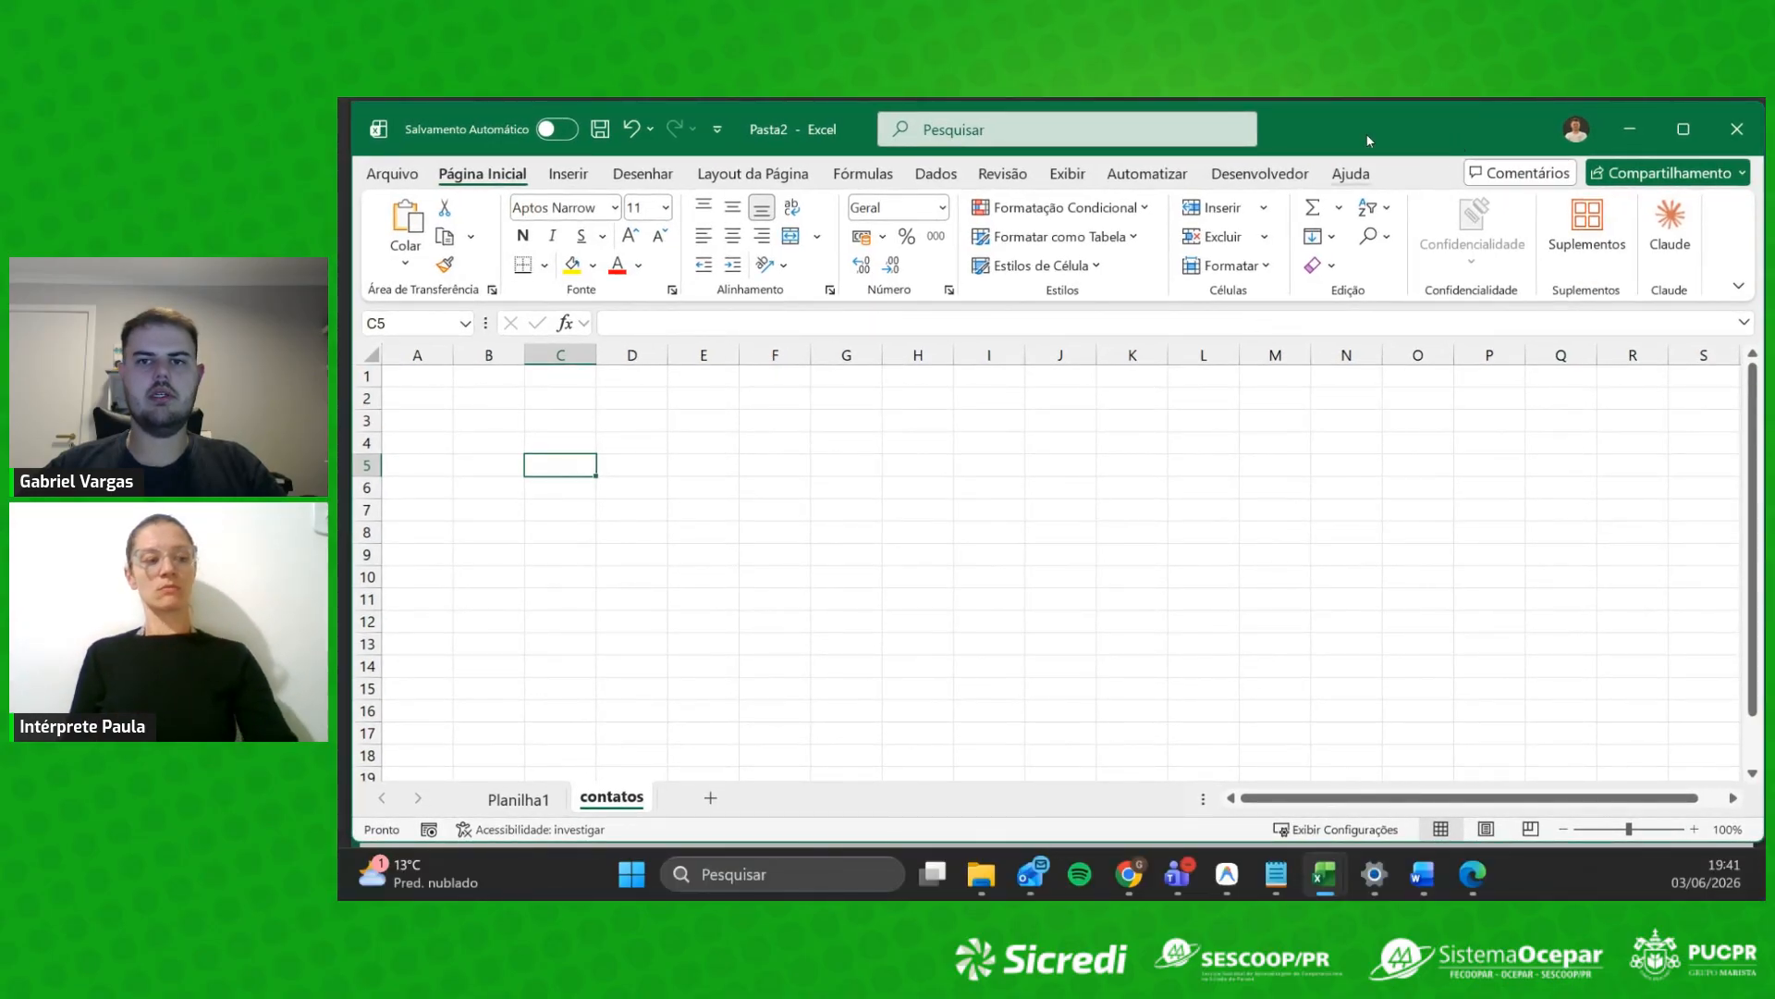
double_click(1437, 131)
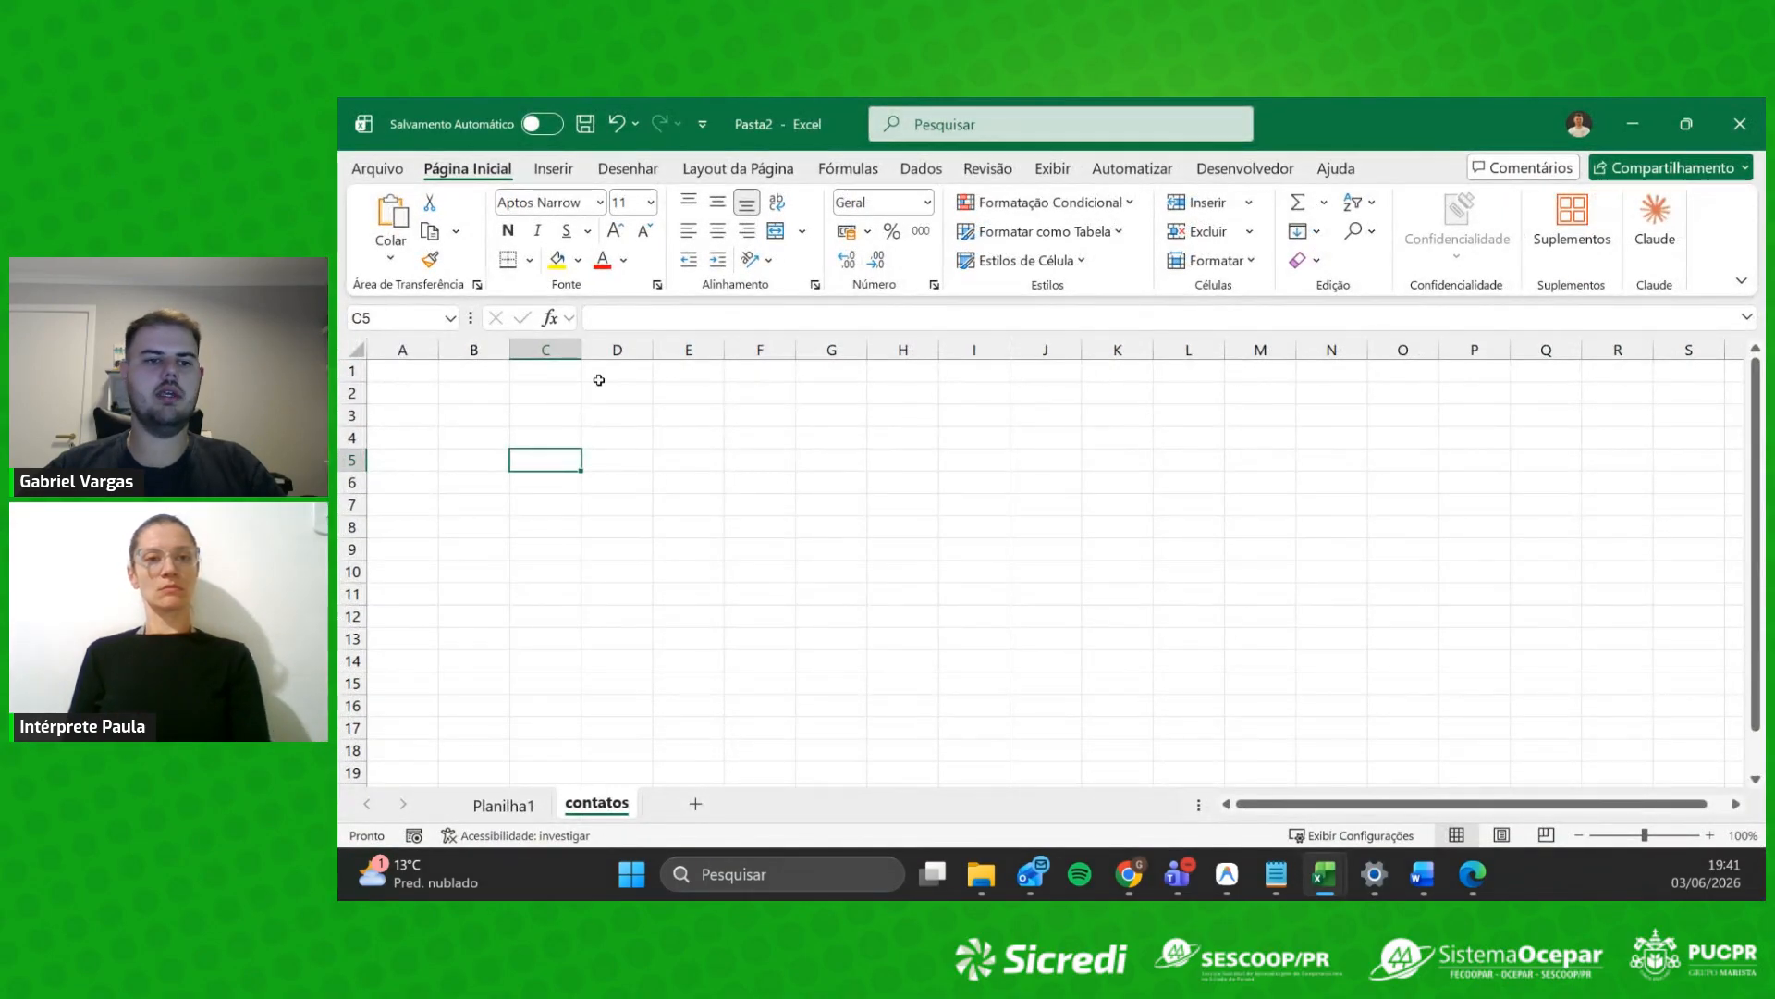
click(645, 485)
click(480, 441)
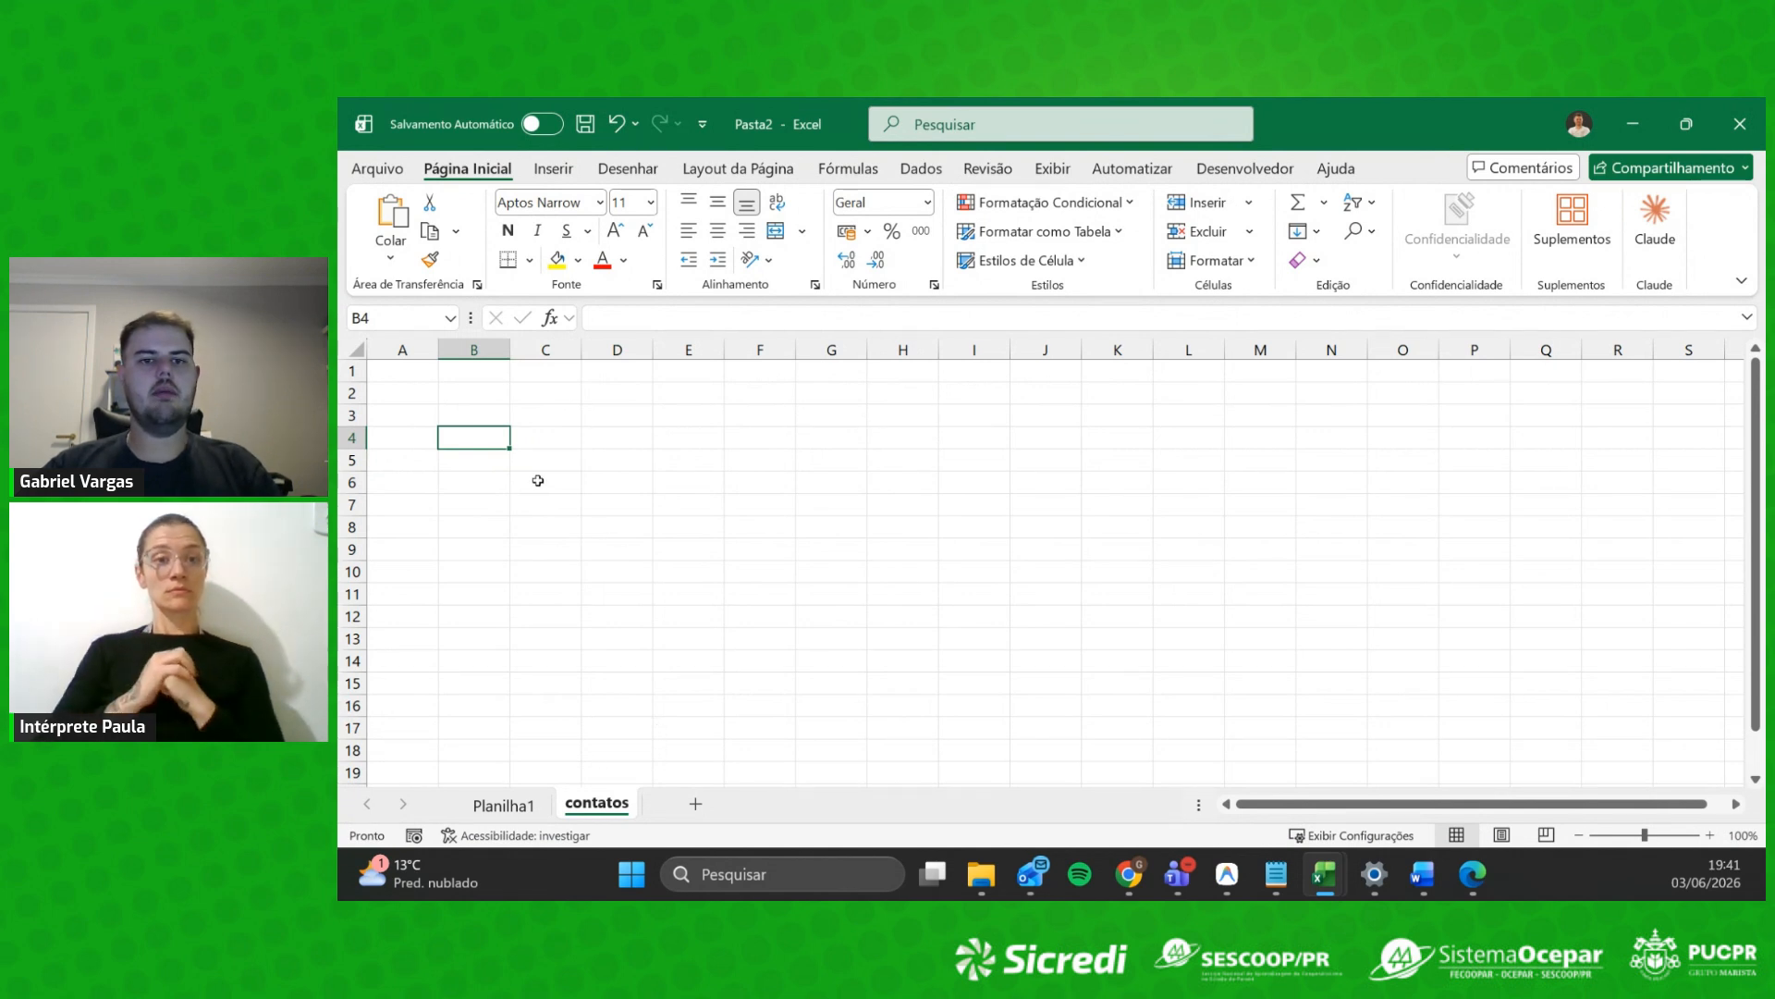
Step: On Planilha1, delete the data in A1:G9, then undo the deletion
click(503, 804)
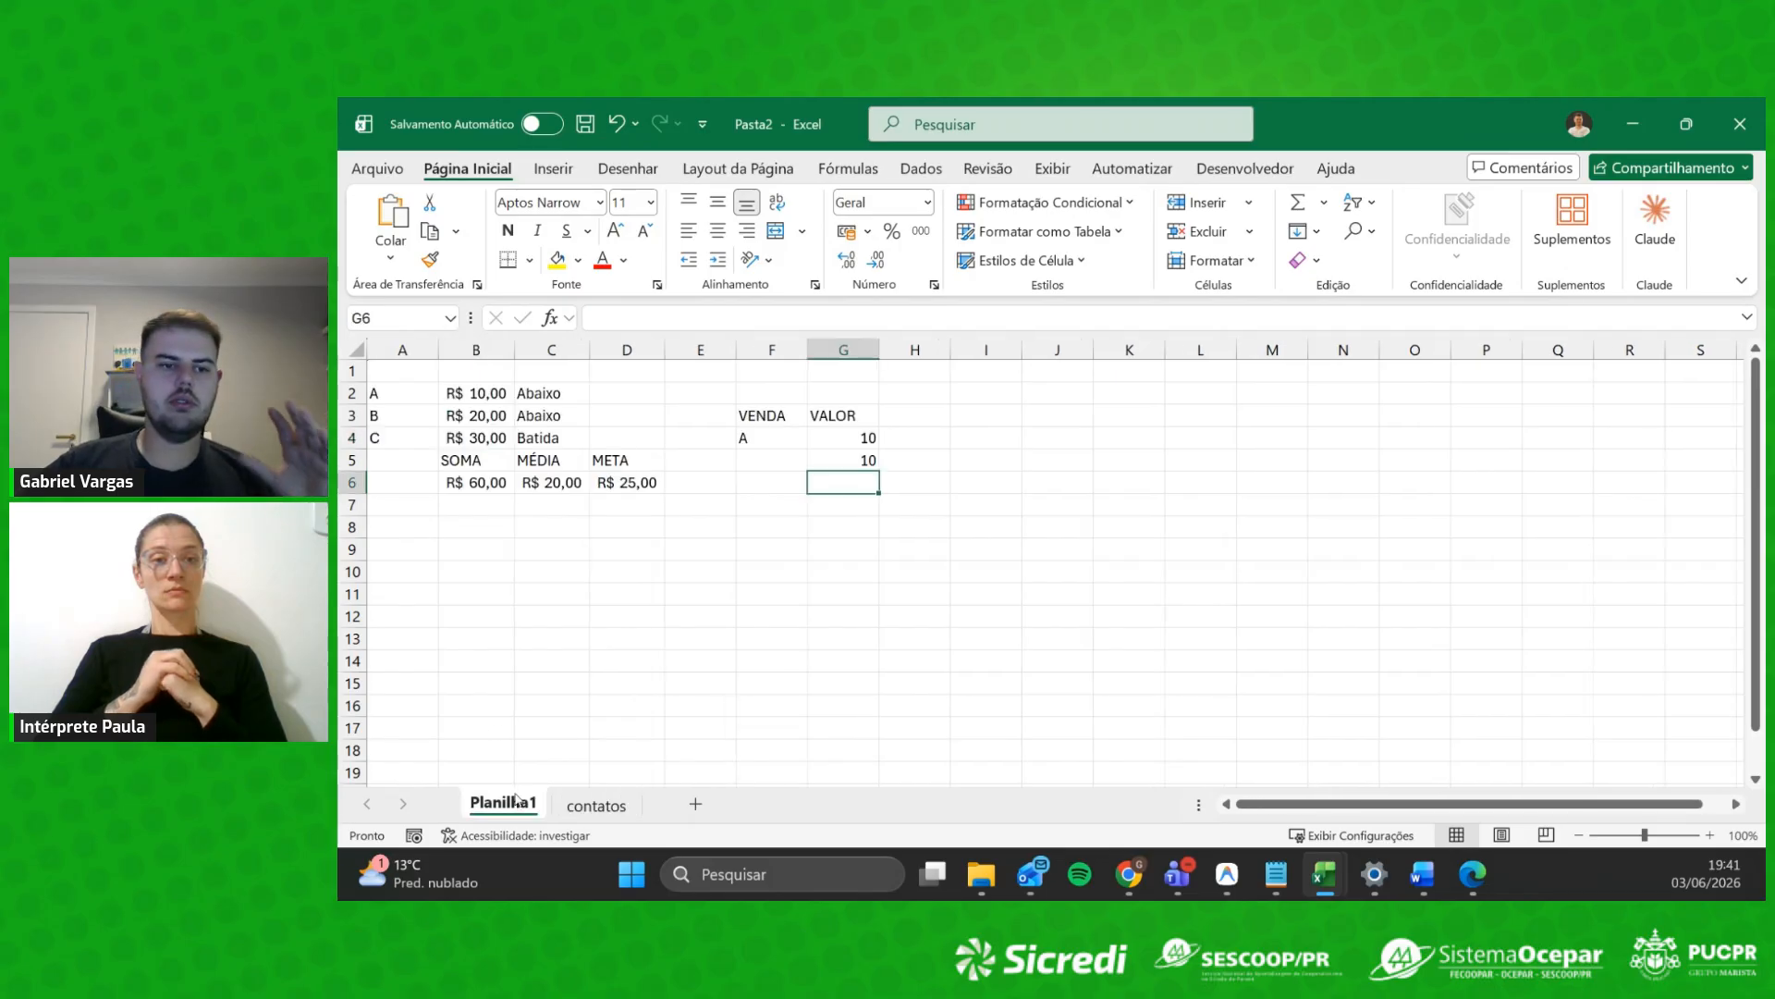
click(915, 570)
drag(385, 375, 866, 543)
key(Delete)
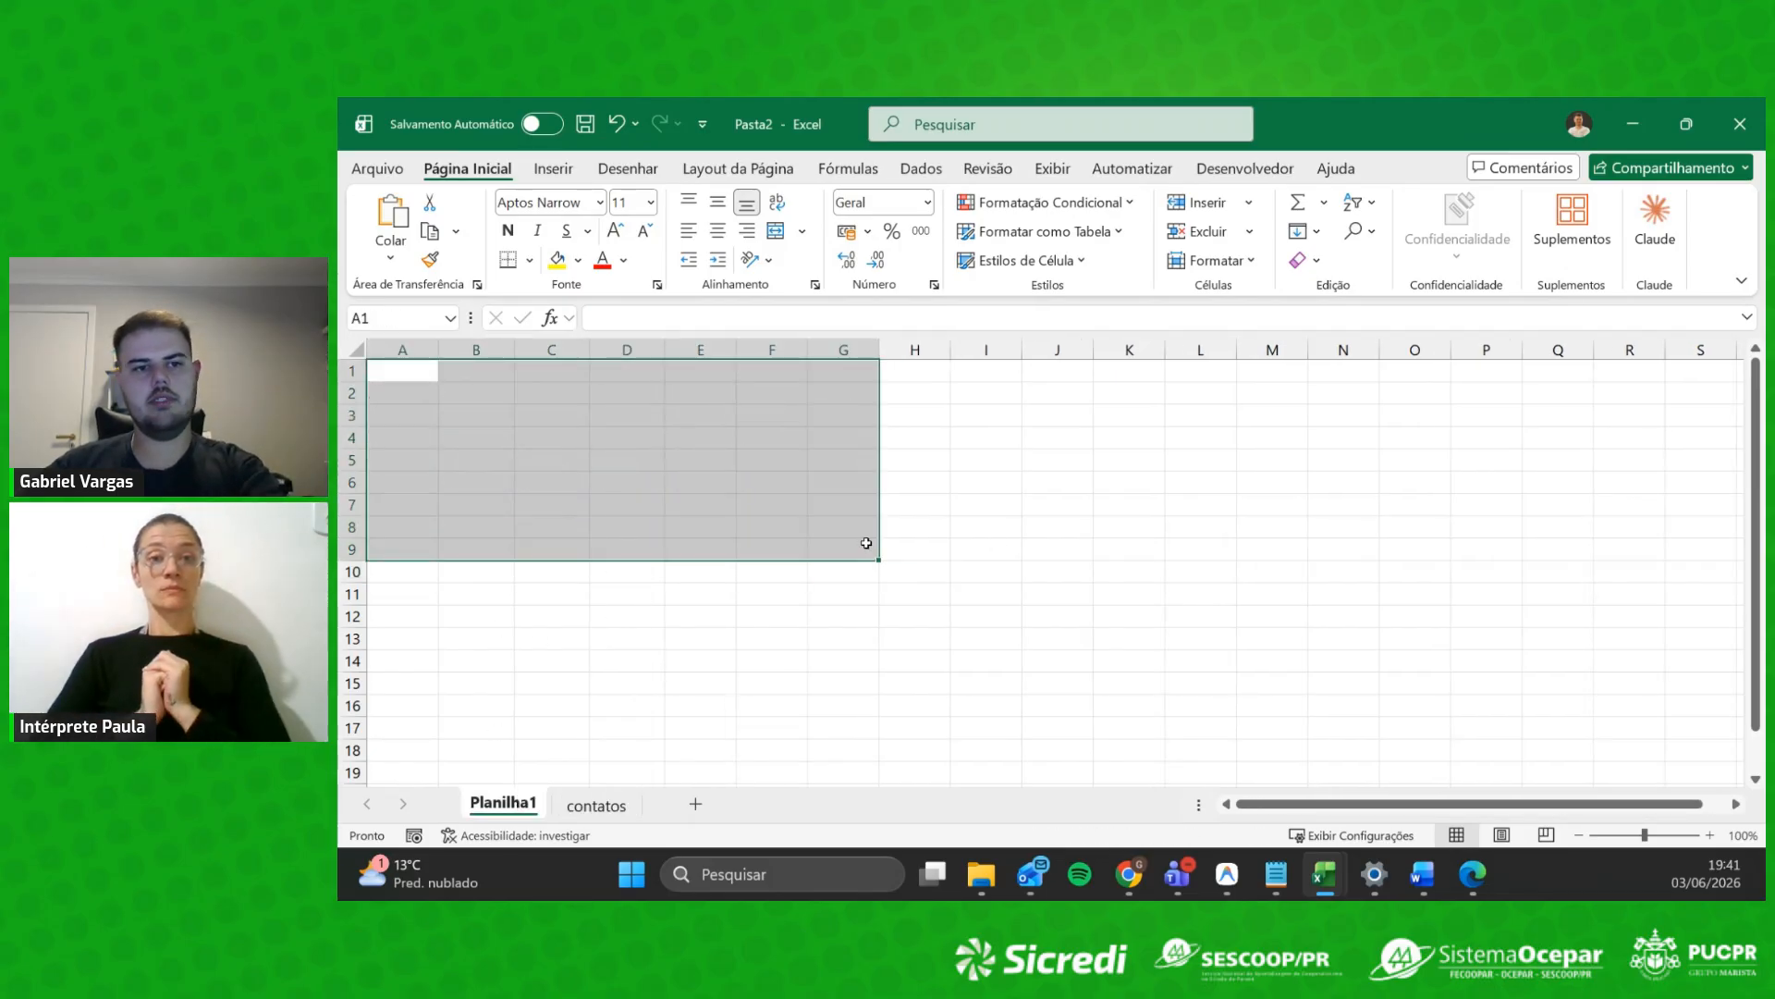
click(773, 596)
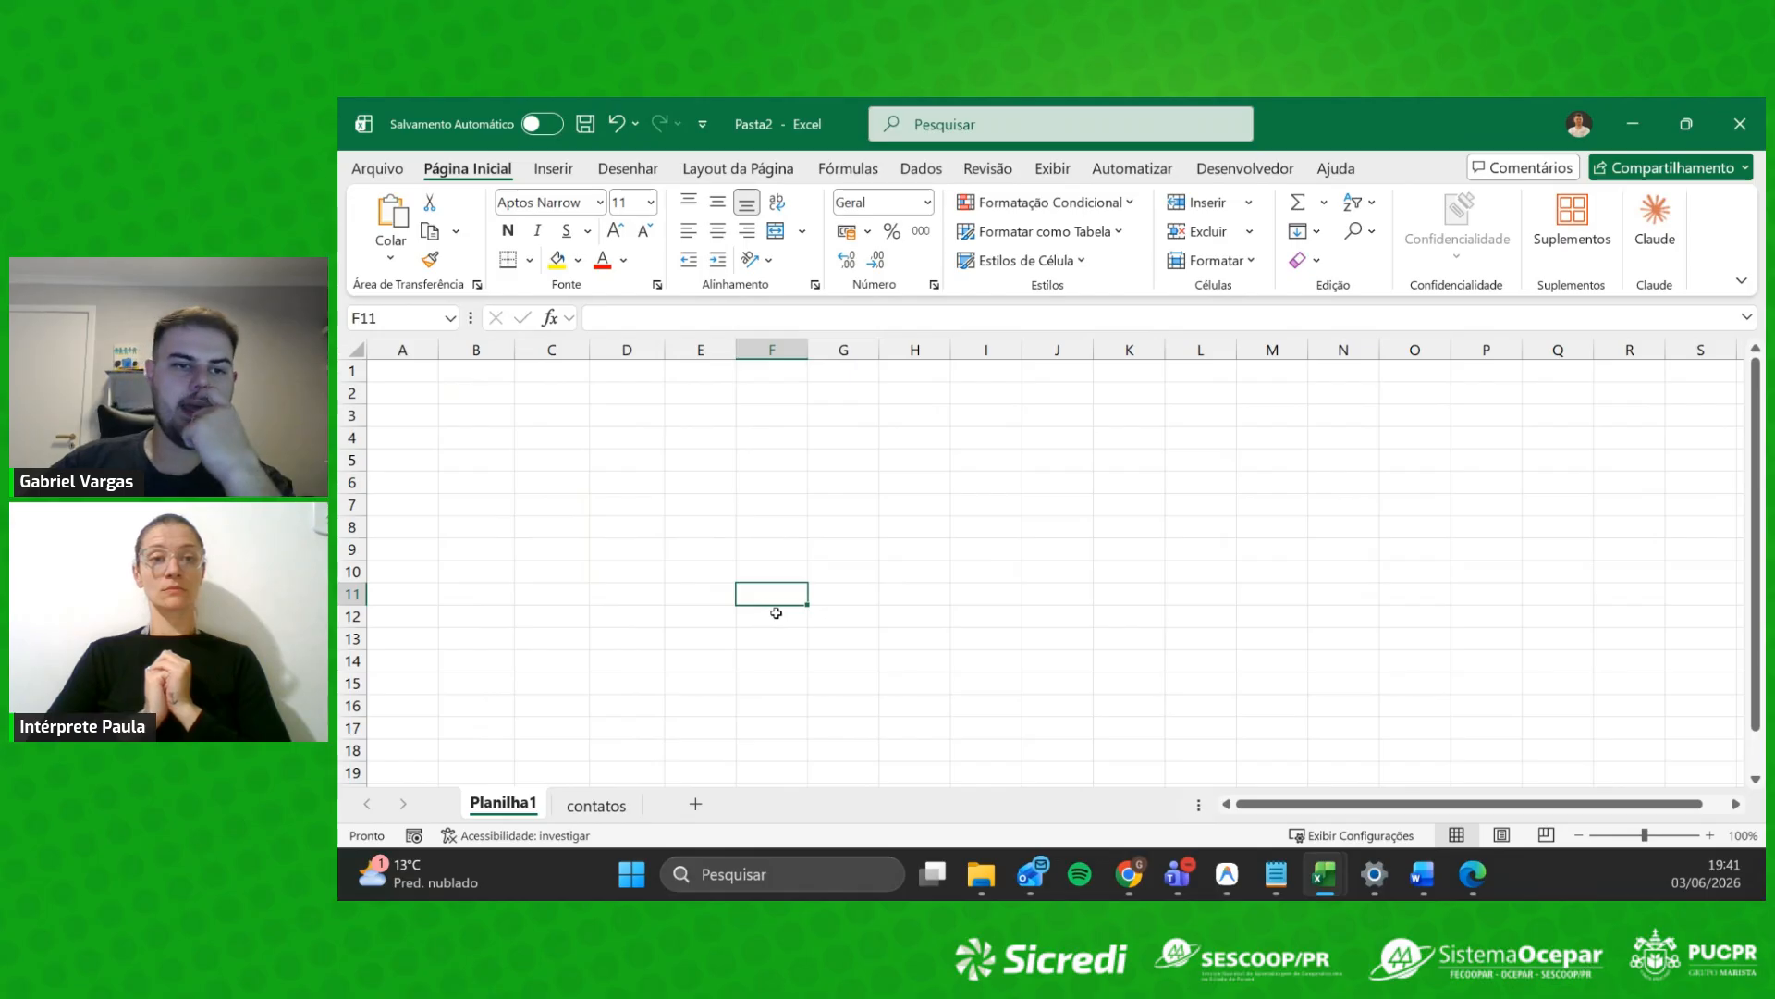
click(426, 396)
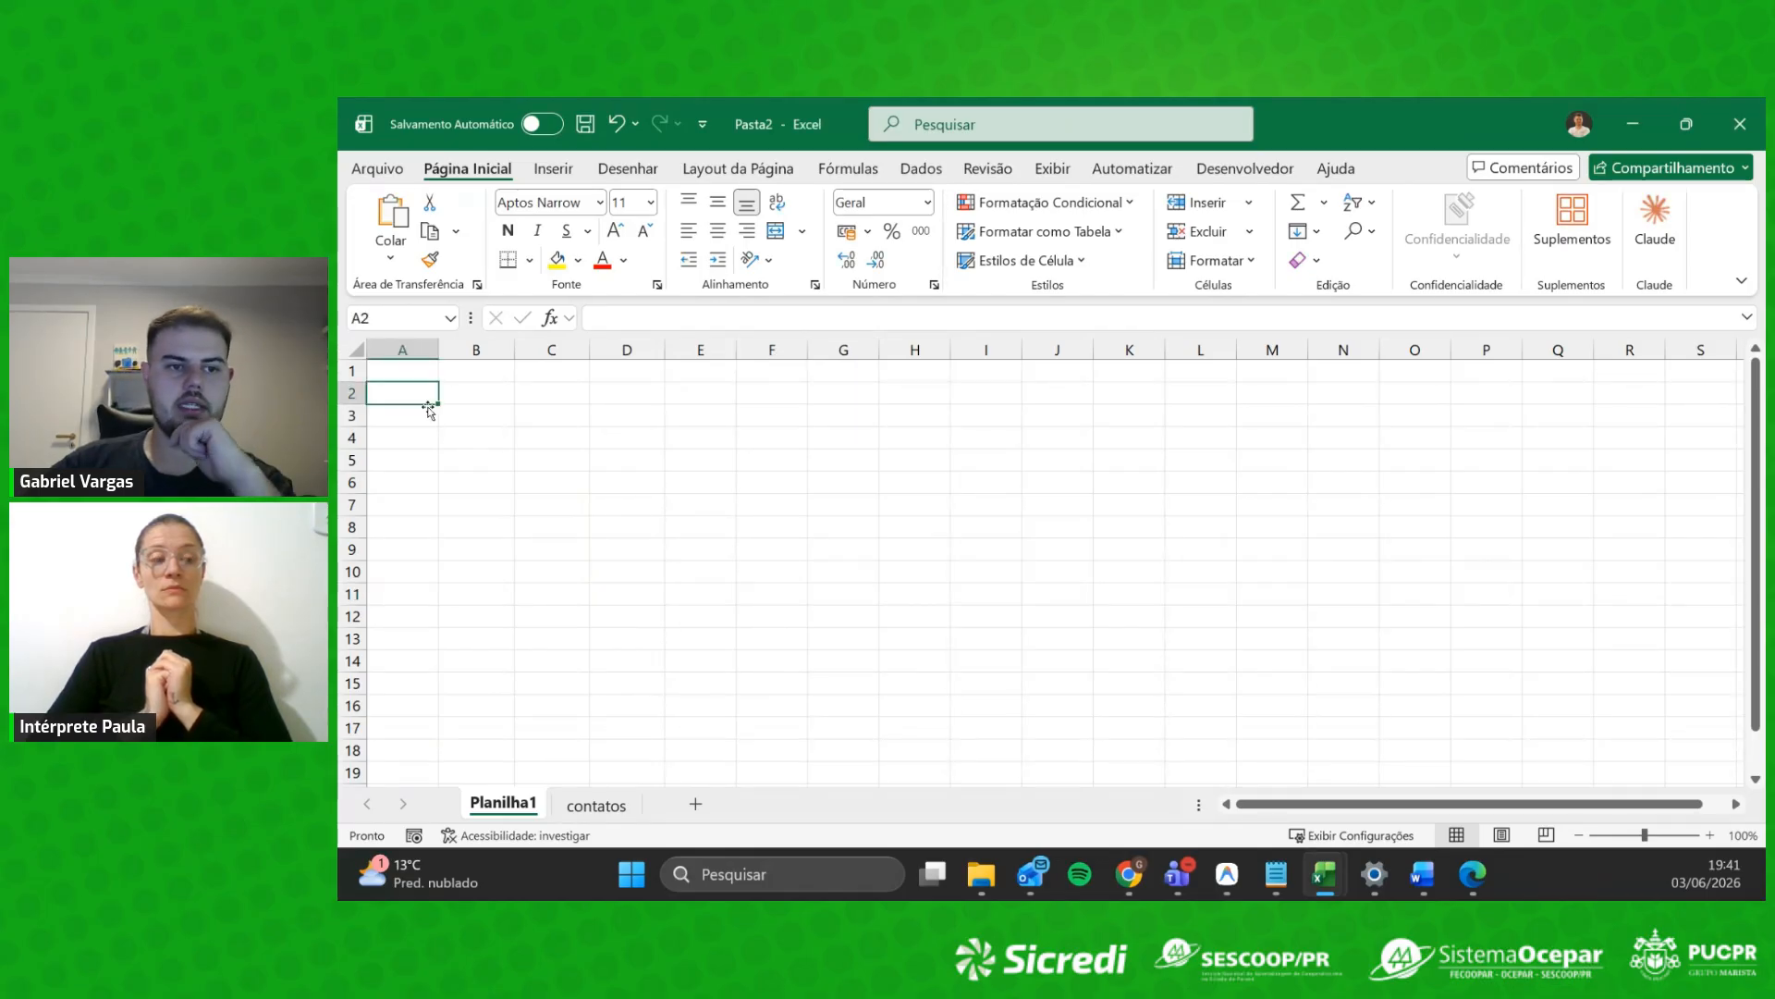
key(ctrl+z)
Step: Clear the whole A1:H11 data area, including the SOMA, MÉDIA and META totals
click(700, 527)
drag(398, 371, 906, 543)
click(700, 615)
drag(398, 371, 924, 583)
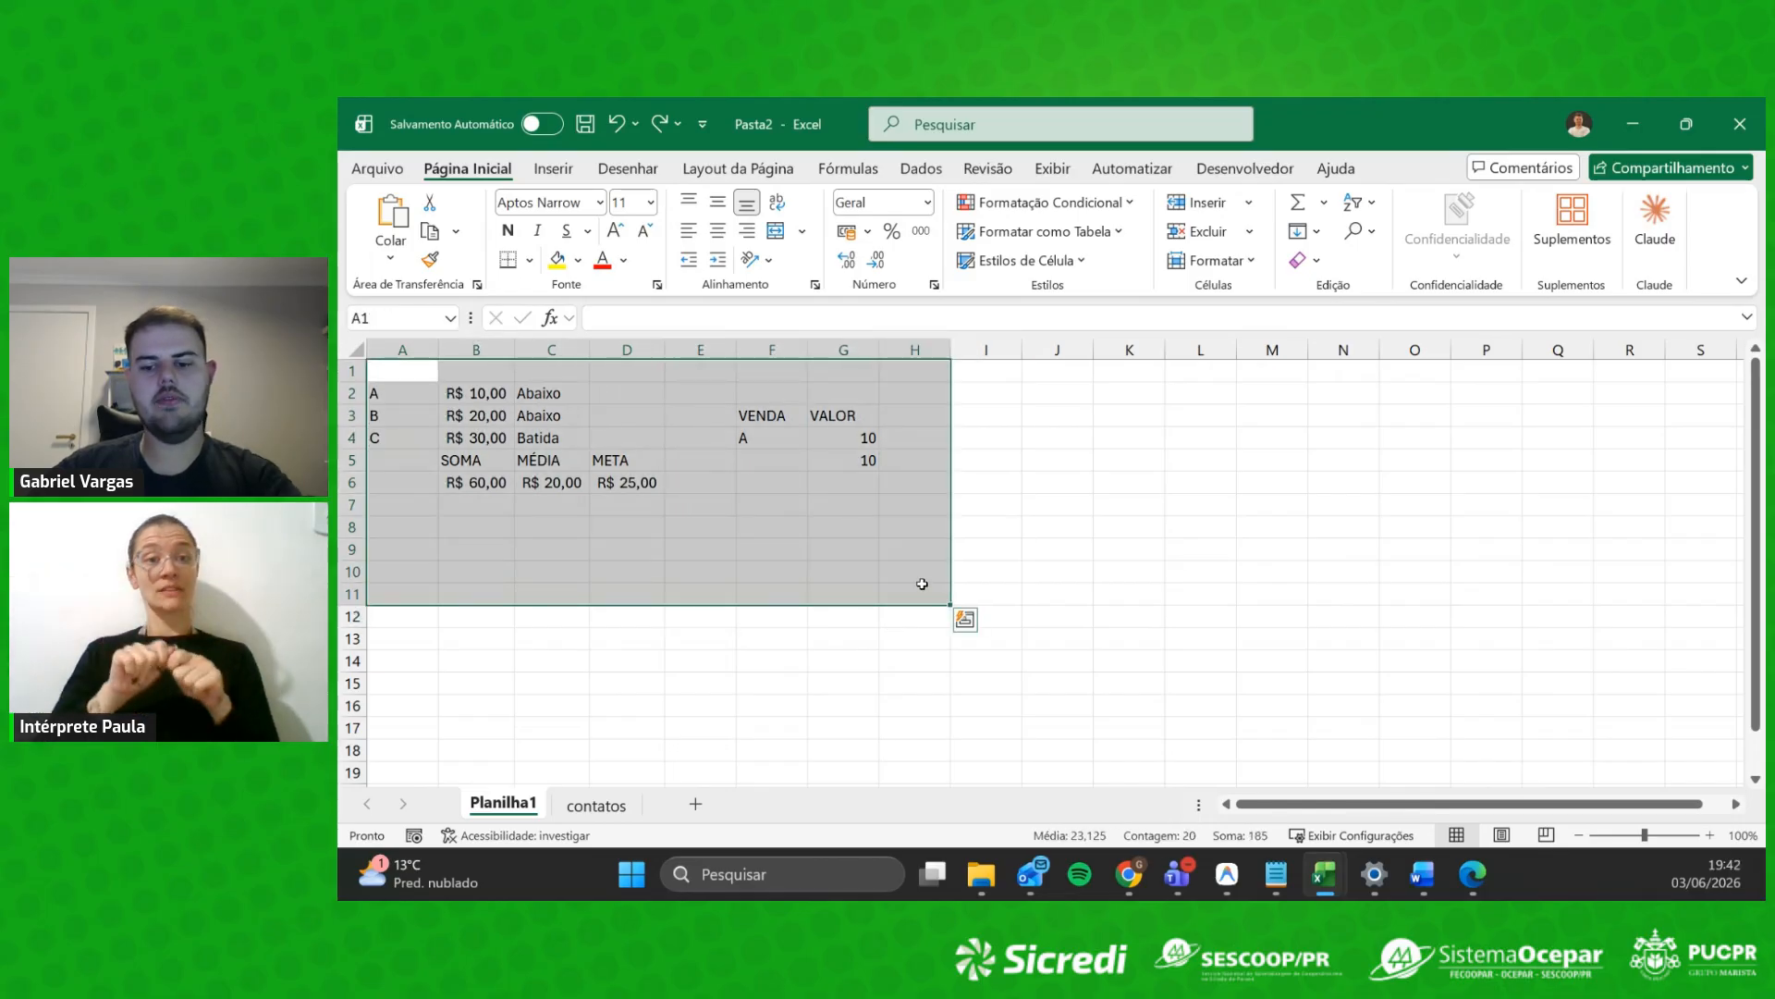
key(BackSpace)
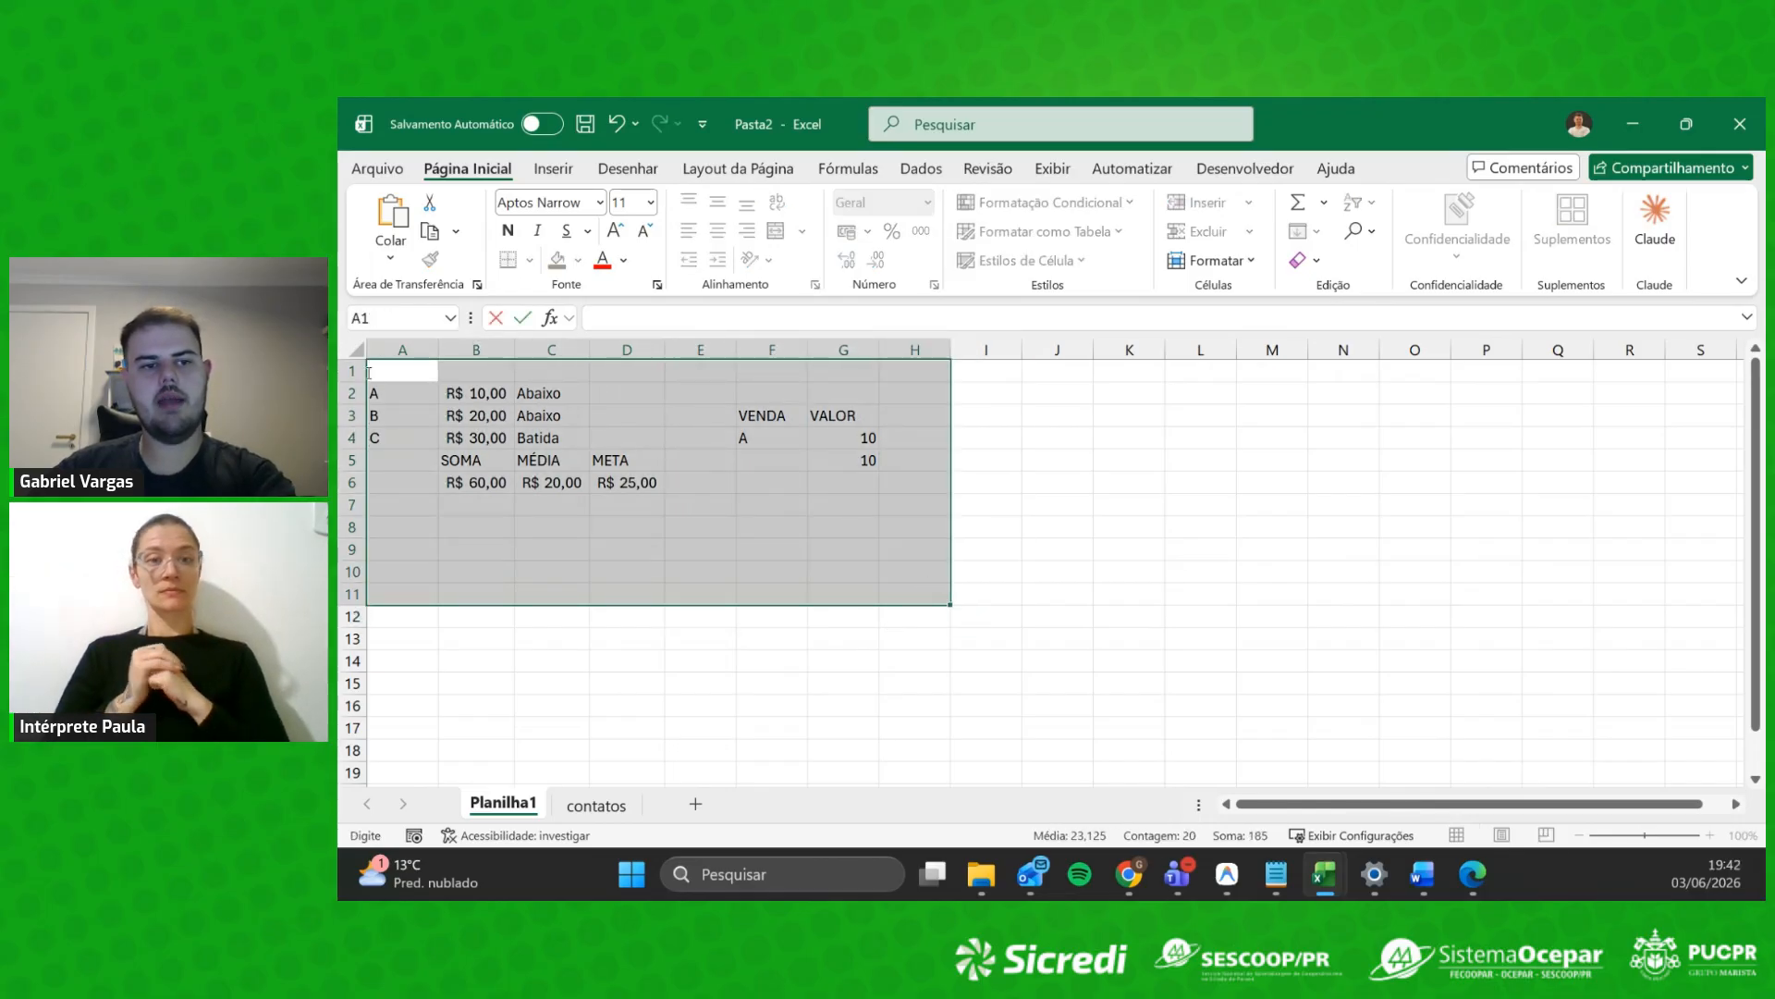
click(508, 564)
drag(398, 371, 901, 605)
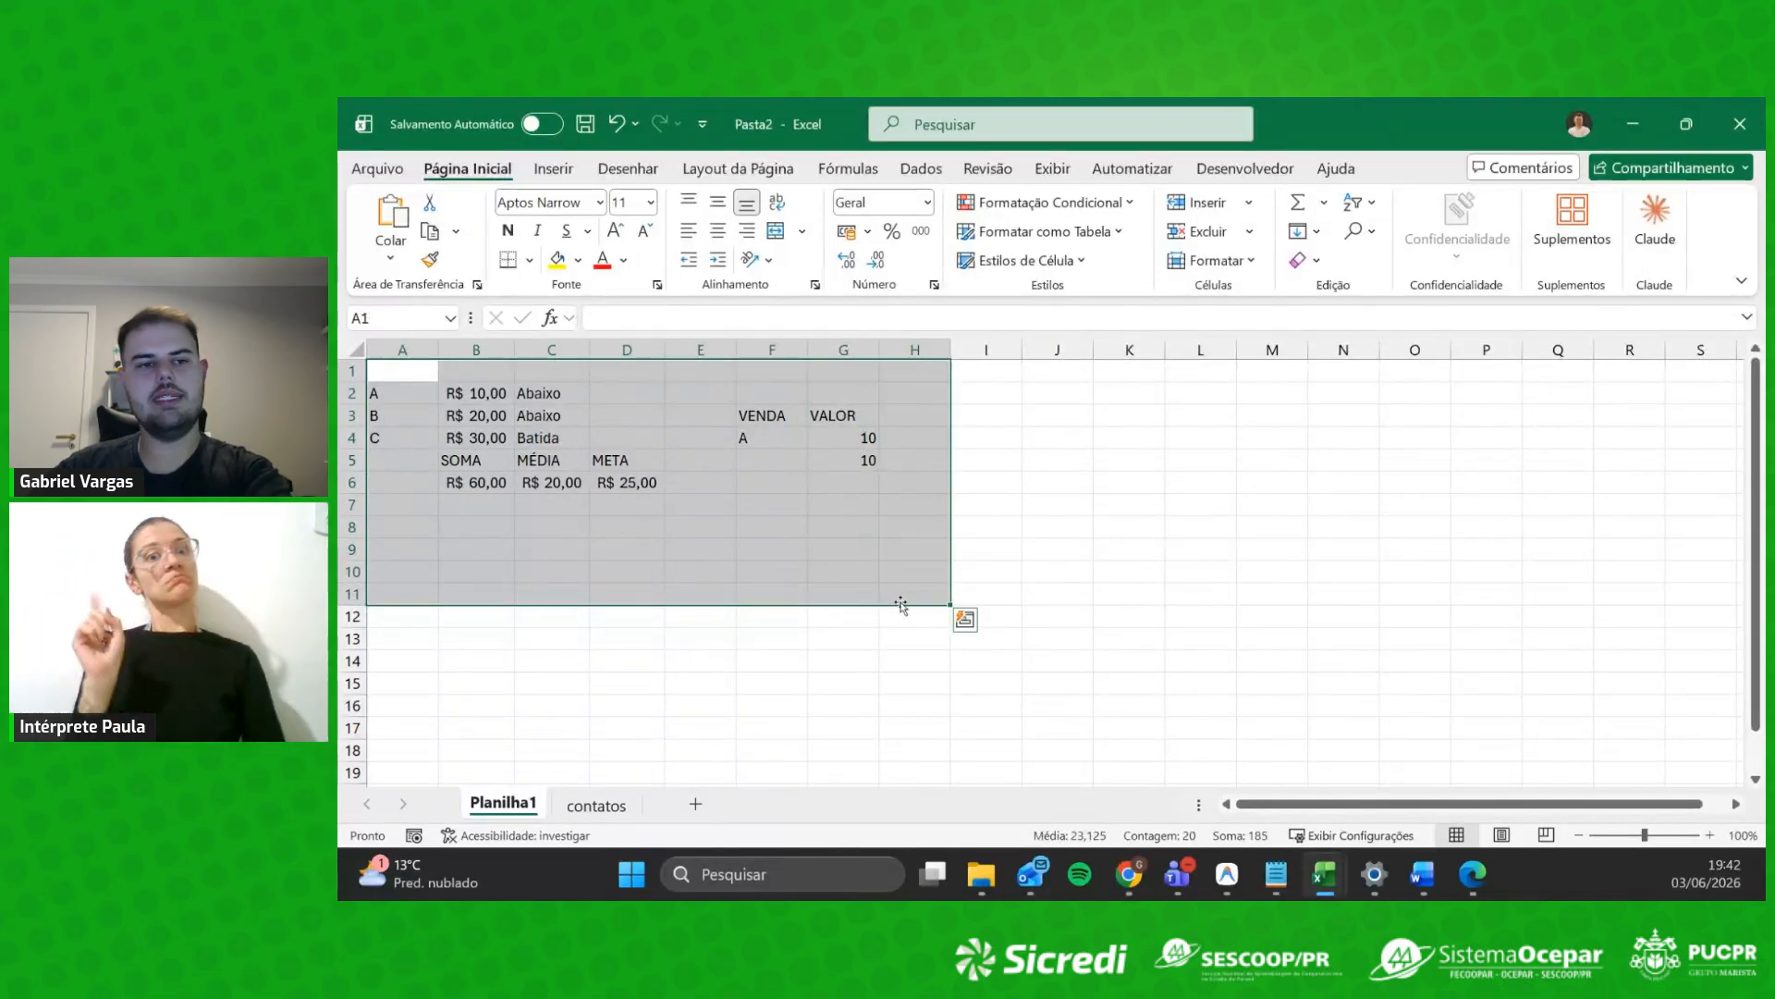
key(Delete)
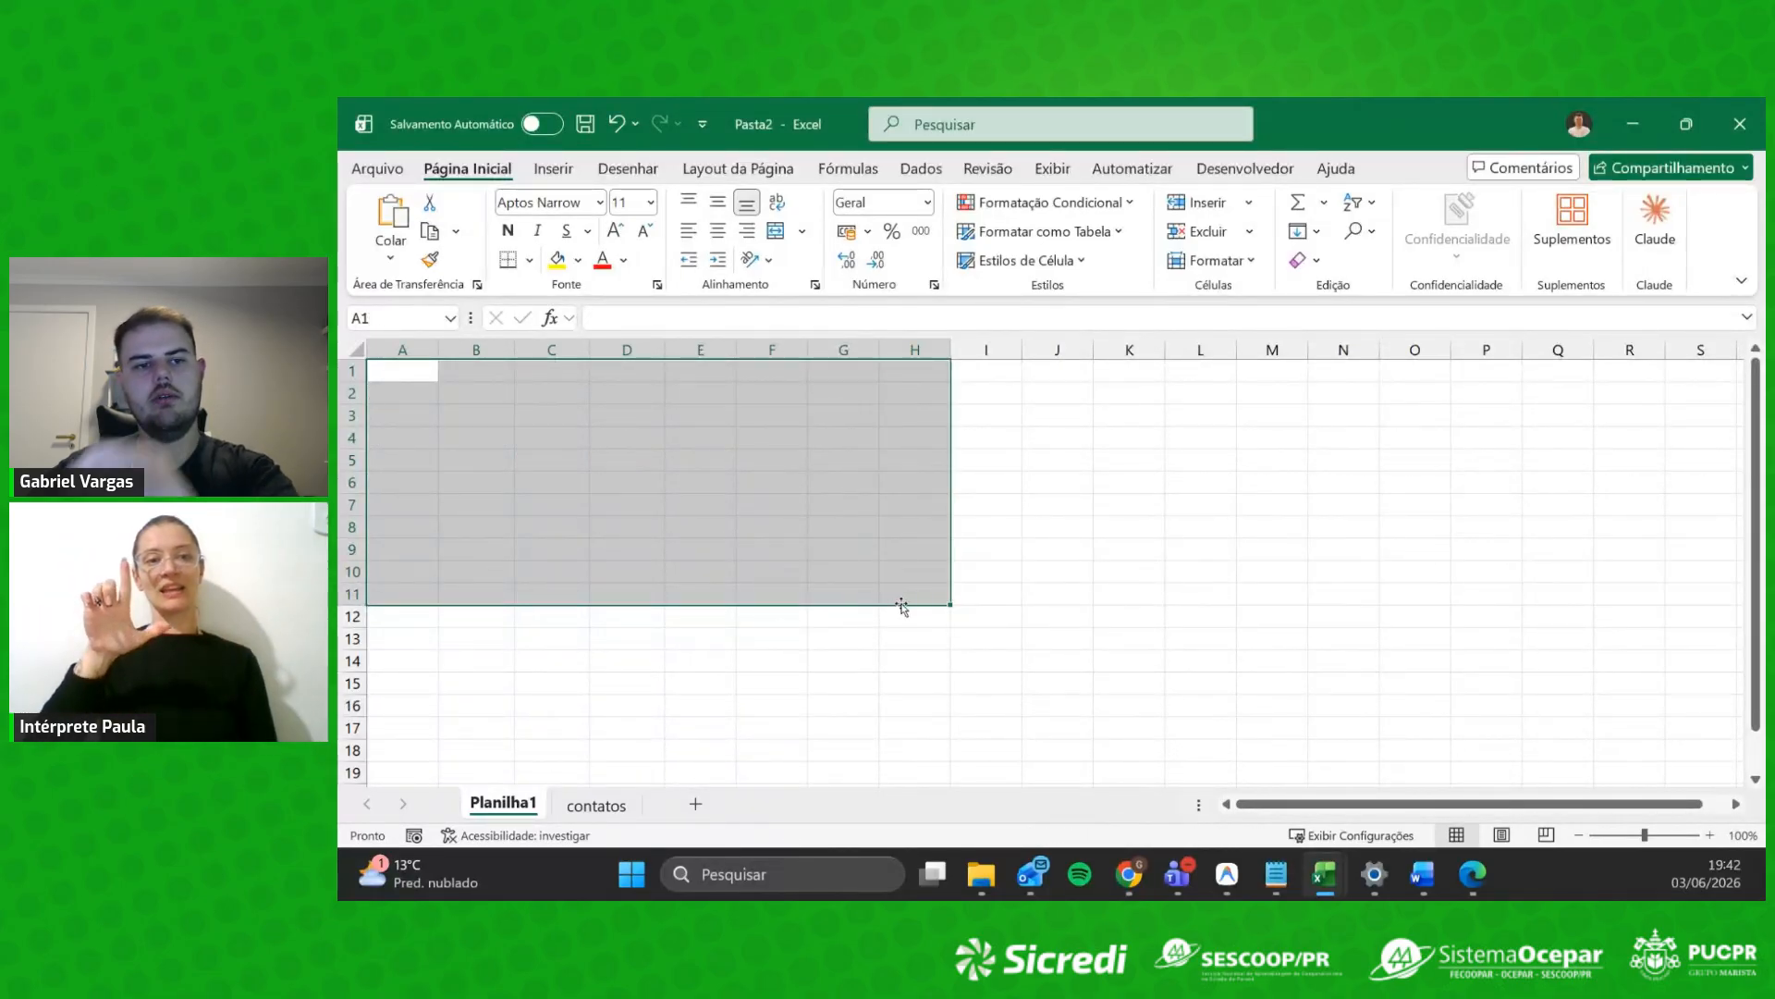
click(702, 504)
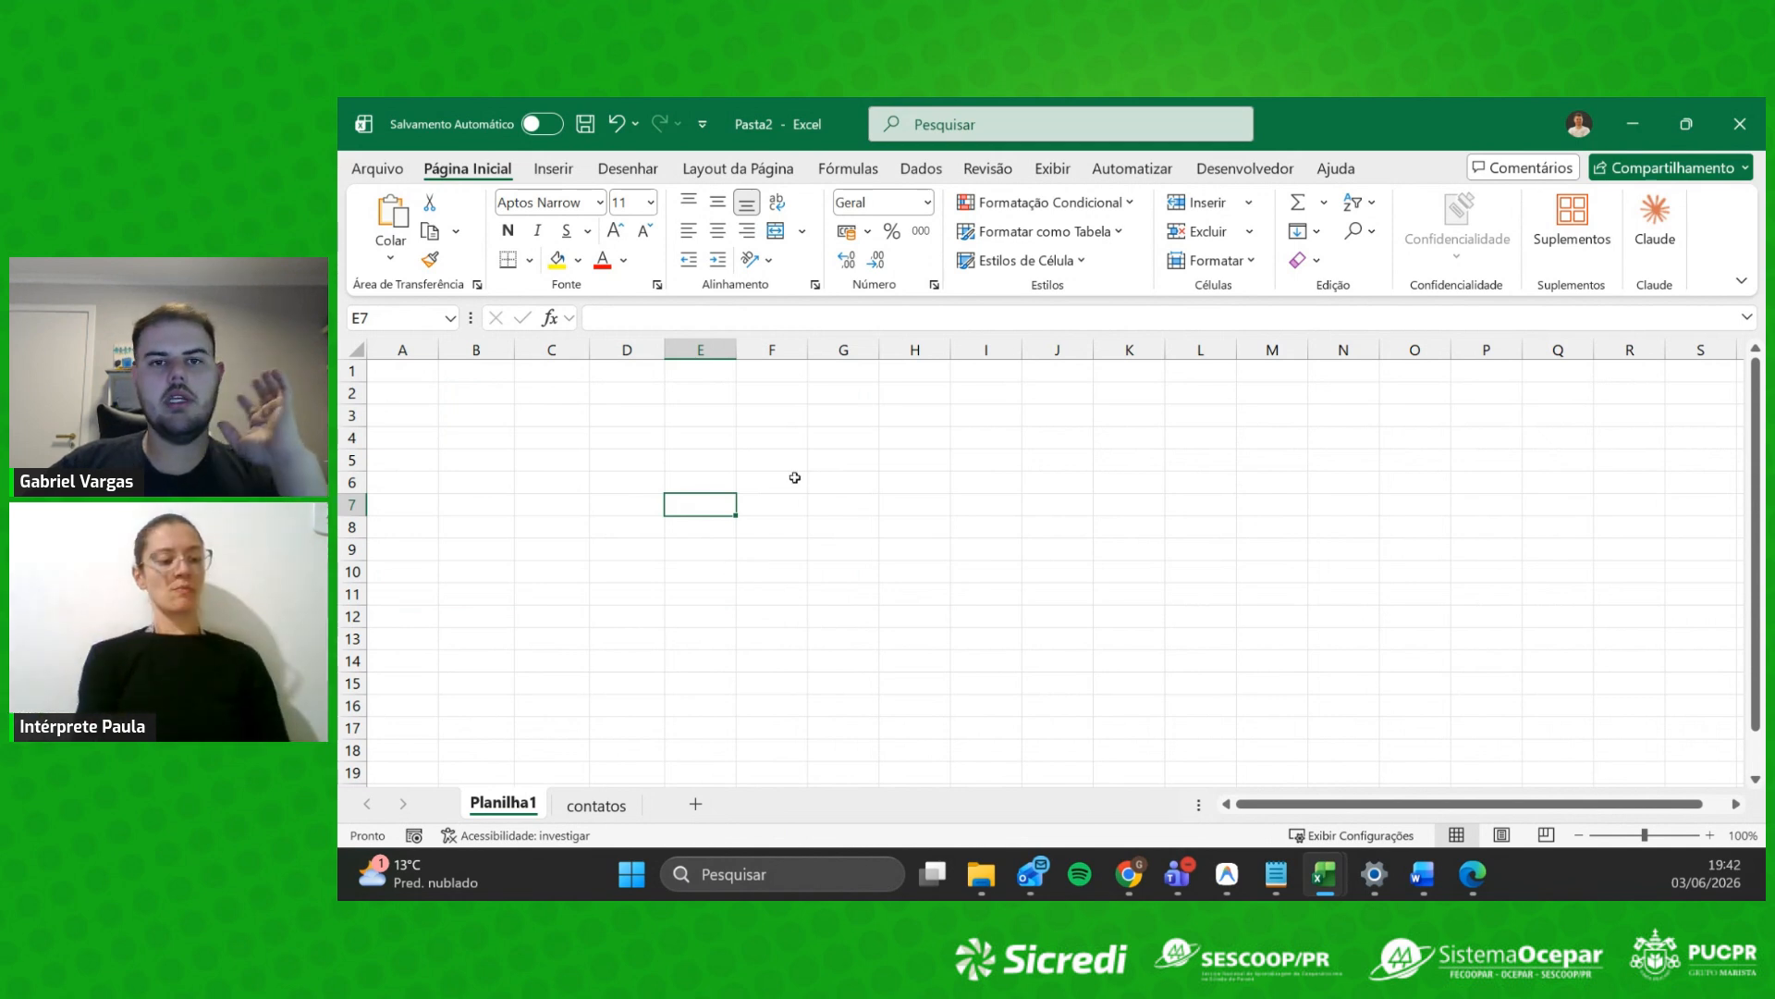
Step: Rename the Planilha1 sheet to Dashboard and the contatos sheet to Janeiro
click(577, 803)
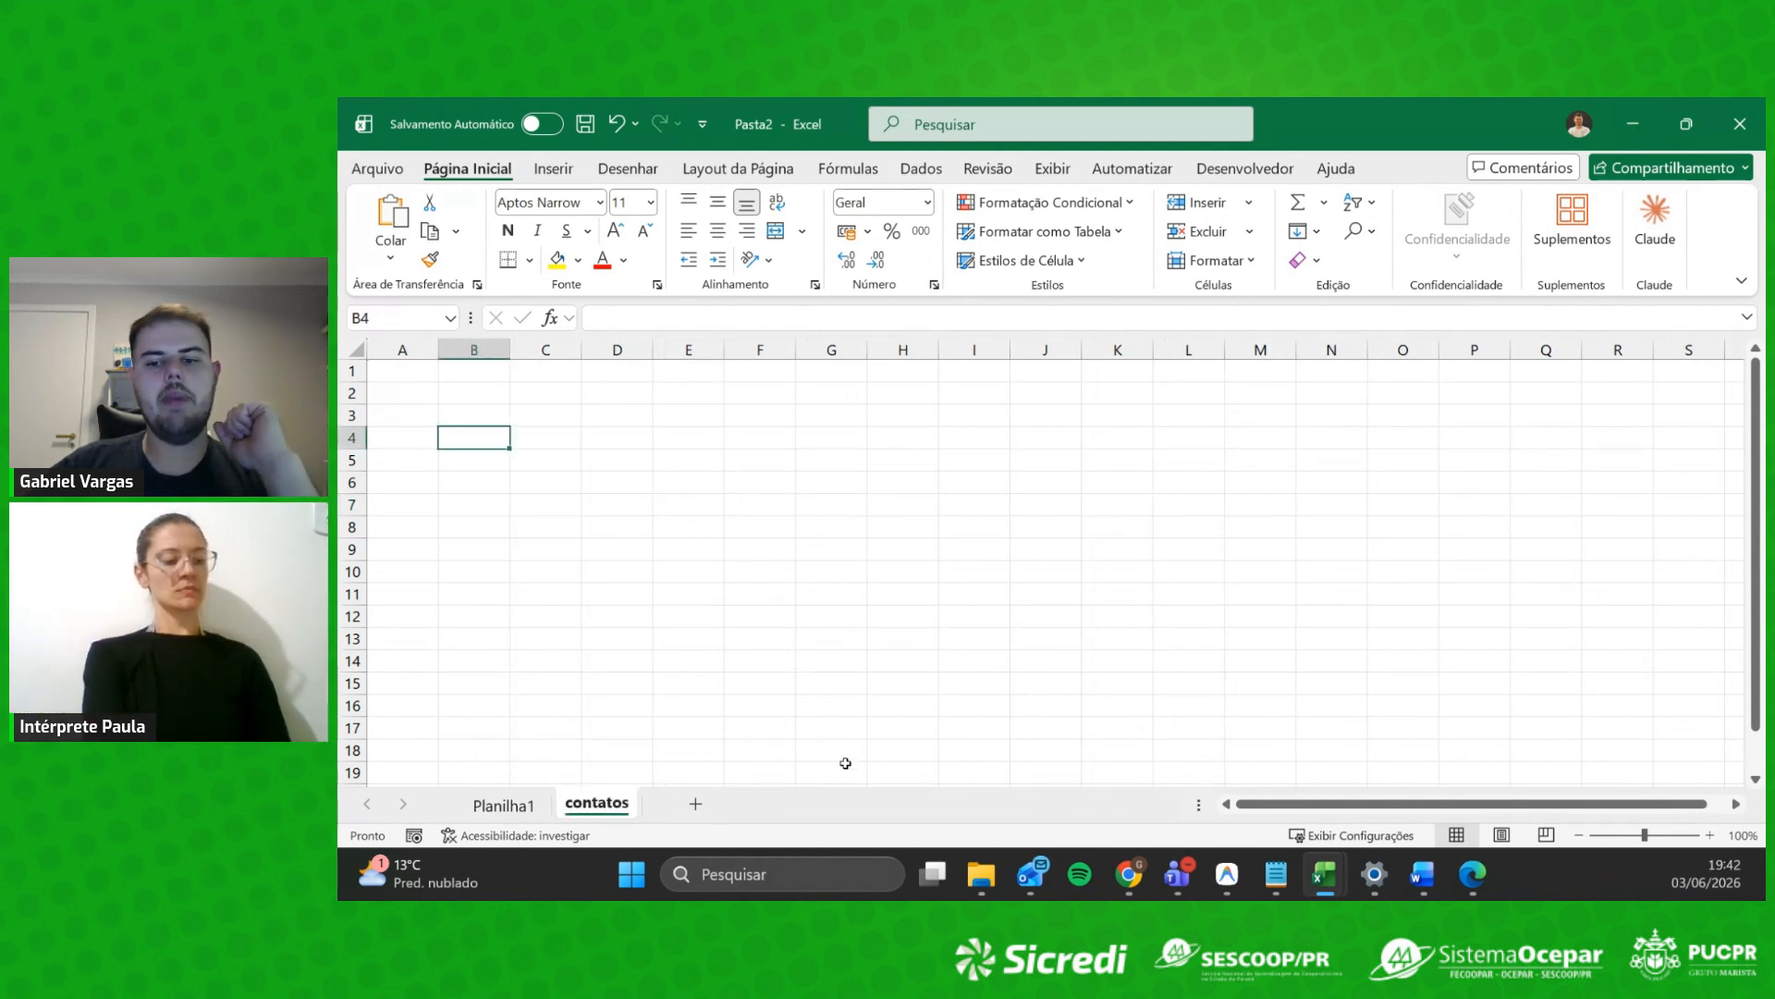
double_click(523, 805)
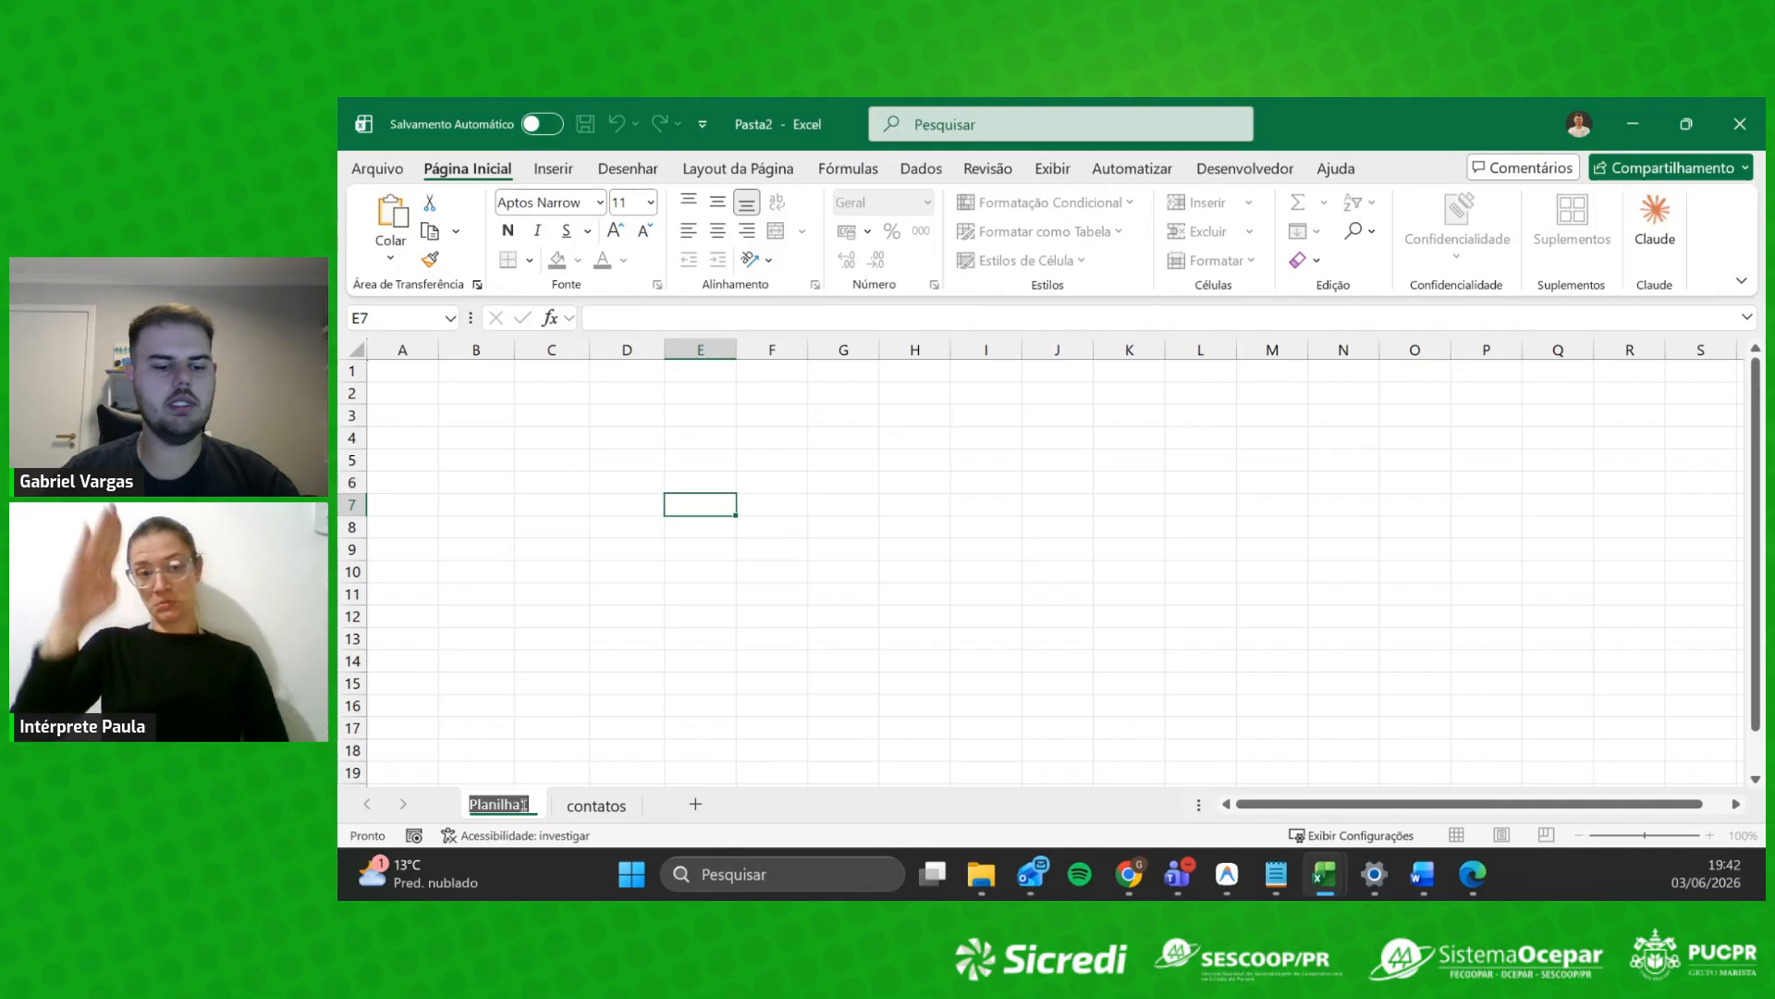
text(Das)
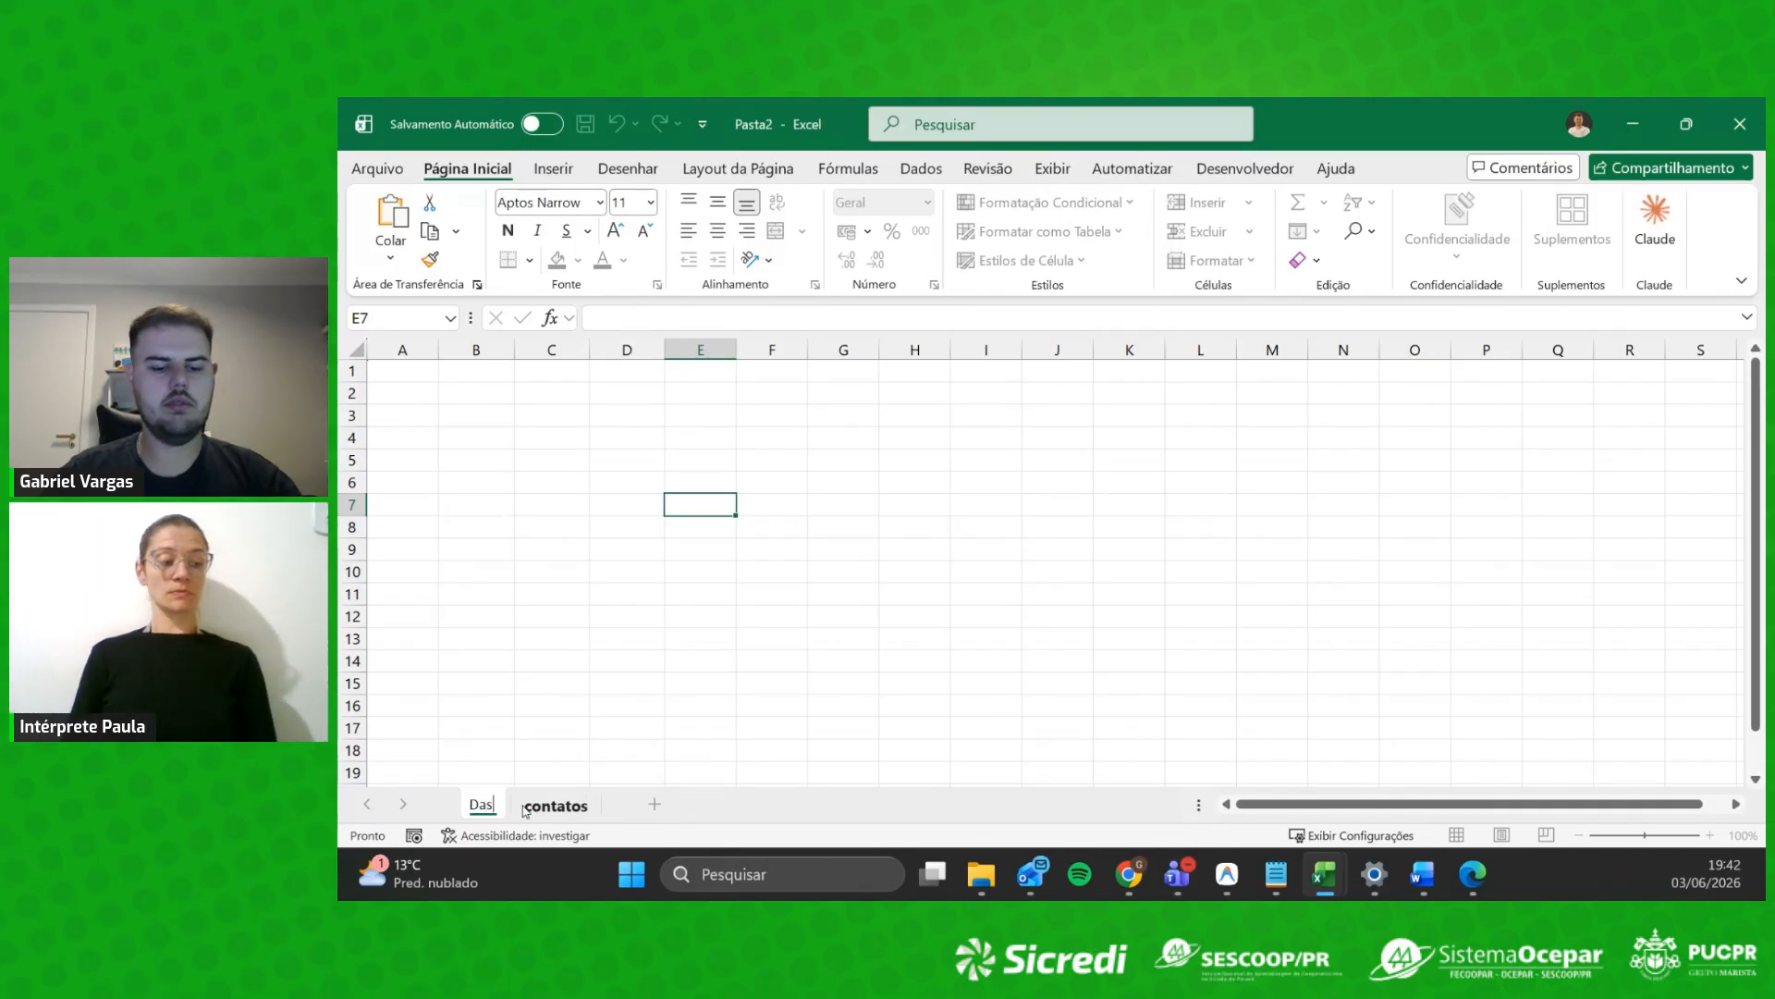
text(hboard)
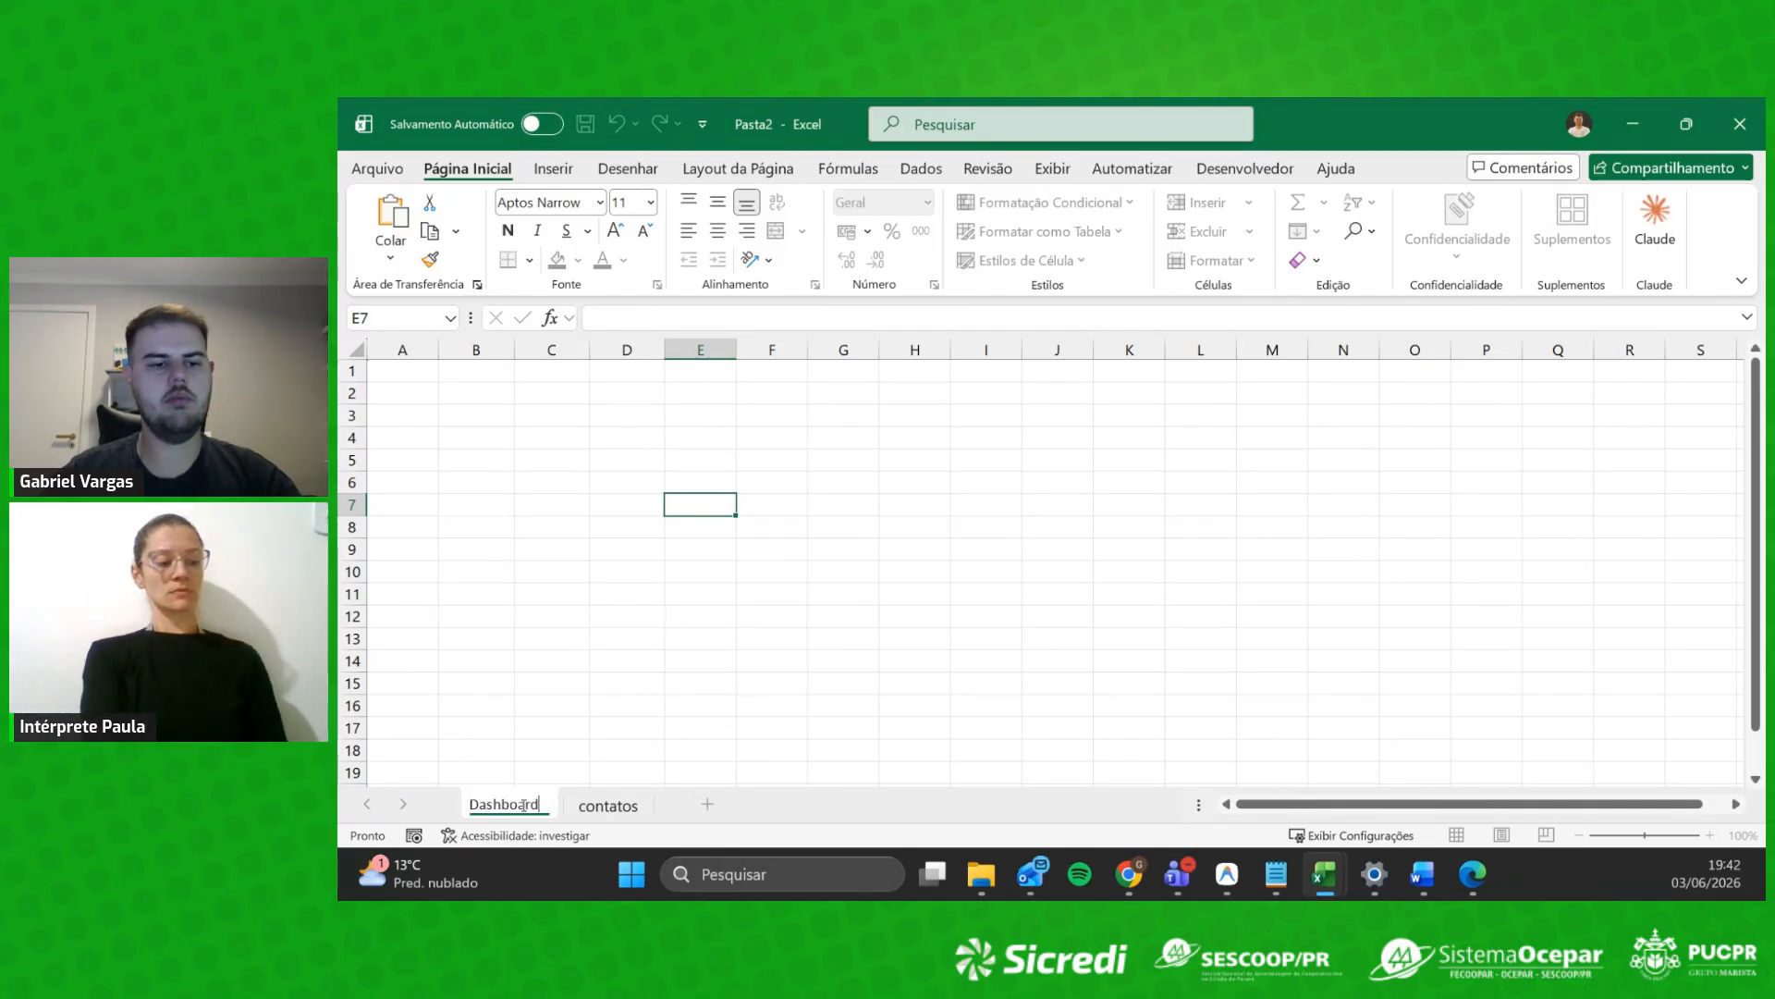
key(Return)
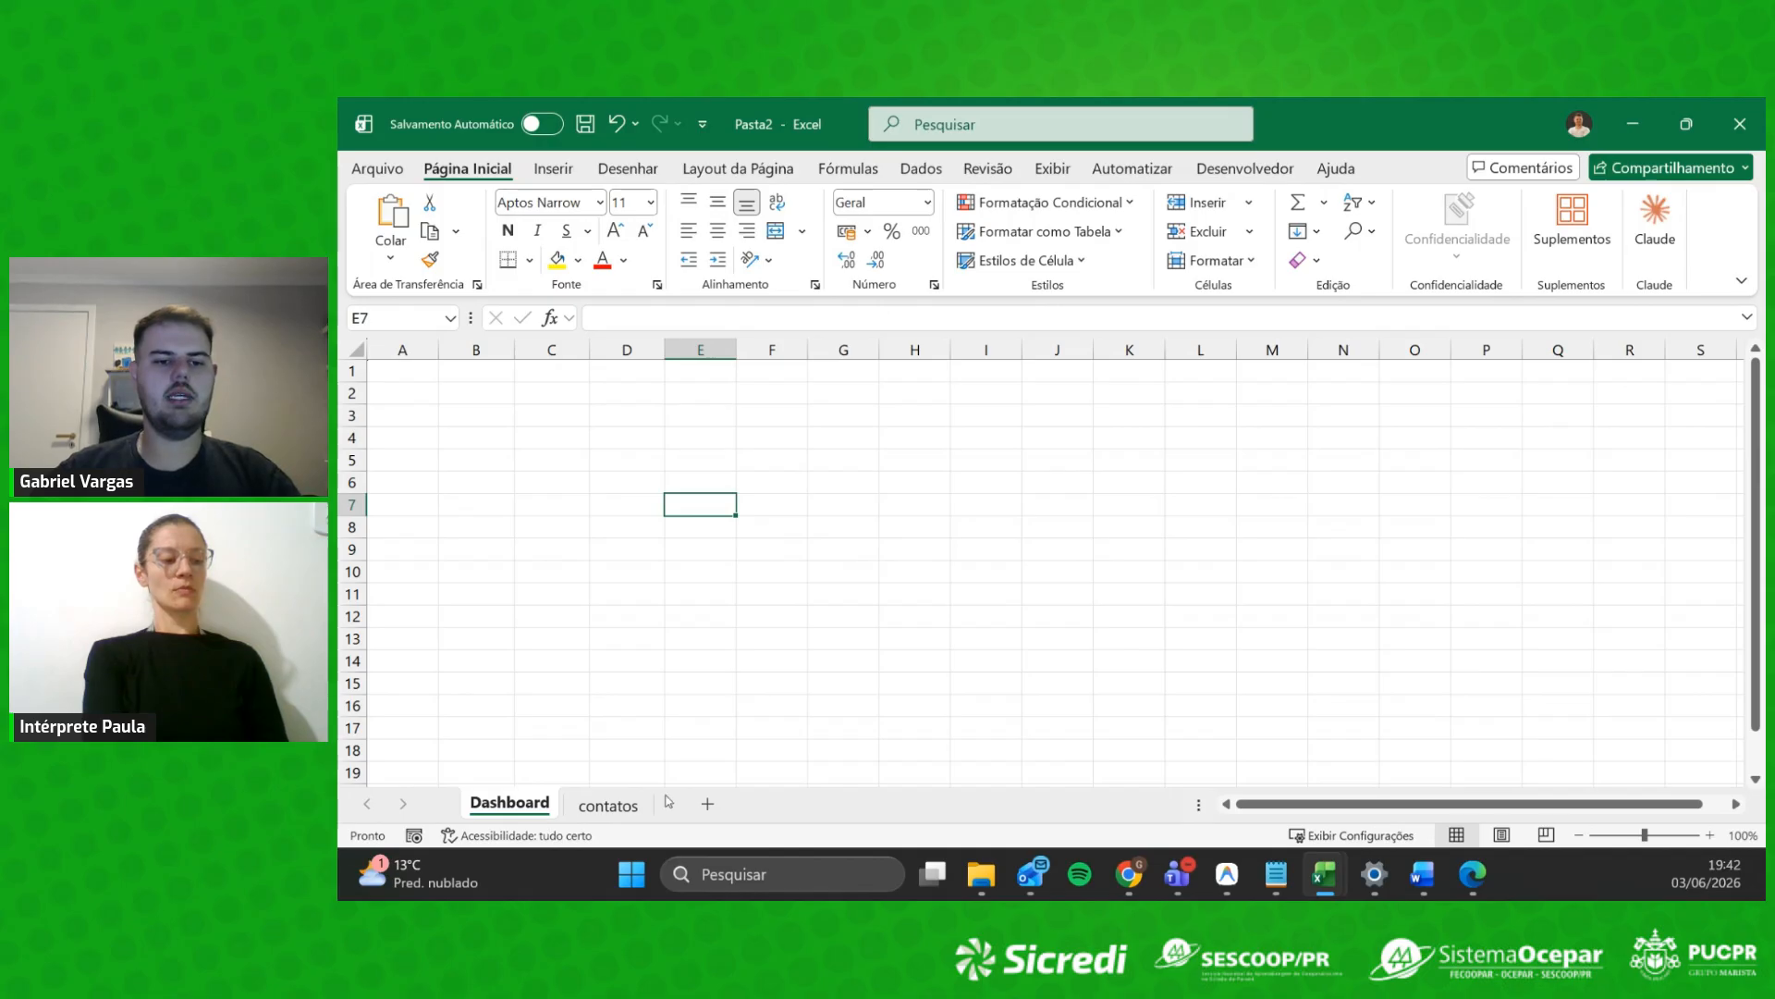
click(598, 811)
double_click(612, 805)
text(Janeiro)
key(BackSpace)
click(655, 686)
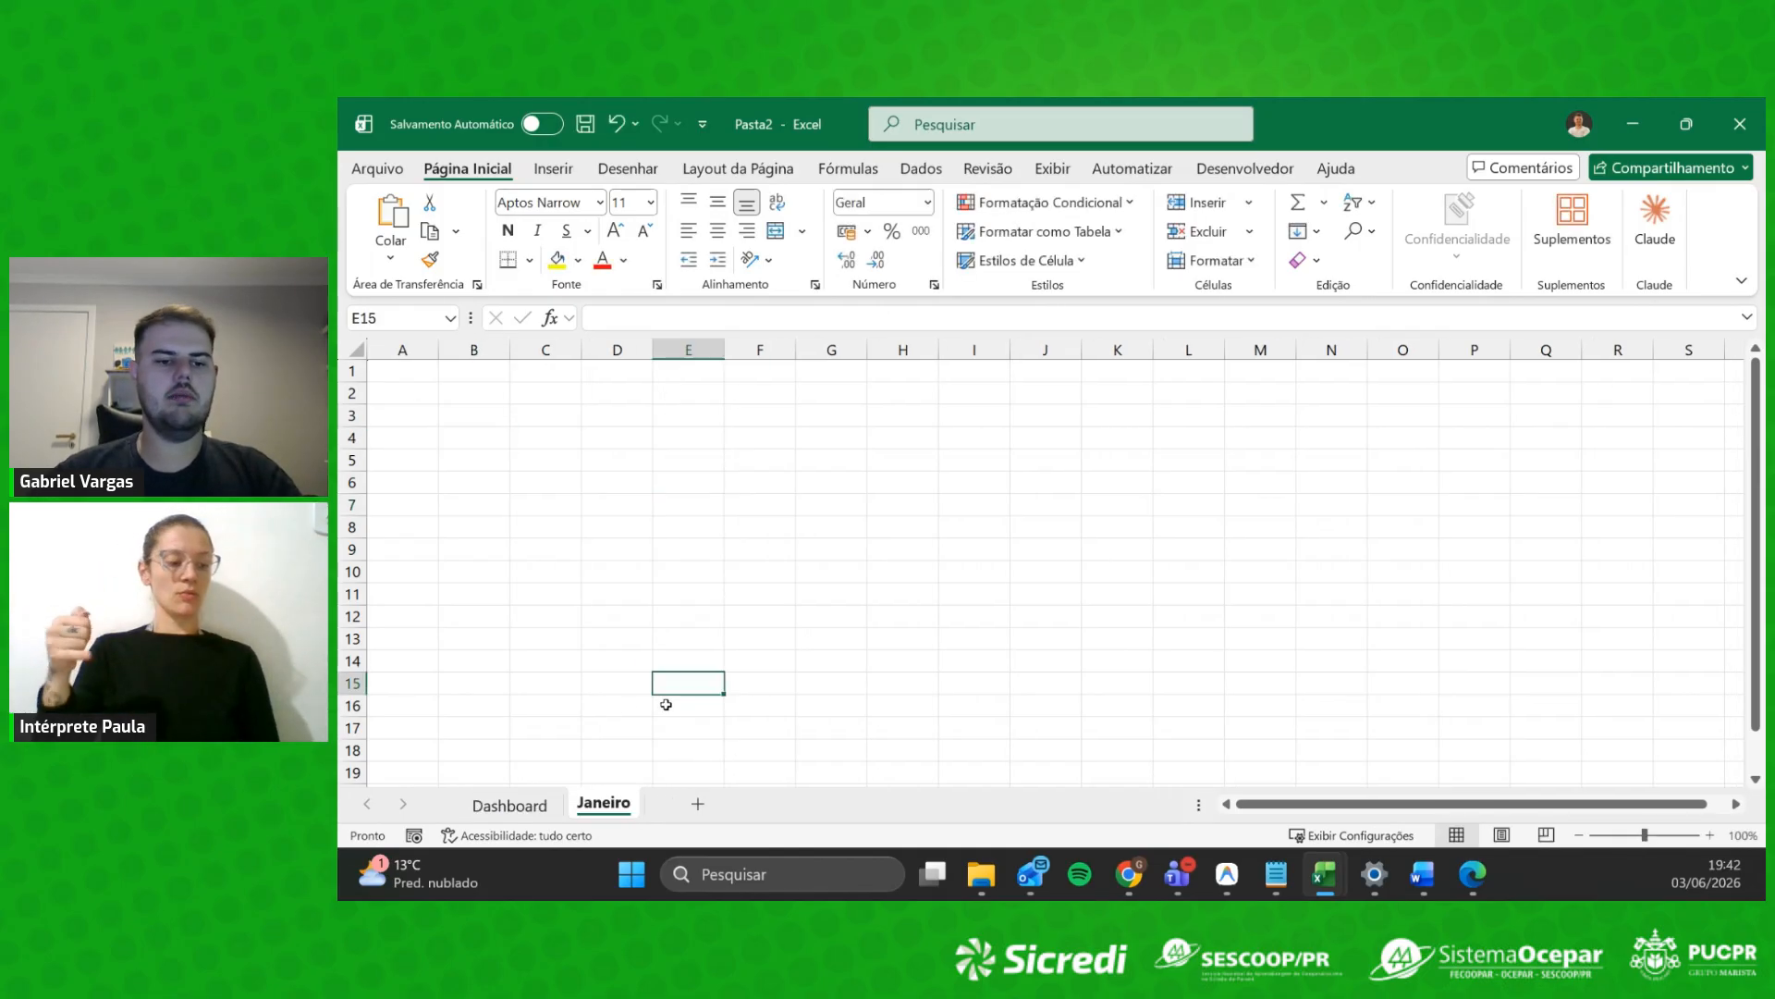
Step: Add two new sheets named Fevereiro and Março, then return to Dashboard
click(710, 817)
double_click(693, 805)
text(F)
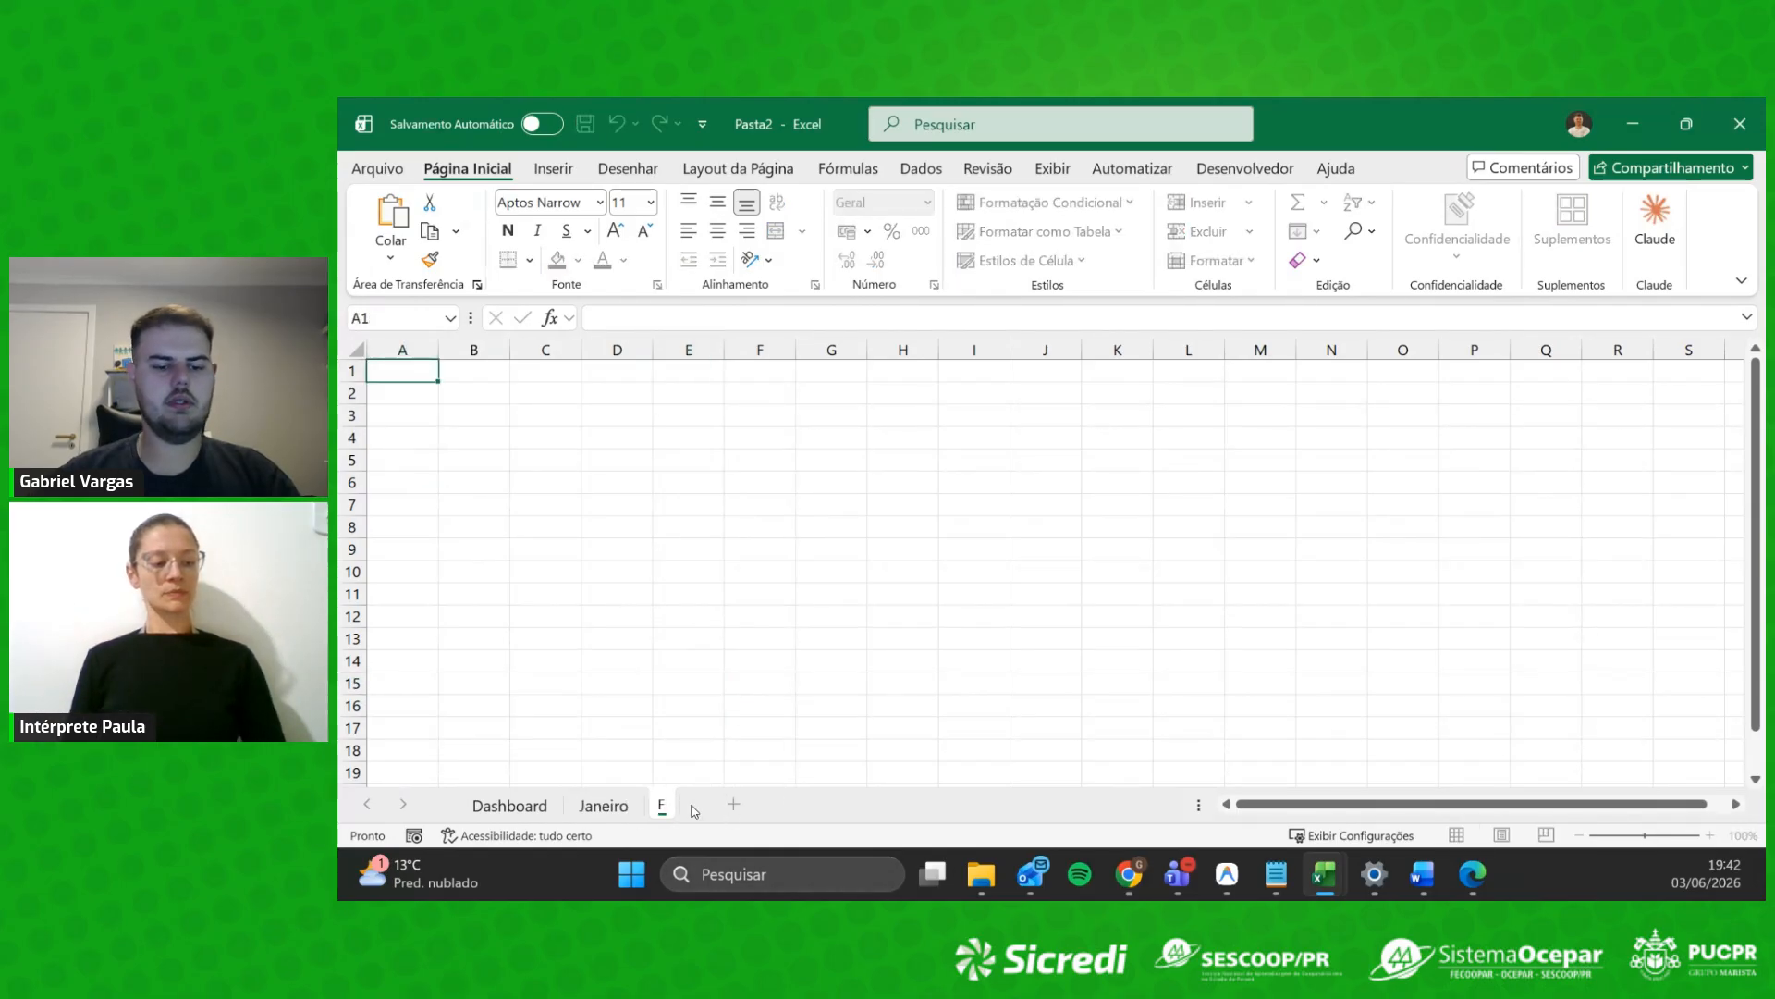
text(evereiro)
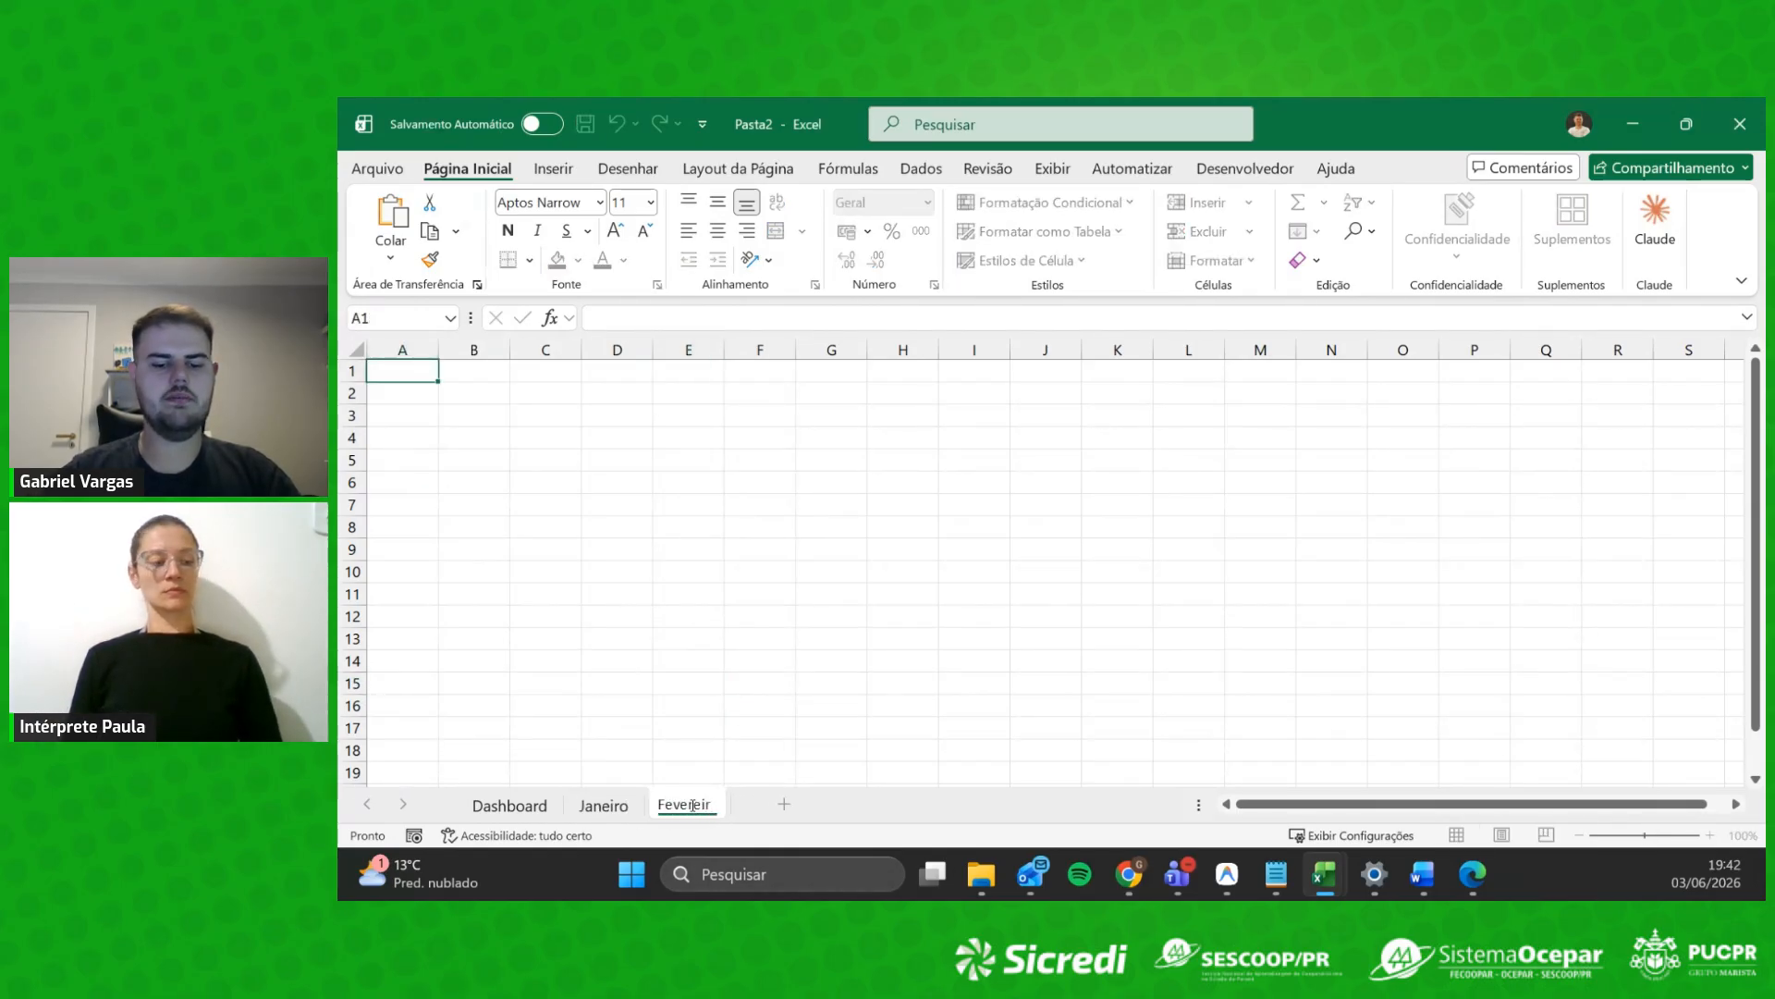
key(Return)
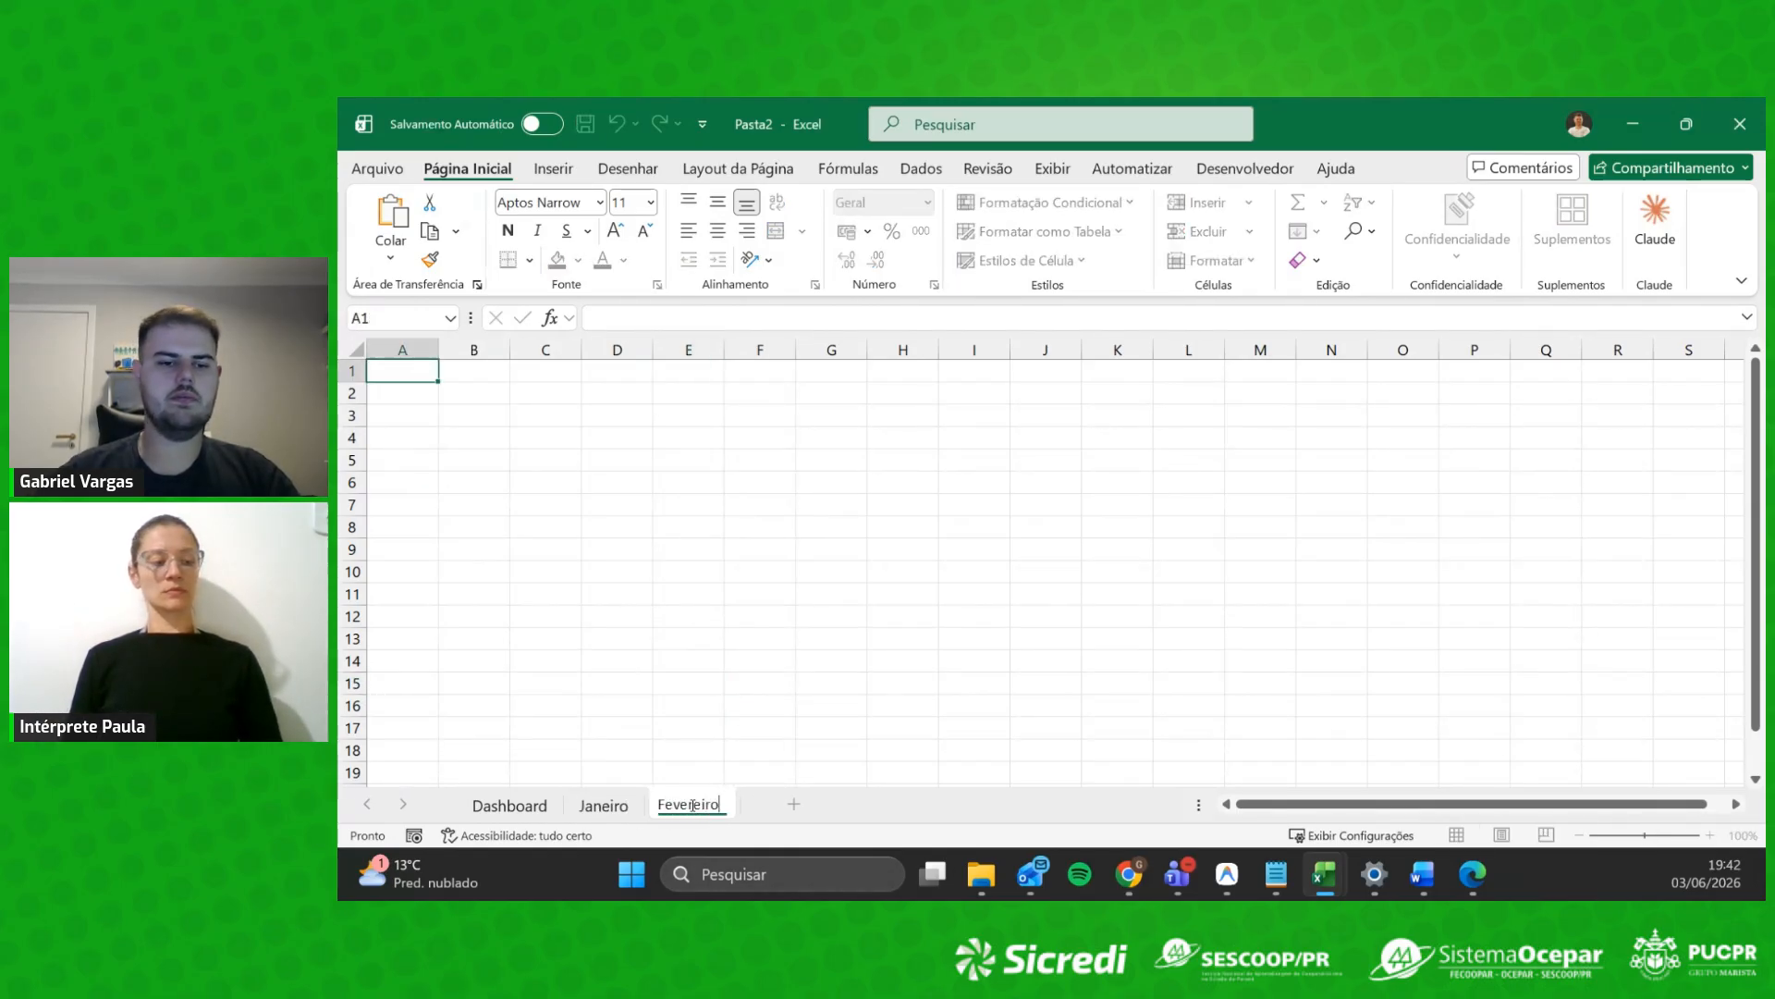
click(793, 803)
double_click(794, 803)
text(Mar)
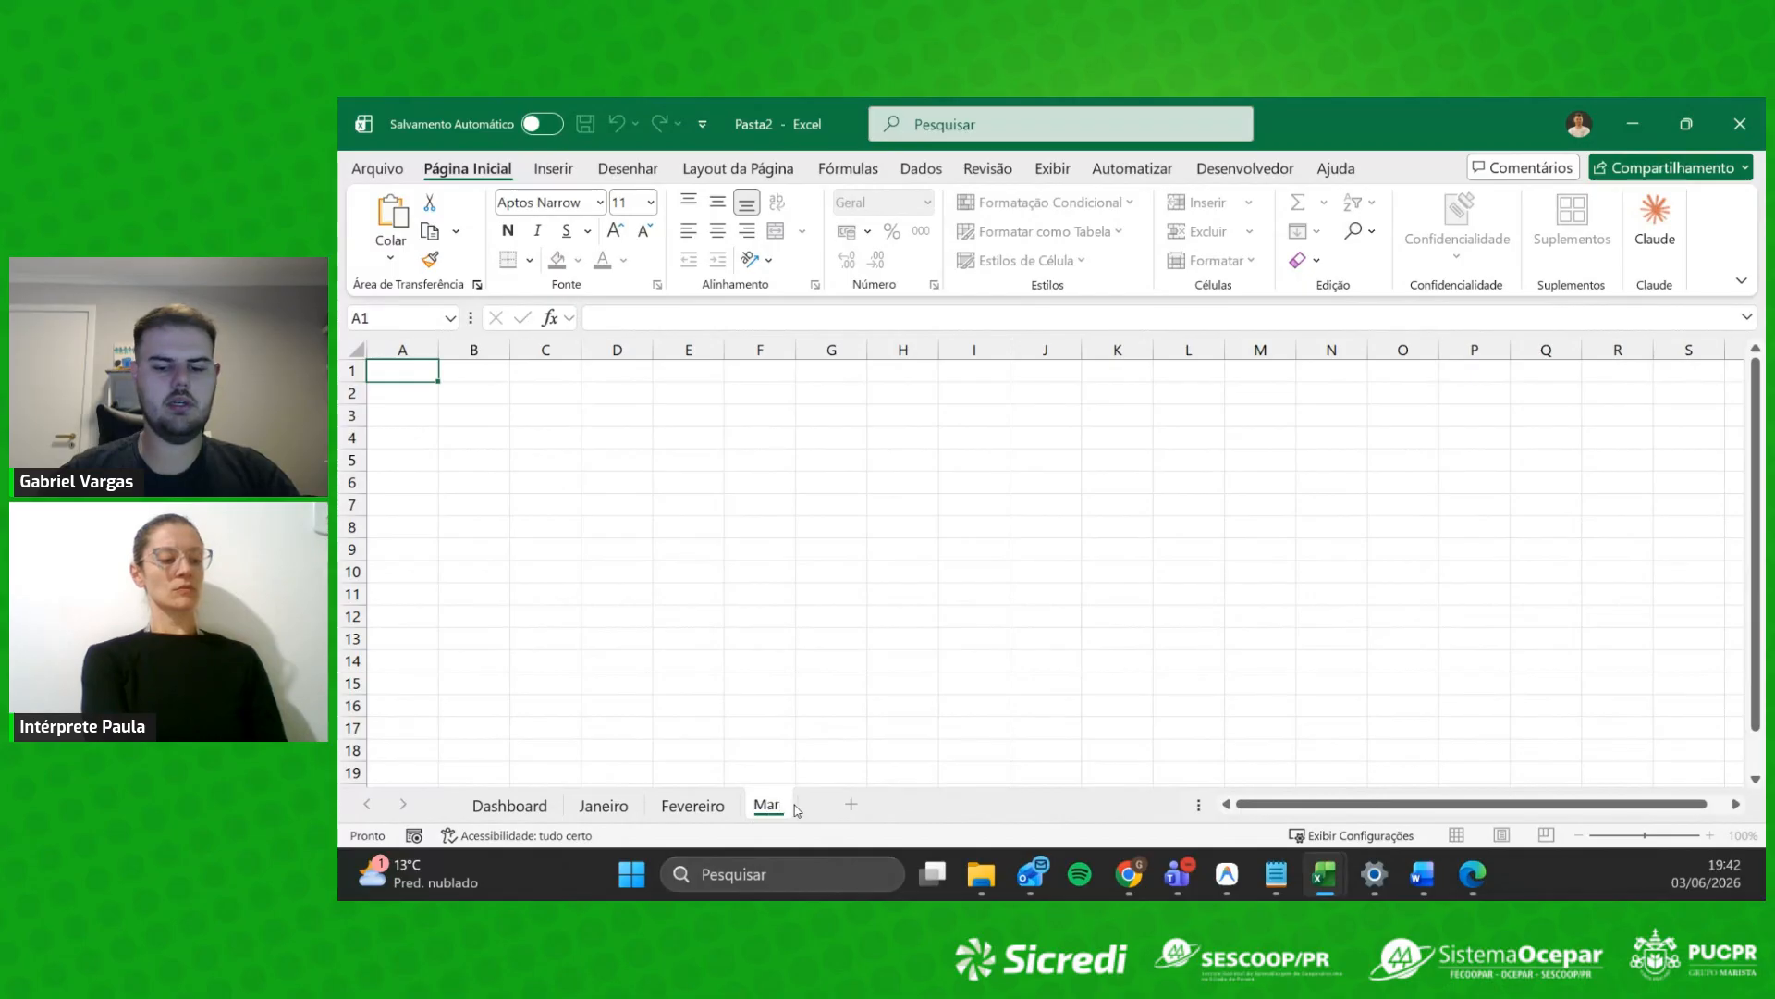
text(ço)
key(Return)
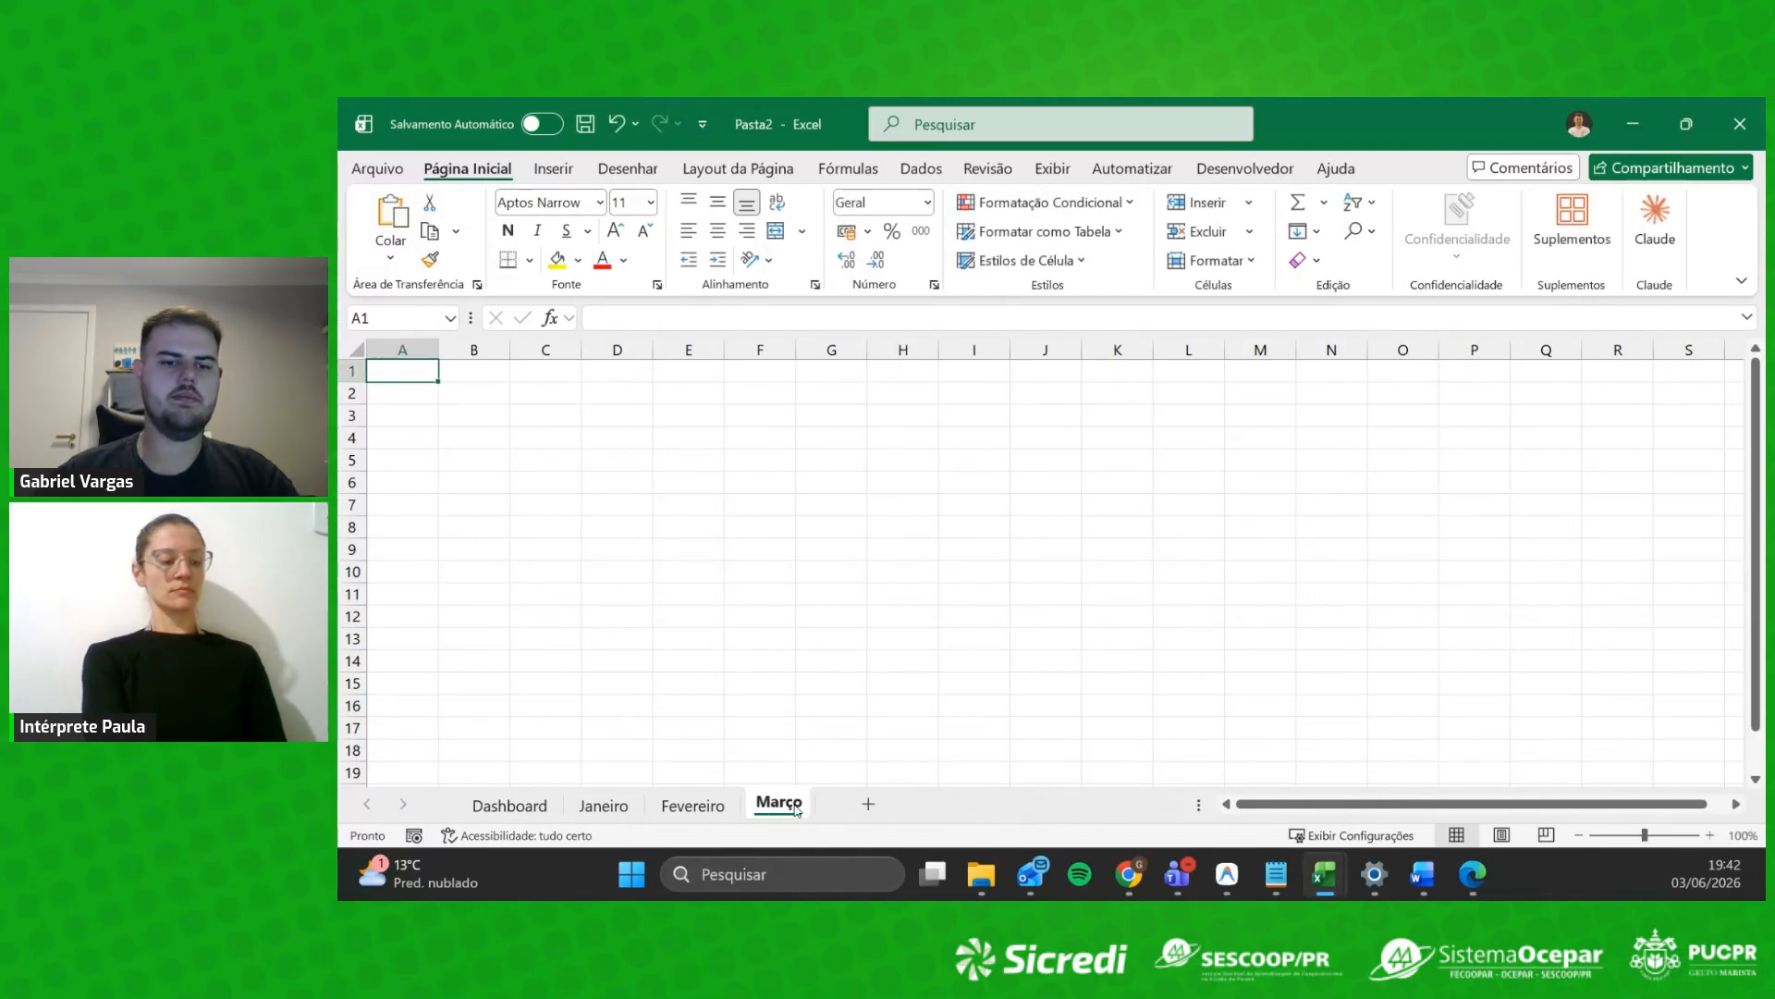
click(510, 806)
Step: Flip through the Janeiro, Fevereiro and Março sheets and back to Dashboard
click(604, 805)
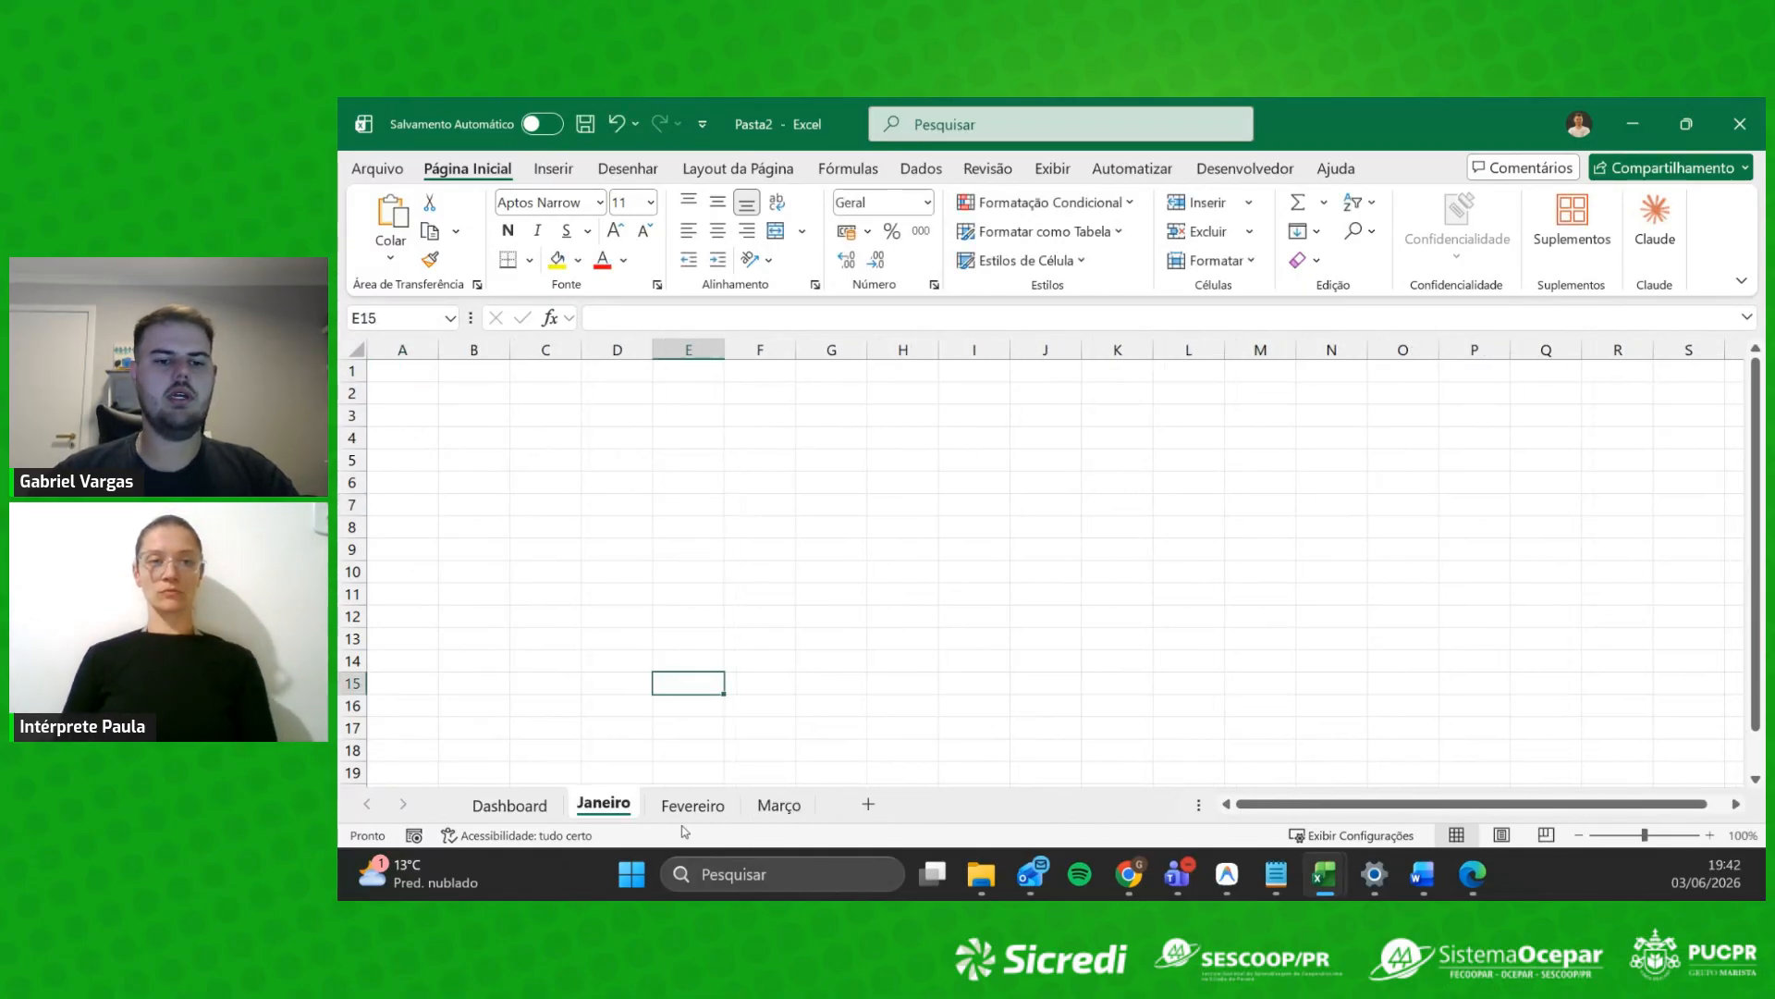
click(693, 806)
click(784, 806)
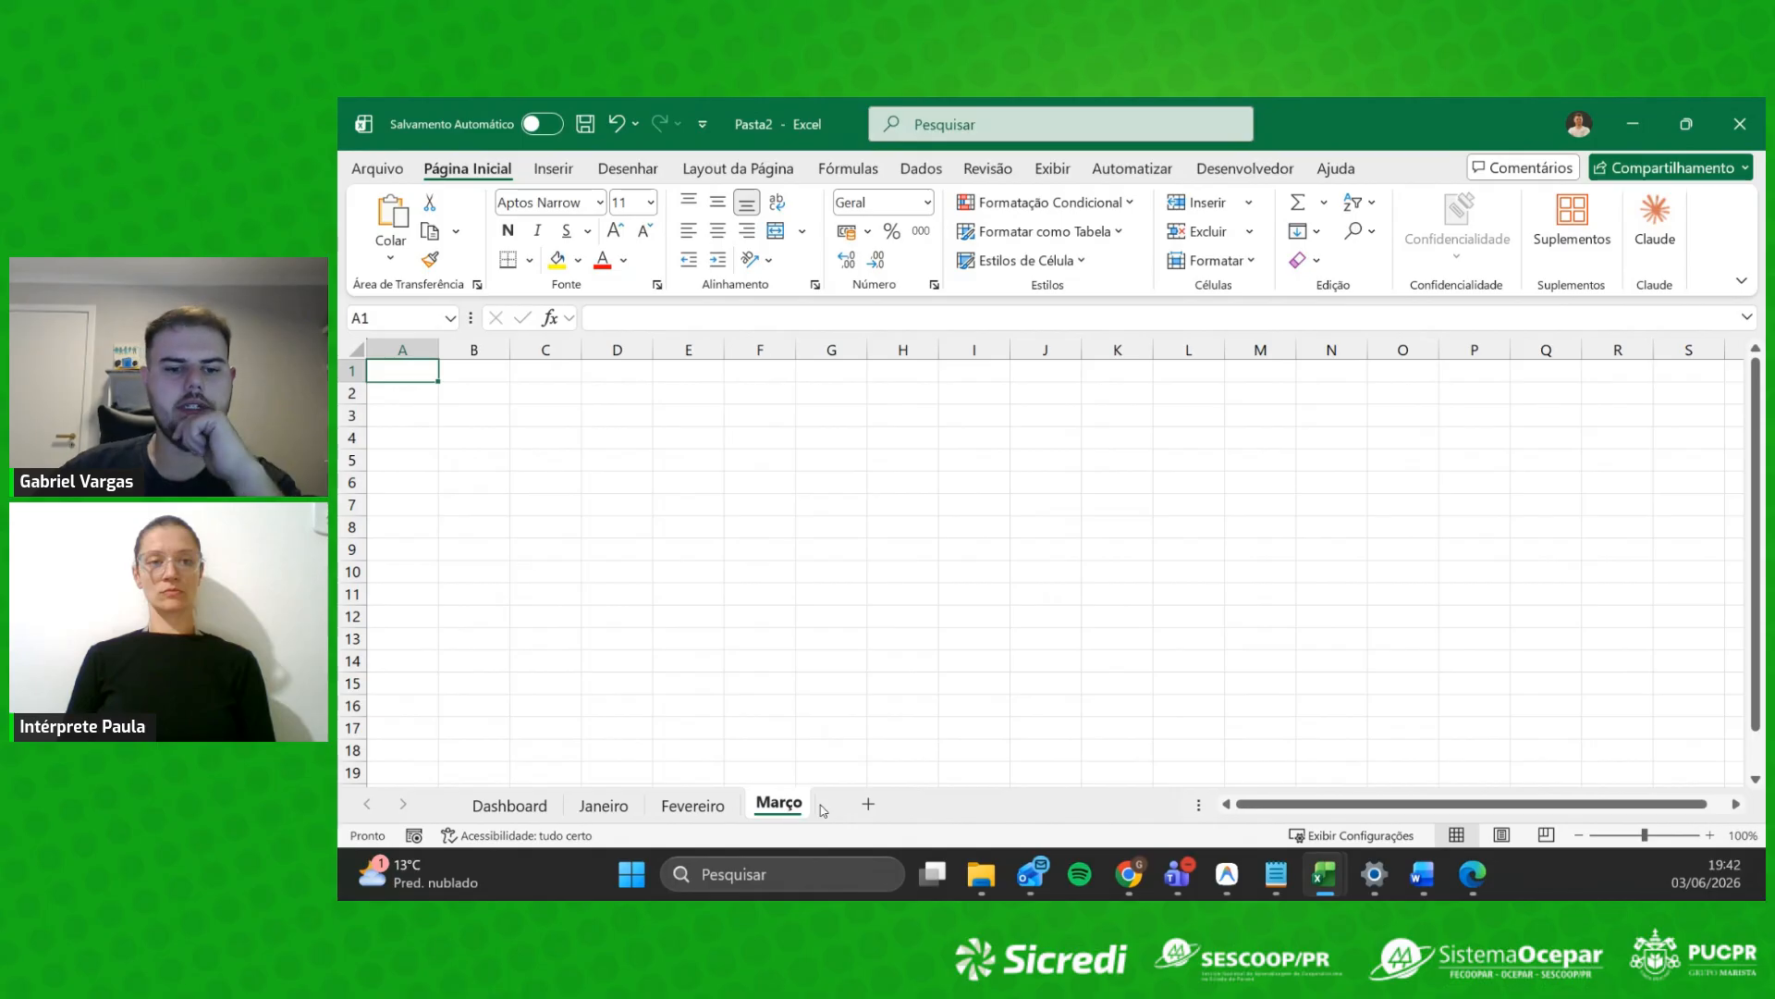
click(604, 805)
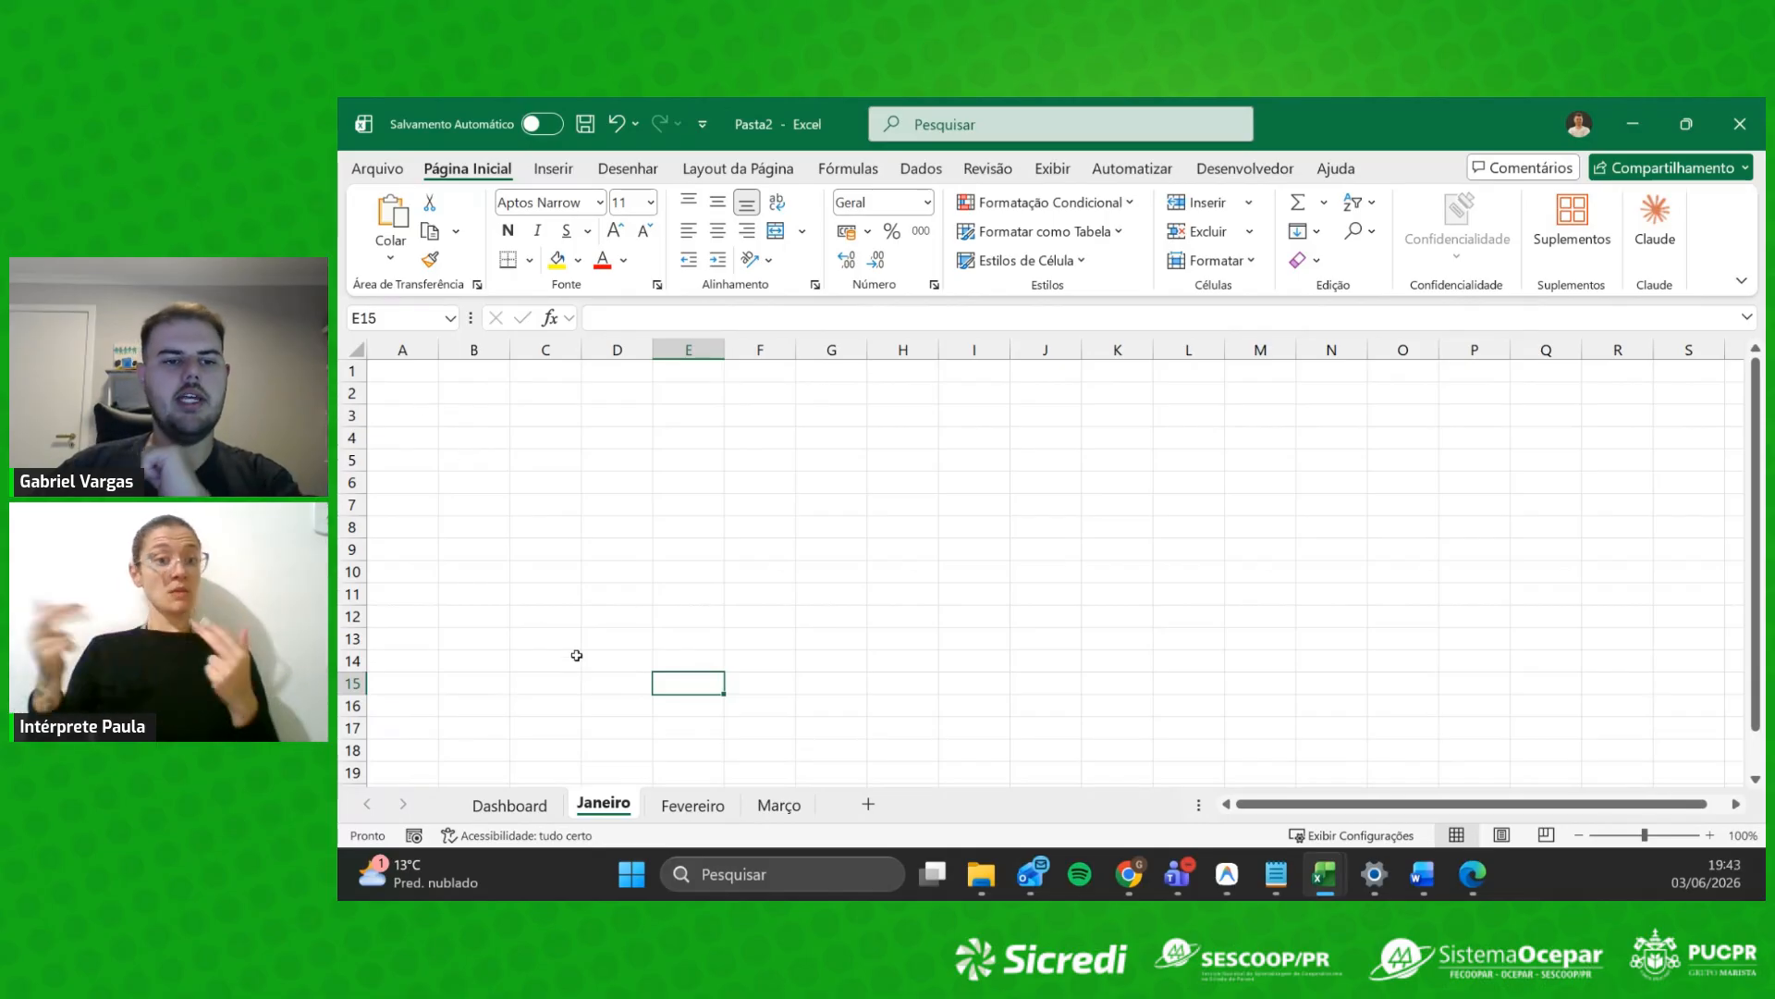
click(510, 802)
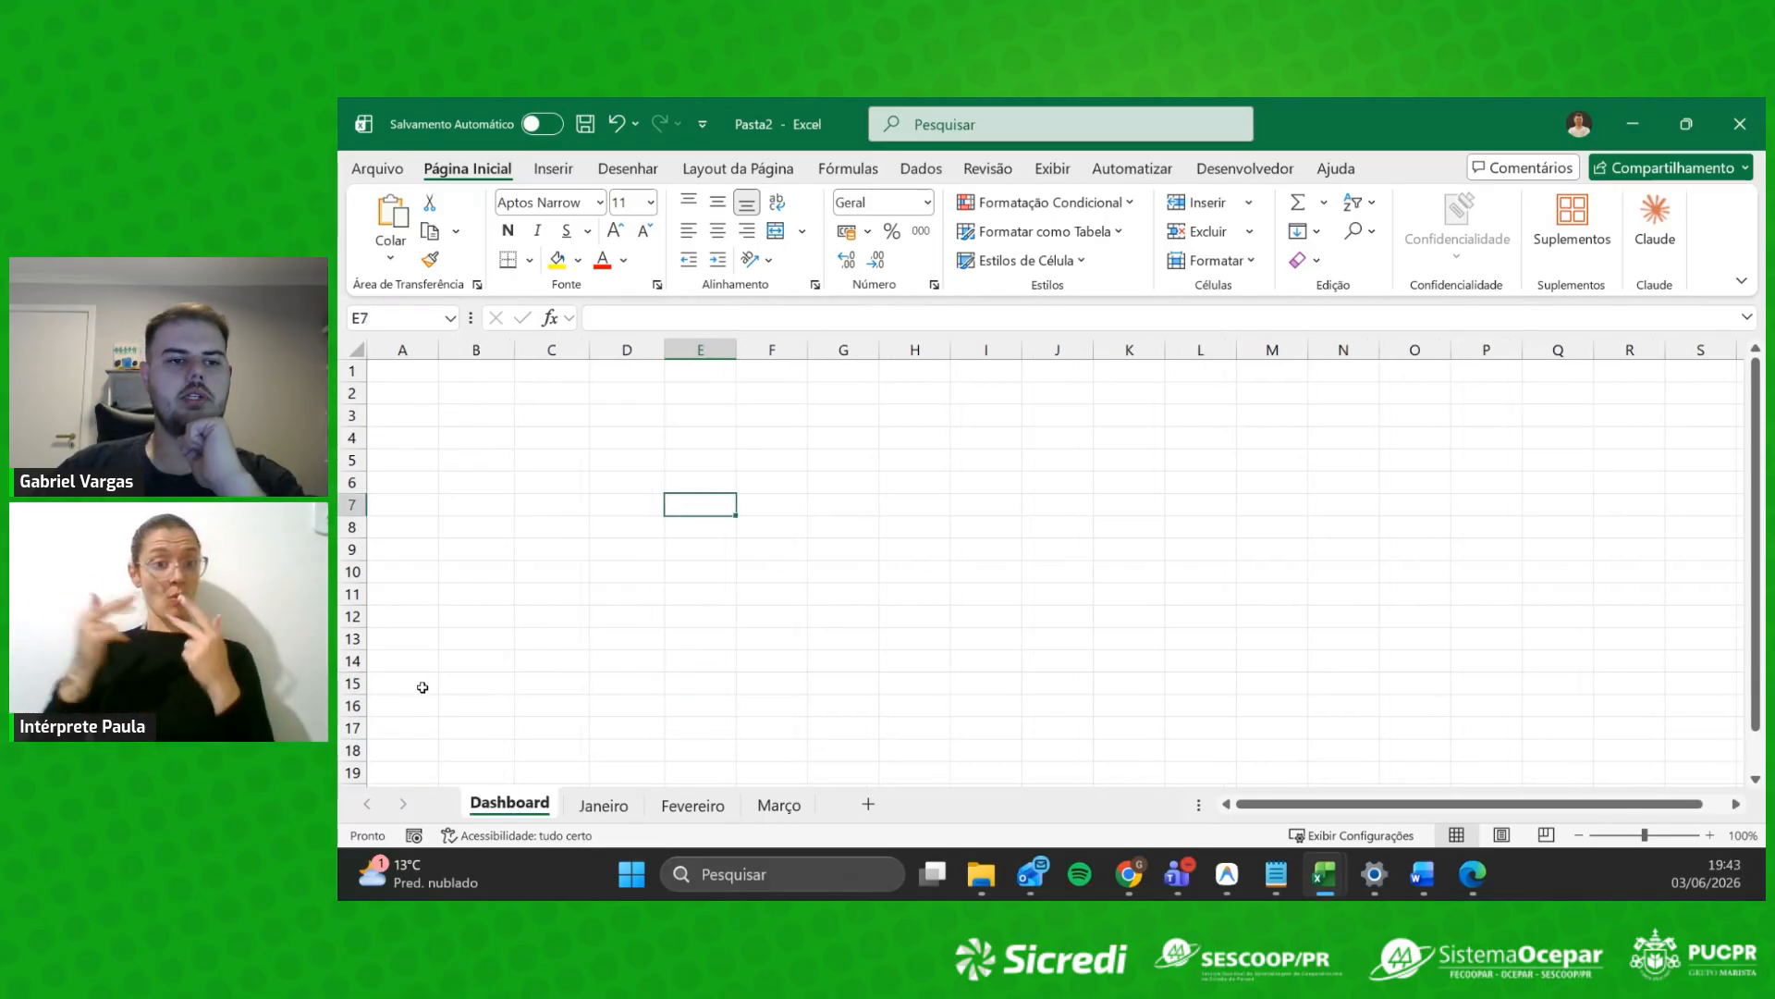
click(584, 810)
click(692, 808)
click(781, 812)
click(510, 804)
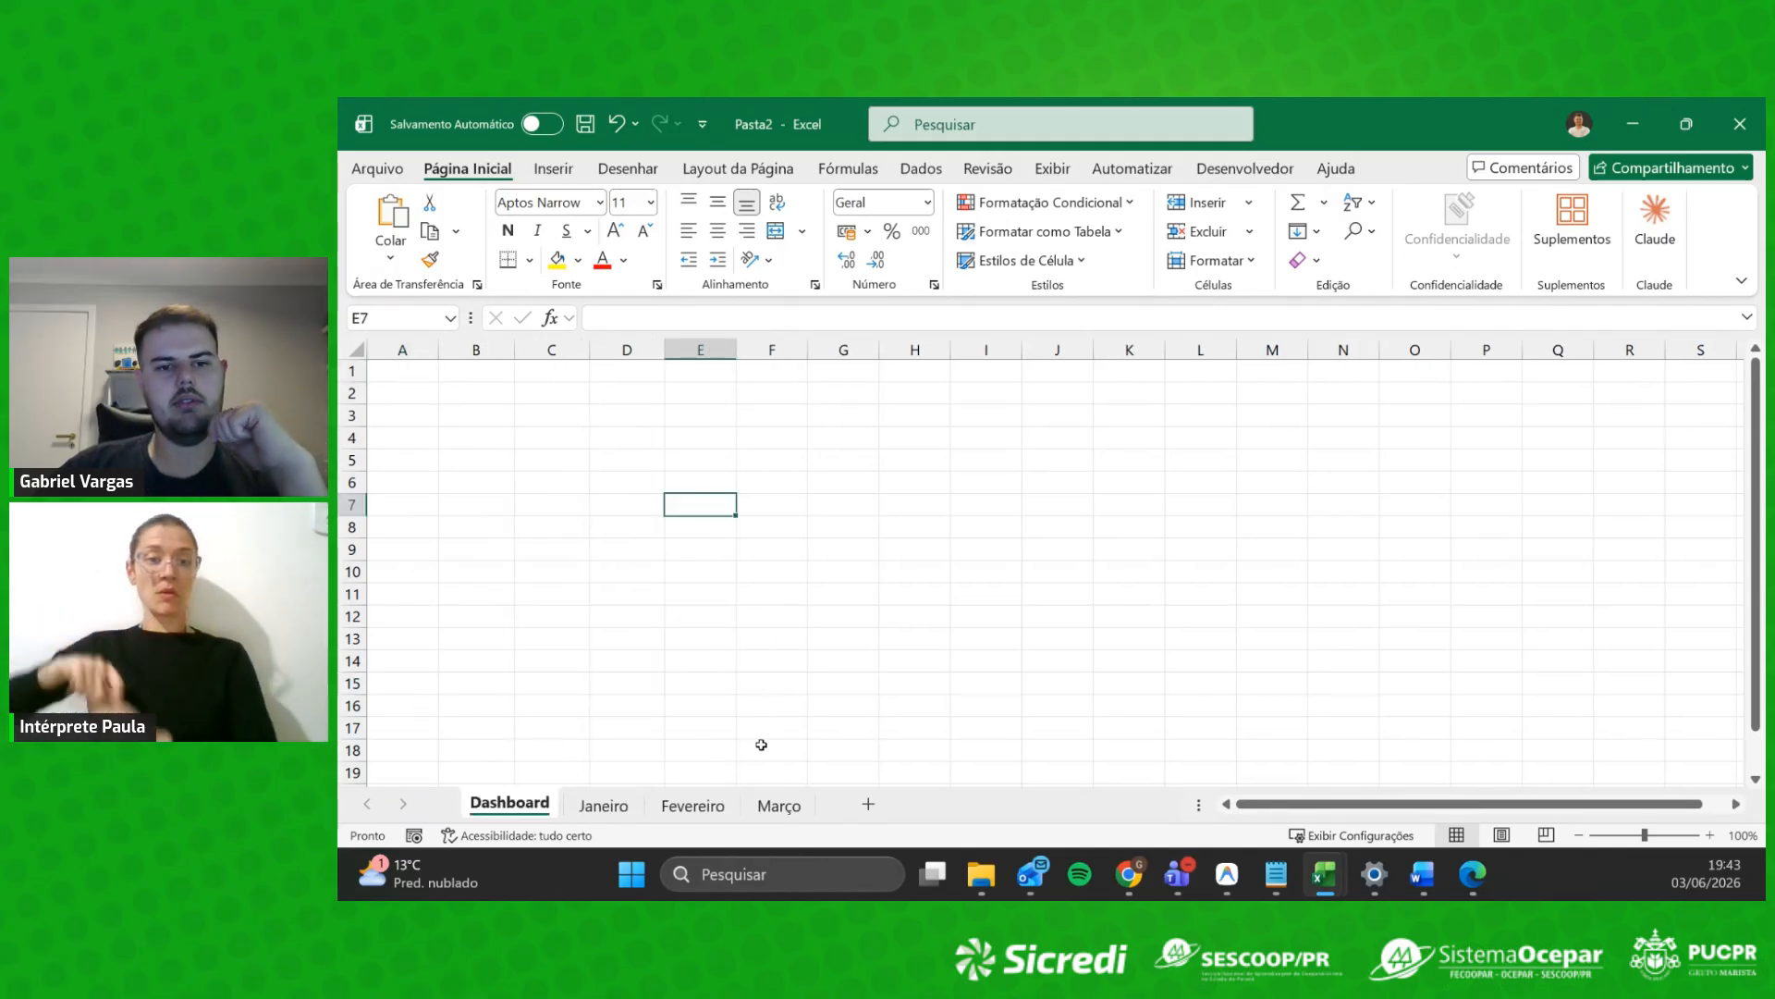
key(ctrl+Page_Down)
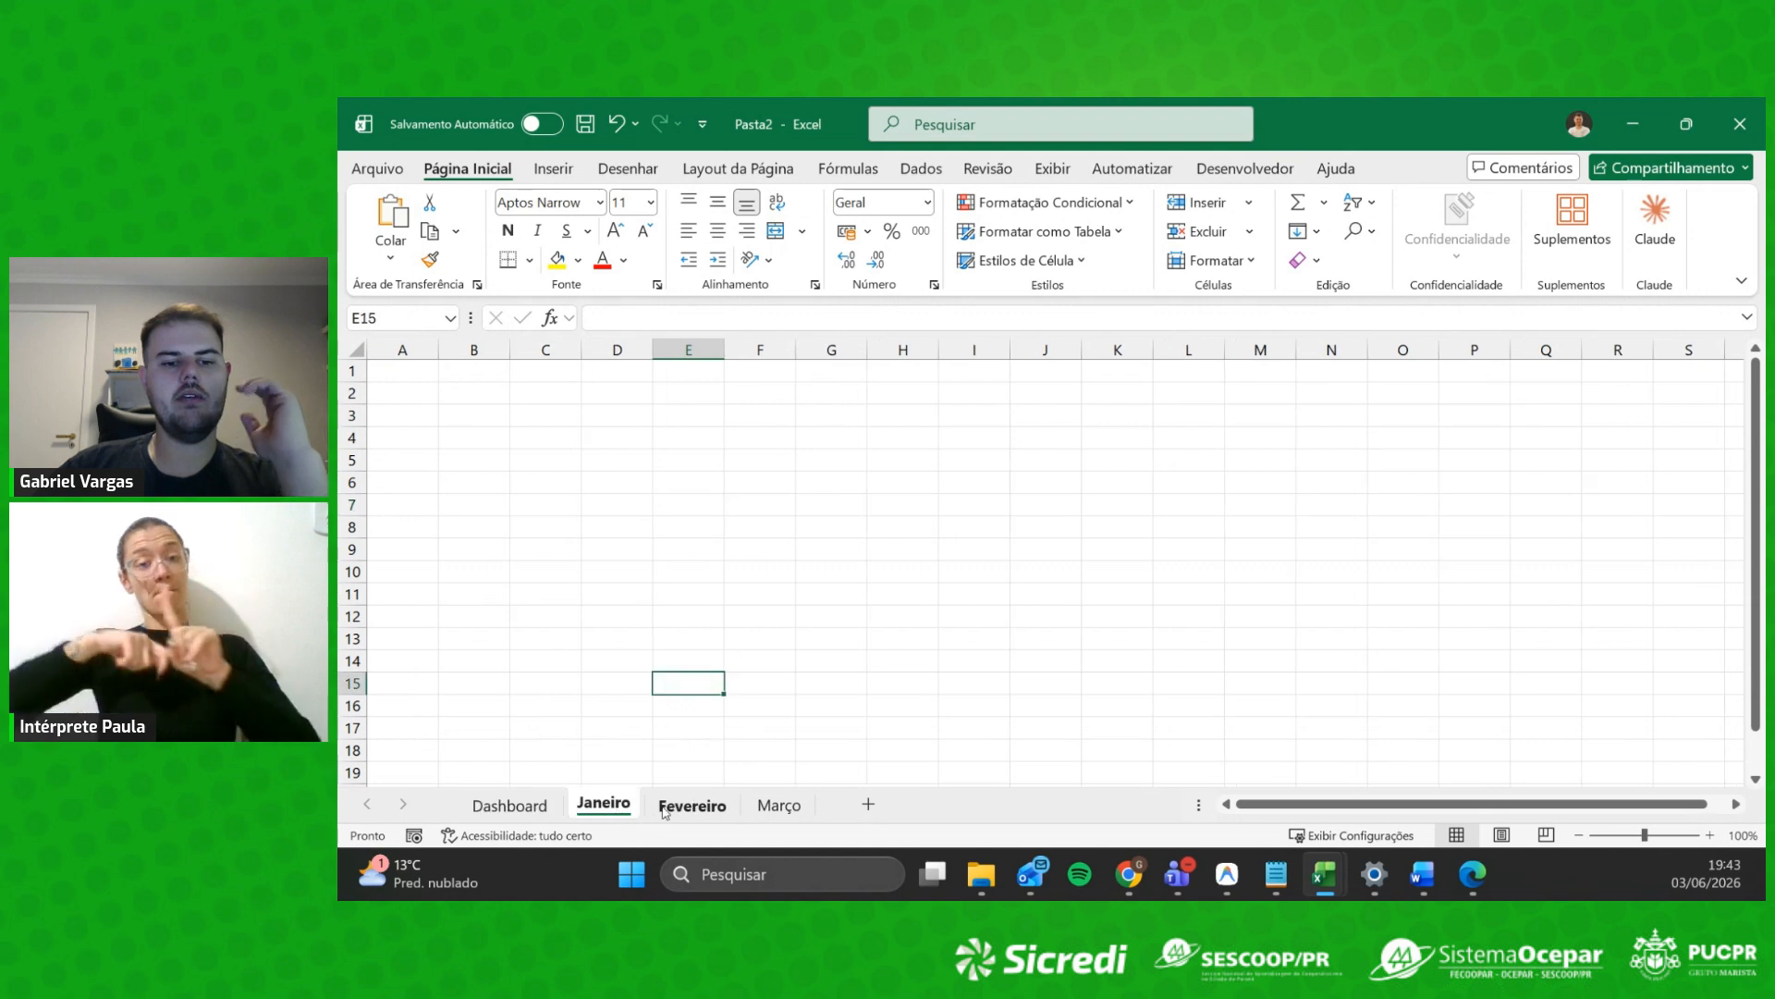
key(ctrl+Page_Down)
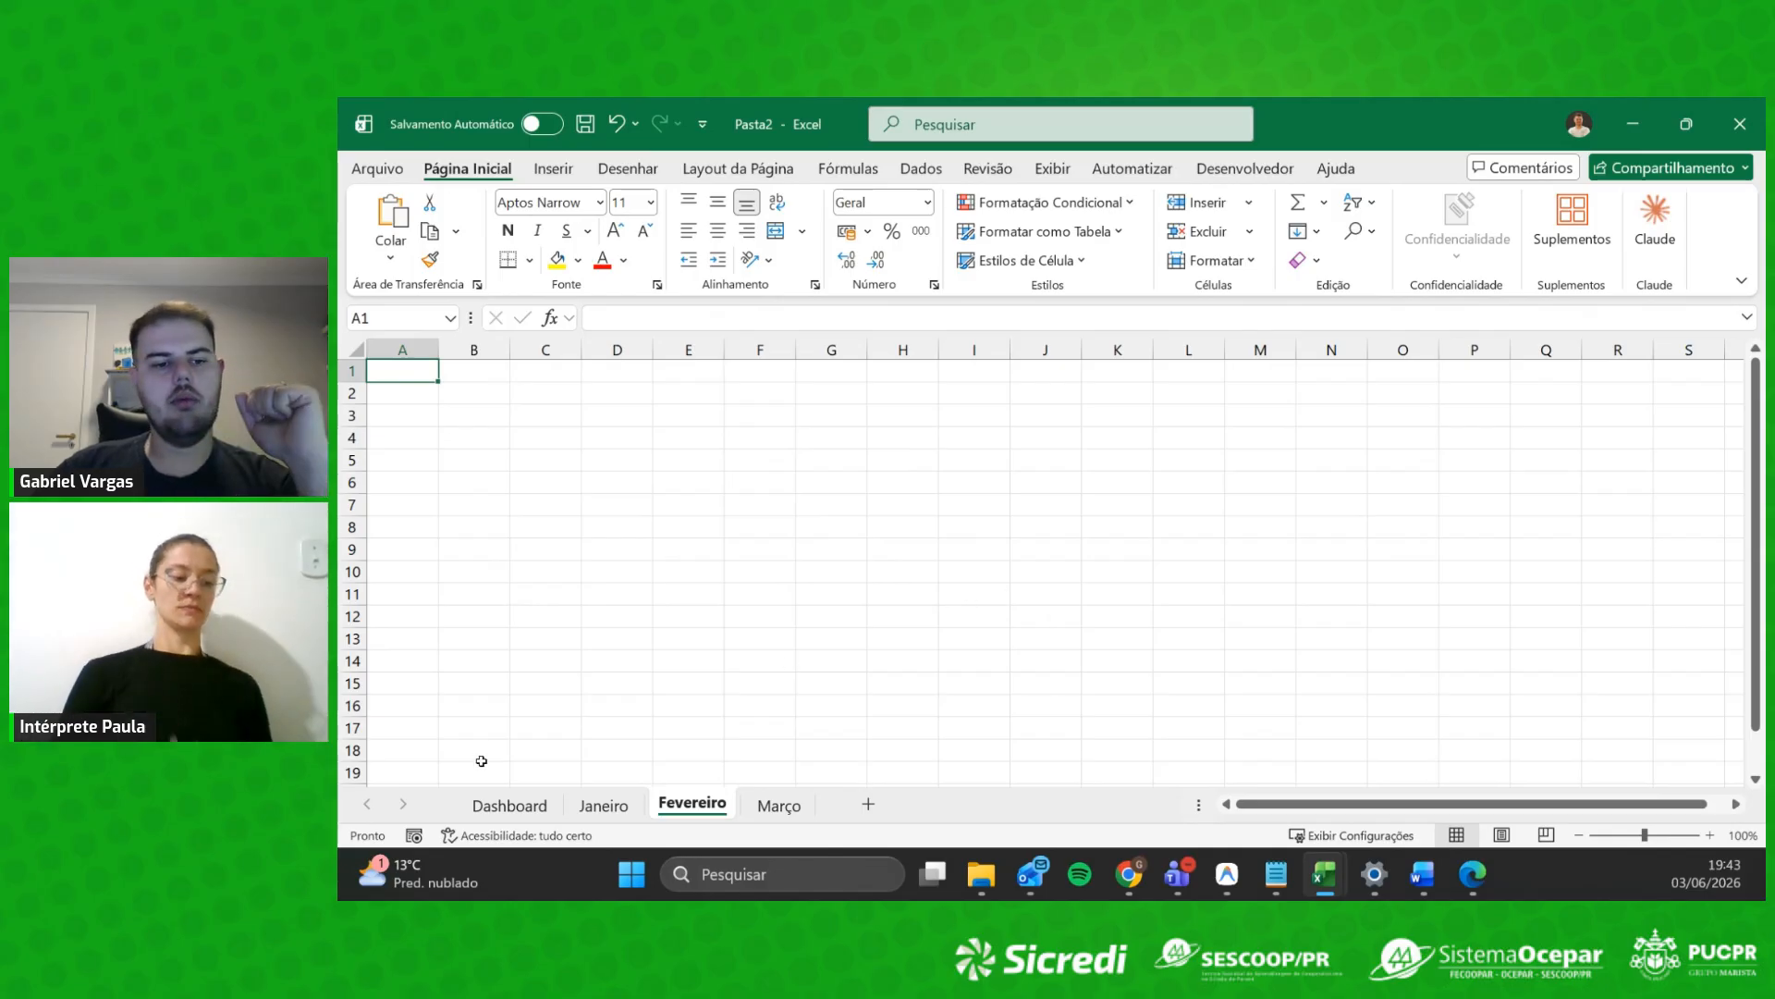
click(508, 804)
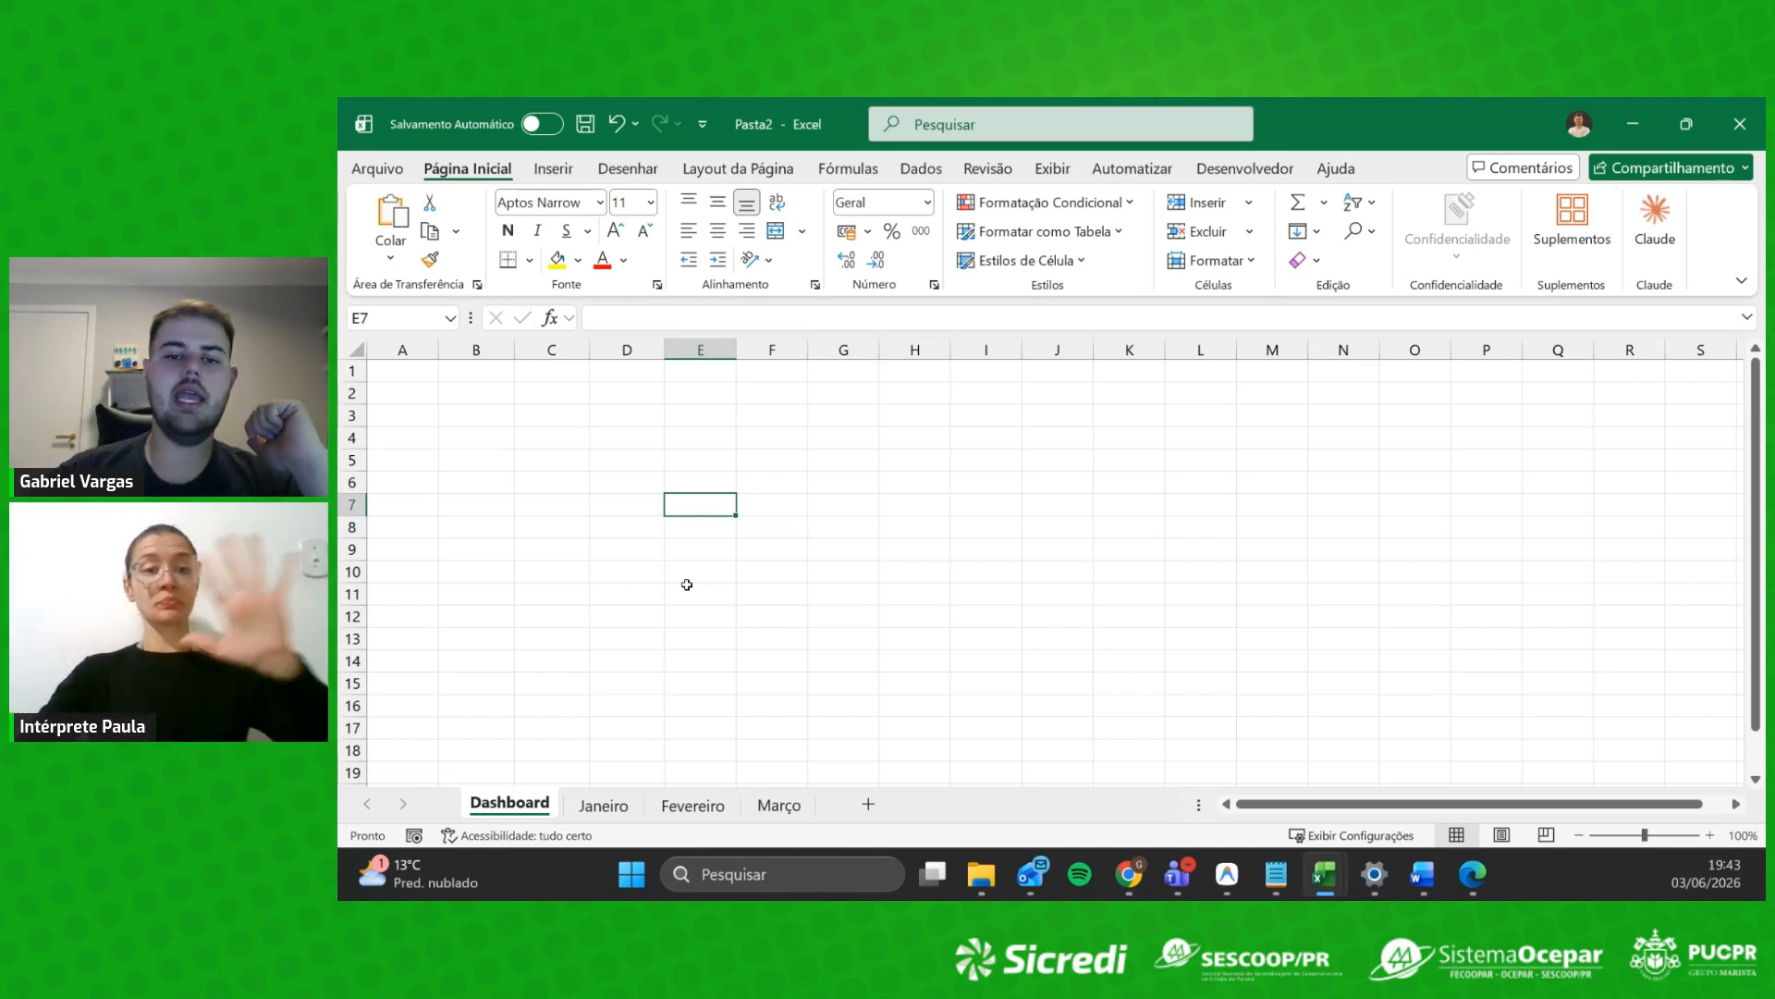
Step: Scroll the Dashboard sheet, then step through Janeiro and Fevereiro to the empty Março sheet
scroll(1008, 572, down, 10)
scroll(1008, 578, down, 5)
scroll(994, 592, up, 15)
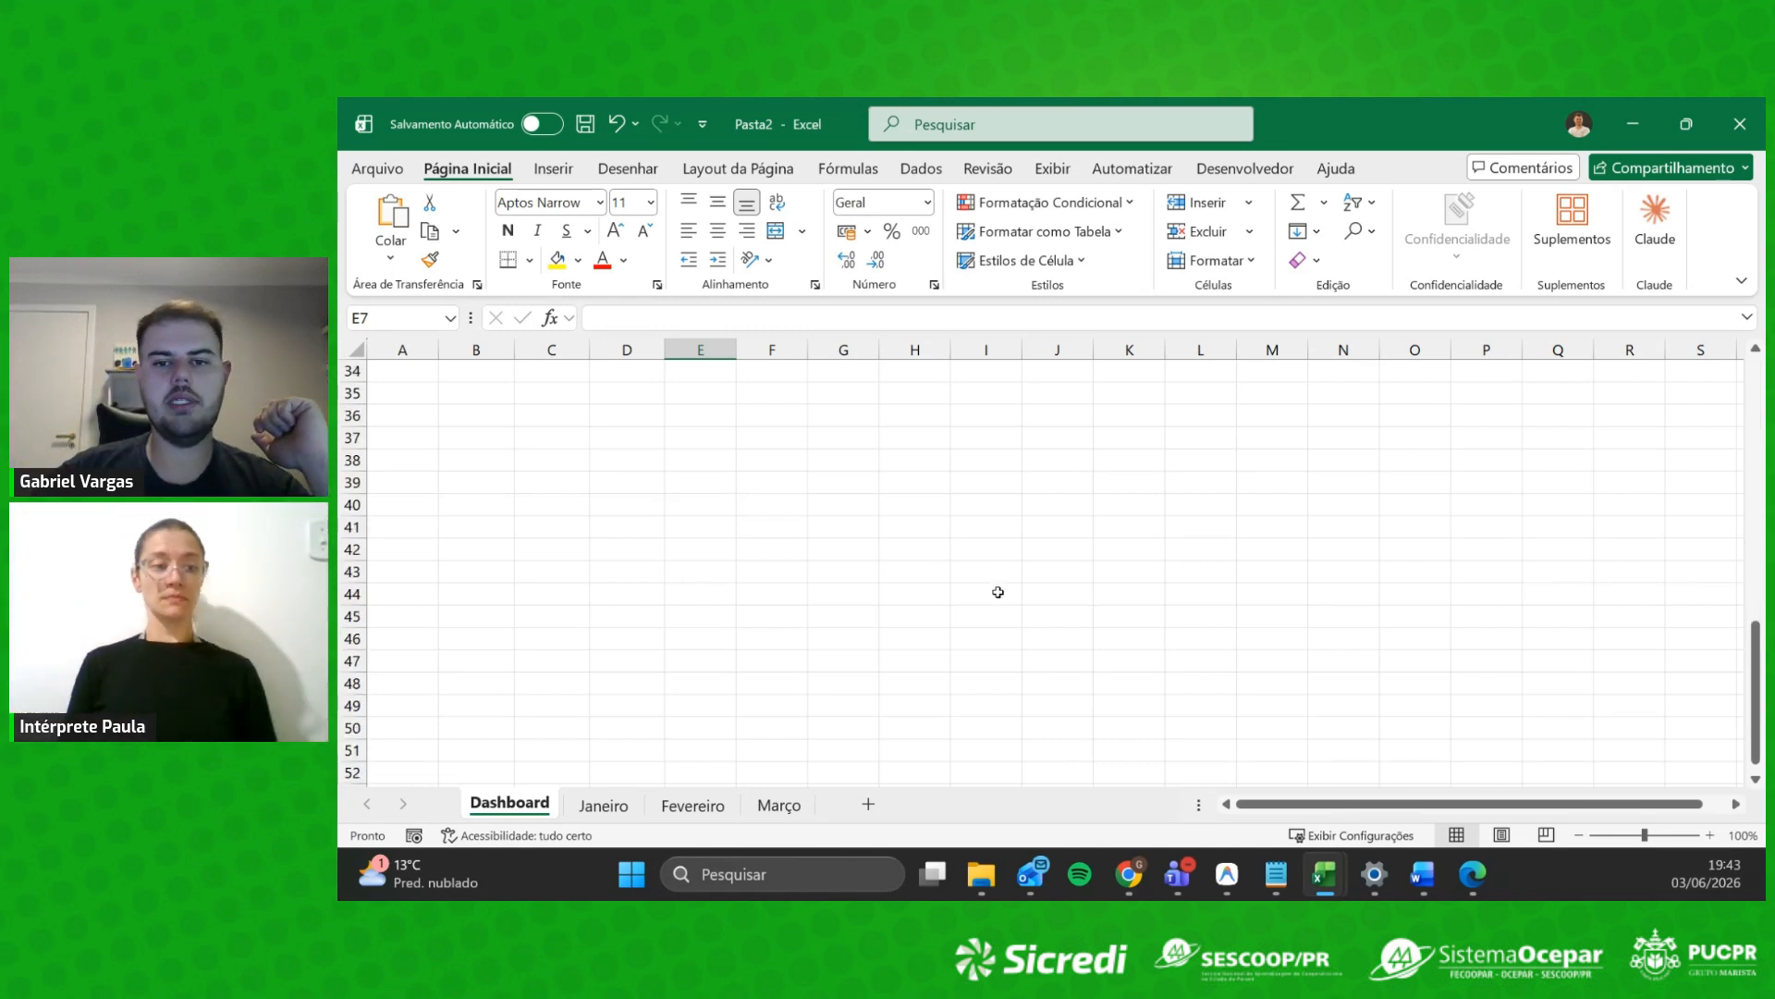
drag(1372, 807, 1267, 778)
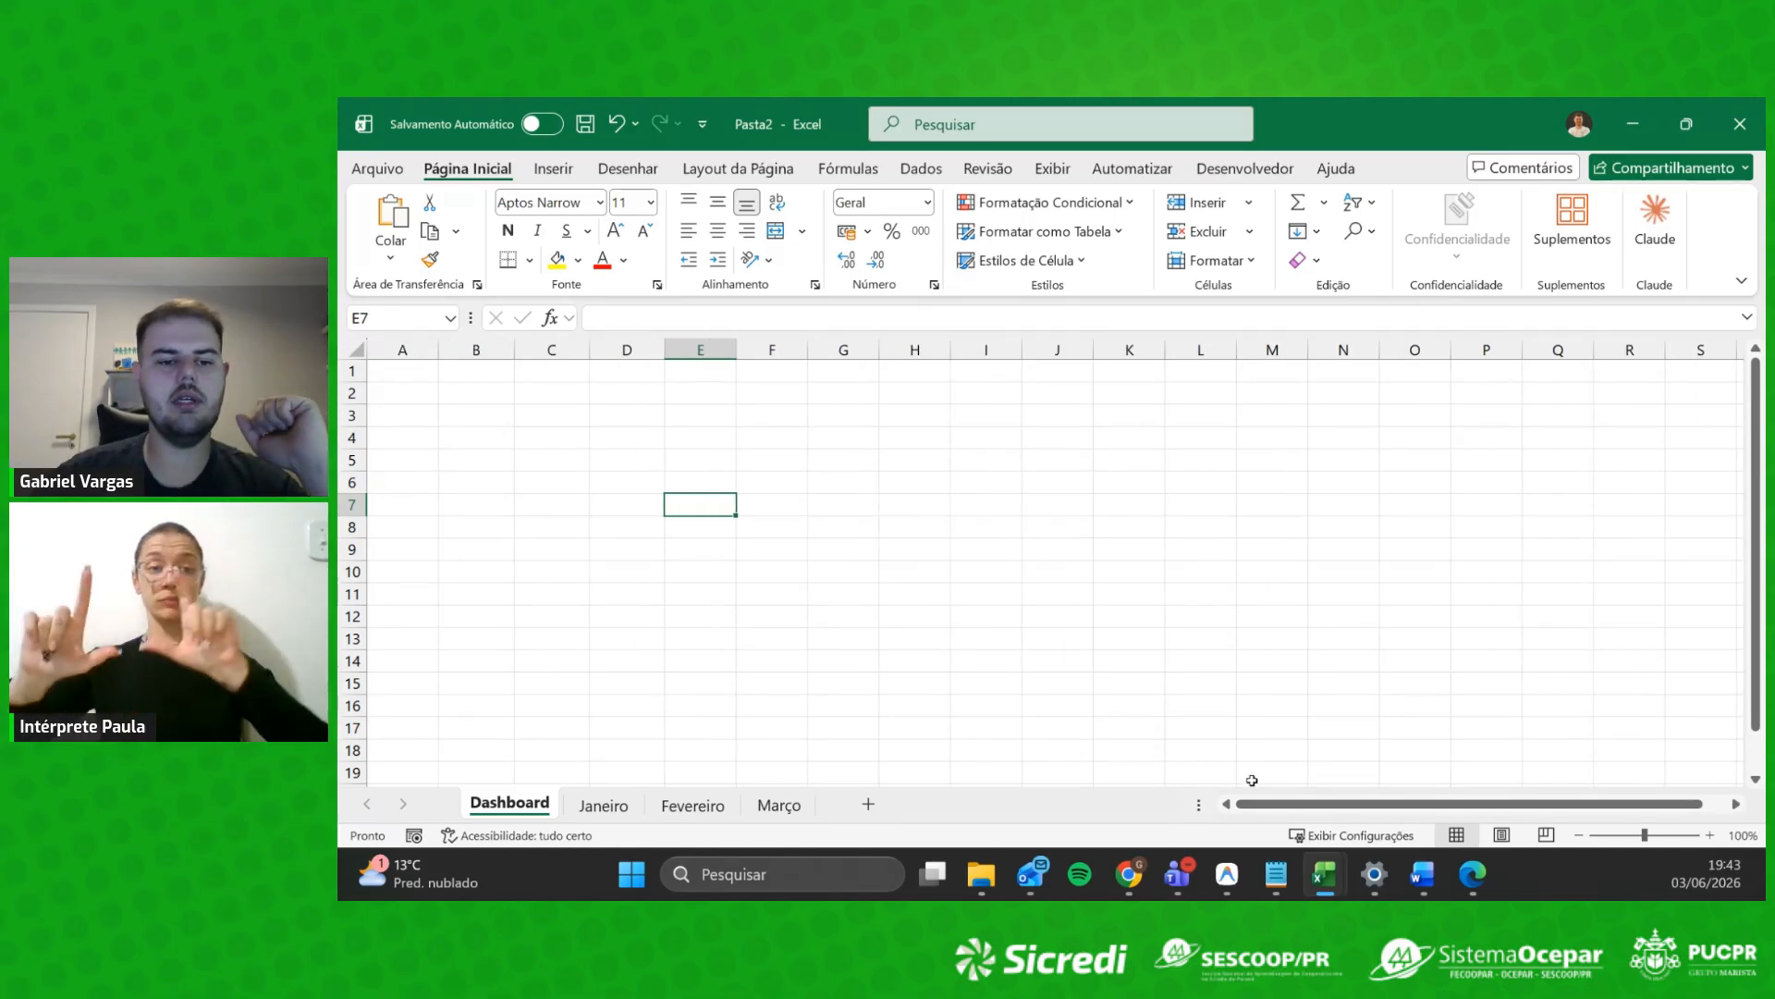
click(603, 804)
click(693, 804)
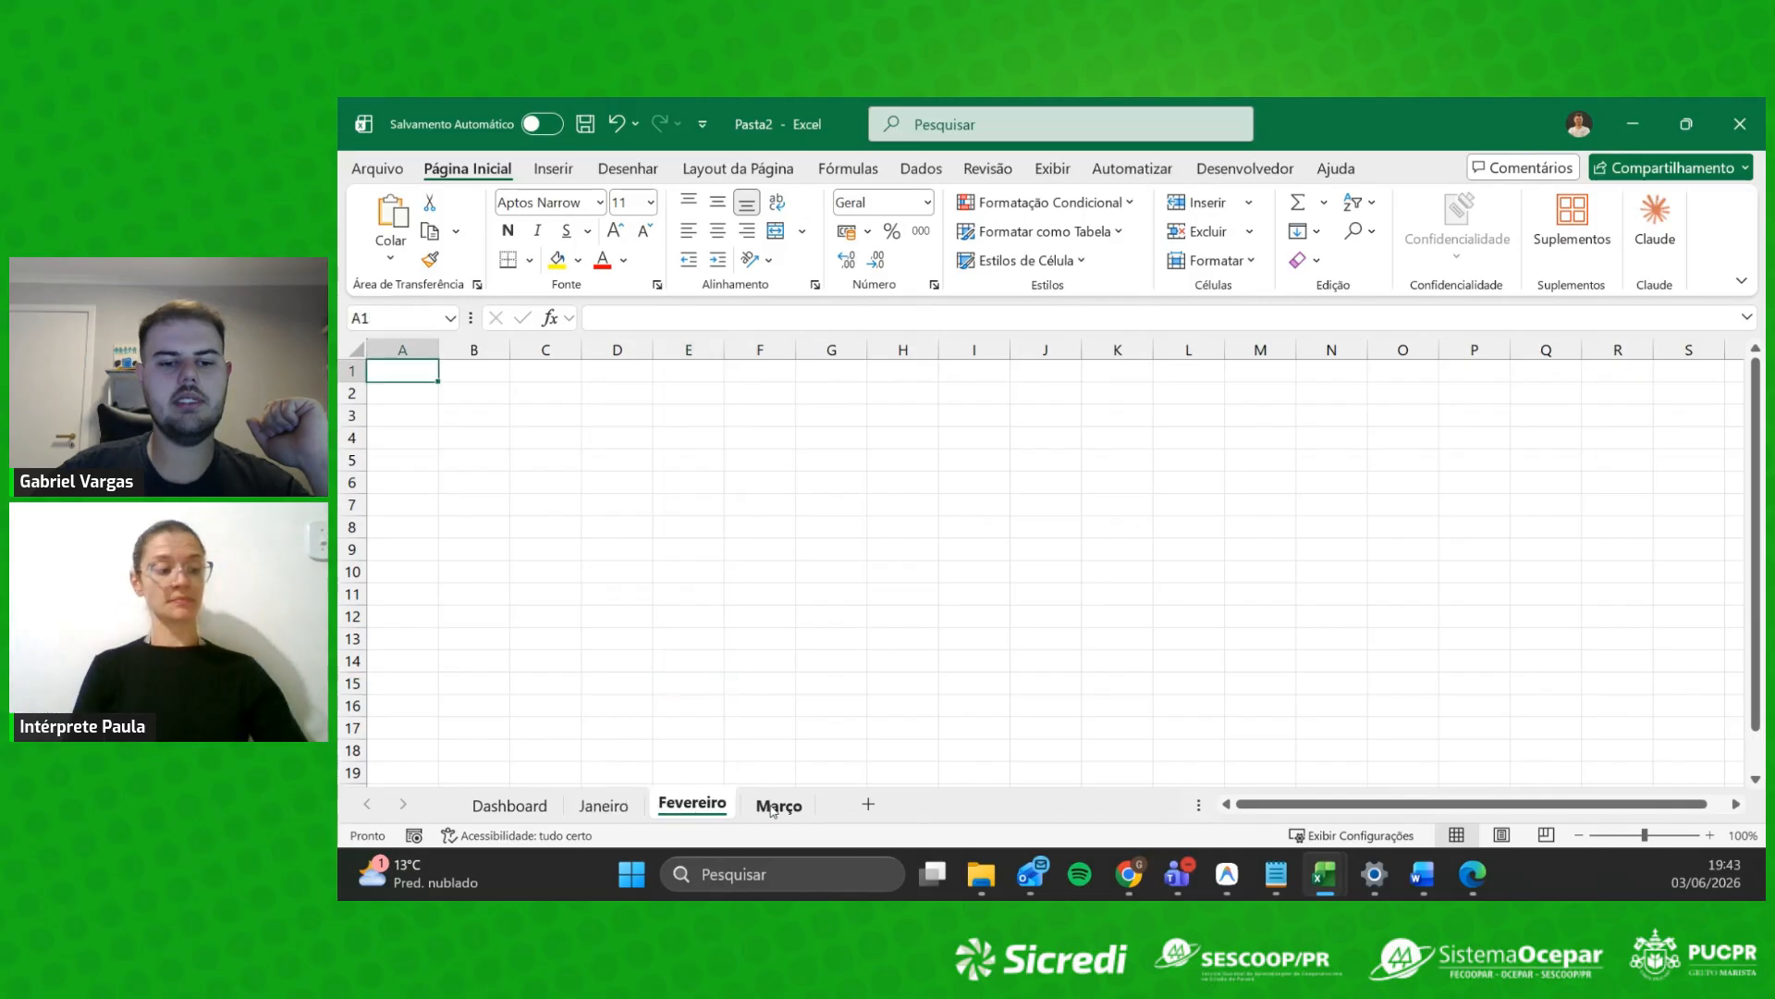
click(775, 806)
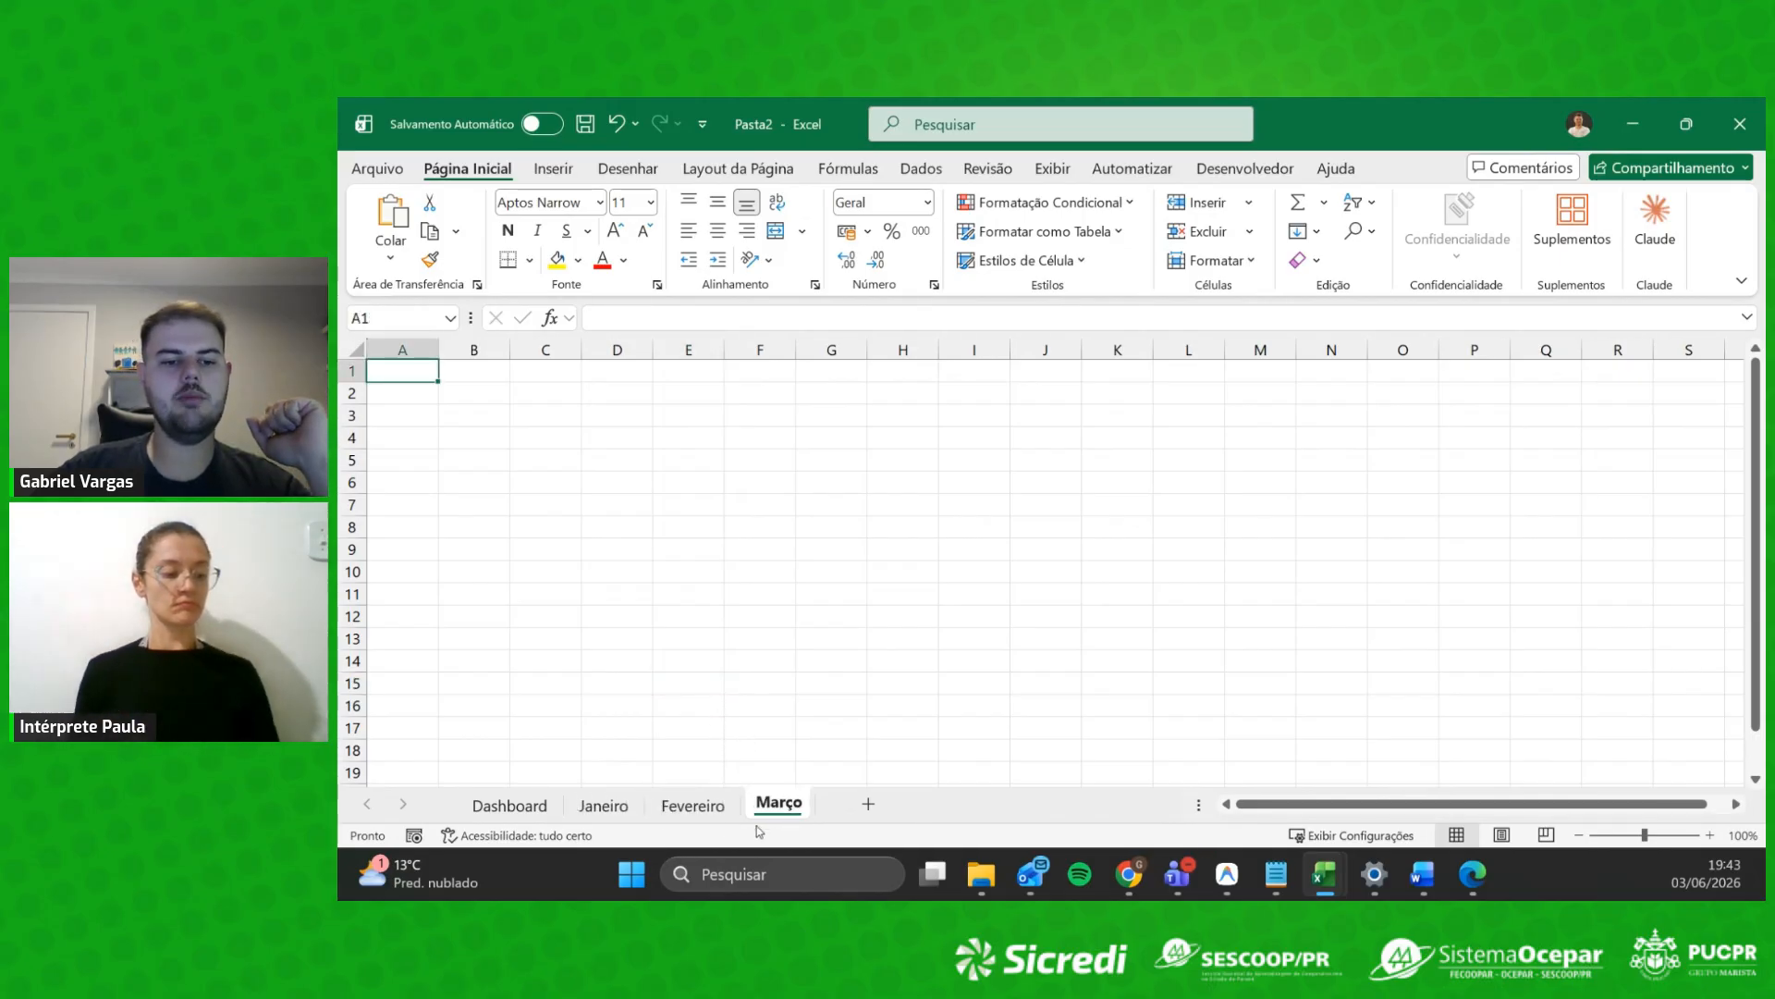
Step: Reorder the Março, Janeiro and Fevereiro tabs, restore Janeiro–Fevereiro–Março order, and open Janeiro
drag(747, 814, 617, 805)
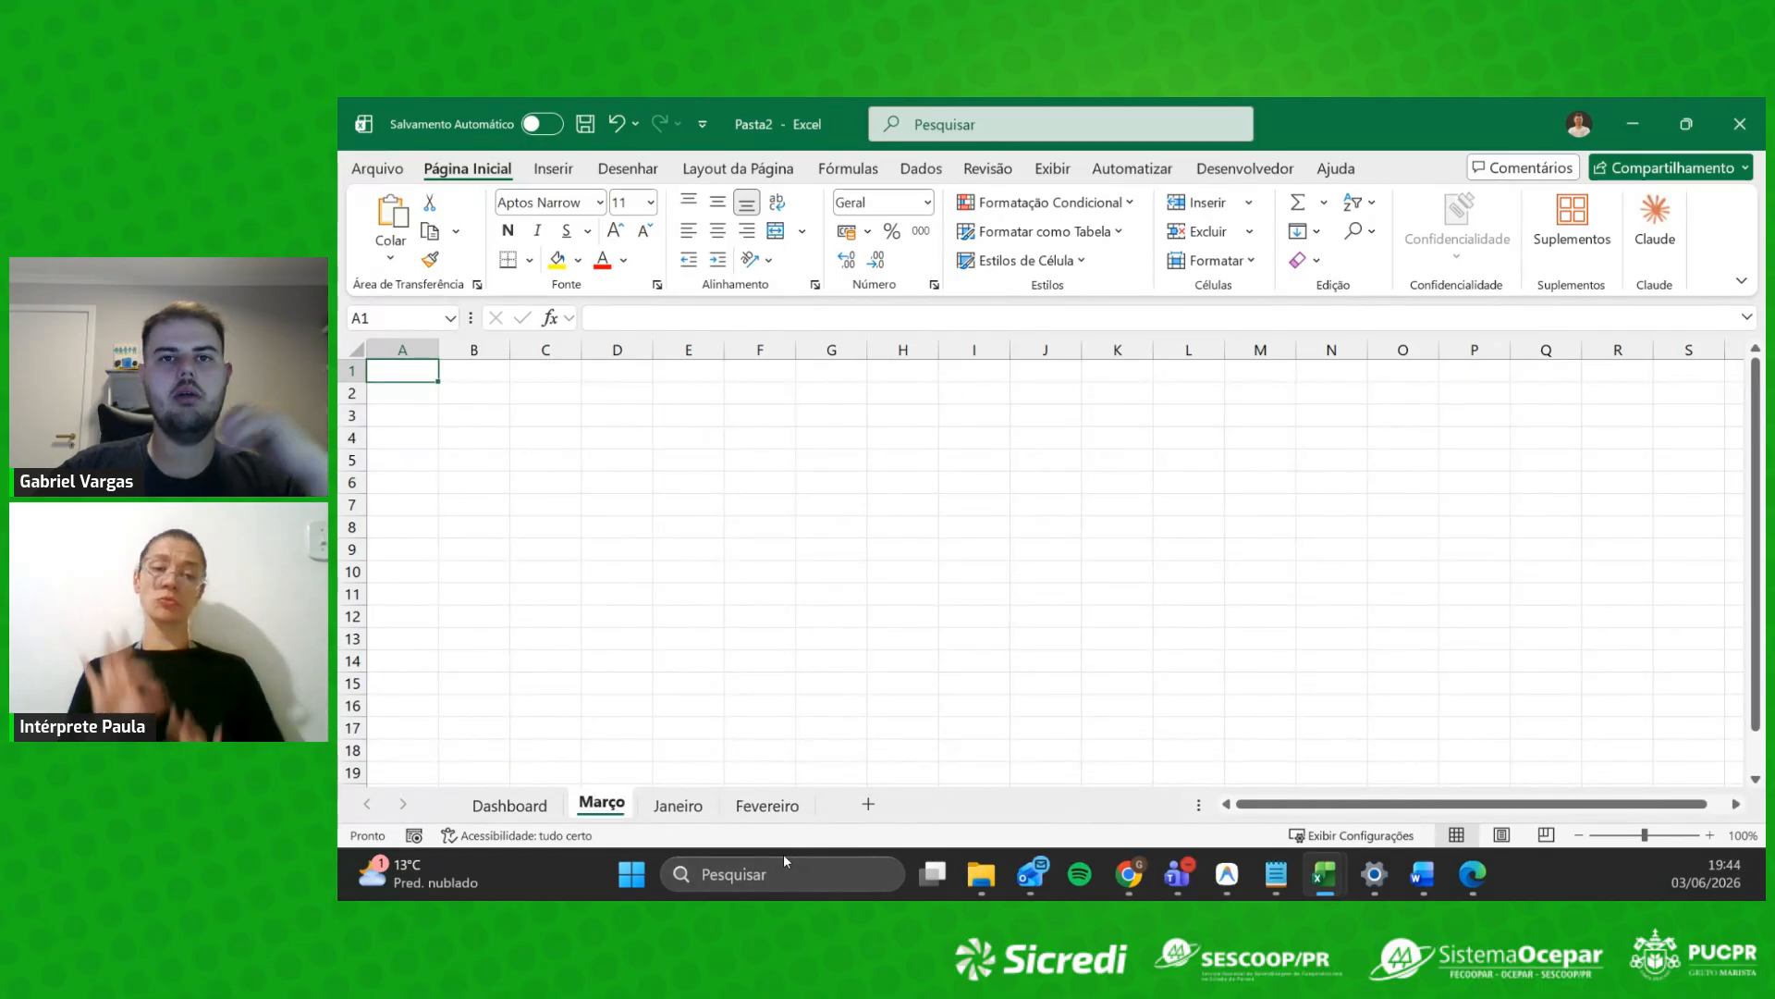
drag(613, 805, 823, 810)
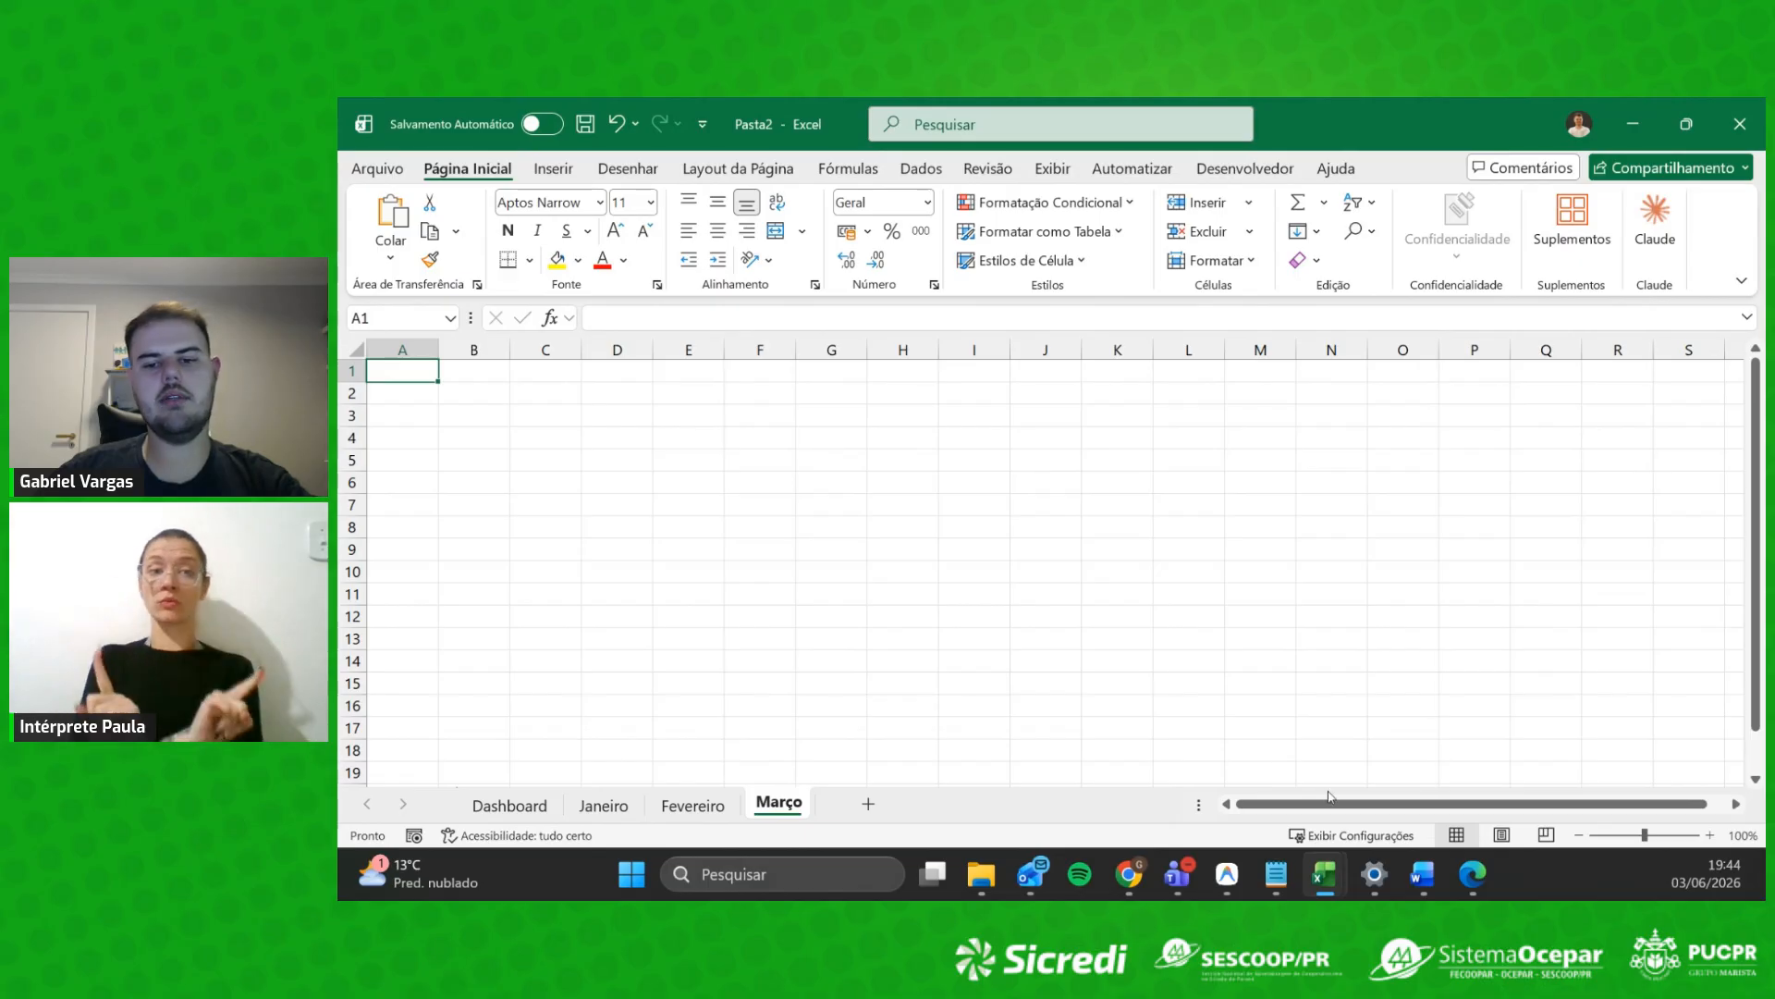
drag(603, 806, 814, 790)
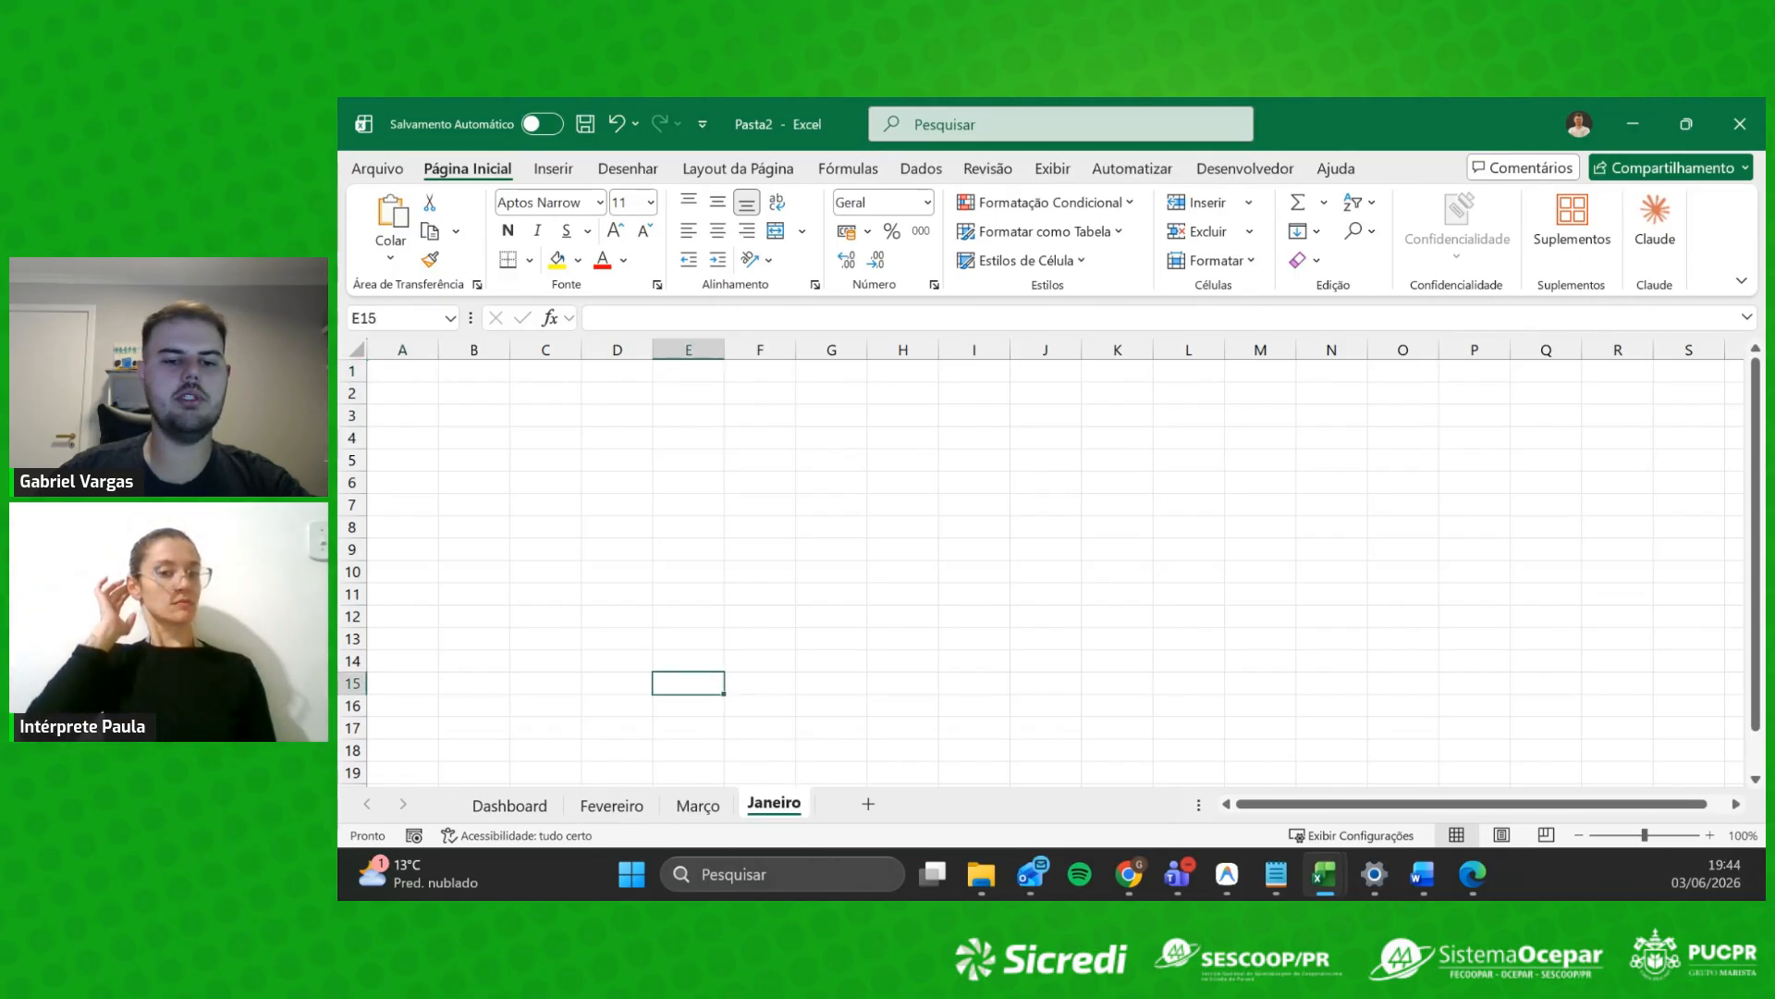
mouse_move(613, 806)
mouse_down()
mouse_move(625, 822)
mouse_move(705, 786)
mouse_move(826, 784)
mouse_up()
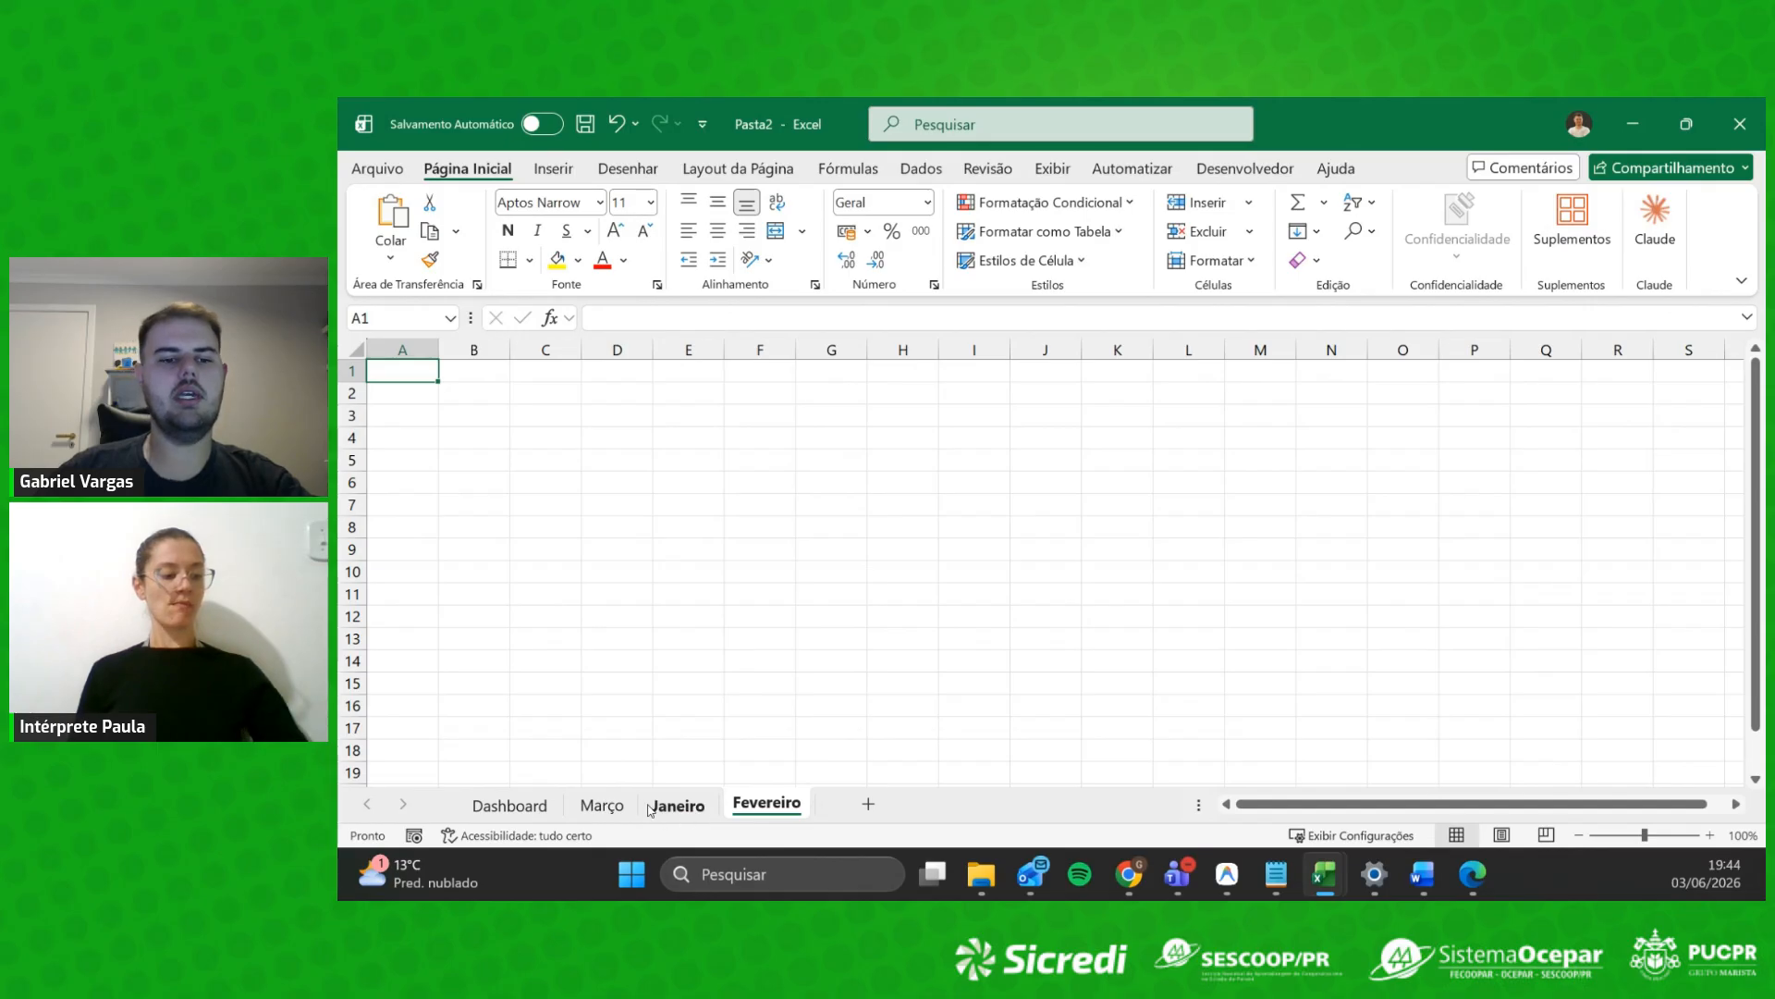
drag(610, 810, 815, 748)
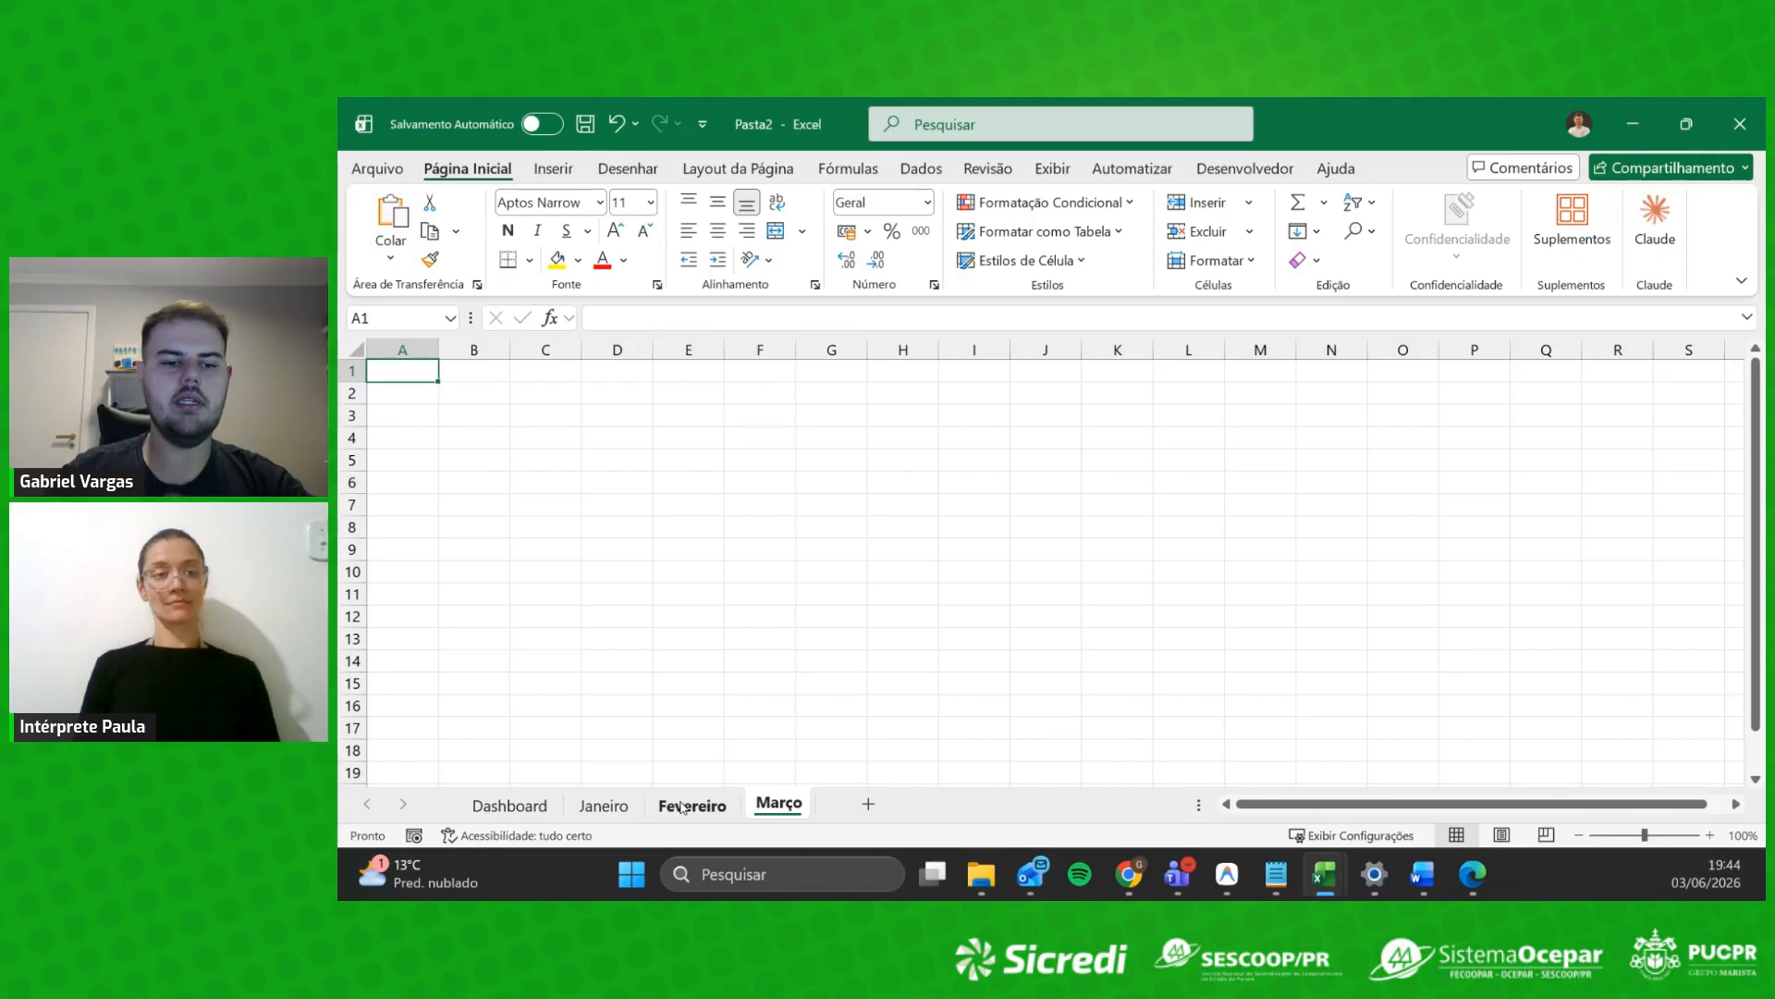
click(619, 813)
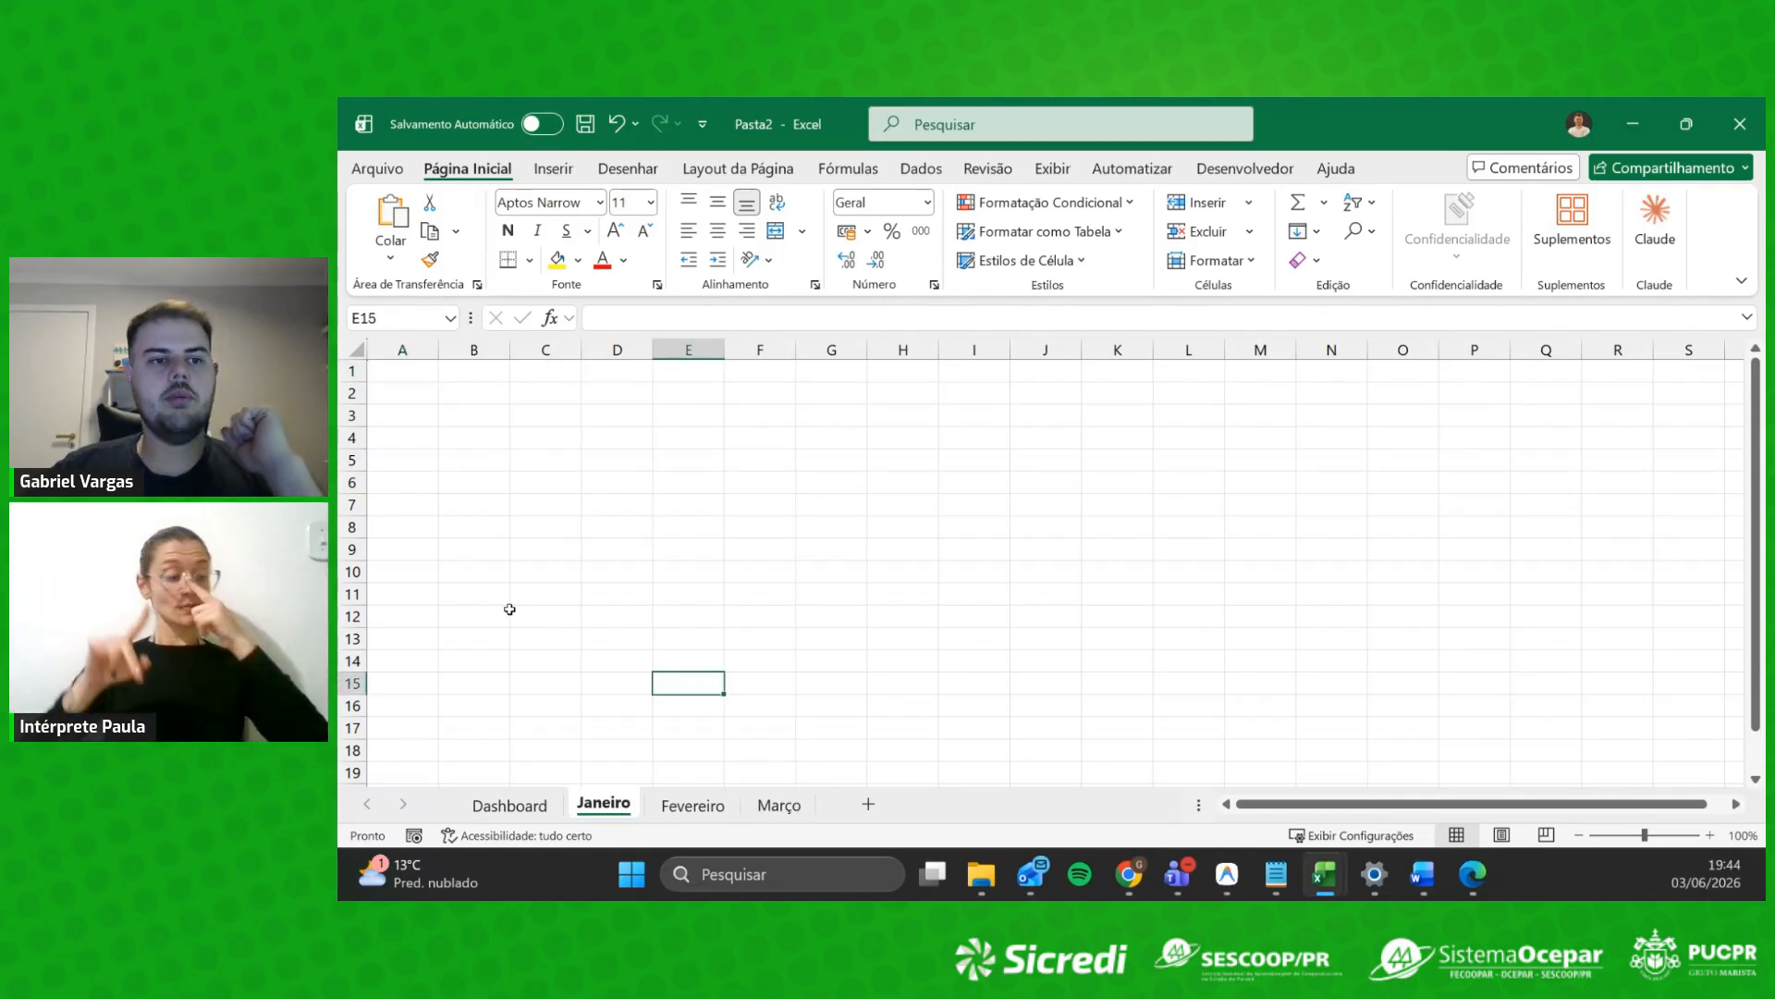
Step: Merge and center A1:C1 on the Janeiro sheet, then select the table area down to row 15
click(473, 482)
click(437, 400)
click(435, 376)
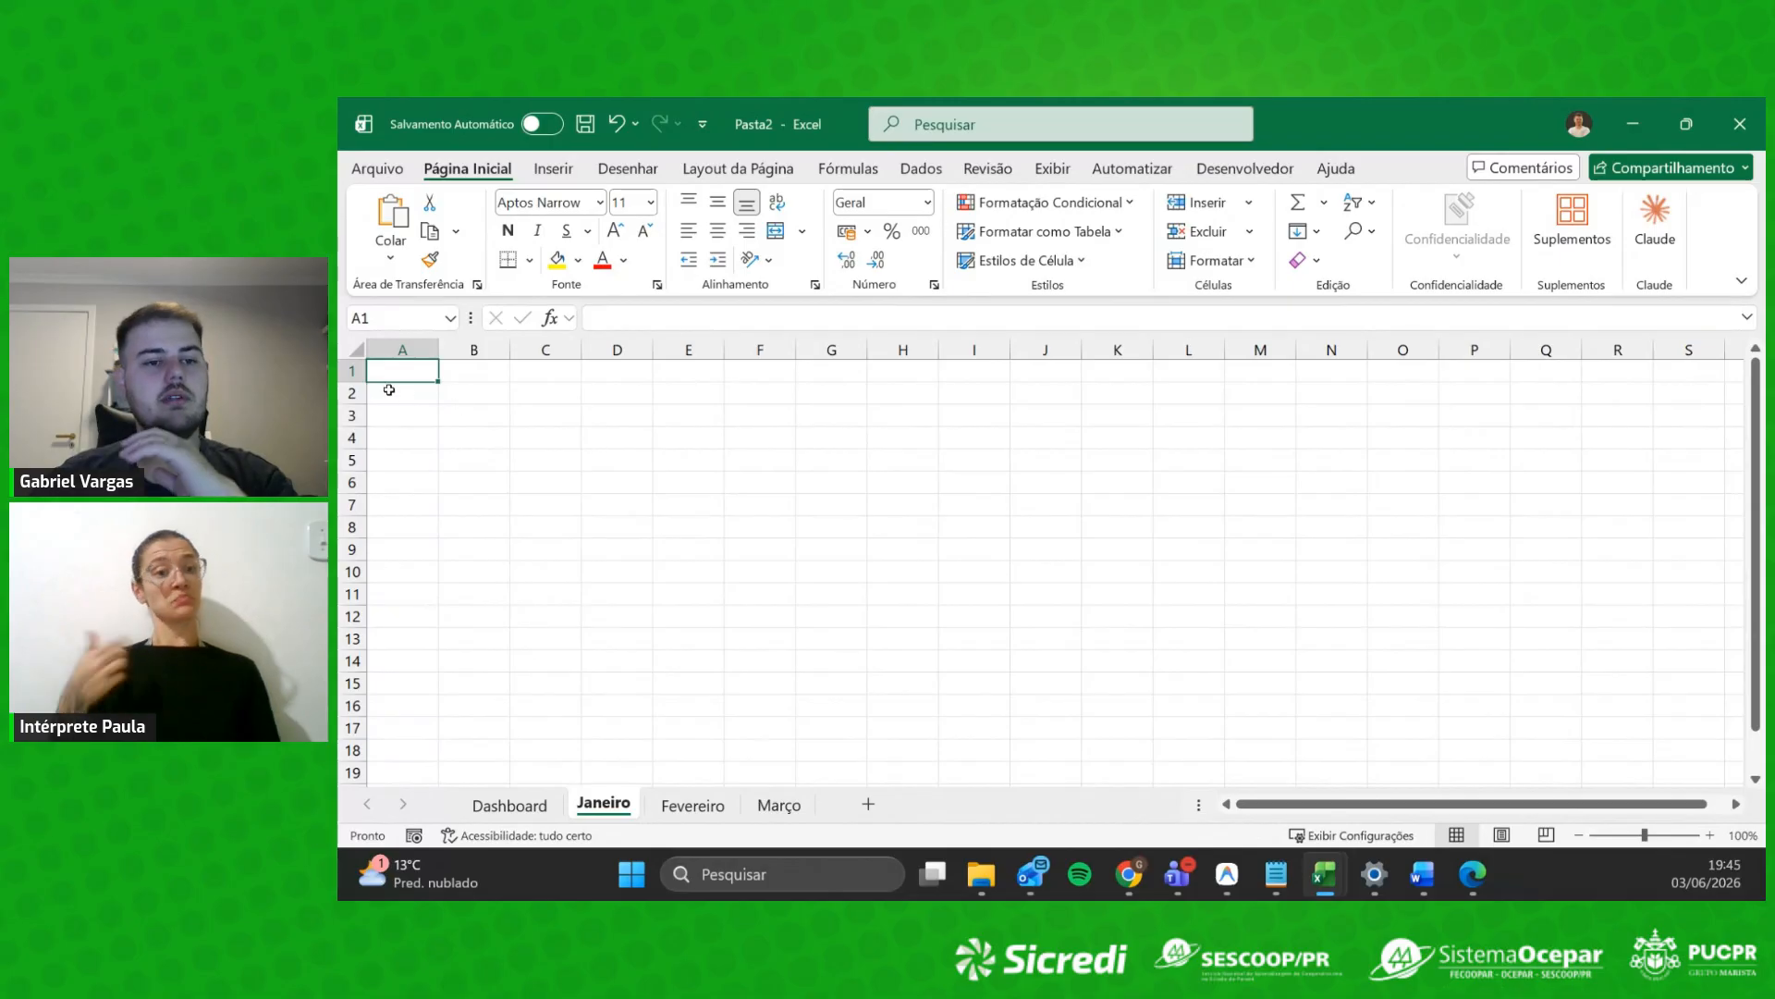
drag(417, 371, 551, 377)
click(515, 392)
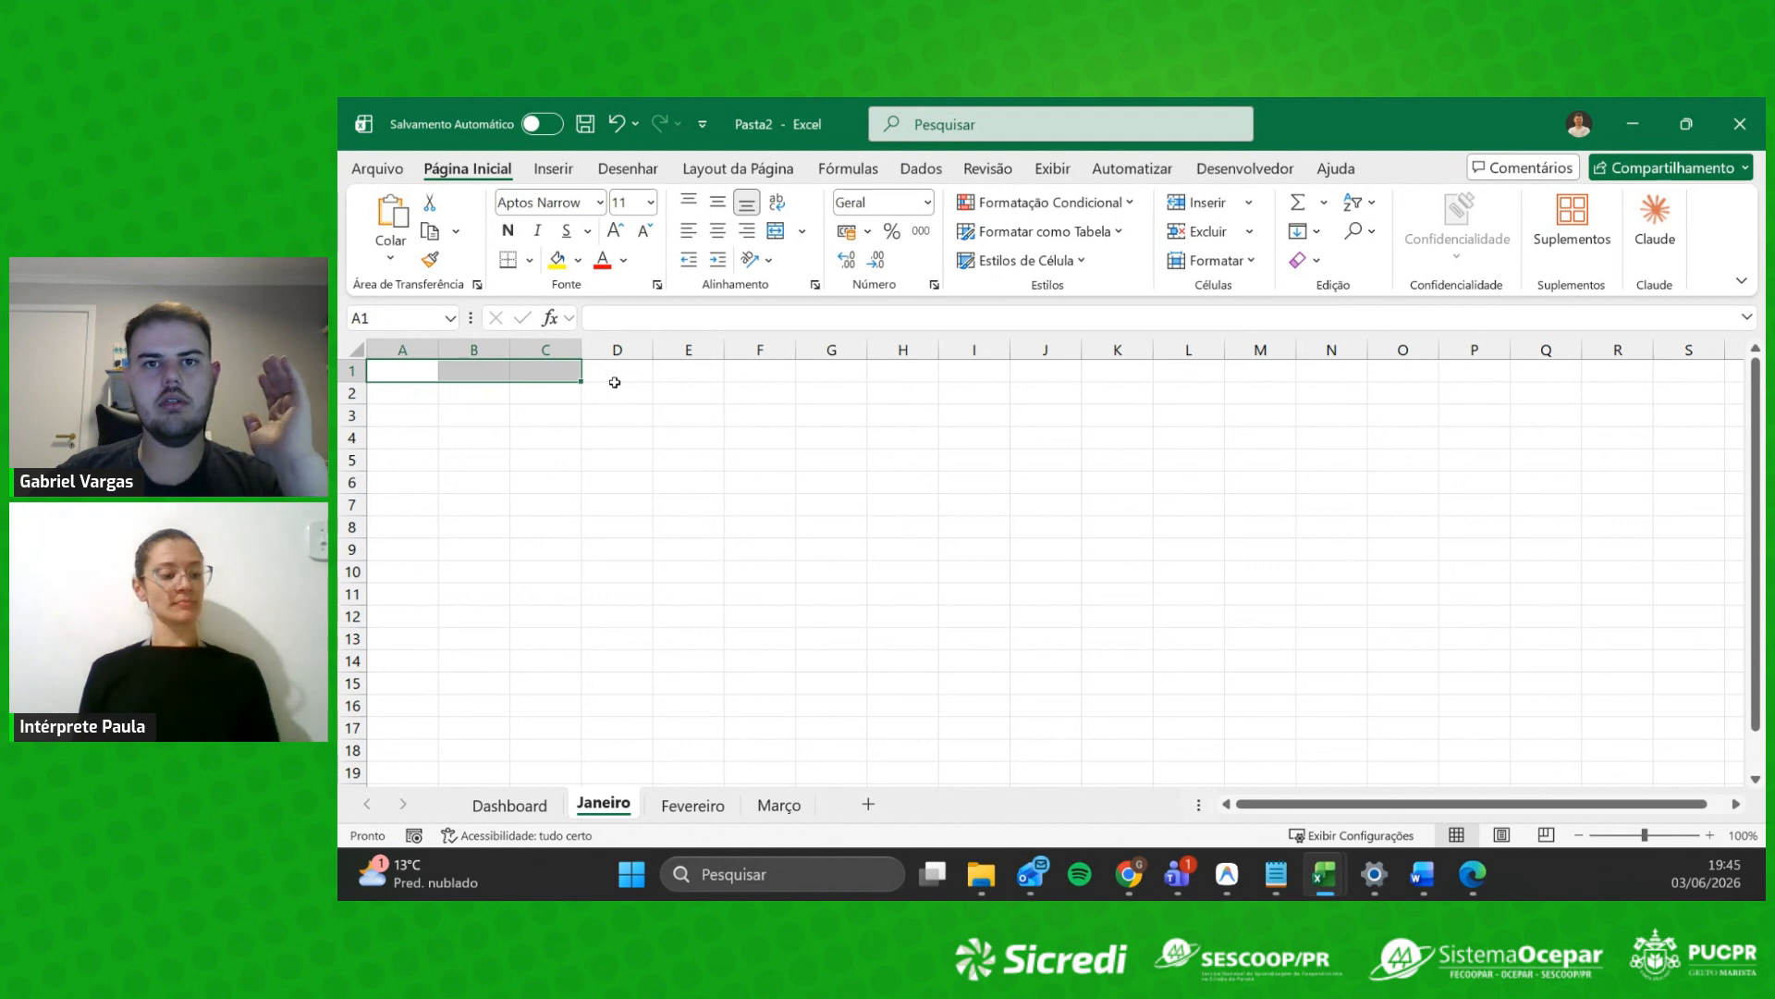
click(515, 393)
drag(424, 376, 555, 374)
click(642, 380)
drag(416, 370, 567, 371)
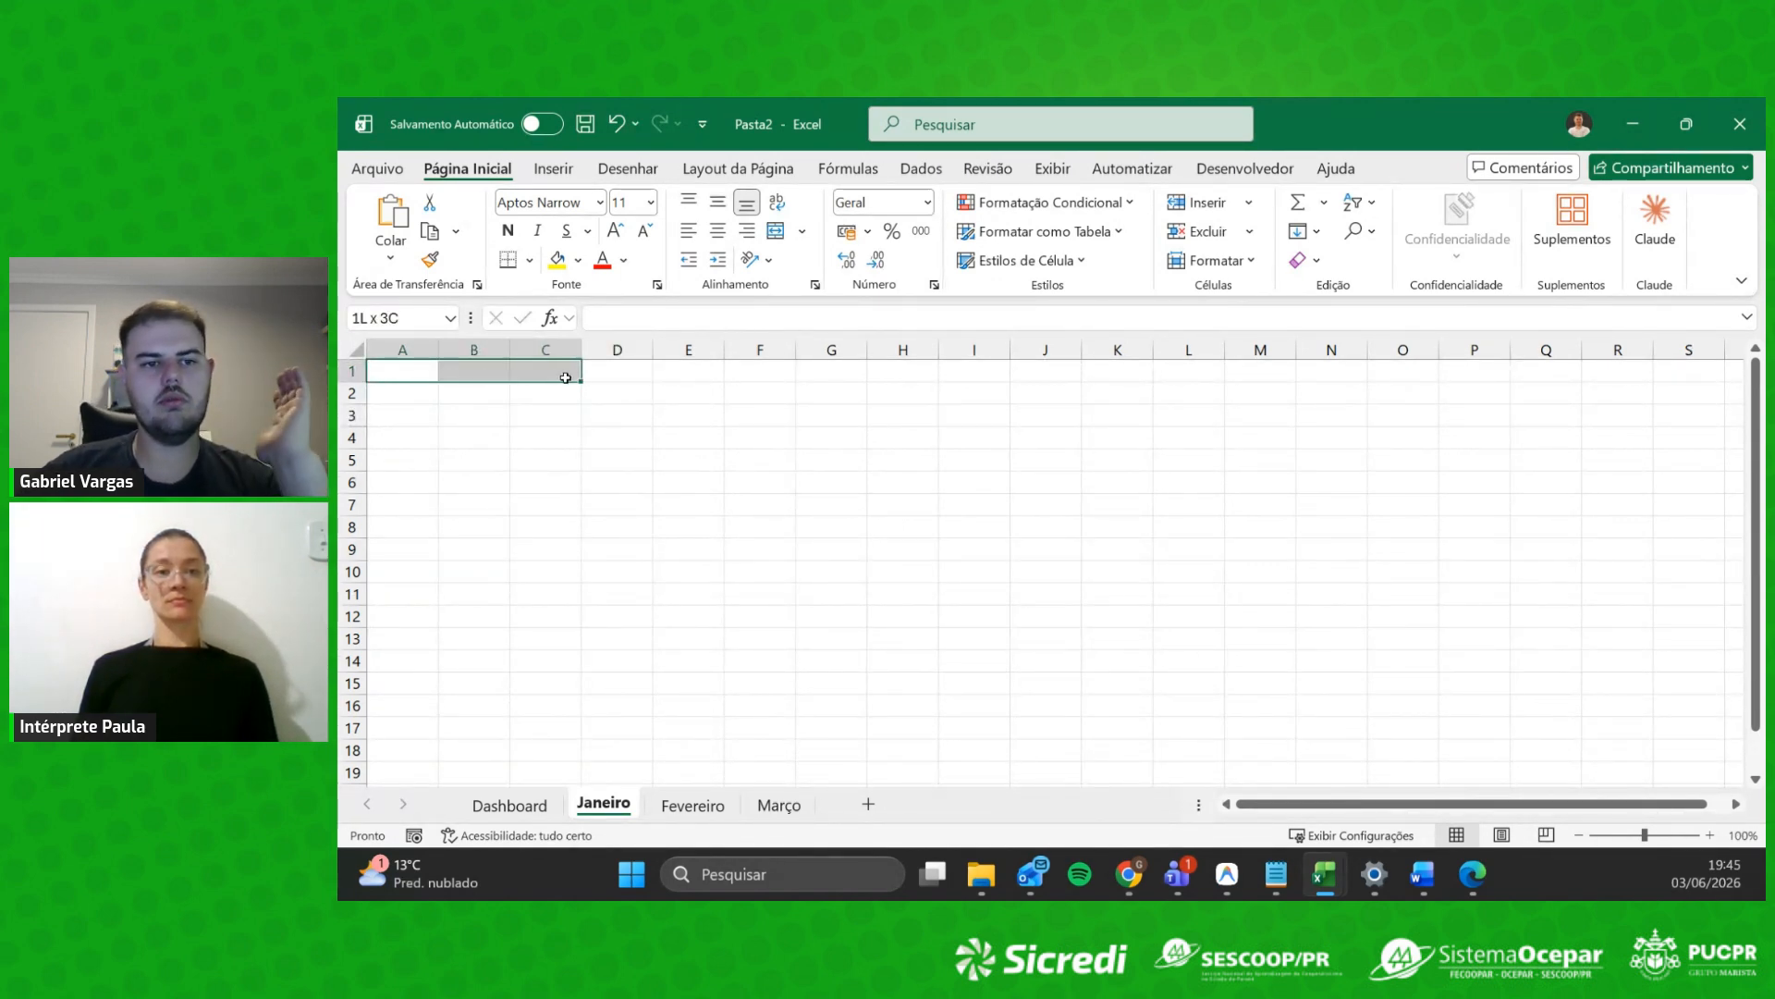
click(487, 396)
drag(412, 374, 540, 380)
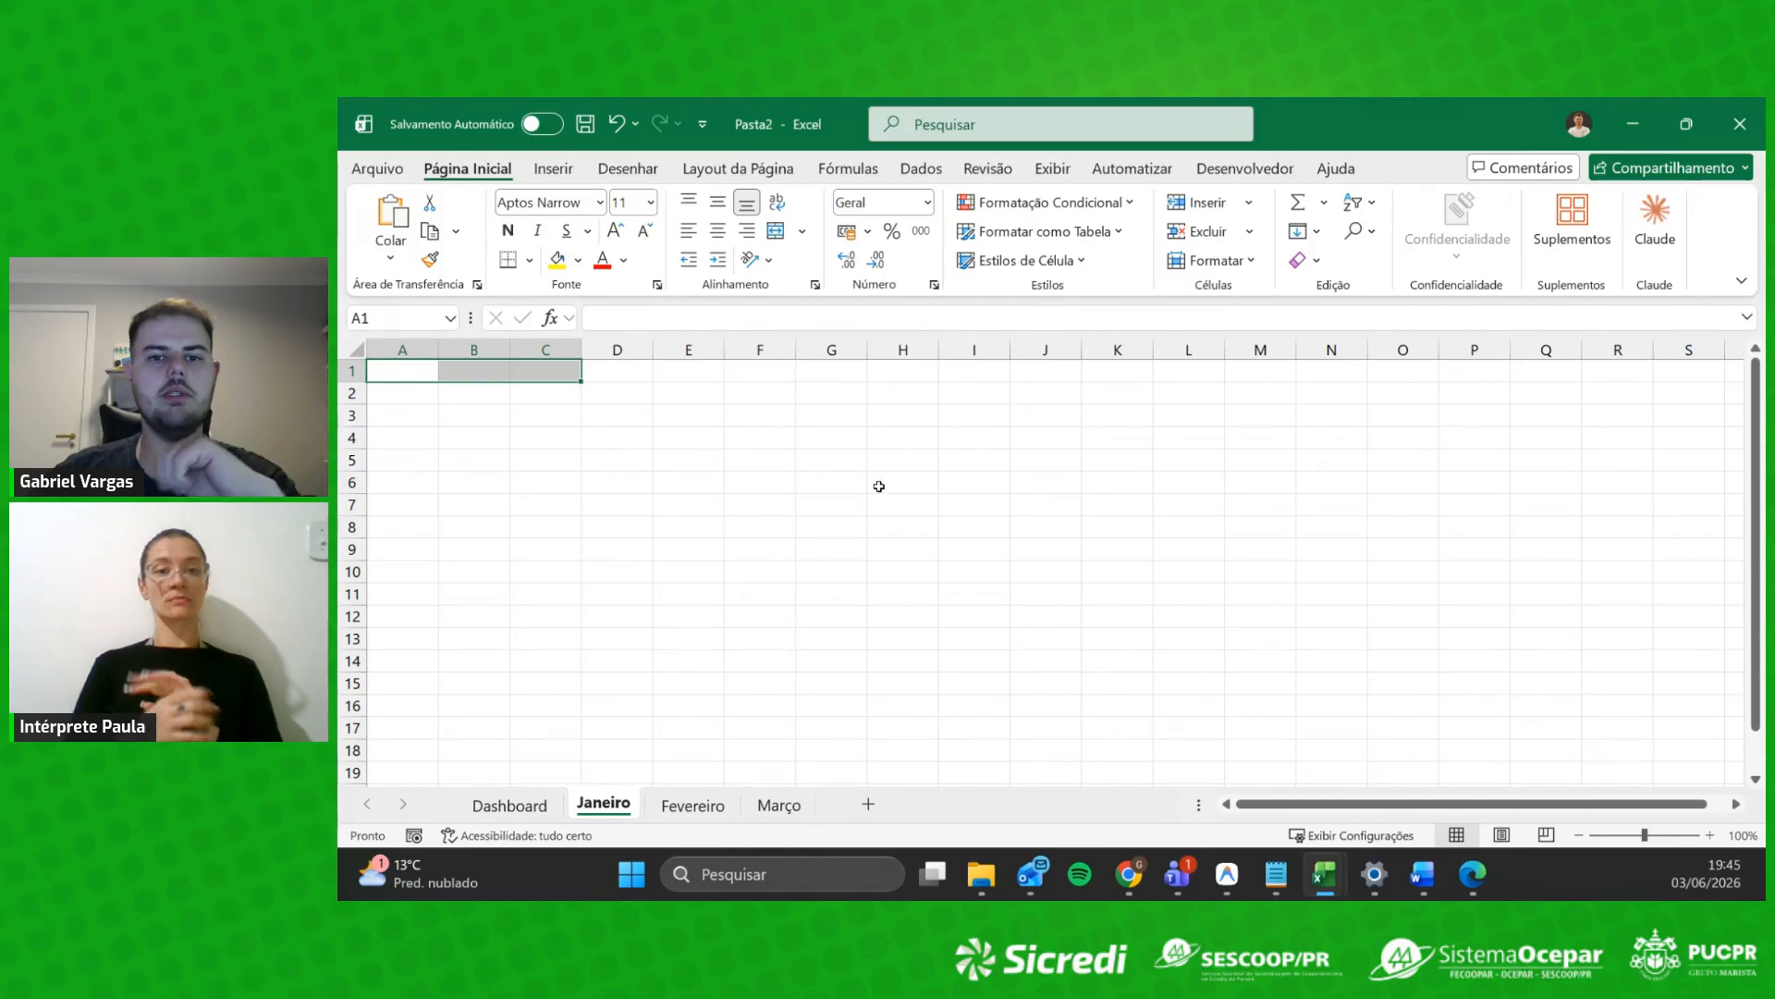
click(516, 433)
drag(405, 372, 555, 372)
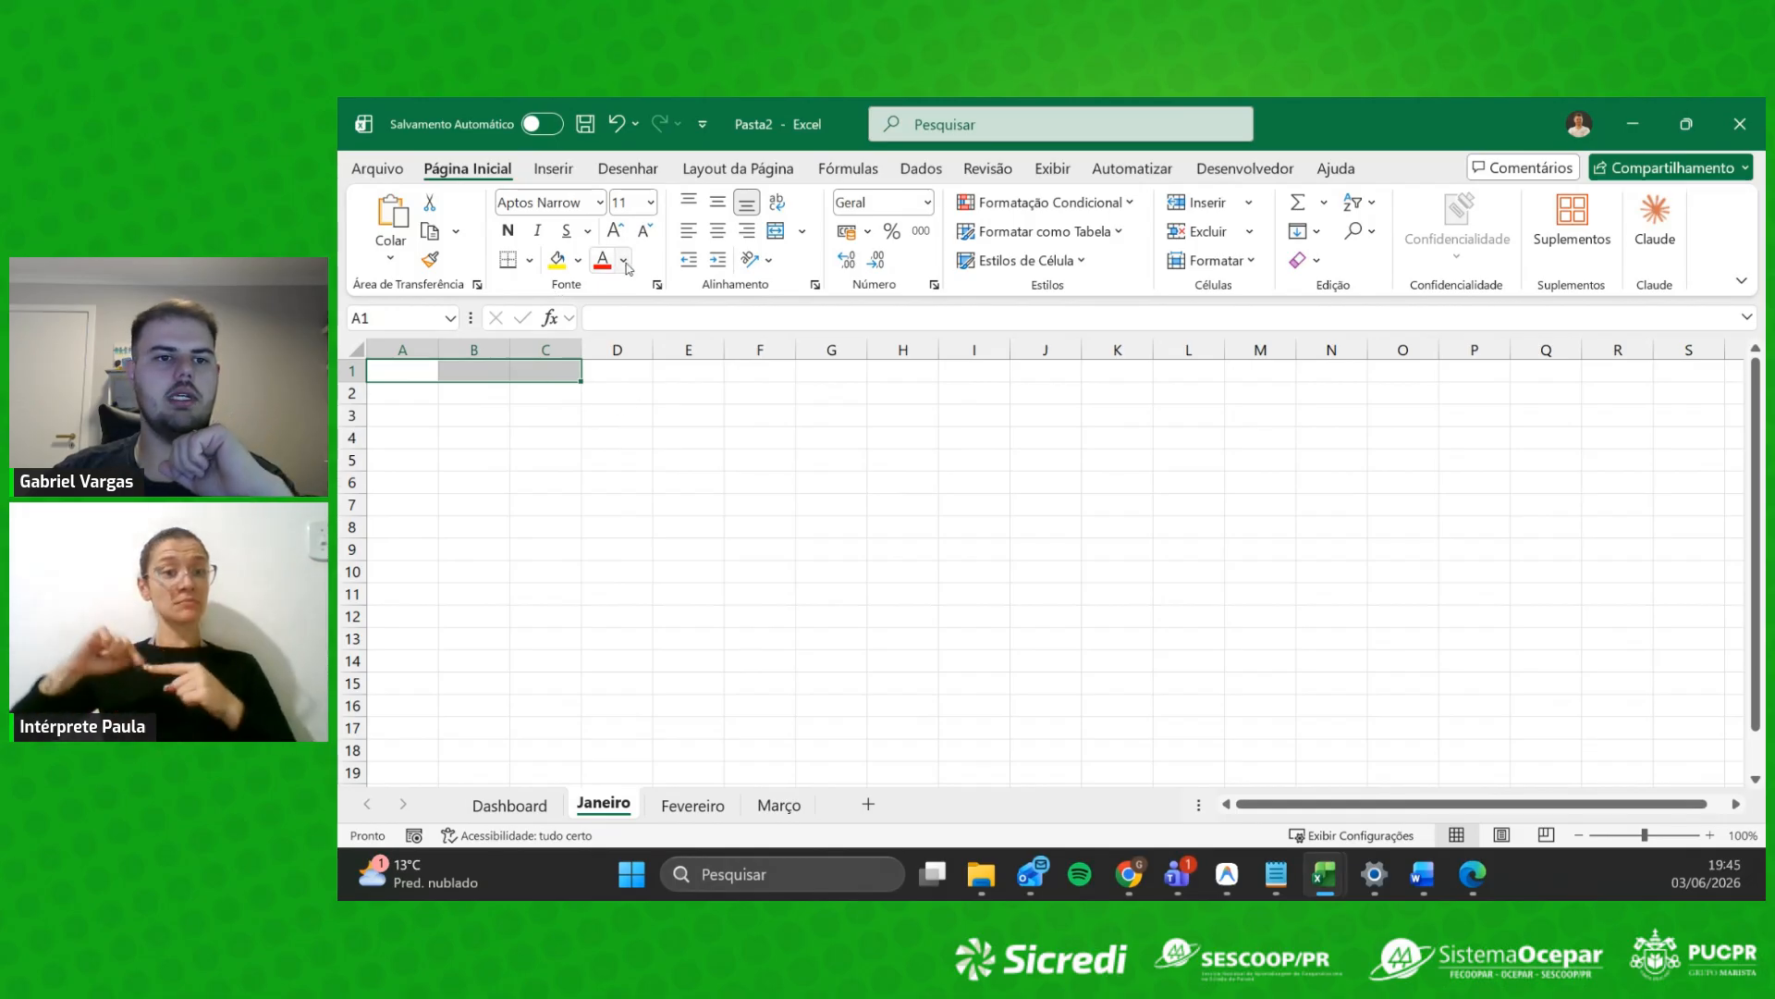
click(485, 460)
drag(418, 373, 553, 372)
click(476, 415)
drag(409, 372, 550, 375)
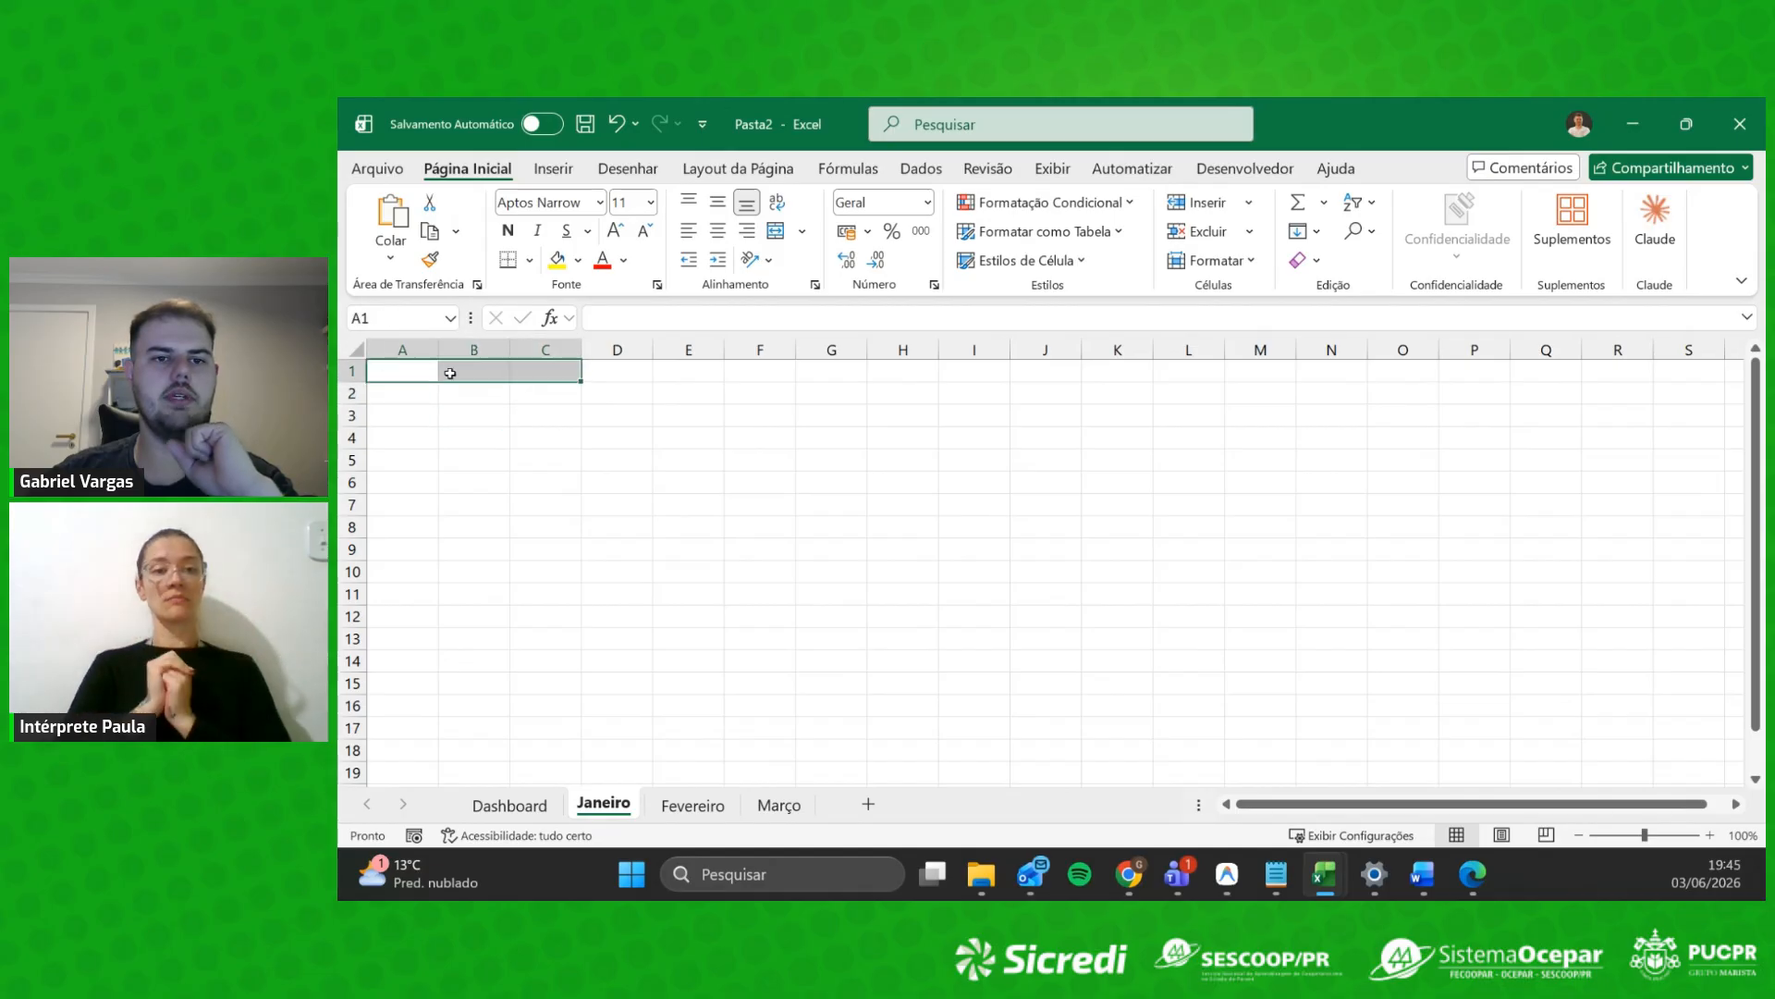
click(781, 229)
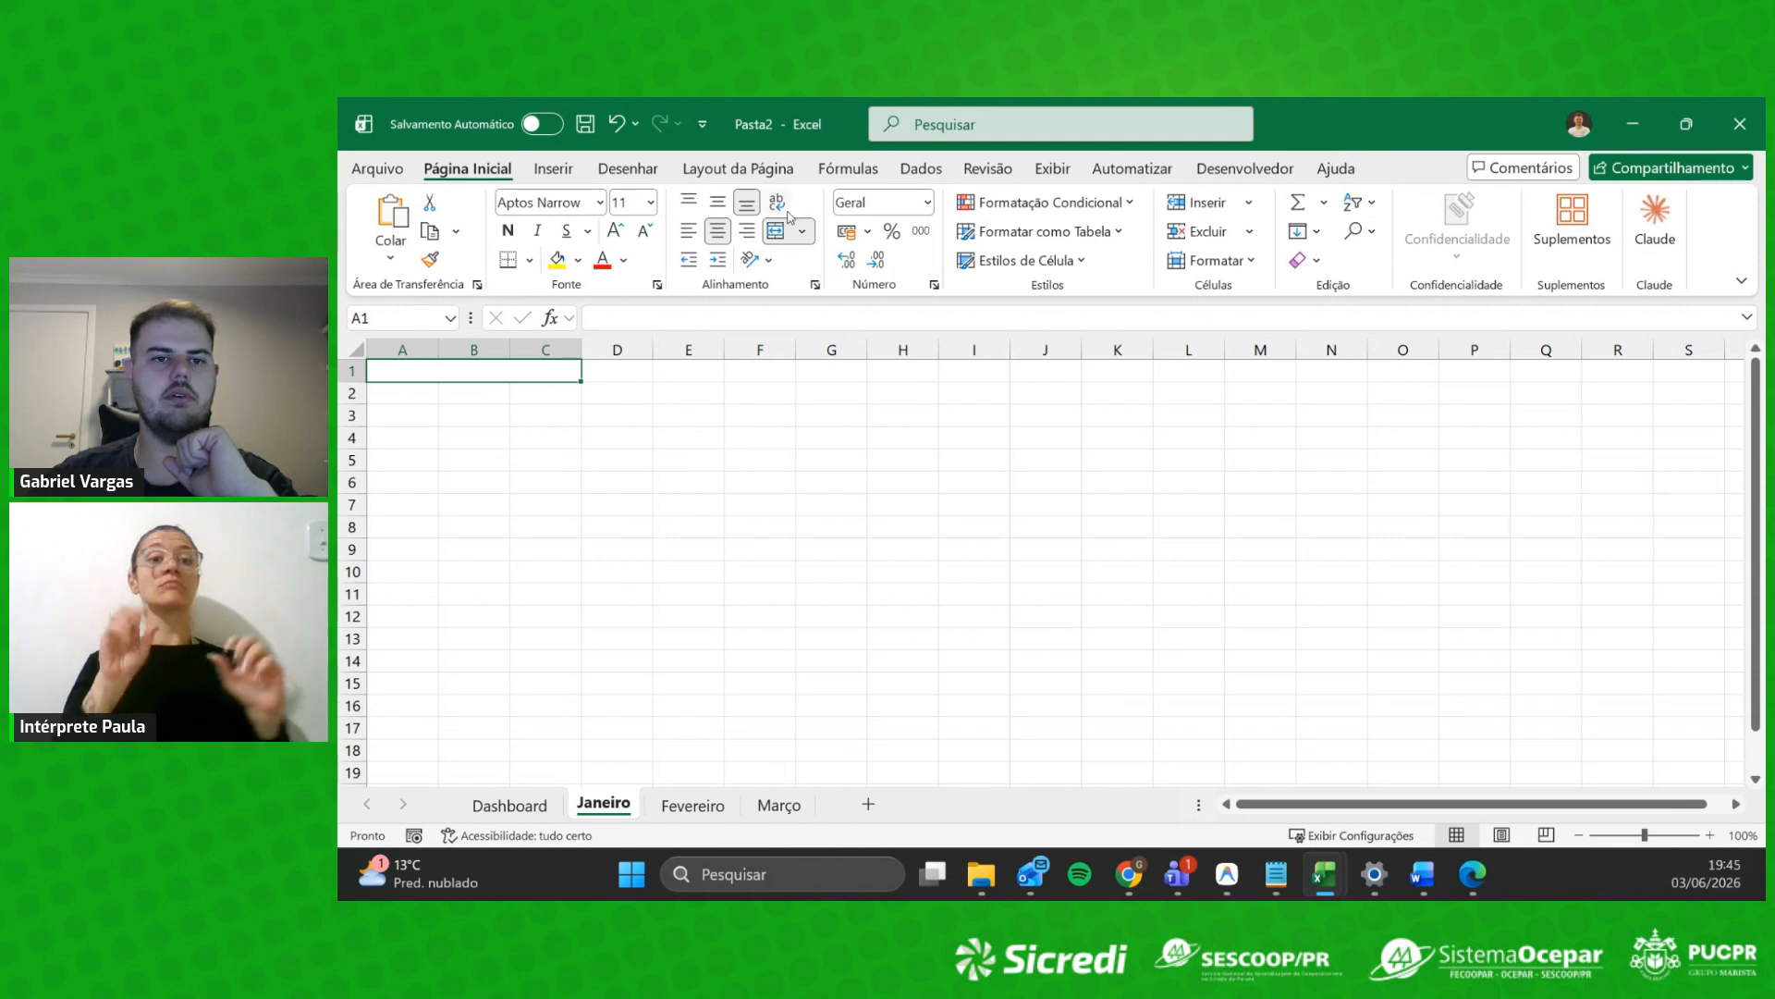
click(570, 480)
drag(428, 375, 452, 684)
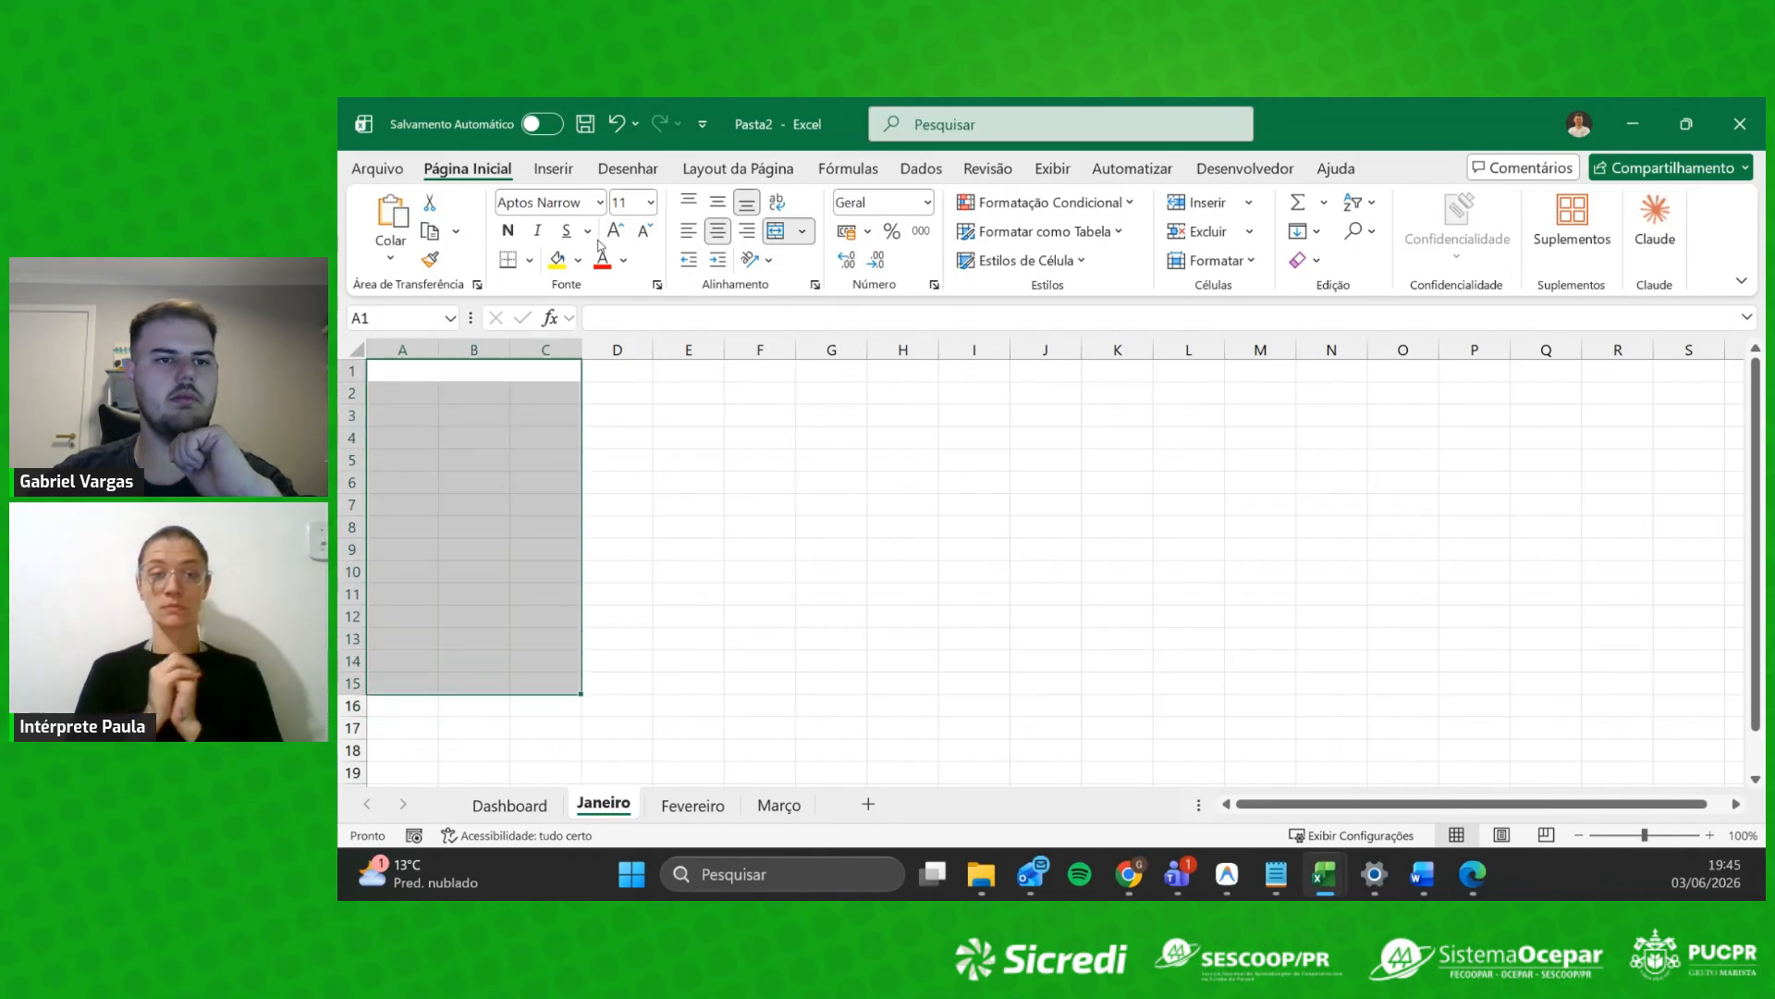
Step: Apply all borders to A1:C15 and title the merged header RECEITAS
click(530, 260)
click(550, 500)
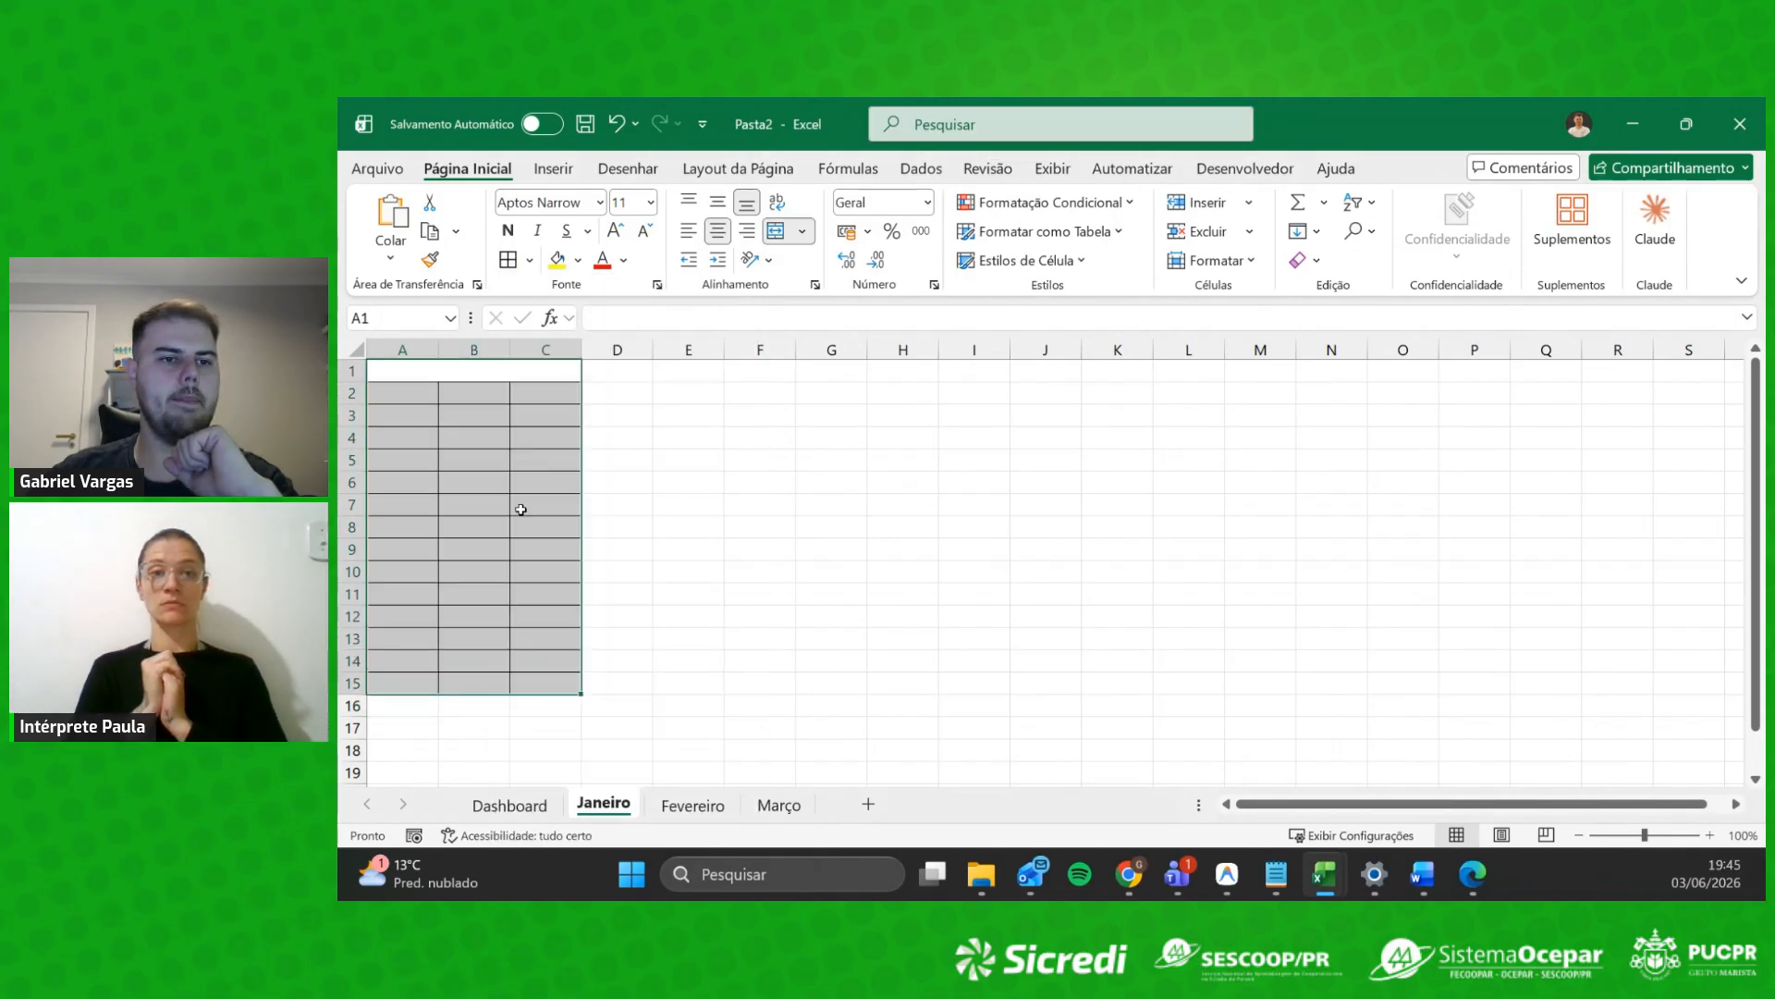
click(551, 508)
drag(451, 377, 515, 681)
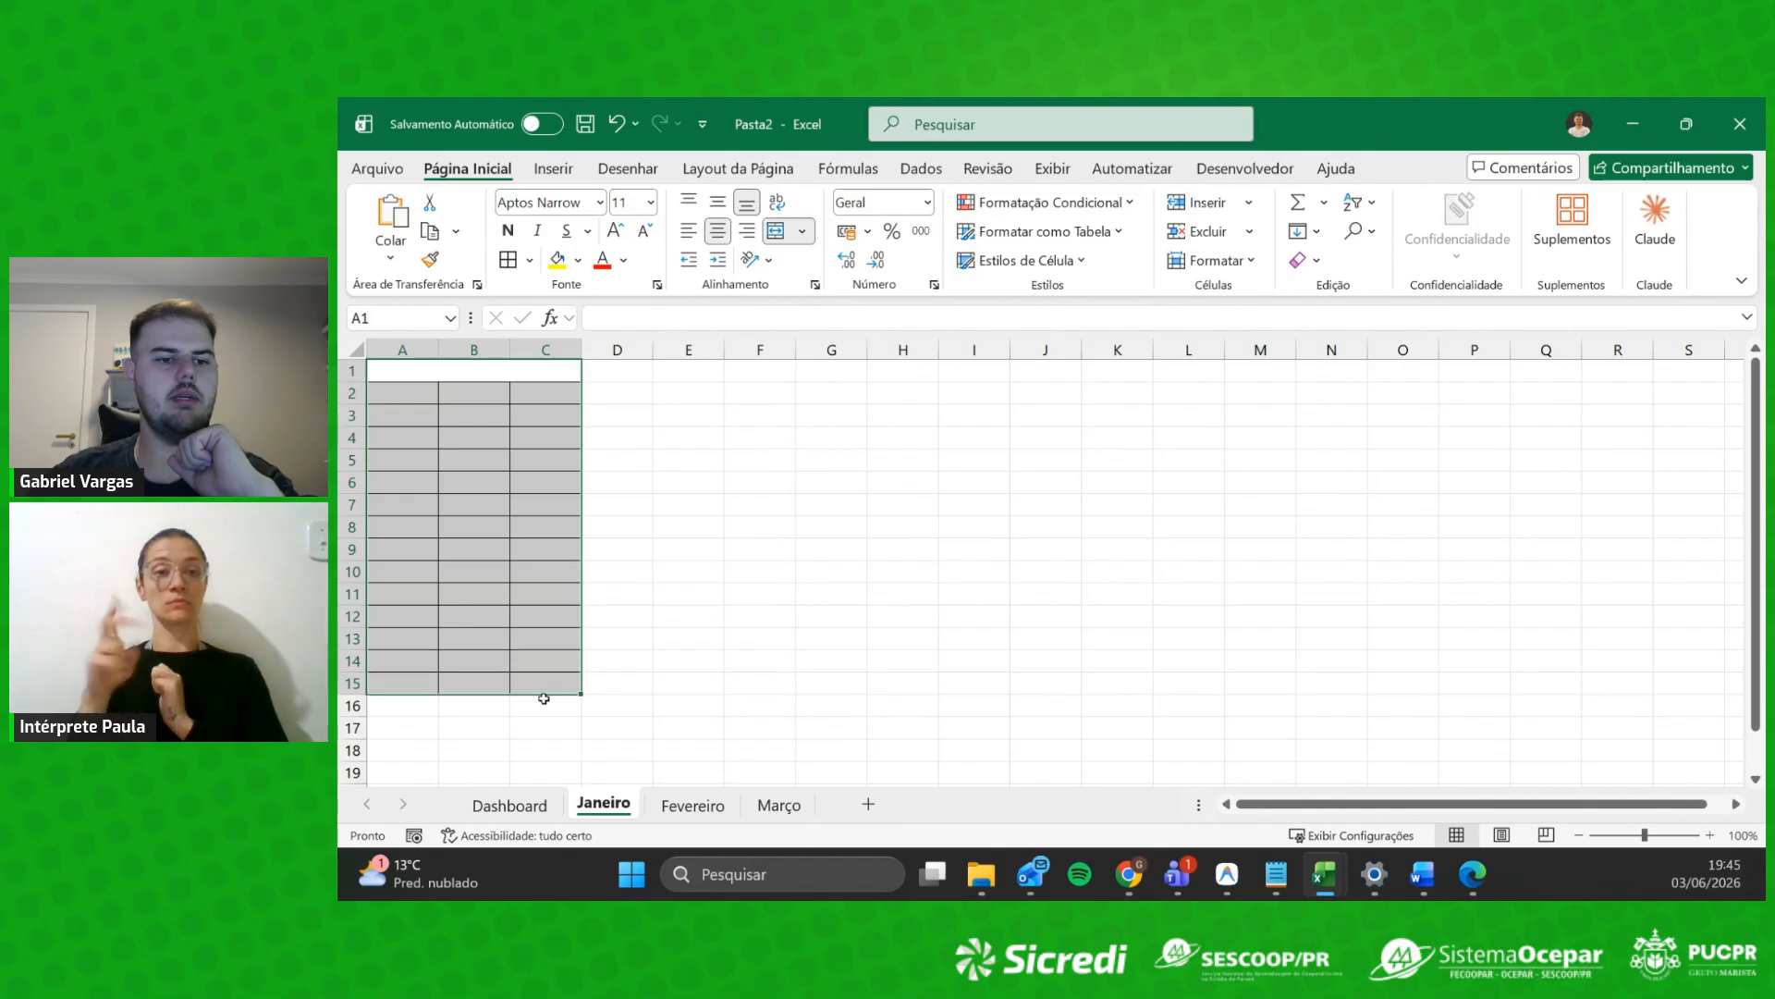
click(440, 367)
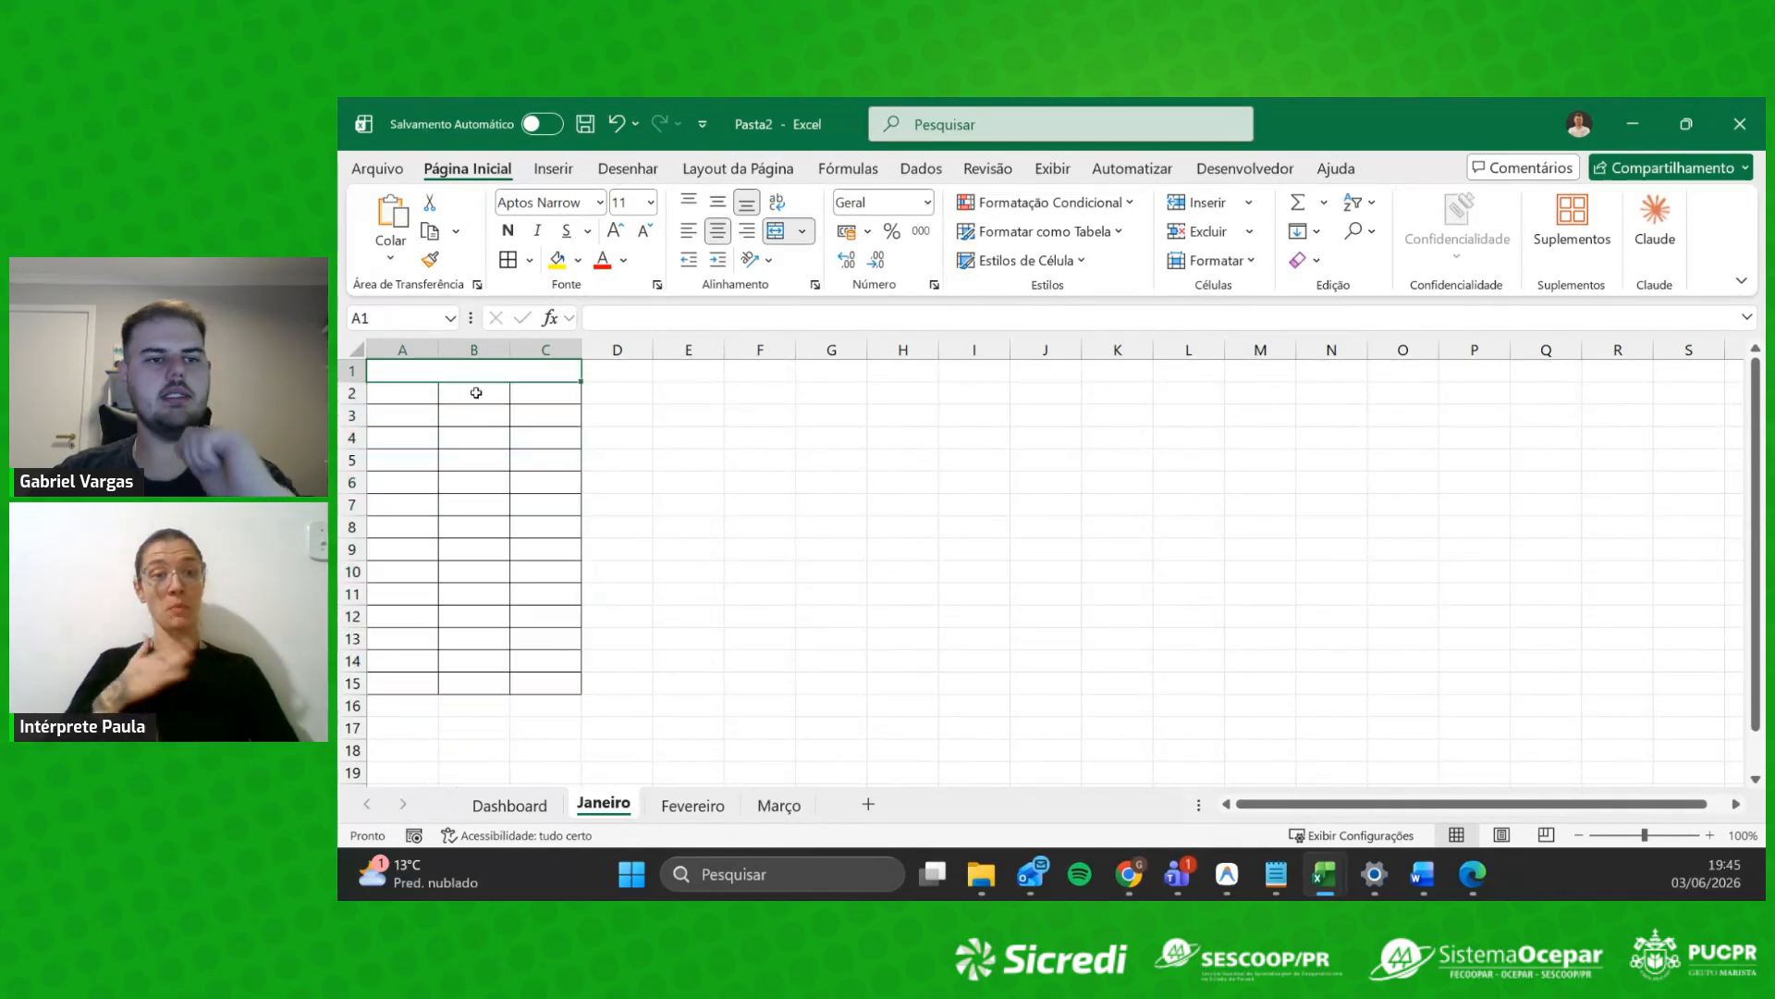
text(RE)
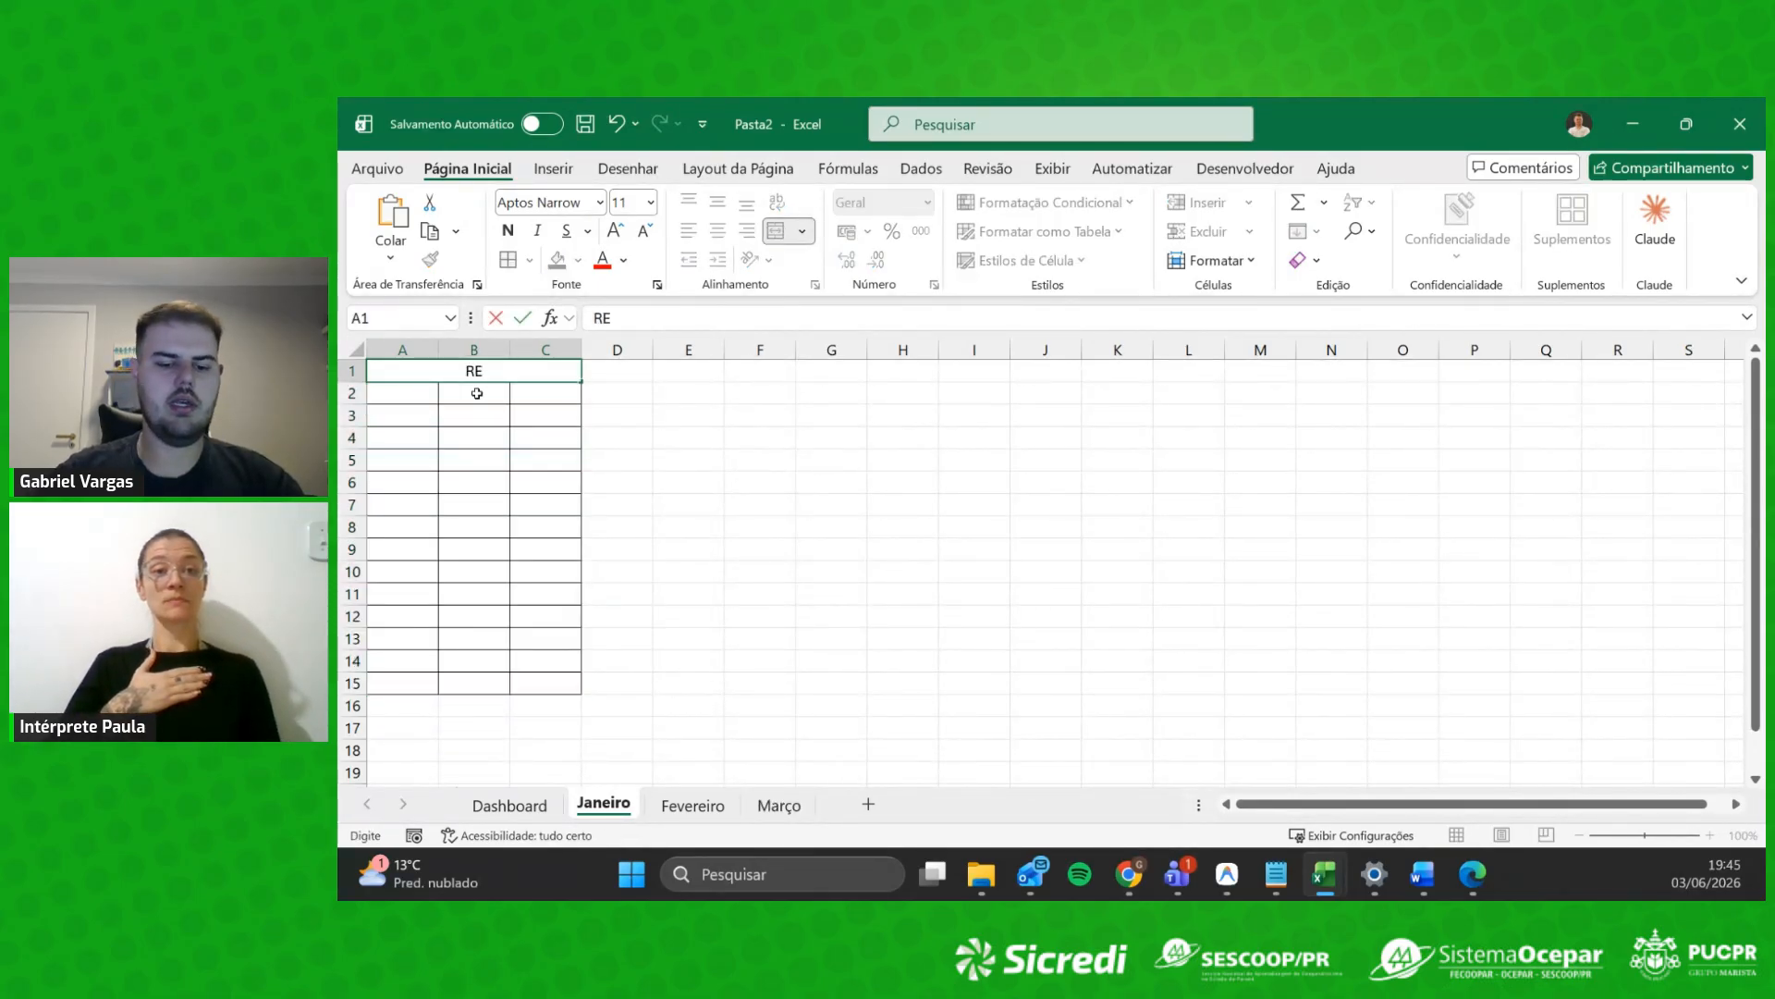
text(CEITAS)
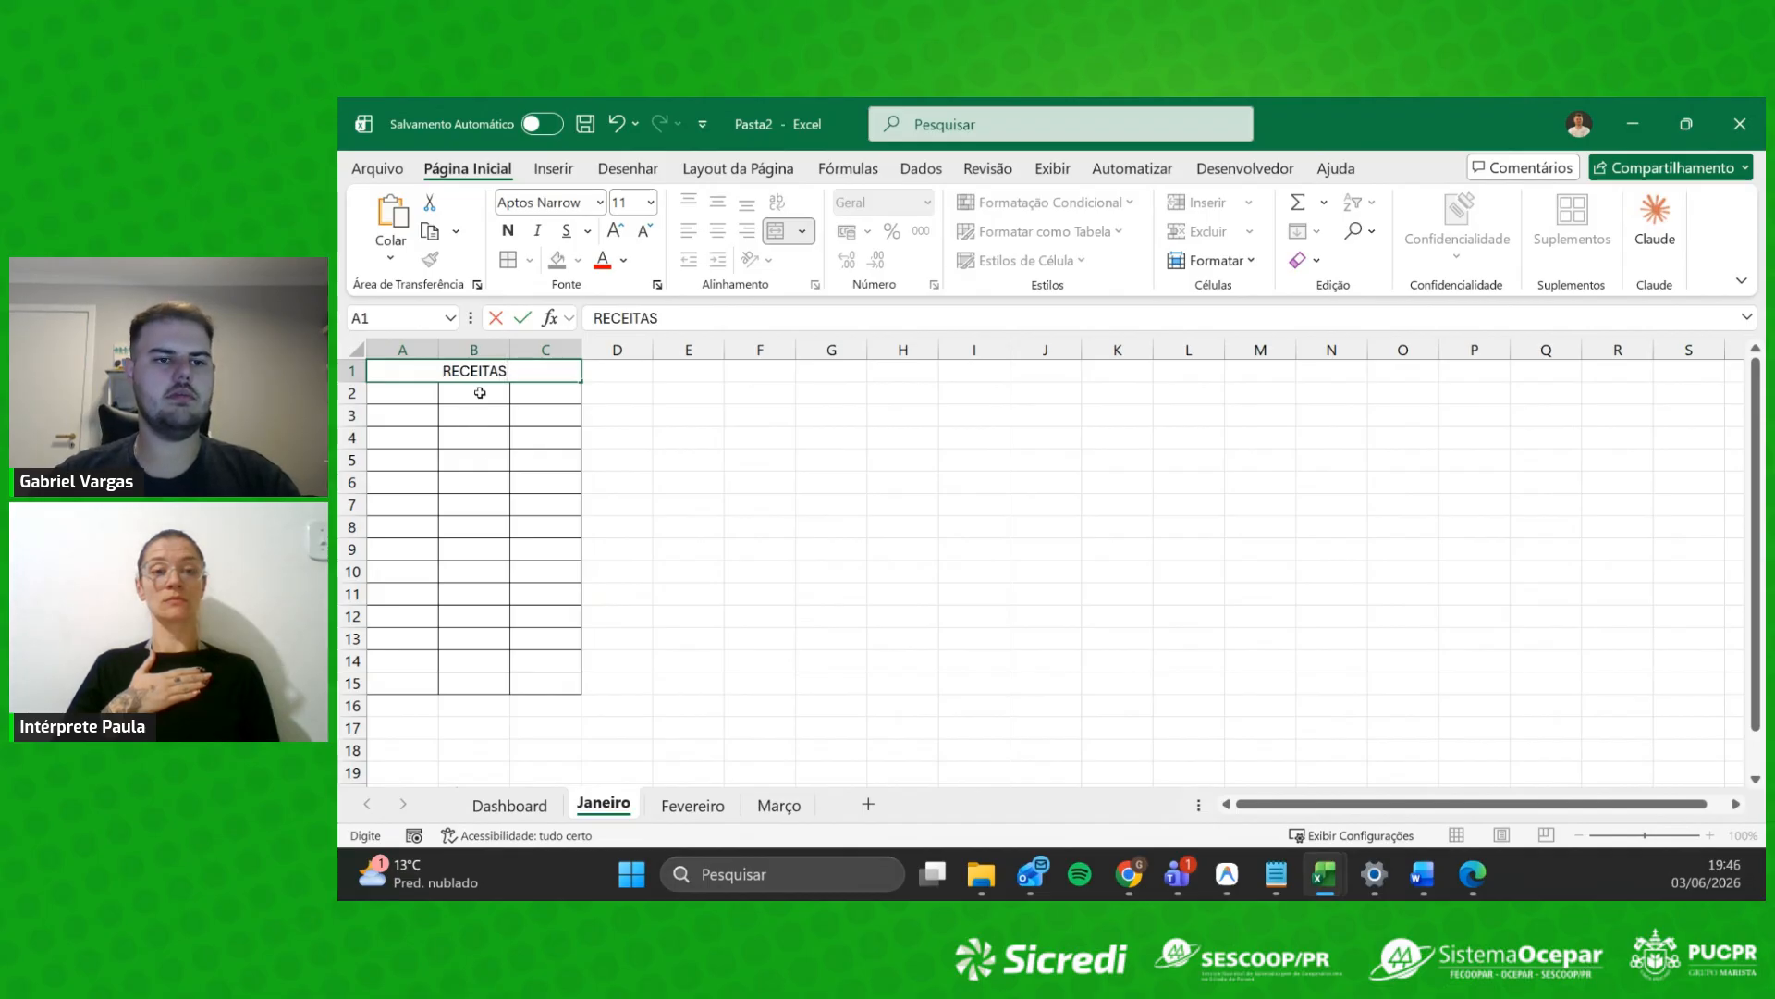
click(476, 394)
Step: Enter headers Descrição, Data and Valor in A2:C2 and autofit columns A–C
drag(467, 389, 474, 417)
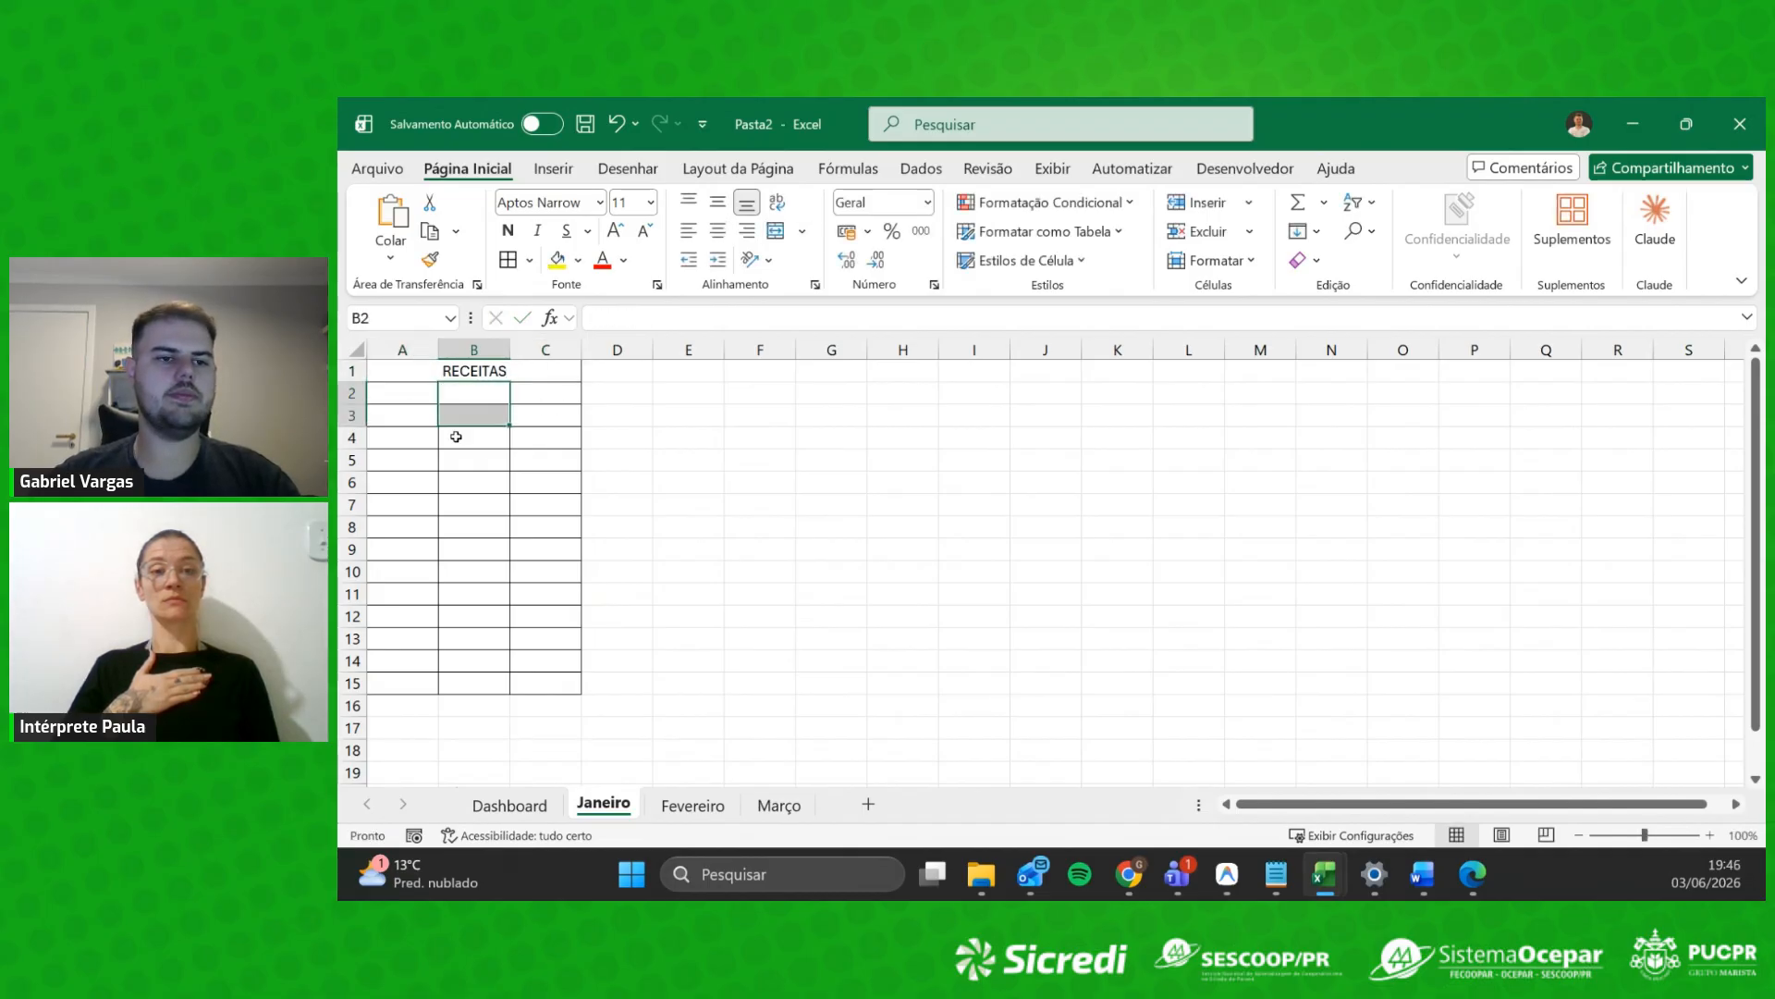
click(404, 397)
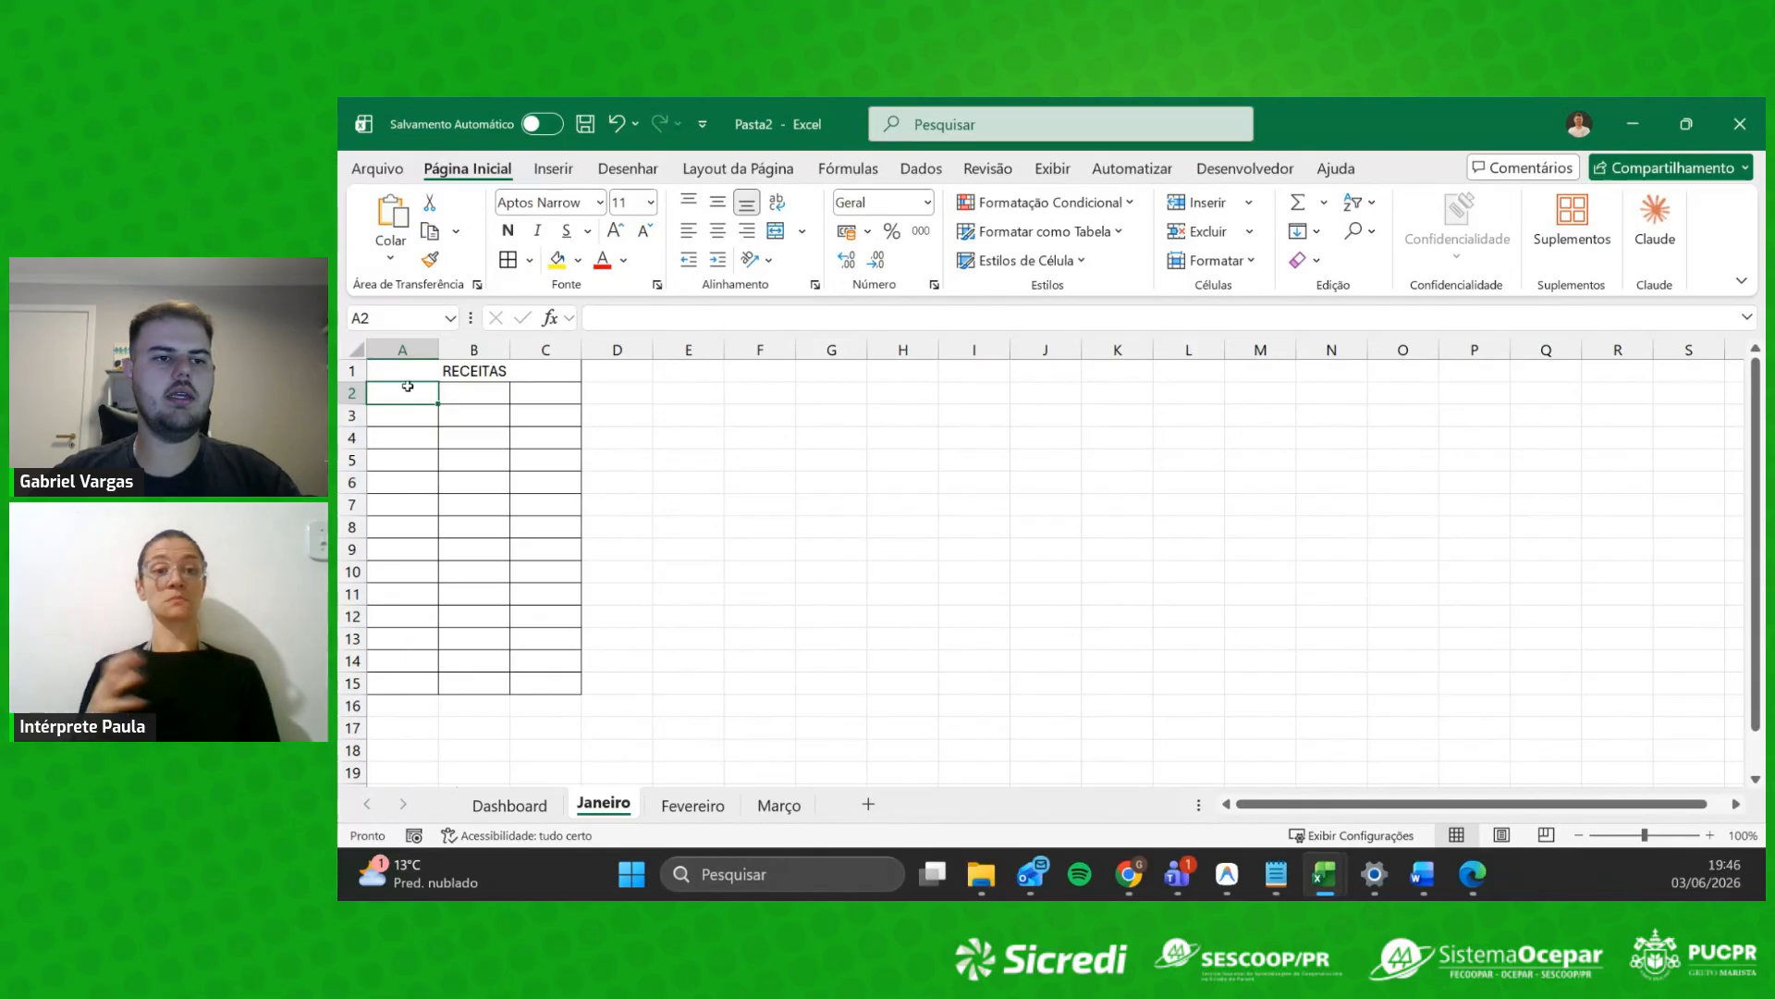
text(Des)
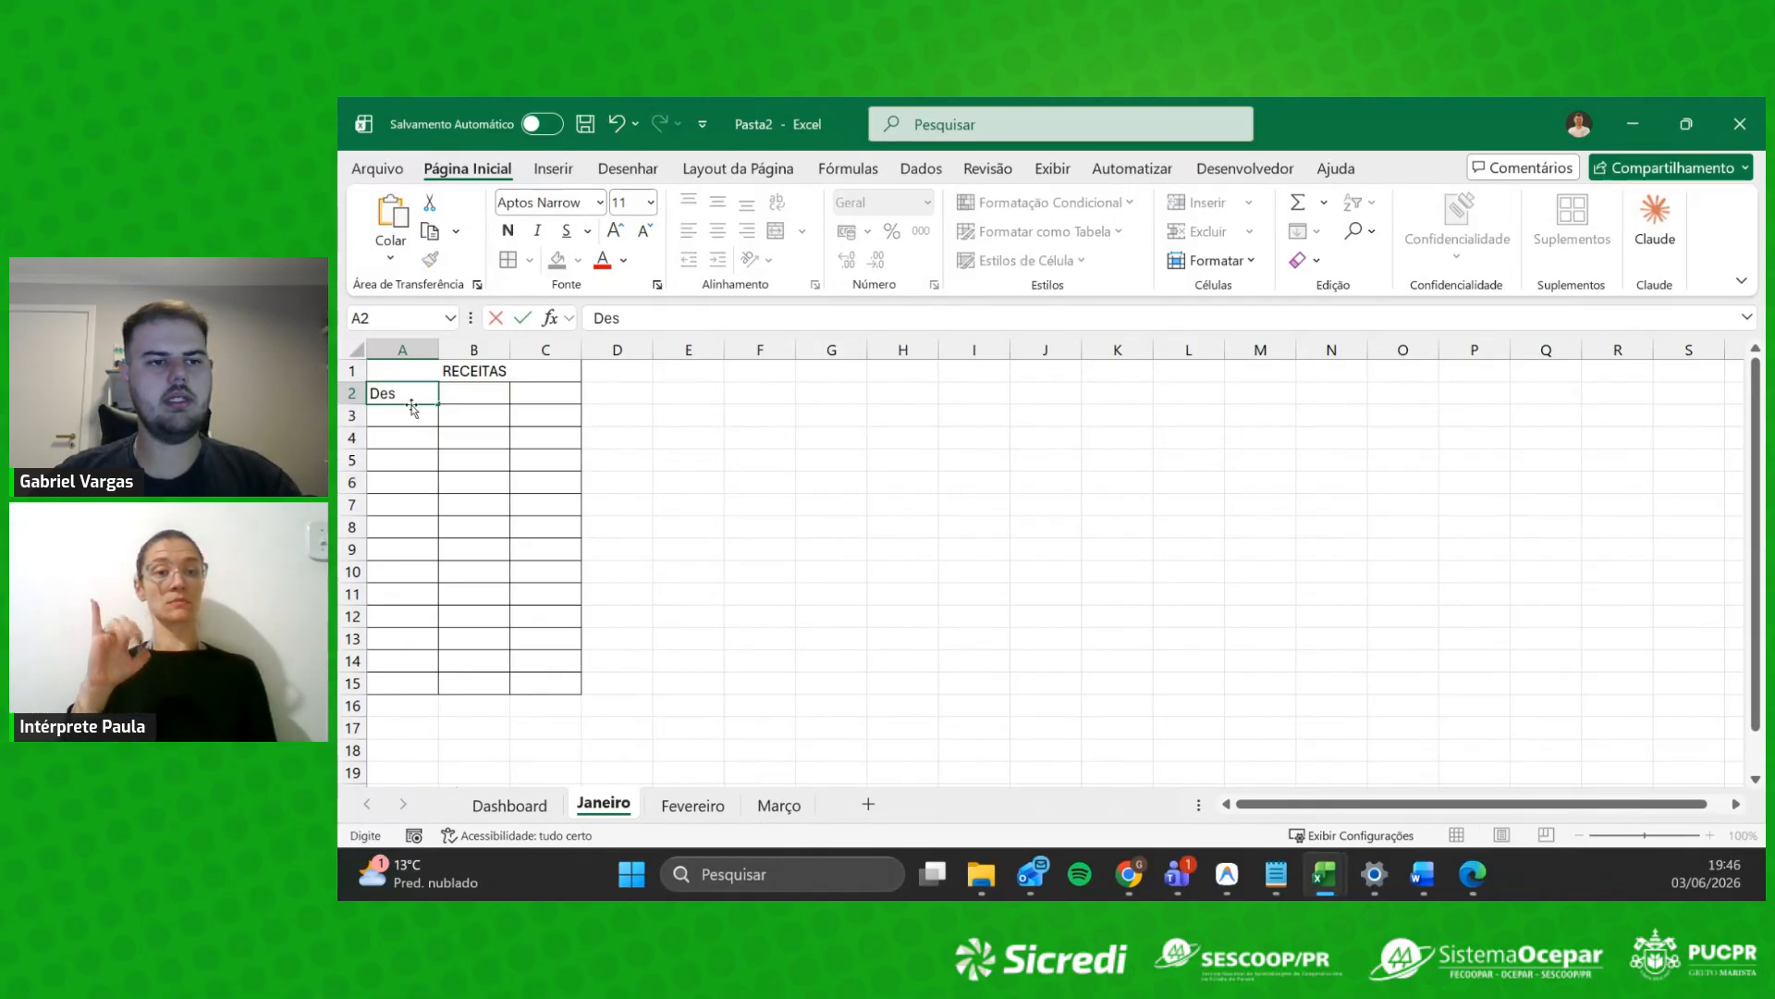
text(criç)
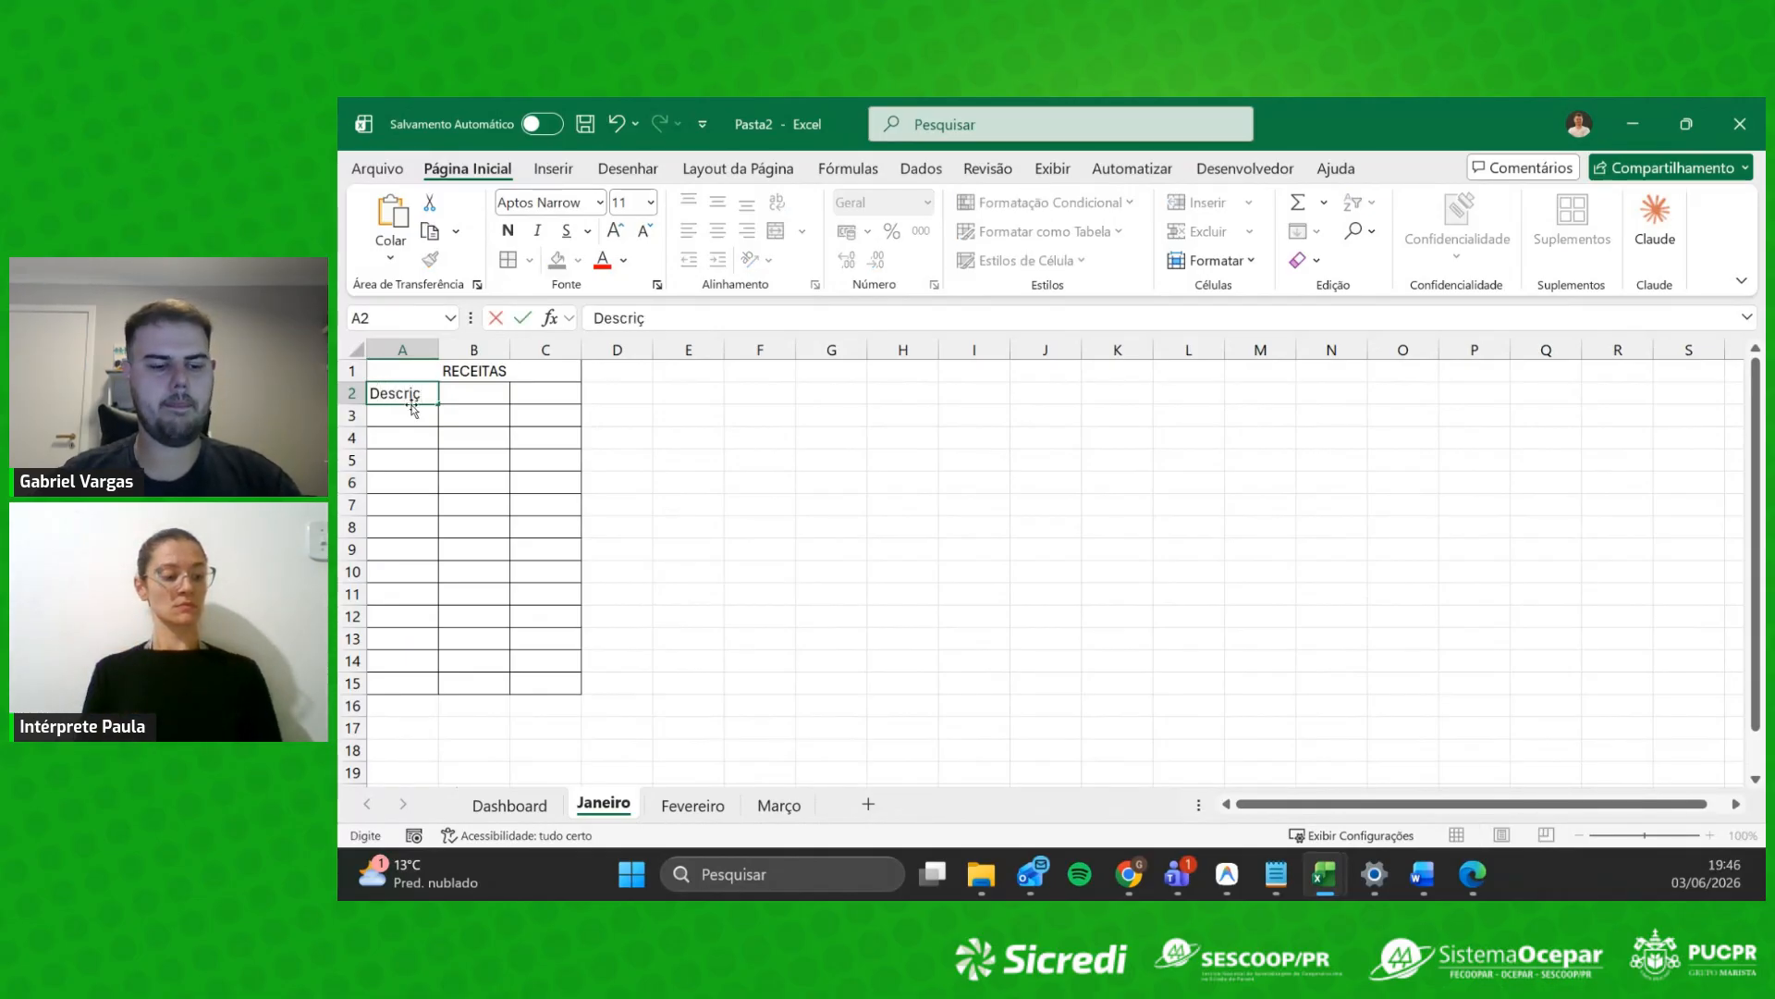
text(ão)
key(Tab)
text(Da)
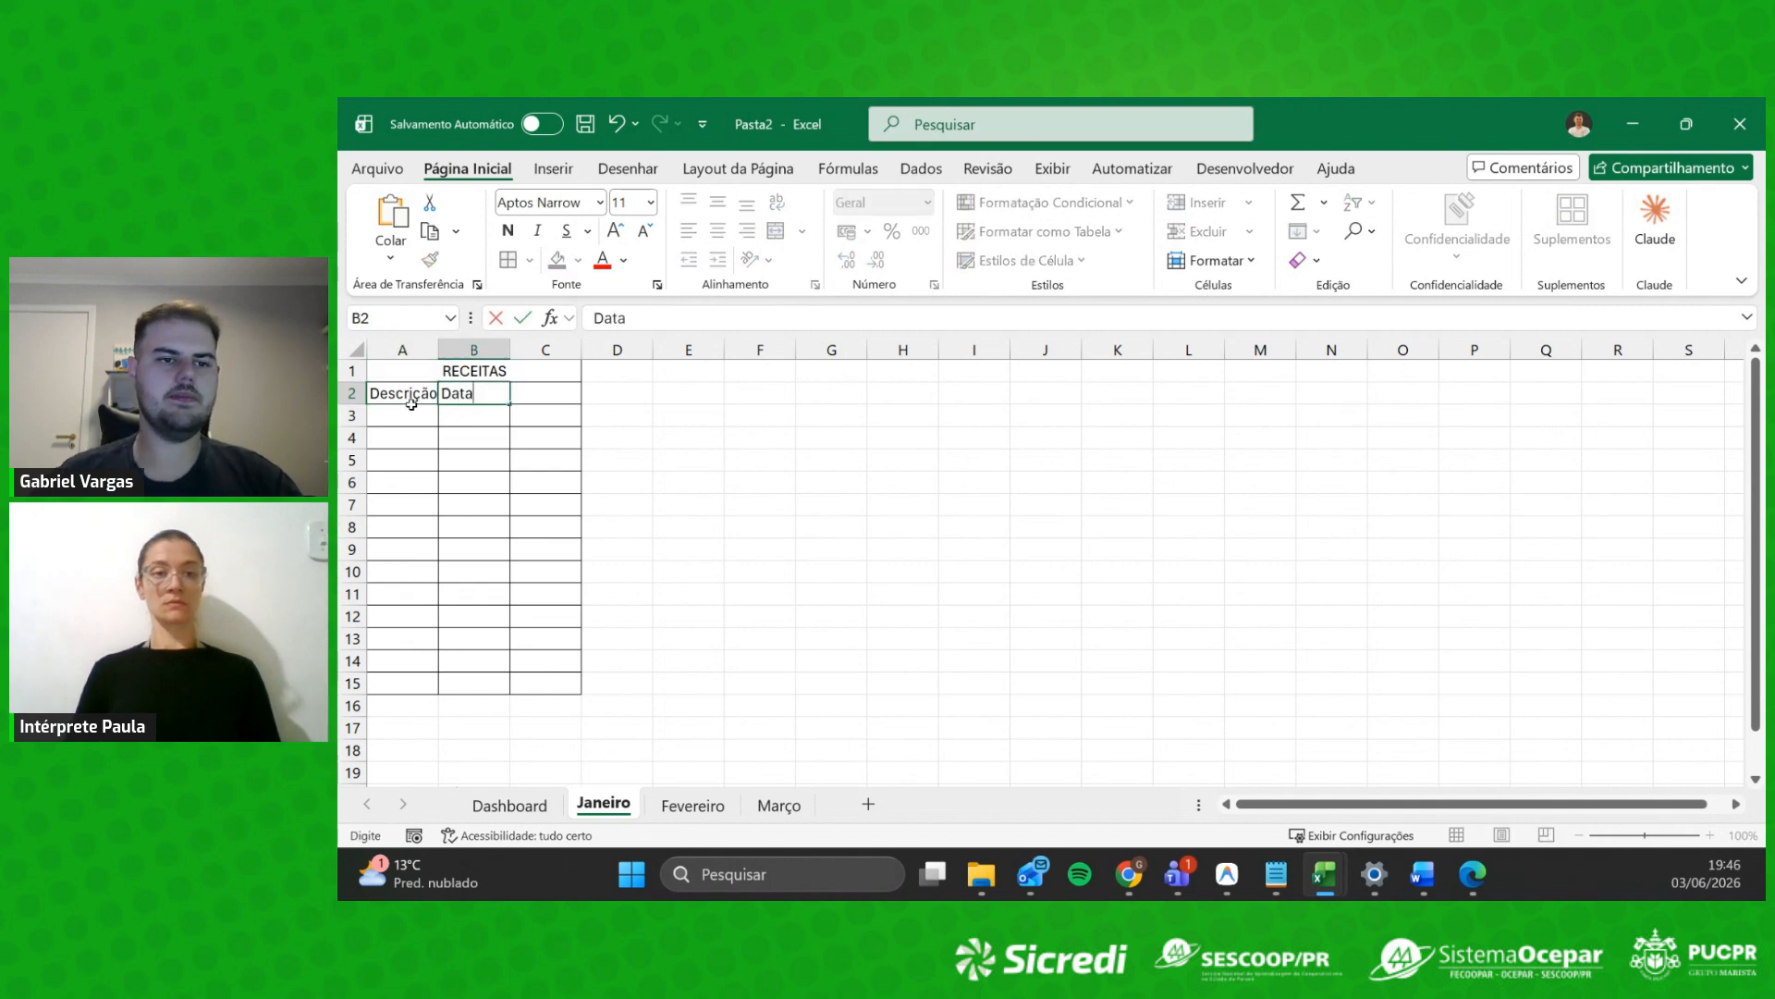
key(Tab)
text(Valo)
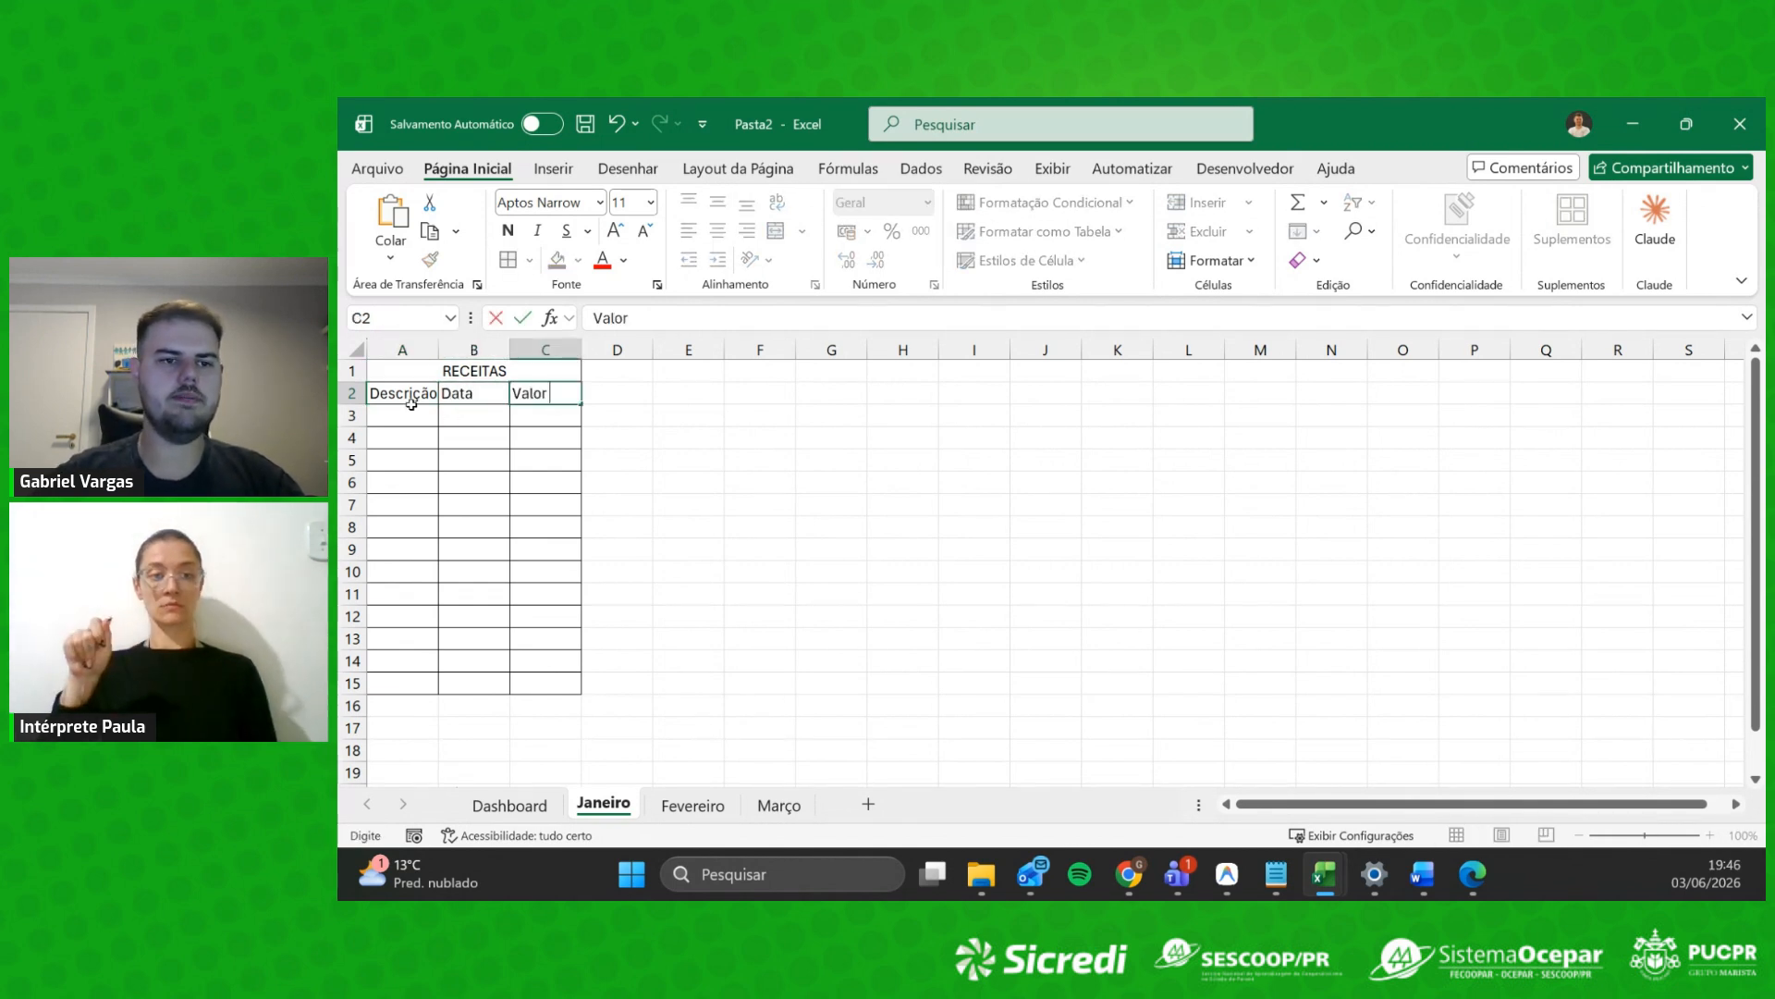
drag(402, 349, 582, 348)
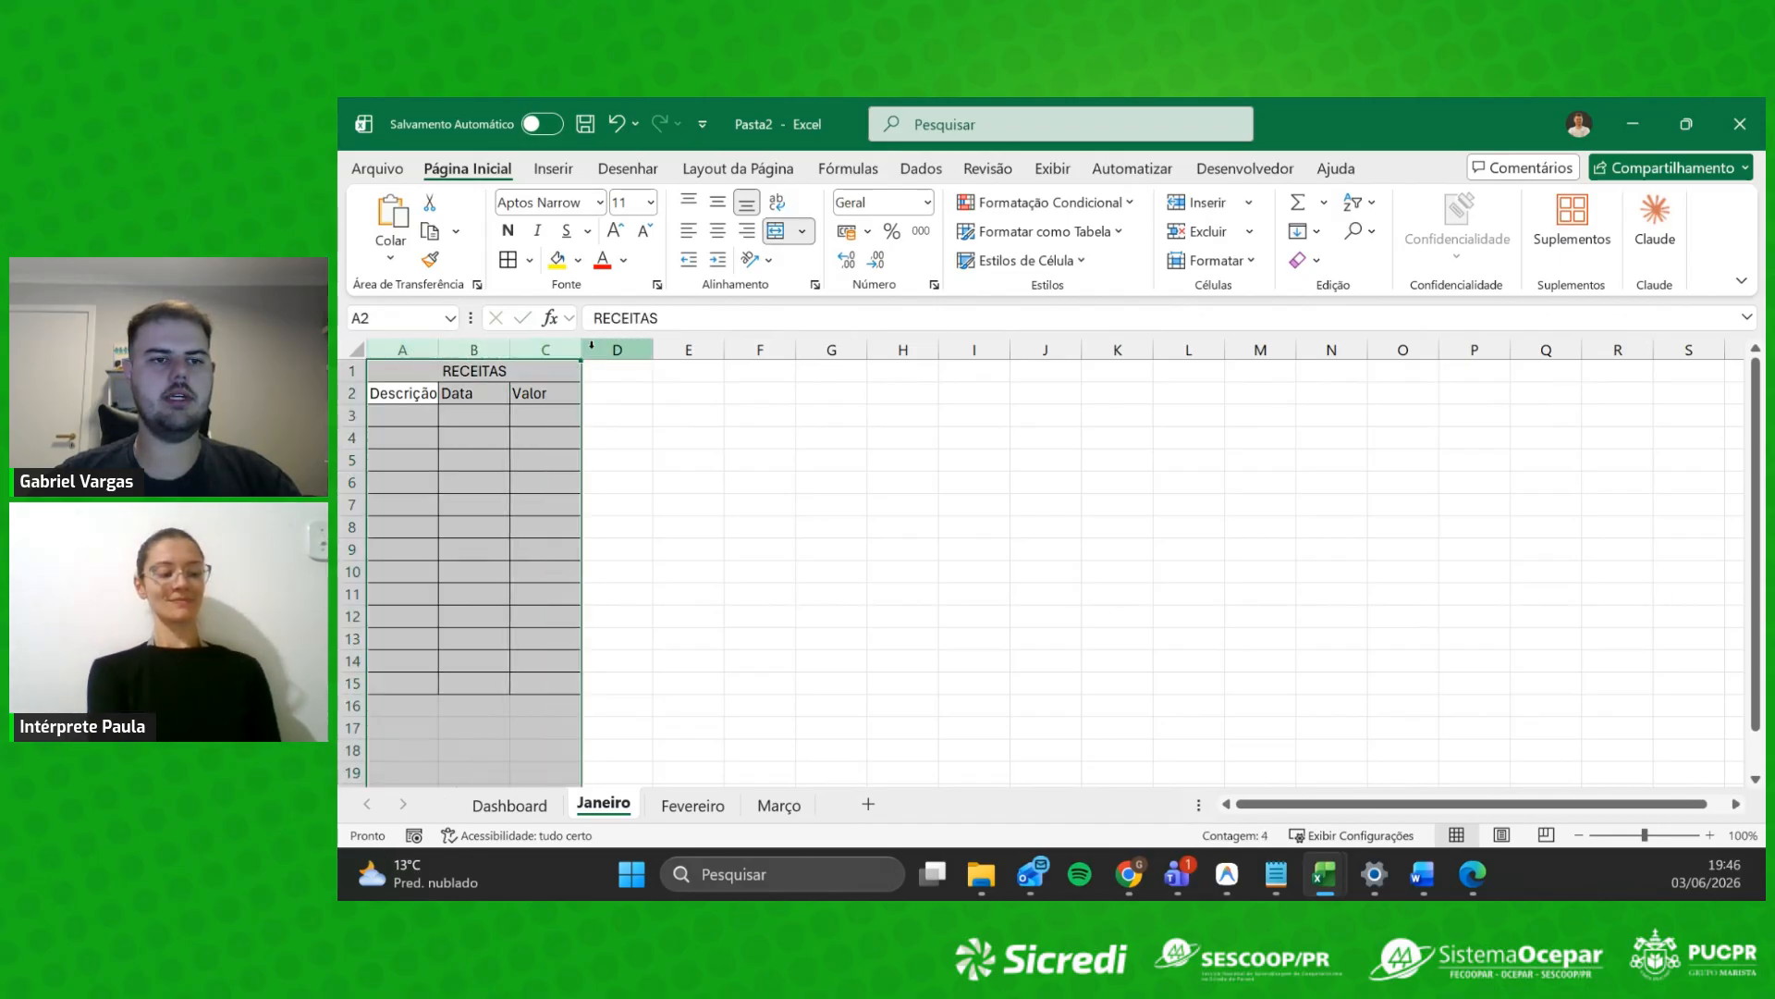
double_click(581, 349)
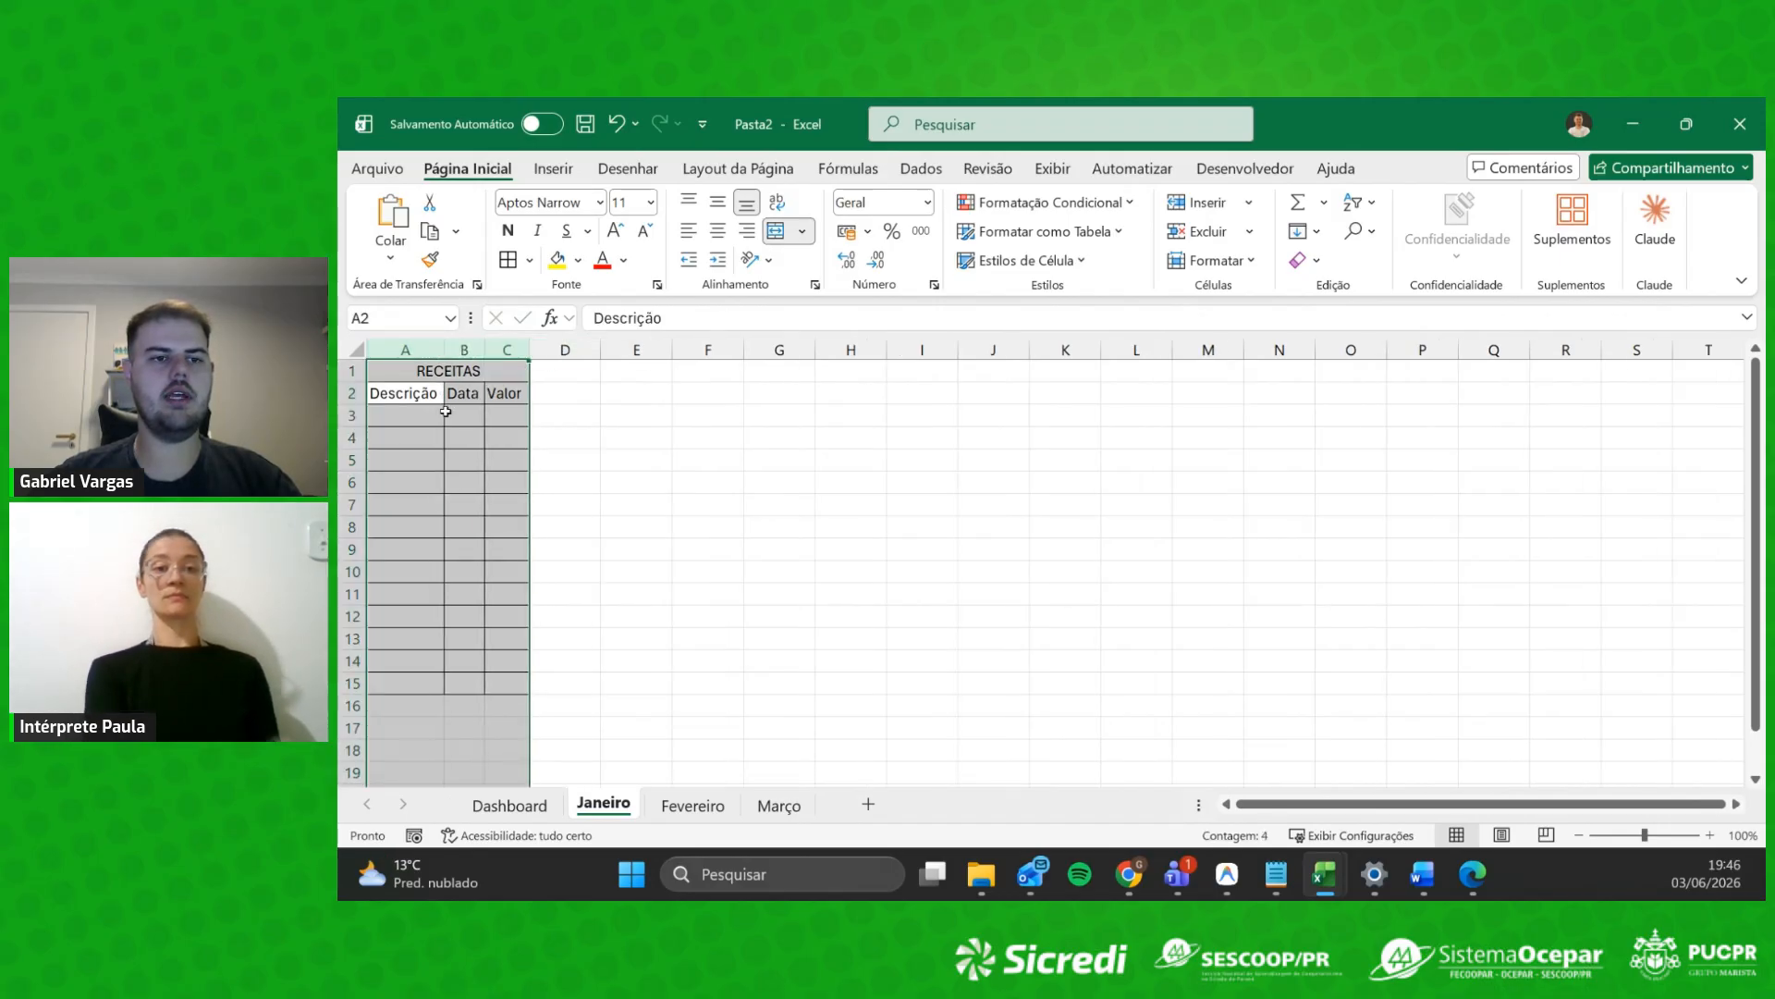
click(491, 595)
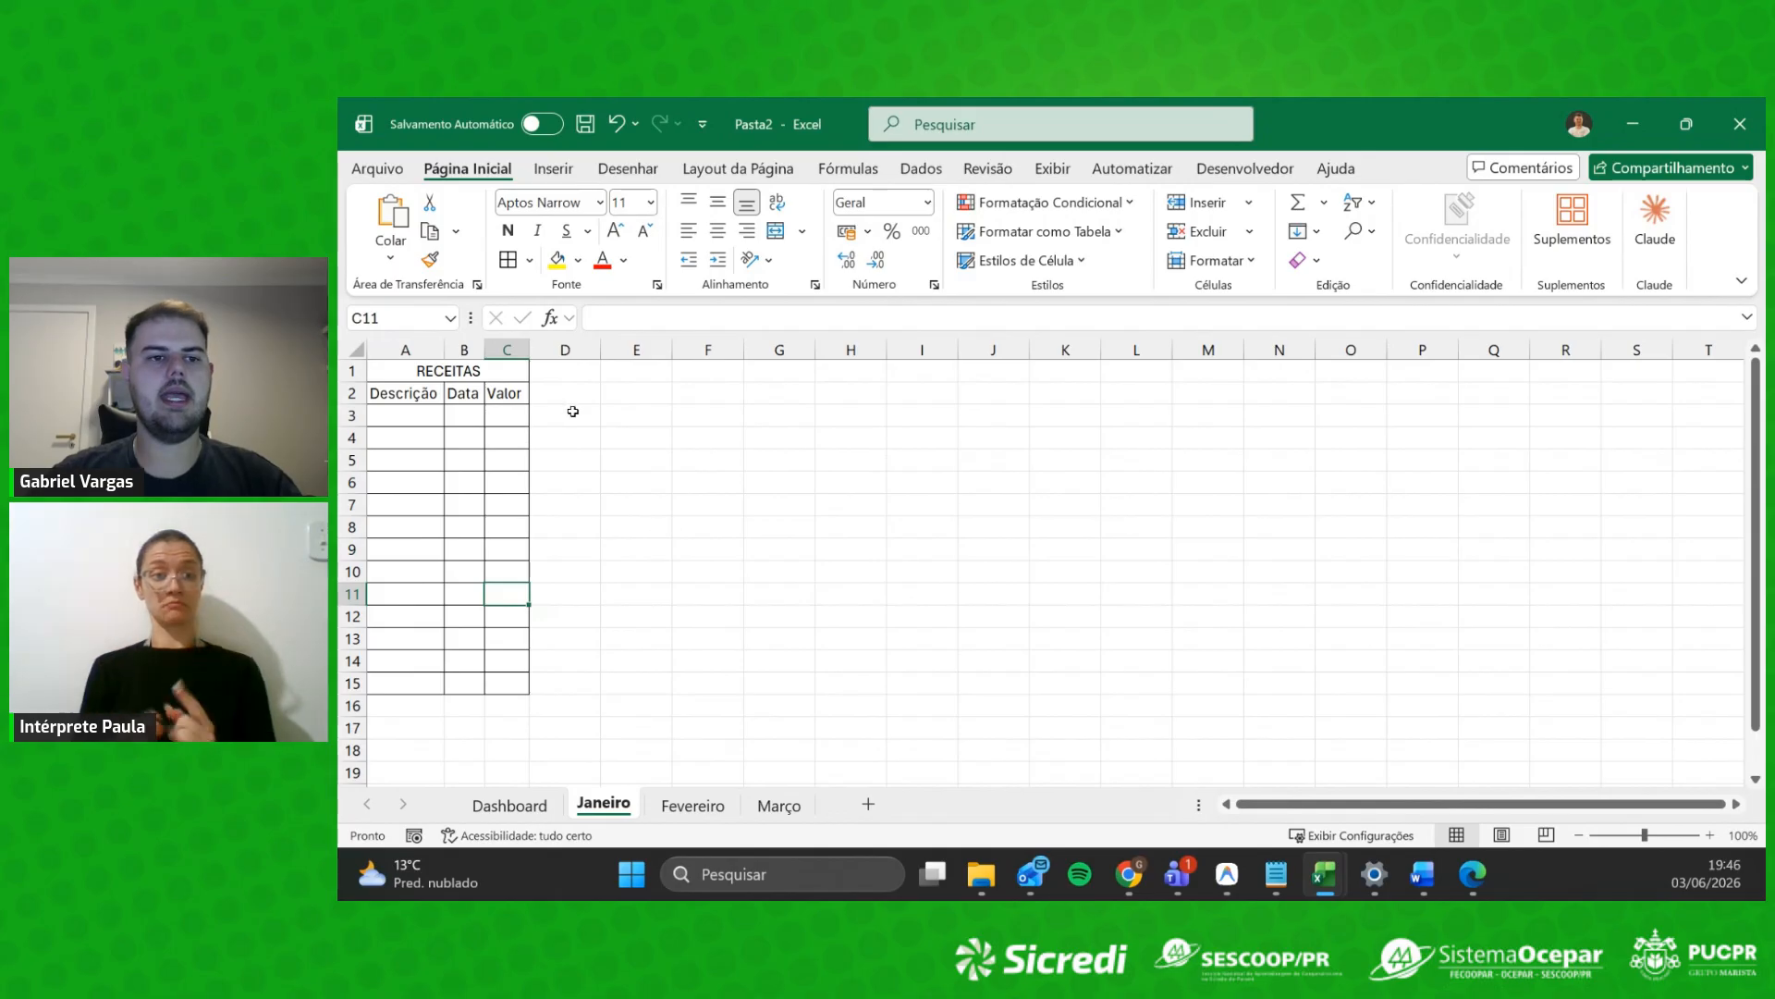
Step: Copy the RECEITAS table A1:C15 and paste it starting at E1
click(389, 413)
click(404, 460)
drag(437, 370, 447, 682)
key(ctrl+c)
click(618, 384)
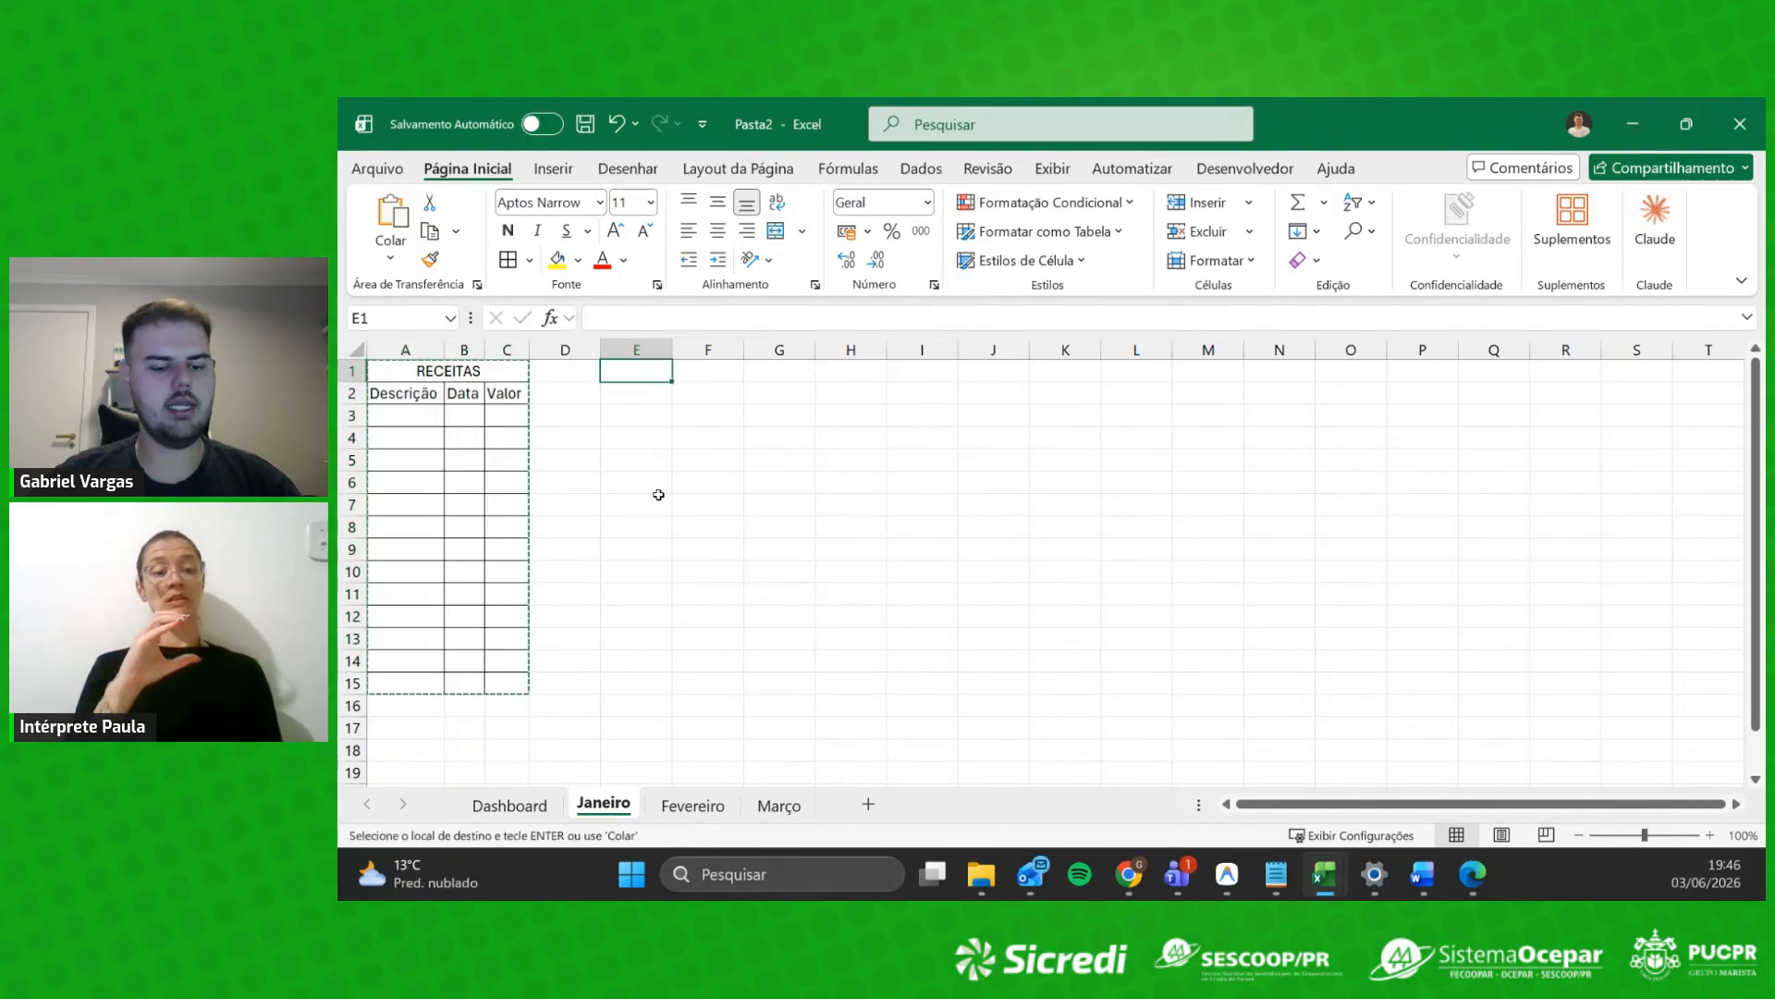
key(ctrl+v)
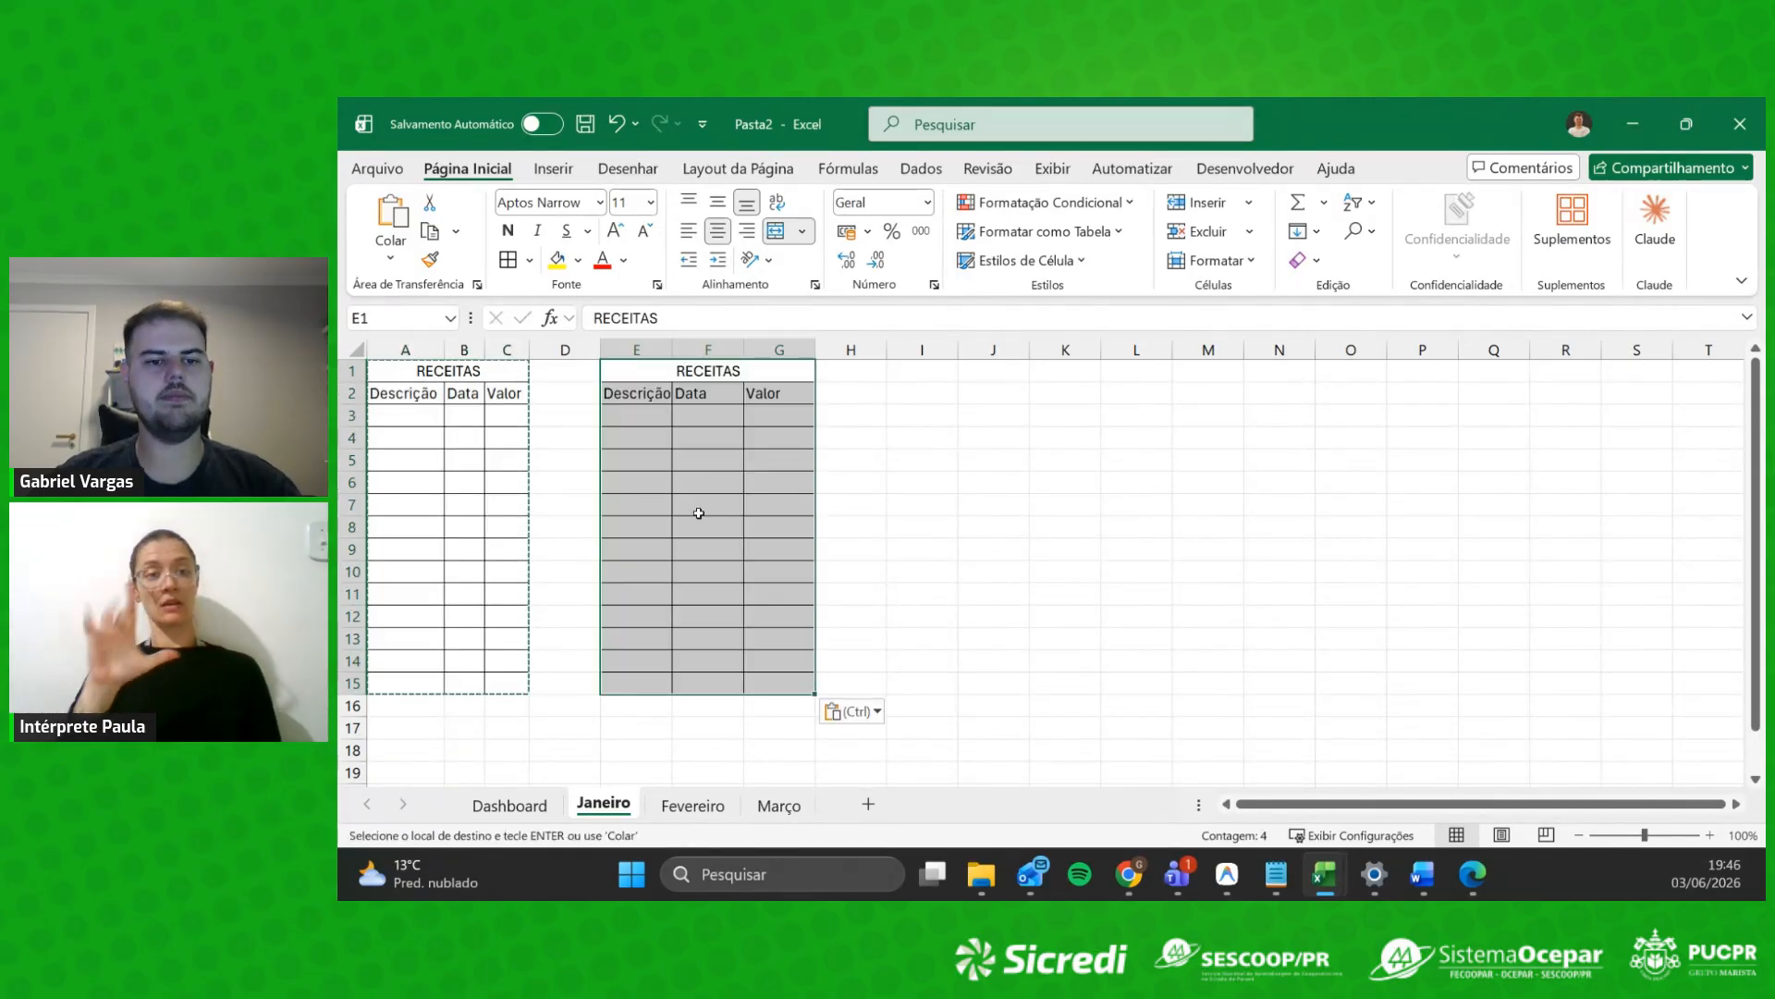
click(739, 484)
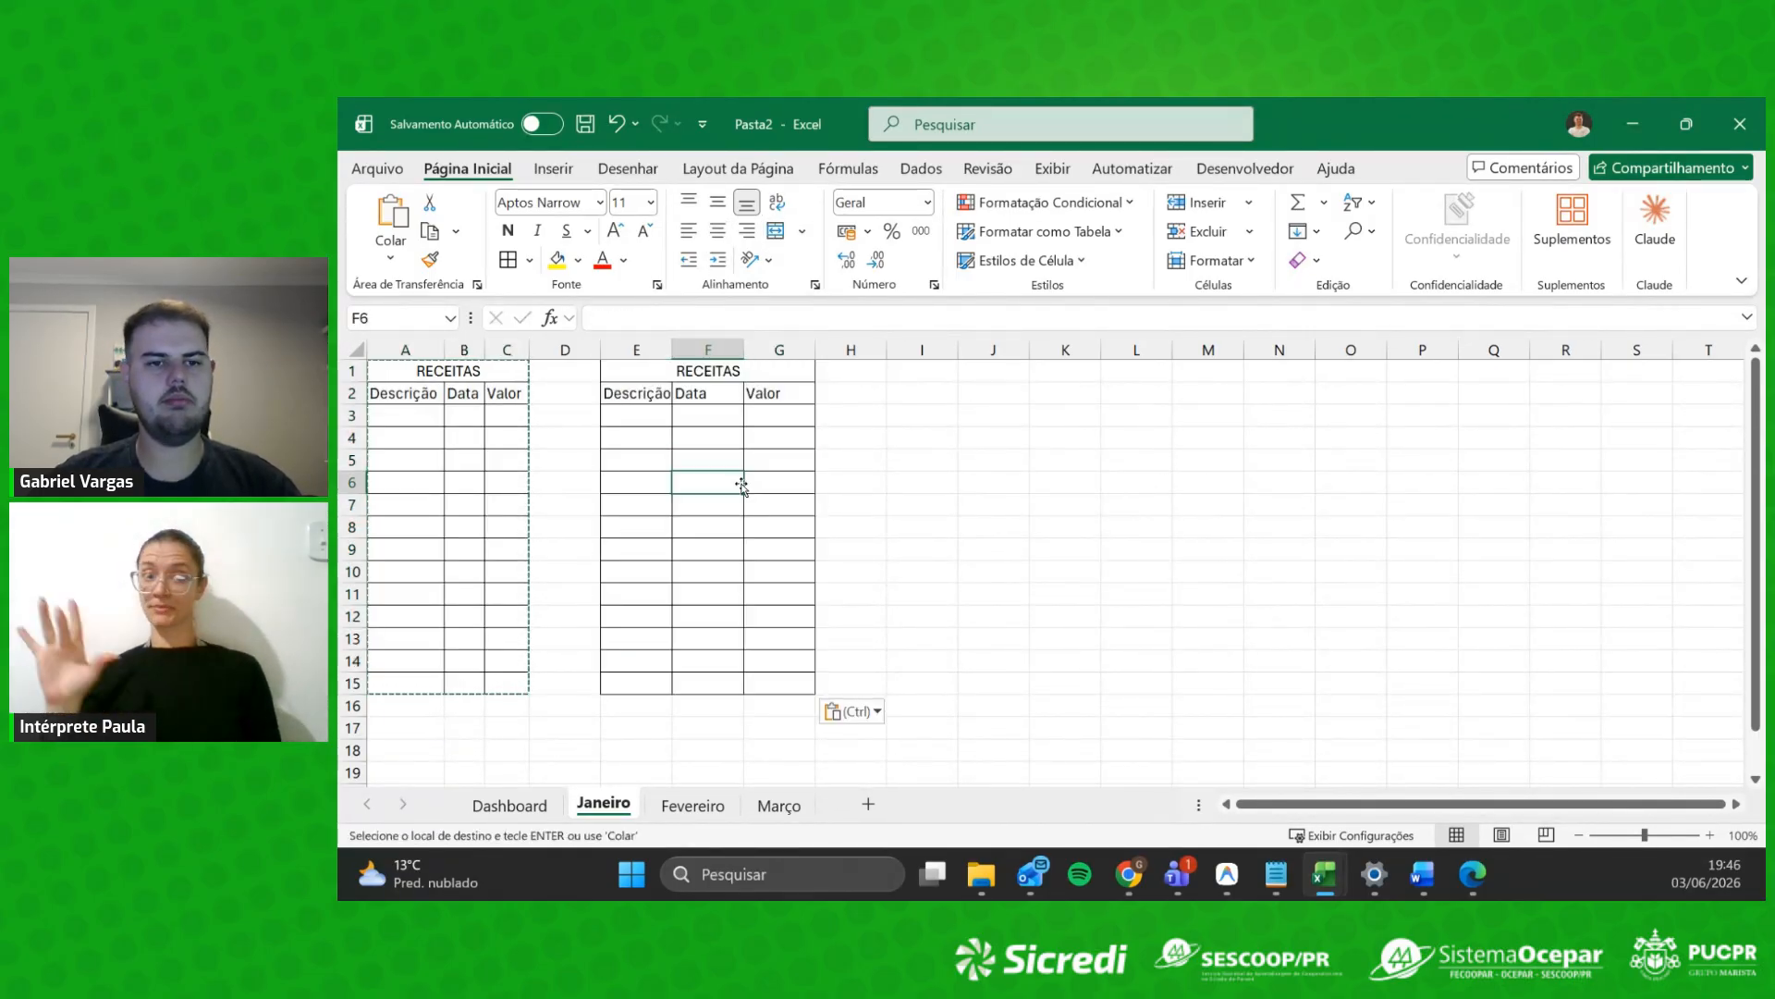
Step: Retitle the copied table's header from RECEITAS to GASTOS
double_click(711, 373)
drag(743, 371, 693, 356)
text(Gas)
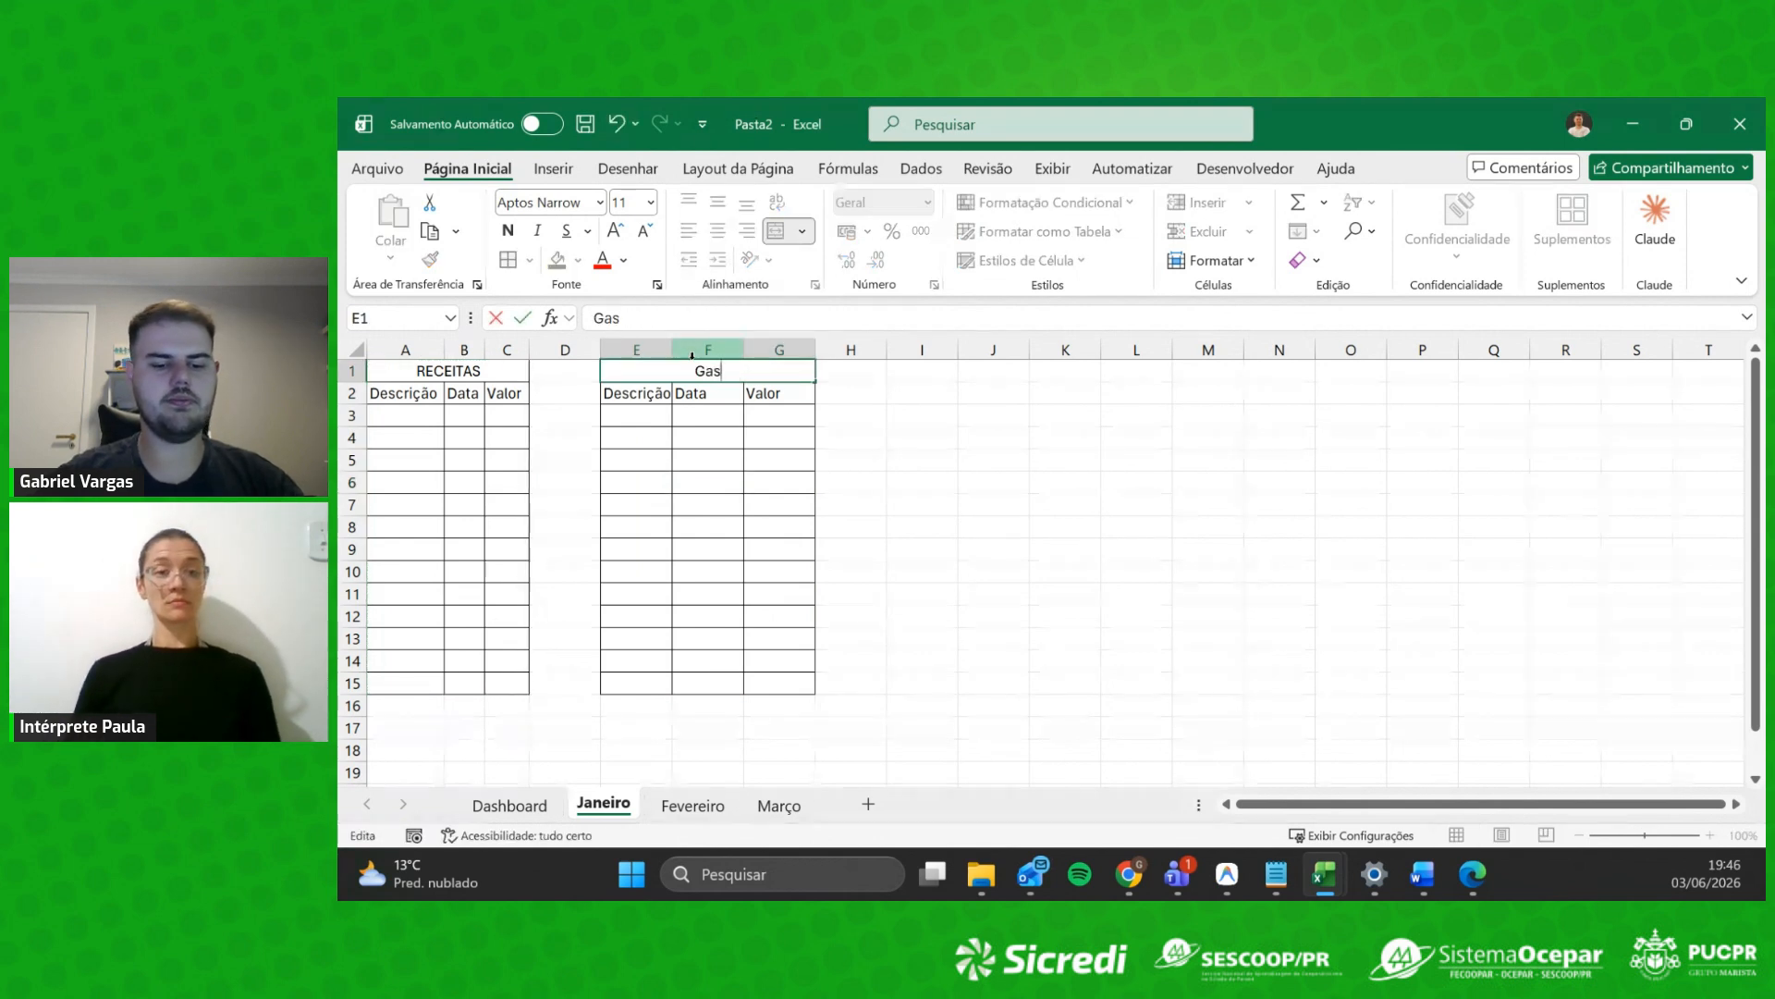
text(tos)
key(BackSpace)
key(BackSpace)
key(BackSpace)
key(BackSpace)
key(BackSpace)
text(ASTOS)
key(Return)
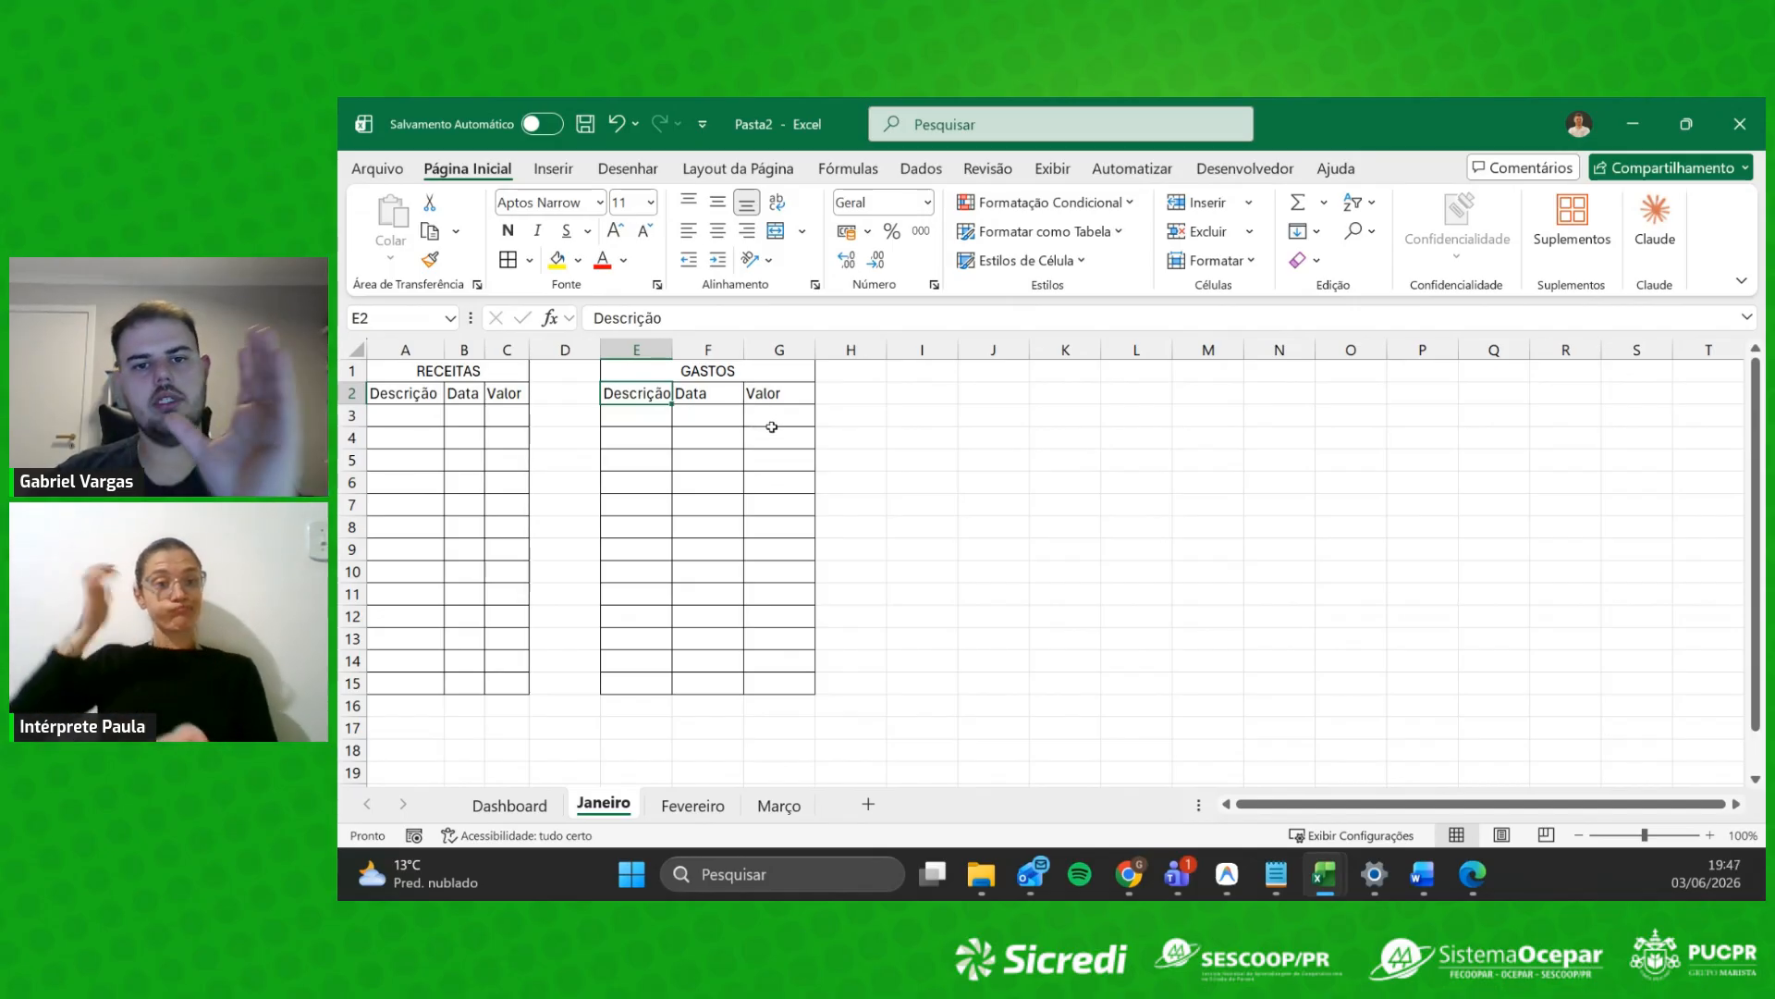
Step: Select and deselect the RECEITAS and GASTOS table areas to check their extents
drag(675, 371, 705, 682)
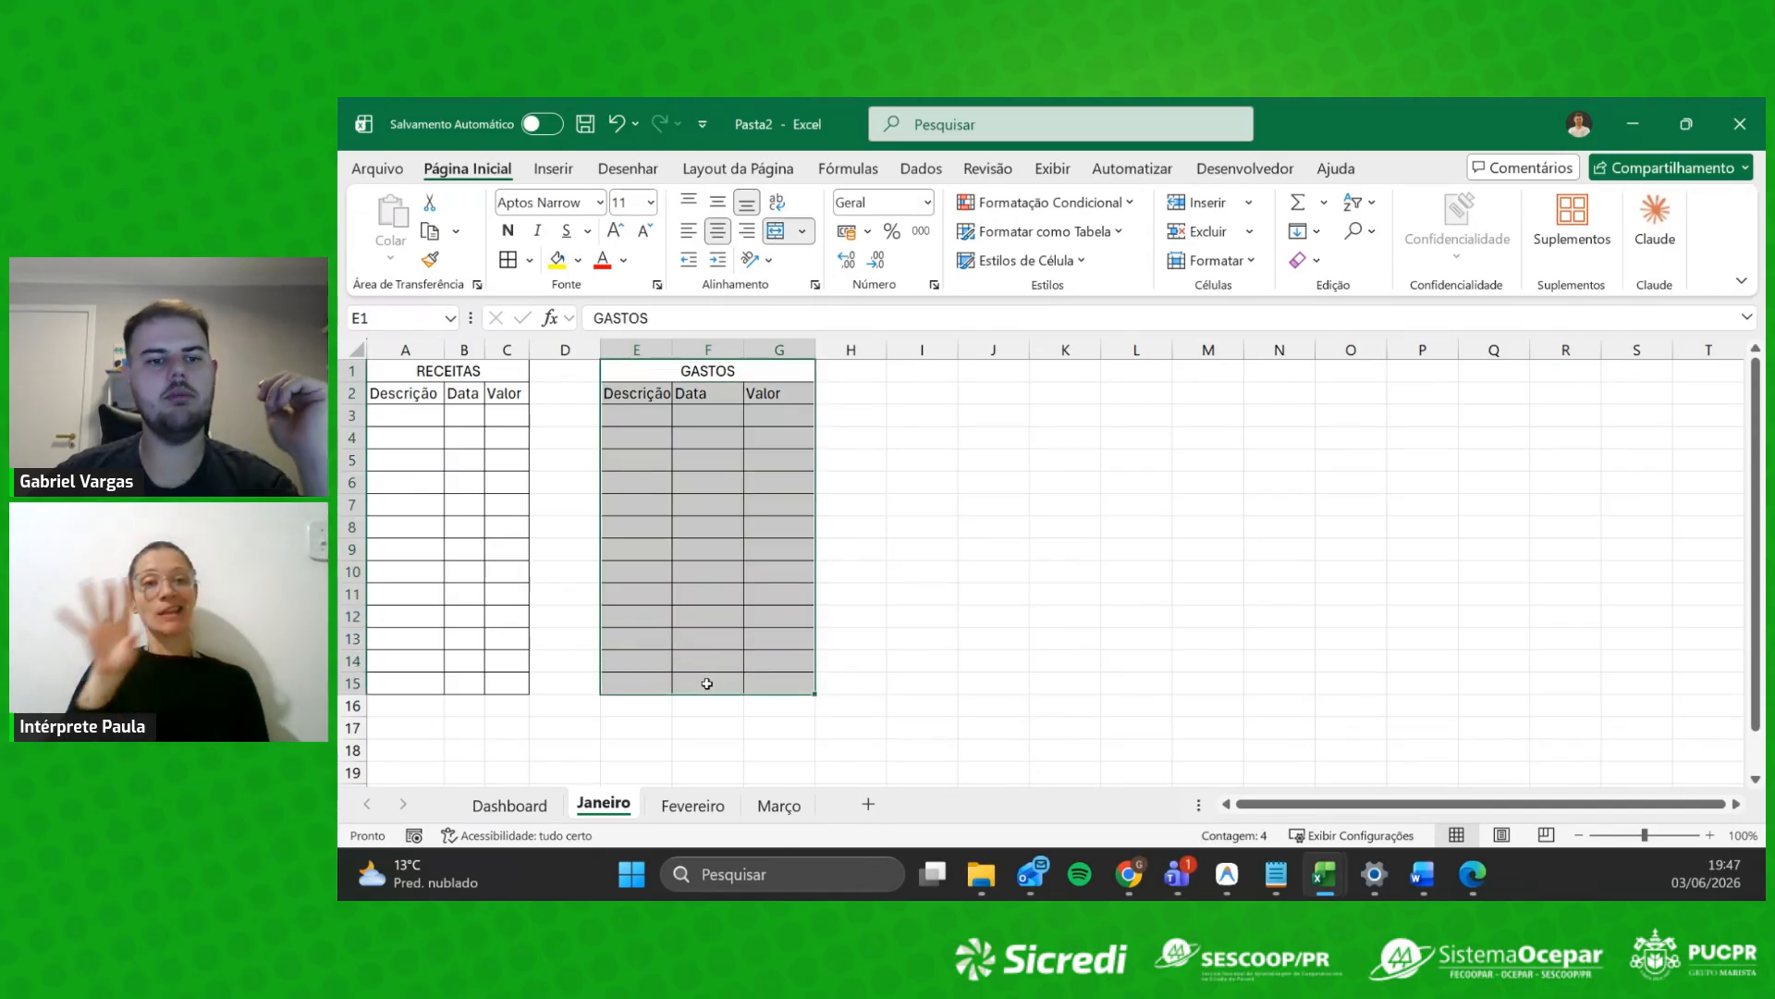
drag(431, 373, 516, 686)
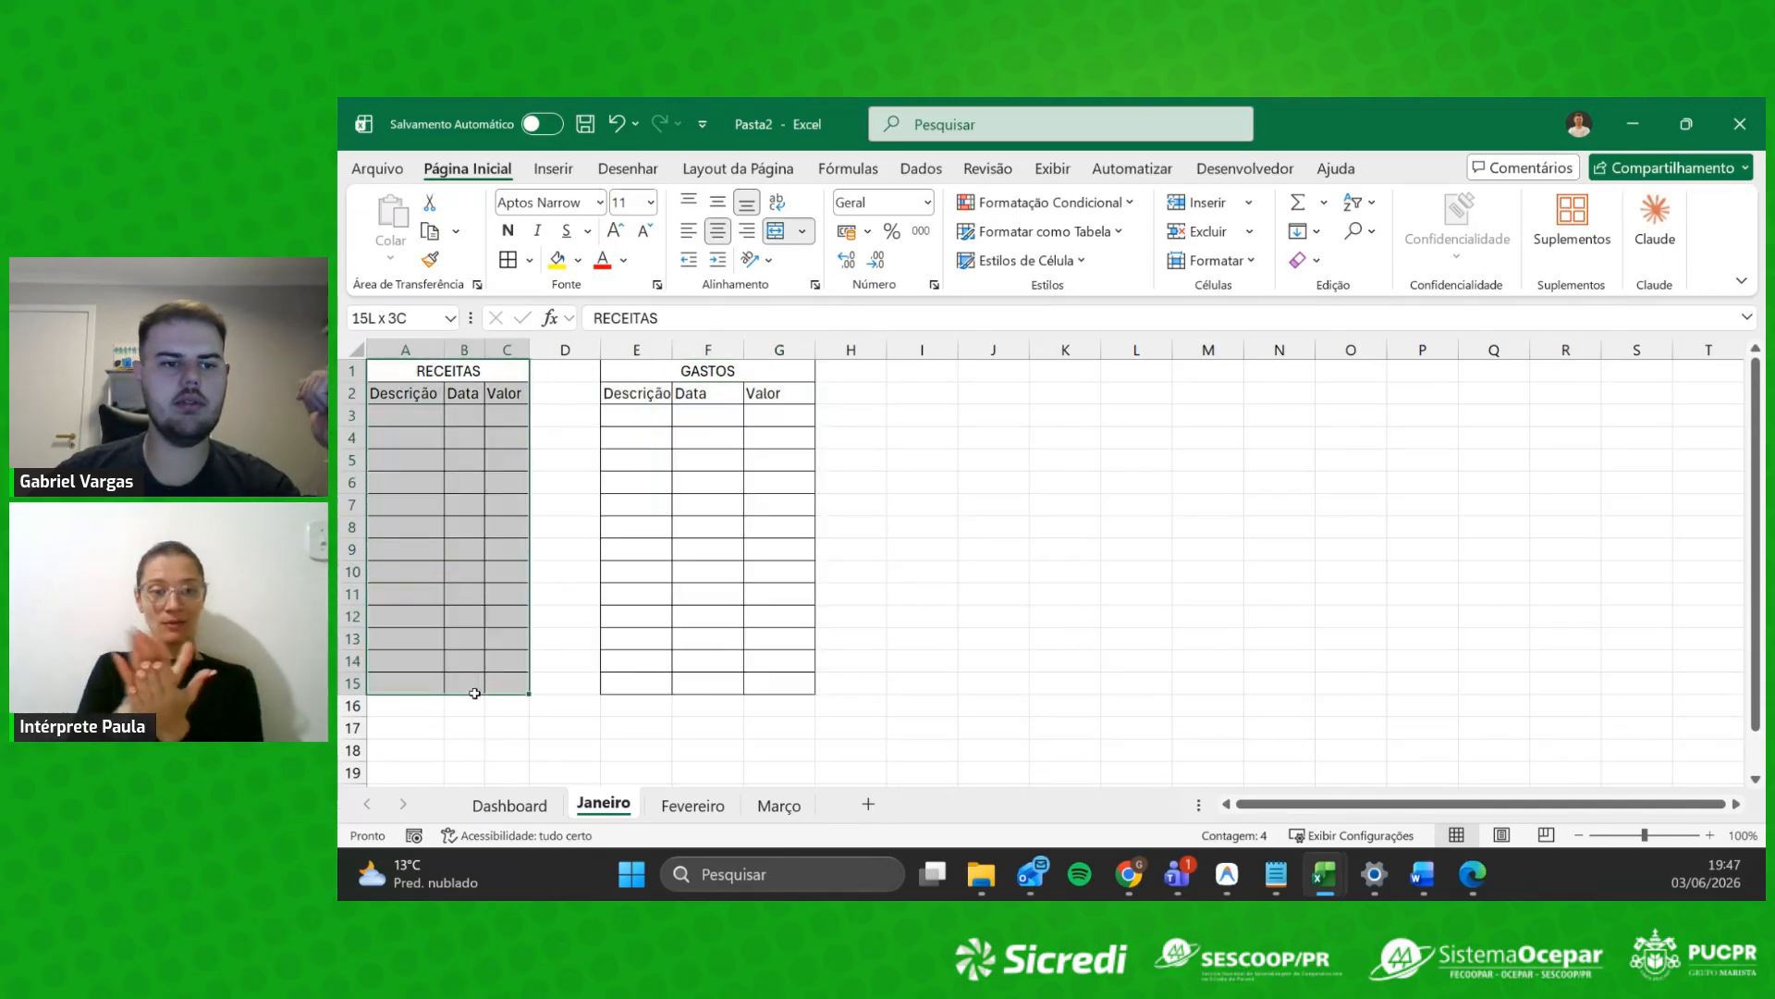
drag(684, 371, 751, 675)
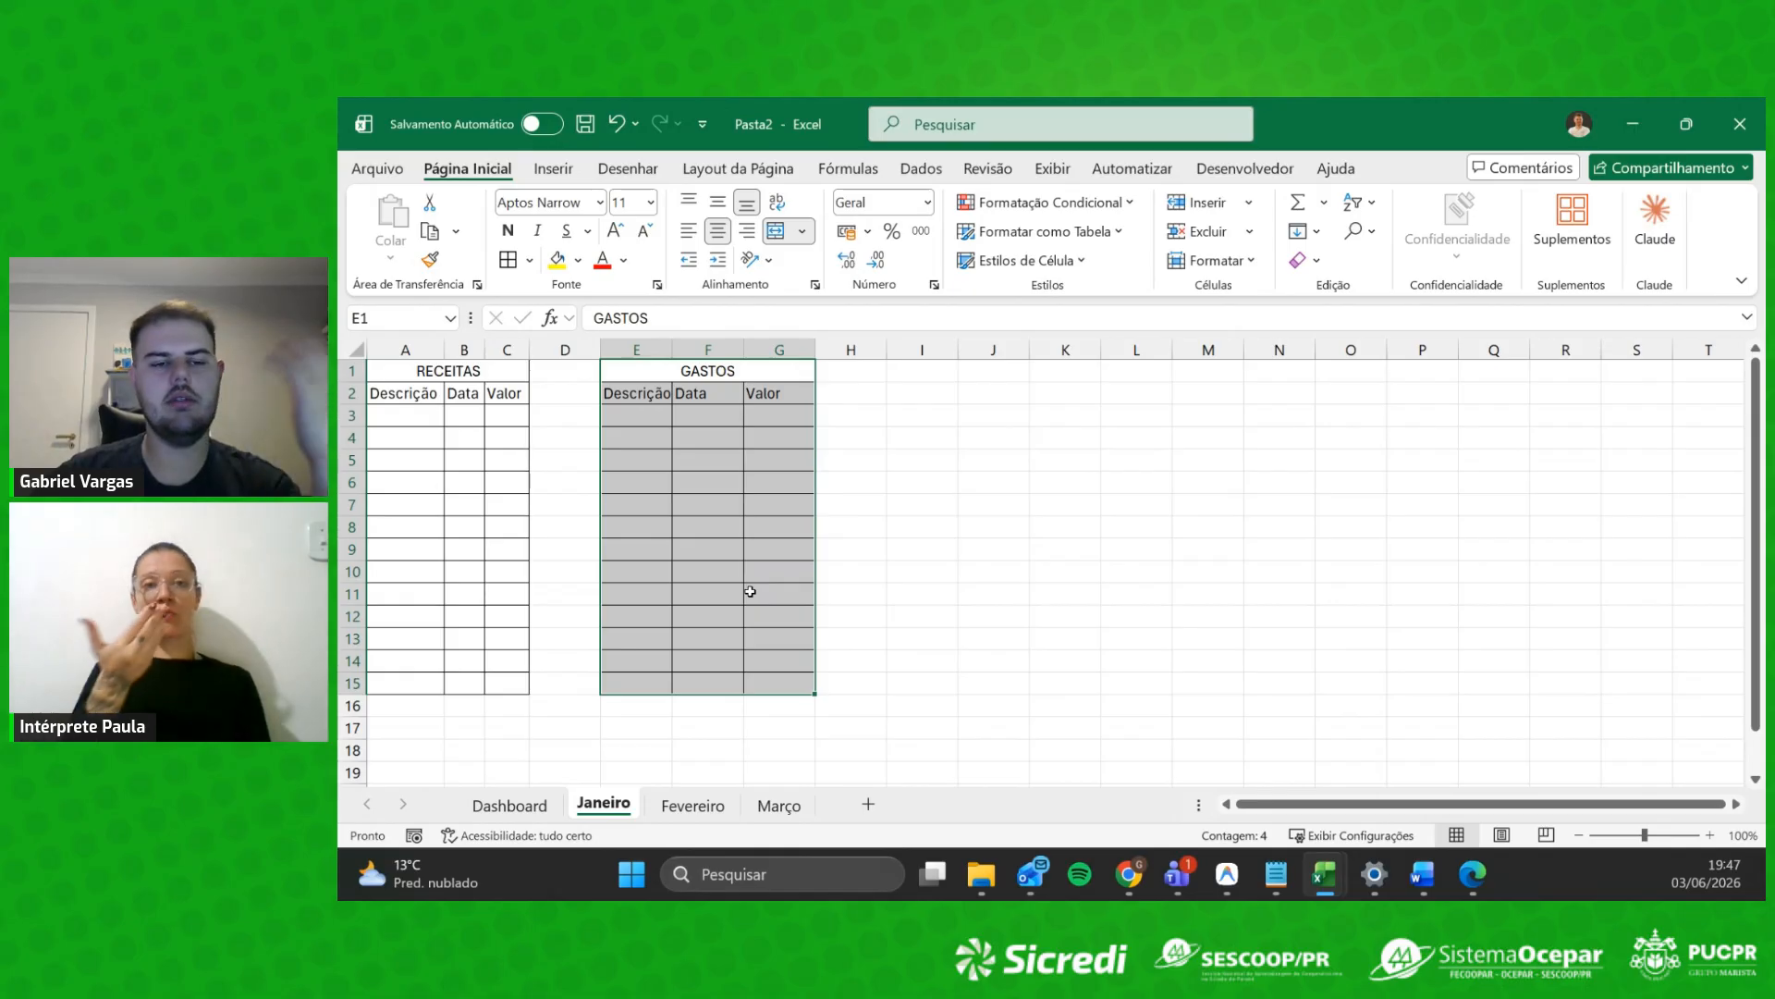
click(703, 516)
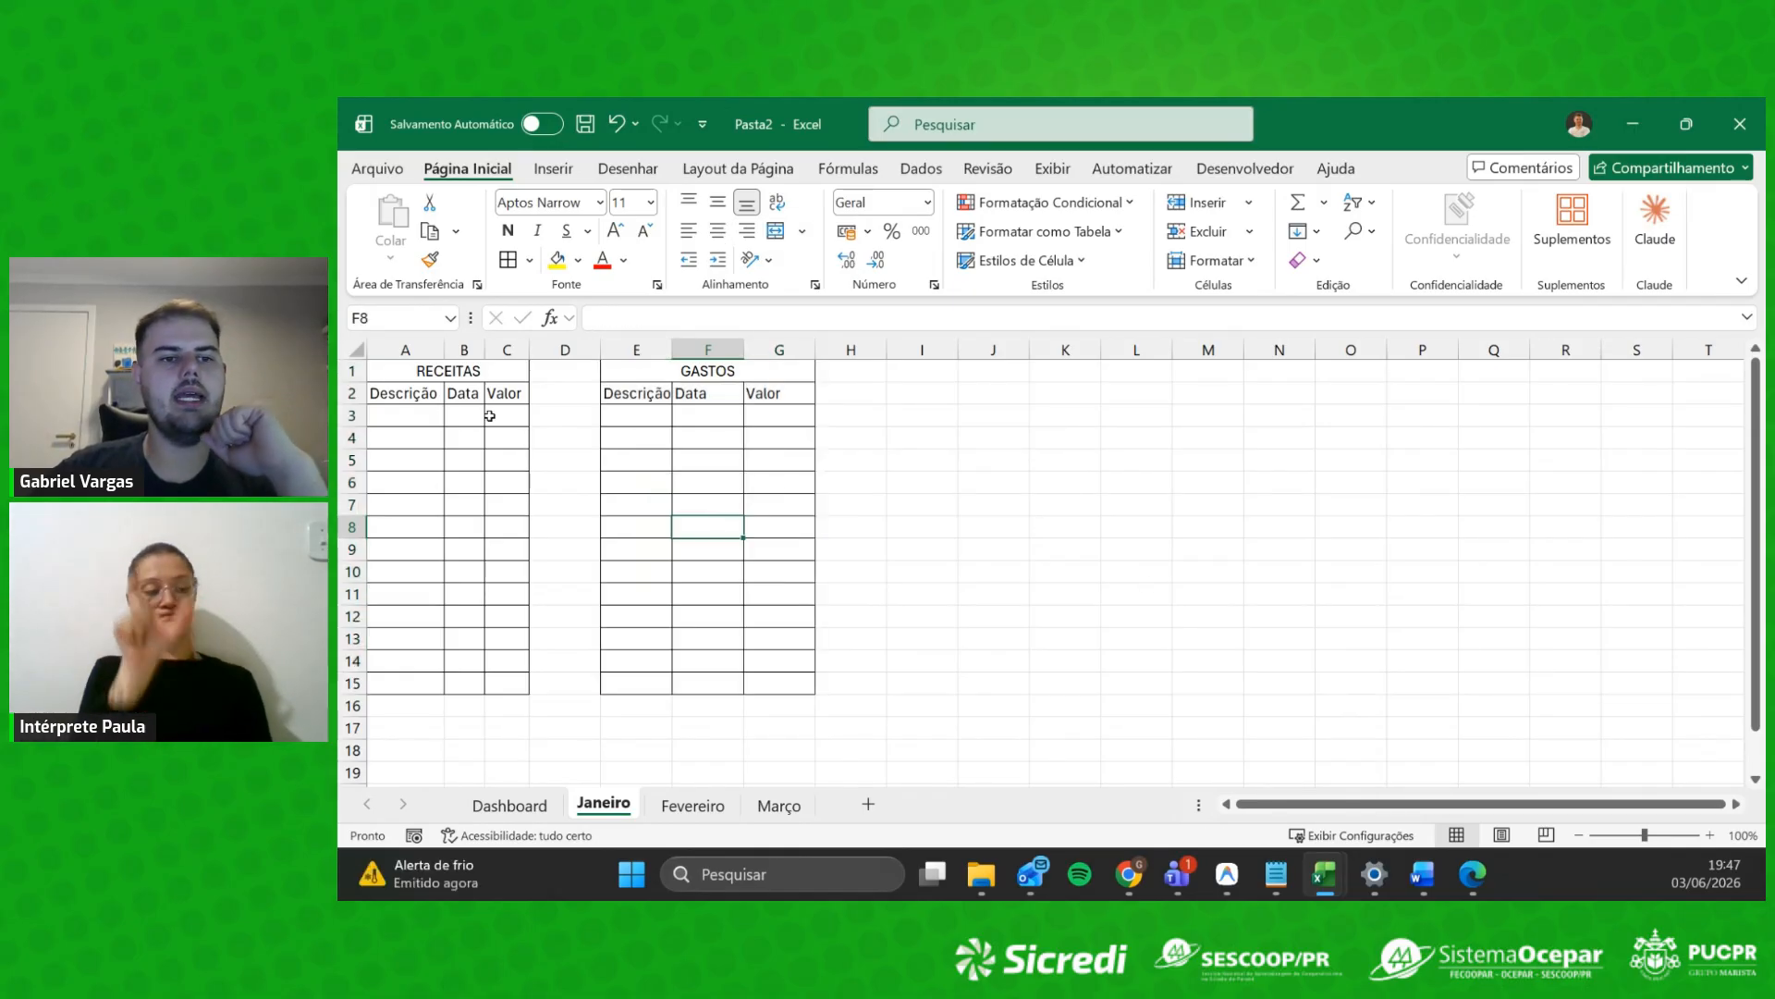
drag(639, 390, 780, 685)
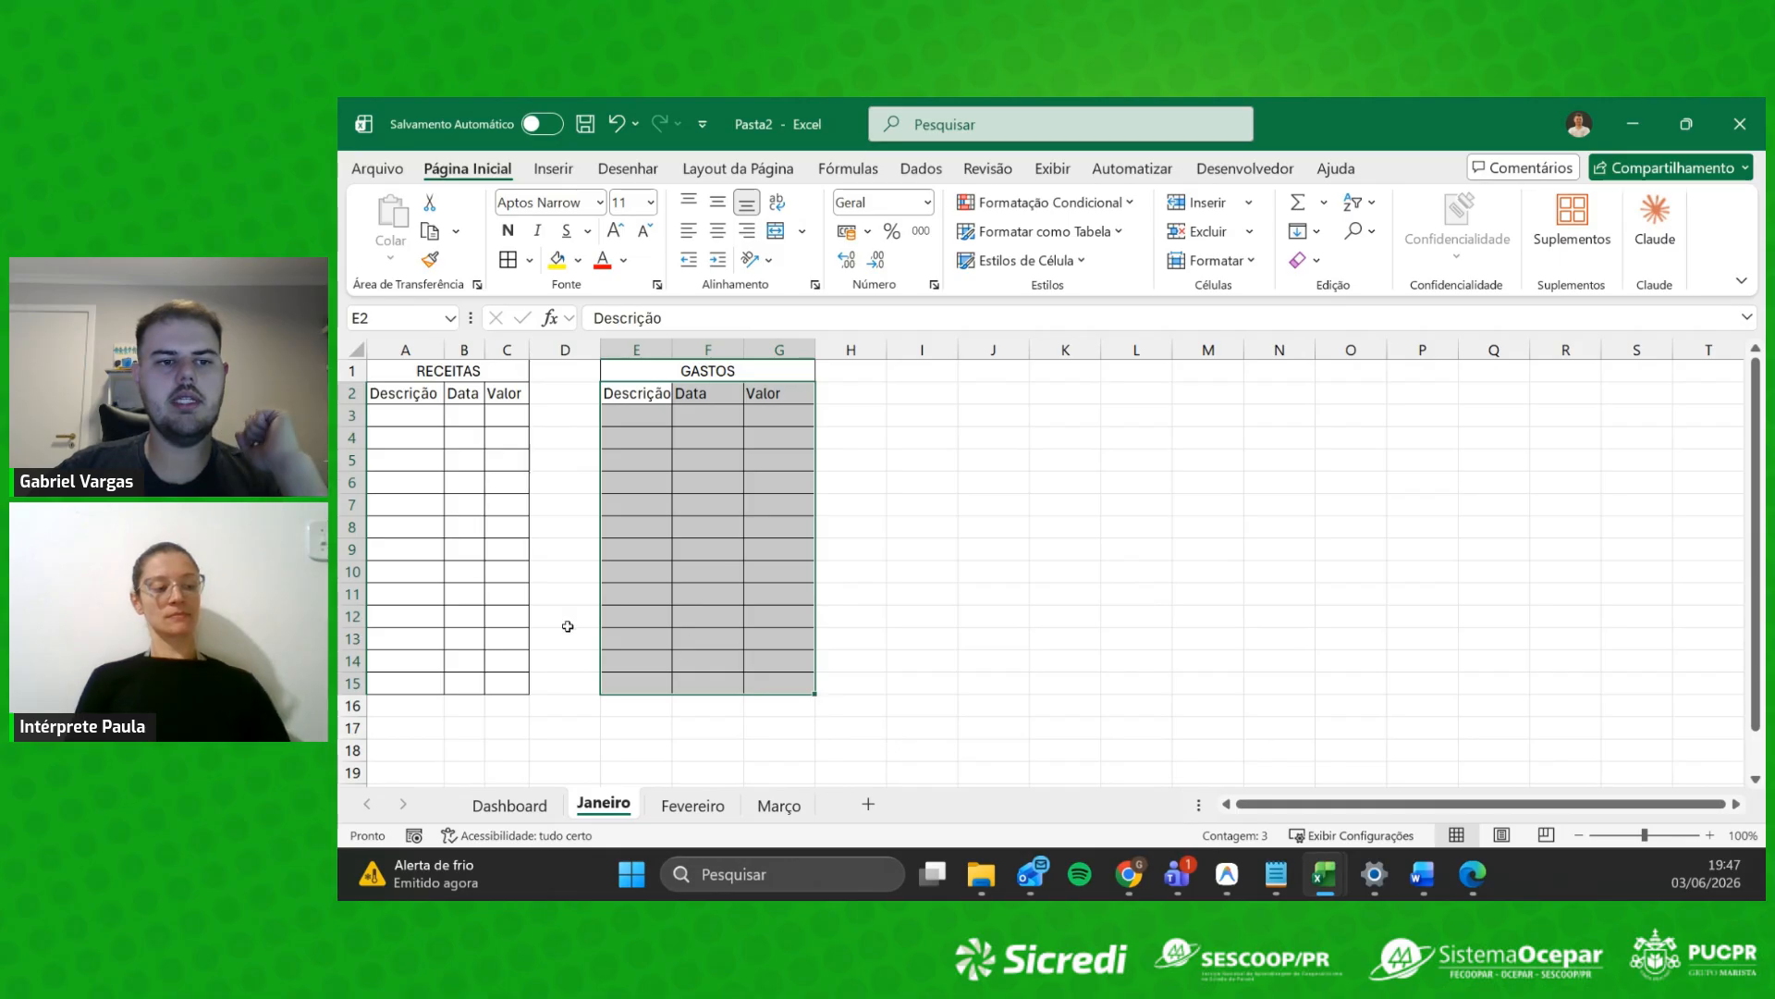
click(438, 570)
Step: Enter the Salario income in row 3, dated 01/01/2027, with value 1600
click(415, 419)
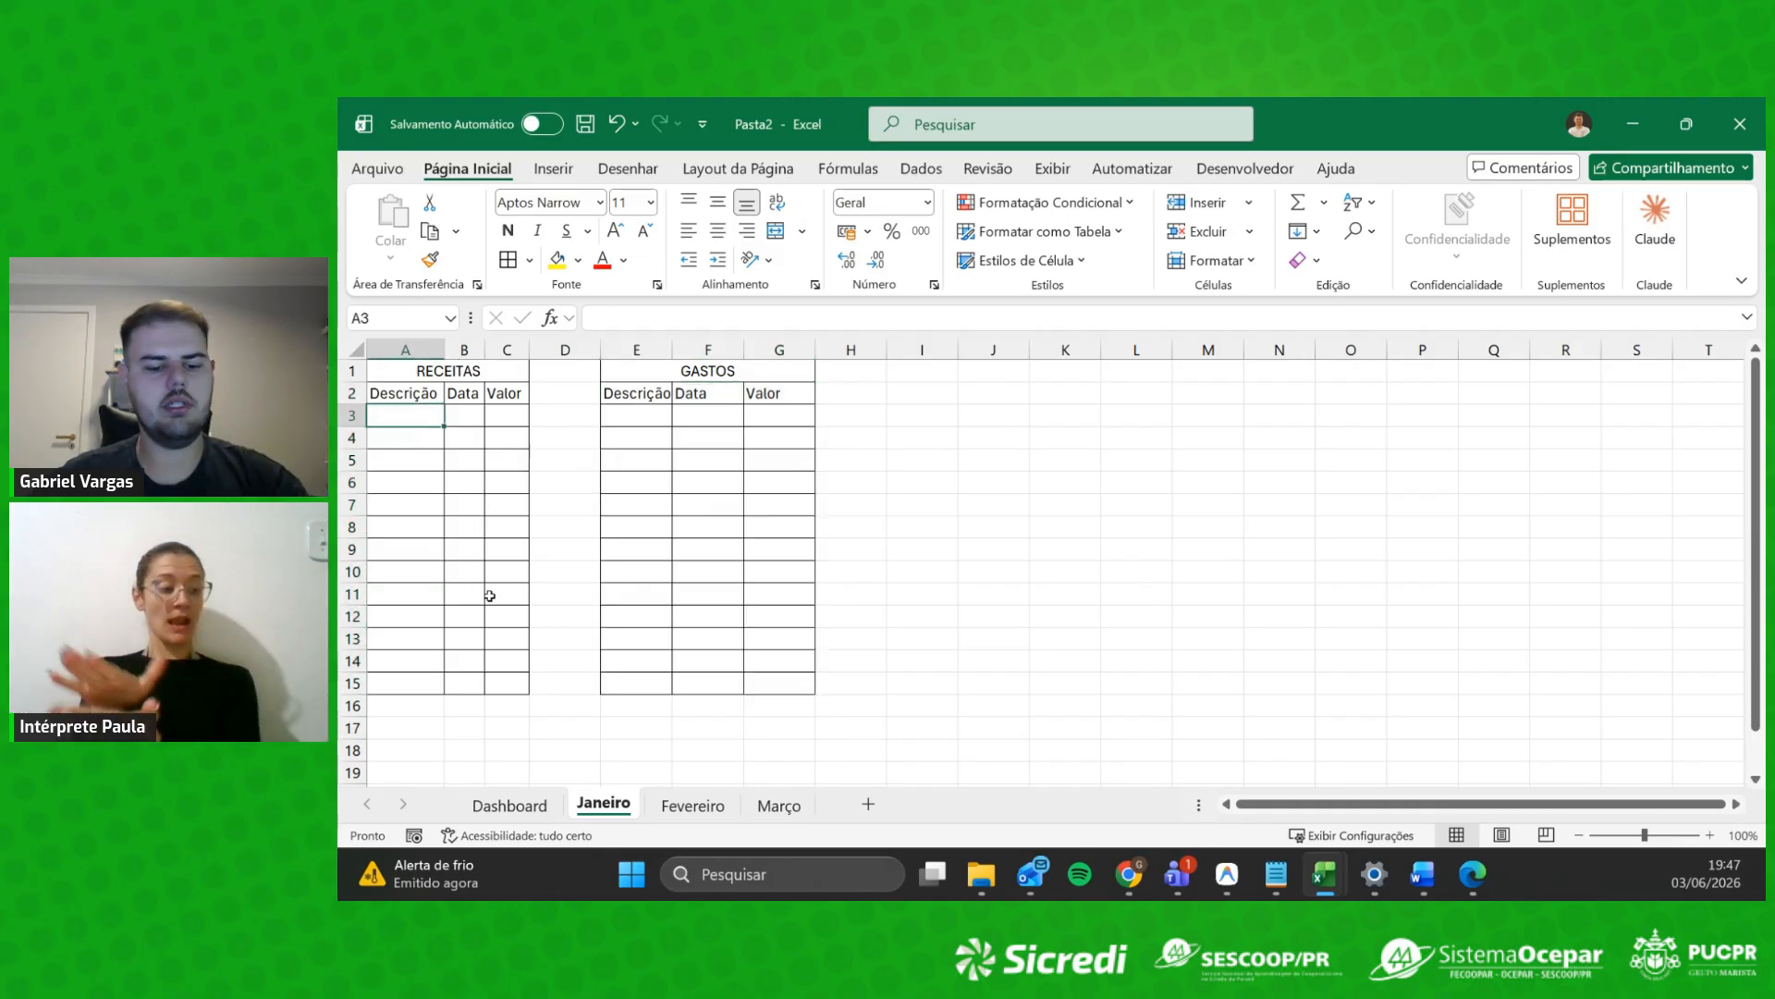
text(Salario)
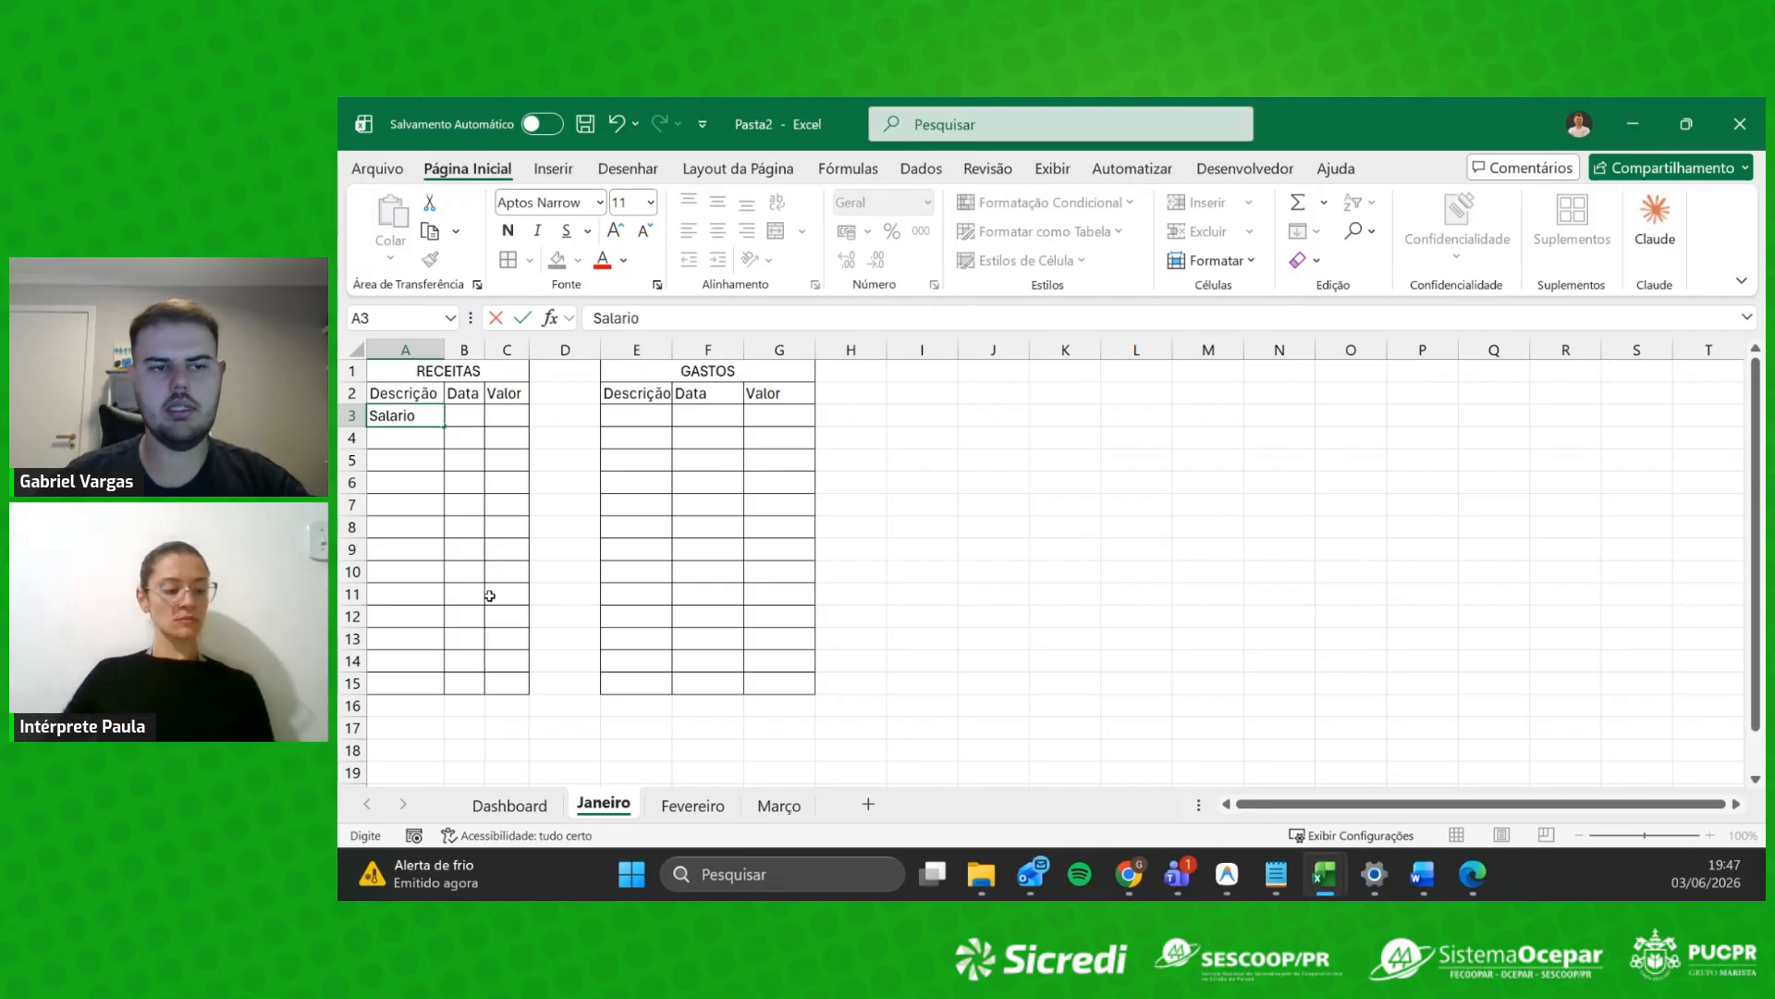
key(Tab)
text(01)
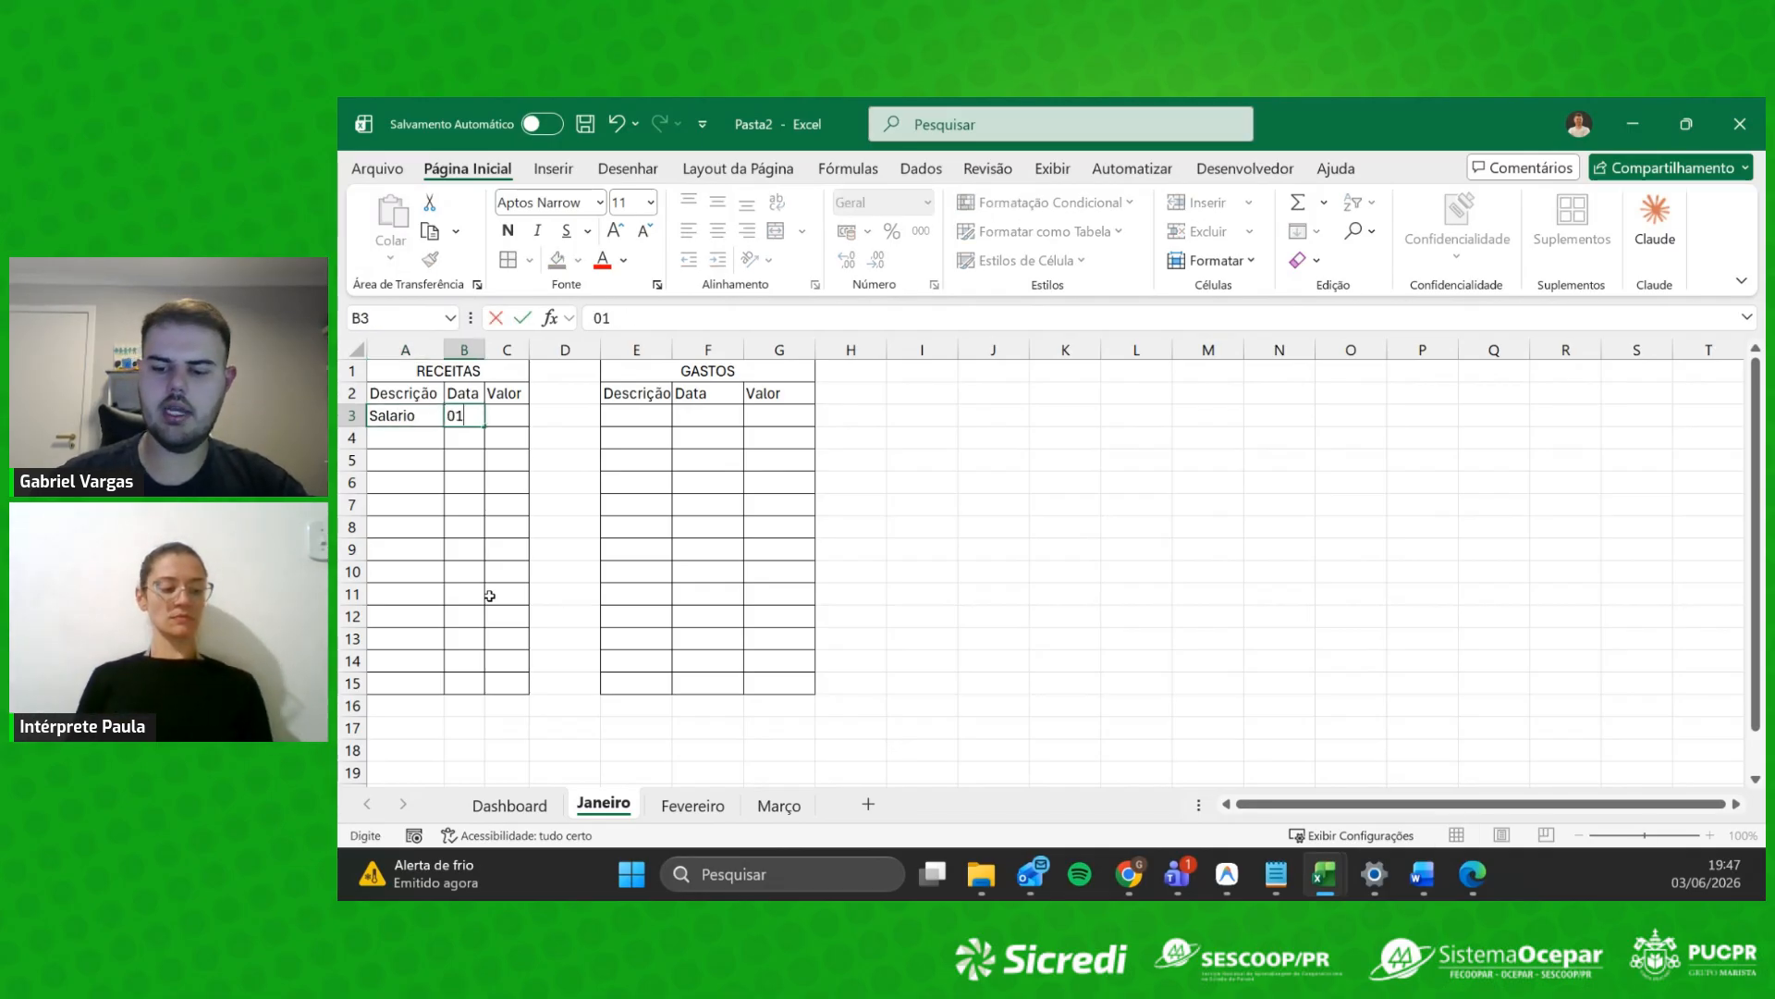
text(/)
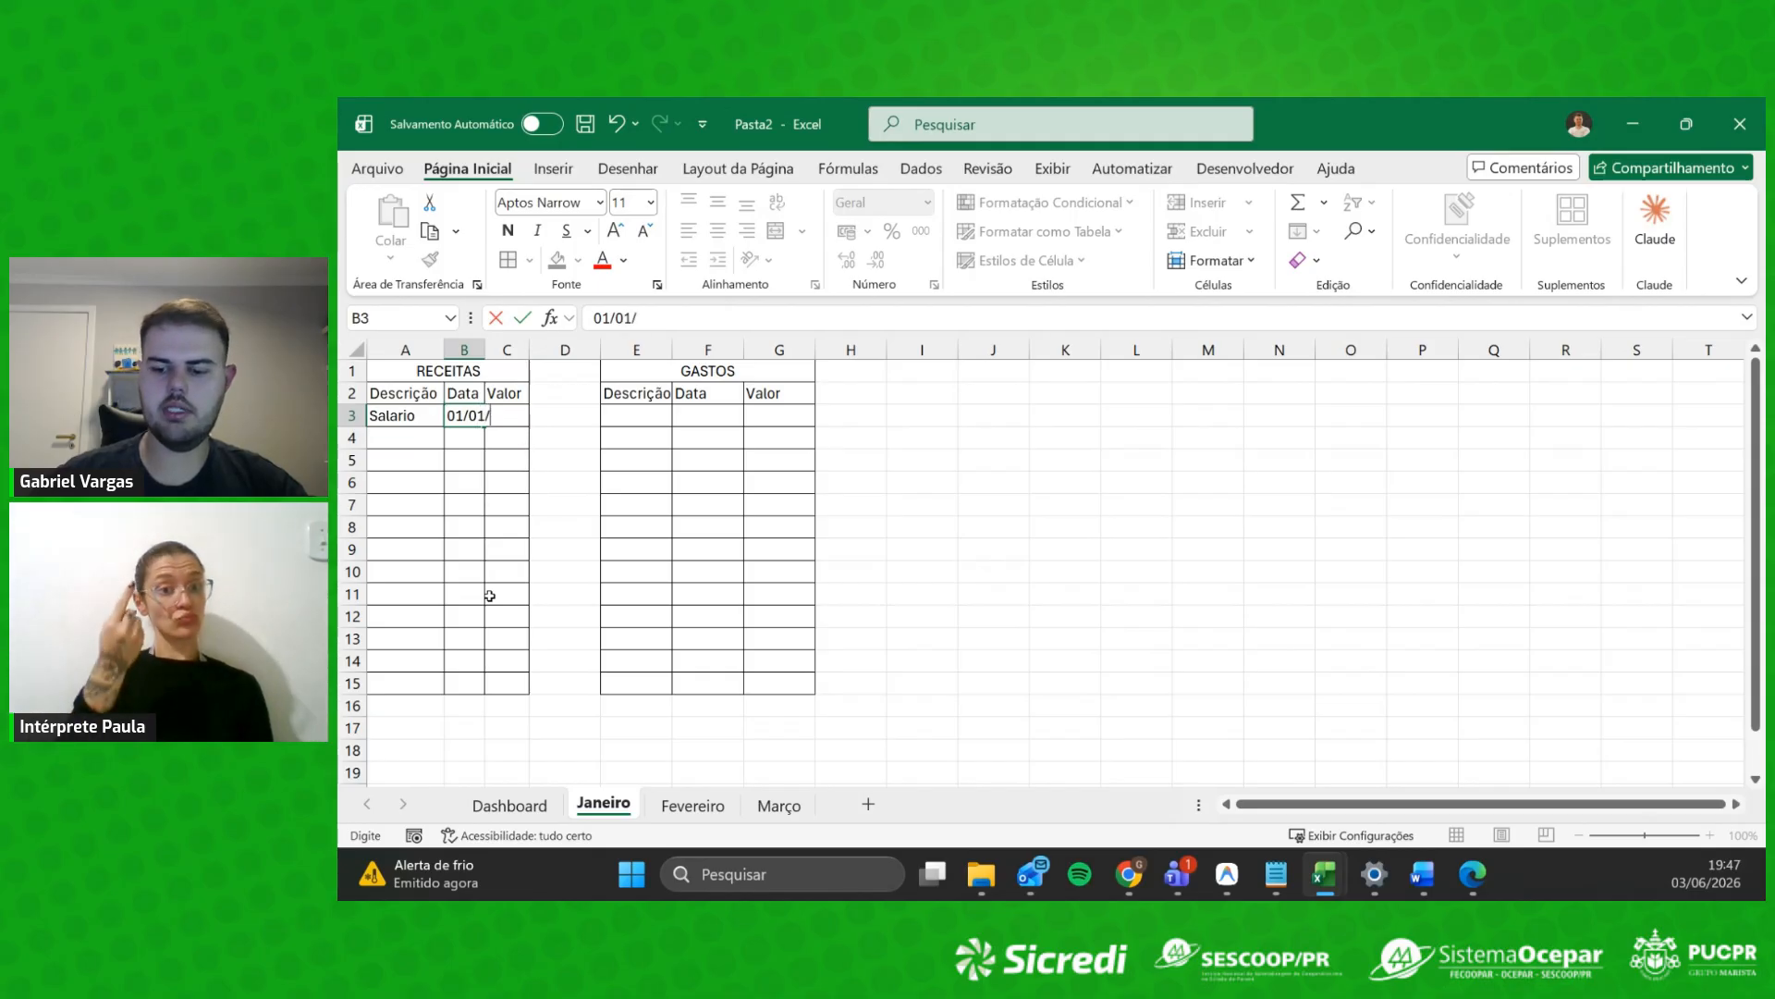
text(06/2027)
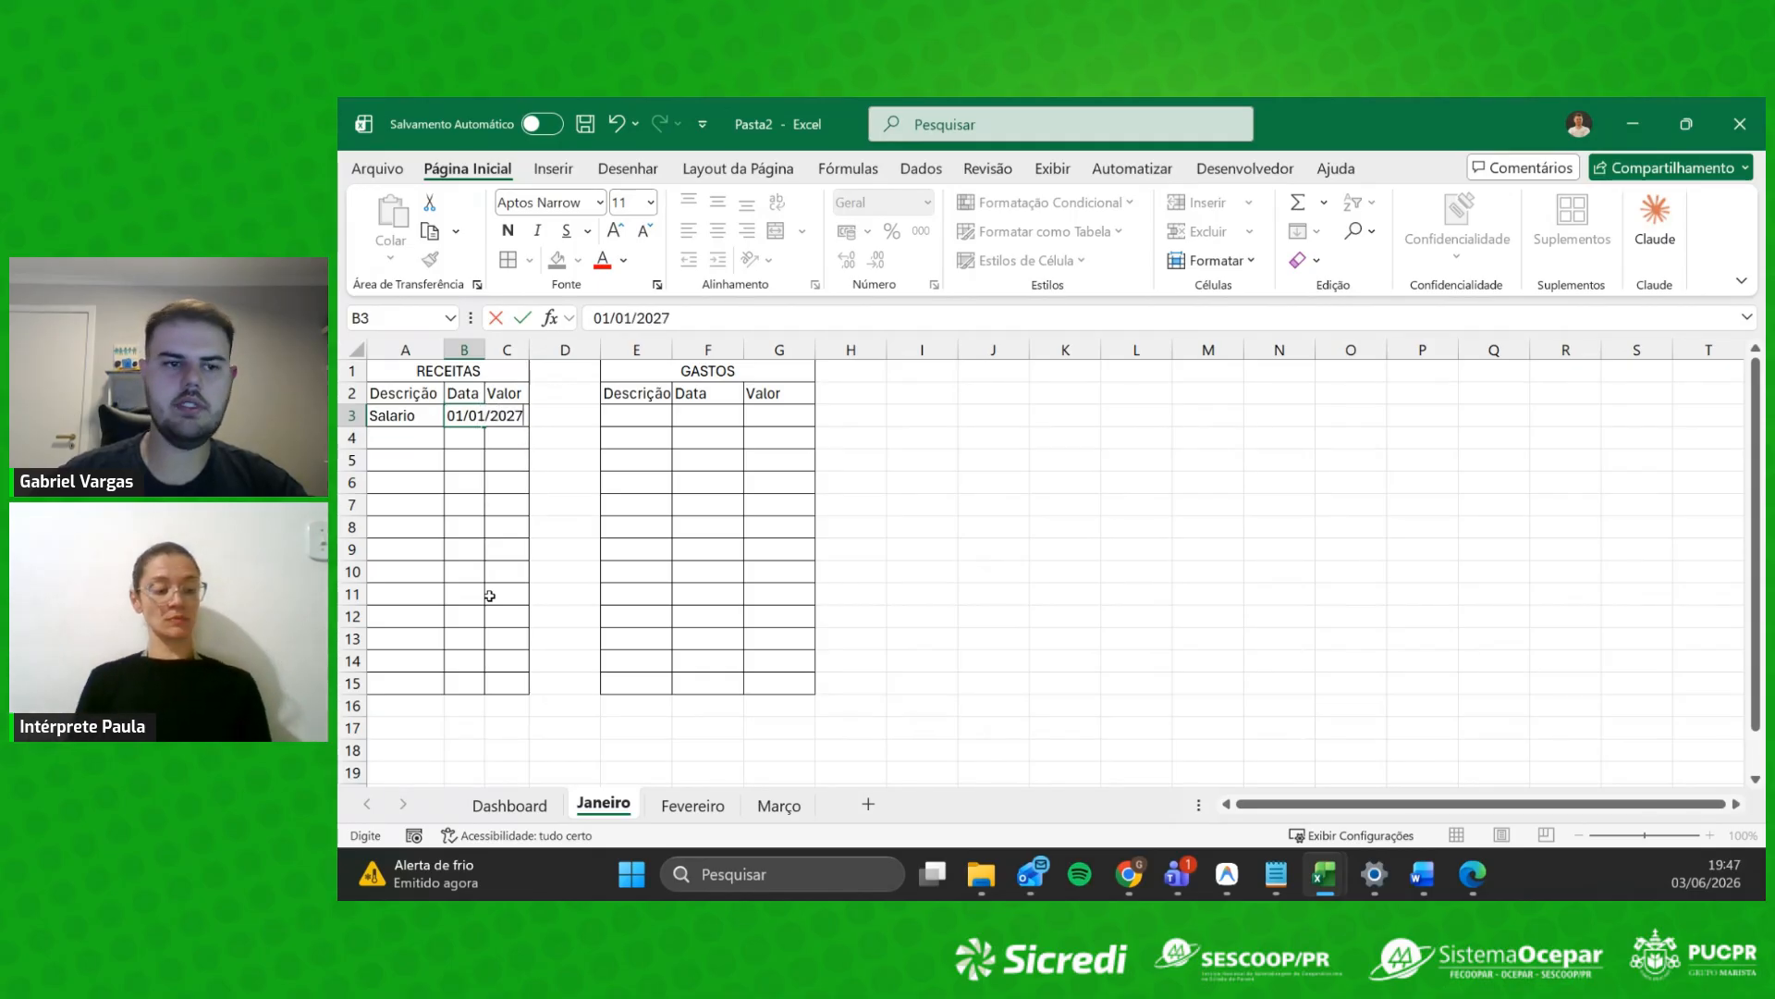
key(Return)
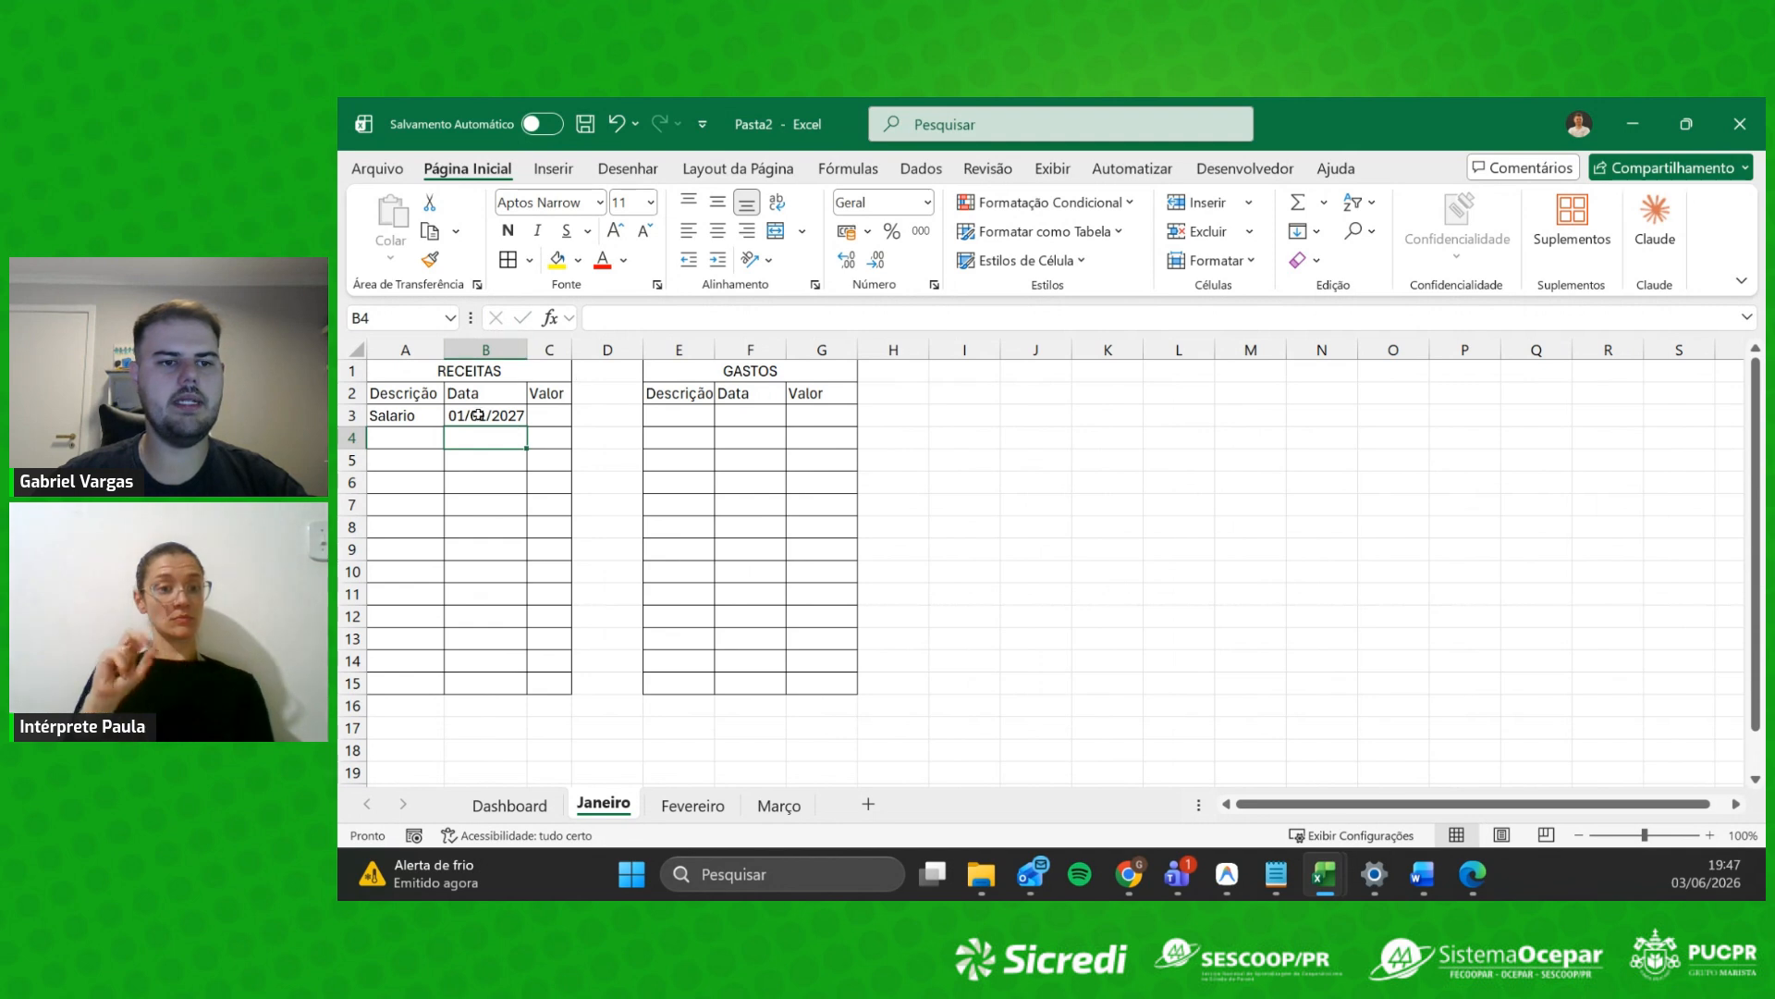
key(Up)
key(Right)
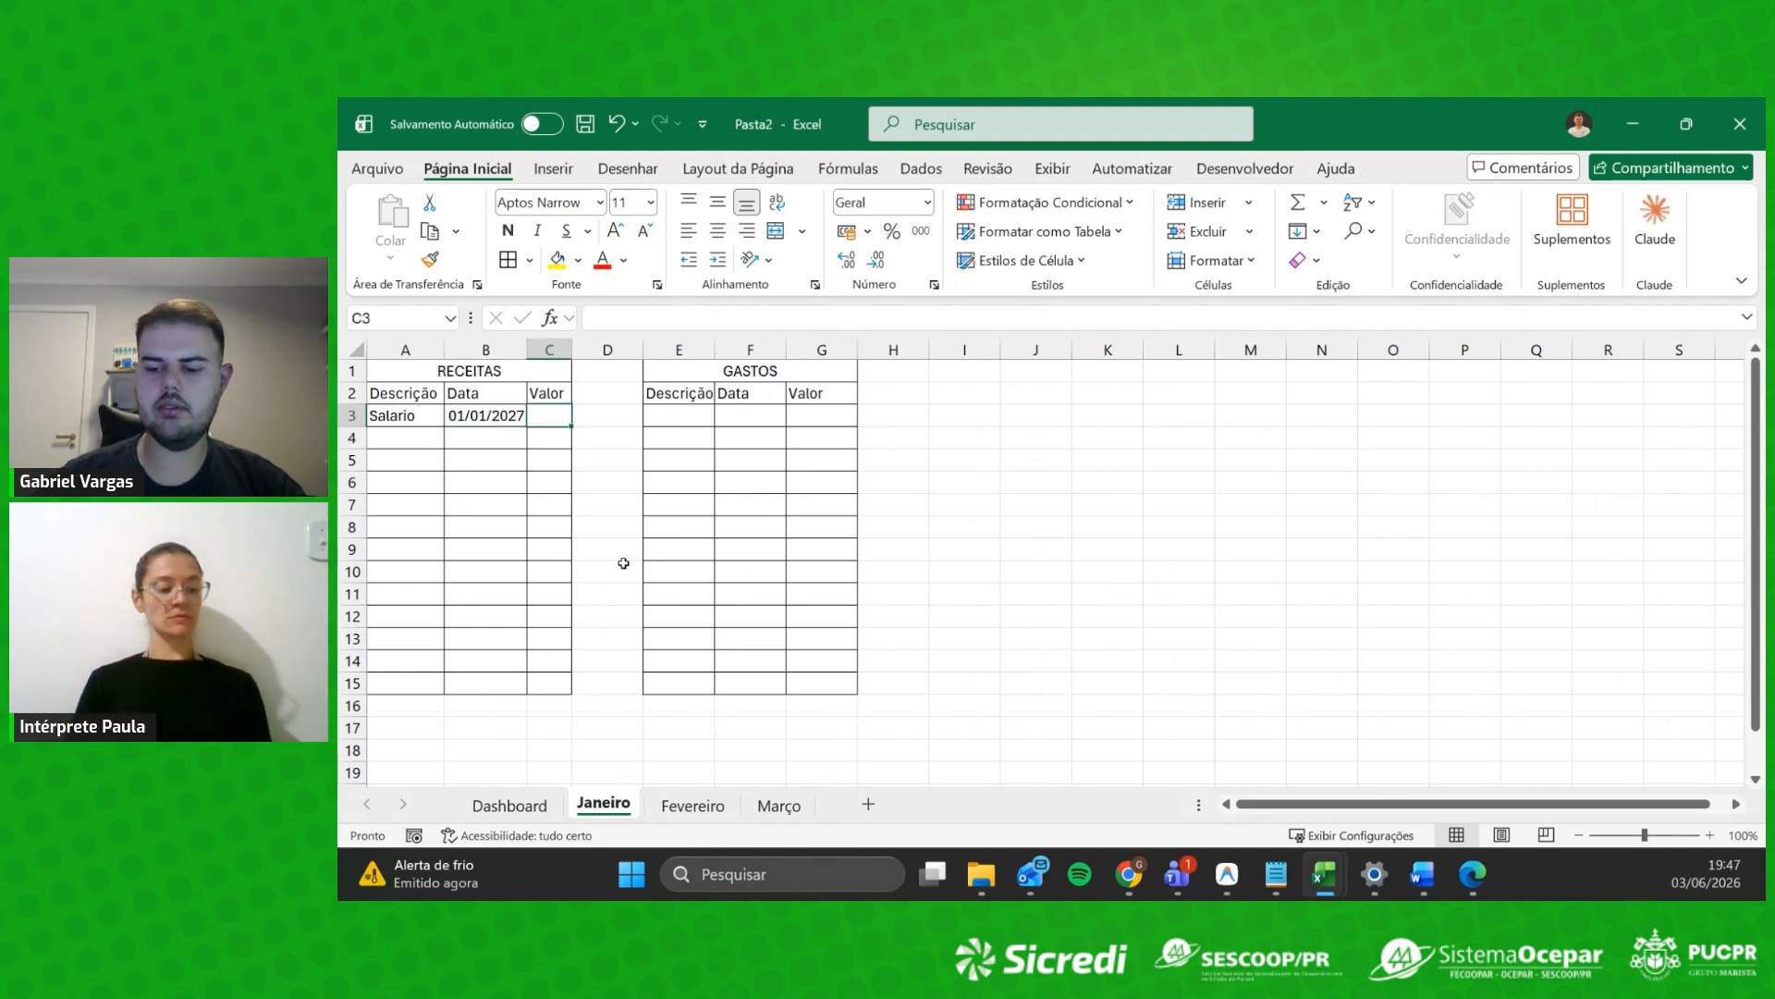
text(1600)
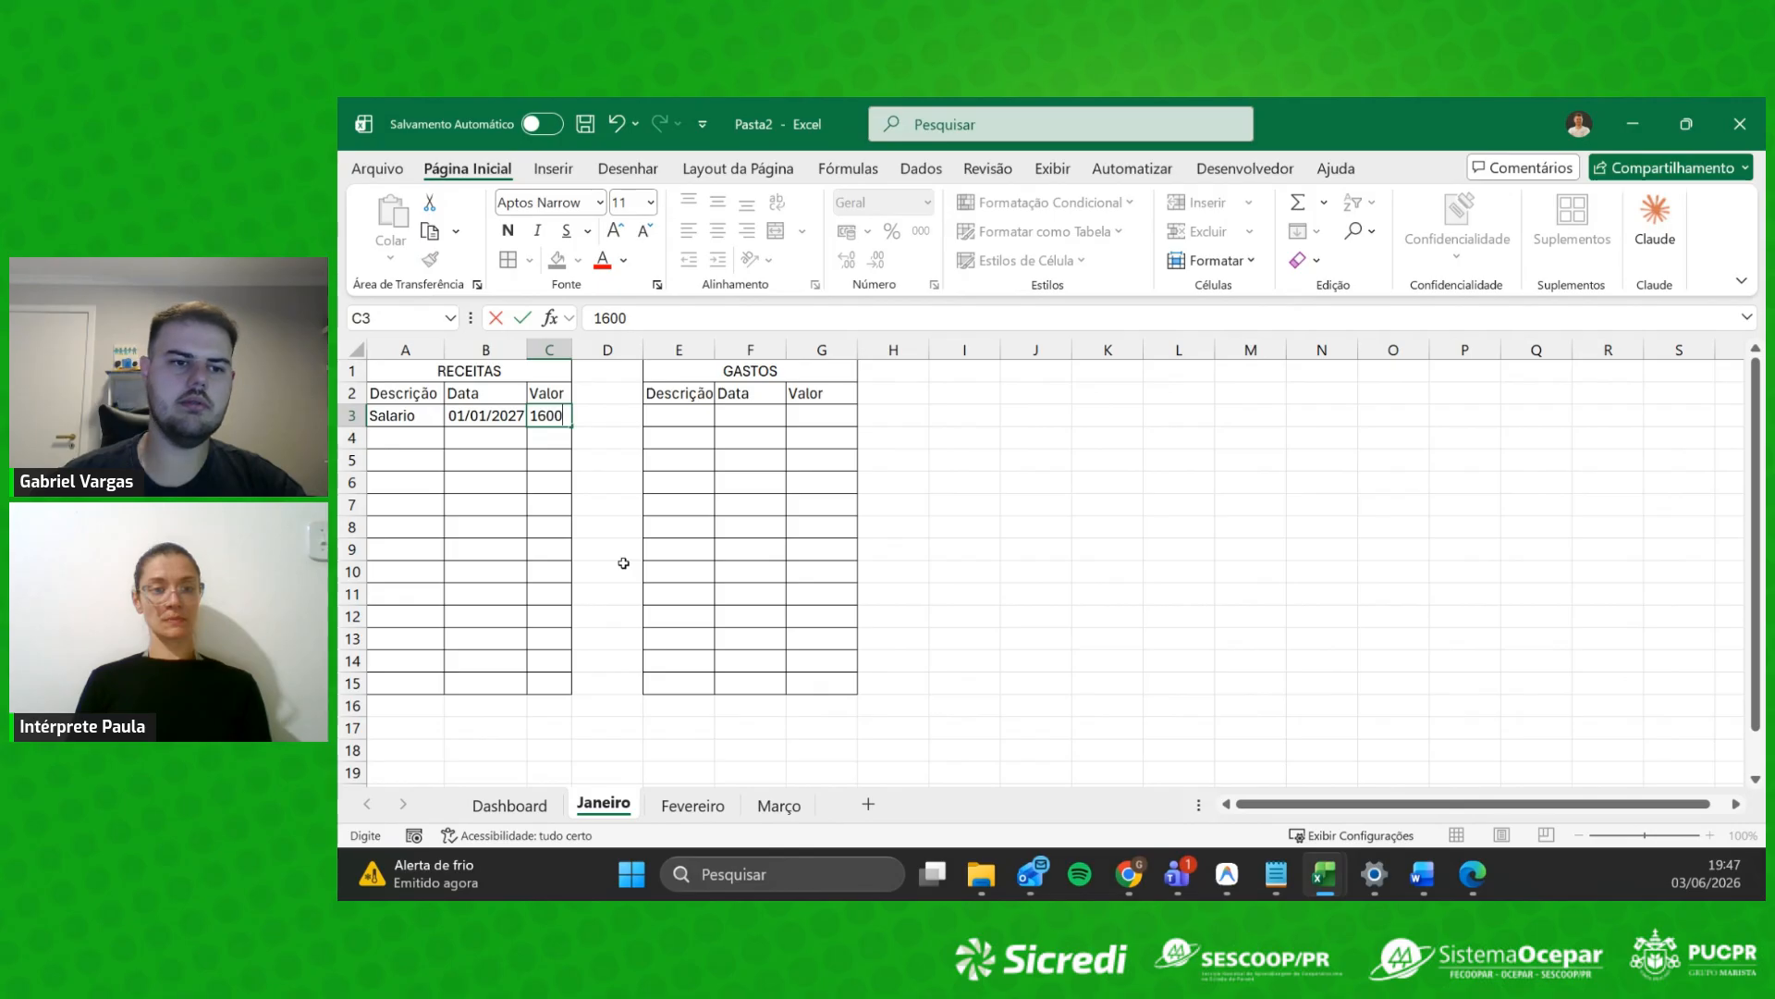
key(Return)
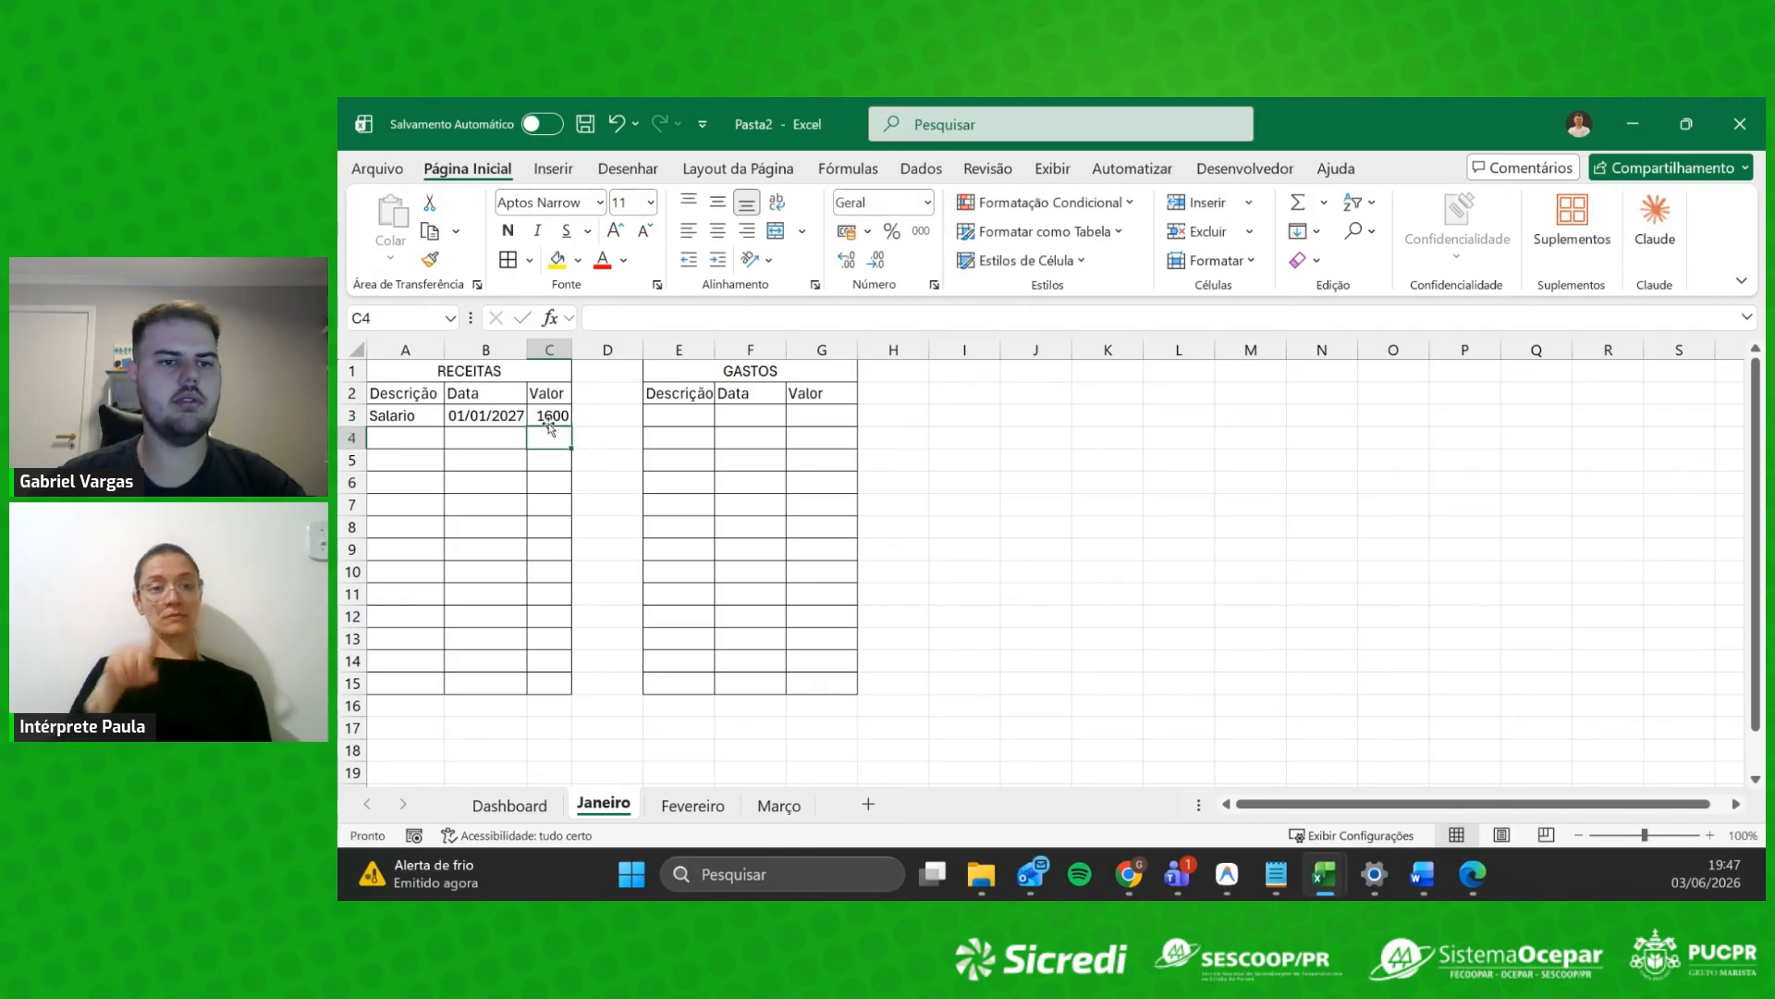
Step: Format the RECEITAS and GASTOS Valor columns as accounting currency
drag(550, 415, 547, 686)
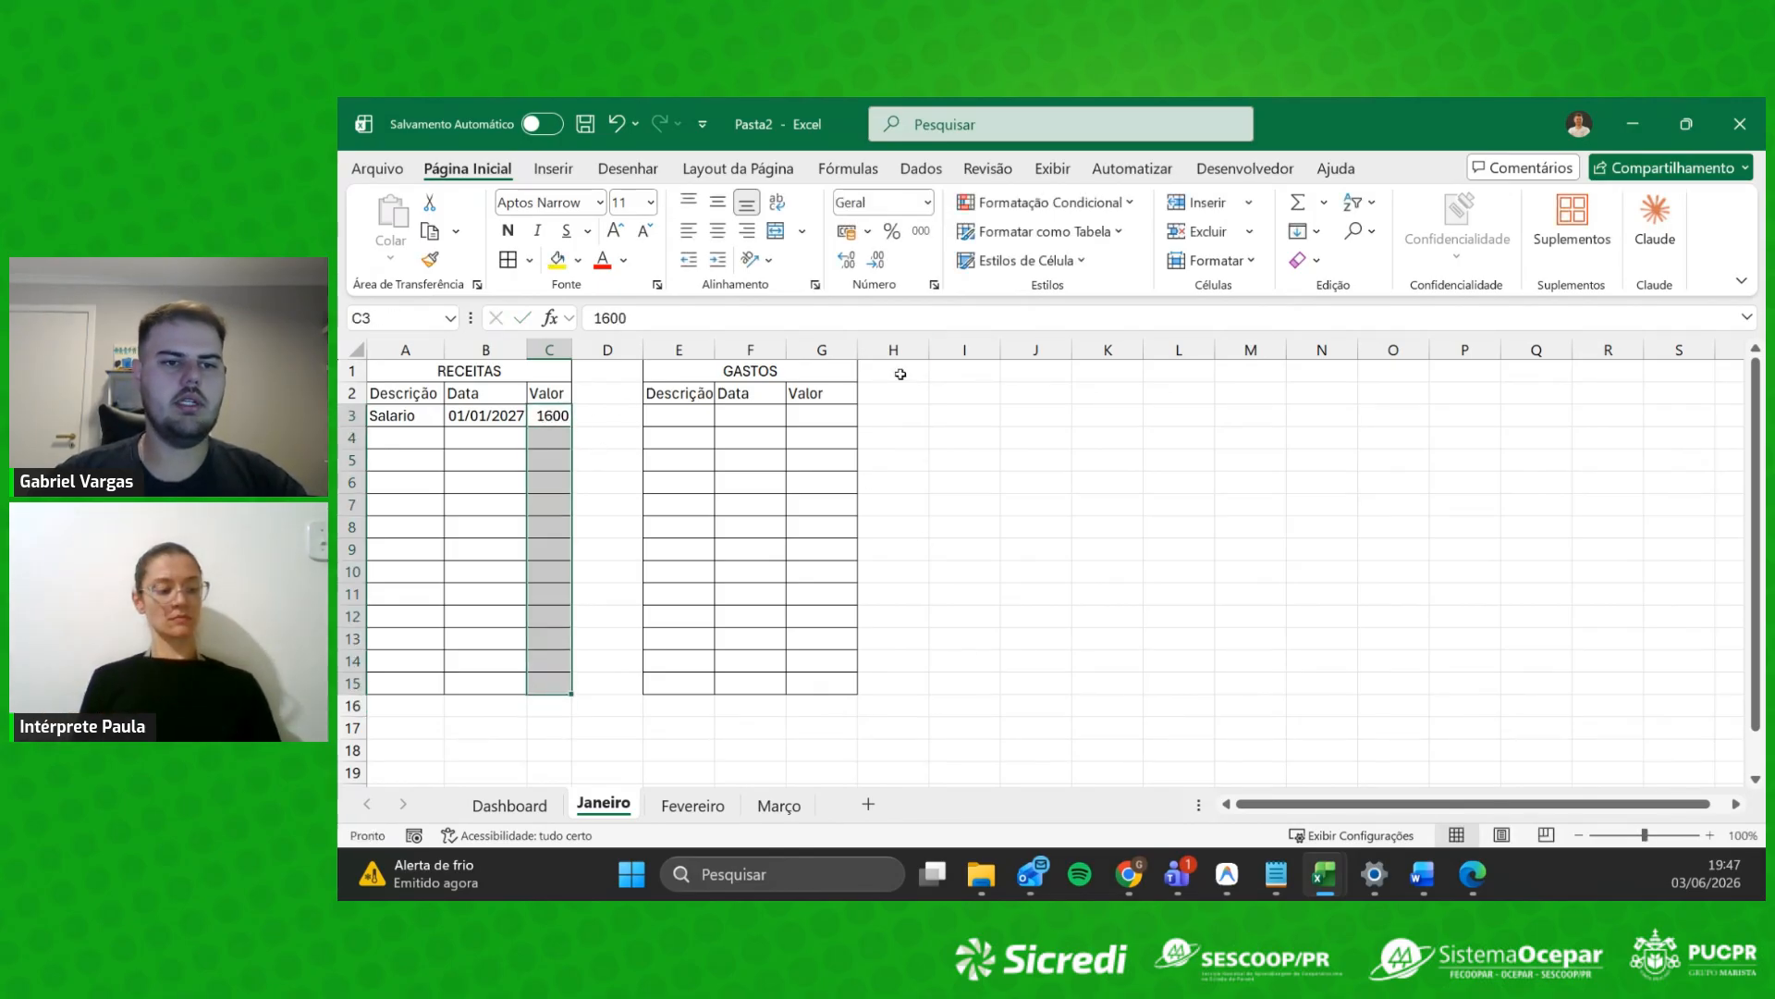
click(844, 231)
drag(873, 416, 898, 686)
click(845, 231)
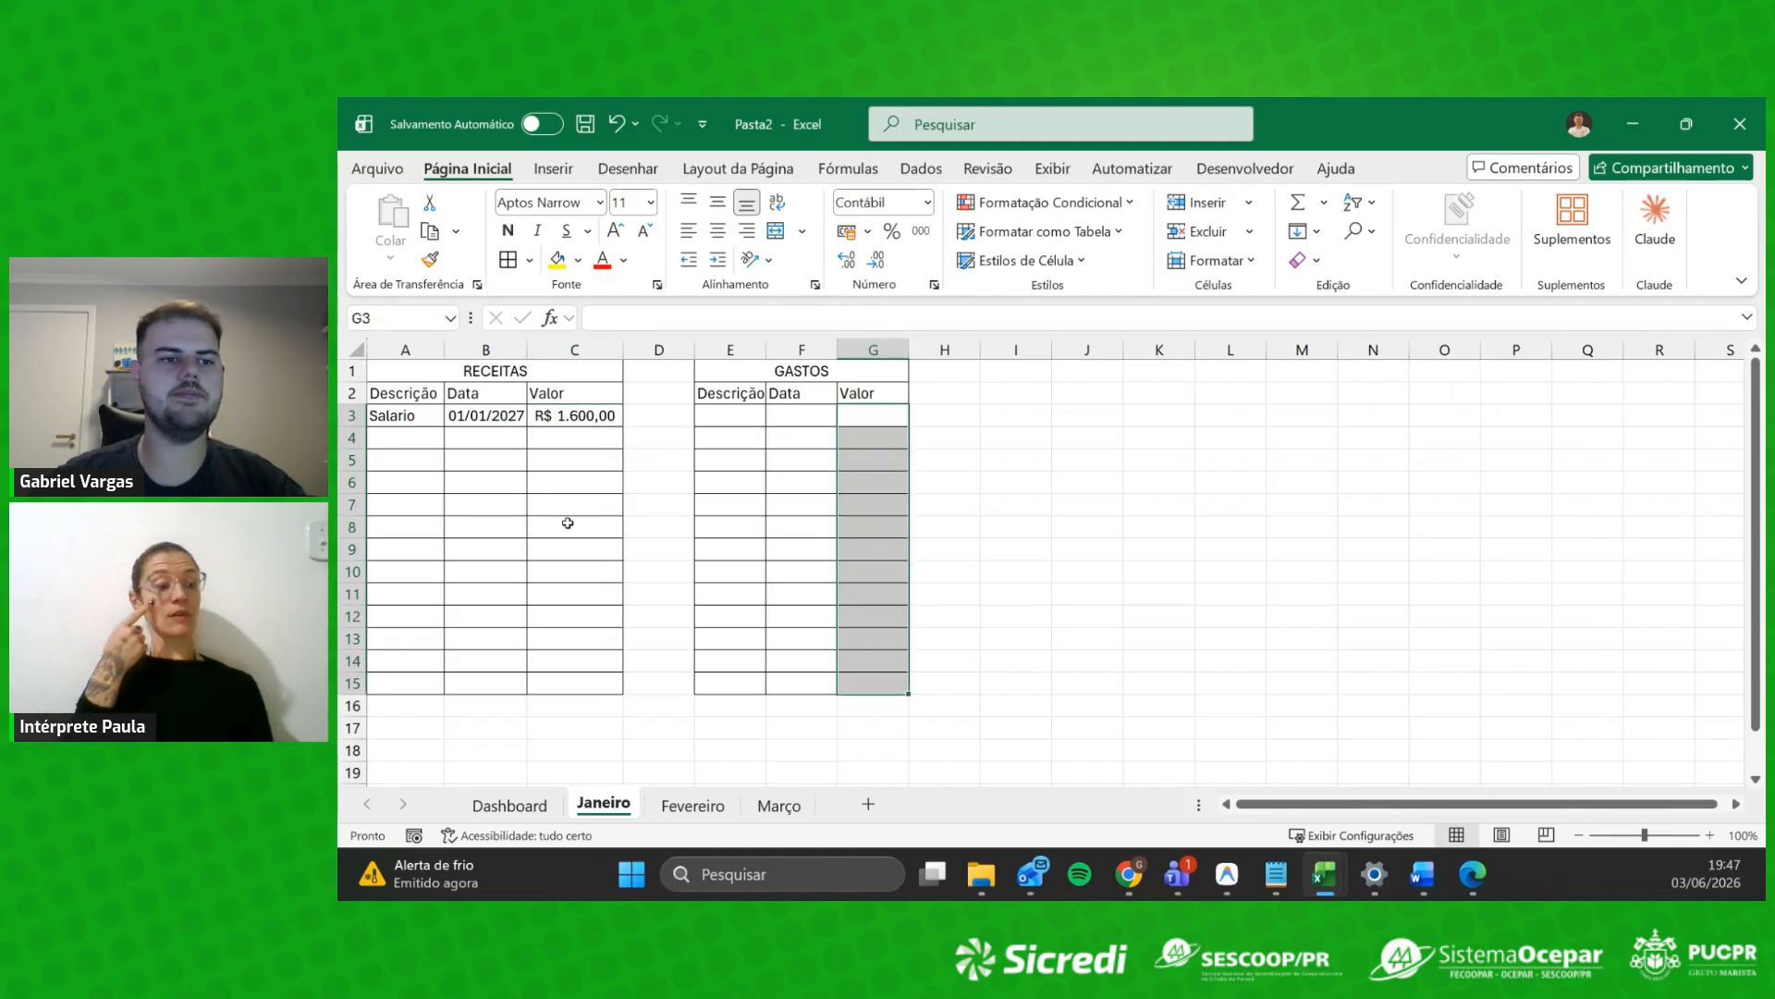
click(507, 527)
Step: Add the Extra income in row 4, dated 10/01/2027, with value R$ 500,00
click(417, 441)
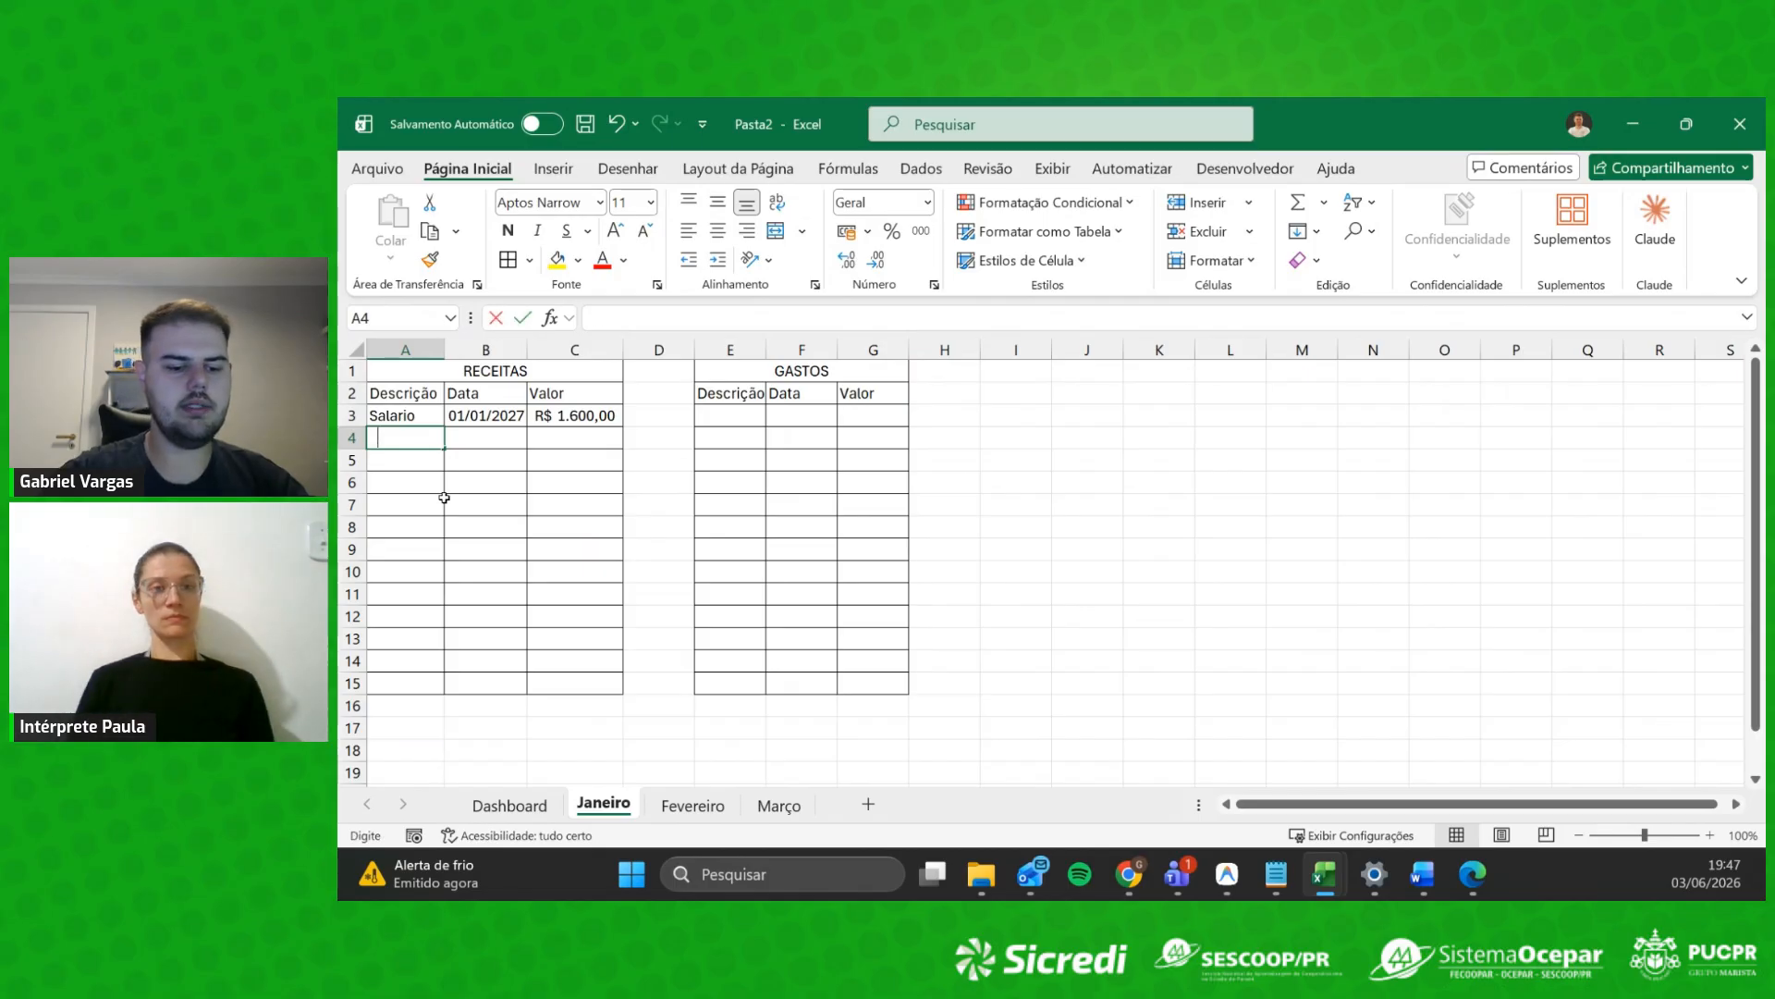
text(Extra)
key(Tab)
text(01)
key(BackSpace)
key(BackSpace)
key(BackSpace)
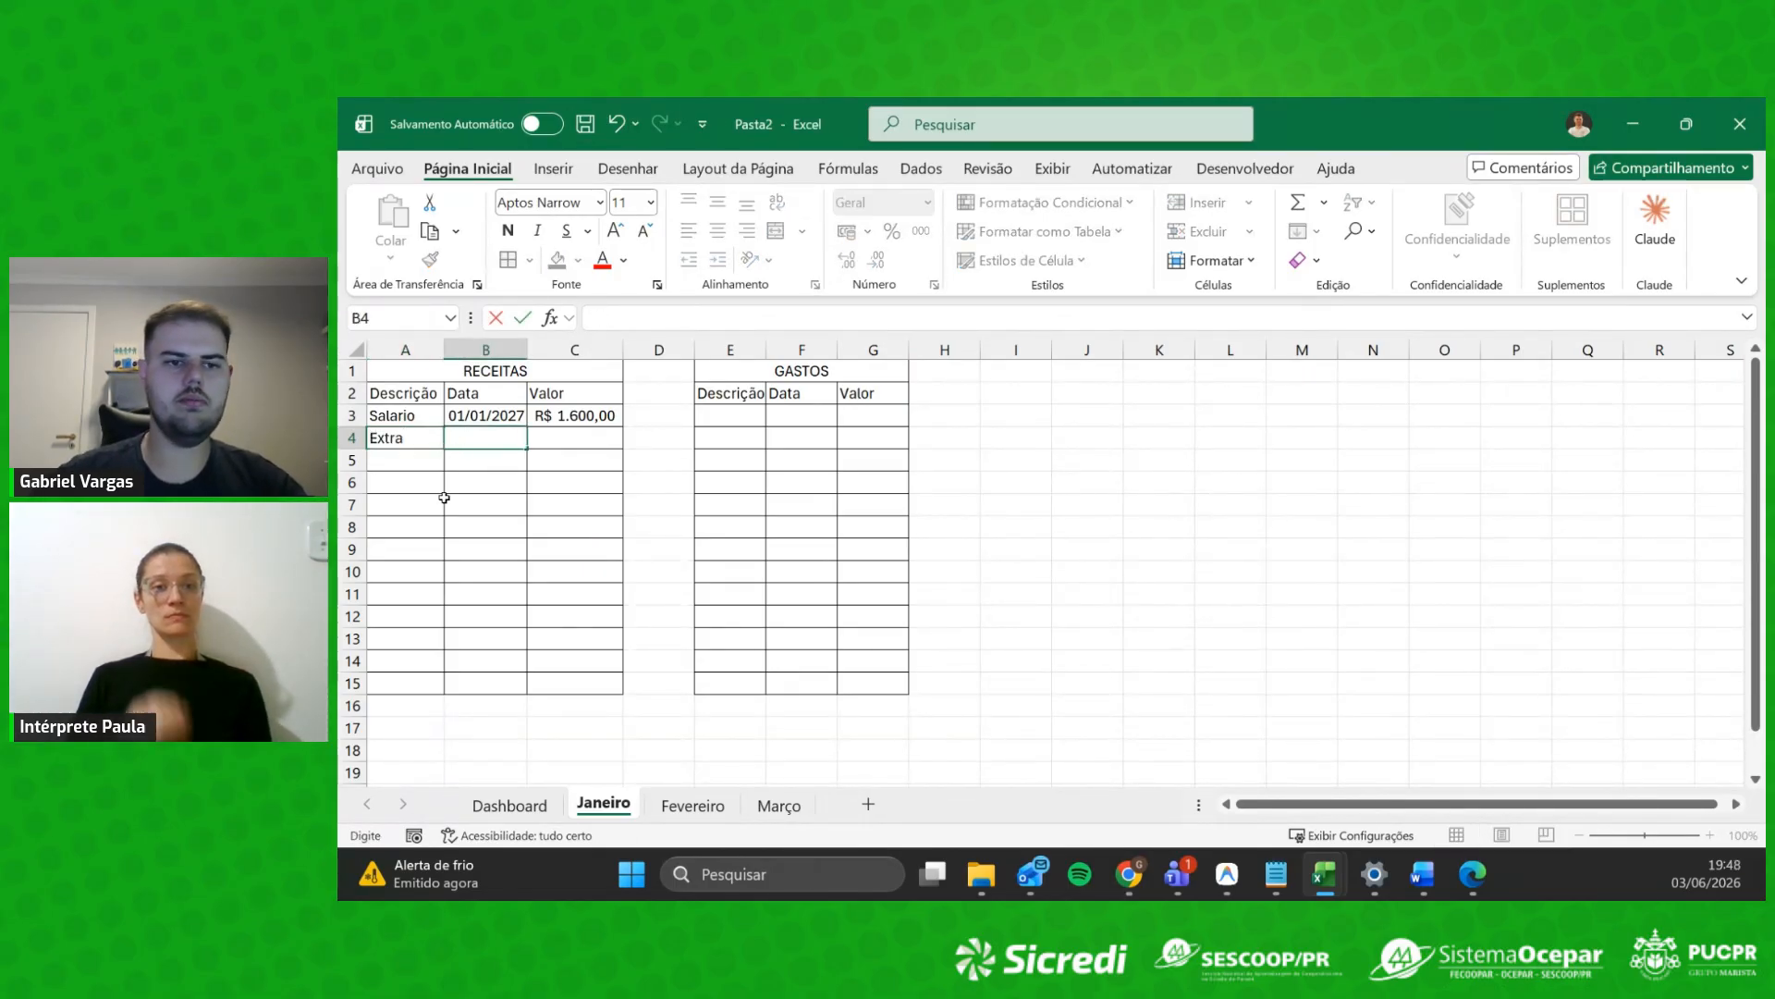
text(10/01/2027)
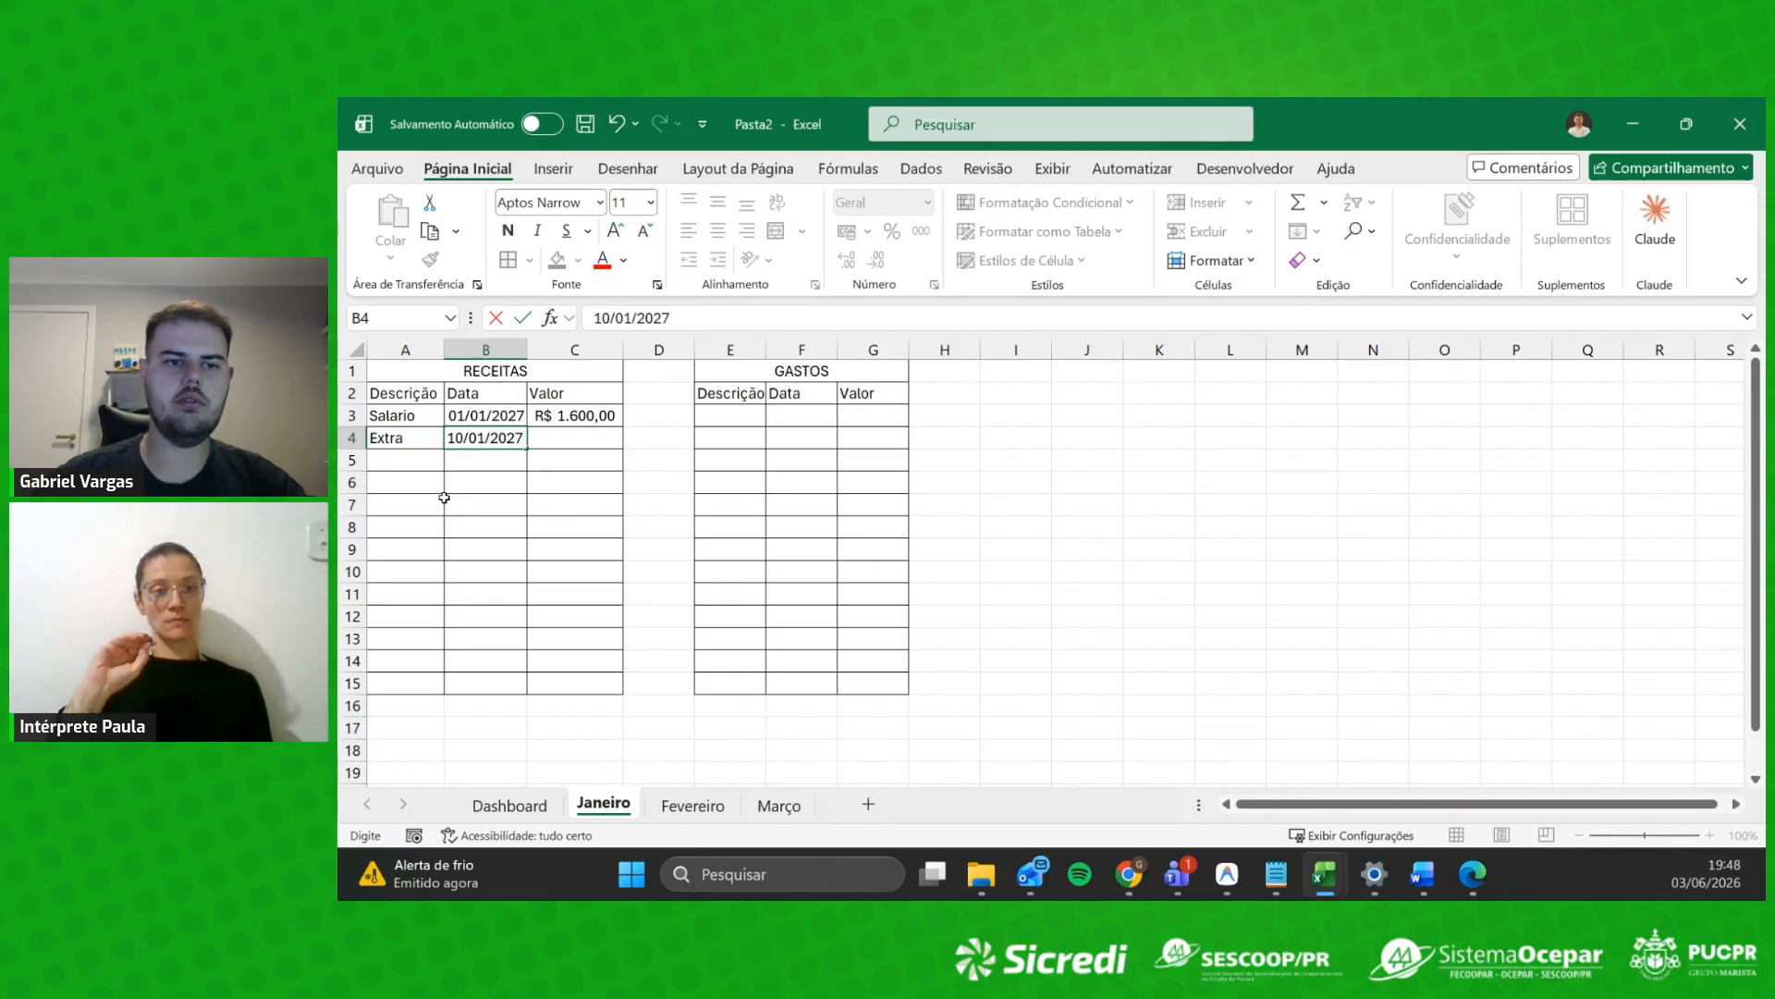
key(Tab)
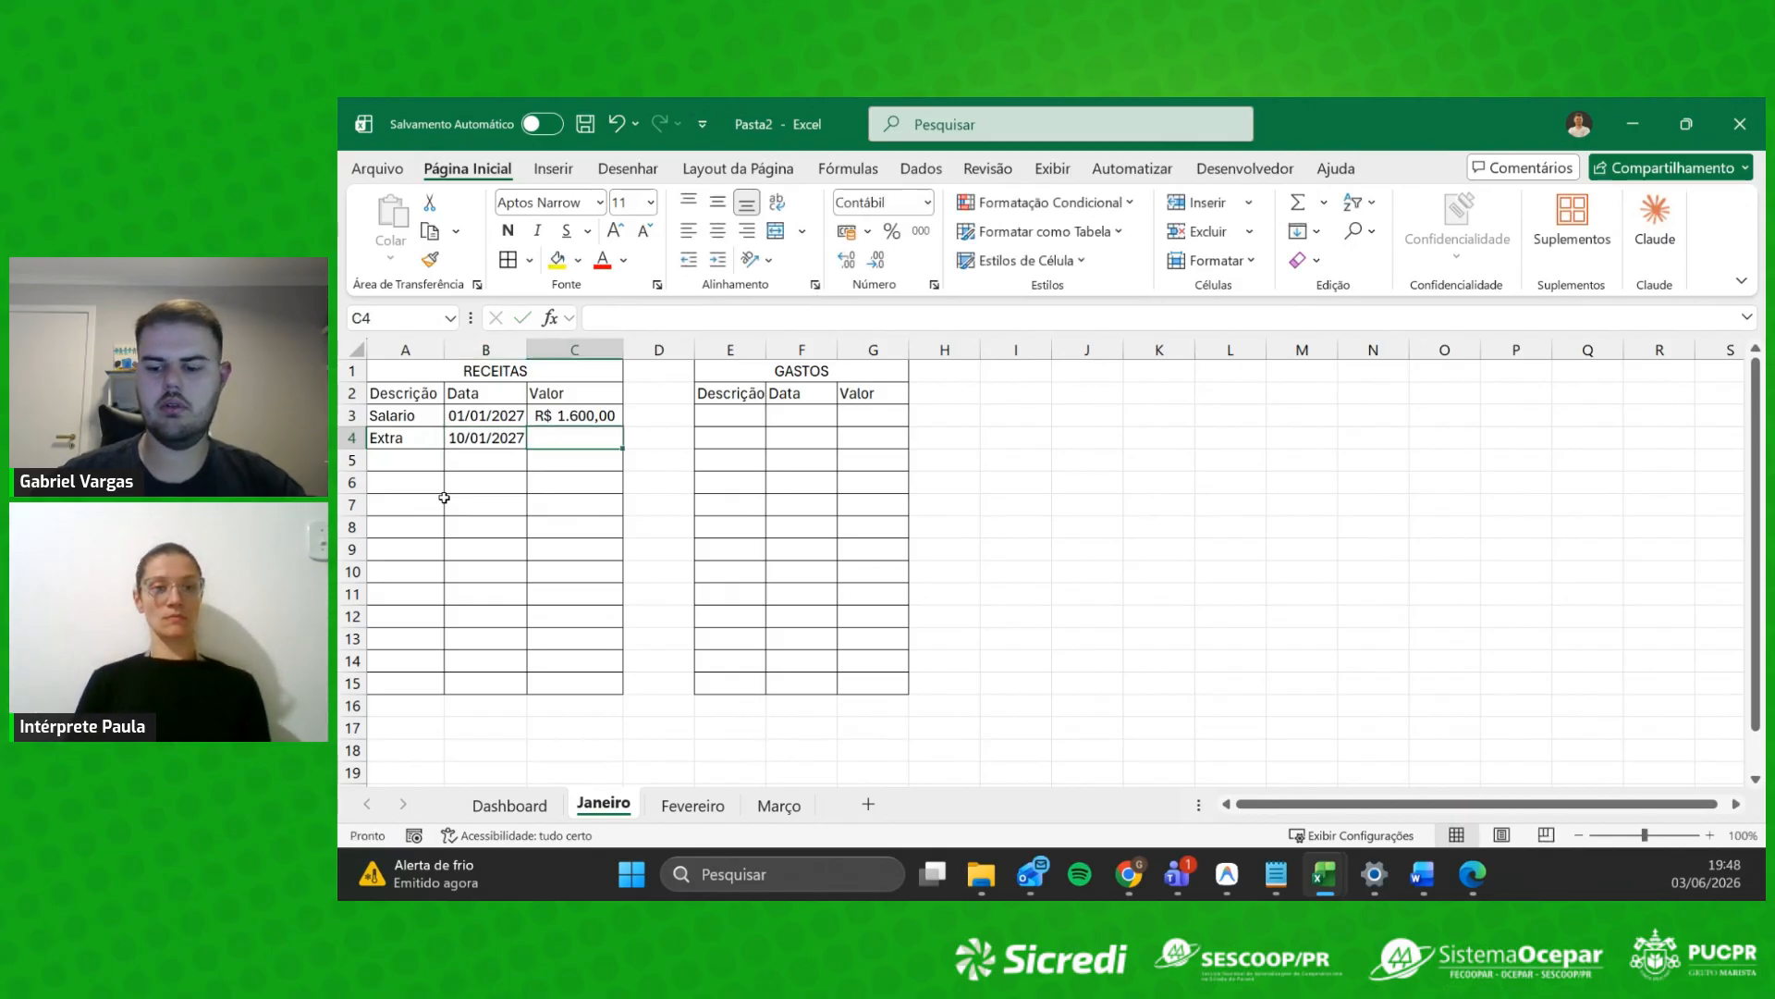
text(5)
key(Return)
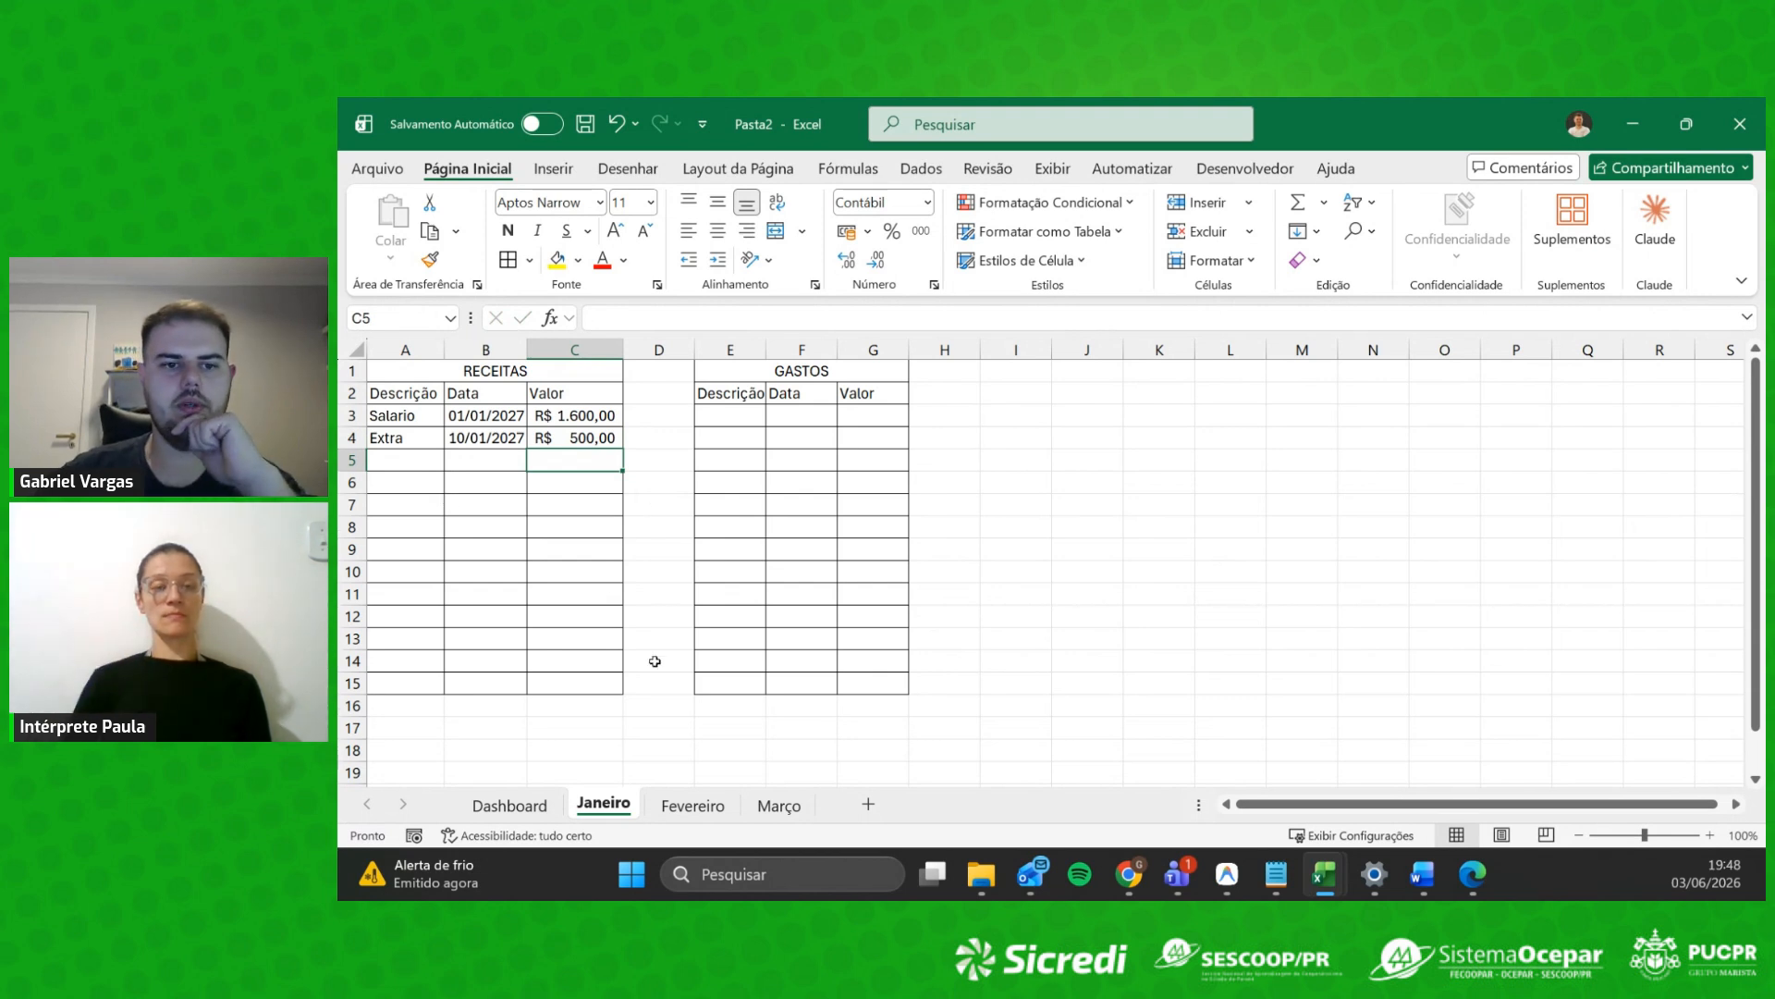
click(878, 462)
click(723, 423)
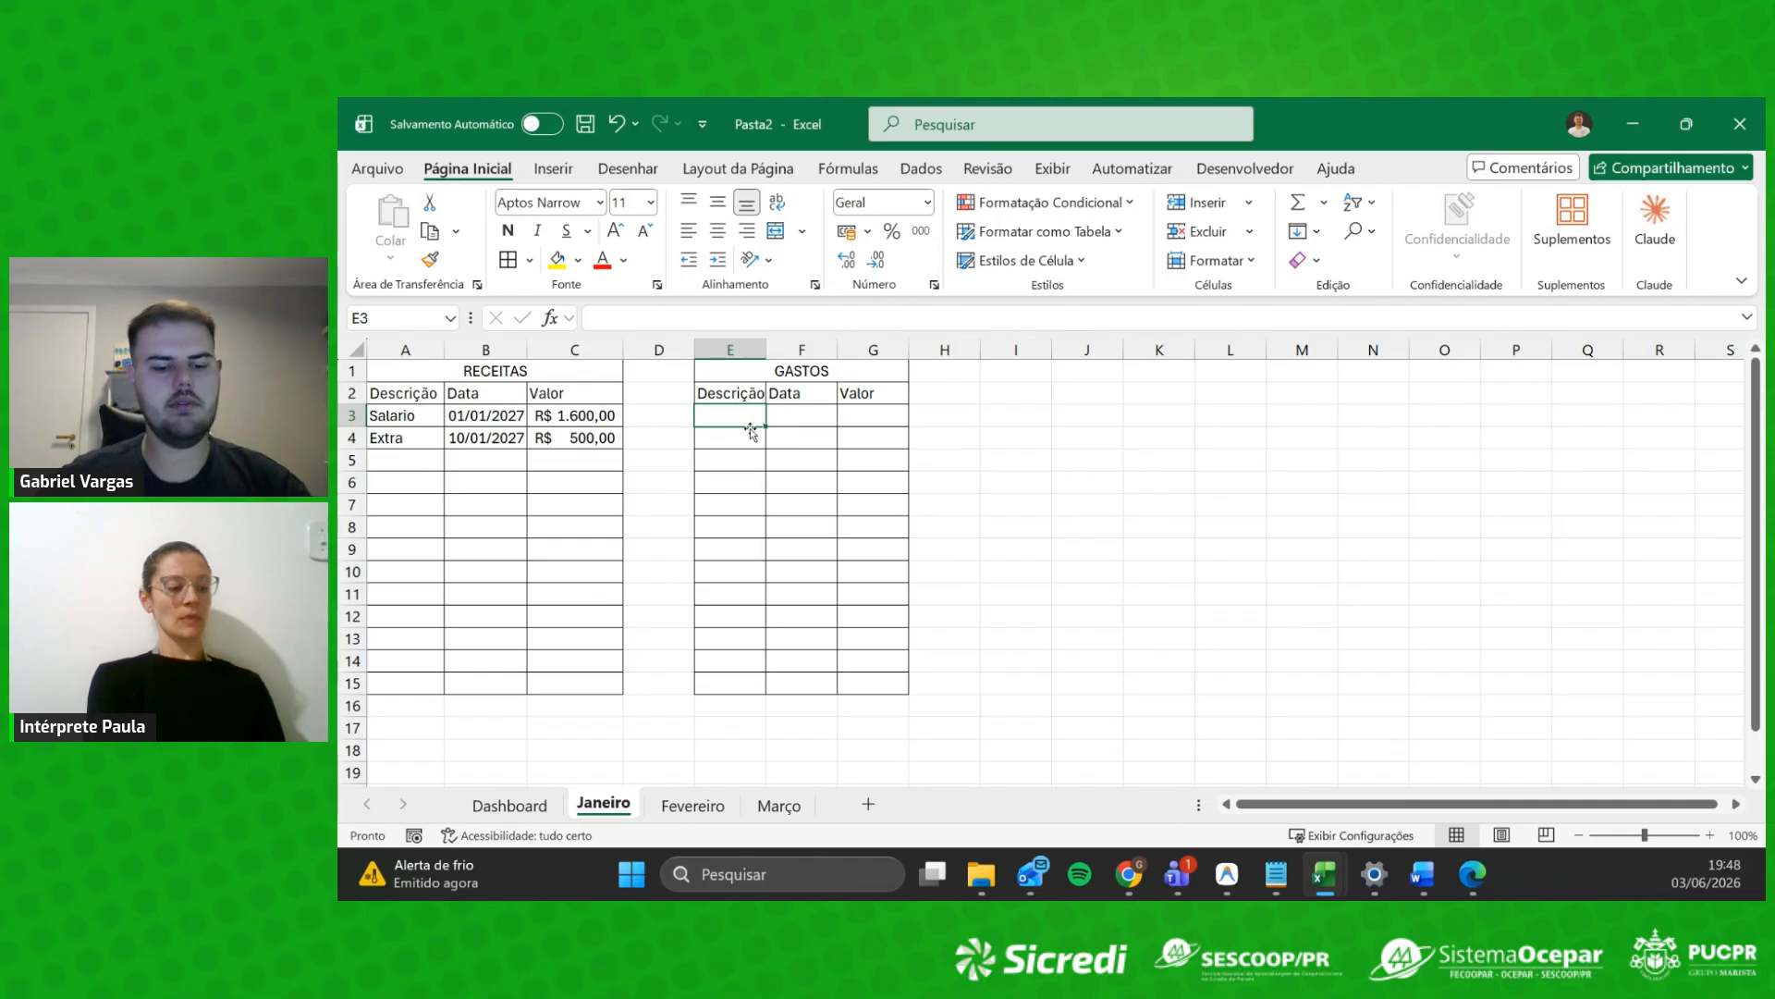
Step: Enter the expense descriptions Mercado, Mercado, Ifood, Farmacia and Carro in E3:E7
text(MER)
key(BackSpace)
key(BackSpace)
key(BackSpace)
text(Mercado)
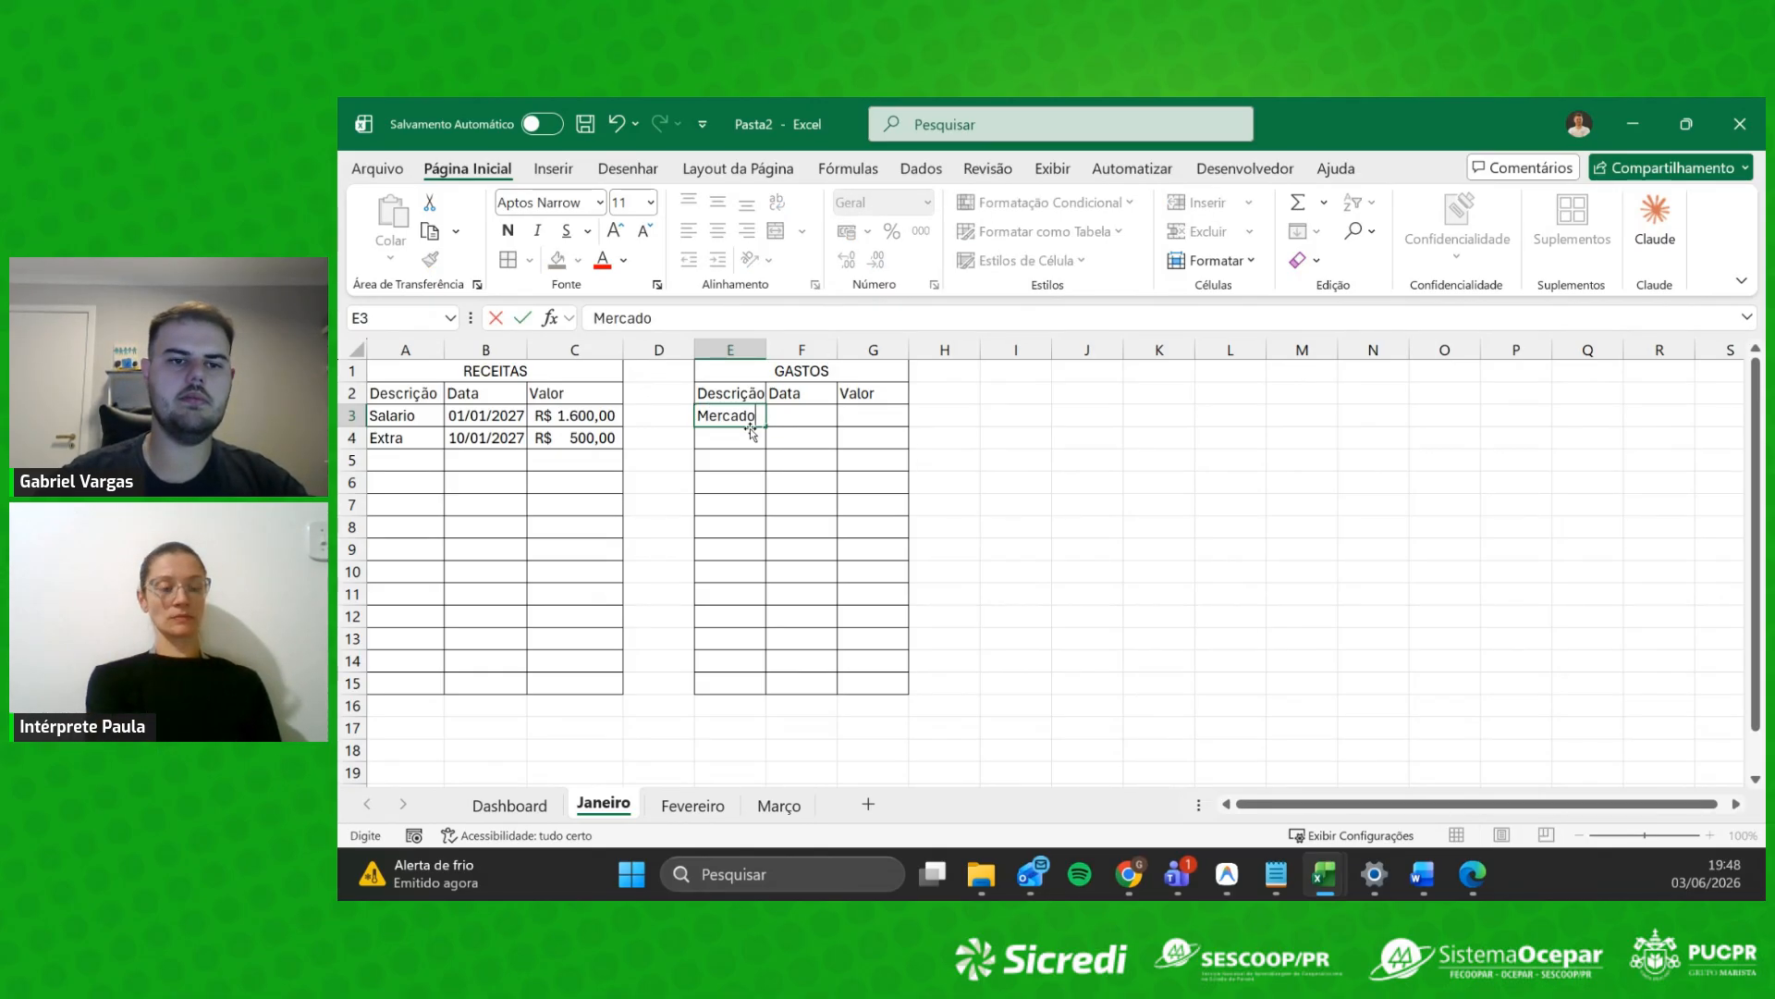
key(Return)
text(Mercado)
key(Return)
text(Ifood)
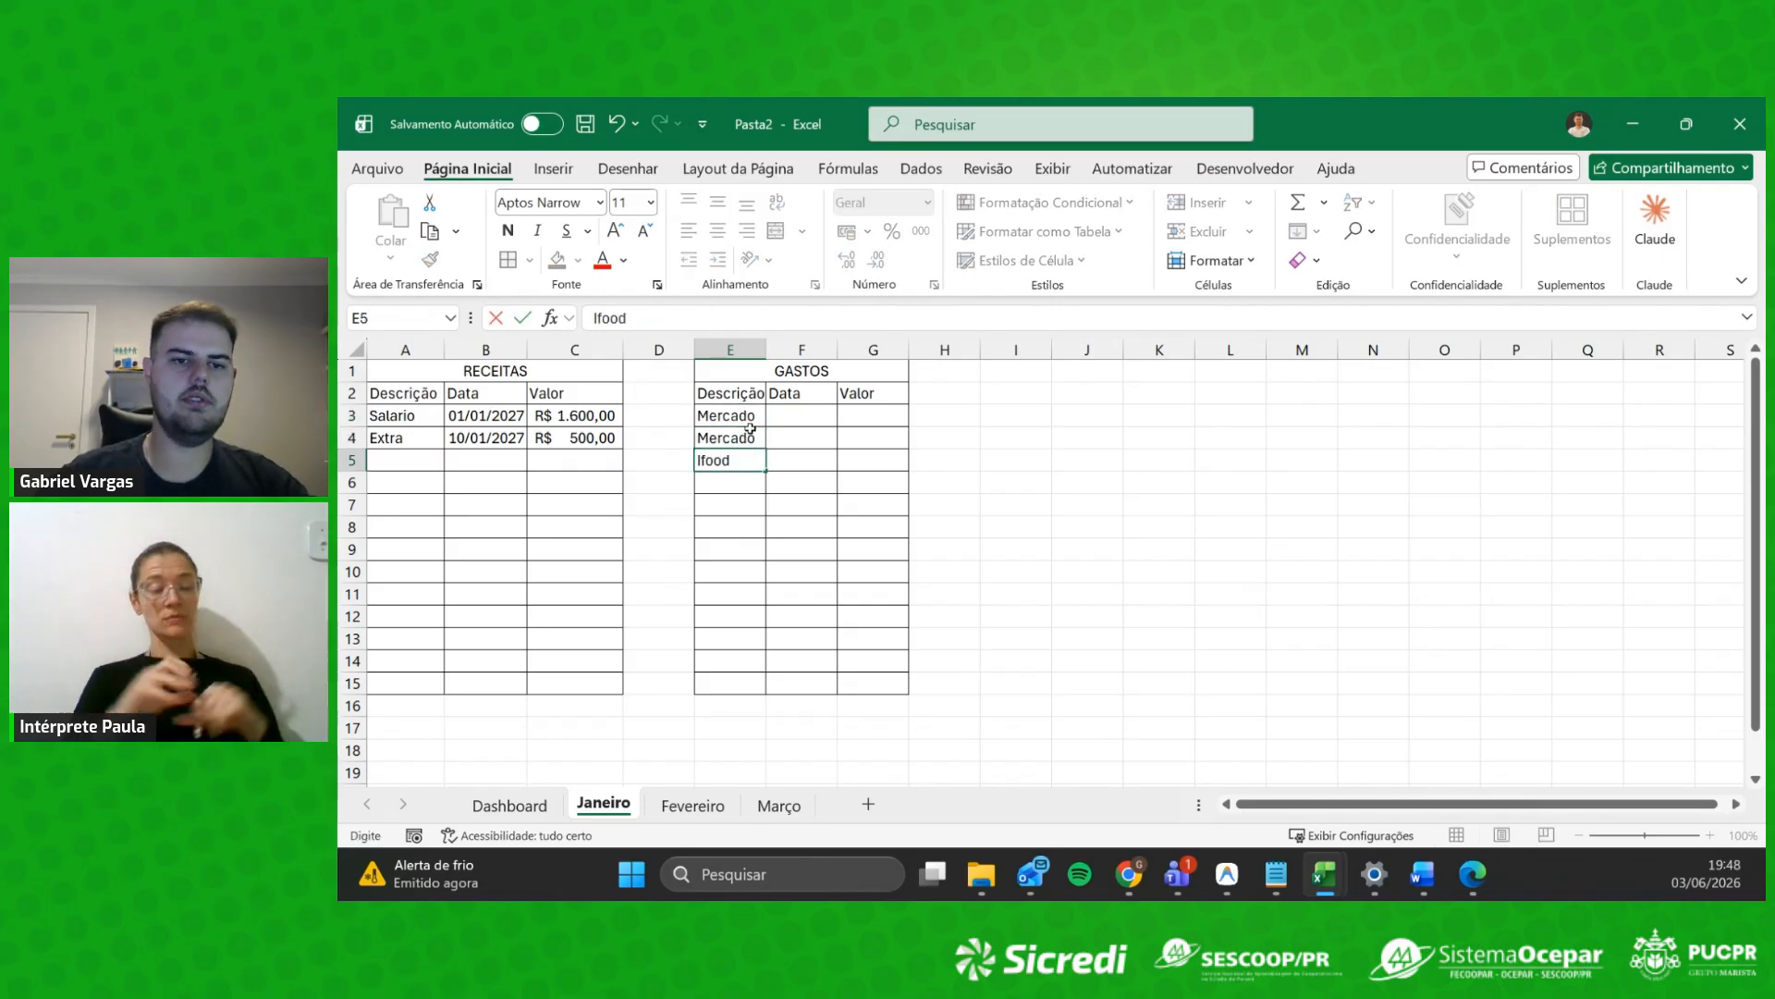
key(Return)
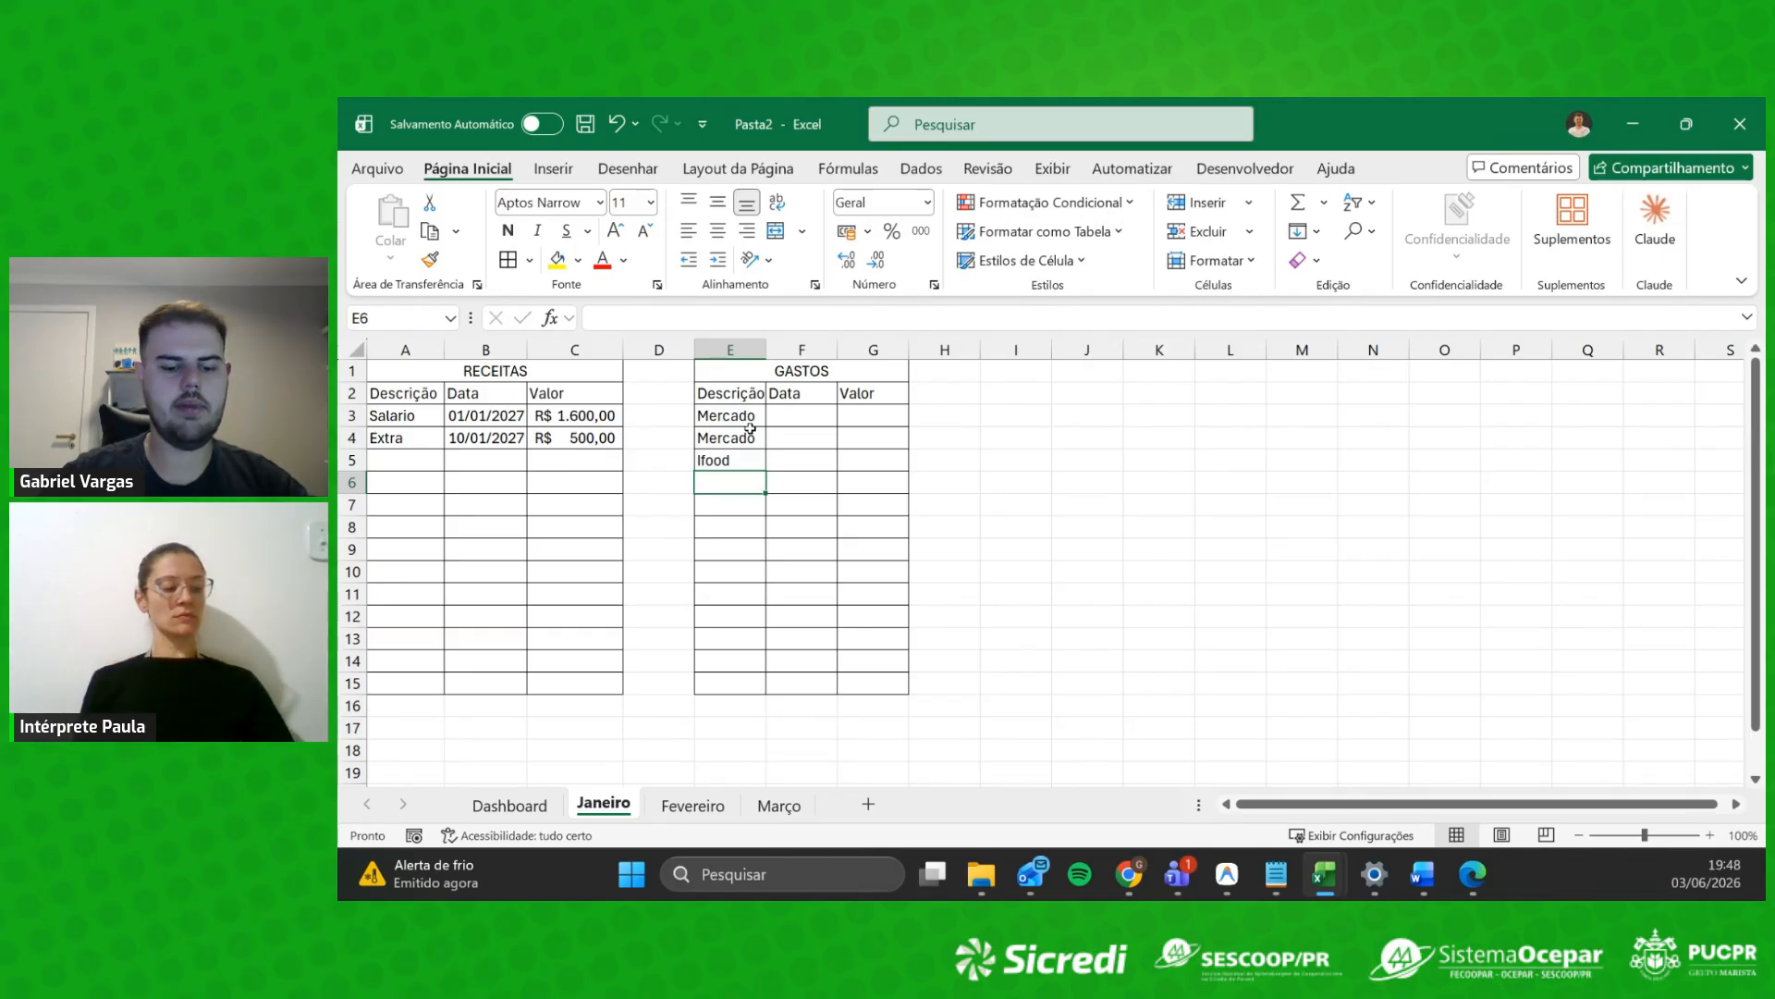
text(Fara)
key(BackSpace)
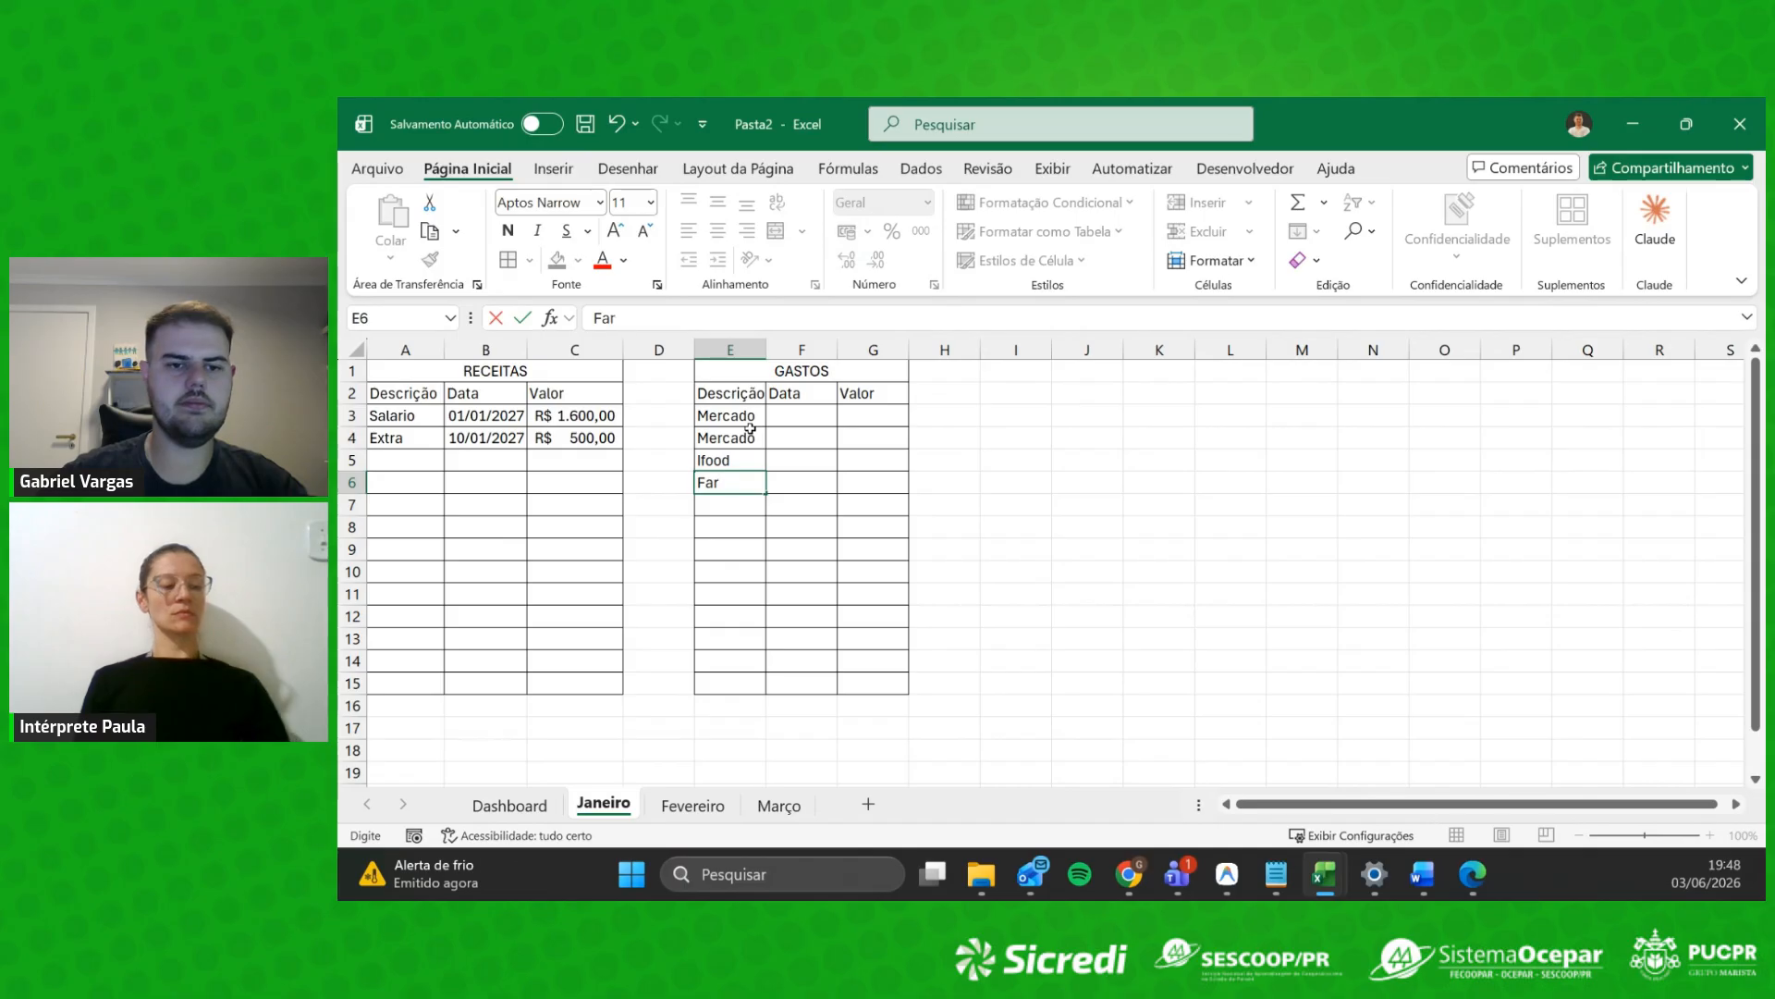
key(Return)
text(C)
text(Ca)
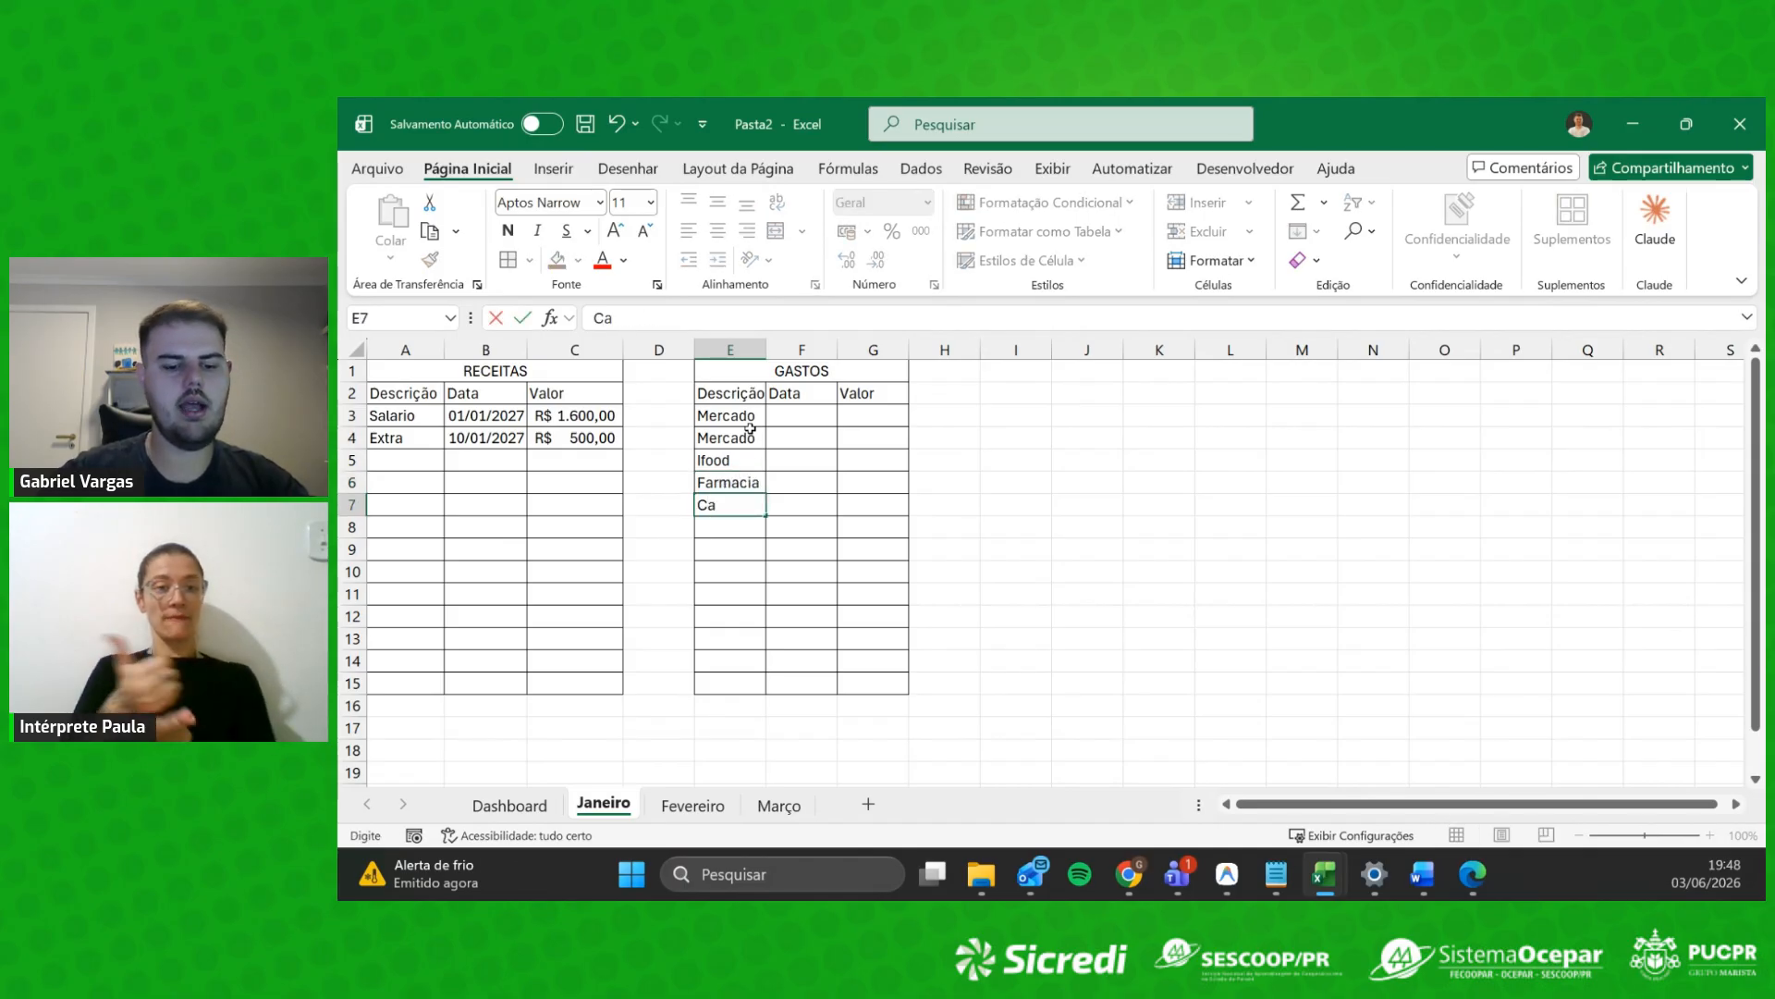
text(rro)
key(Tab)
Step: Copy the date 01/01/2027 into F3, widen column F, and fill dates through 05/01/2027
key(Up)
key(Up)
key(Up)
key(Up)
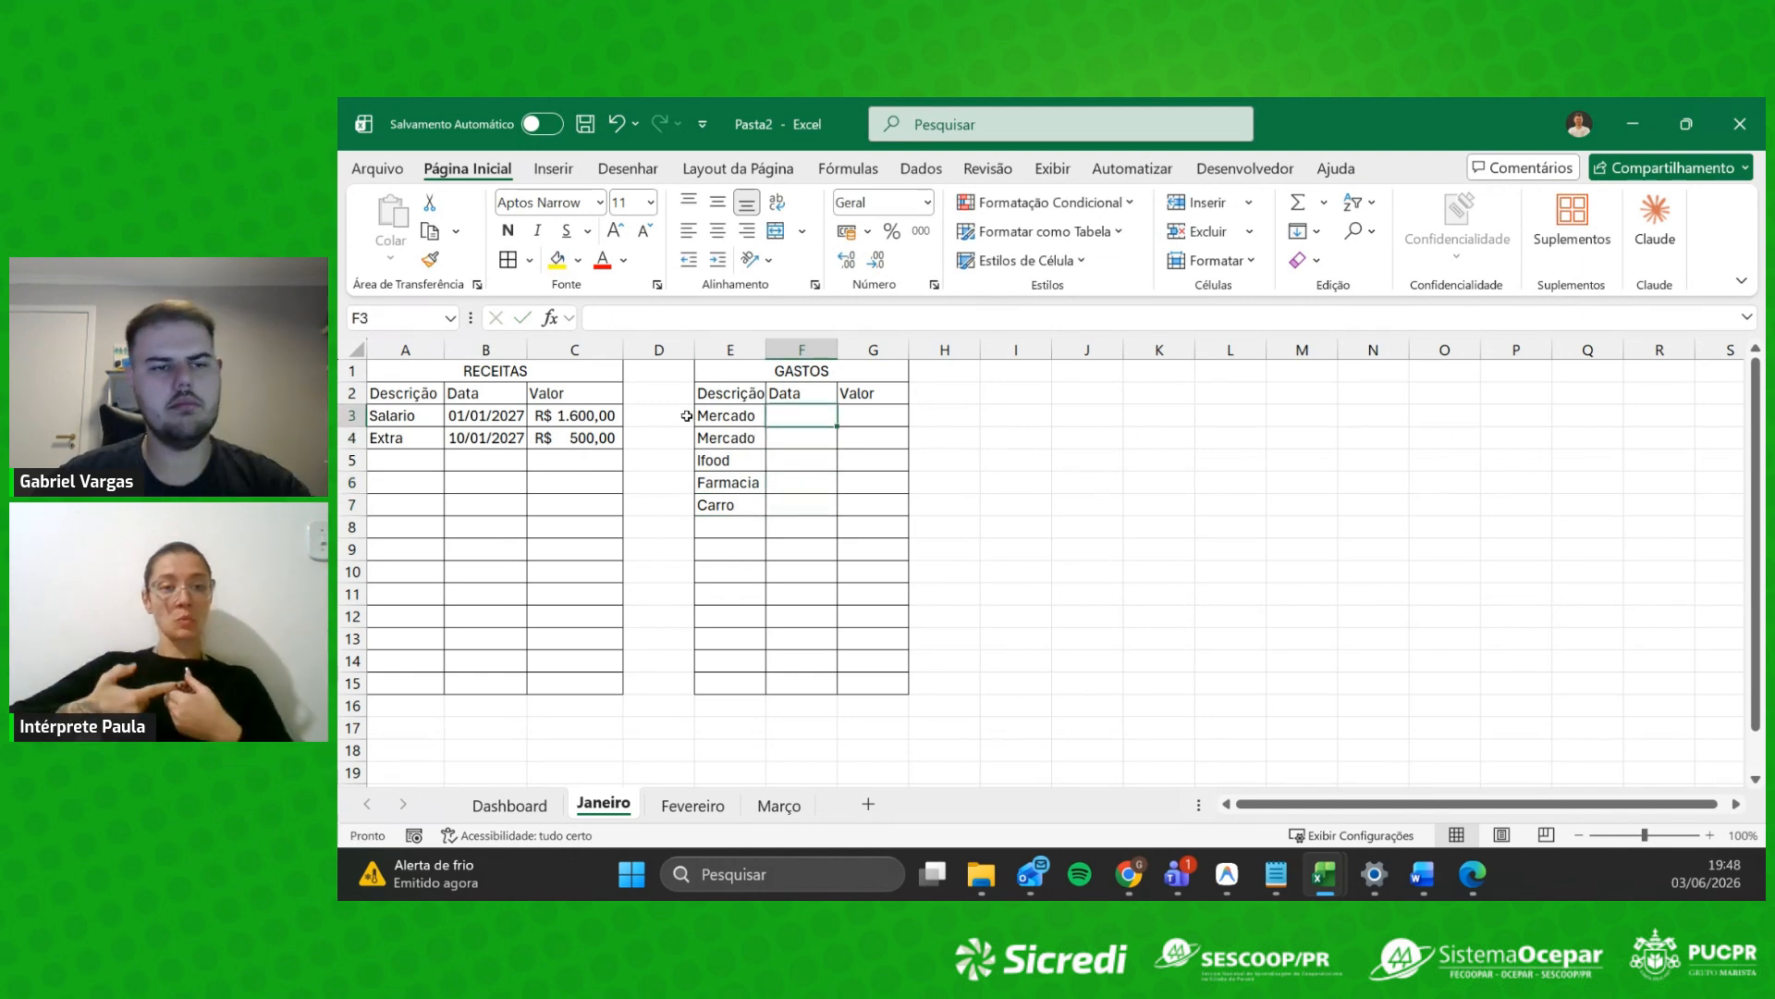
click(519, 421)
key(ctrl+c)
click(801, 418)
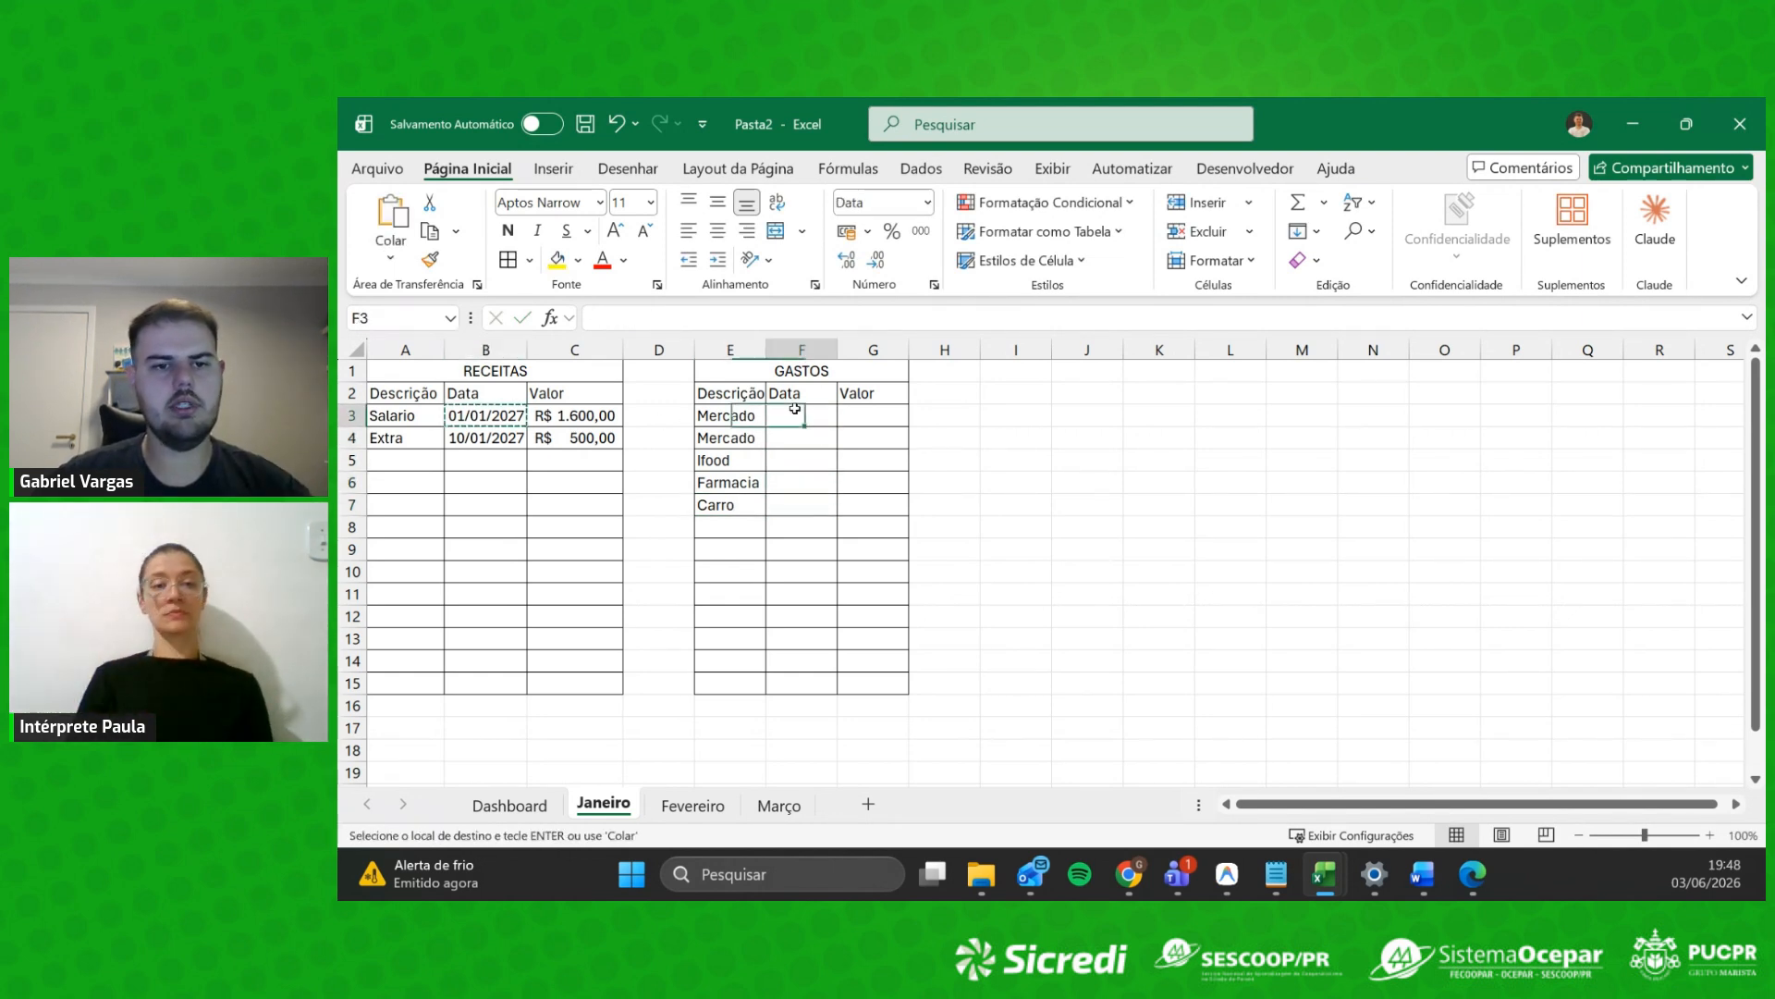
key(ctrl+v)
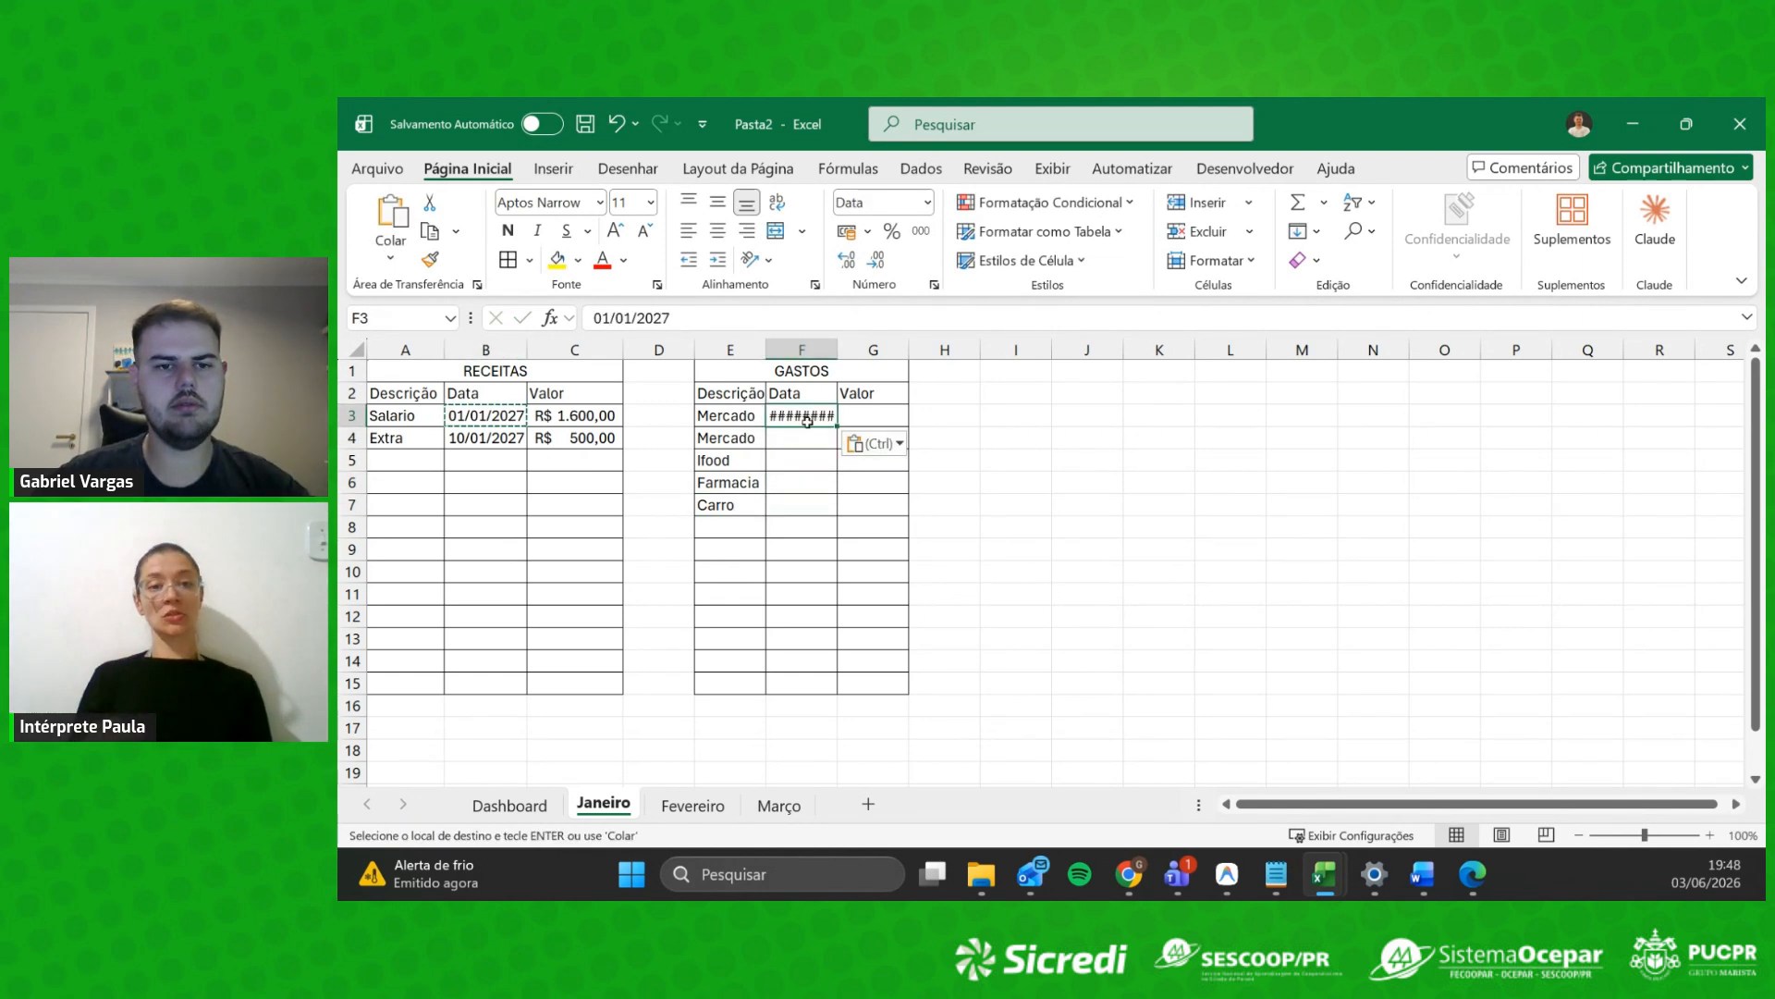
double_click(838, 350)
click(839, 466)
click(842, 421)
drag(847, 425, 847, 511)
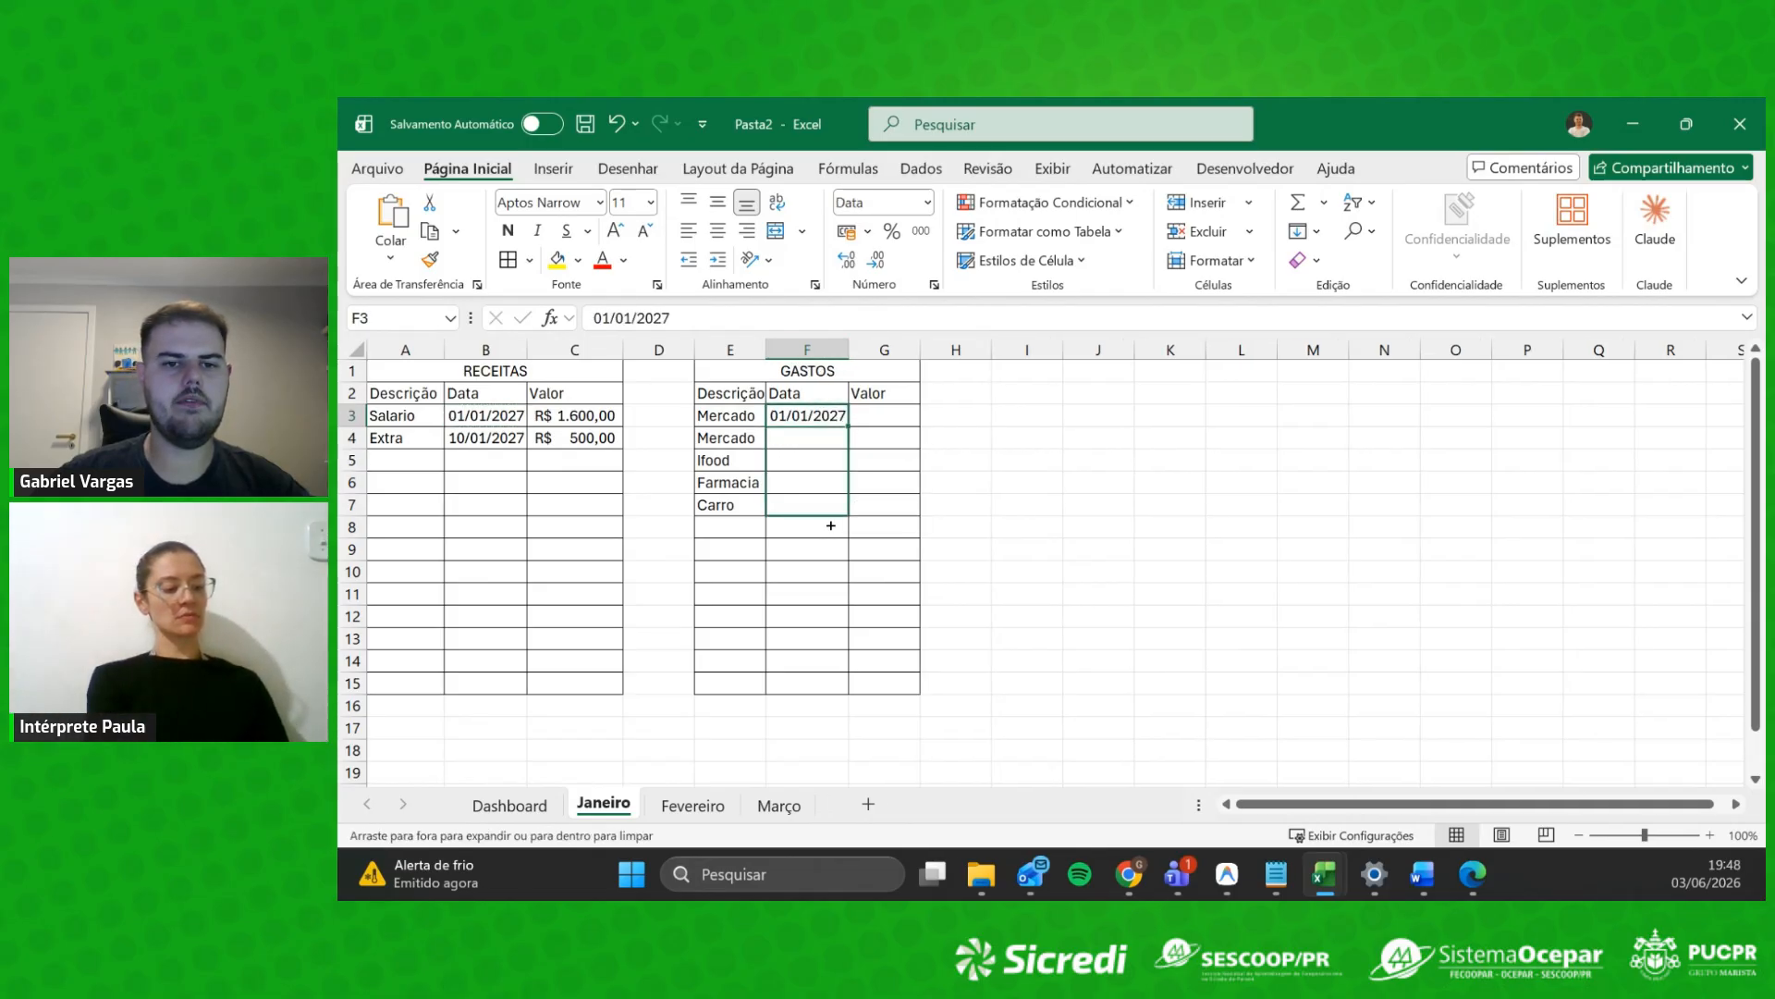
click(784, 578)
Step: Enter the expense values 50, 70, 30, 50 and 100 in G3:G7
click(883, 418)
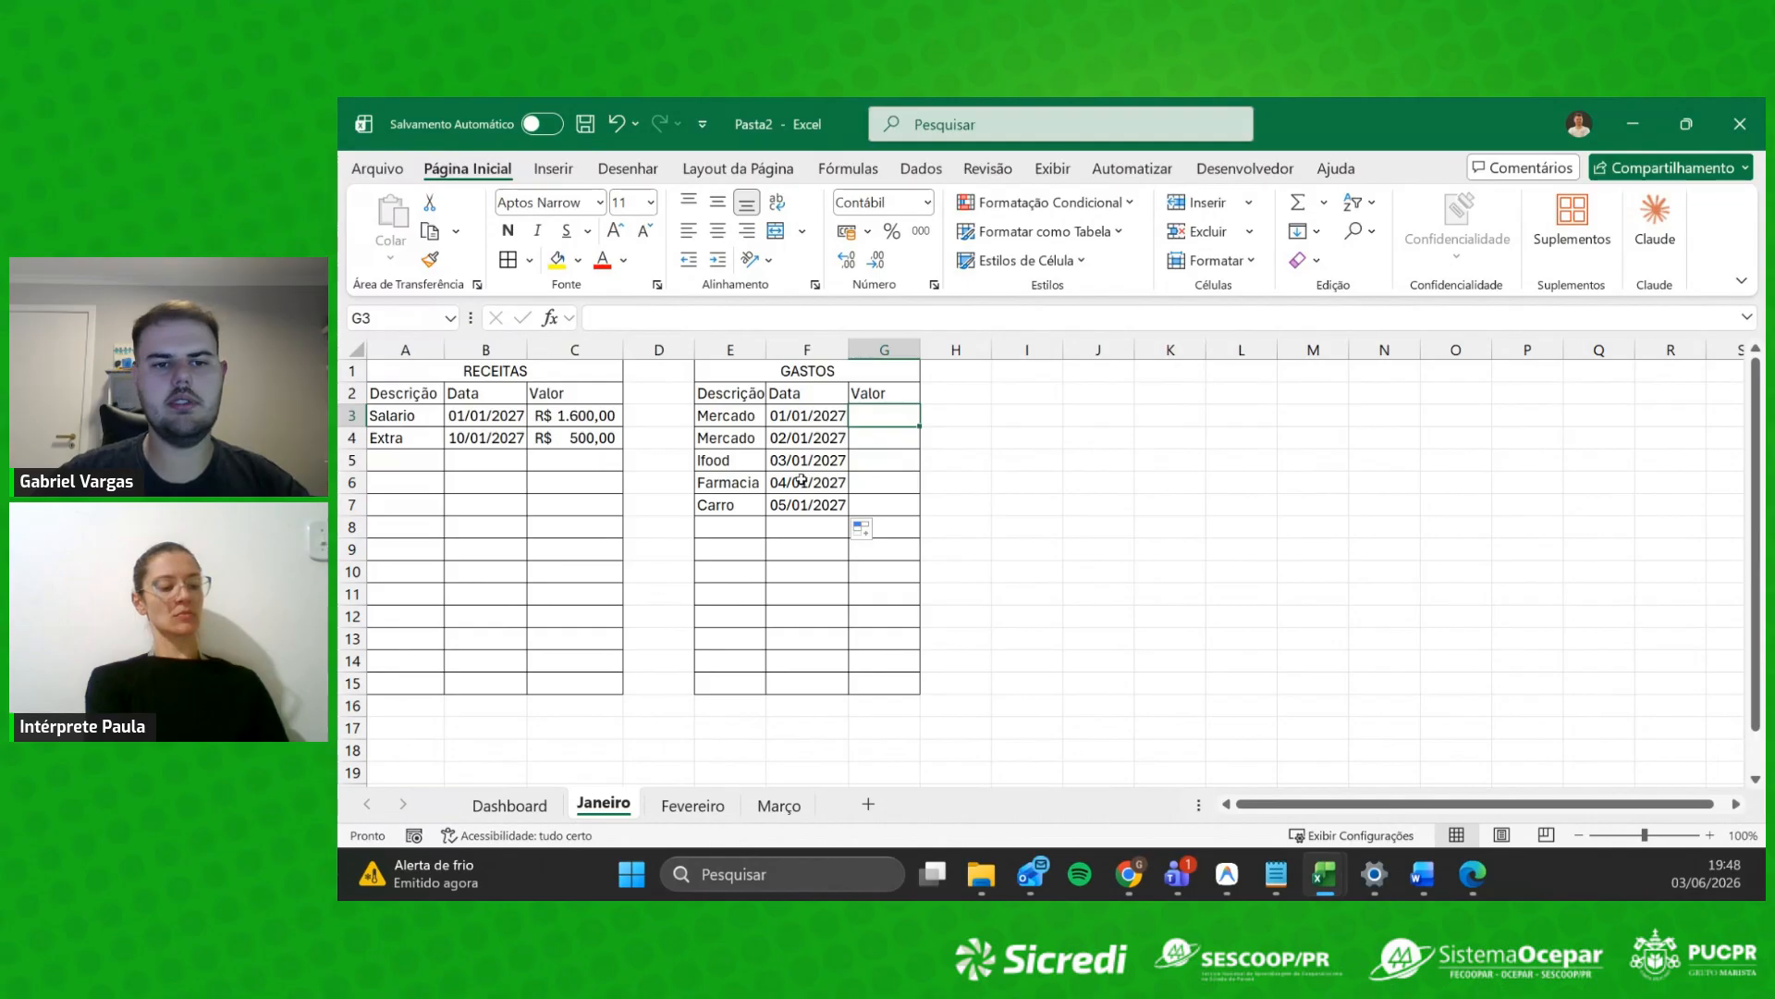
text(50)
key(Return)
text(70)
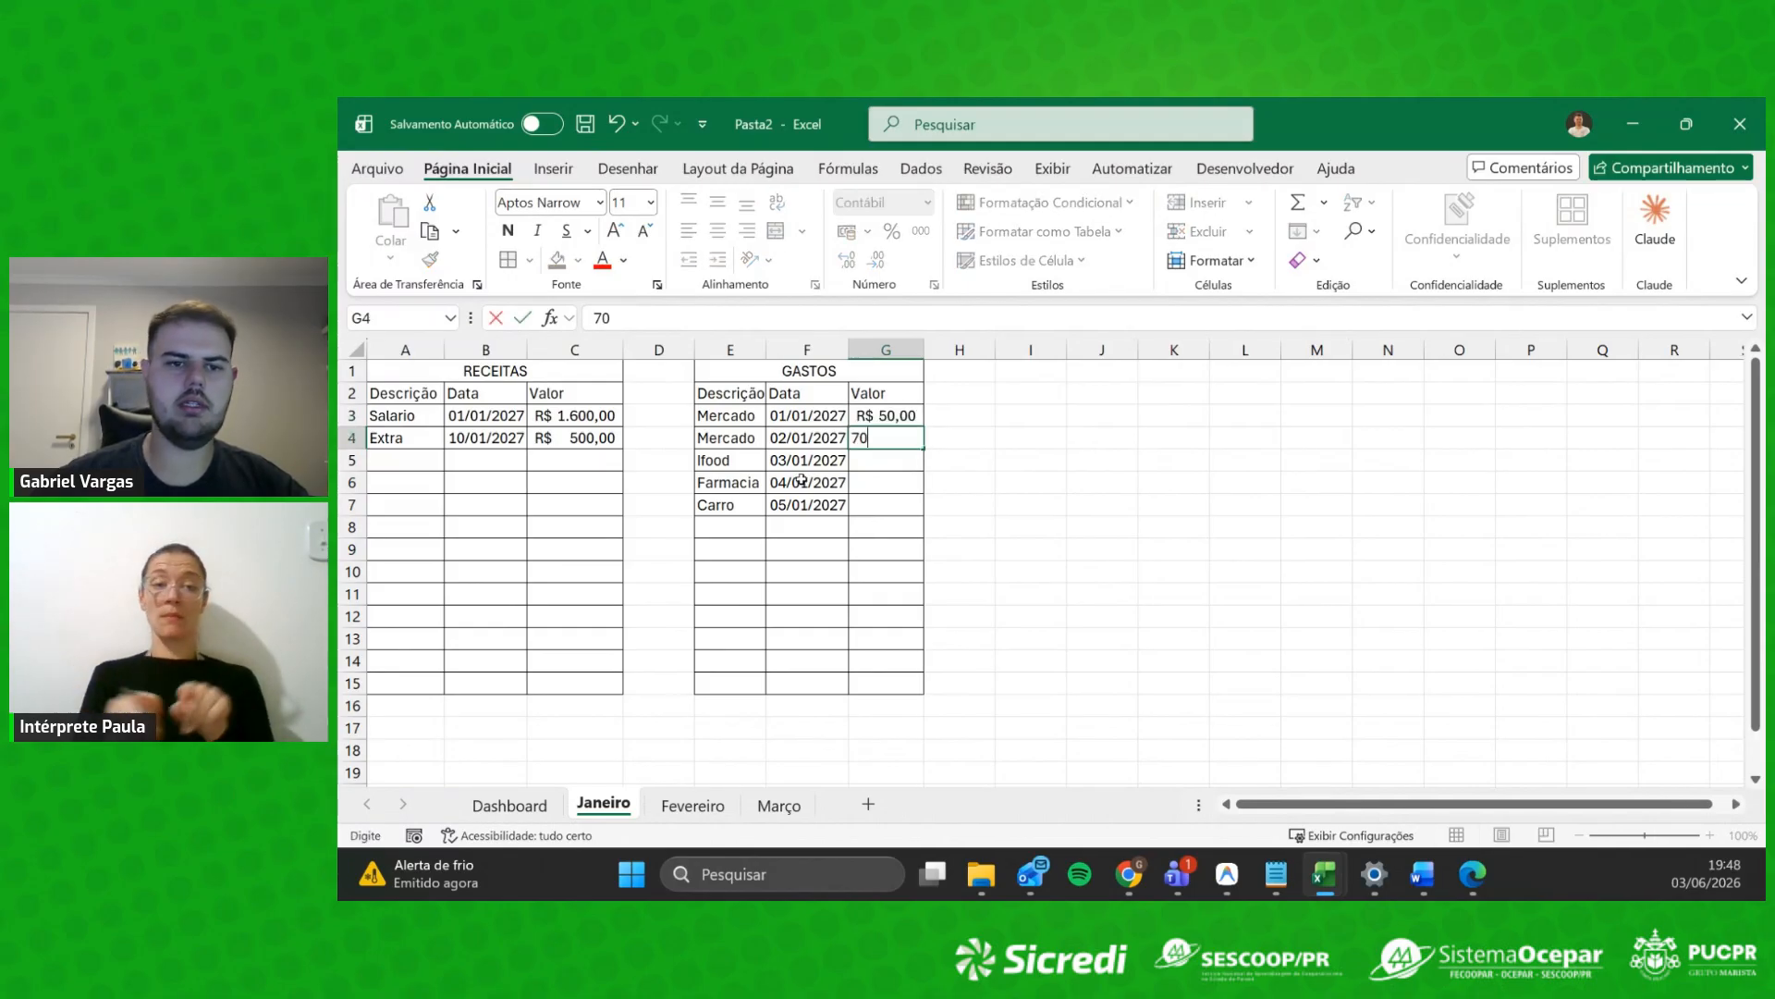
key(Return)
text(30)
key(Return)
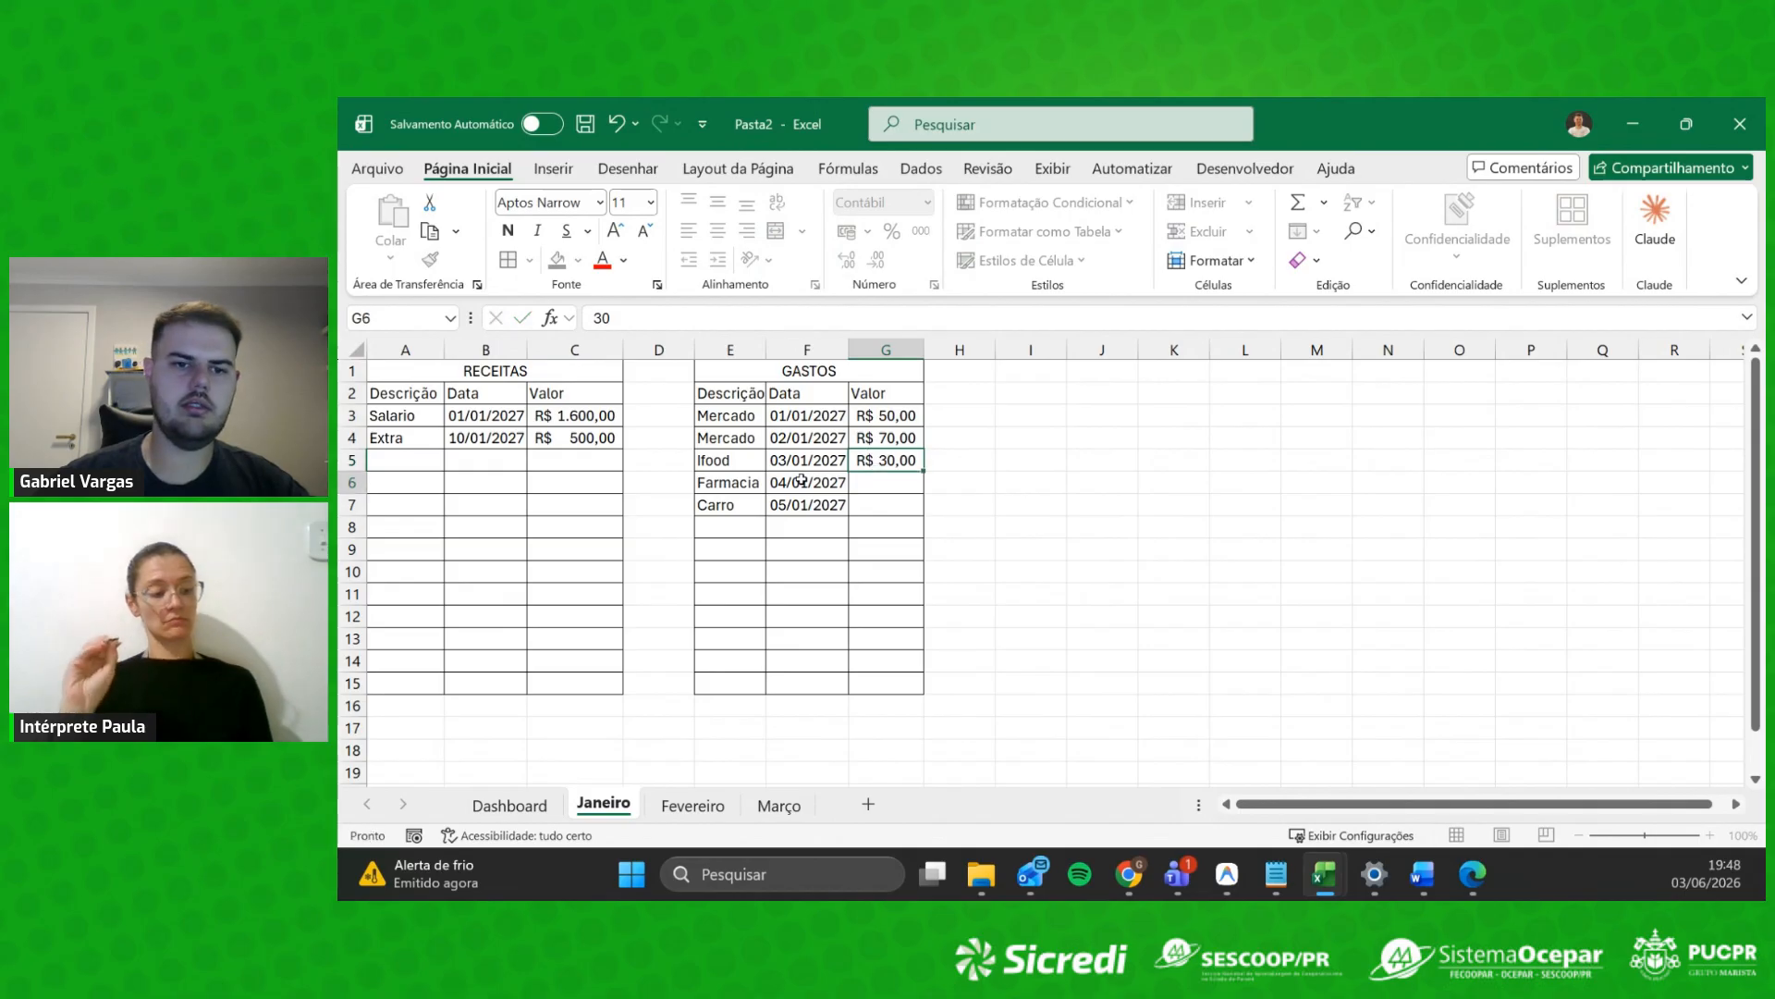
text(50)
key(Return)
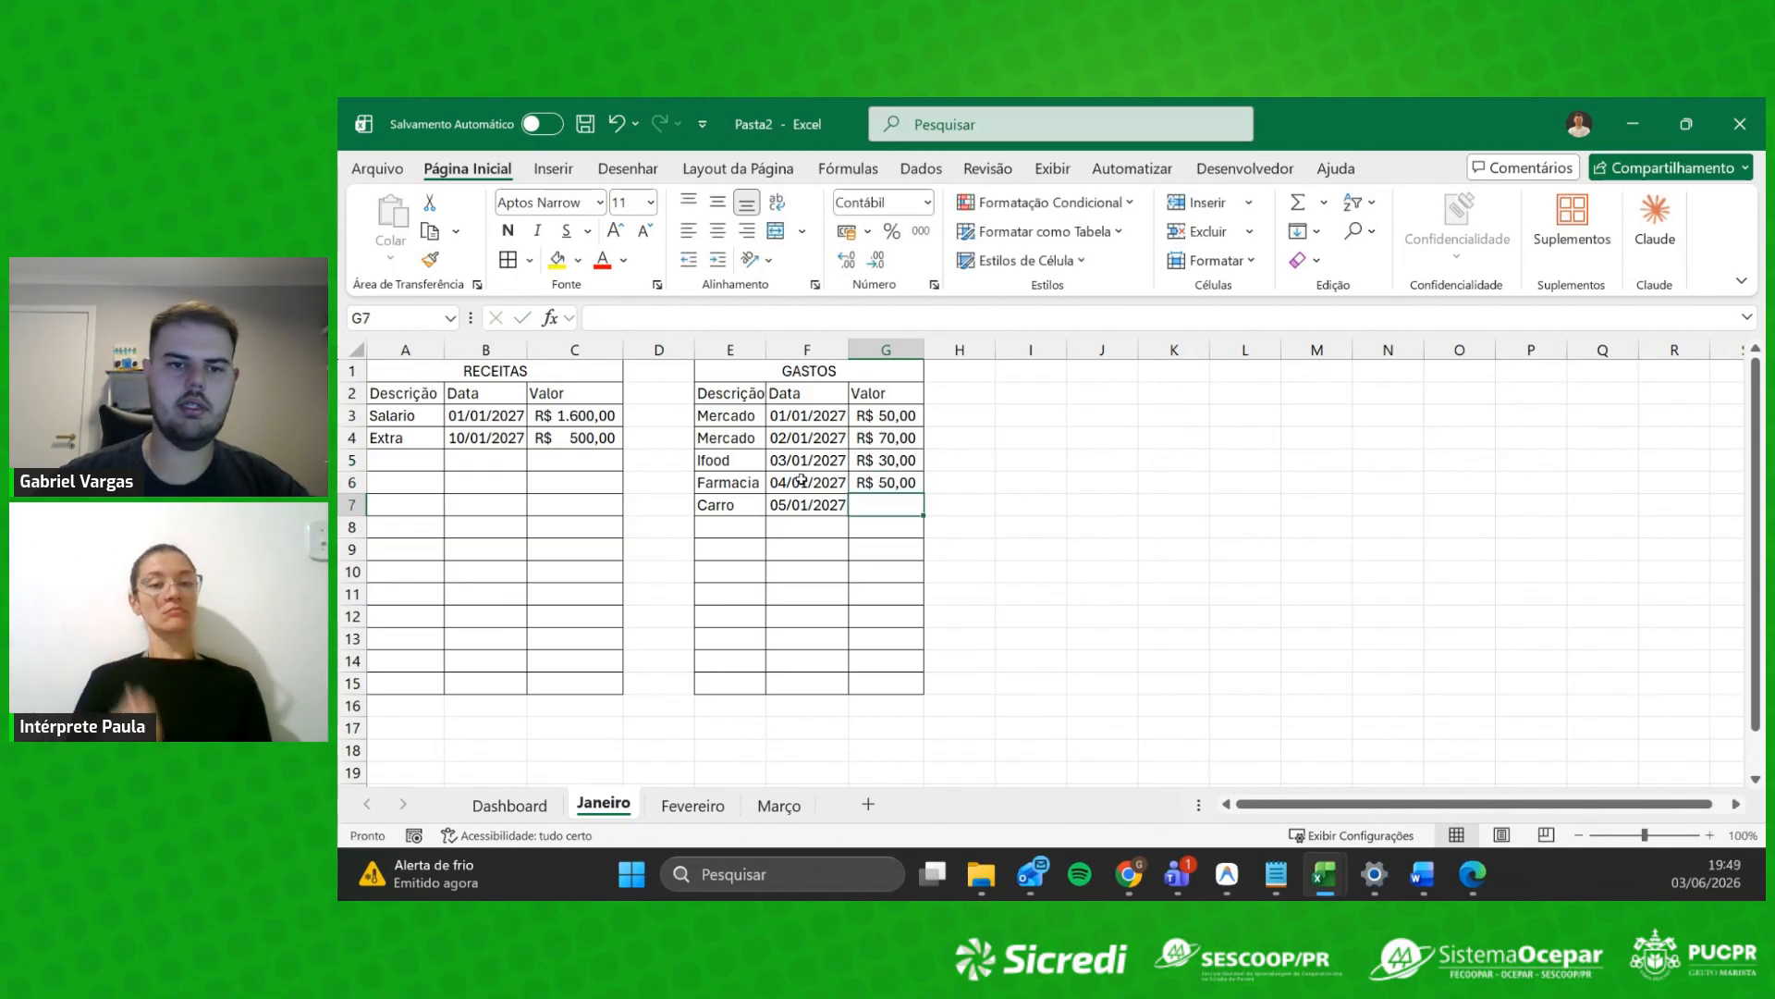
text(100)
key(Return)
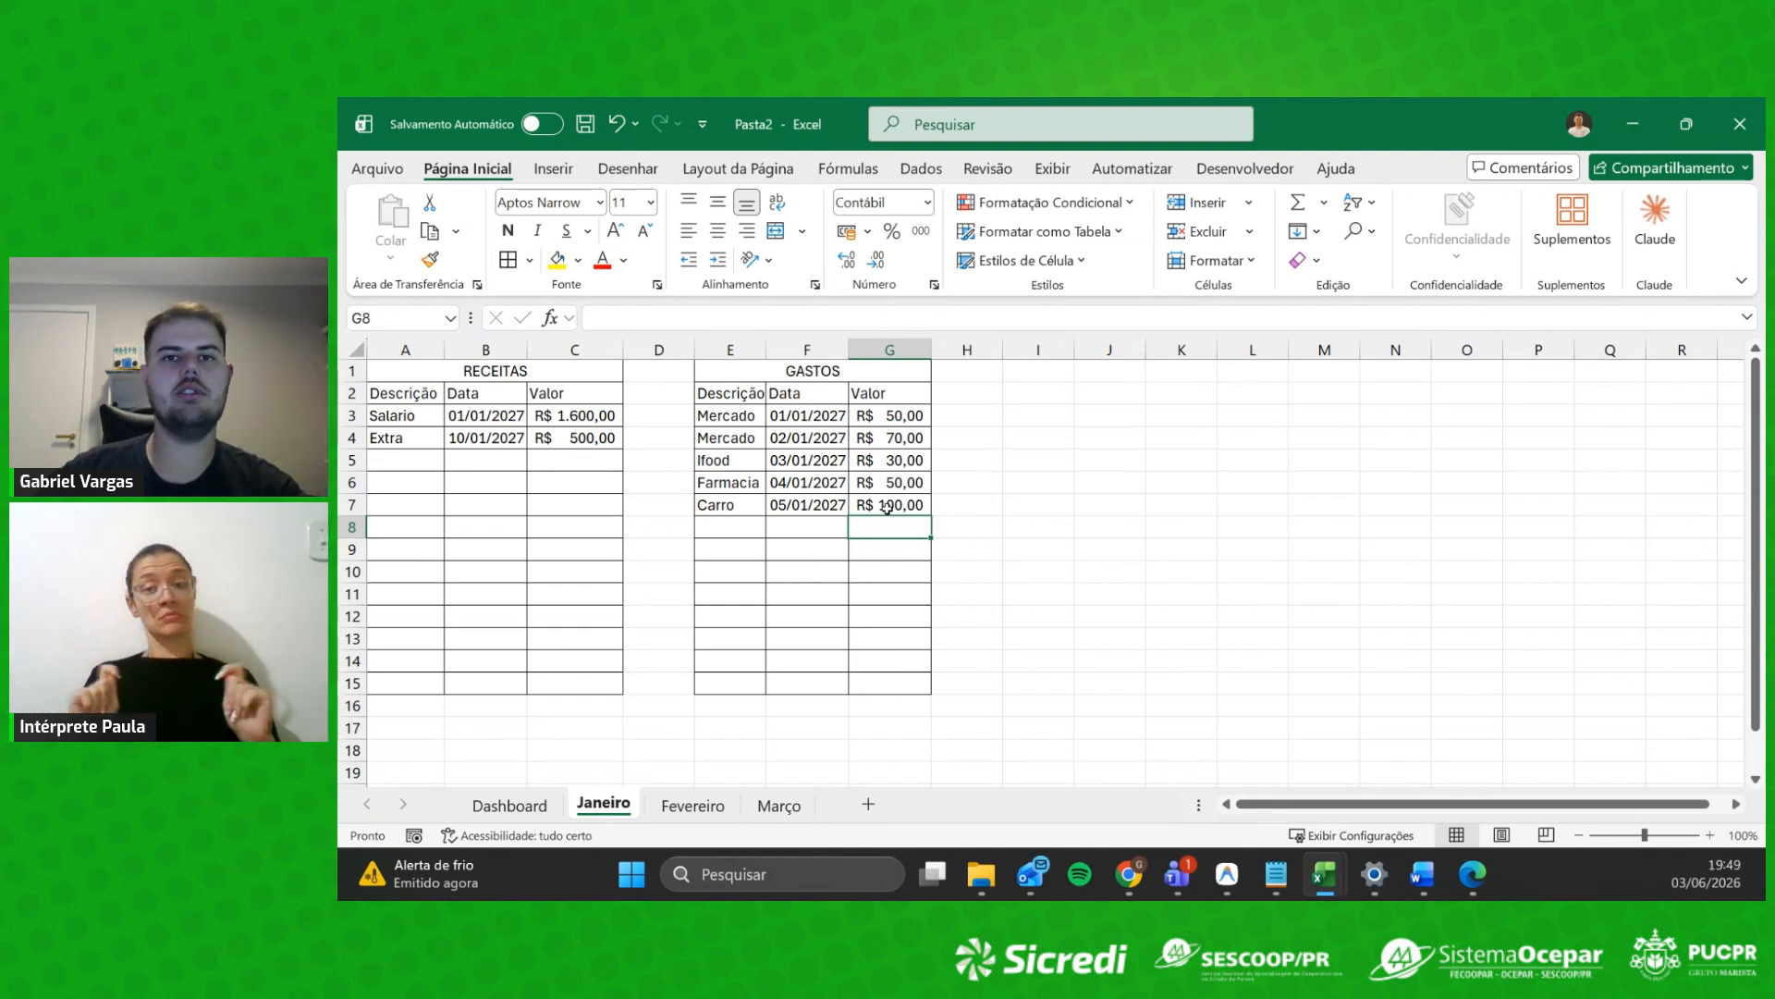
Step: Put the label TOTAL in B16 and =SOMA(C3:C15) in C16
click(652, 682)
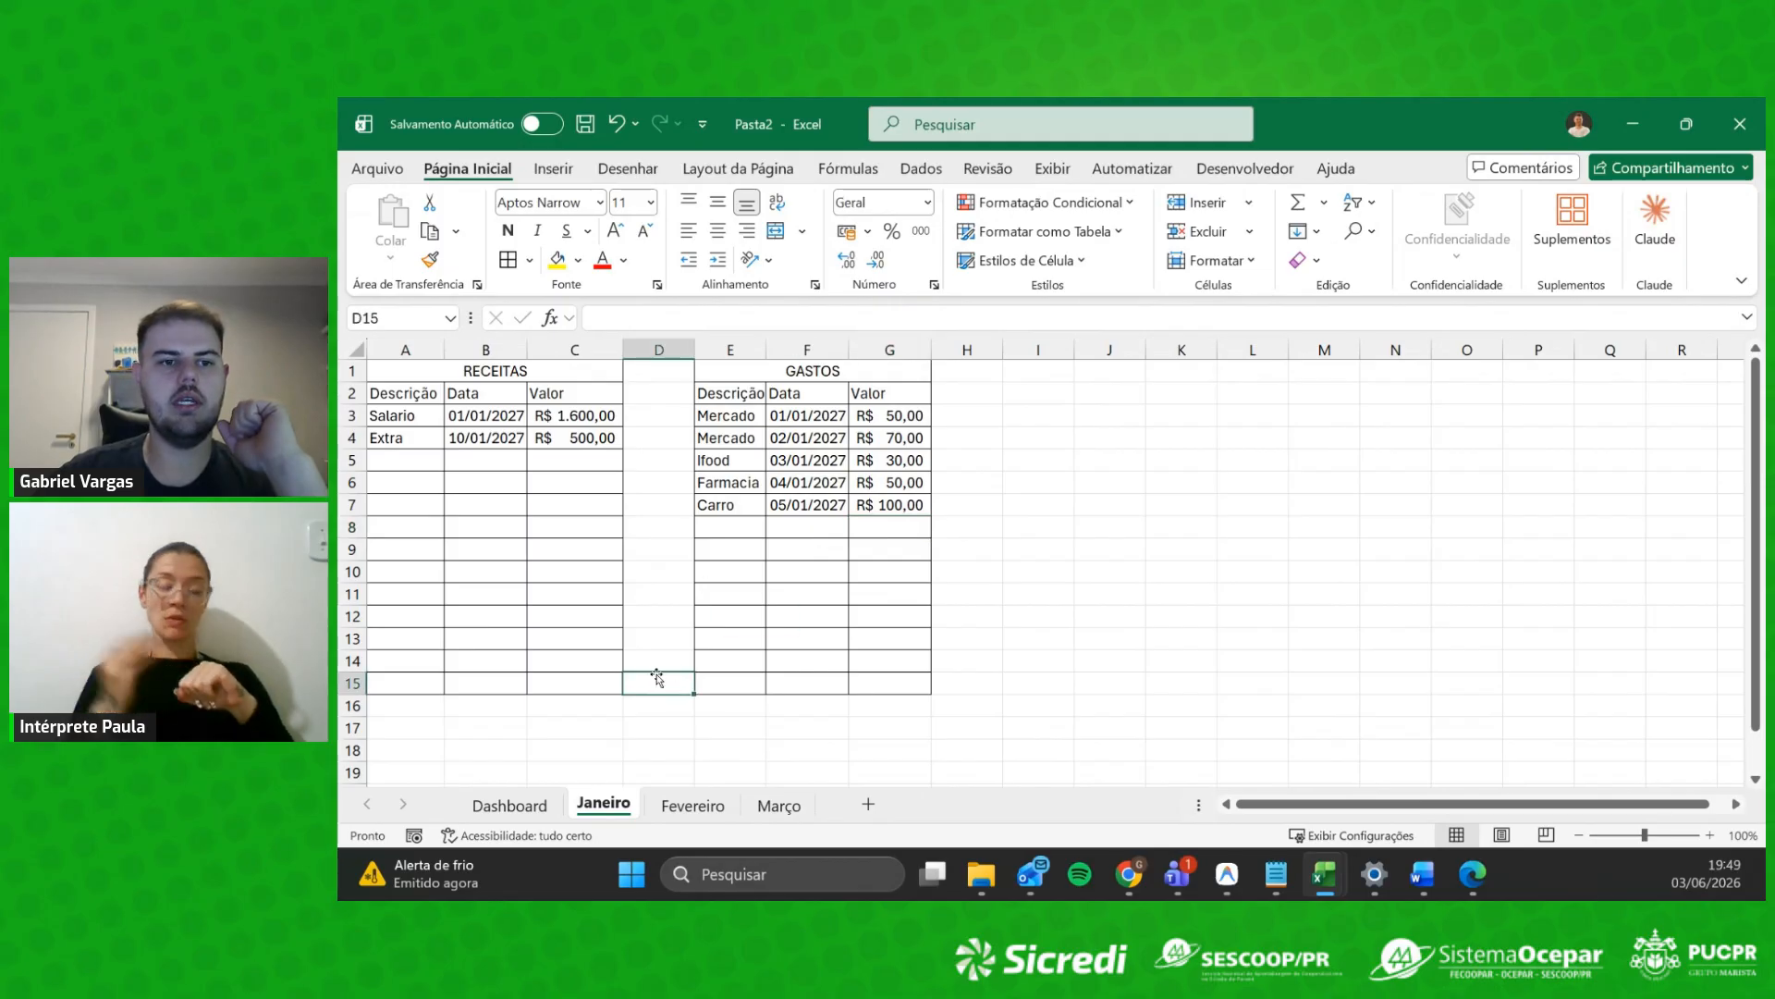
click(614, 707)
click(492, 706)
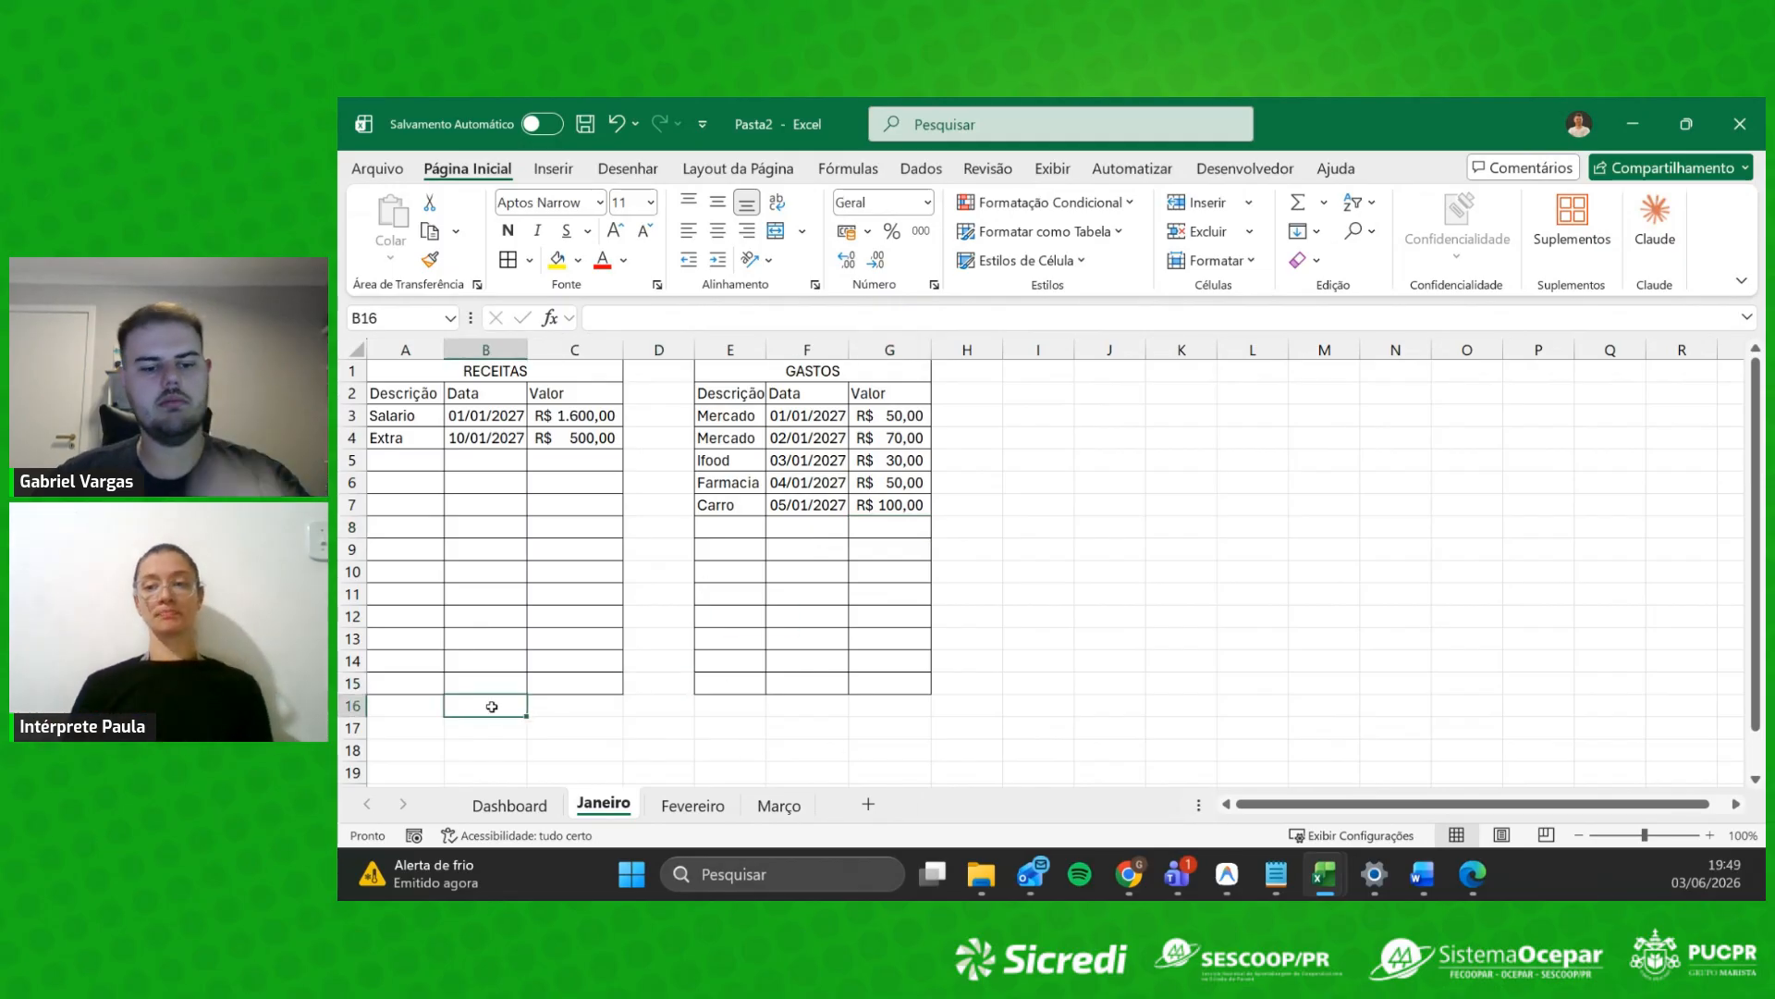
text(TOTAL)
key(Tab)
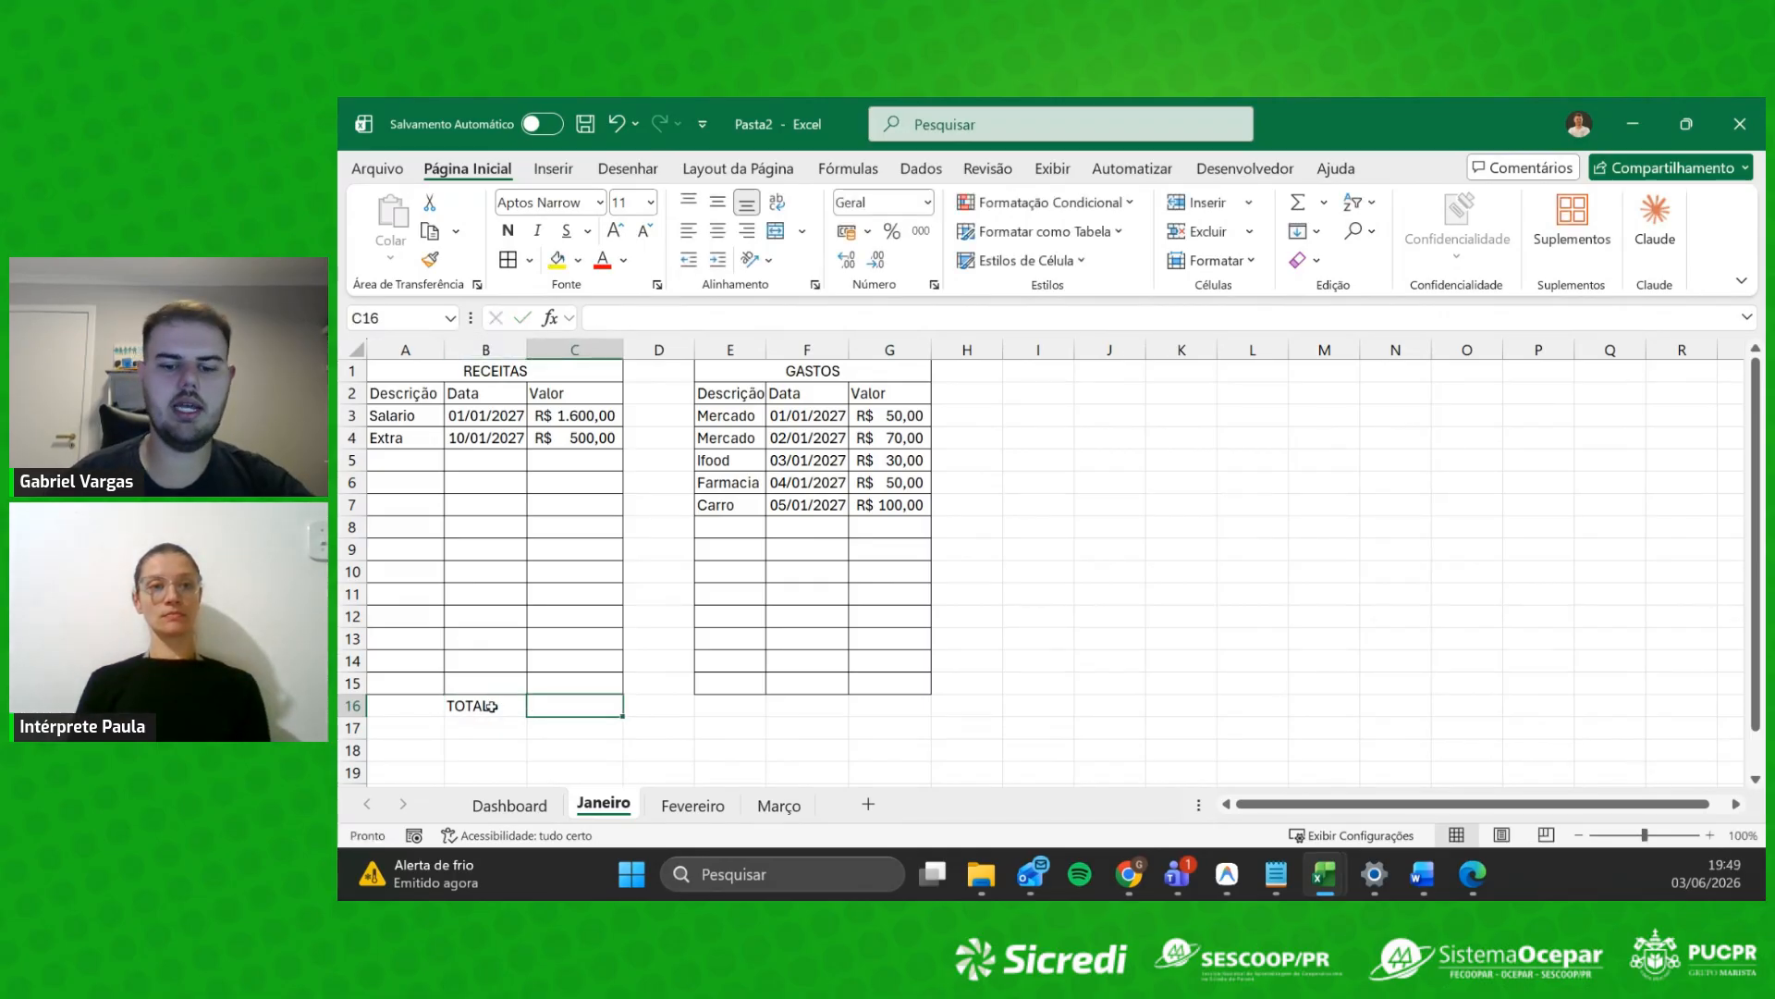
text(=SOMA()
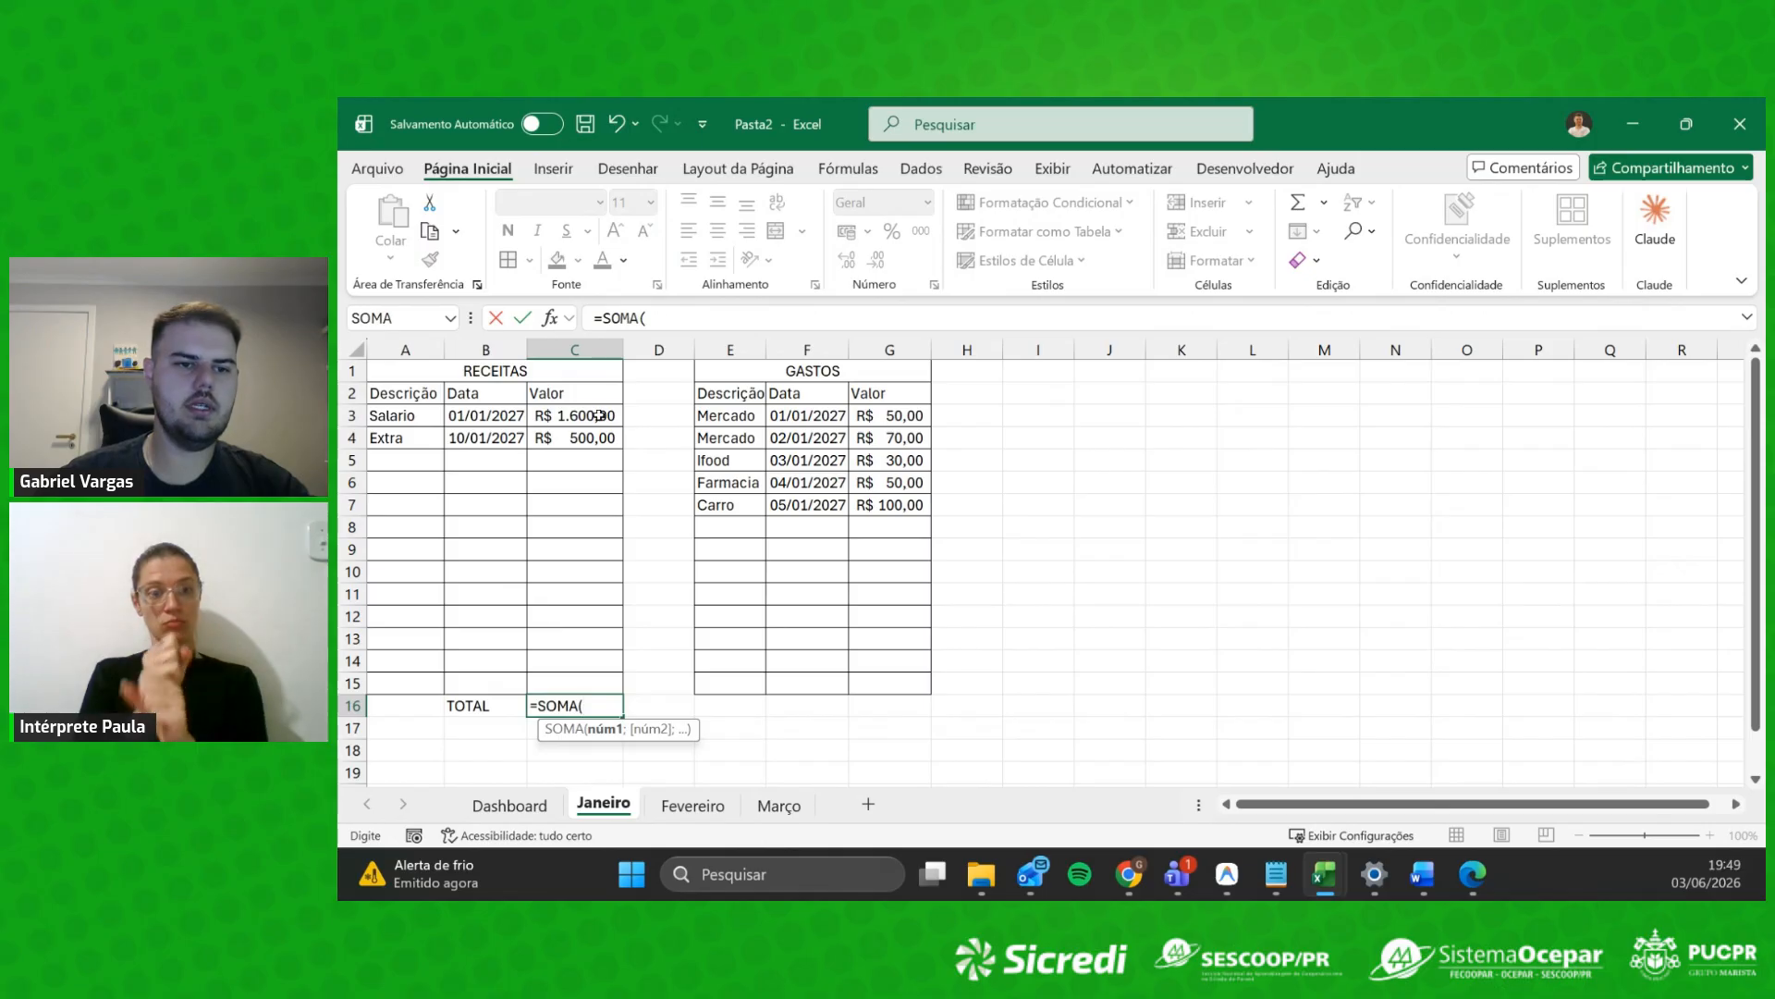
drag(596, 416, 587, 676)
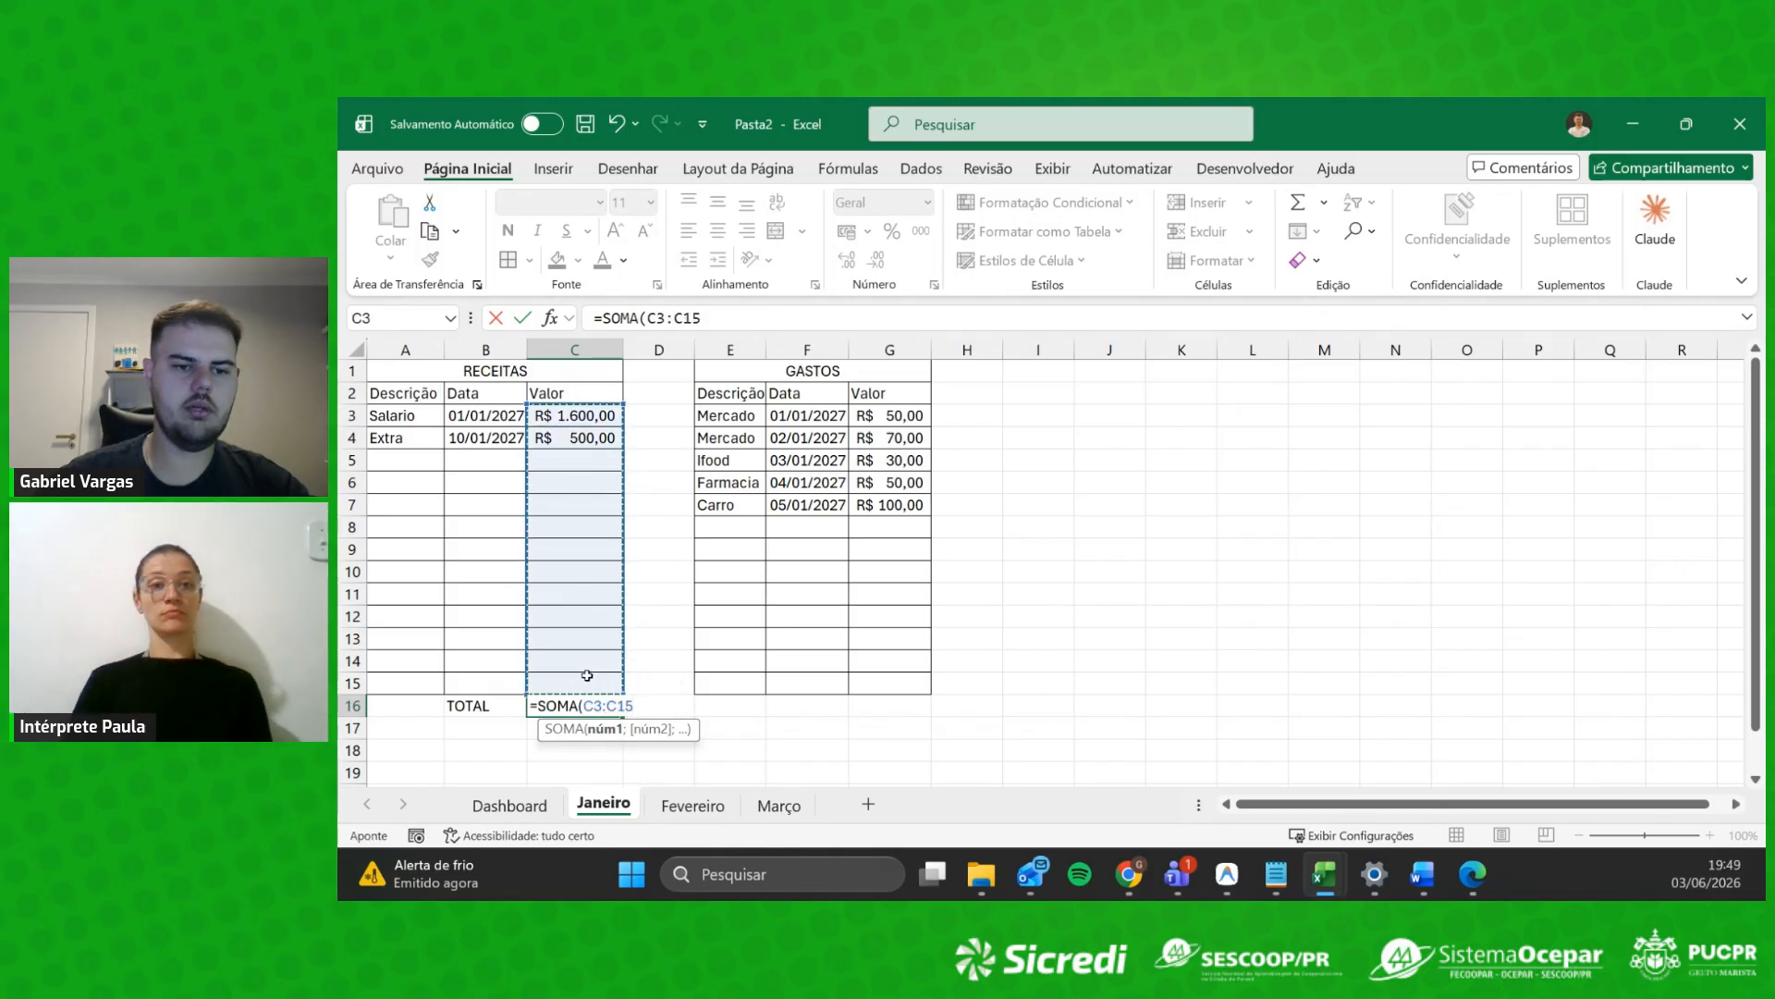
key(Return)
Step: Apply Thick Outside Borders to the B16:C16 total row
drag(472, 705, 578, 707)
click(528, 260)
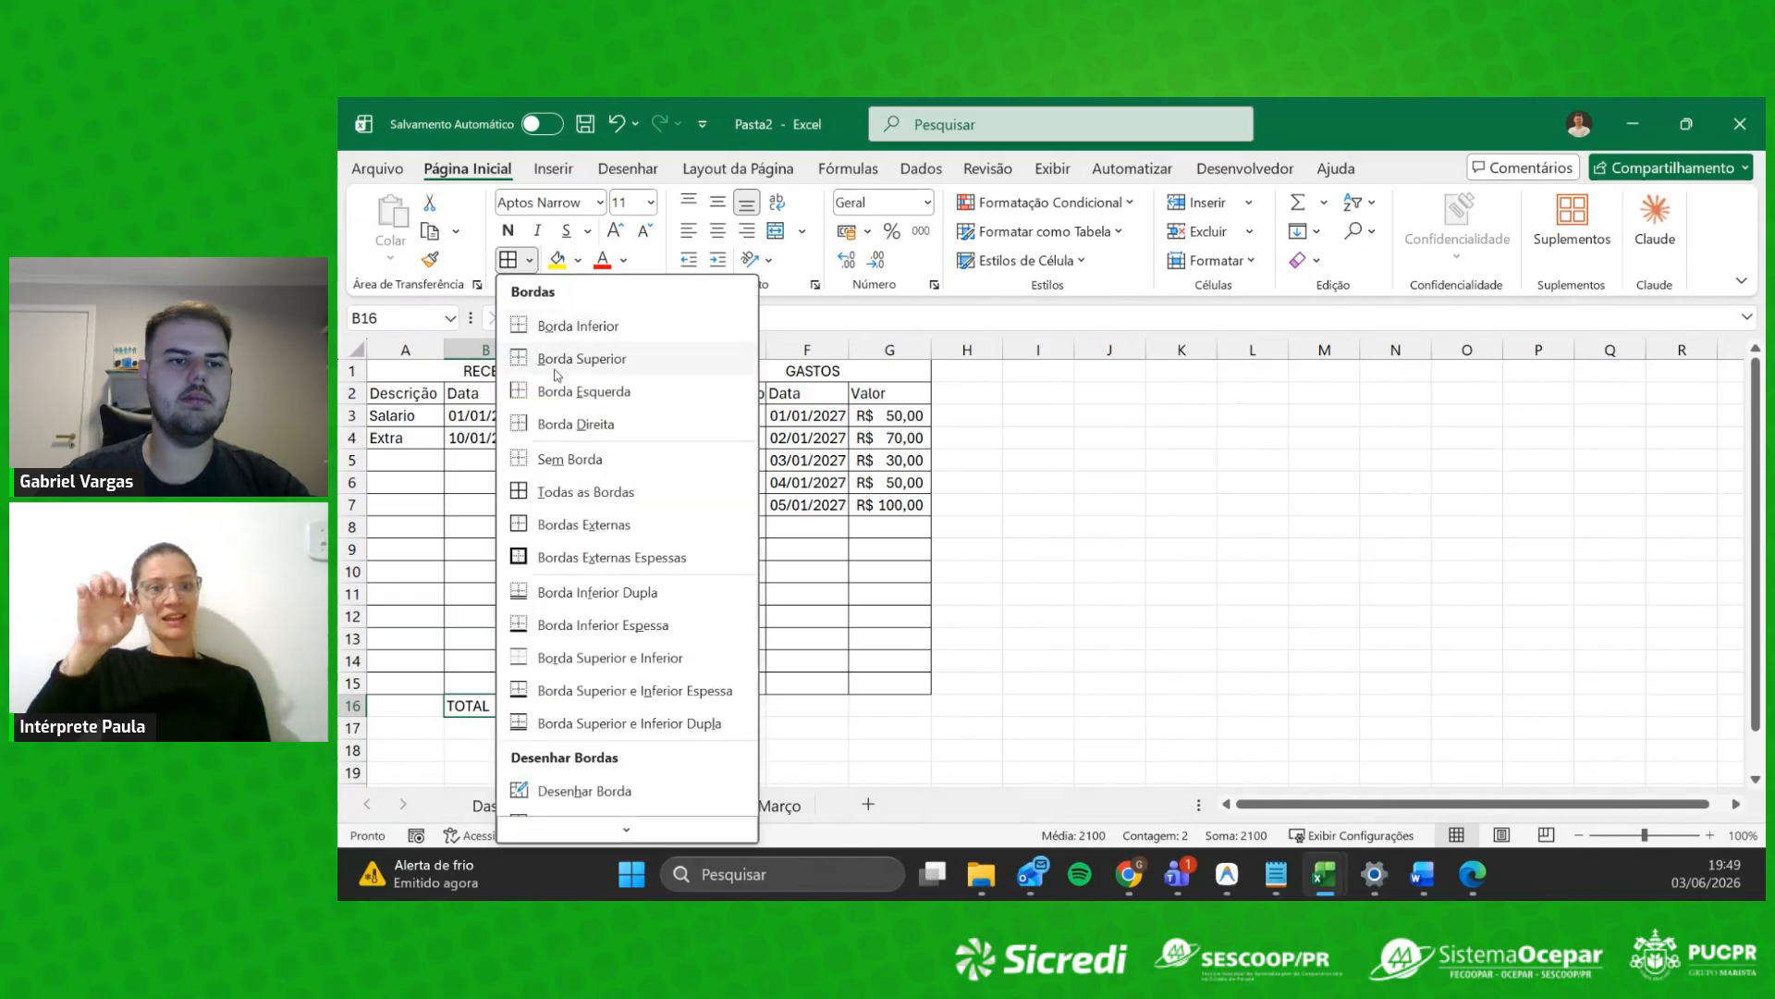
click(560, 557)
click(661, 687)
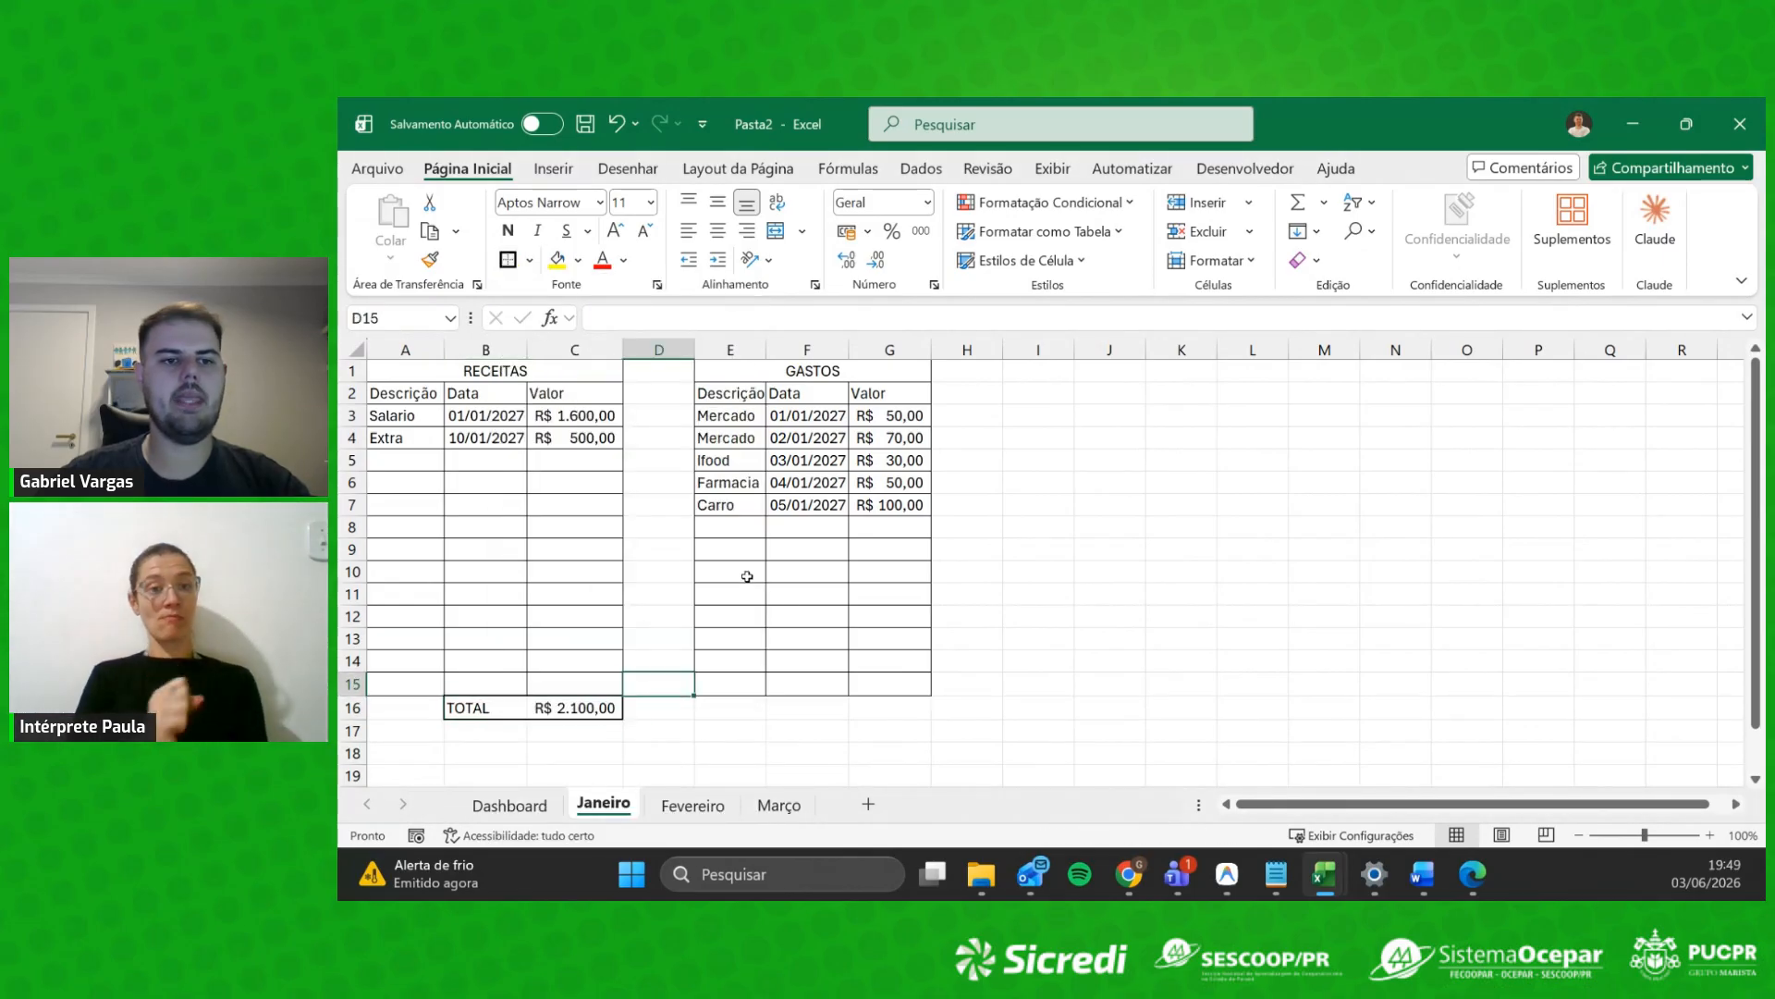
click(485, 365)
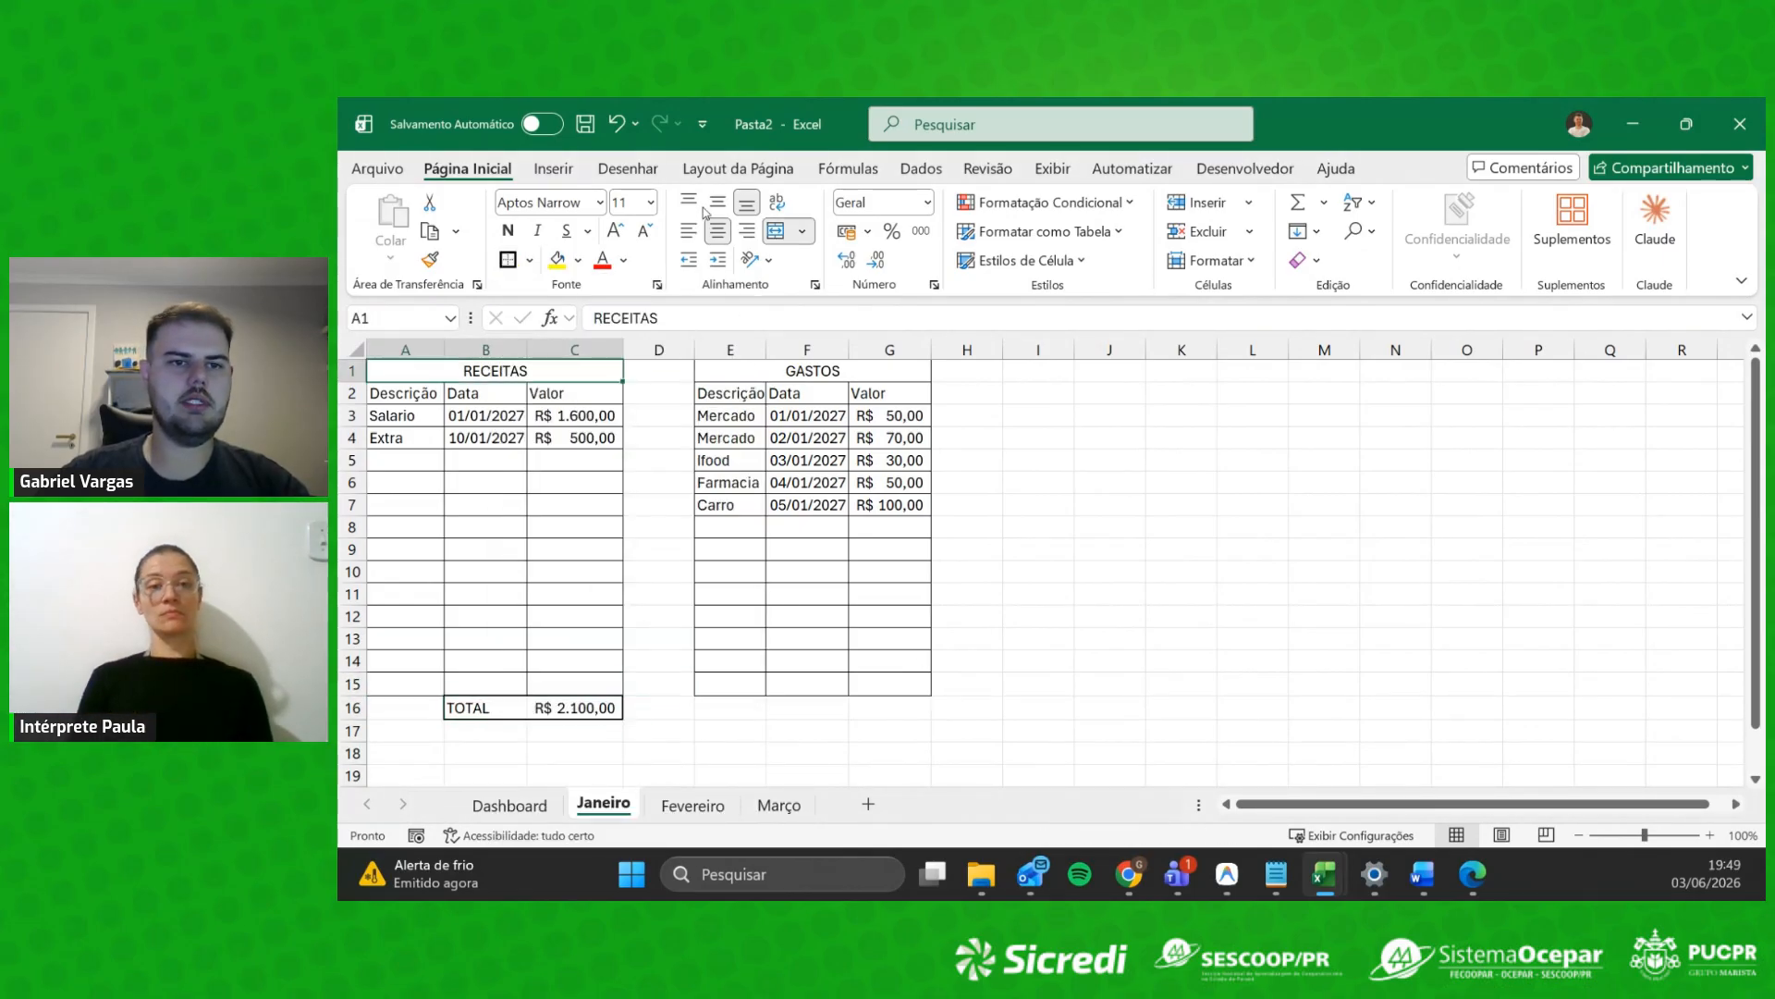
Step: Fill the RECEITAS title, body and total row light green
click(580, 261)
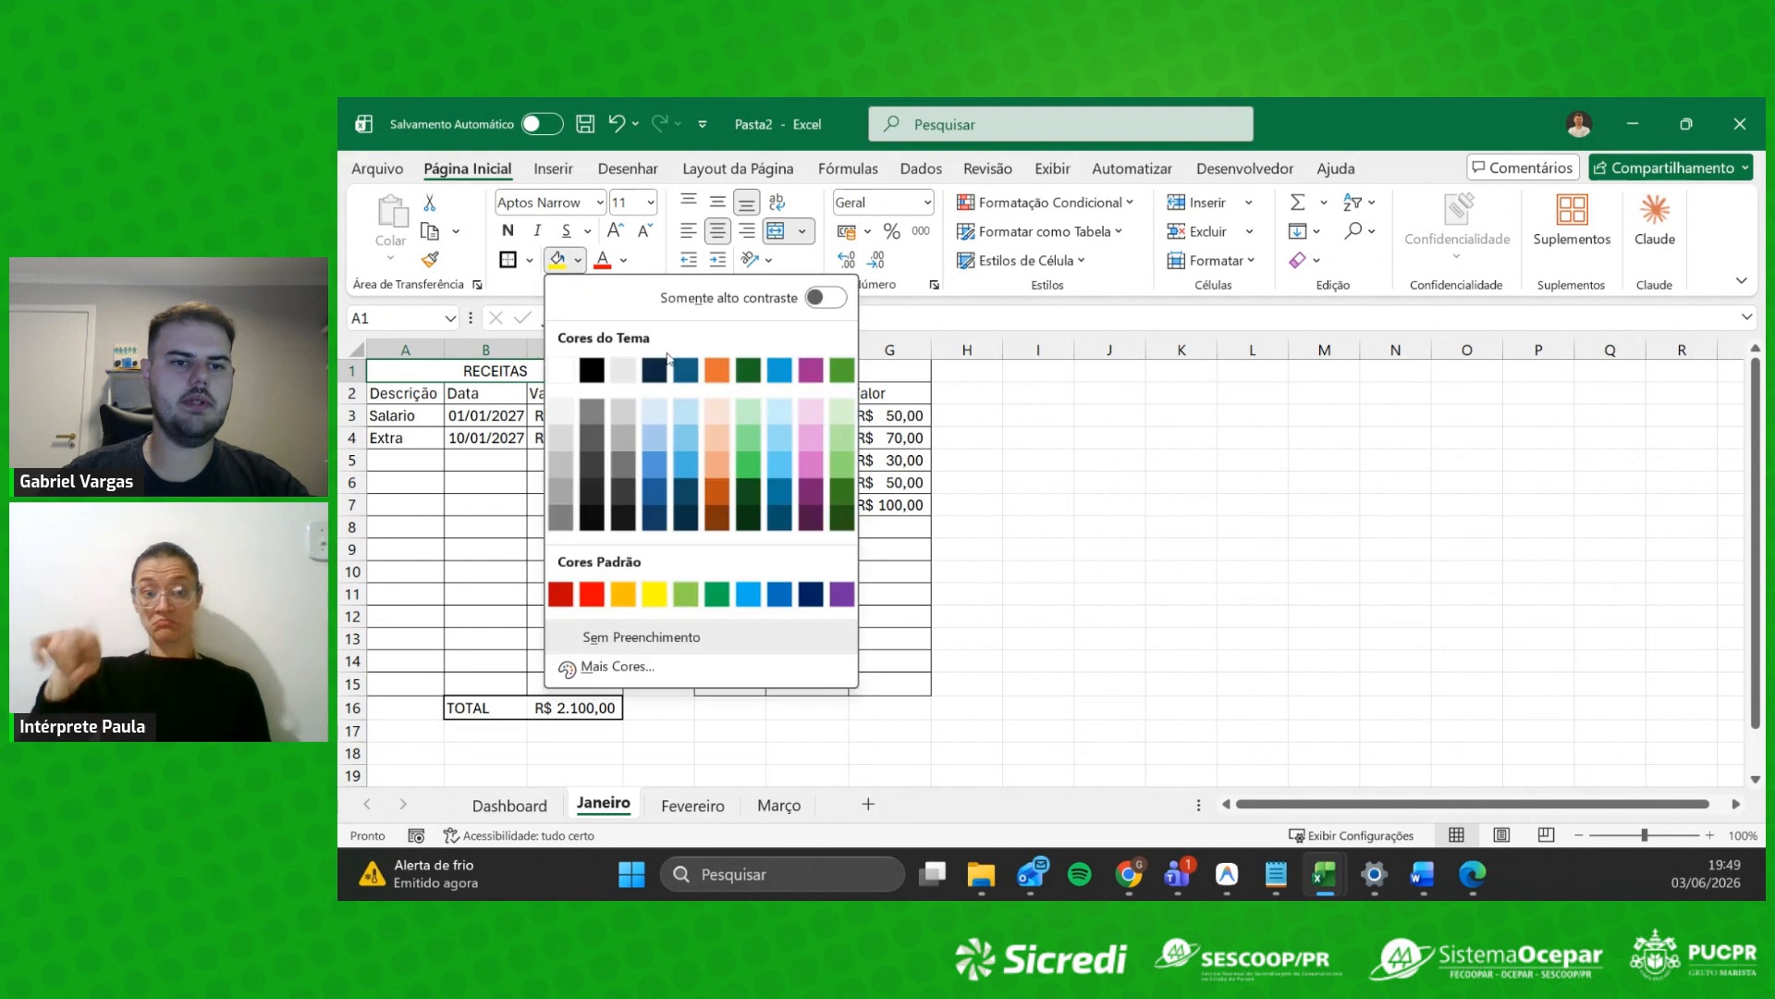
click(848, 460)
drag(398, 393, 574, 685)
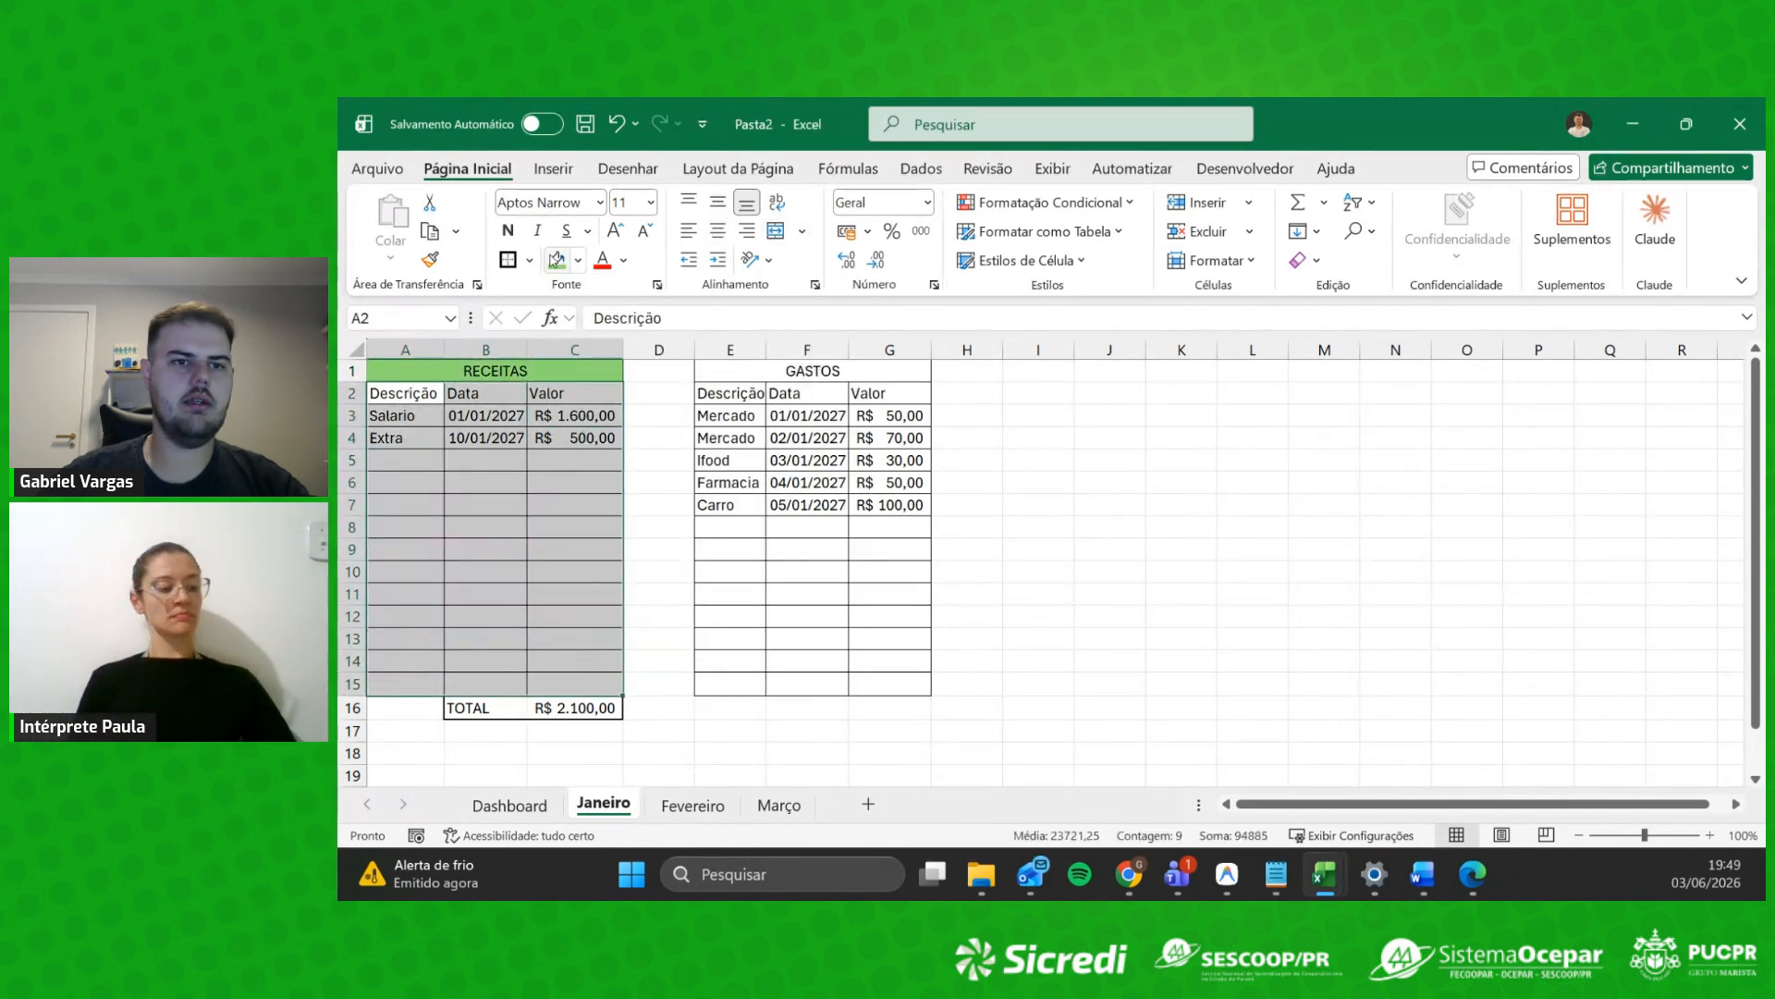
click(579, 259)
click(841, 413)
drag(571, 671, 557, 709)
click(579, 260)
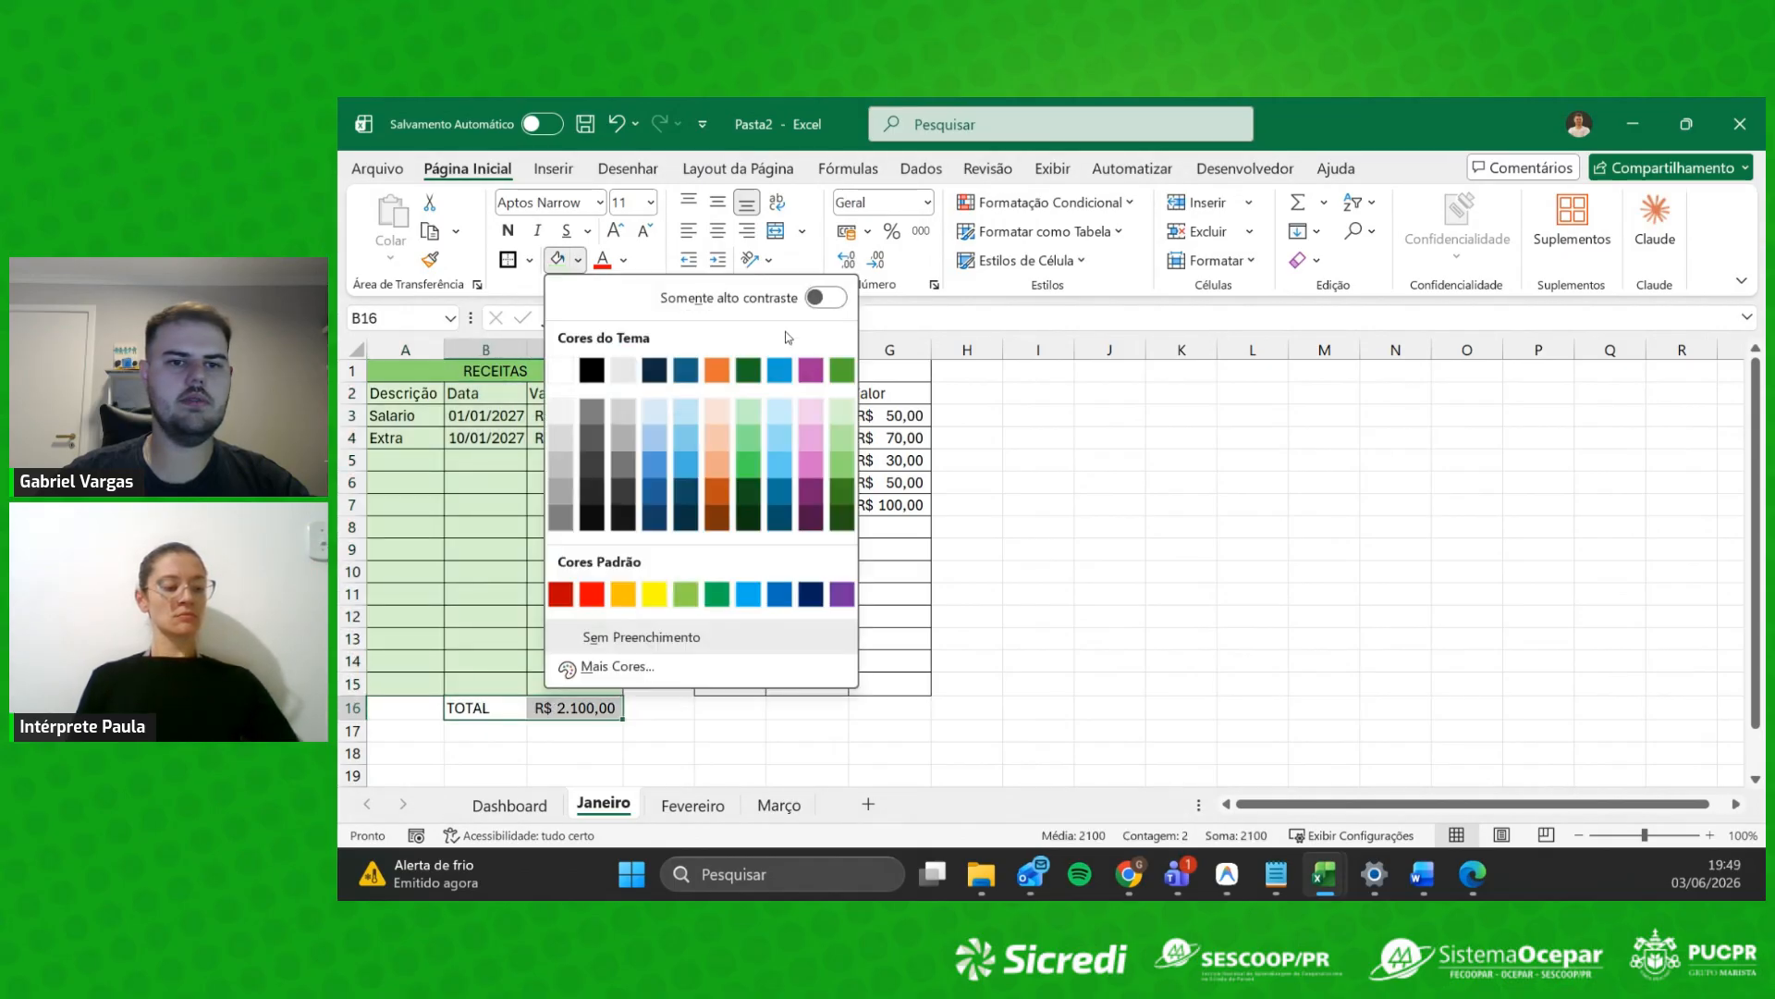
click(841, 413)
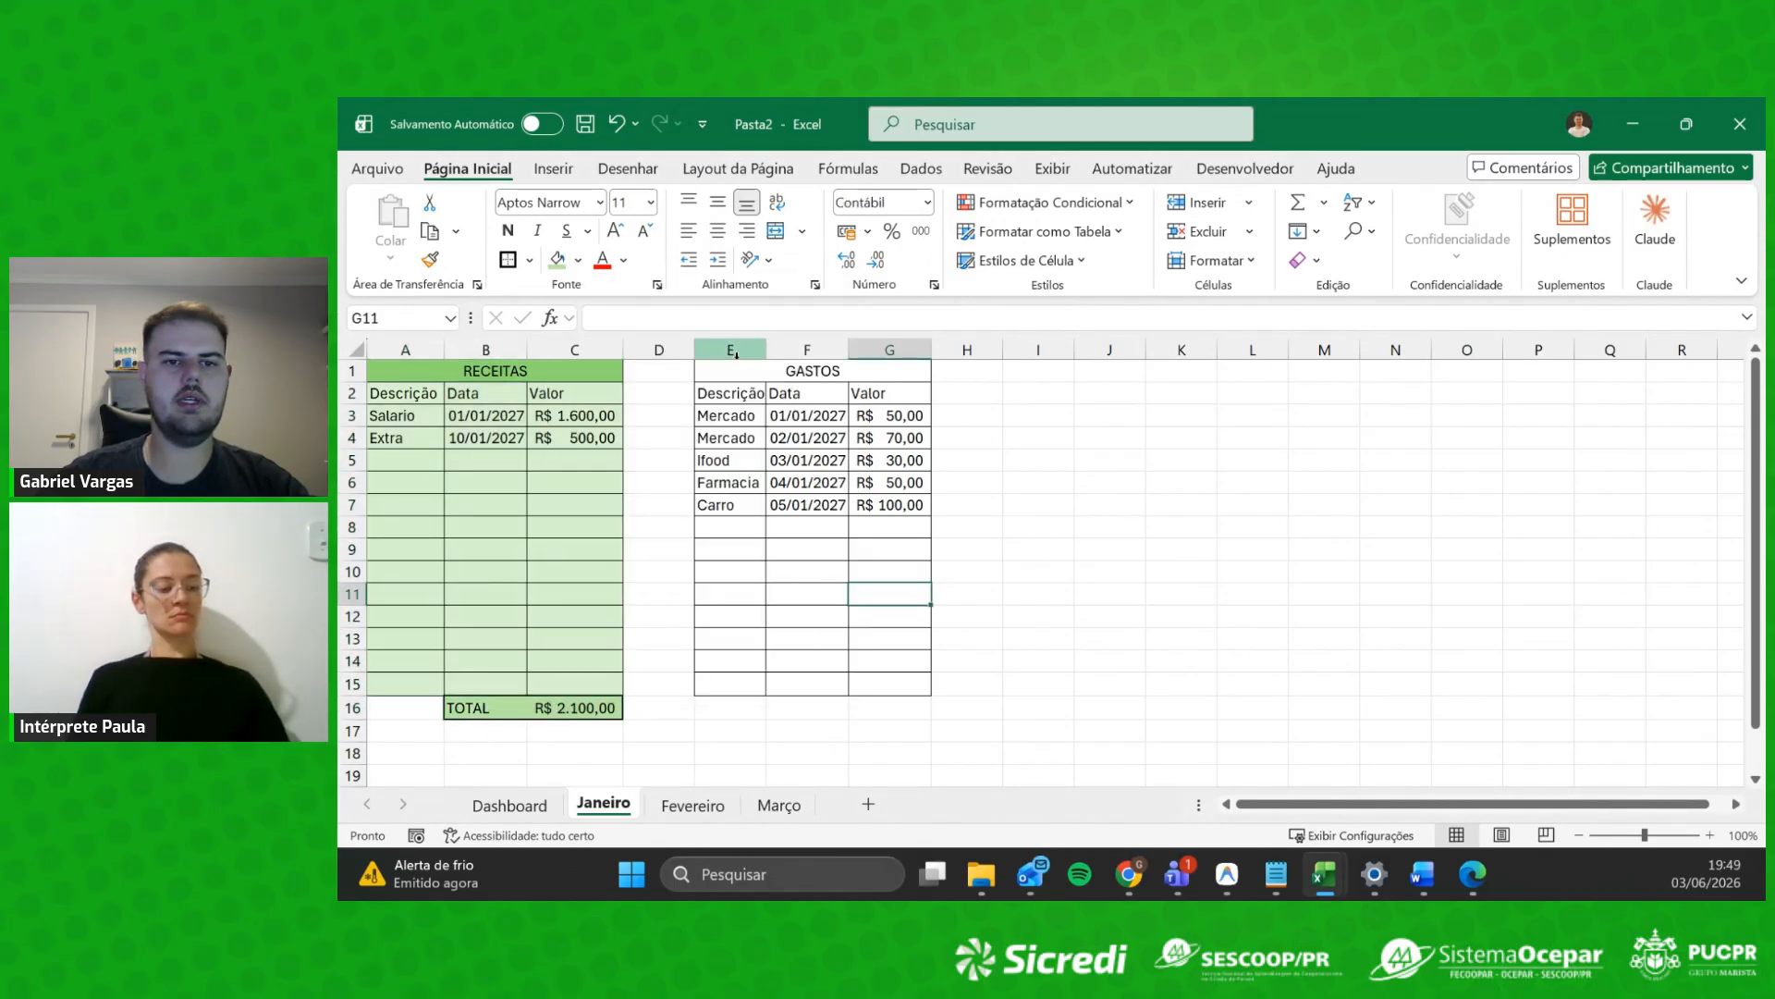
Step: Change the GASTOS title's font colour and fill its title row orange
click(759, 376)
click(626, 262)
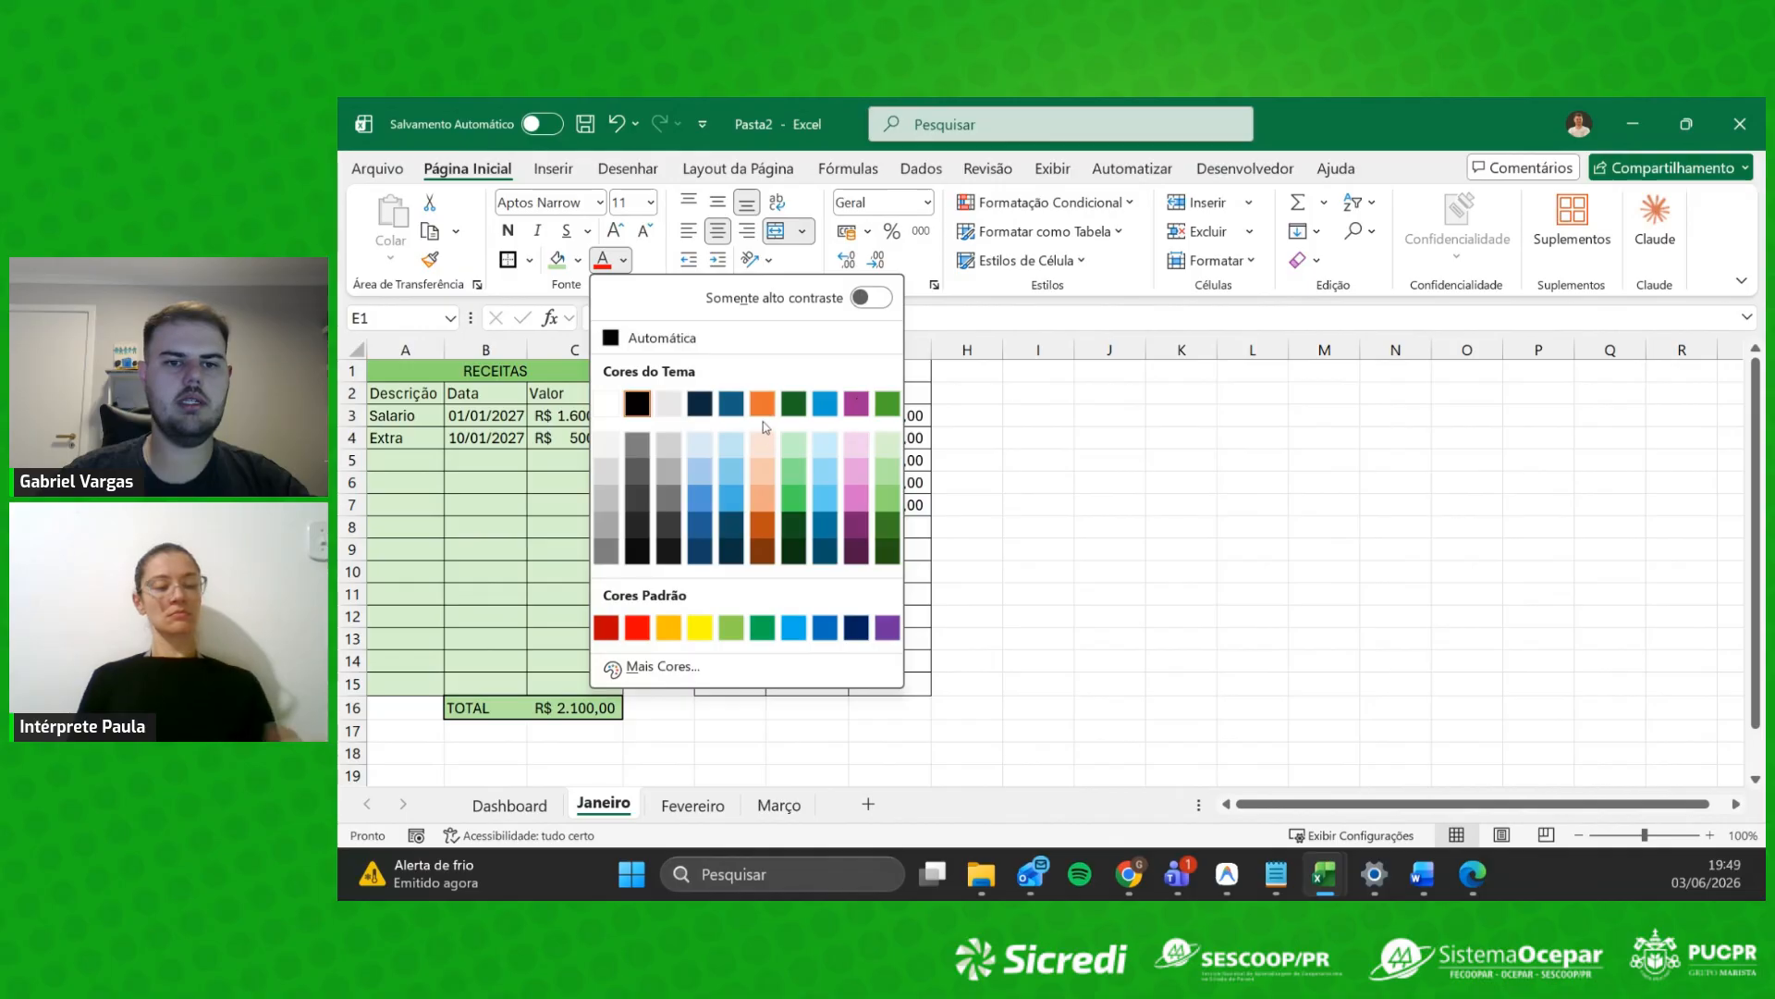
click(773, 502)
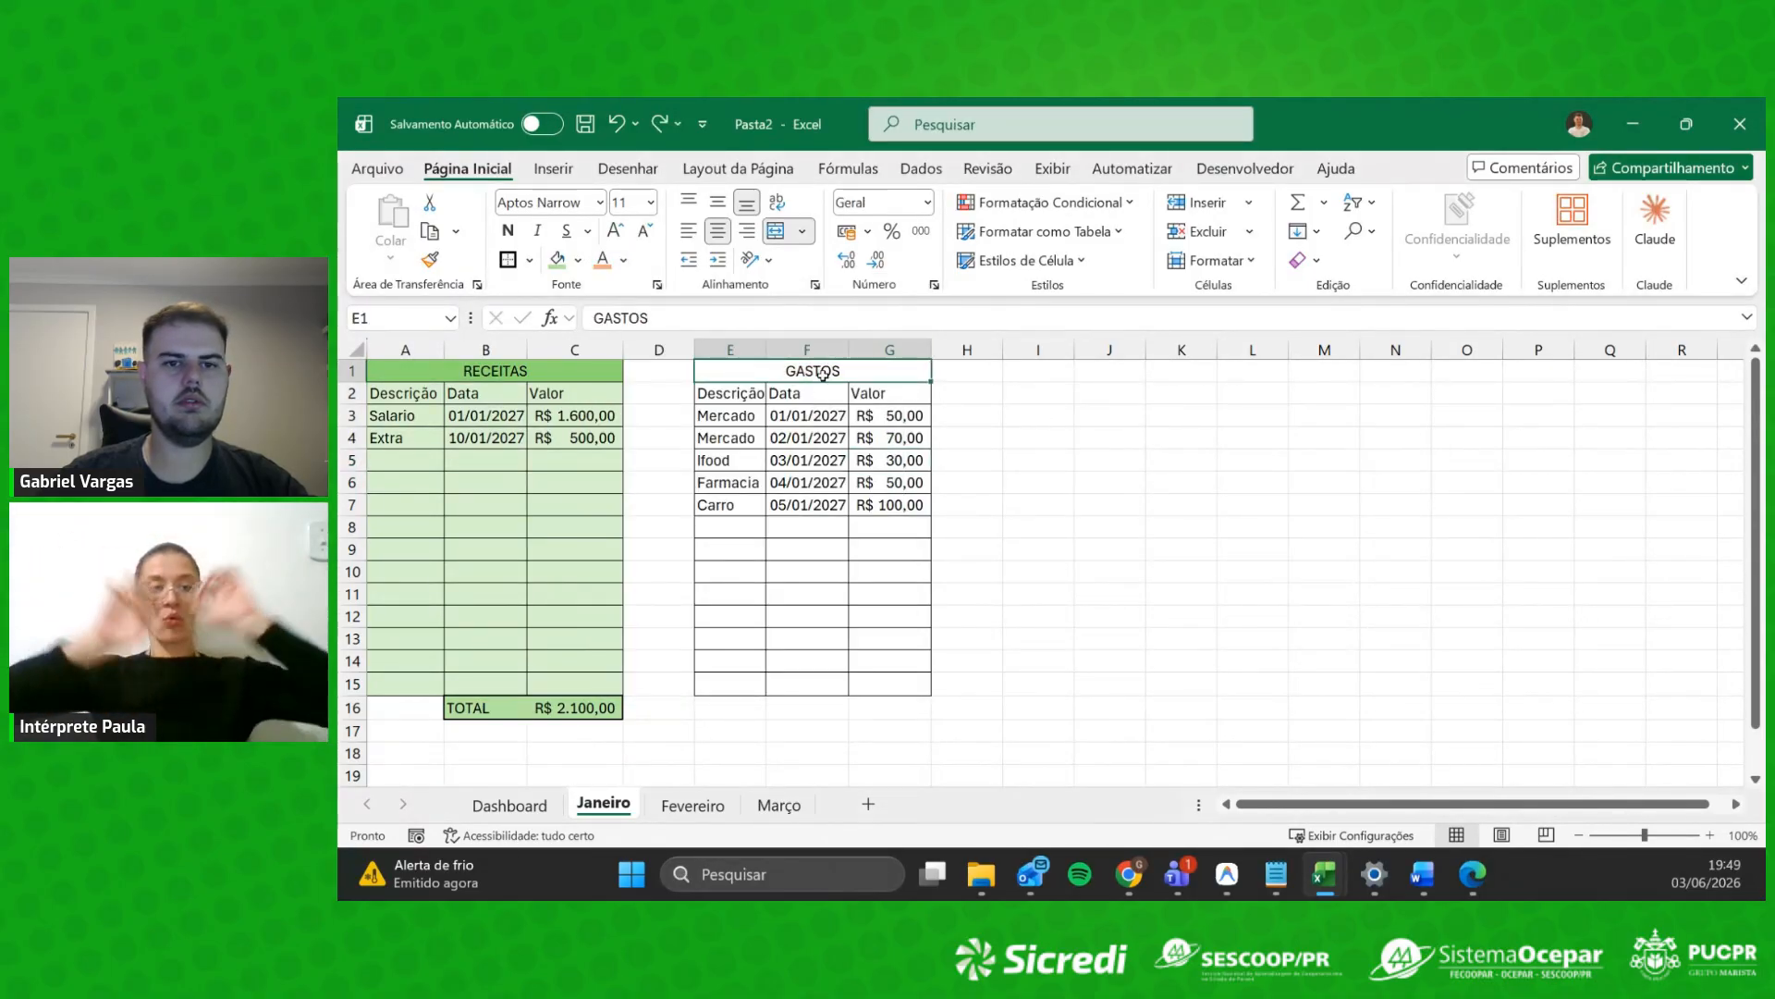
click(578, 260)
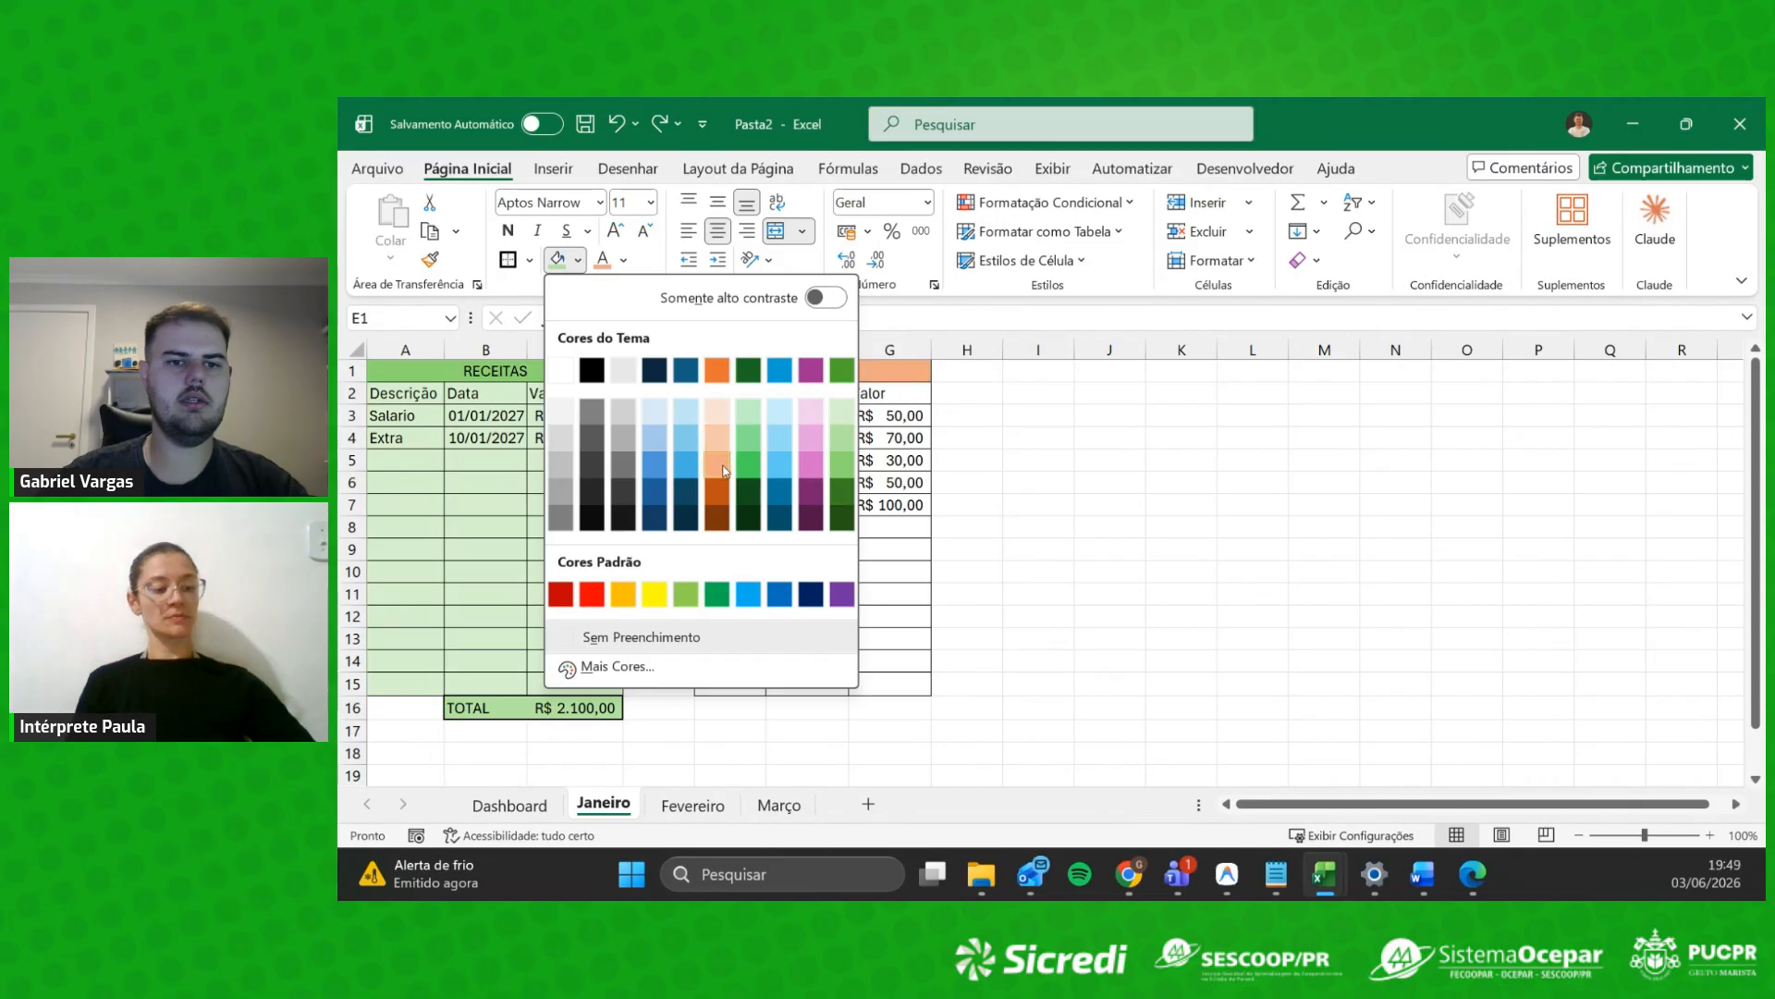
click(717, 370)
click(889, 438)
Step: Fill the GASTOS body E2:G15 light orange
drag(742, 392, 890, 684)
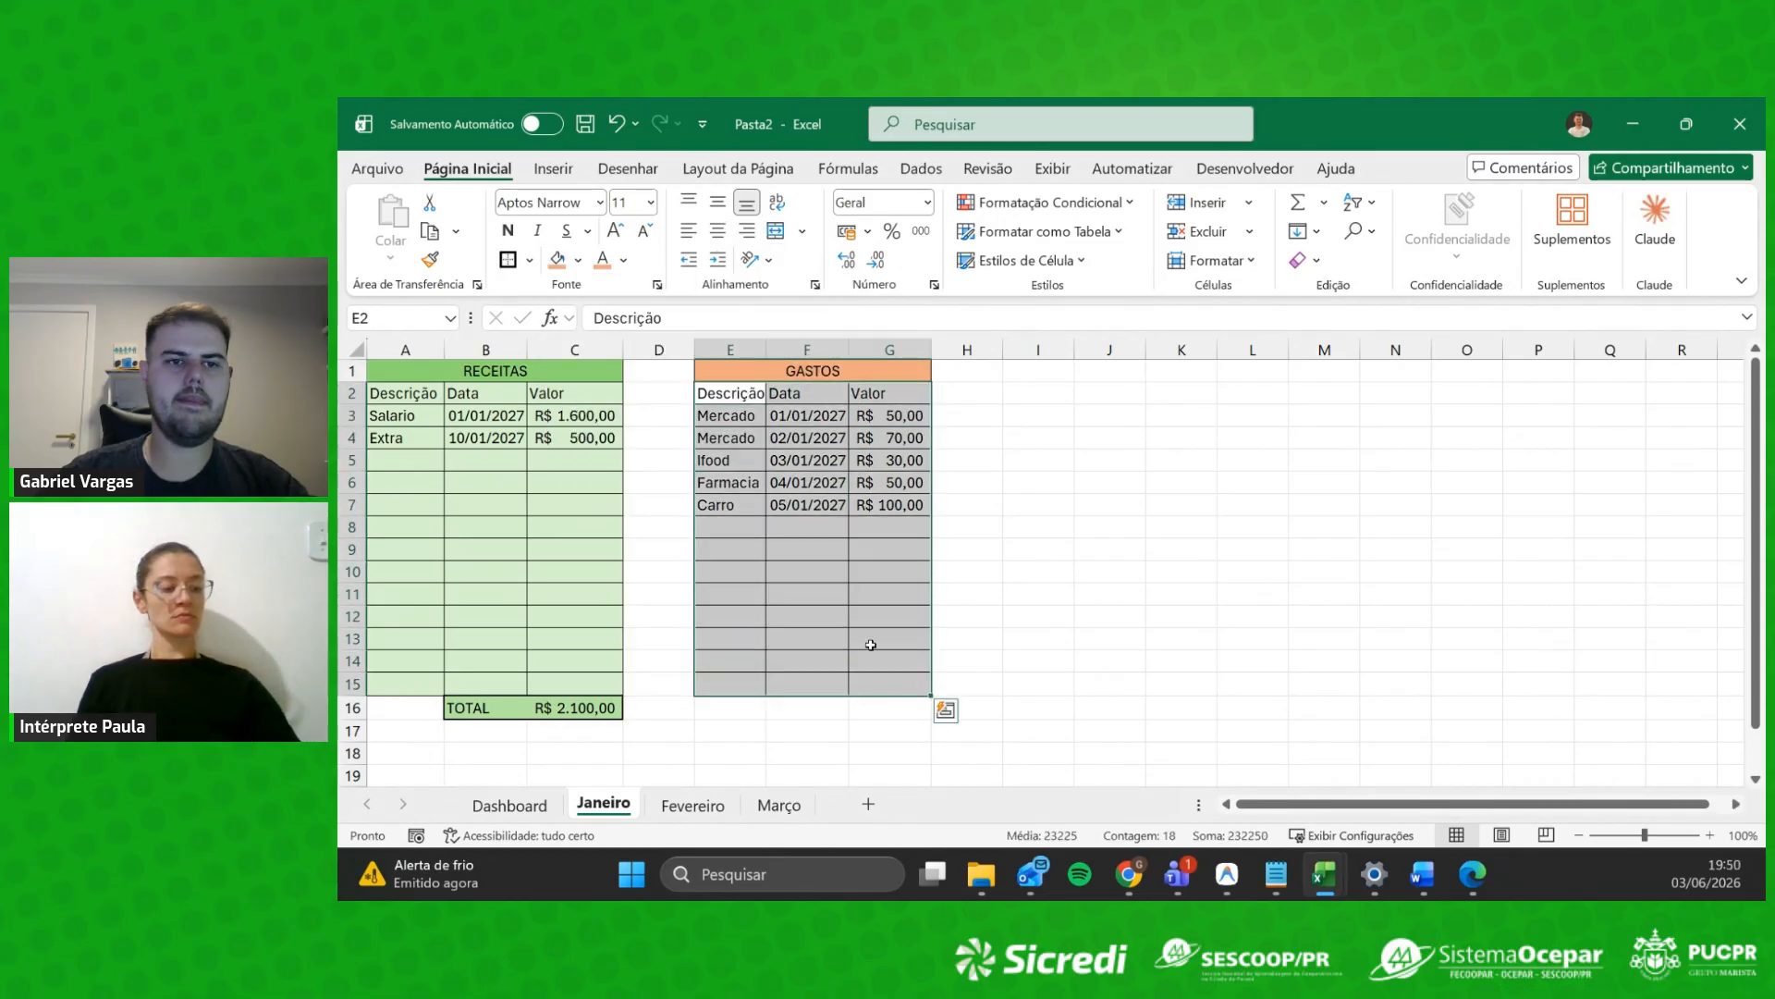
click(577, 260)
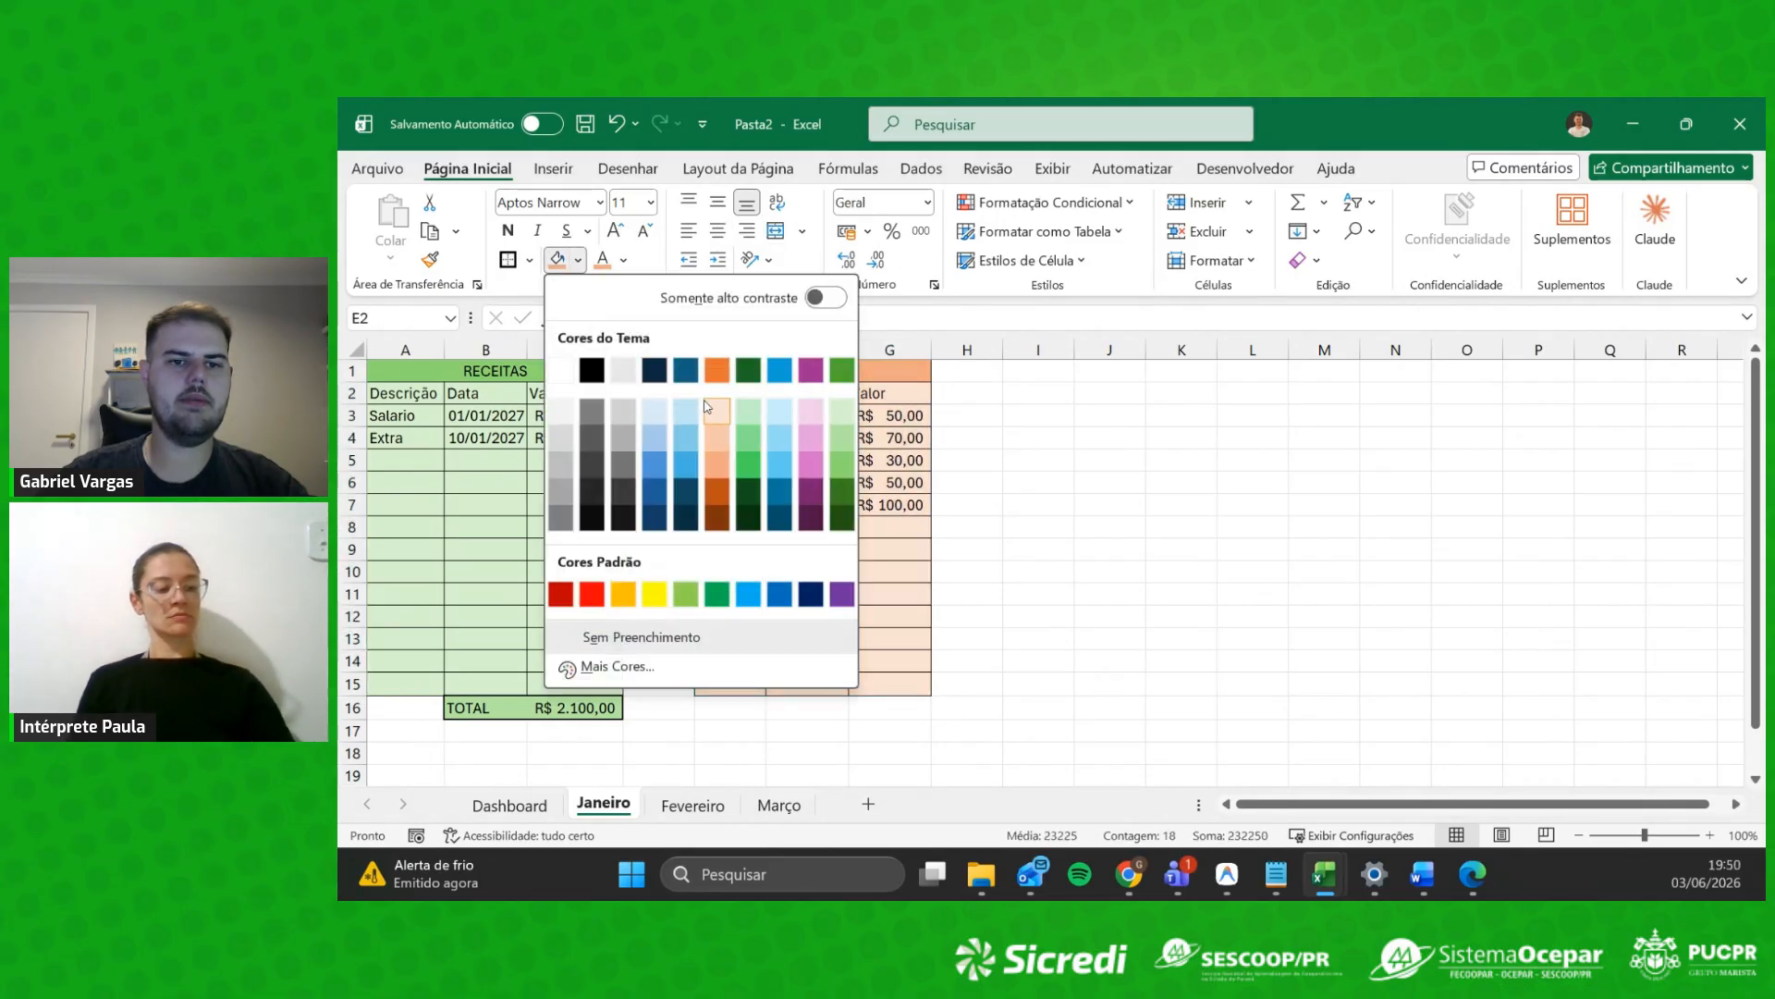
click(717, 405)
click(877, 702)
drag(823, 711, 869, 708)
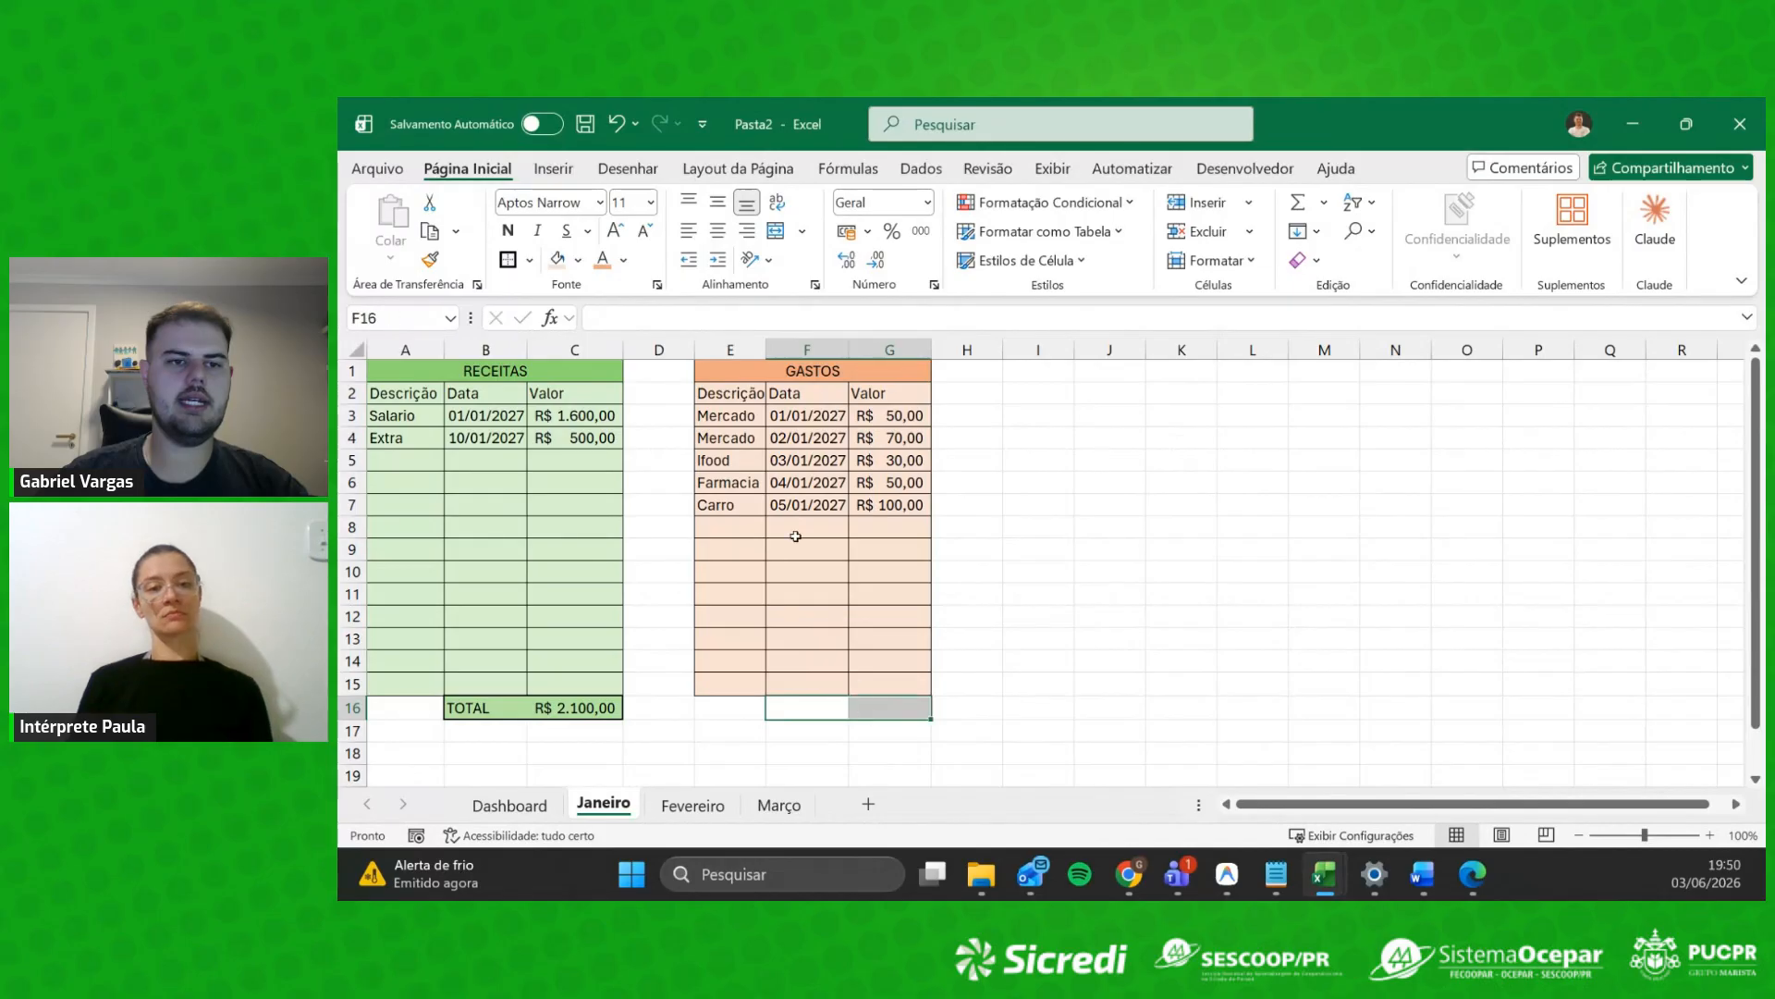
click(578, 260)
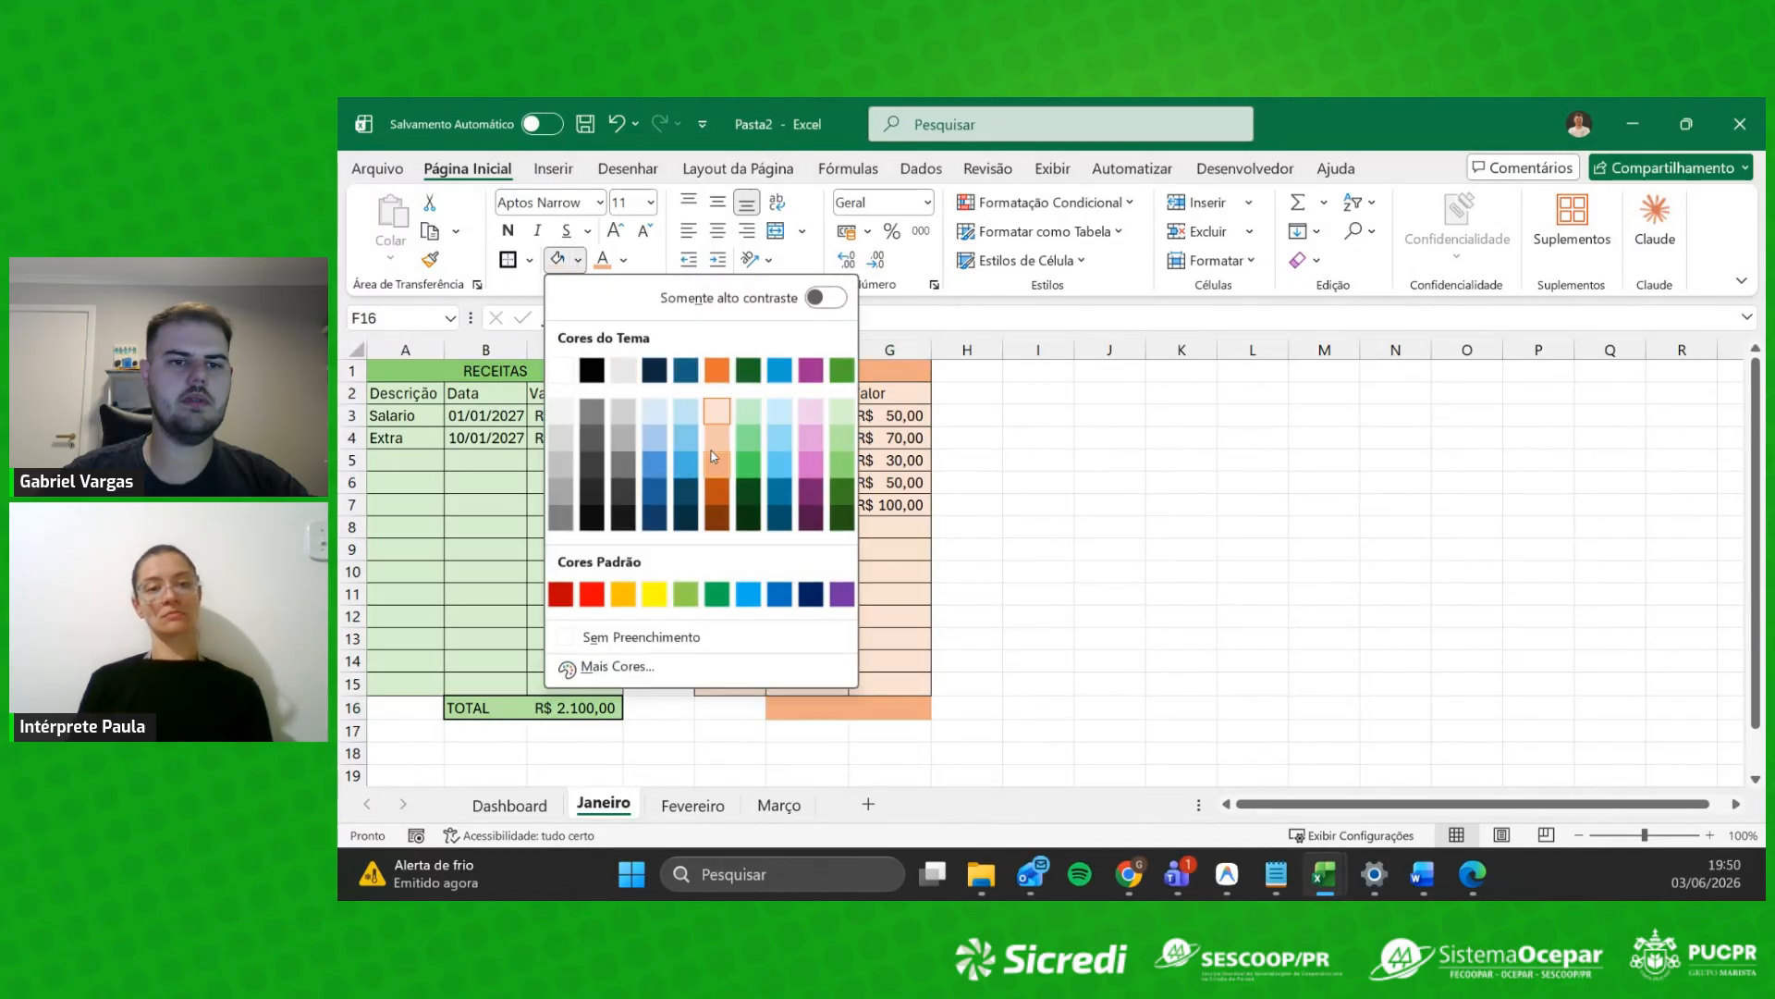
Step: Fill F16:G16 light orange, then enter TOTAL in F16 and =SOMA(G3:G7) in G16
click(729, 474)
click(885, 732)
click(829, 708)
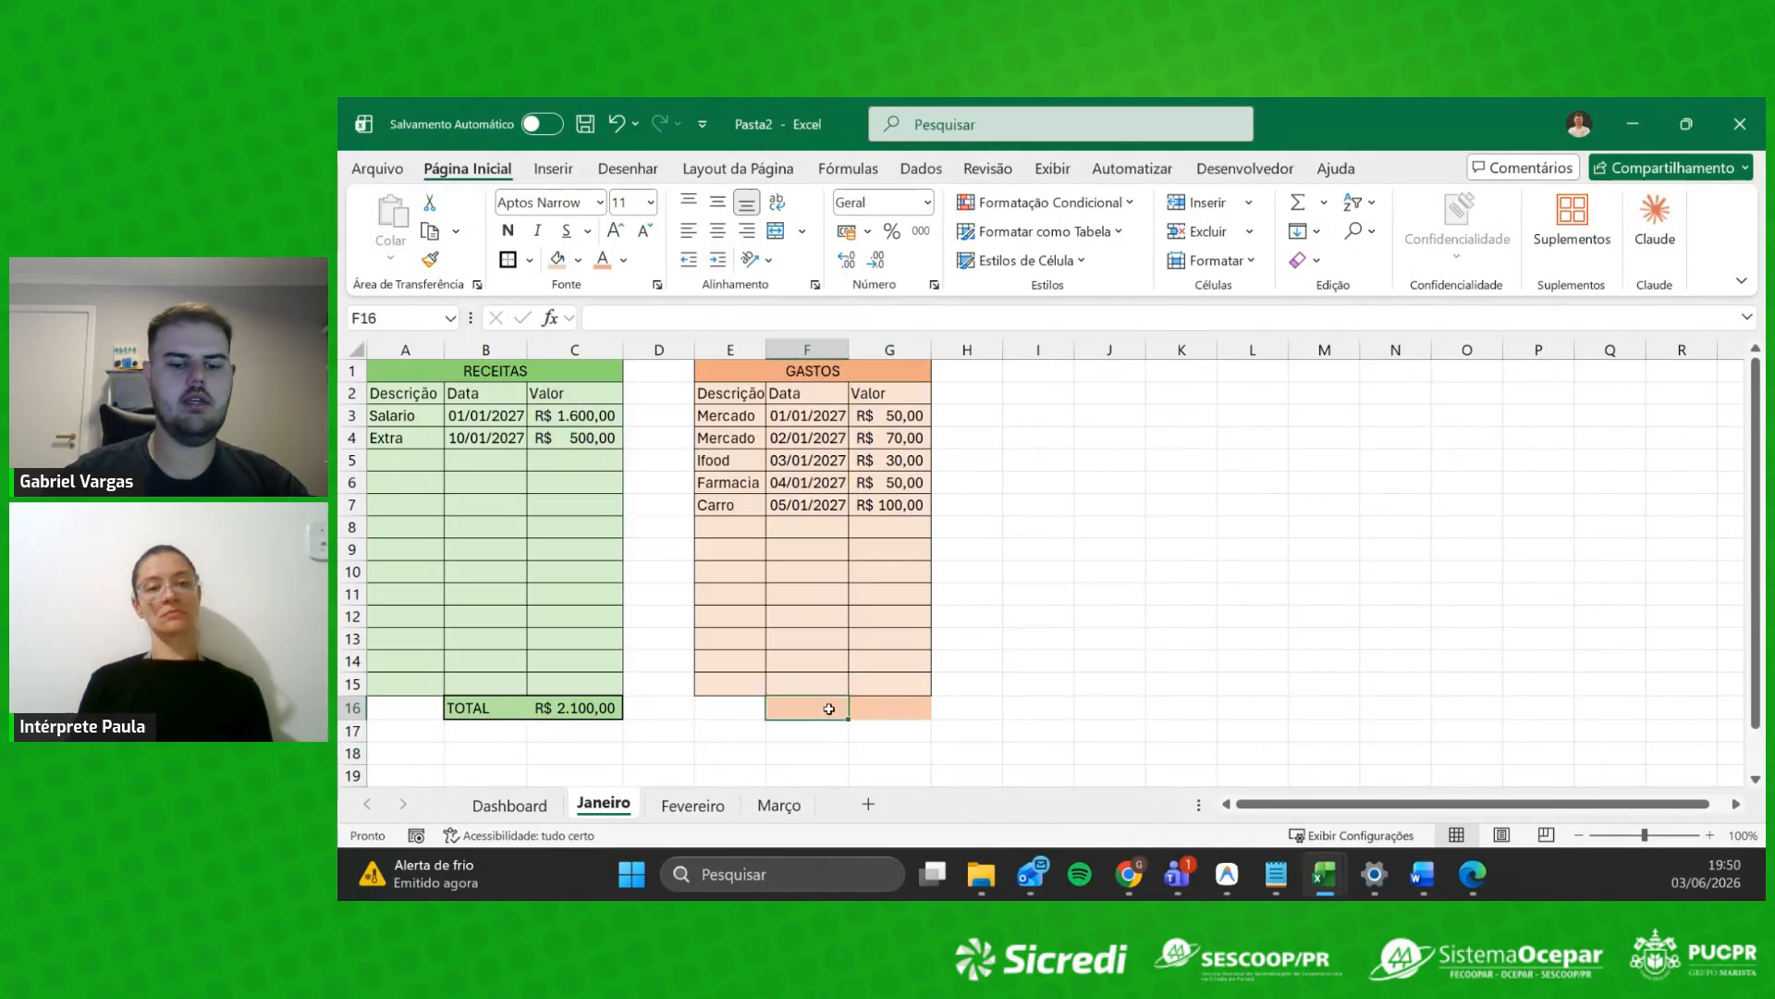
text(TOTAL)
key(Tab)
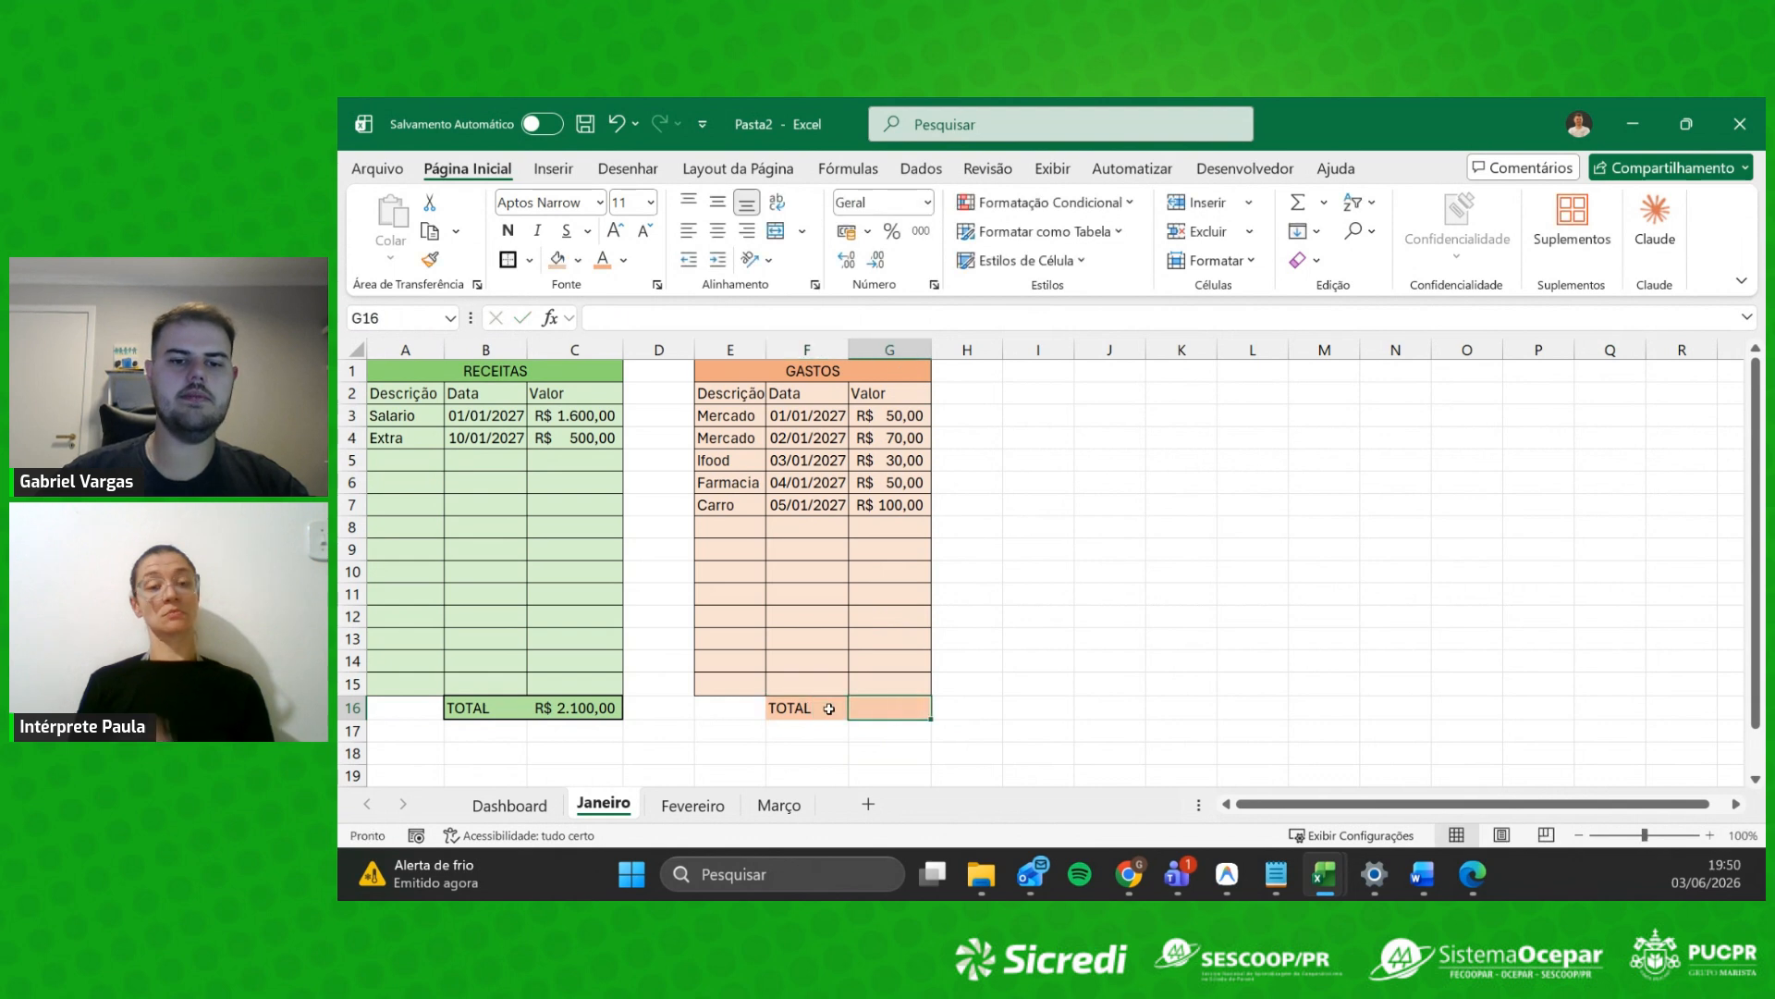
text(=SOMA()
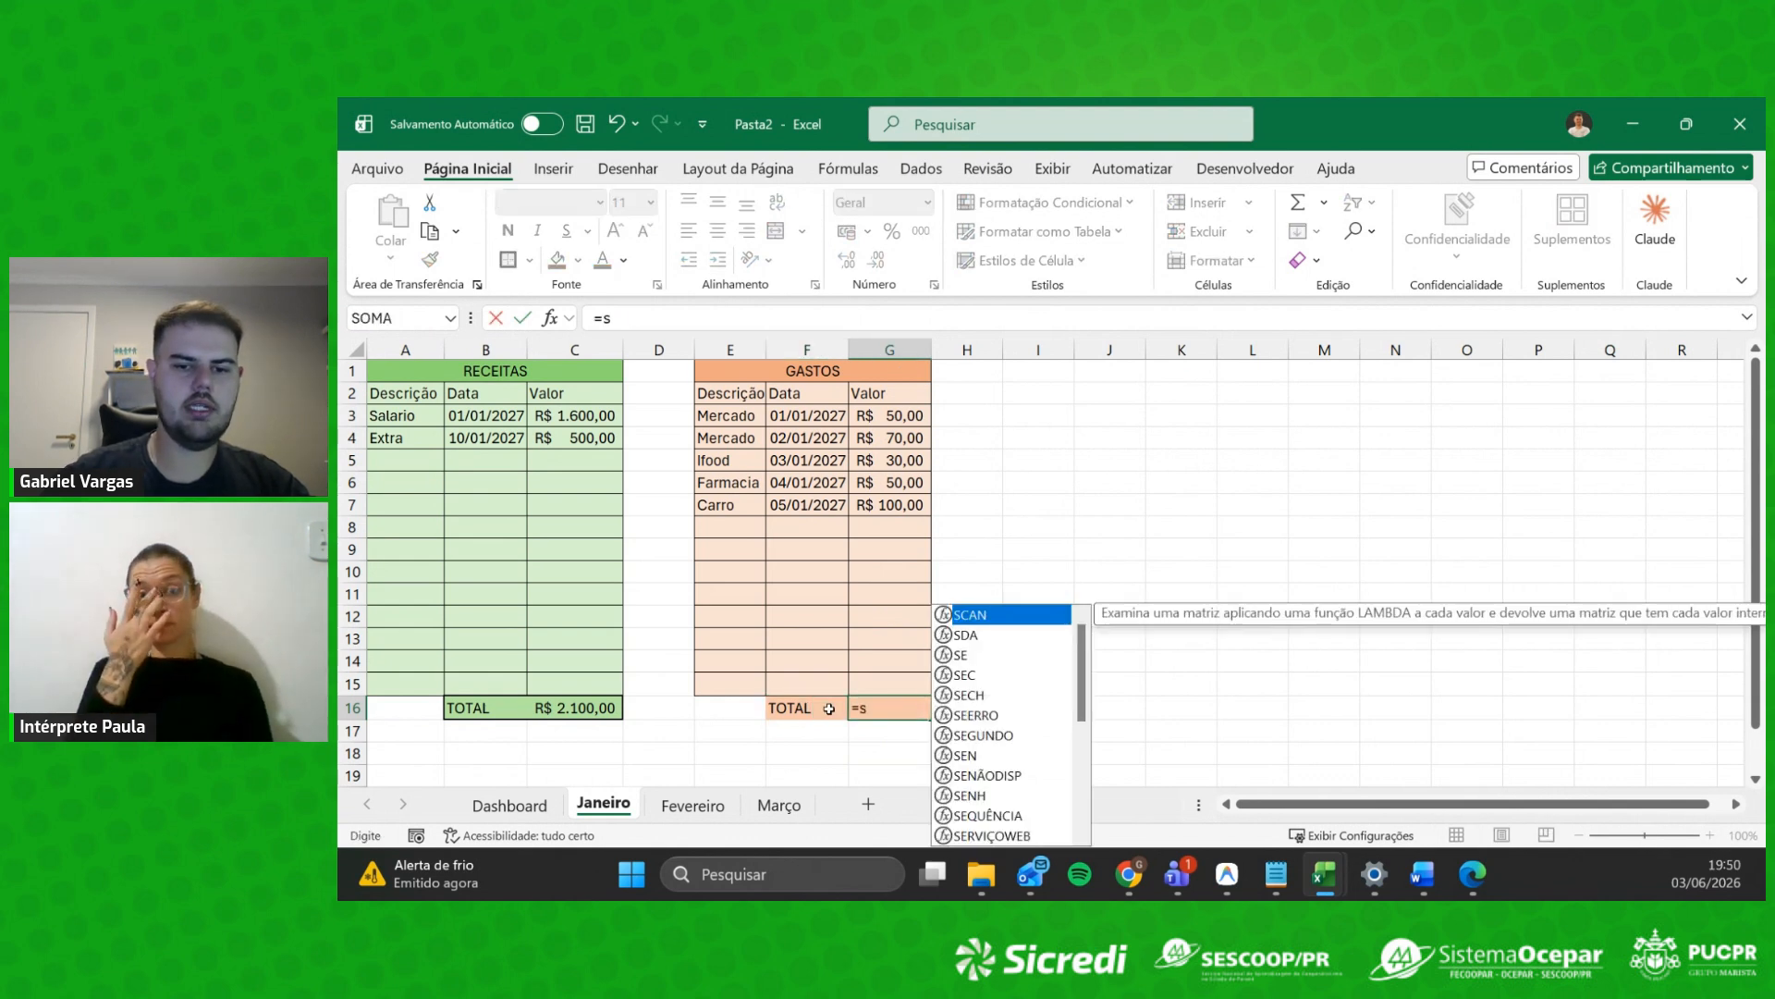
drag(902, 416, 918, 504)
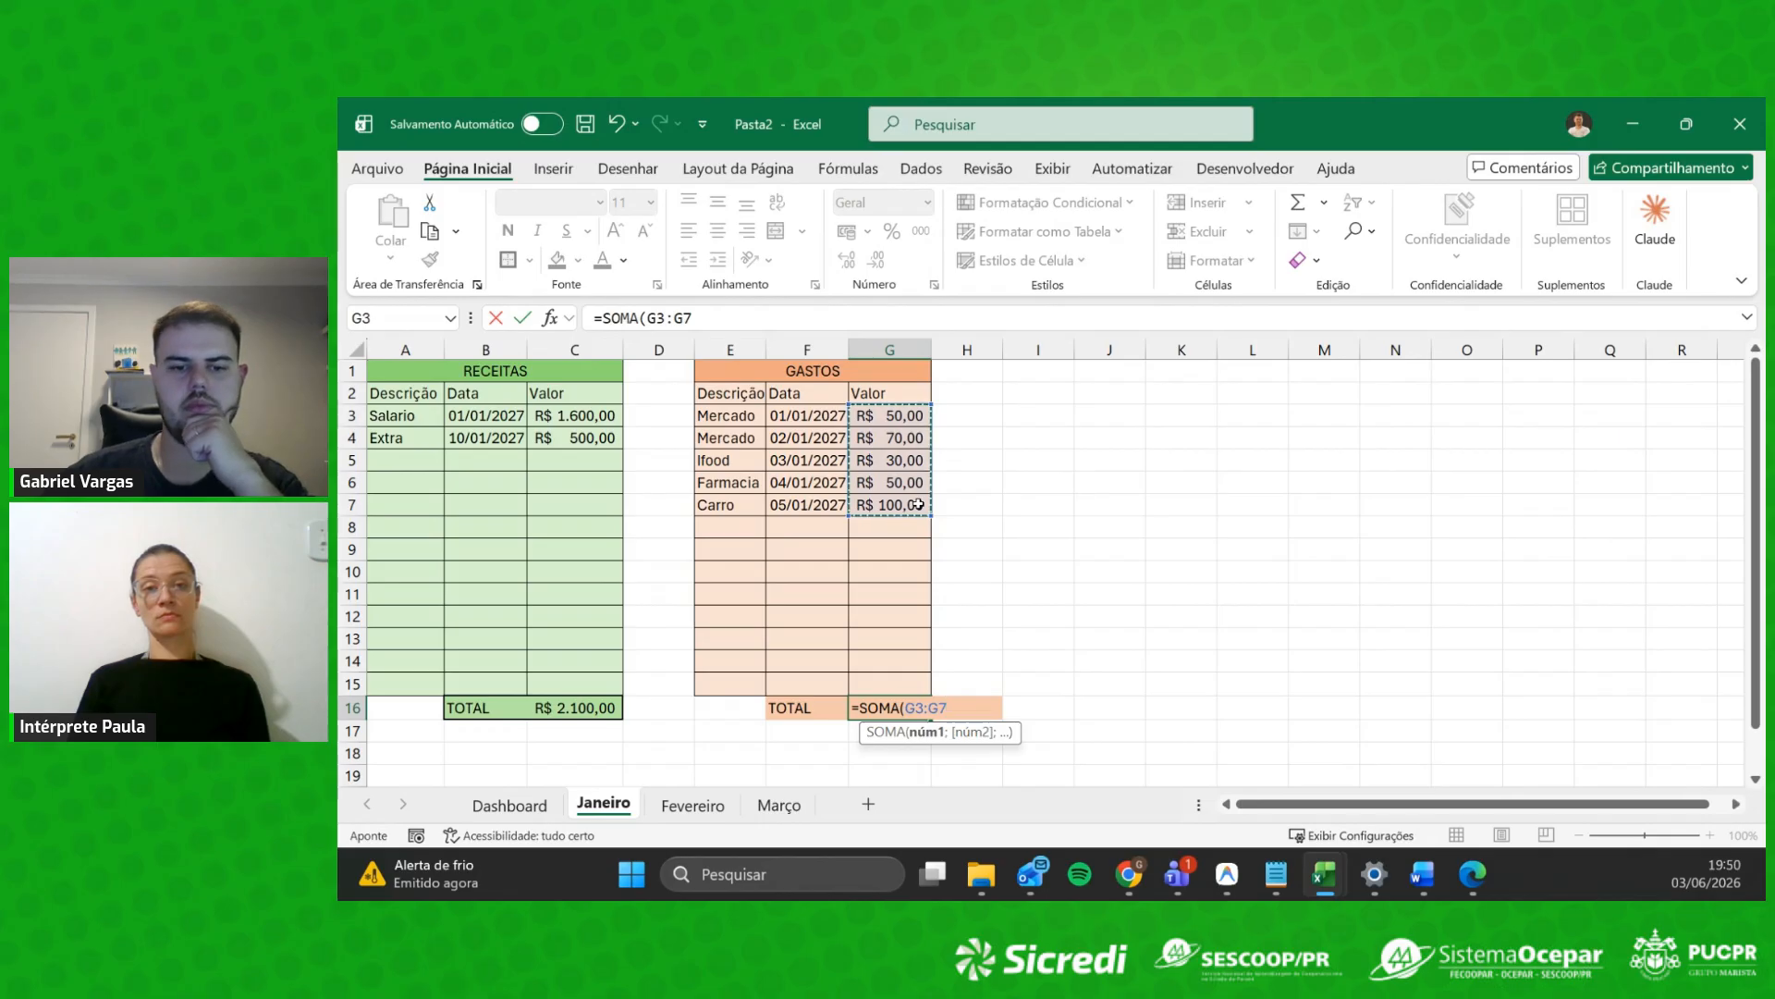
key(Return)
Step: Apply Thick Outside Borders to the F16:G16 total row
drag(800, 708, 889, 708)
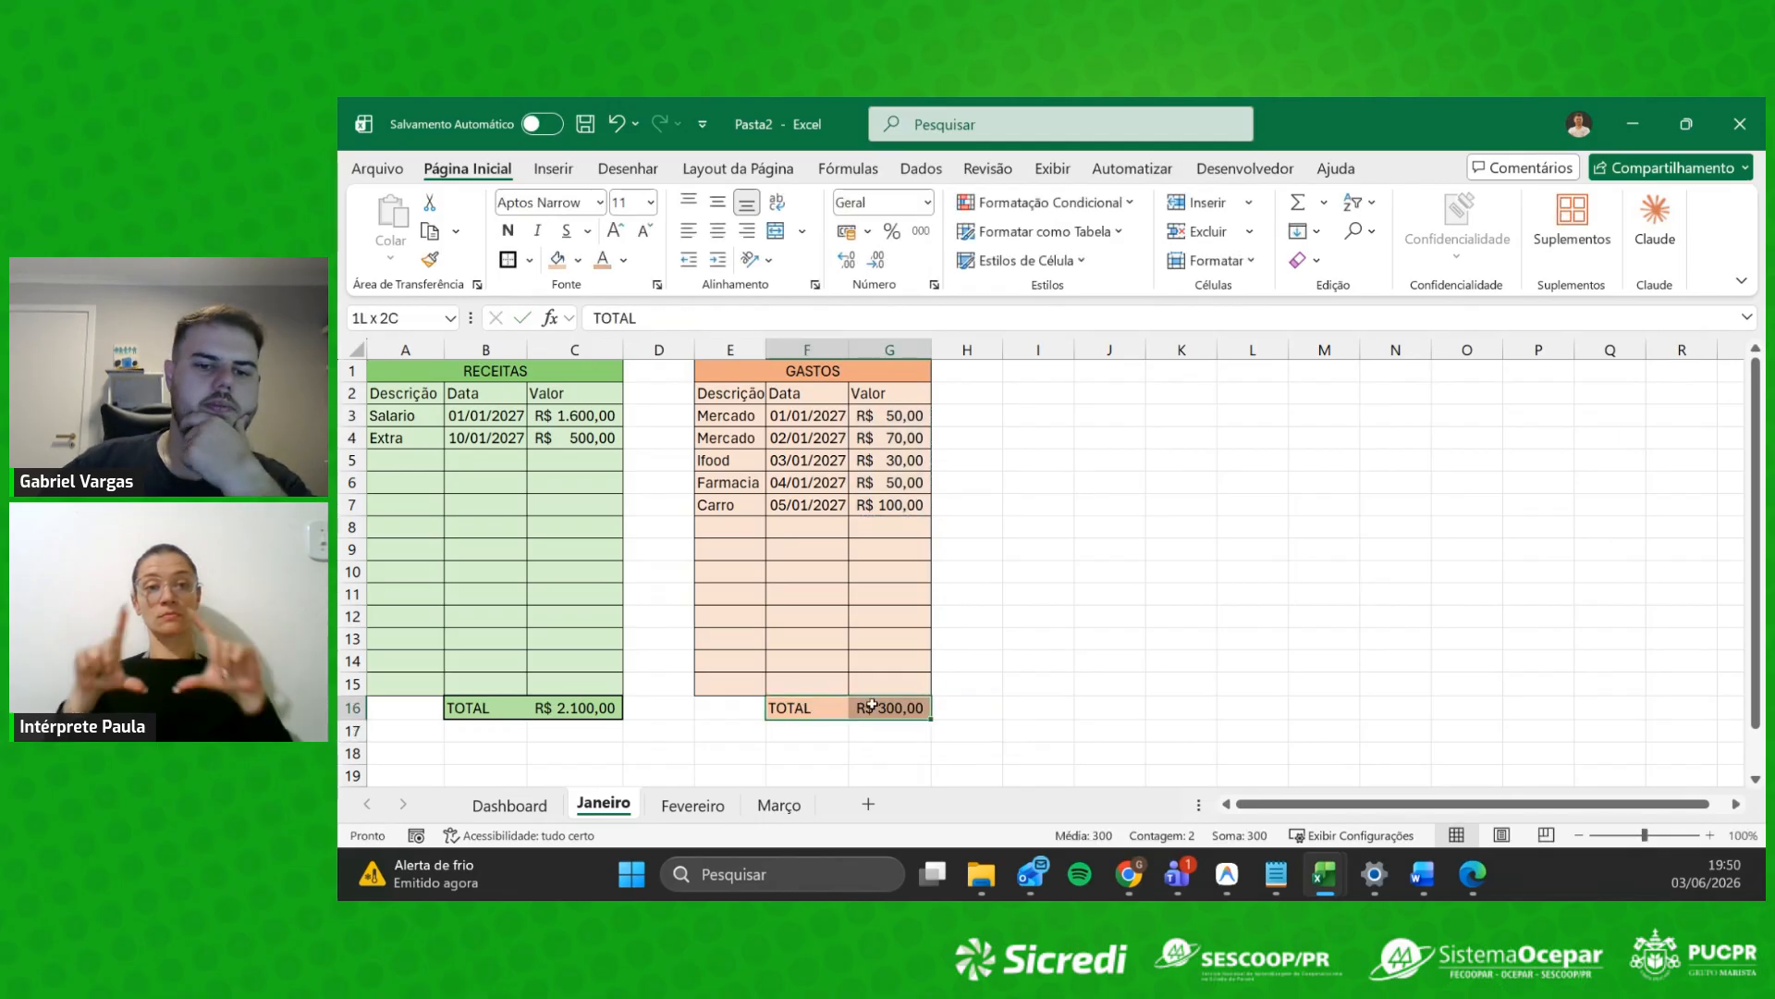
click(509, 260)
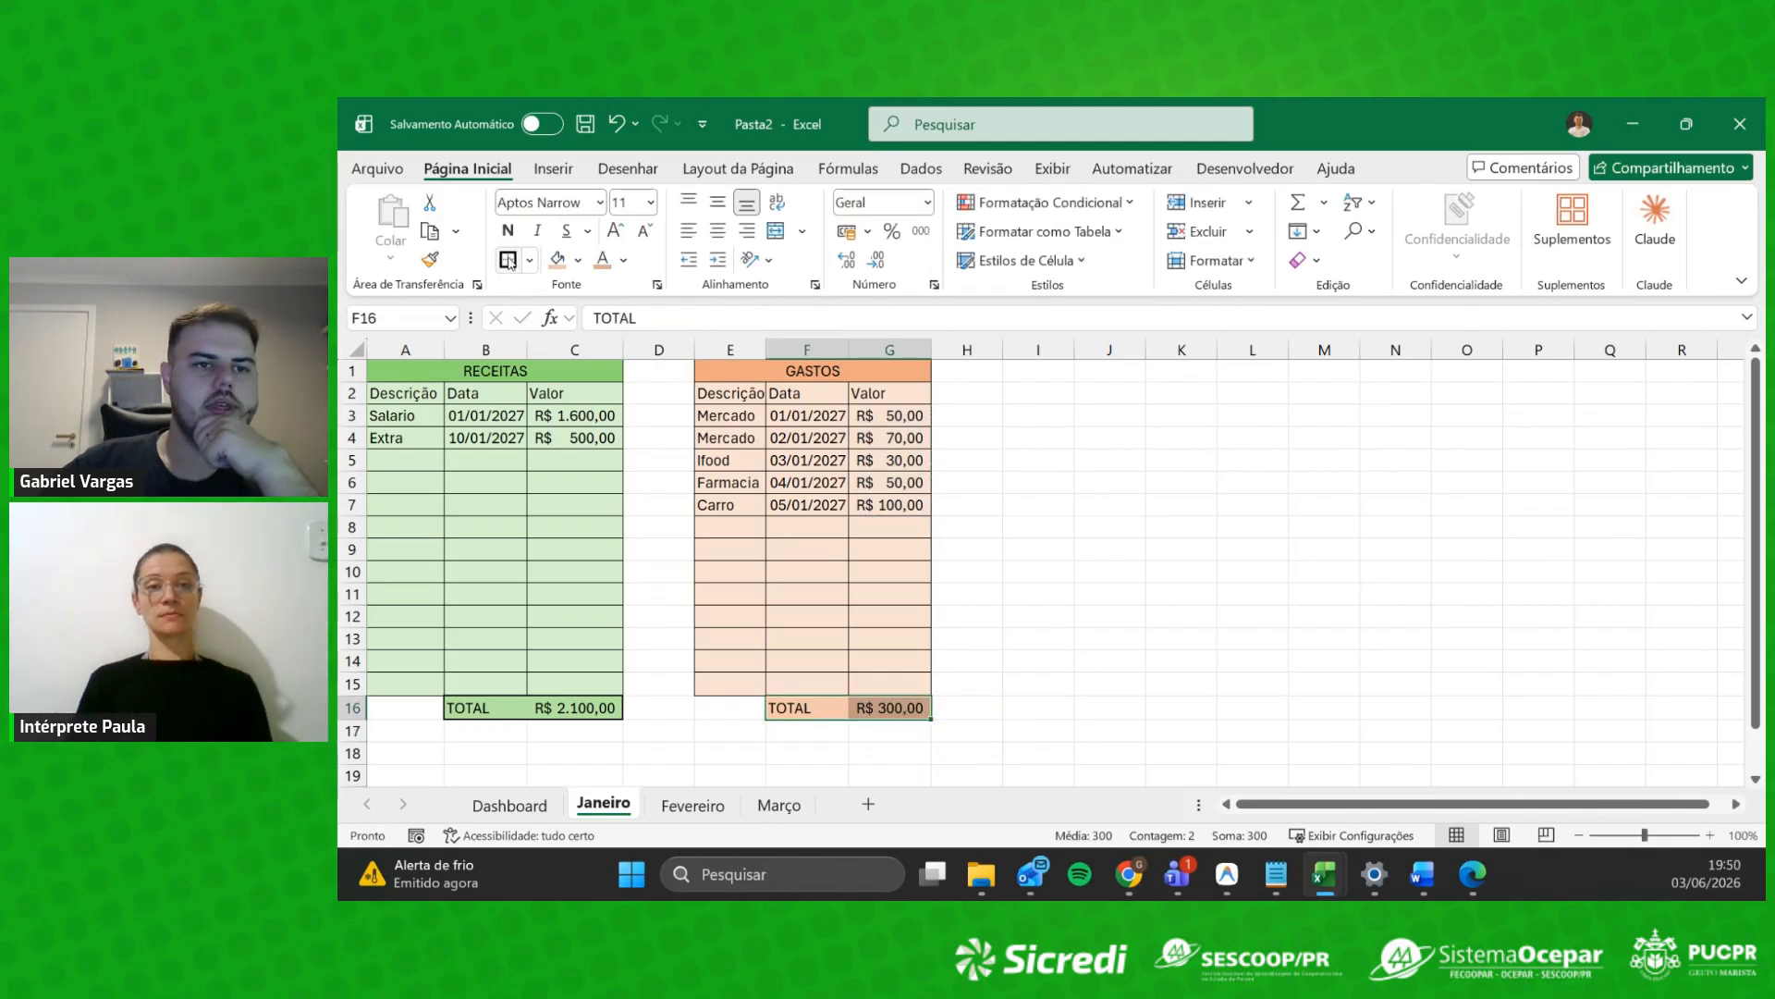
click(967, 593)
Step: Mark out an empty I2:J6 area beside the tables and review the repeated expense categories
drag(1045, 404, 1154, 500)
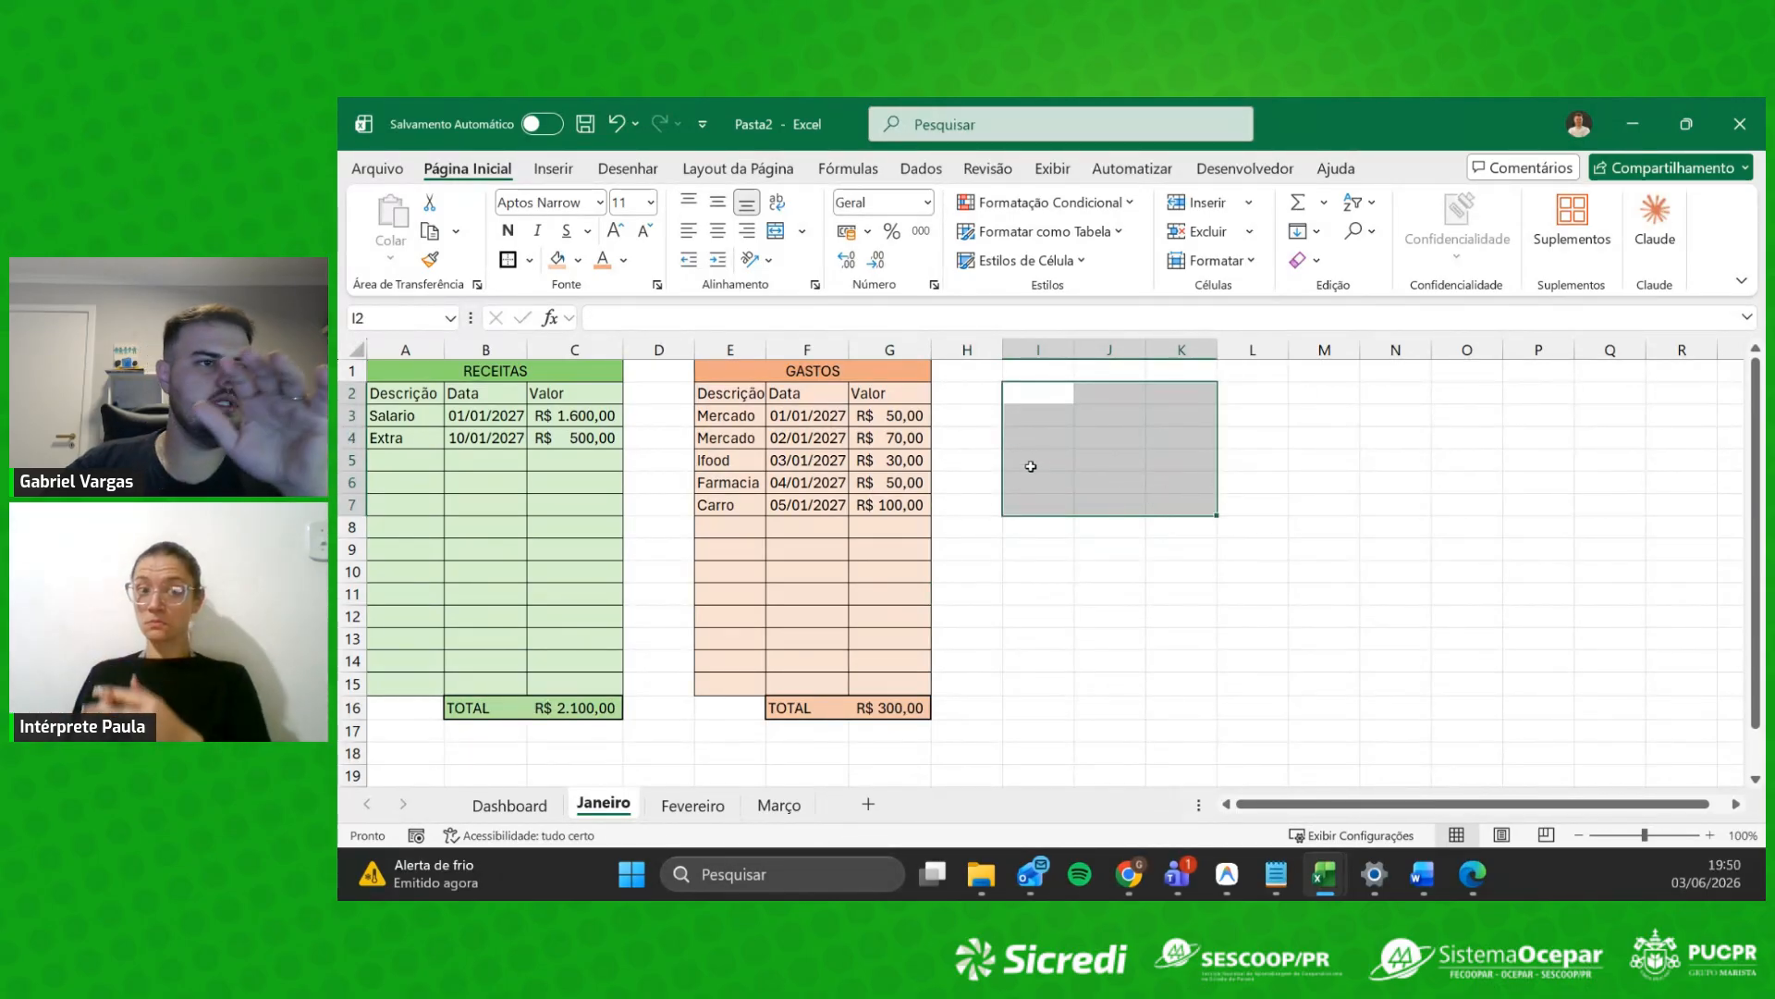
click(1122, 482)
drag(1035, 402, 1162, 475)
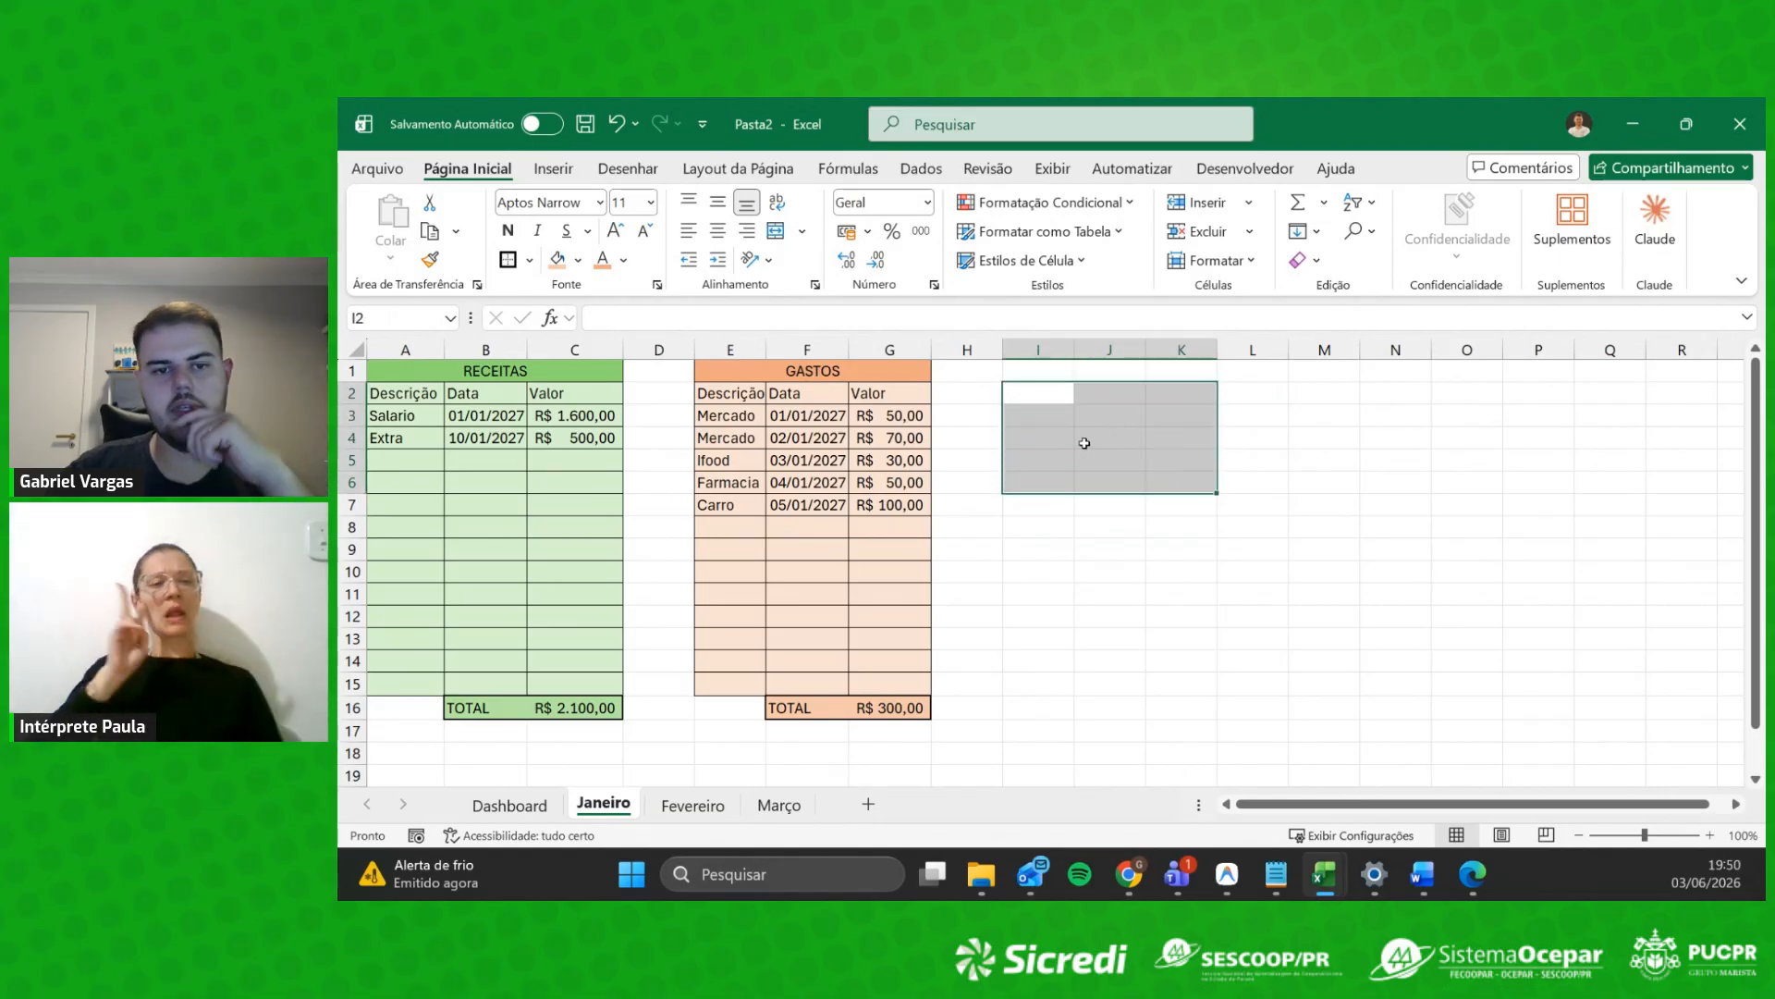
click(1038, 482)
drag(1046, 392, 1123, 482)
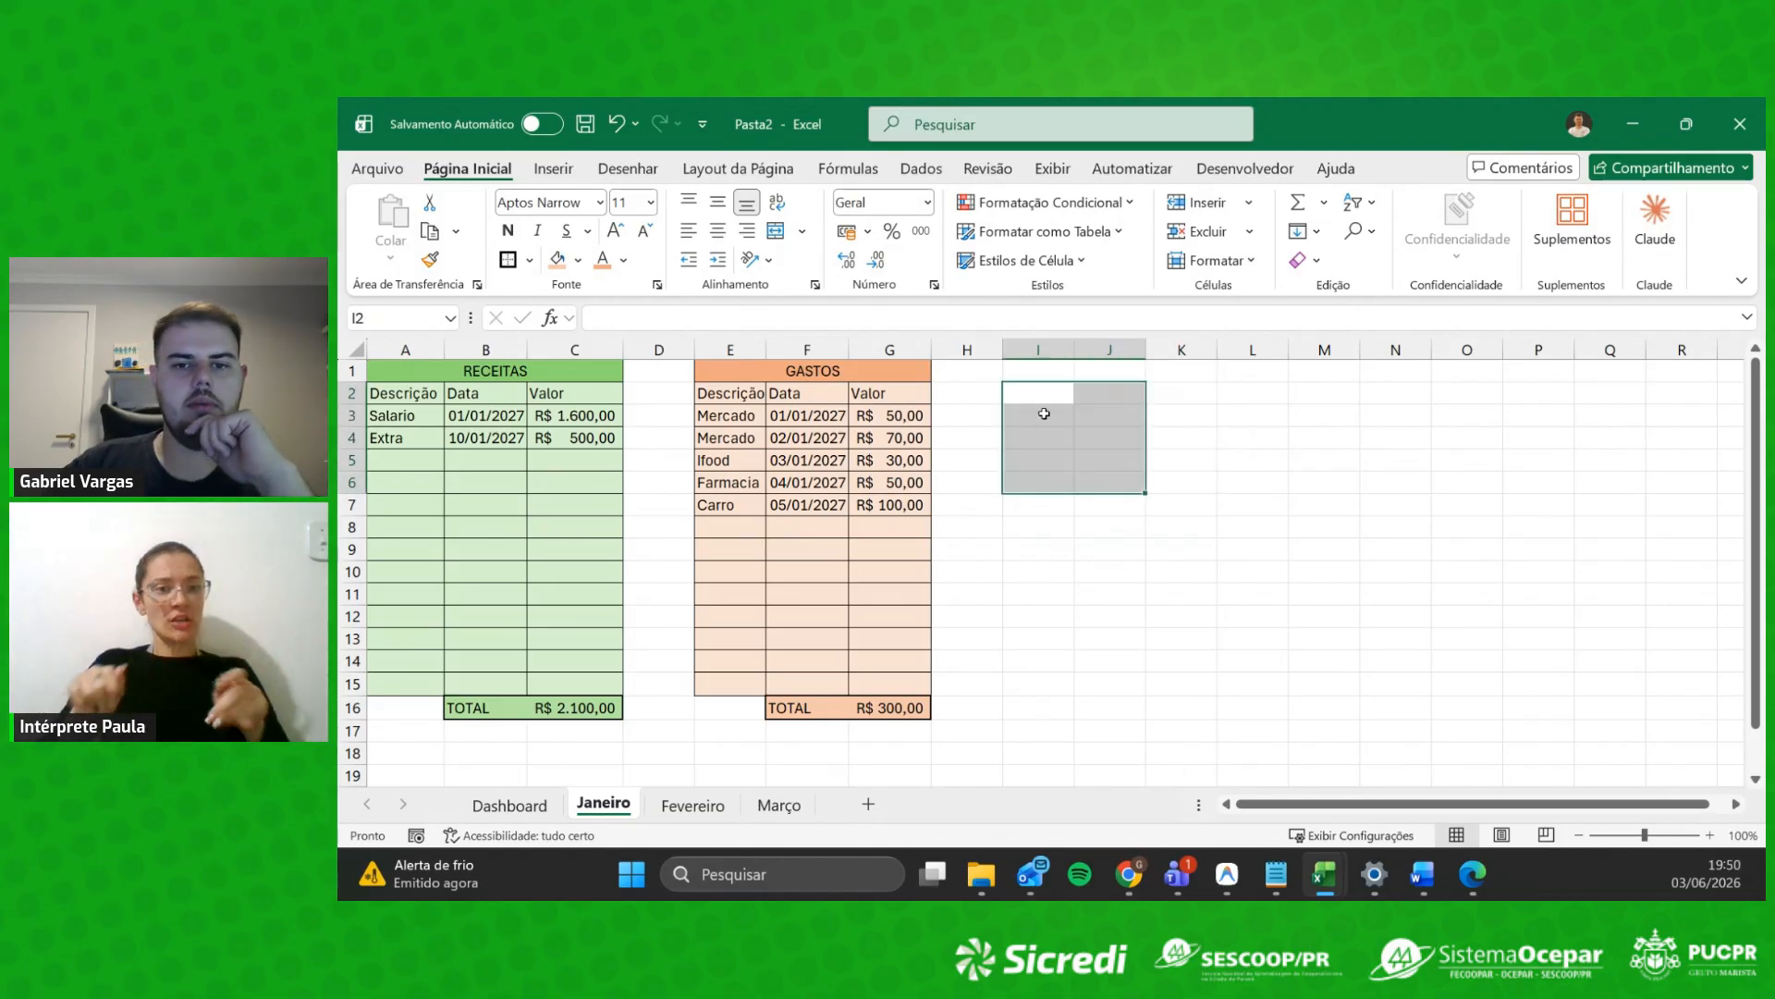
click(1037, 397)
click(733, 430)
click(735, 479)
click(735, 436)
click(737, 486)
click(731, 507)
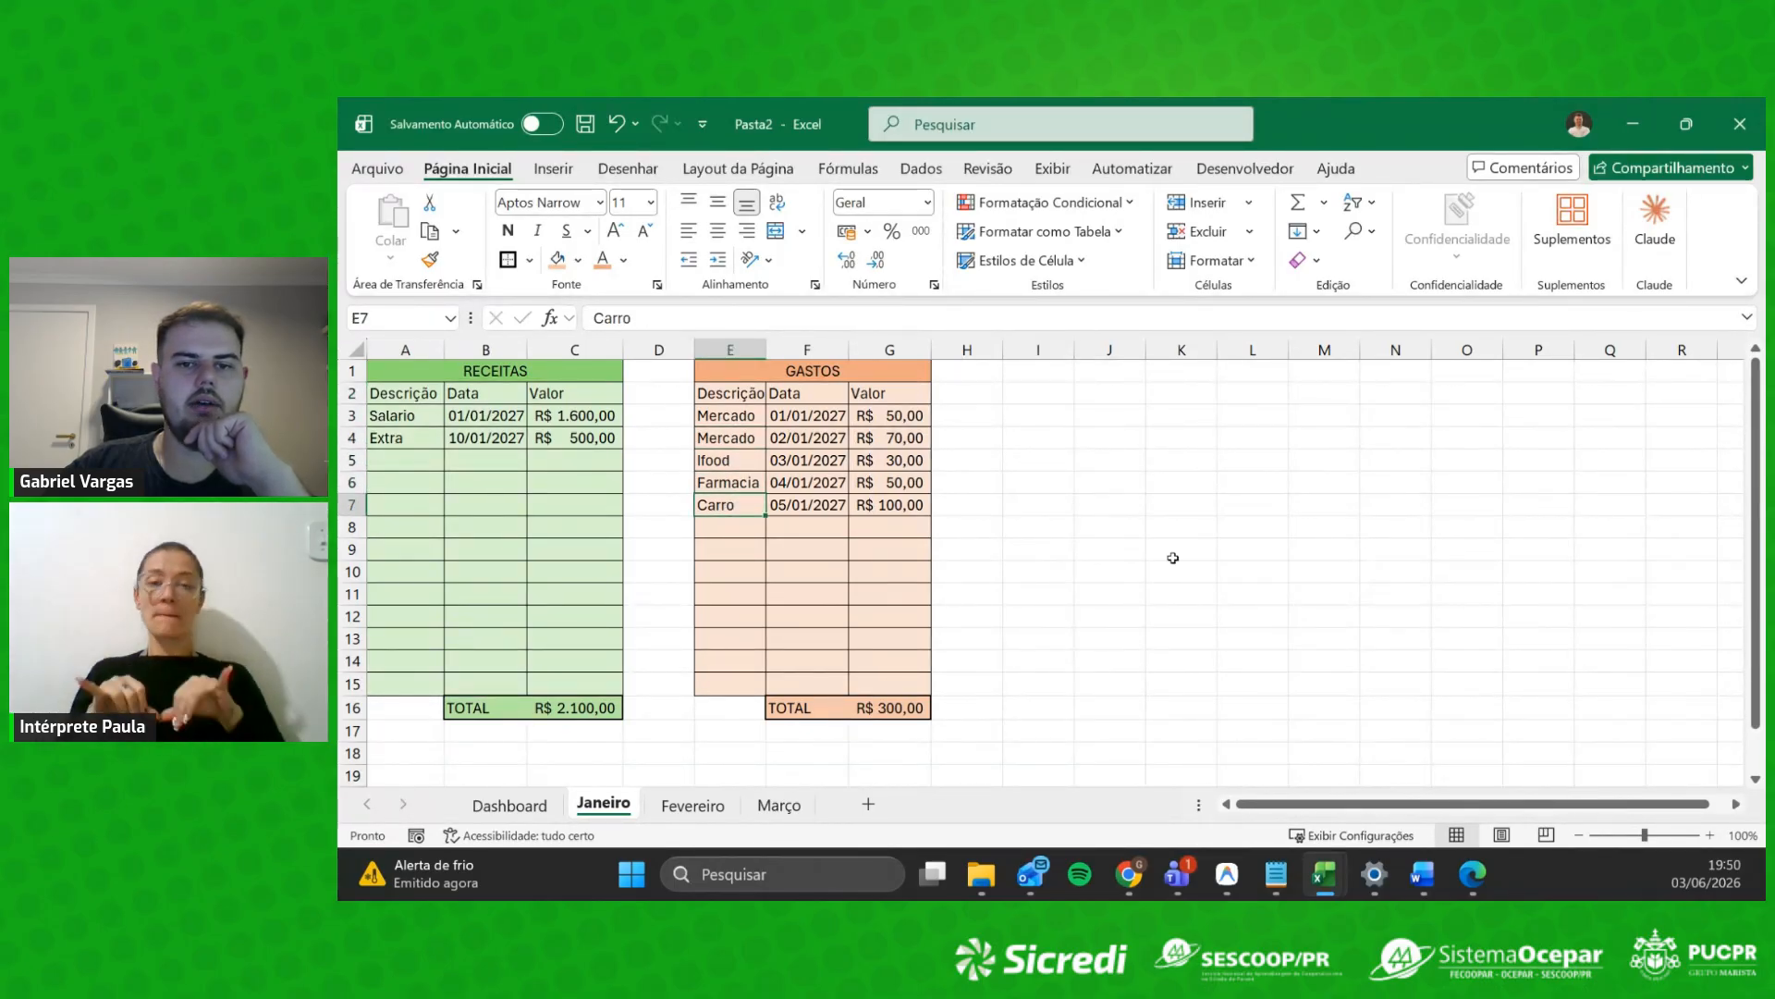
click(1038, 413)
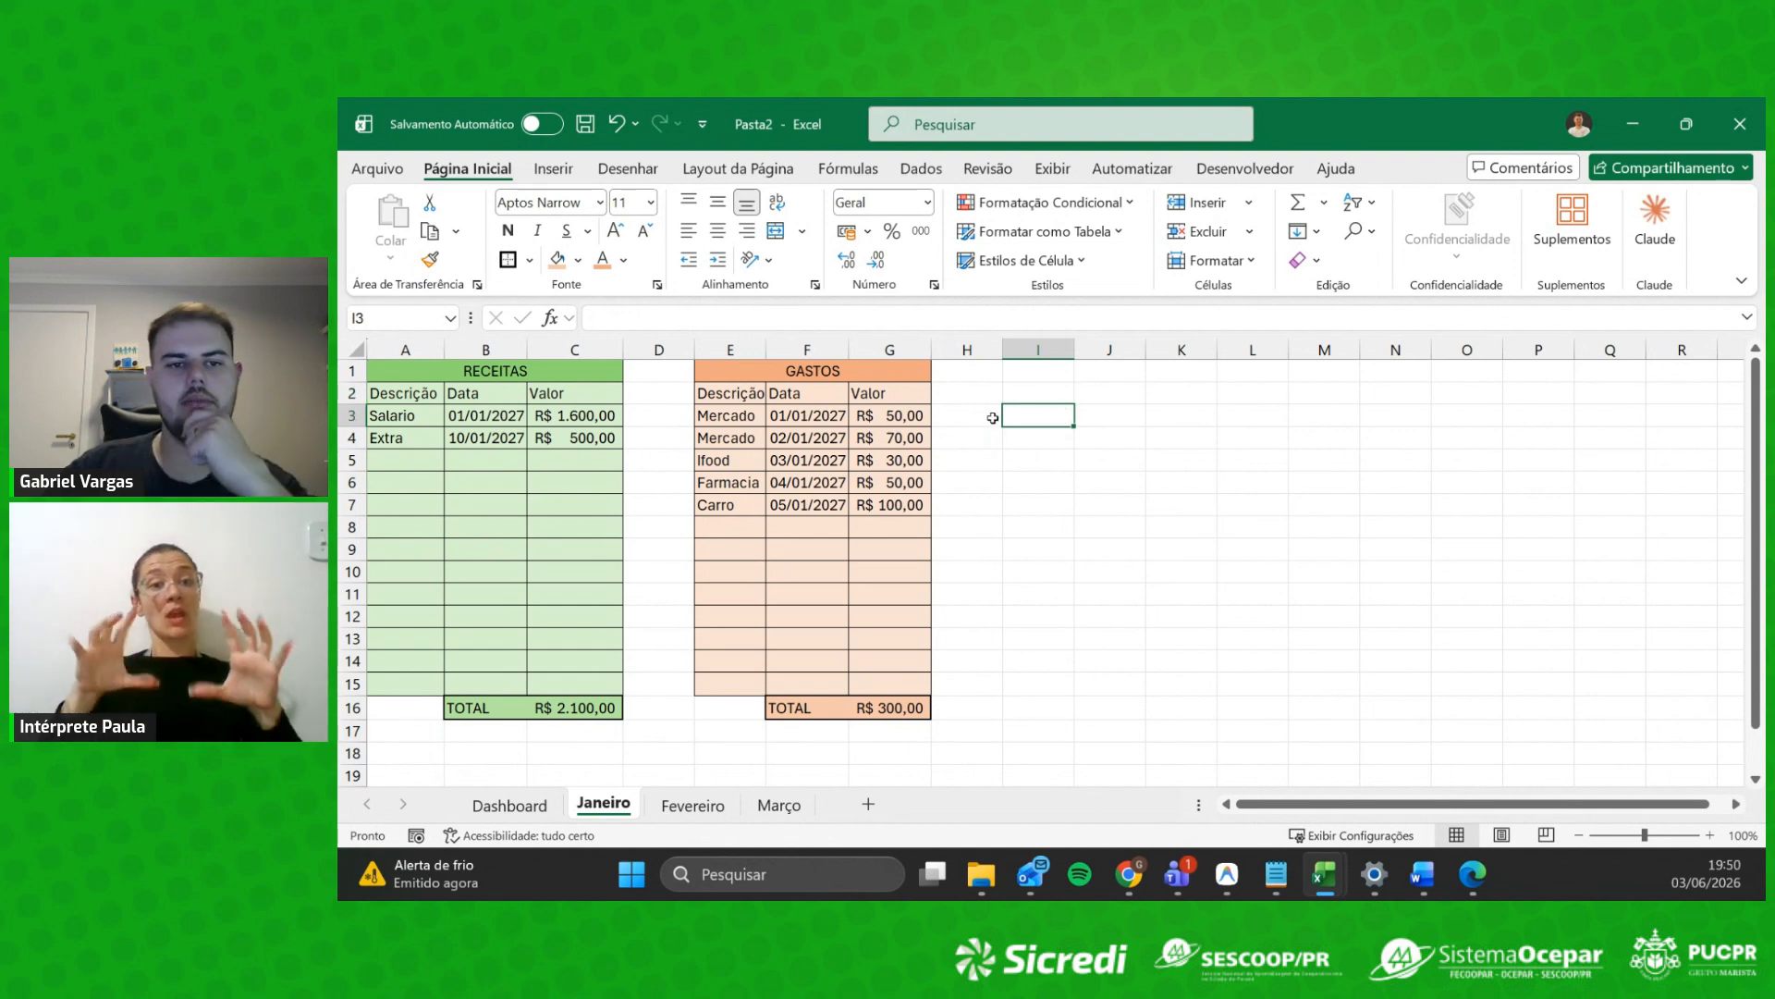
Step: Fill the RECEITAS column headings A2:C2 darker green
drag(407, 393, 574, 393)
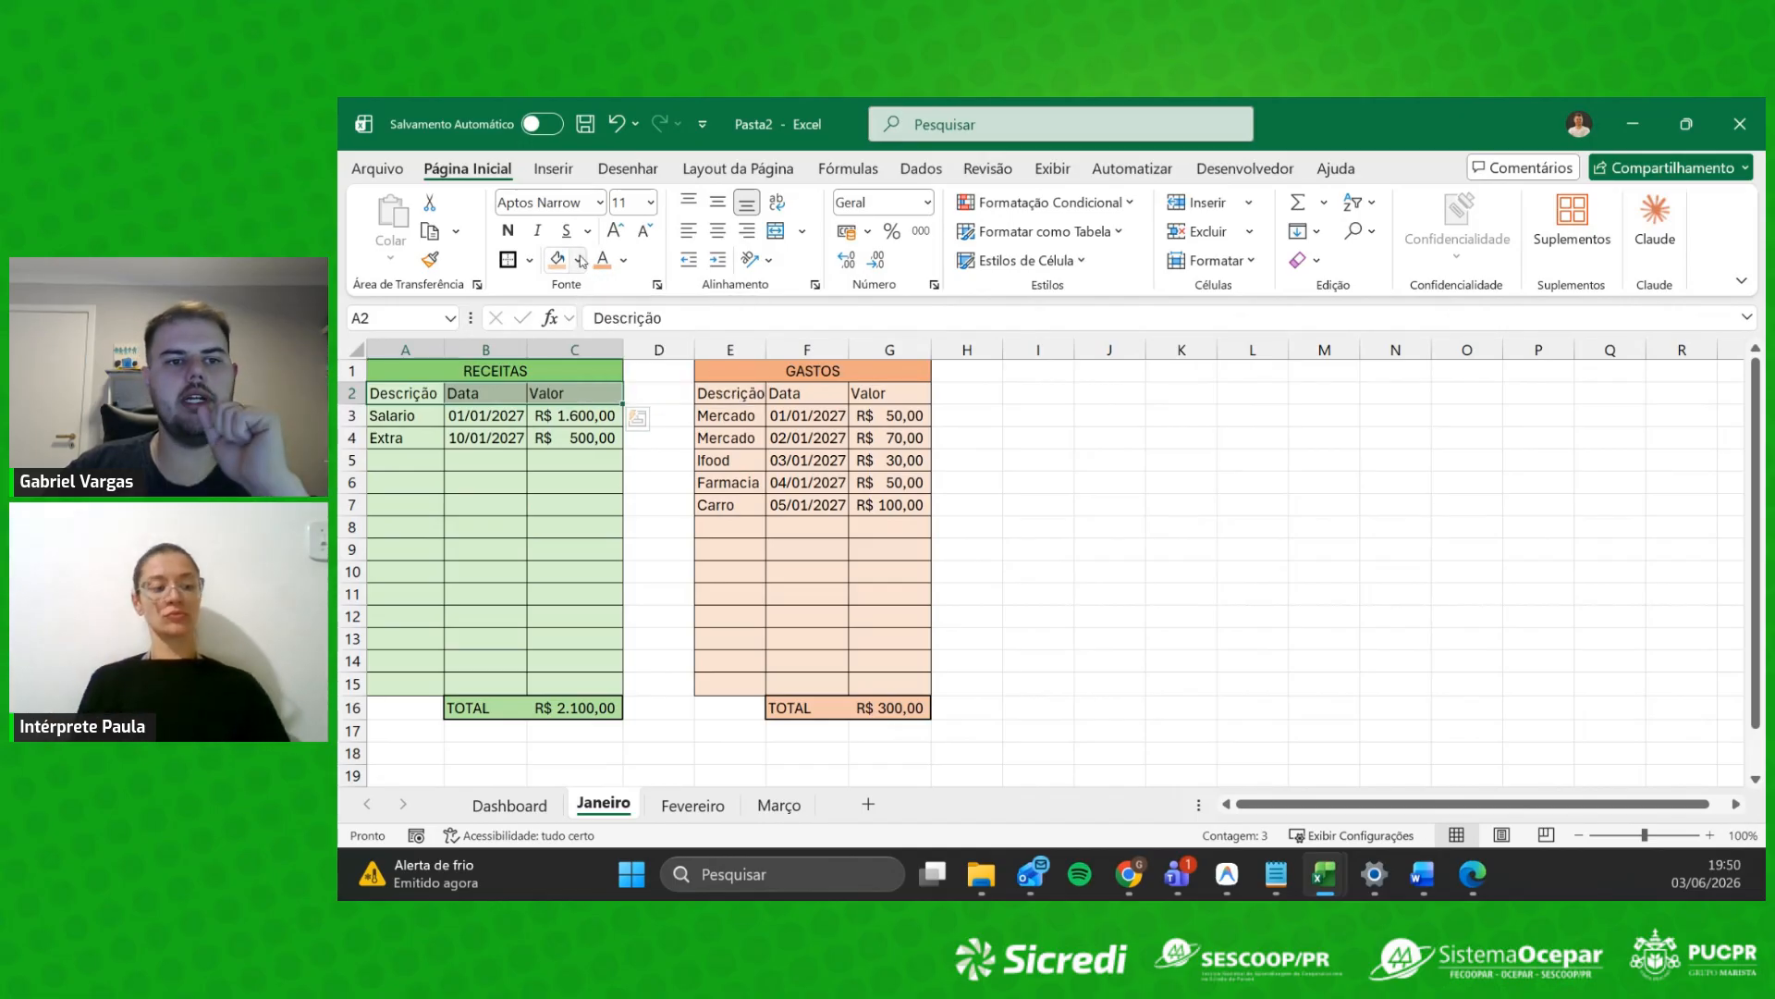
click(579, 261)
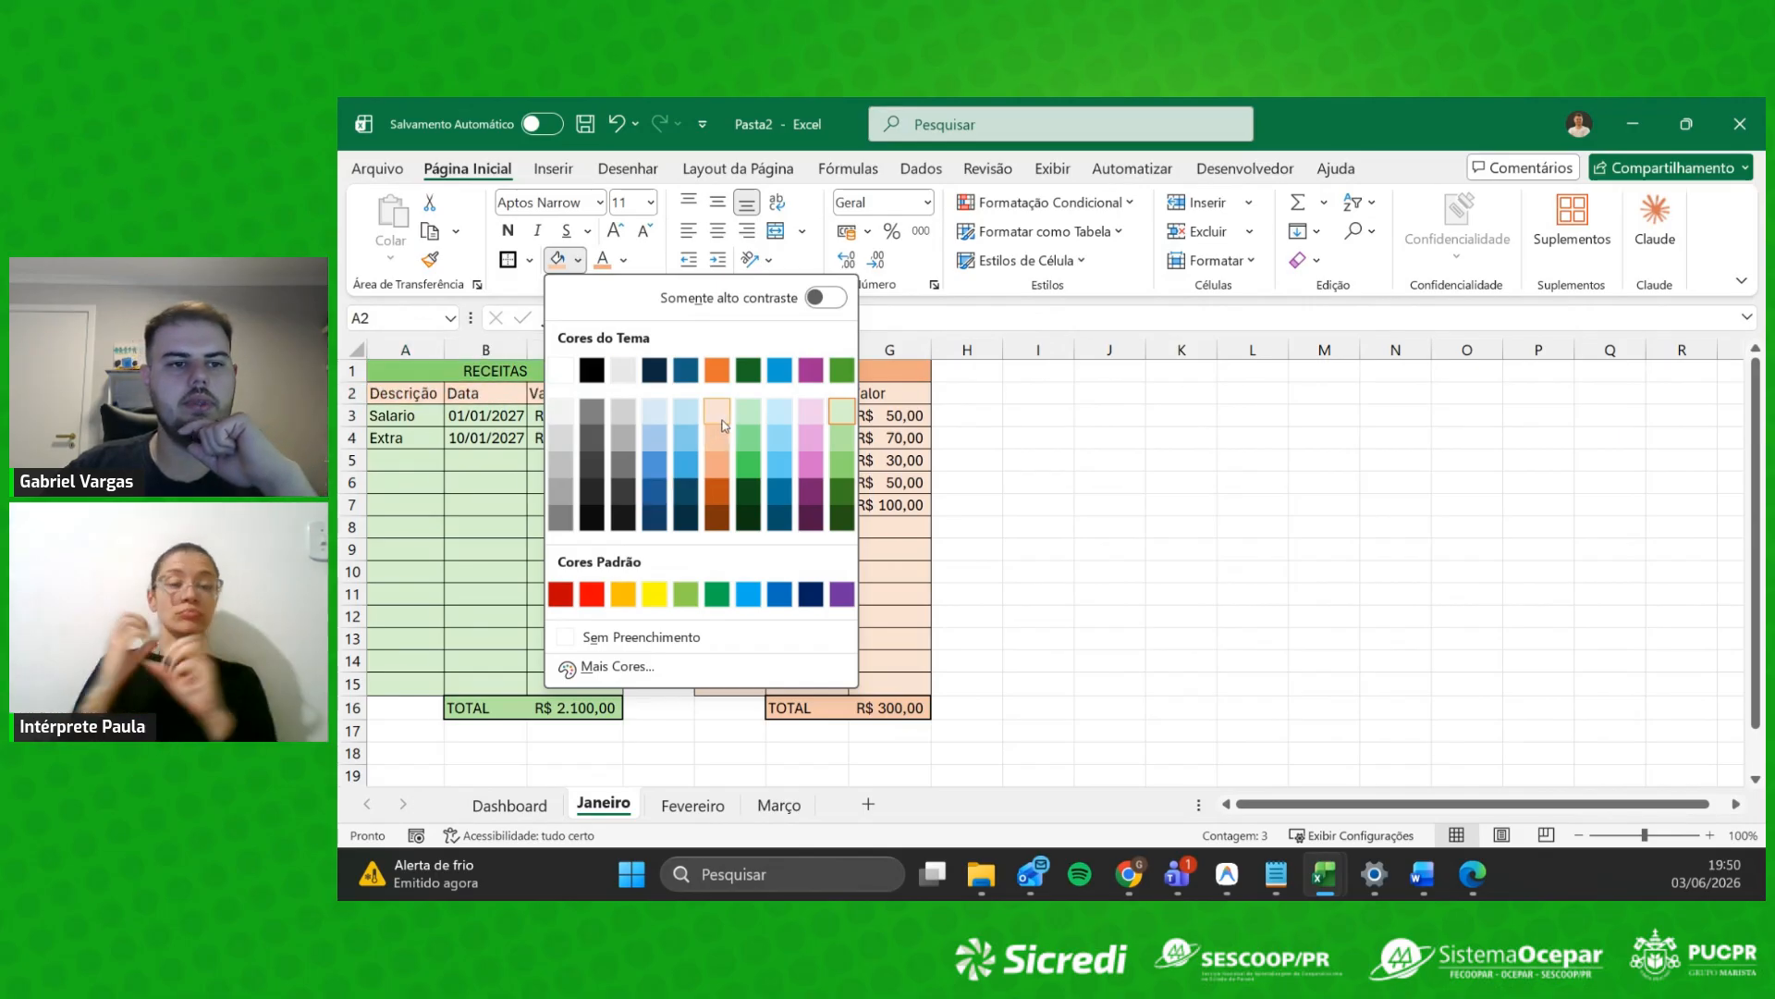
click(838, 465)
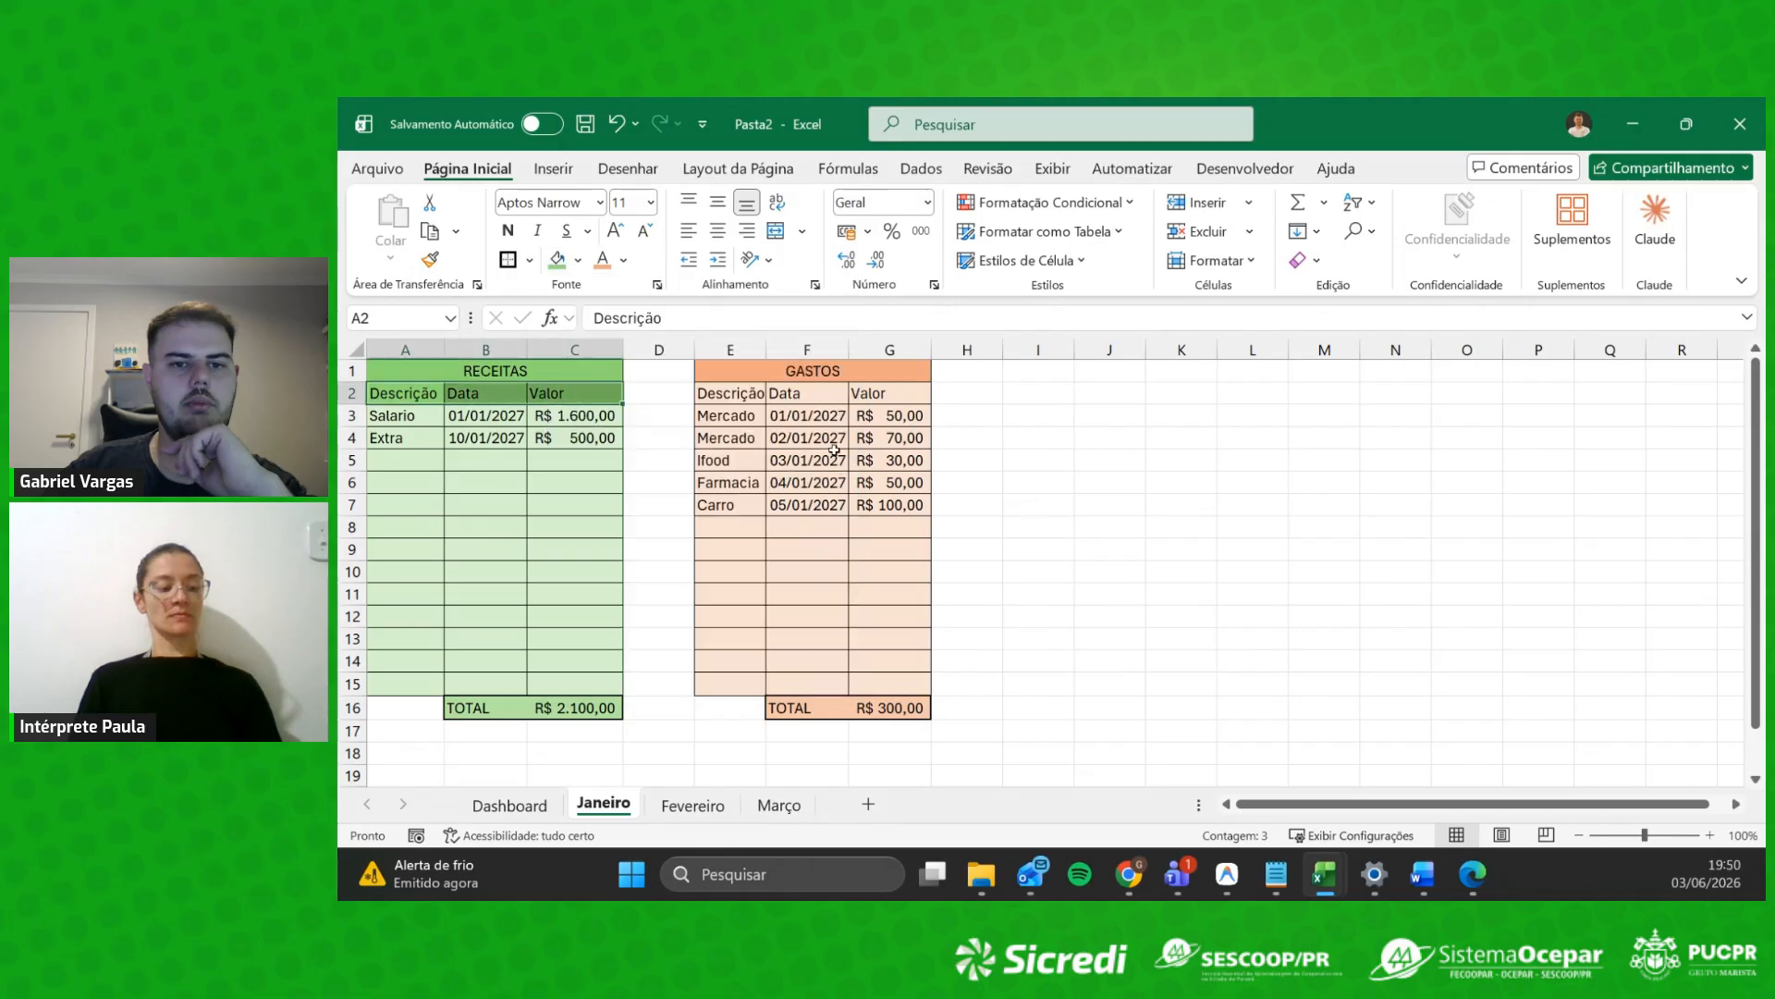
Step: Fill the GASTOS column headings E2:G2 medium orange
drag(721, 393, 890, 396)
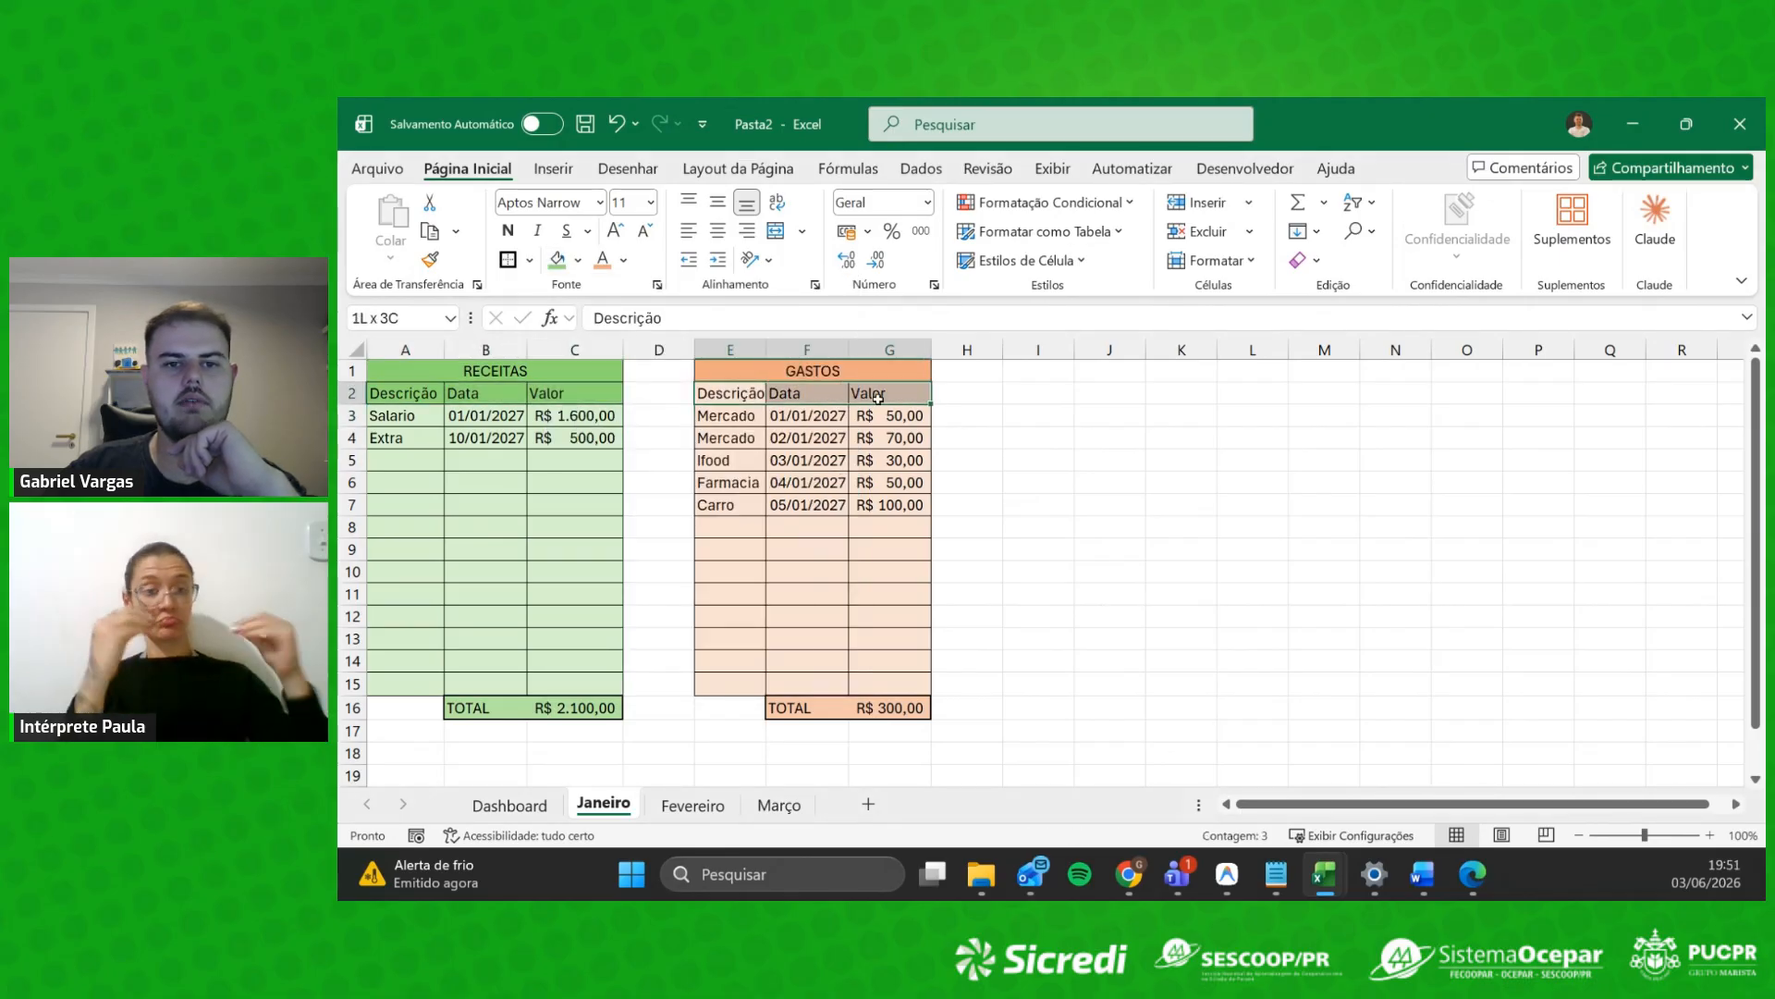
click(579, 260)
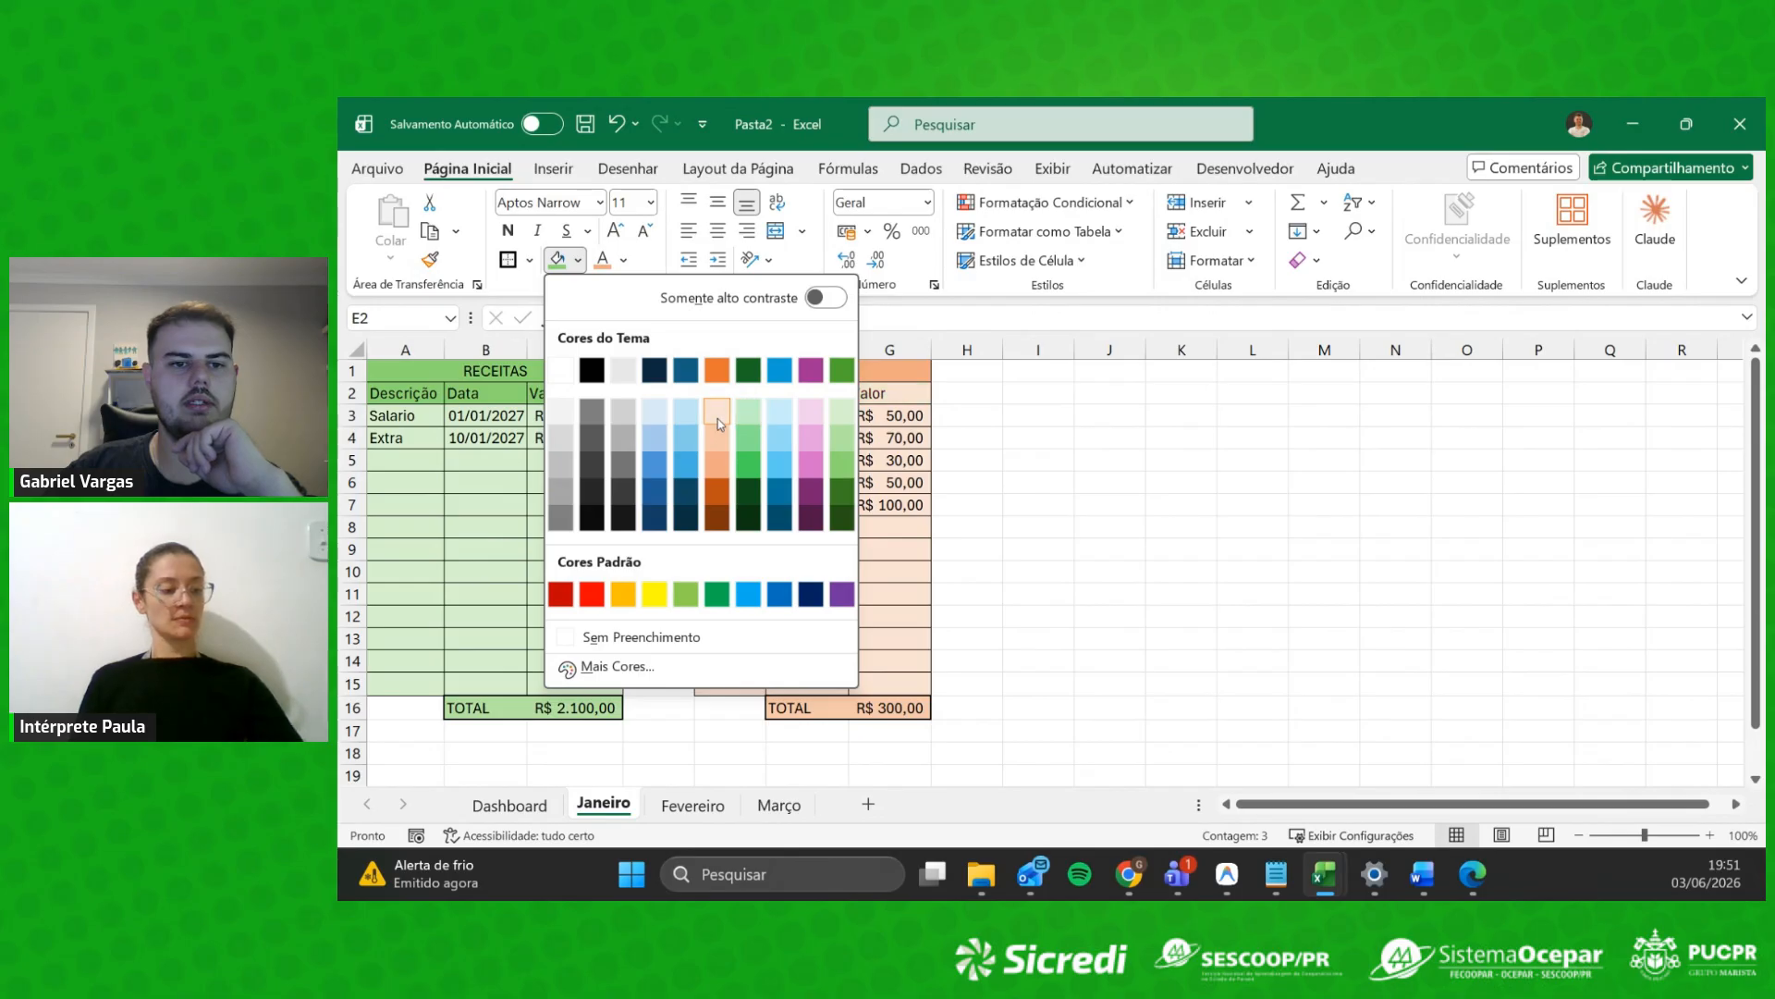
click(722, 464)
click(1037, 414)
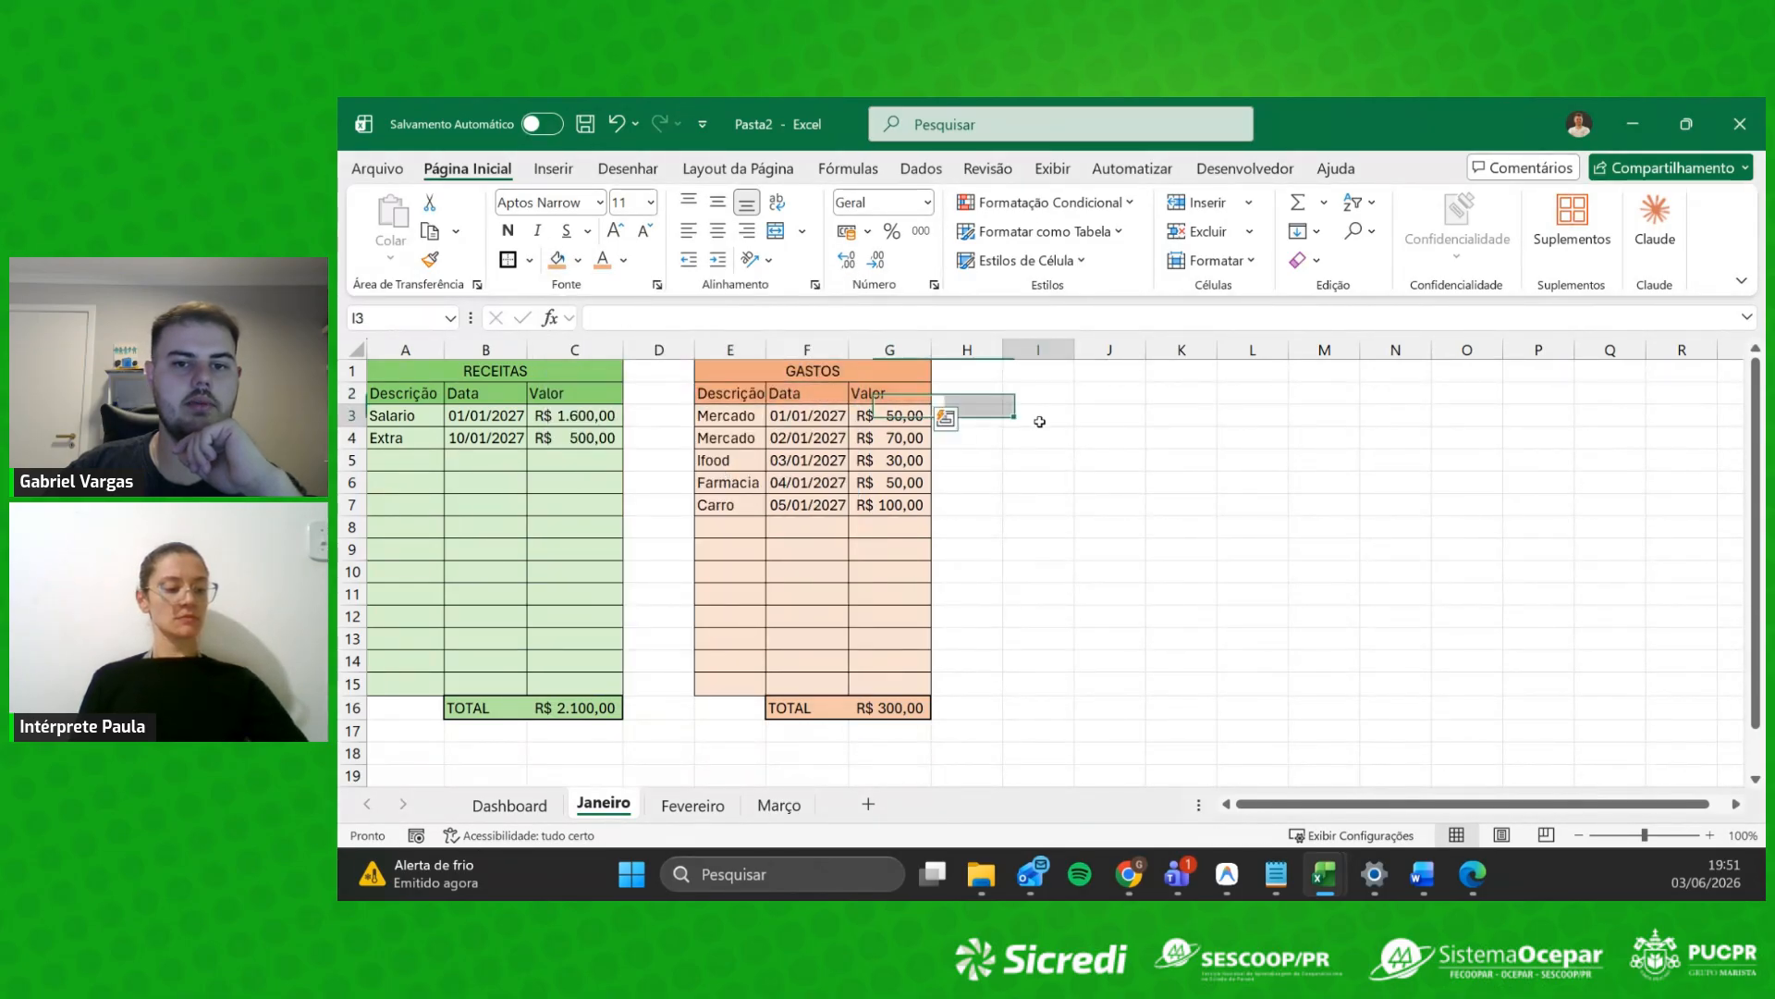
click(1059, 392)
Step: Enter the Descrição and Total headers and leave cell I3 with no fill
text(Descrição)
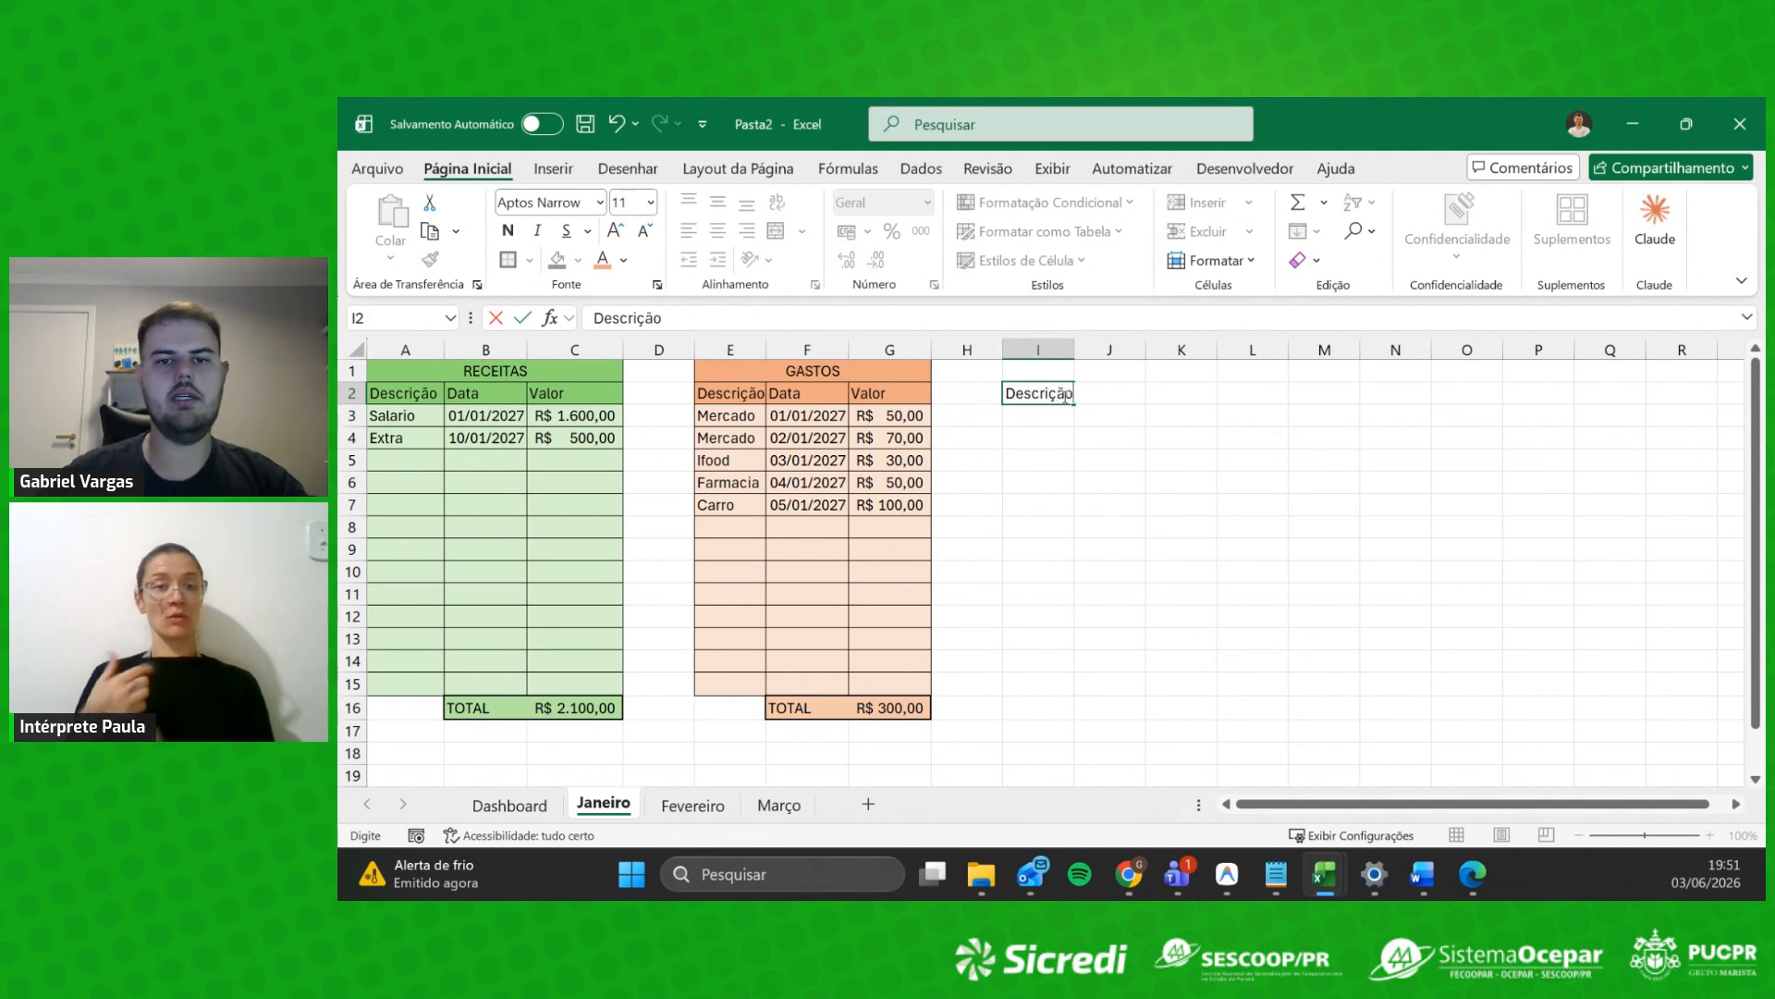
key(Tab)
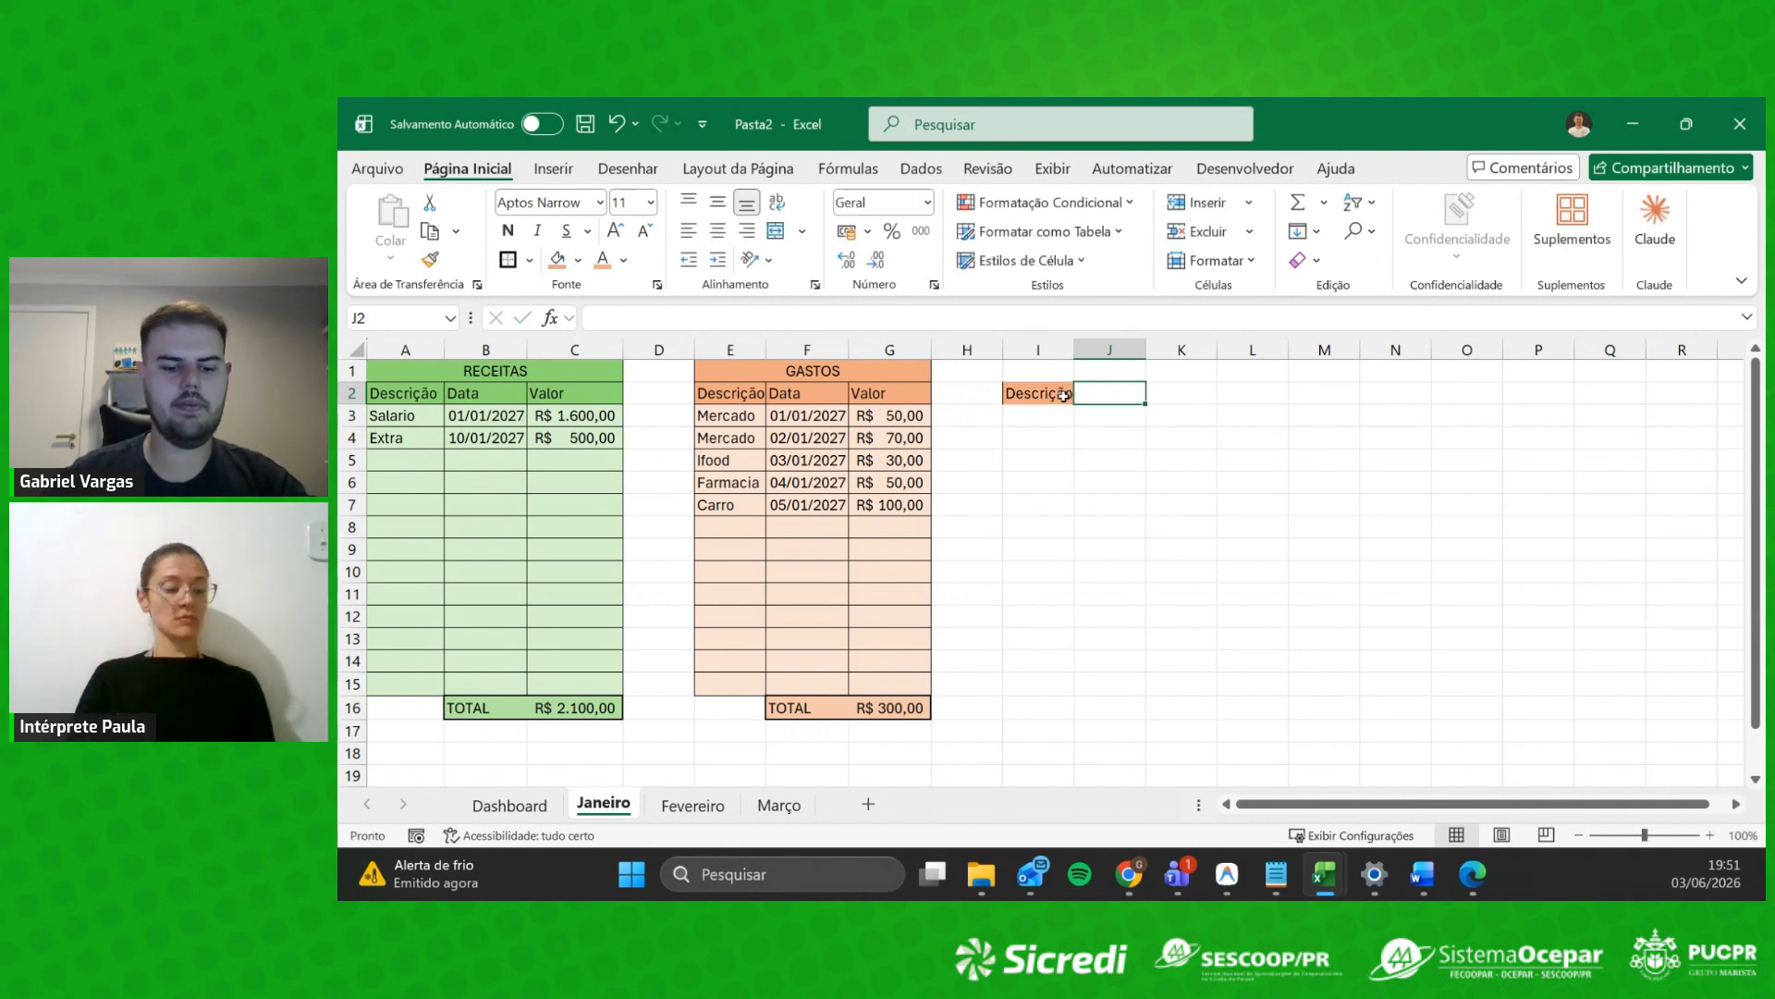
text(Total)
key(Return)
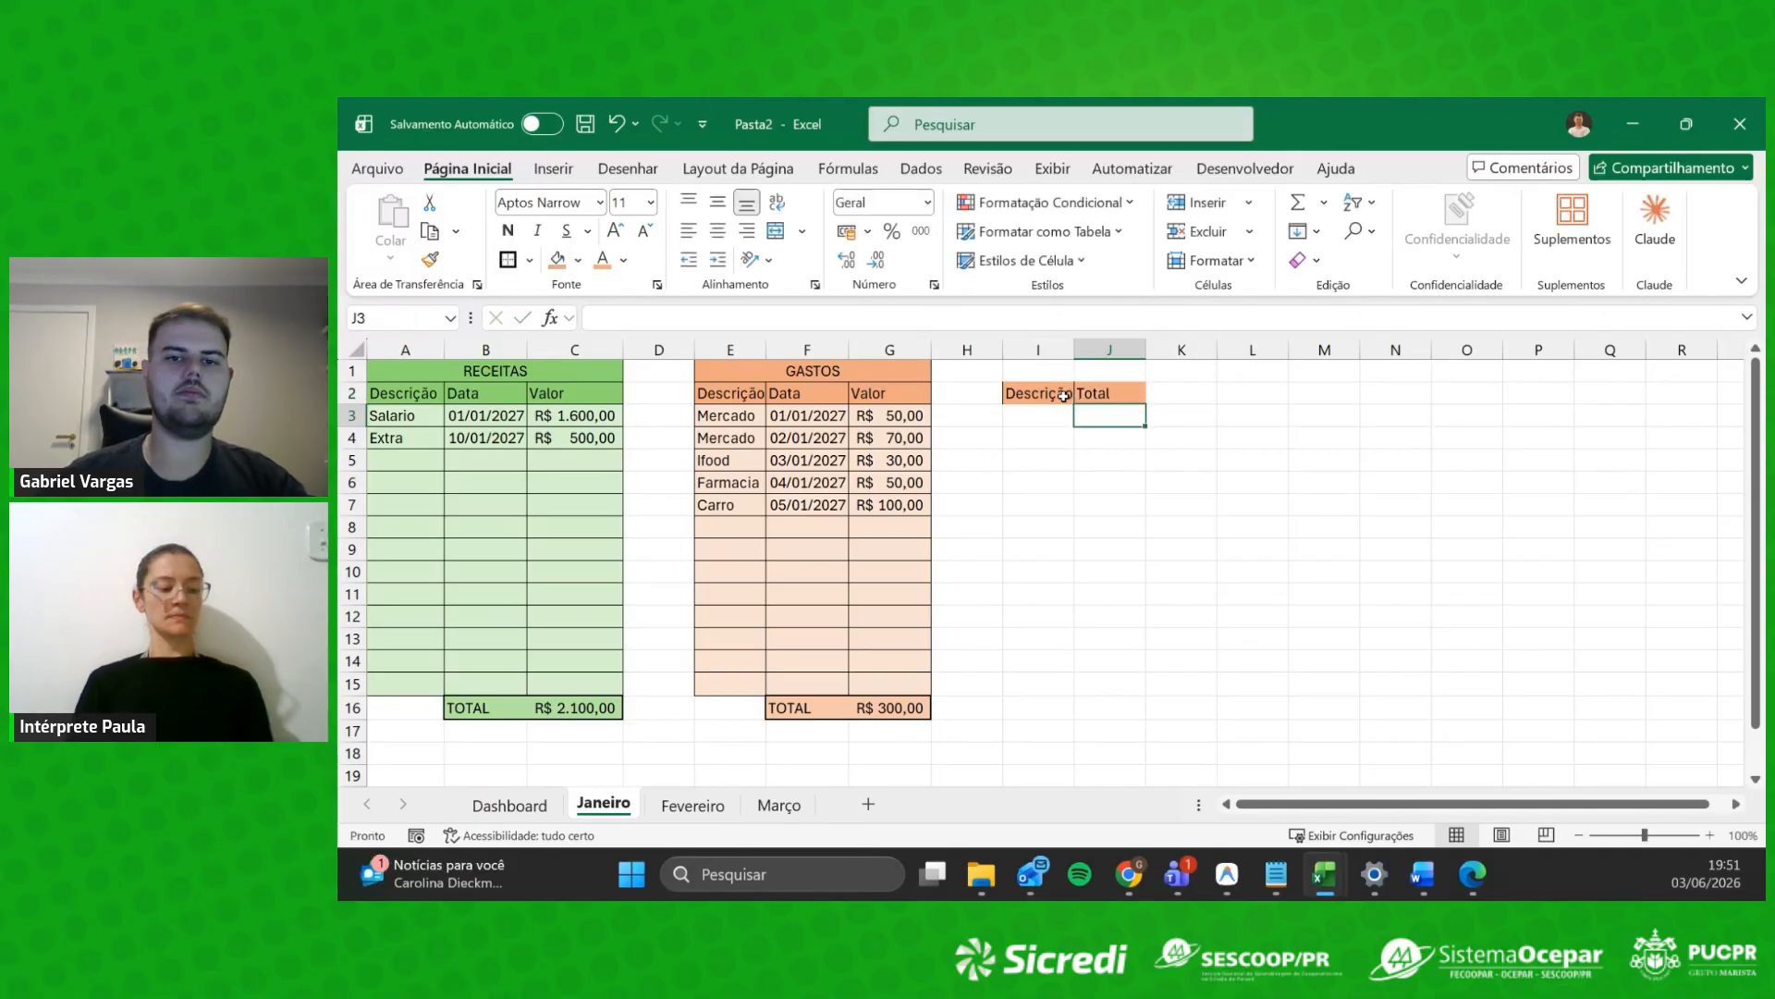
key(Left)
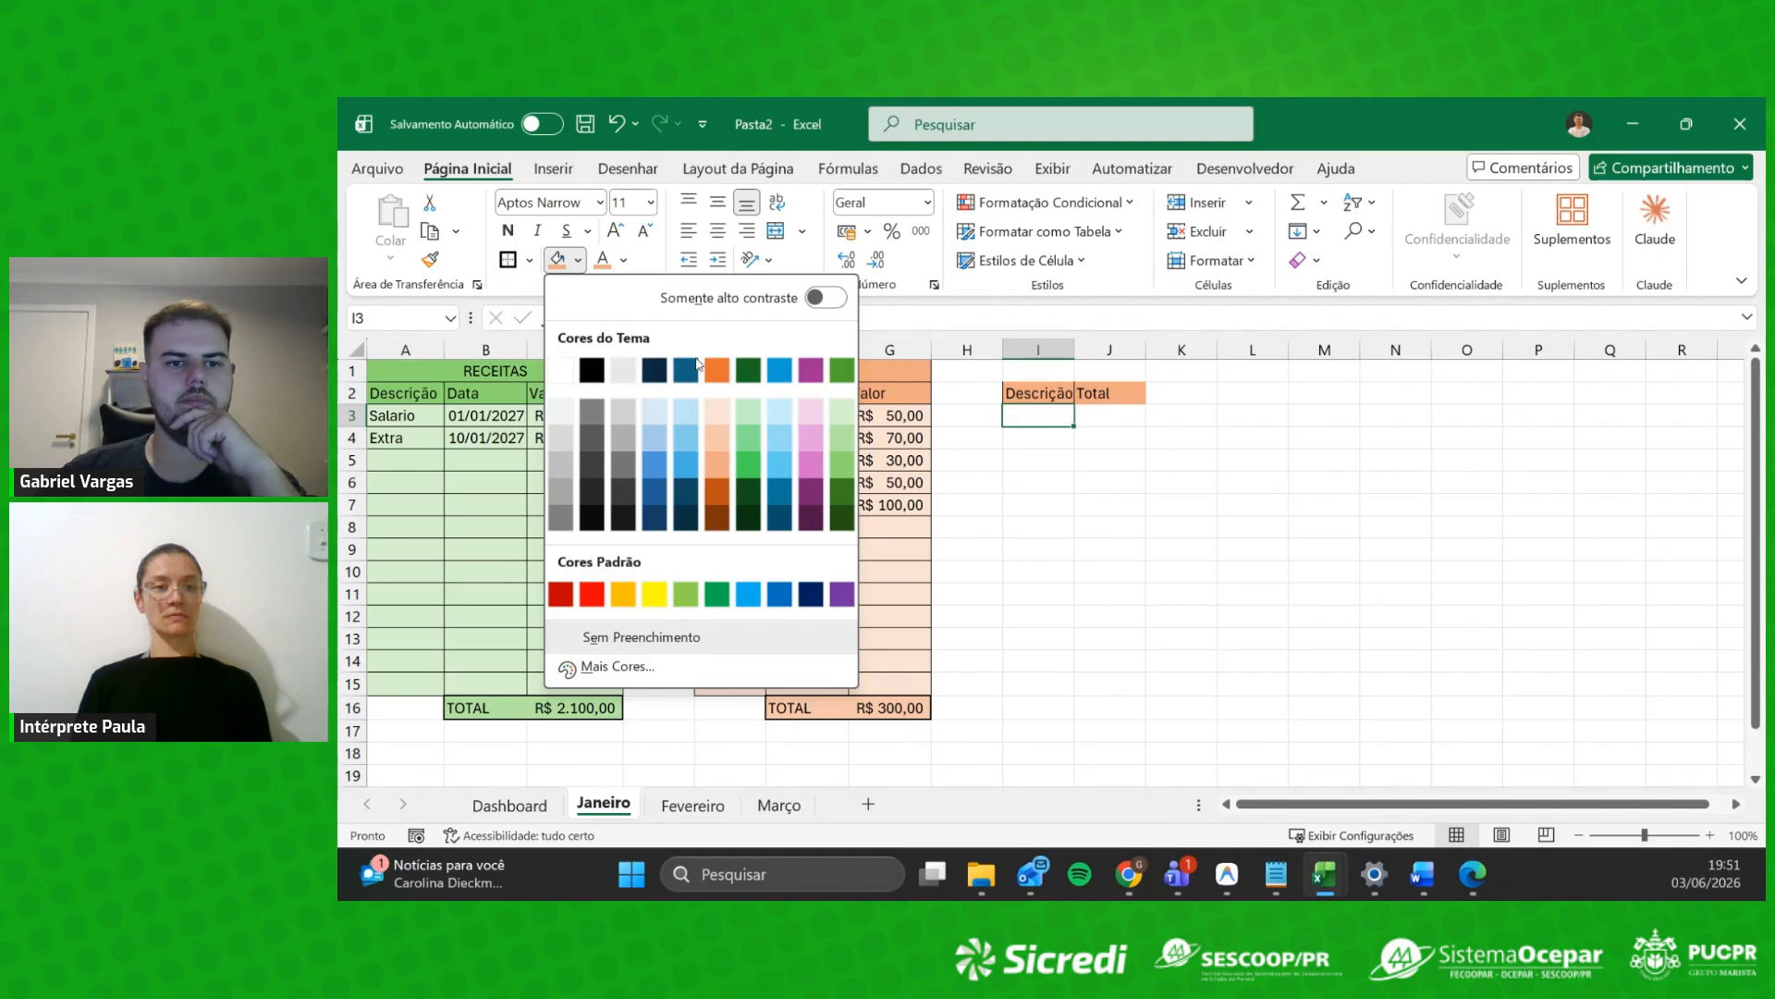
click(634, 636)
click(1086, 455)
key(Left)
key(Up)
key(Up)
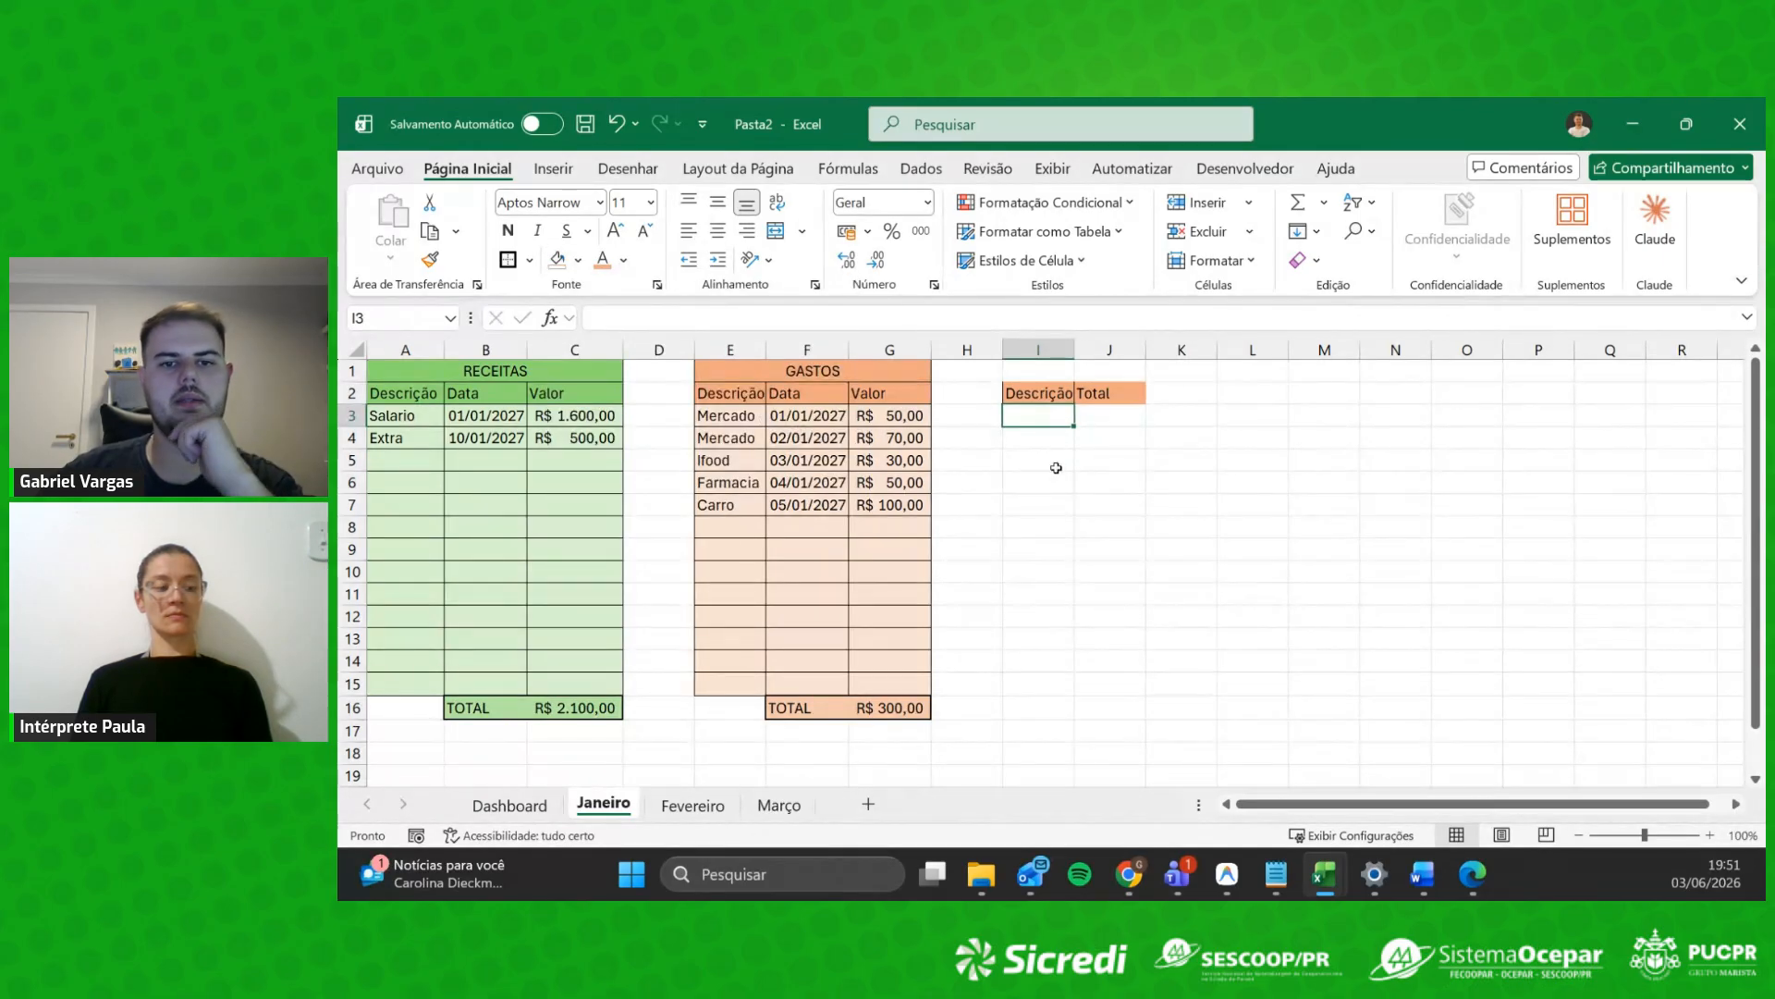
Step: Copy Mercado, Ifood, Farmacia and Carro from the expense descriptions into I3:I6
click(730, 424)
key(ctrl+c)
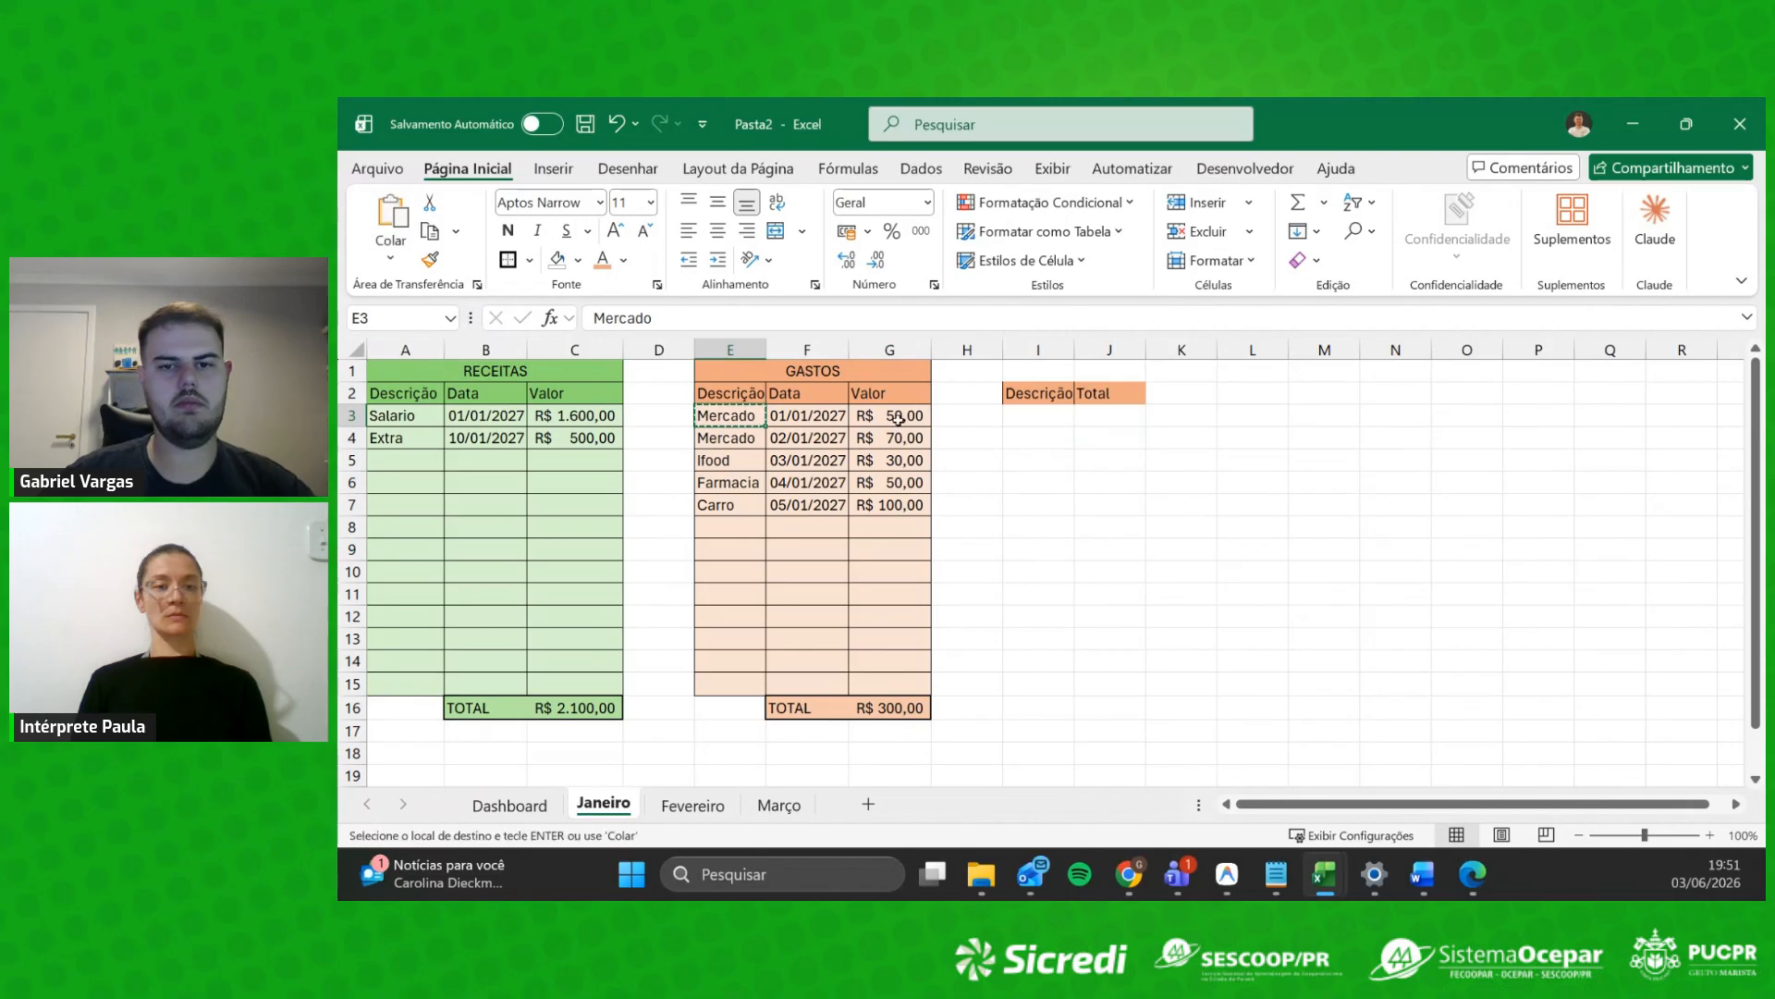
click(1028, 416)
key(ctrl+v)
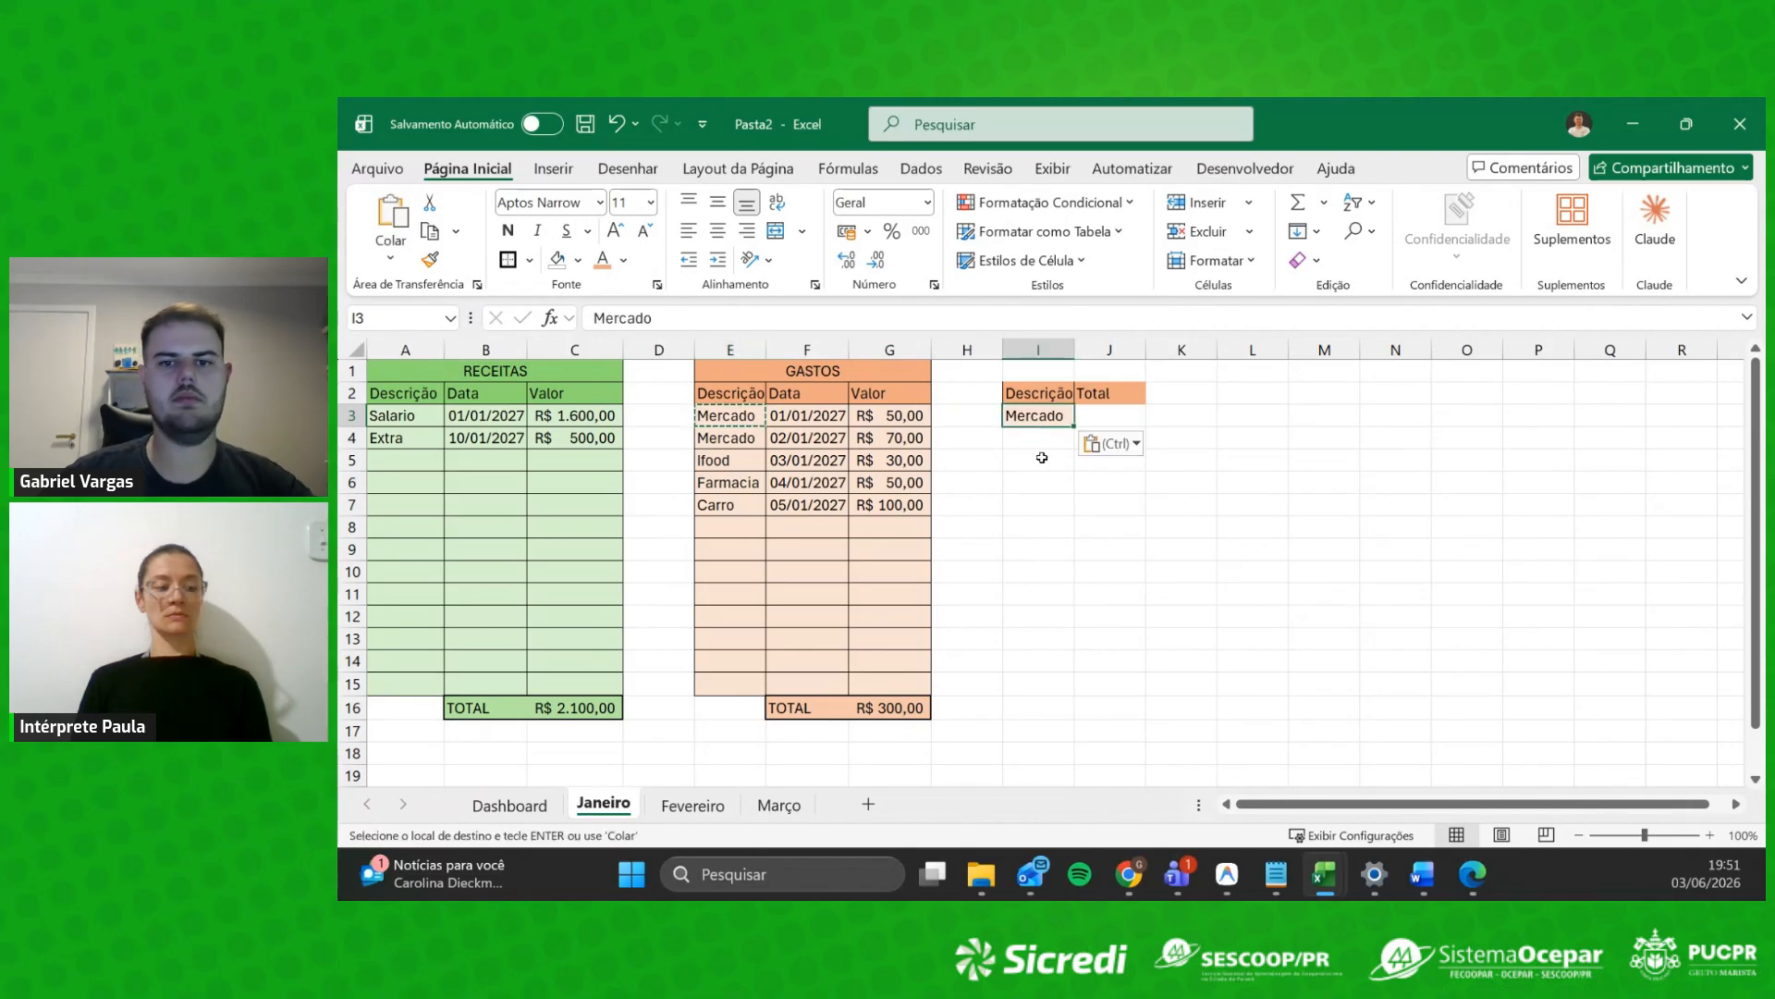
click(730, 527)
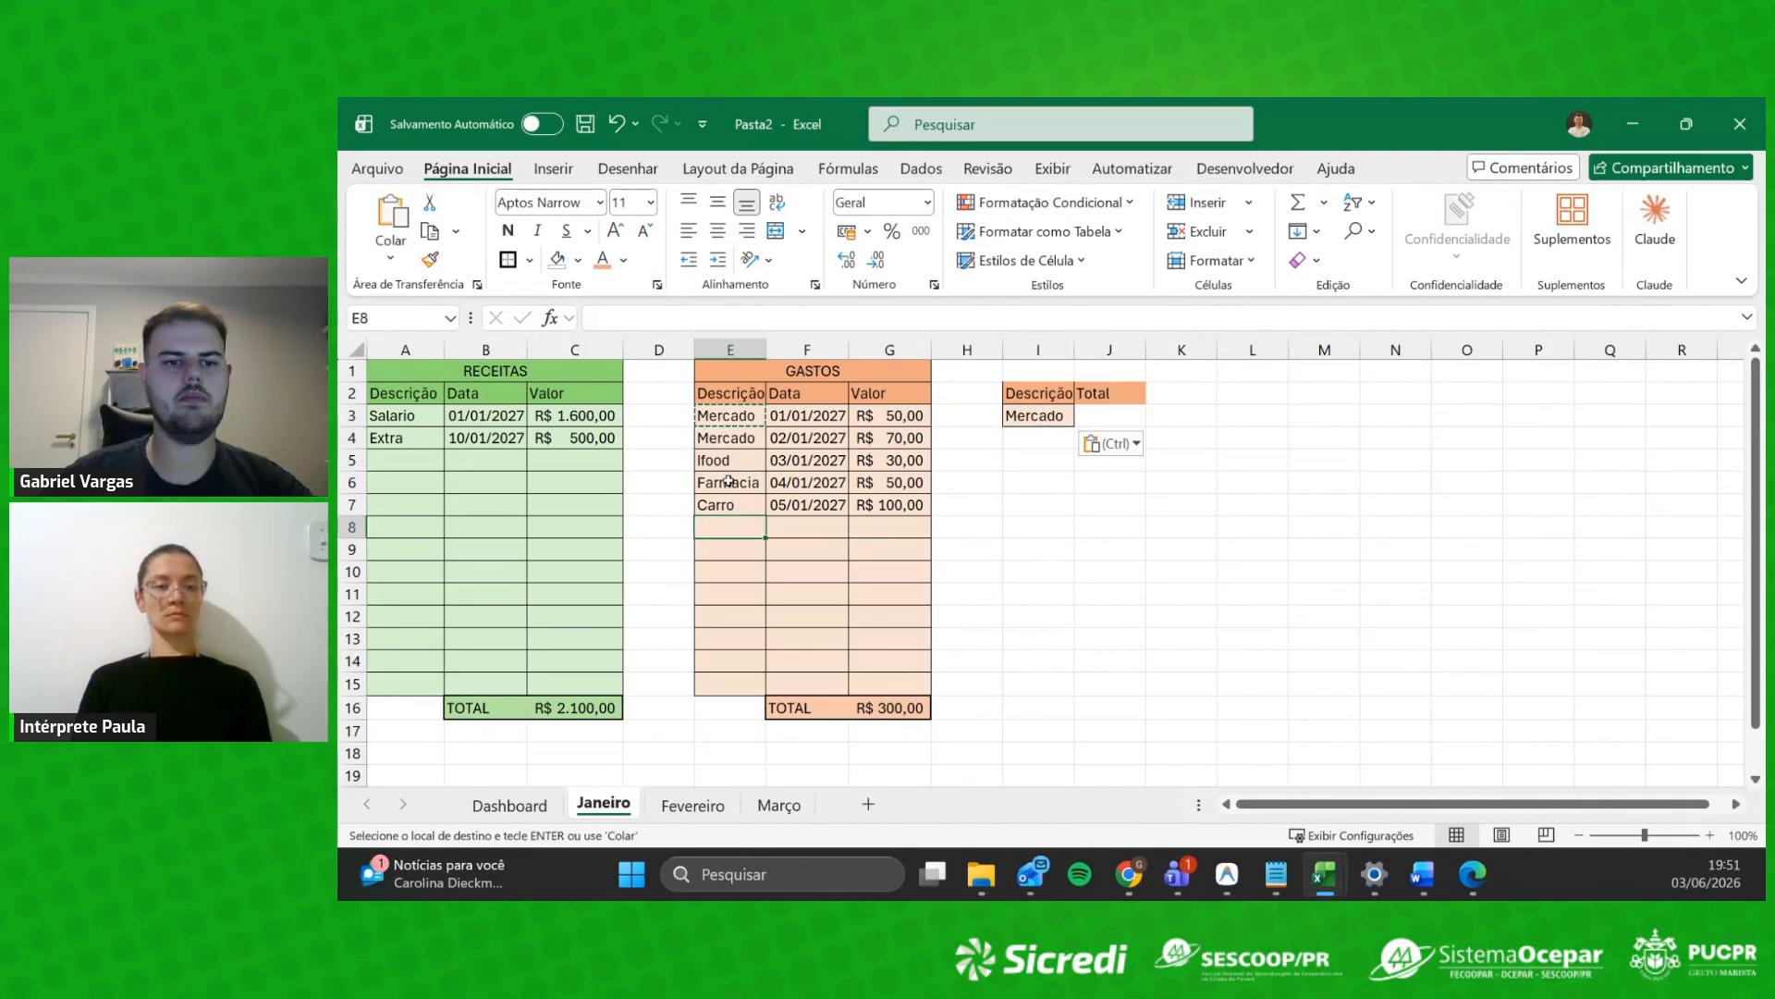
drag(726, 459, 726, 504)
key(ctrl+c)
click(1052, 443)
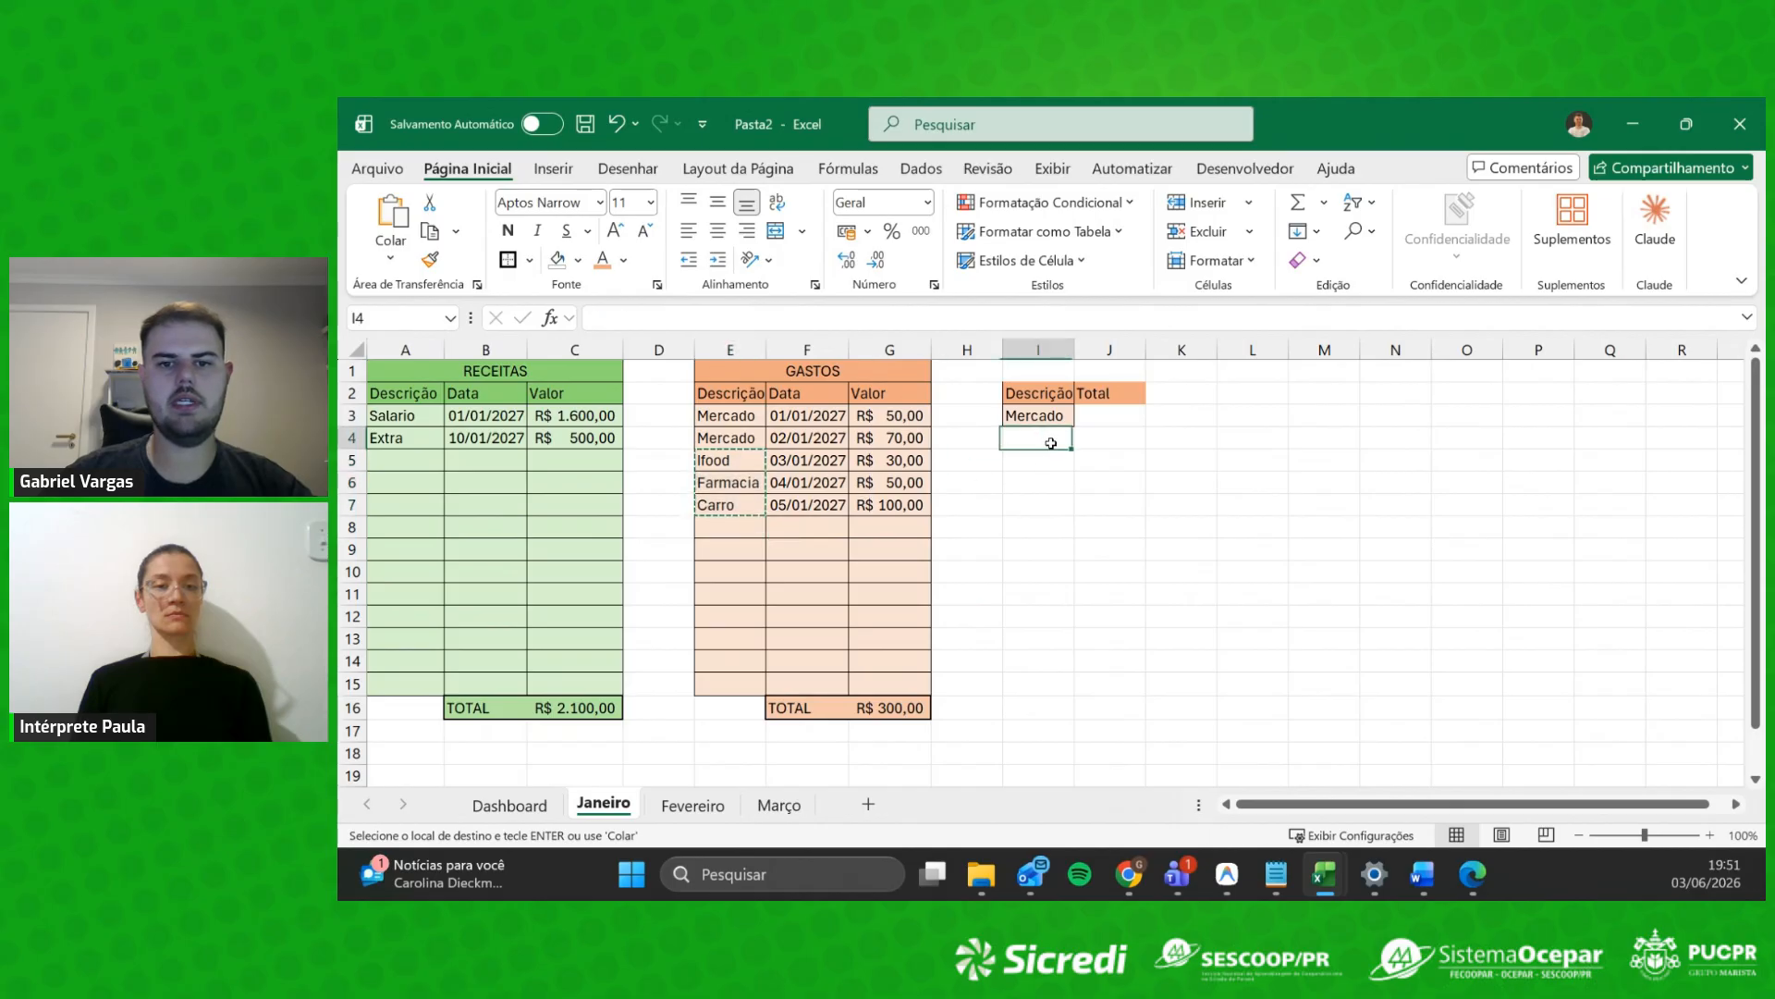
key(ctrl+v)
Step: Give I2:J6 borders on every cell (Todas as Bordas) and a thick outer outline
click(1110, 460)
click(1036, 415)
drag(1036, 415, 1099, 488)
drag(1037, 394, 1102, 484)
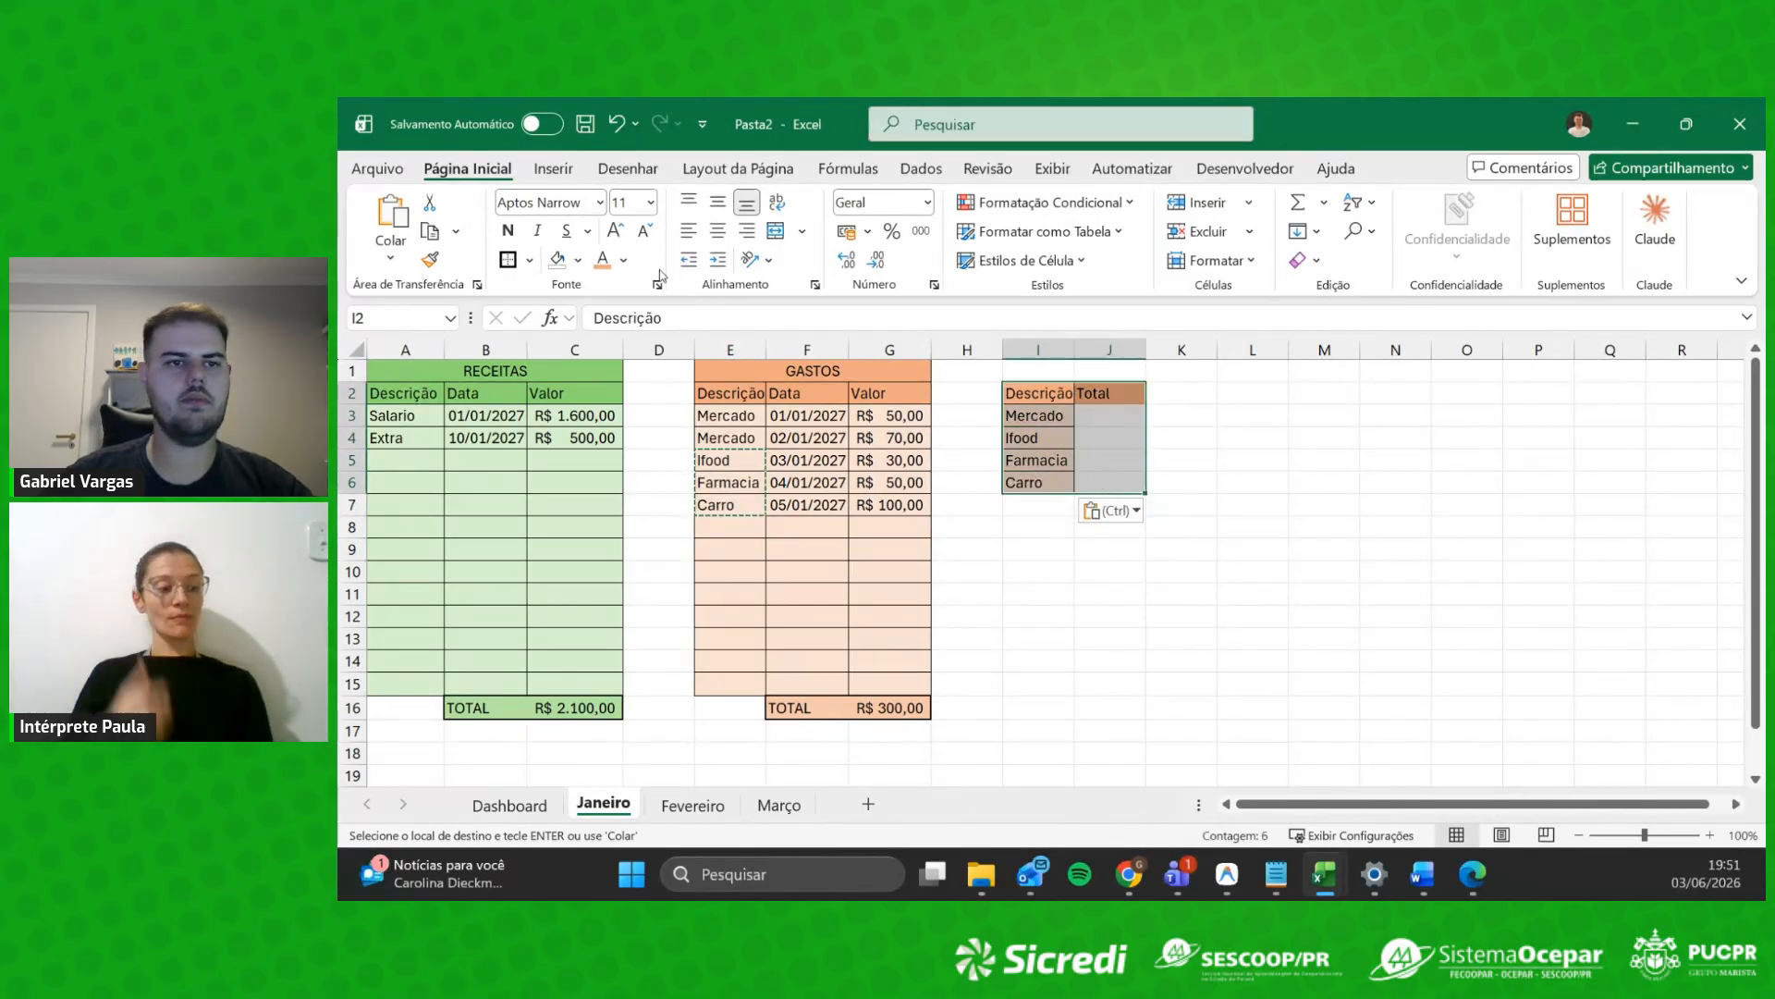
click(530, 260)
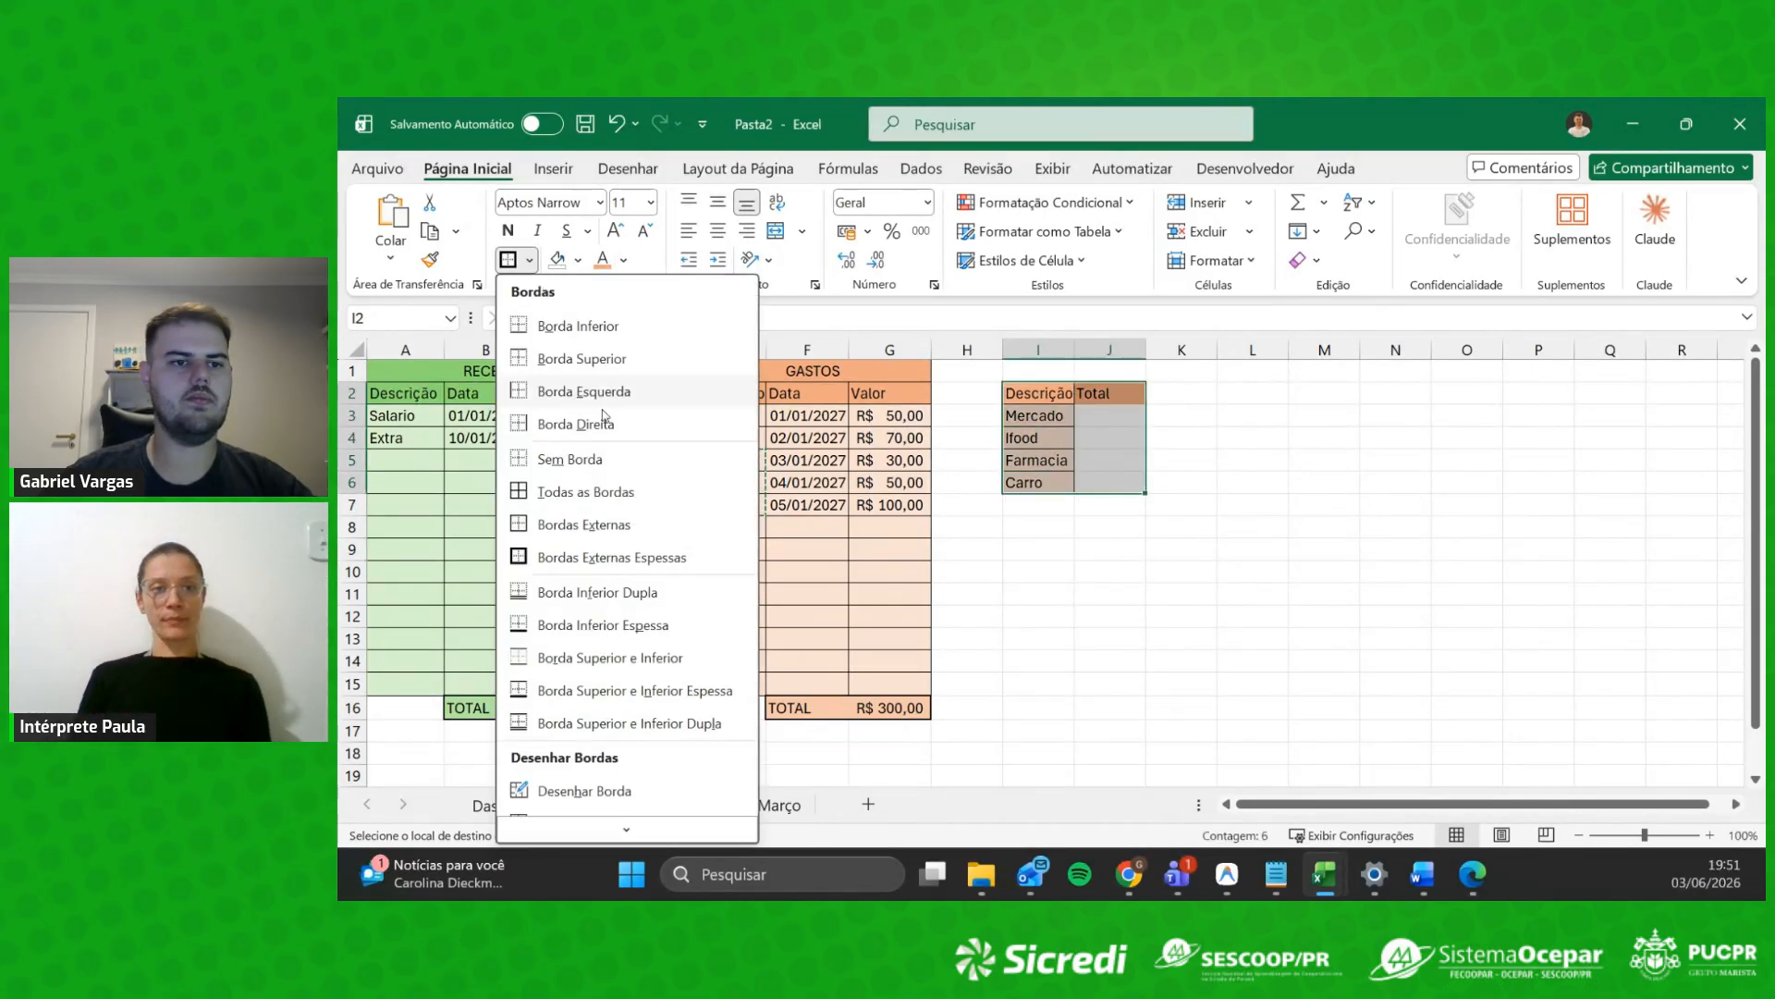
click(561, 492)
click(529, 260)
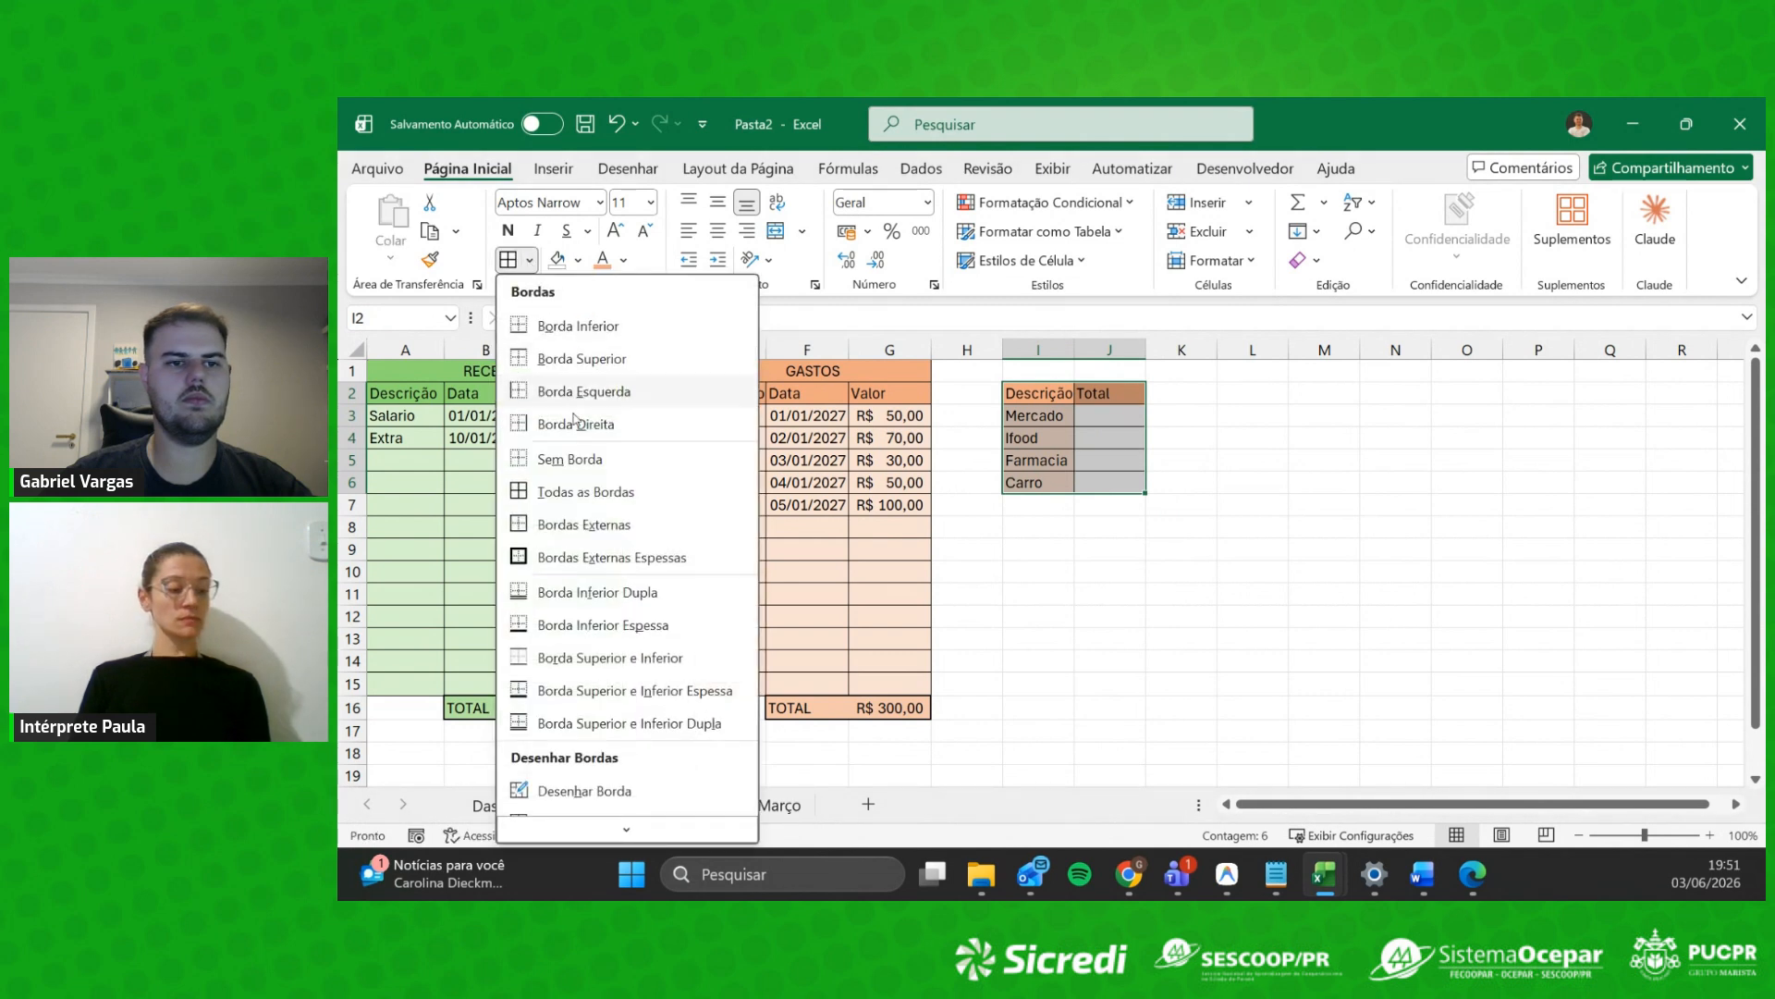
click(540, 557)
click(1253, 439)
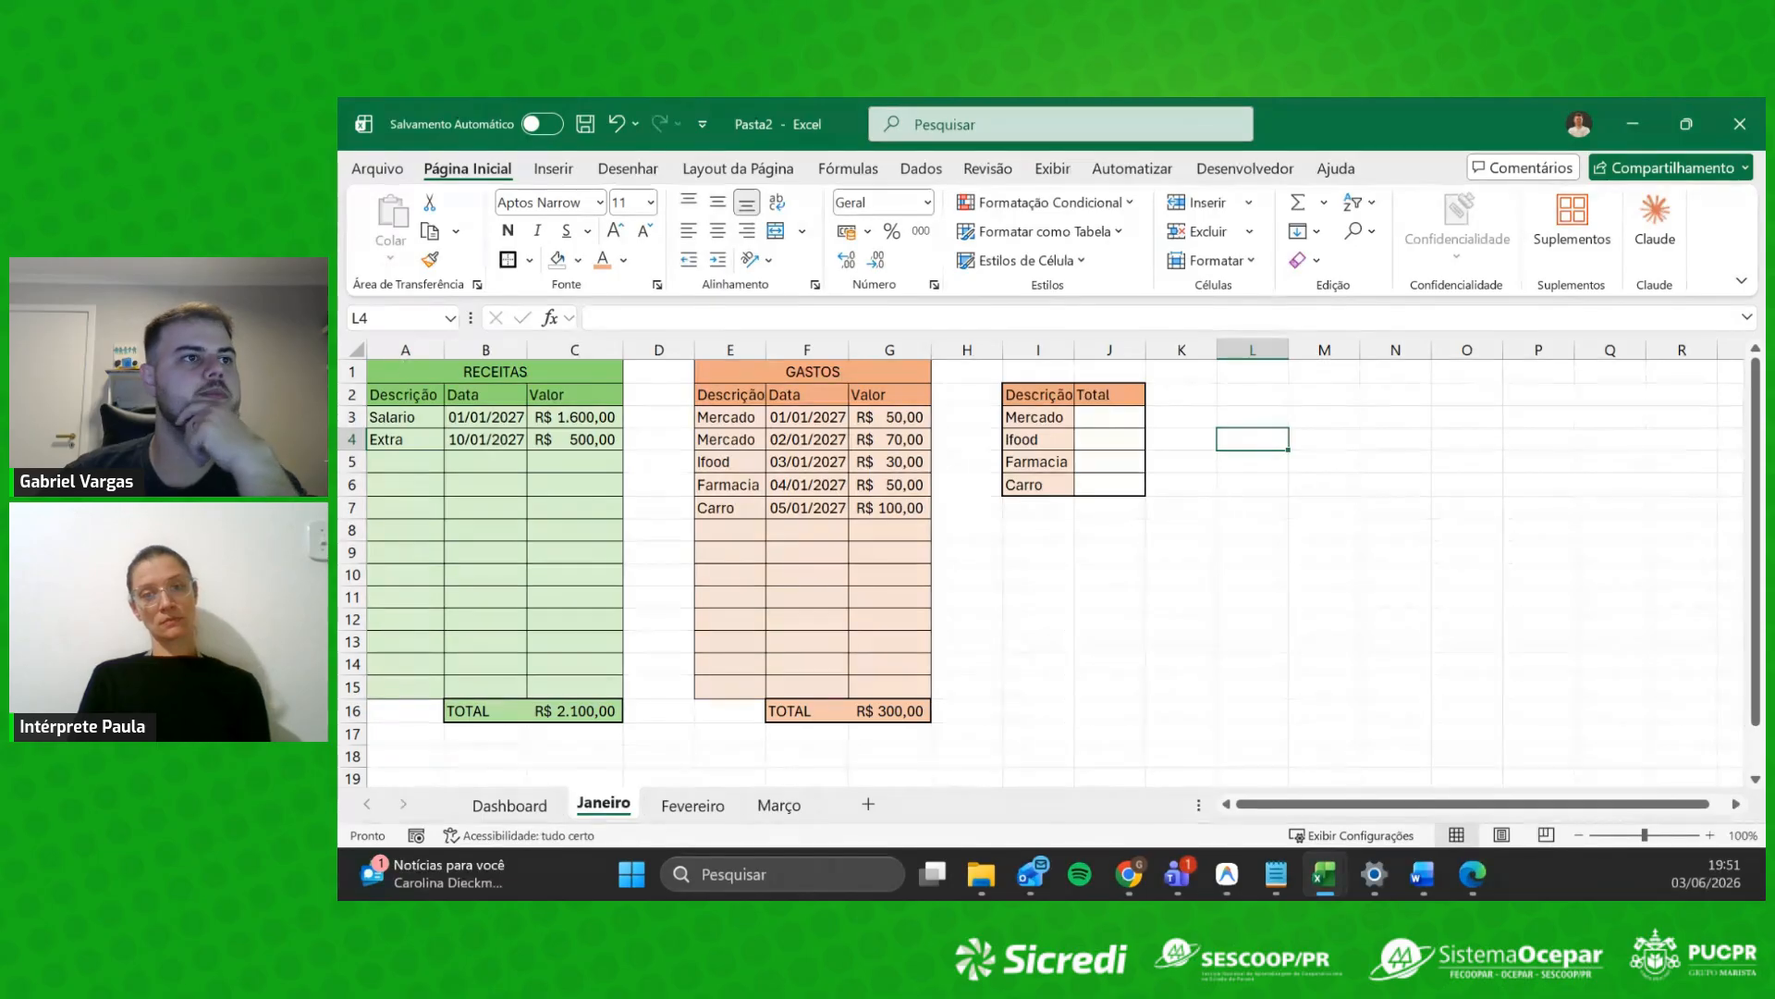
scroll(1051, 573, down, 6)
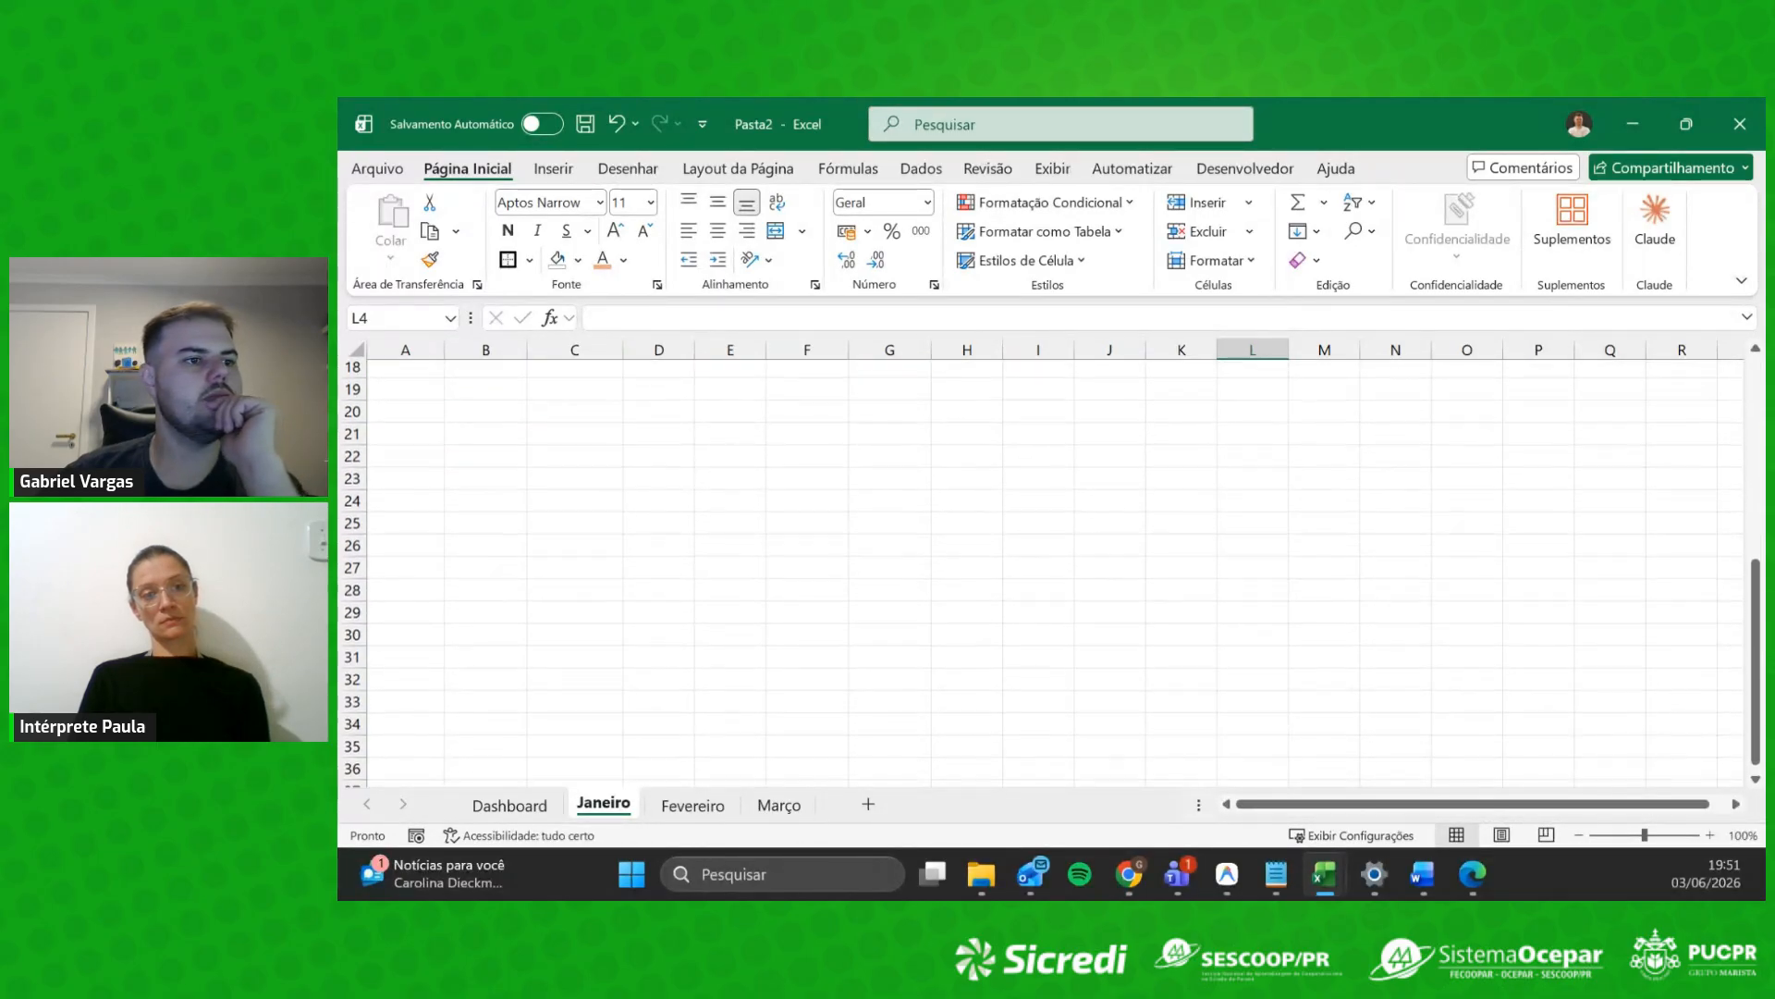
scroll(1209, 551, up, 6)
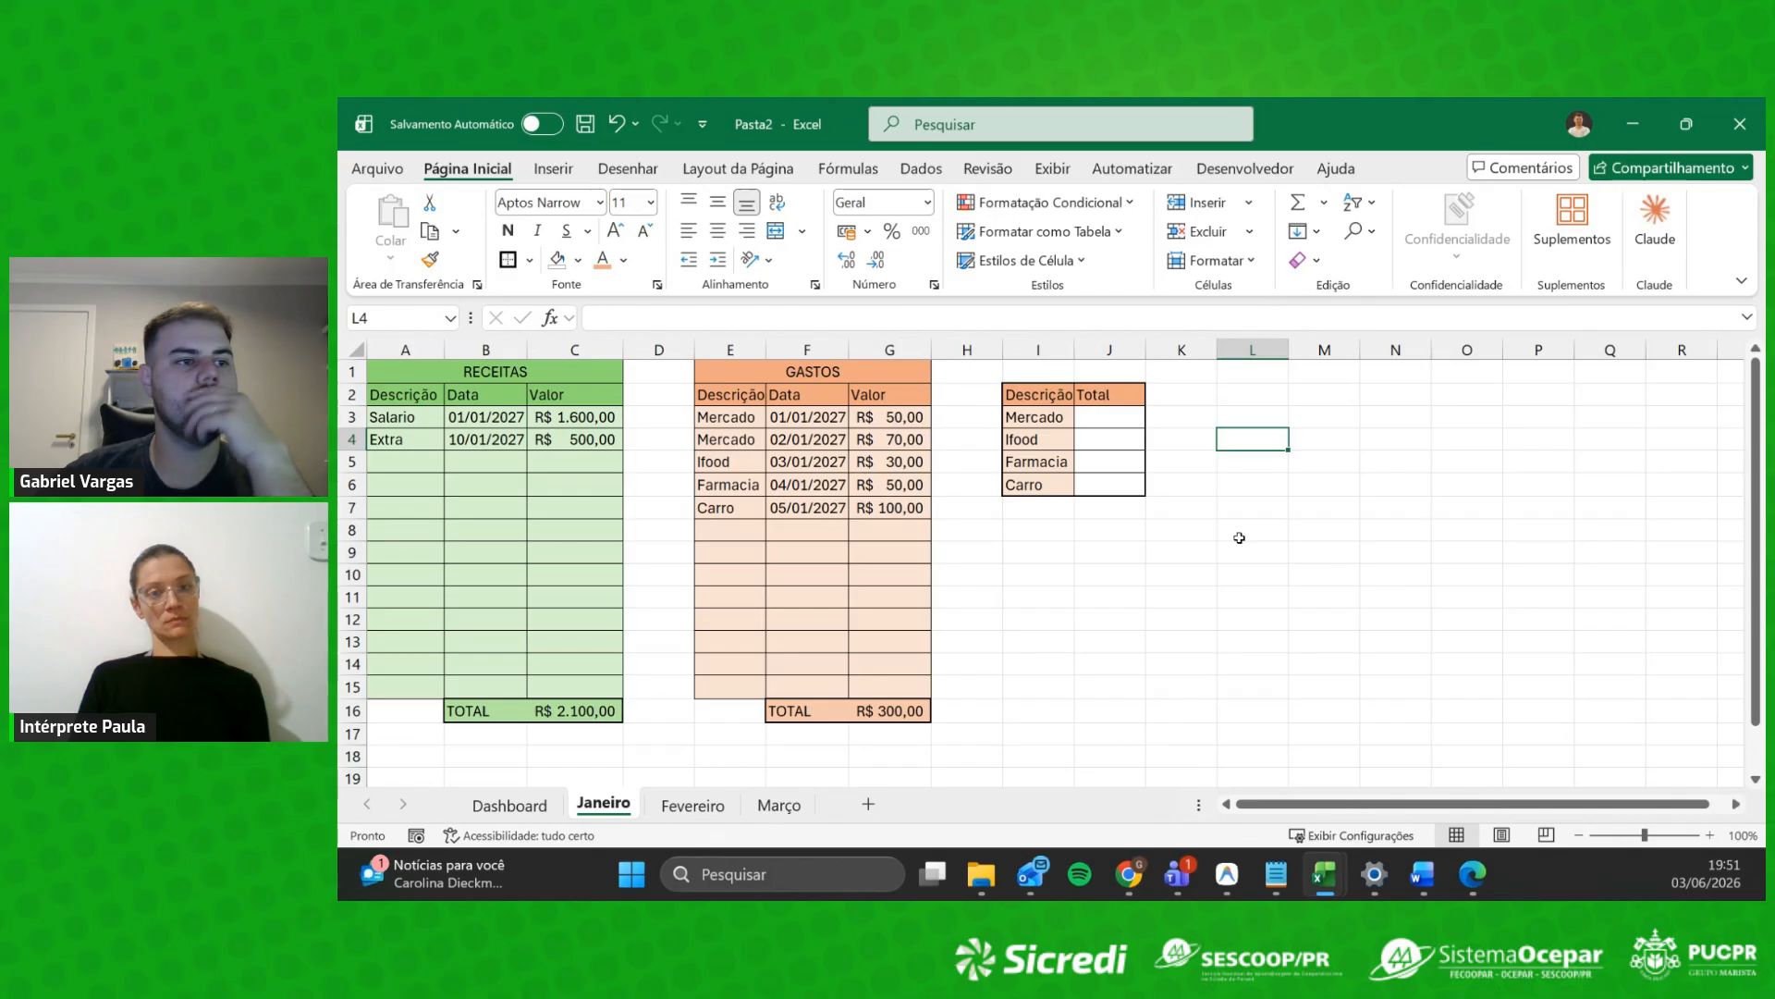
click(1239, 485)
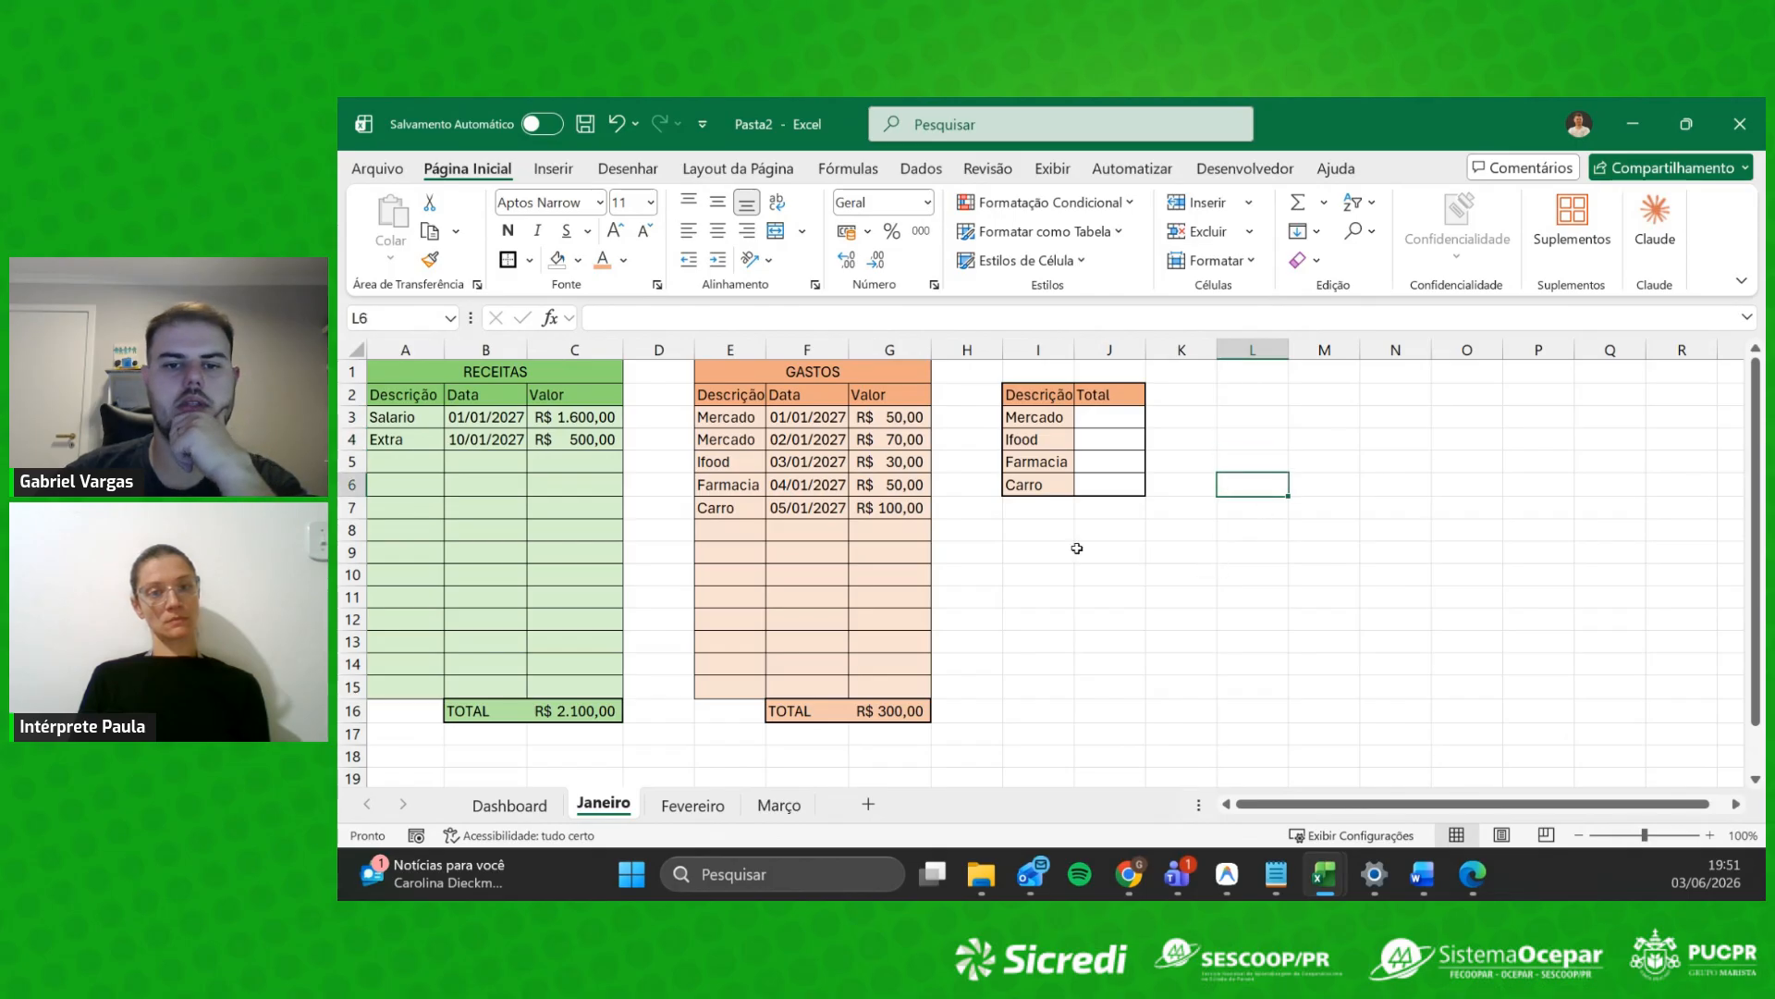
click(1079, 548)
click(1045, 642)
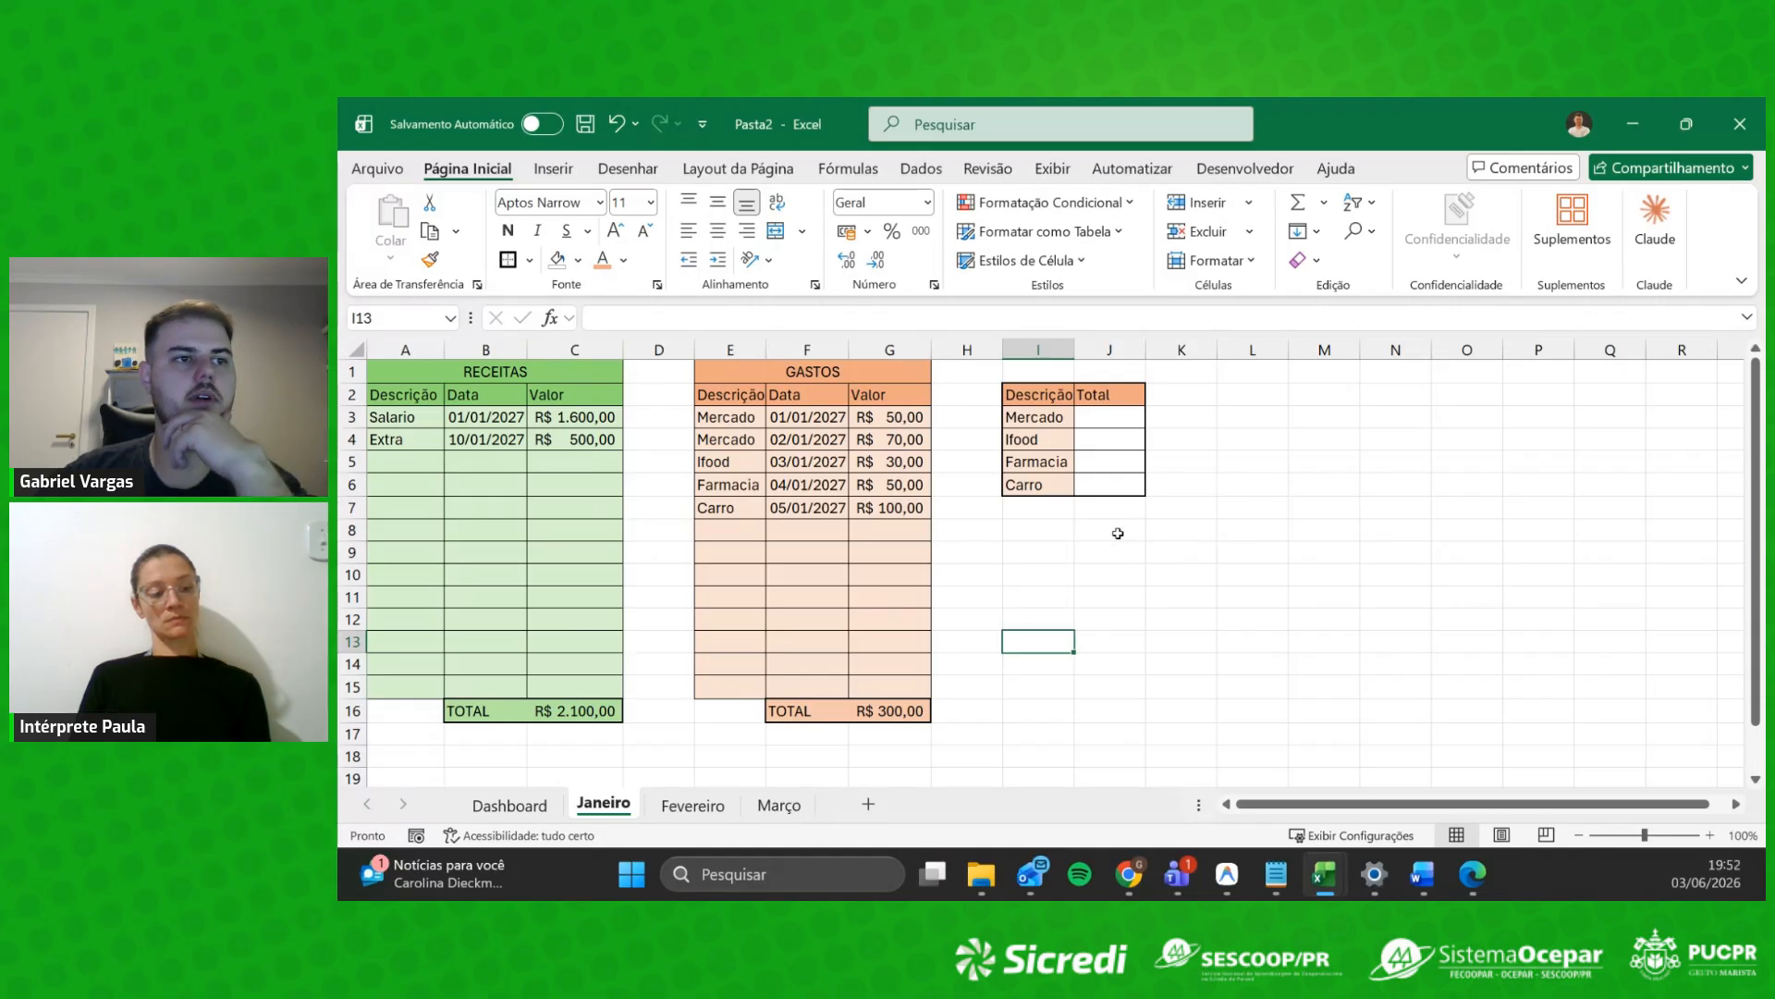
click(1112, 426)
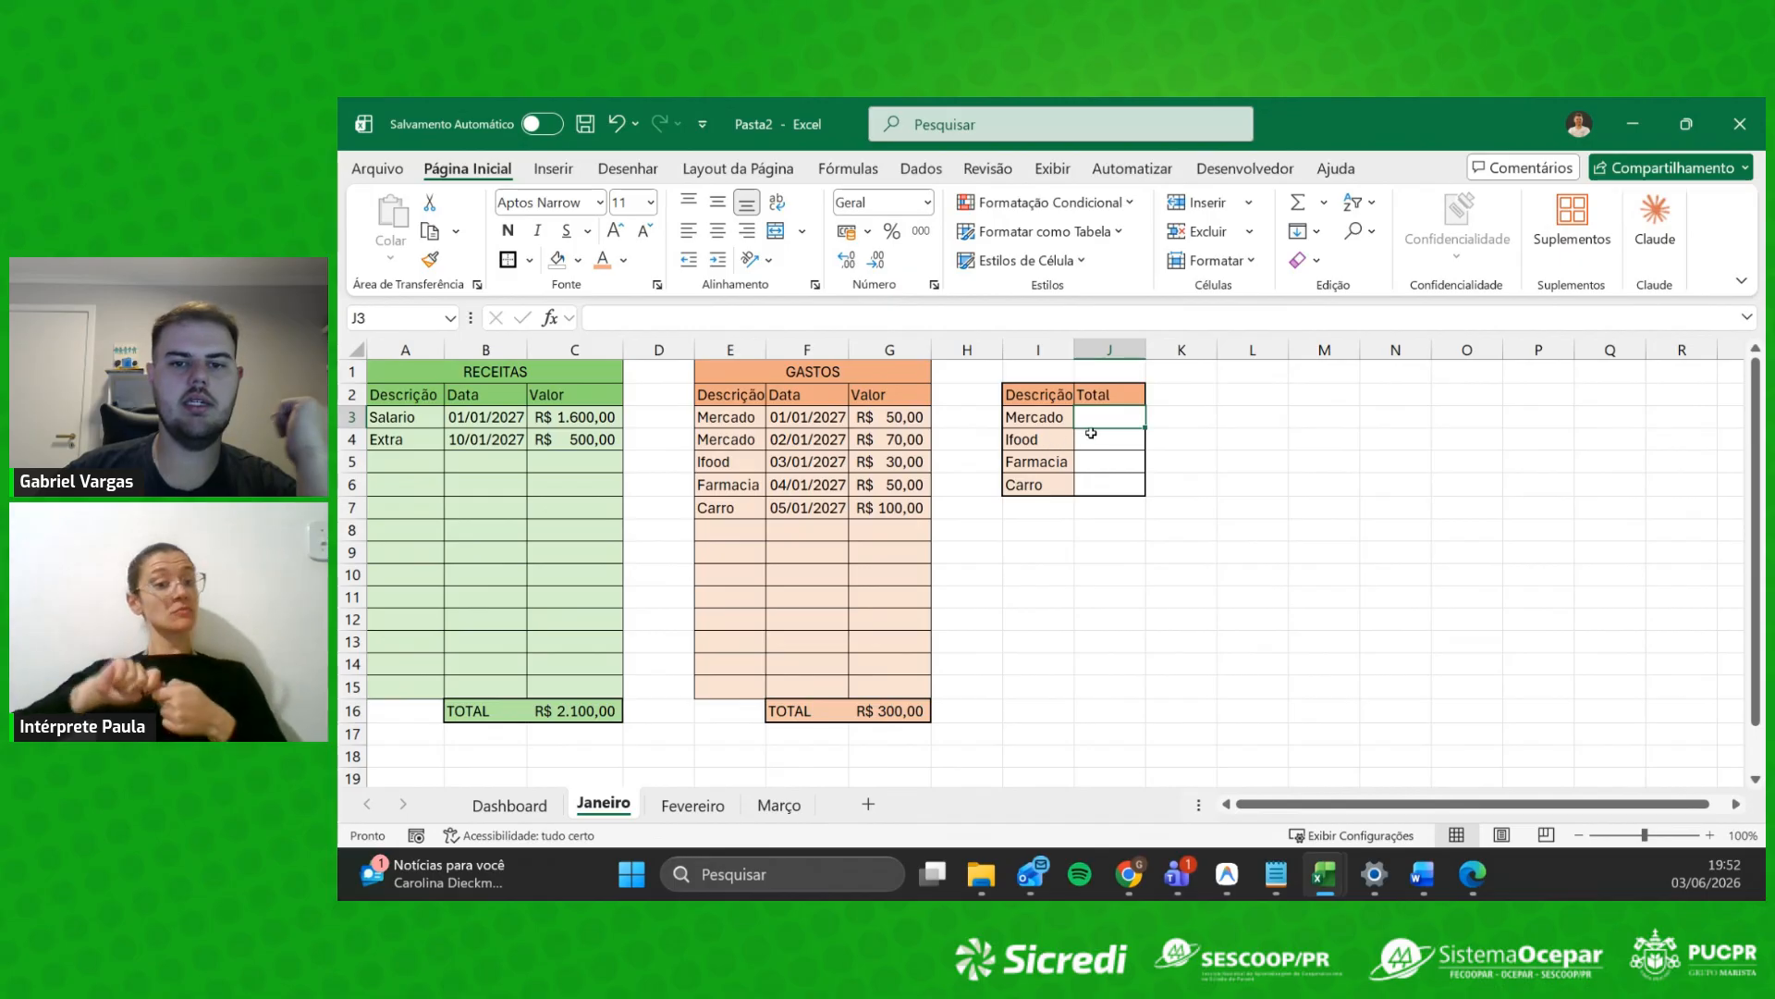
click(1091, 437)
click(1103, 419)
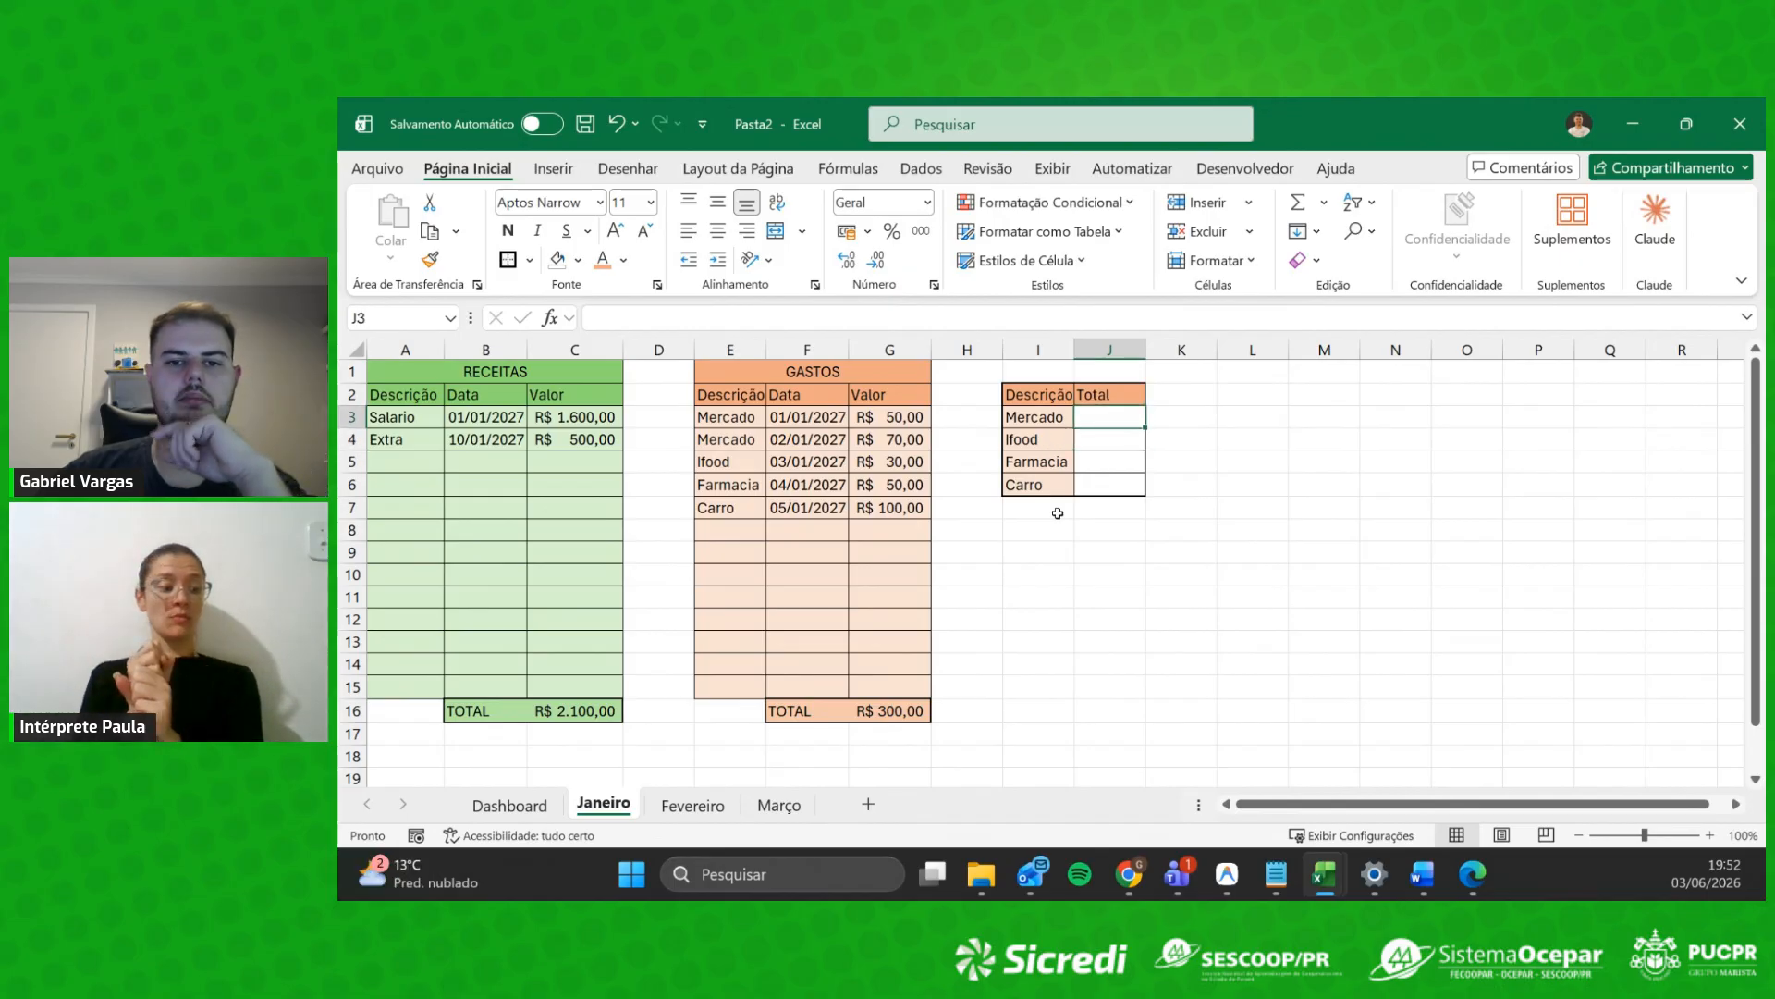
Step: Enter =SOMASE(G3:G15;I3;E3:E15) in J3 for the Mercado total
text(=)
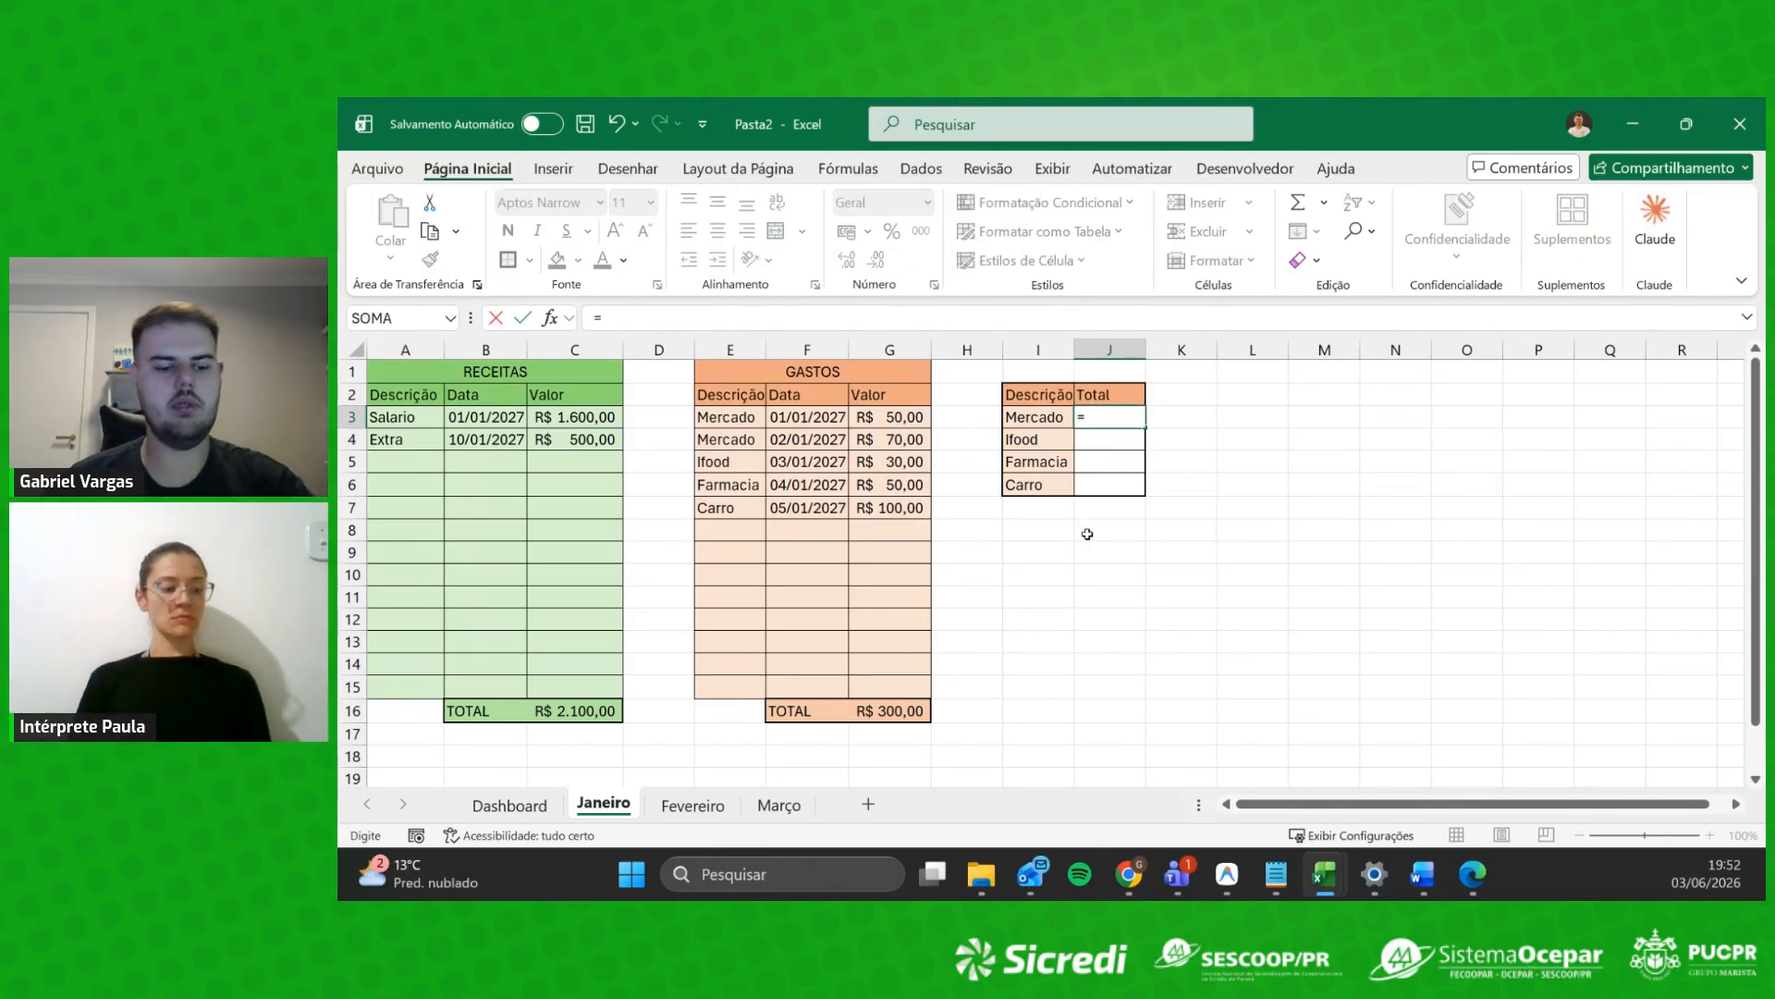
text(soma)
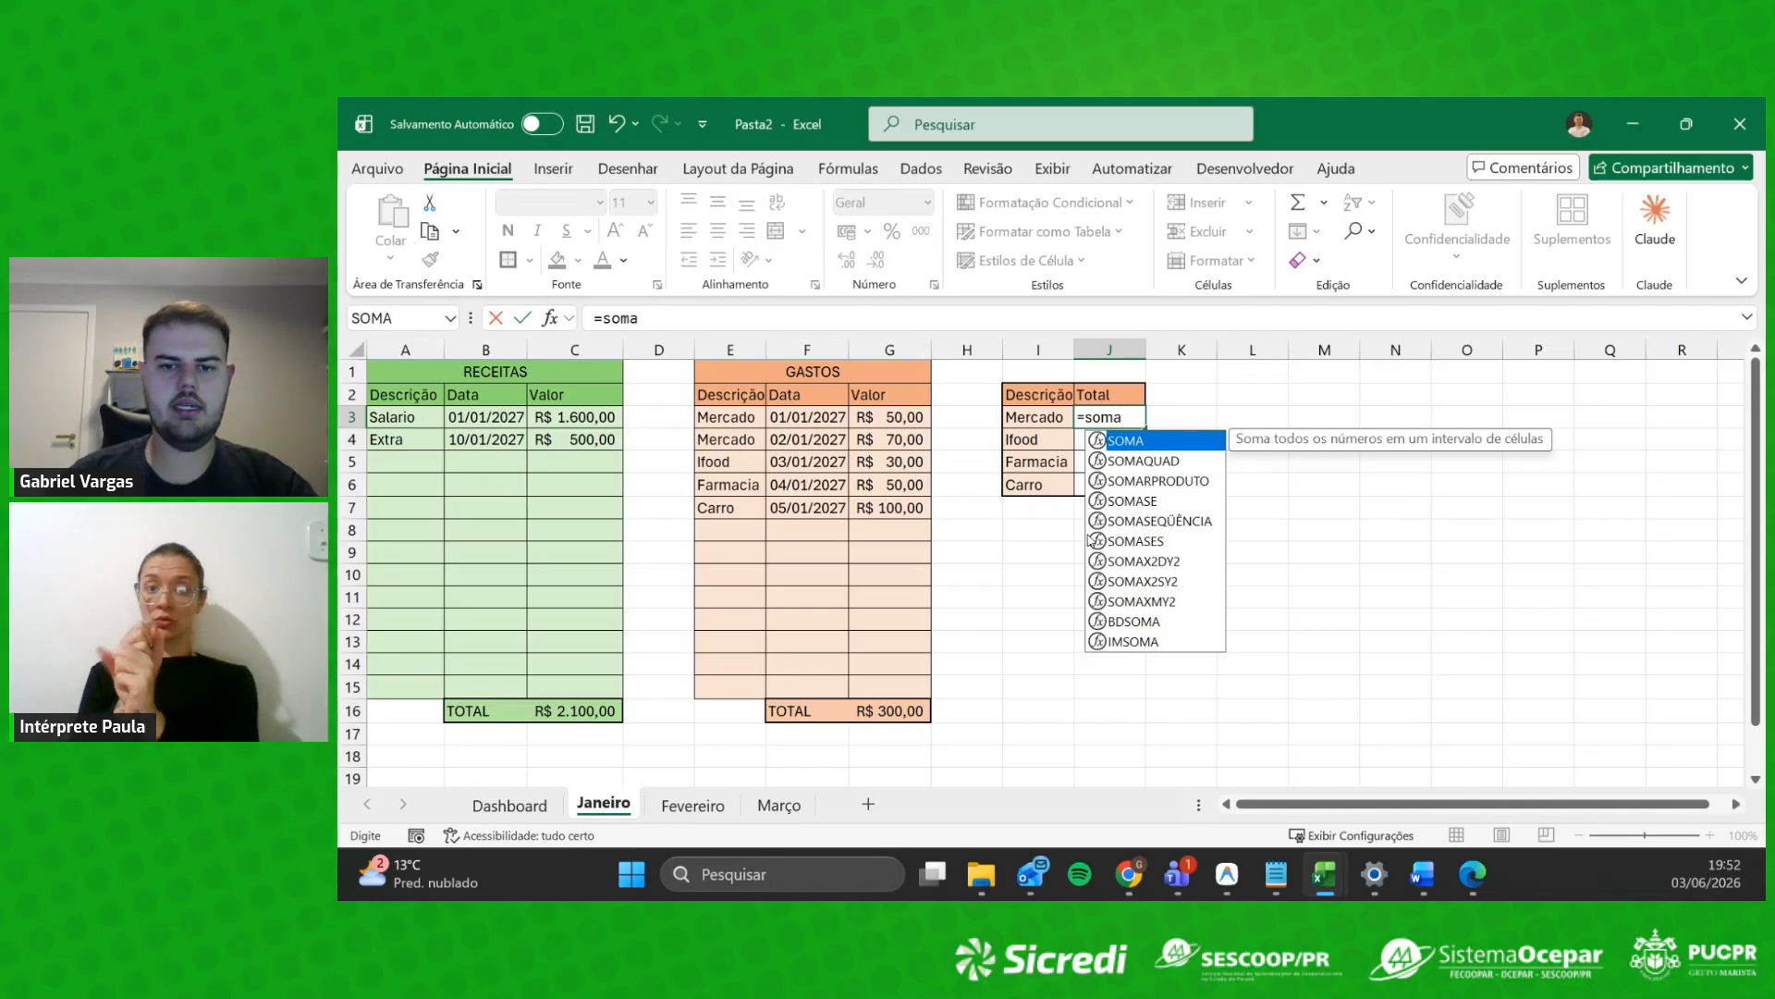
text(se)
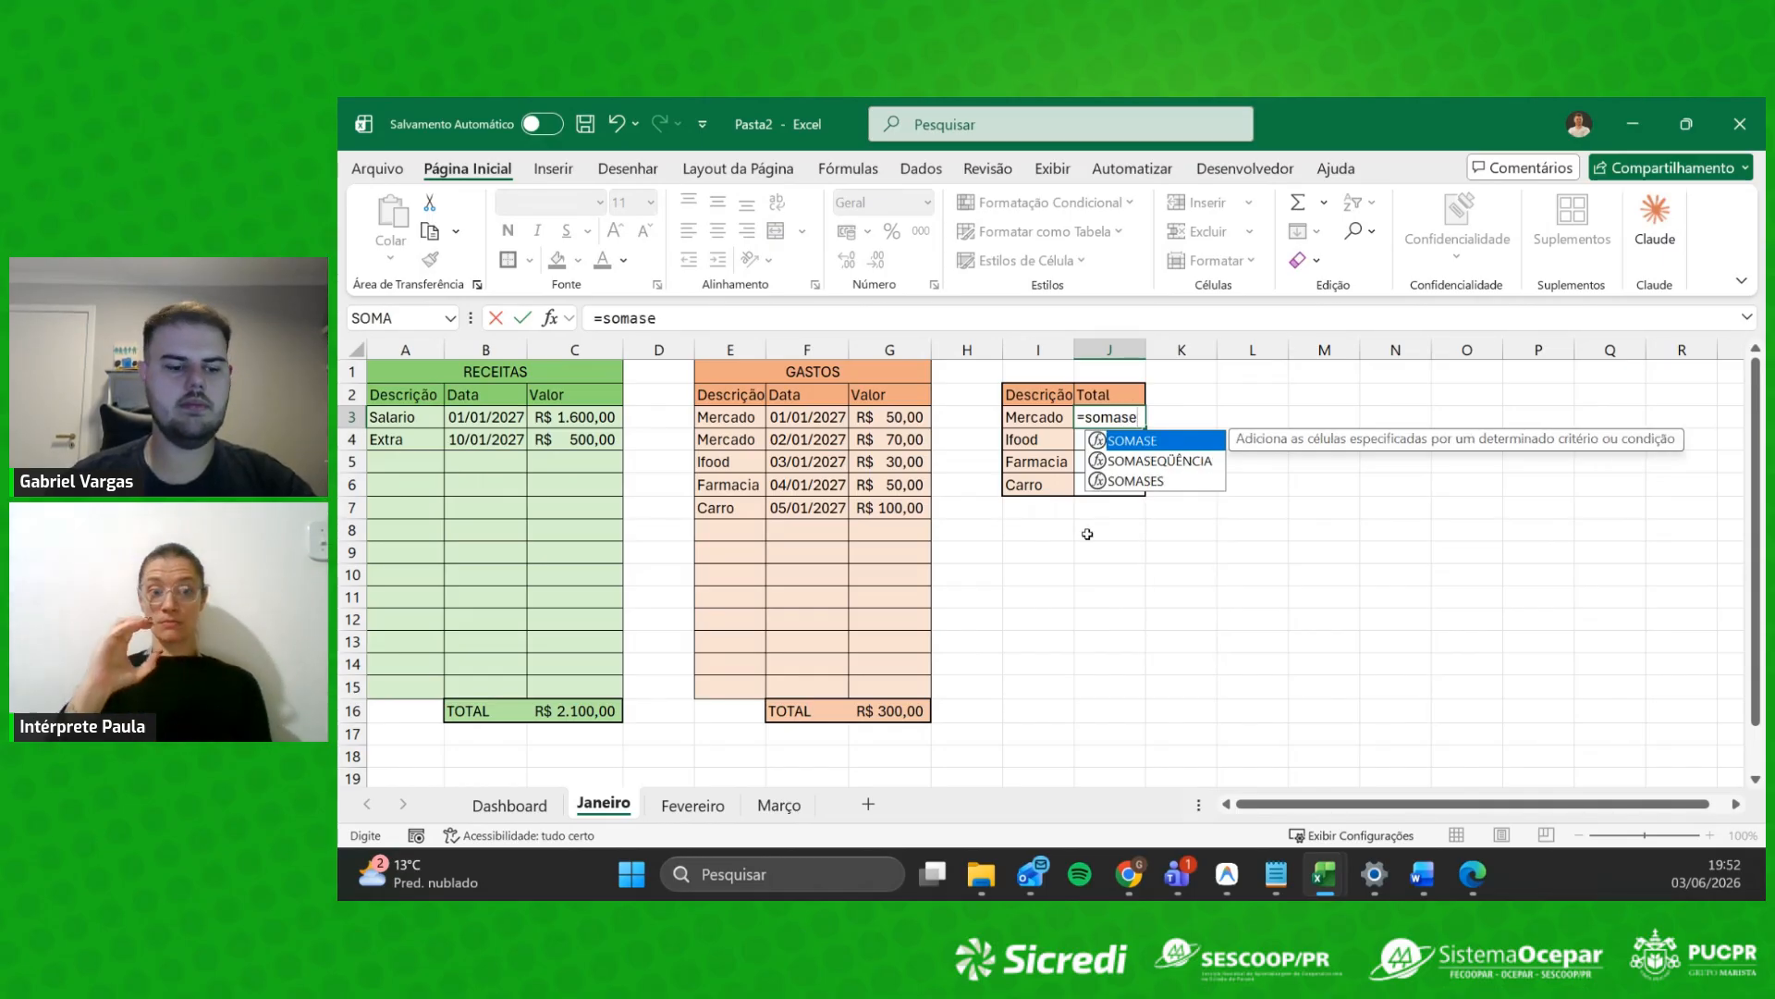
key(Tab)
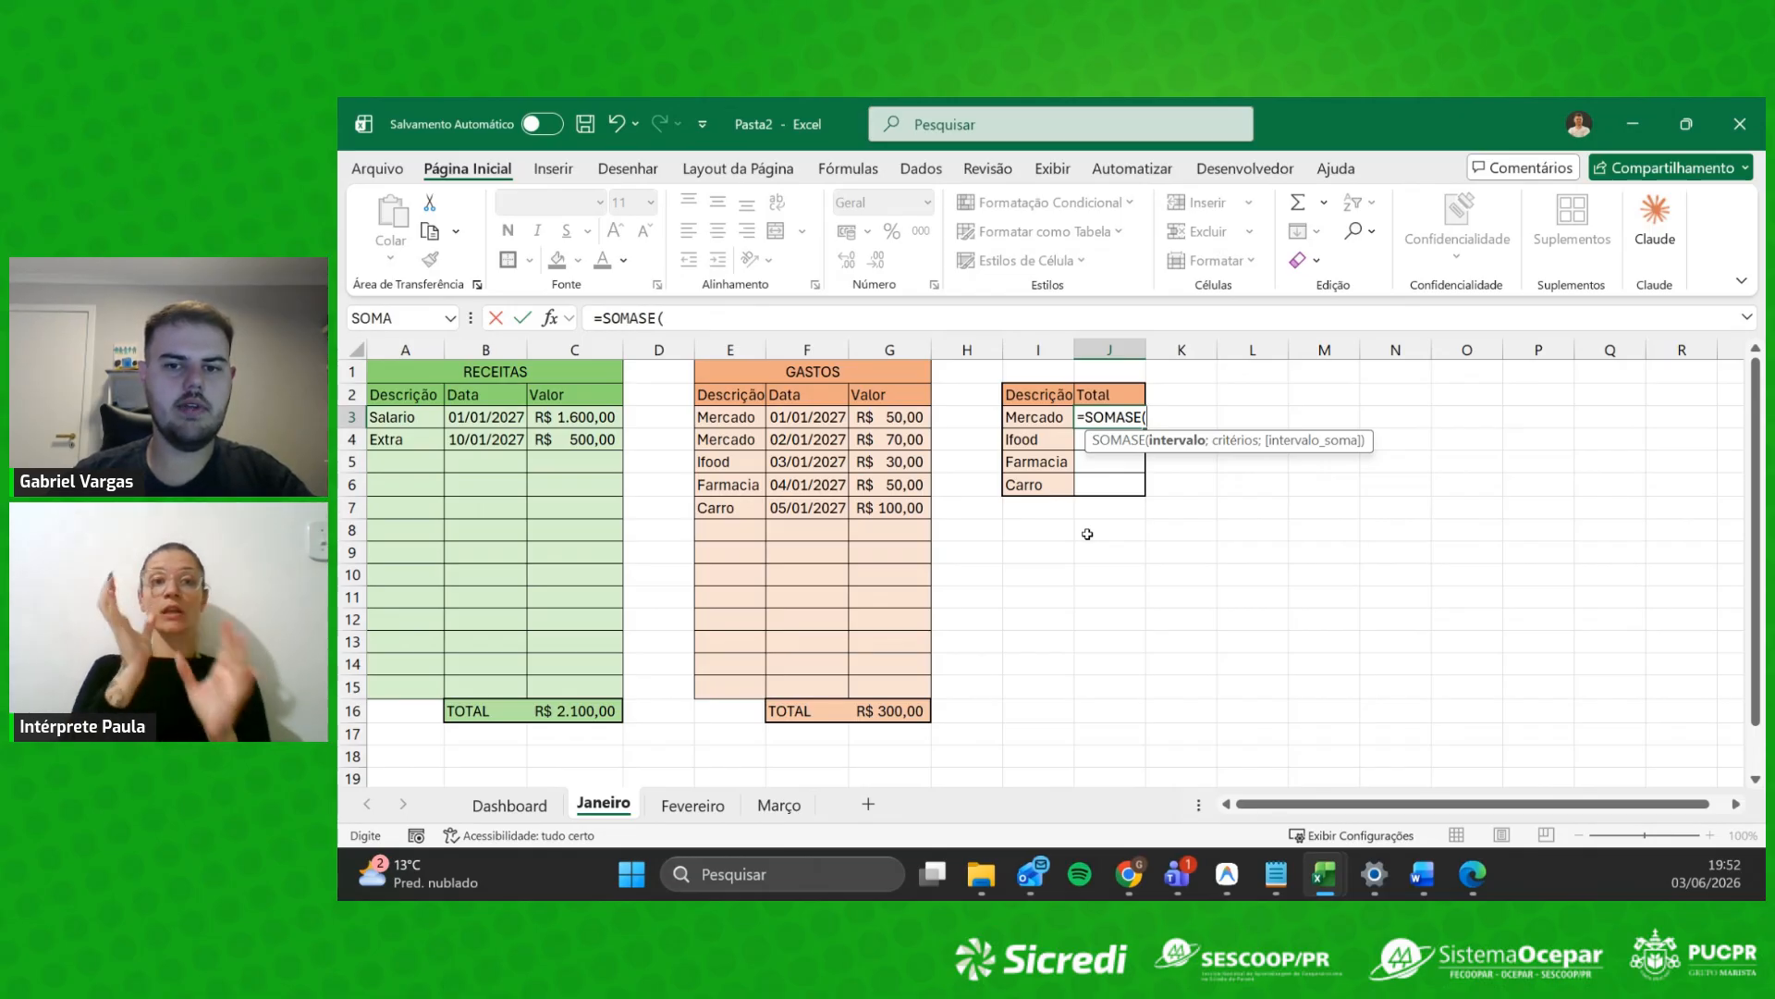
drag(911, 417, 907, 696)
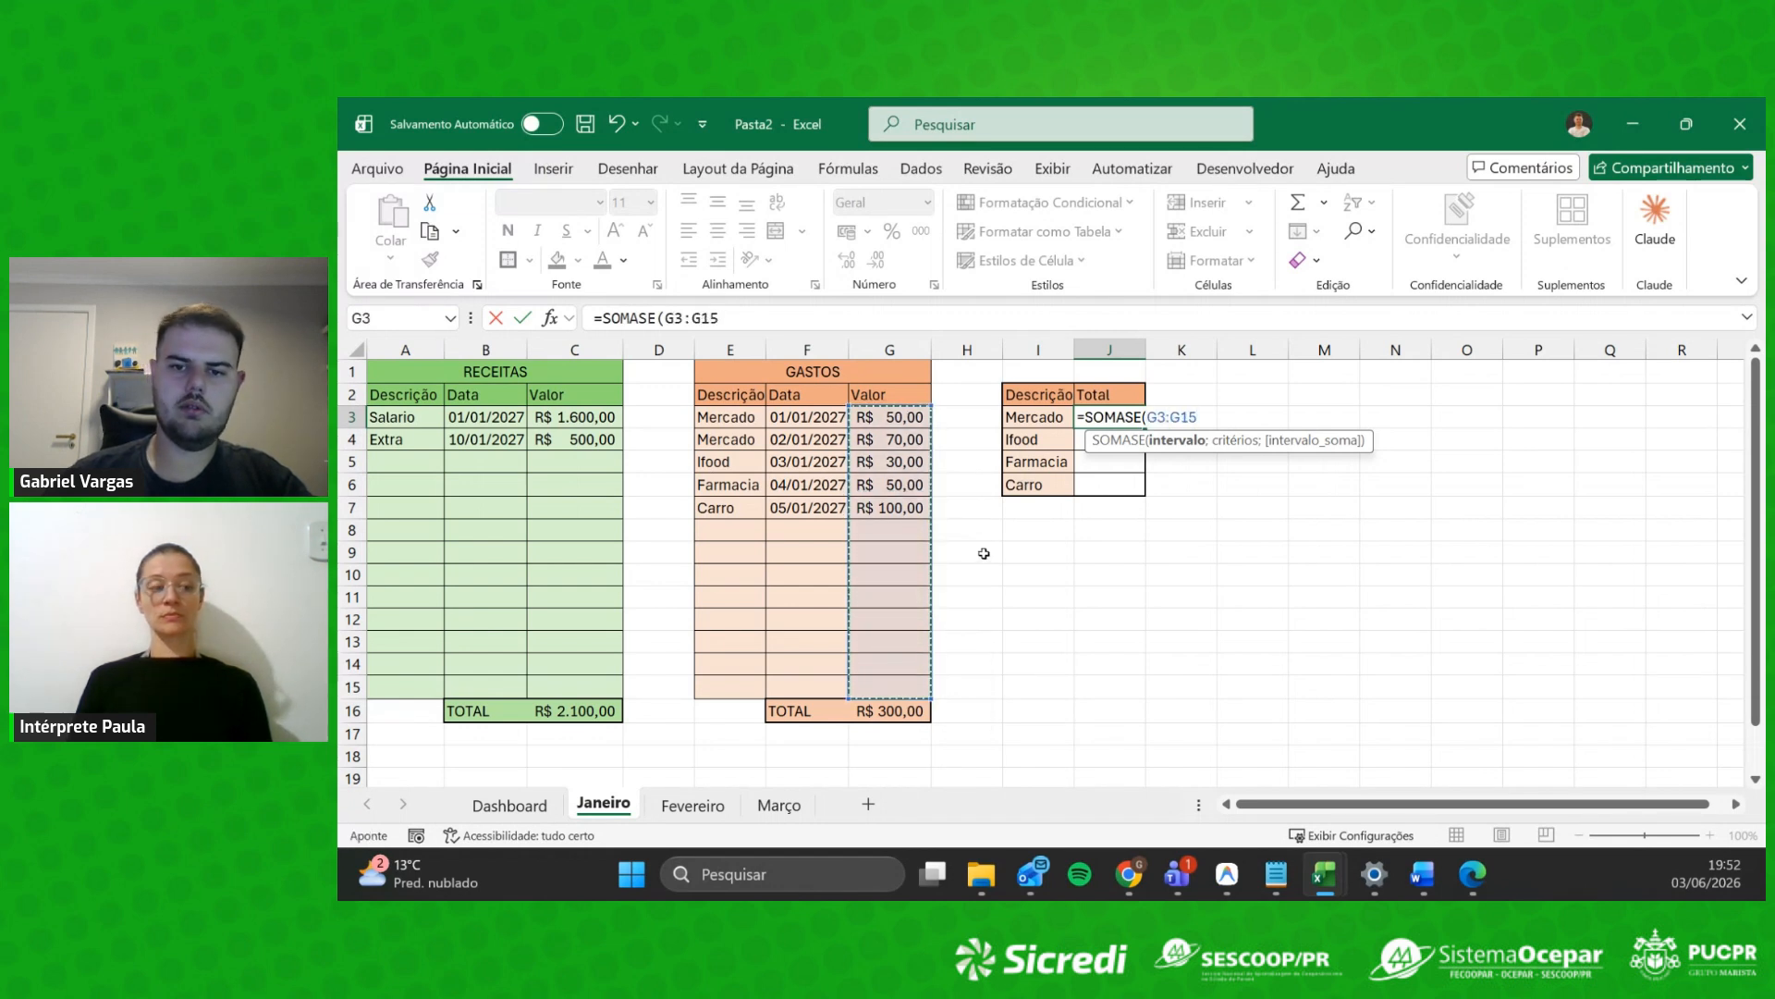
text(;)
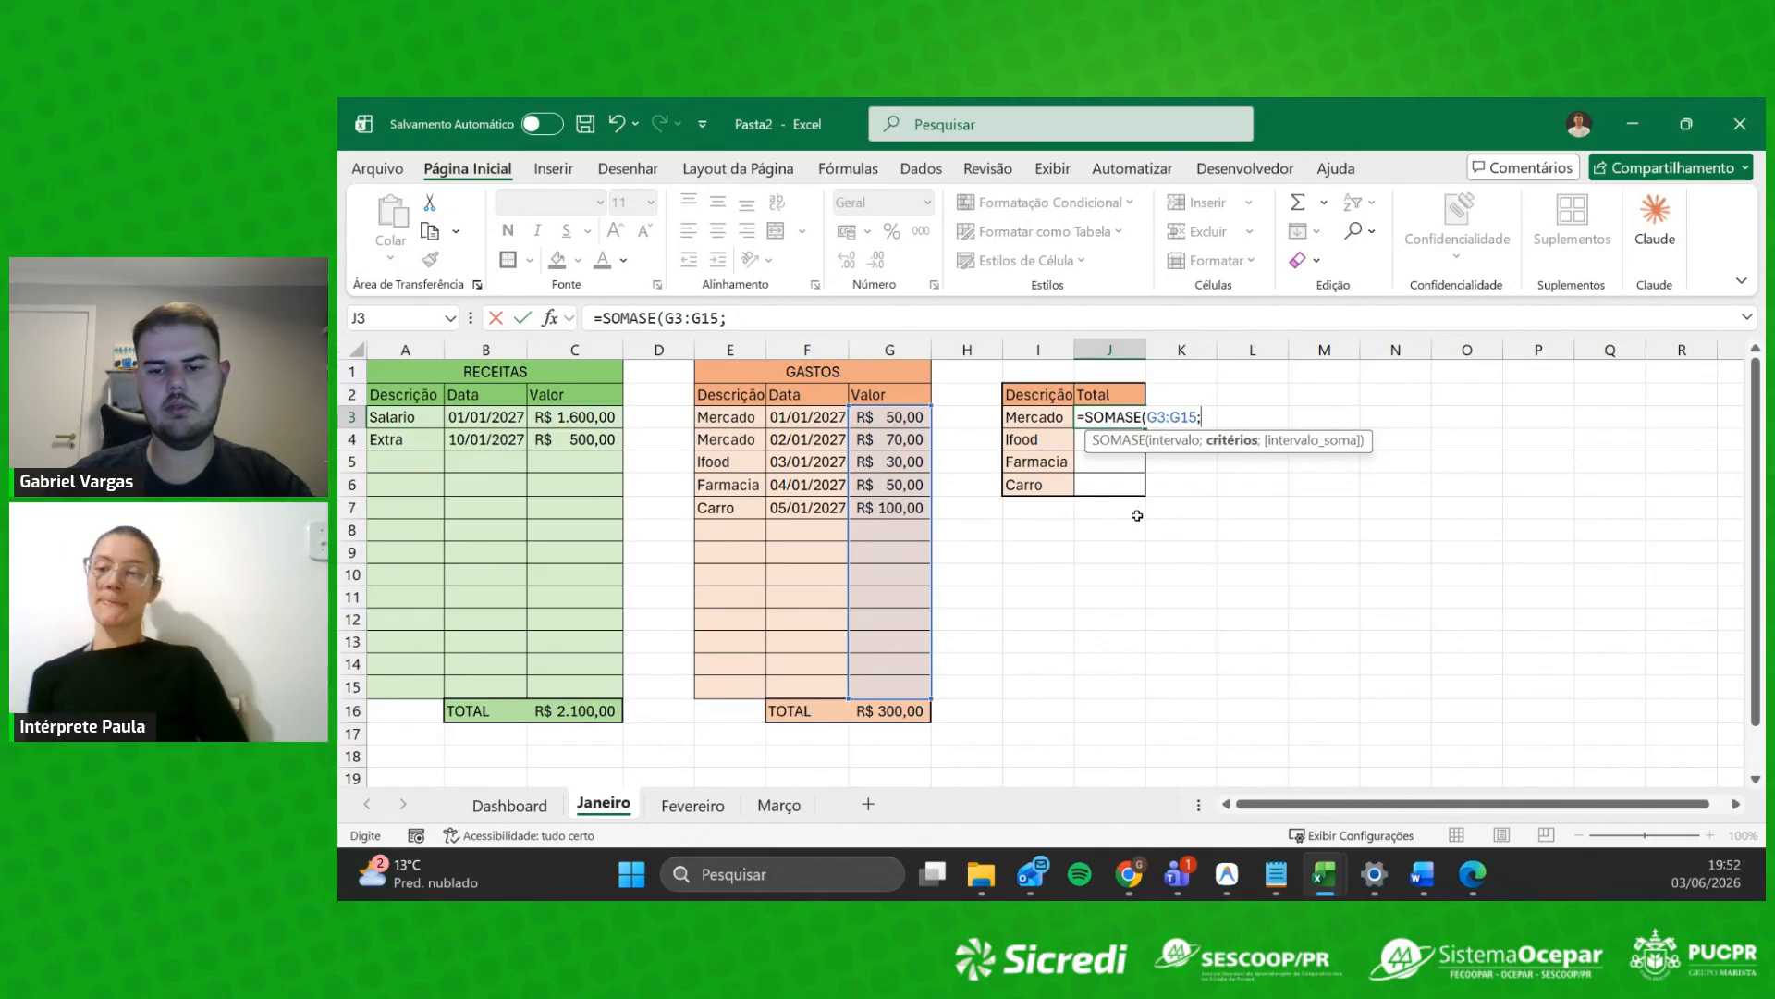
key(alt)
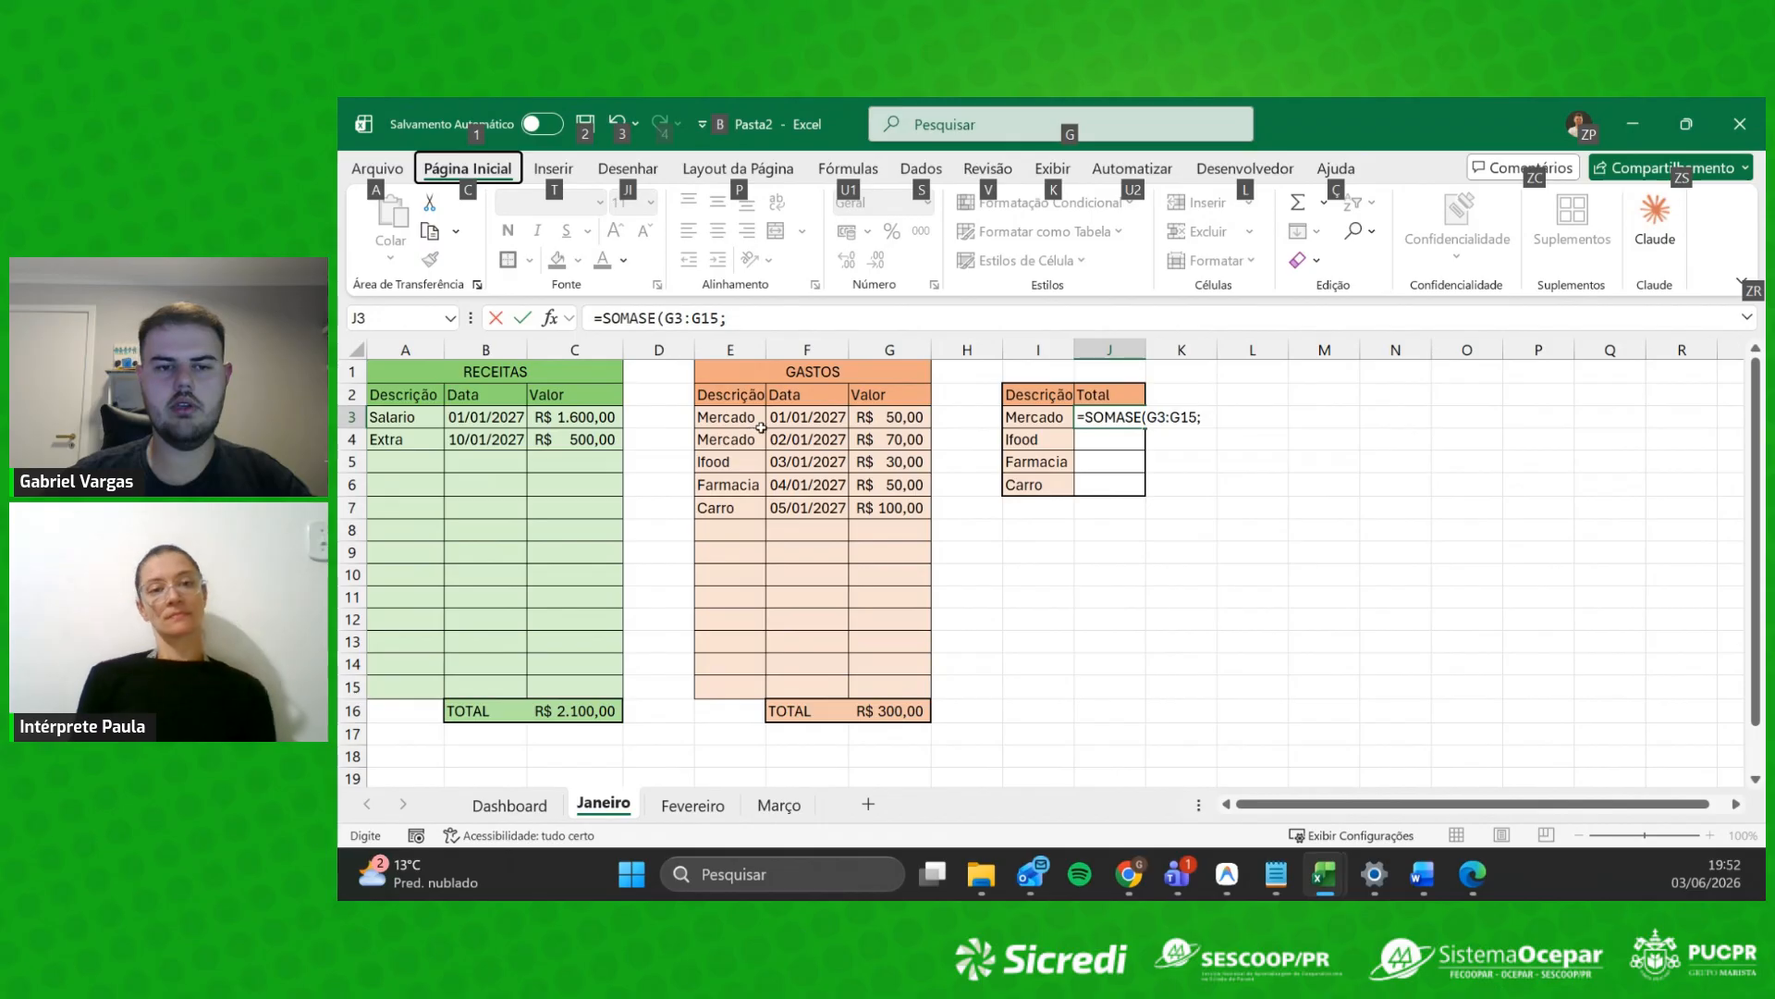
key(Escape)
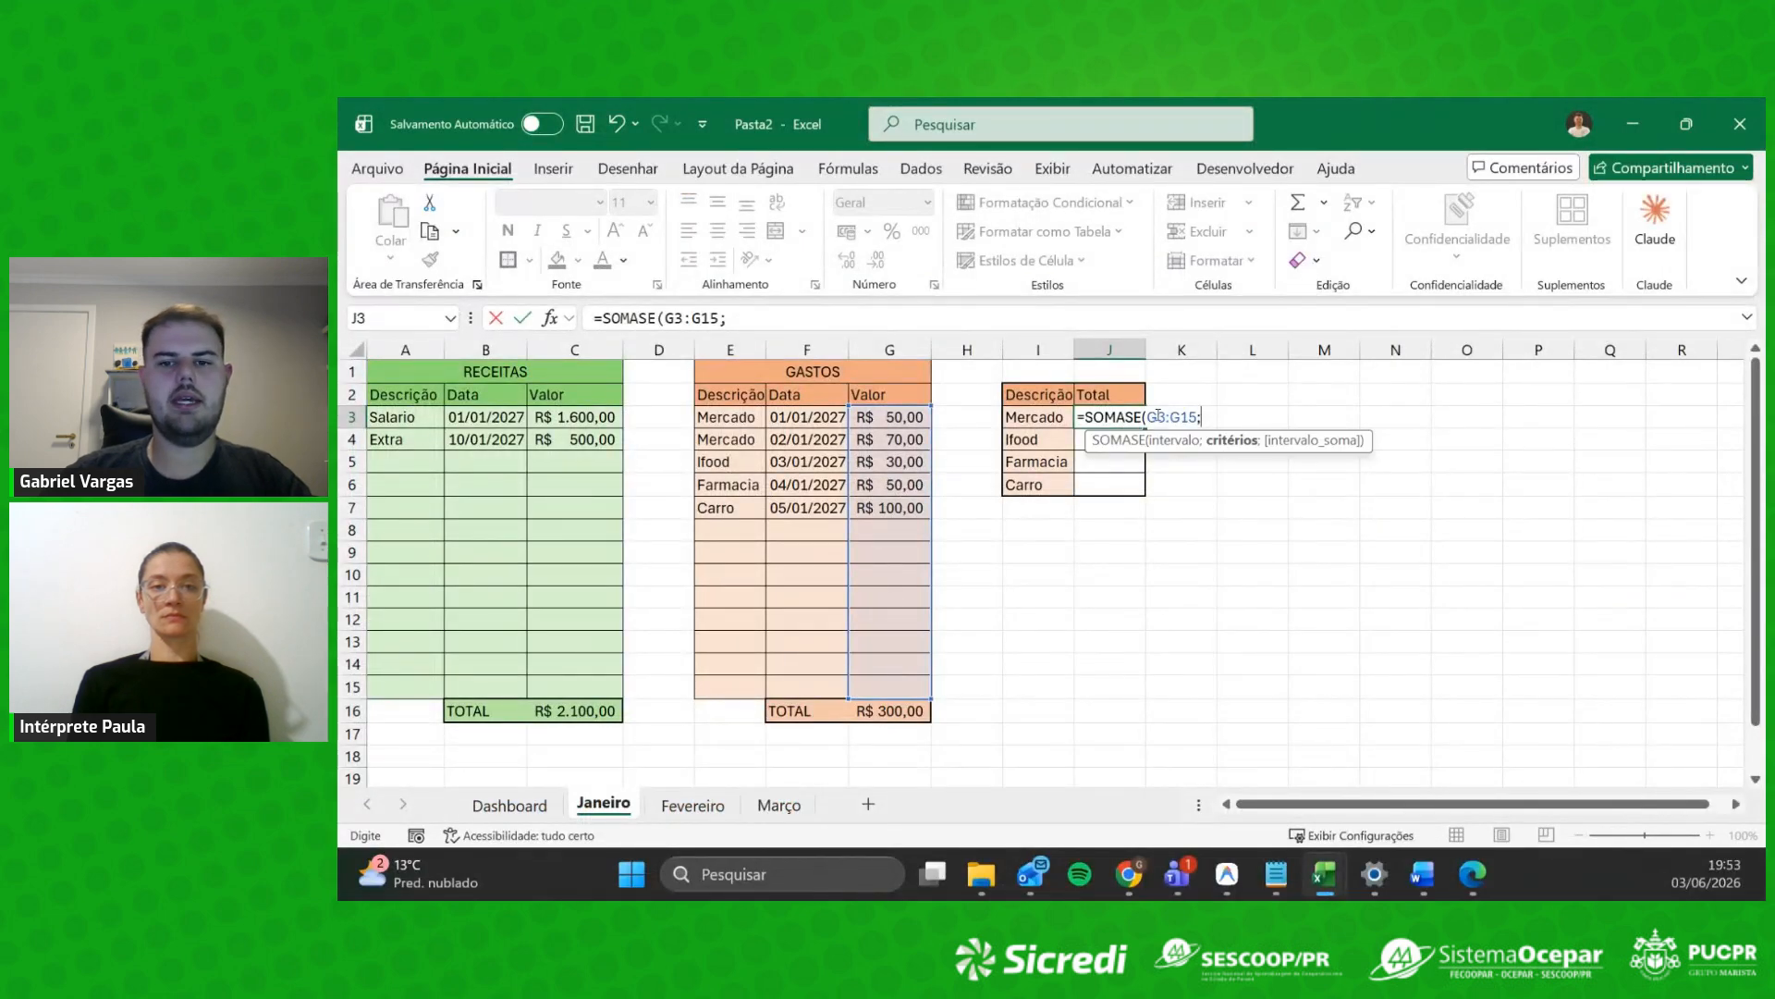
text(;)
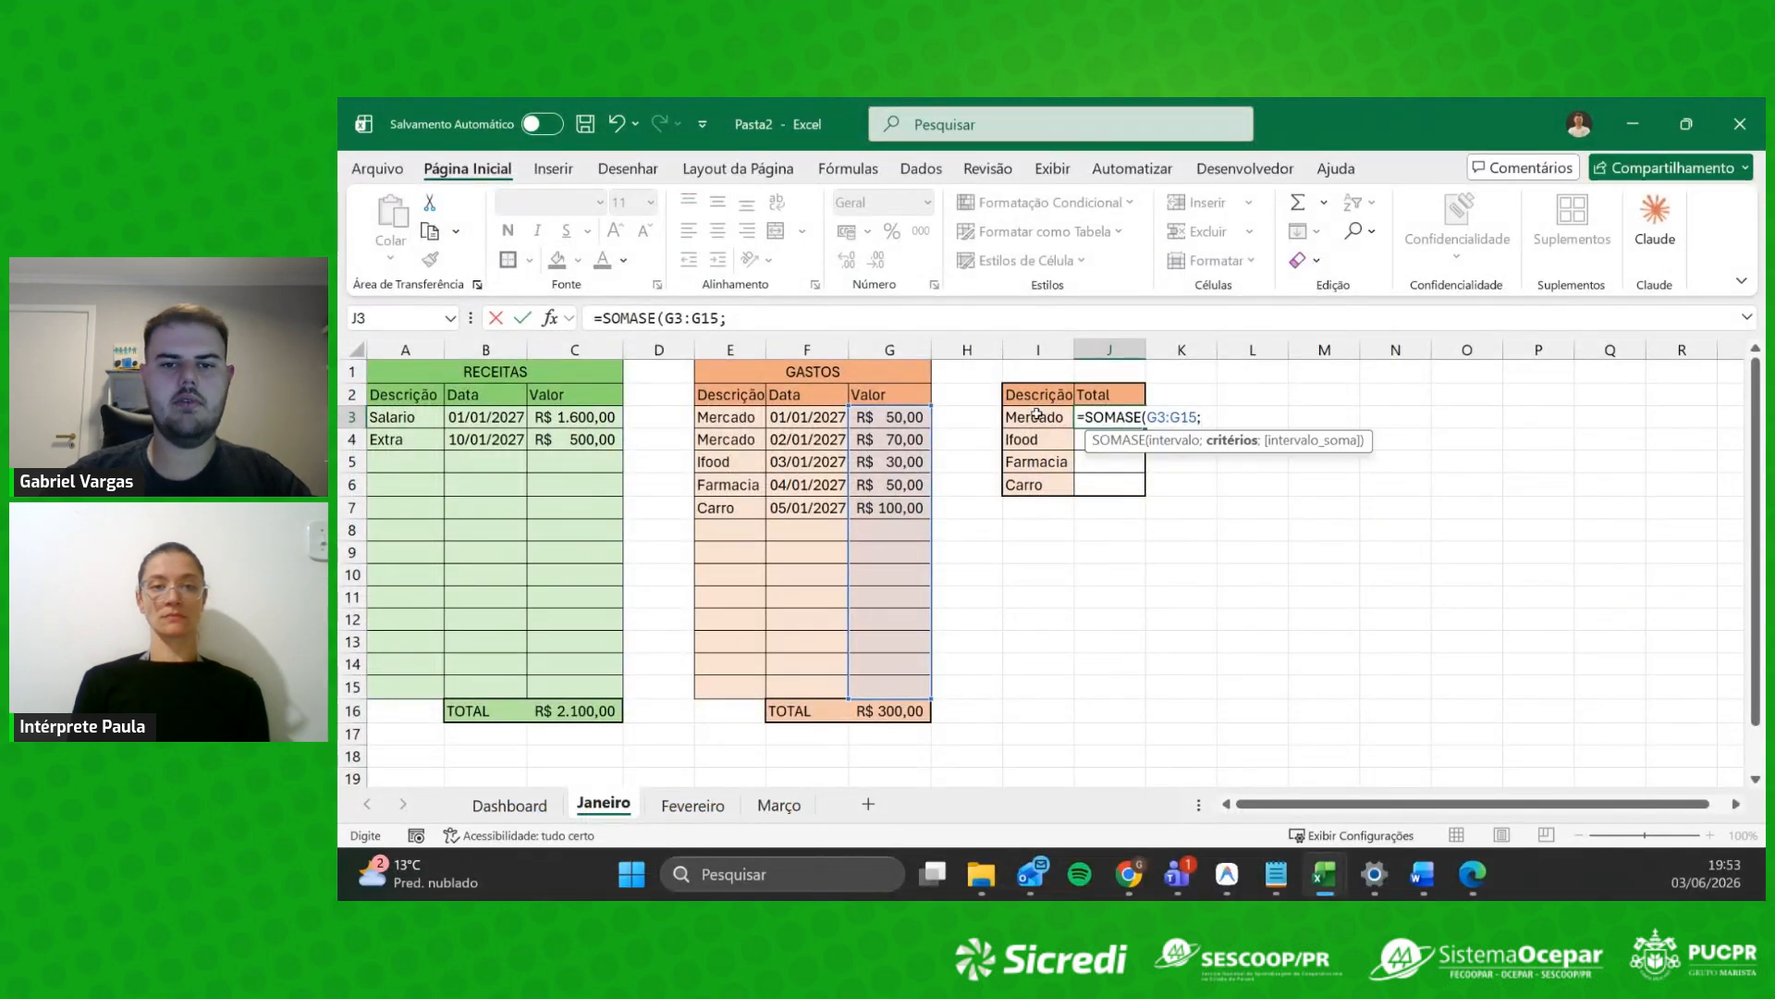
click(1036, 418)
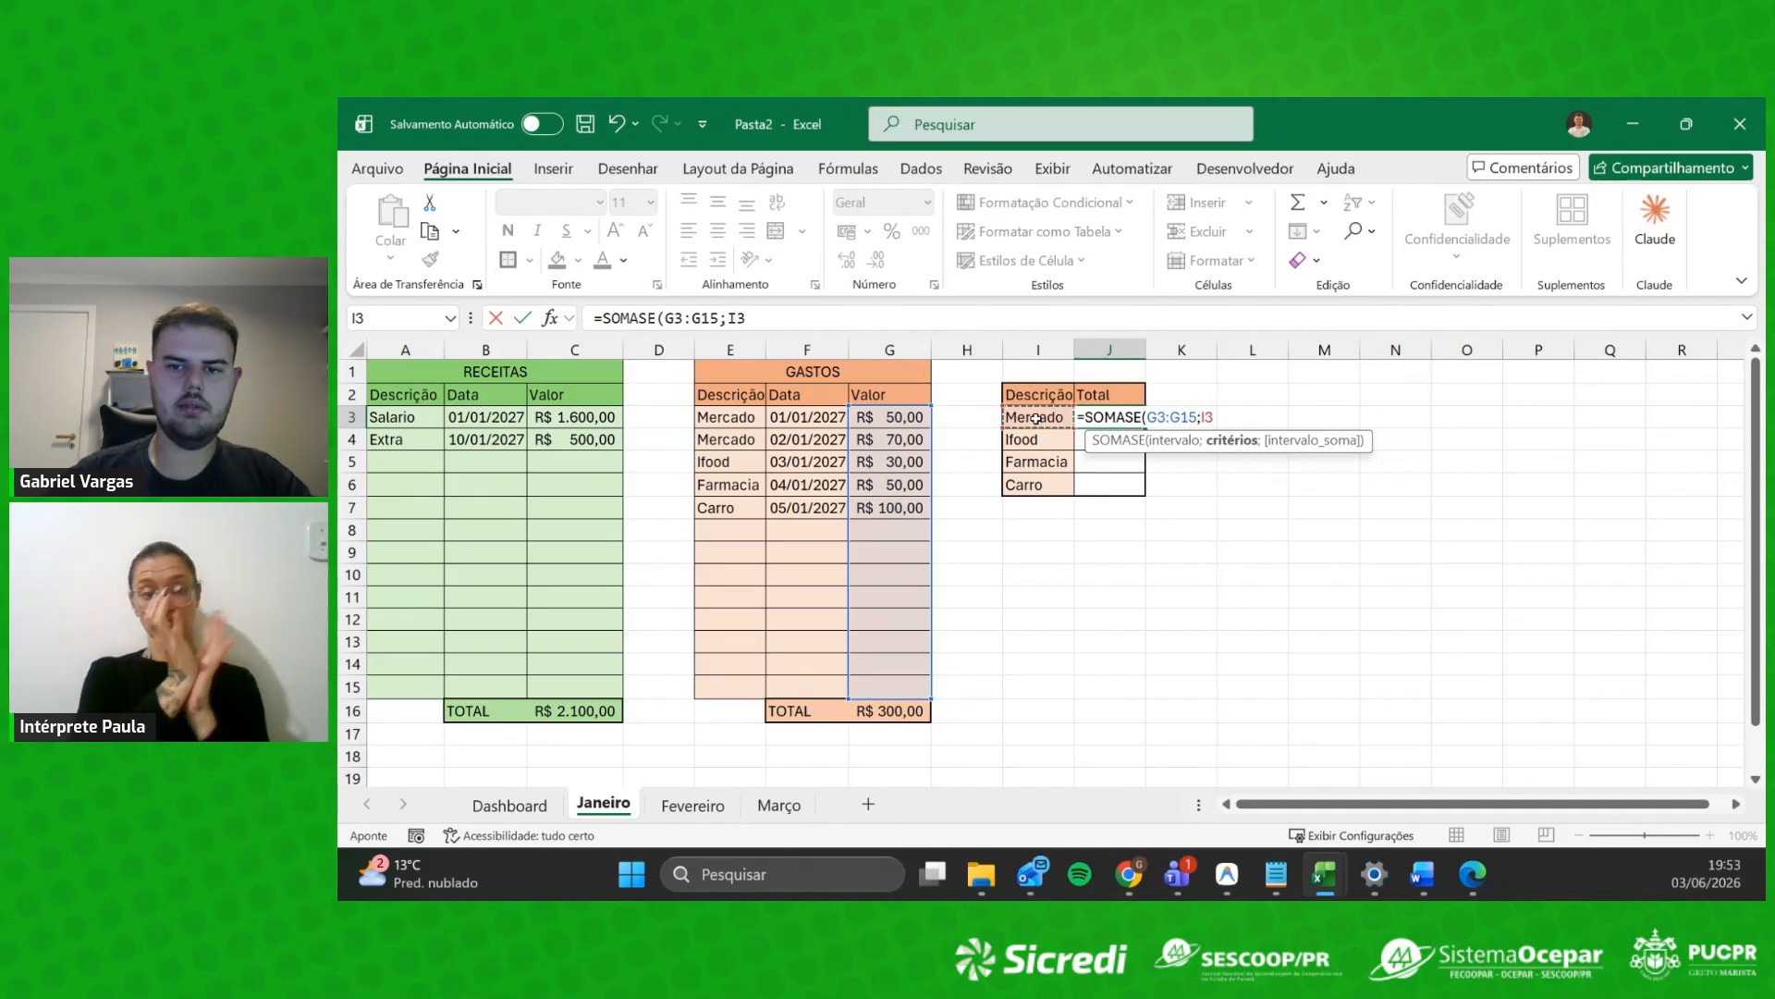
text(;)
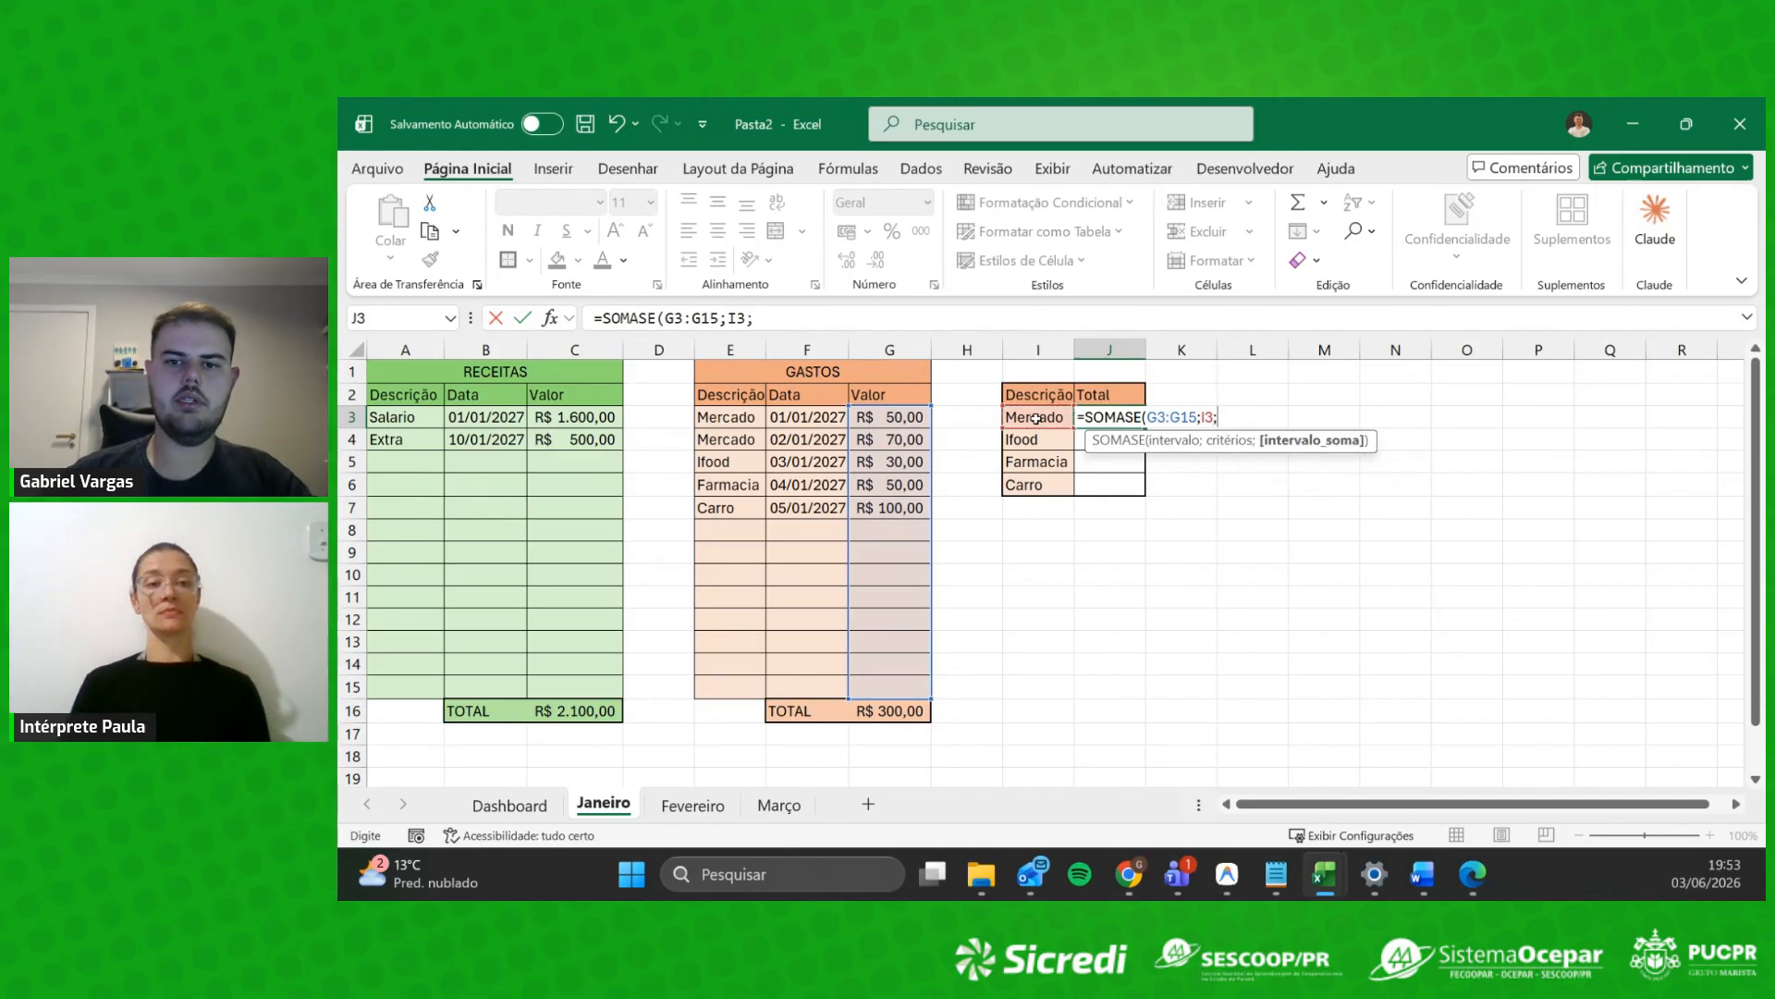
click(738, 426)
drag(738, 428, 730, 689)
key(Return)
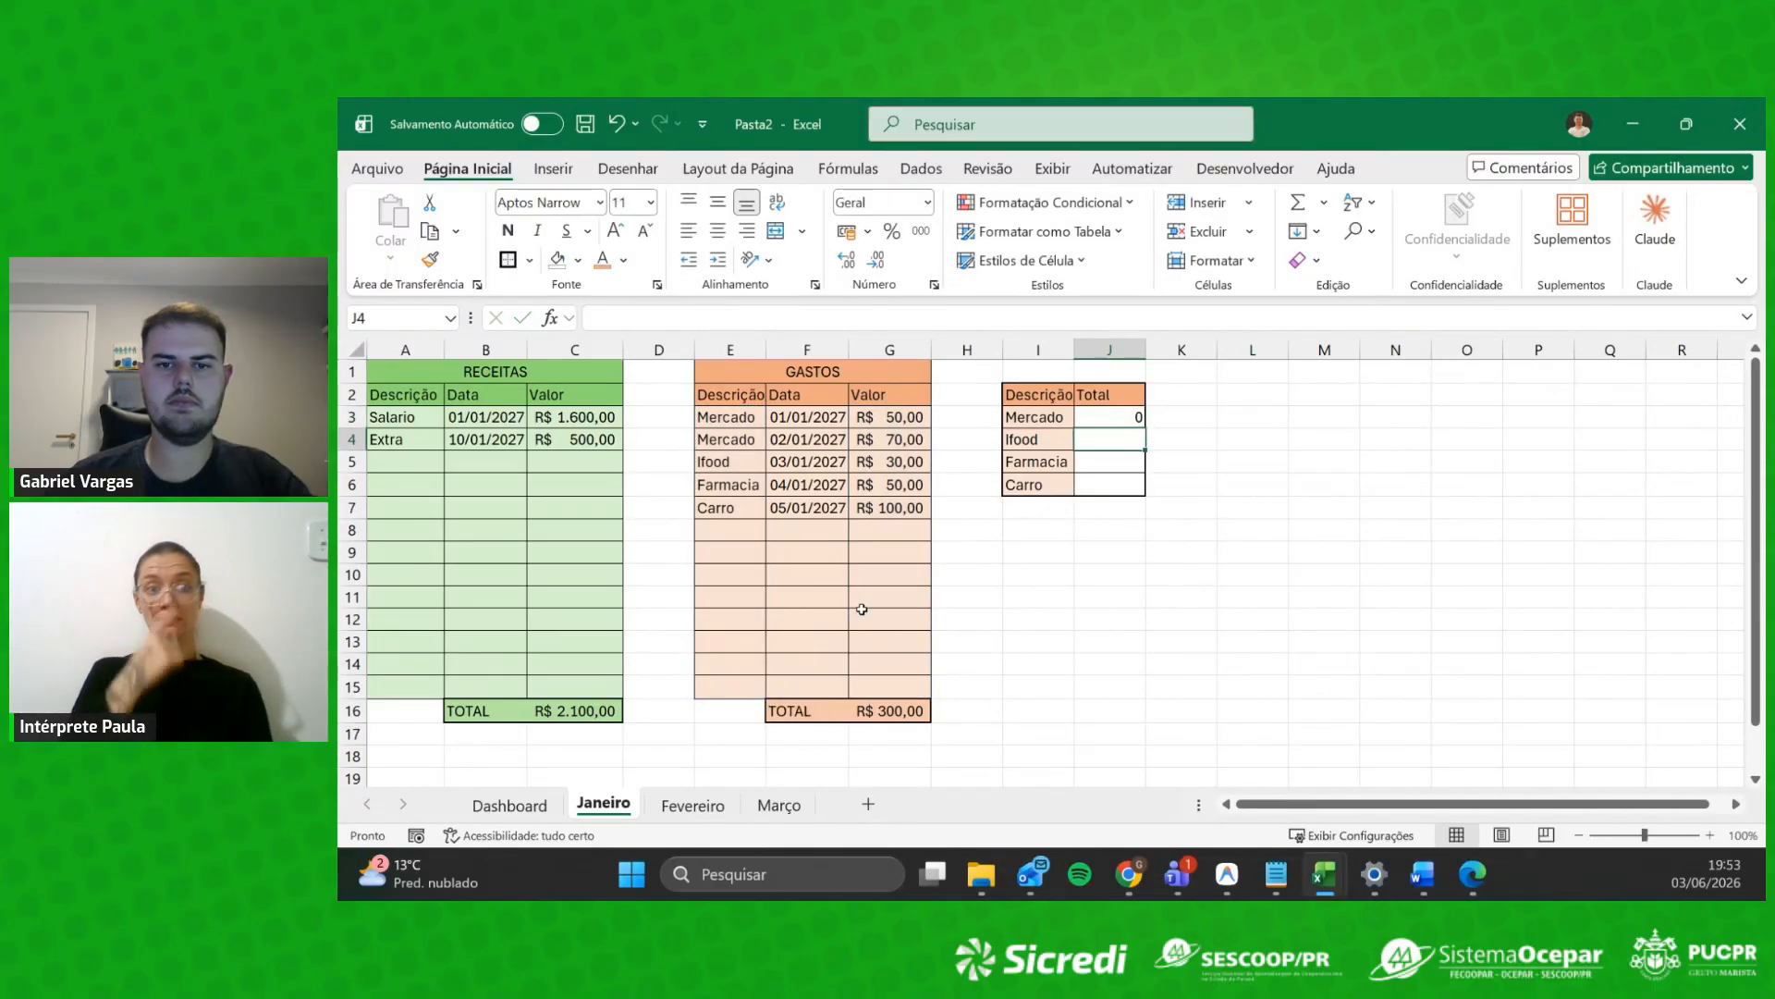
Step: Swap the J3 ranges to SOMASE(E3:E15;I3;G3:G15), so Mercado totals 120
click(1109, 417)
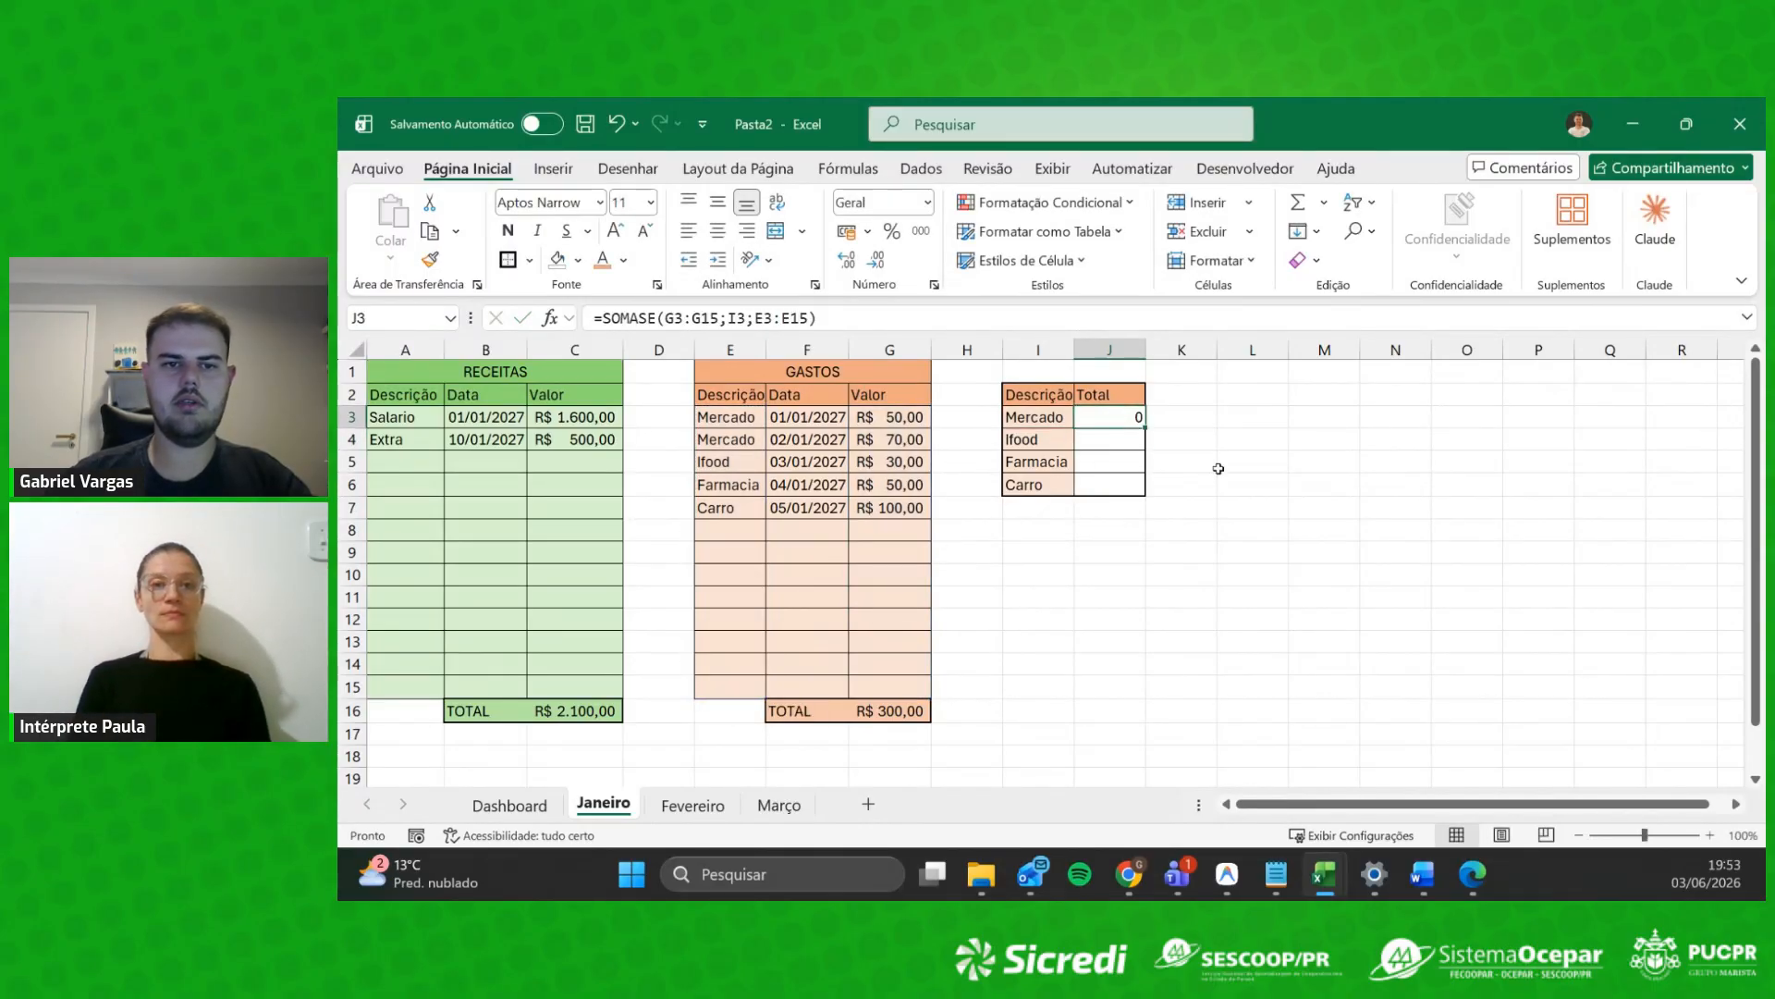
drag(720, 319, 668, 319)
key(ctrl+c)
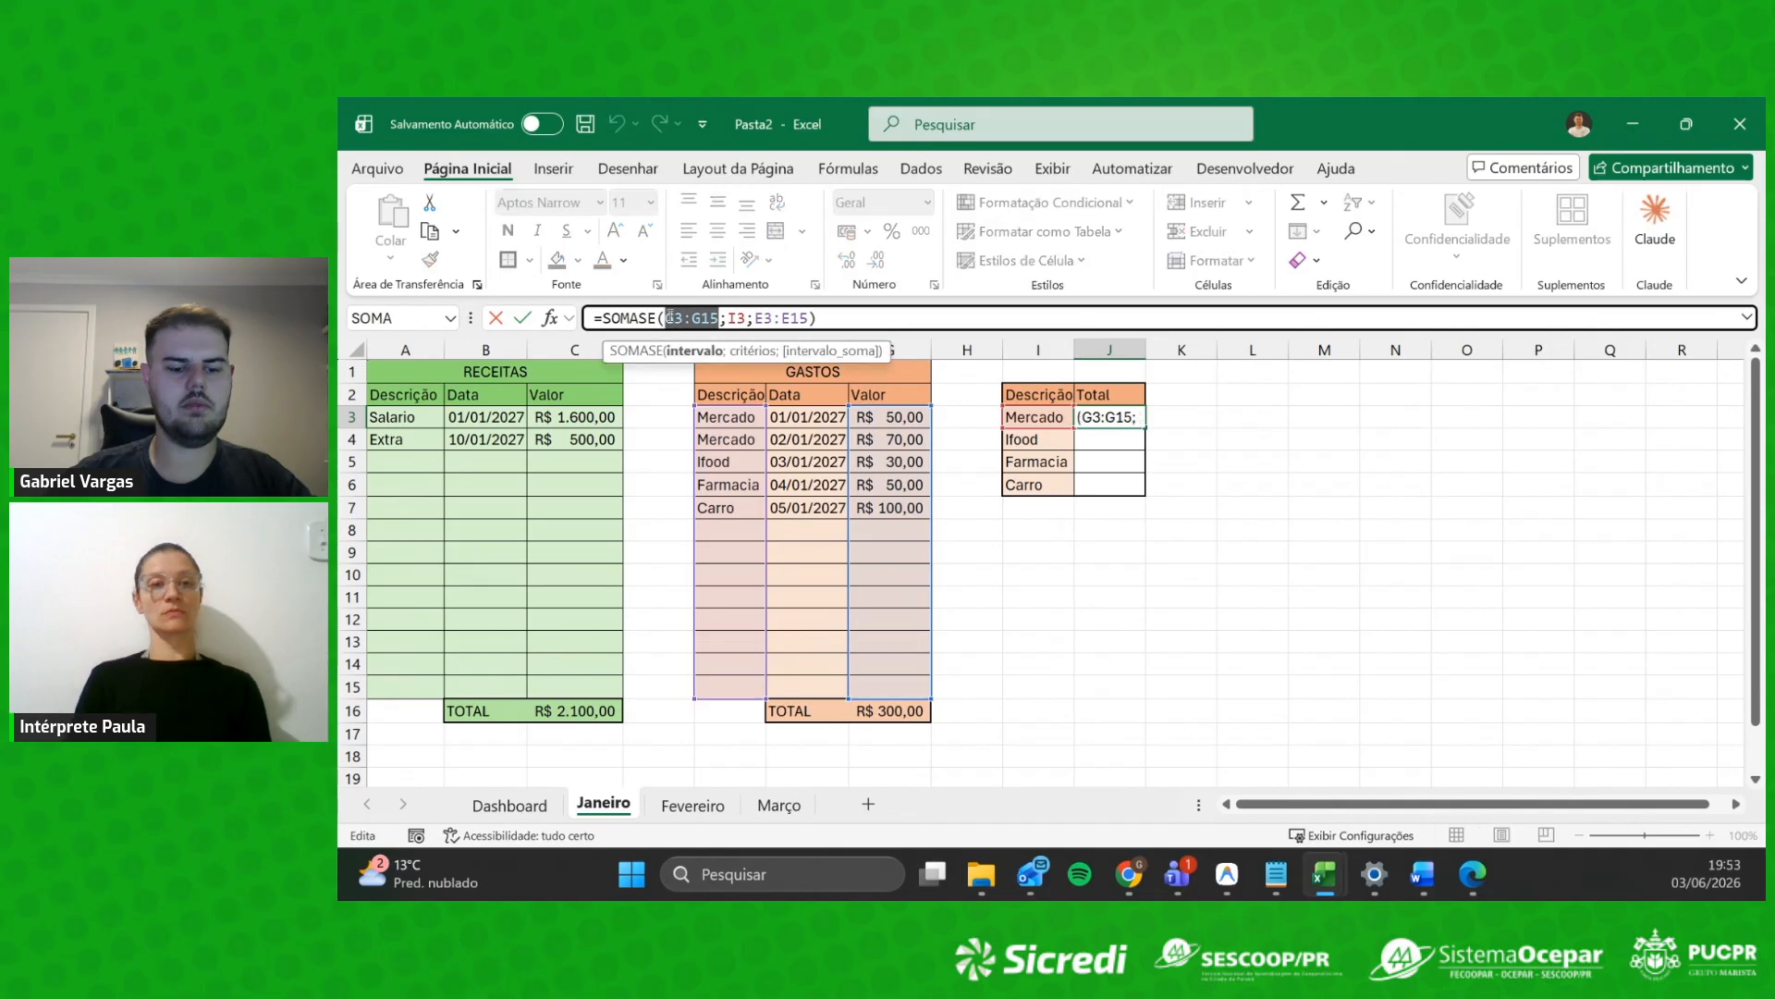
key(BackSpace)
click(760, 319)
key(ctrl+v)
drag(754, 319, 700, 319)
key(BackSpace)
click(668, 319)
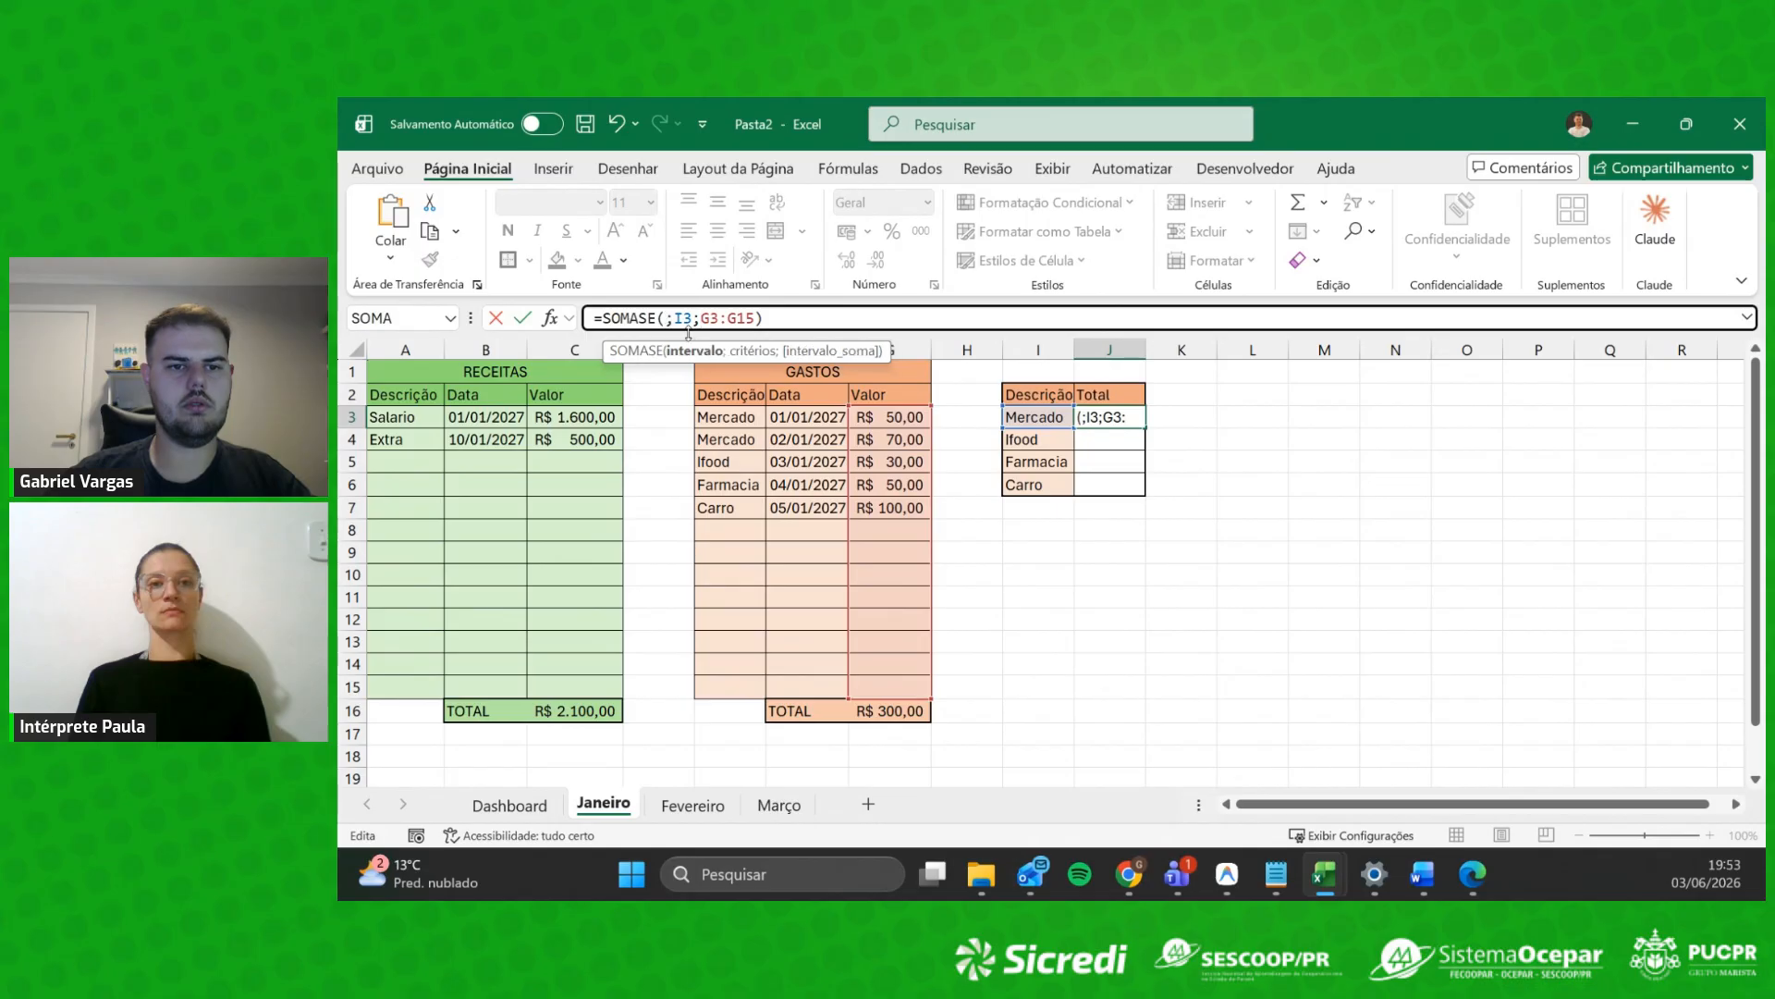
text(E3:E15)
key(Return)
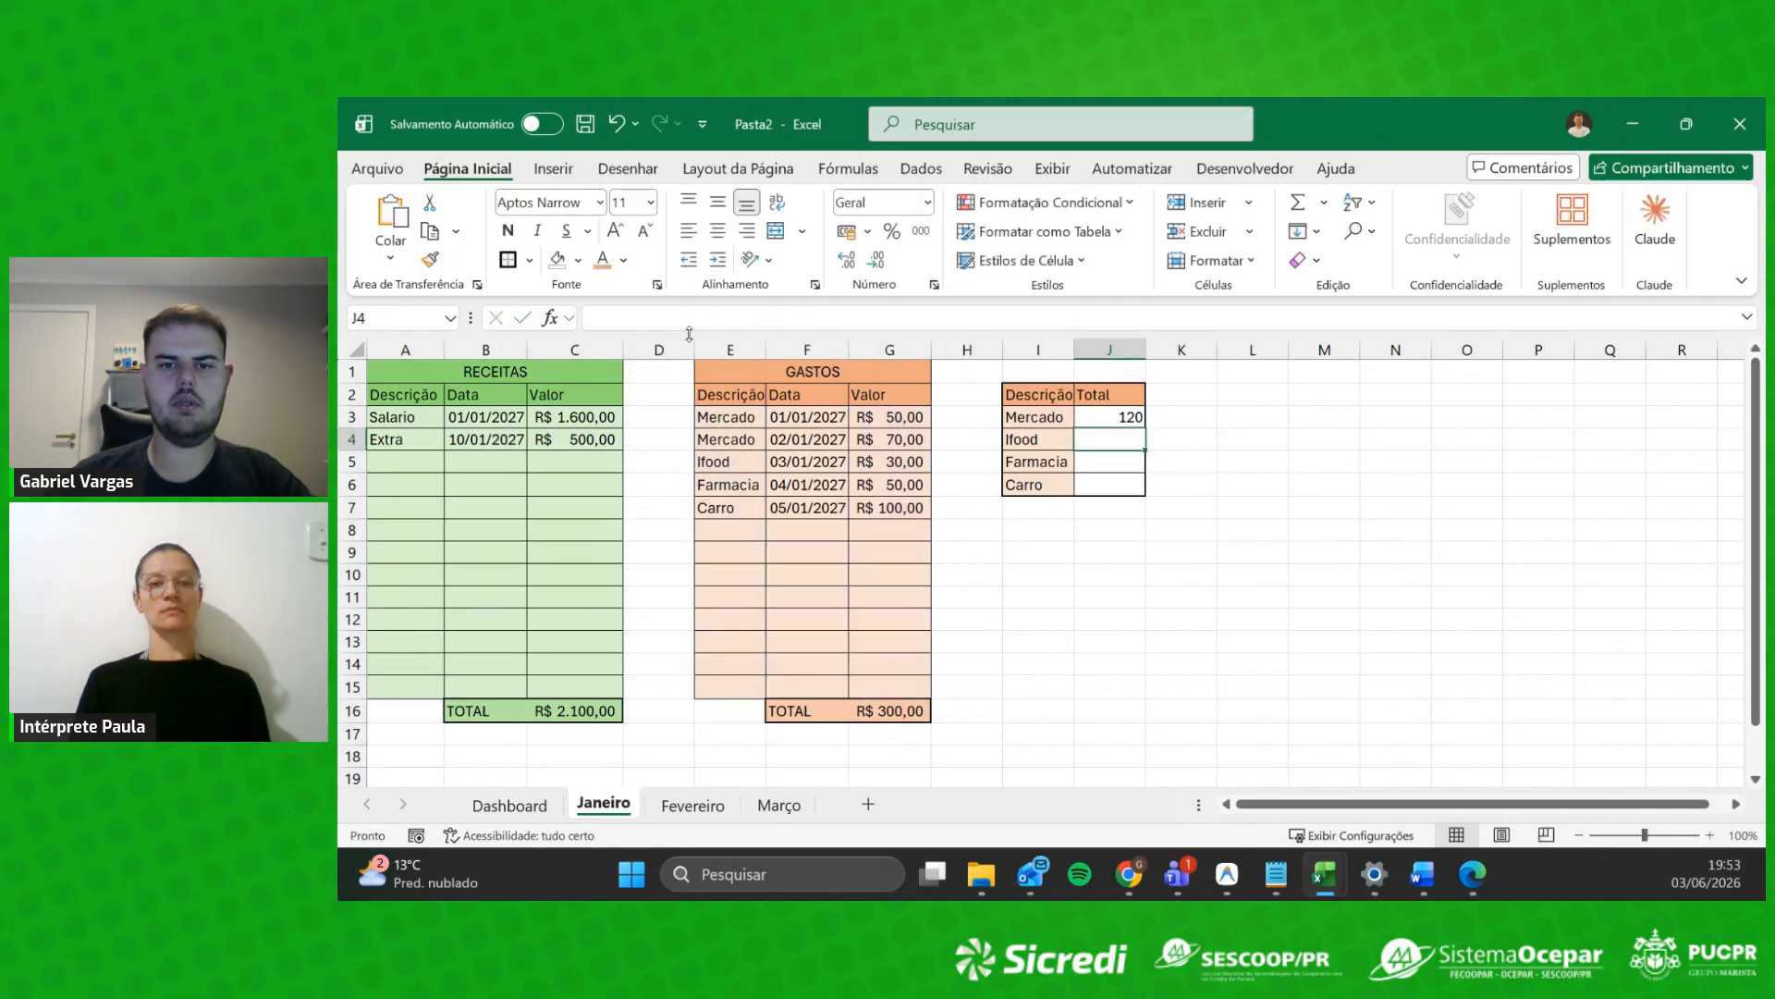
Step: Format the category totals as currency so Mercado shows R$ 120,00, and verify the sum
click(1115, 420)
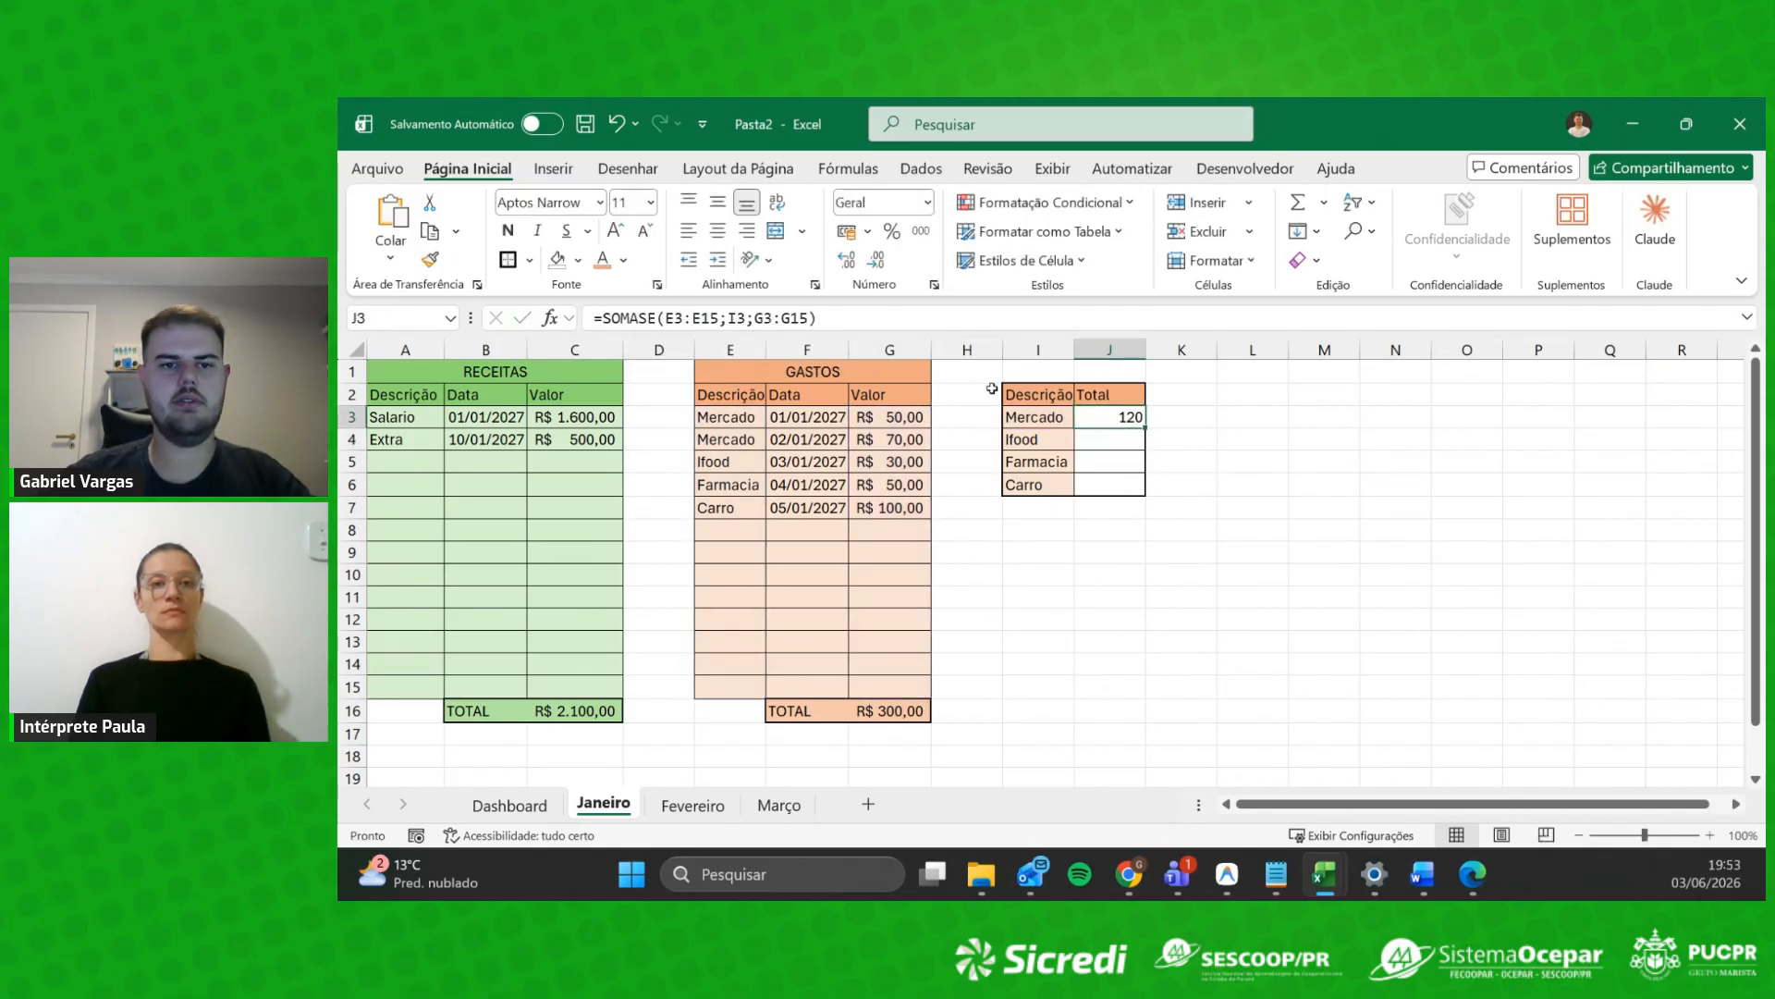
drag(736, 419, 730, 712)
click(894, 413)
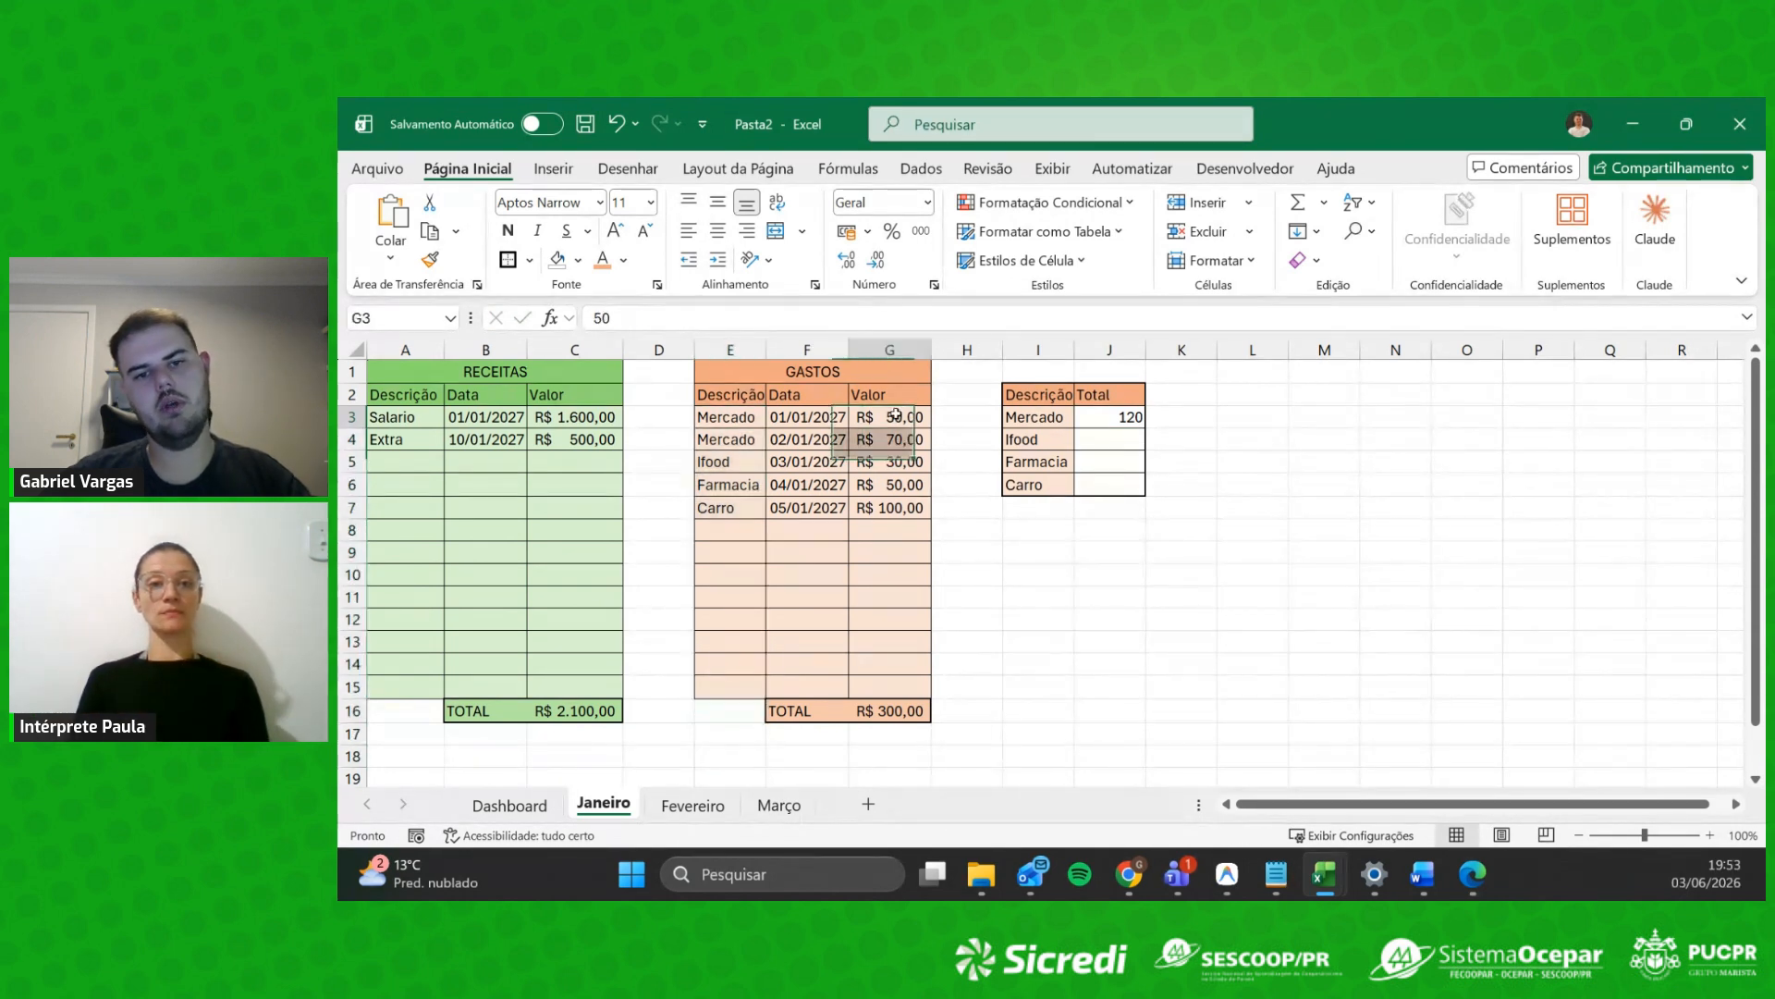
click(1120, 421)
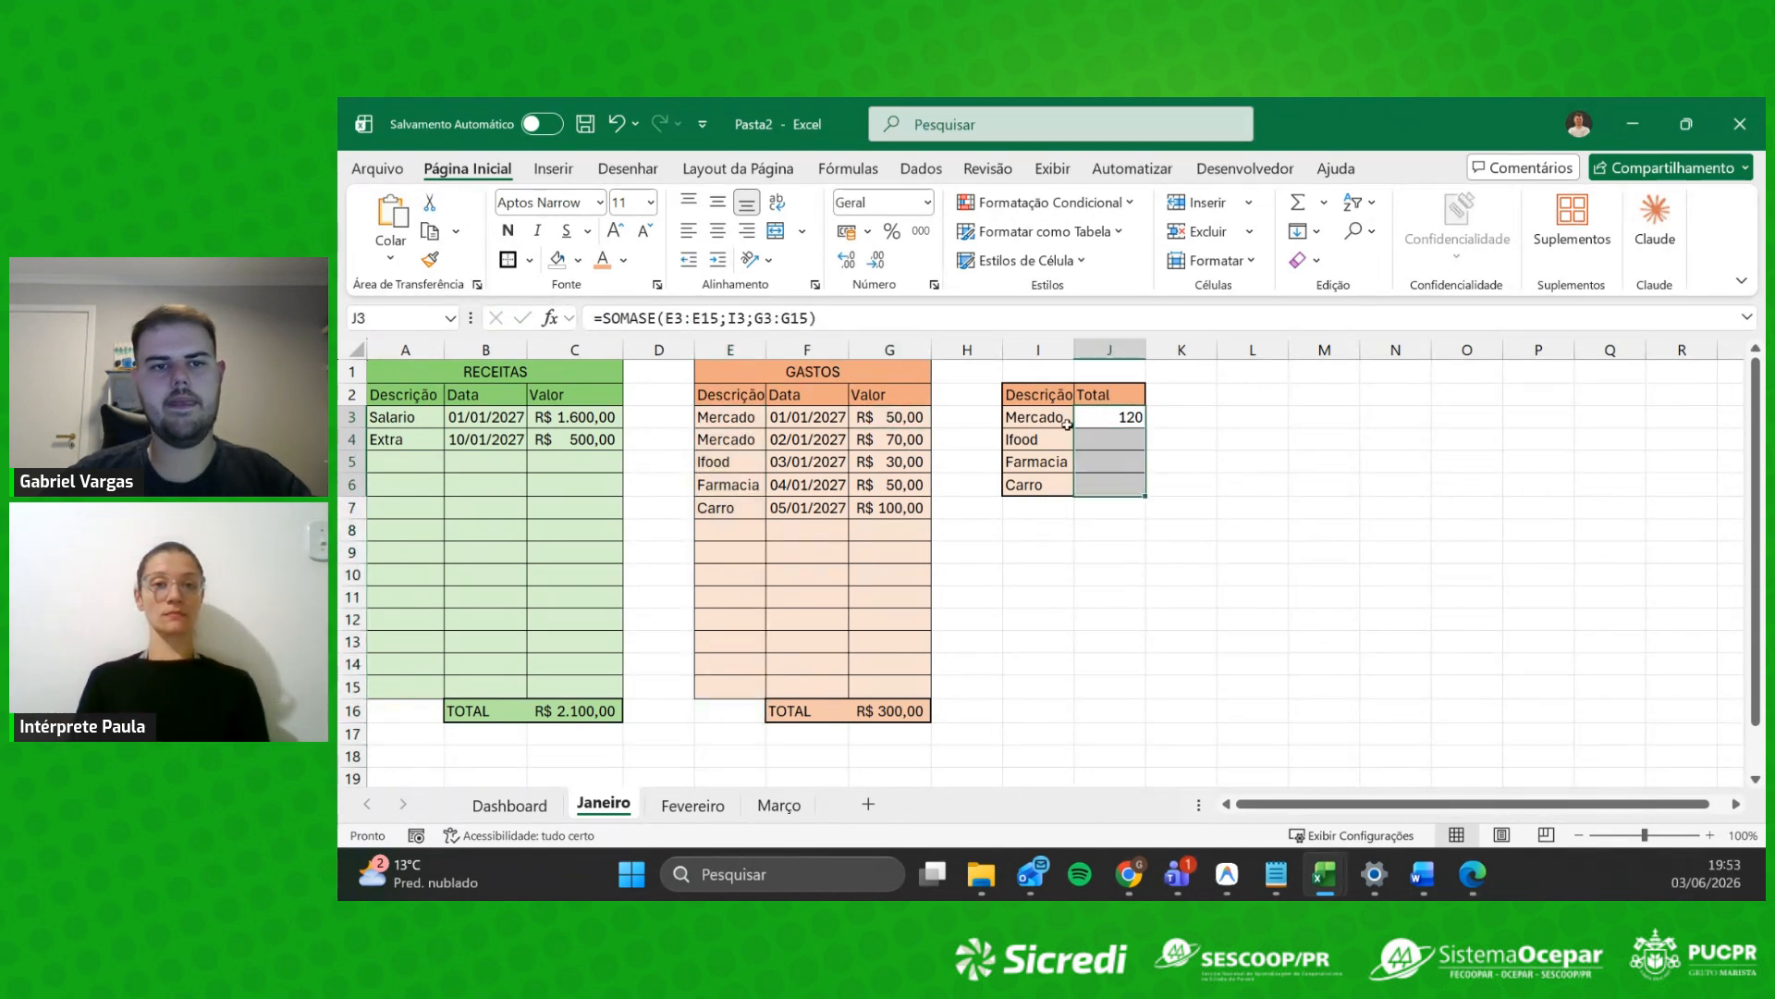
click(1172, 500)
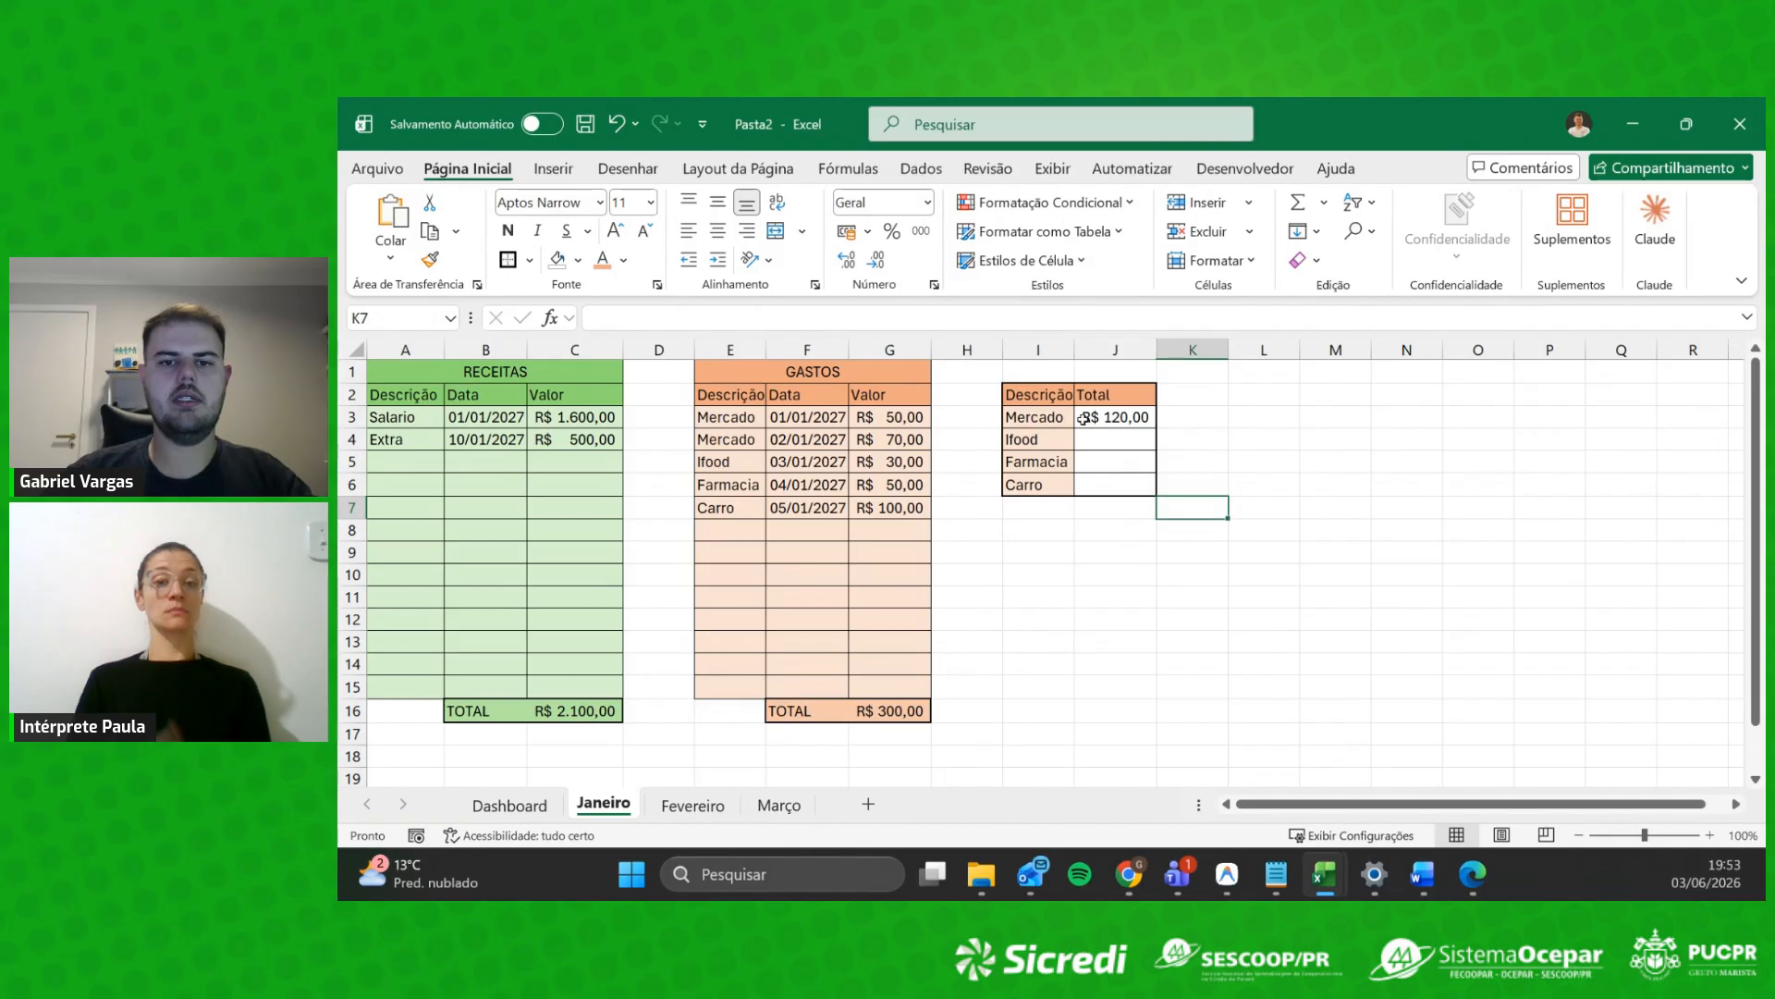
click(1114, 417)
drag(722, 417, 888, 441)
click(1115, 576)
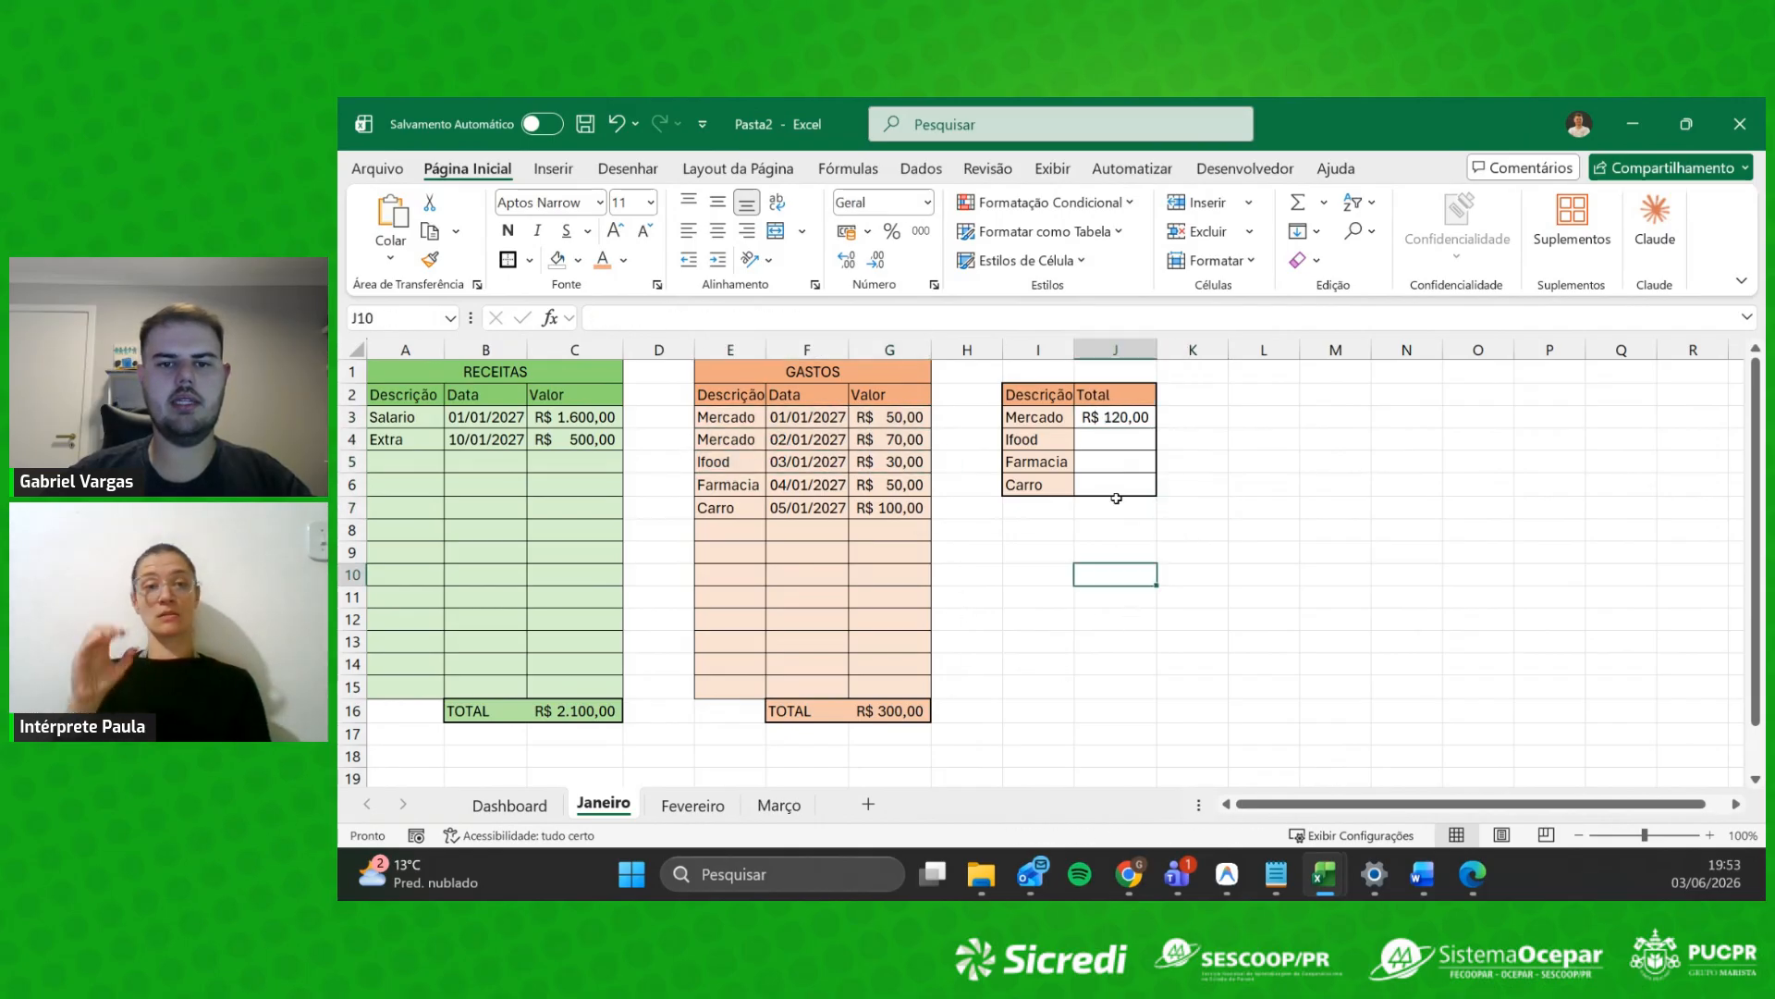
click(1130, 444)
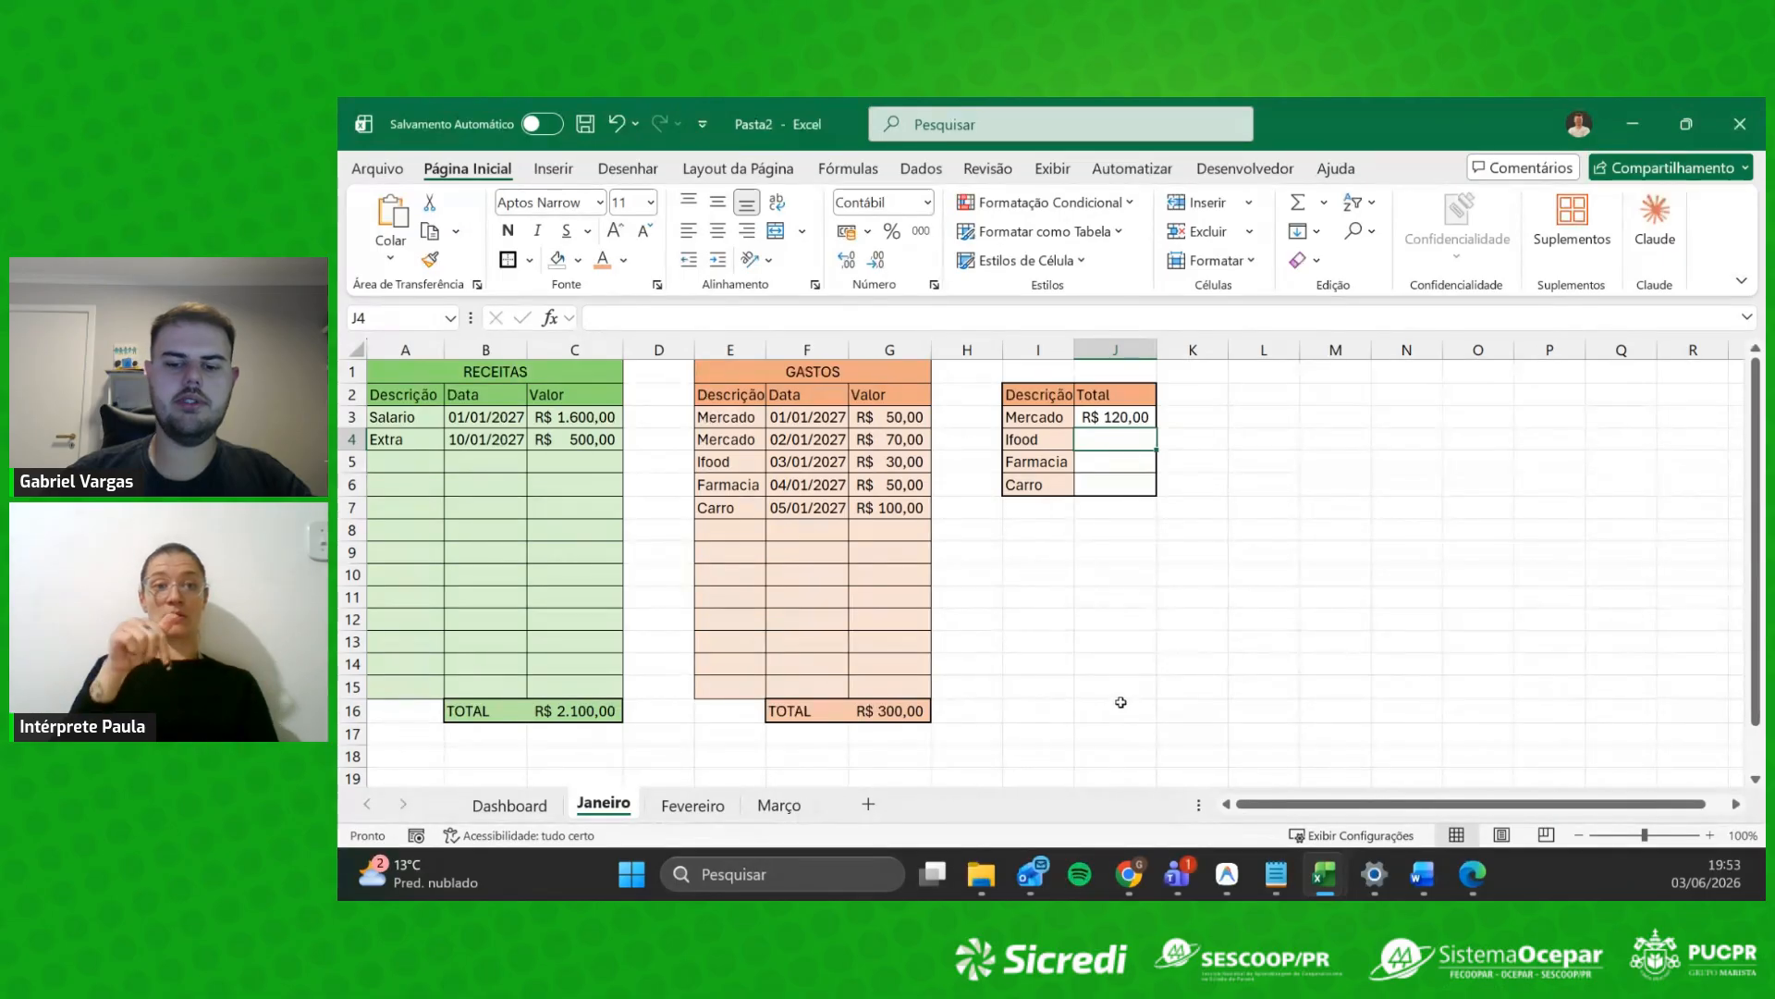
Step: Build the Ifood SOMASE in J4 over E3:E15 with criterion I4 and sum range G3:G15
text(=som)
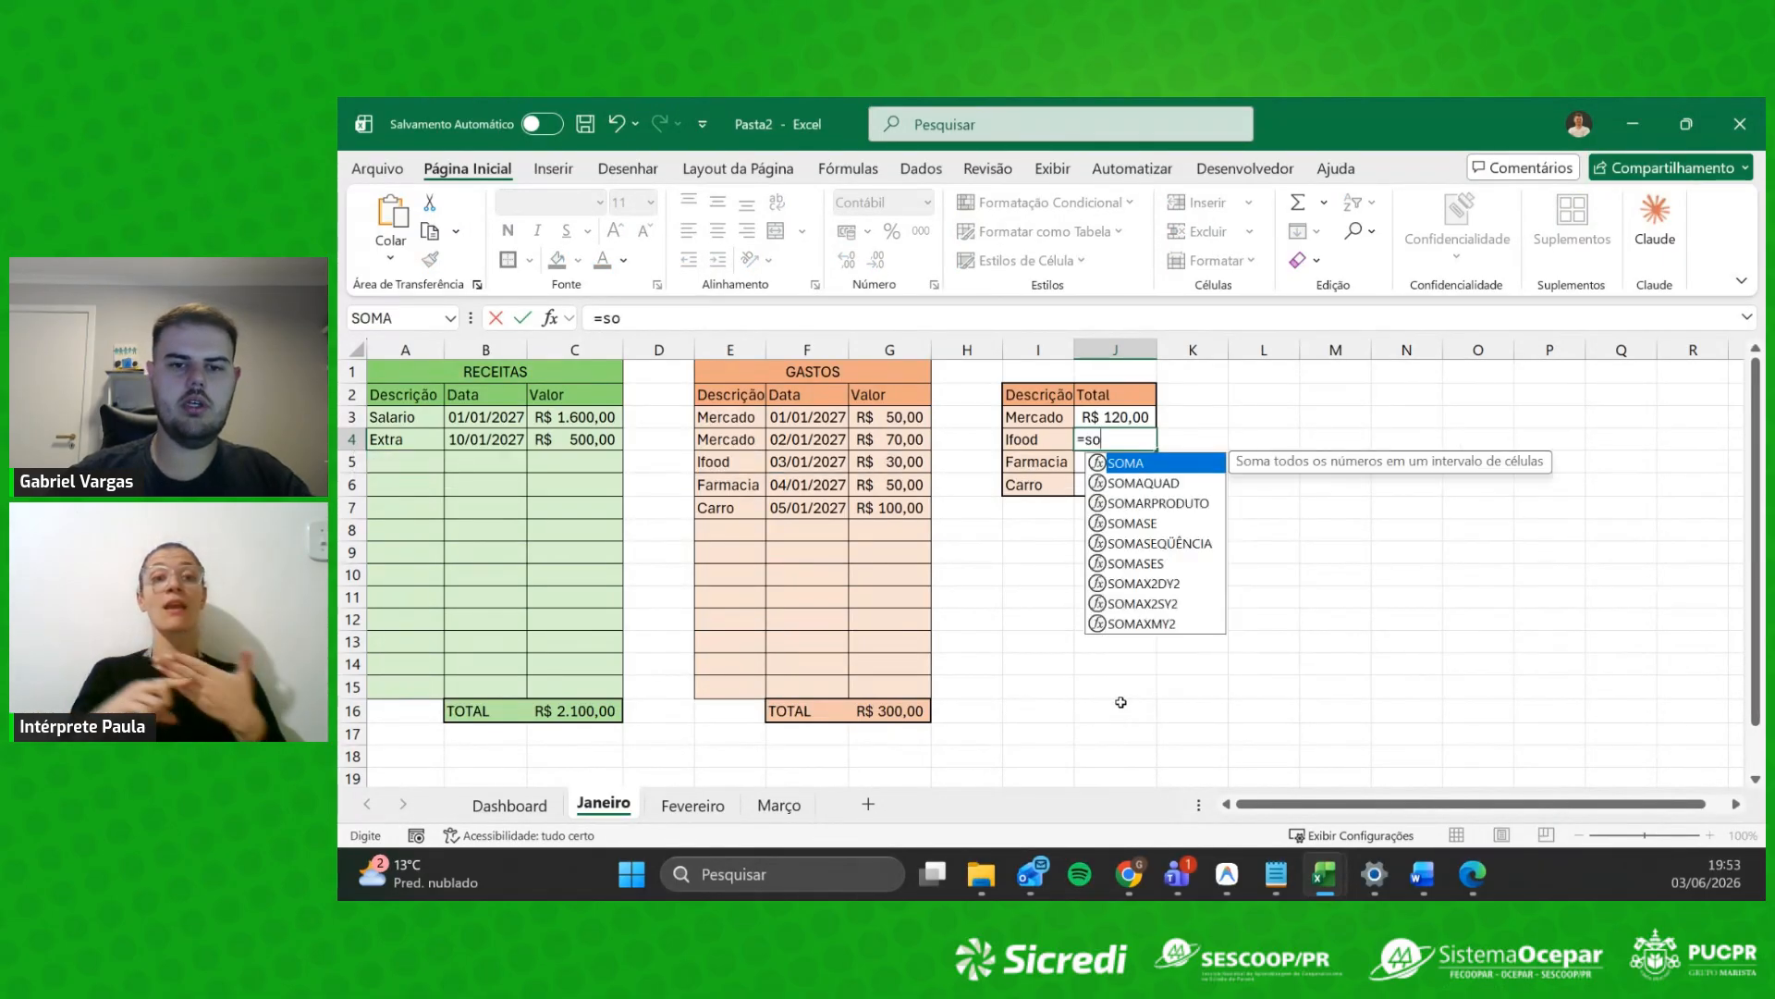
key(Down)
key(Down)
key(Down)
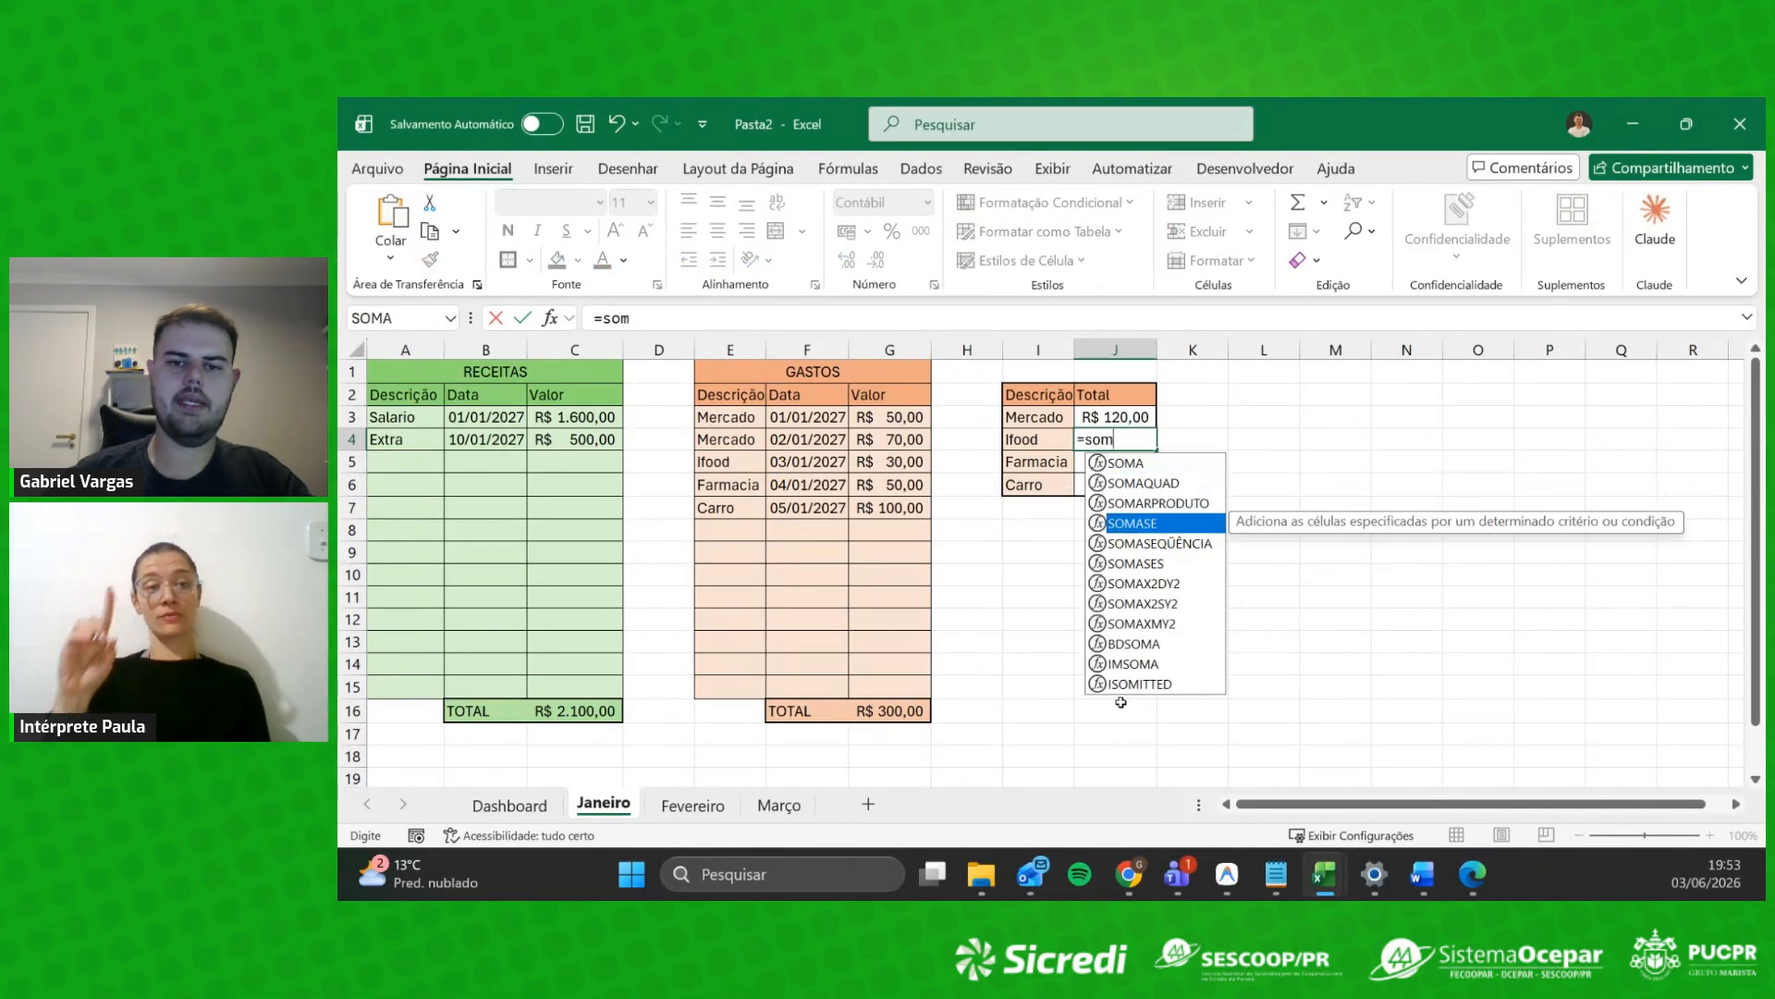
key(Tab)
drag(735, 418, 758, 690)
text(;)
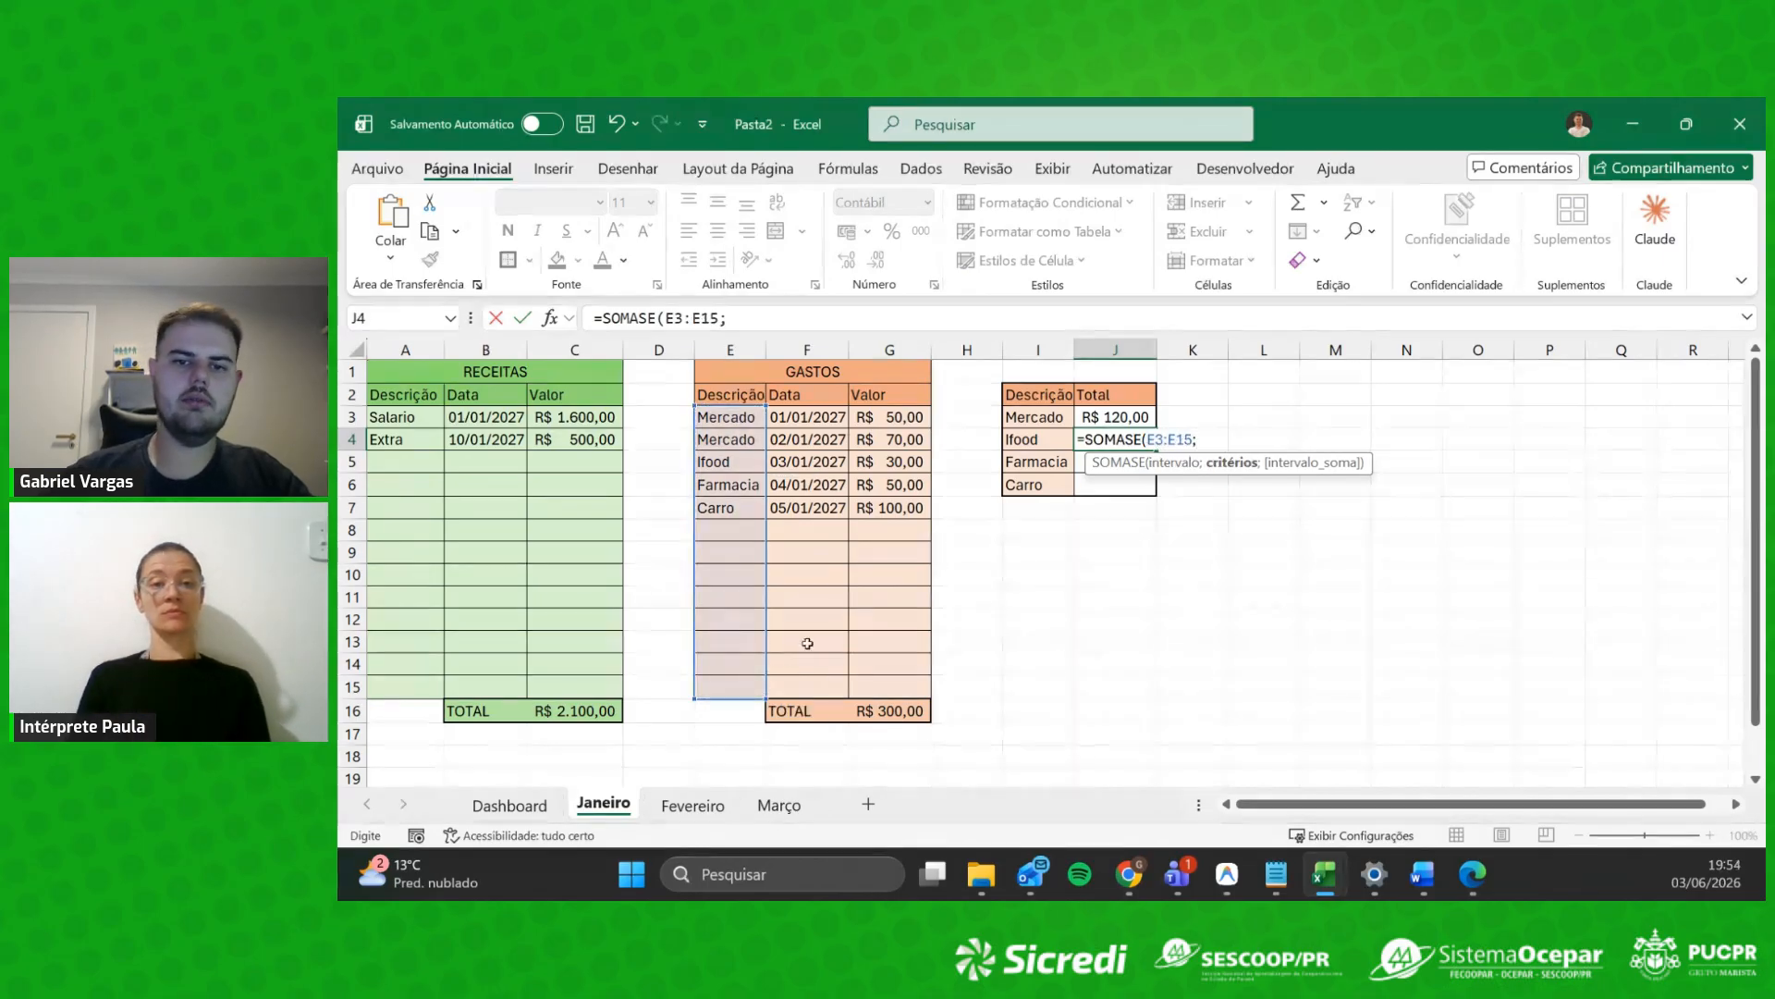
click(1063, 438)
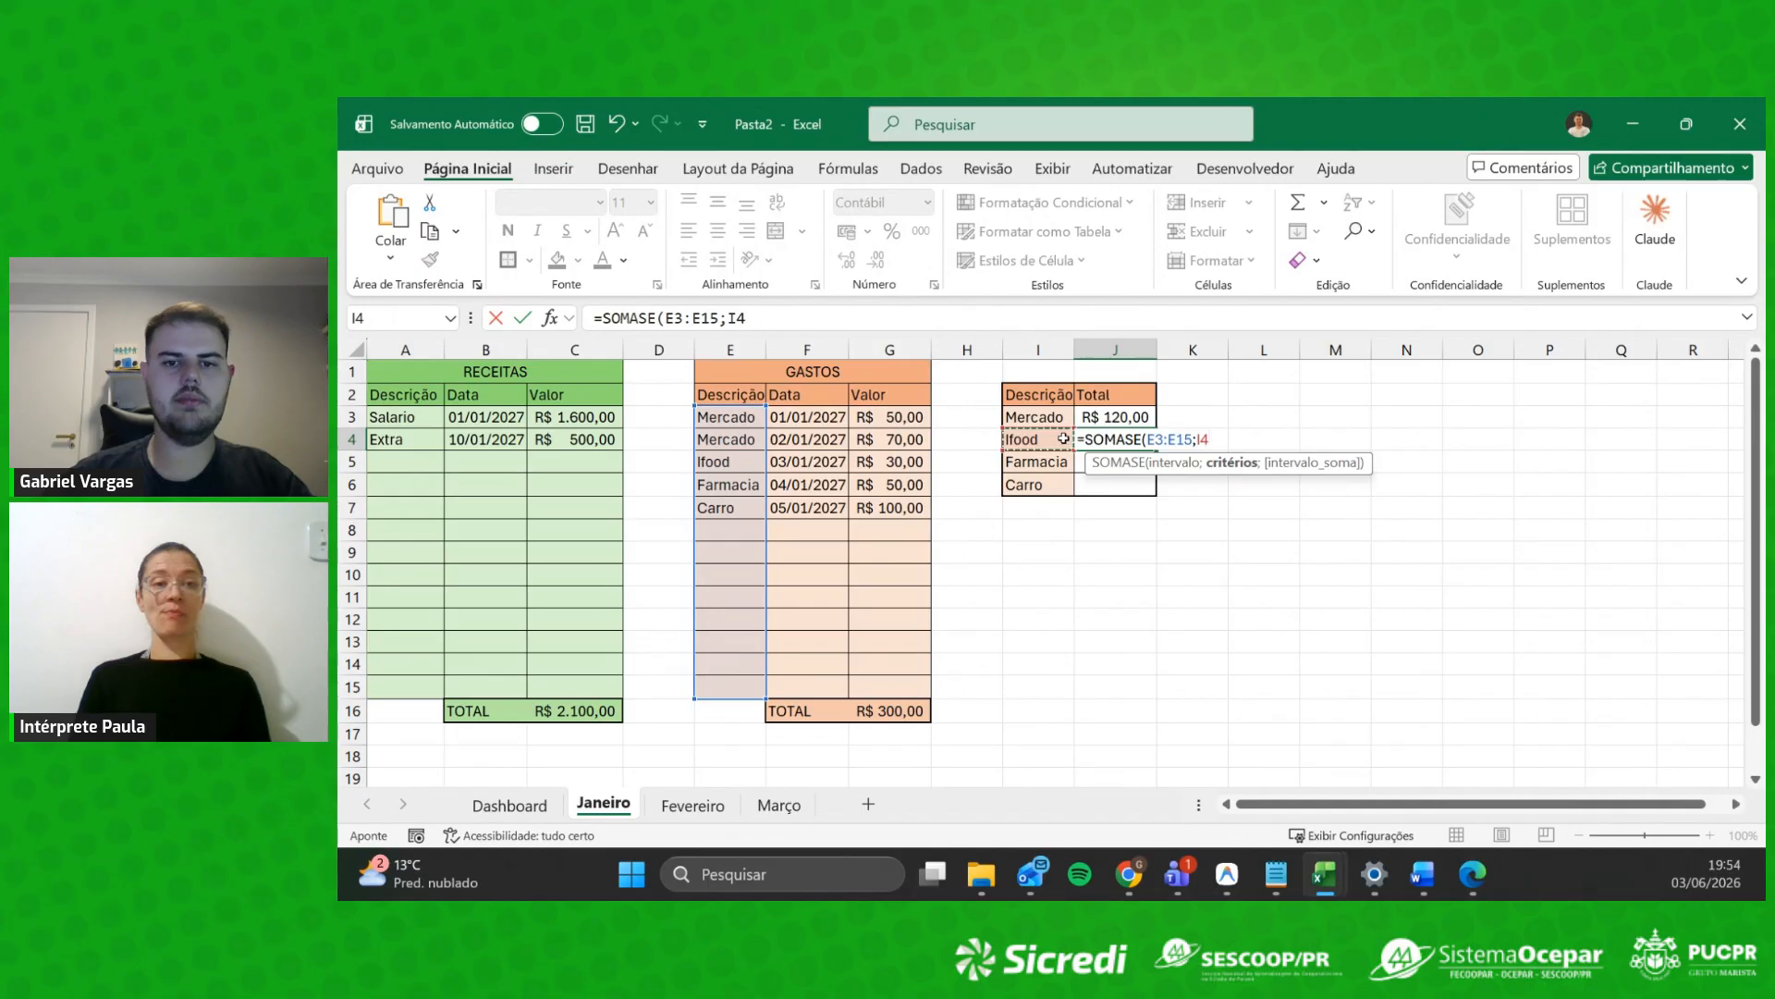
text(;)
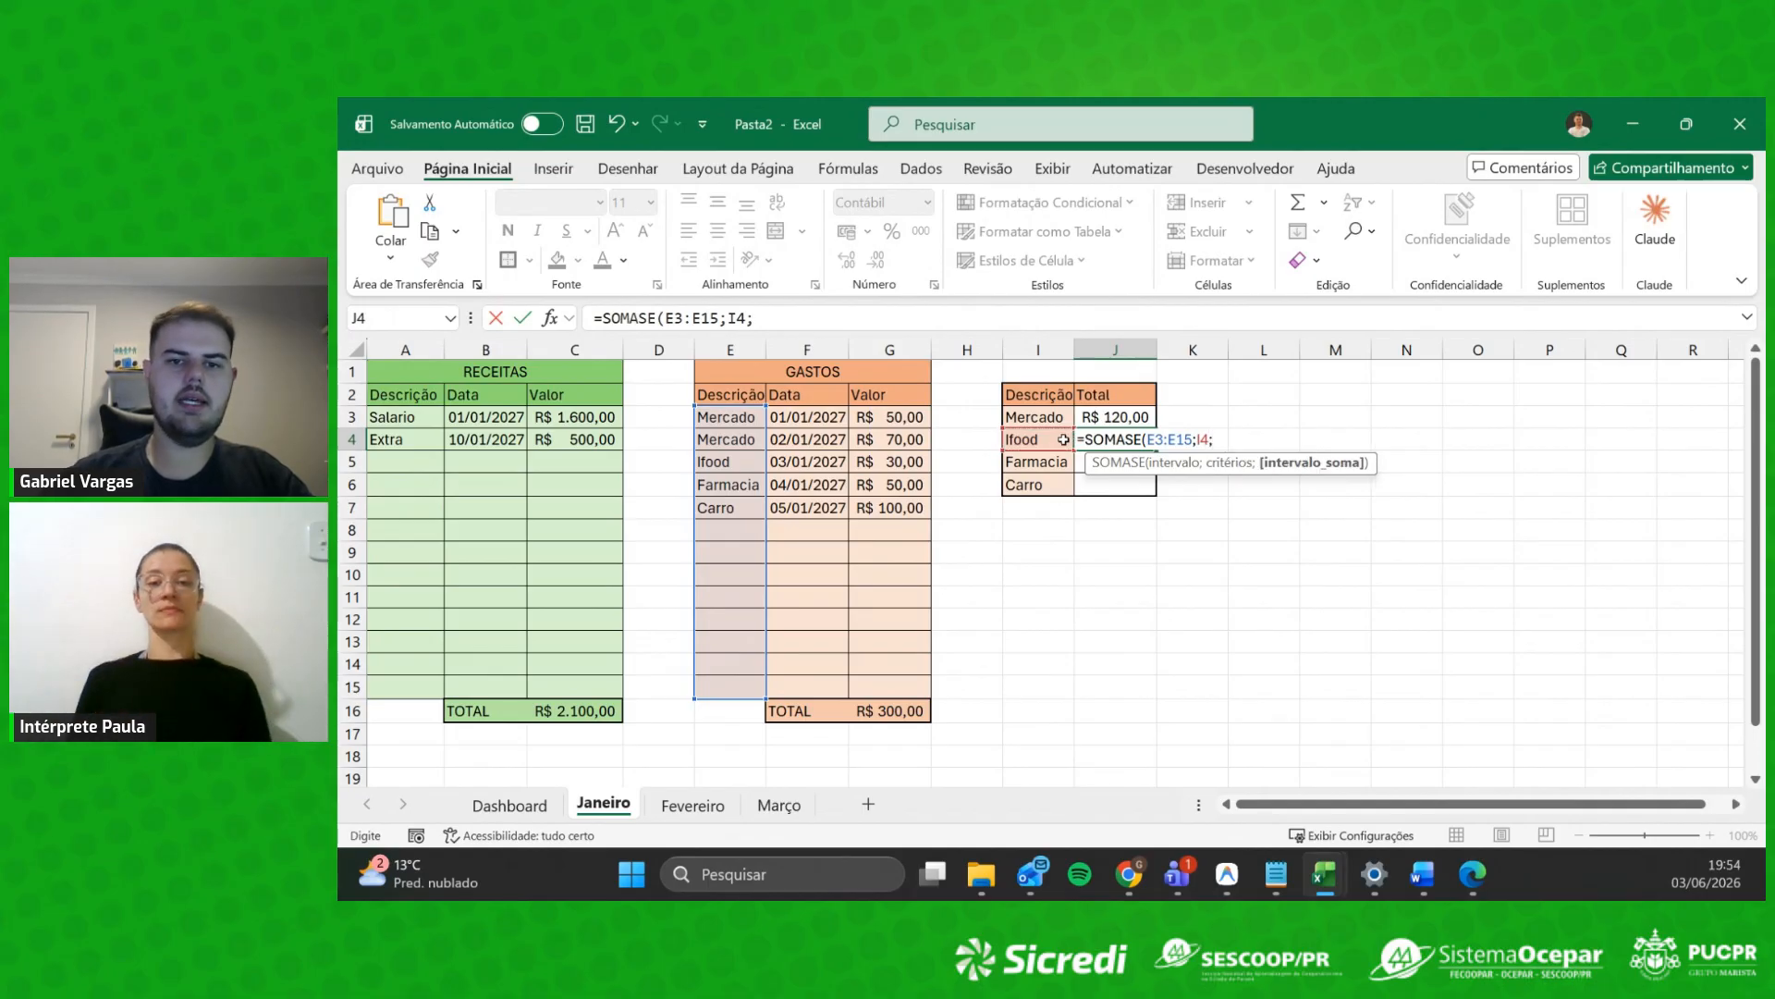
drag(902, 417, 897, 687)
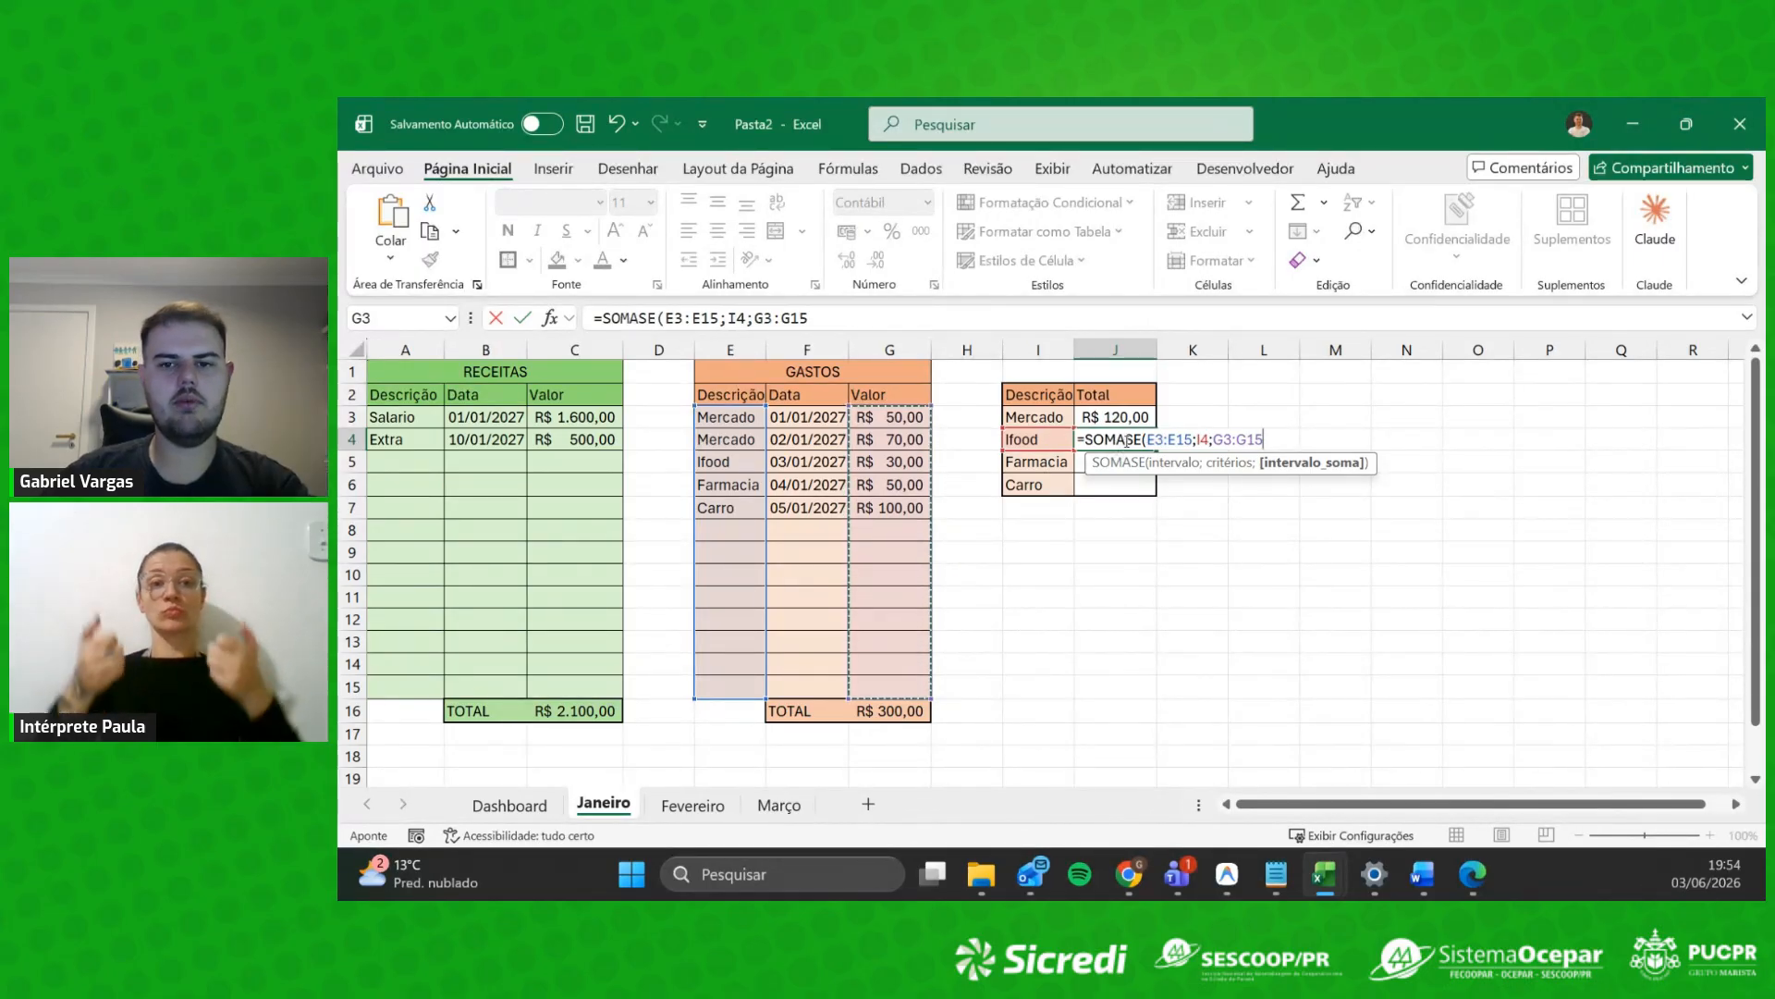
Step: Lock both ranges as $E$3:$E$15 and $G$3:$G$15 and commit, showing R$ 30,00
key(F4)
click(1191, 439)
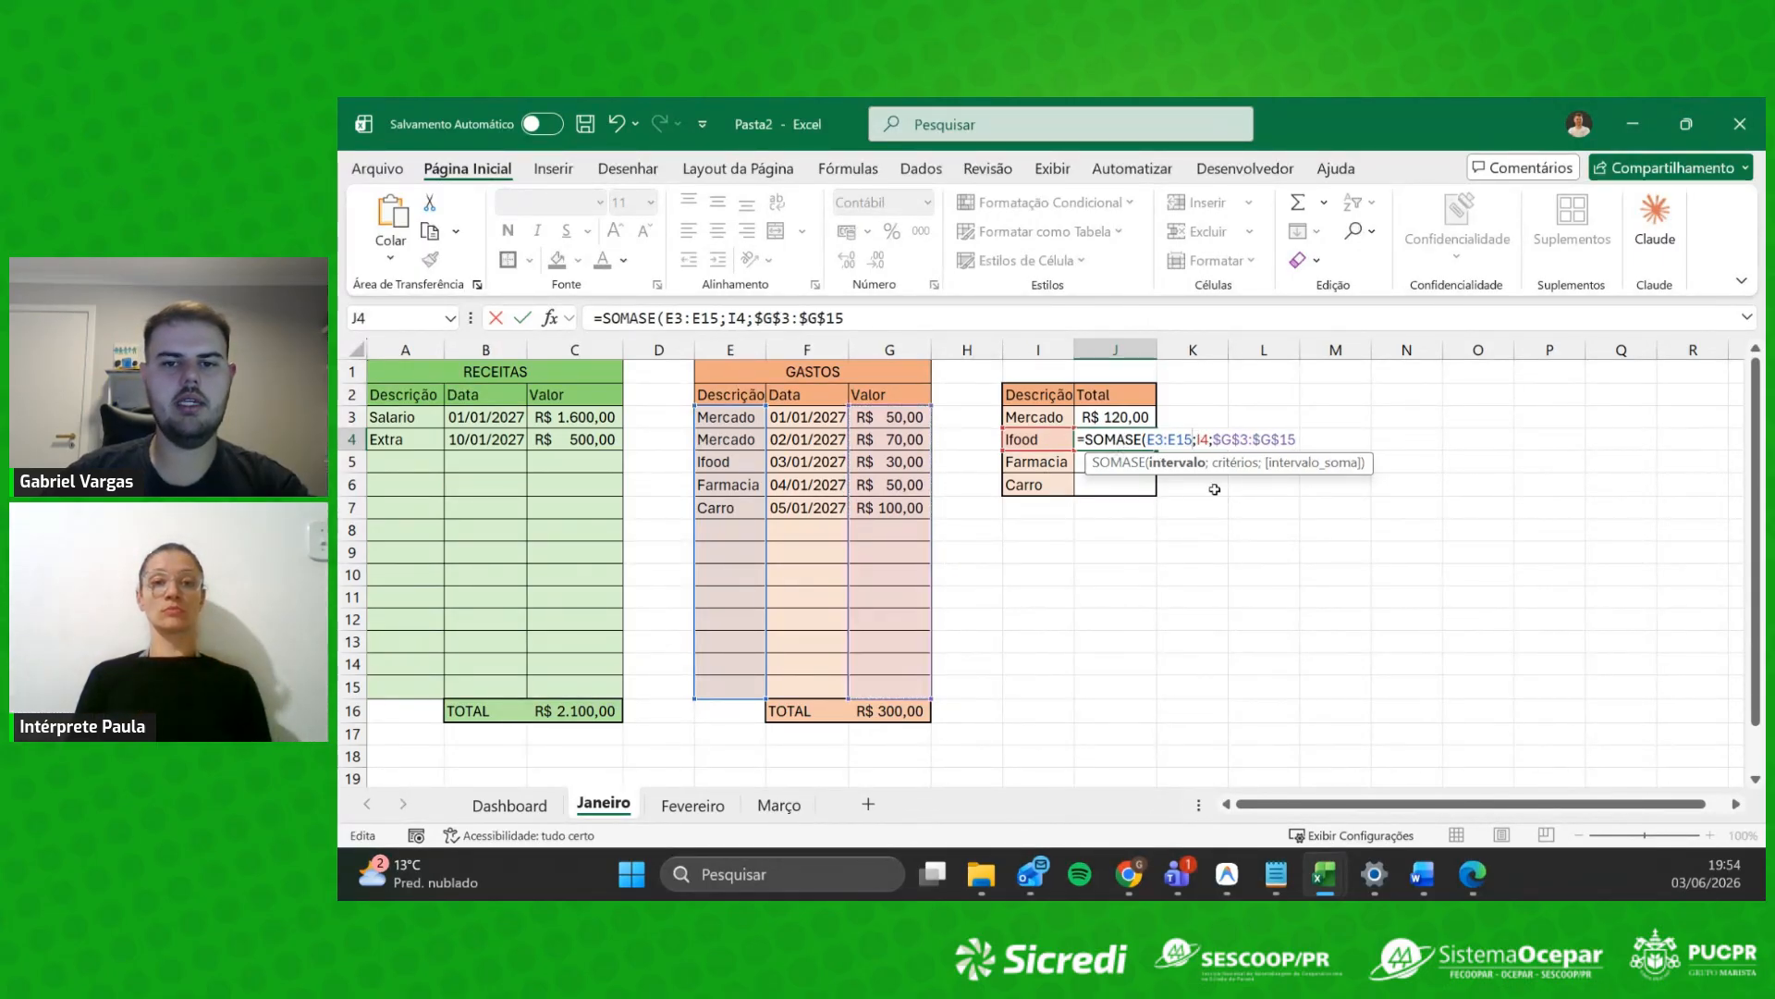
key(F4)
click(1163, 439)
key(F4)
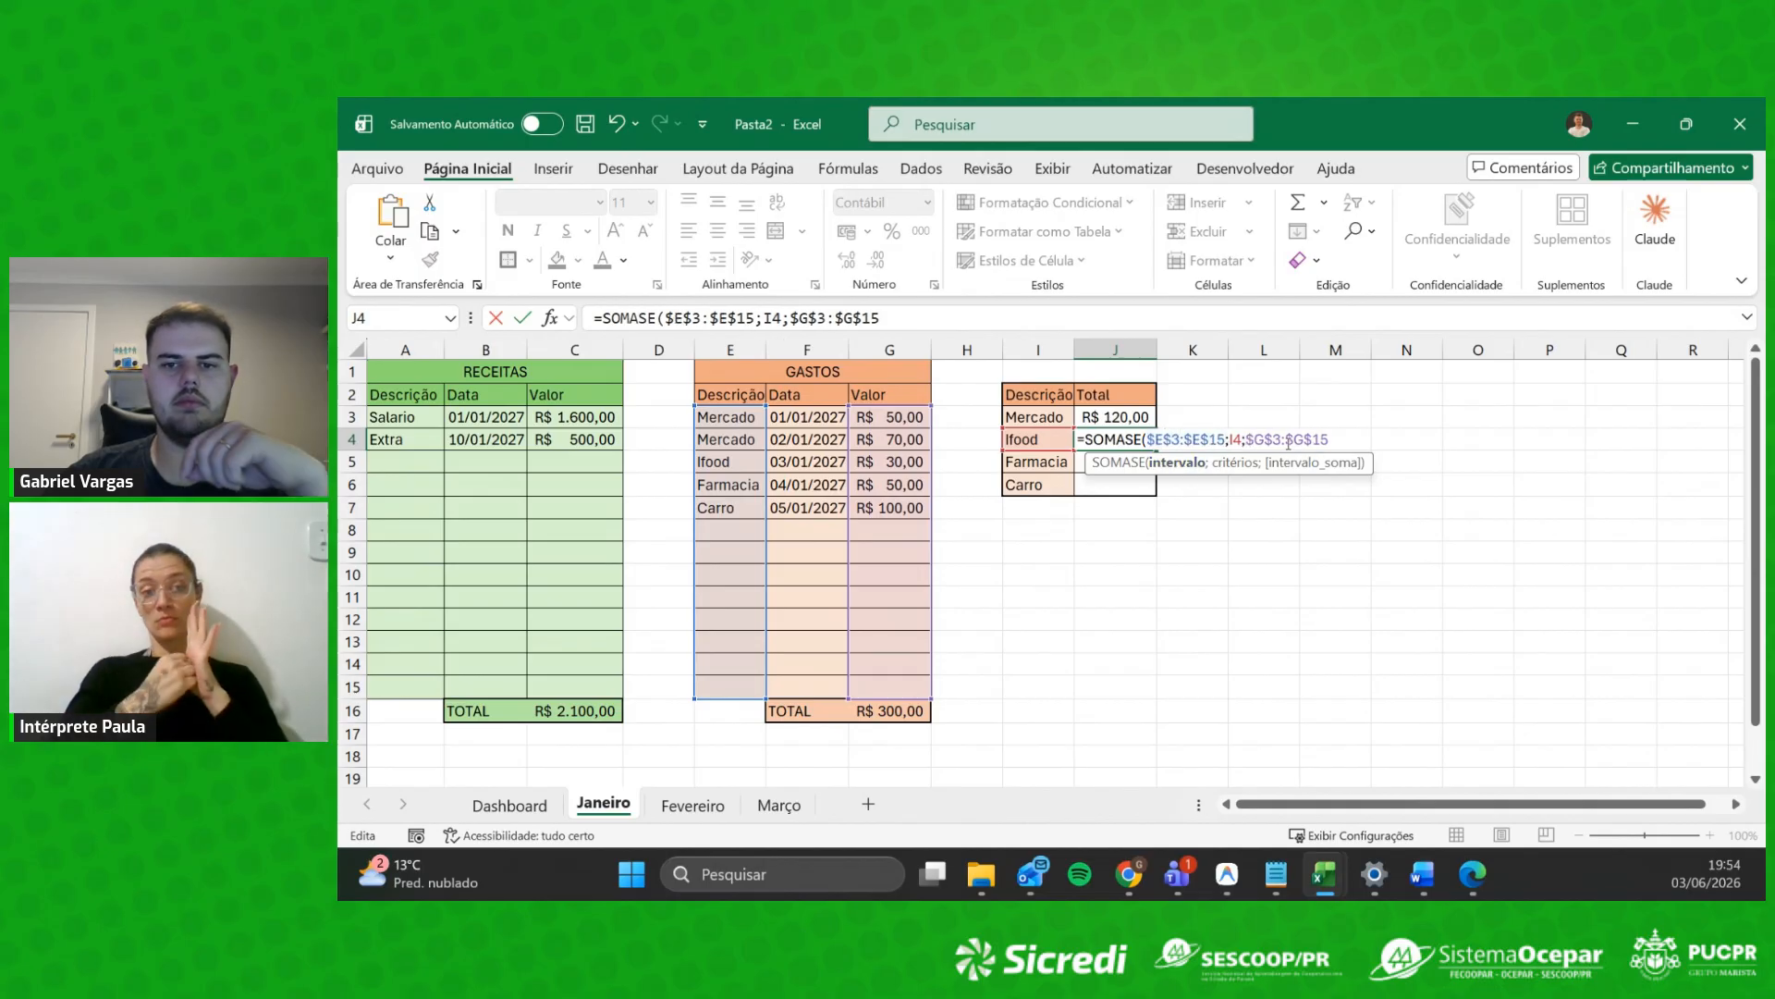
click(1343, 438)
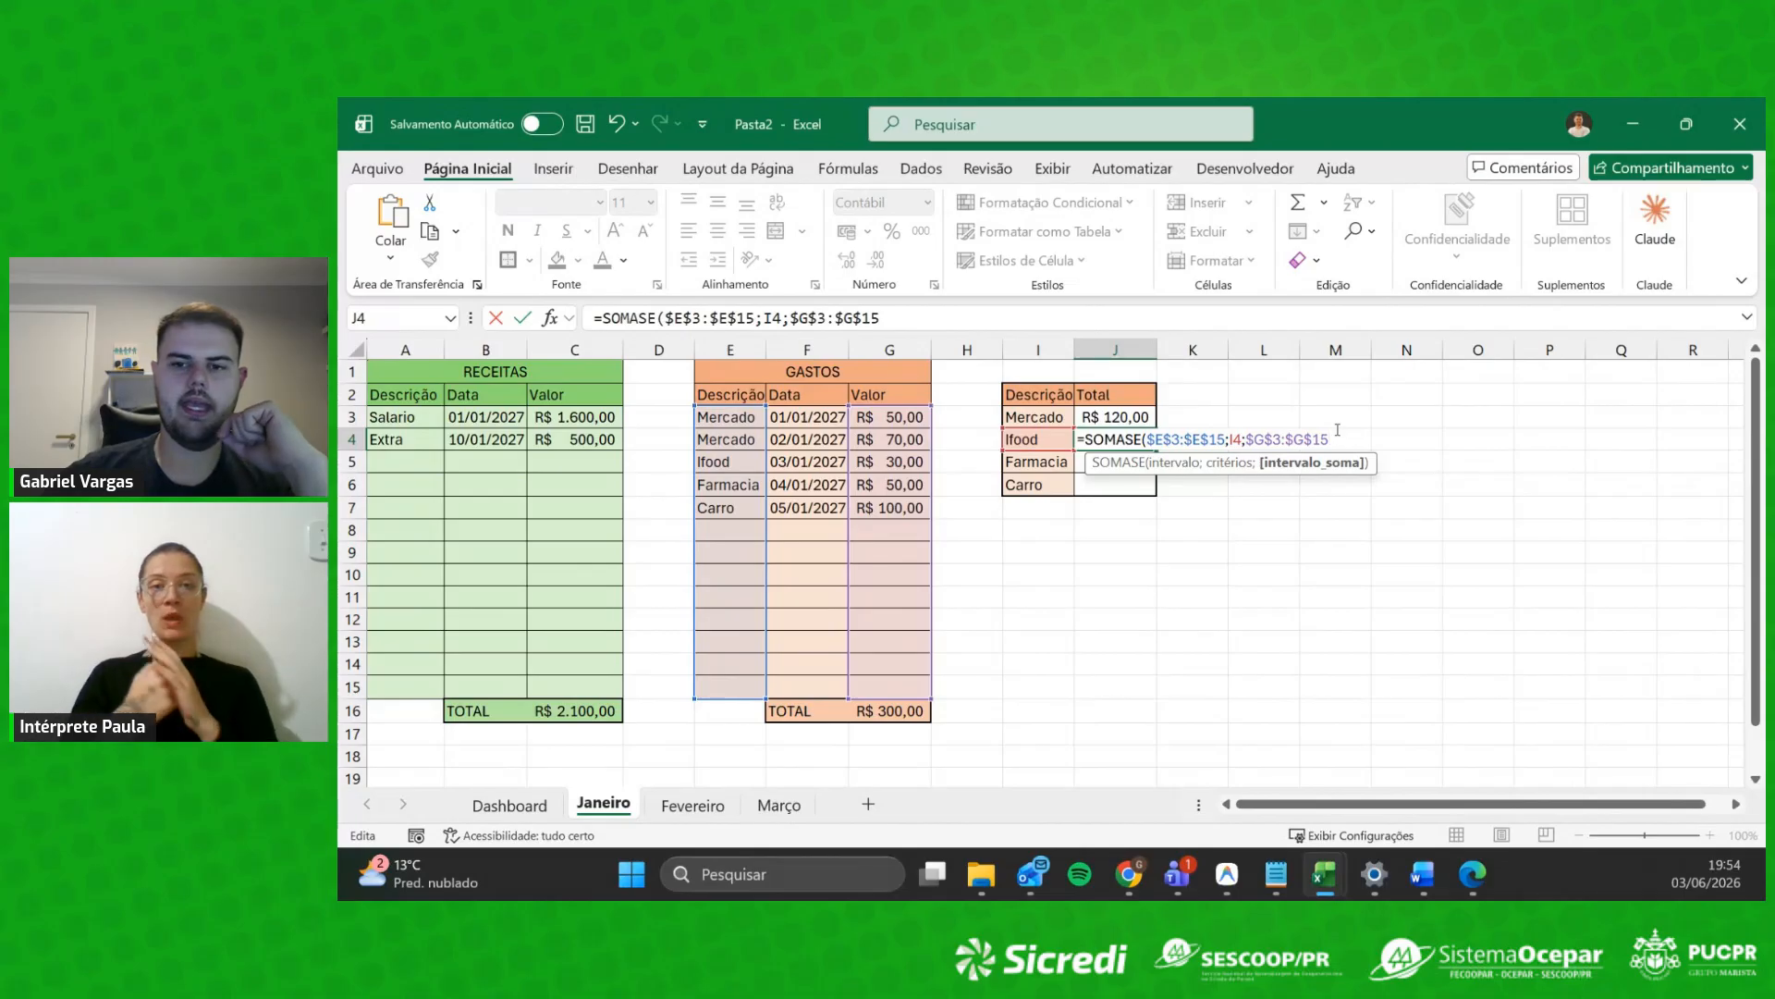
text())
key(Return)
click(1150, 448)
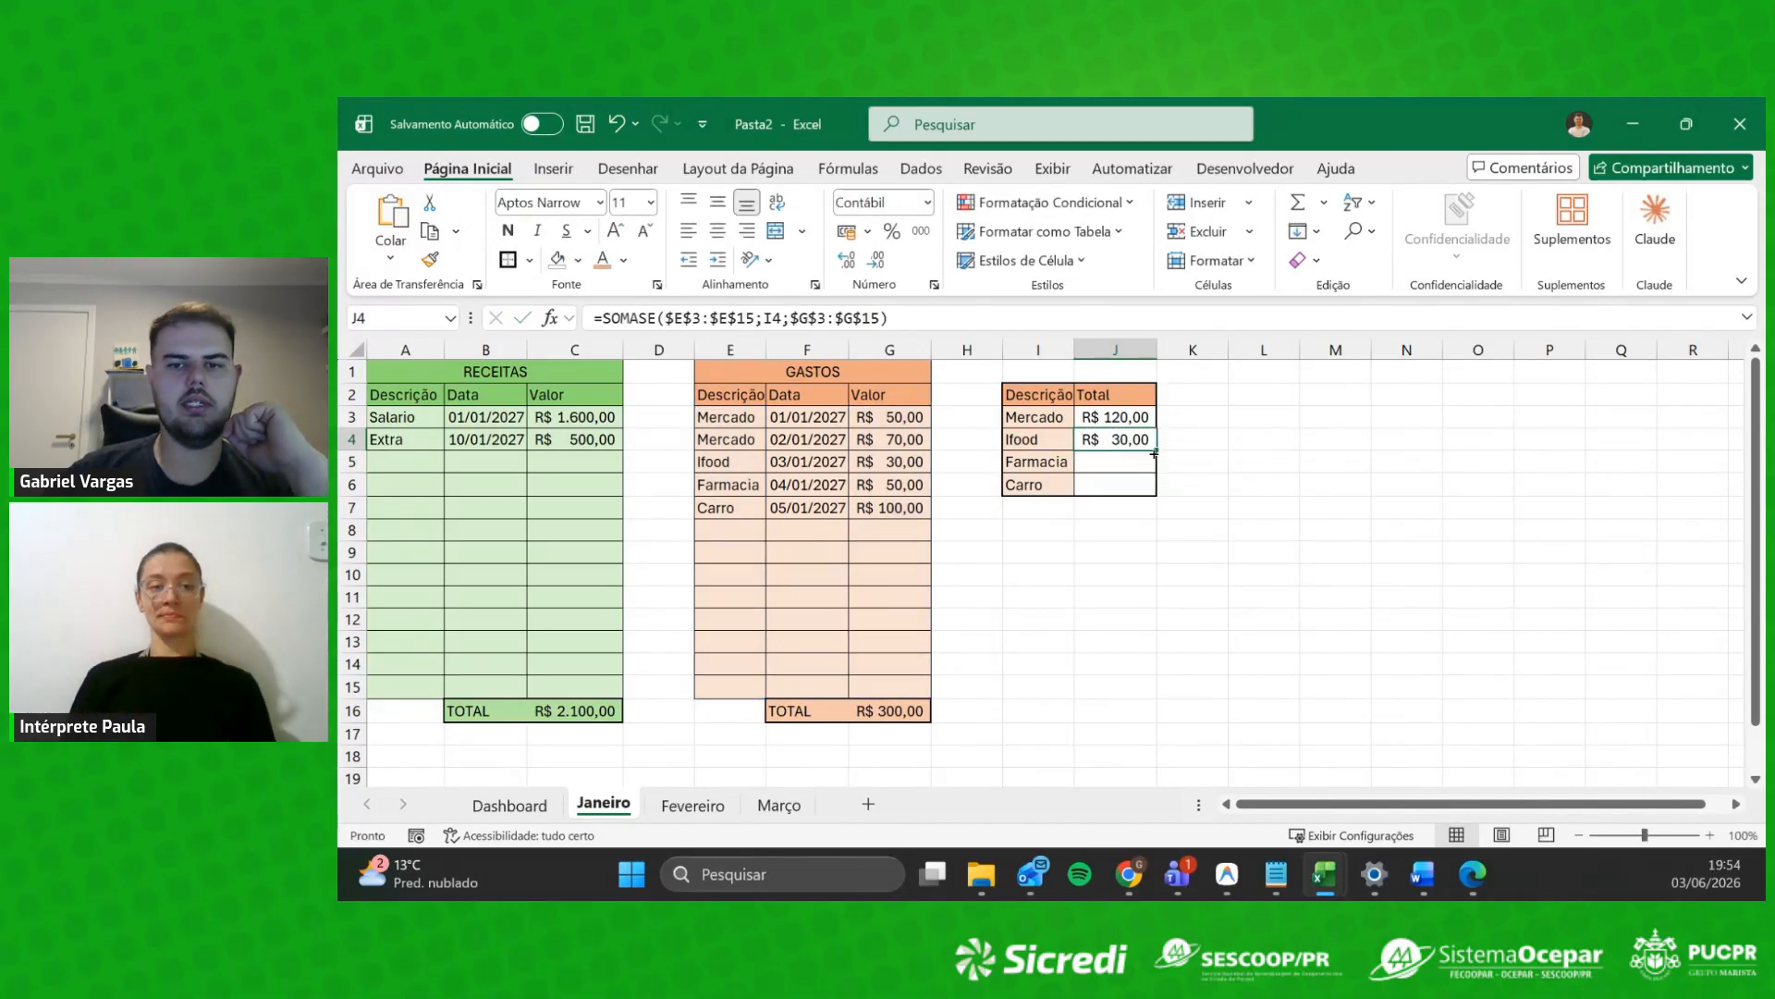
Step: Fill the J4 formula down to J6, giving Farmacia R$ 50,00 and Carro R$ 100,00
drag(1154, 449, 1153, 493)
click(1123, 475)
click(1064, 462)
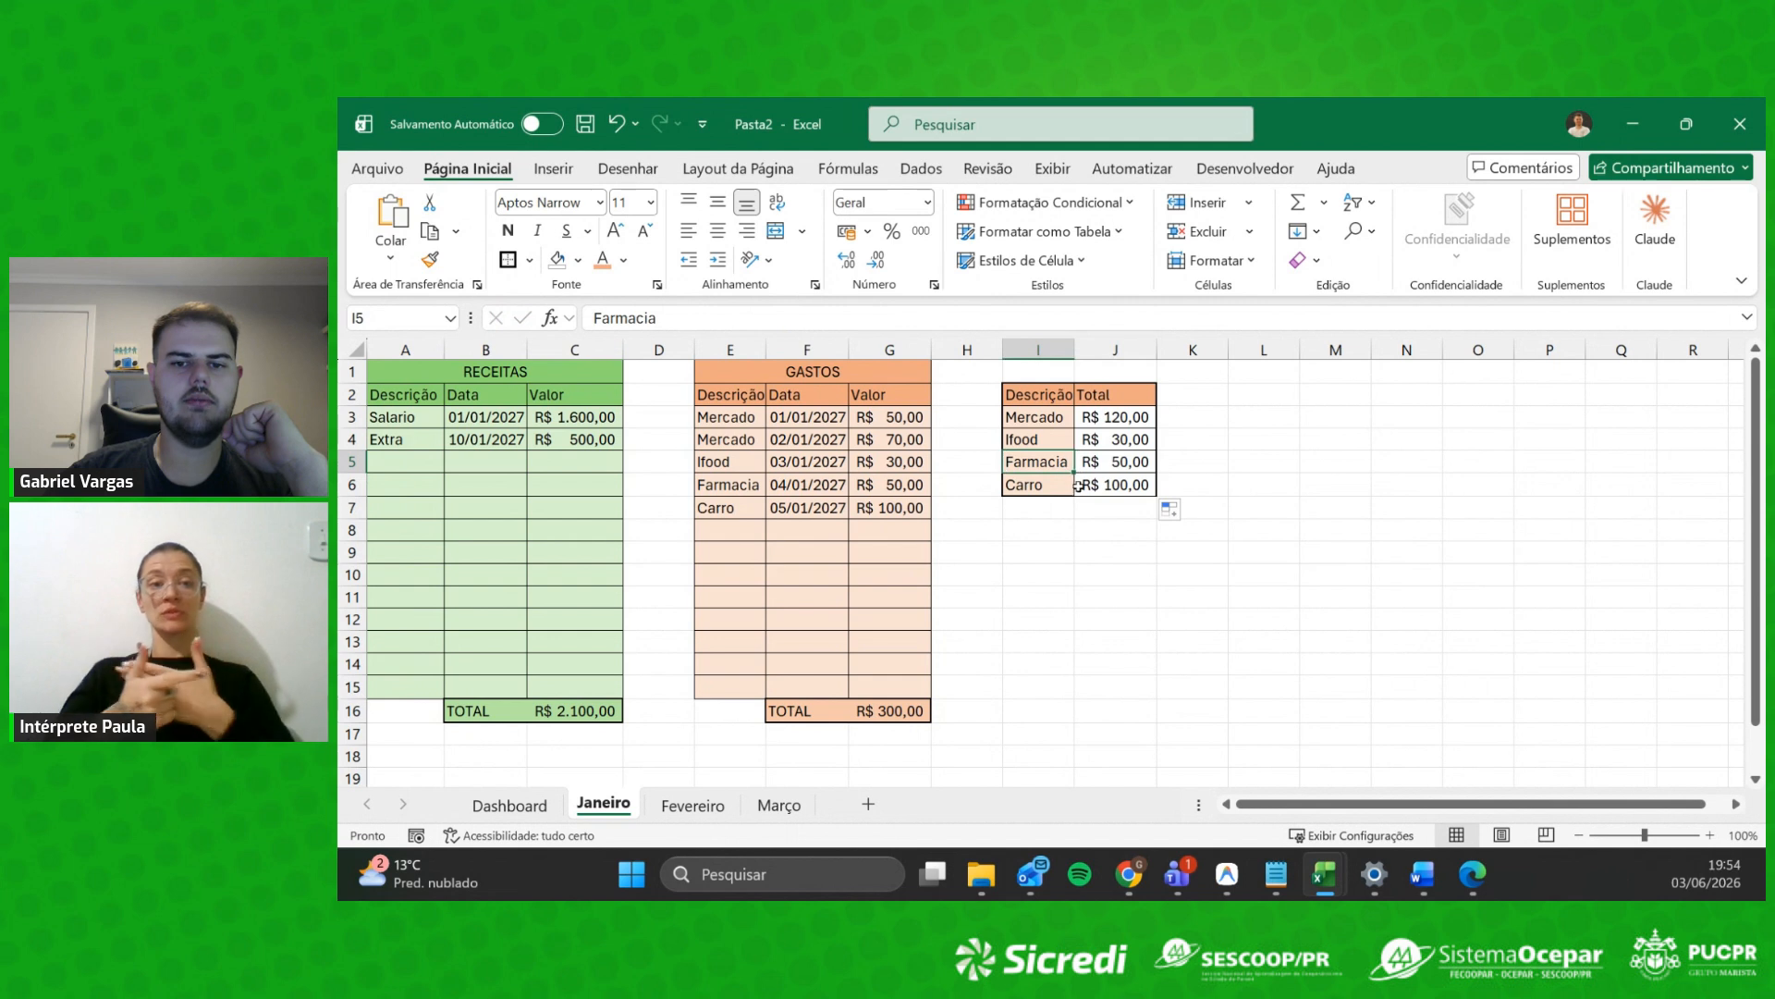
click(1080, 491)
click(1119, 479)
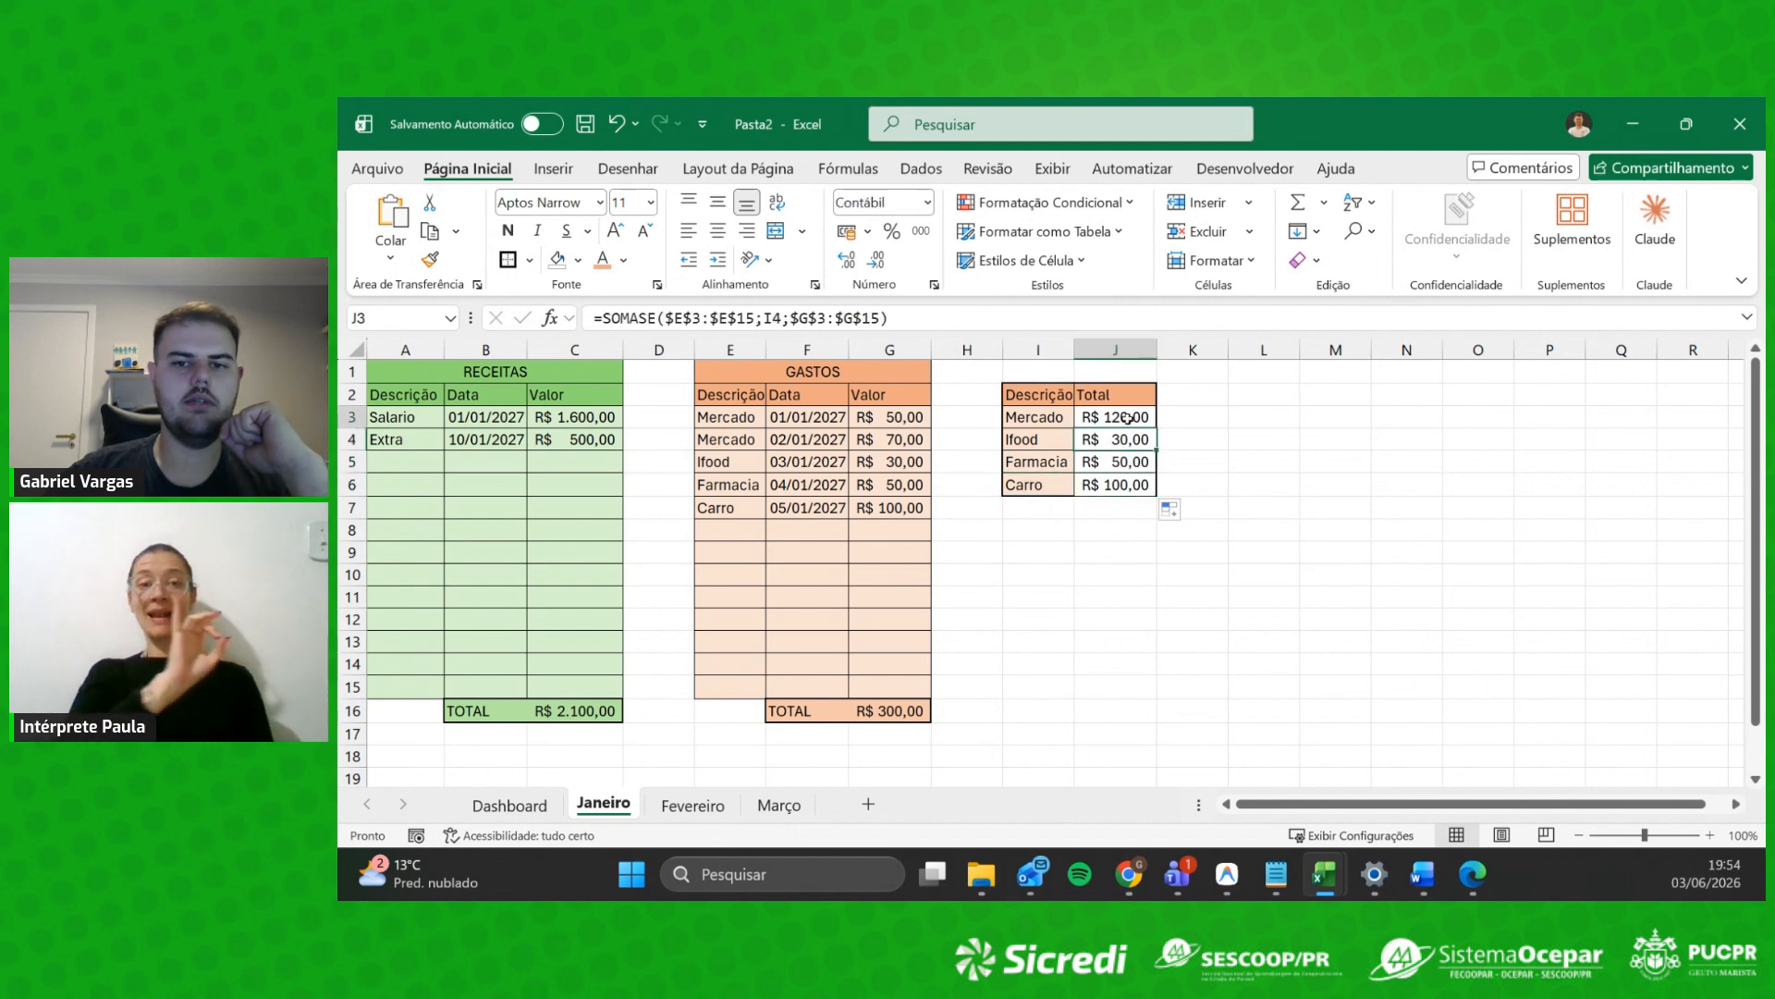
click(1130, 417)
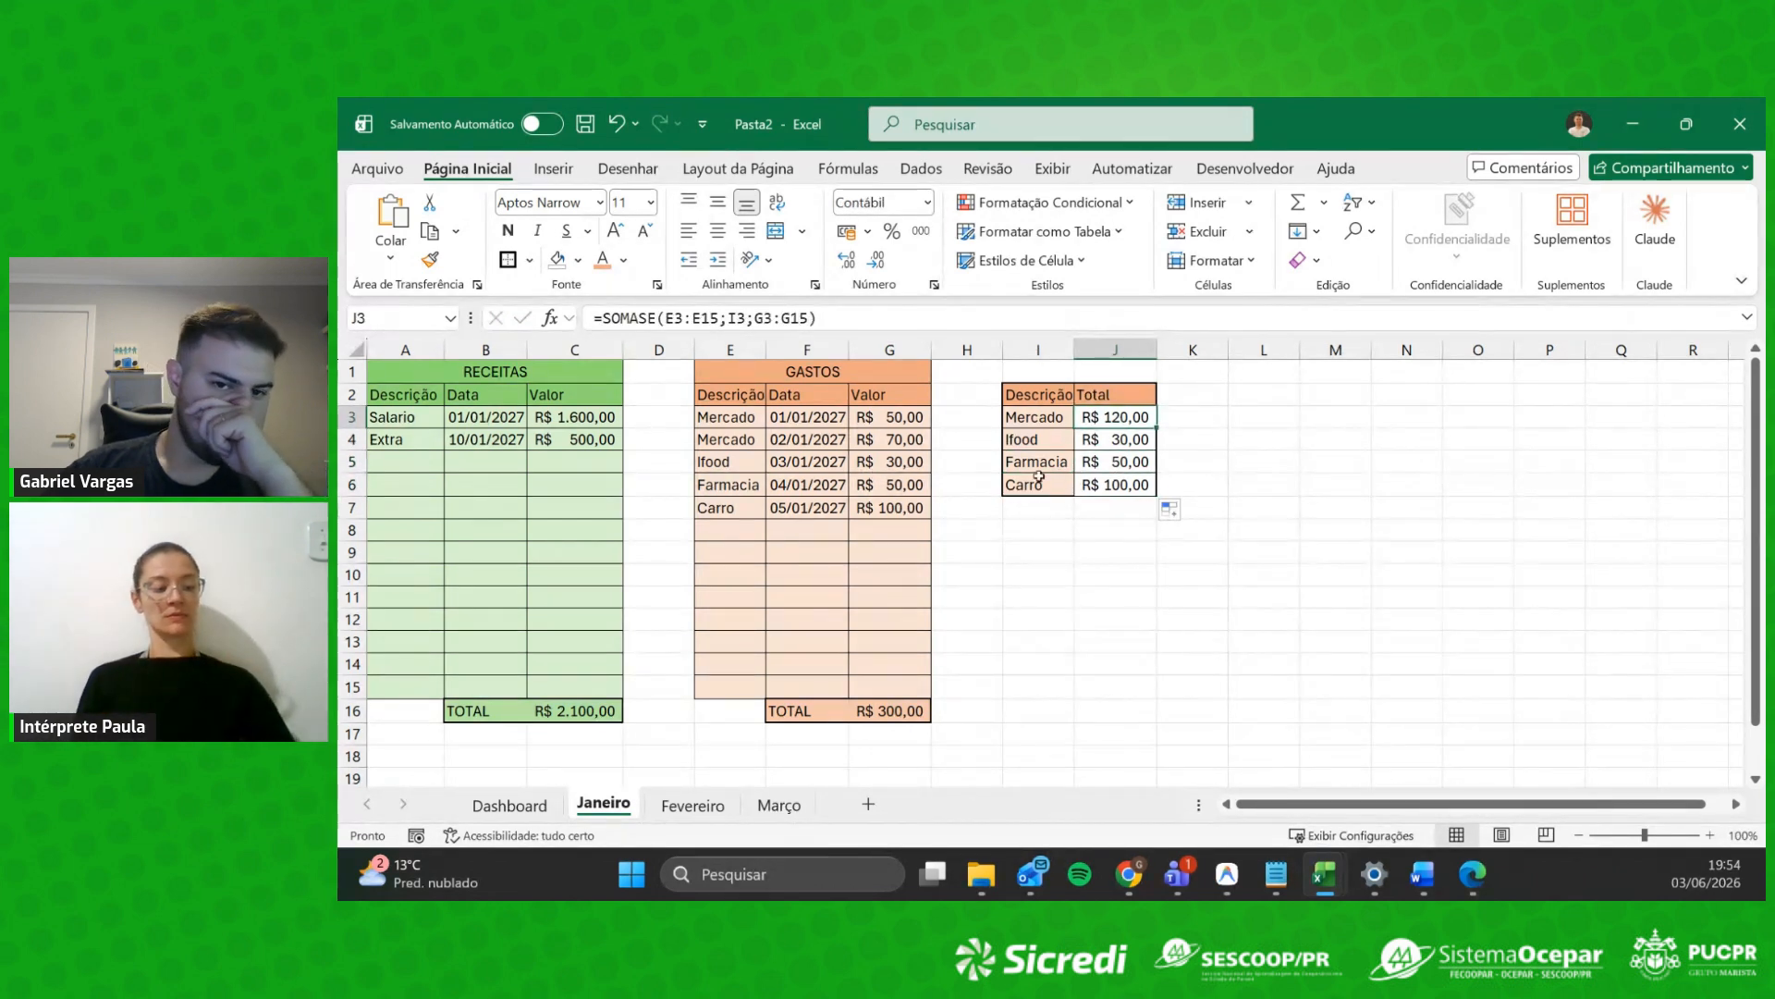
click(711, 486)
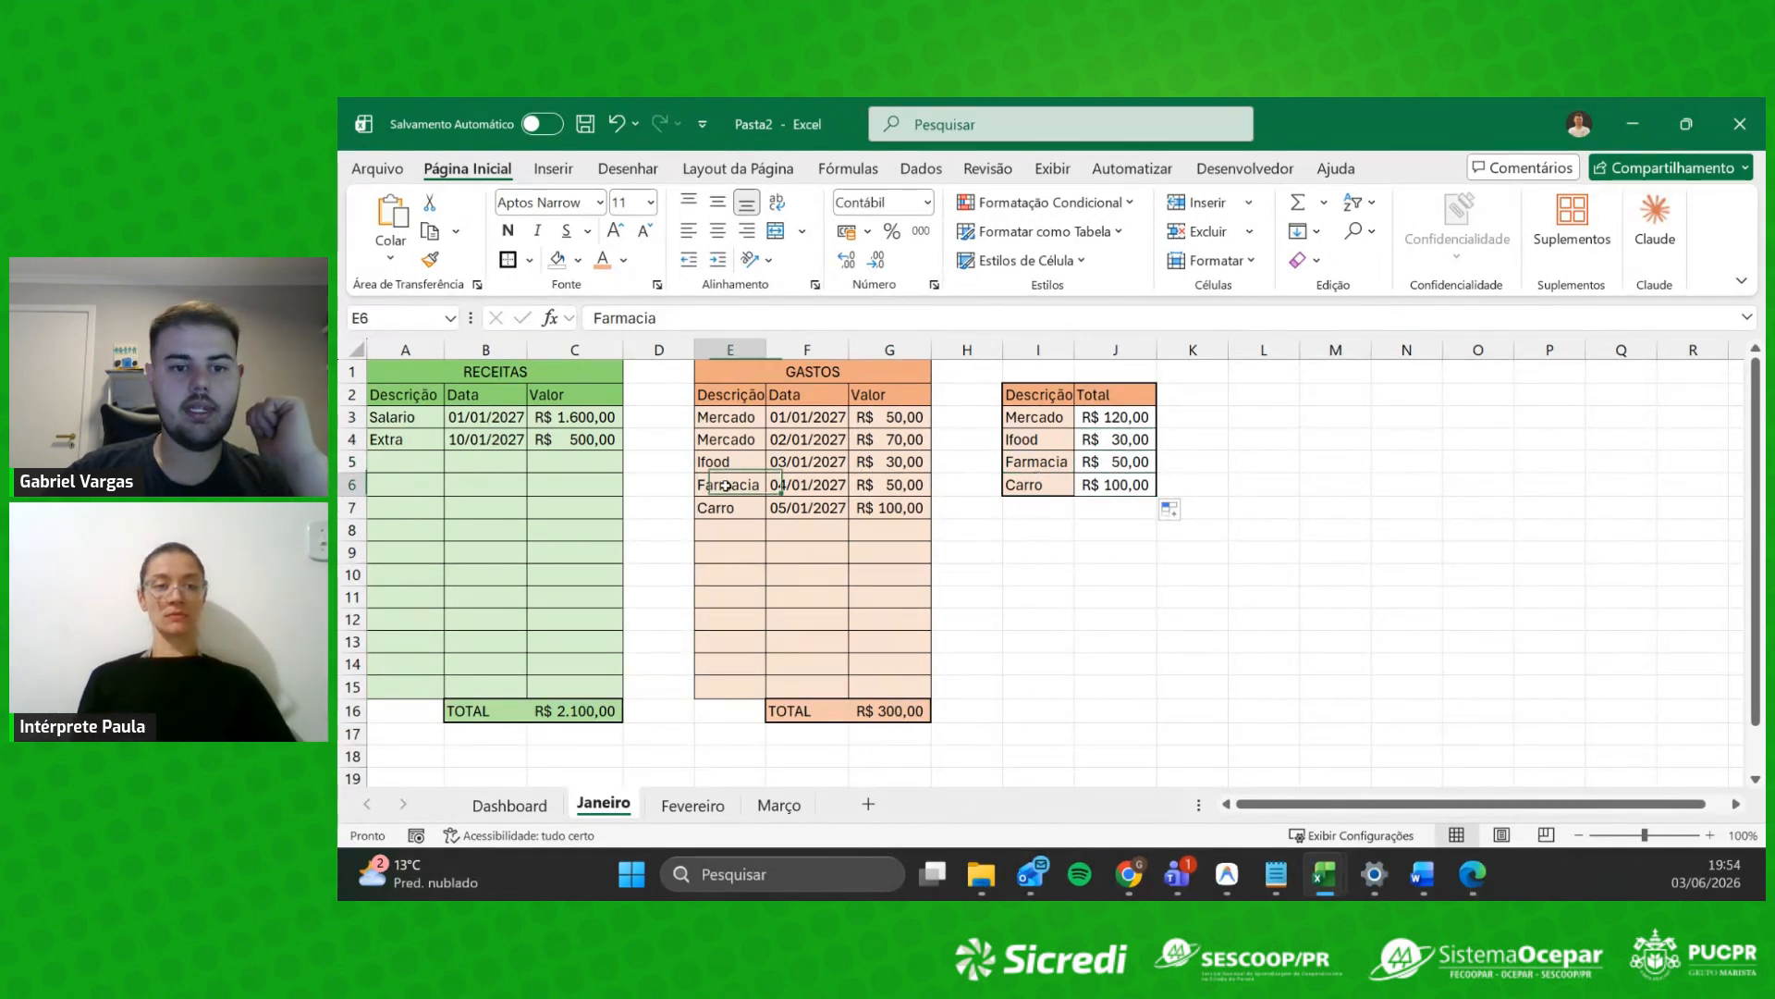
click(1066, 465)
click(721, 535)
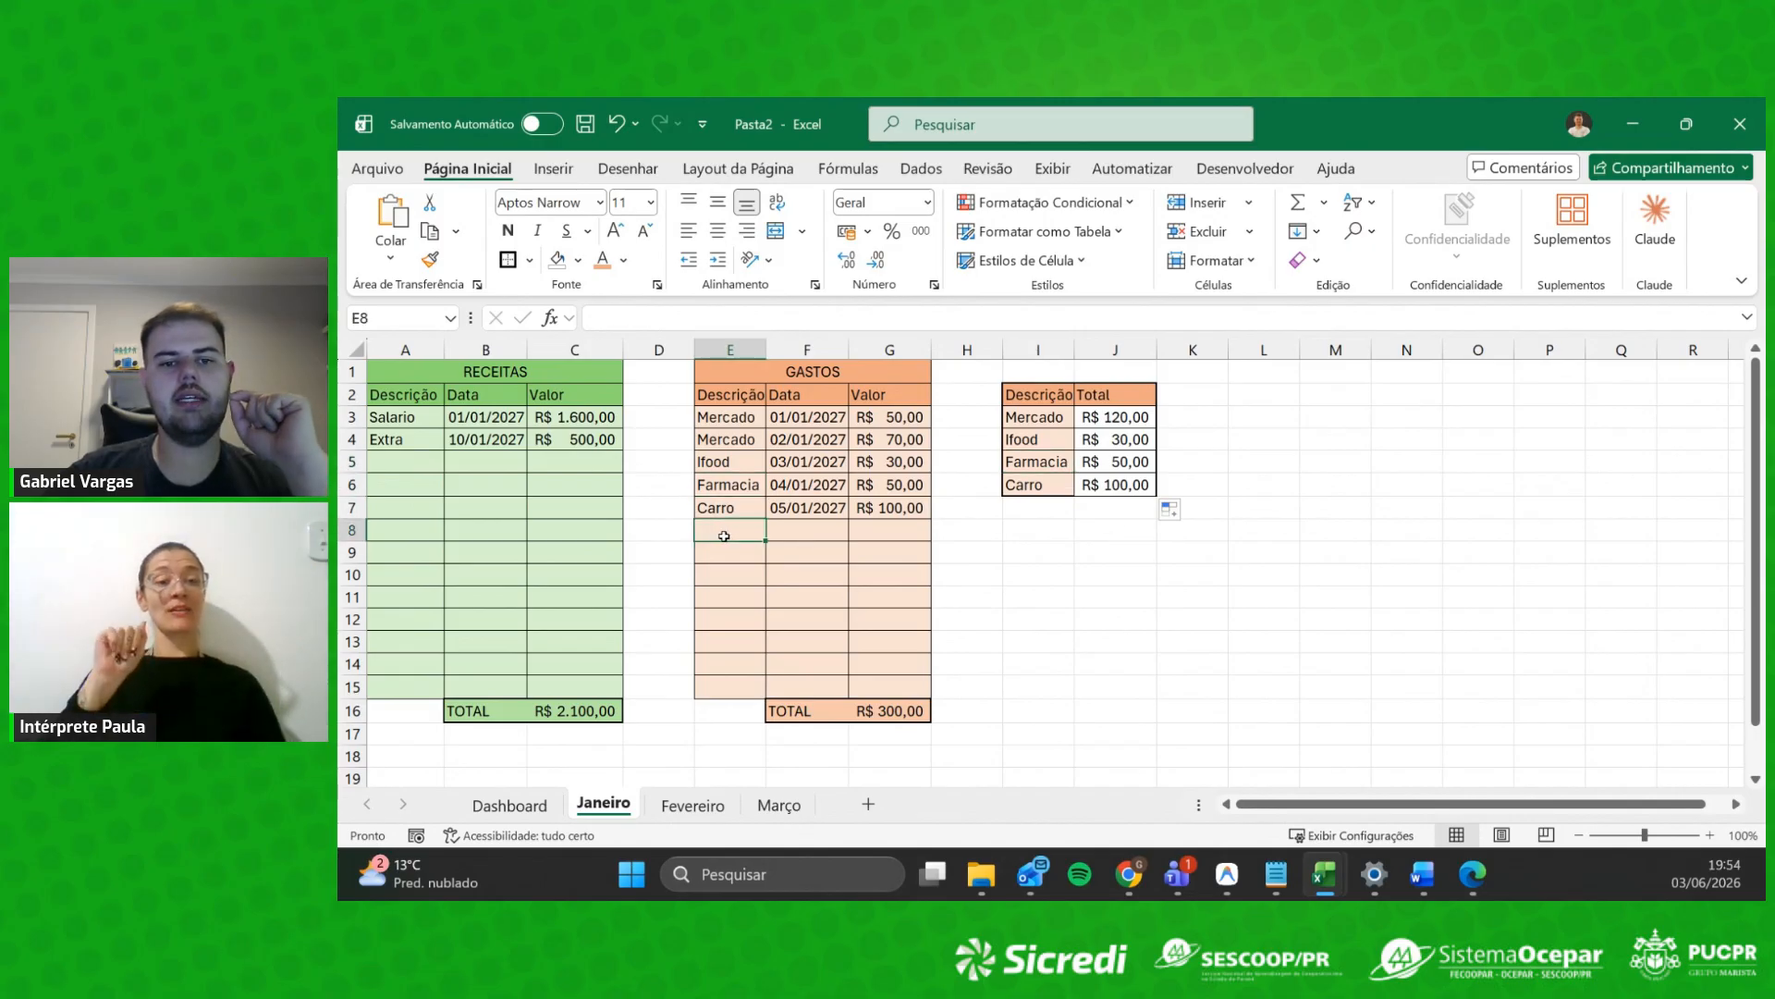
click(1037, 463)
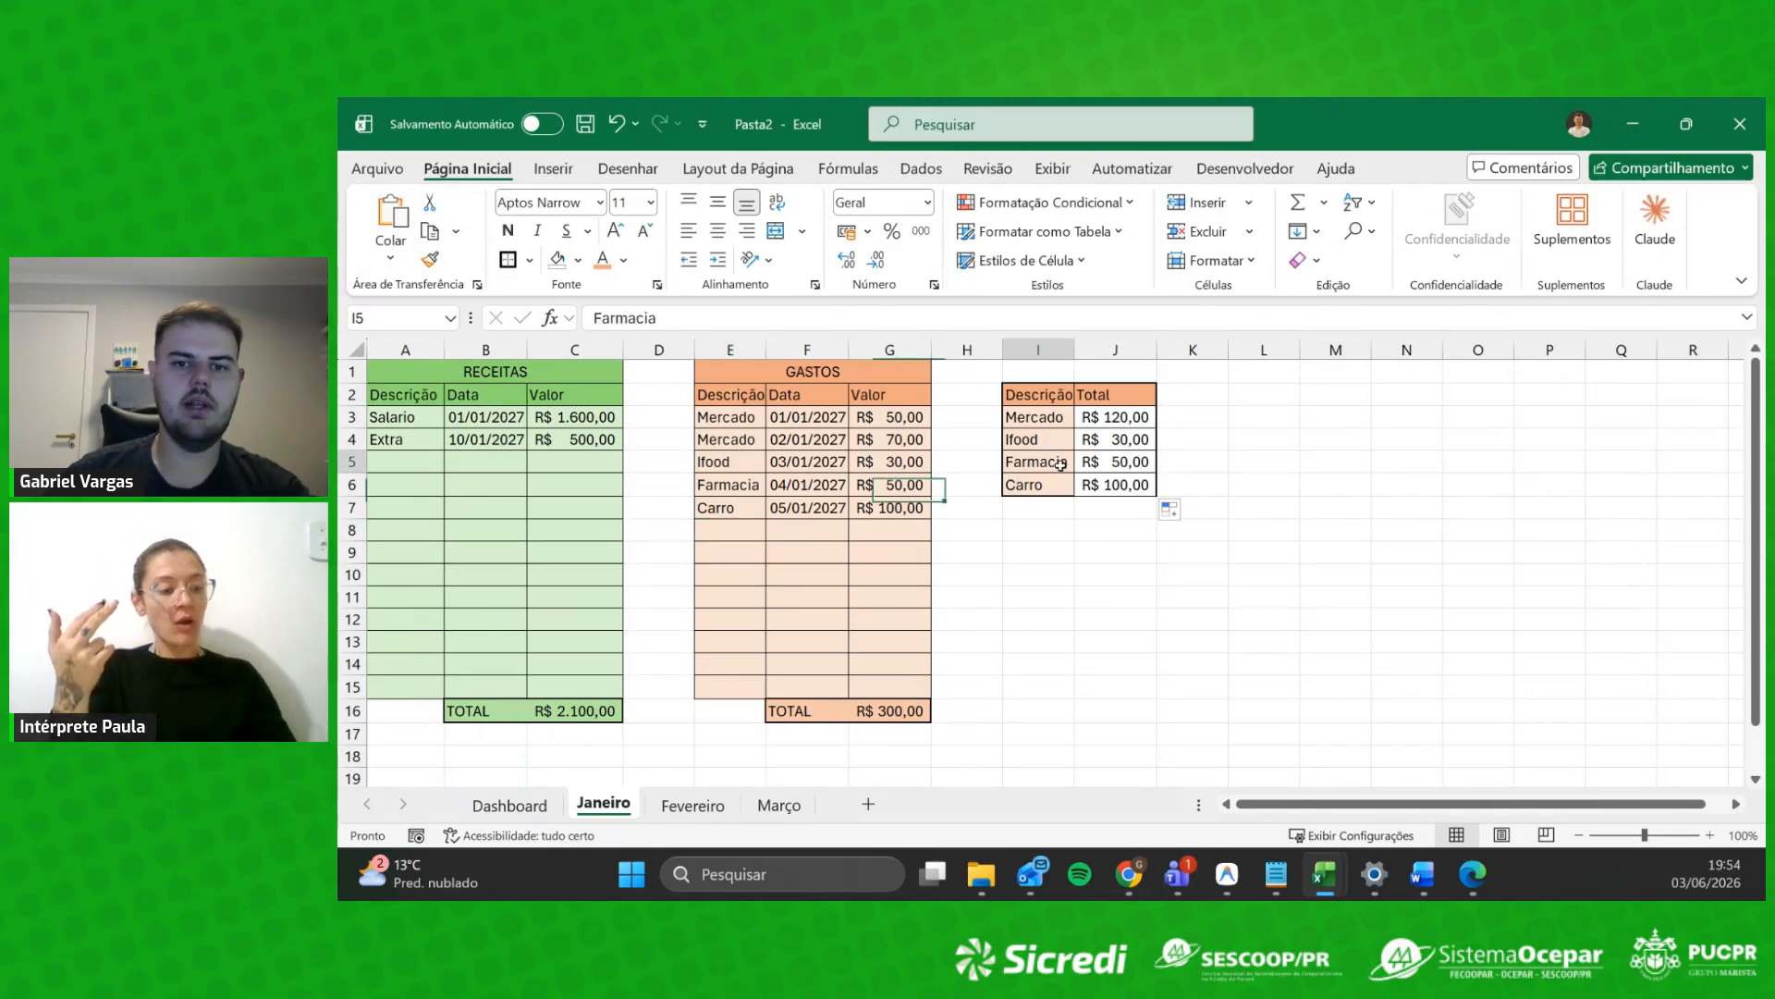
click(1138, 463)
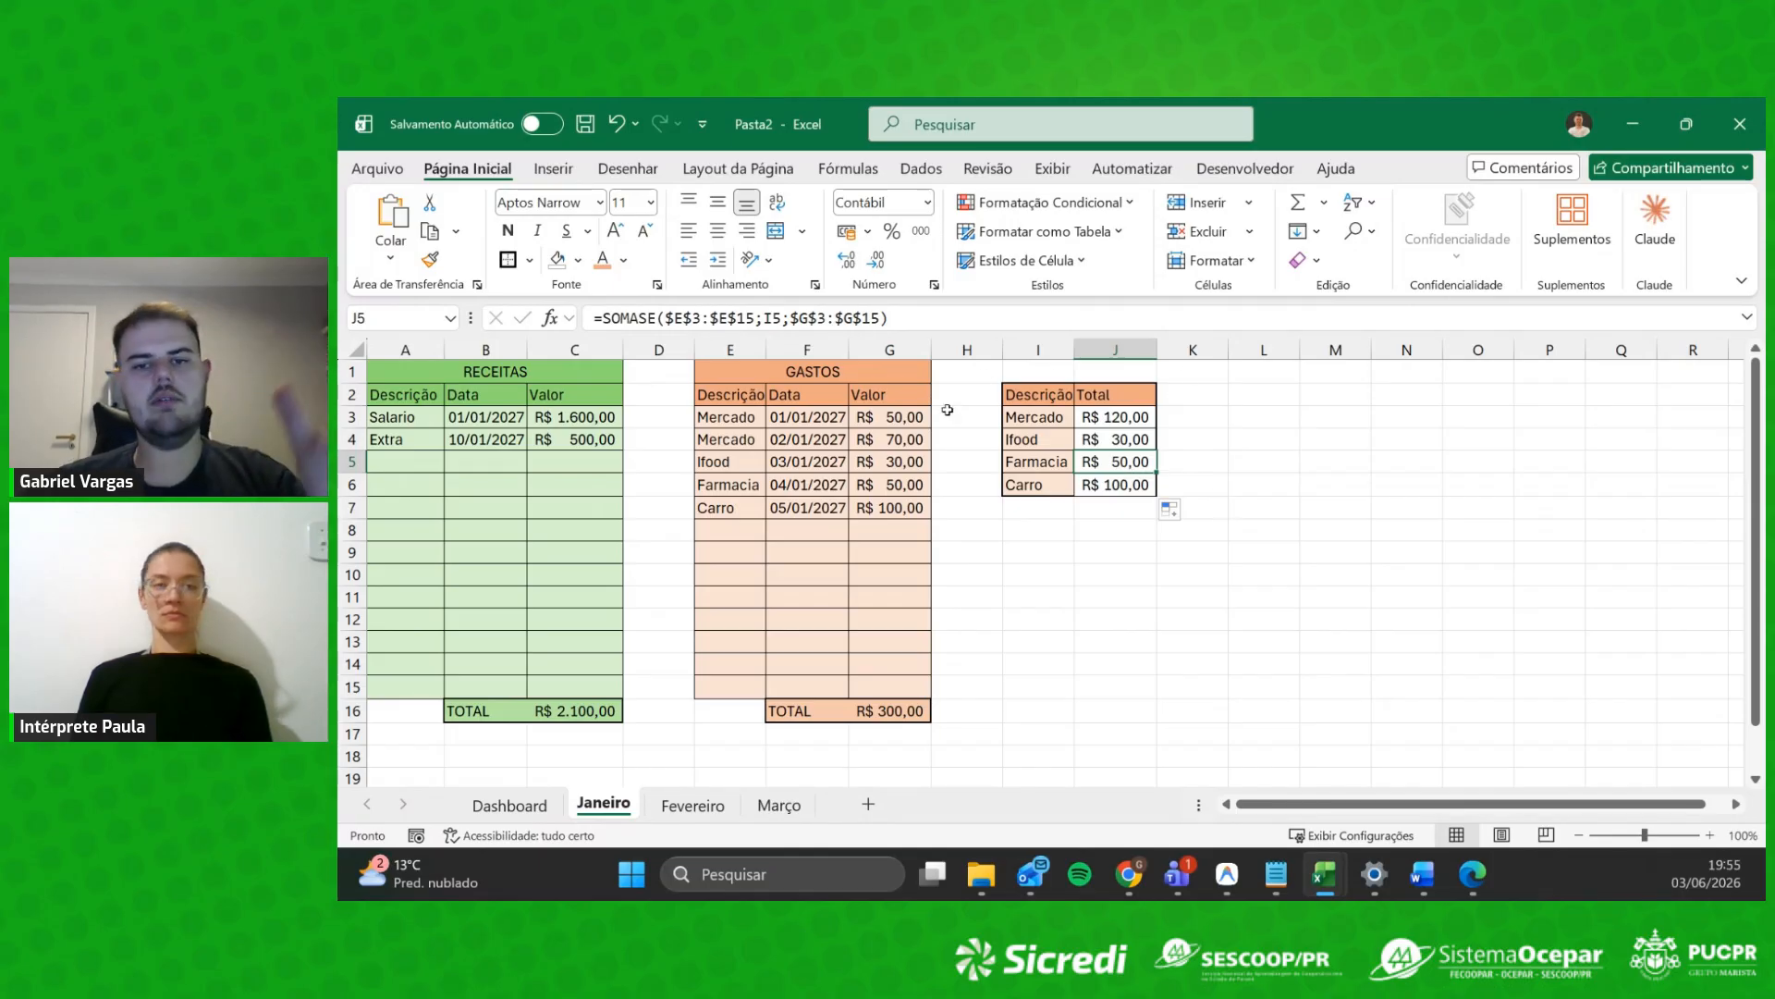
click(732, 531)
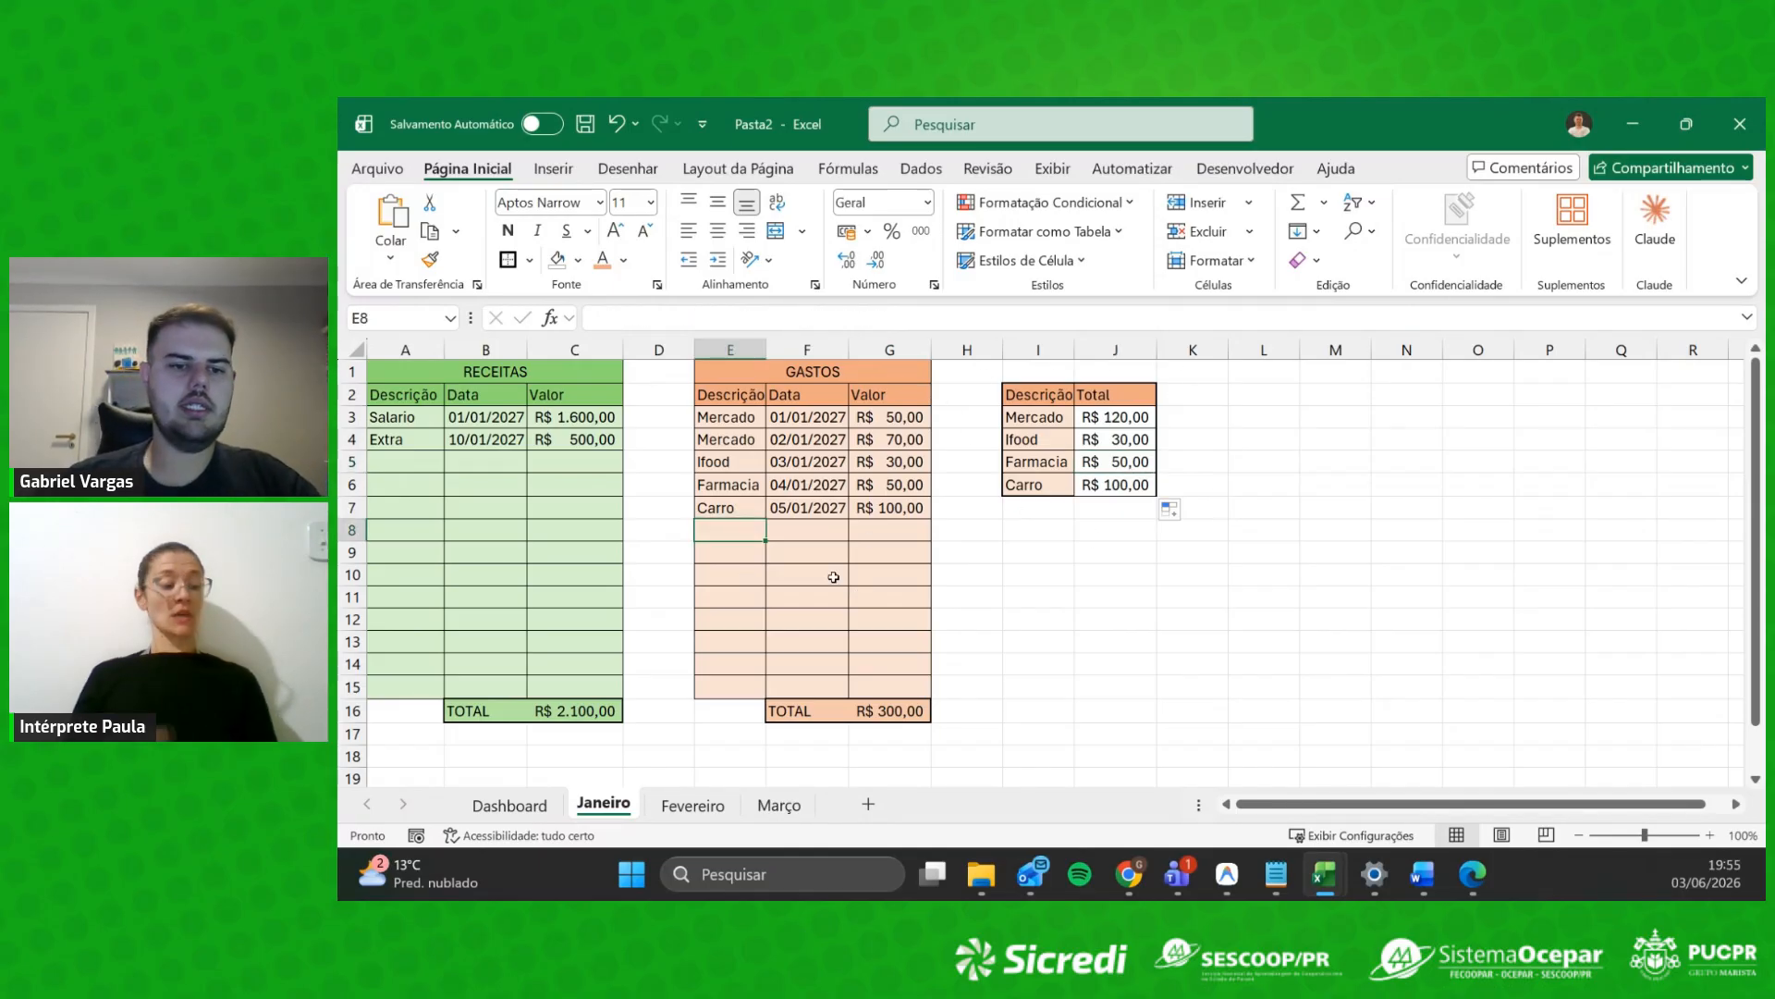
Step: Add an Ifood expense of 50 dated 06/01/2027 in row 8 and check the R$ 350,00 total
text(Ifood)
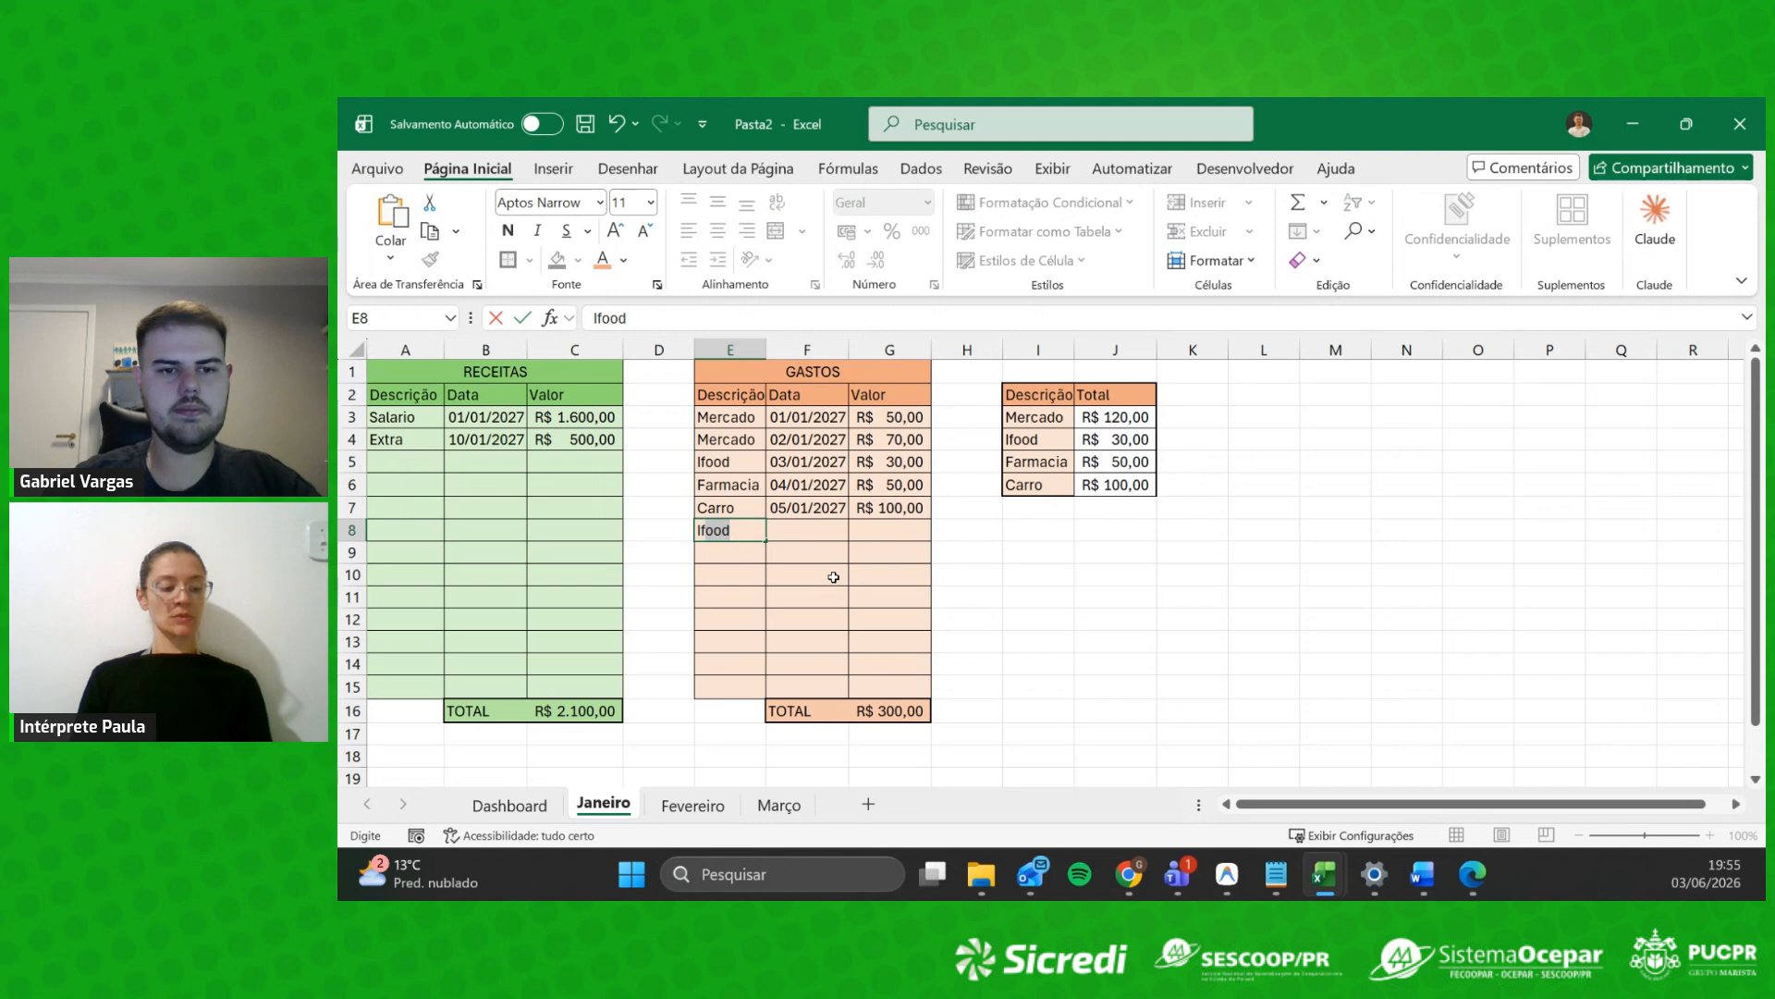
key(Tab)
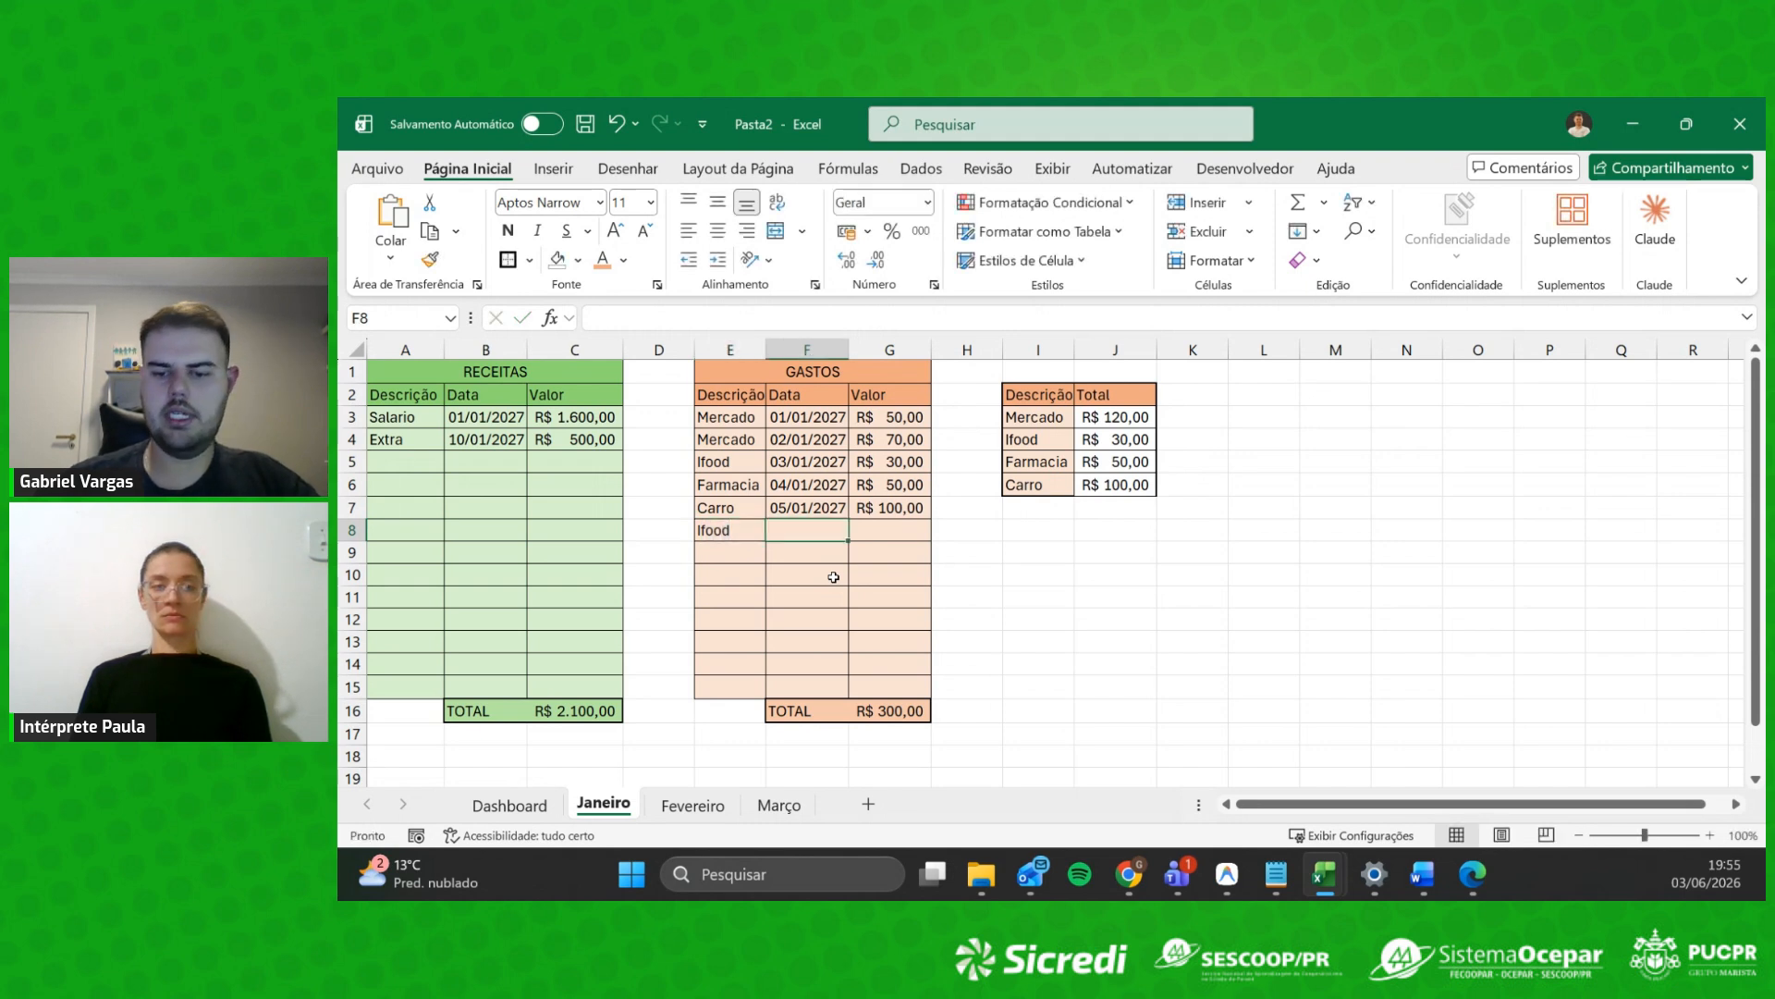
click(843, 515)
drag(847, 520, 848, 542)
click(888, 530)
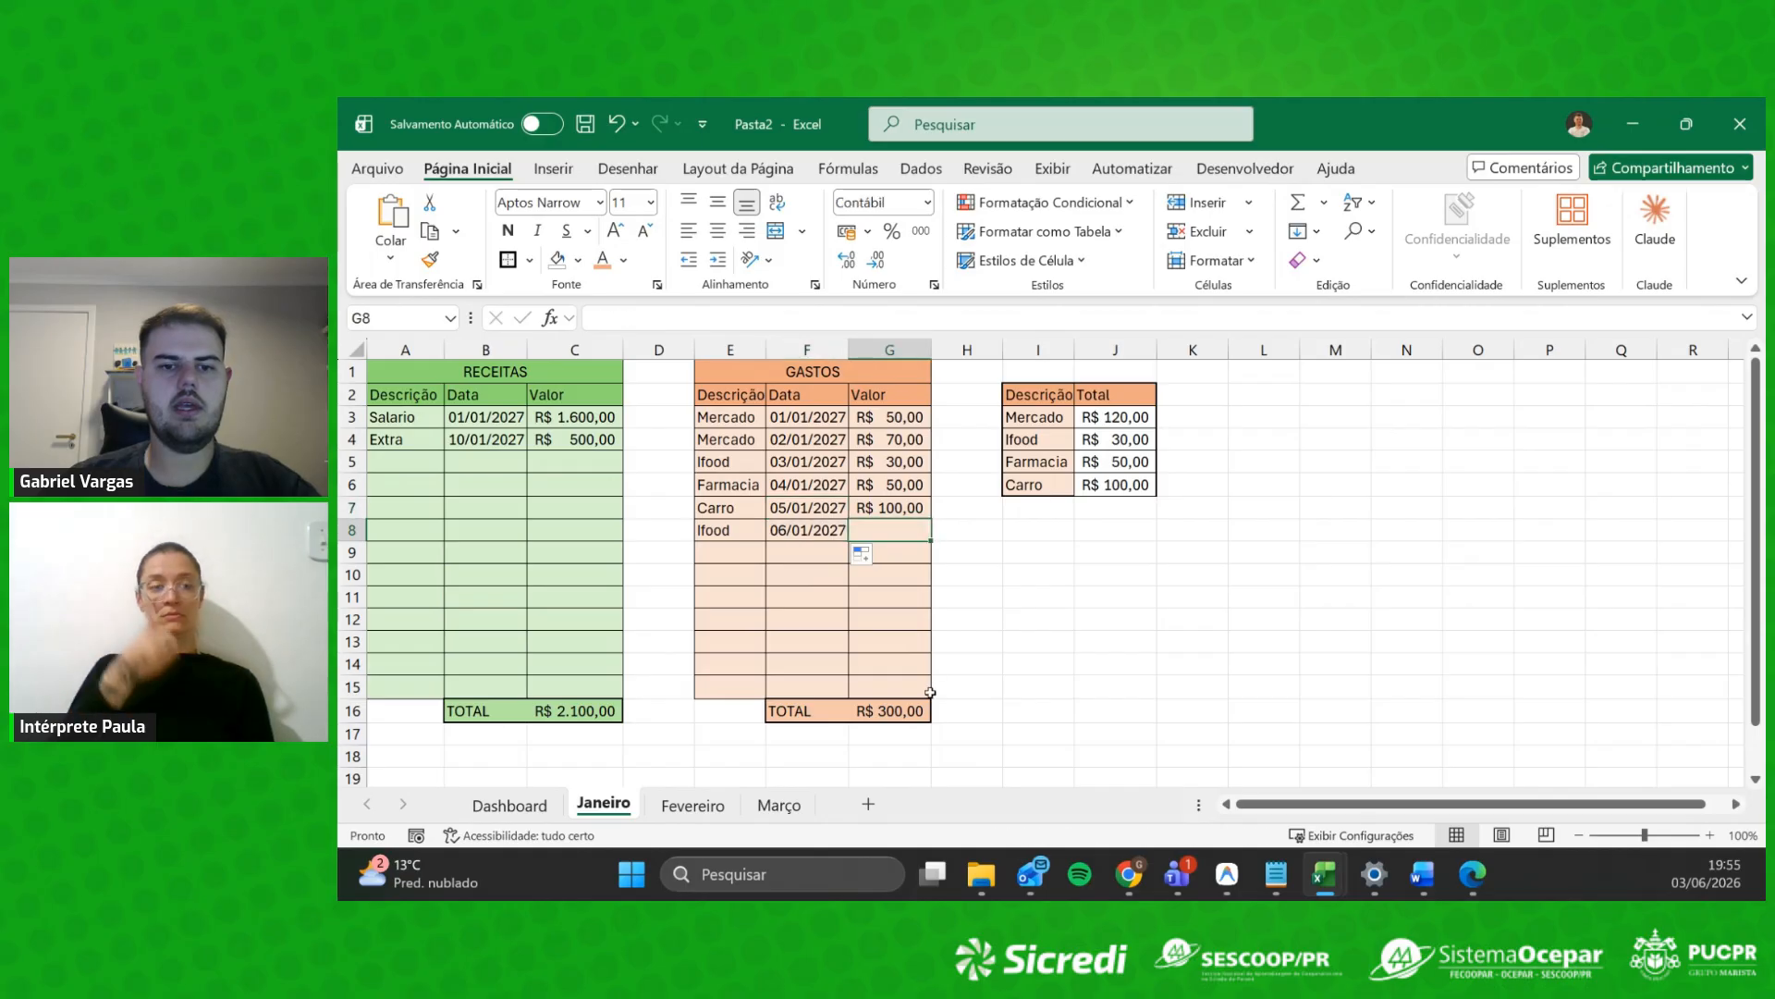
text(50)
key(Return)
click(813, 711)
click(900, 705)
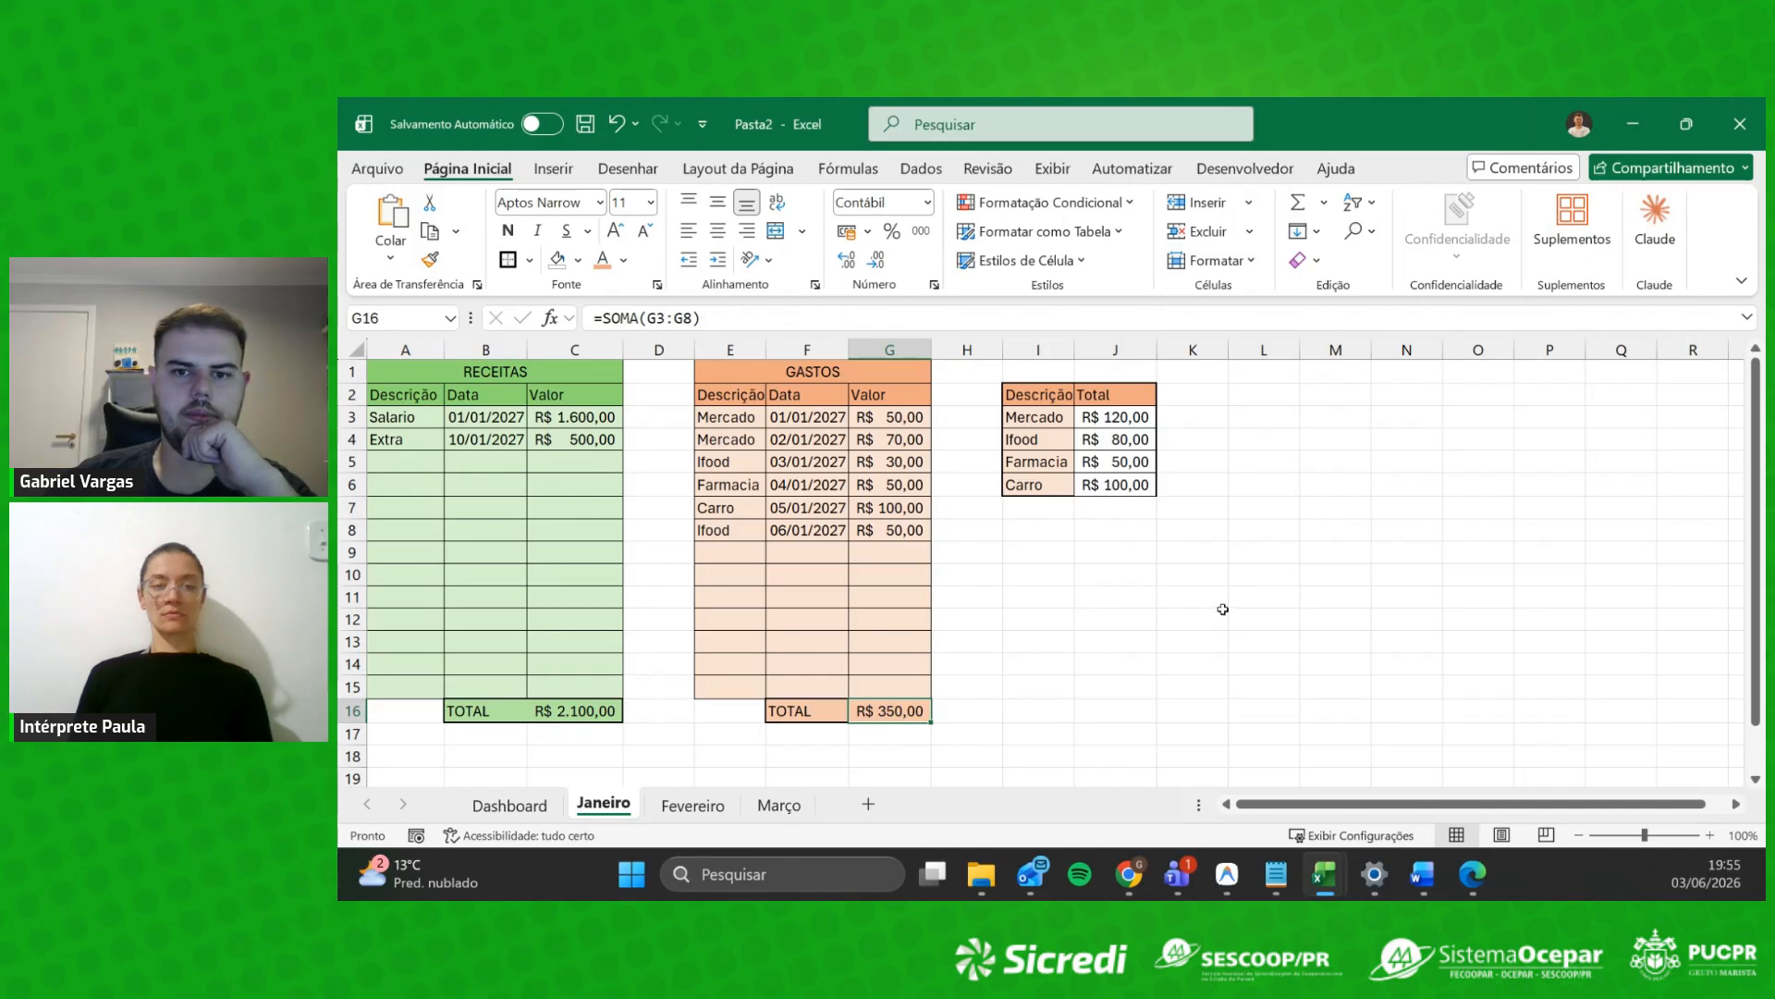
Step: Select the category totals I3:J6, Mercado through Carro, and go to the Inserir tab
click(1027, 532)
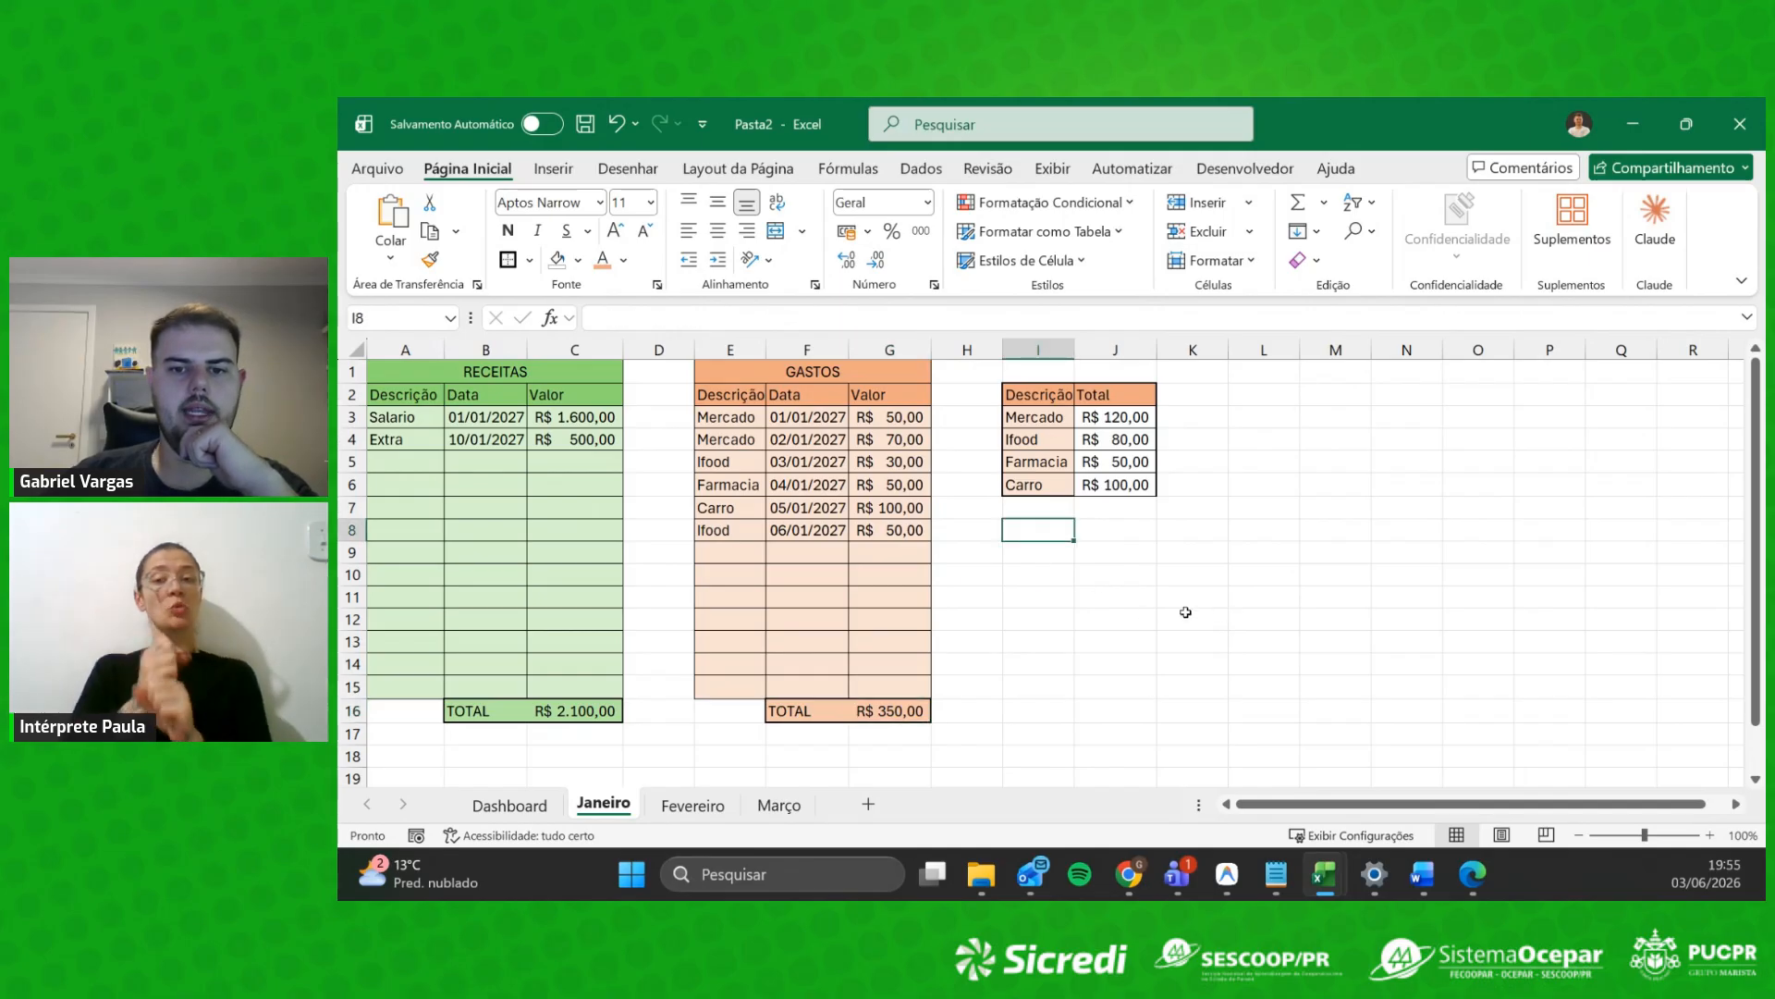
drag(1038, 417, 1127, 487)
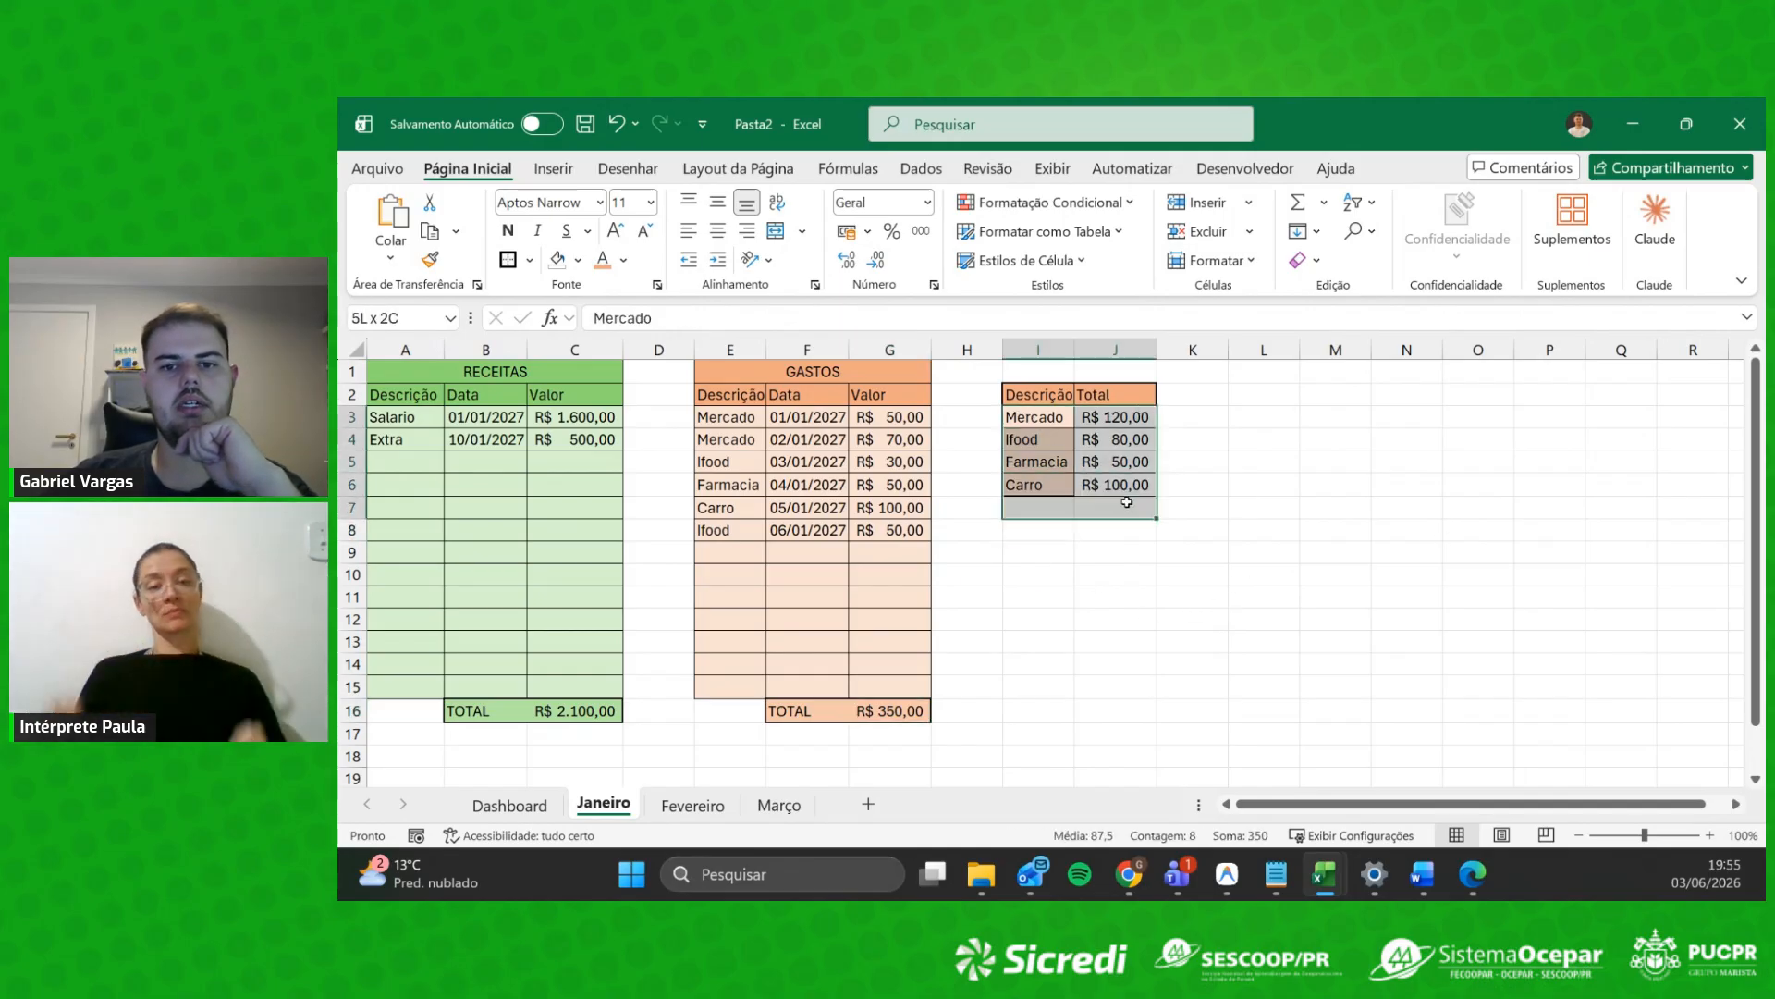
click(1211, 614)
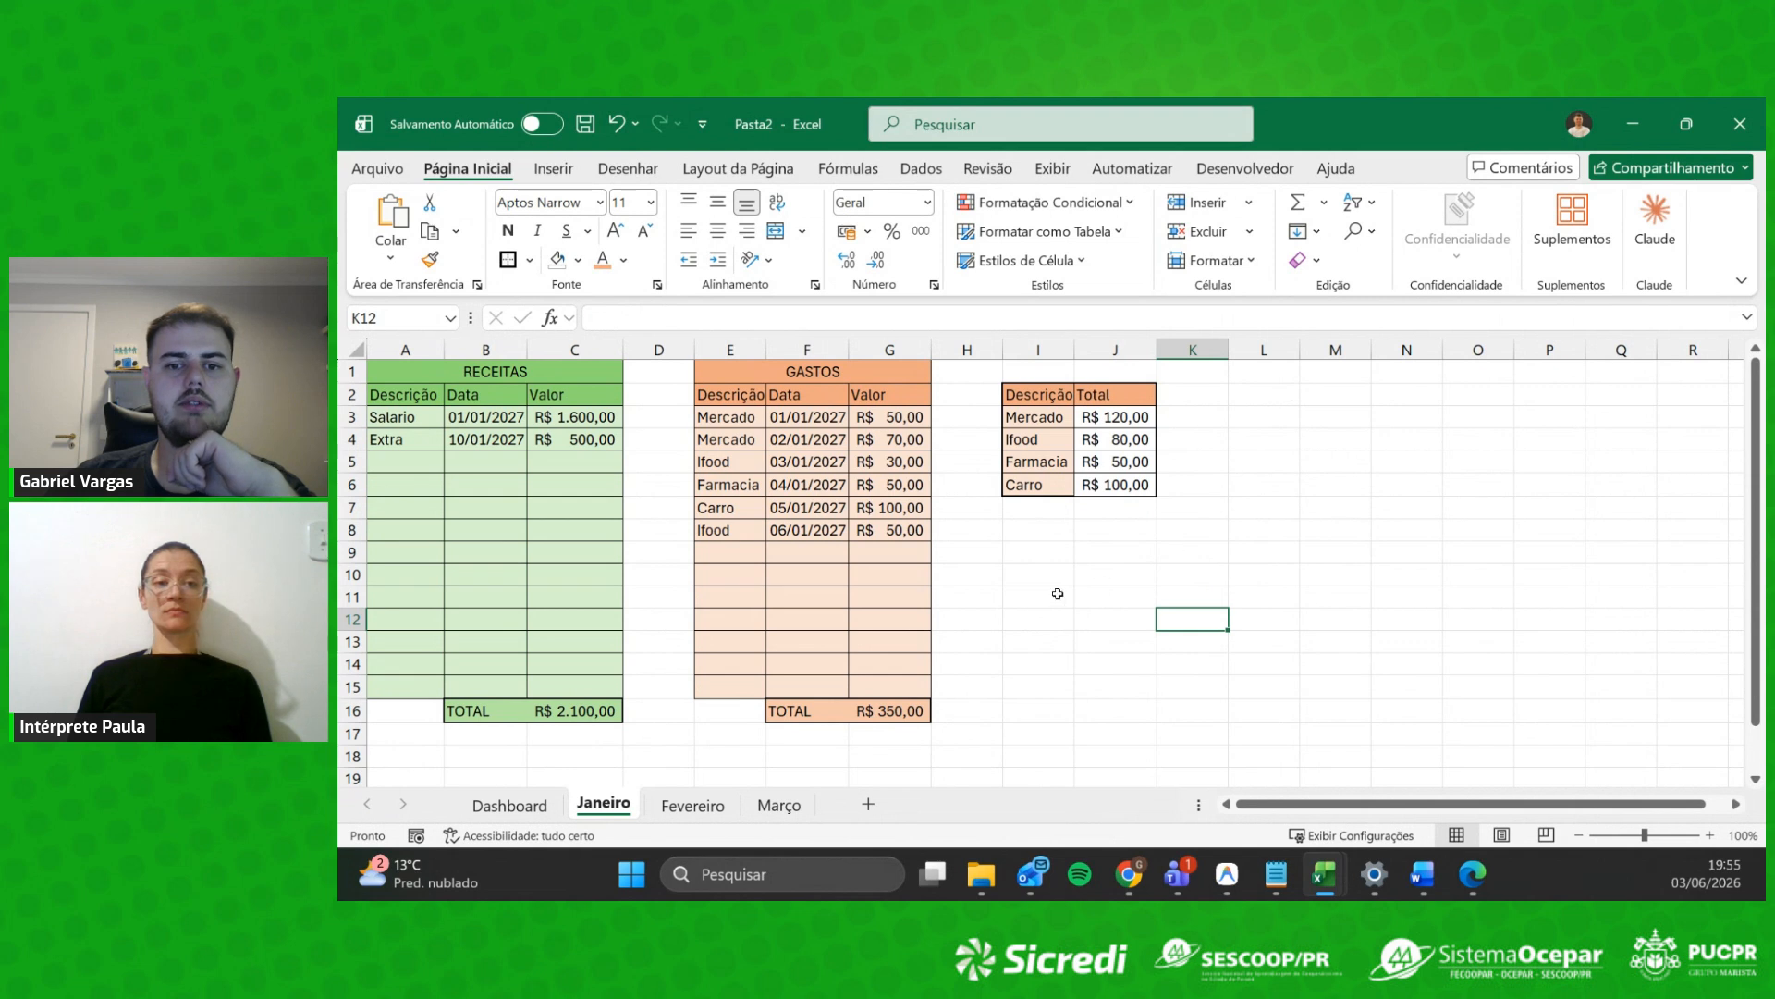
click(1144, 571)
click(1306, 506)
drag(1032, 417, 1124, 487)
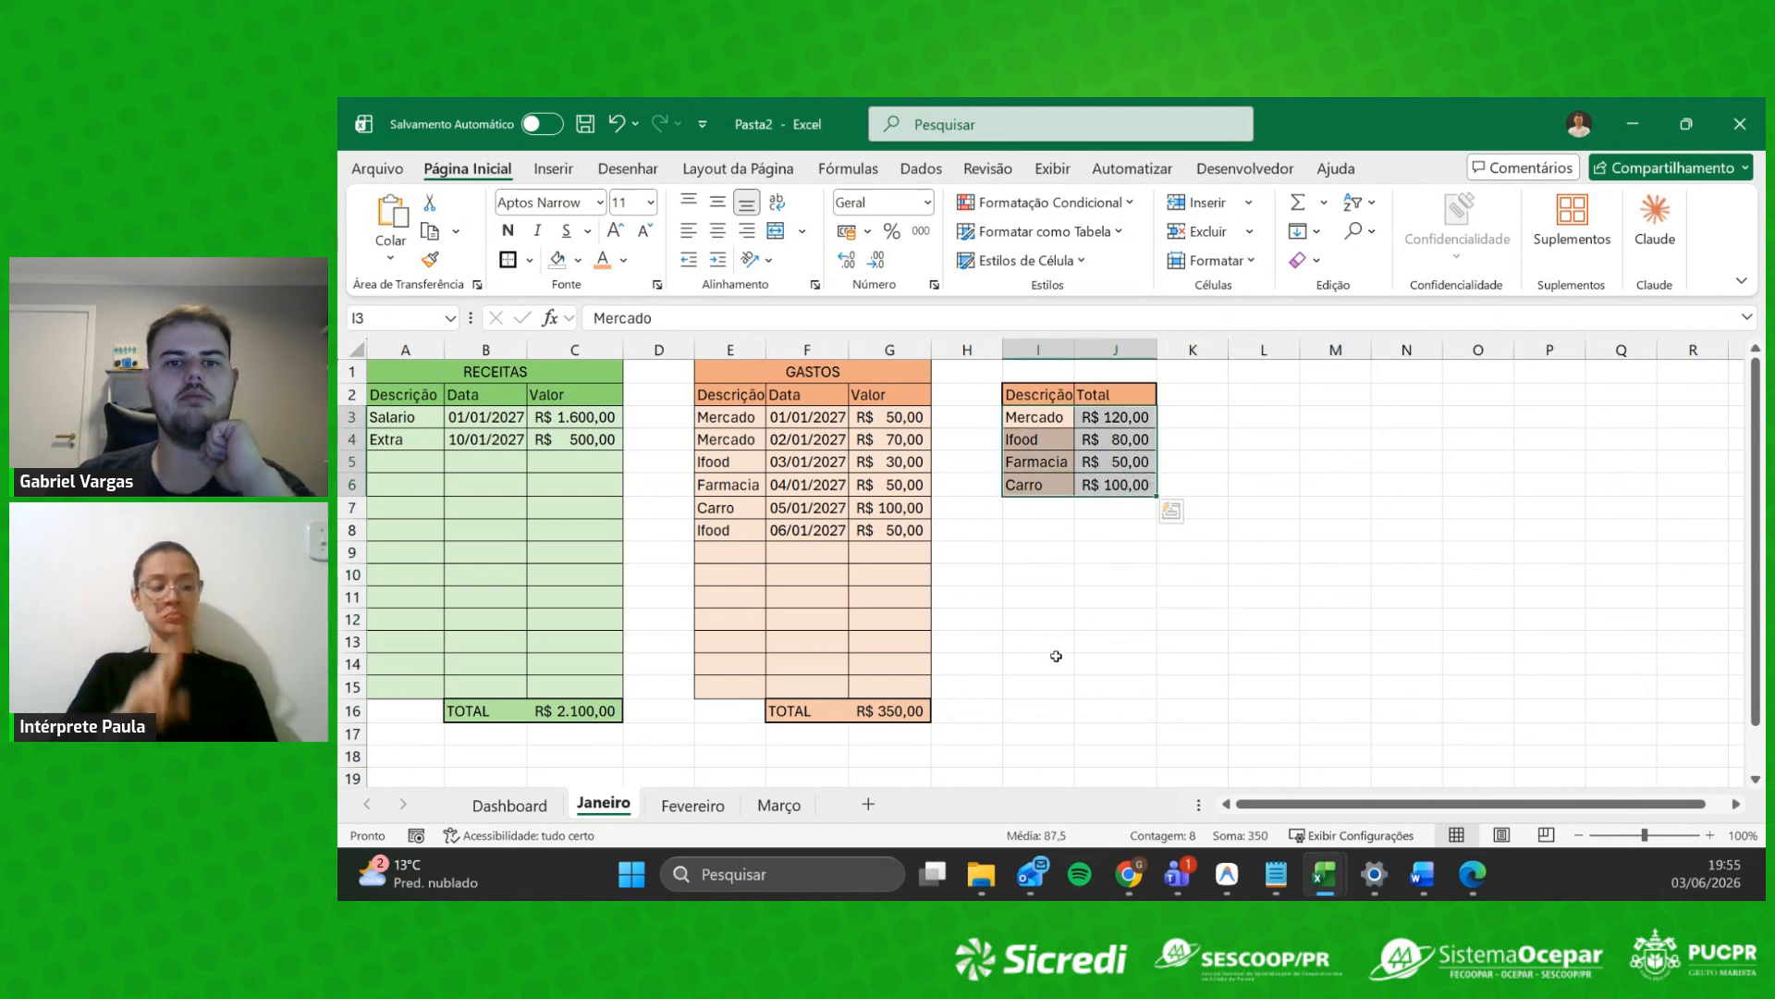
click(1028, 552)
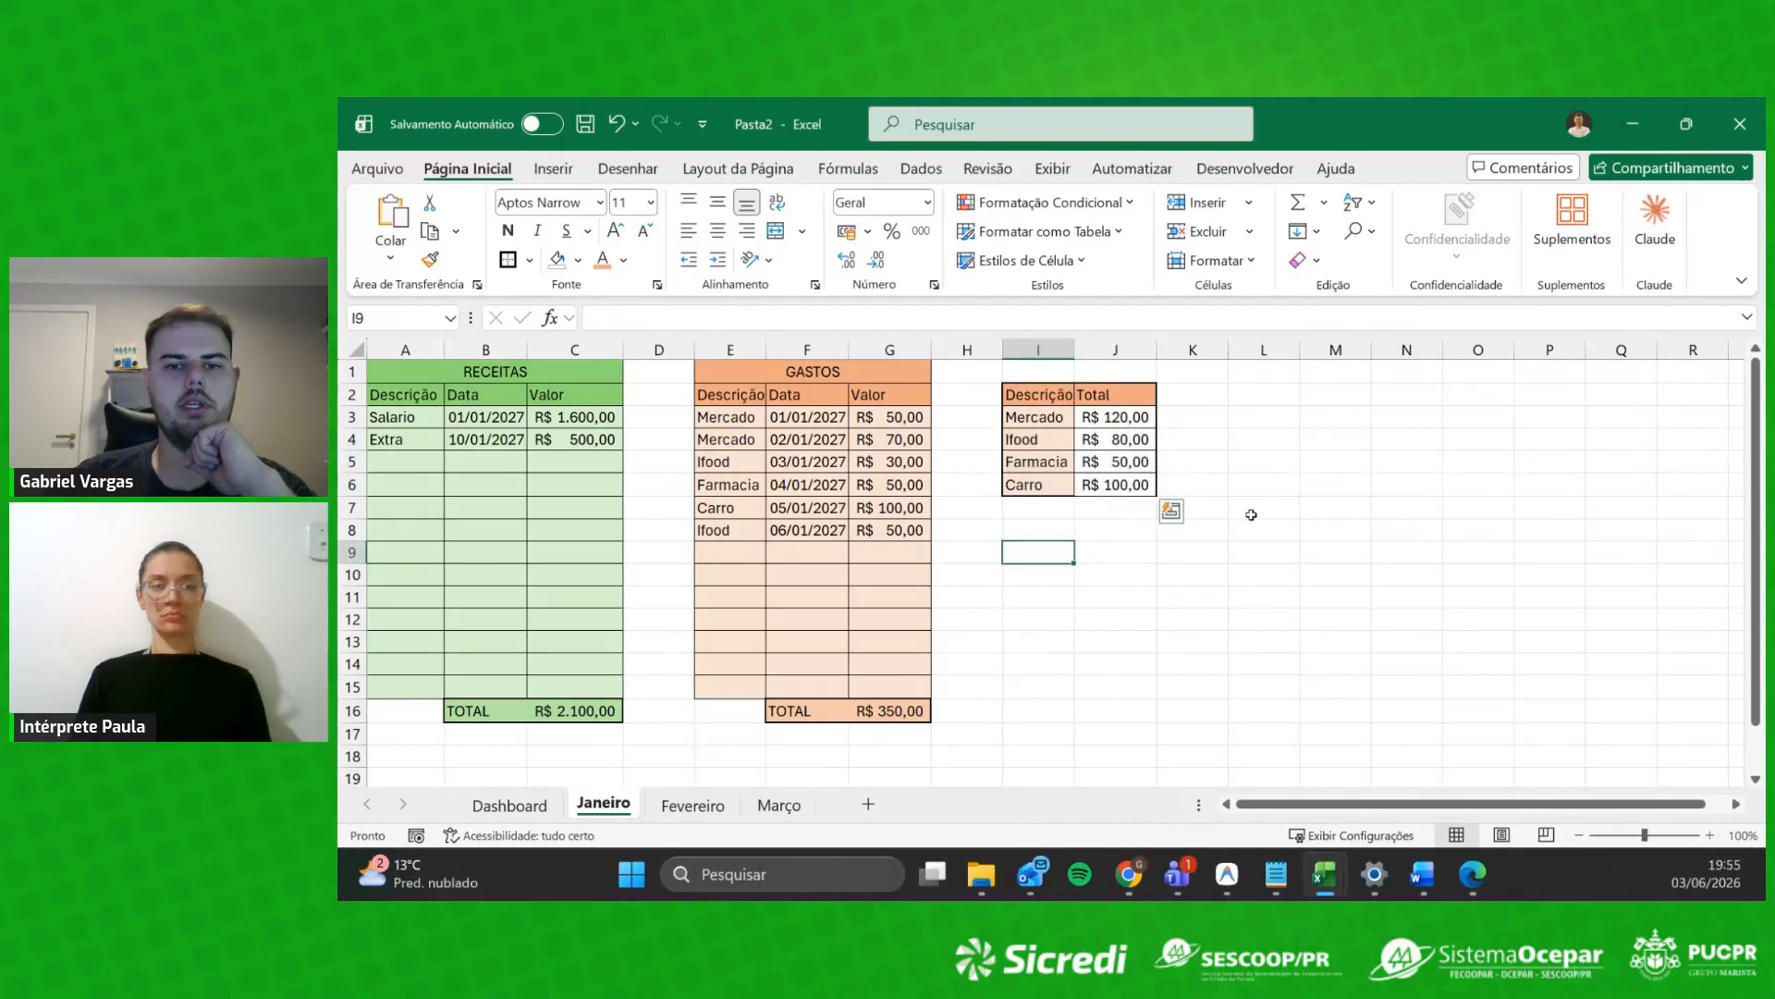
click(1041, 417)
drag(1041, 416, 1123, 486)
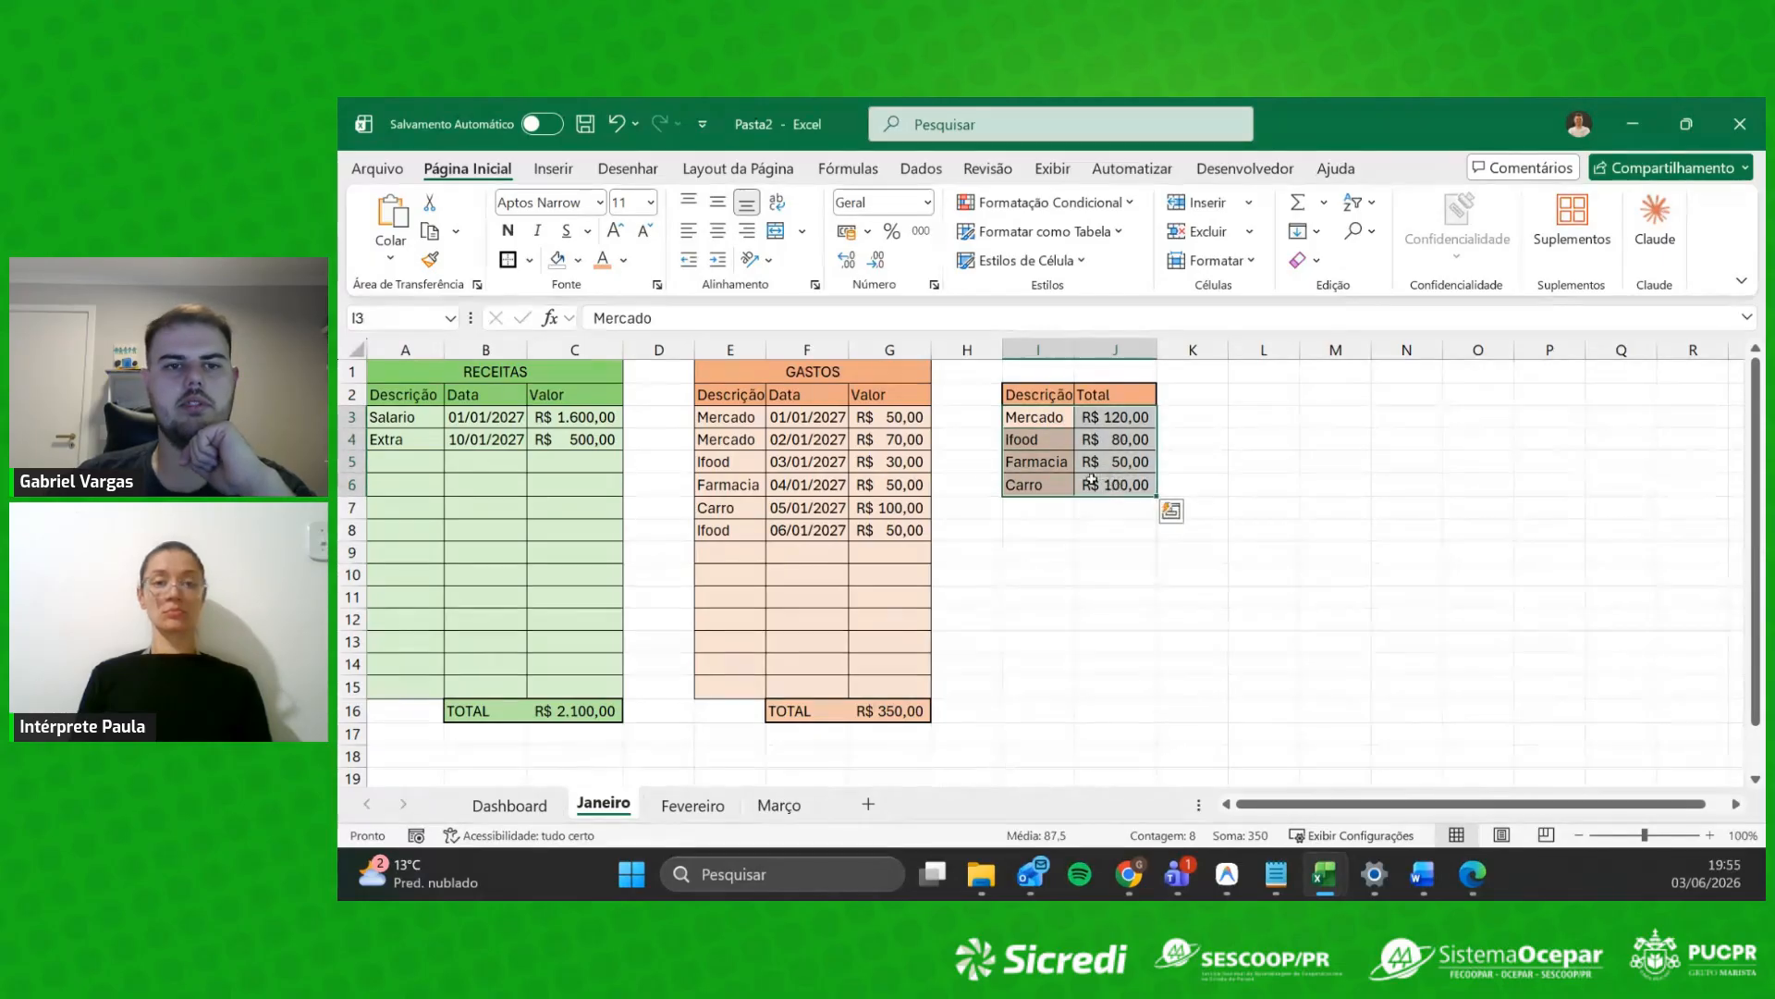
click(554, 168)
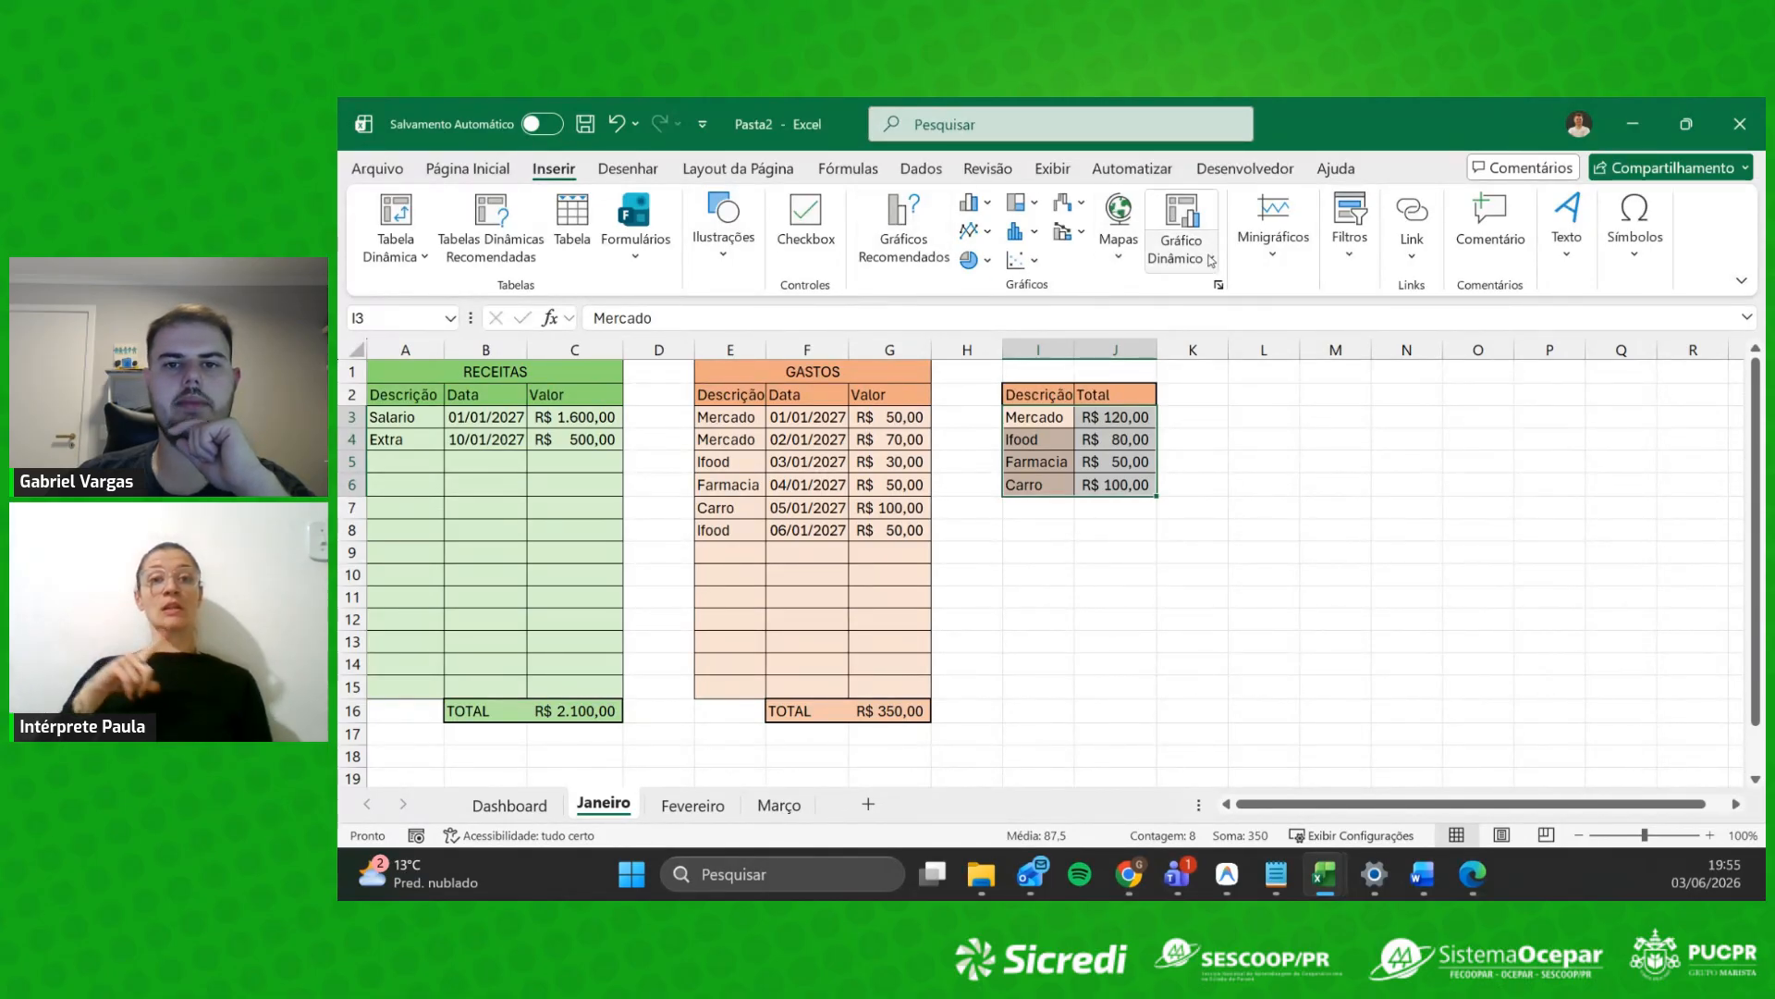
click(900, 229)
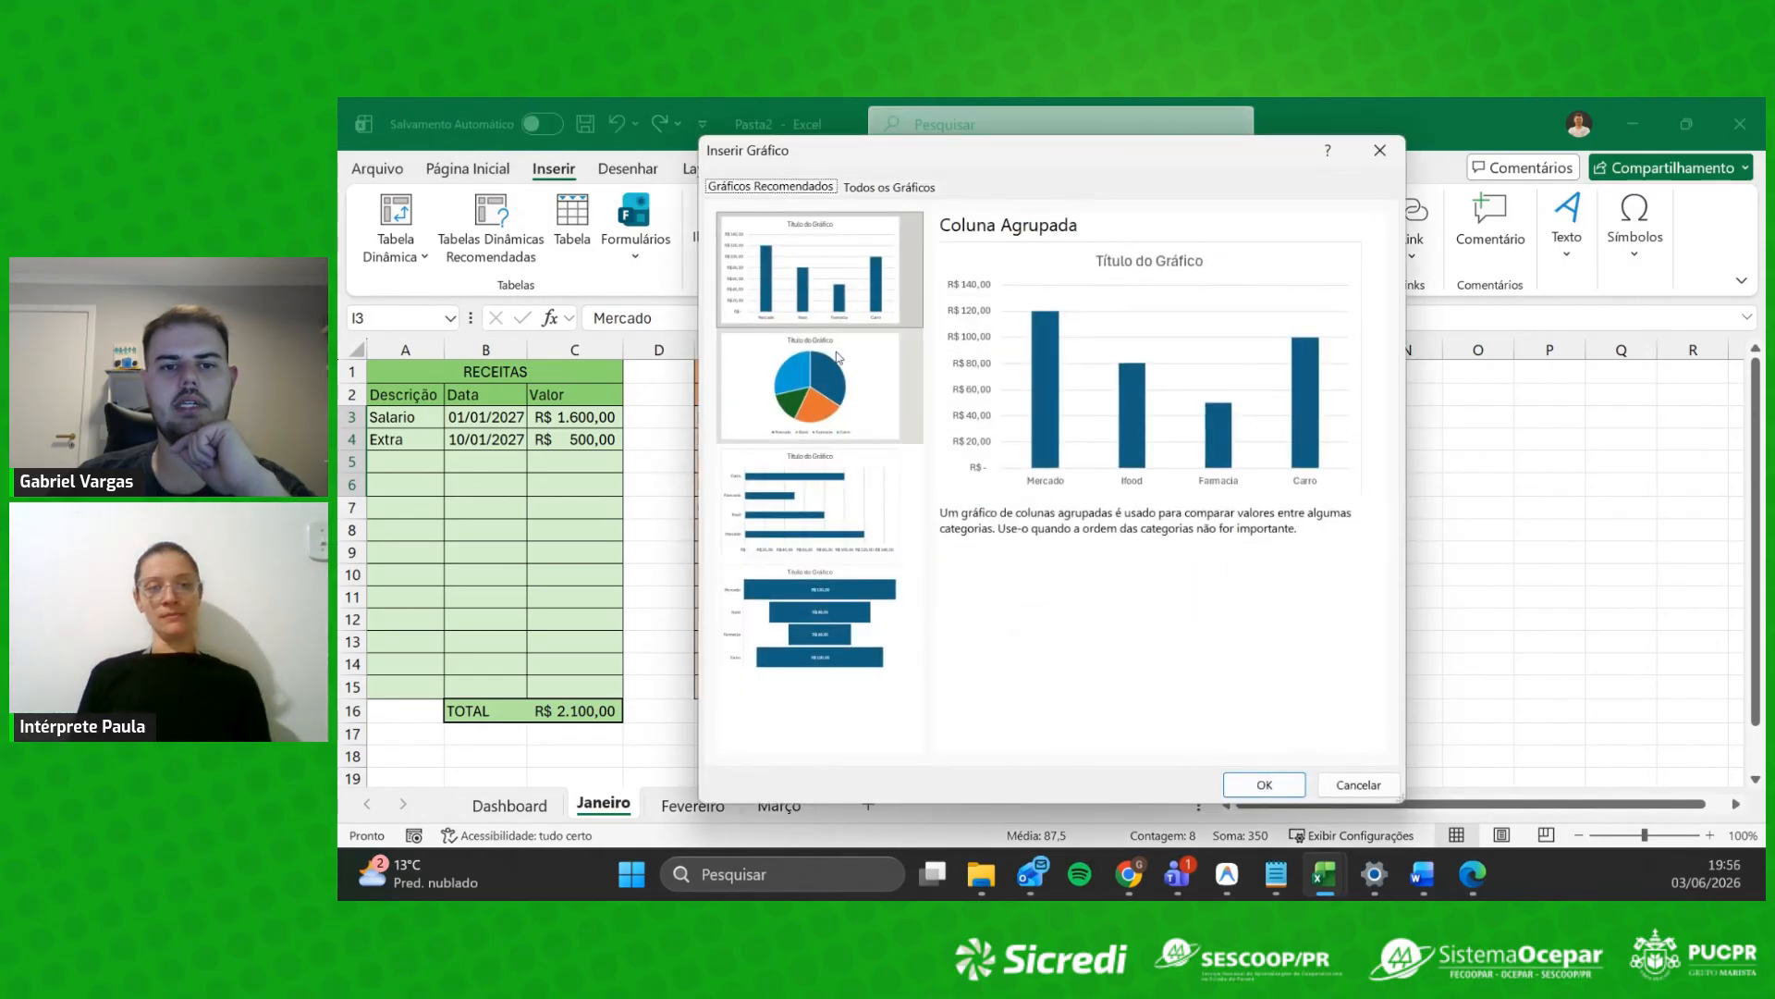
click(825, 383)
click(827, 468)
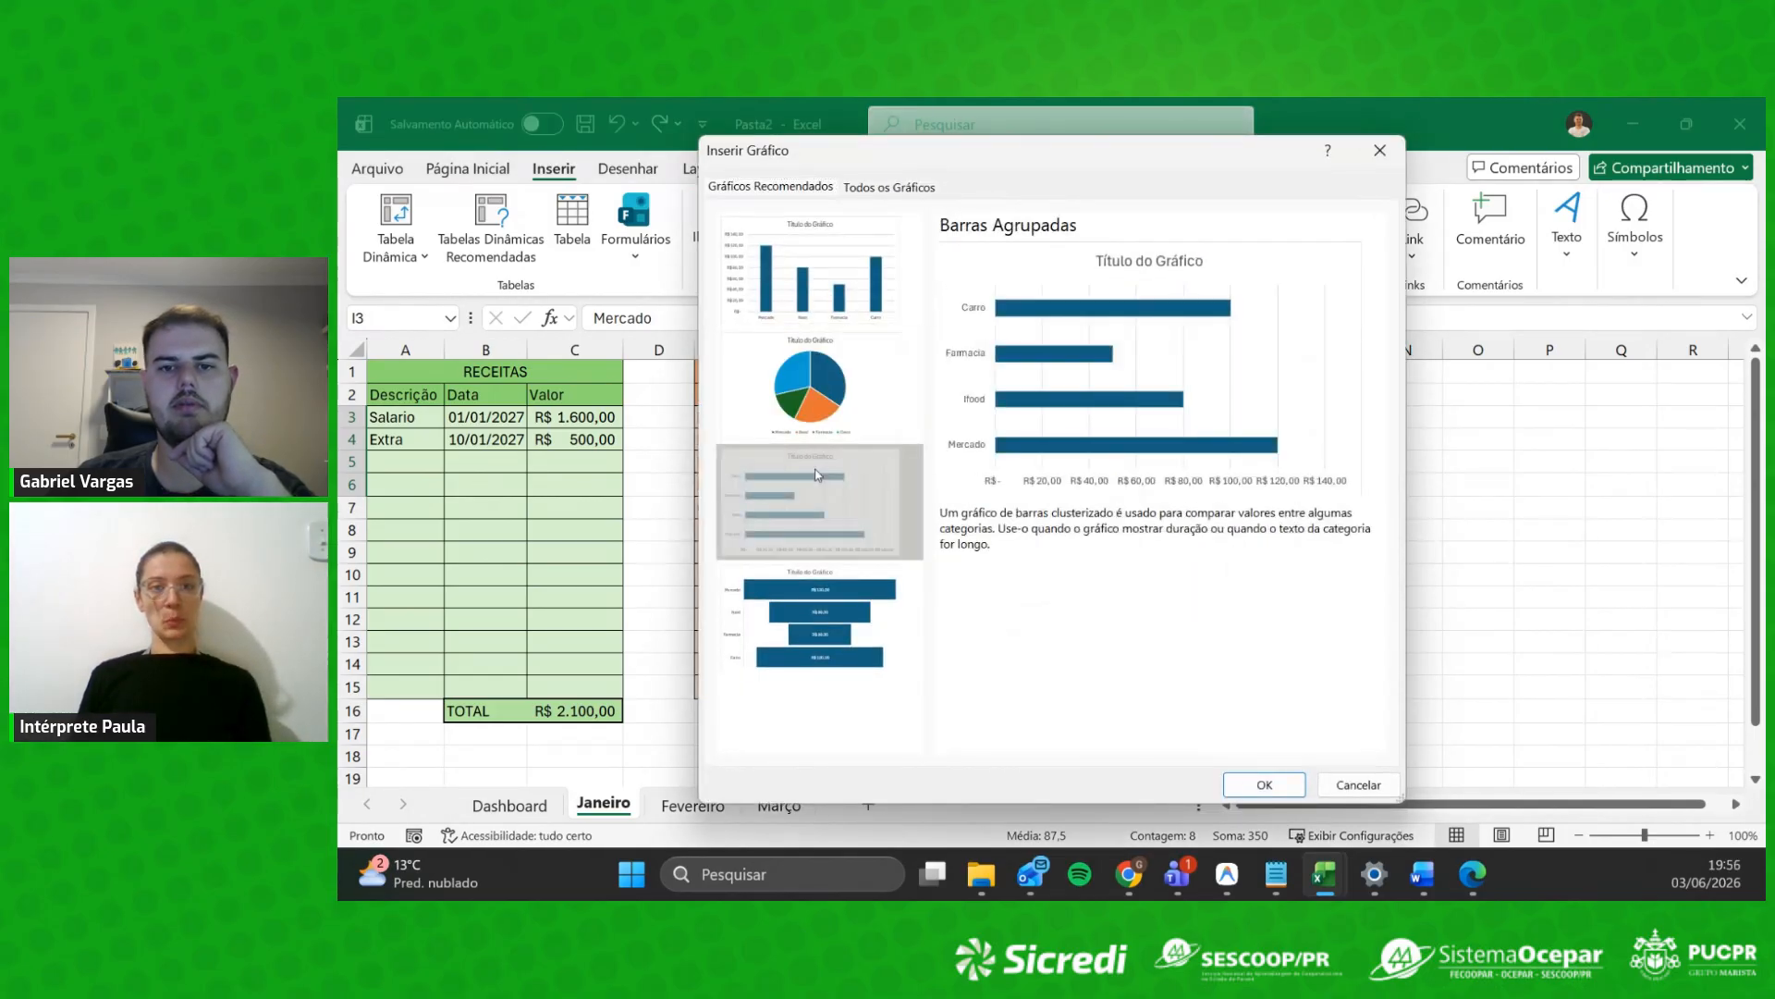
click(832, 601)
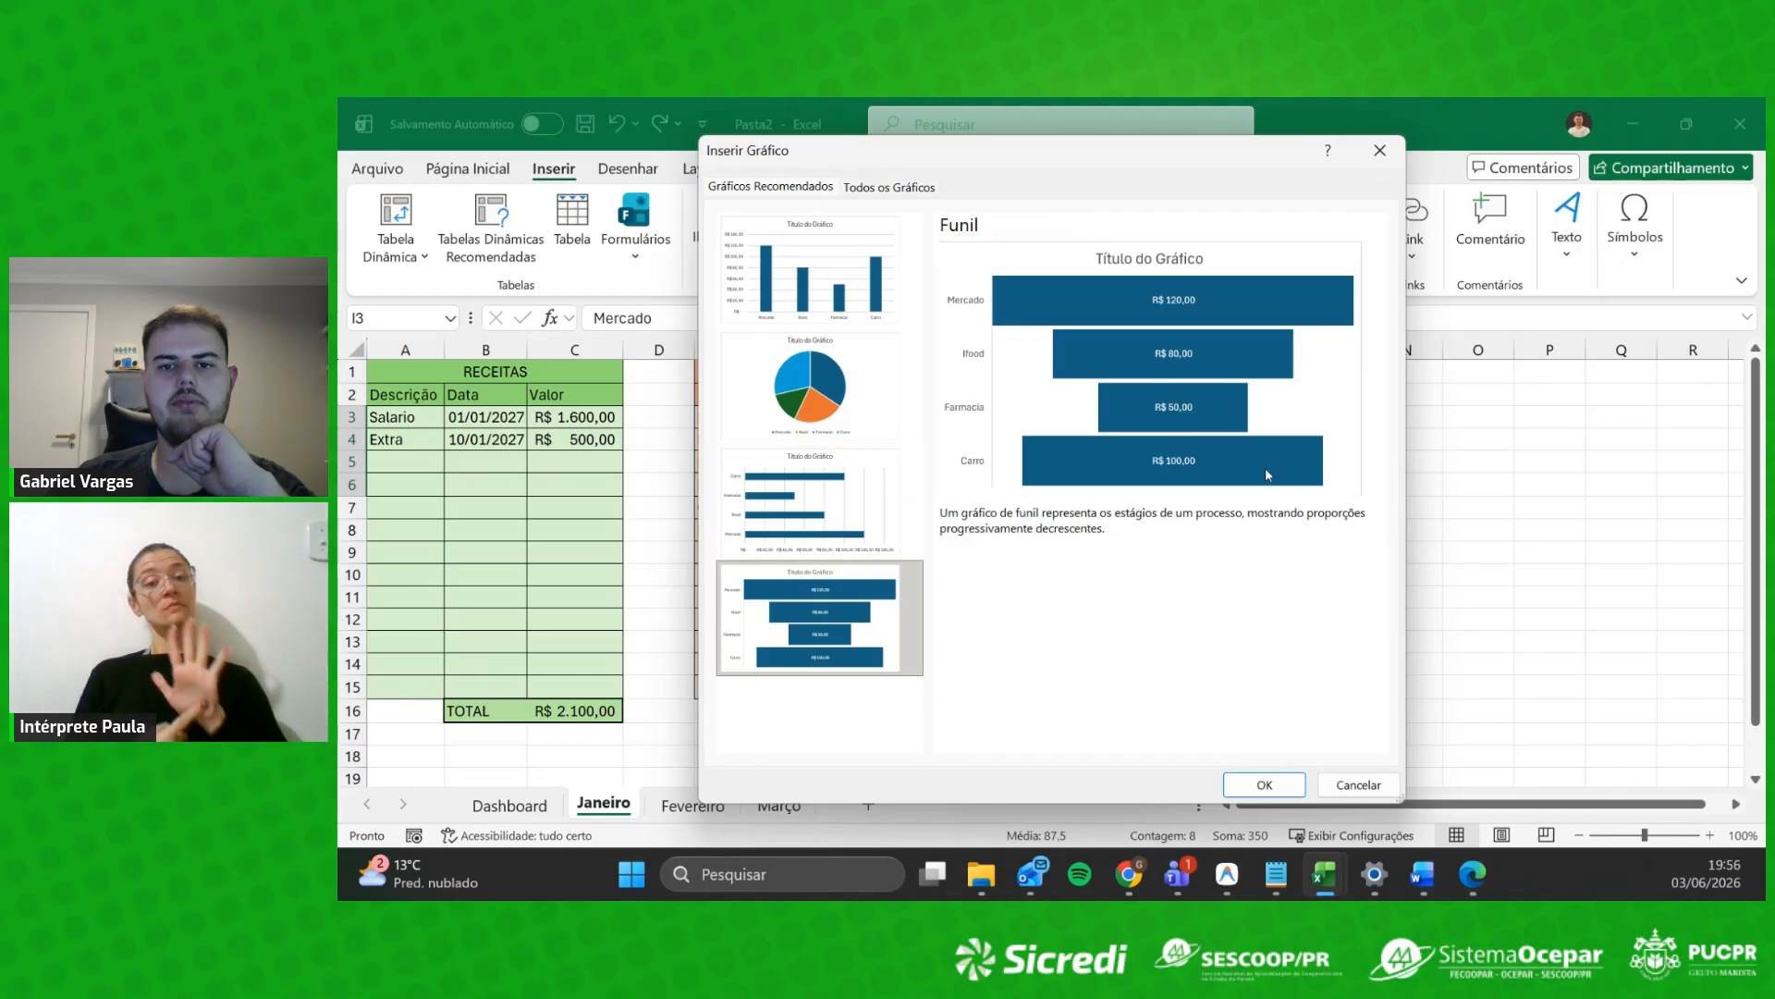
drag(940, 156, 1474, 210)
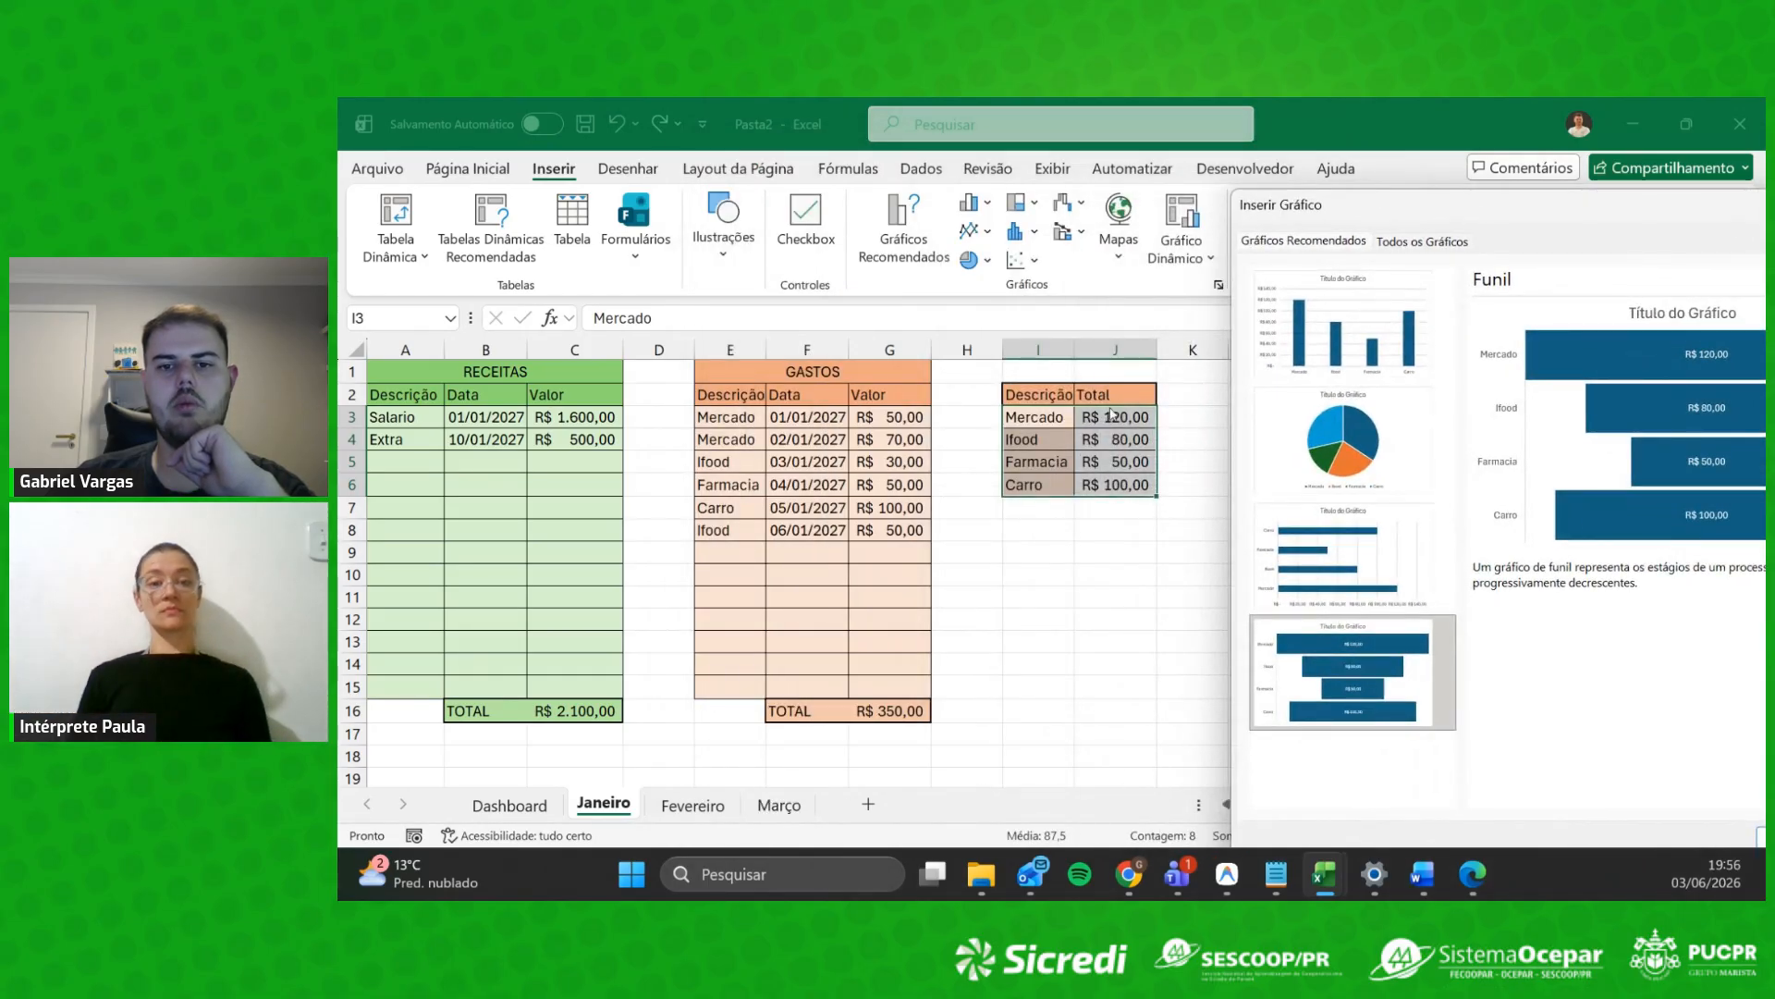
drag(1546, 209, 1007, 172)
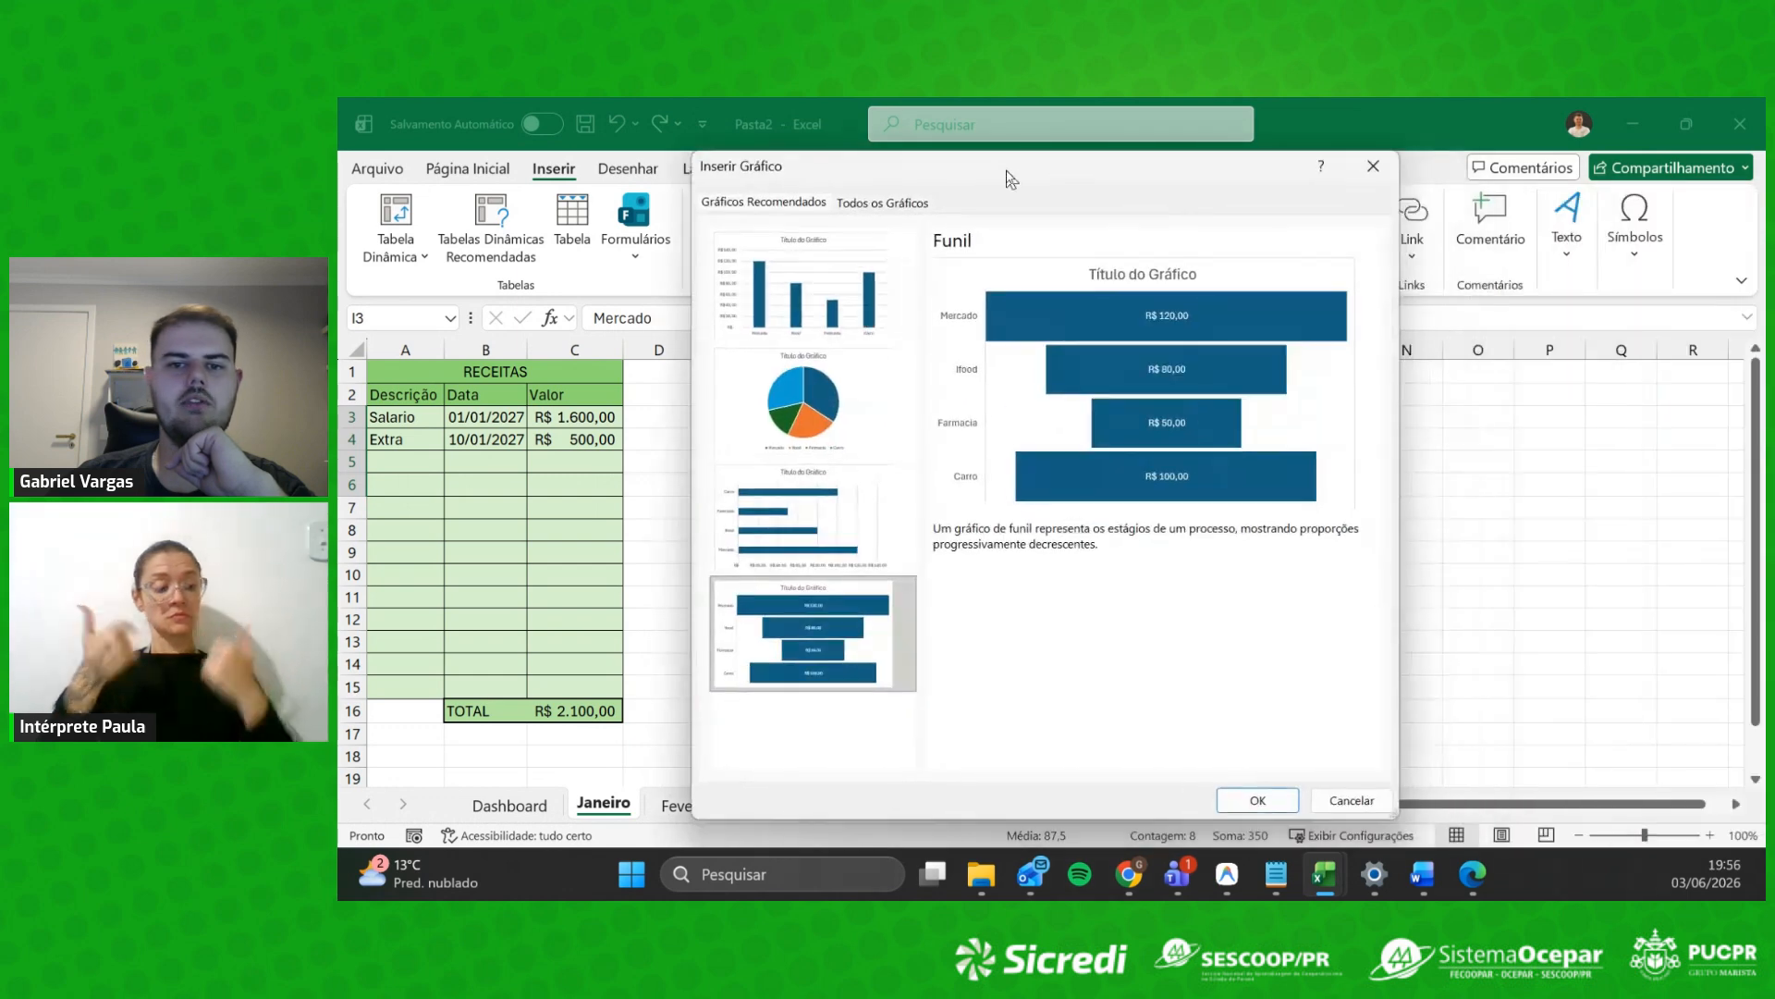
drag(897, 185, 995, 277)
click(1471, 260)
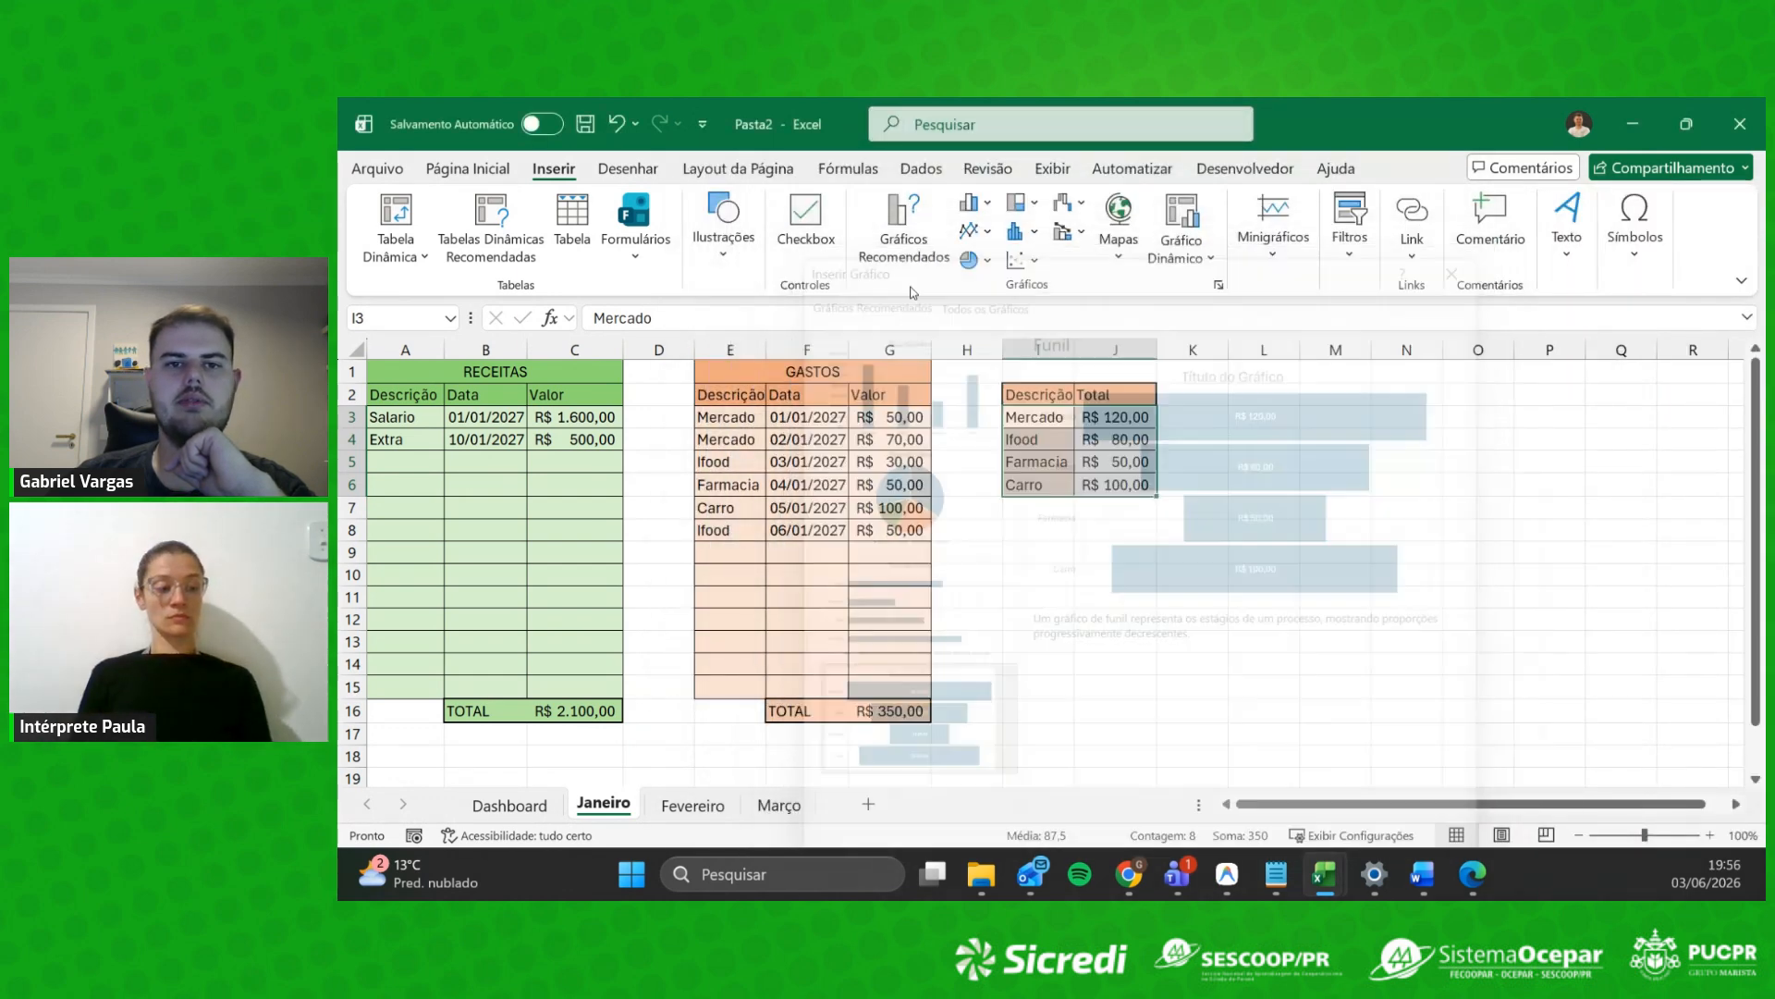
Step: Look through the Pizza chart options, then open Gráficos Recomendados
click(996, 262)
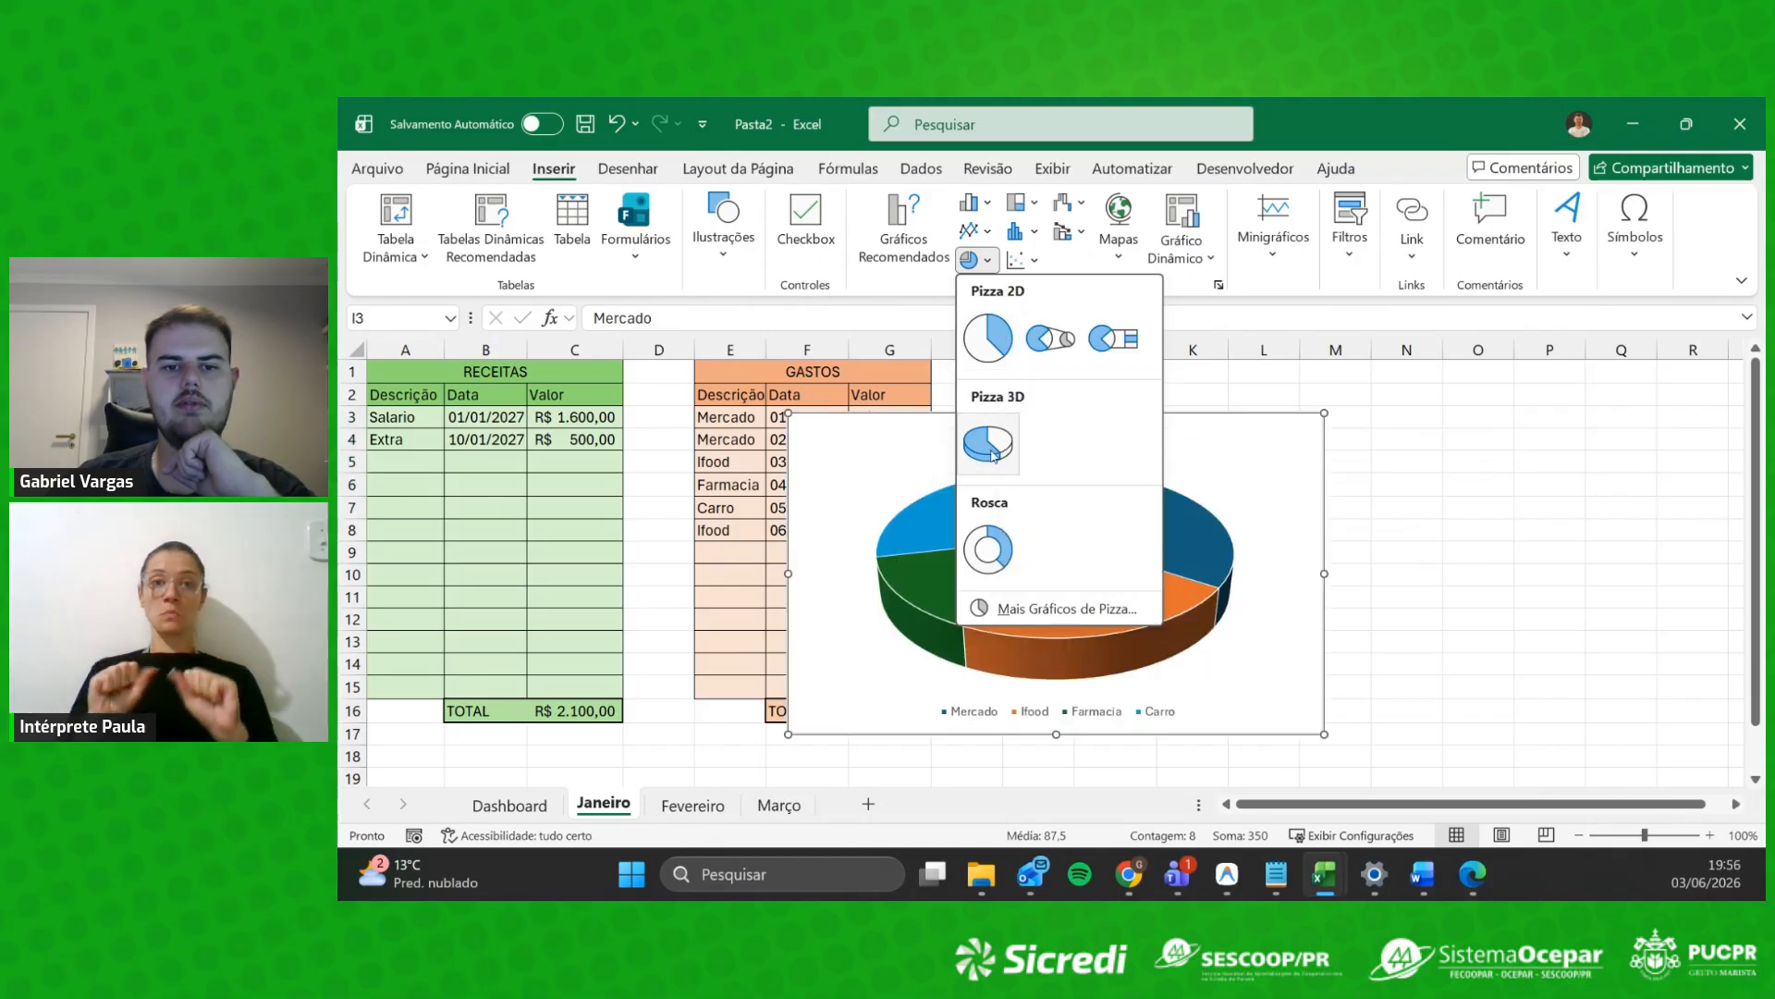
click(903, 230)
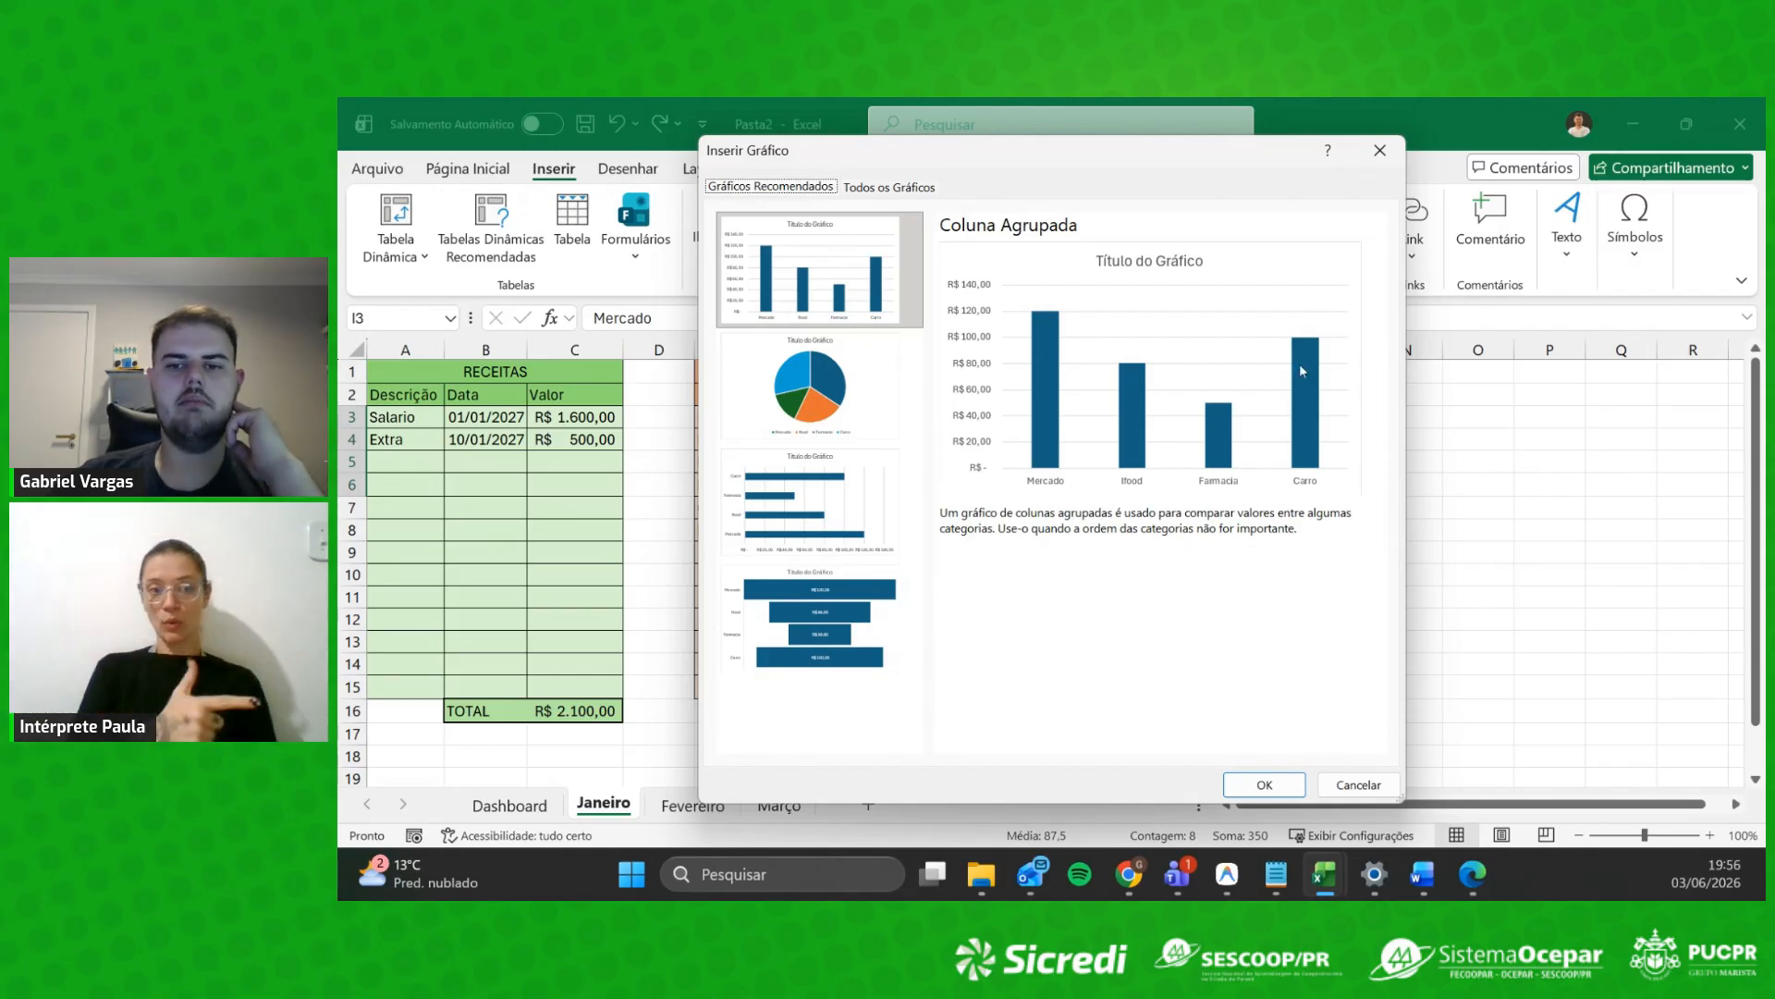
Step: Preview the totals as pie, clustered column, clustered bar and finally funnel charts
click(810, 383)
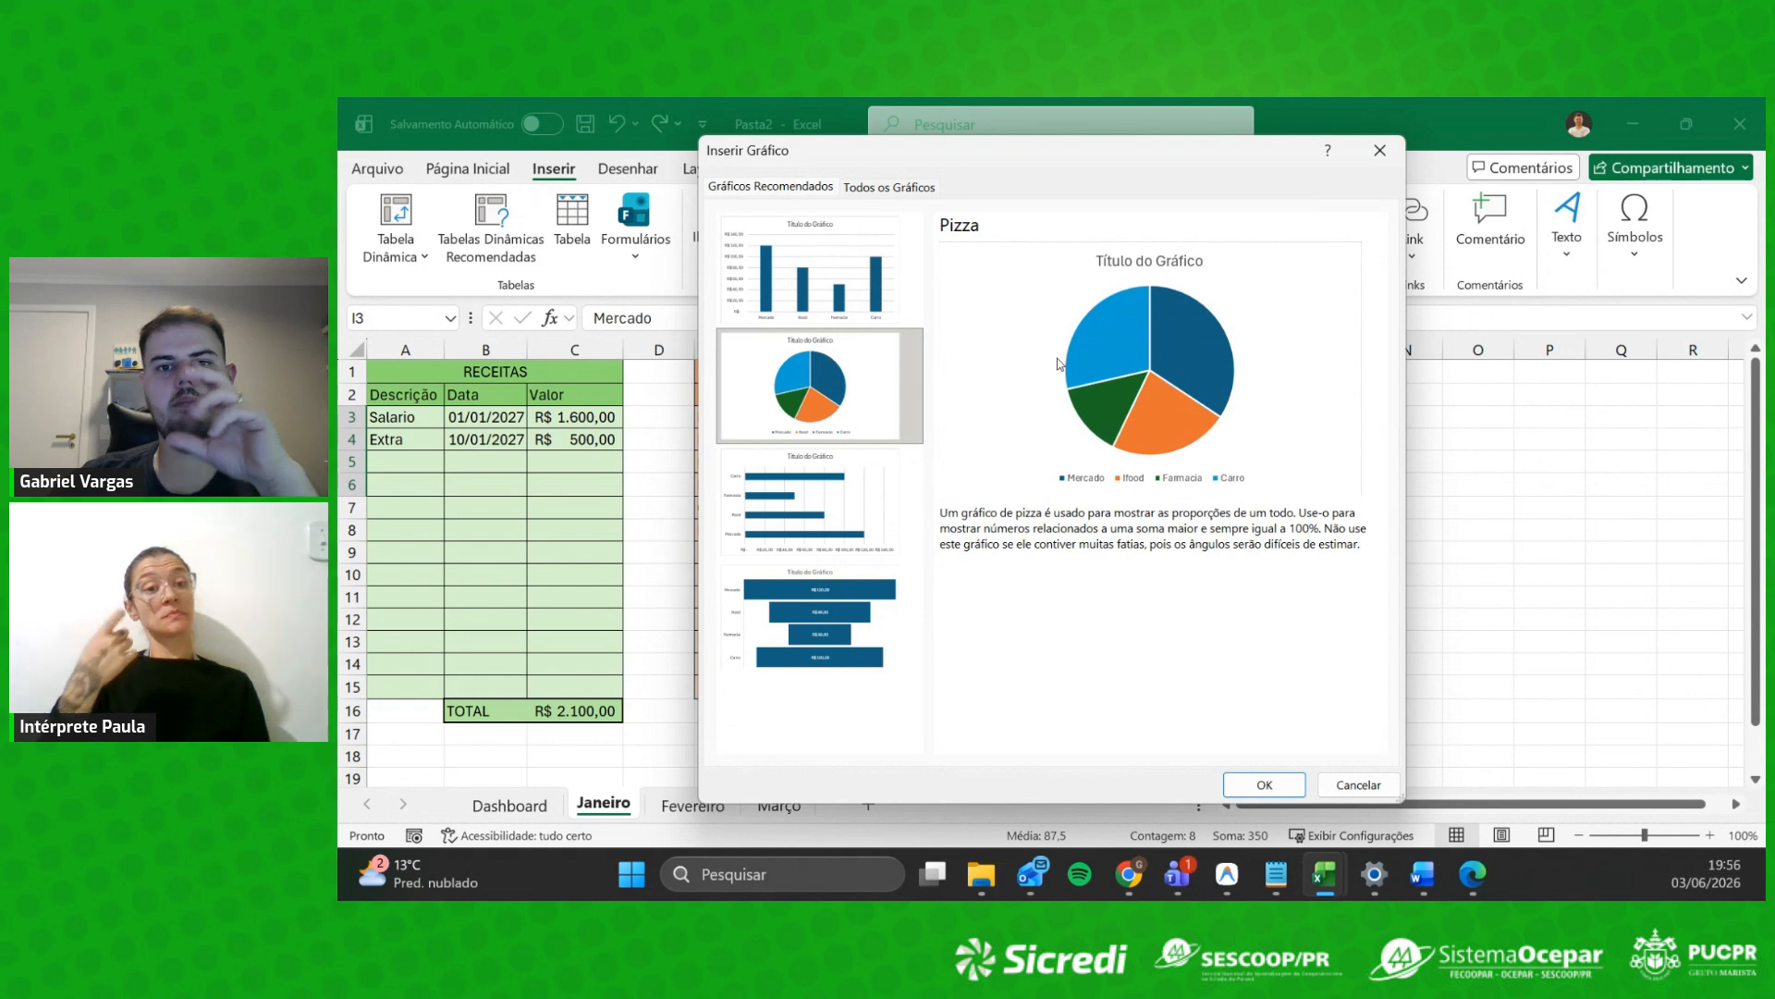
click(849, 308)
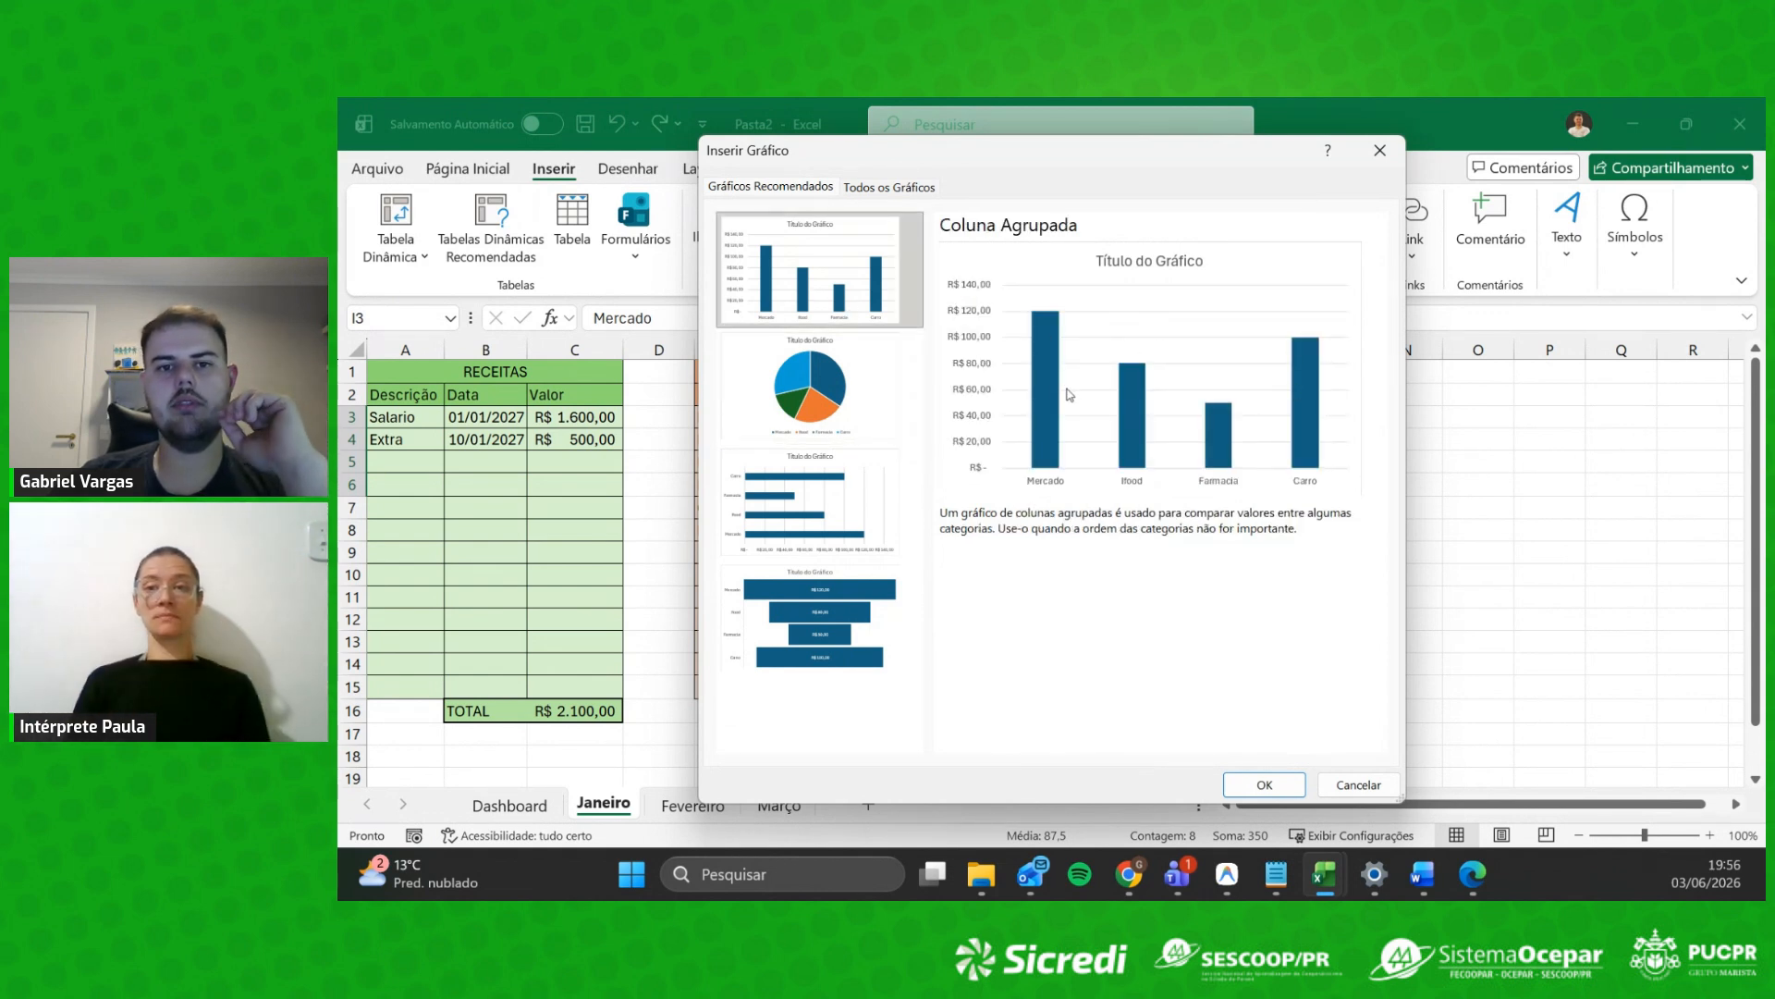
click(821, 500)
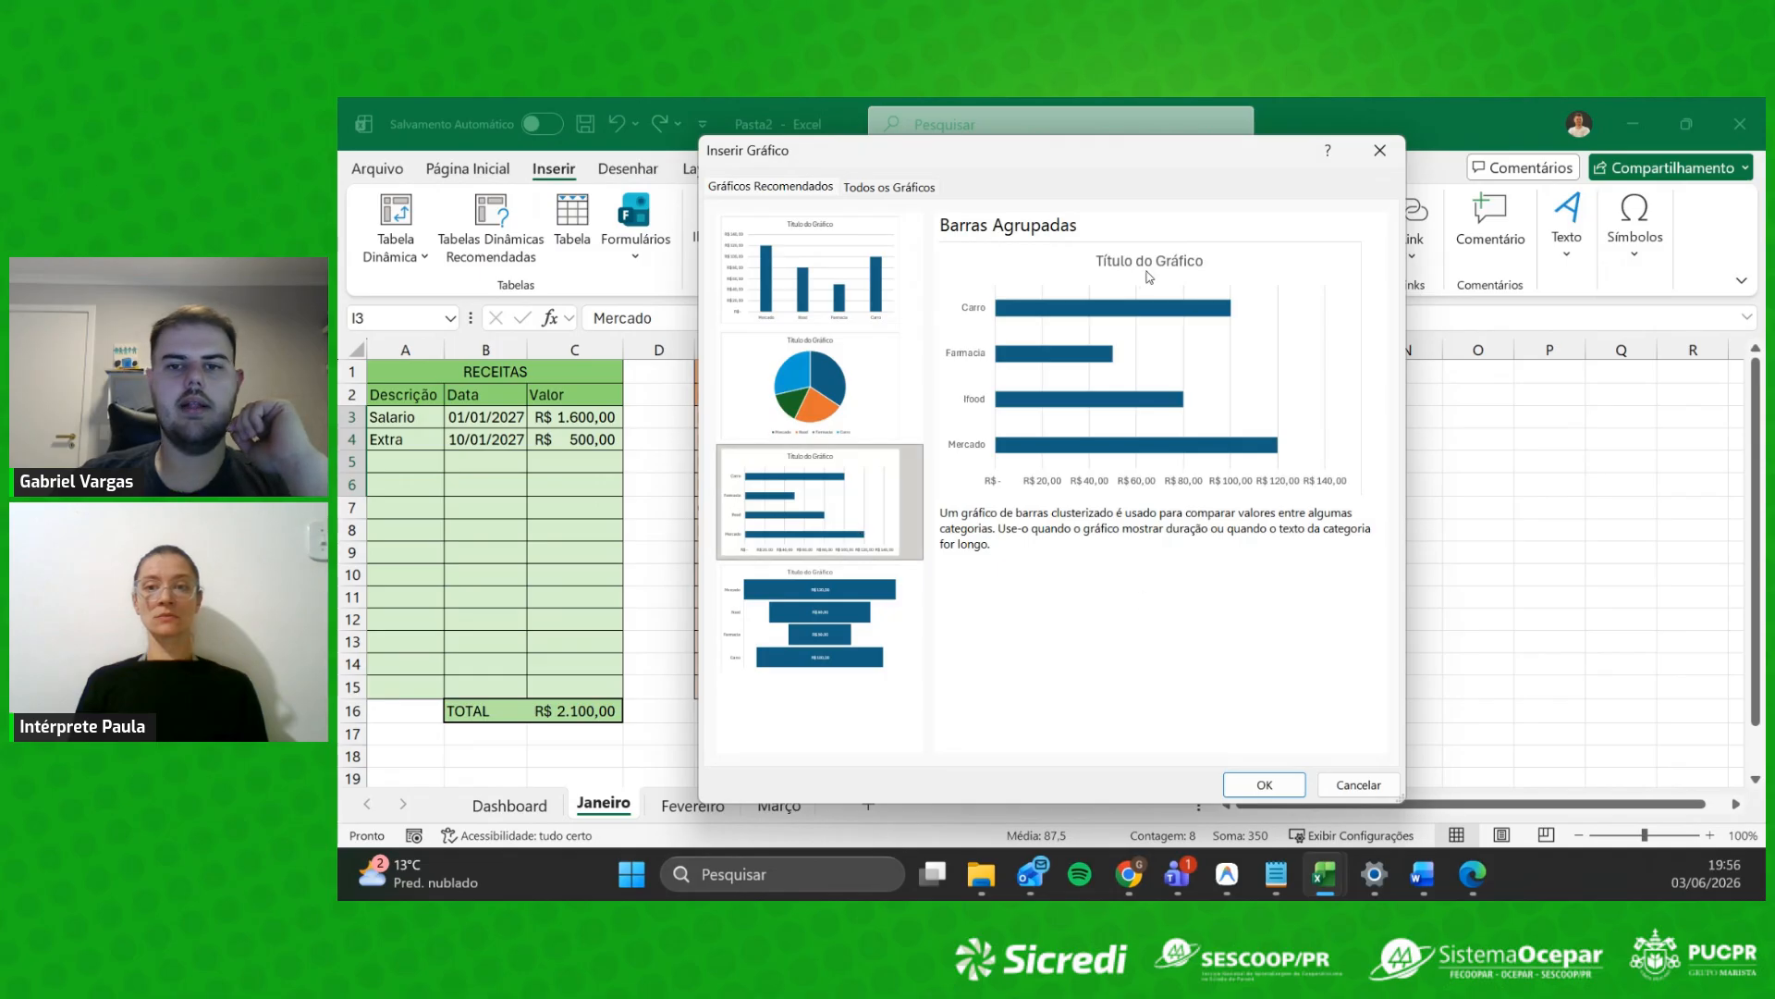
click(894, 645)
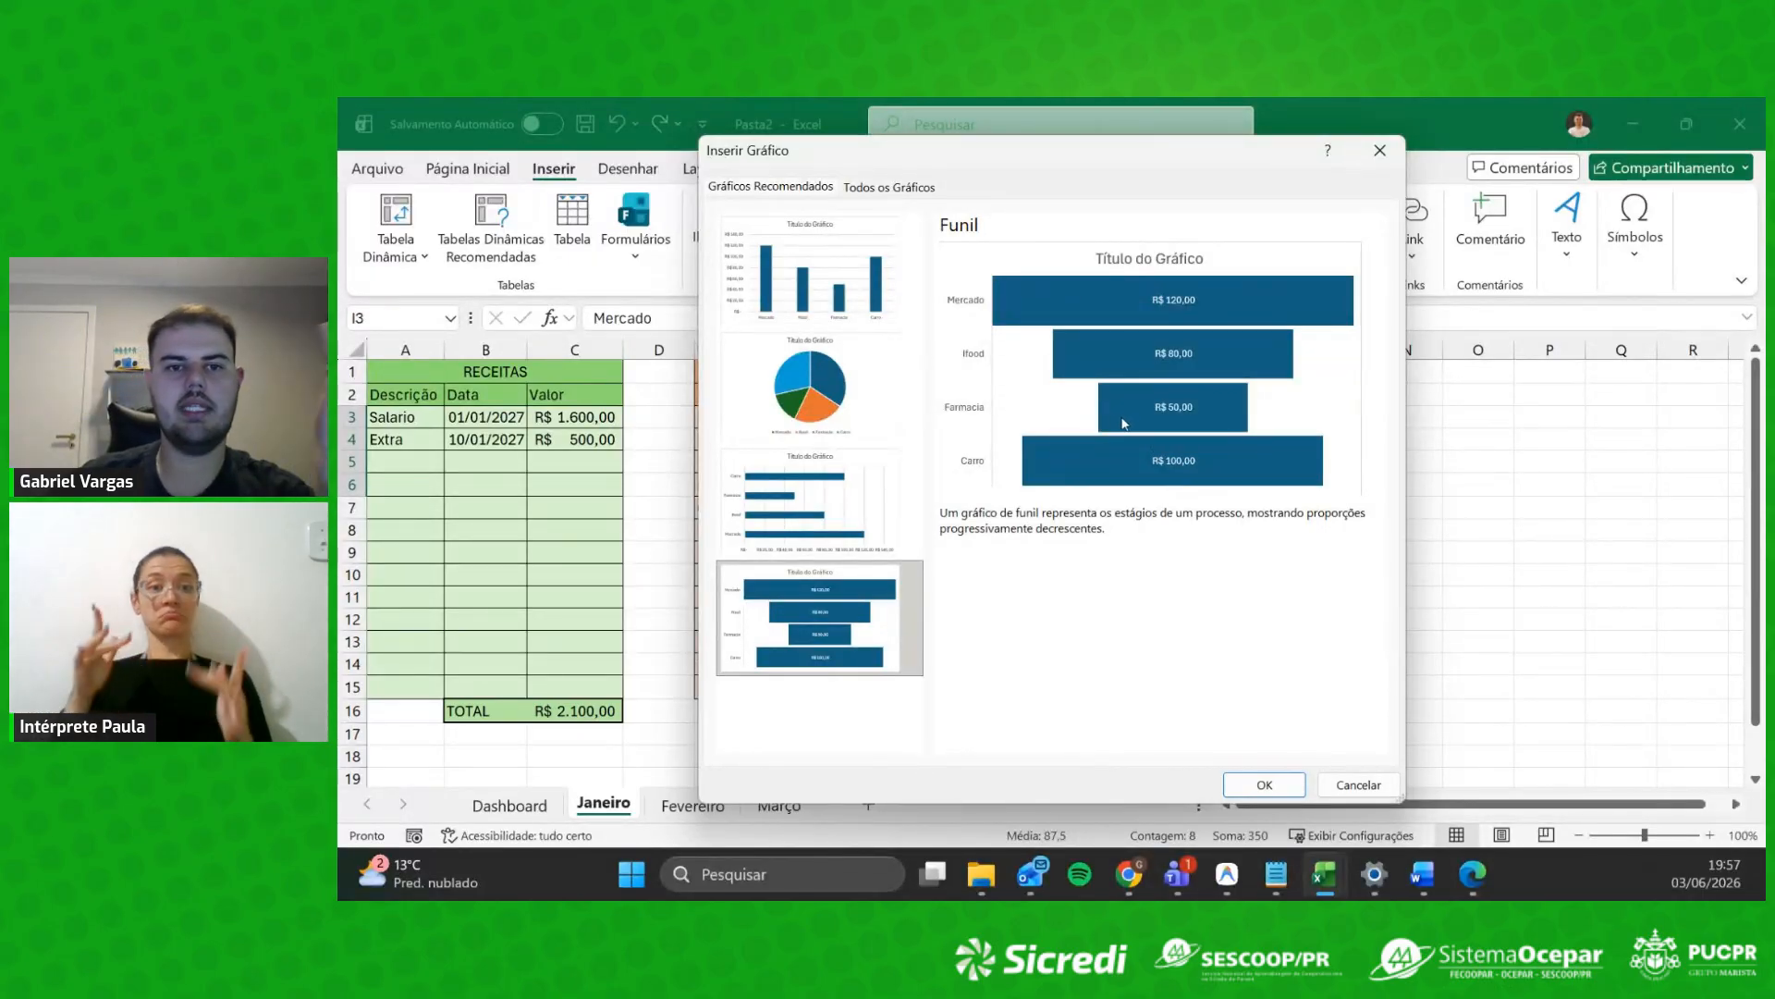
Step: Under Todos os Gráficos, try the 3D 100% stacked column and stacked line with markers variants
click(885, 190)
mouse_move(1068, 405)
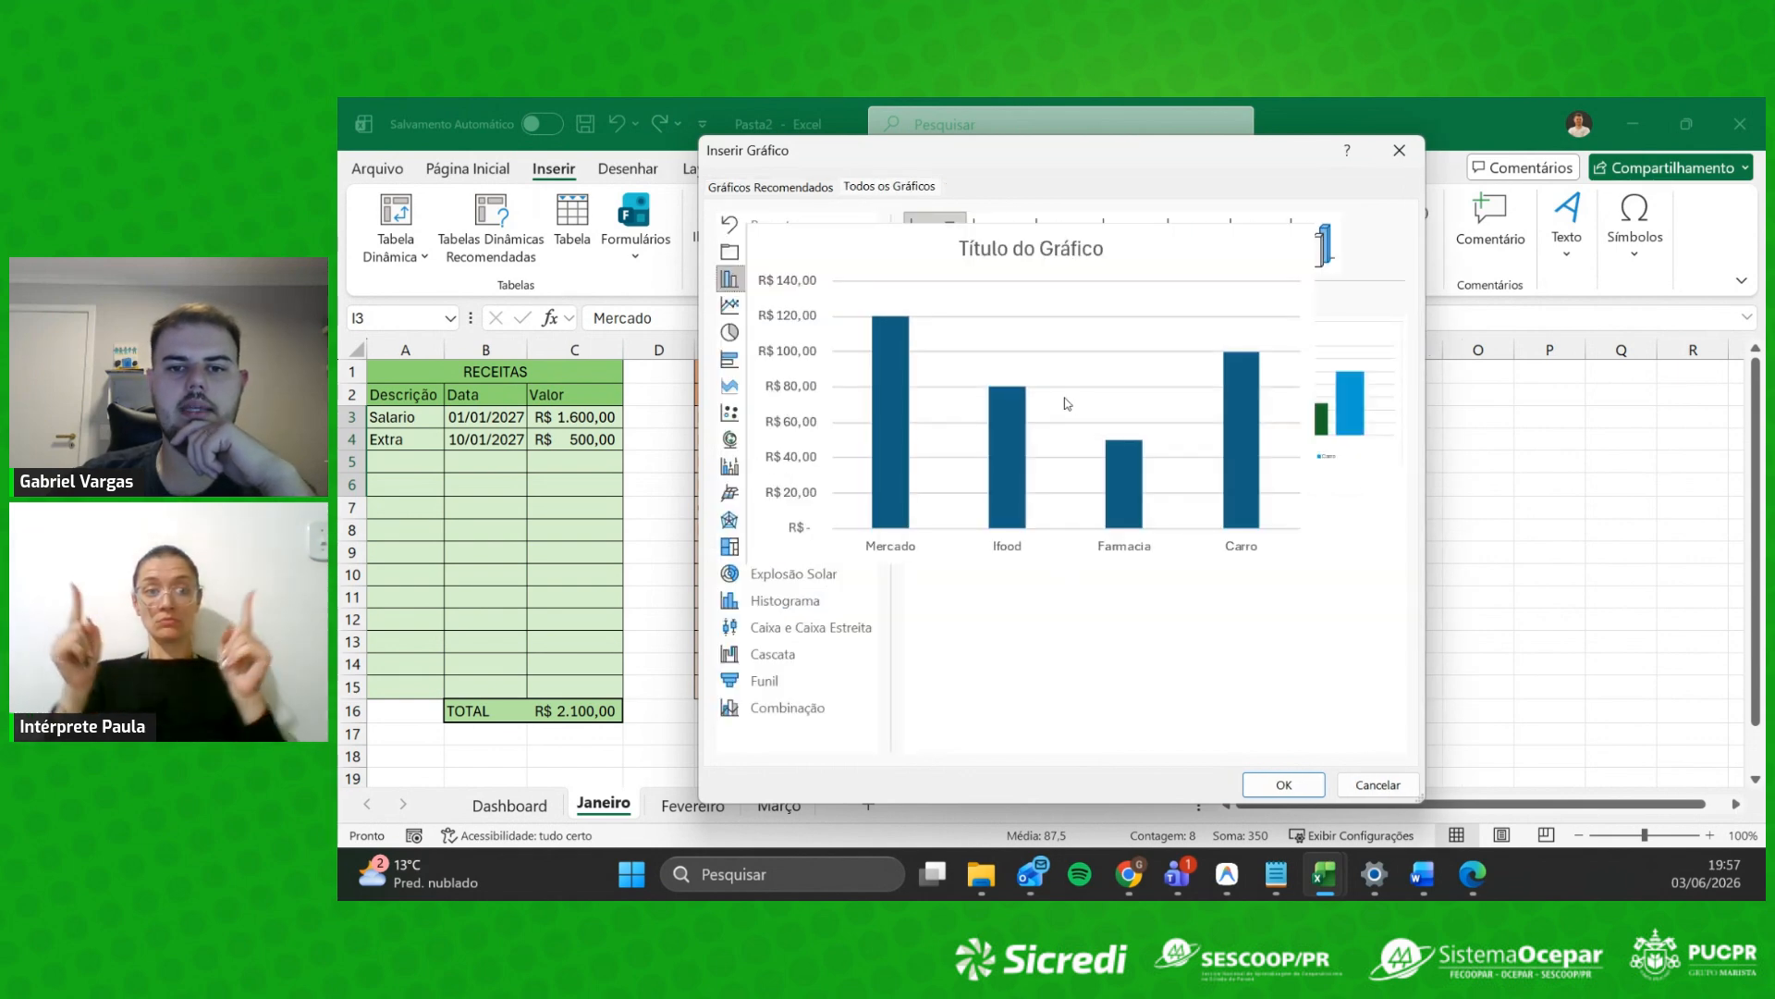
mouse_move(1329, 397)
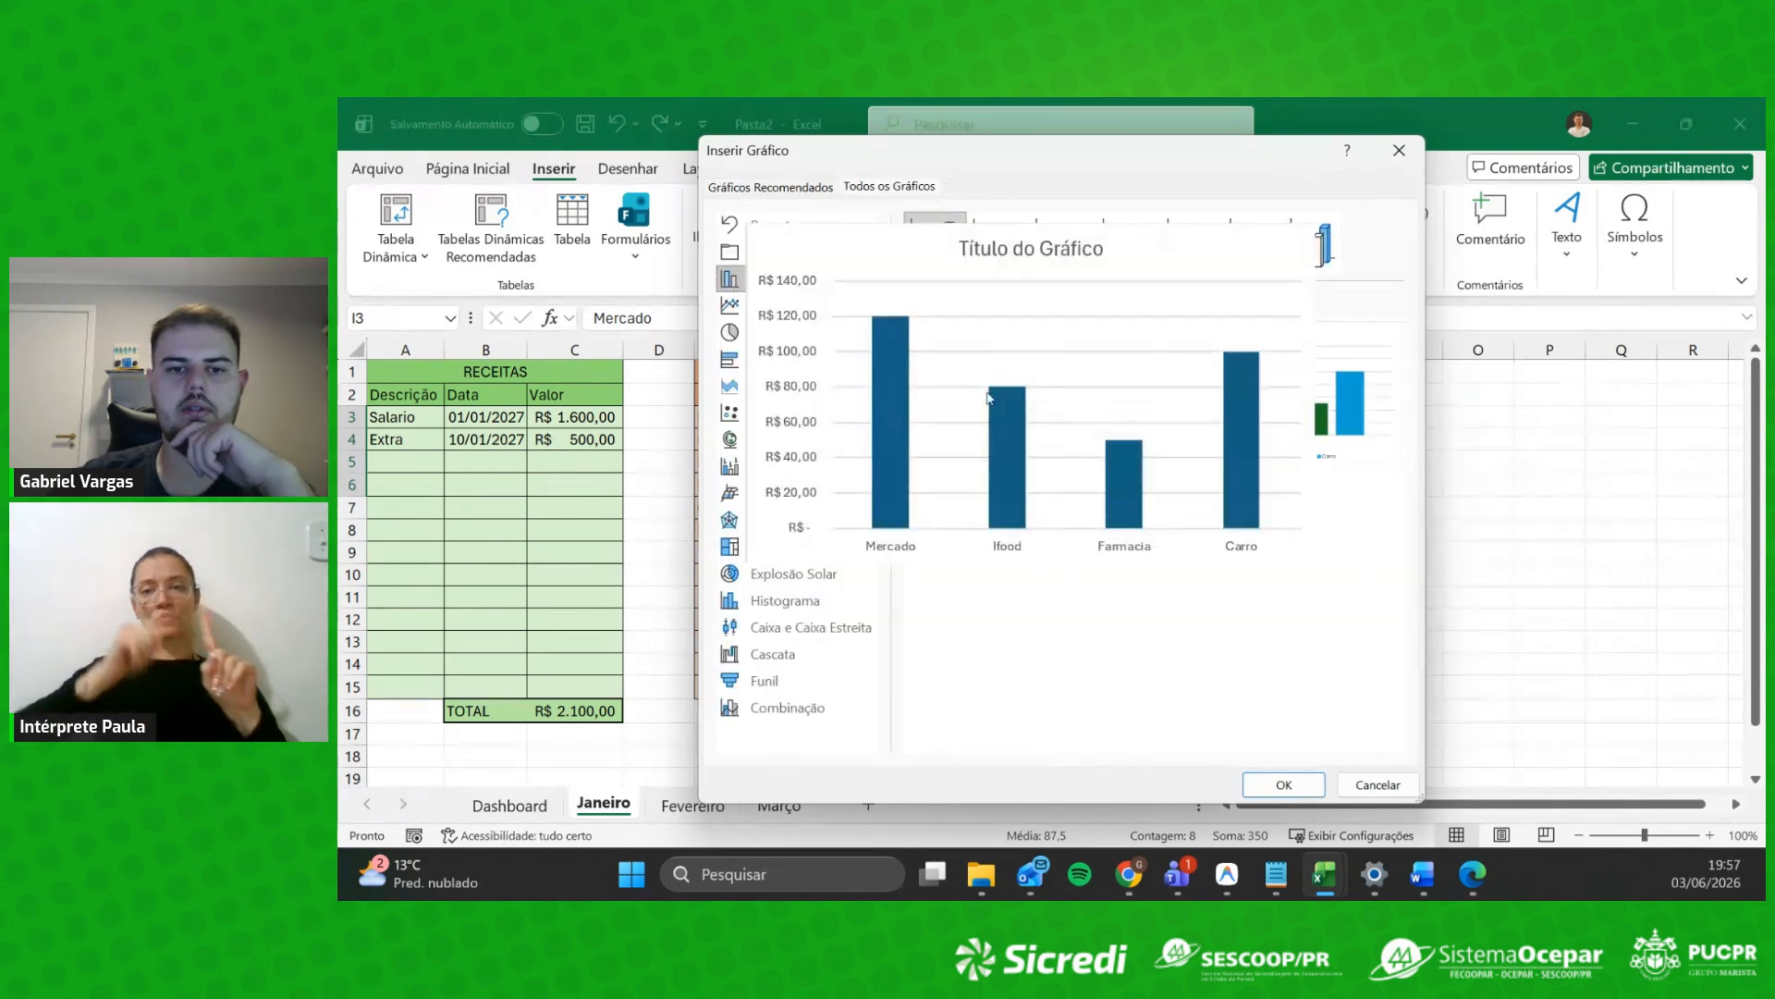
mouse_move(1025, 386)
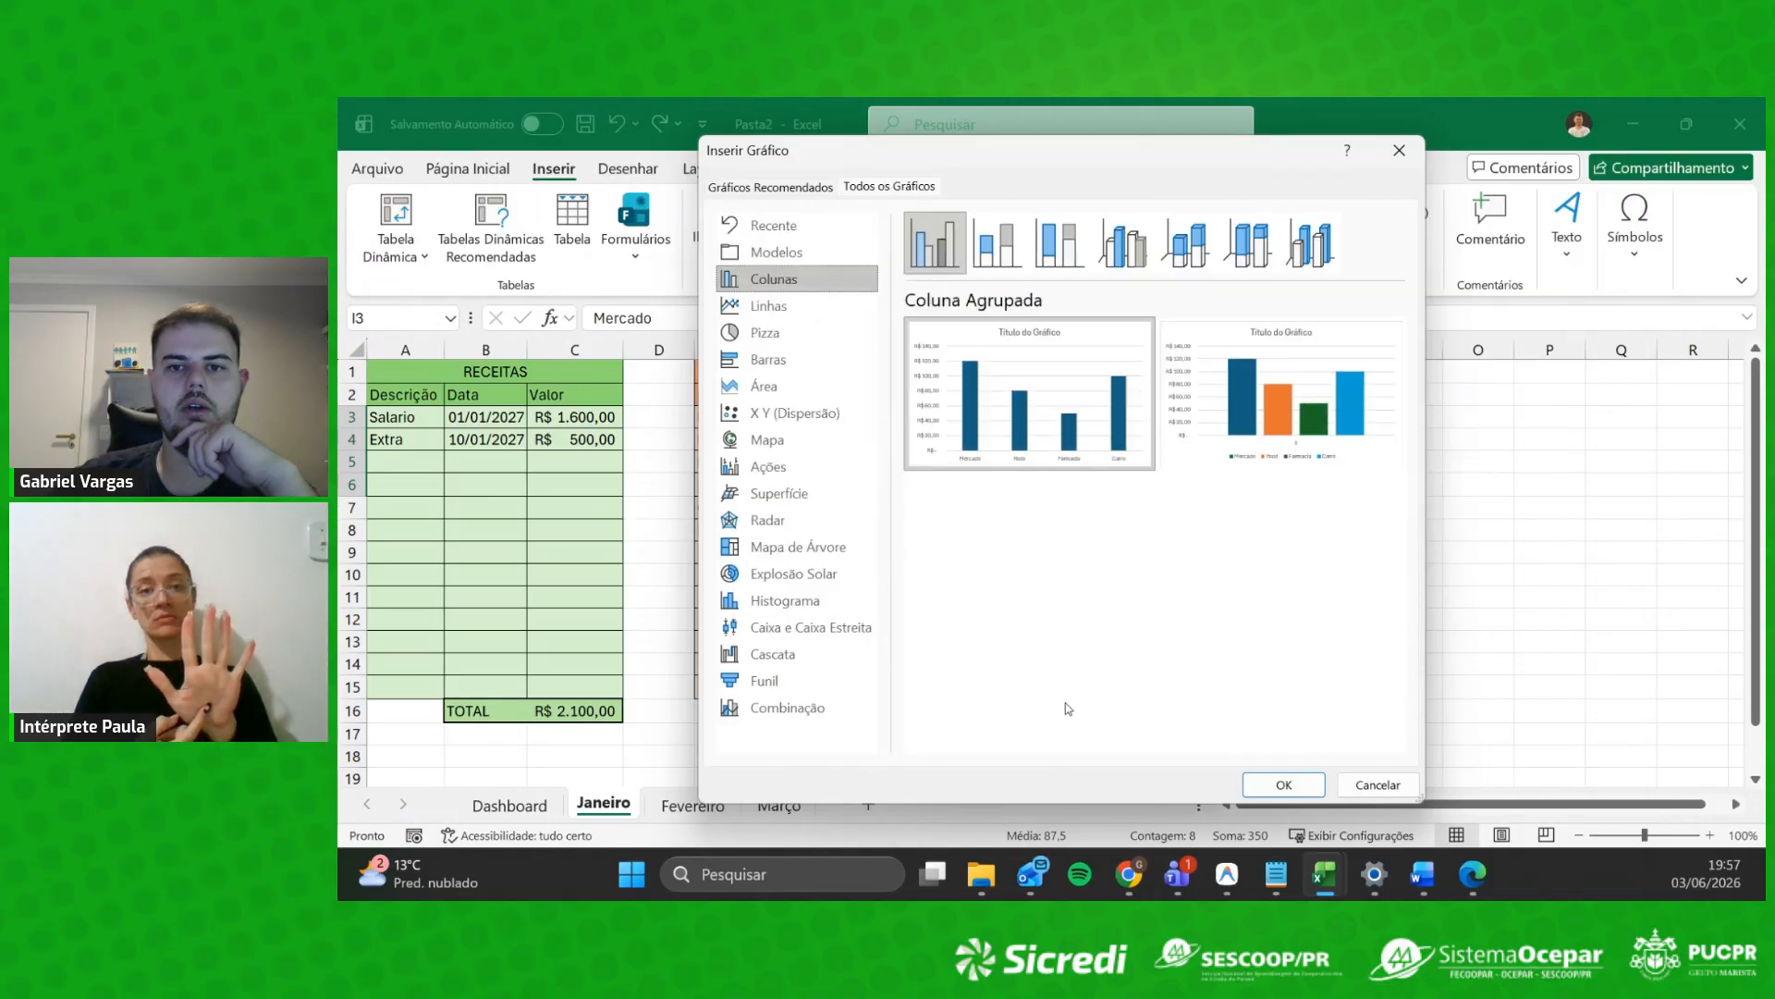
click(1239, 246)
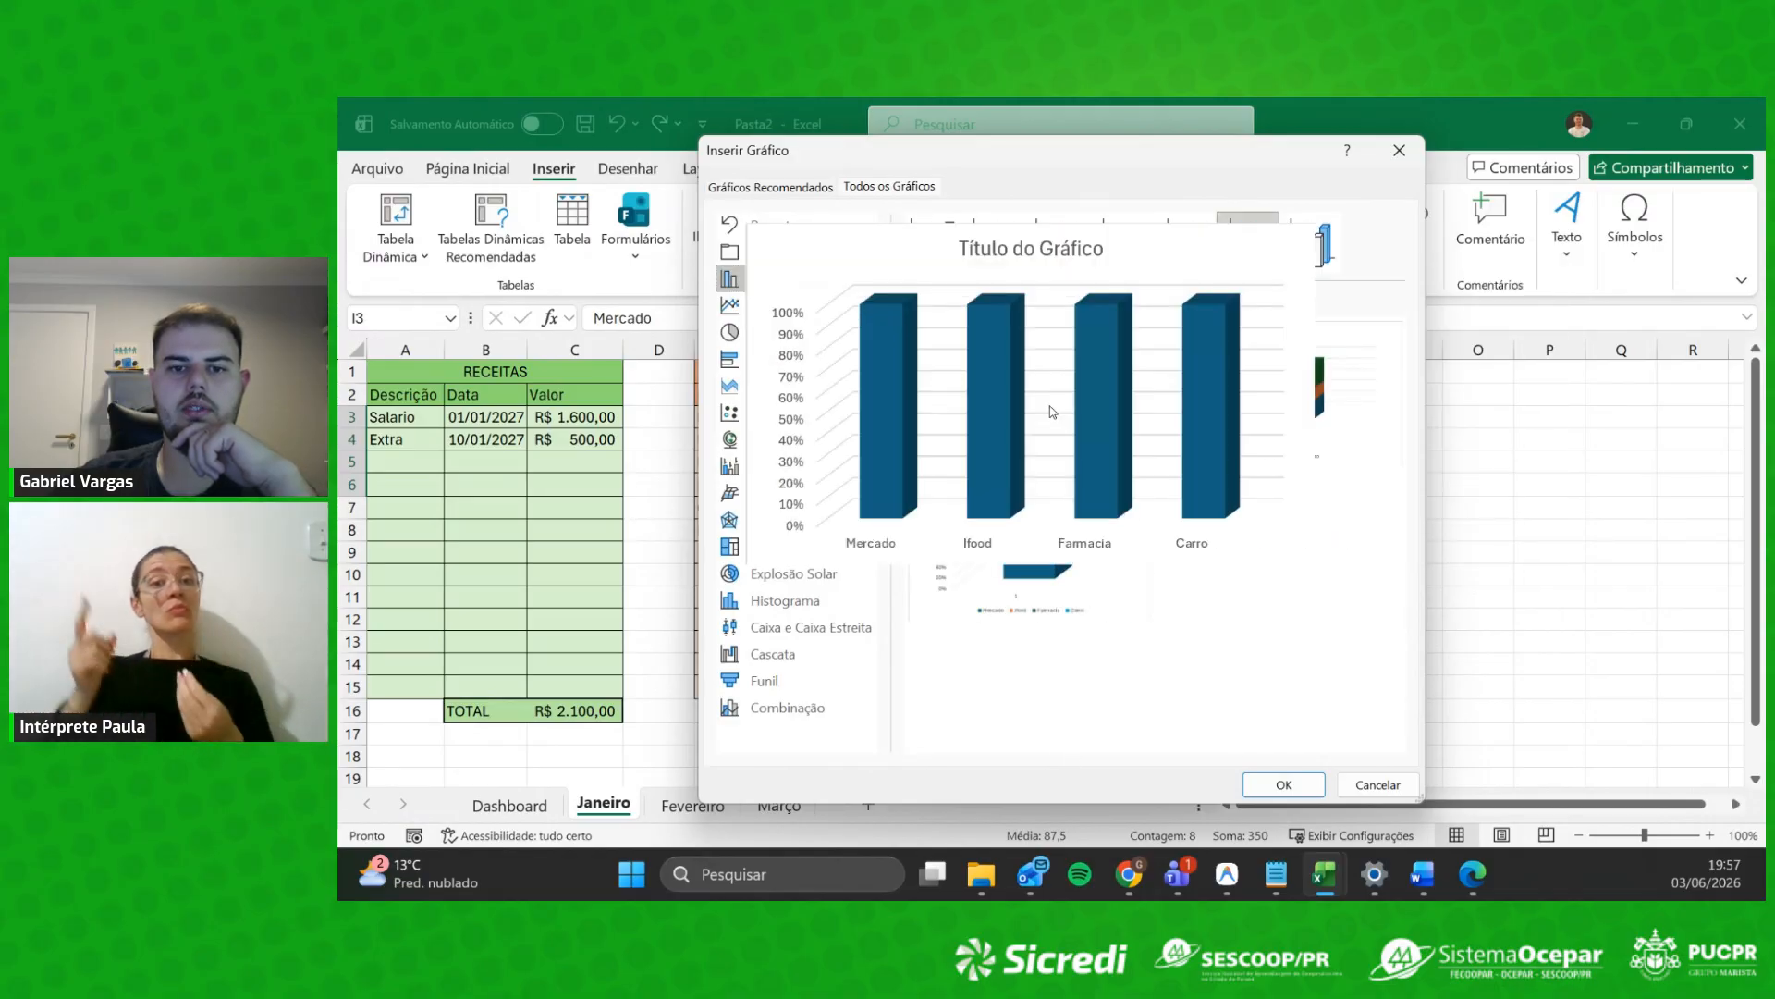
mouse_move(1260, 389)
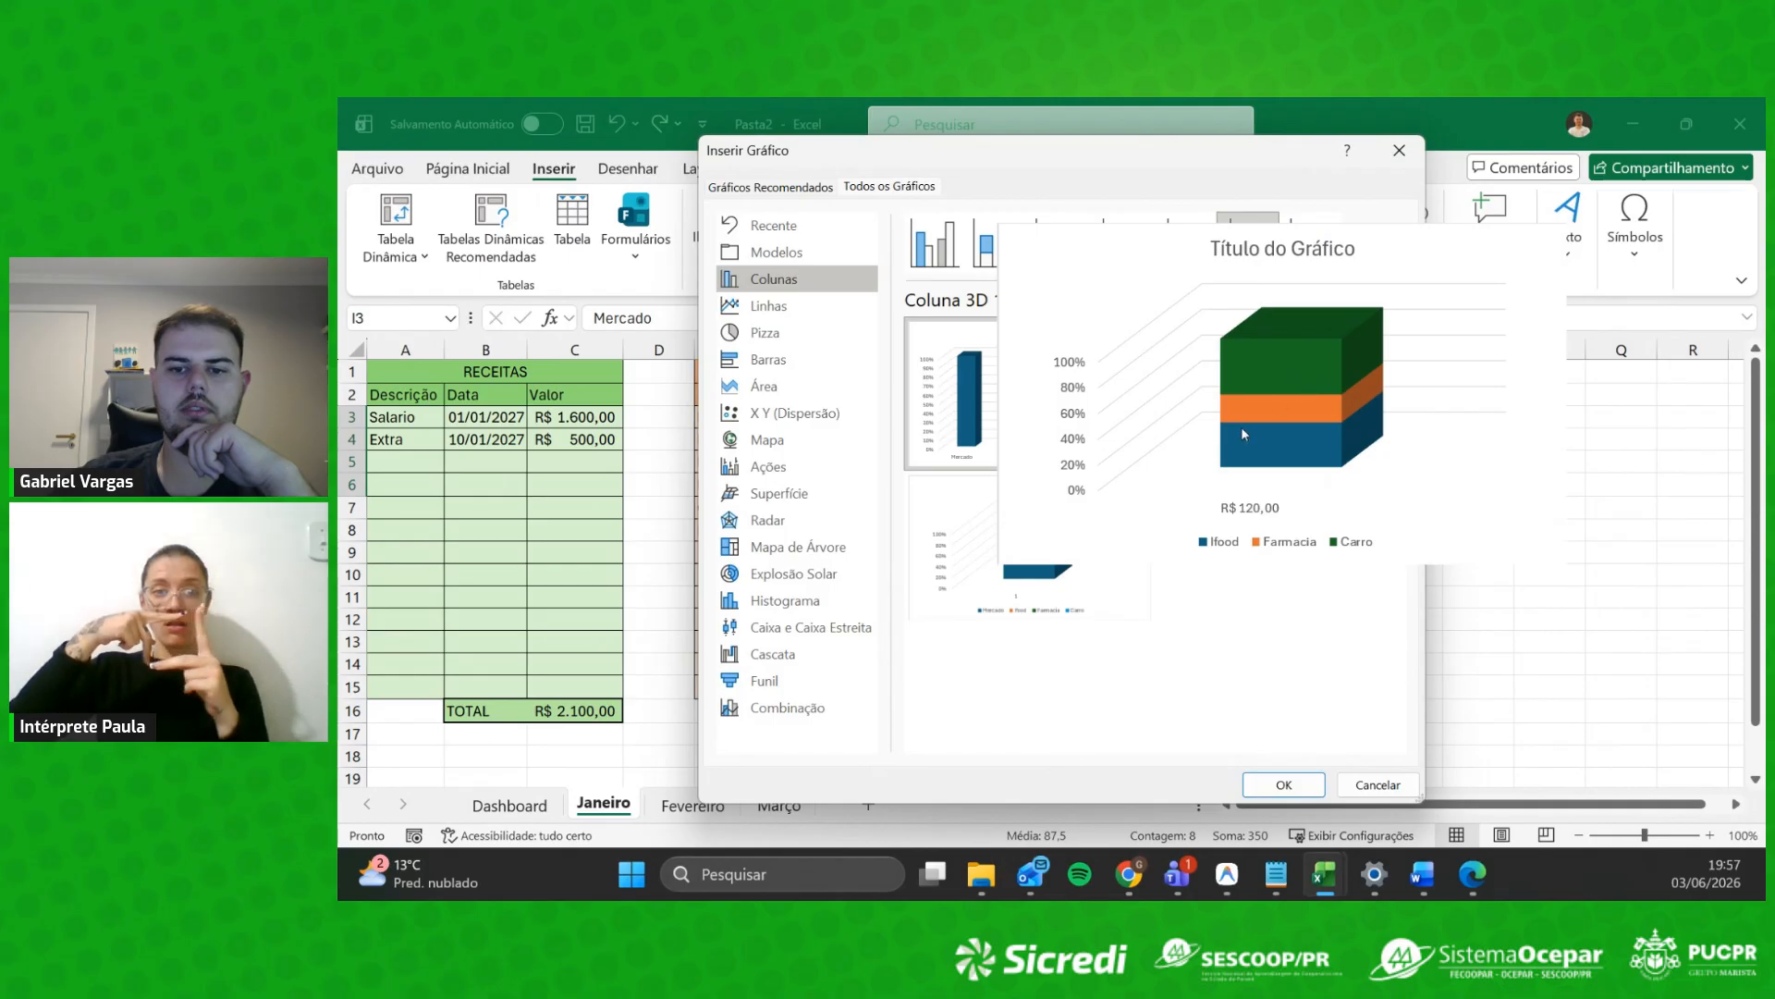
mouse_move(1076, 547)
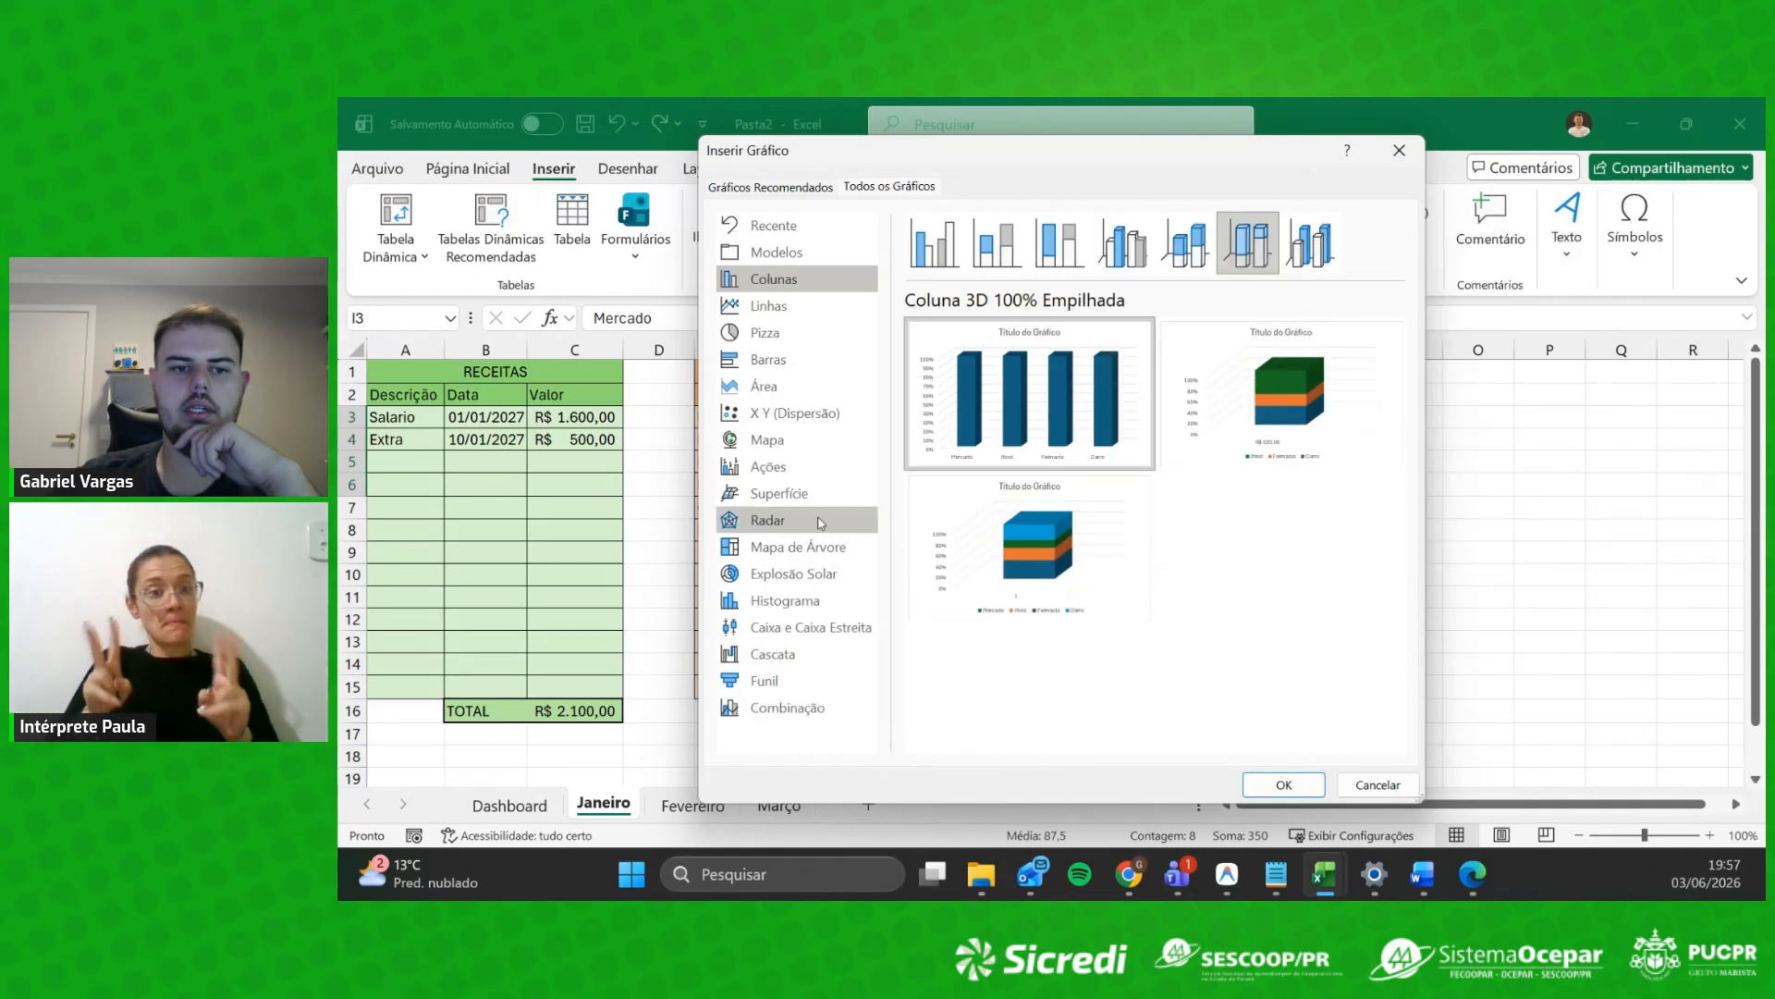
click(768, 305)
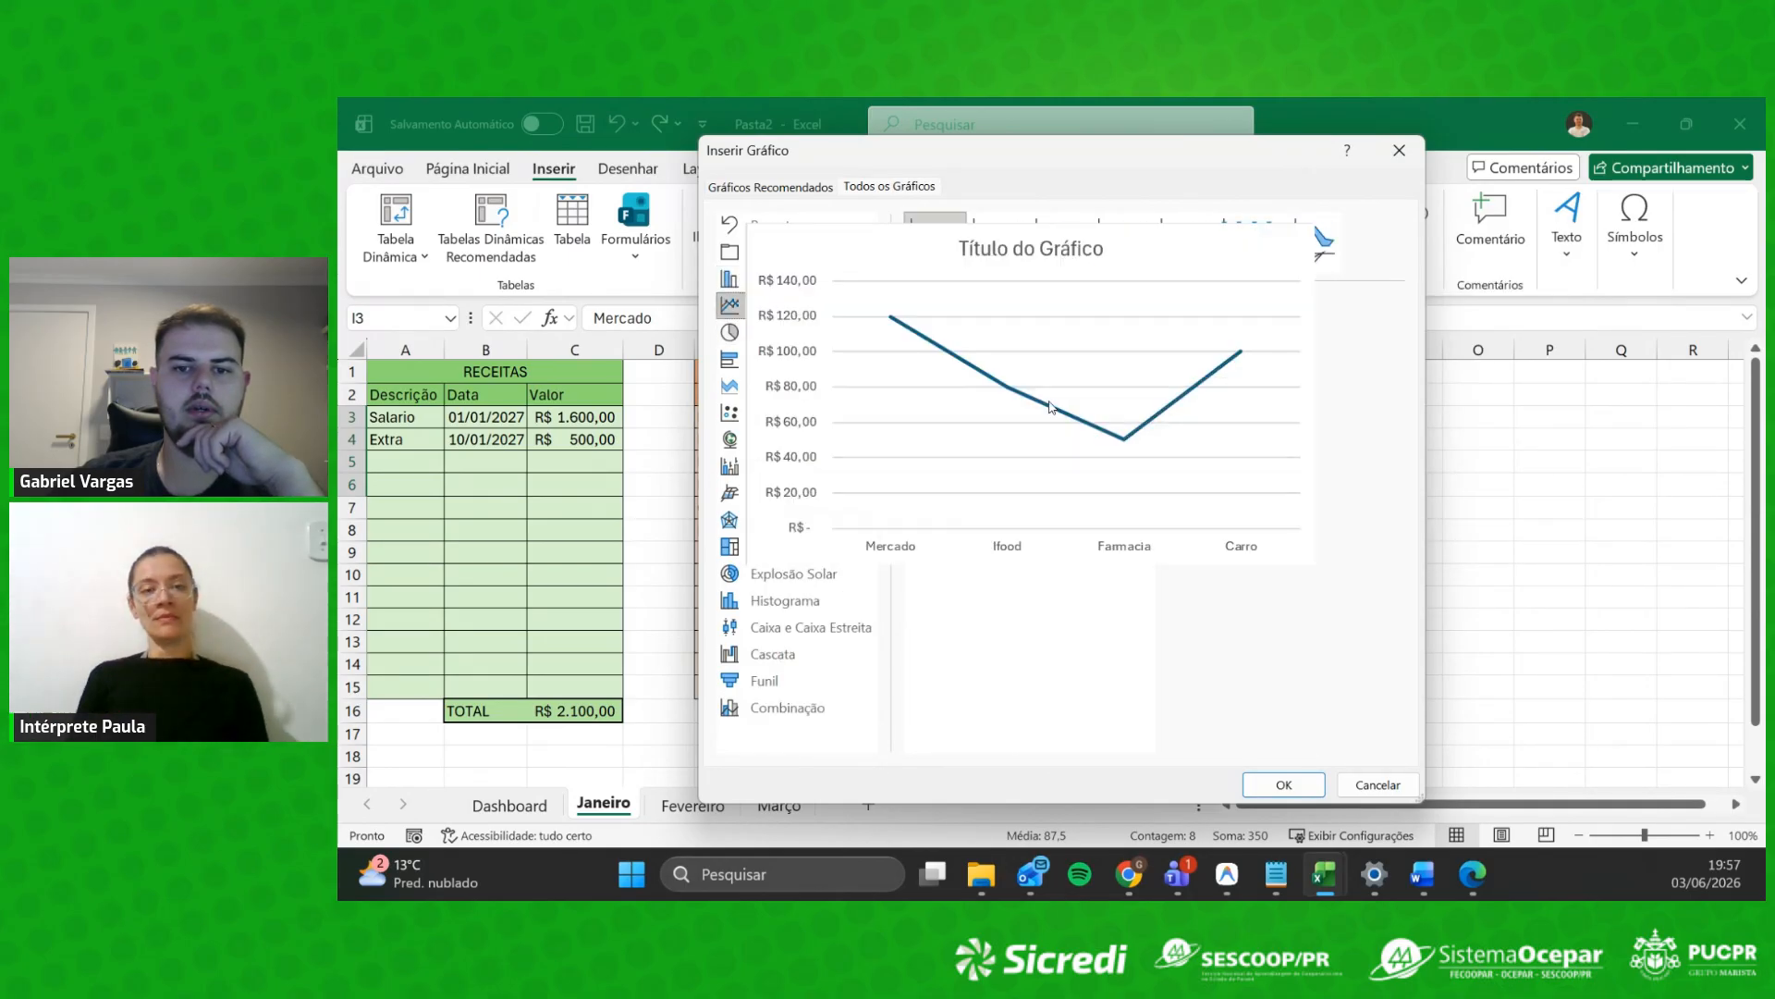
click(1142, 253)
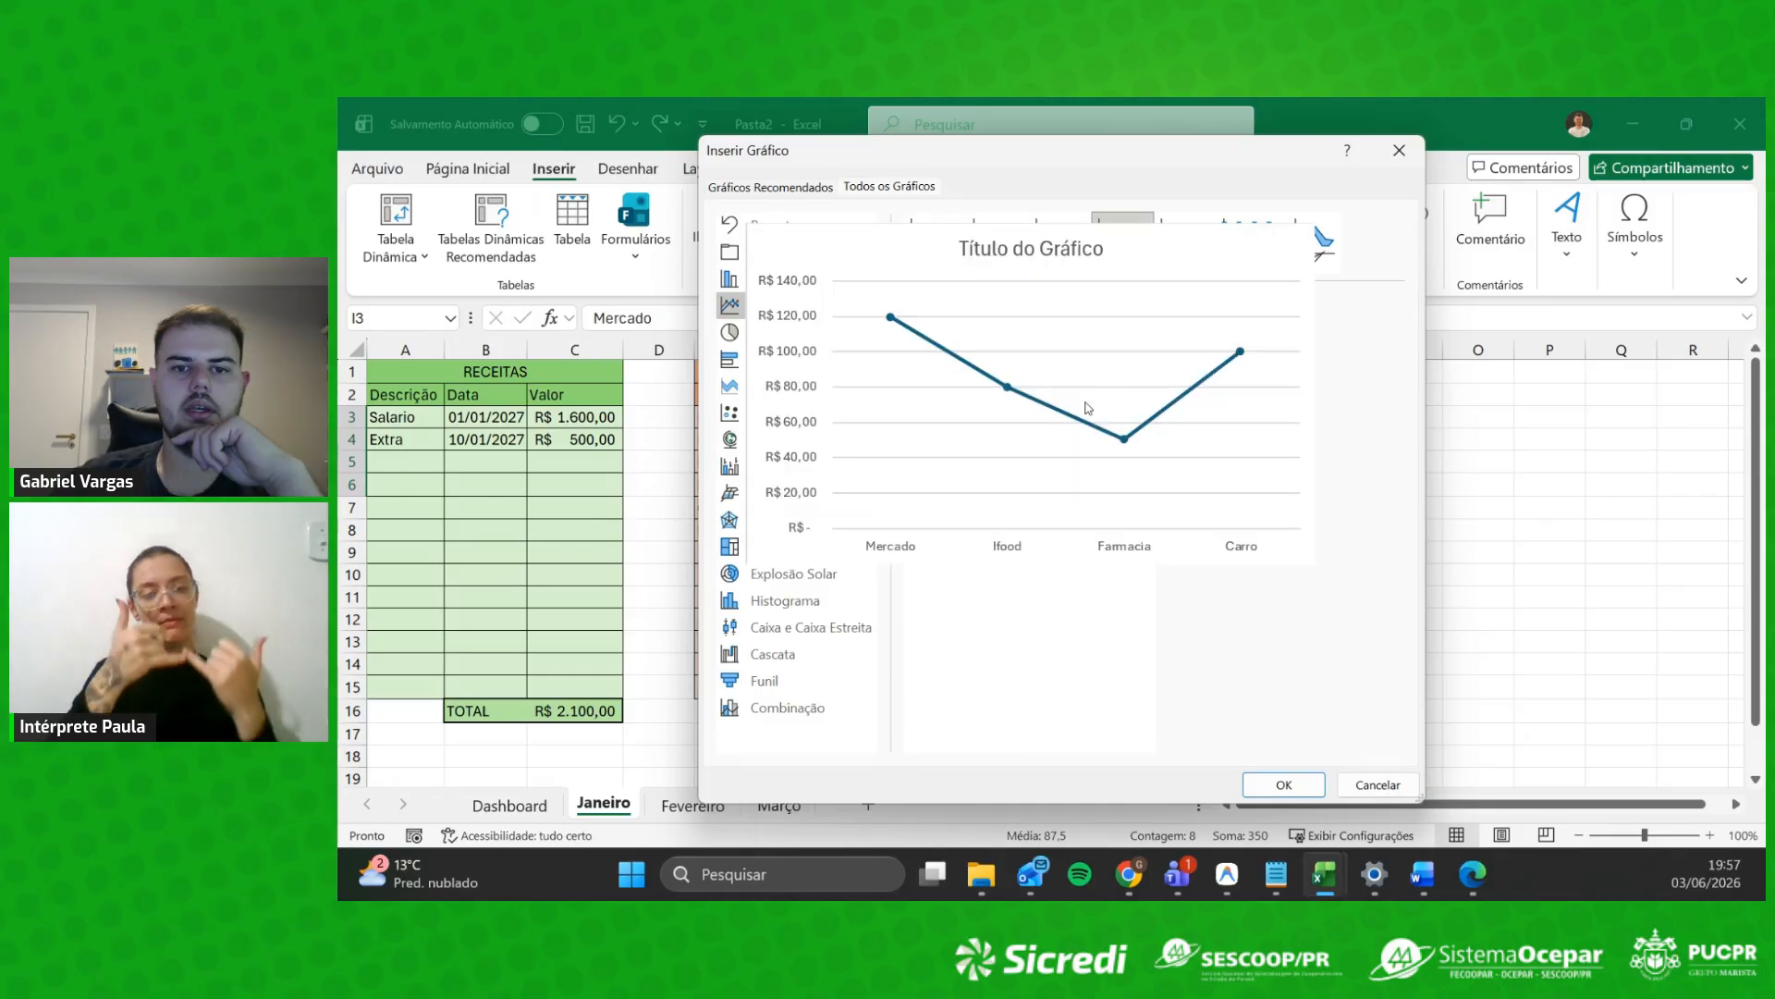
click(1202, 247)
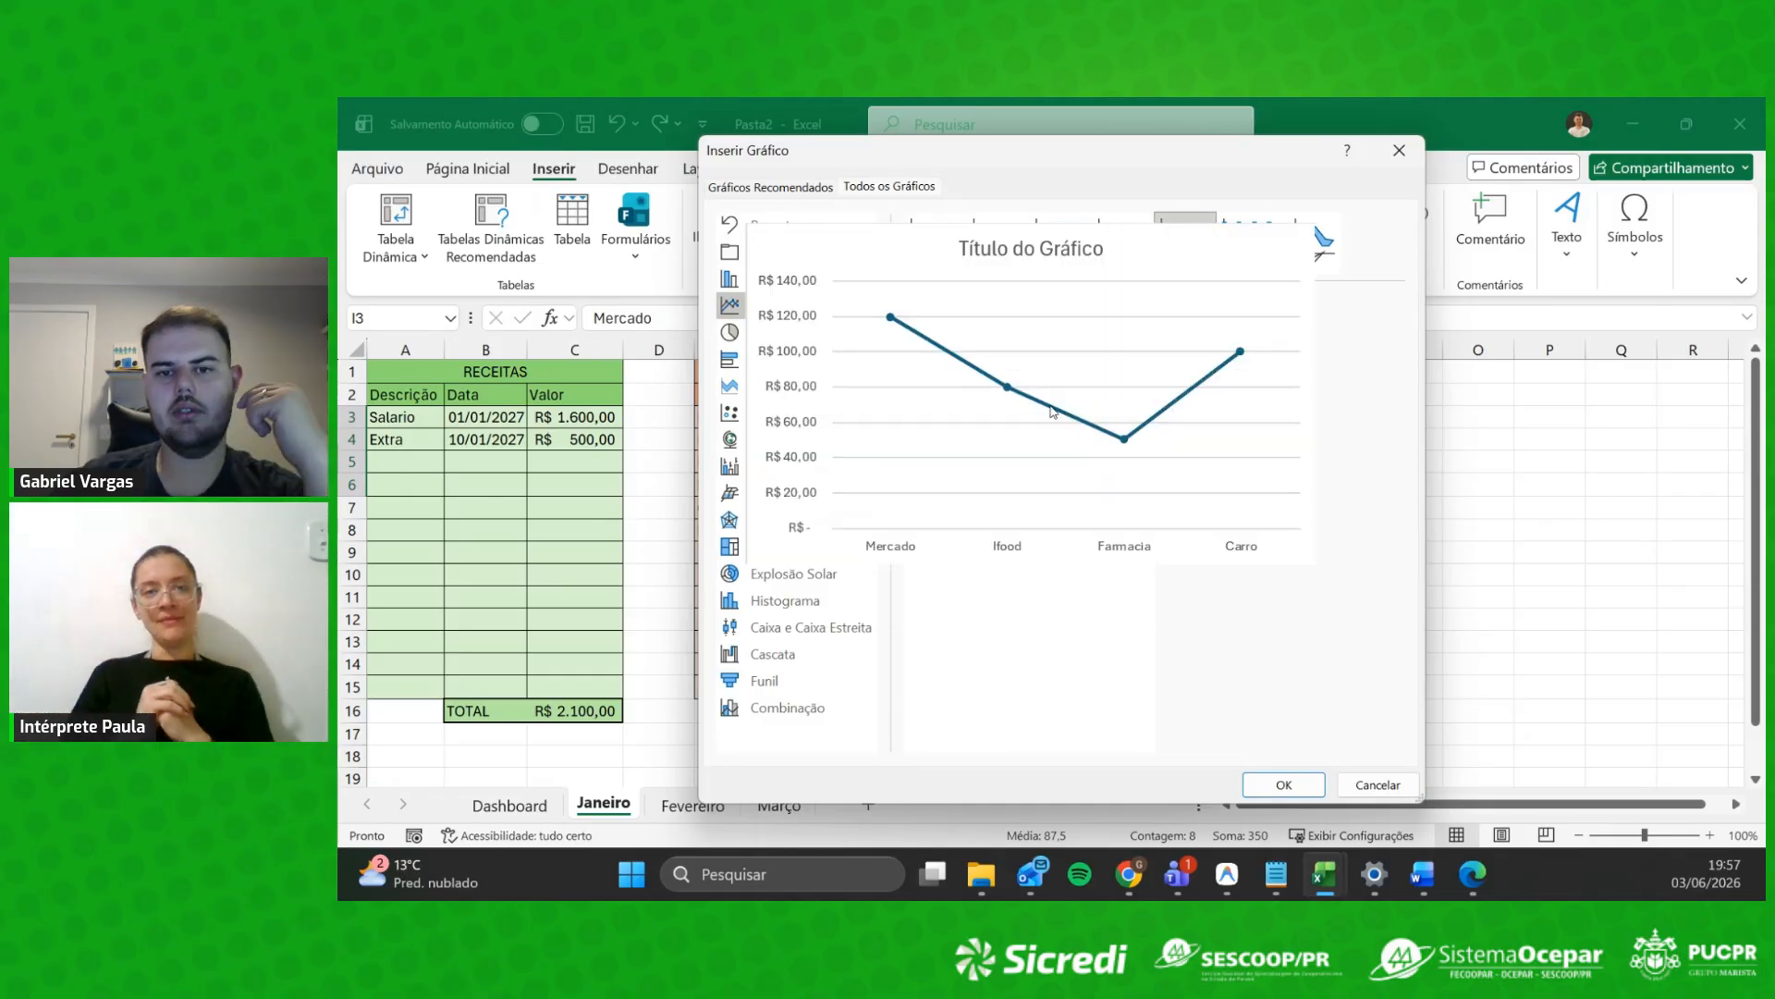
Step: Preview the totals as 3D pie, bar-of-pie and finally pie-of-pie charts
click(756, 333)
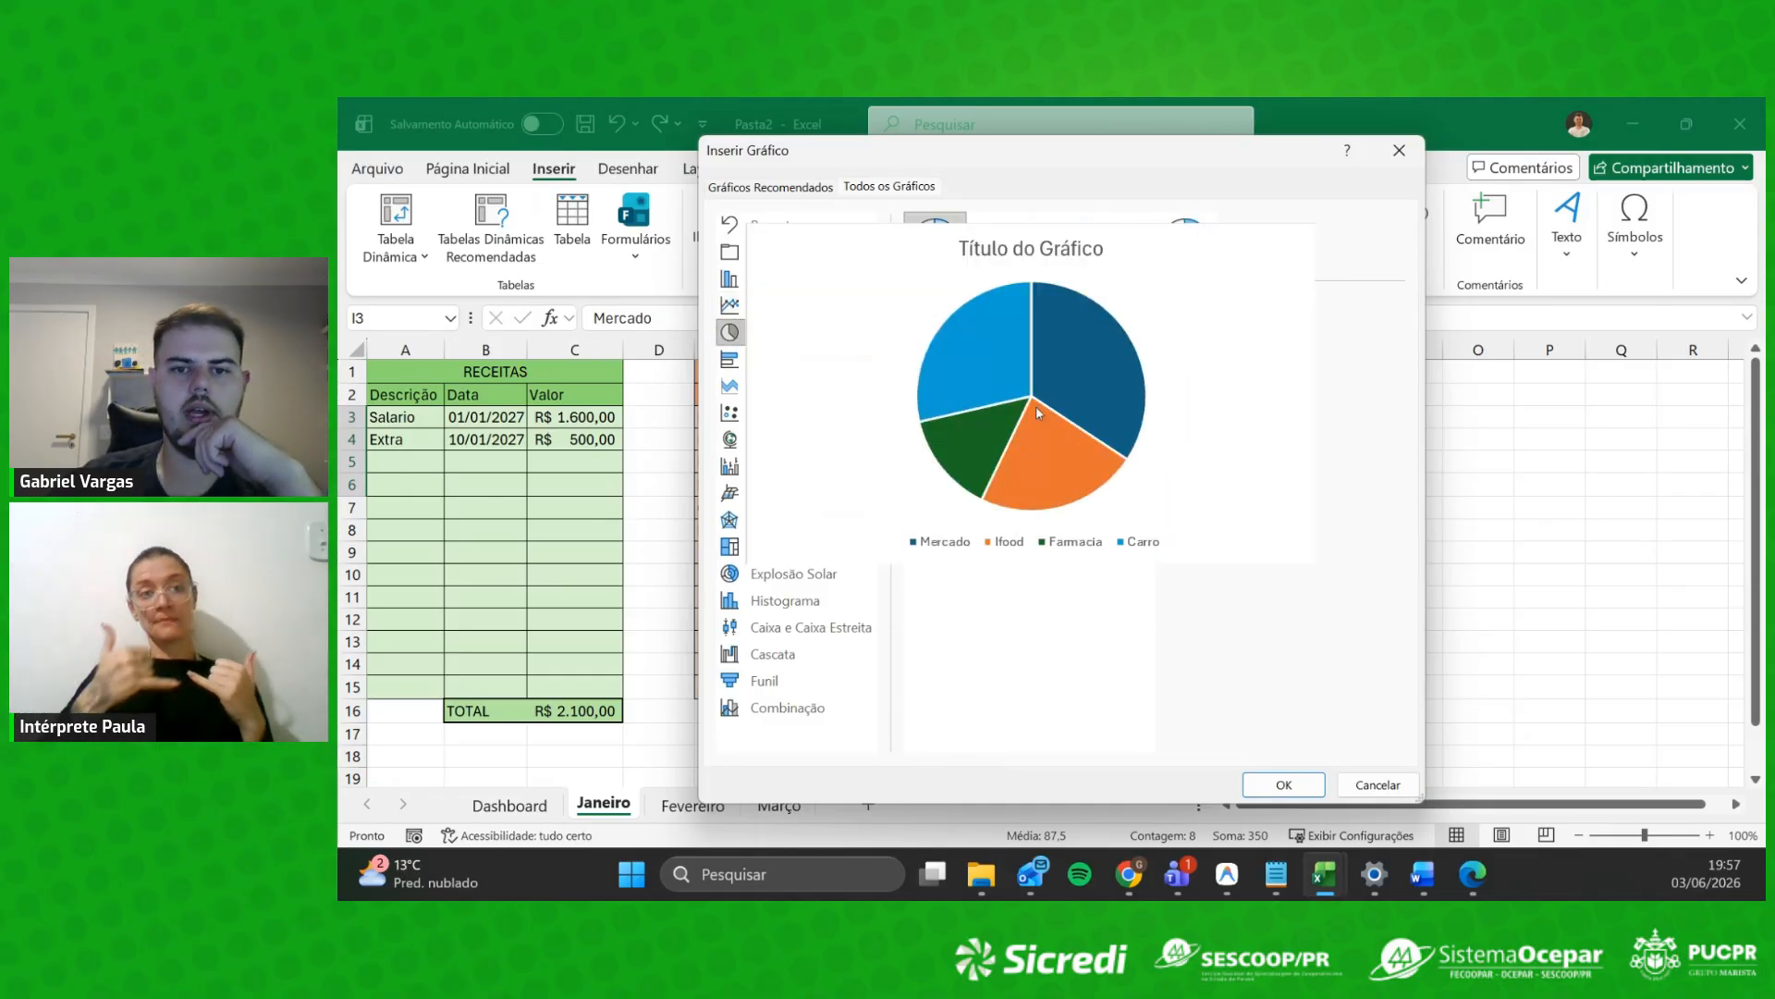
click(998, 243)
mouse_move(1066, 386)
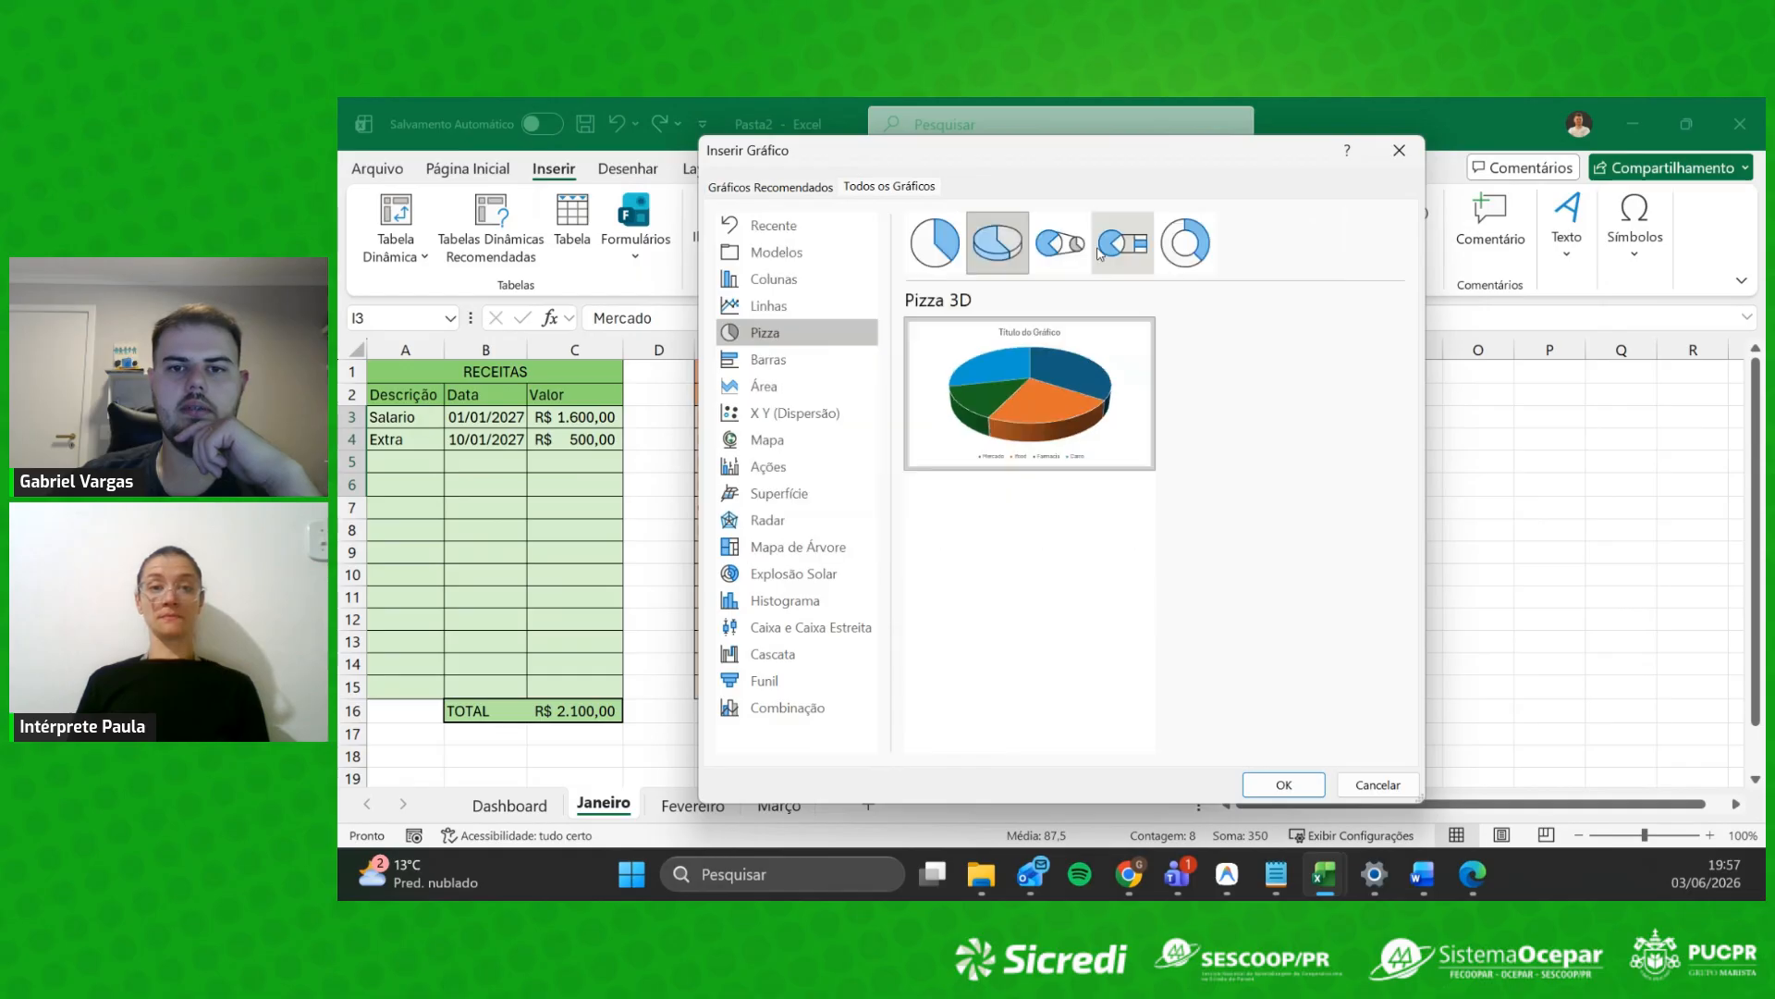
click(1121, 244)
click(1064, 246)
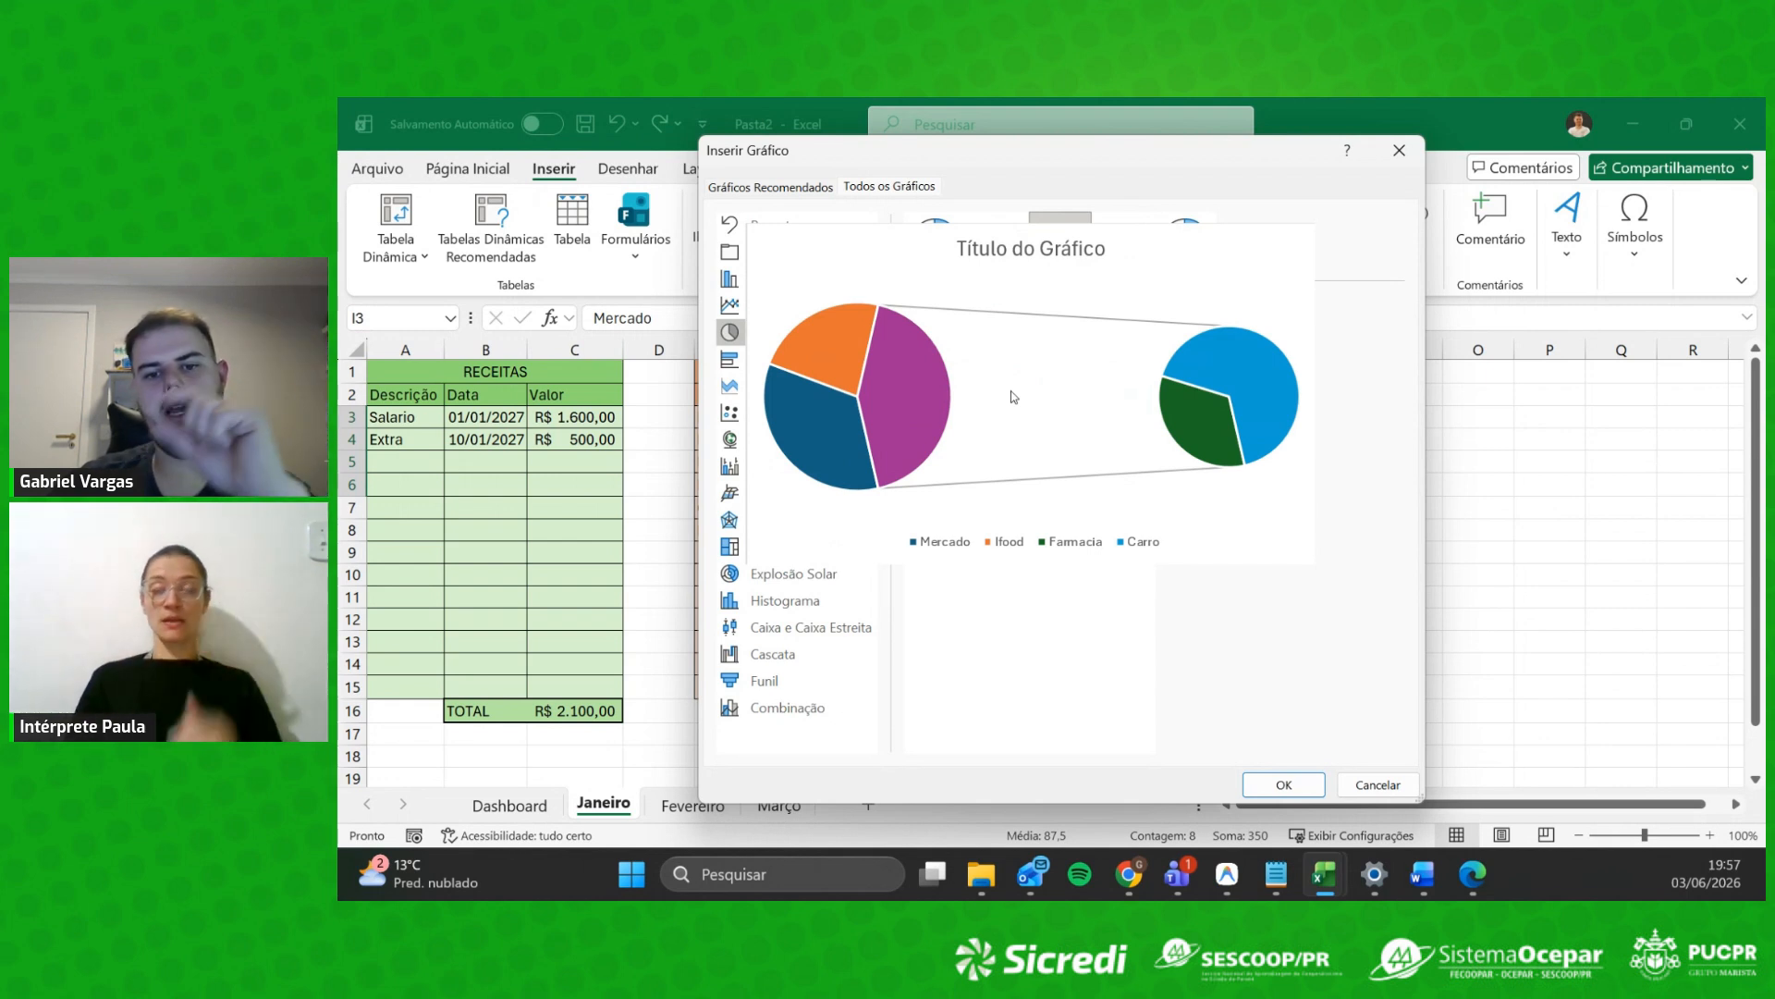
Step: Preview the totals as bar-of-pie, doughnut, sunburst, box-and-whisker, histogram, waterfall and funnel charts
click(1122, 239)
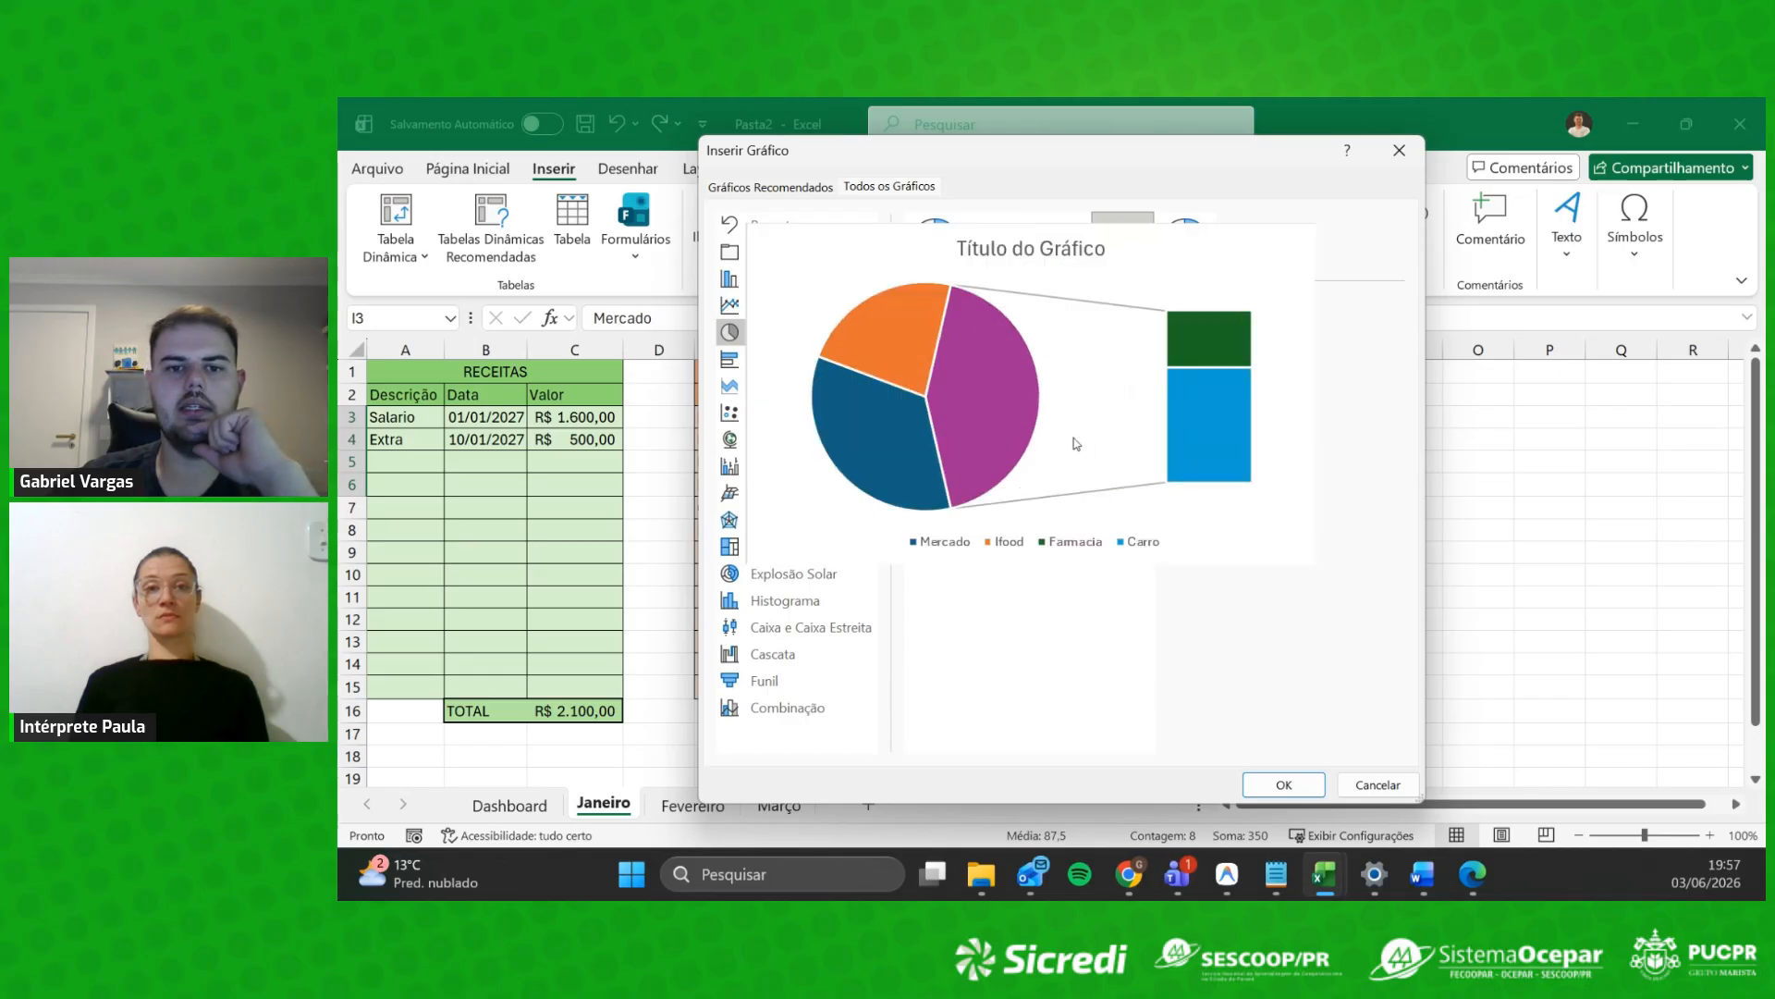
click(1183, 247)
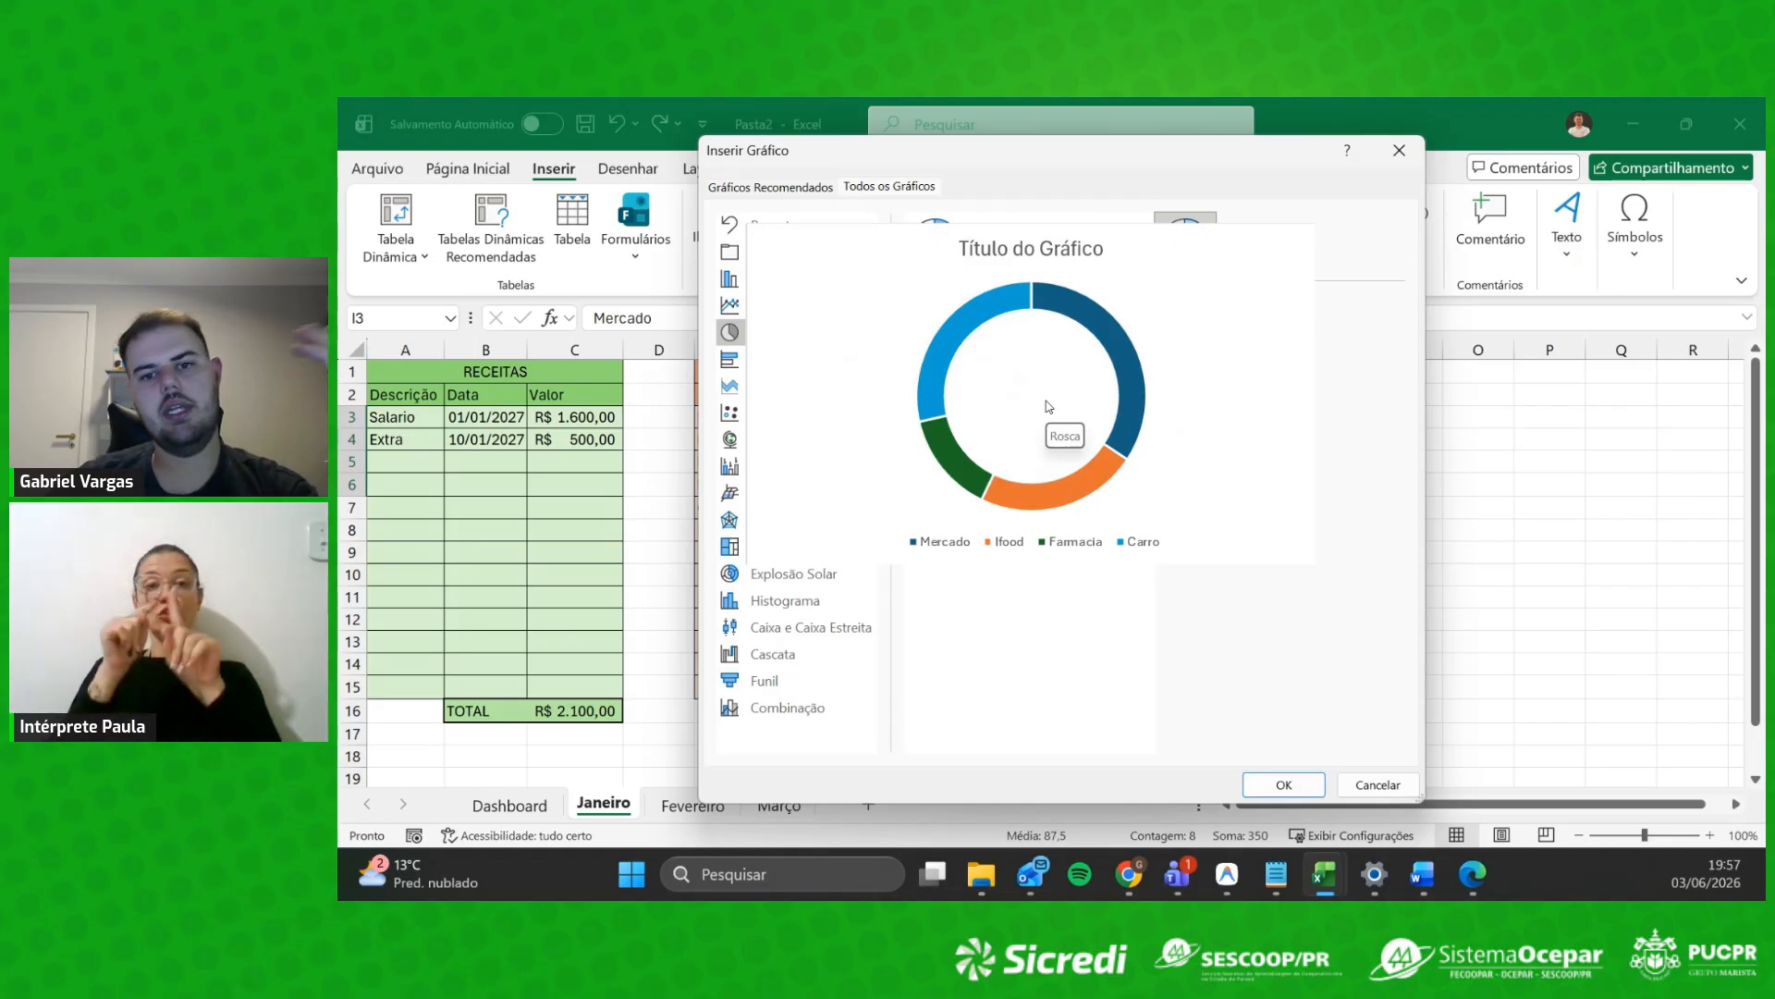
click(796, 572)
mouse_move(1001, 412)
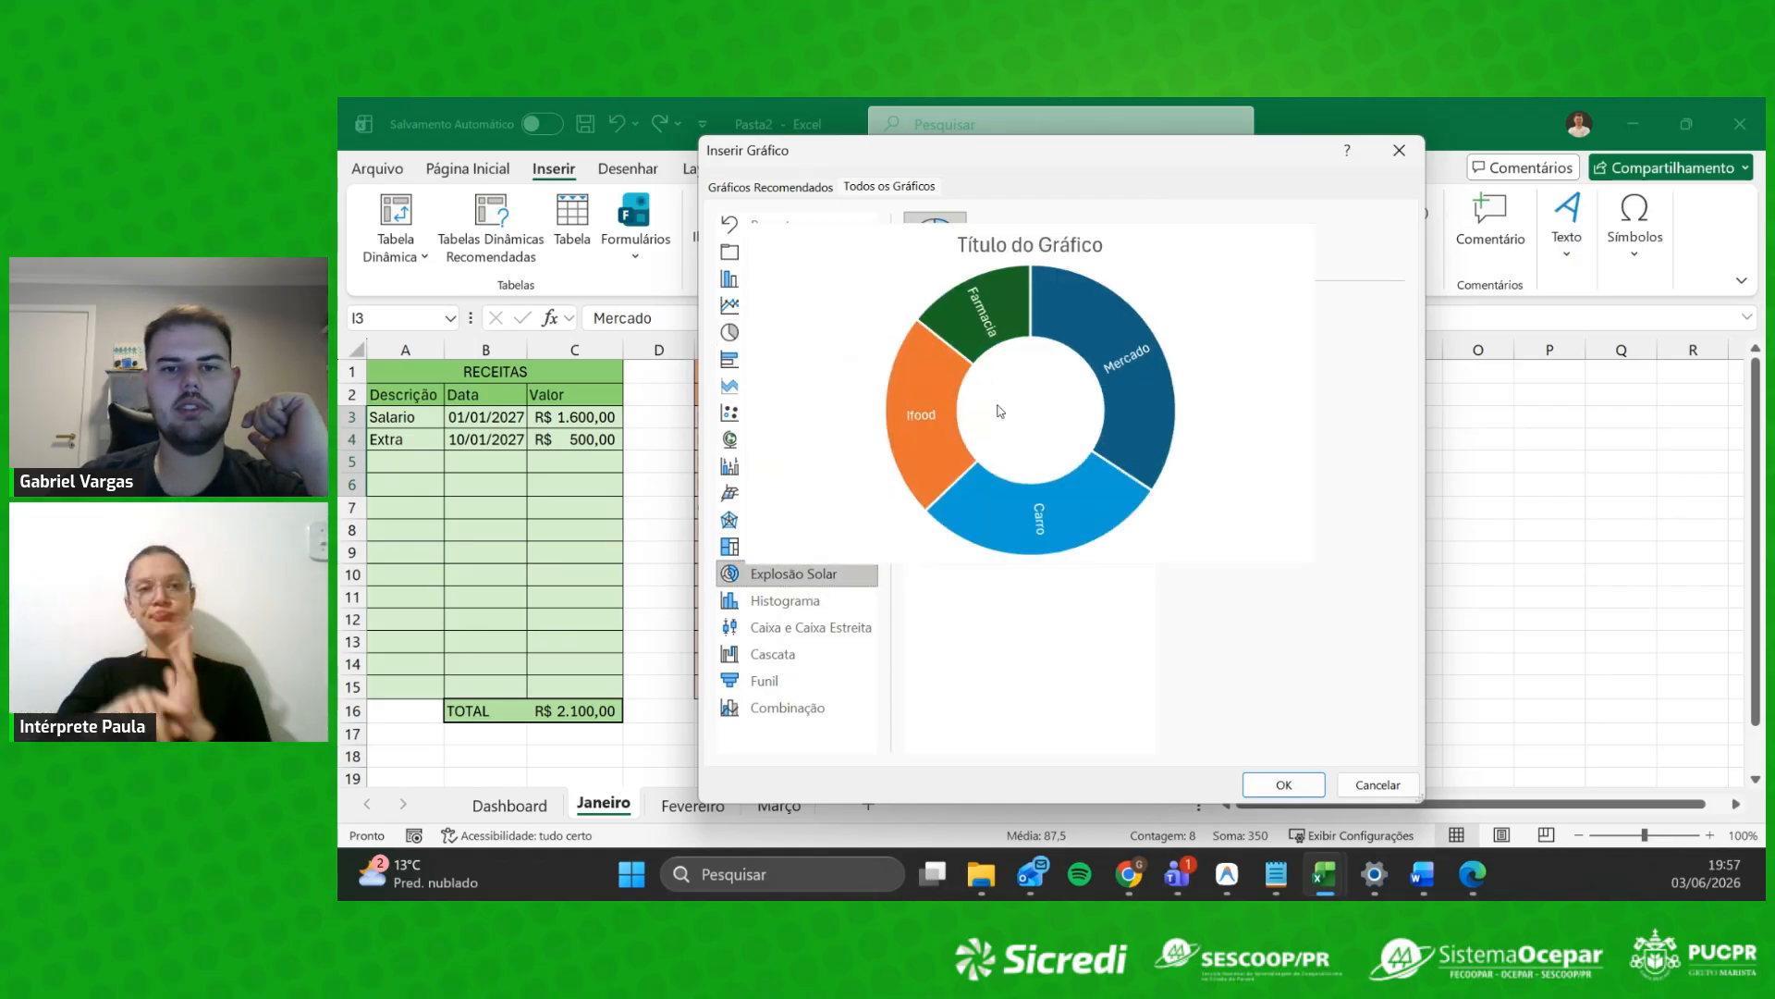
click(811, 627)
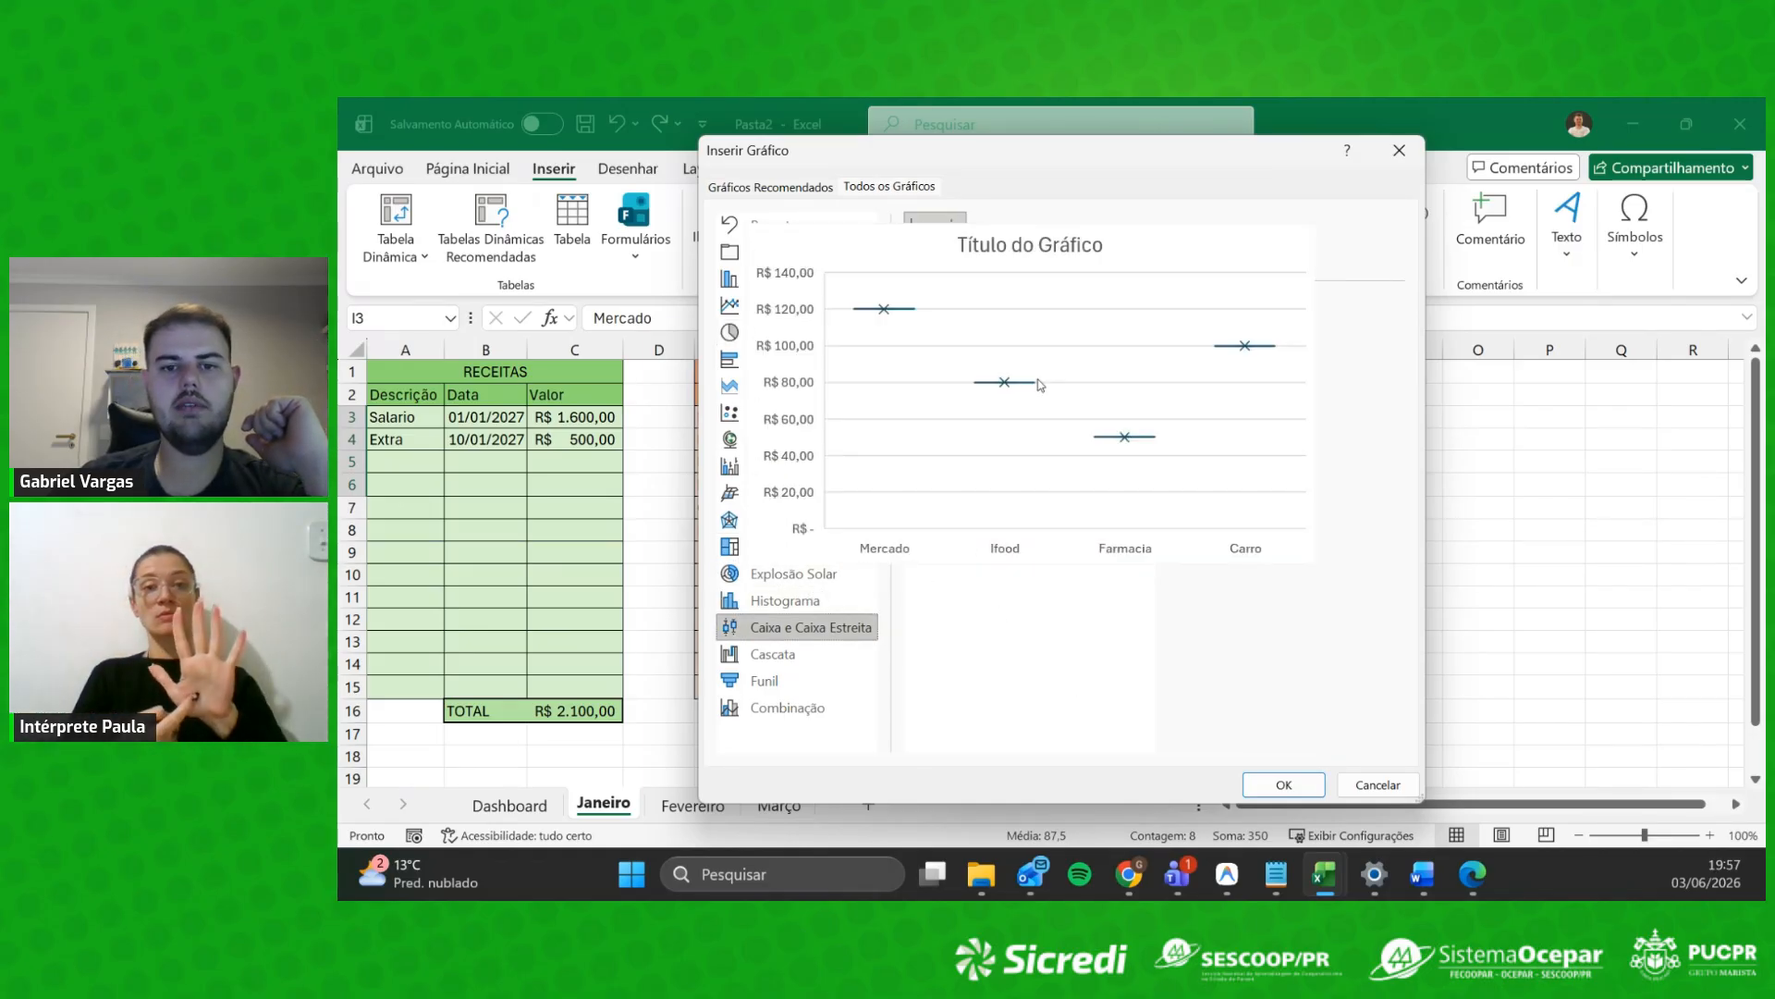
click(785, 600)
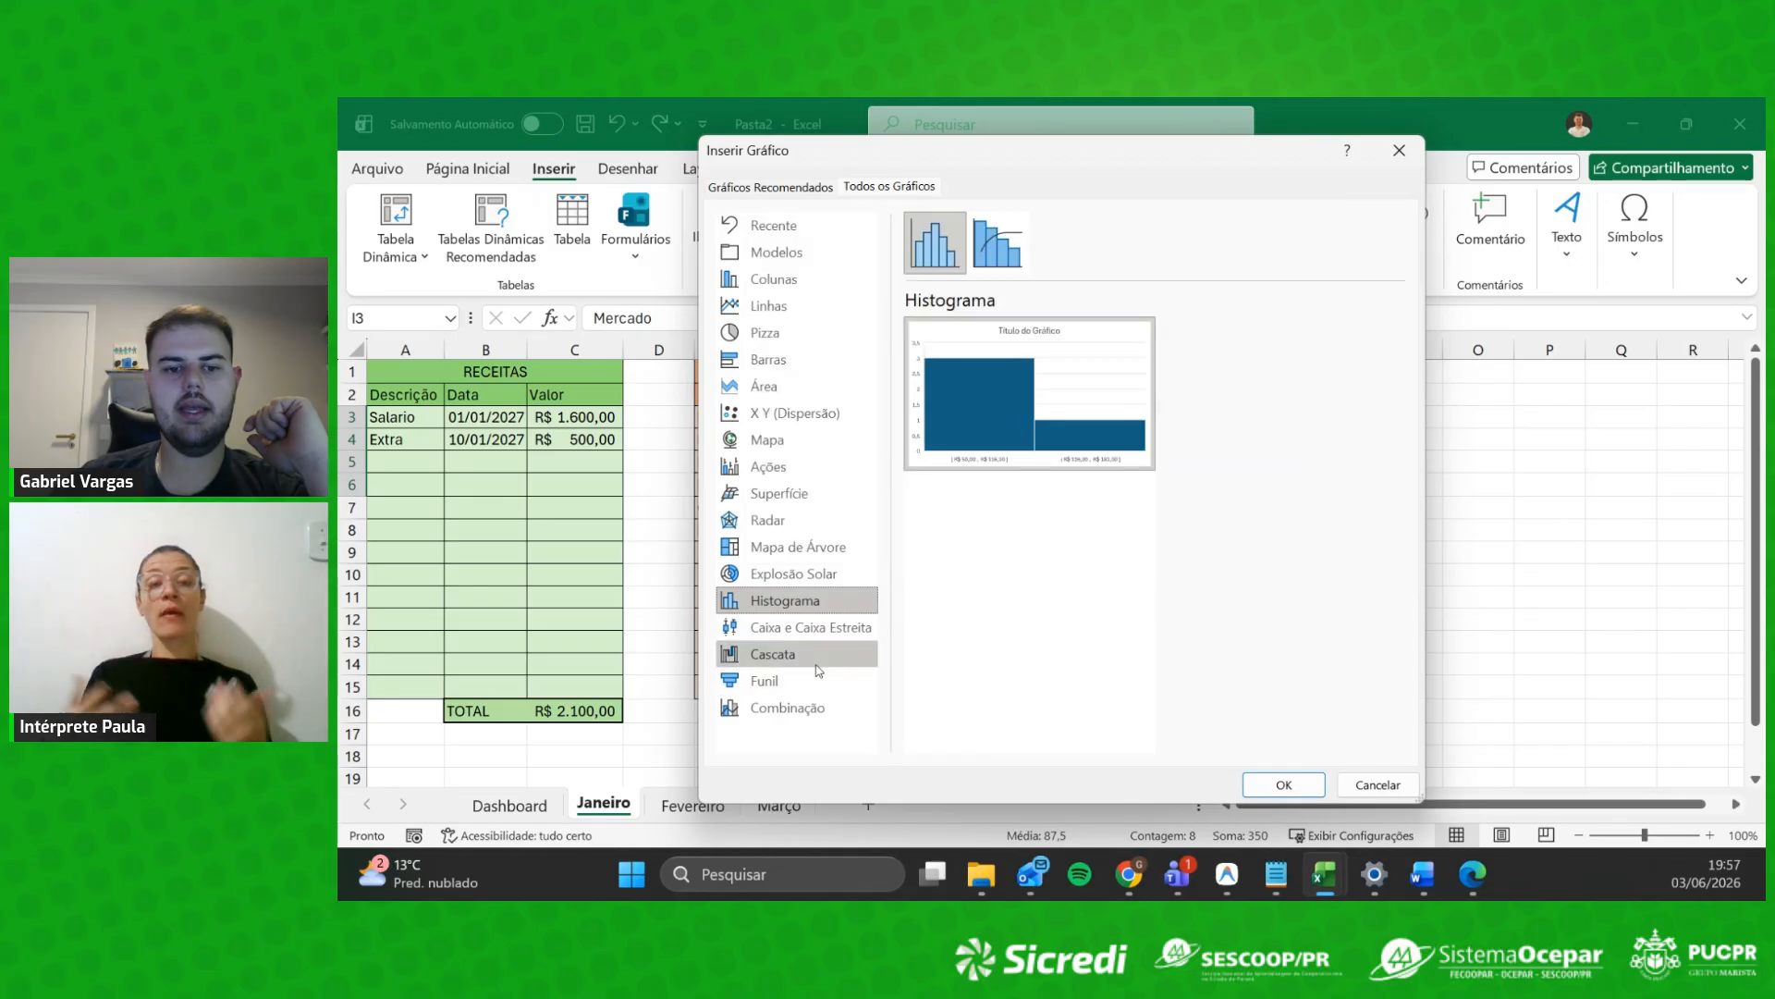
click(773, 653)
mouse_move(1020, 468)
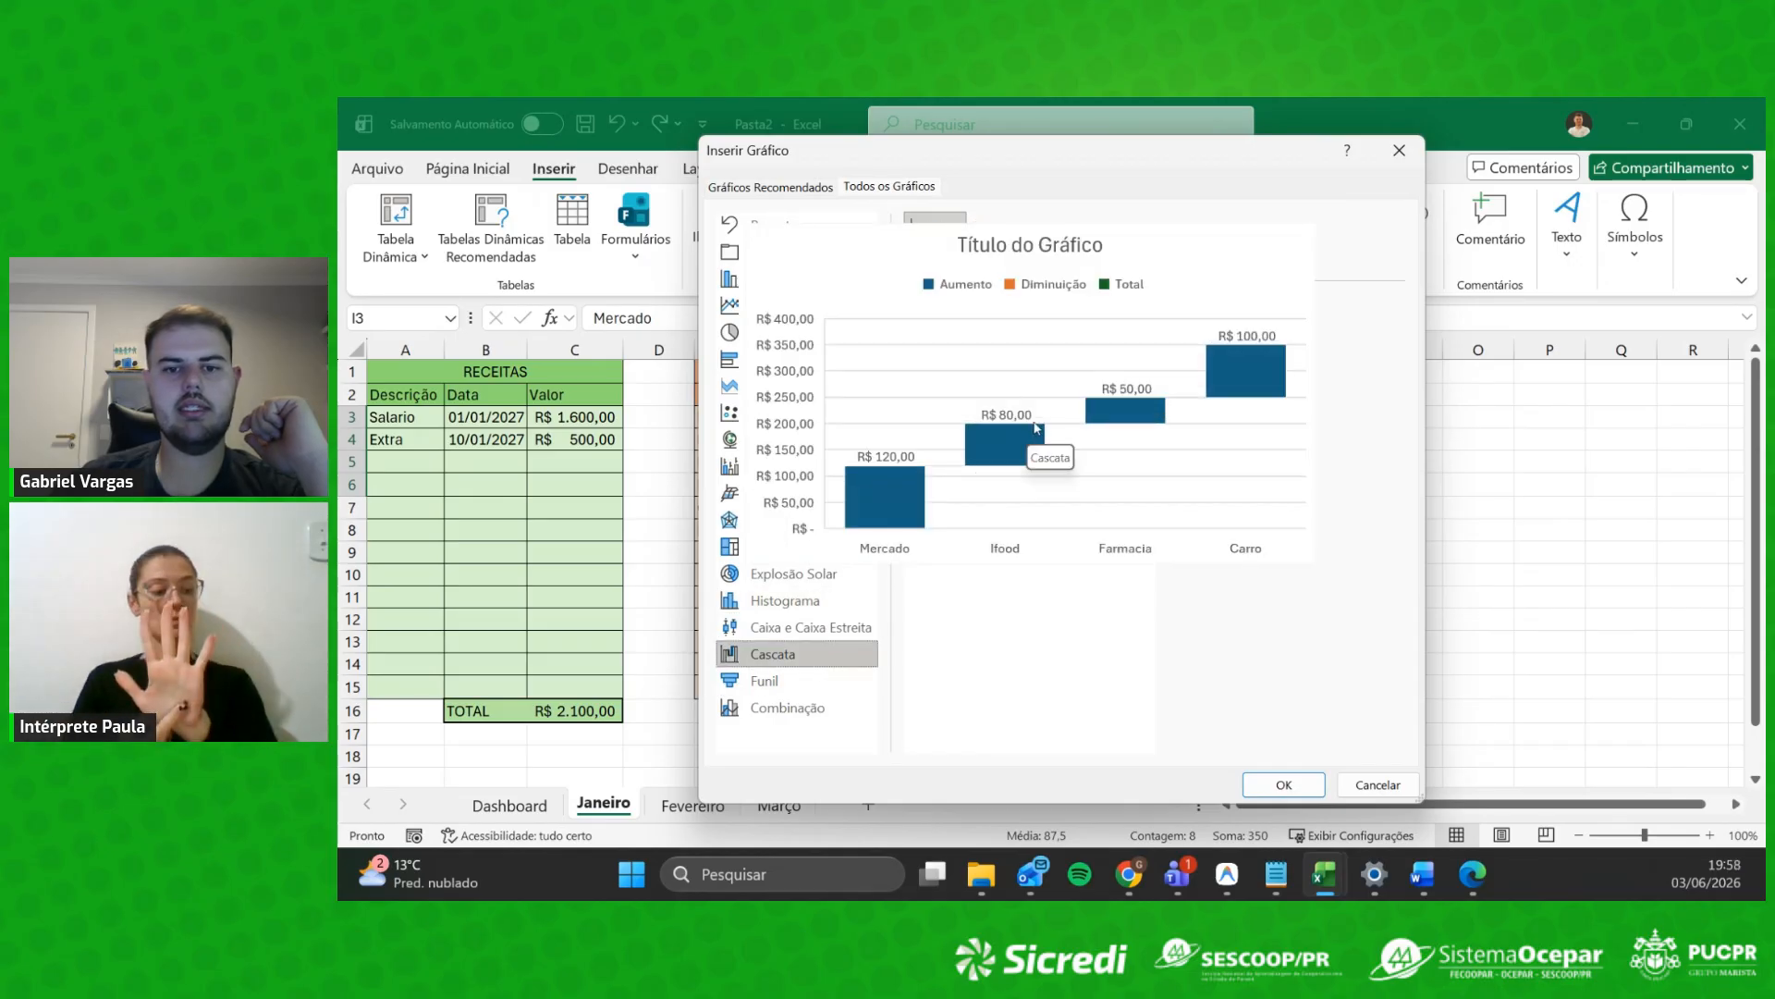
mouse_move(955, 441)
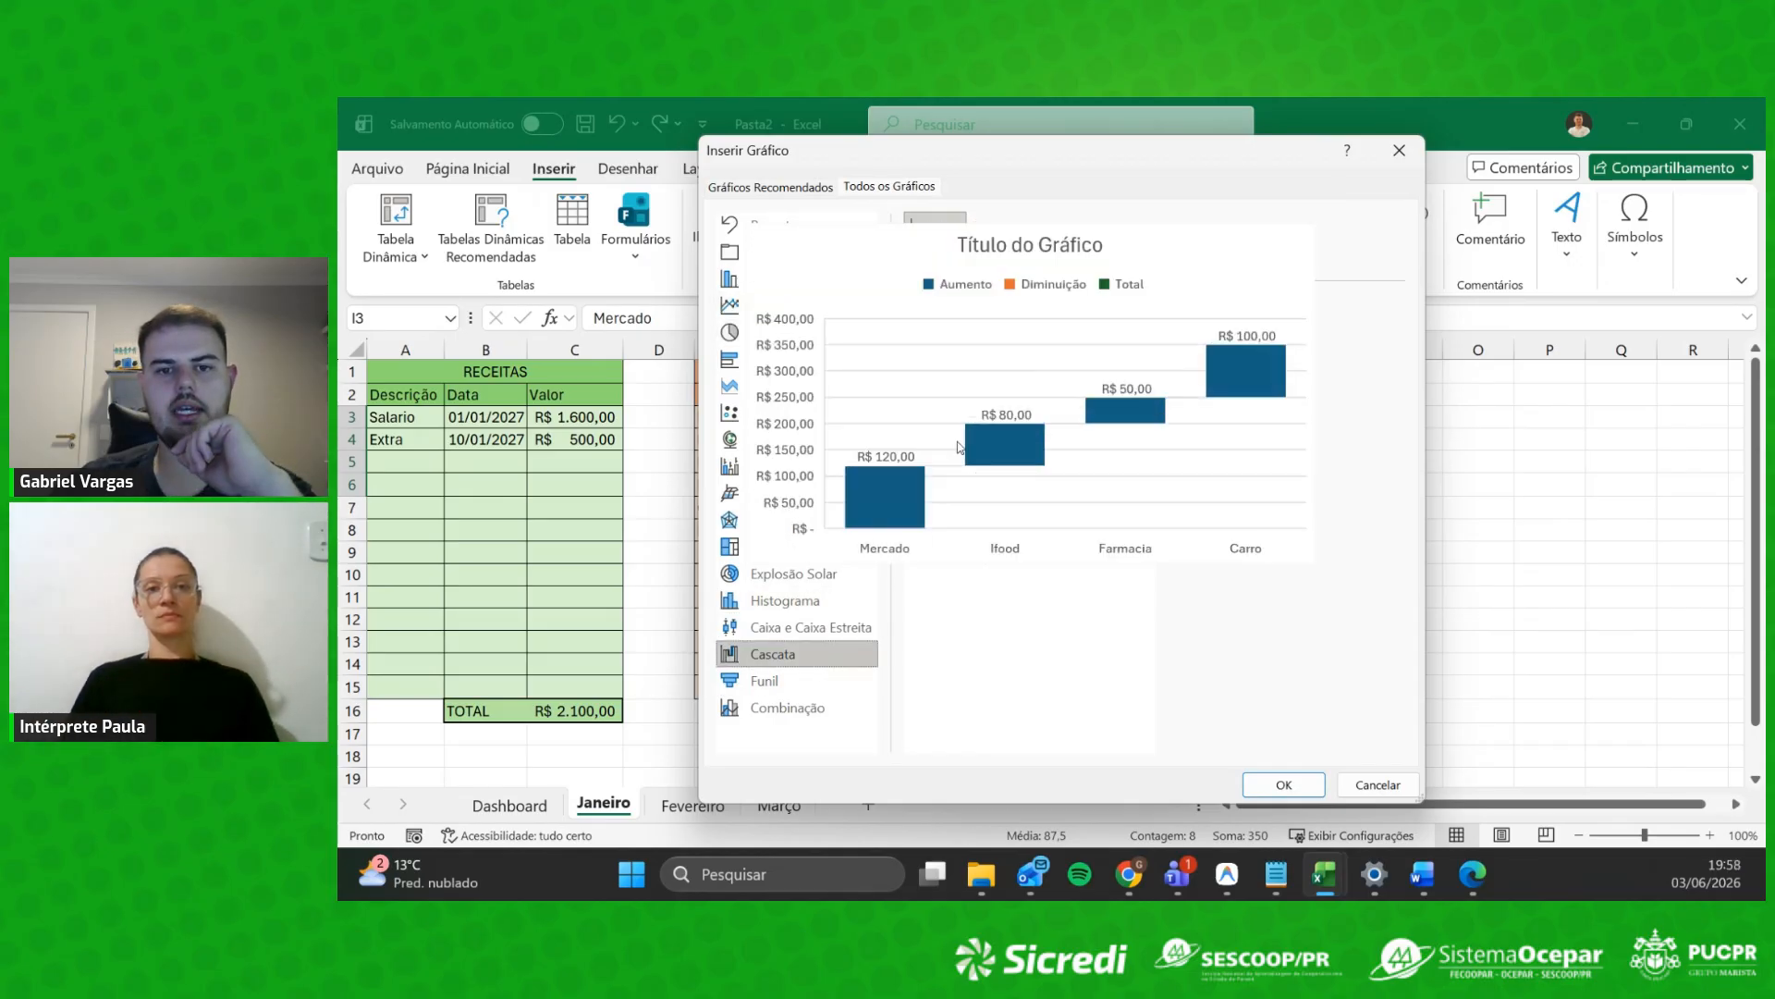
click(861, 688)
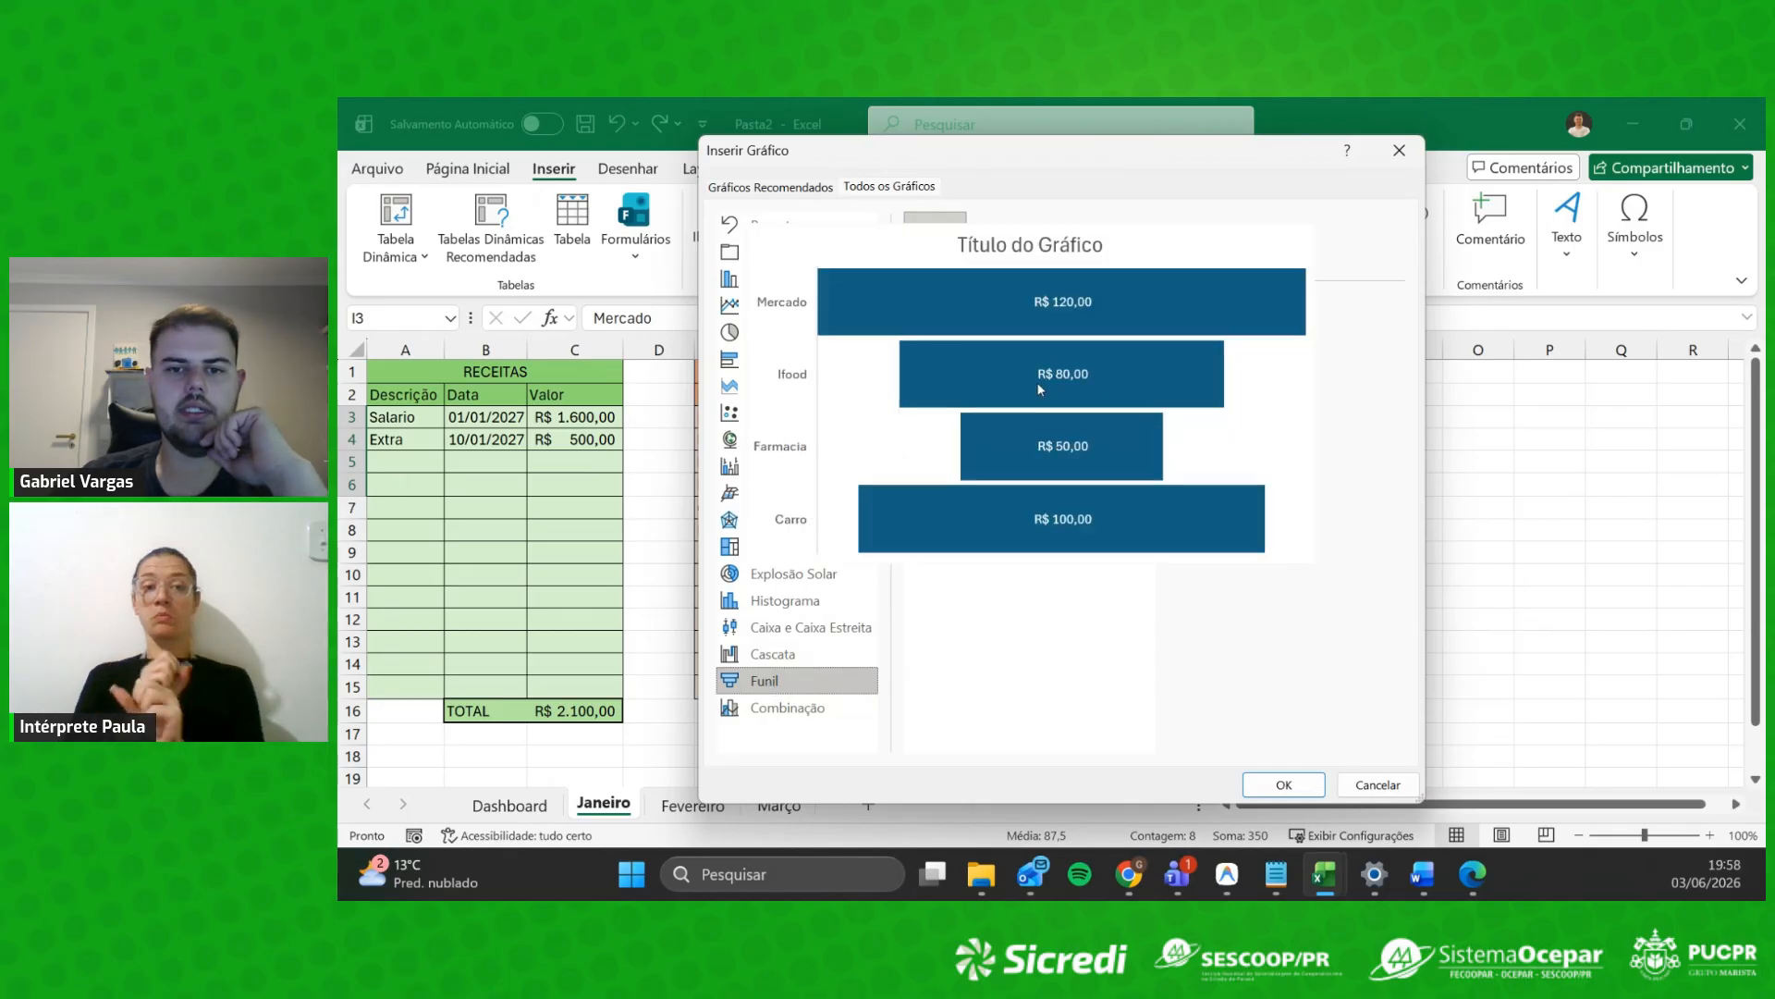
Step: Try combination, contour and 3D surface, radar and sunburst previews of the totals
click(791, 708)
click(998, 242)
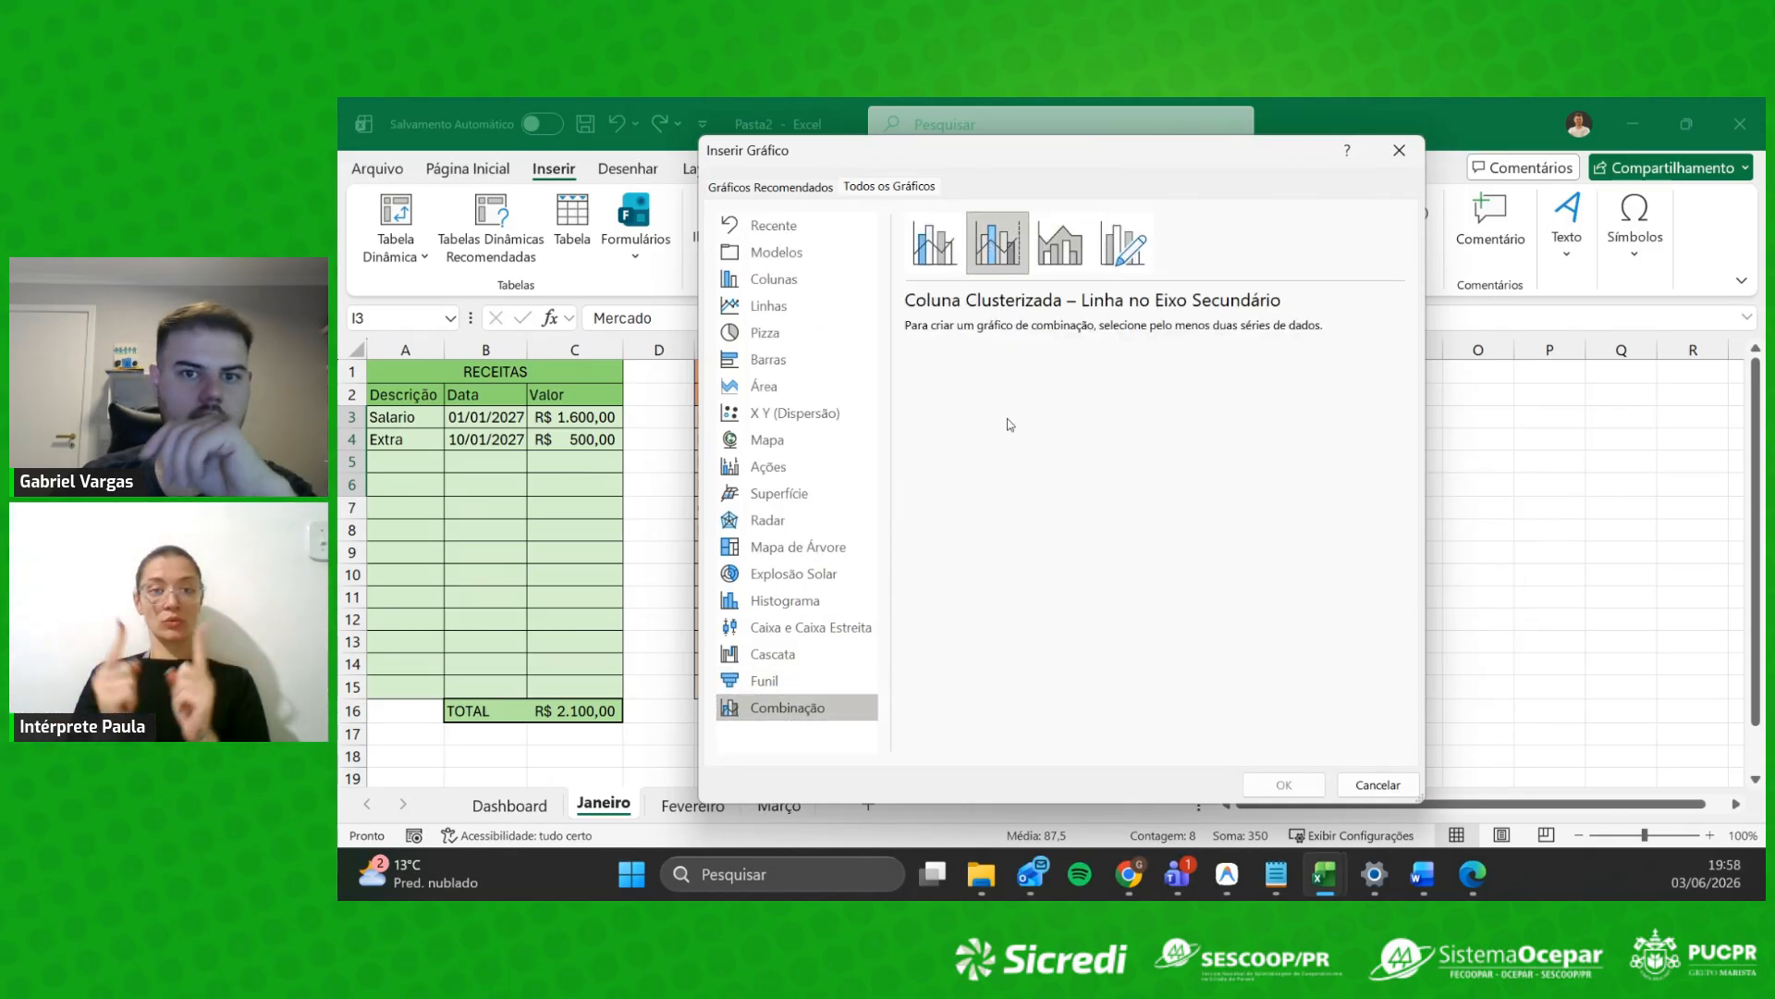
click(780, 493)
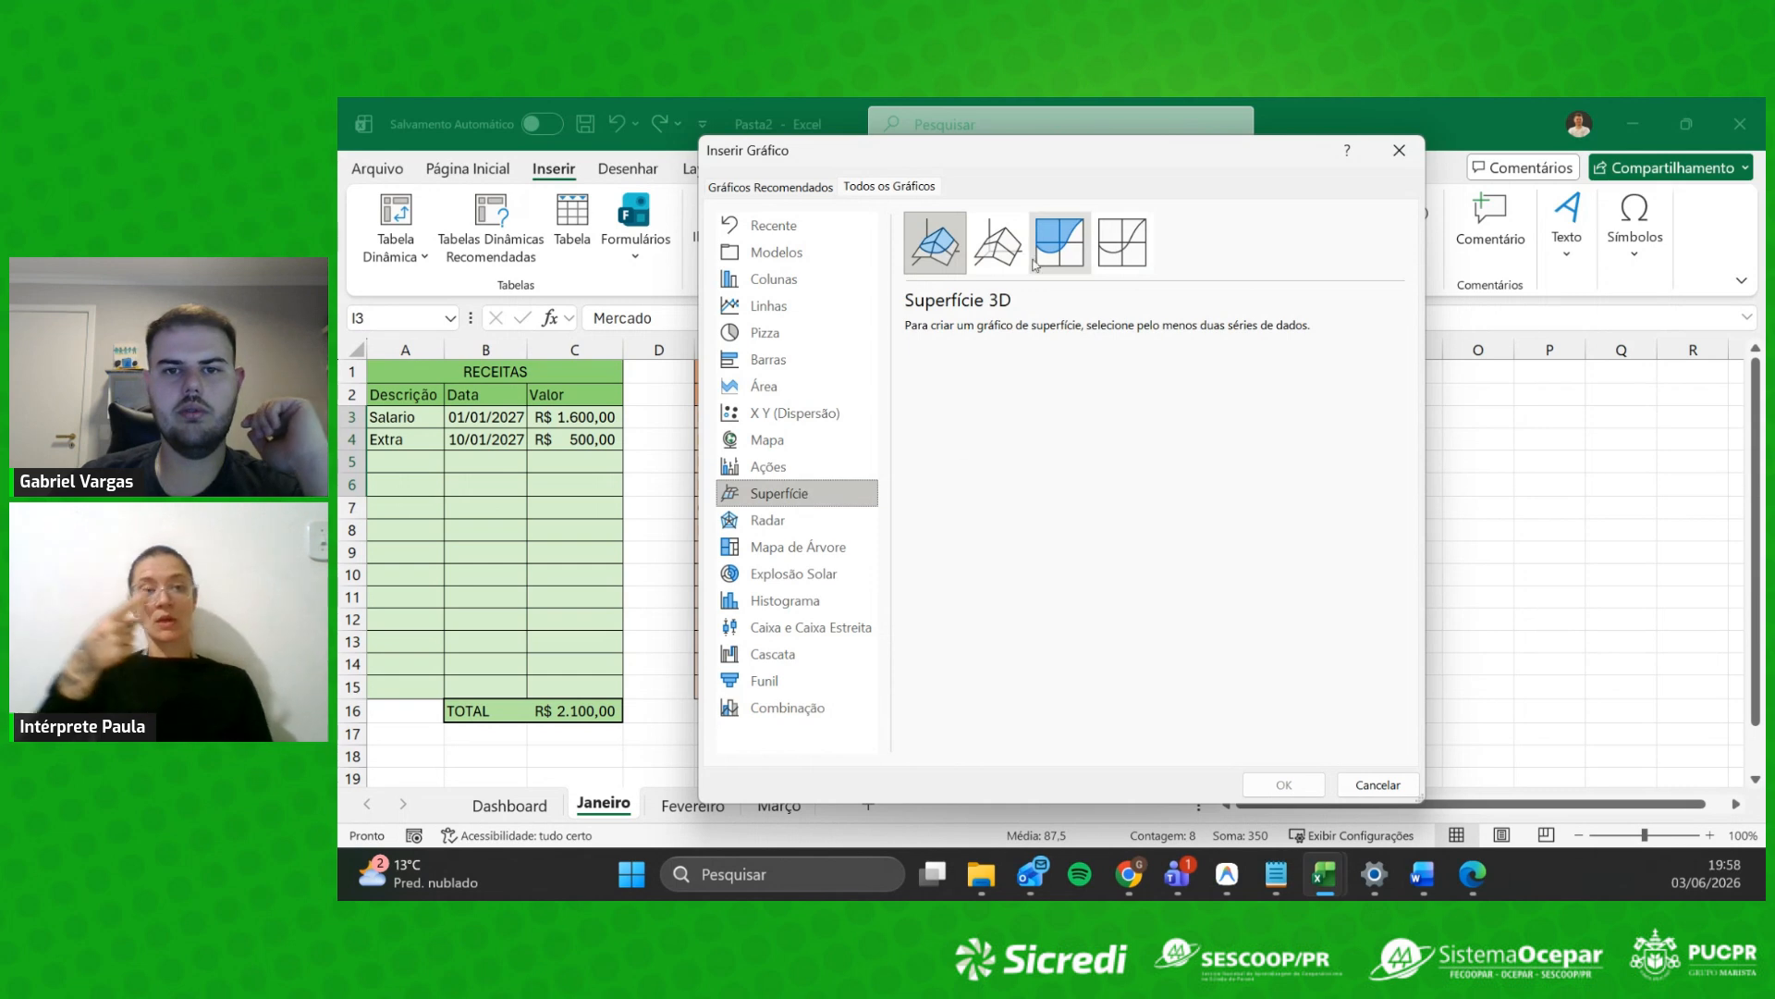
click(1060, 242)
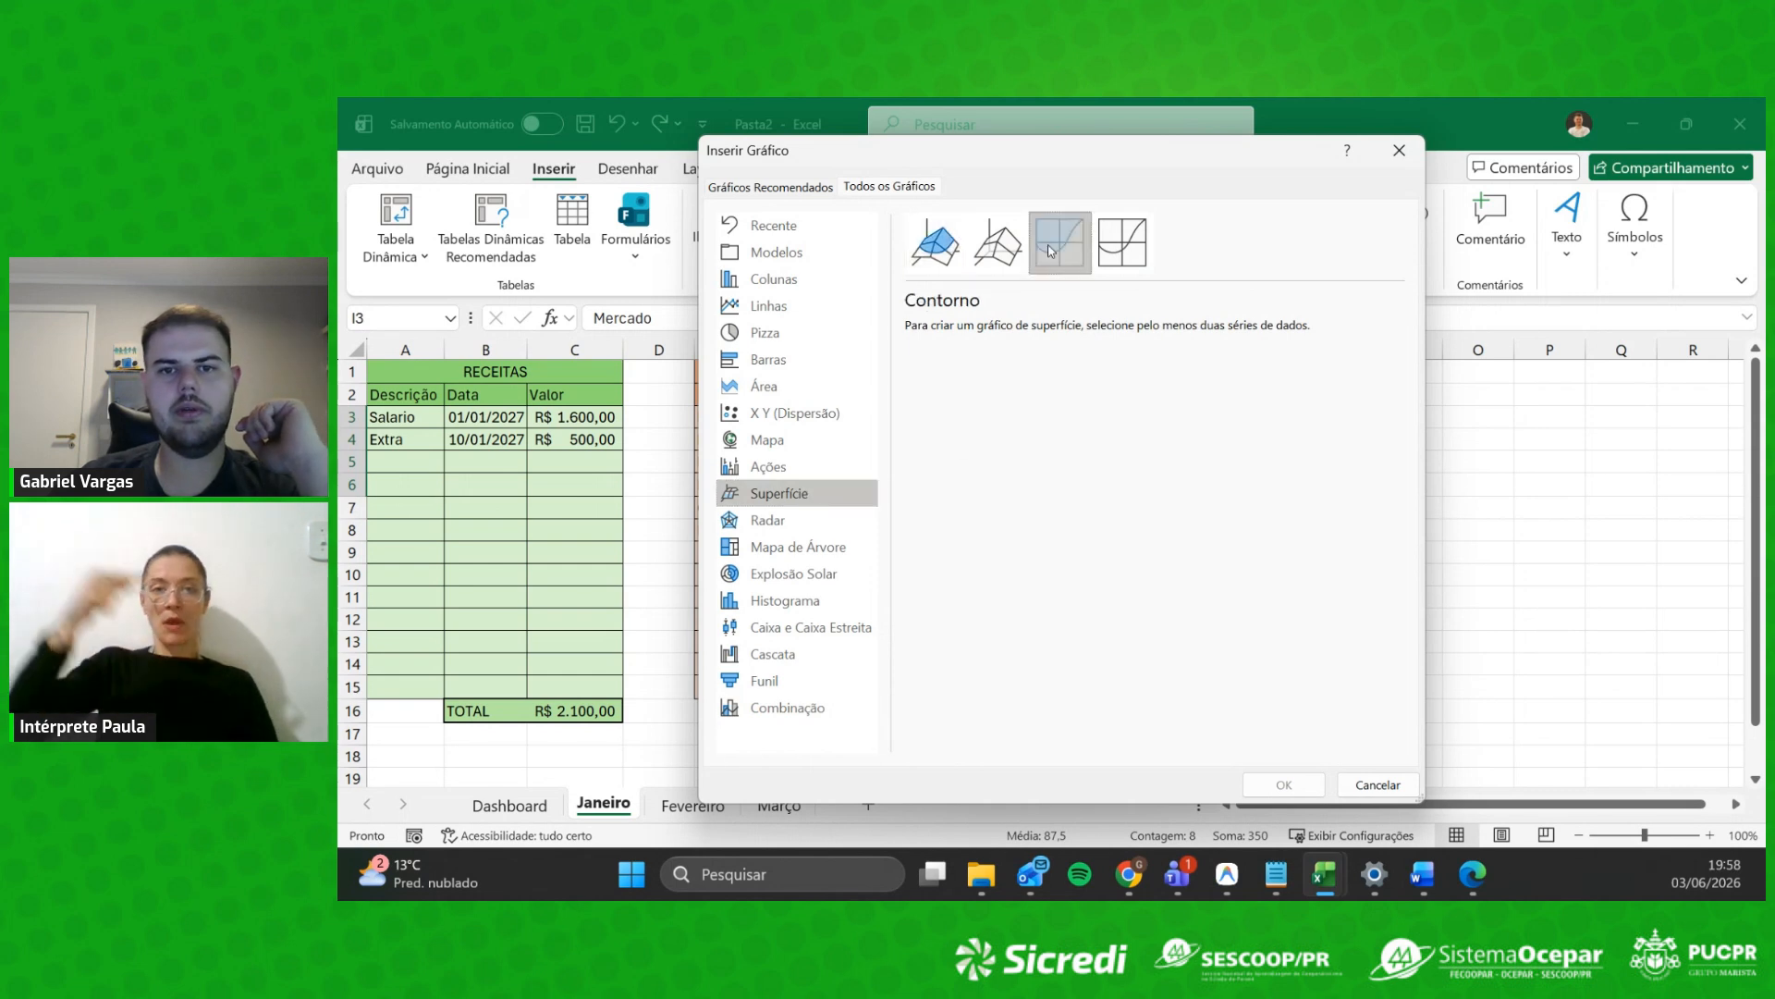
click(937, 245)
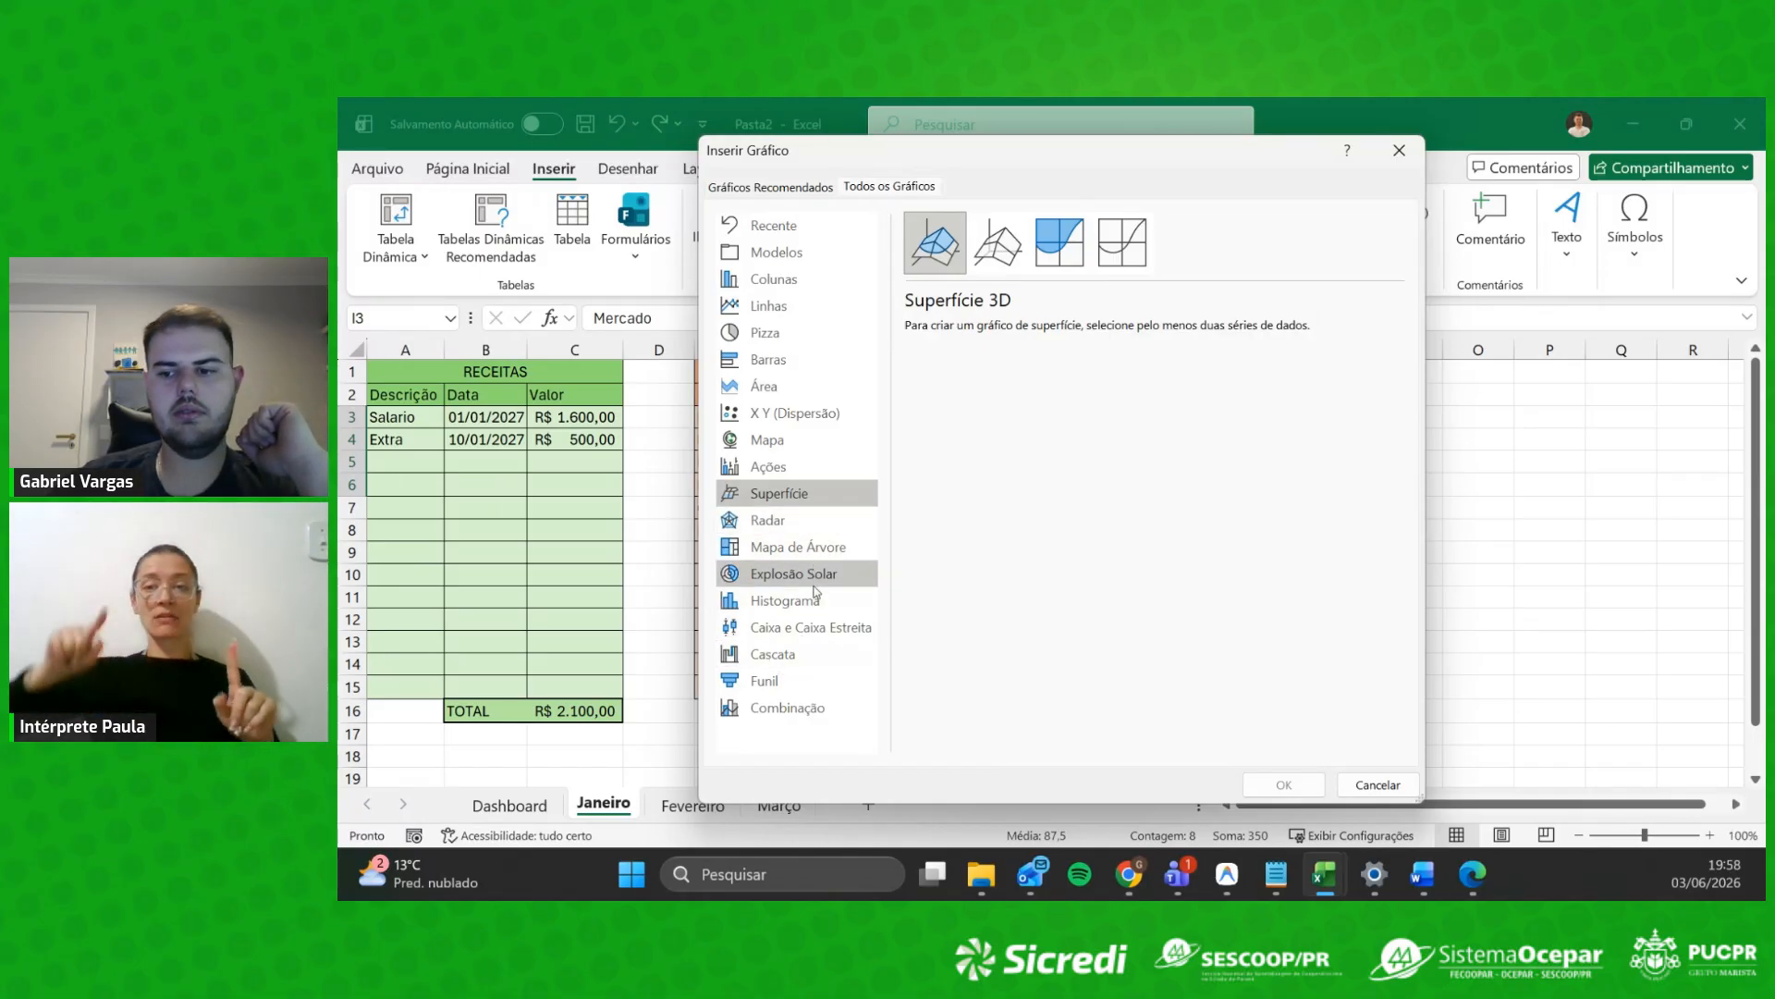
click(796, 521)
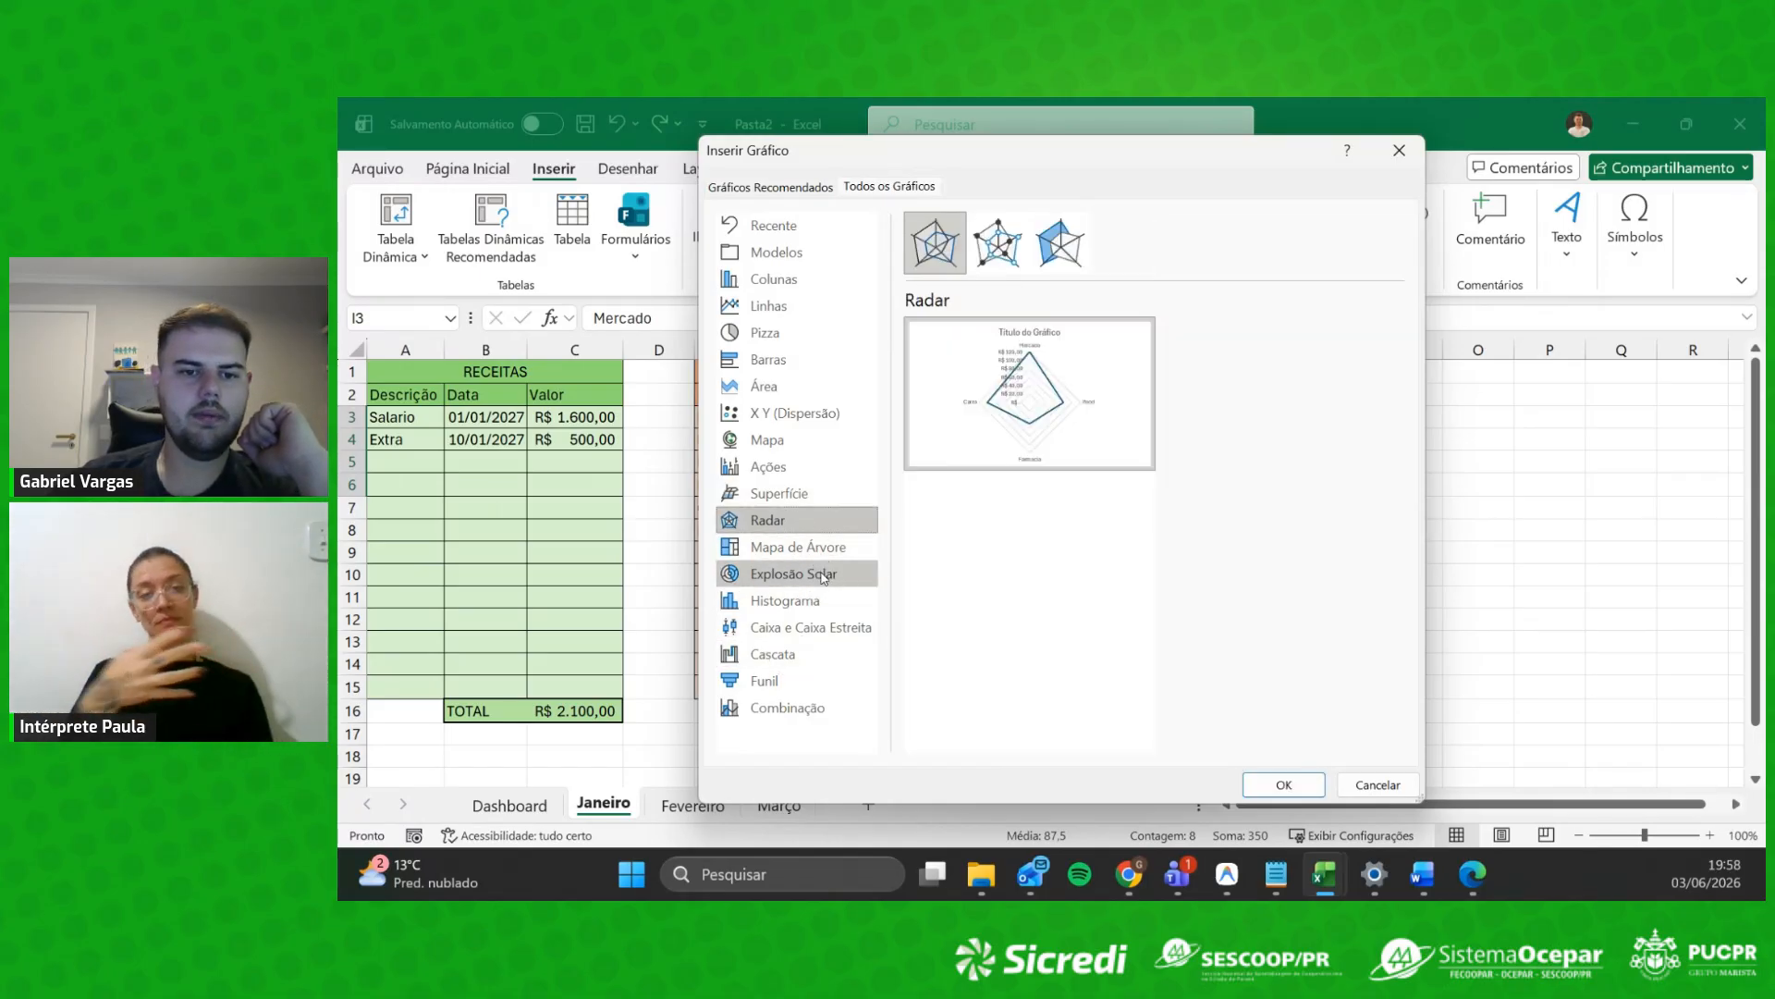
click(823, 575)
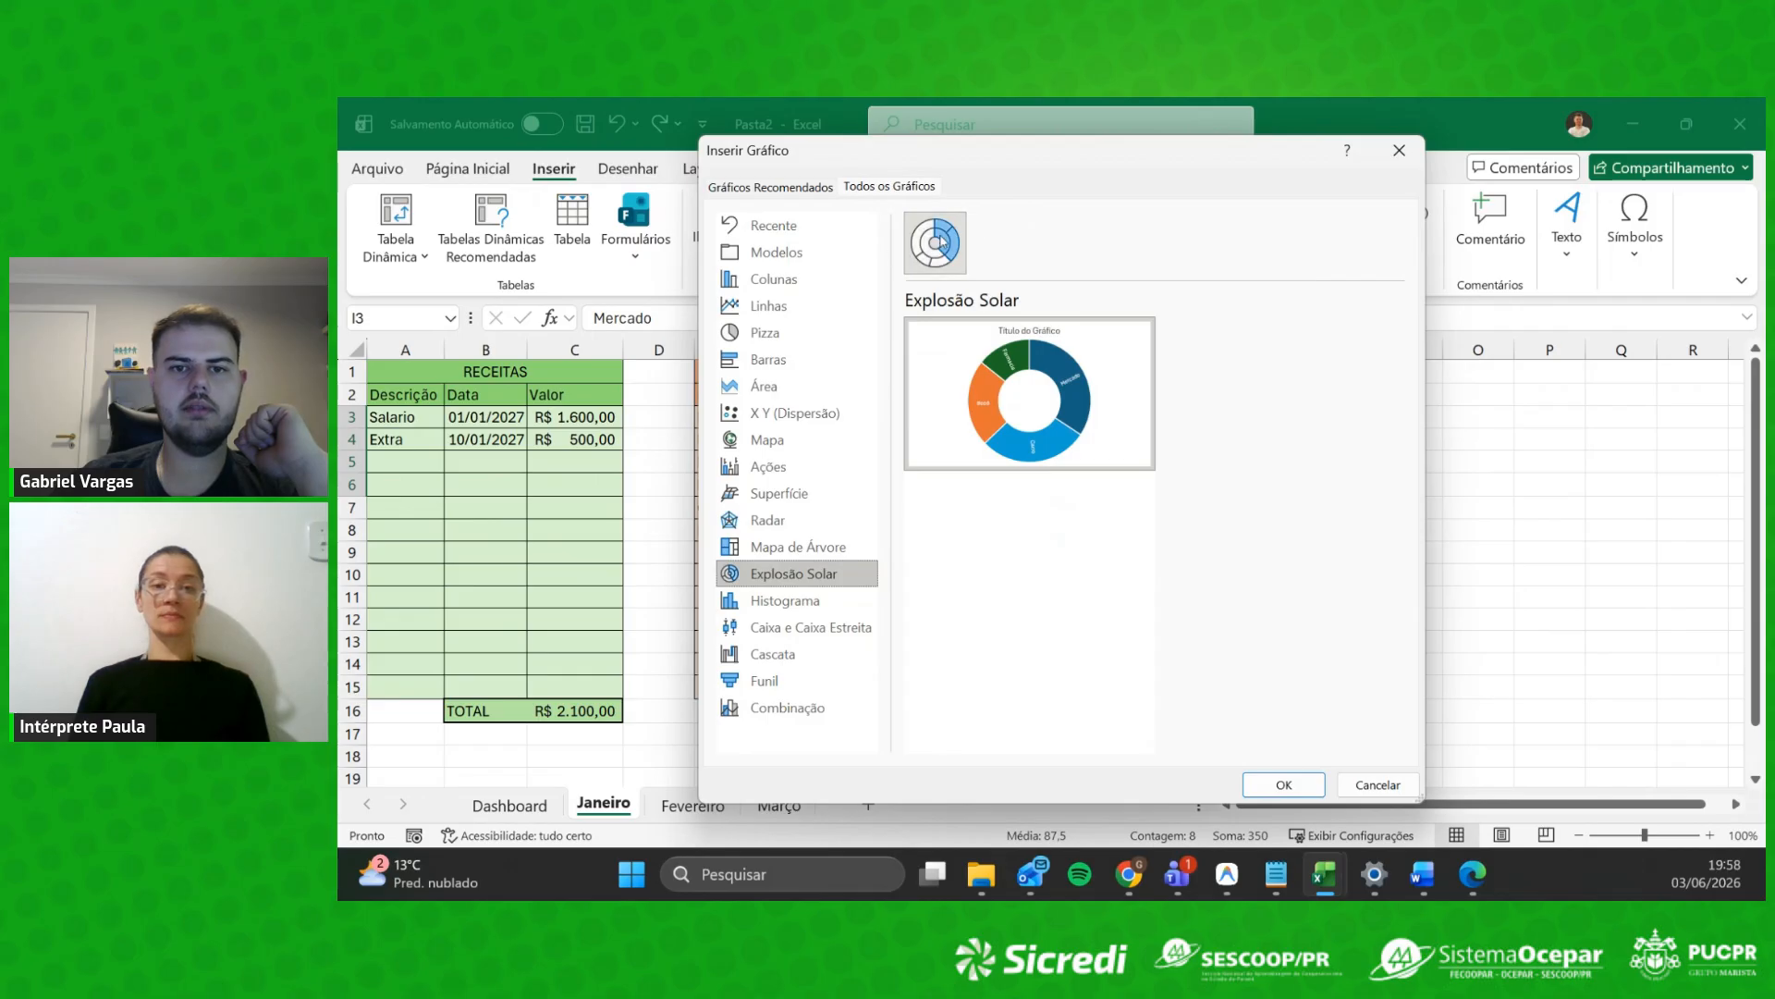
mouse_move(986, 448)
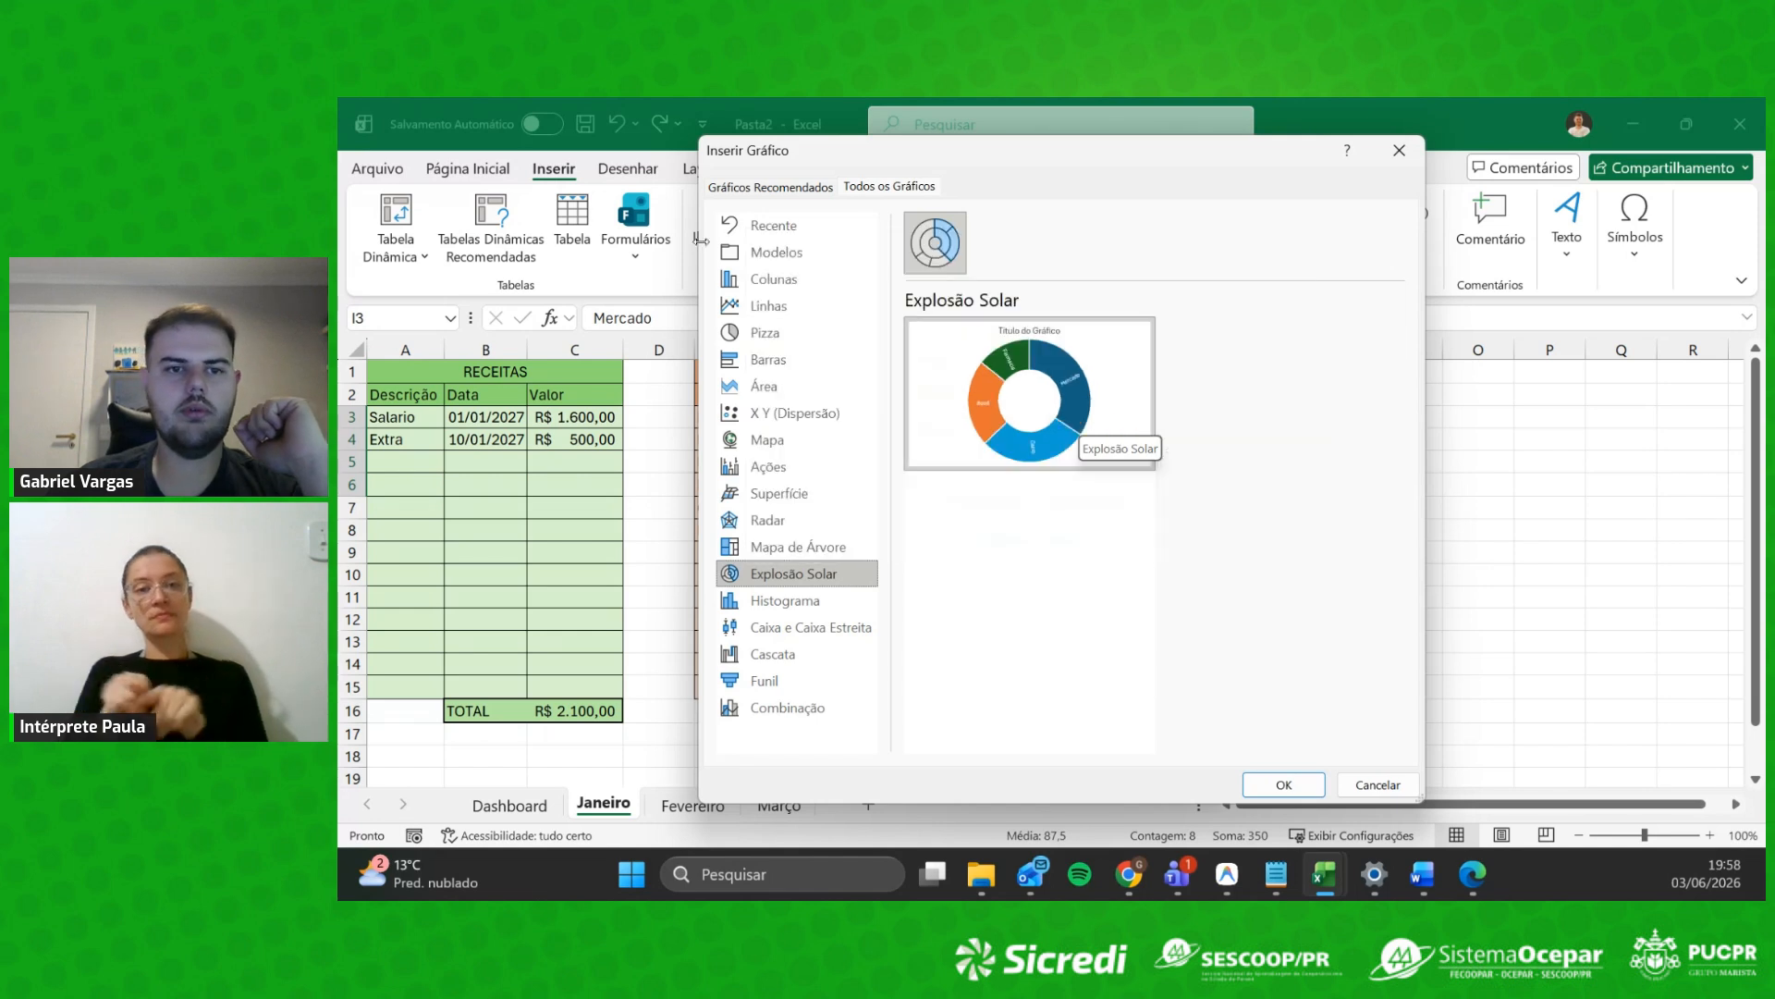
Step: Insert a Pizza 3D (3D pie) chart of the category totals
click(764, 332)
click(999, 239)
mouse_move(1067, 407)
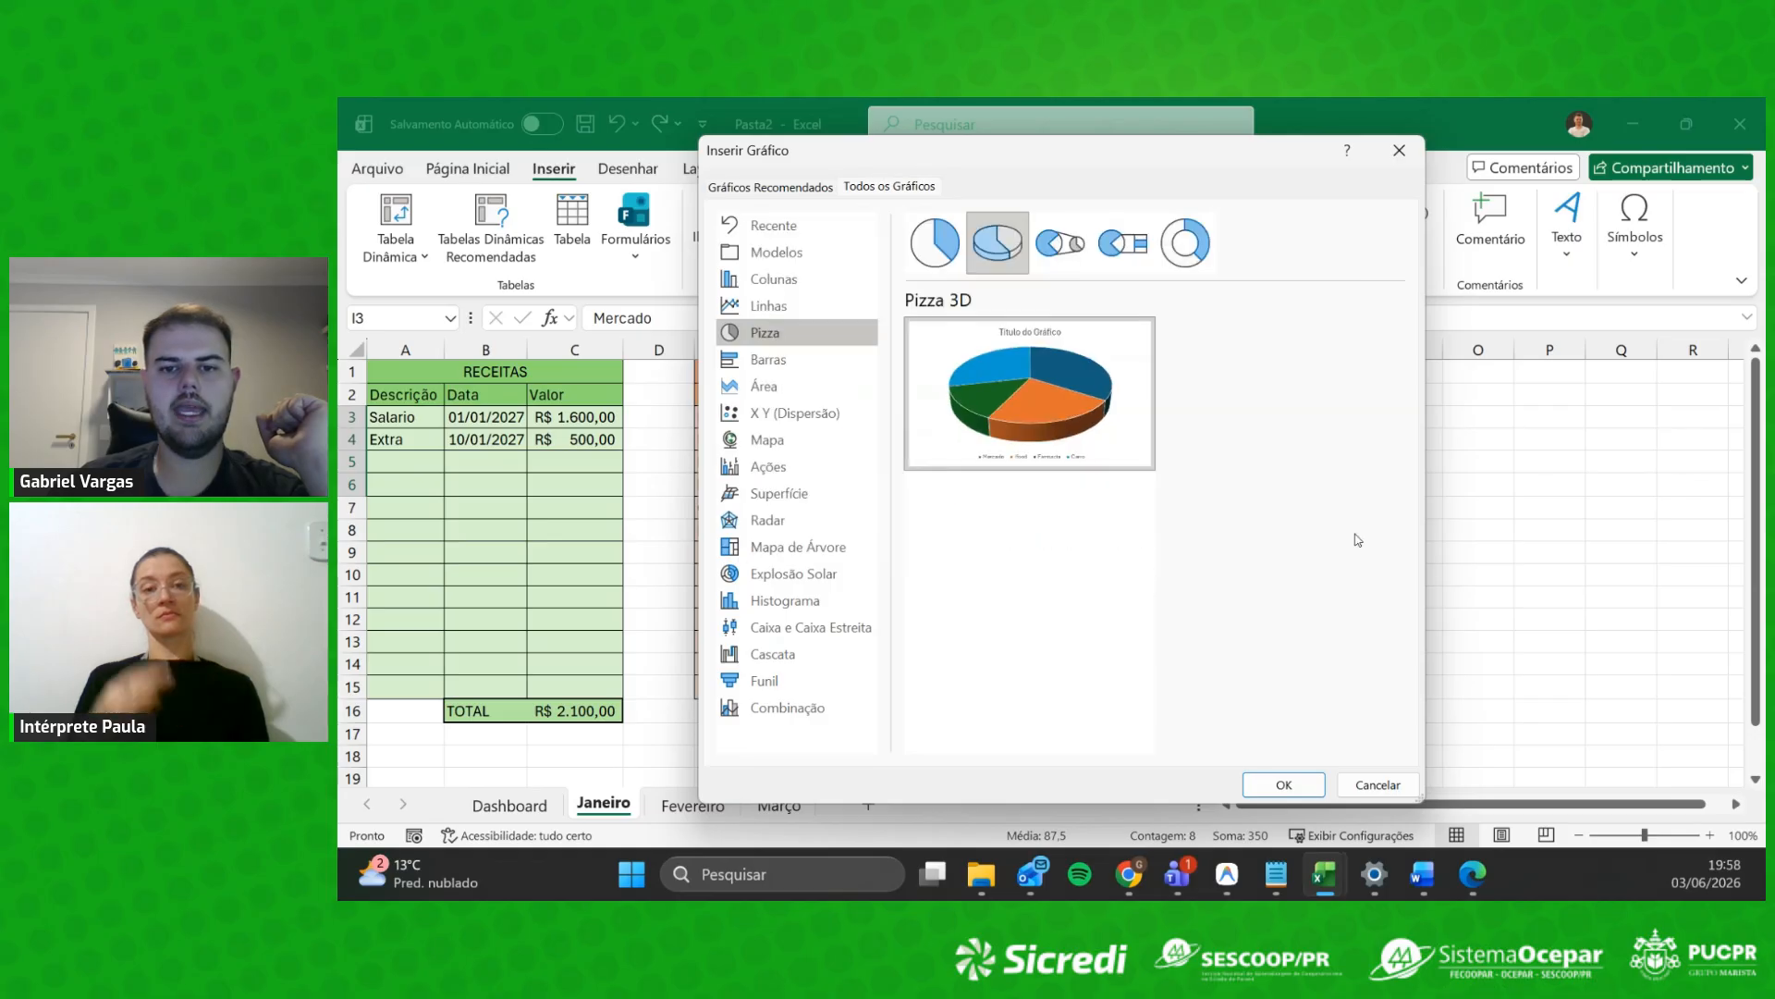
click(1300, 785)
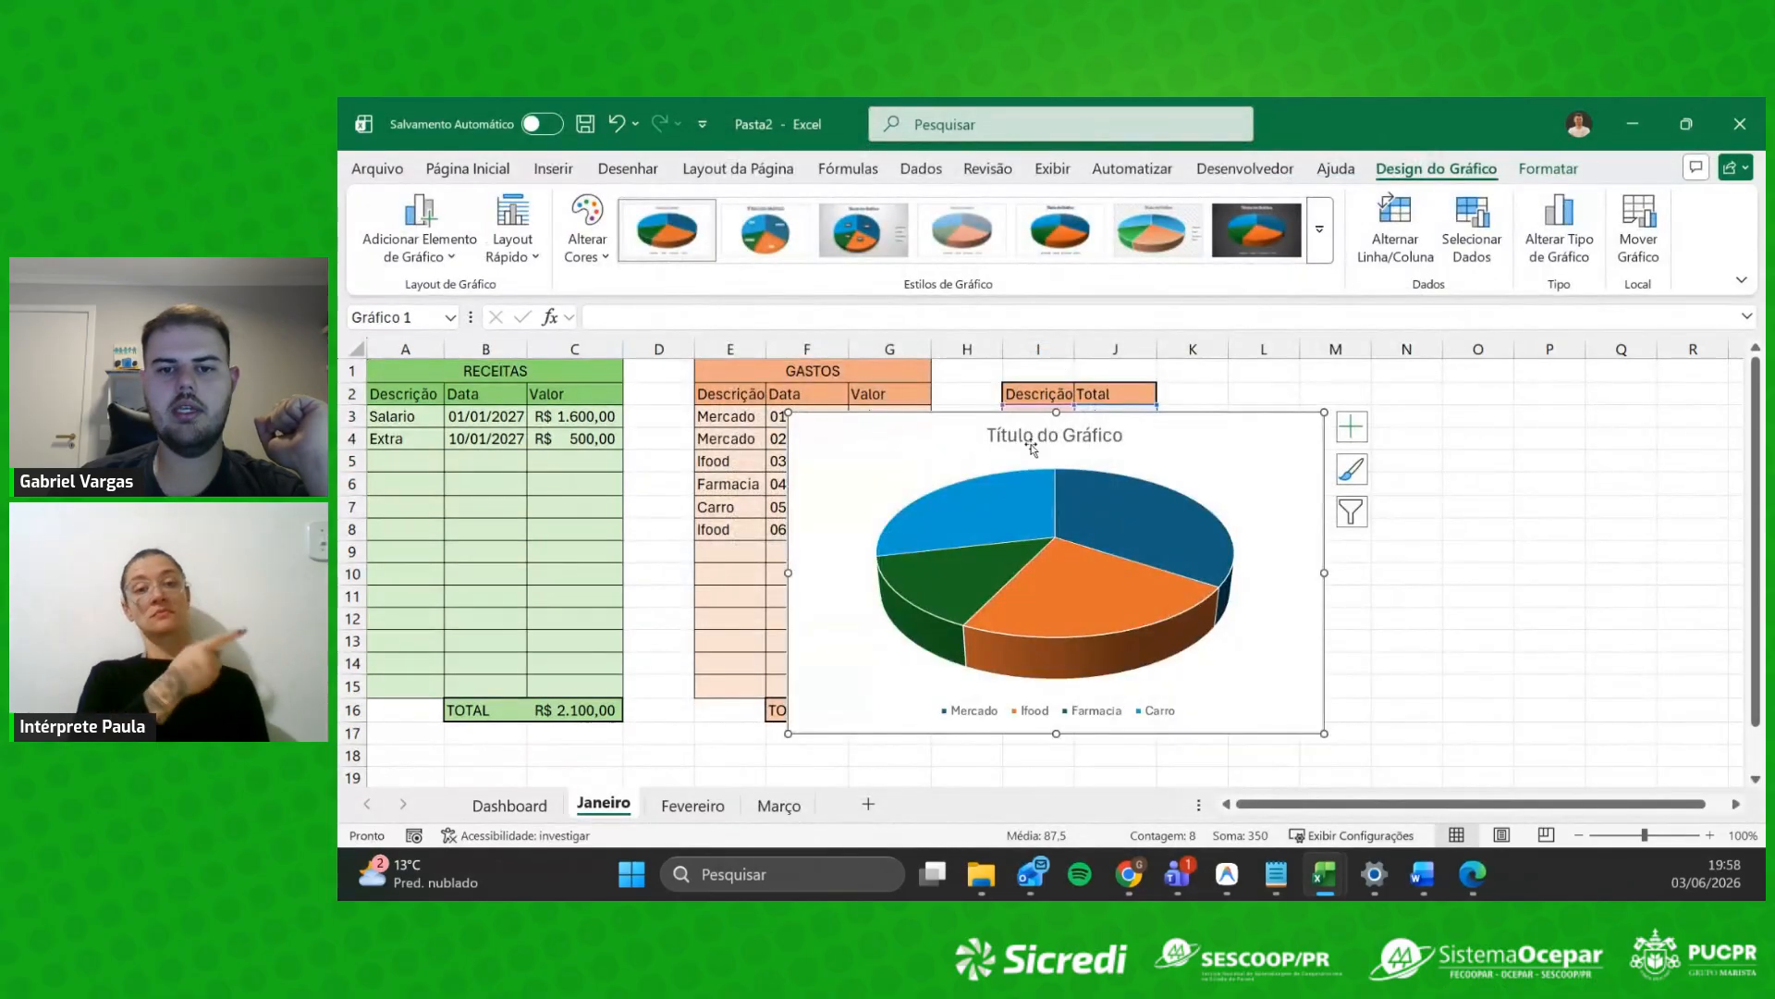
Step: Shrink the new pie chart and move it right of the totals table
drag(787, 413, 964, 500)
drag(1163, 641, 1334, 745)
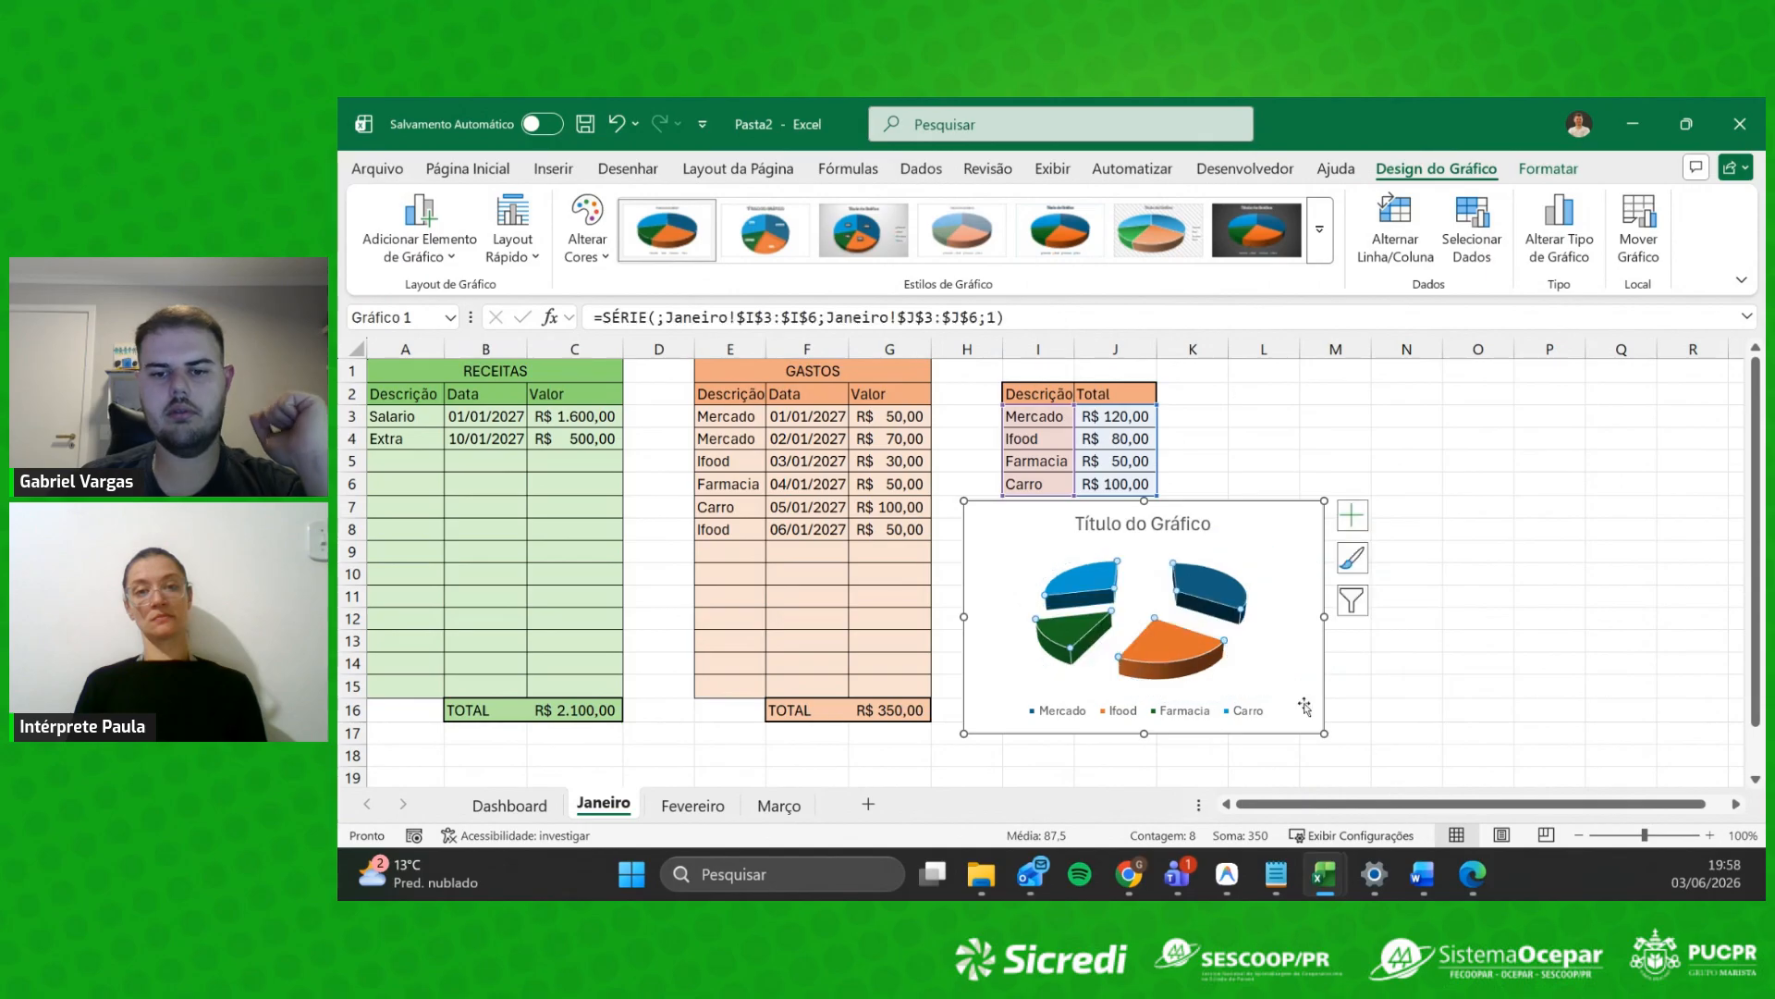
key(ctrl+z)
drag(1287, 507, 1551, 382)
Step: Replace the chart title with 'Distribuição de Gastos'
click(1670, 638)
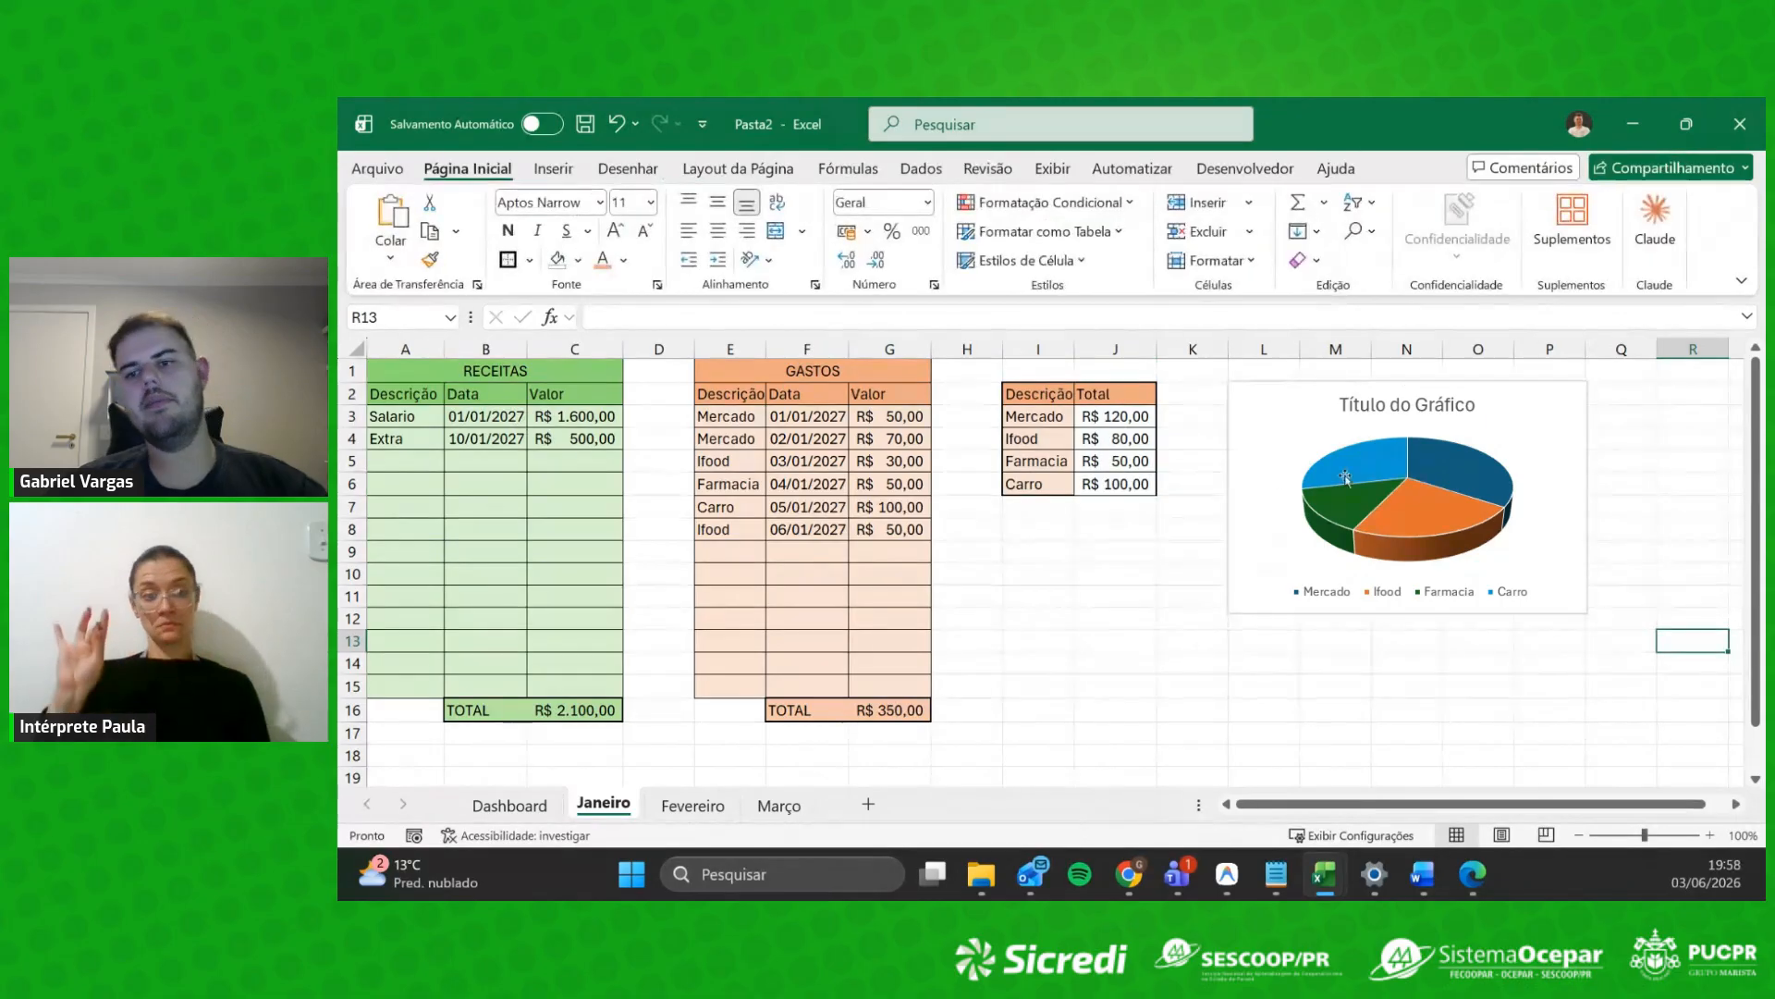
click(1535, 474)
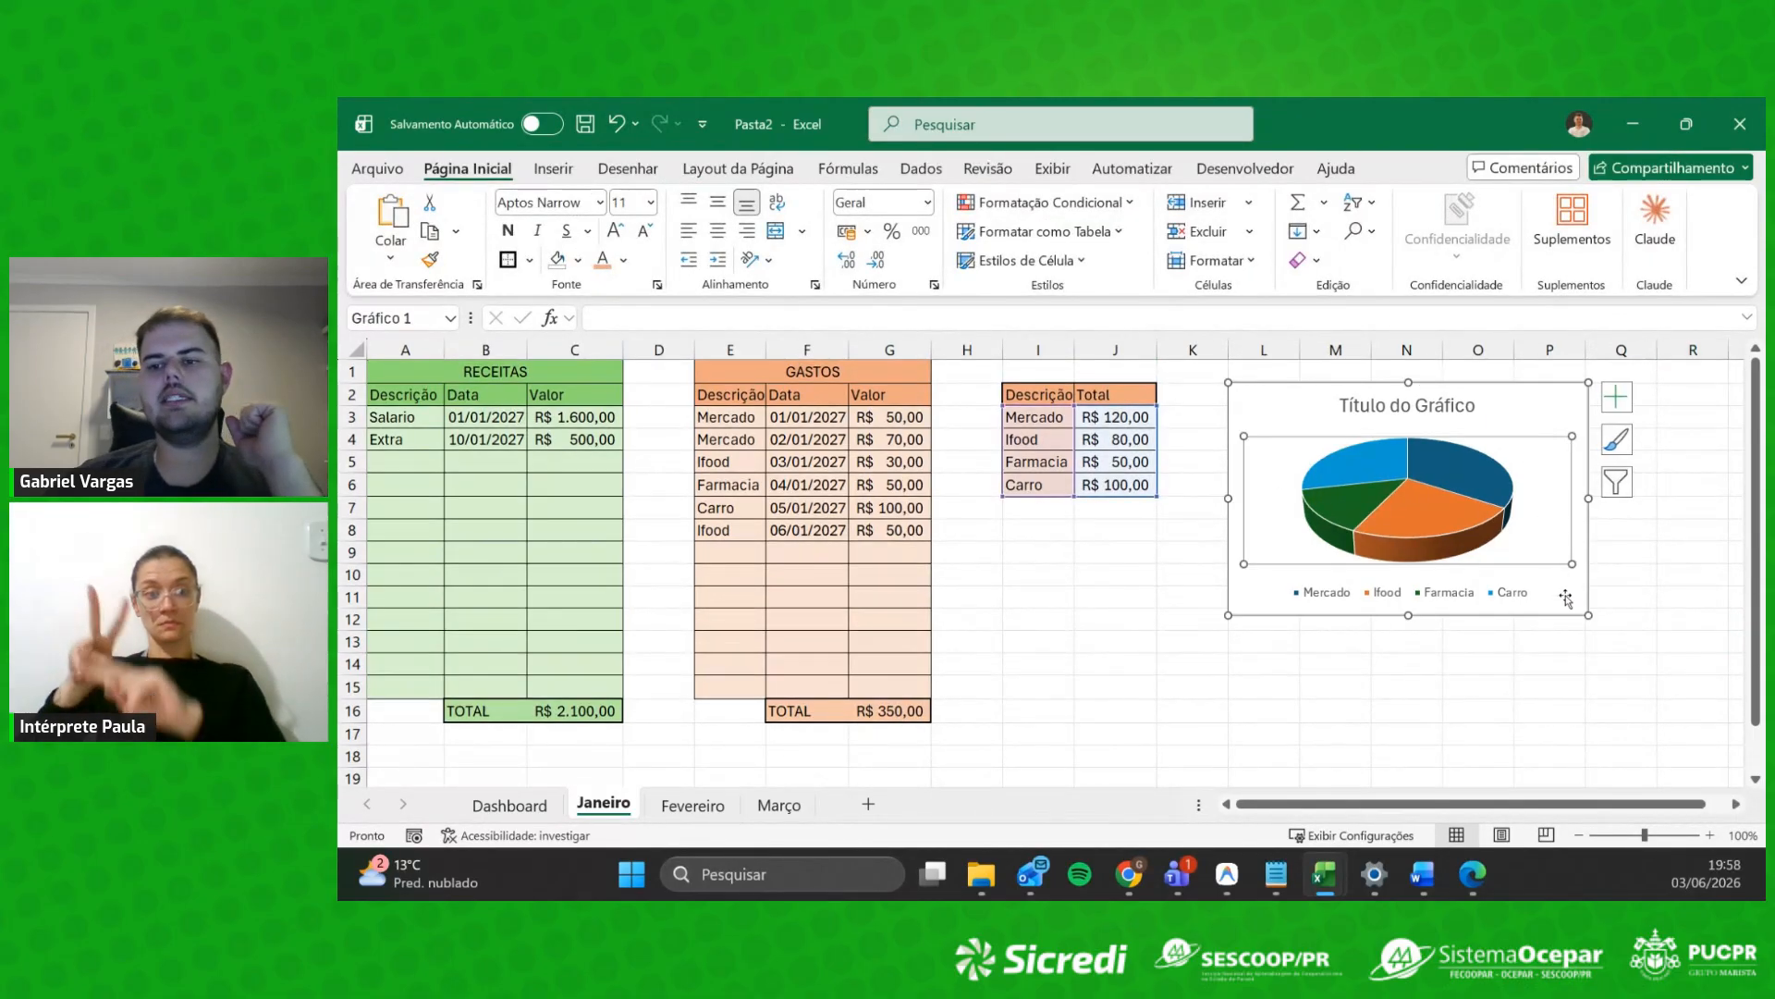
click(1556, 416)
click(1415, 402)
double_click(1415, 401)
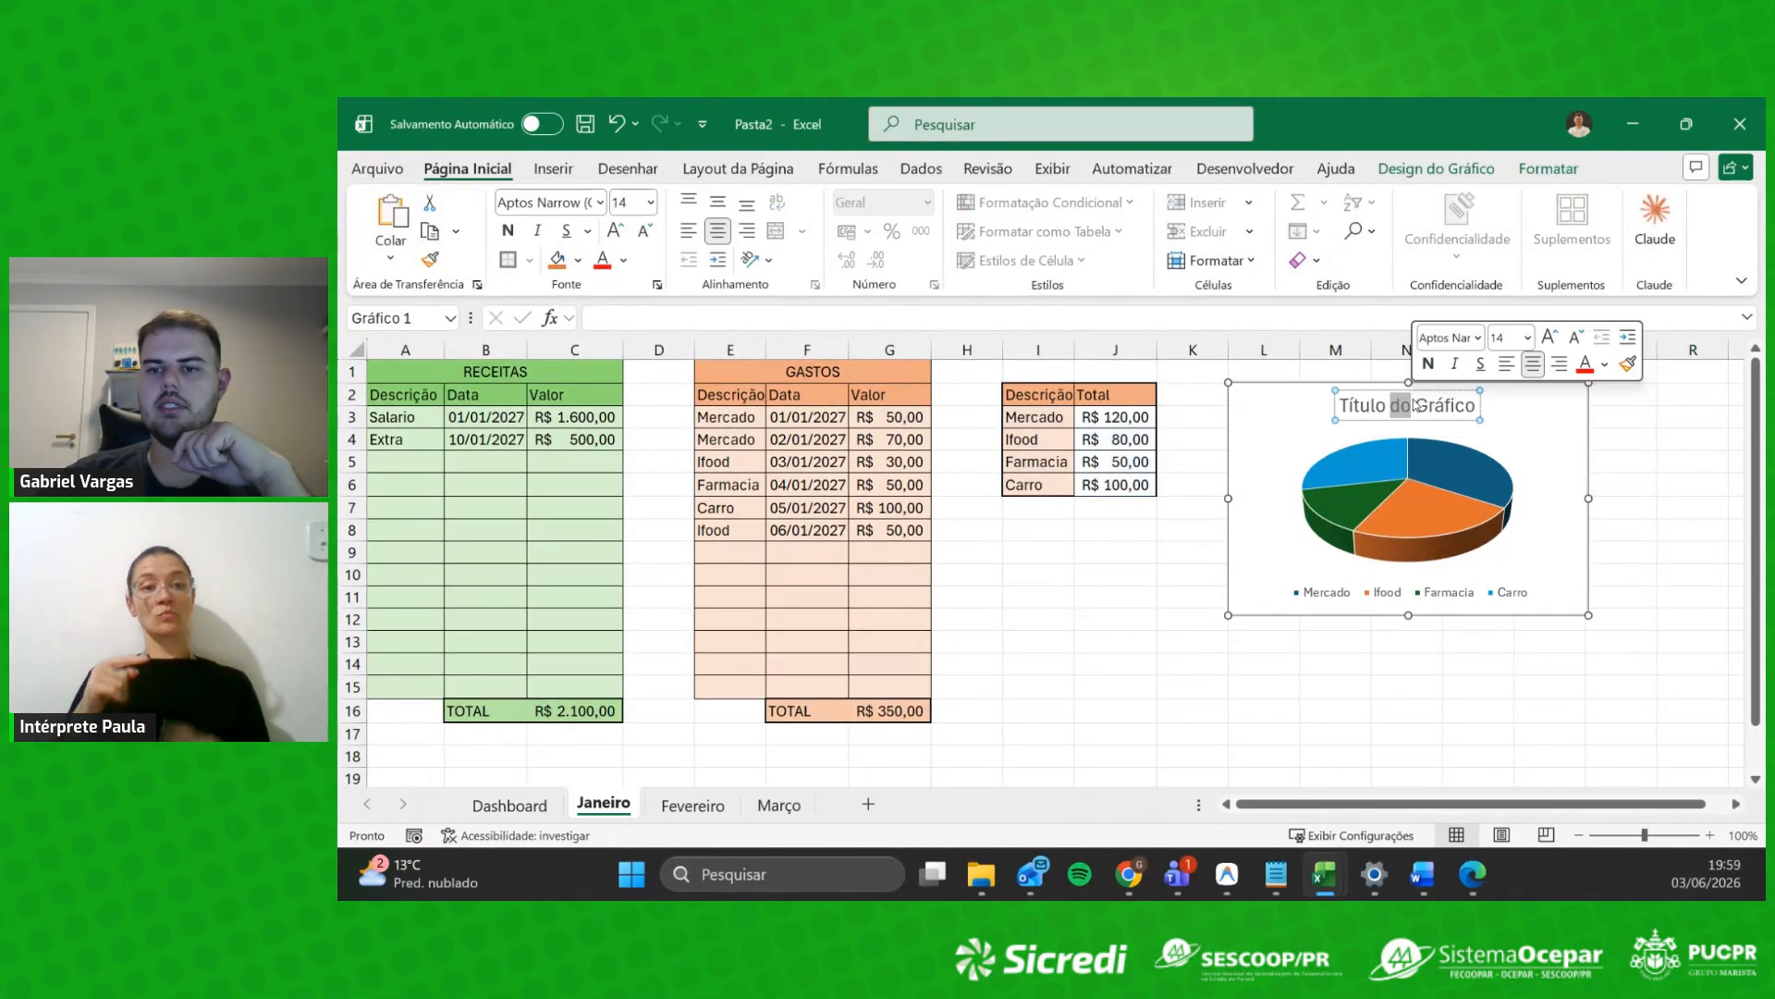
triple_click(1419, 405)
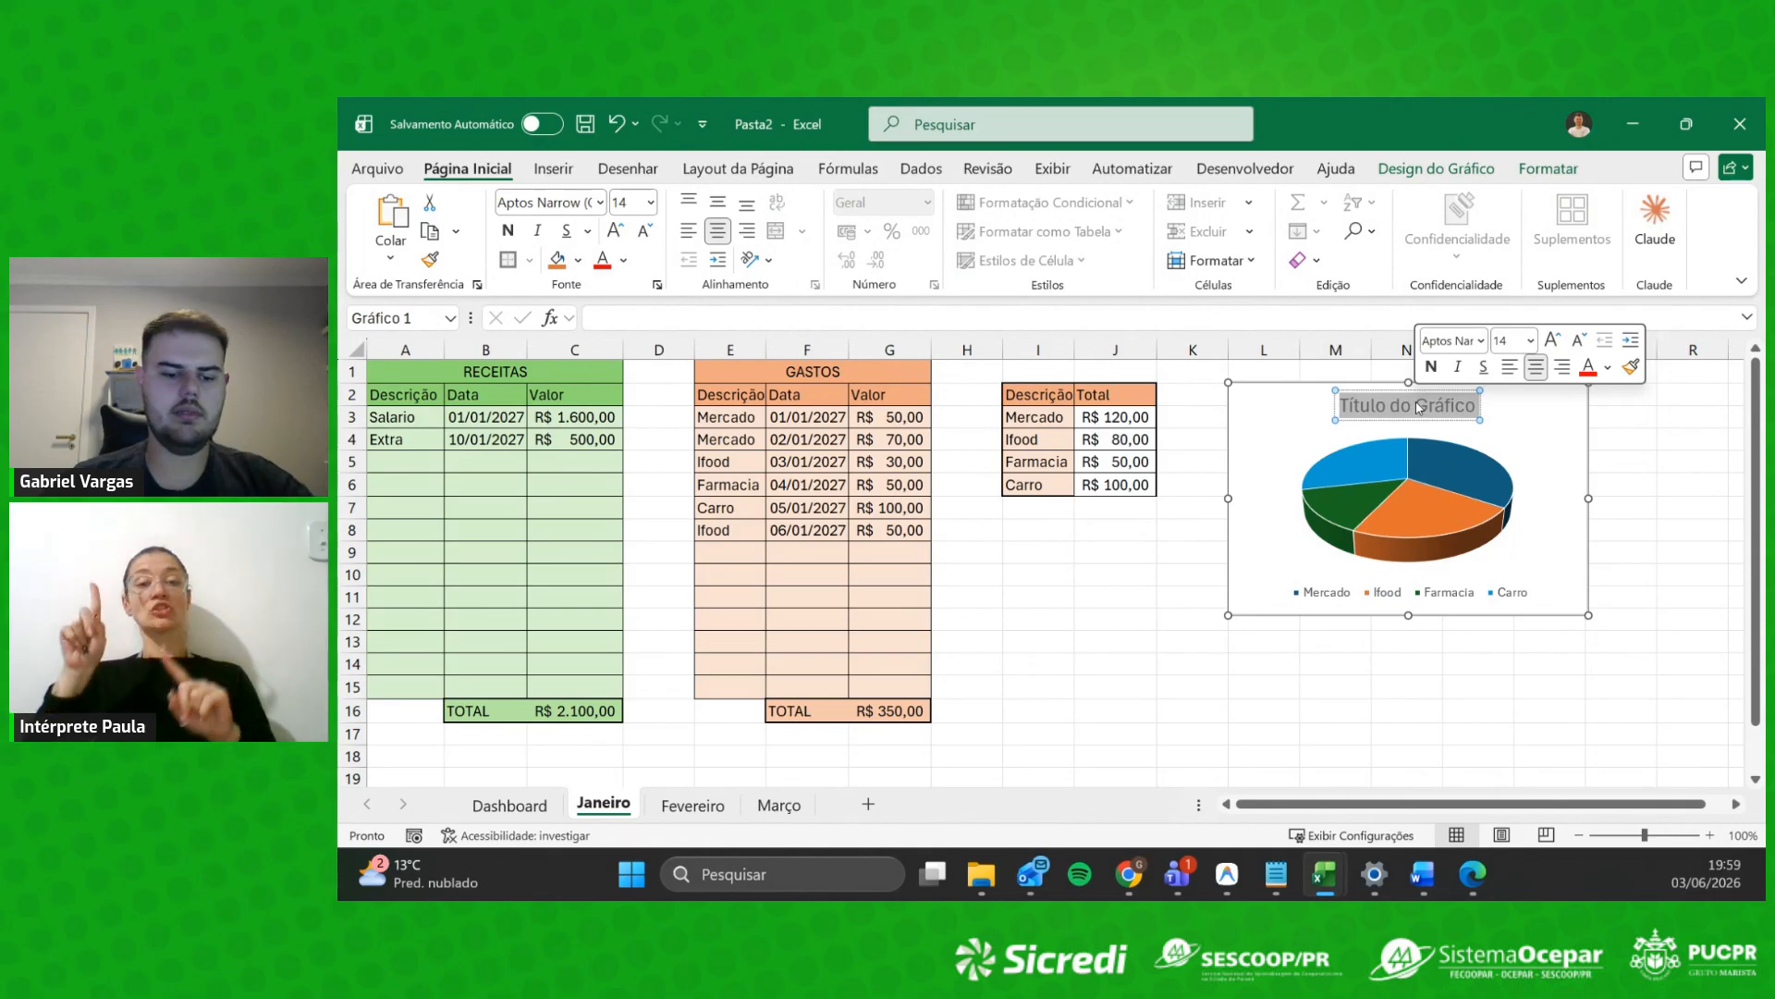
text(Distri)
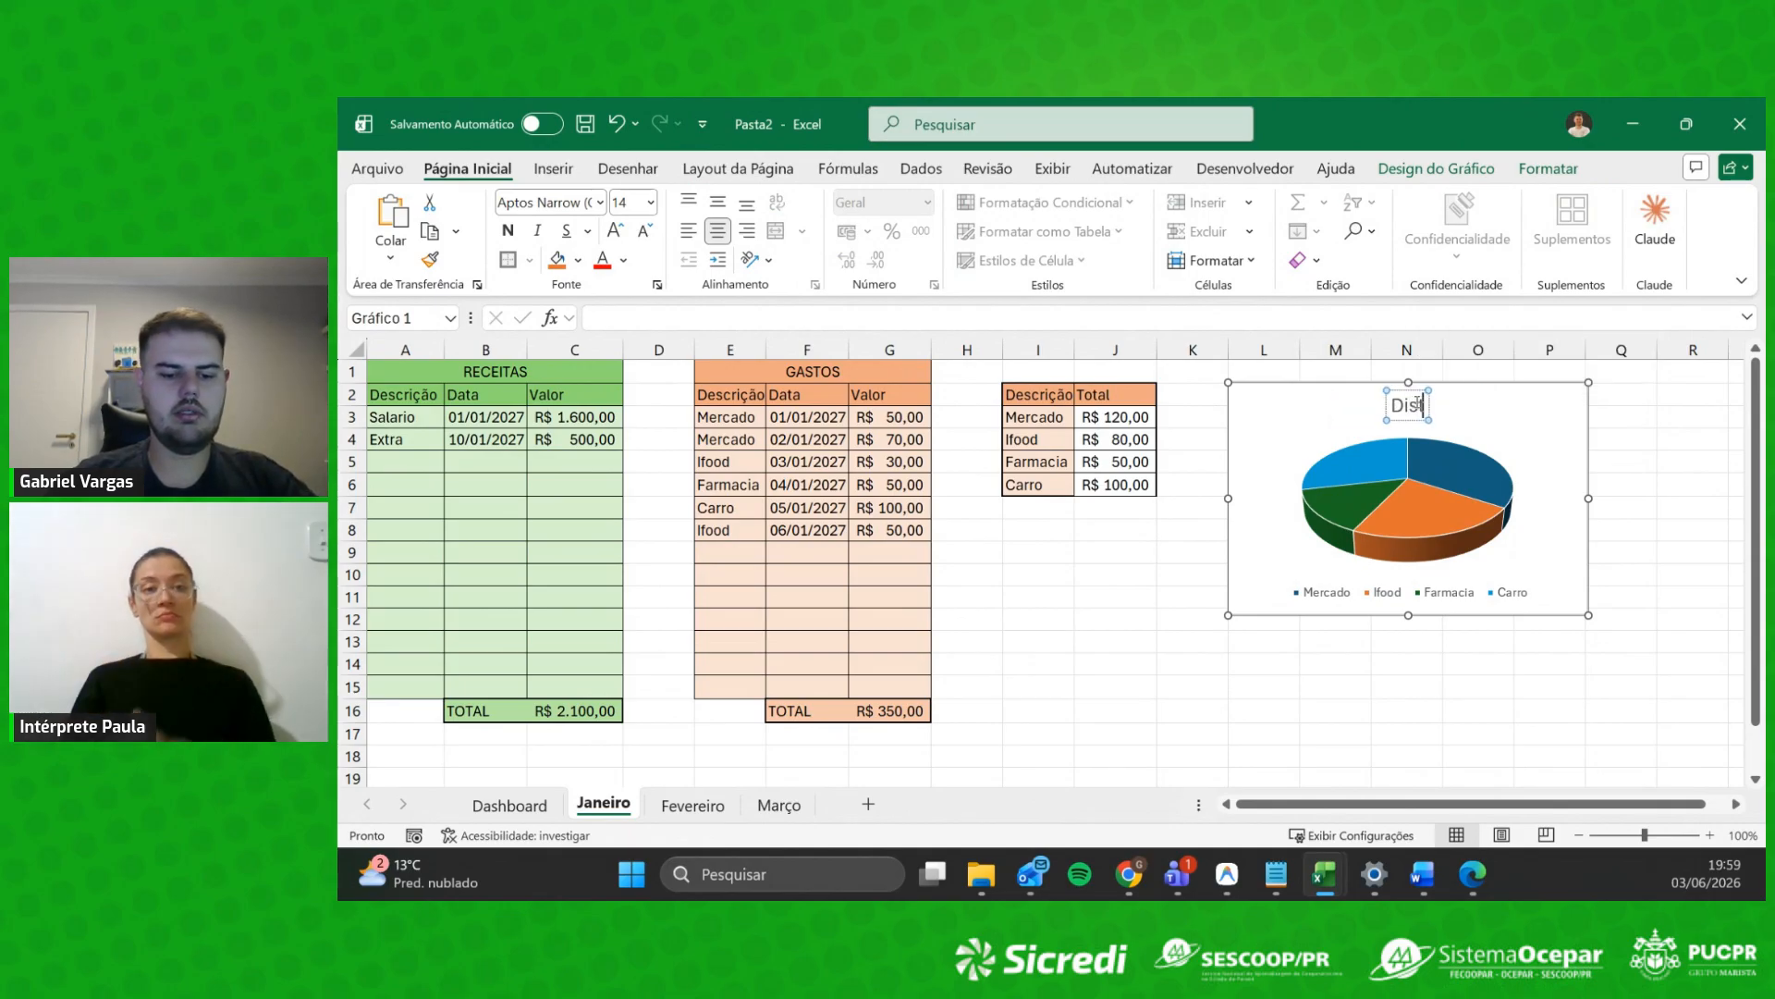
text(bui)
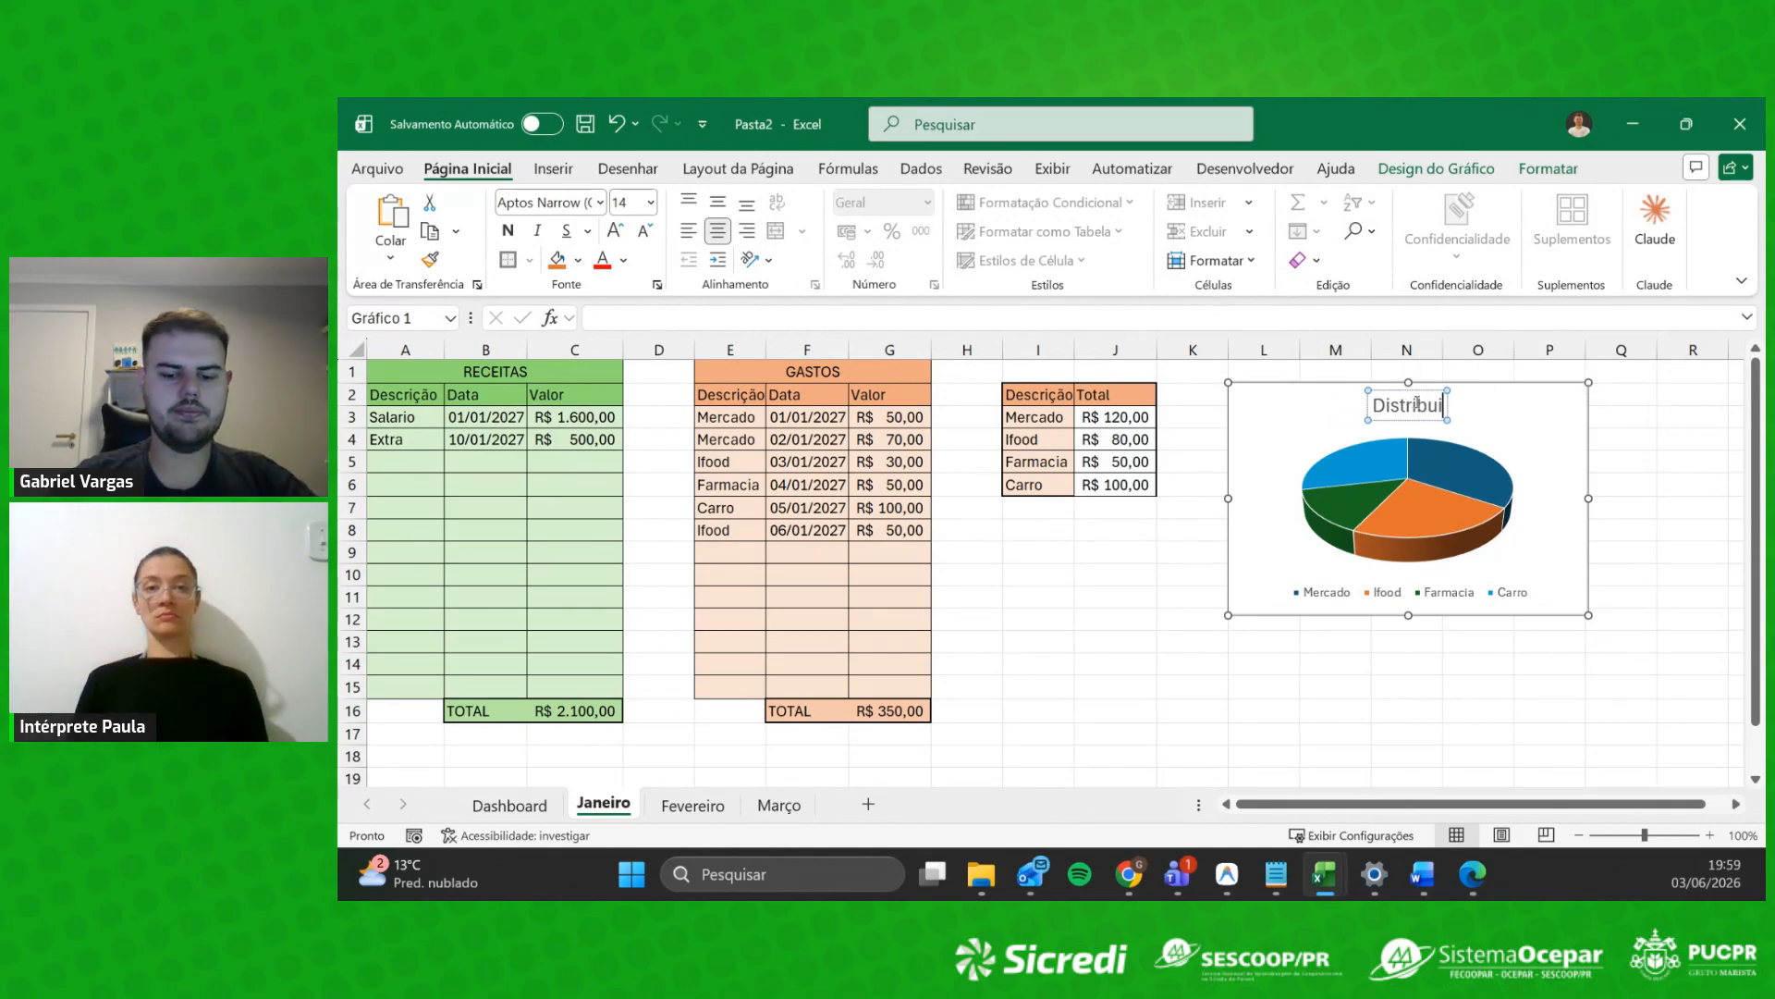
text(ção de)
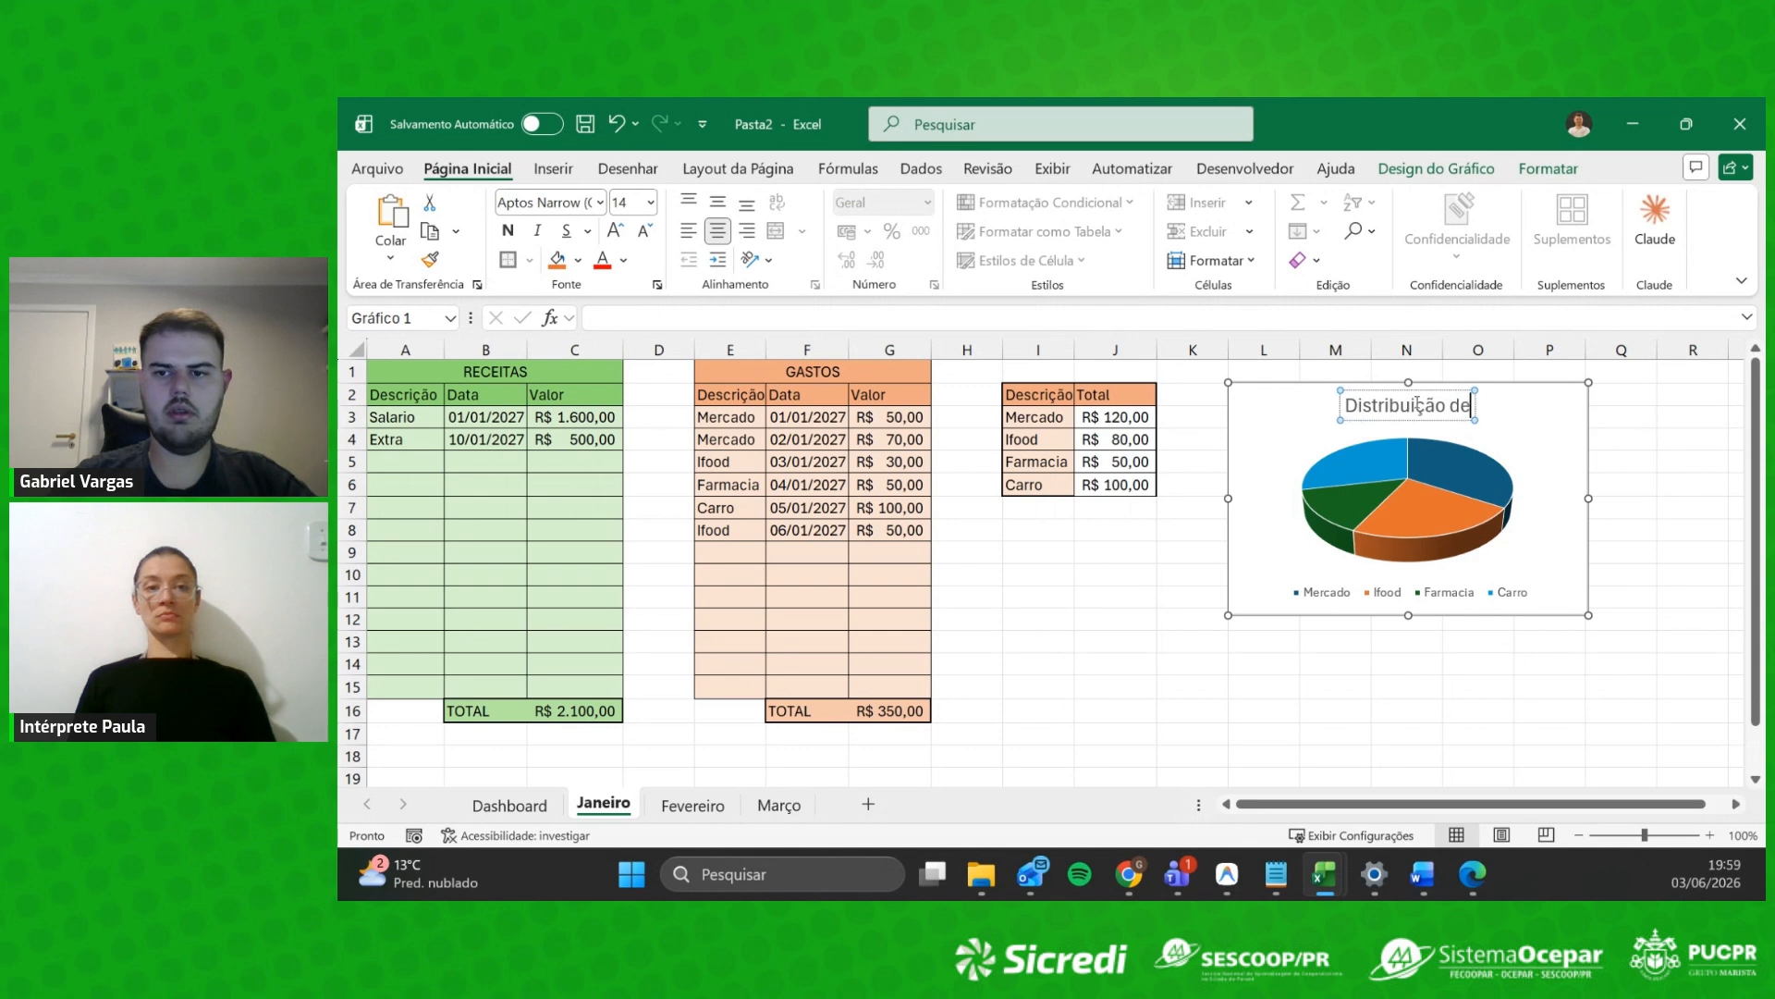
text( Gastos)
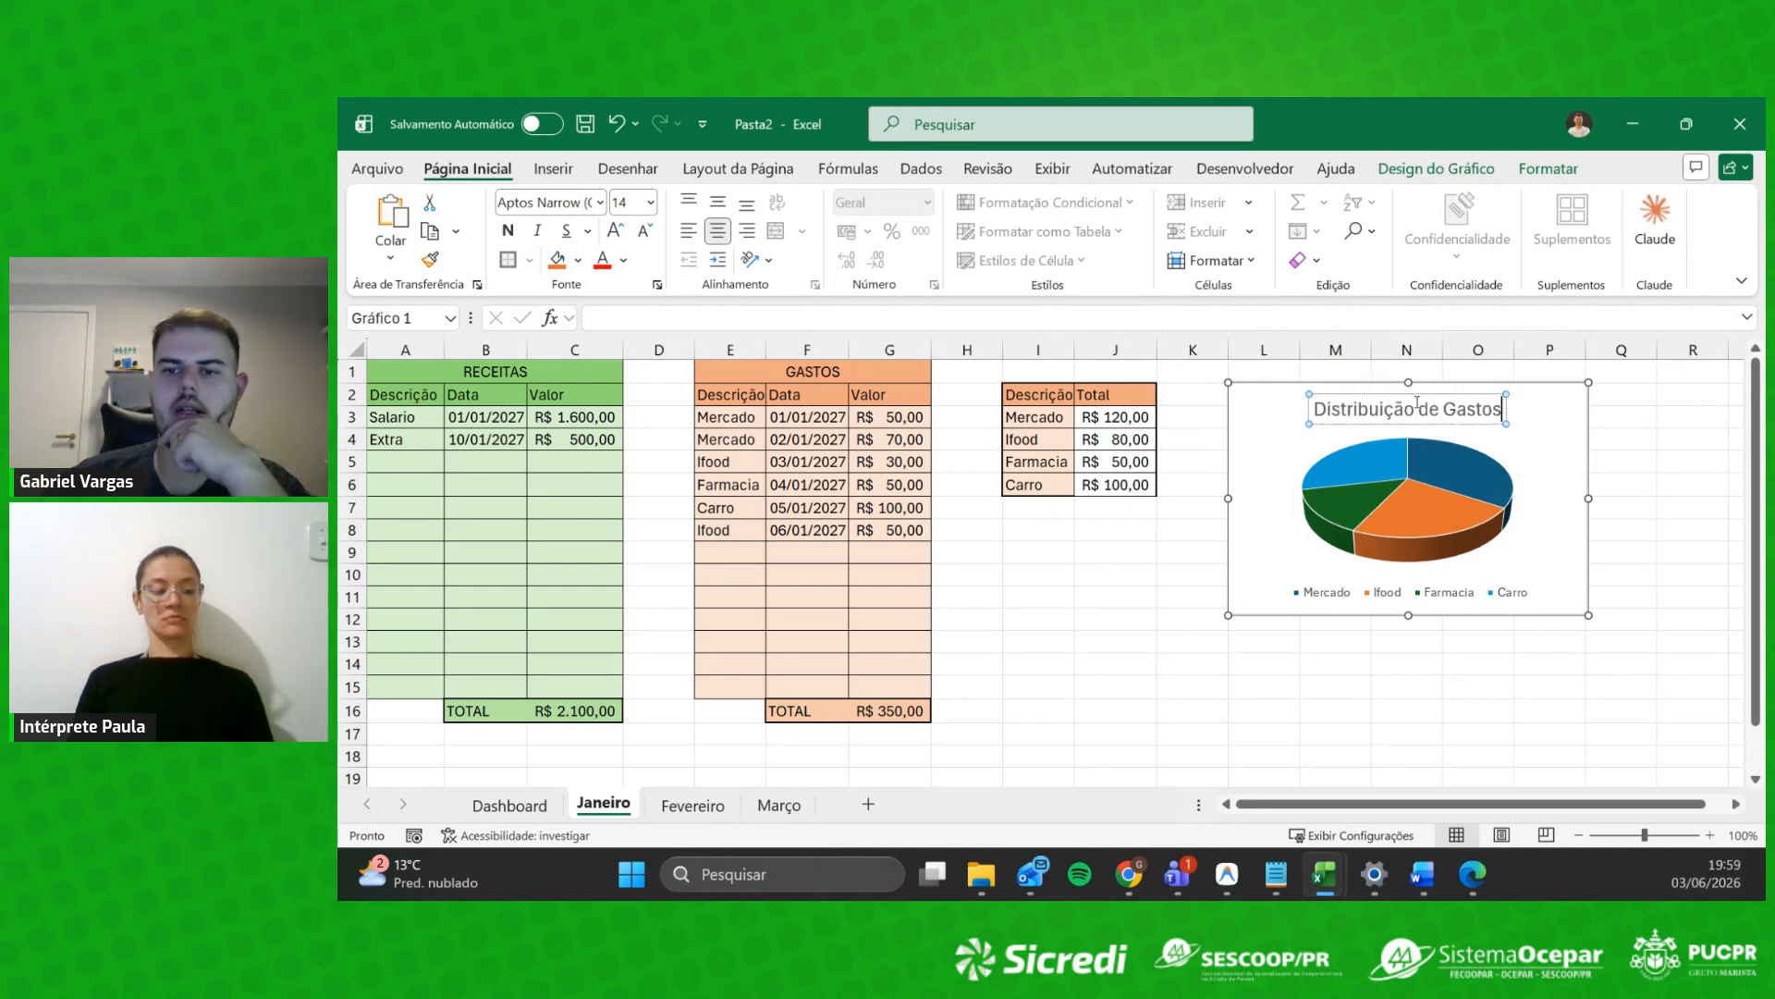
click(1370, 599)
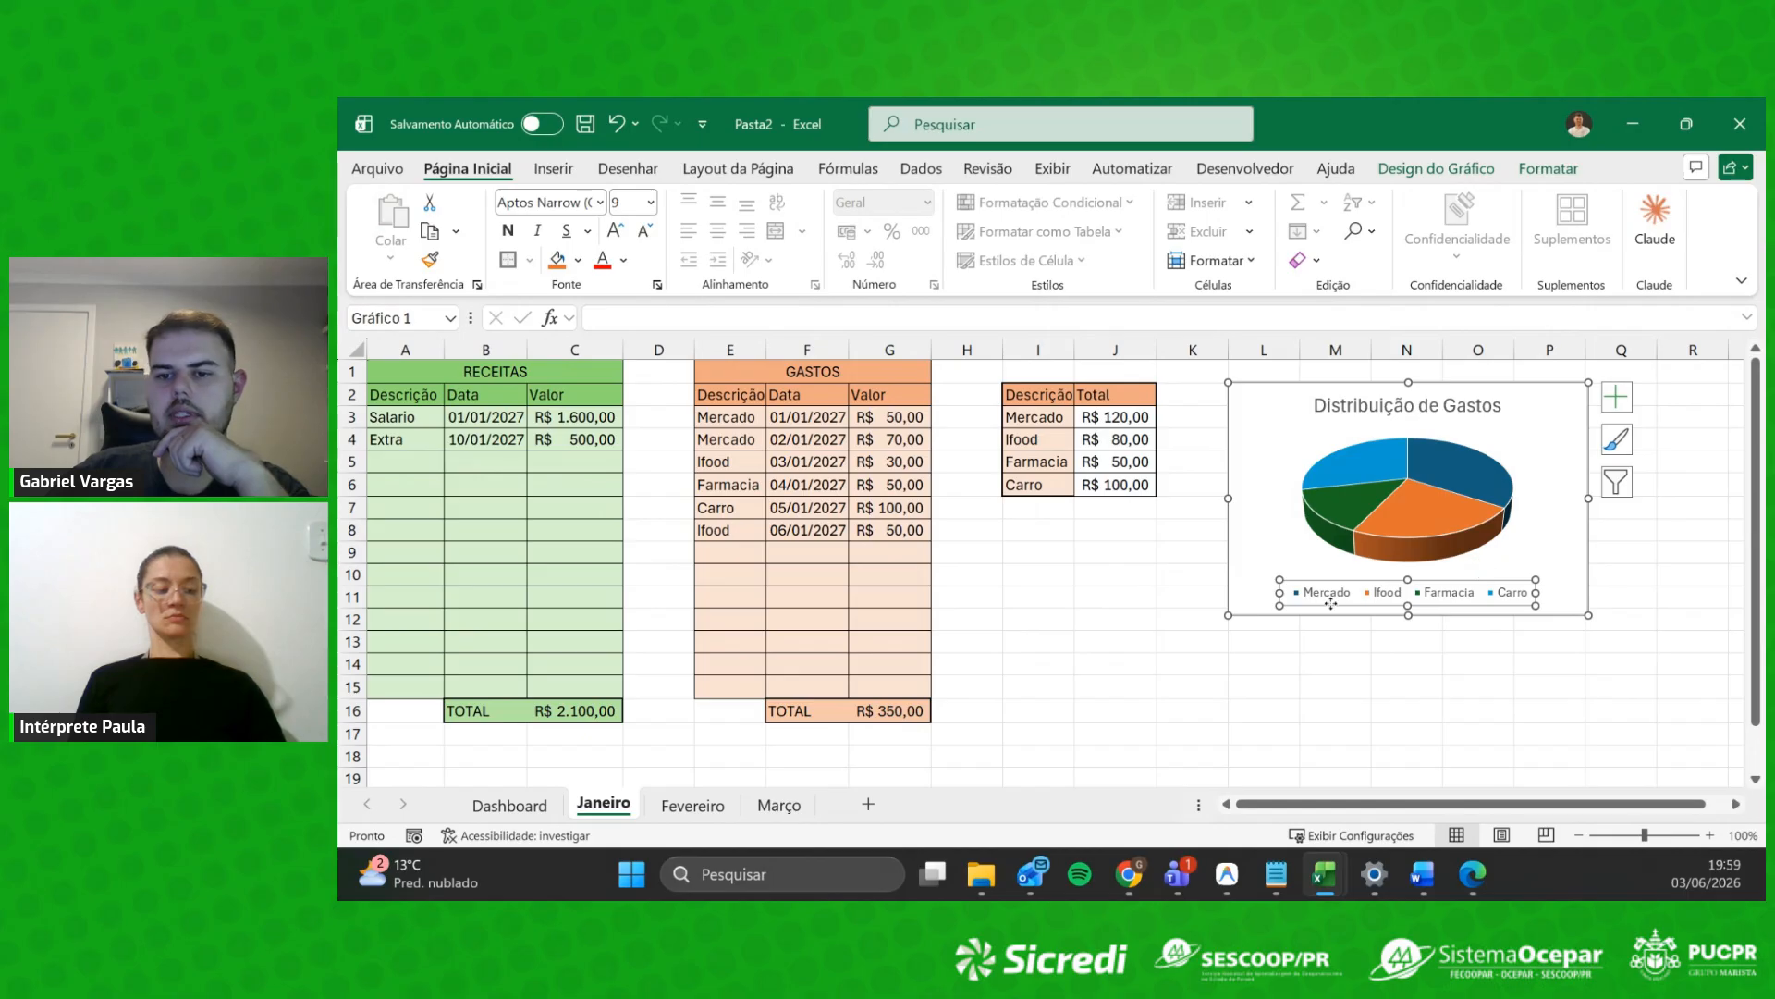
Step: Make the chart taller and try exploding the Carro slice, then undo it
drag(1409, 615, 1406, 682)
click(1440, 566)
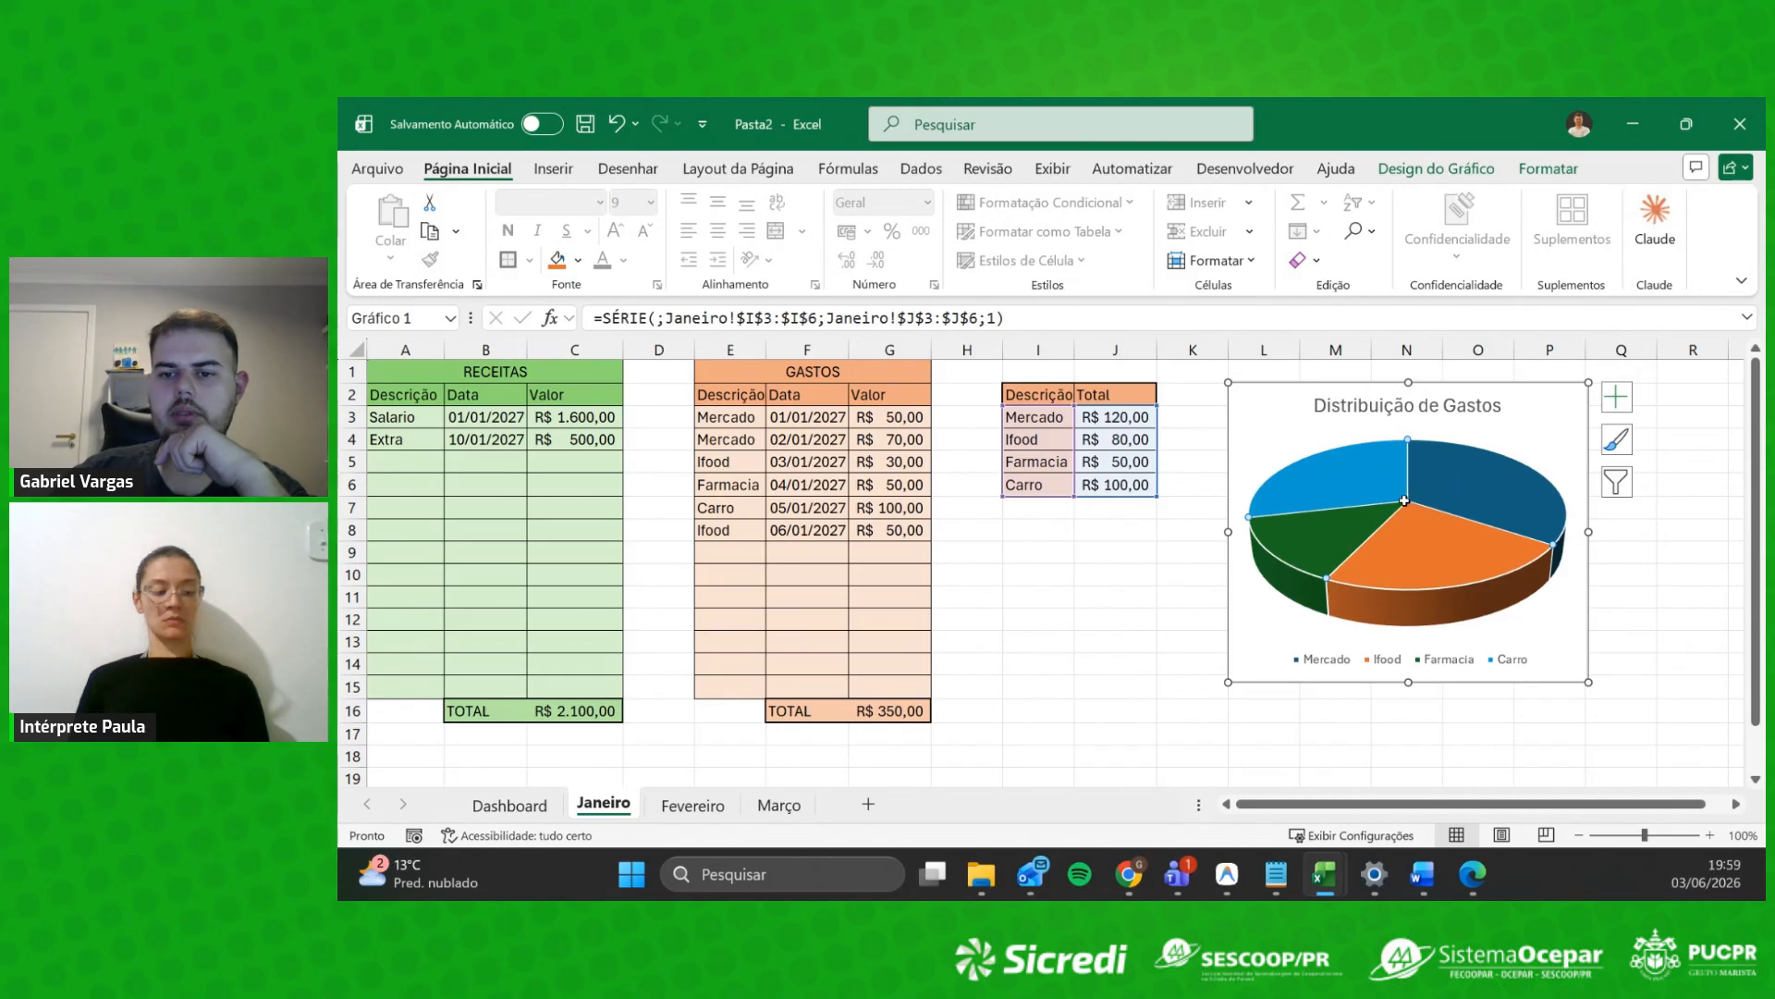
drag(1385, 479, 1341, 460)
click(1546, 621)
click(1354, 486)
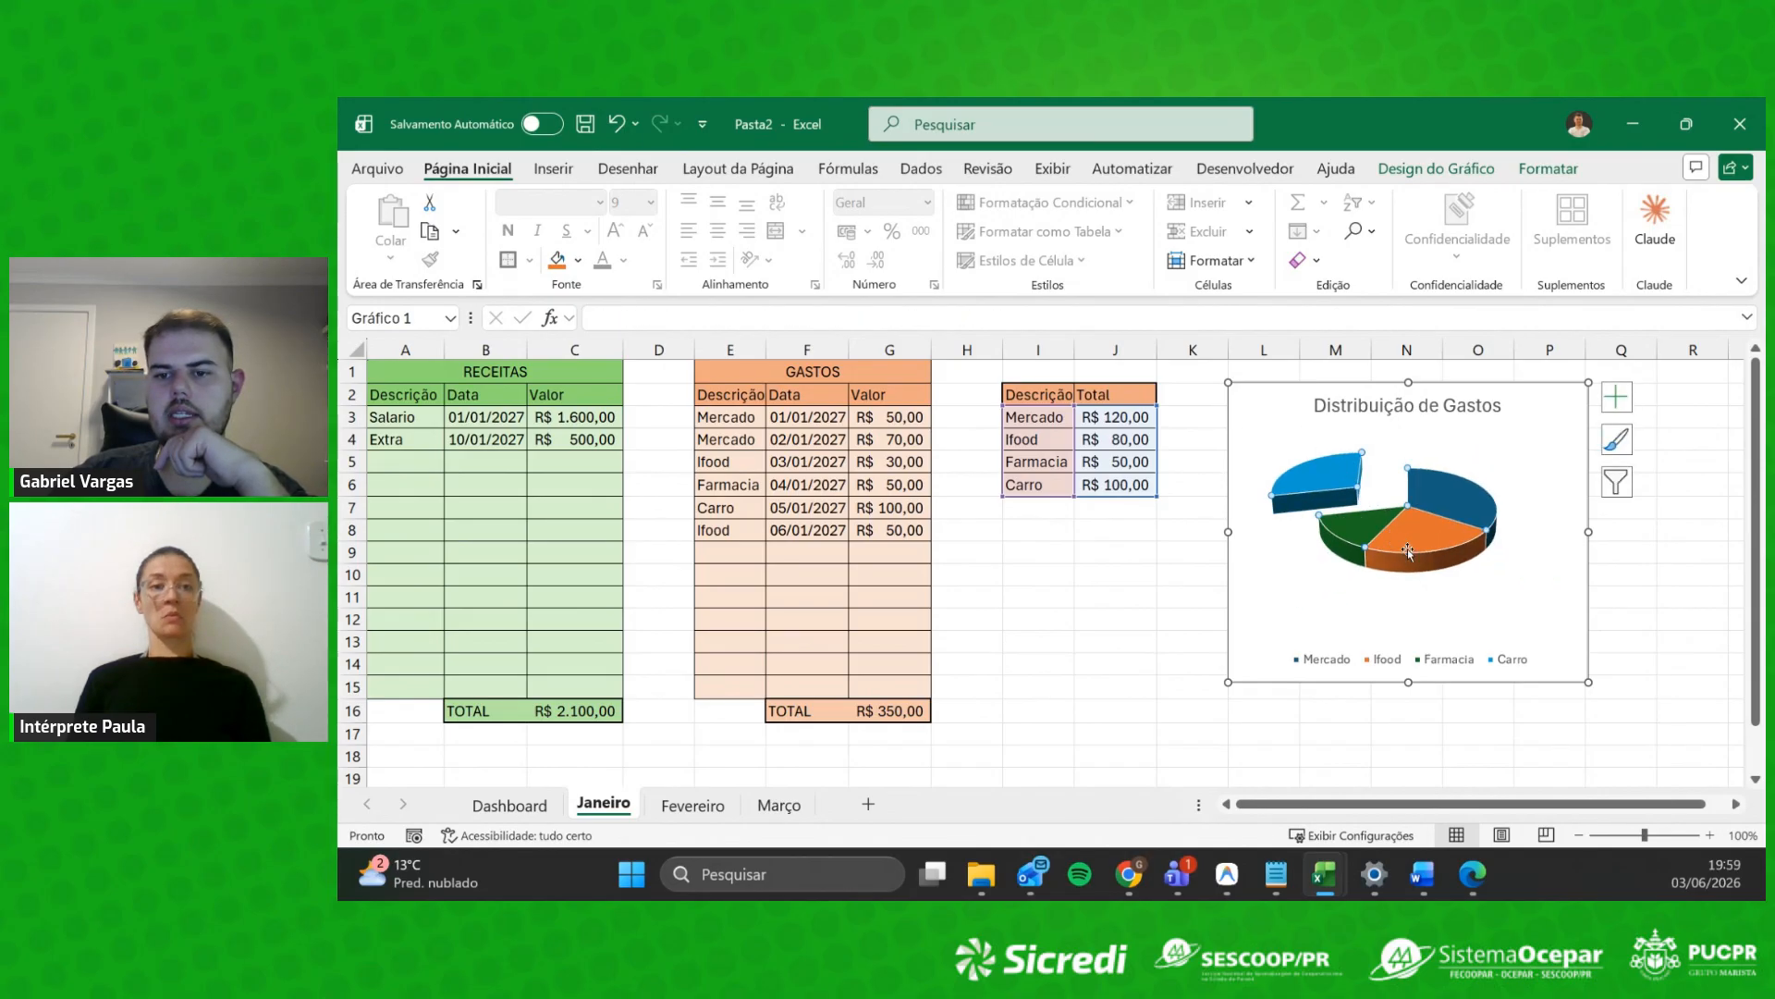
click(1462, 573)
key(ctrl+z)
key(ctrl+z)
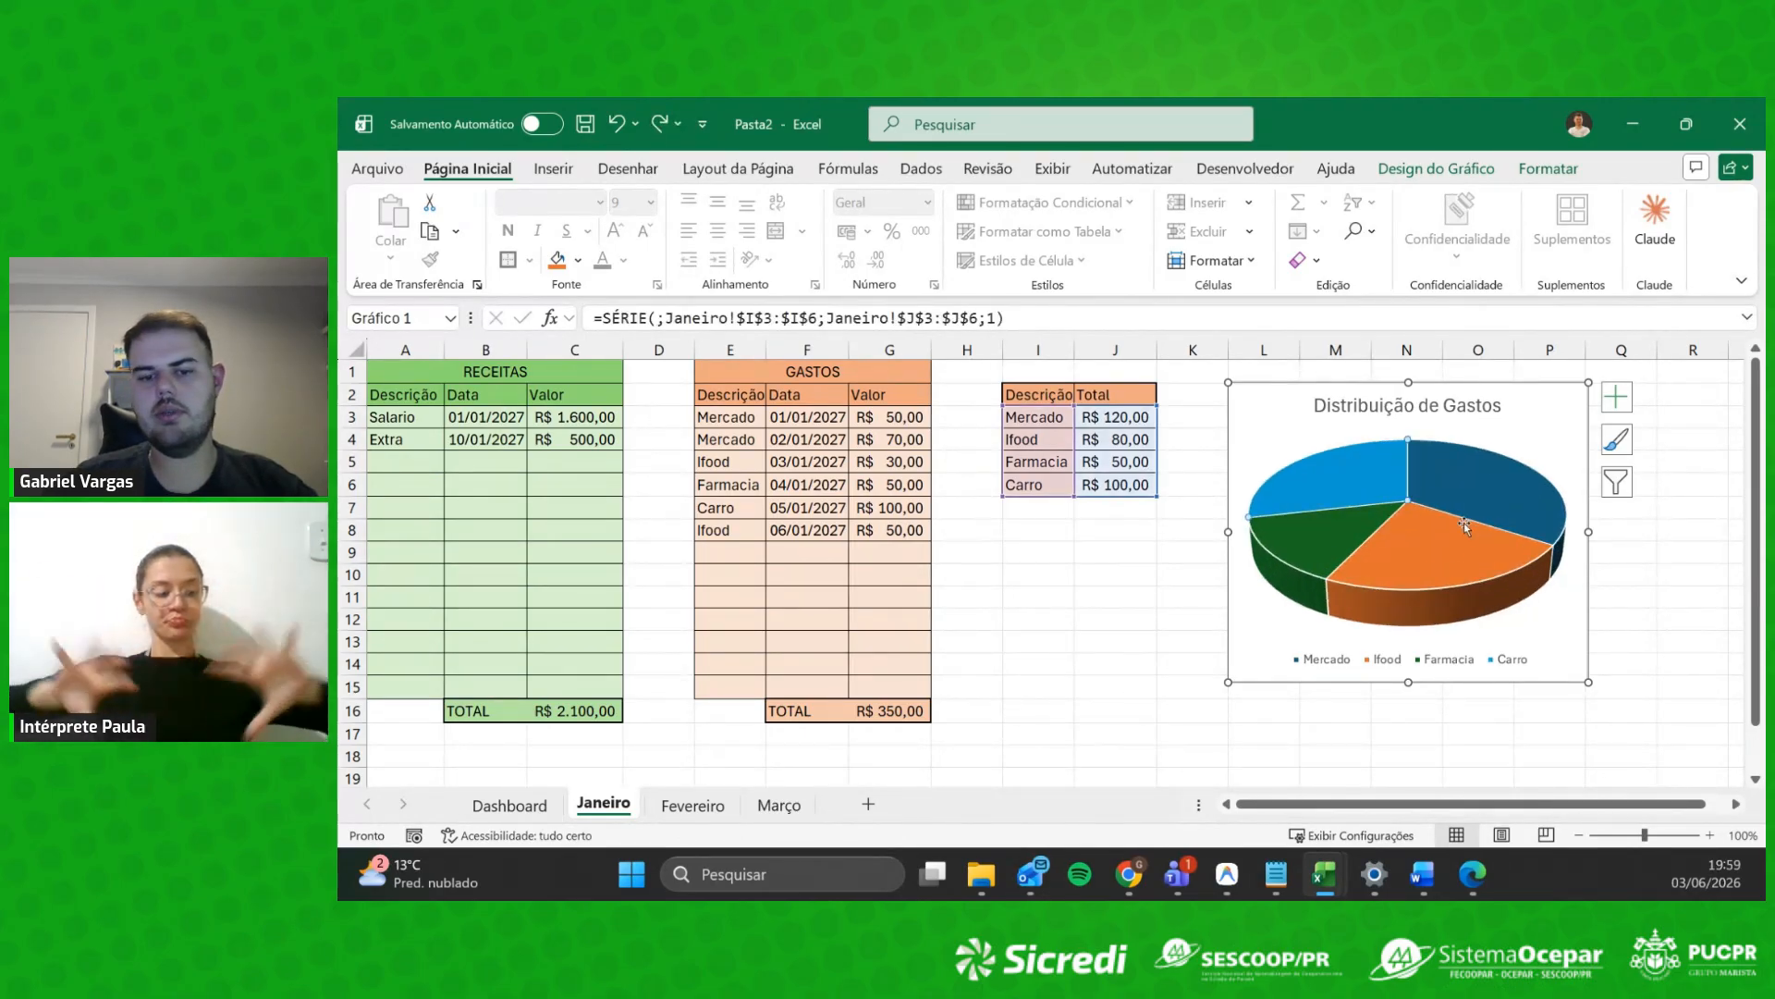
Step: Review a pie slice's fill and border settings in Format Data Point
click(1616, 442)
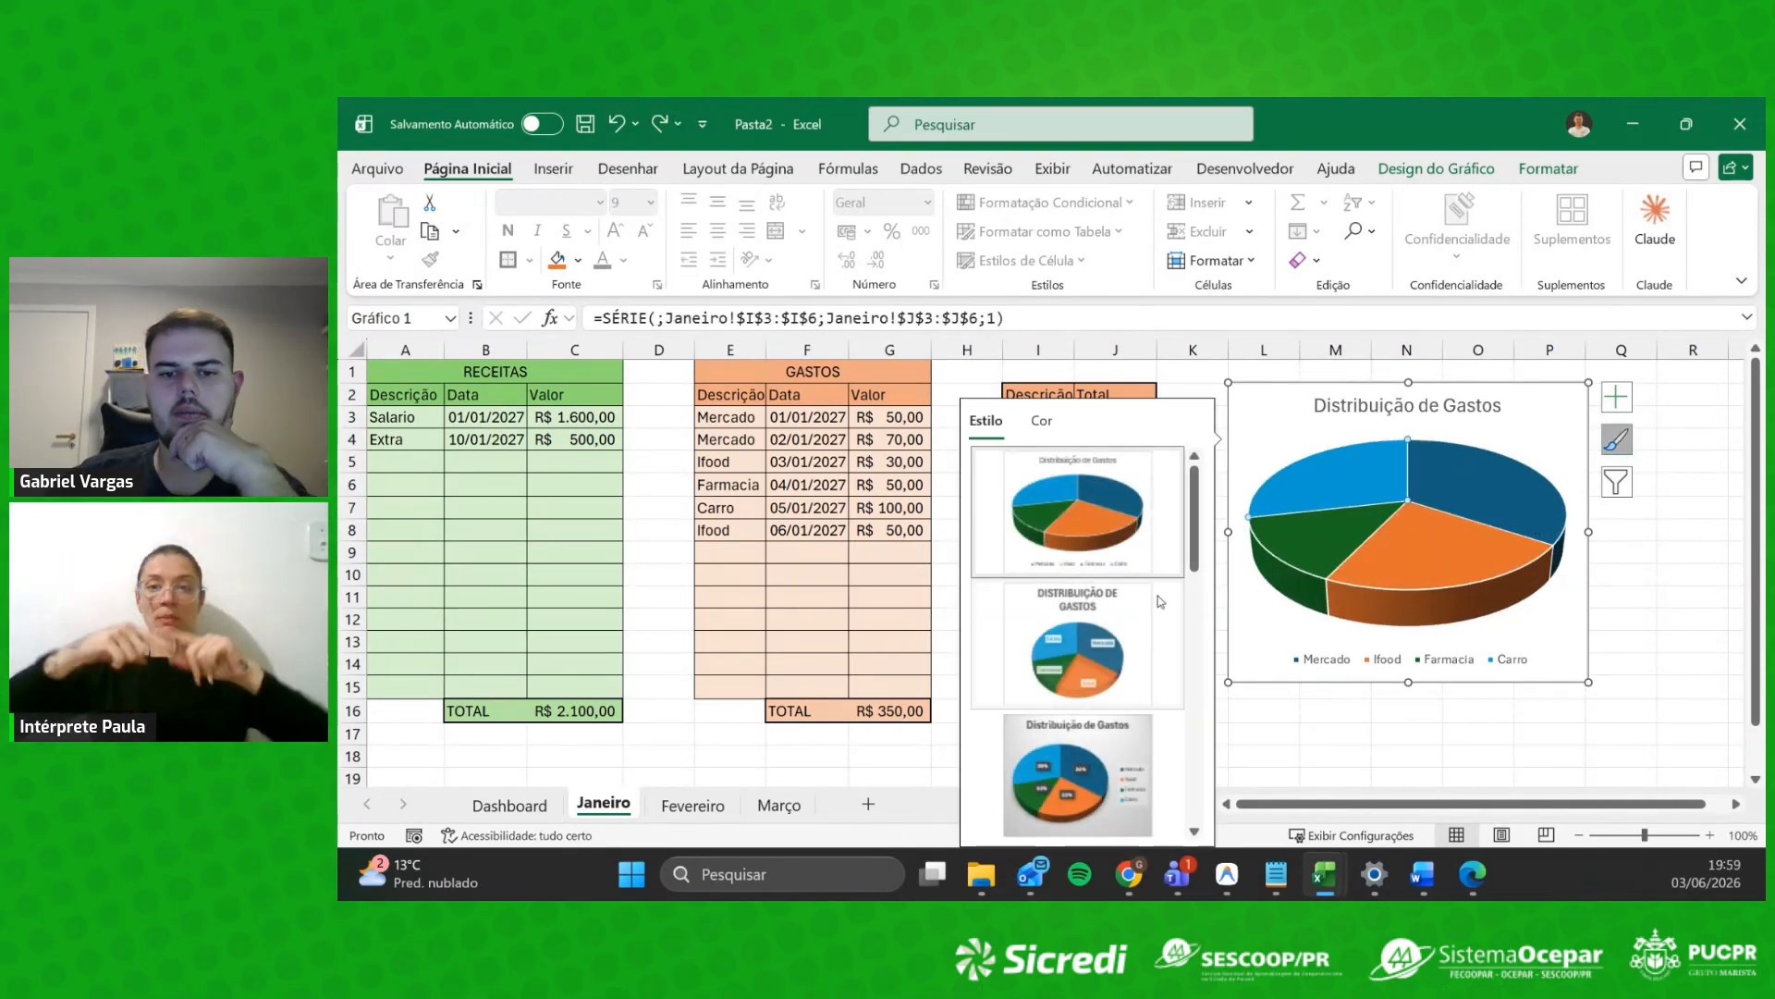
double_click(1525, 519)
click(1478, 449)
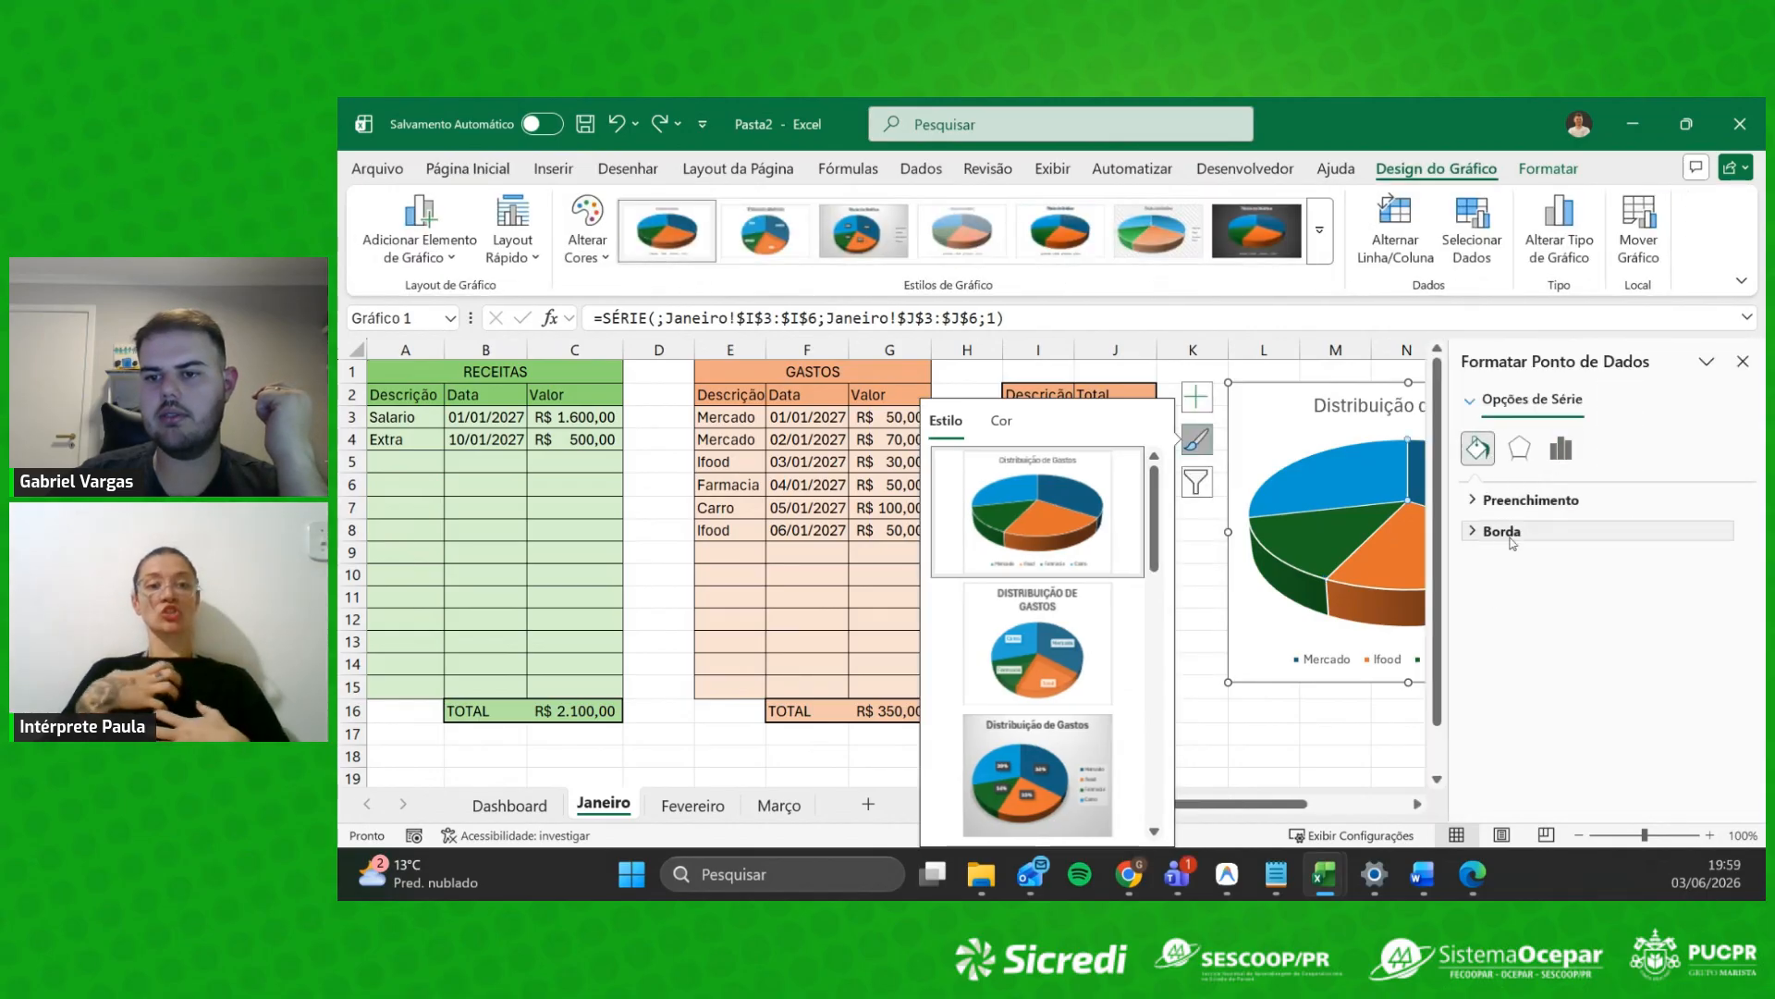
click(1530, 499)
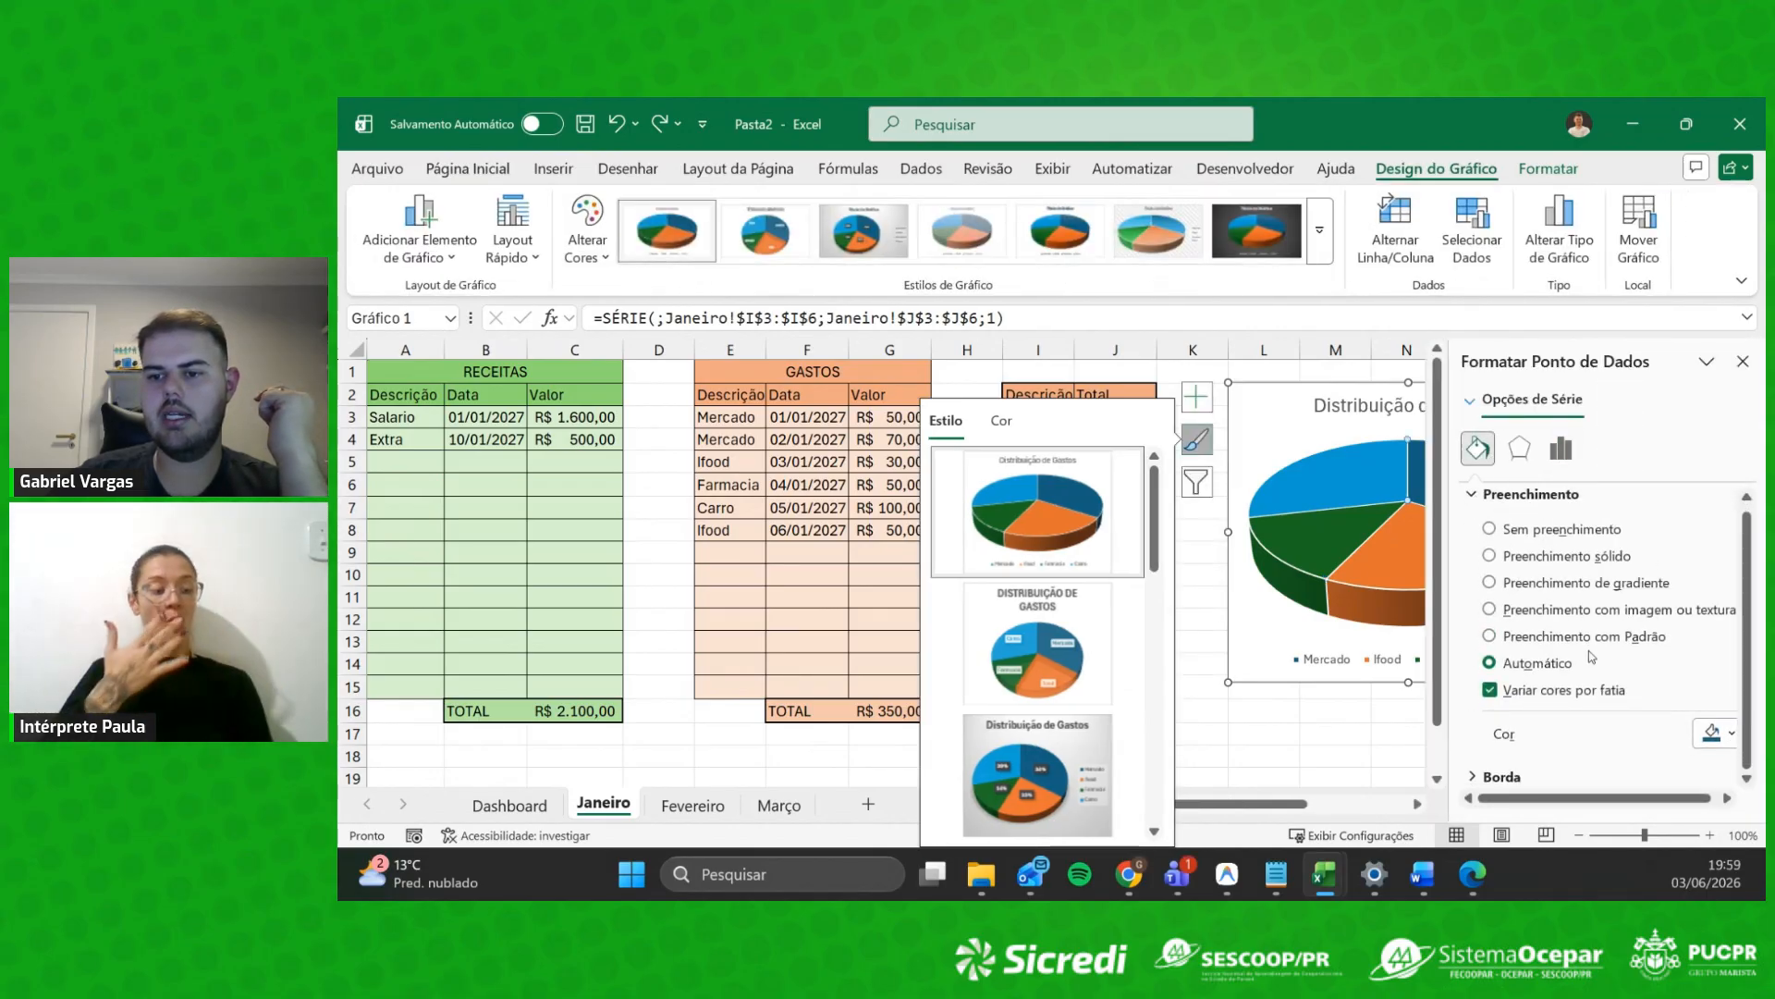
click(1502, 777)
scroll(1620, 643, down, 3)
Step: Check the slice's effects and series options, close the pane, and reselect the chart
click(1519, 448)
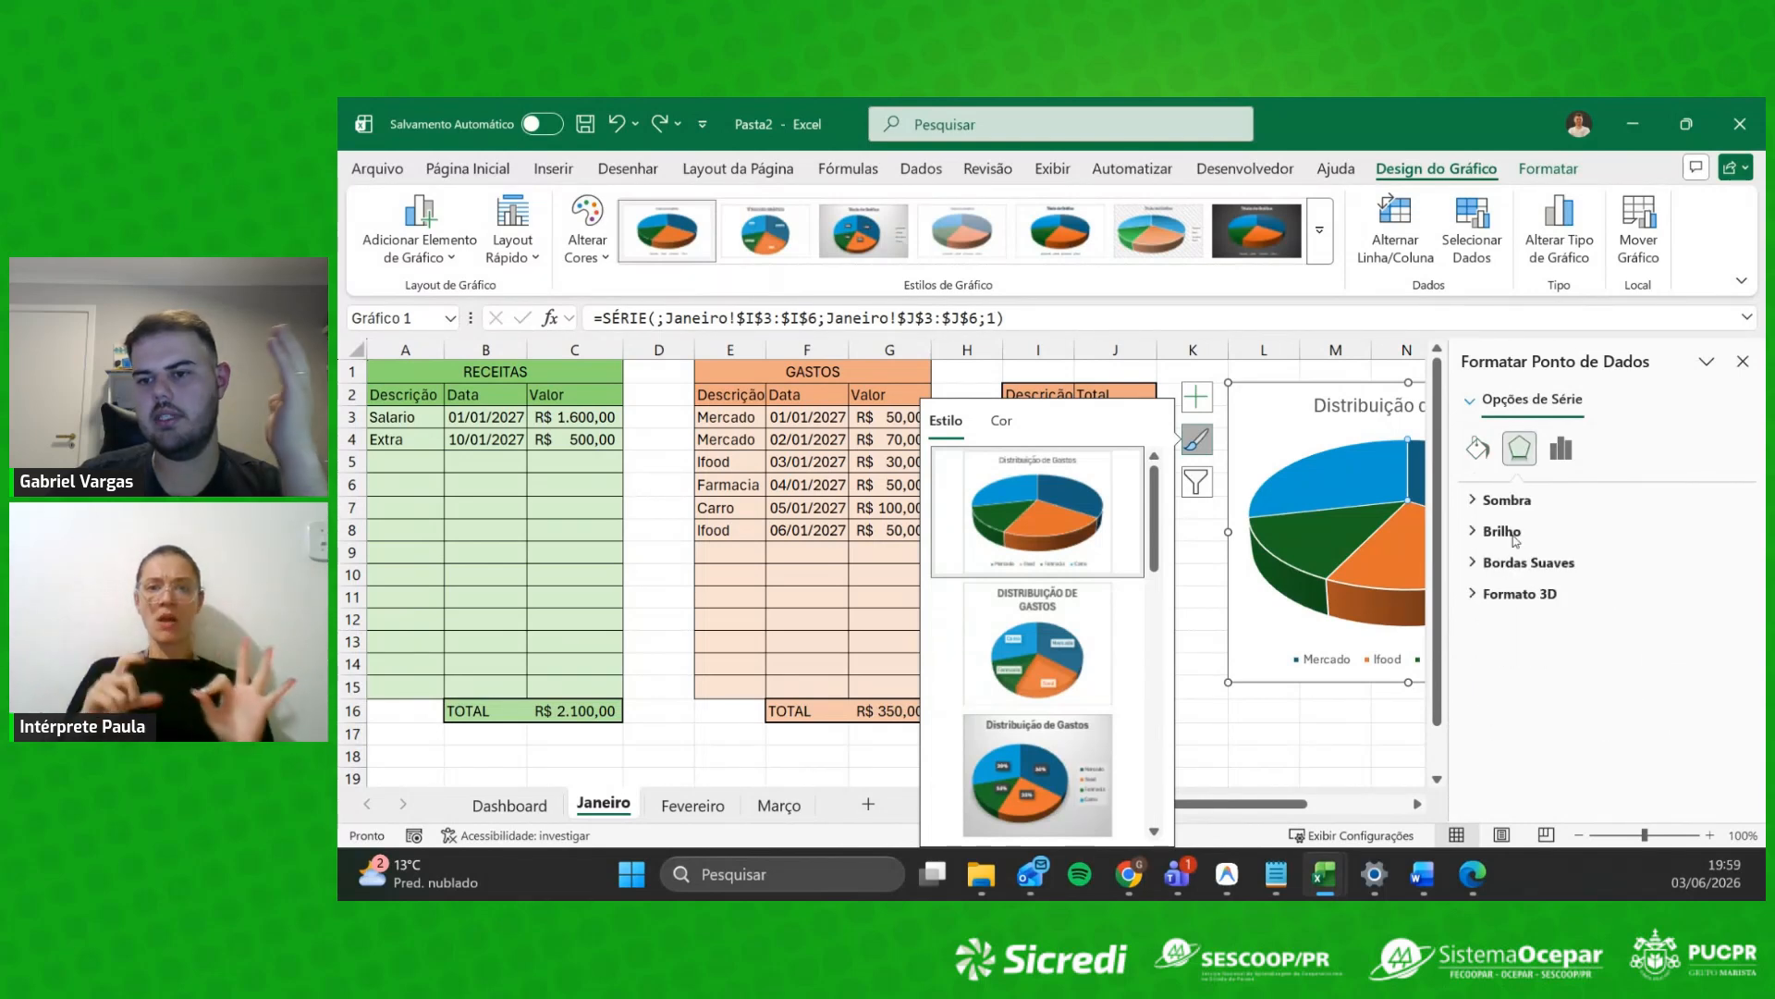
click(1476, 500)
click(1475, 501)
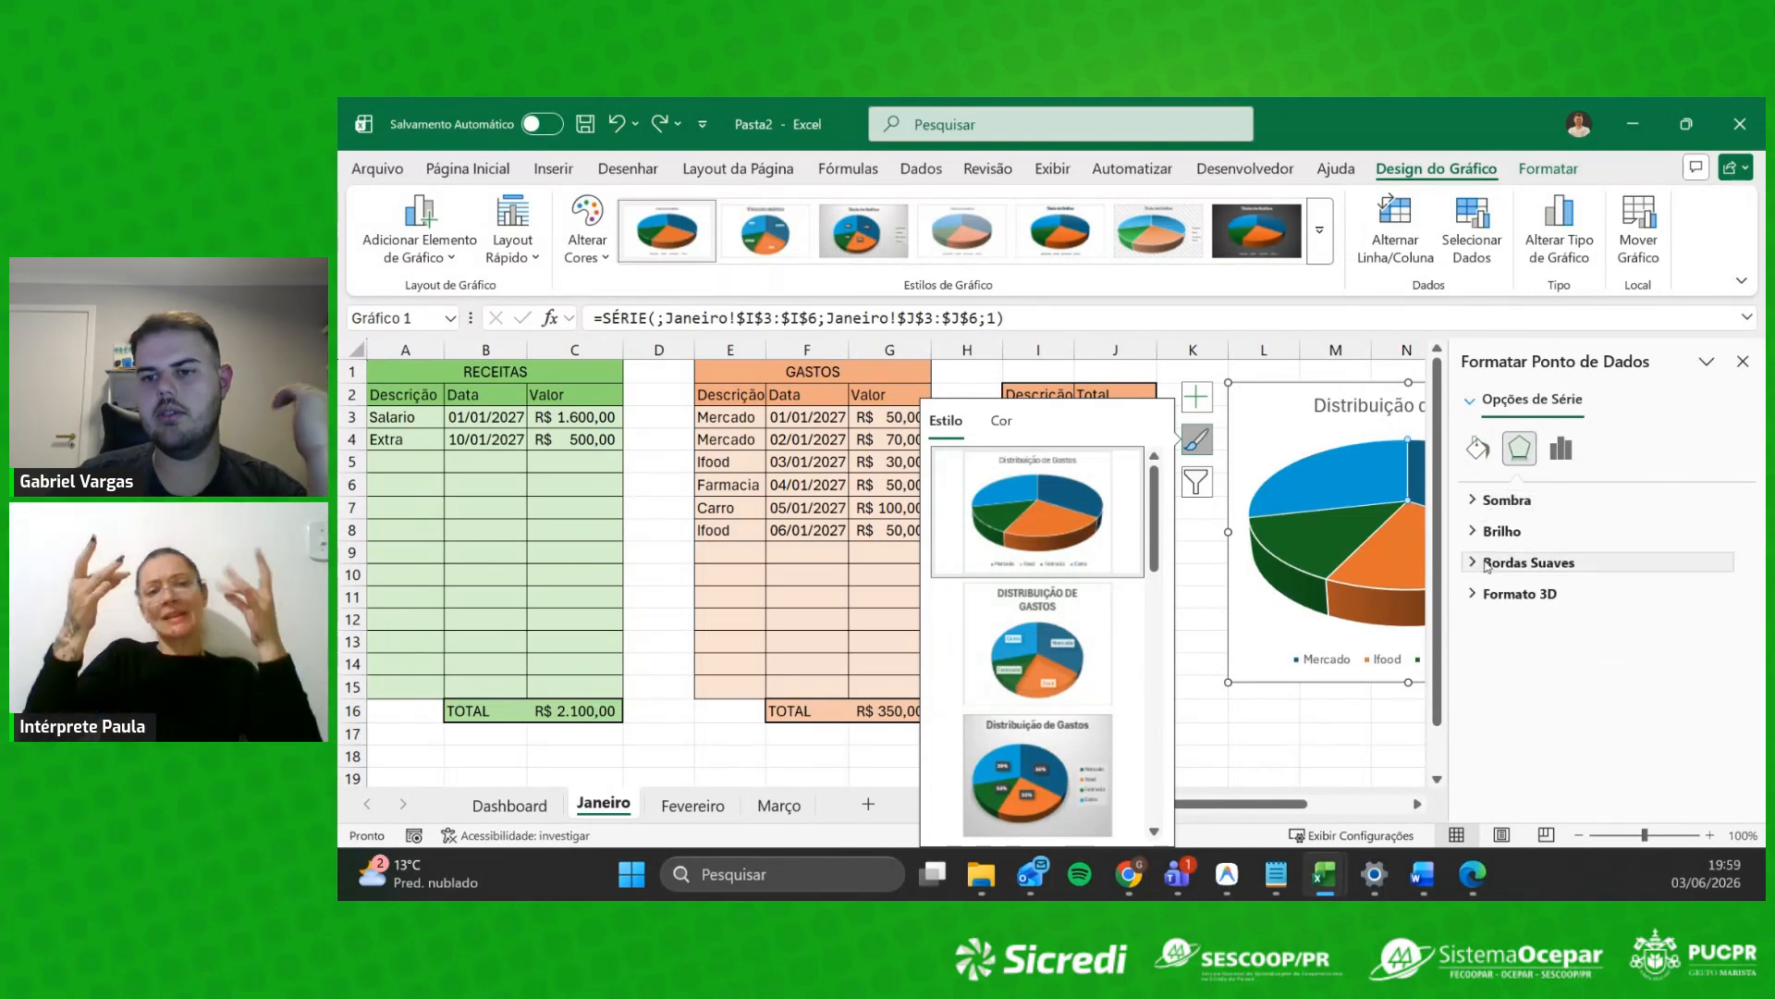
click(1572, 448)
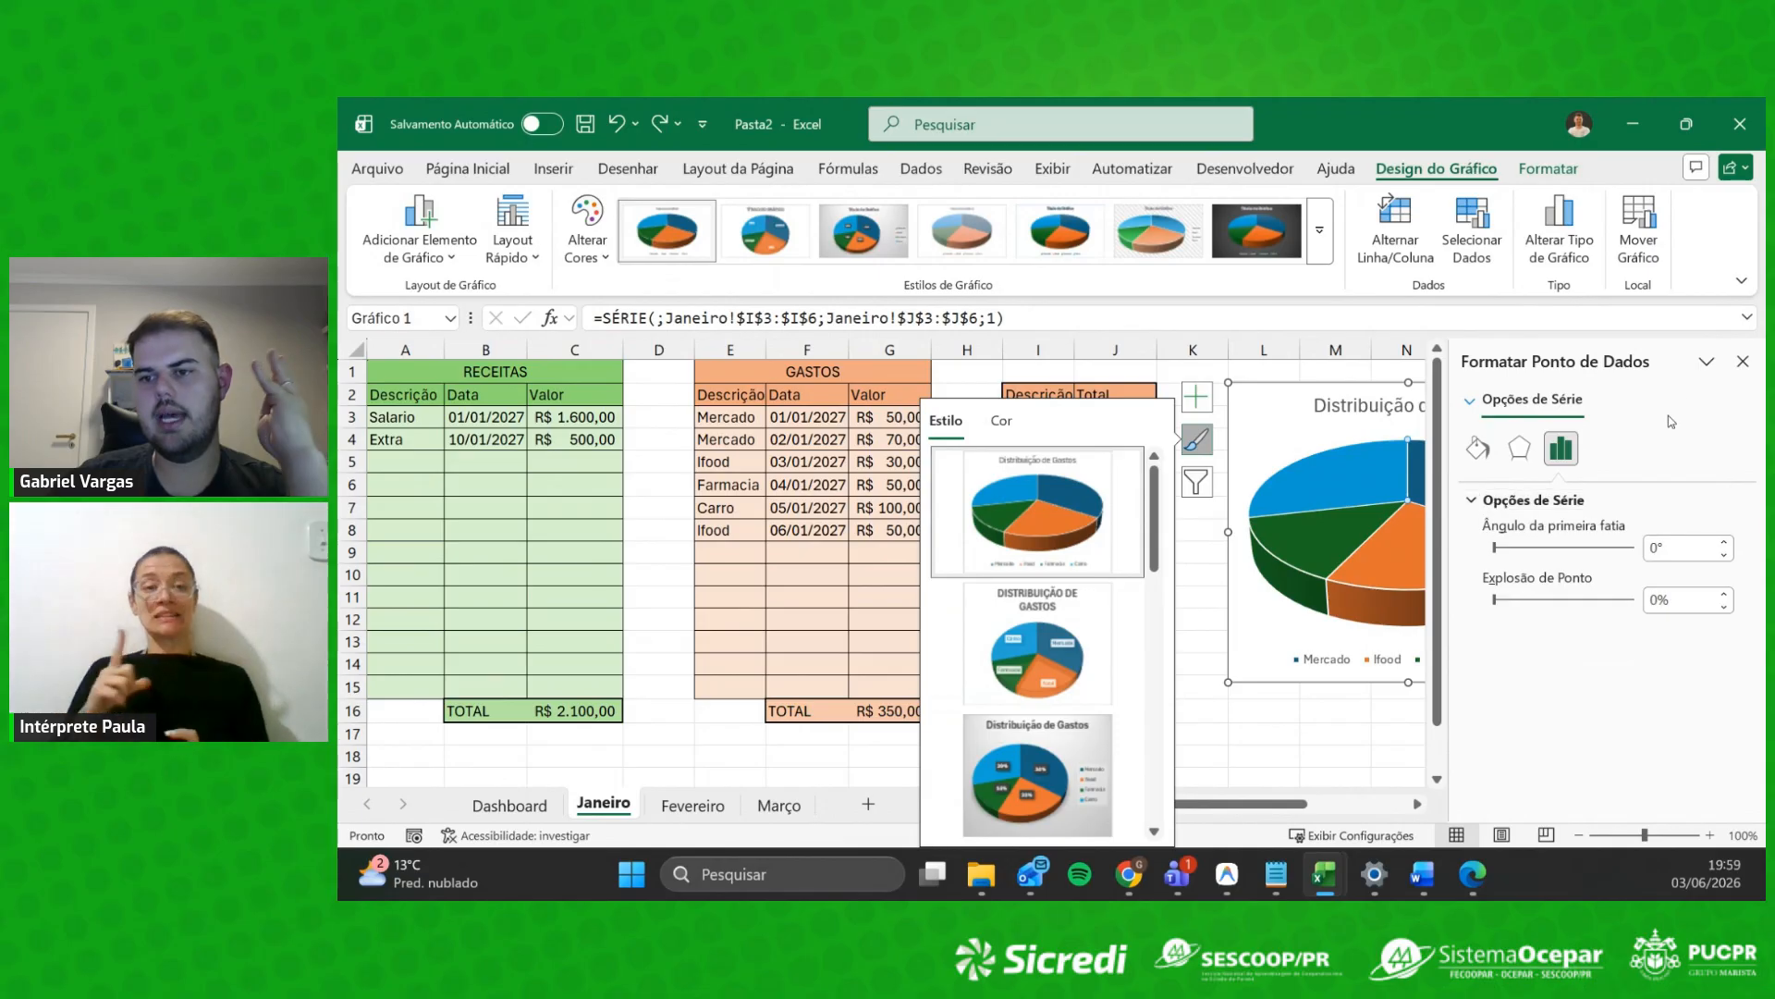
click(1743, 362)
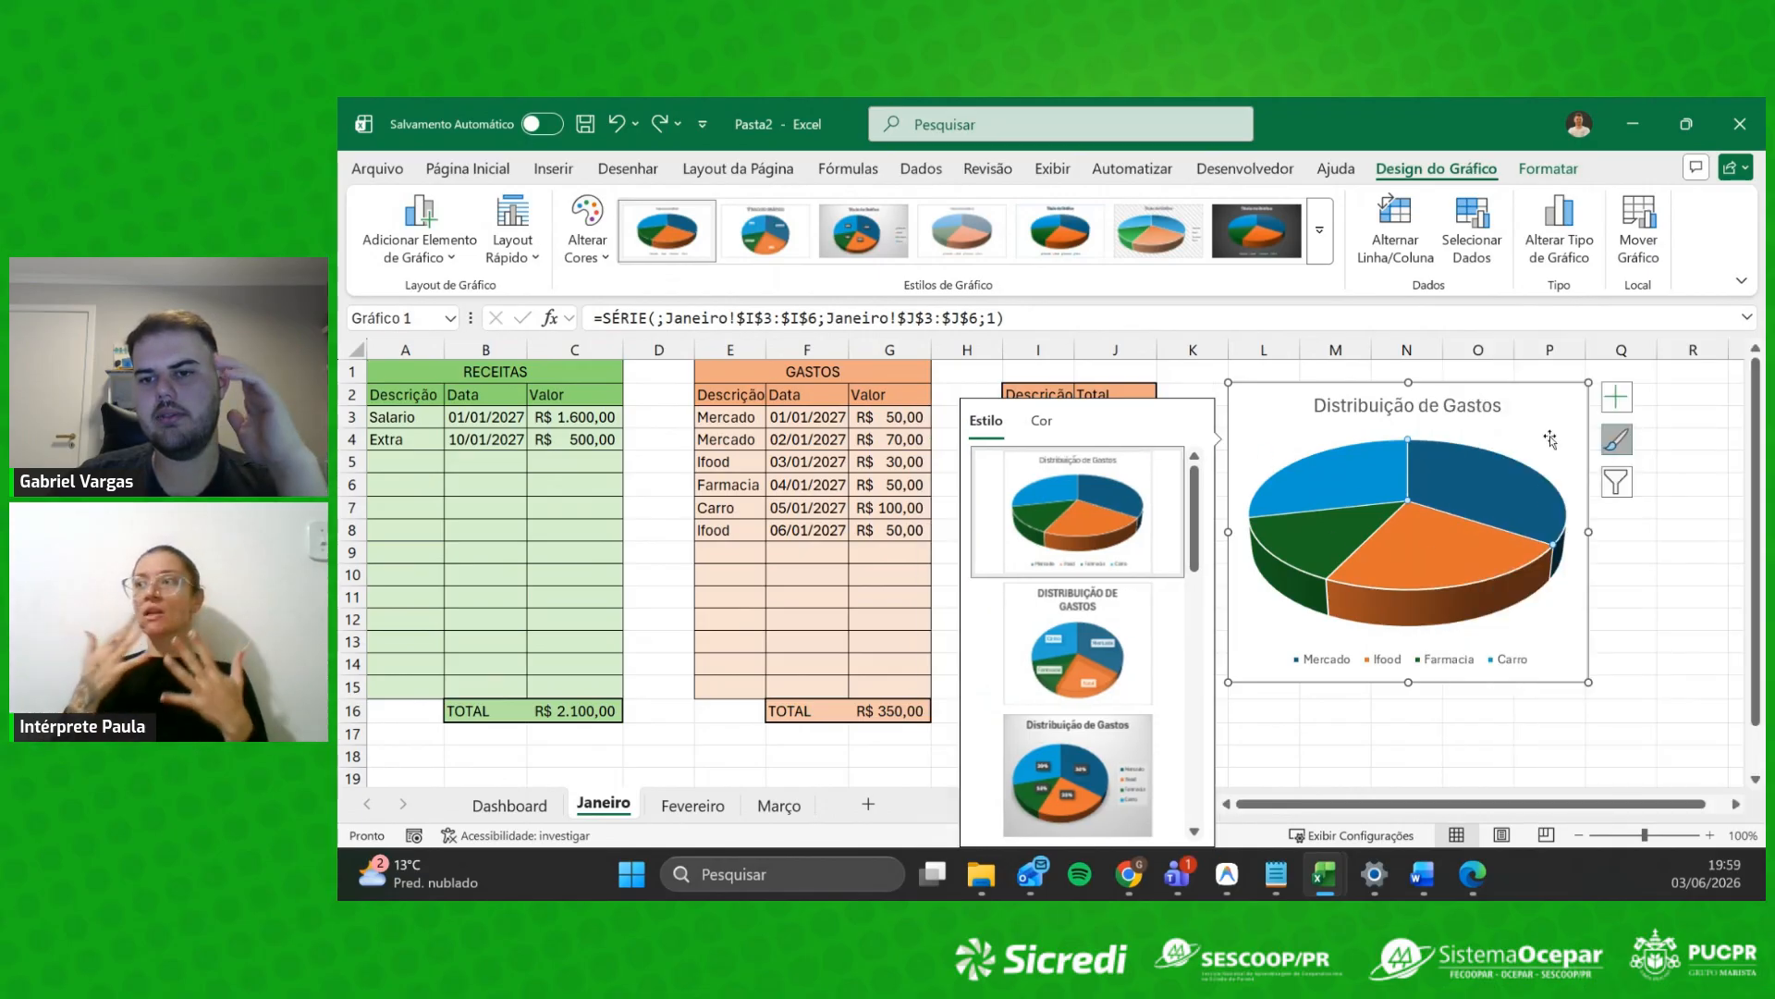
click(1692, 619)
click(1288, 604)
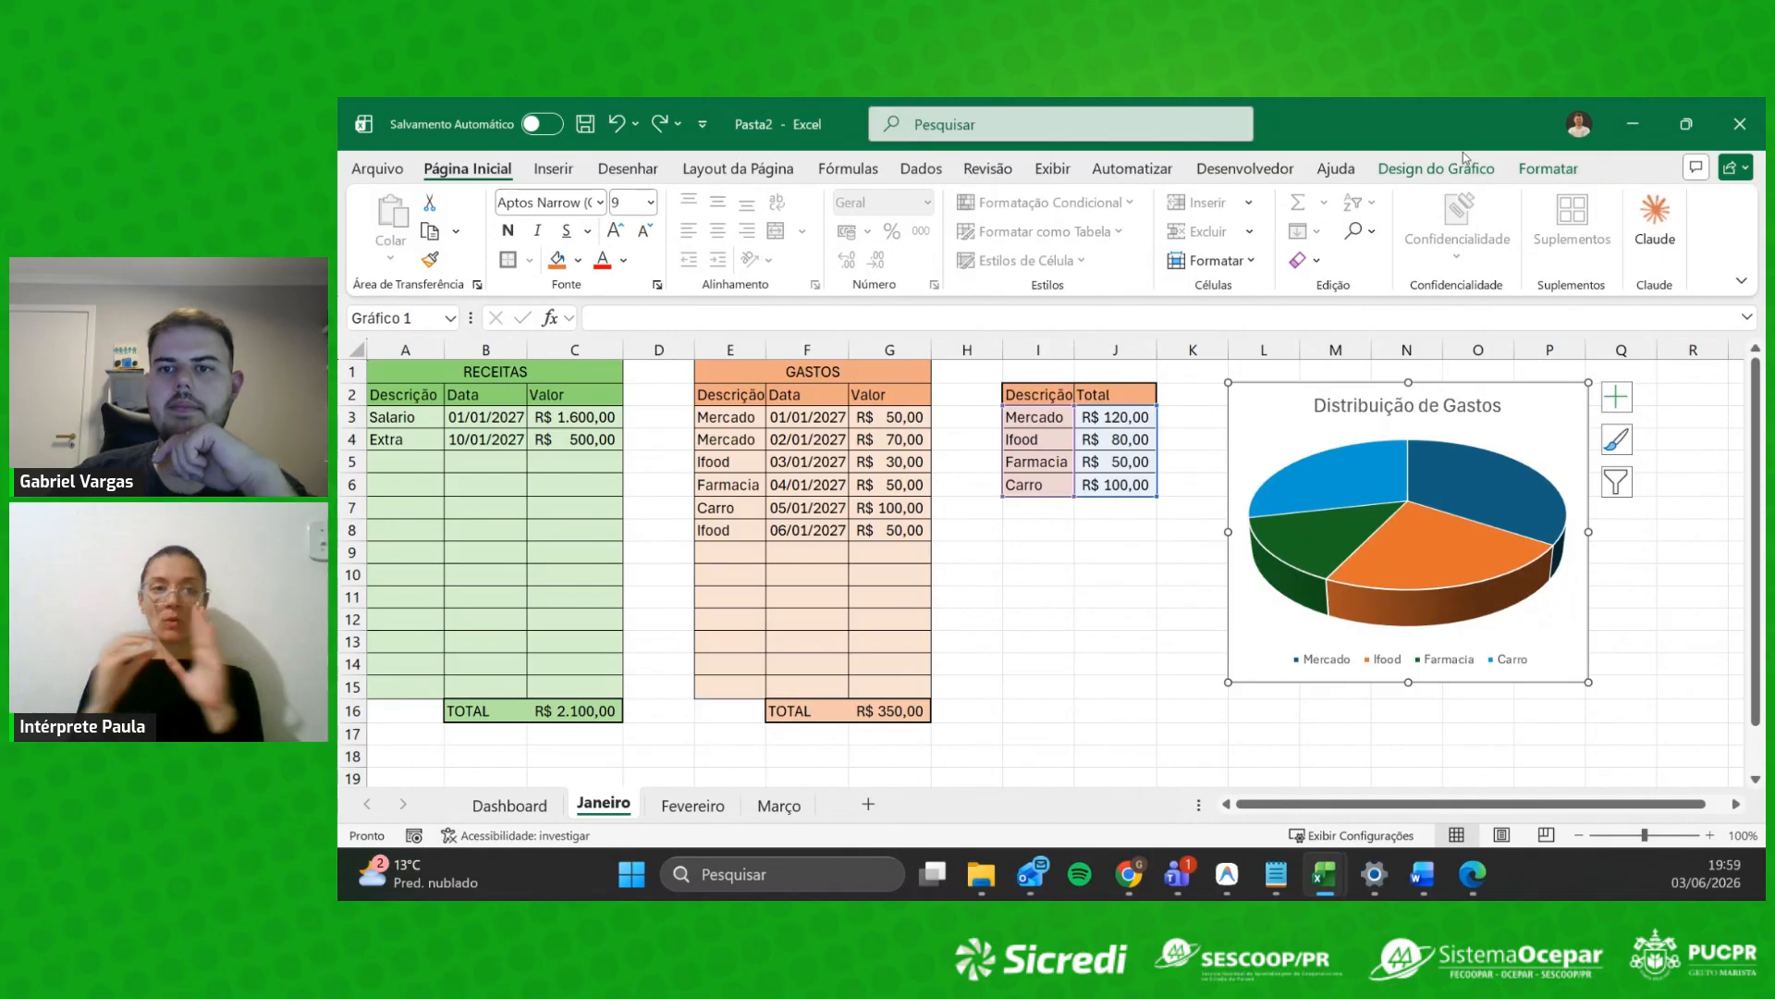
click(1472, 159)
Step: Apply the orange dark-to-light monochromatic palette to the pie chart
click(589, 254)
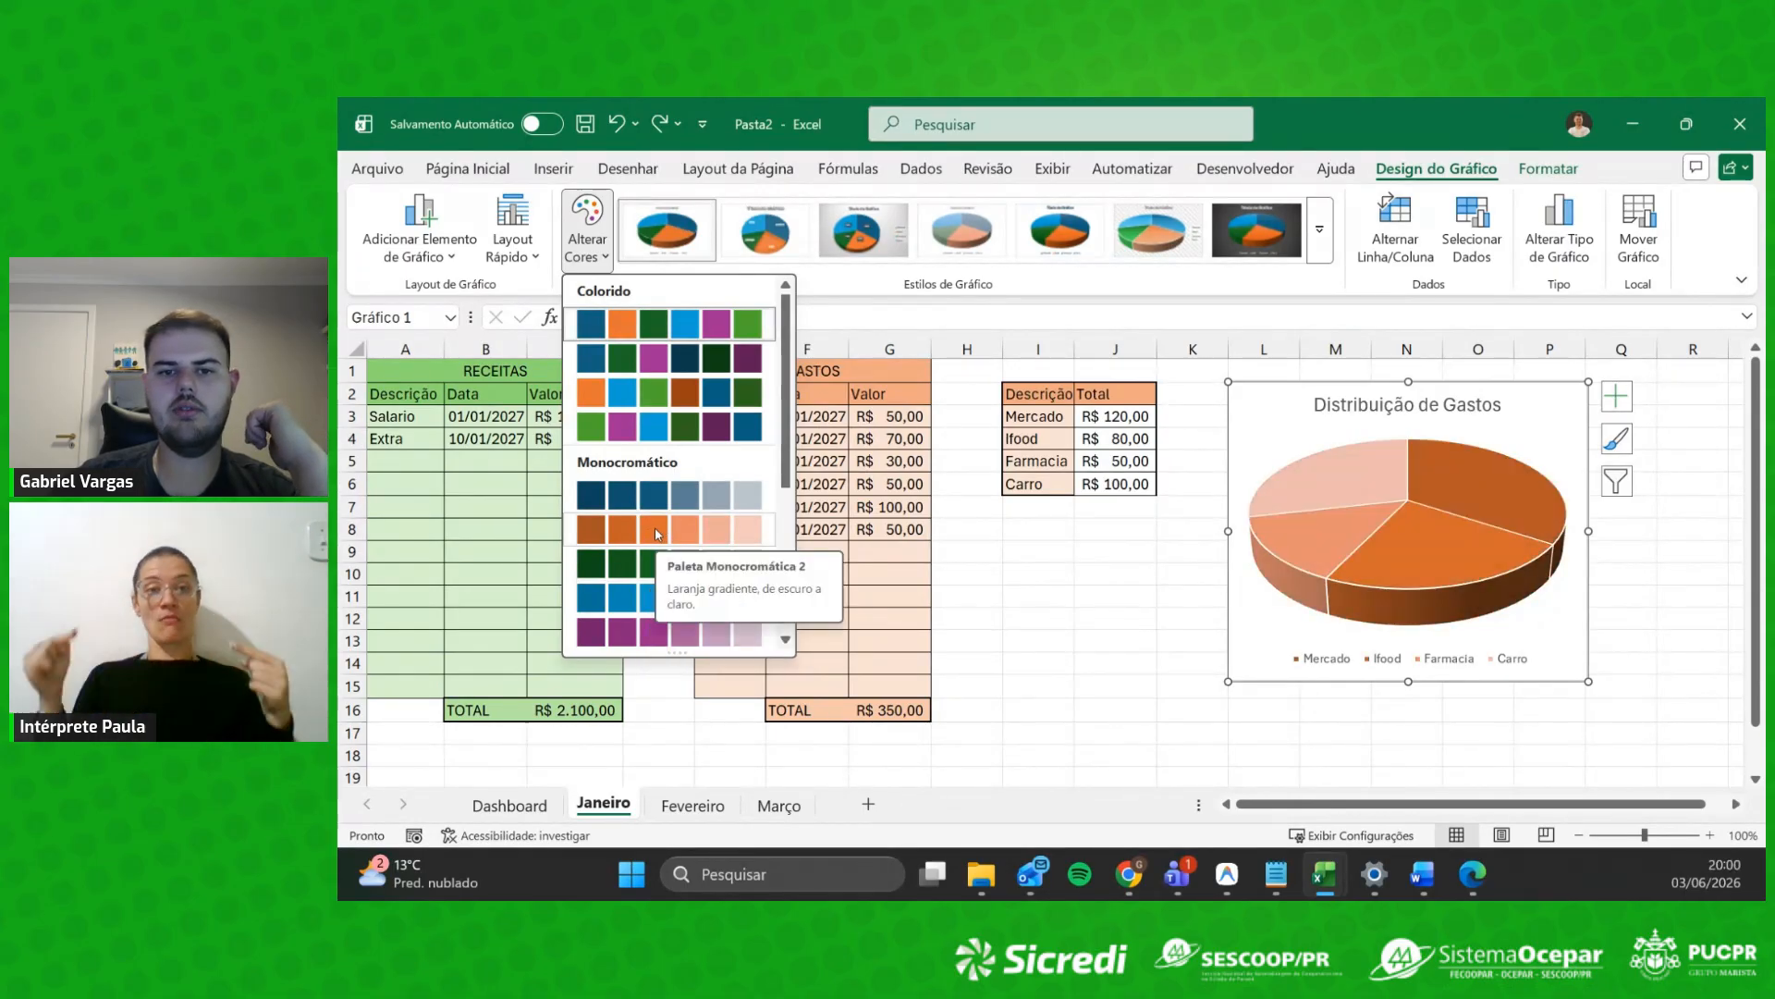
click(656, 534)
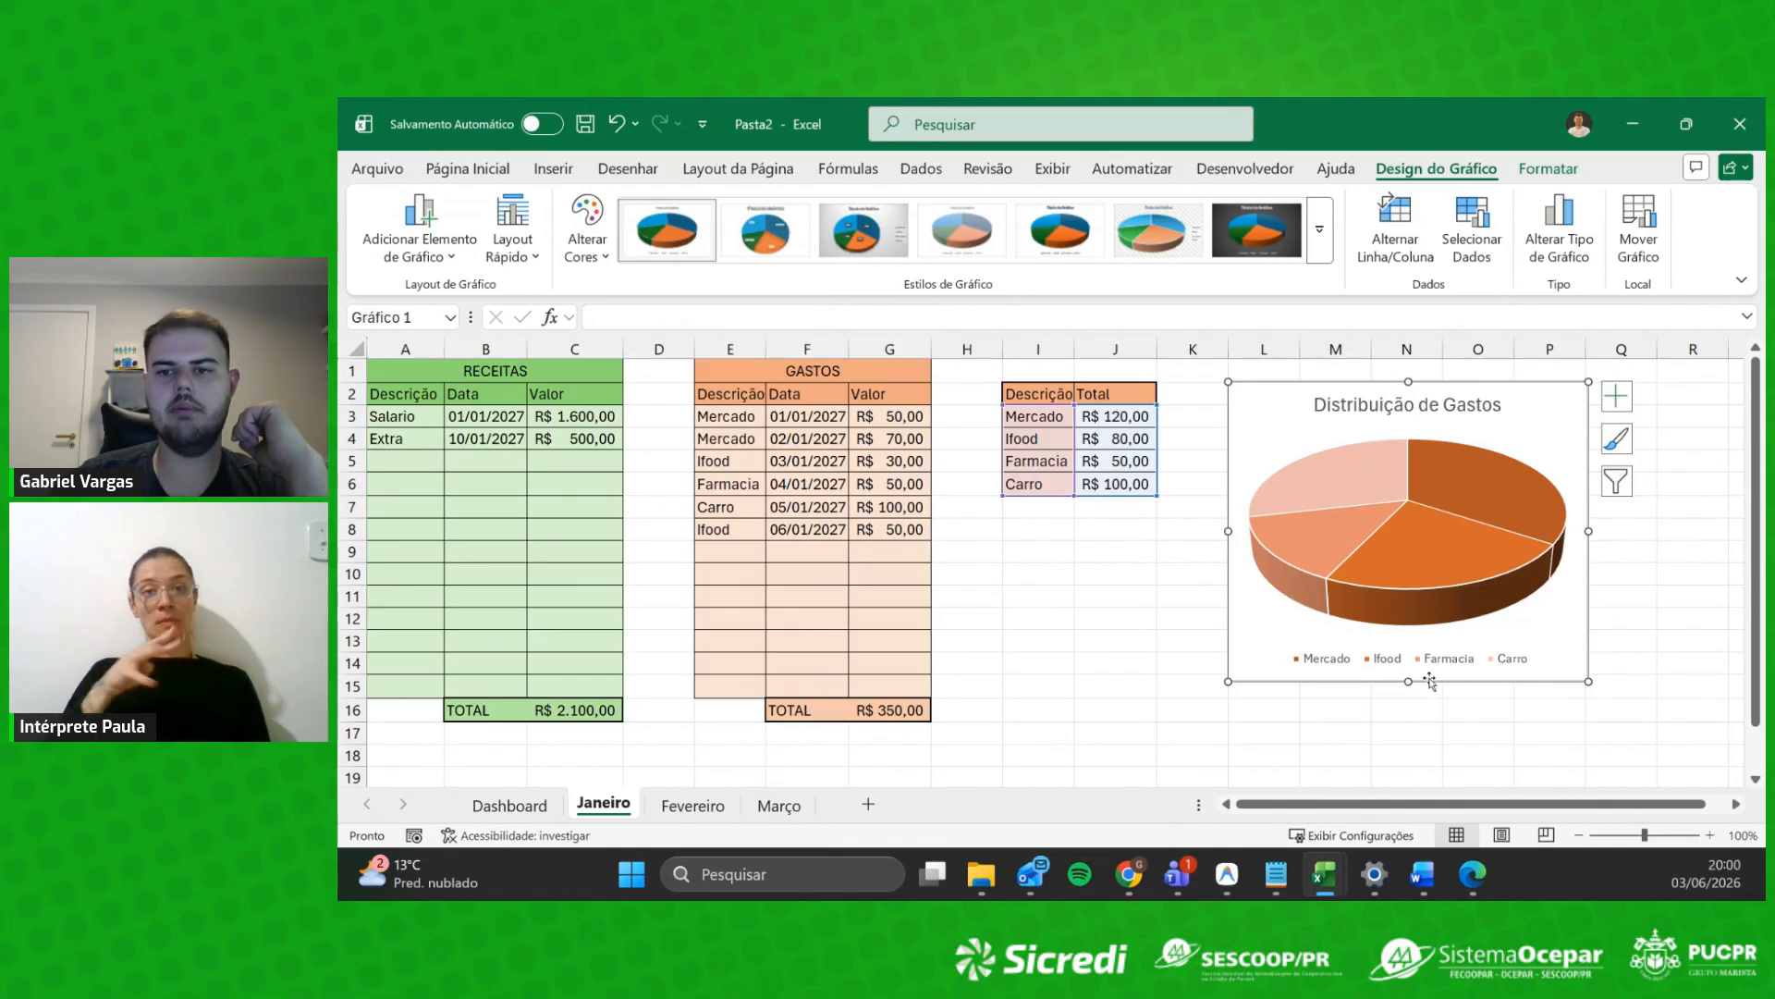
scroll(1003, 519, down, 2)
scroll(925, 527, up, 2)
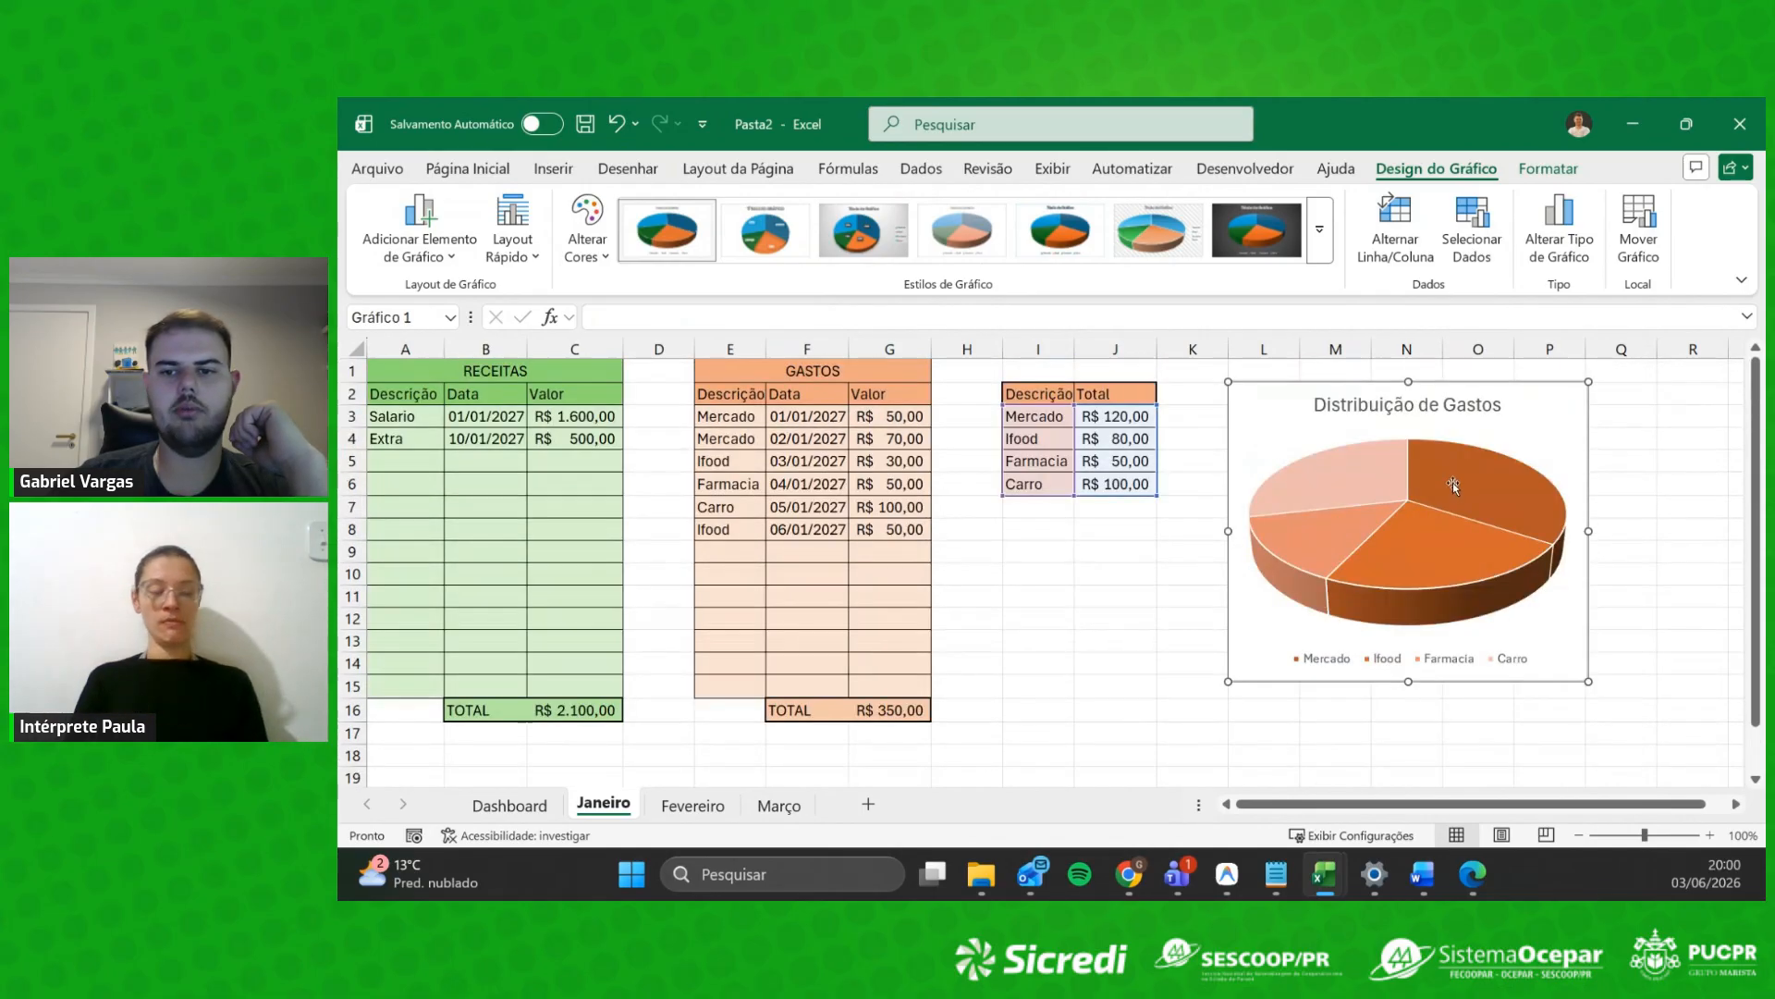
Step: Select empty cells I8:J12, then click the pie series, legend and whole chart
drag(1036, 529, 1115, 632)
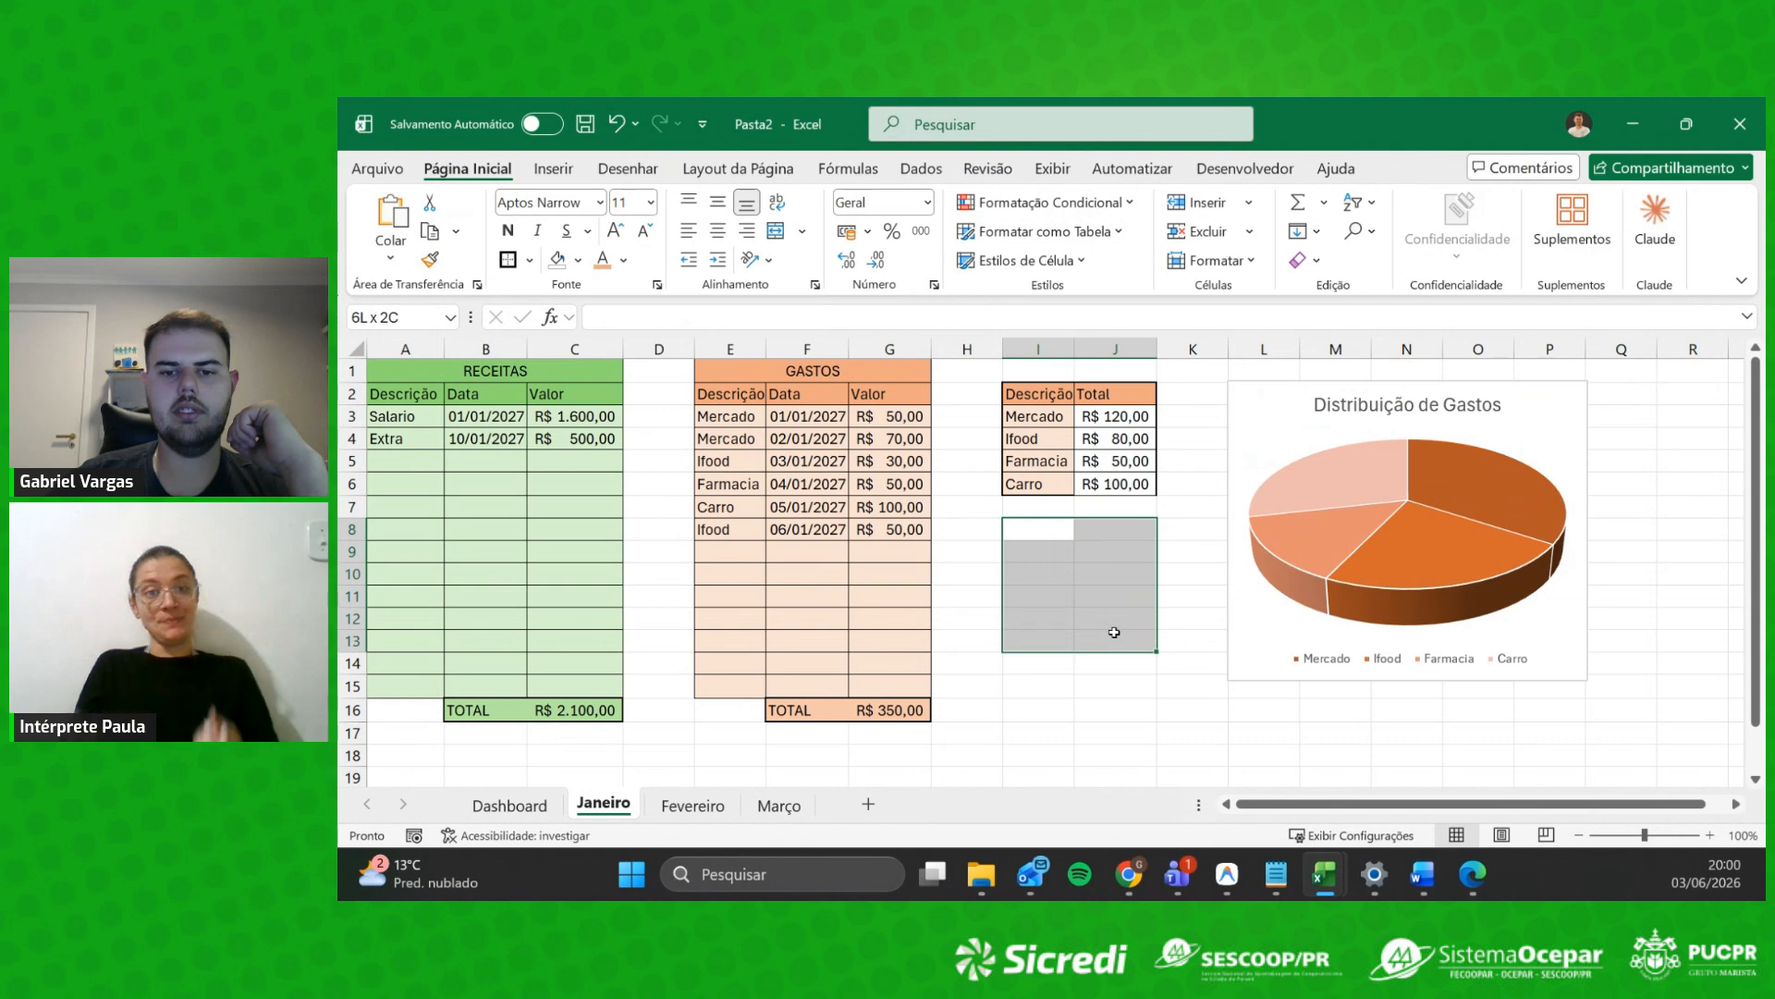
click(1081, 603)
drag(1035, 530, 1103, 622)
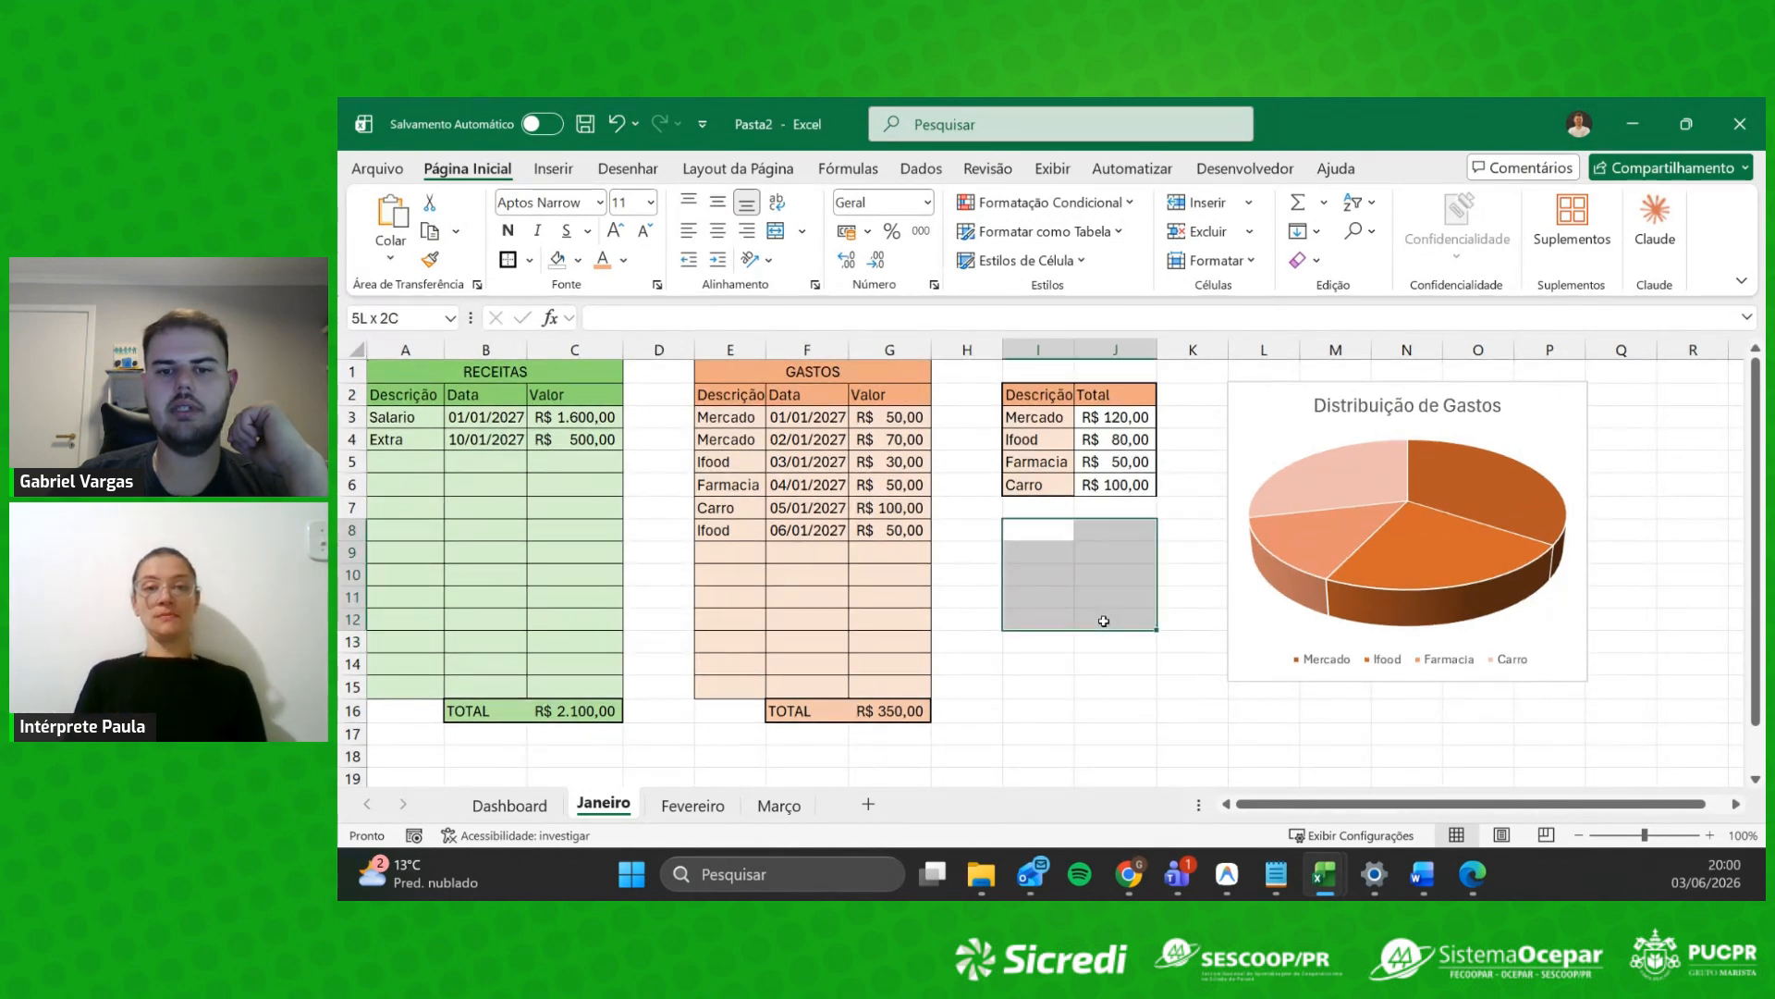
click(1496, 620)
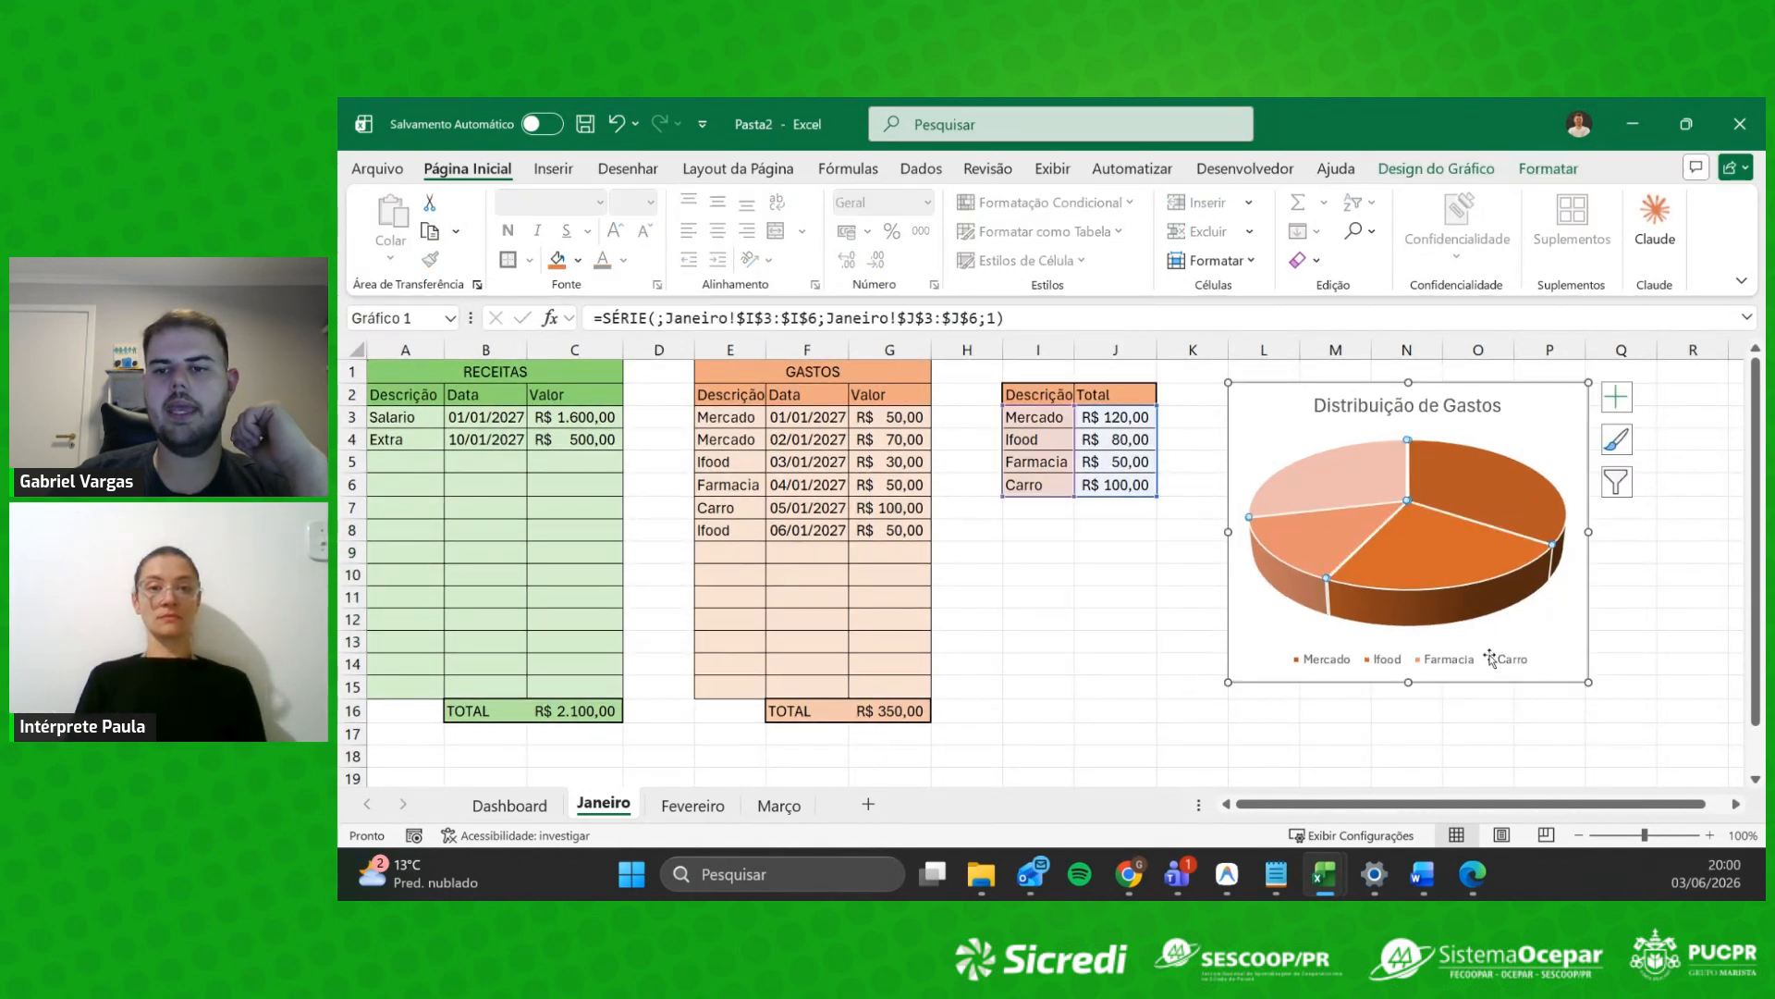
click(1681, 585)
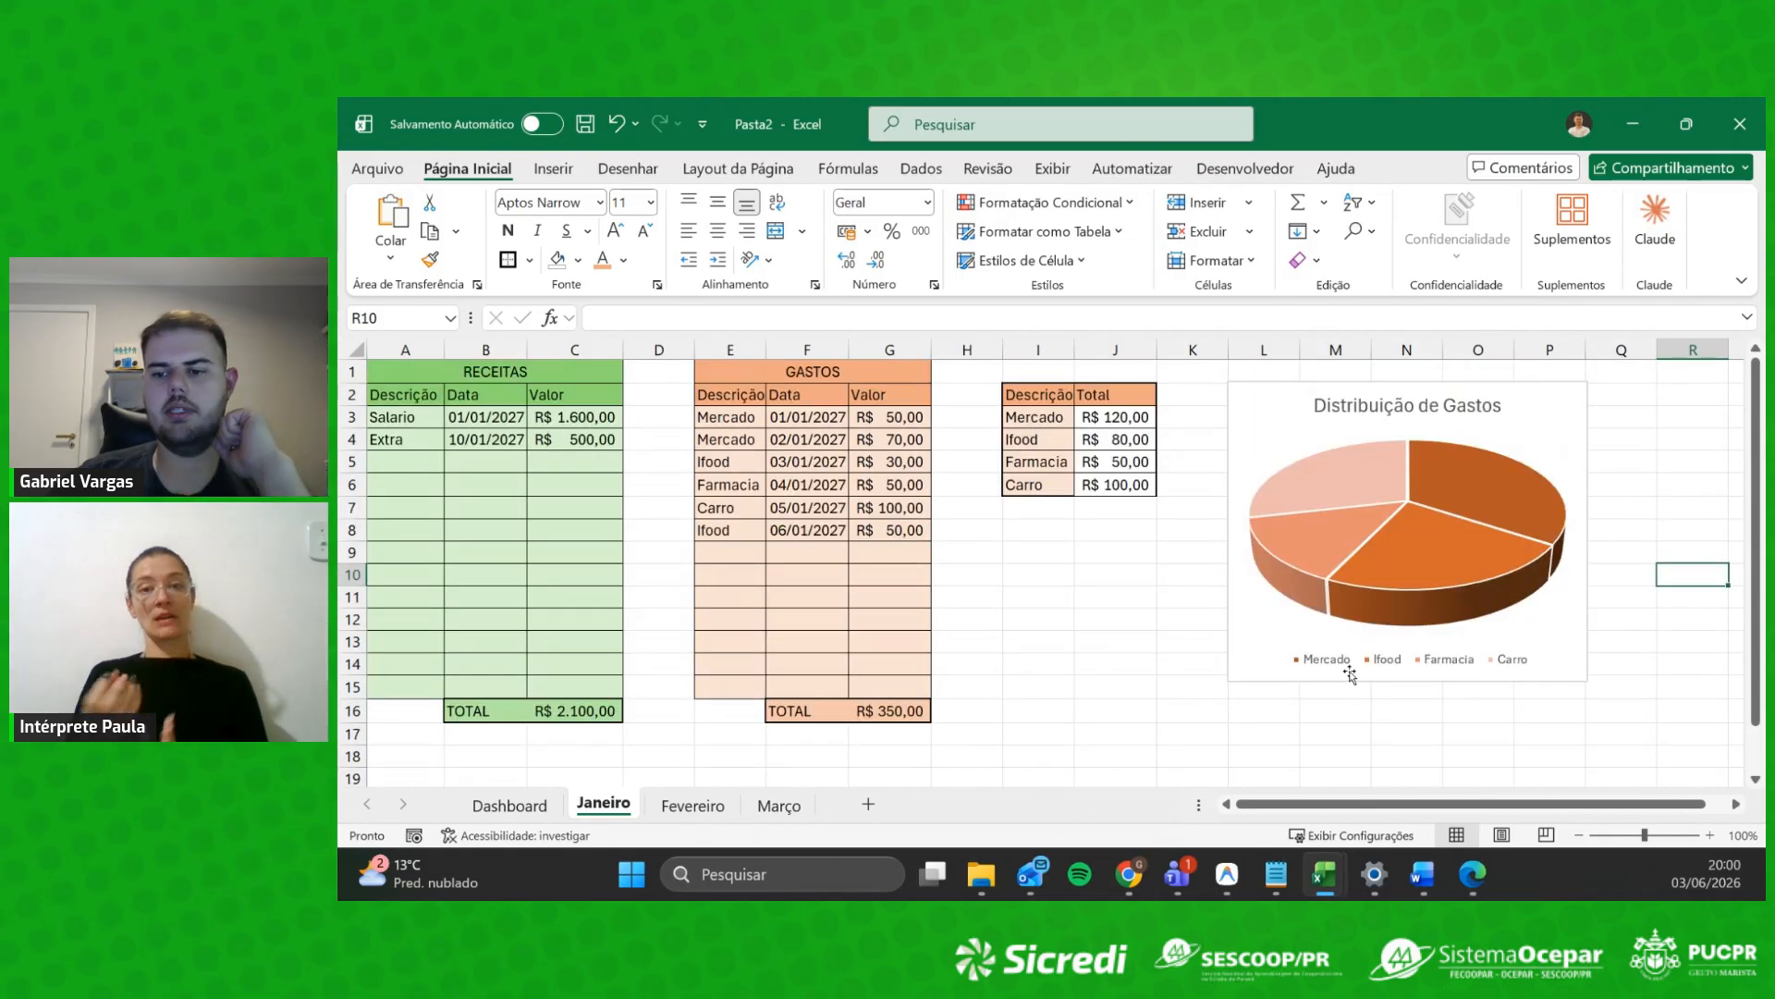
click(1563, 488)
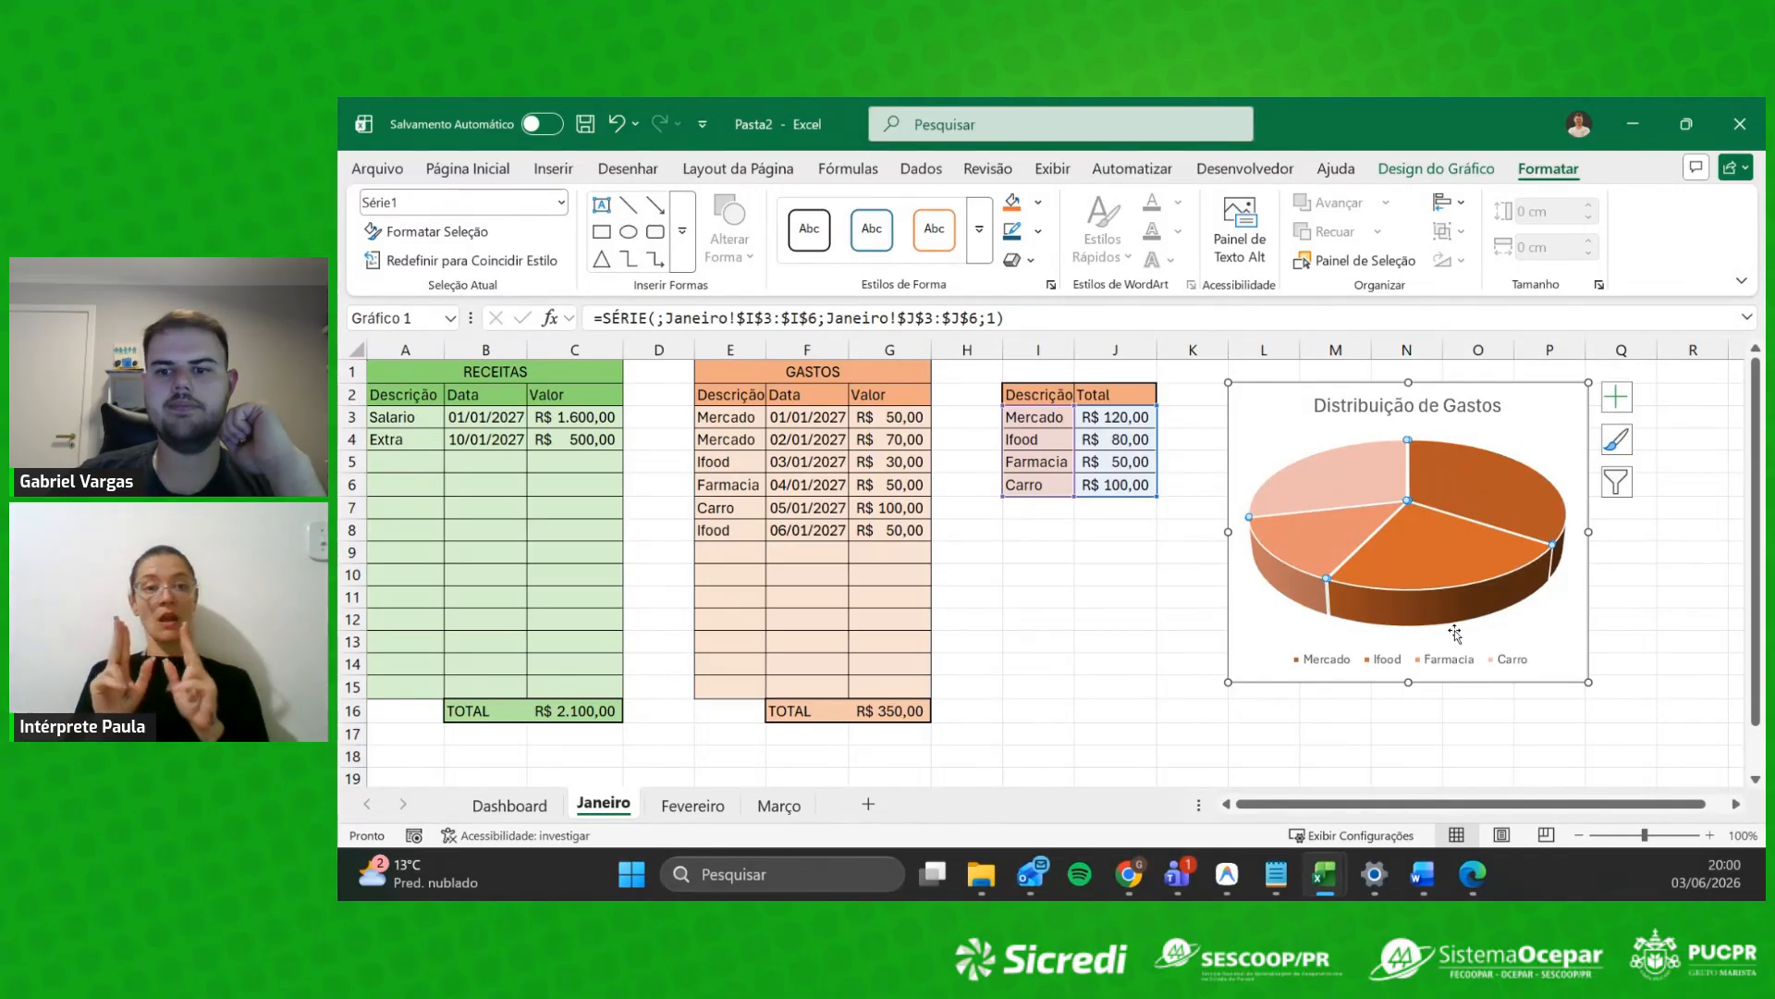
click(1346, 664)
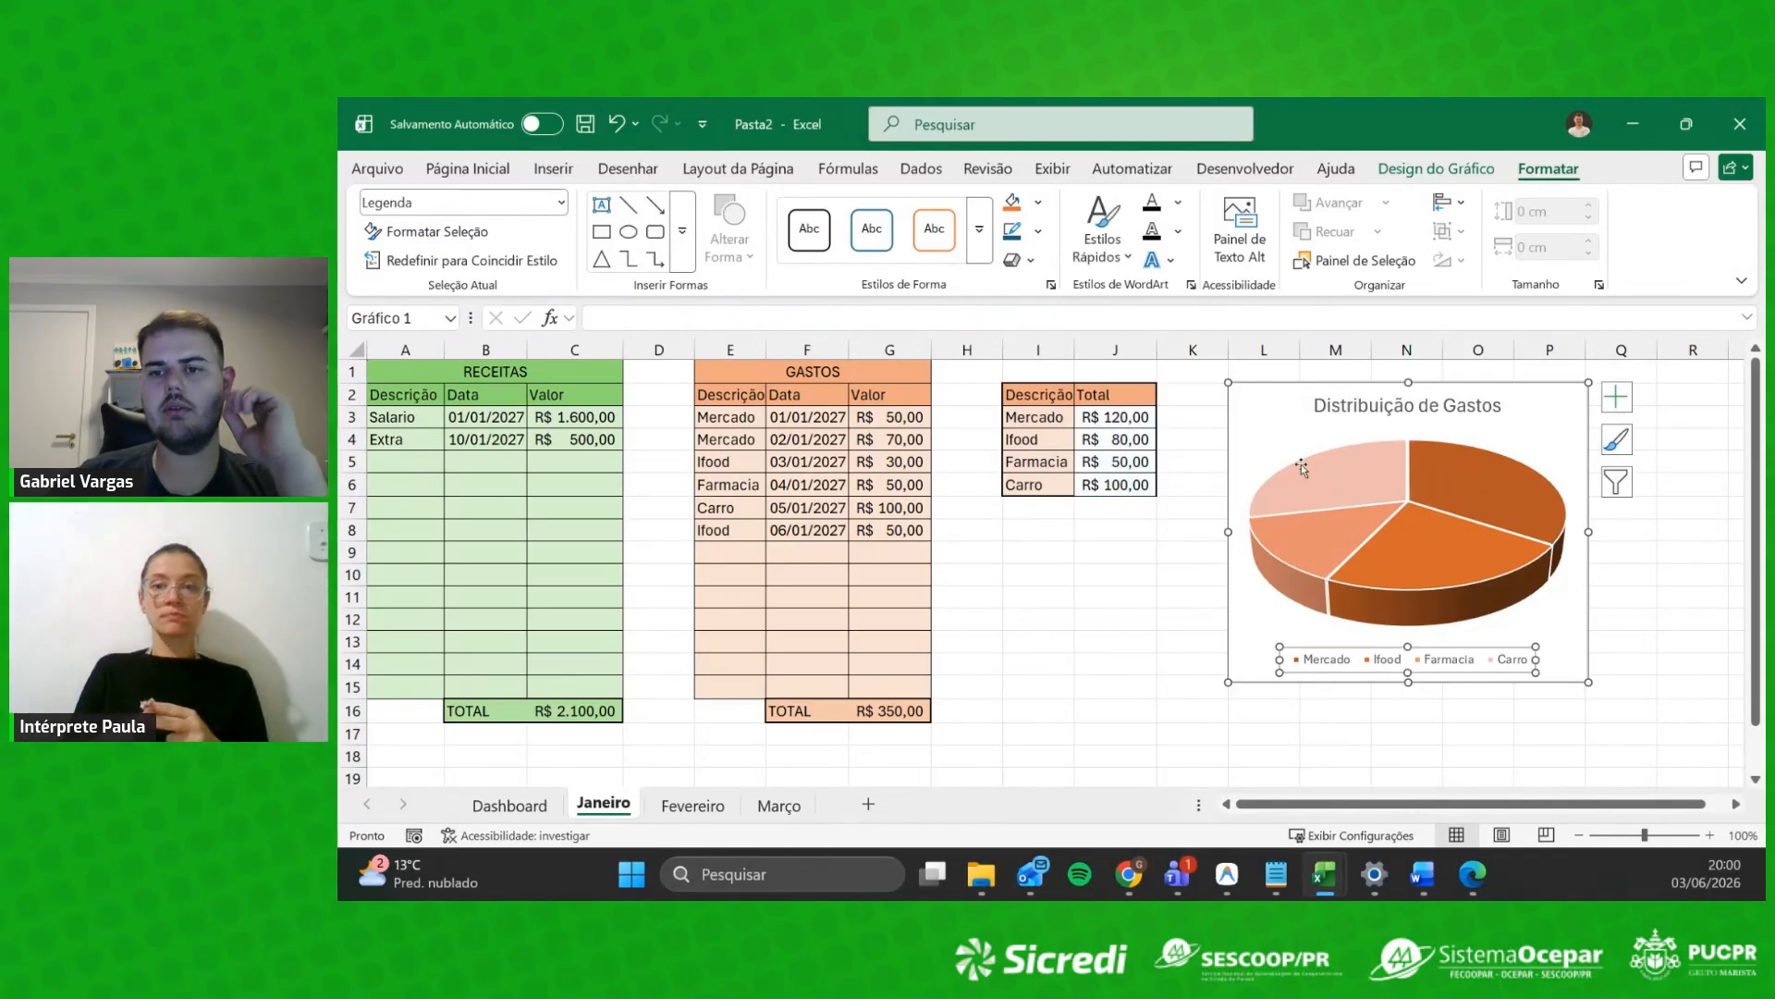
click(1616, 596)
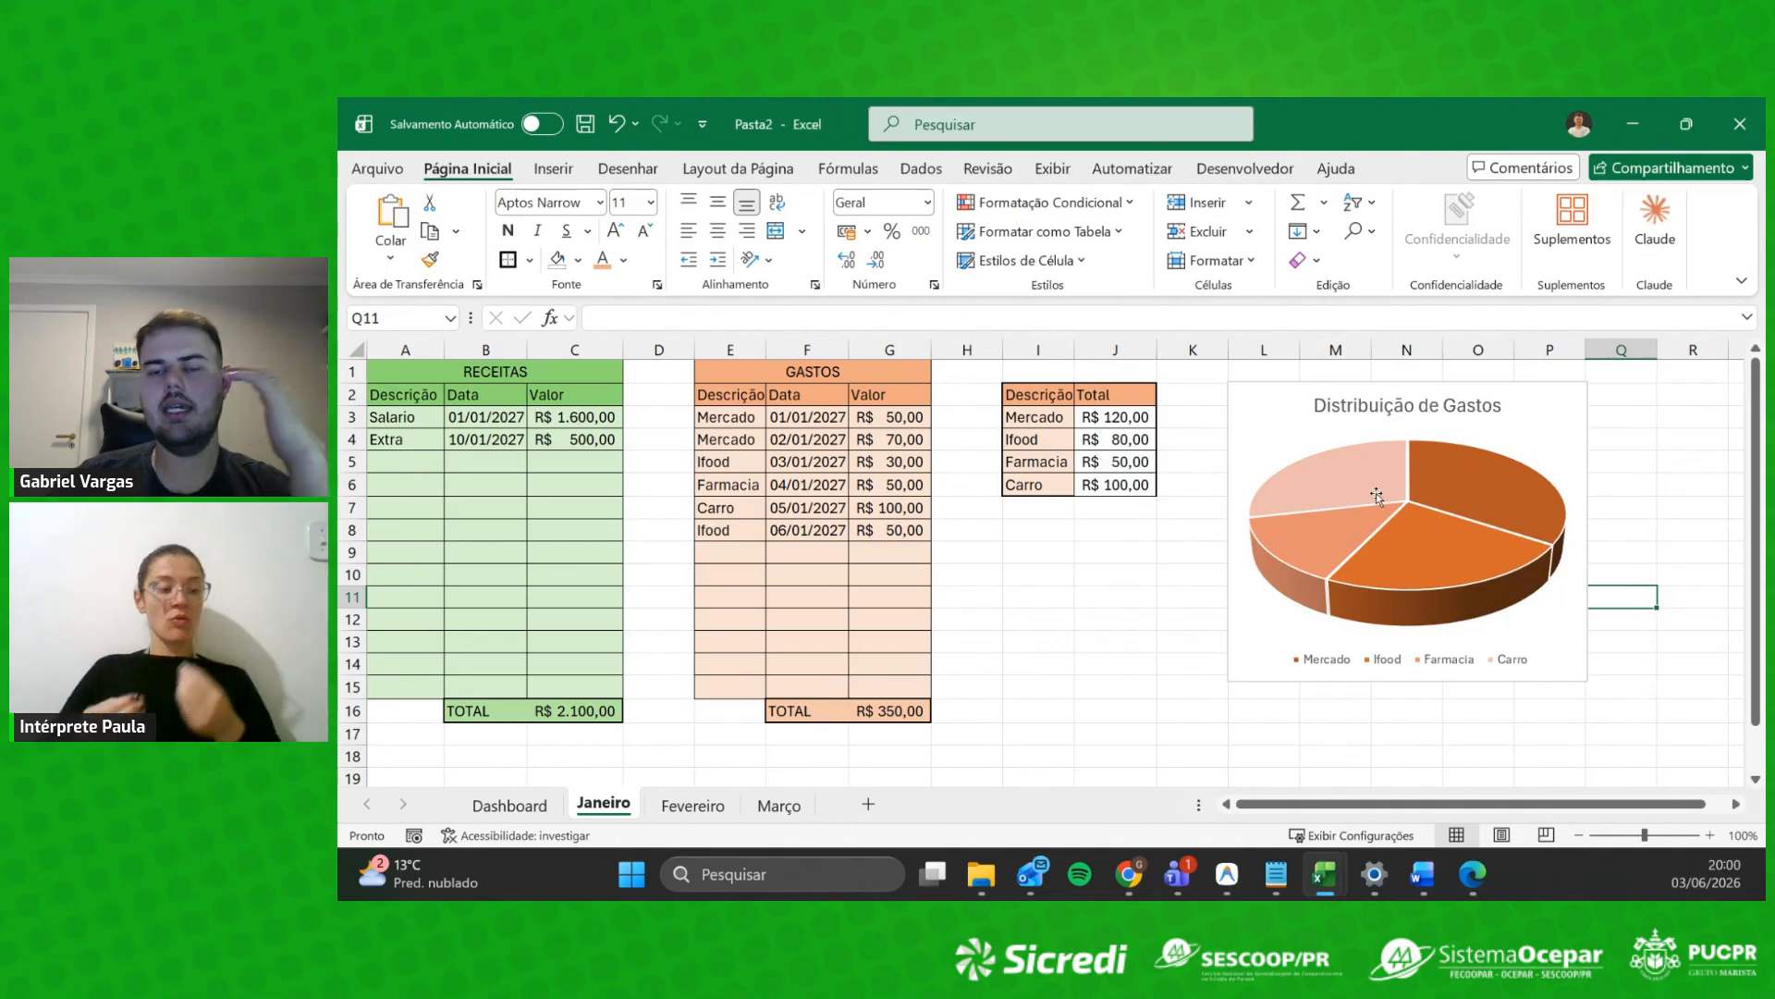
click(1305, 590)
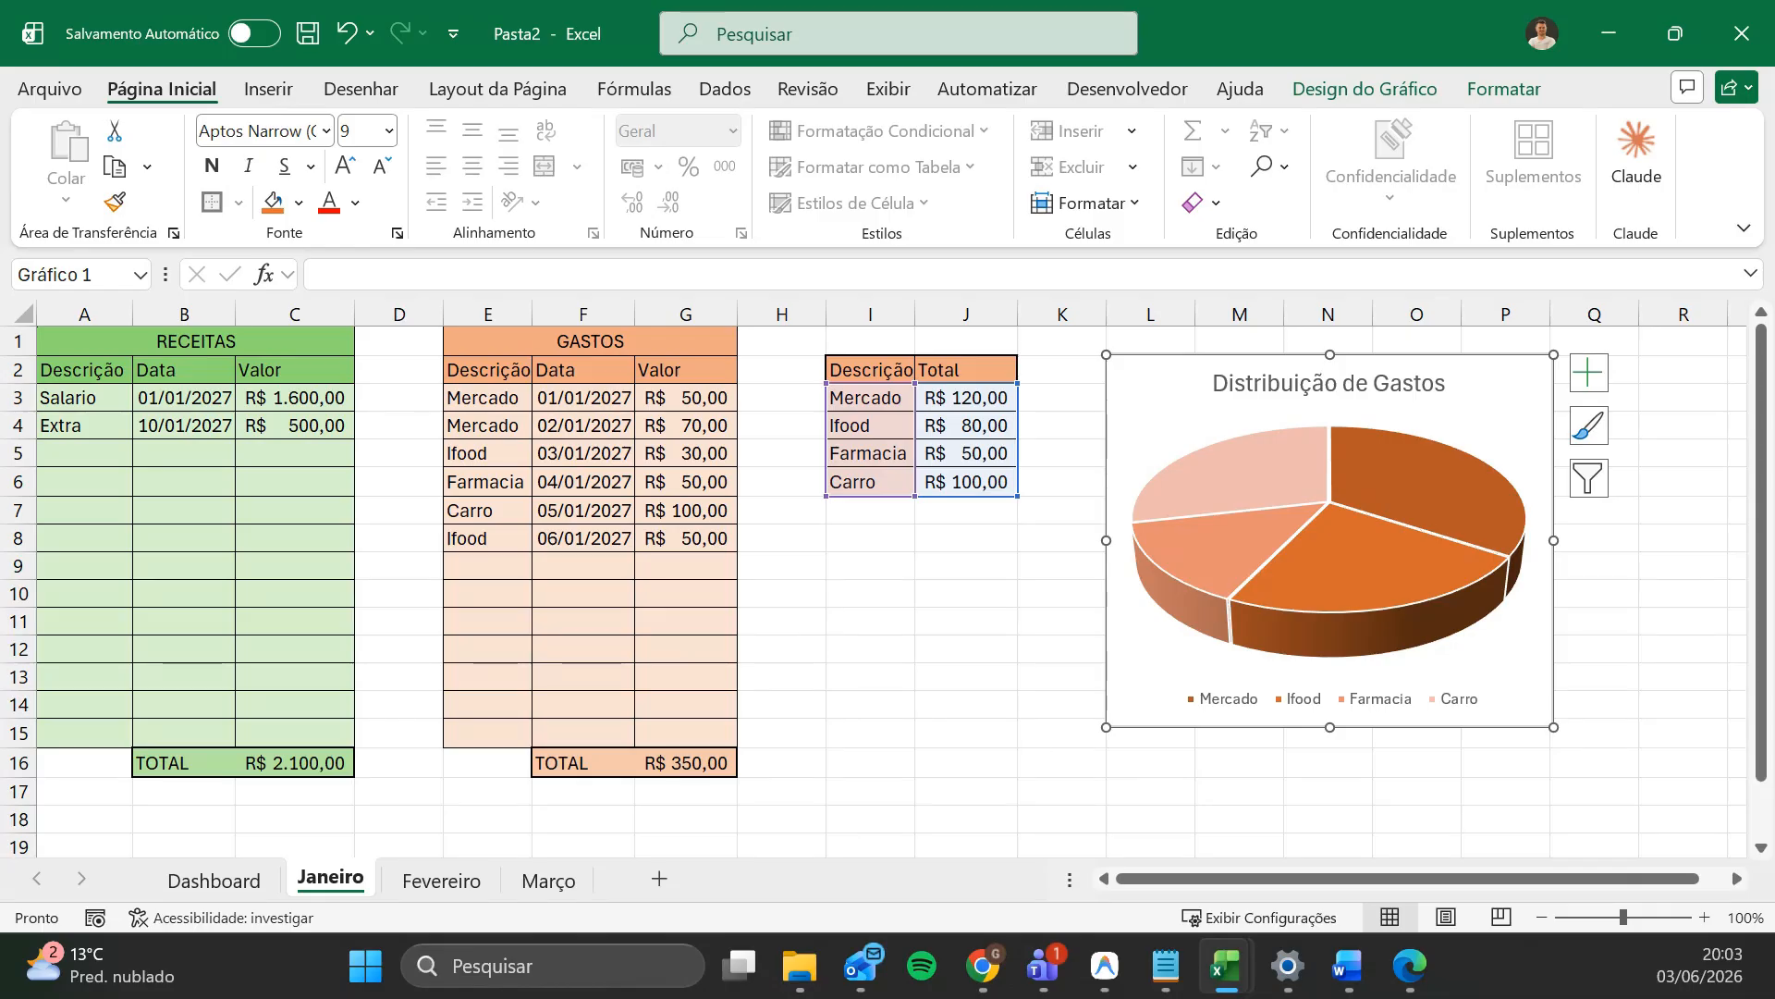
key(alt+Tab)
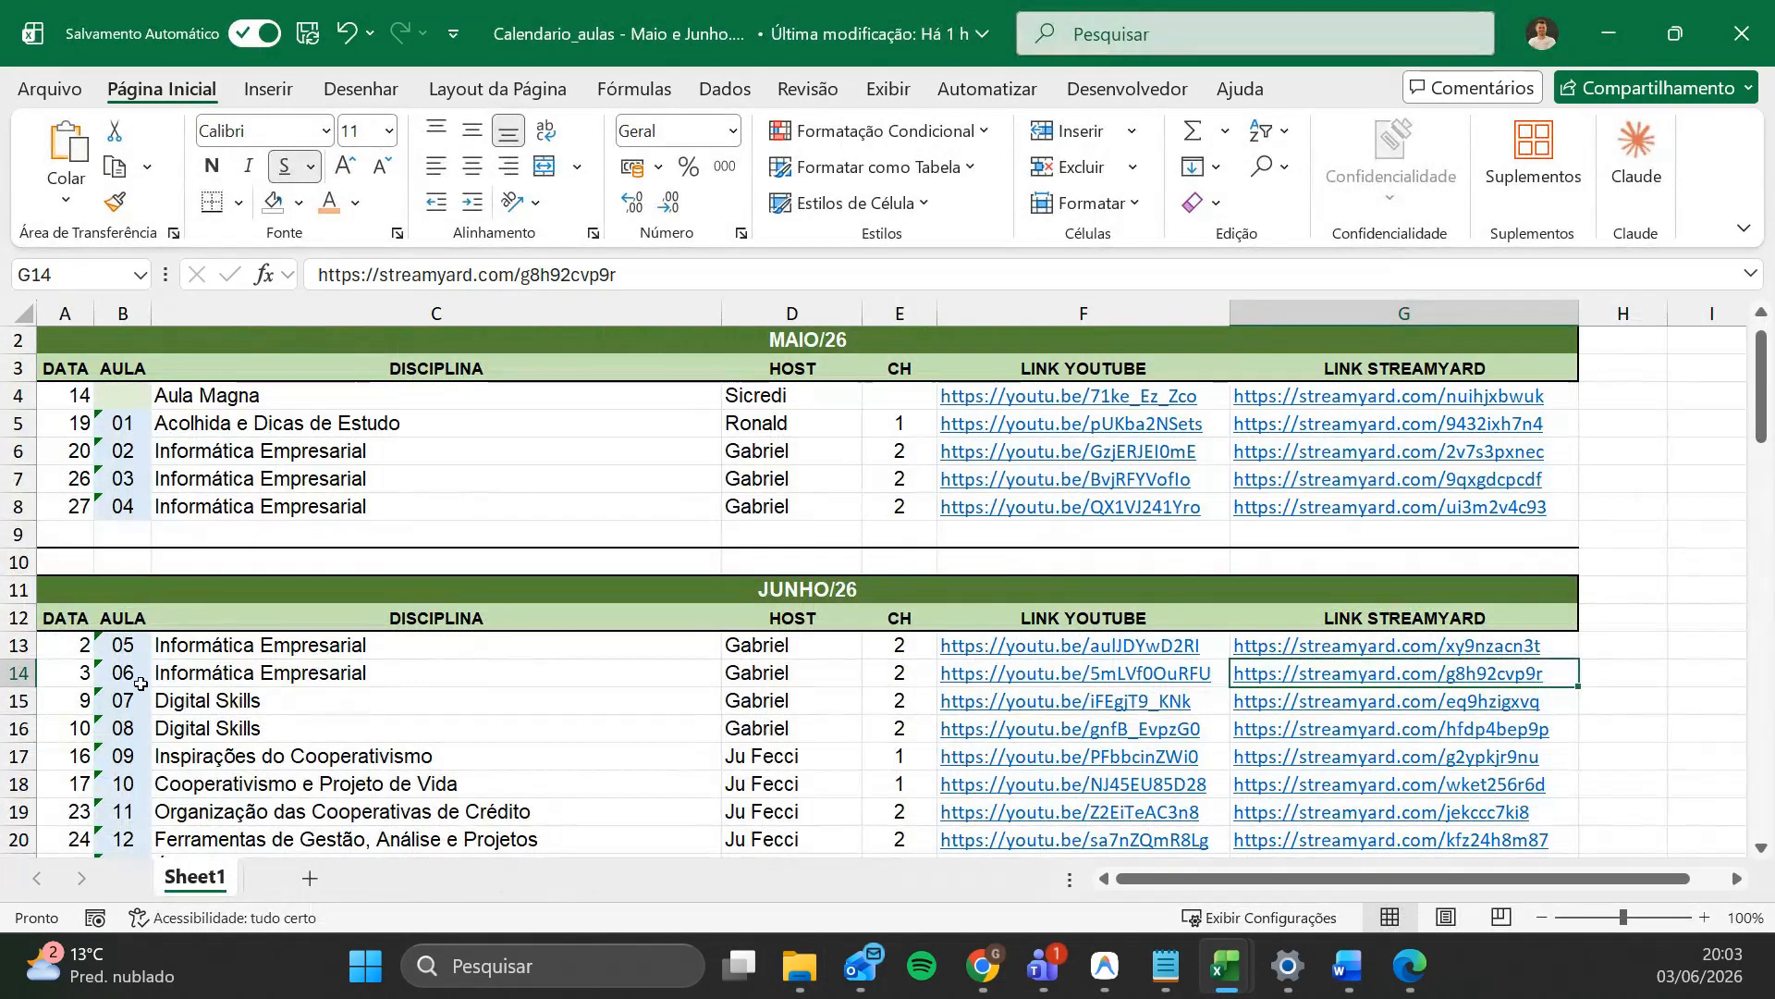
drag(560, 33, 0, 103)
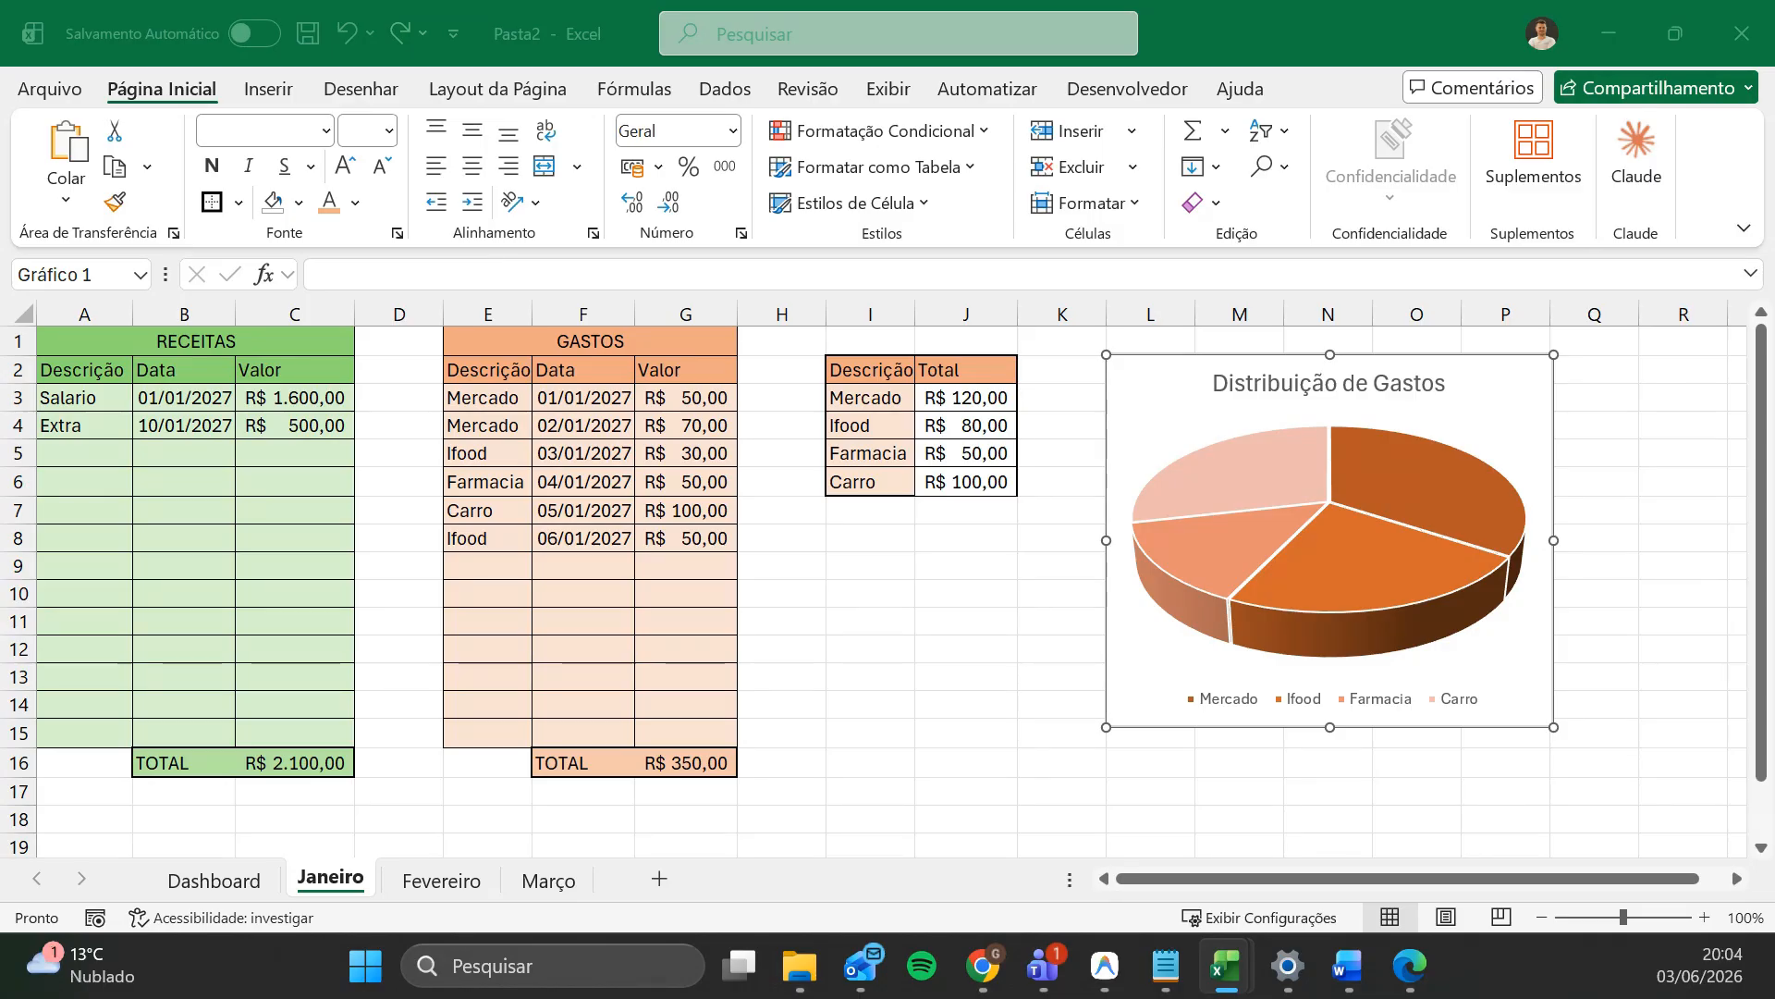
Step: Copy the Distribuição de Gastos chart with Ctrl+C and switch away to the desktop
key(ctrl+c)
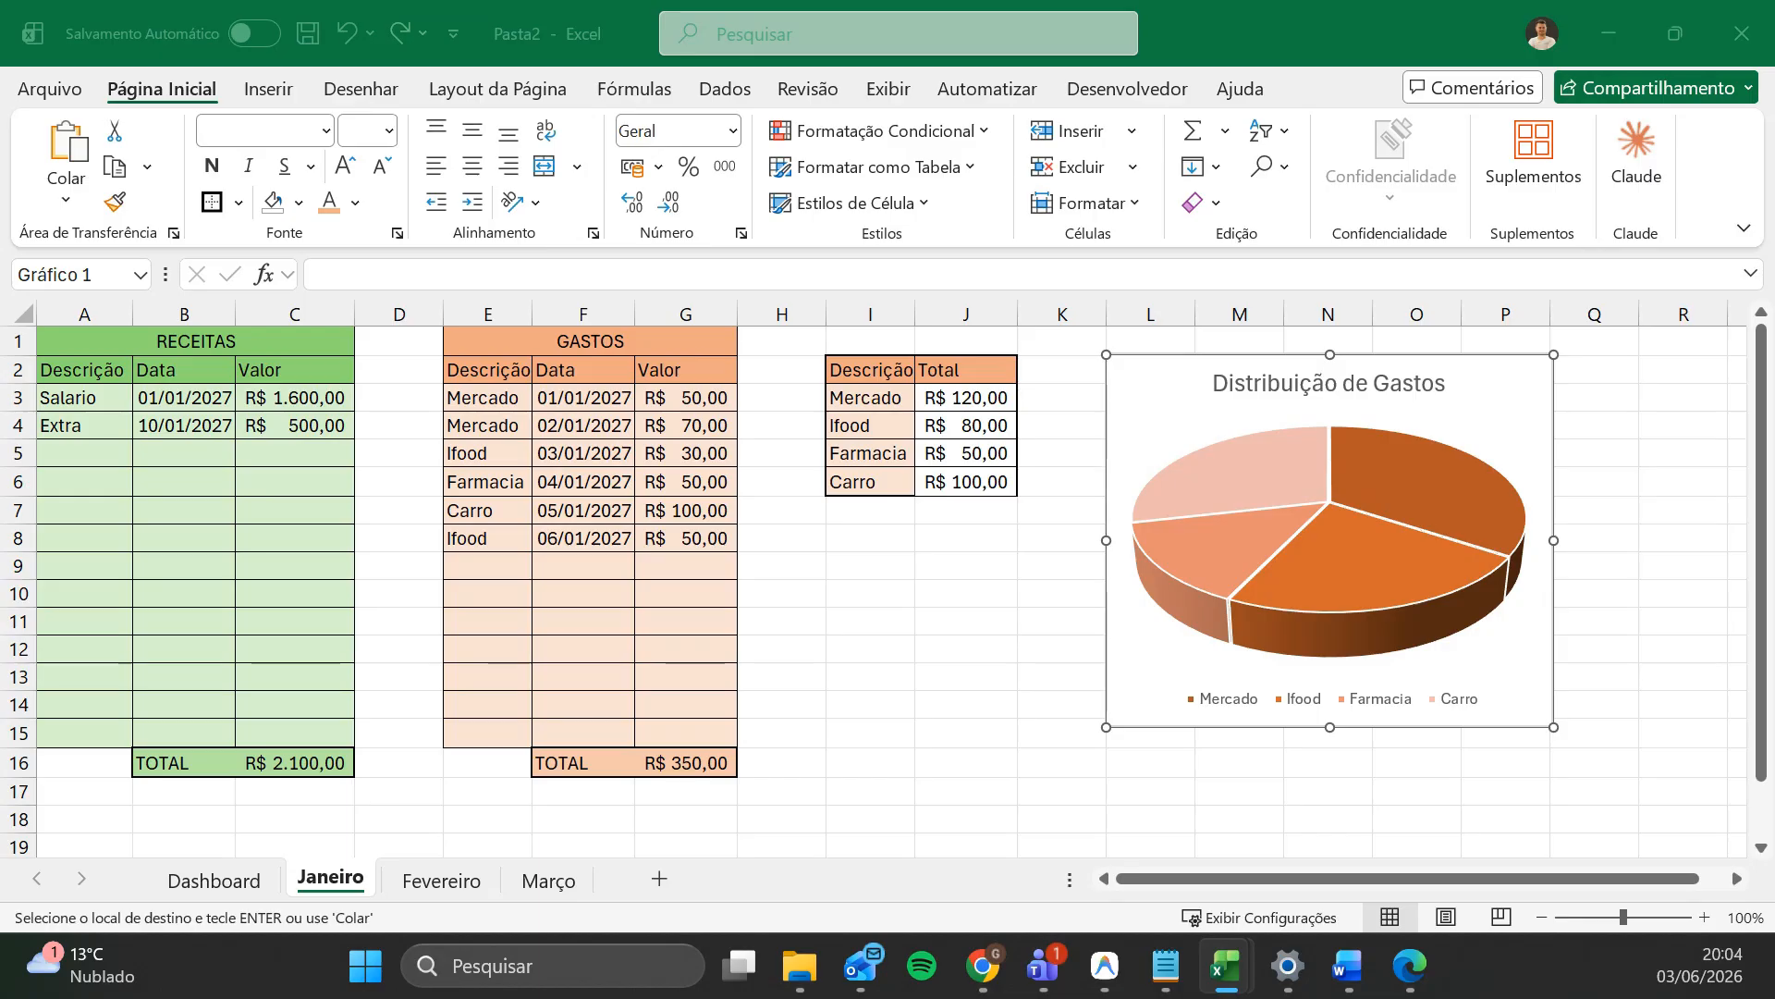
key(super+d)
key(super+d)
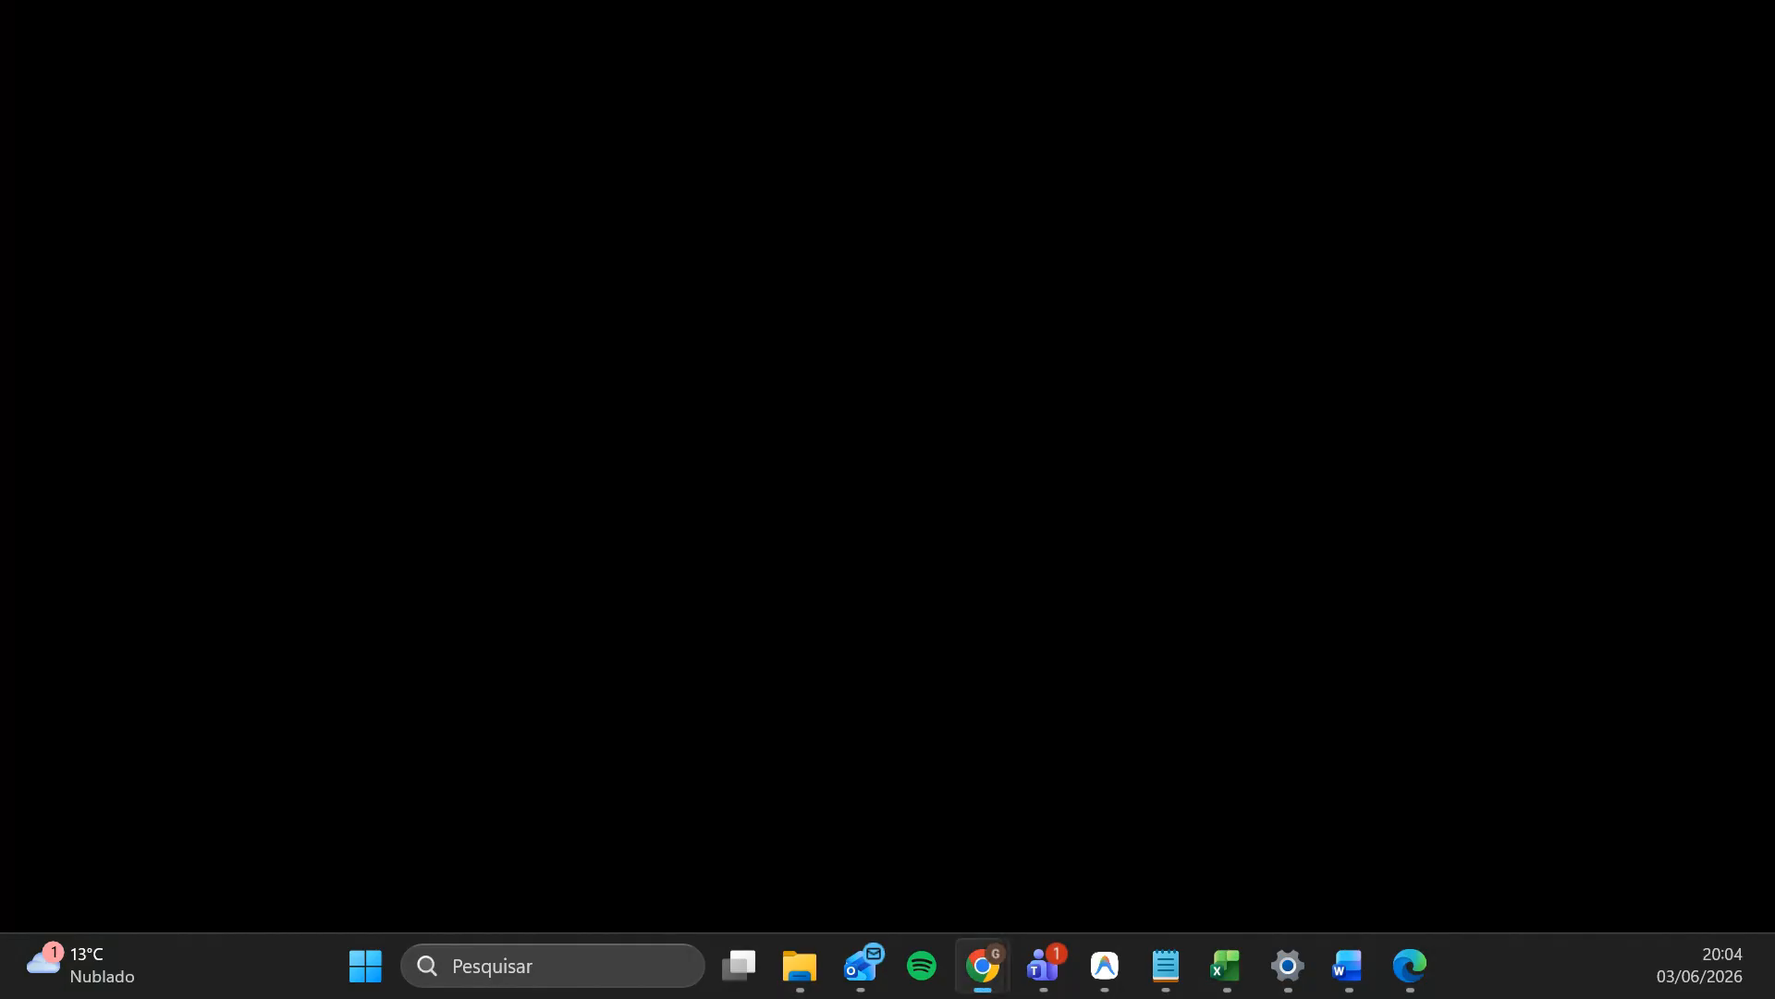
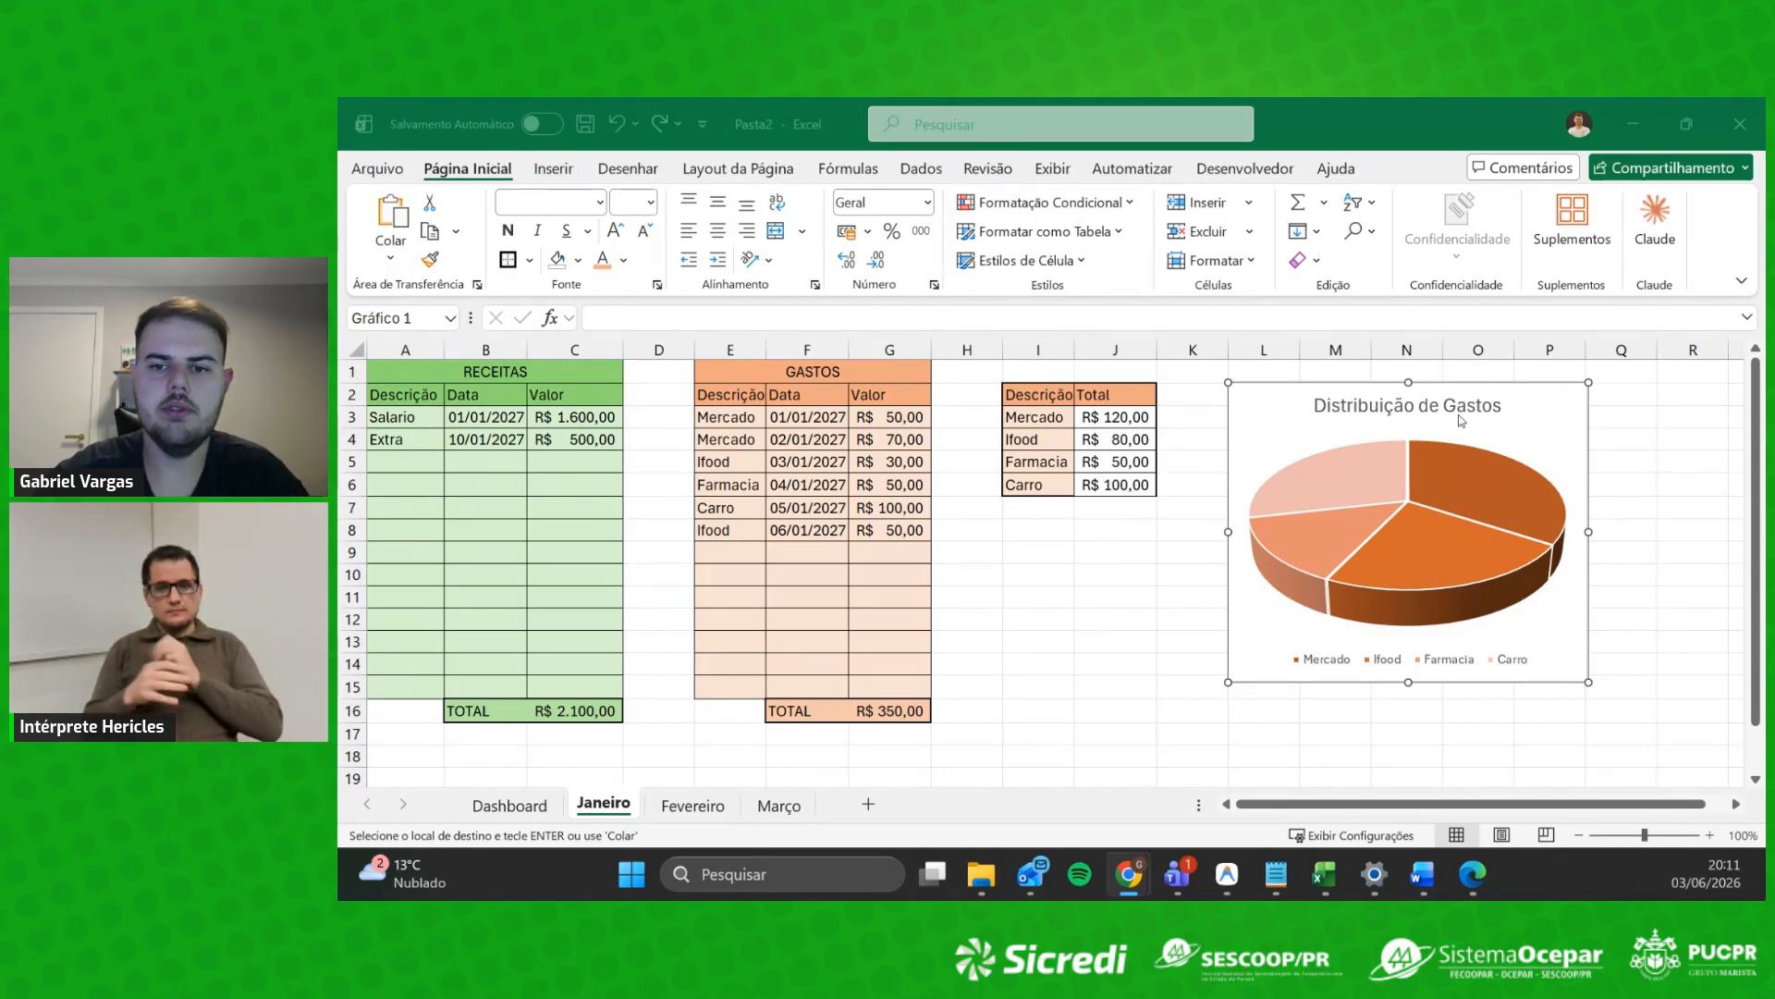
Step: Enter the label SALDO in cell I8 below the expense summary table
click(1028, 429)
drag(1043, 397, 1099, 496)
click(1110, 529)
drag(1028, 399, 1146, 485)
click(515, 372)
click(823, 375)
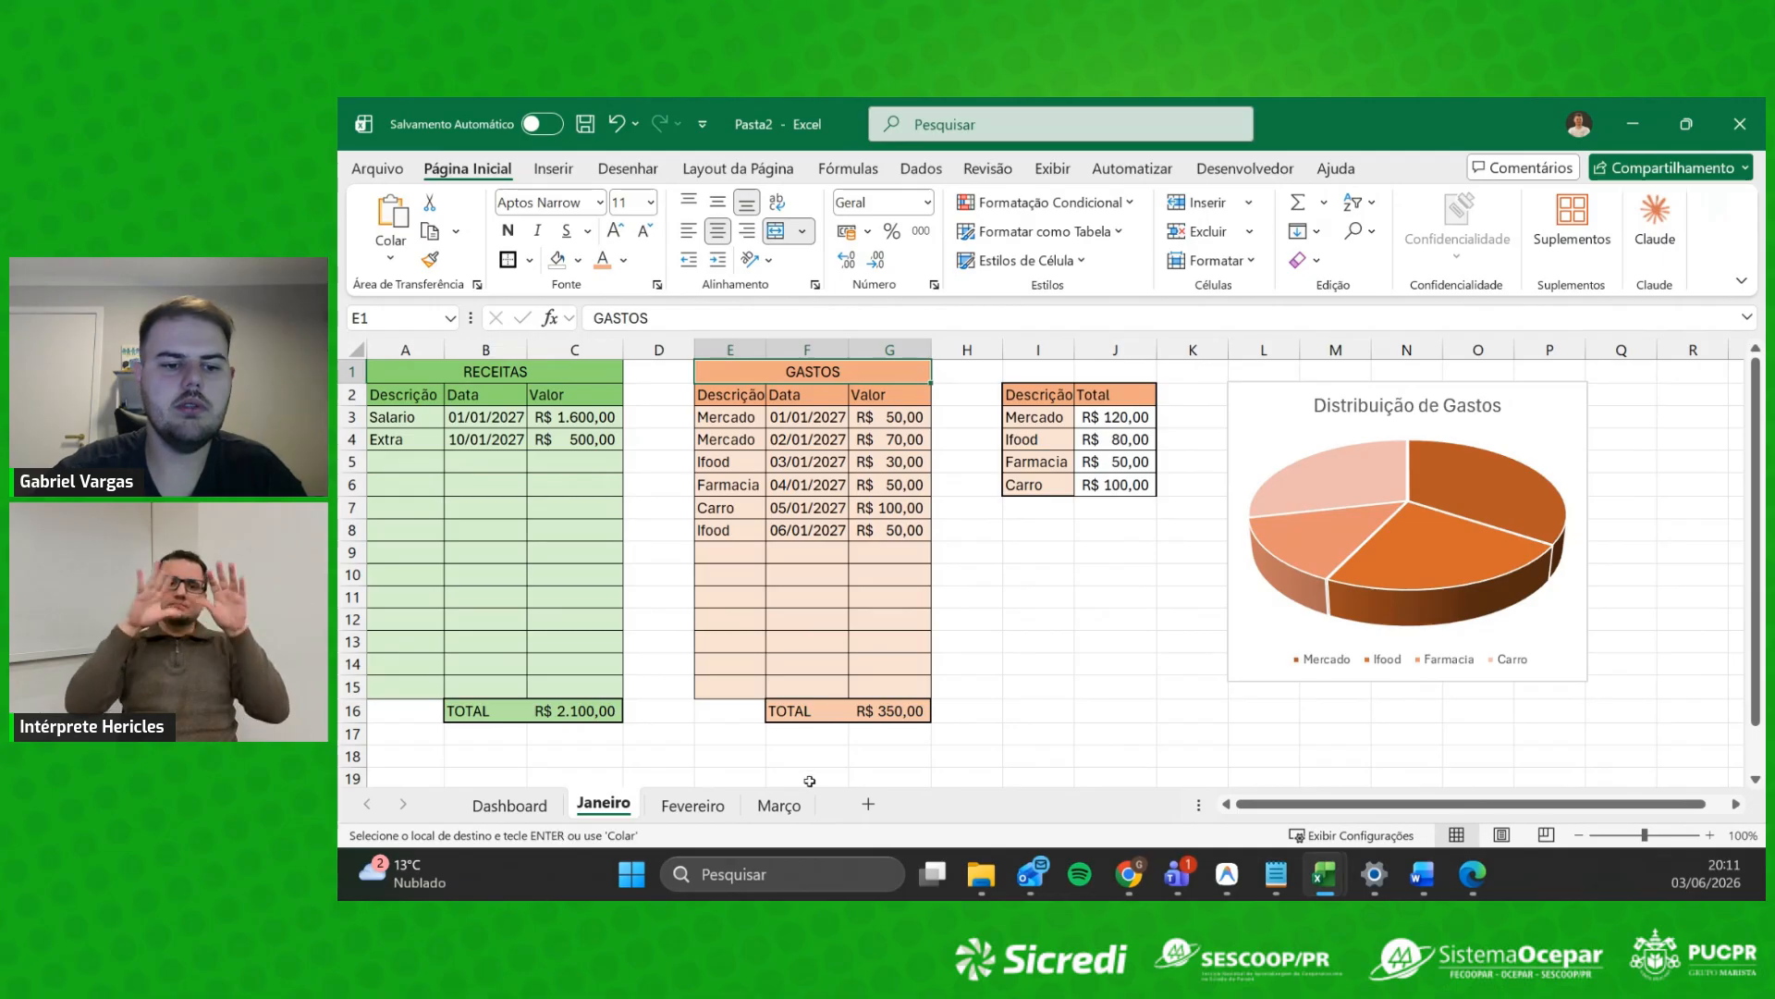
click(1093, 534)
click(1091, 581)
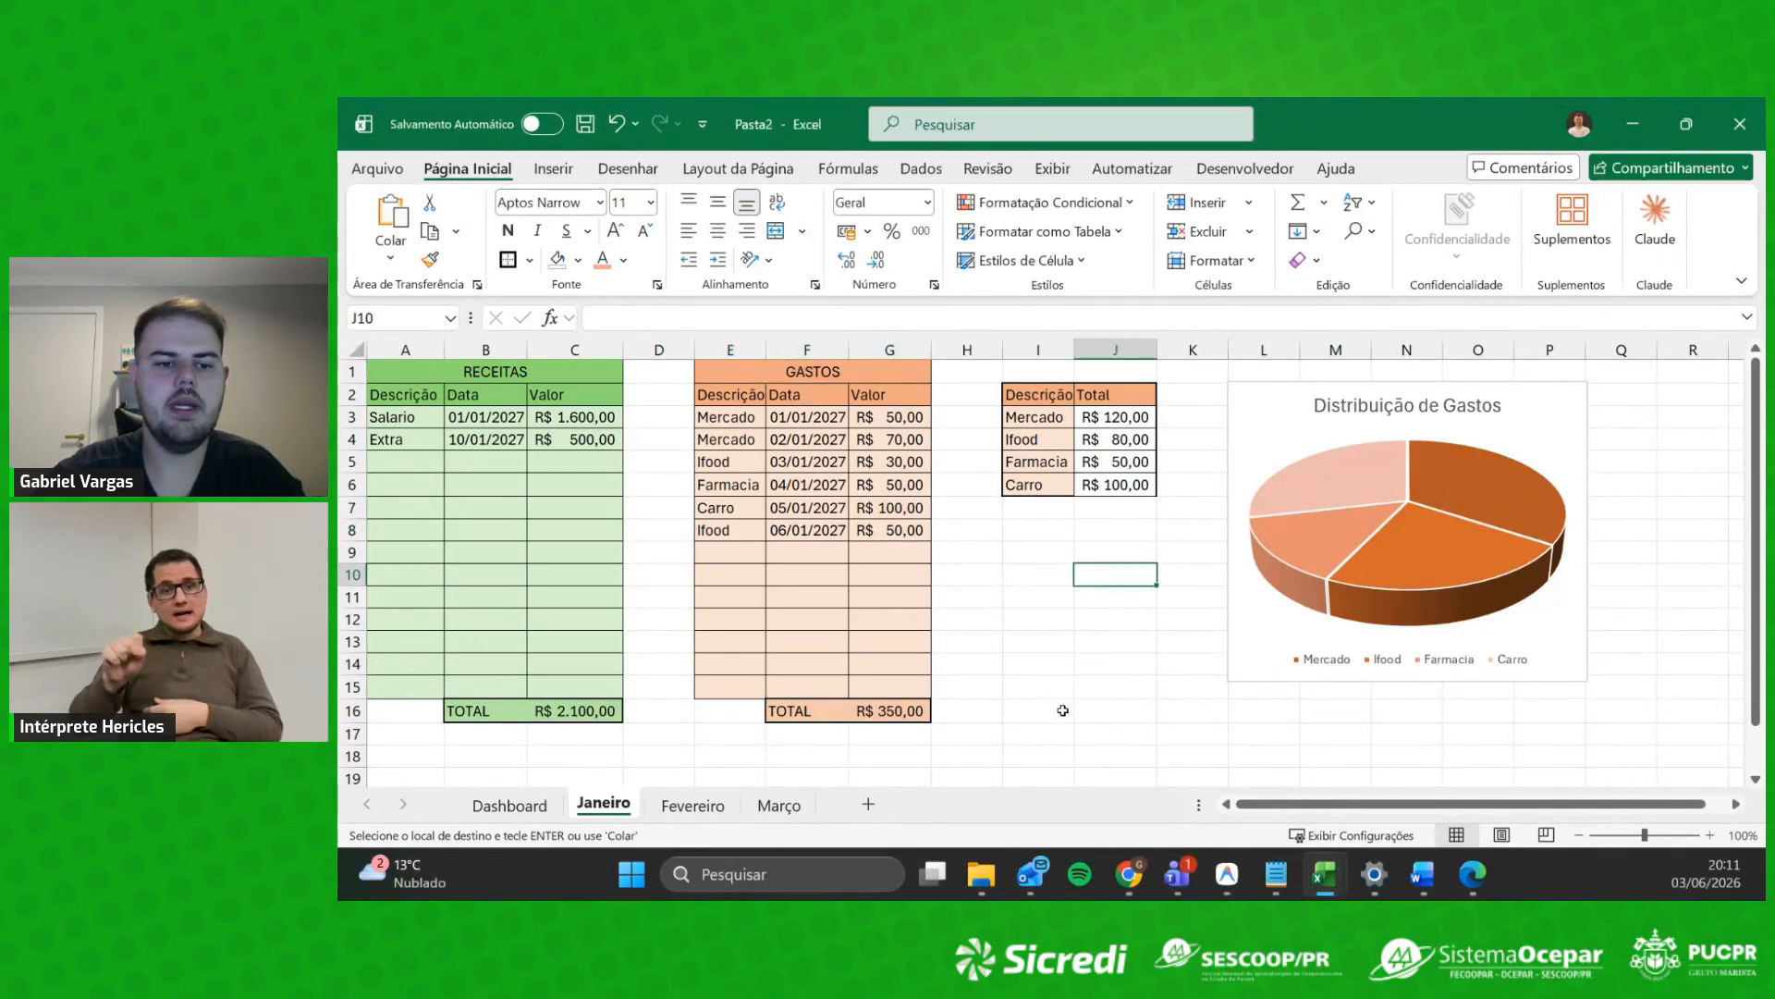
click(1041, 553)
click(1054, 655)
click(1054, 524)
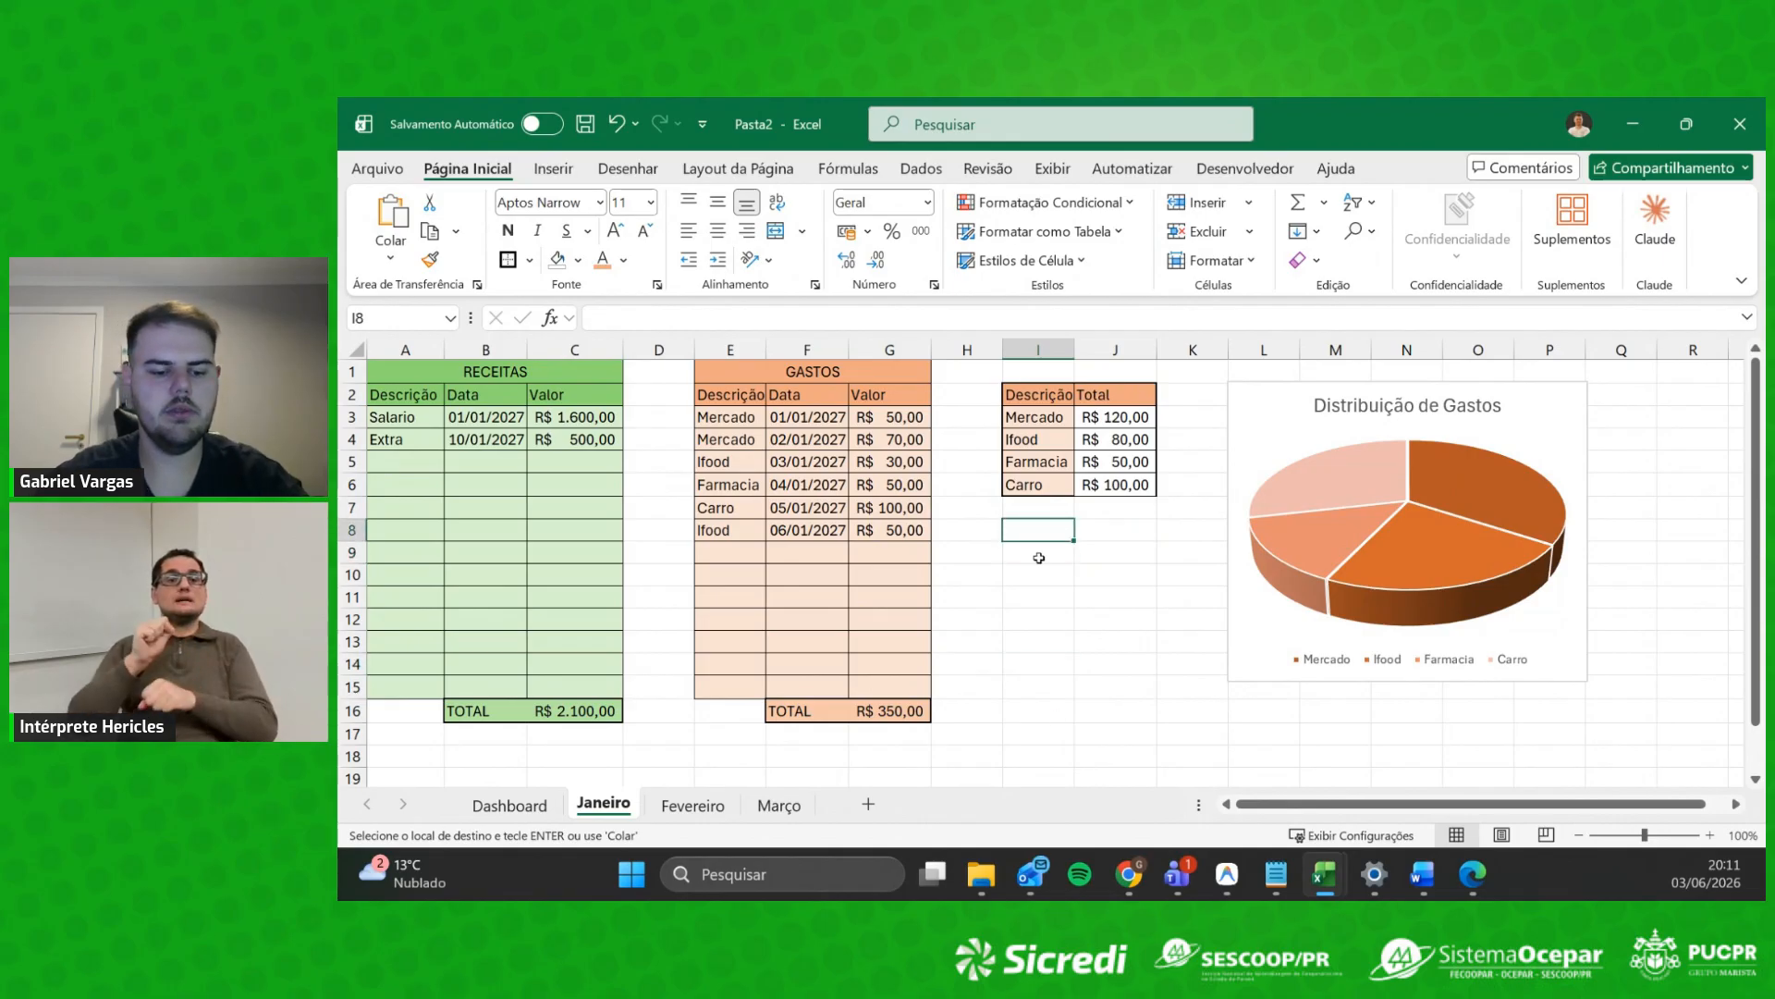
text(SALDO)
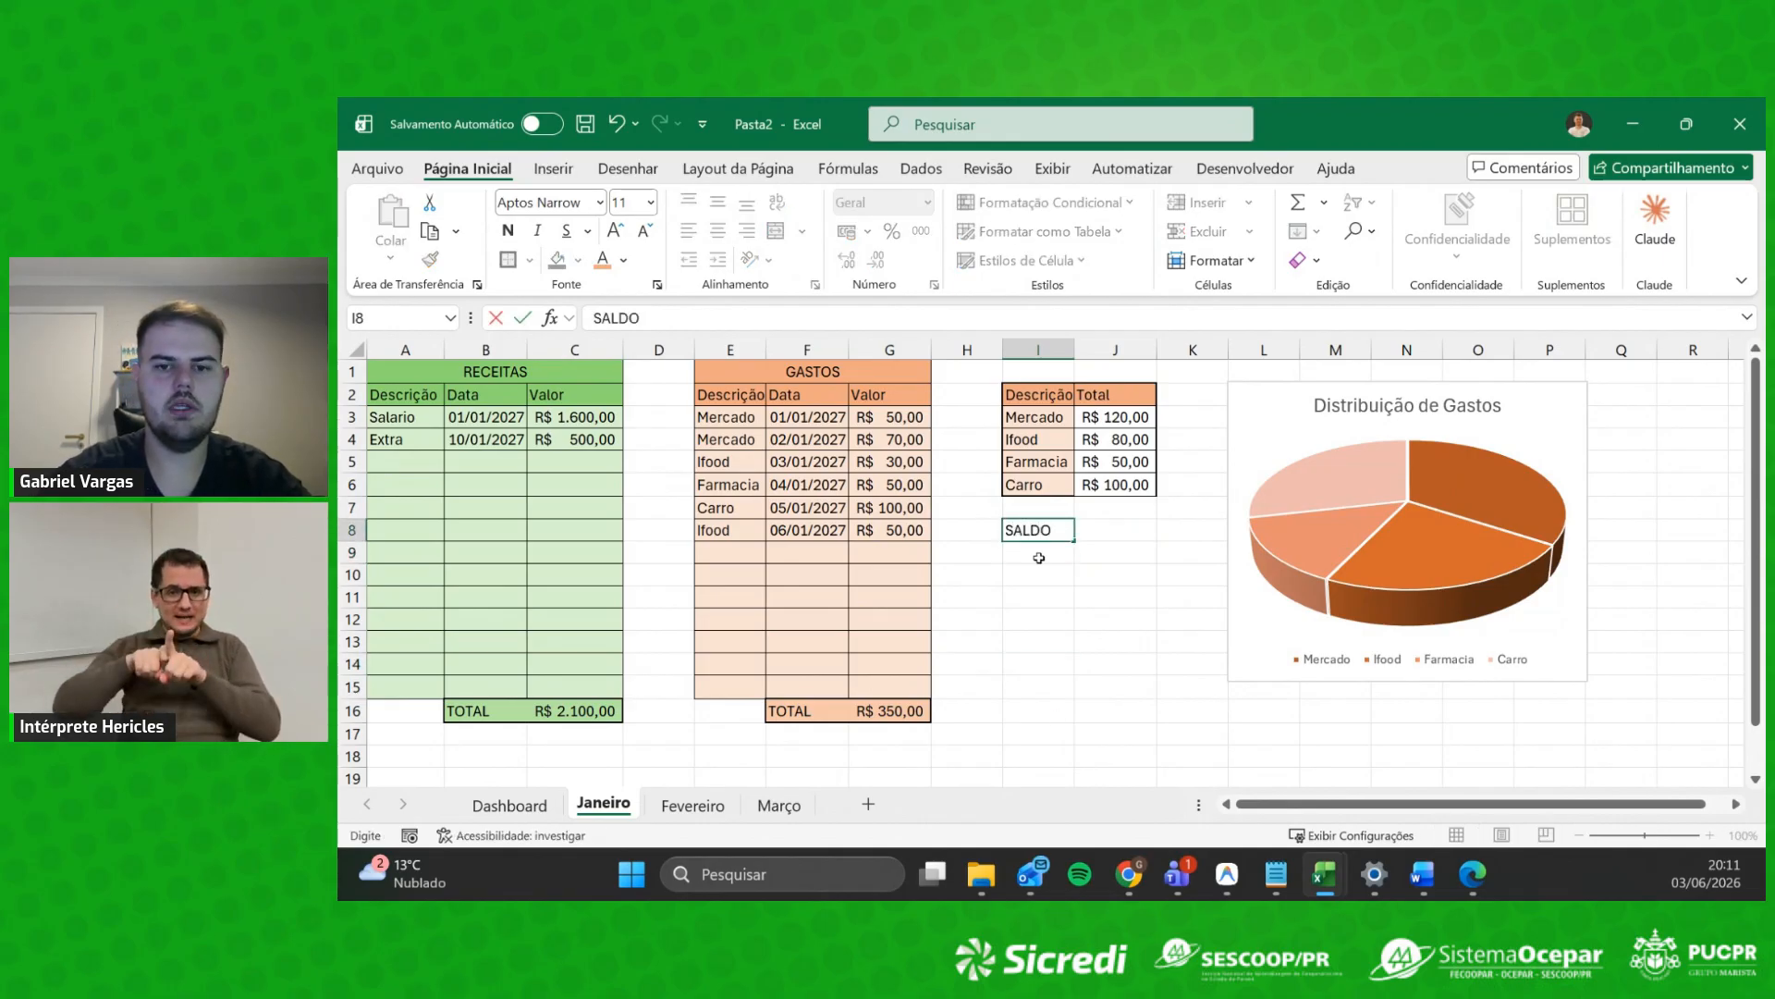
key(Tab)
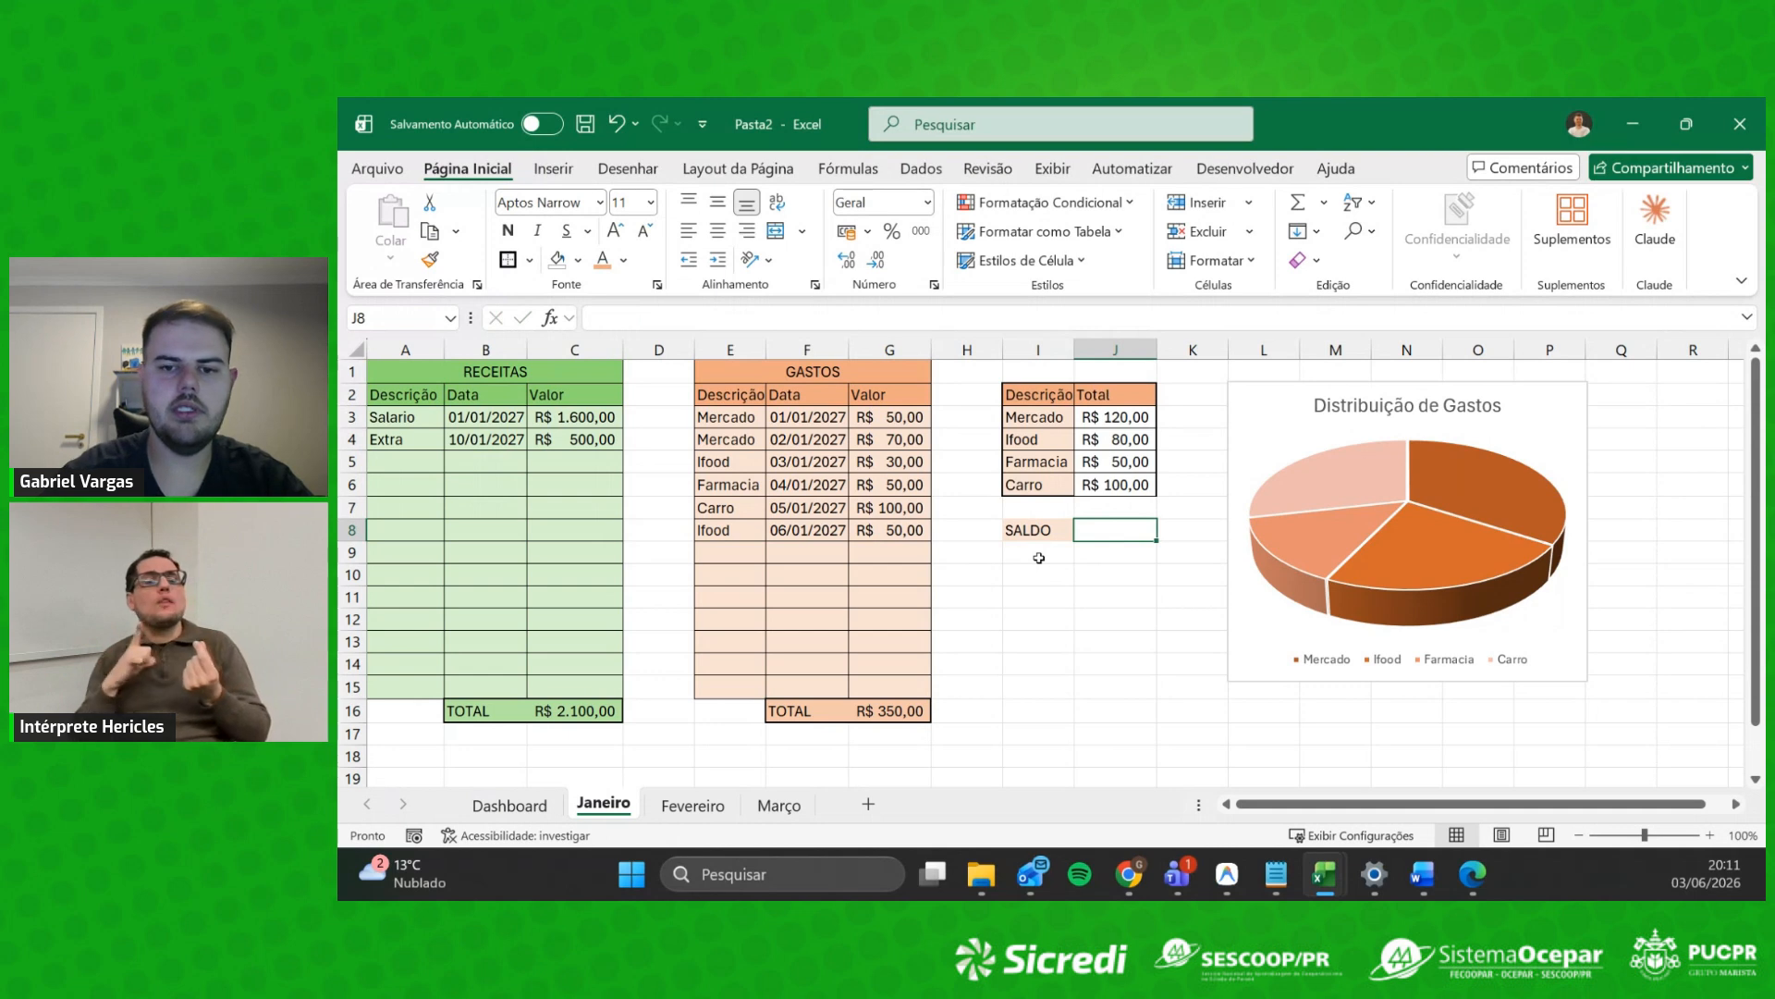
Step: Enter =C16-G16 in J8 to subtract total expenses from total revenue
text(=)
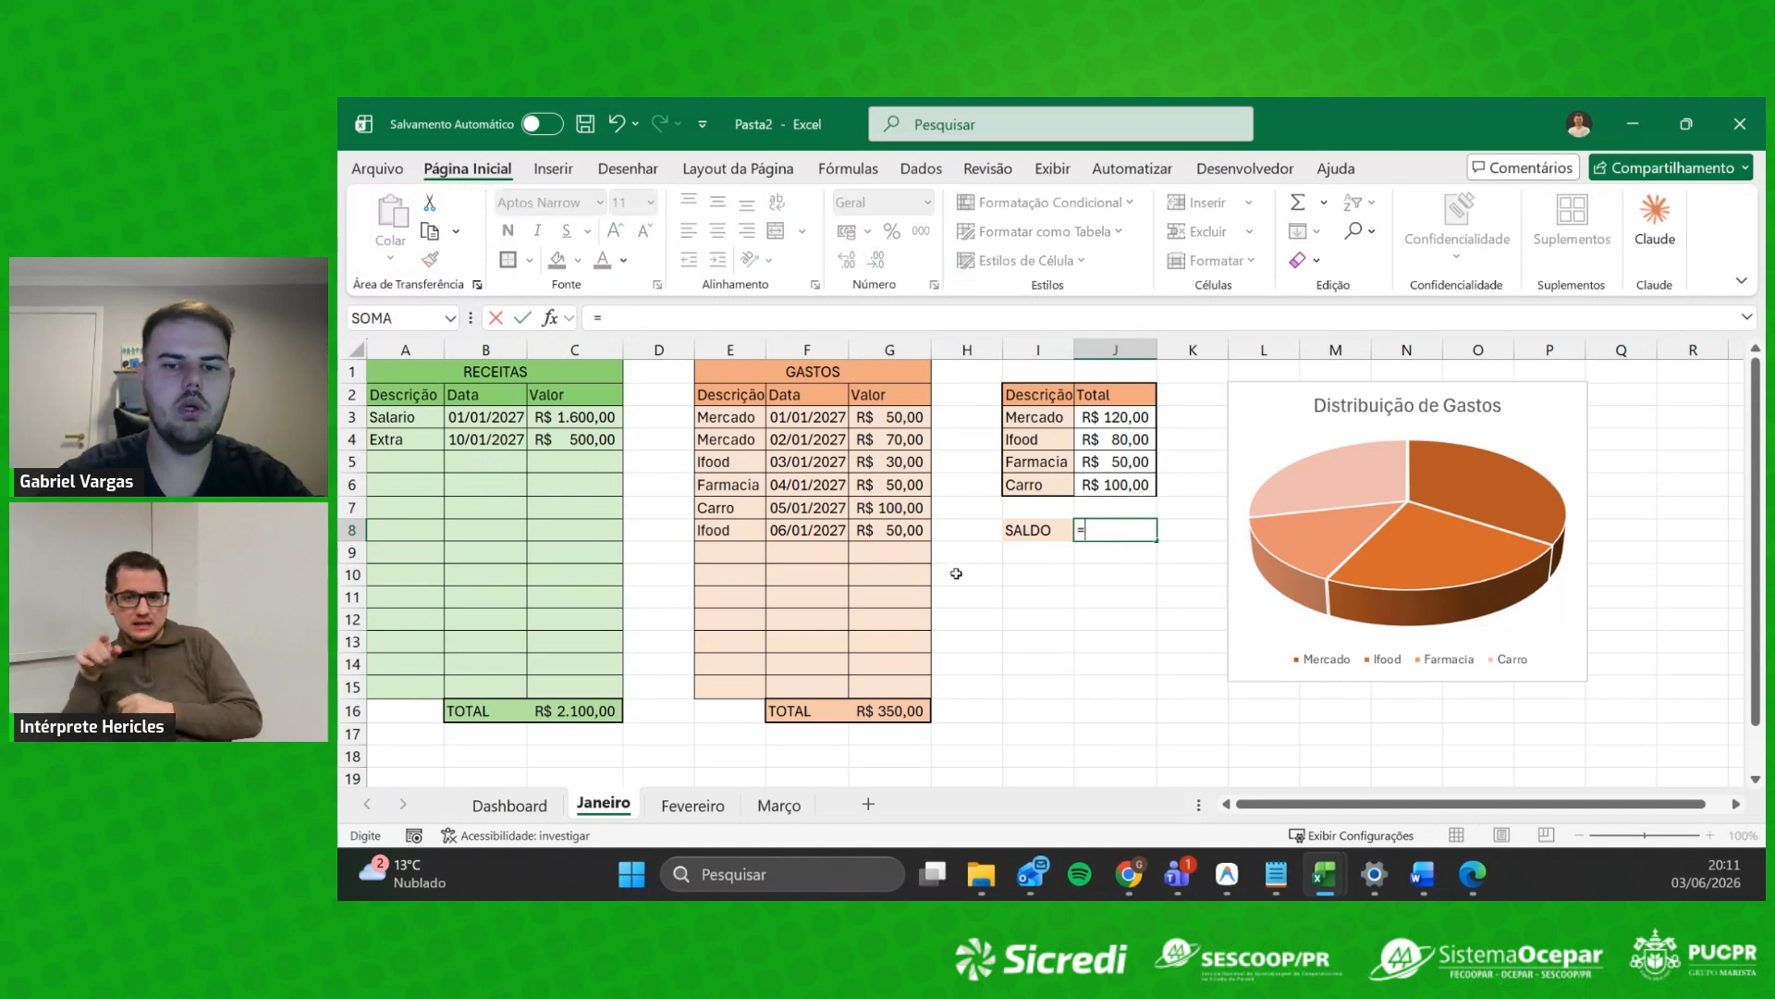
click(598, 706)
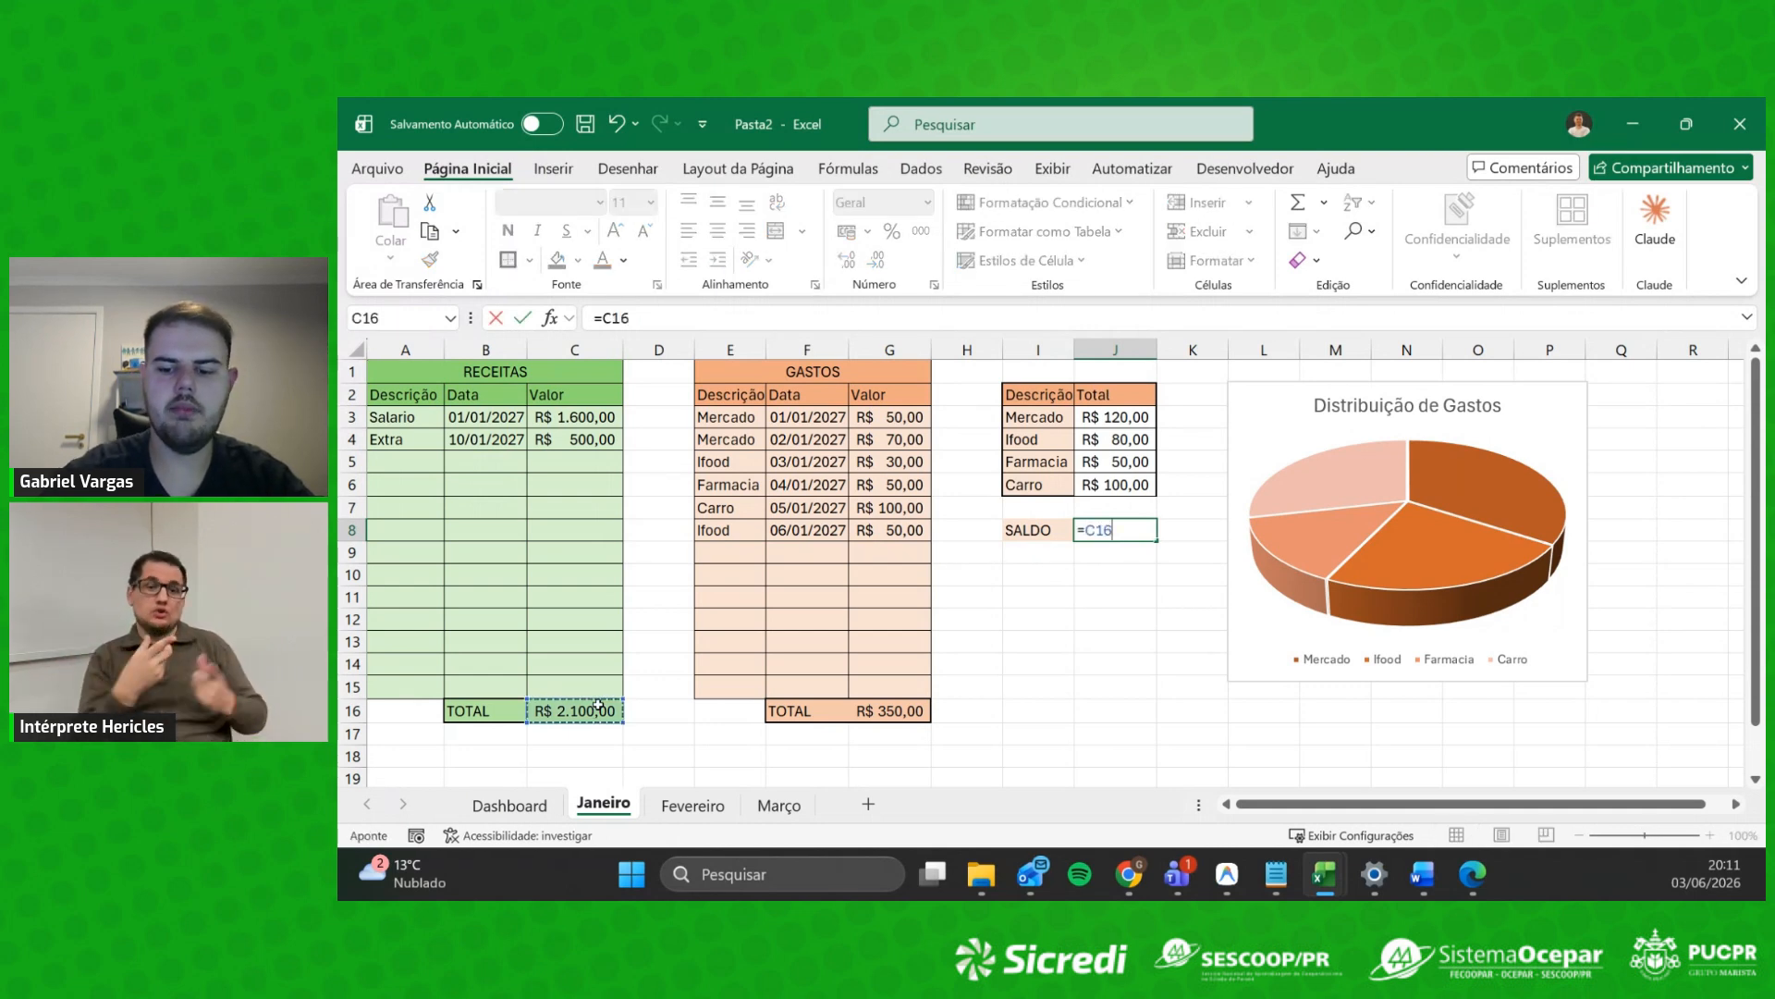
text(-)
click(888, 712)
key(Return)
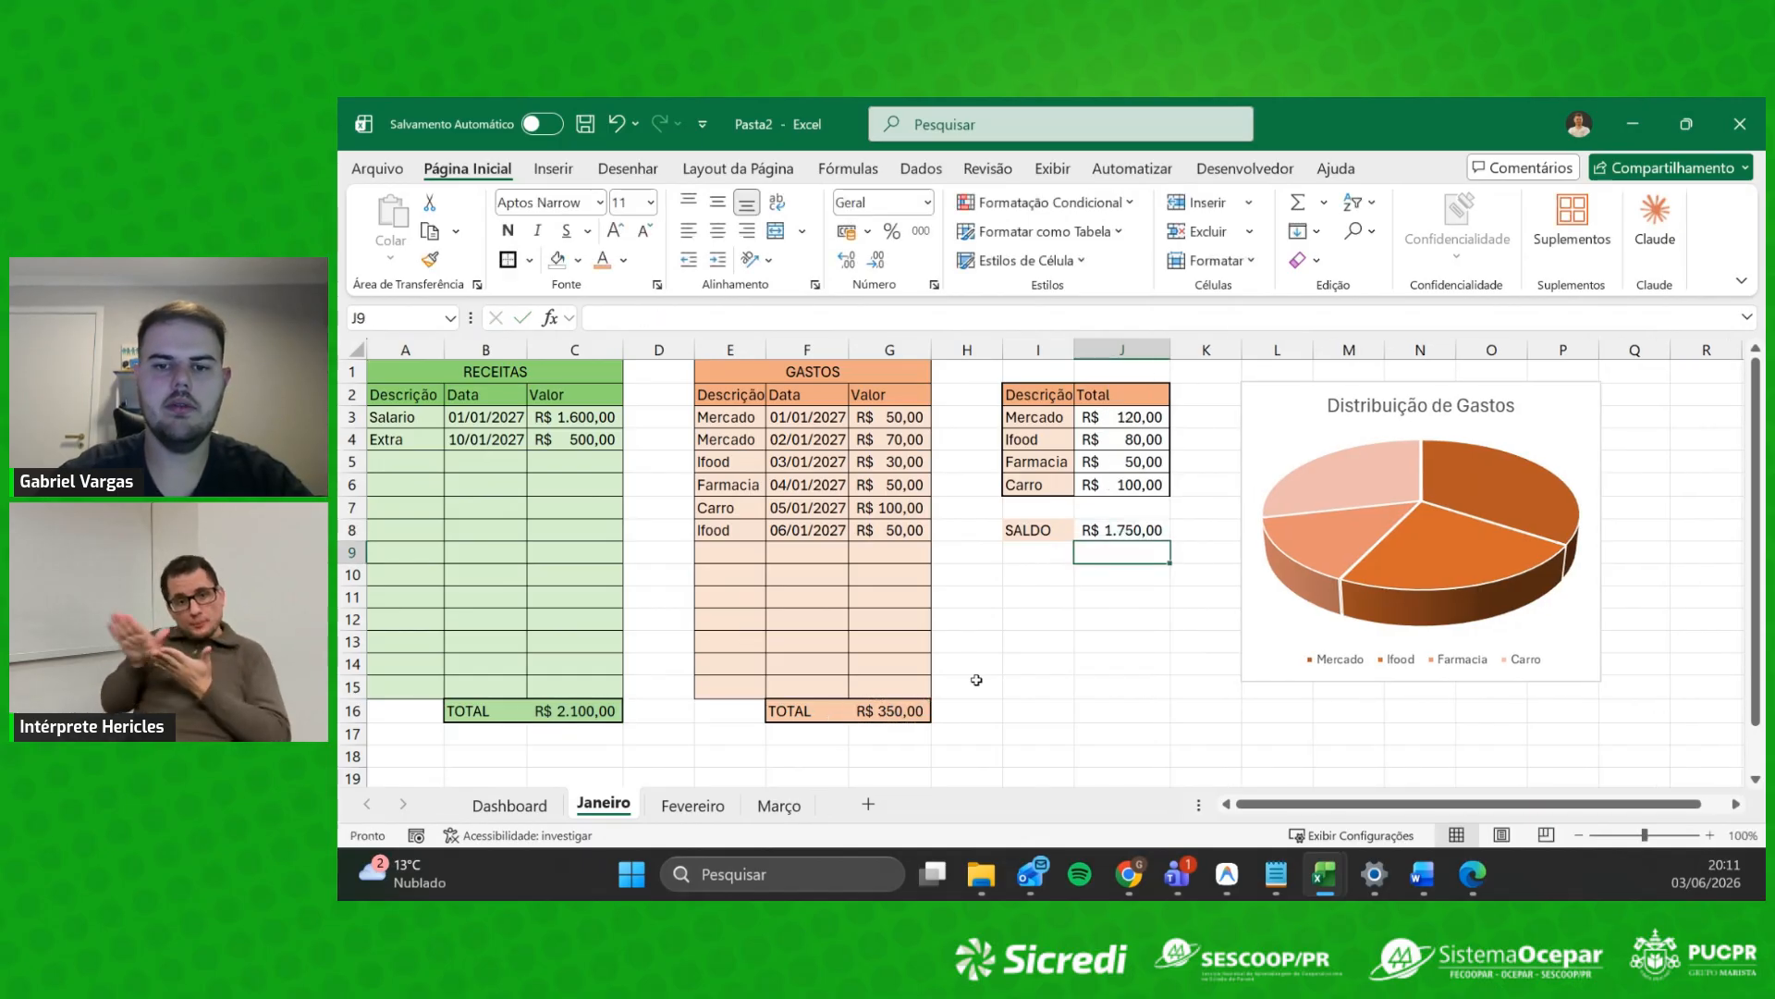
Step: Shade I8:J8 light blue and give it a thick outside border
drag(1060, 529, 1121, 531)
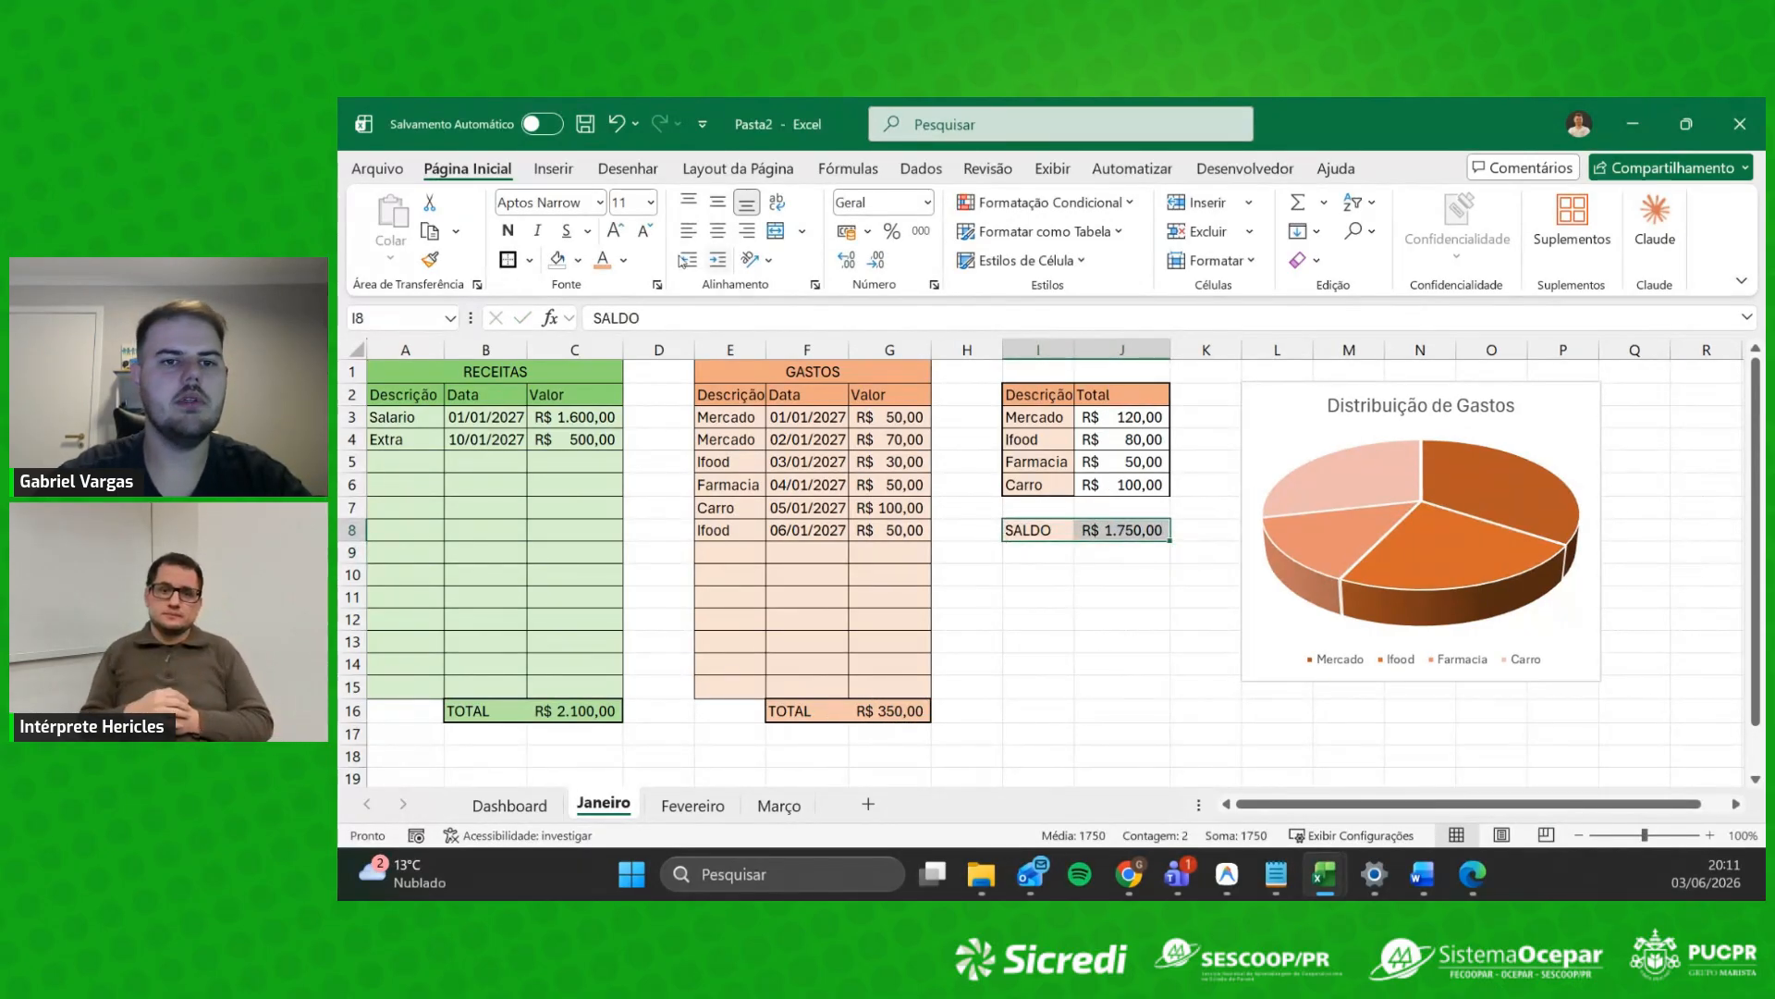
click(625, 261)
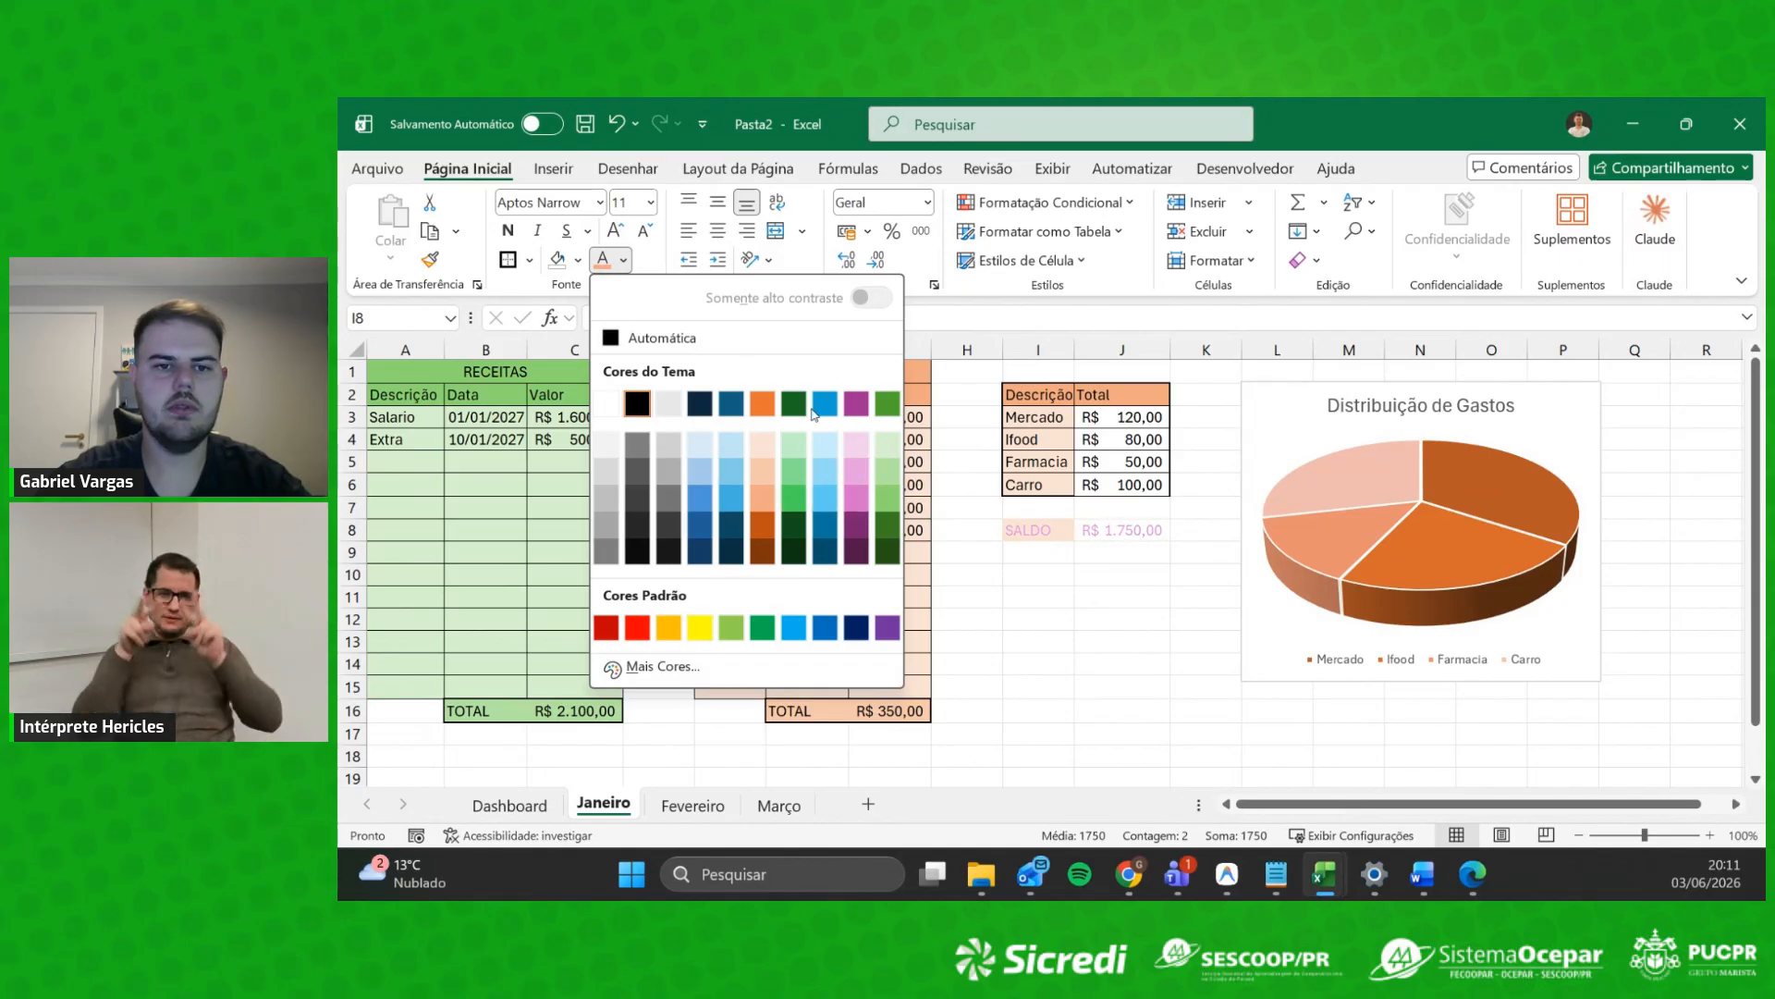
click(575, 261)
click(577, 261)
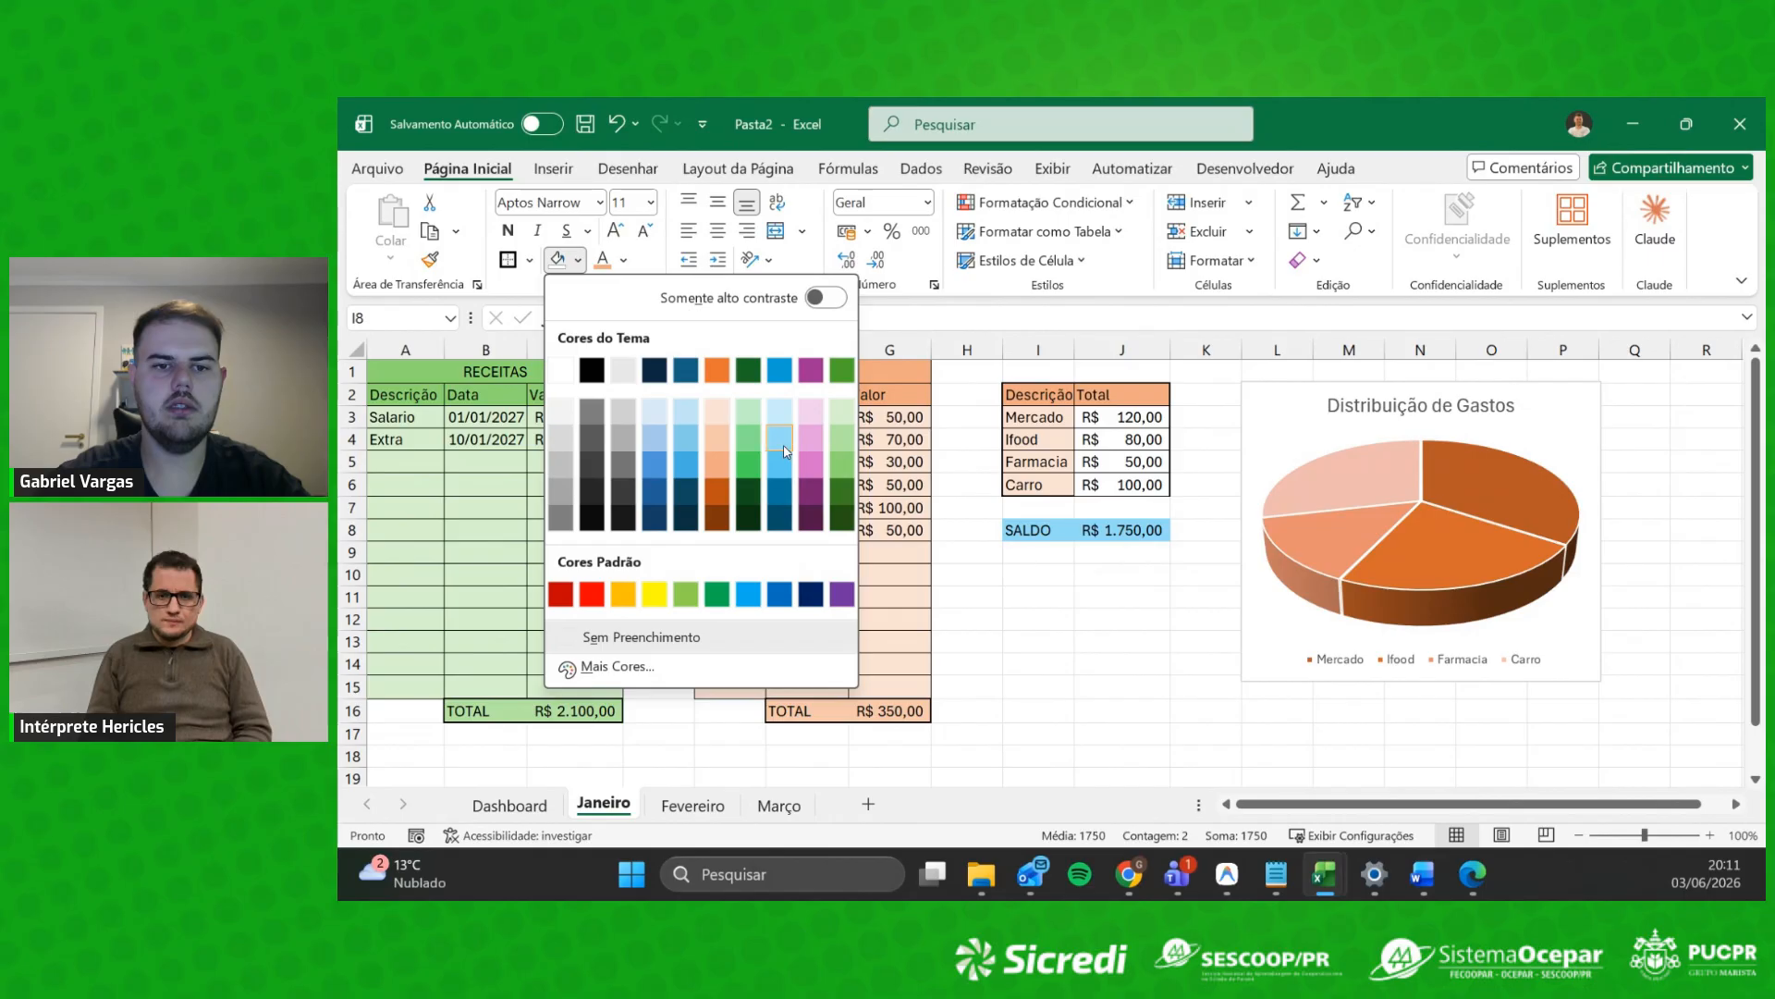
click(783, 449)
click(516, 261)
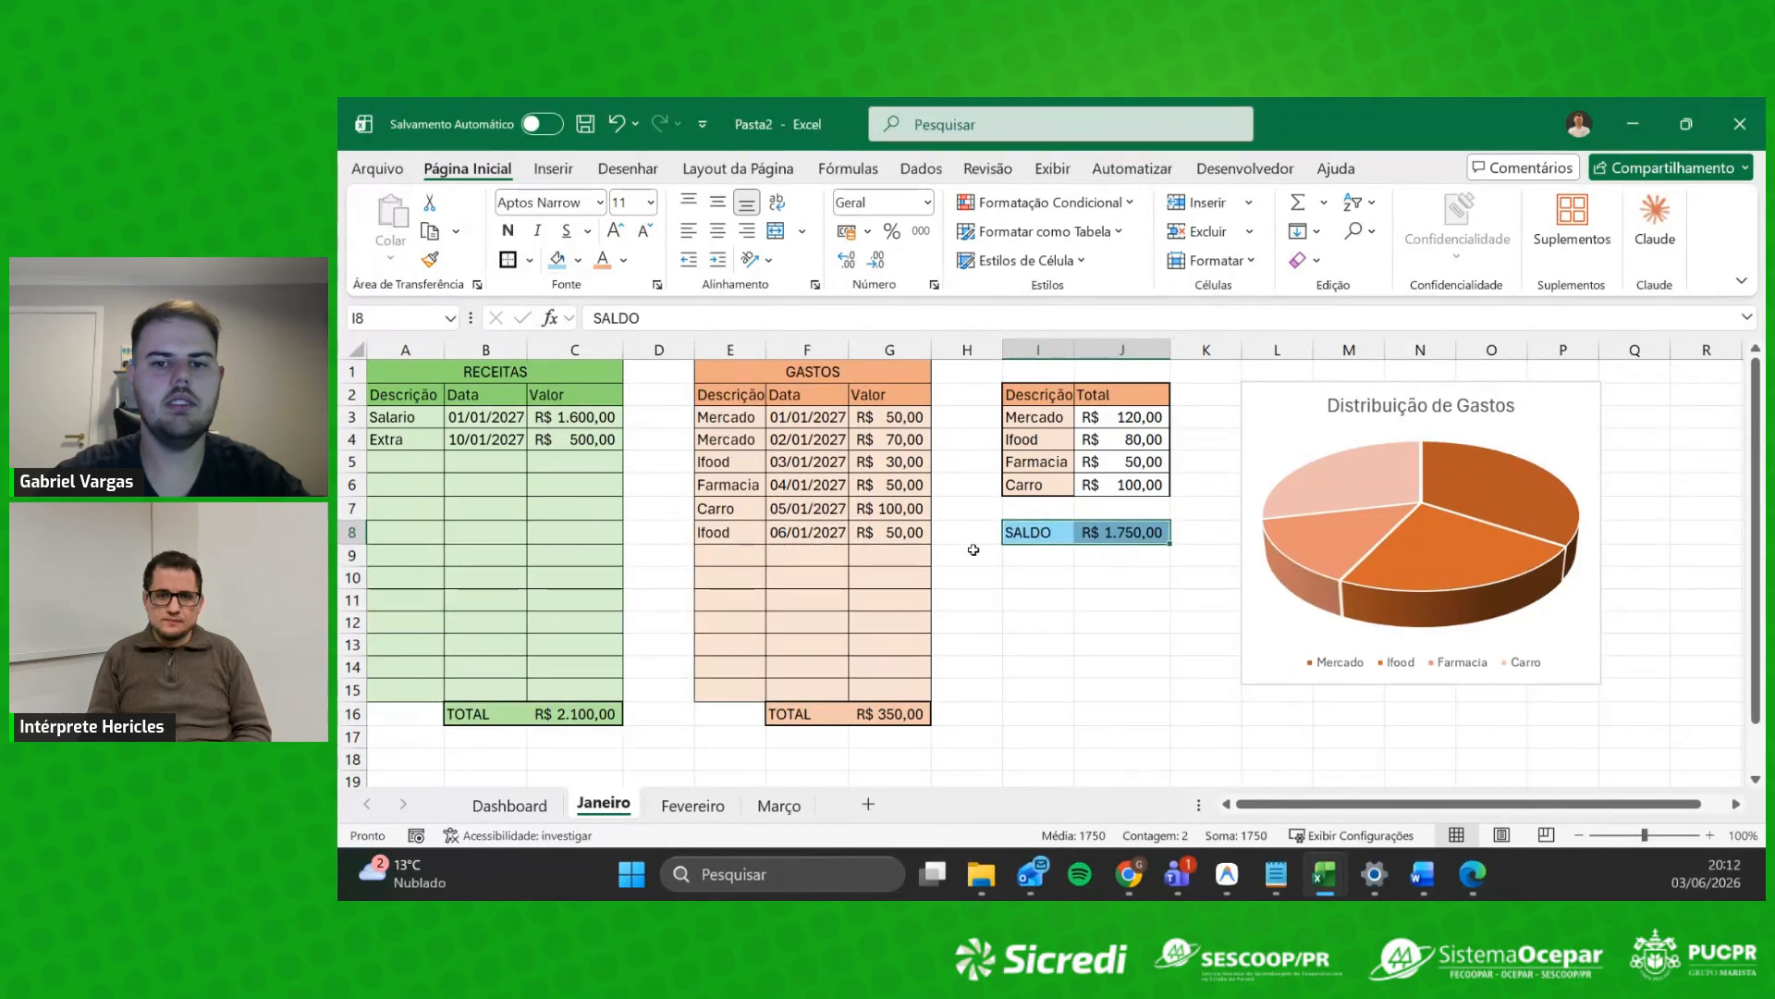
Step: Make the balance value in J8 bold
click(1106, 577)
click(1035, 550)
drag(1031, 530, 1117, 534)
click(1092, 603)
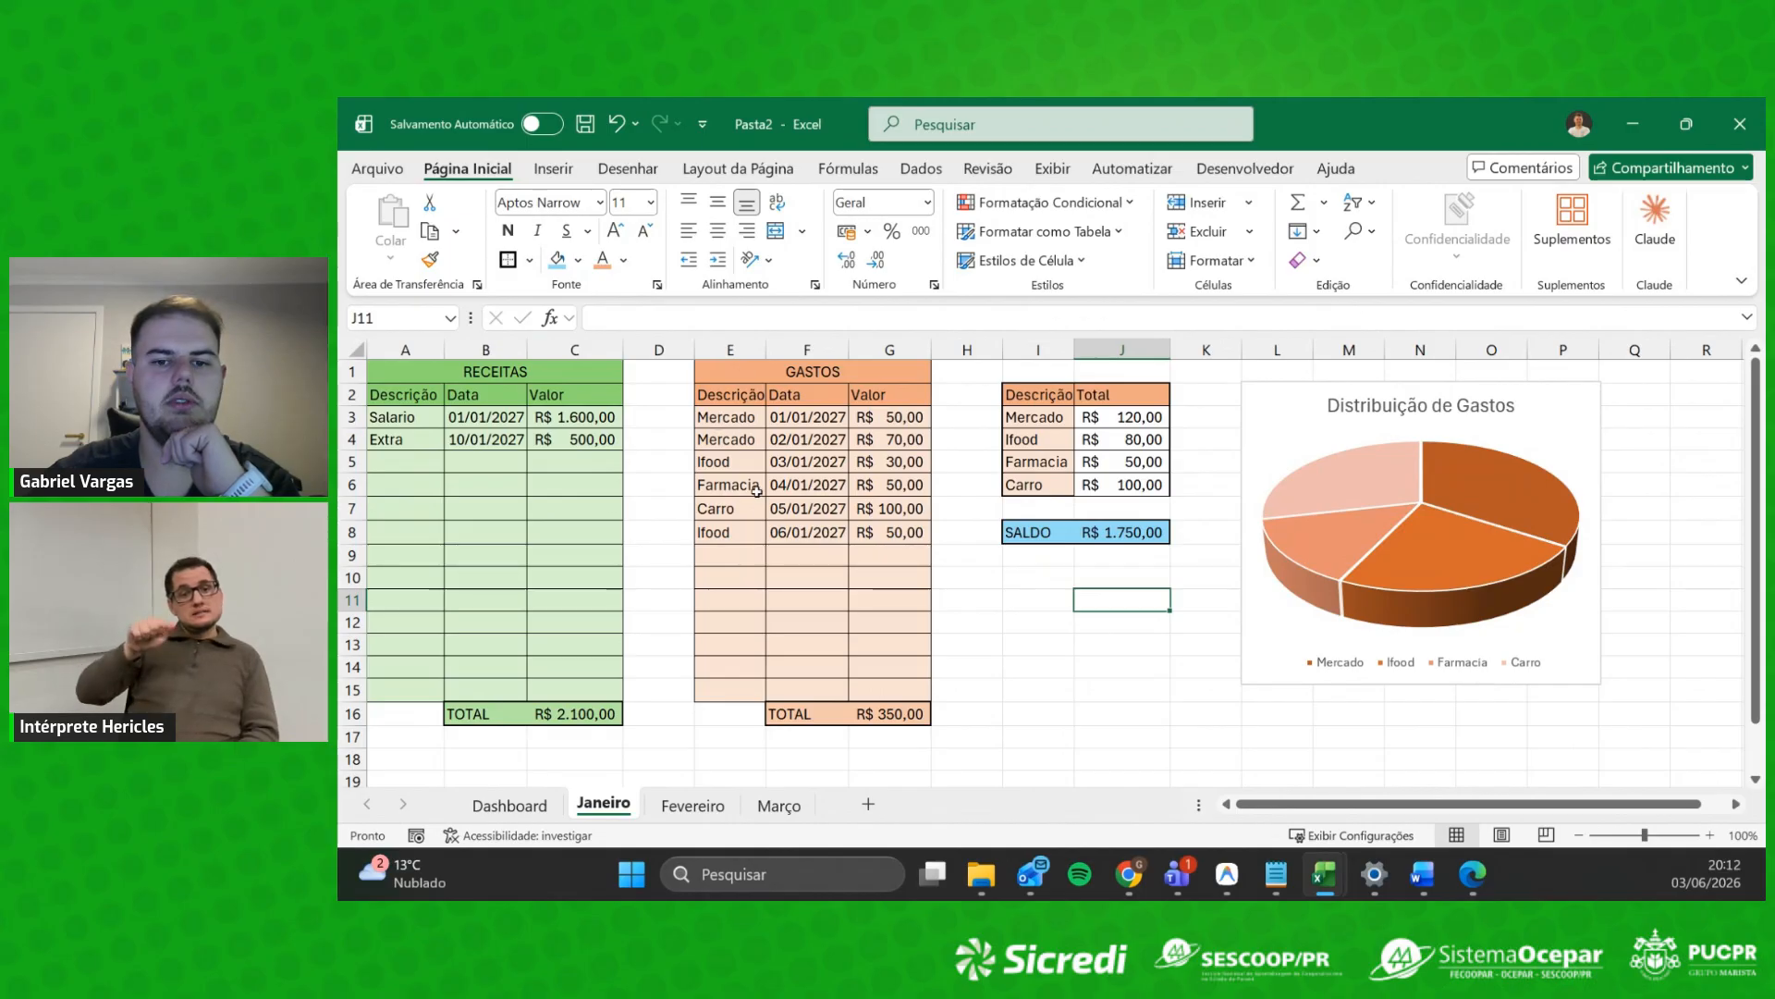
drag(1043, 530, 1117, 530)
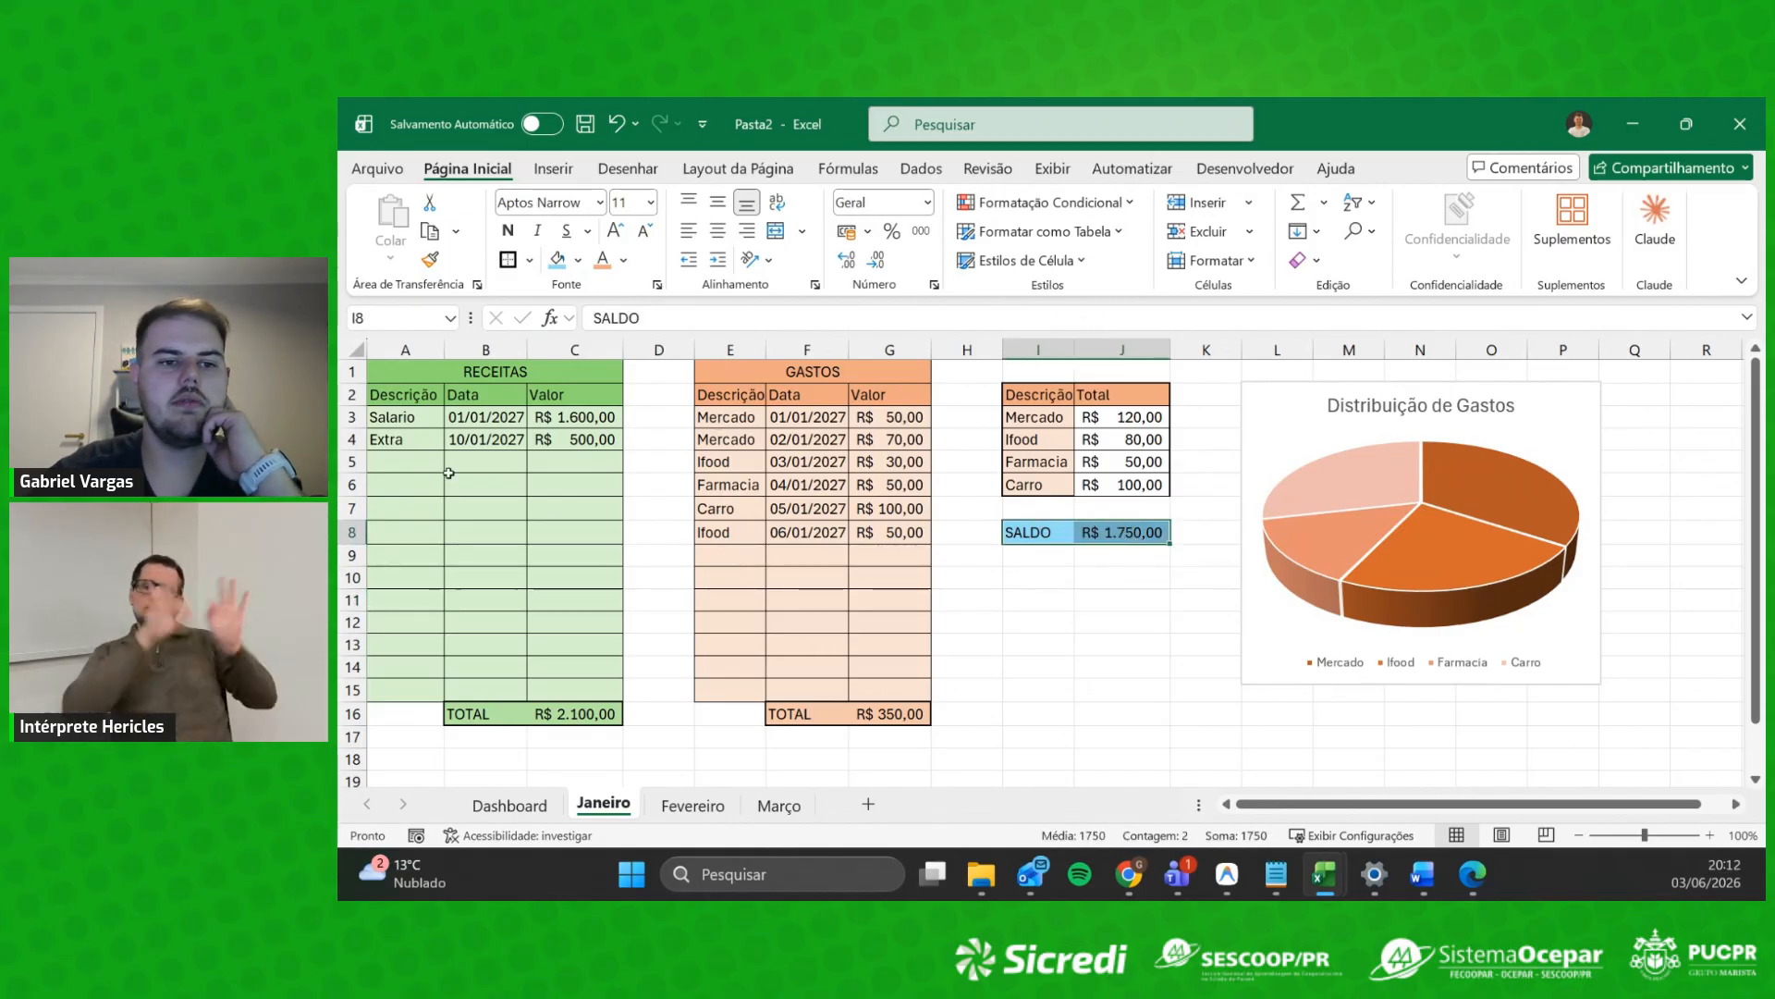
click(1061, 629)
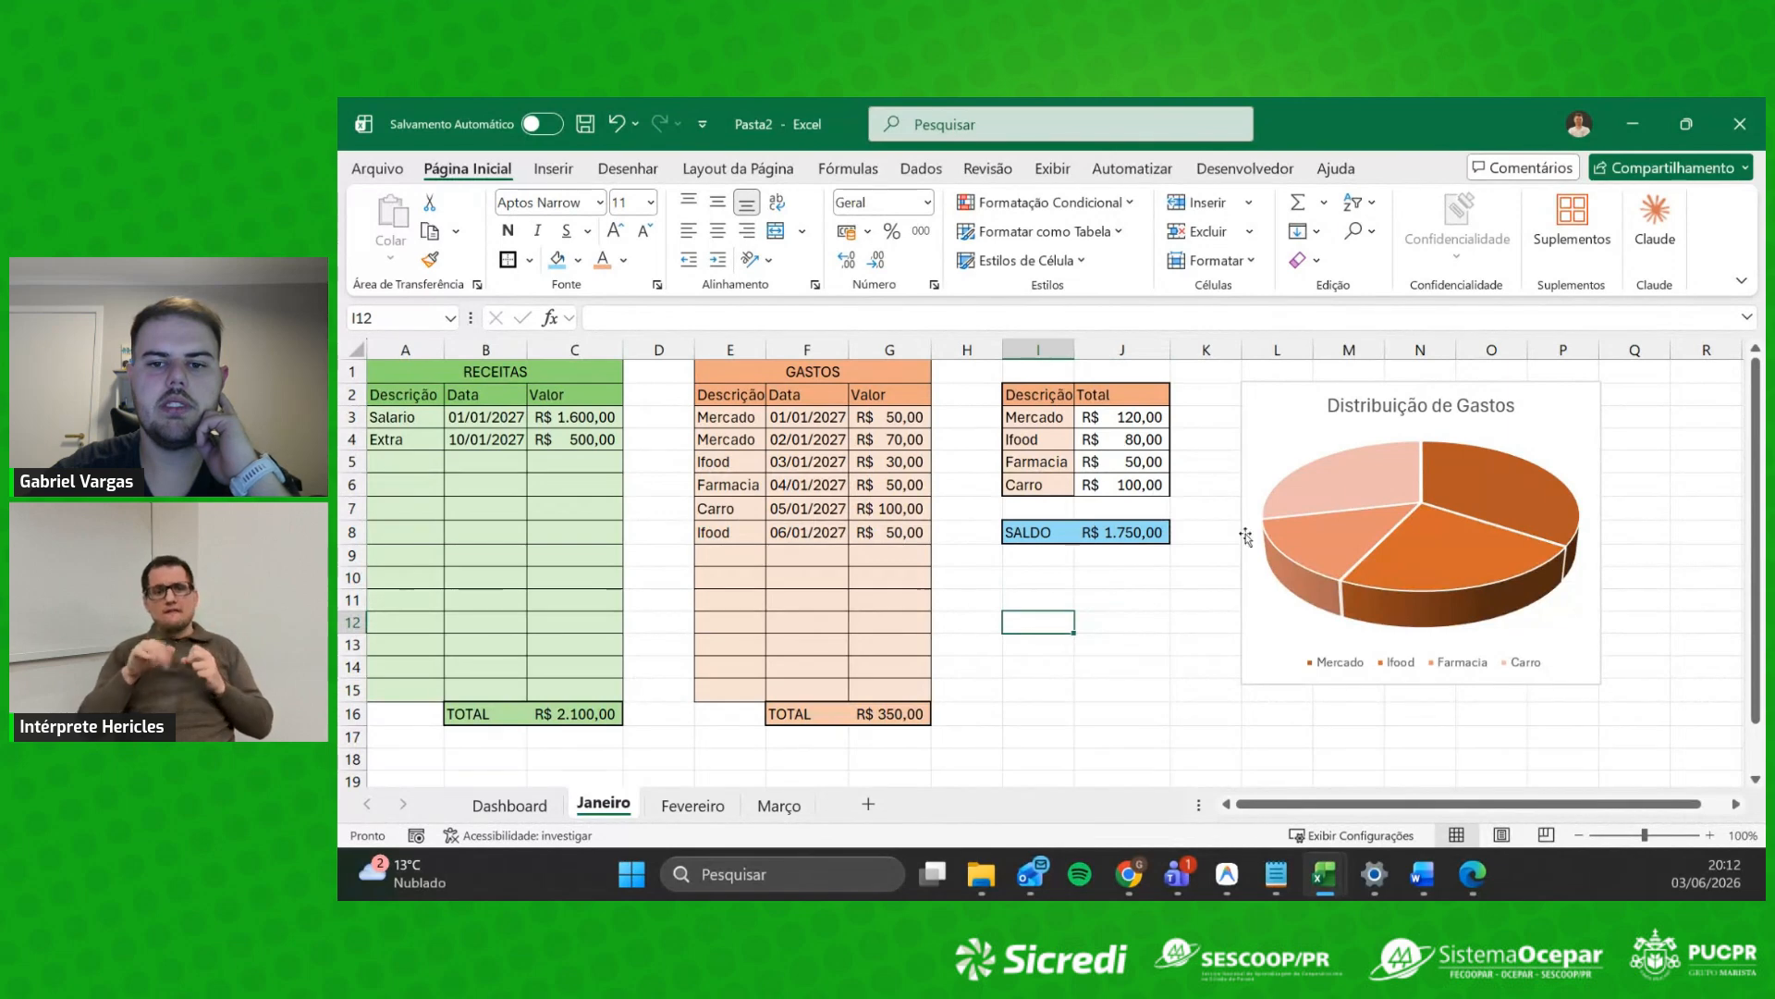
key(Up)
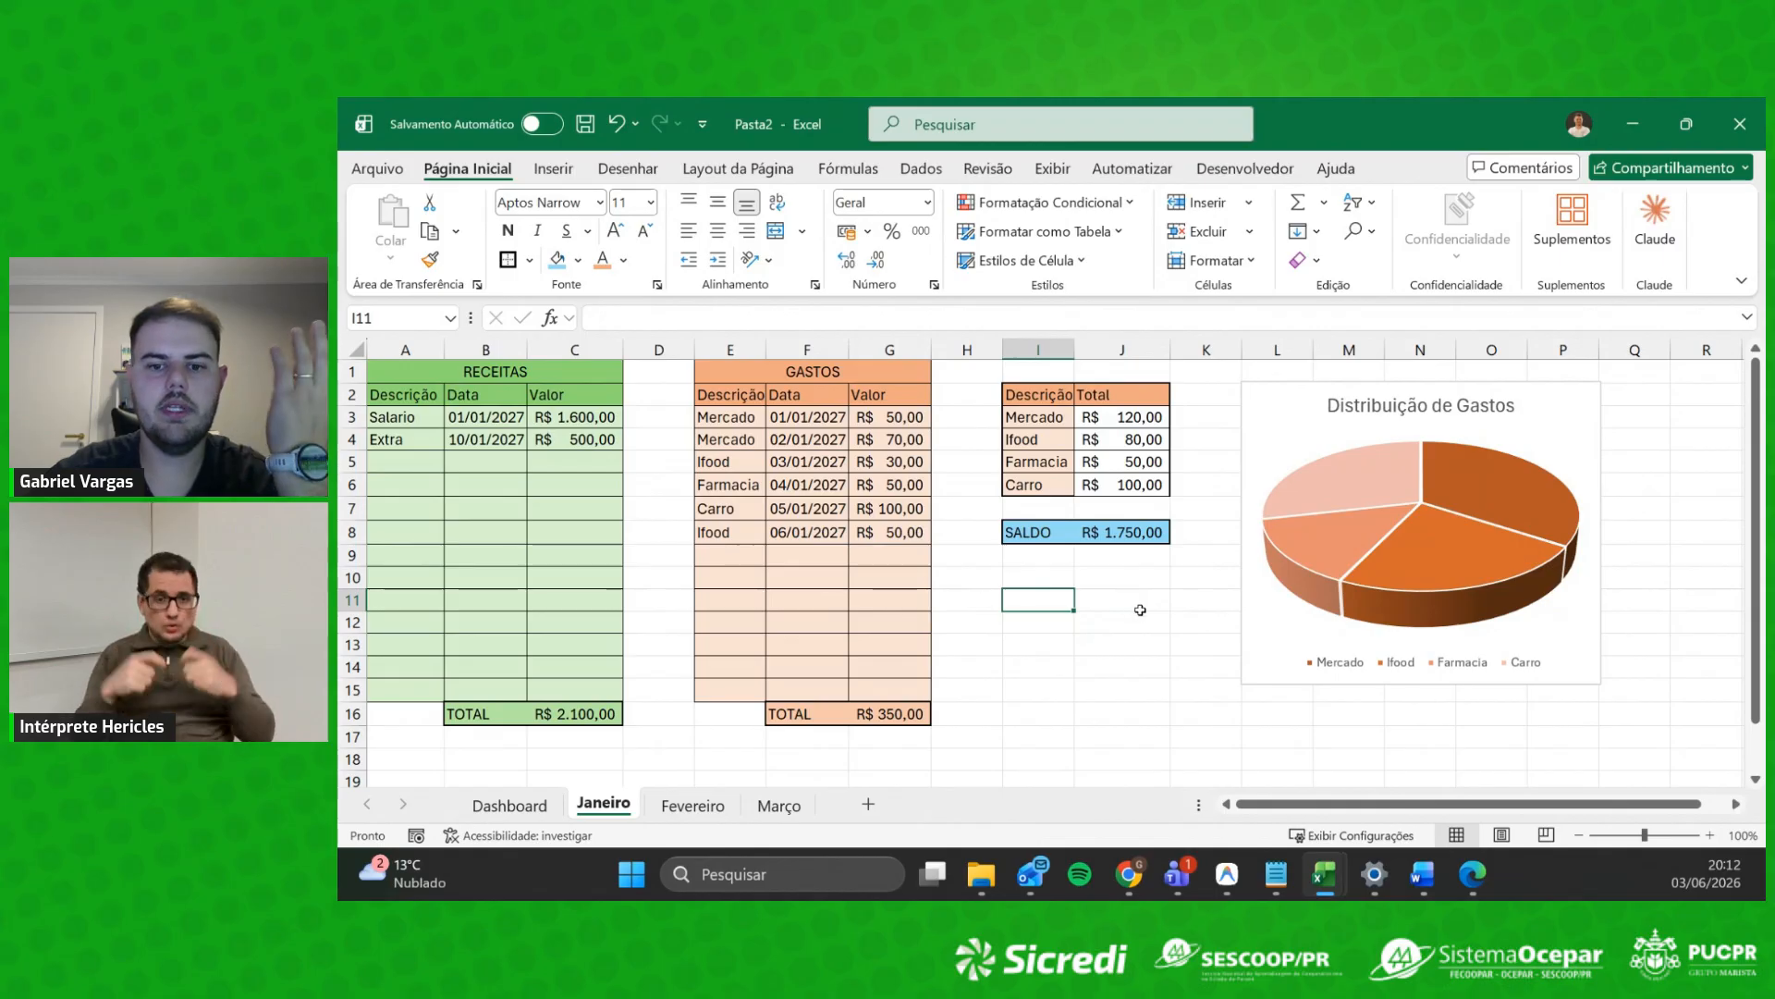
click(1127, 536)
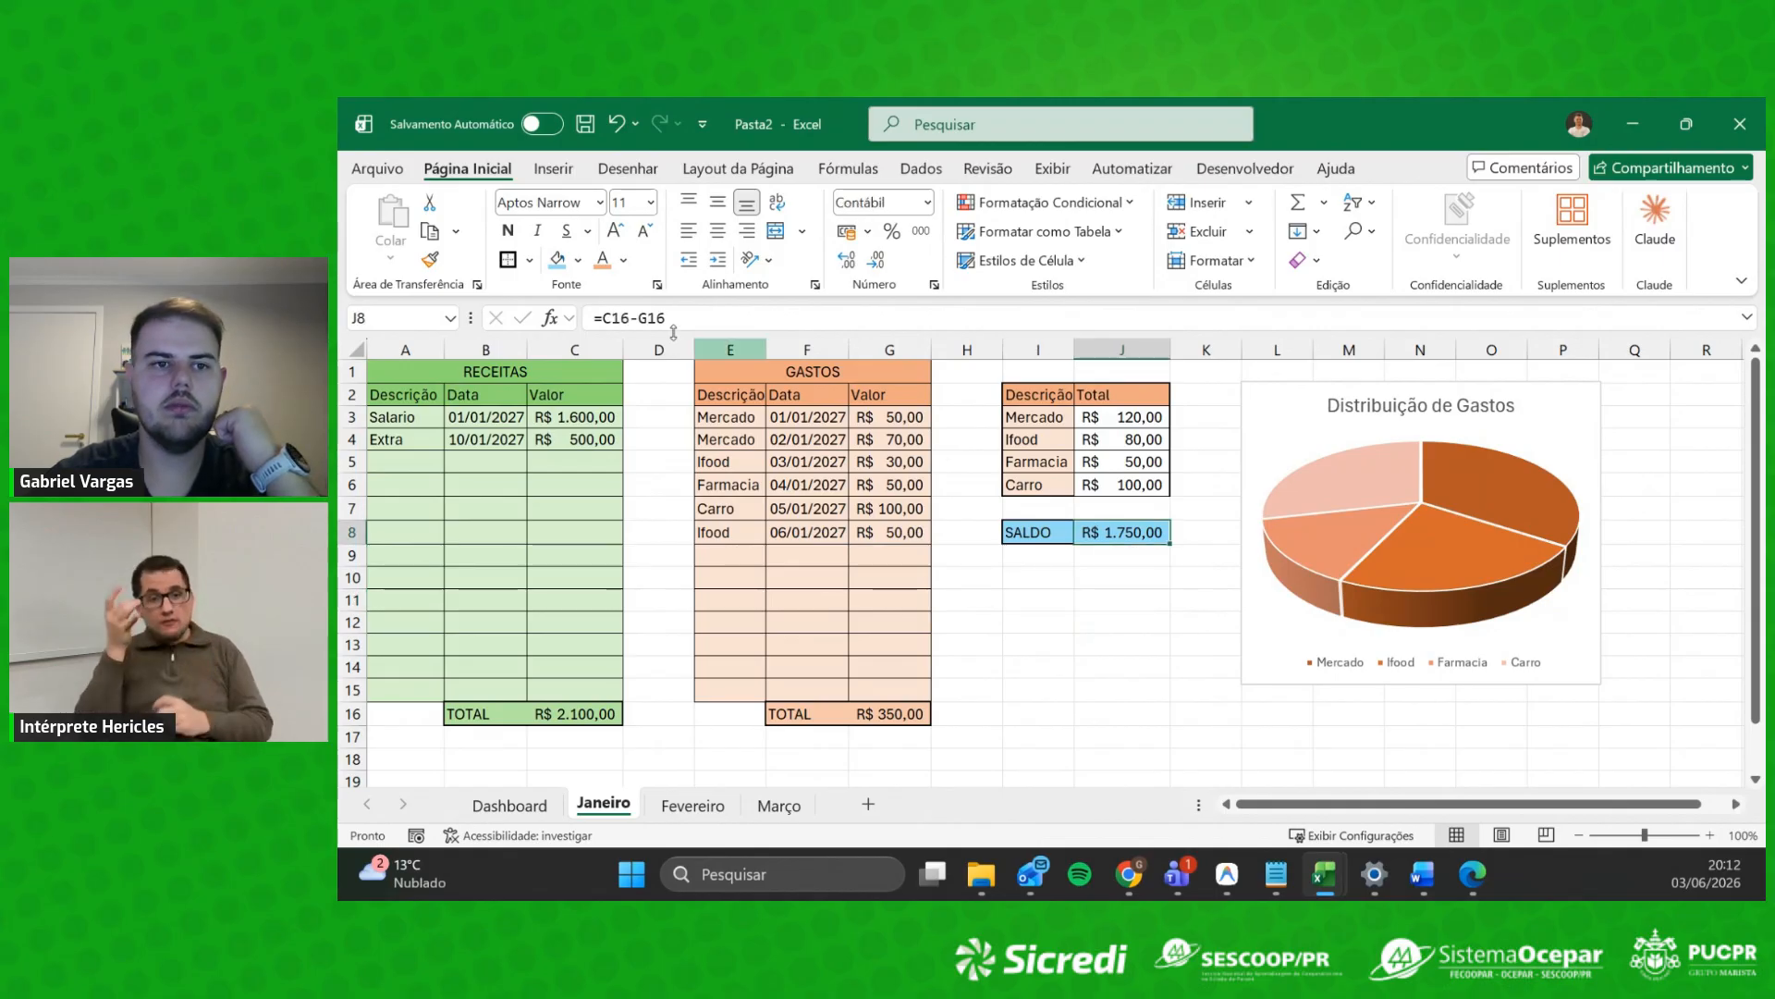
click(508, 230)
click(1122, 577)
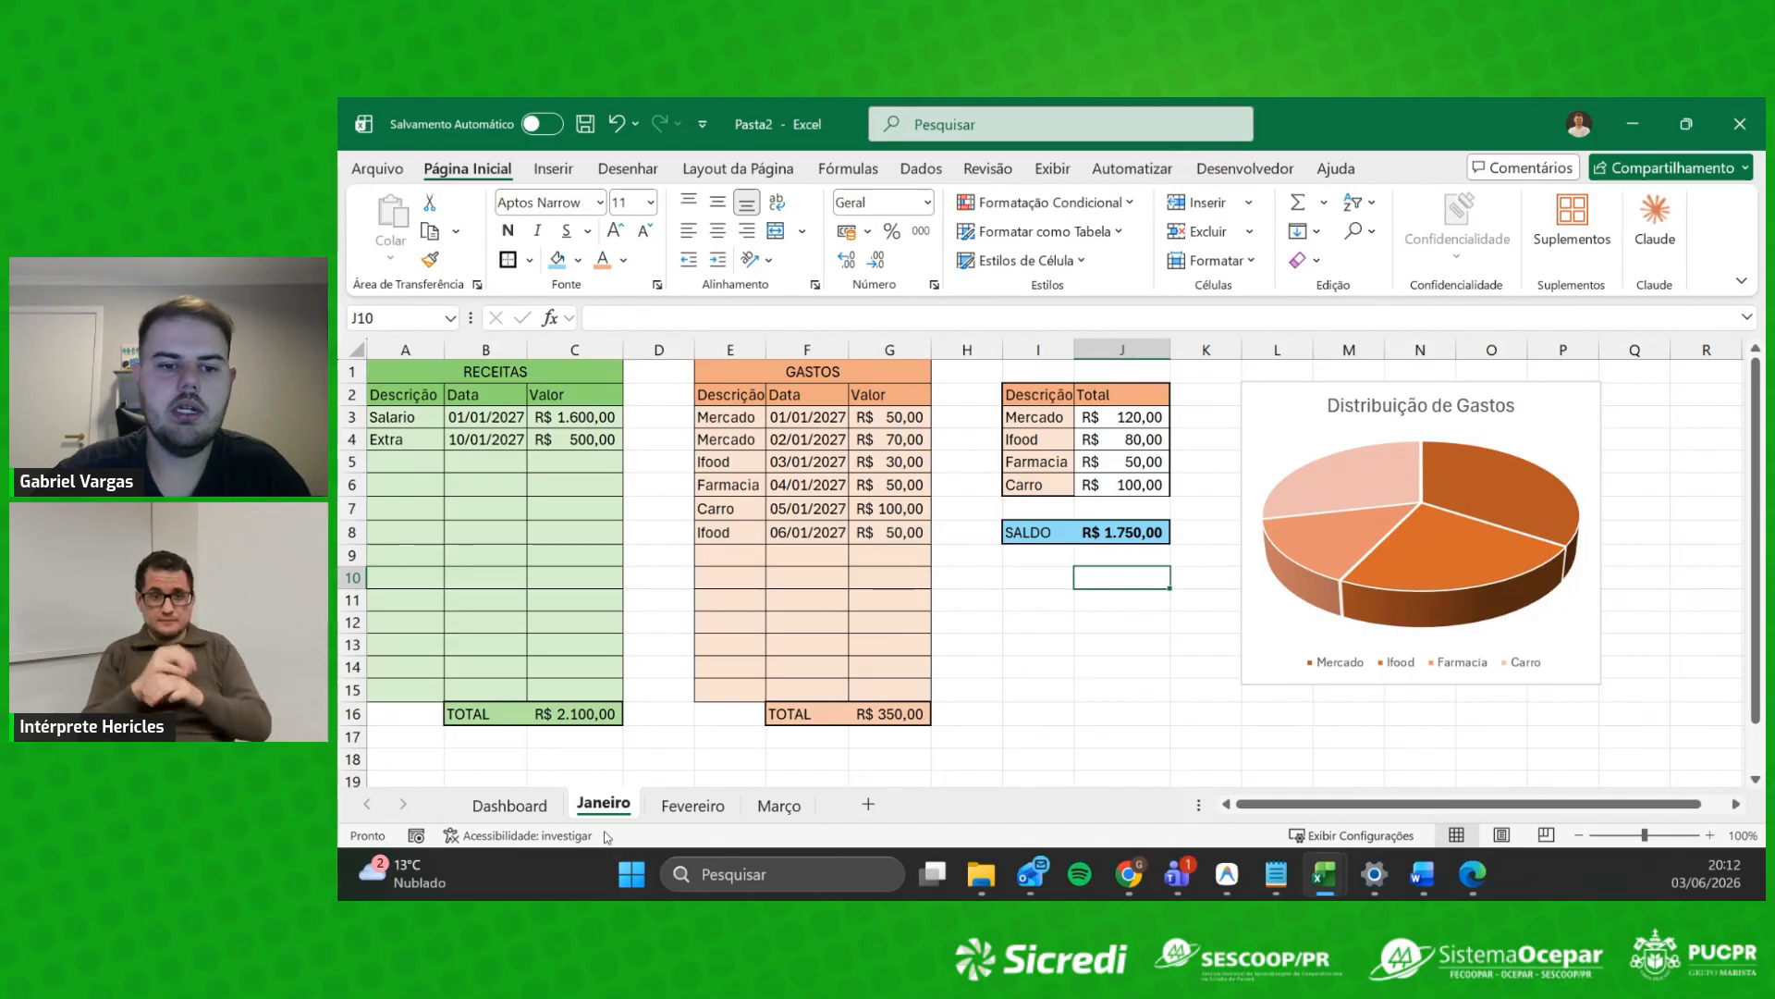
Step: Switch between Janeiro and Fevereiro, selecting Janeiro's A1:J17 layout and copying cell K16
click(693, 806)
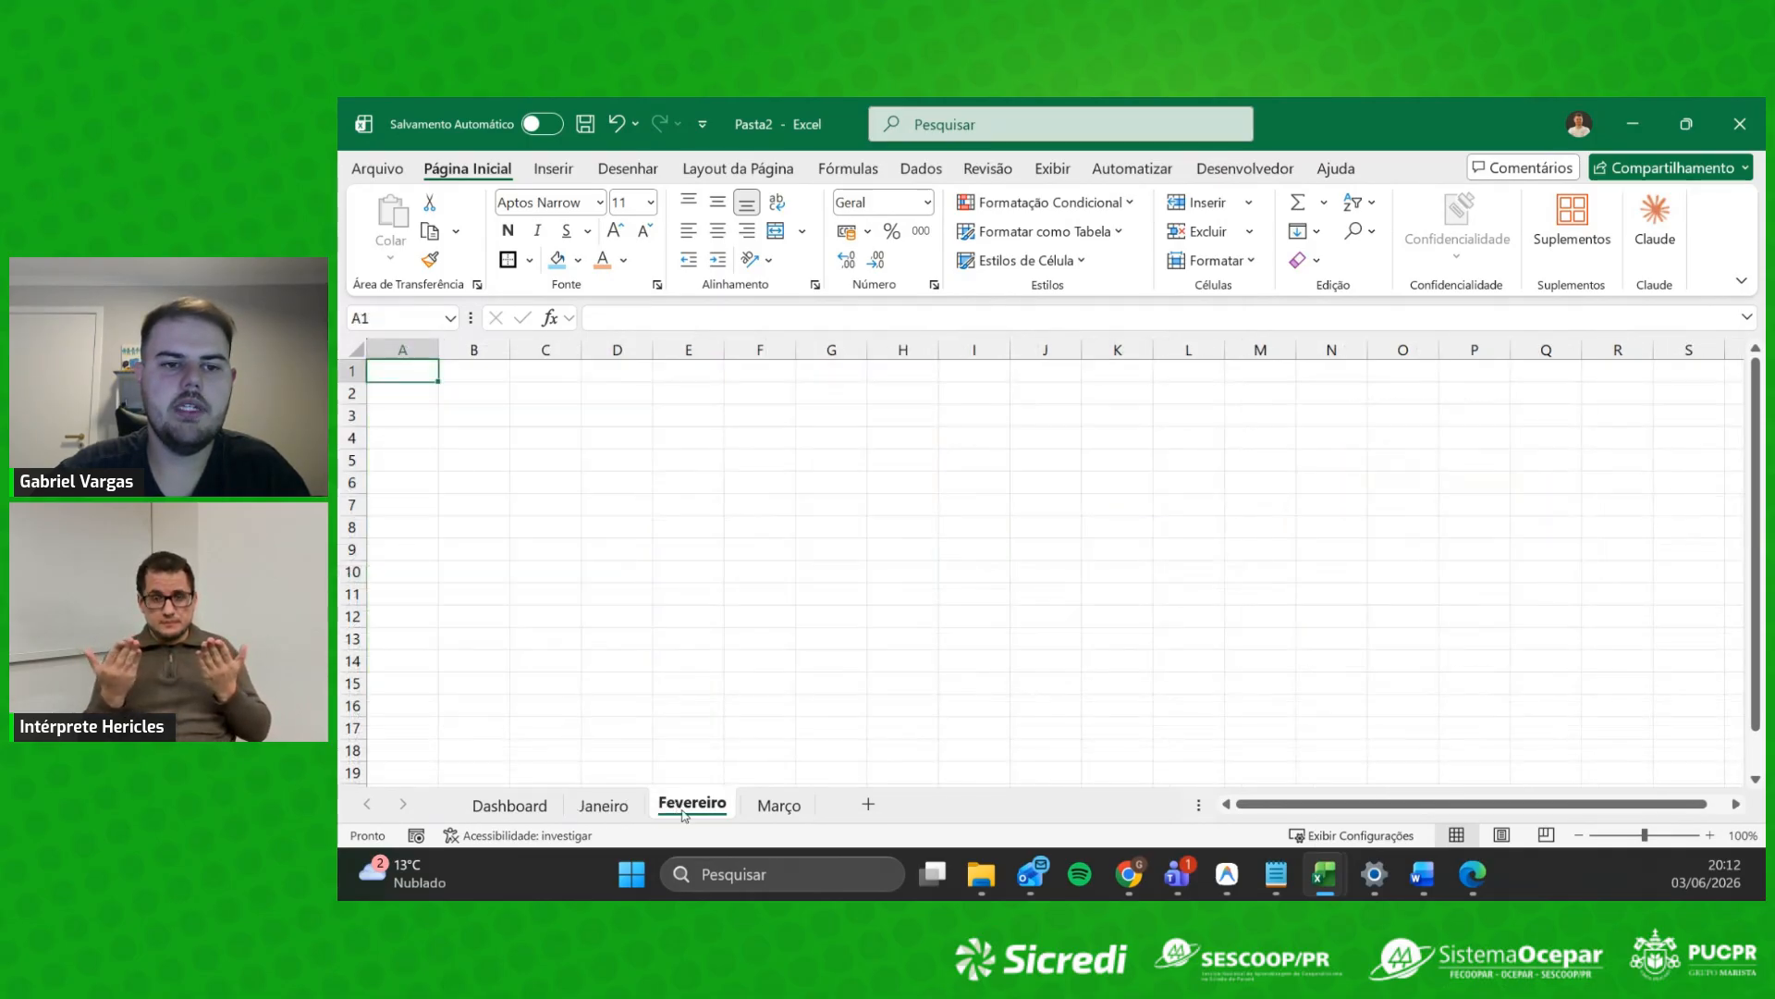
click(603, 806)
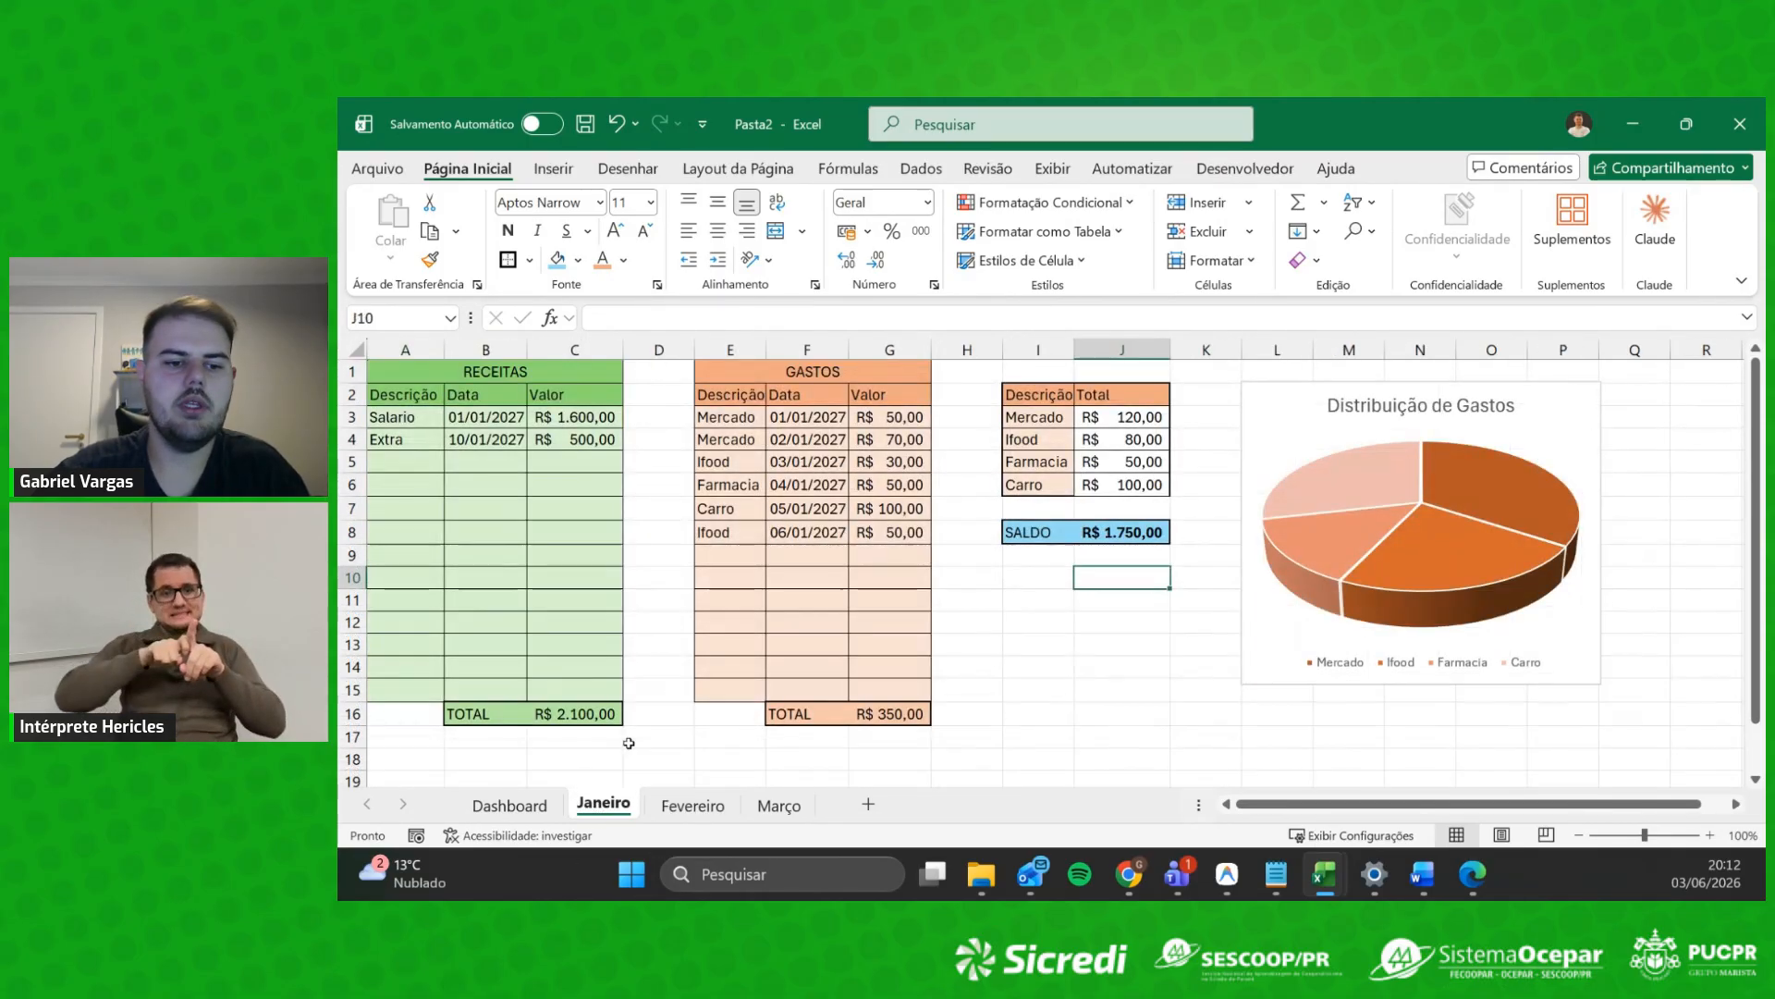
drag(433, 377, 1165, 737)
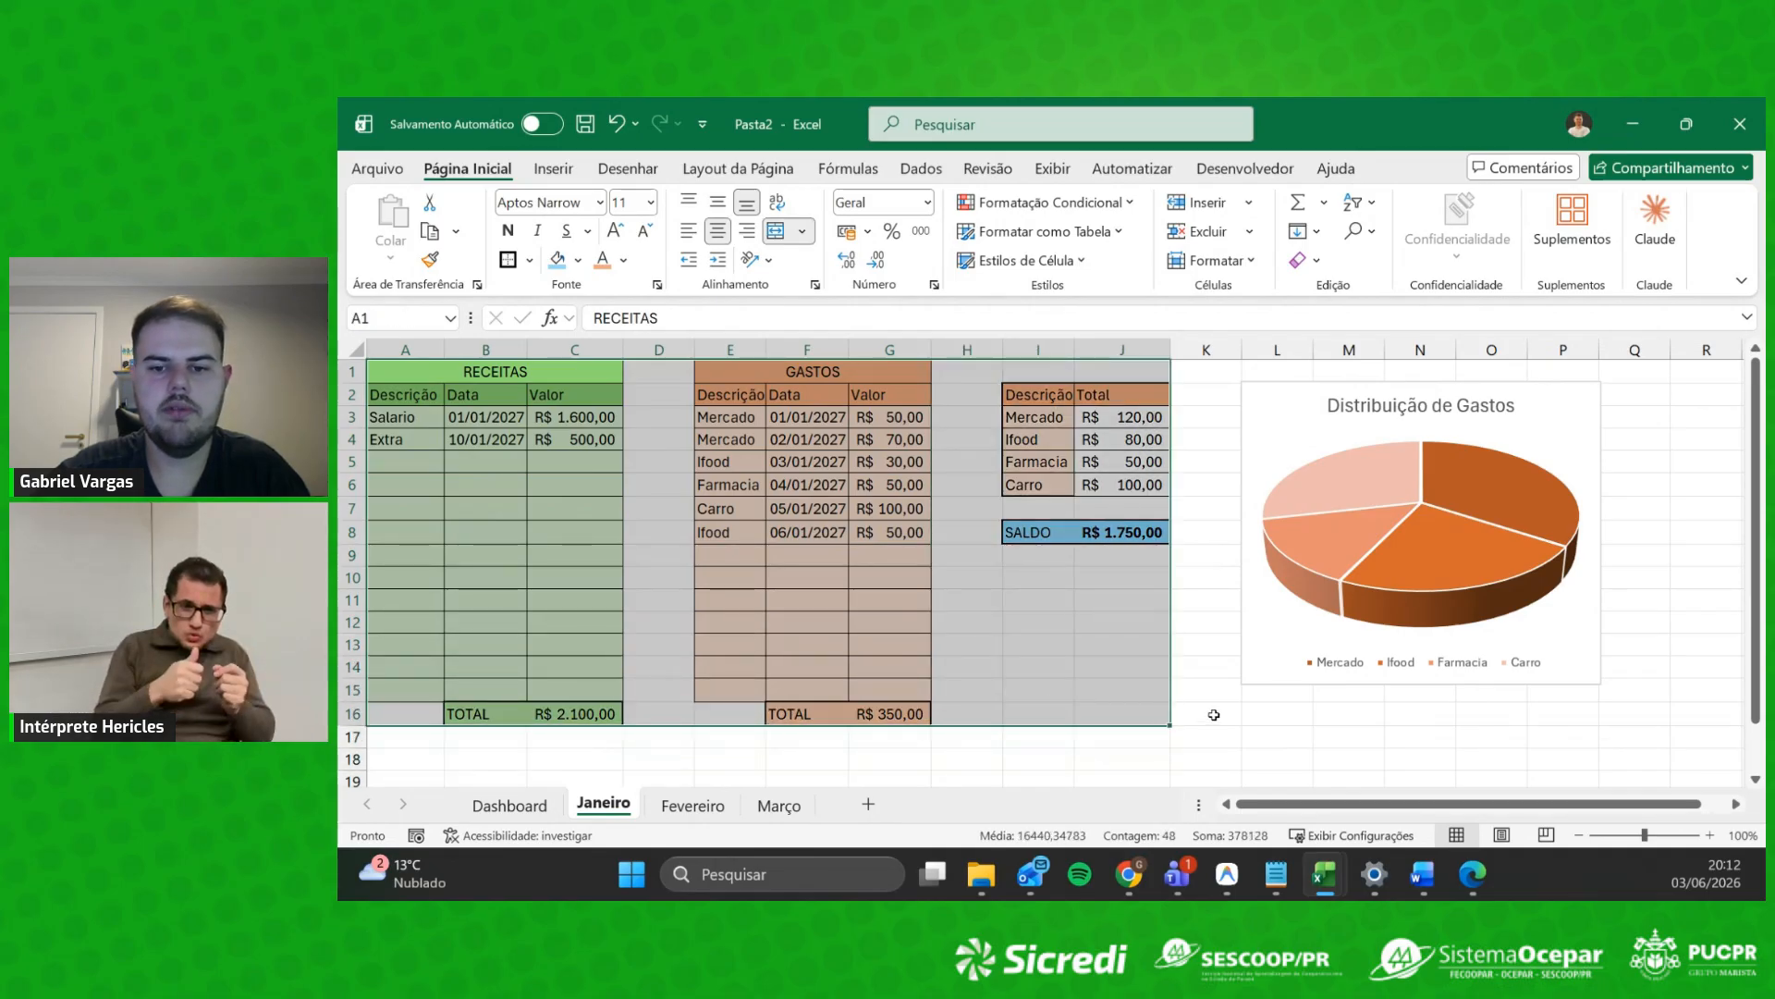
click(1207, 715)
right_click(608, 806)
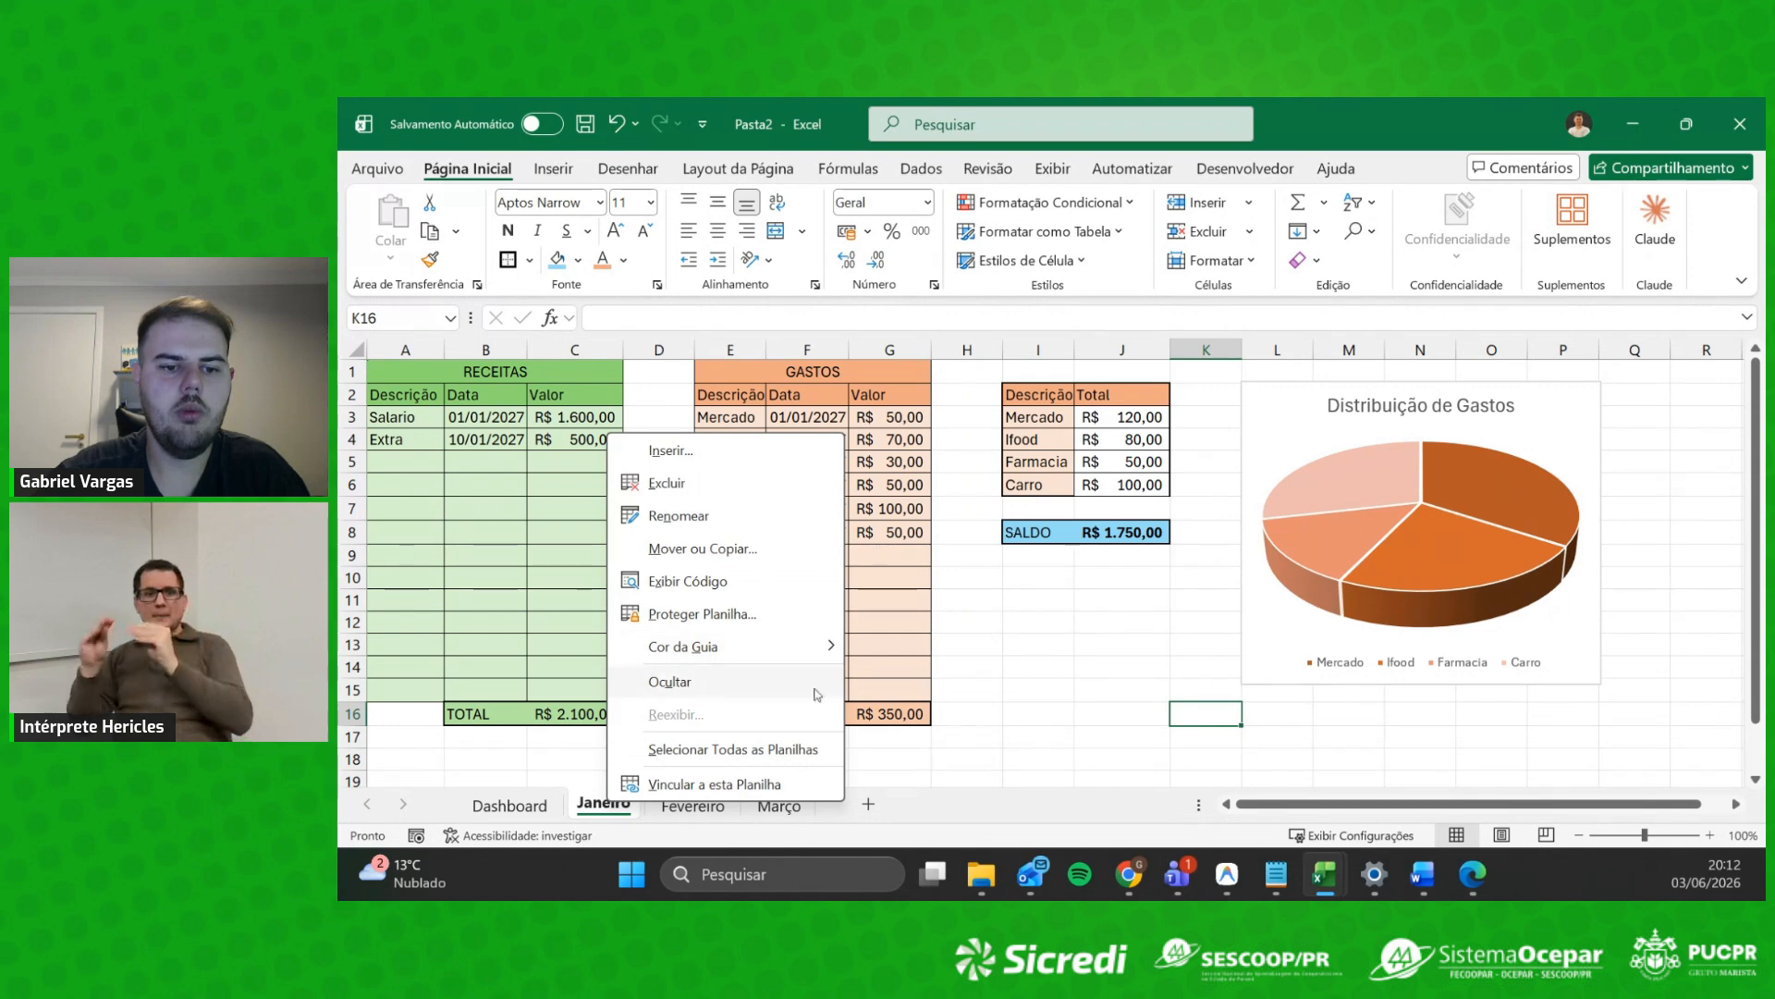
click(588, 819)
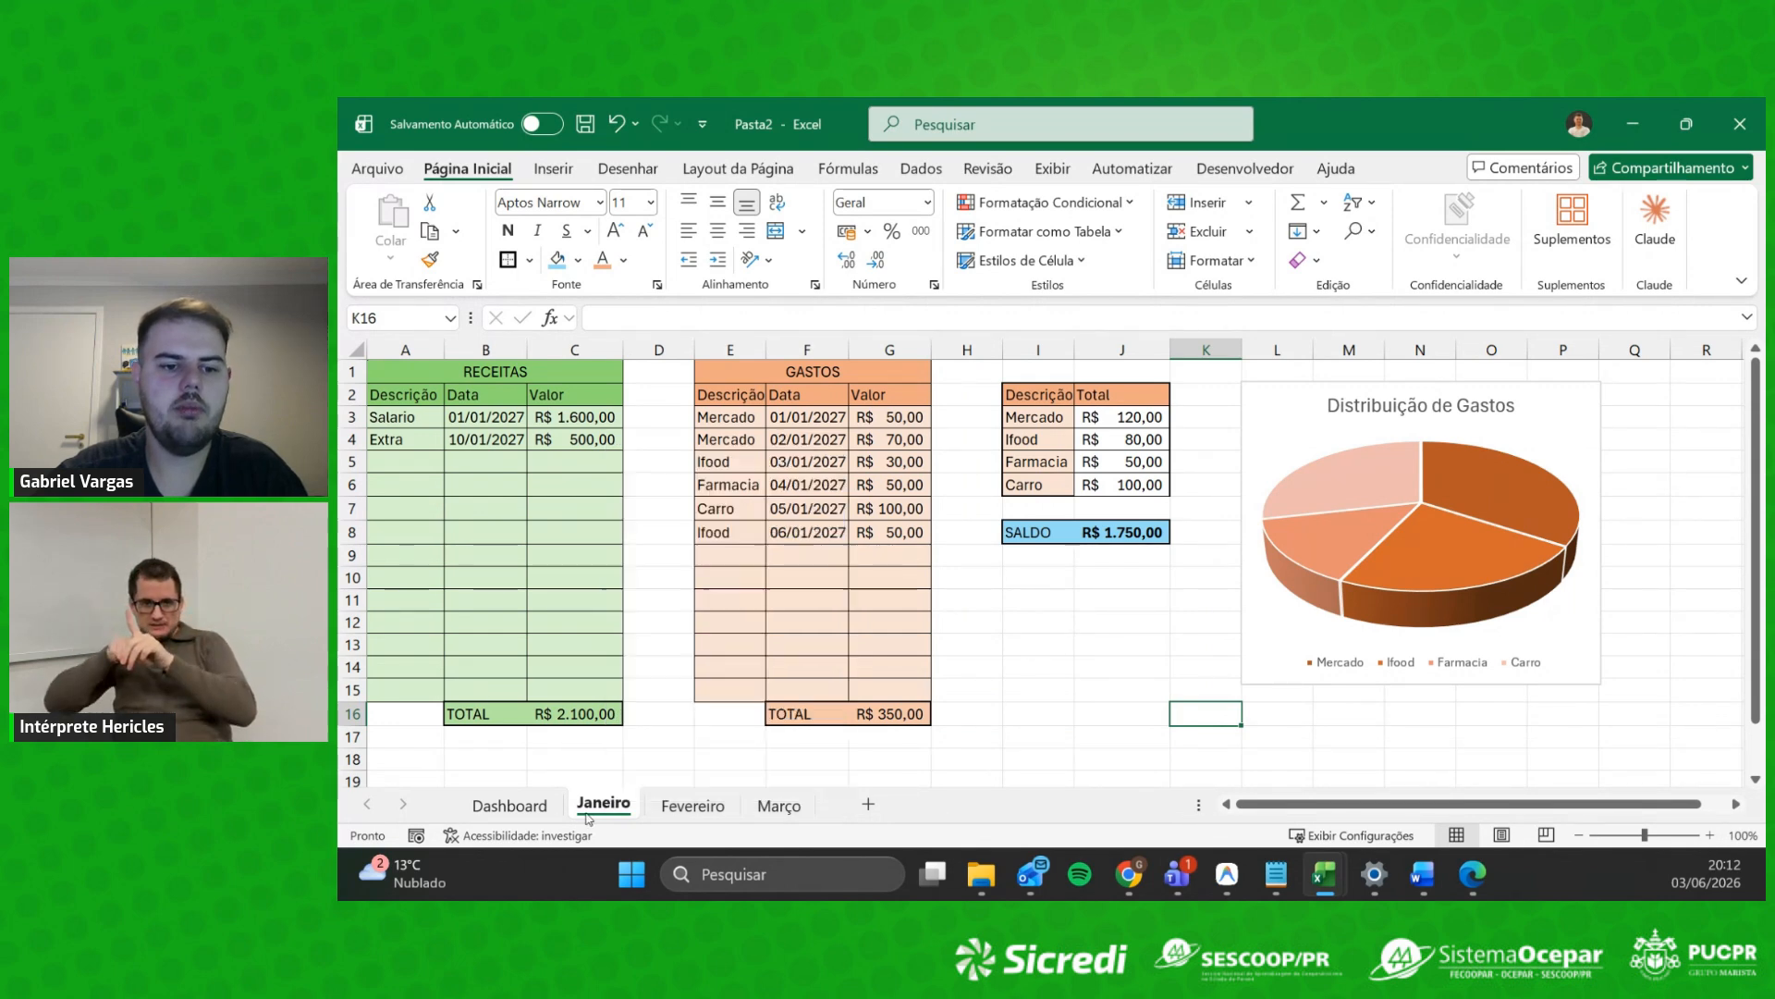
click(692, 805)
click(604, 805)
key(ctrl+c)
key(ctrl+v)
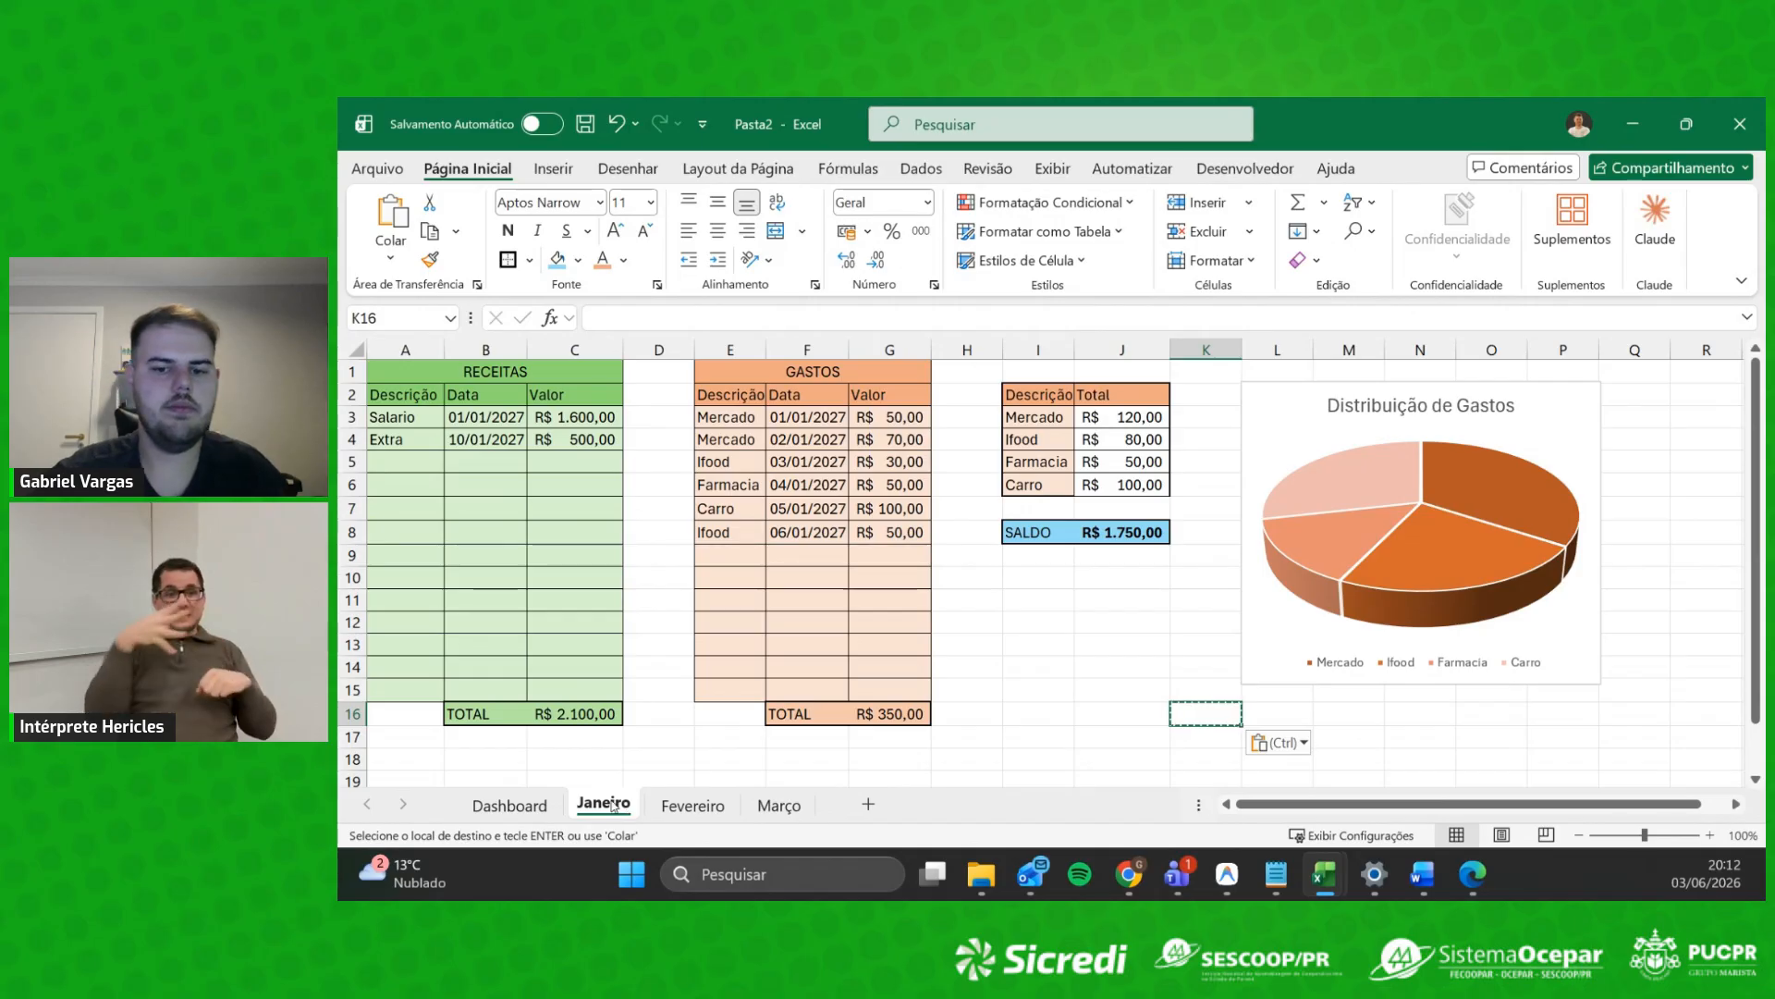
Step: Move the Janeiro sheet before Fevereiro within the Pasta2 workbook
right_click(612, 804)
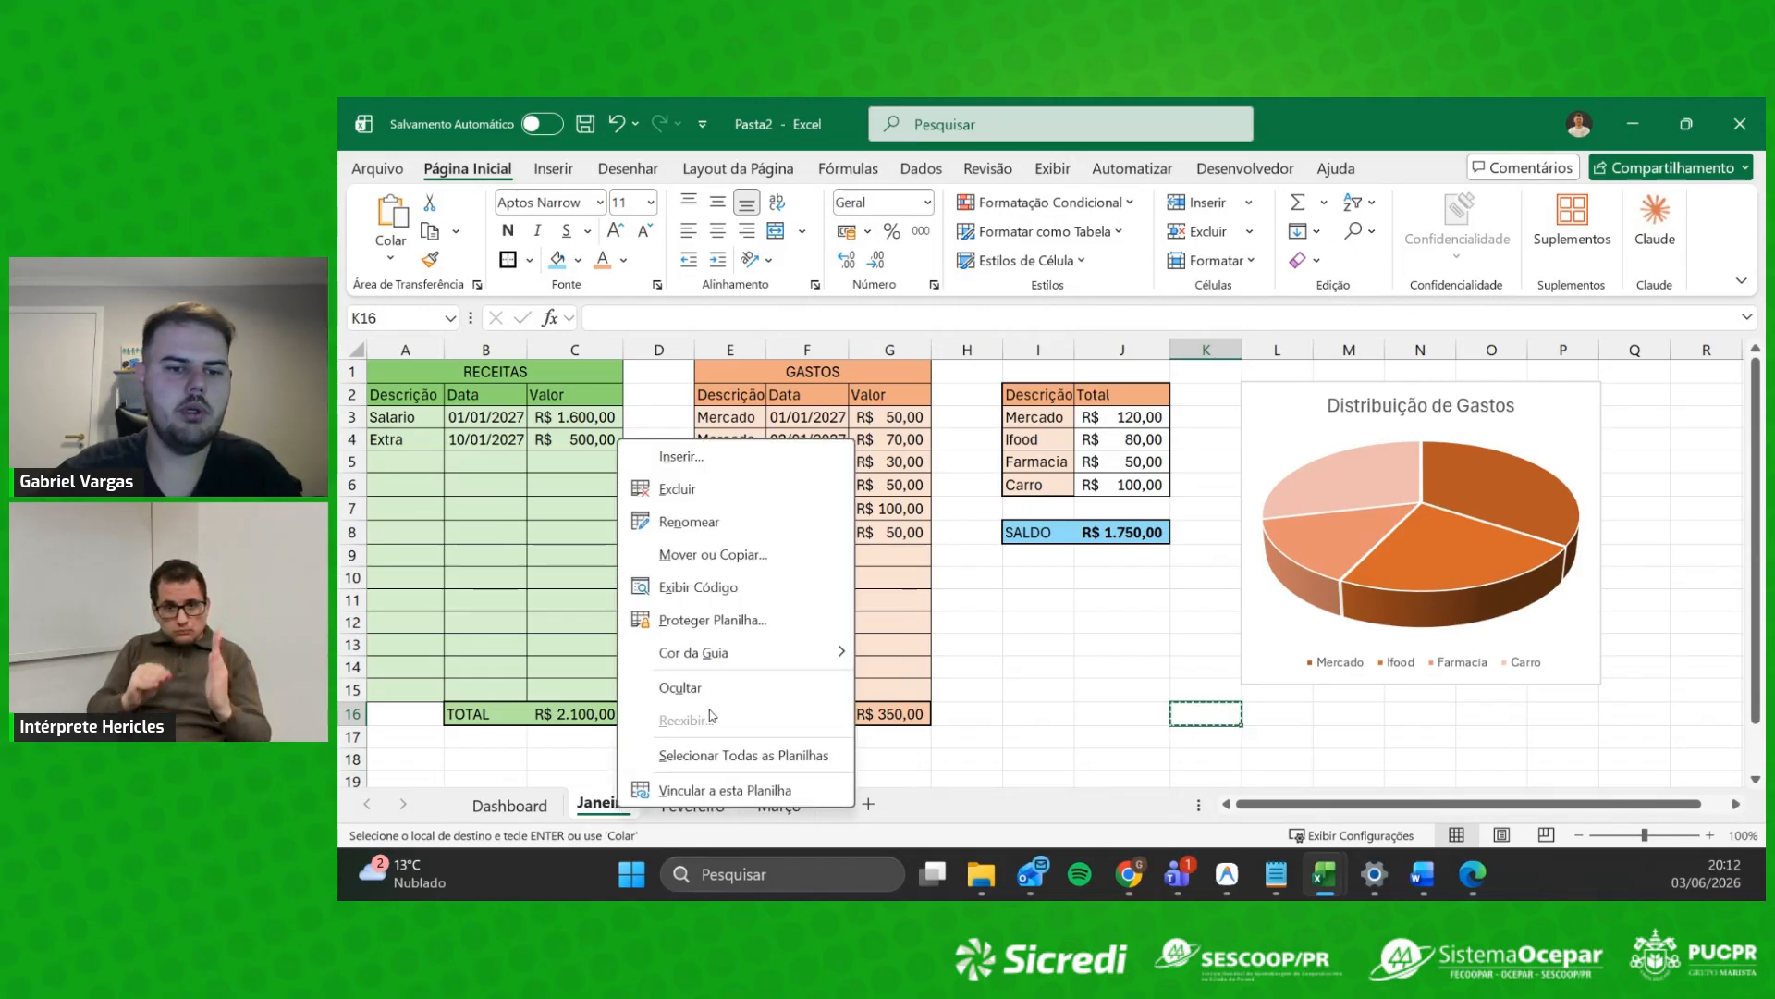
click(778, 562)
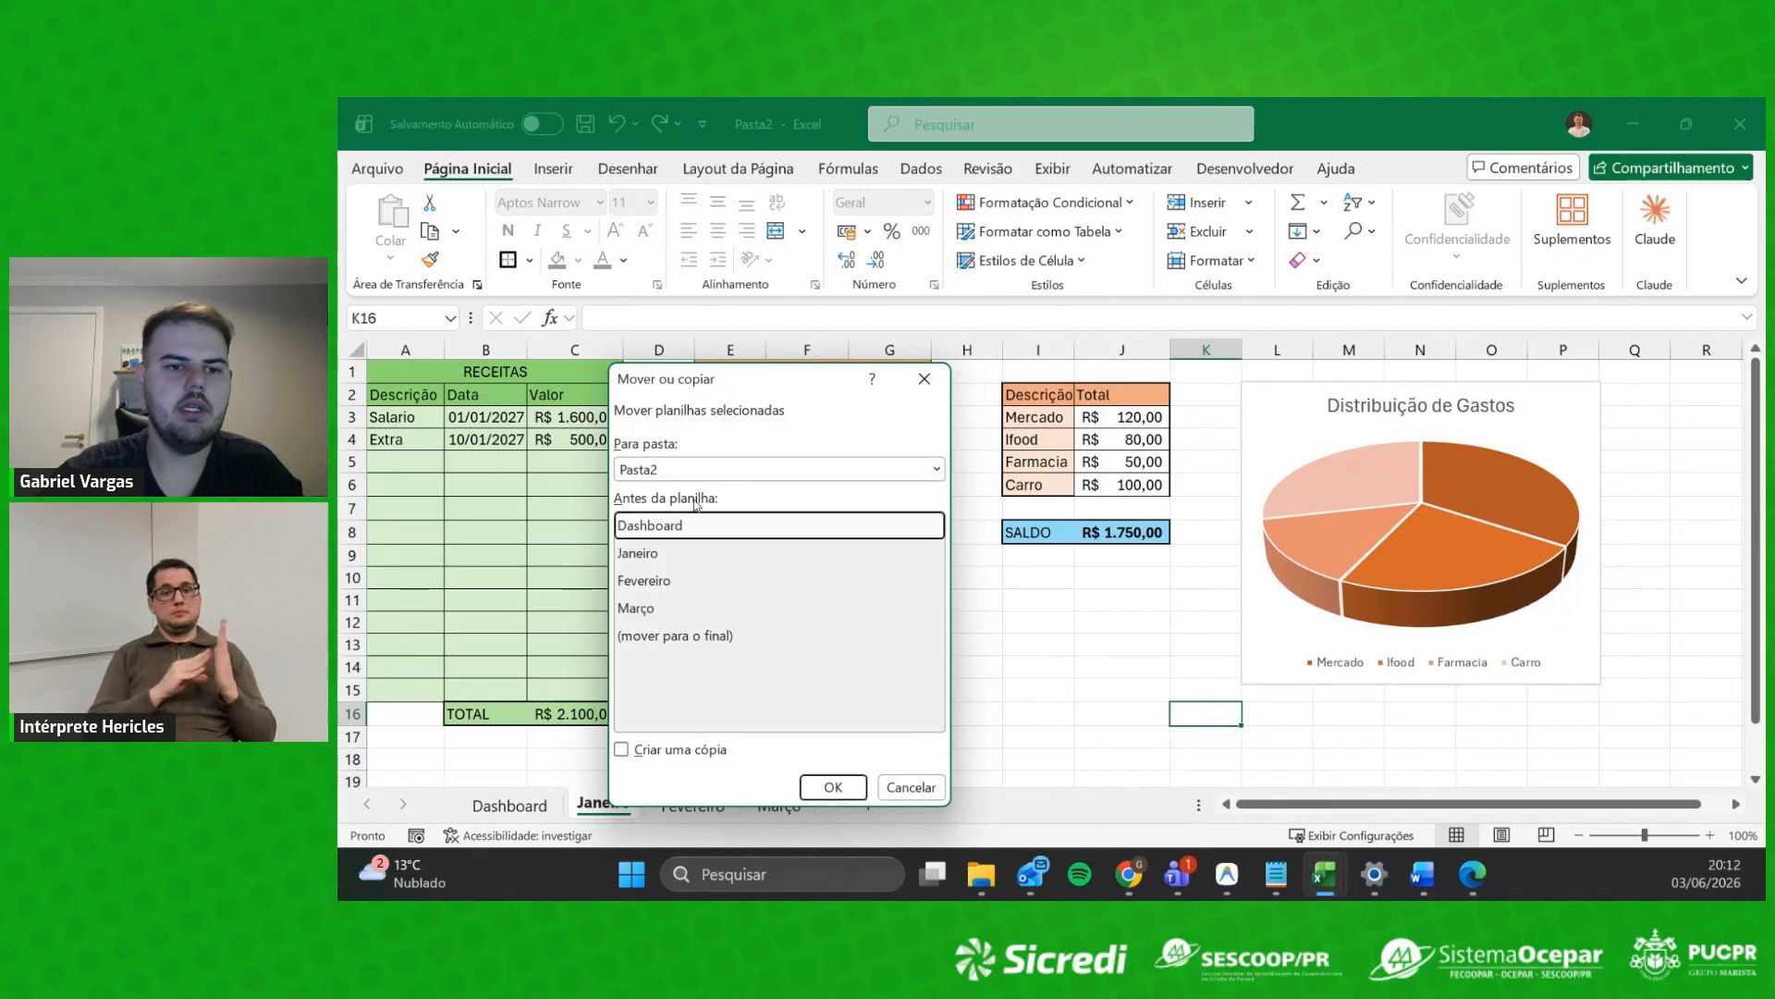
click(669, 555)
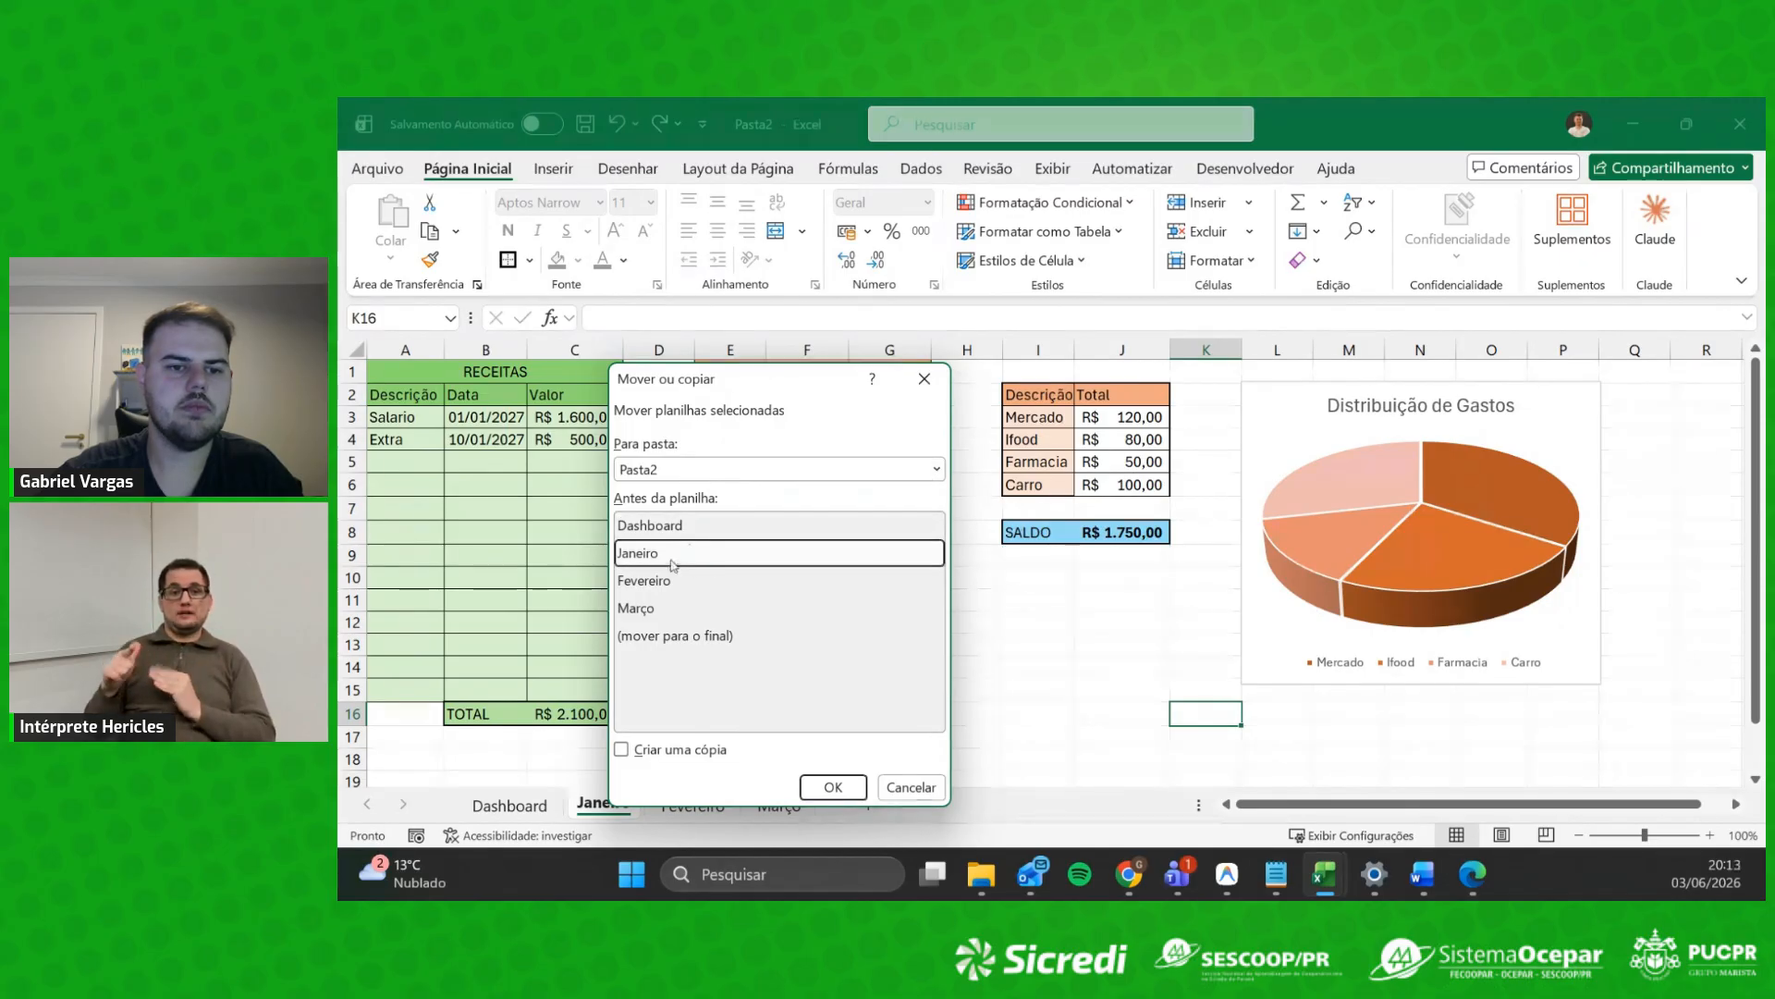
click(673, 580)
click(666, 607)
click(670, 553)
click(677, 581)
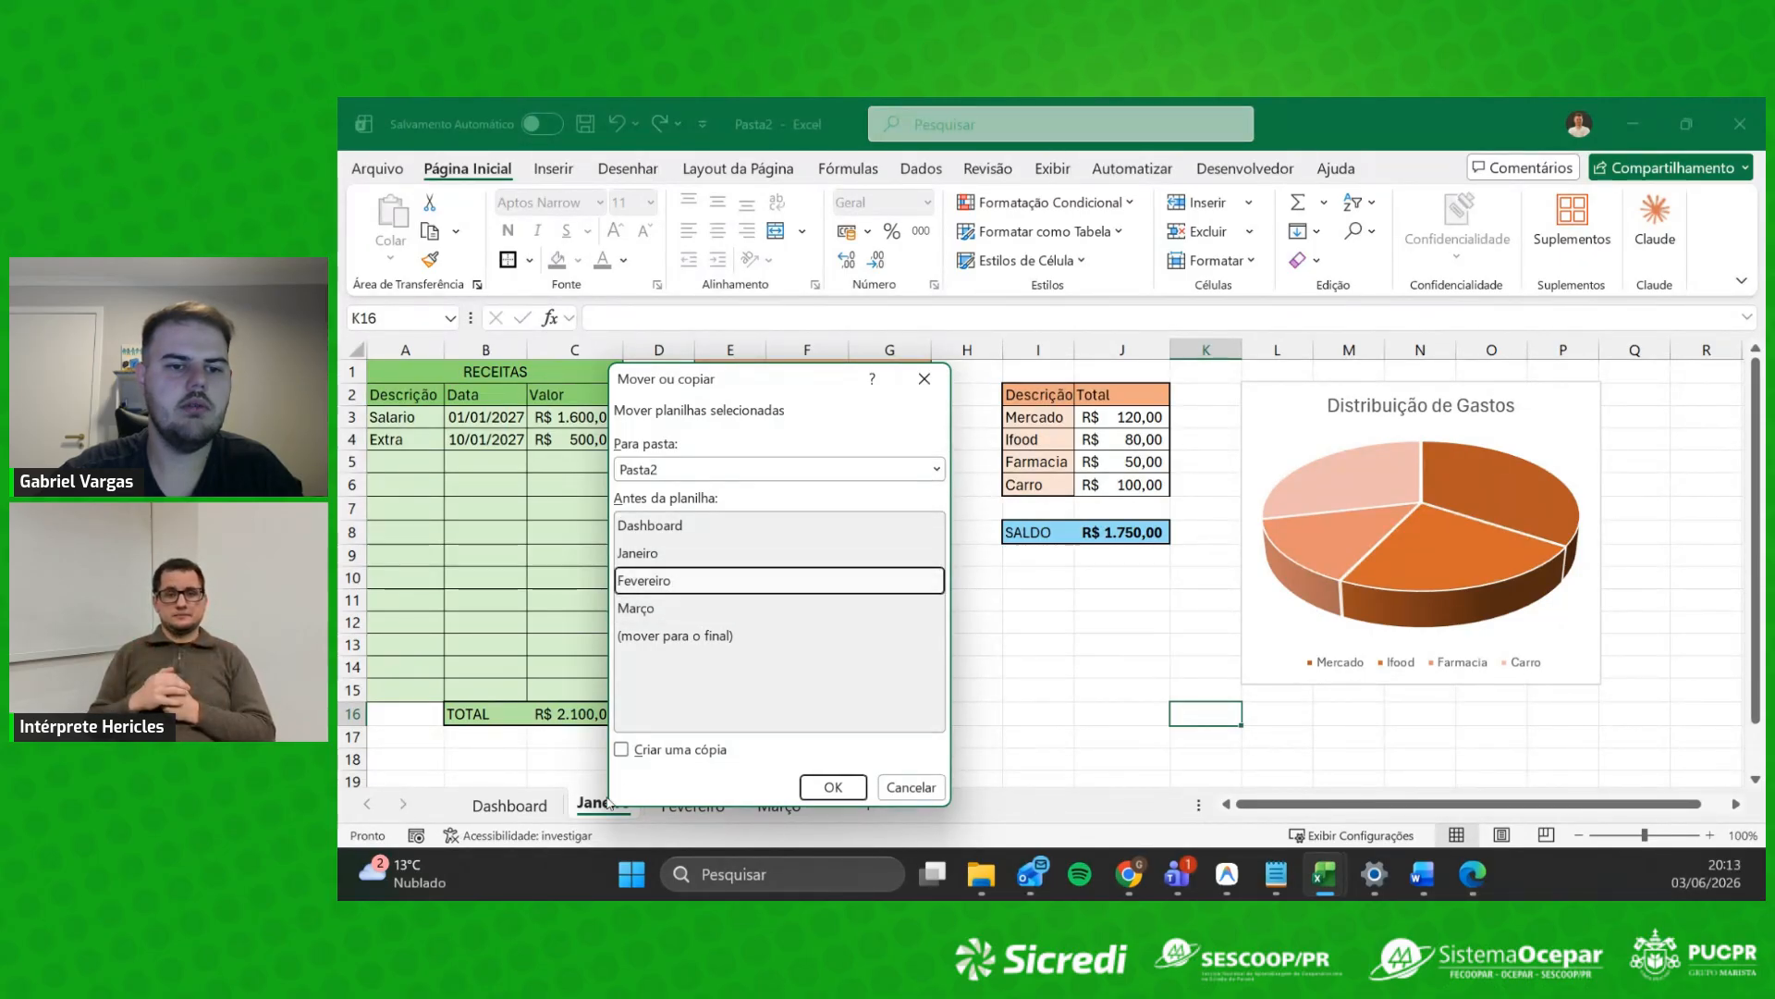
click(791, 477)
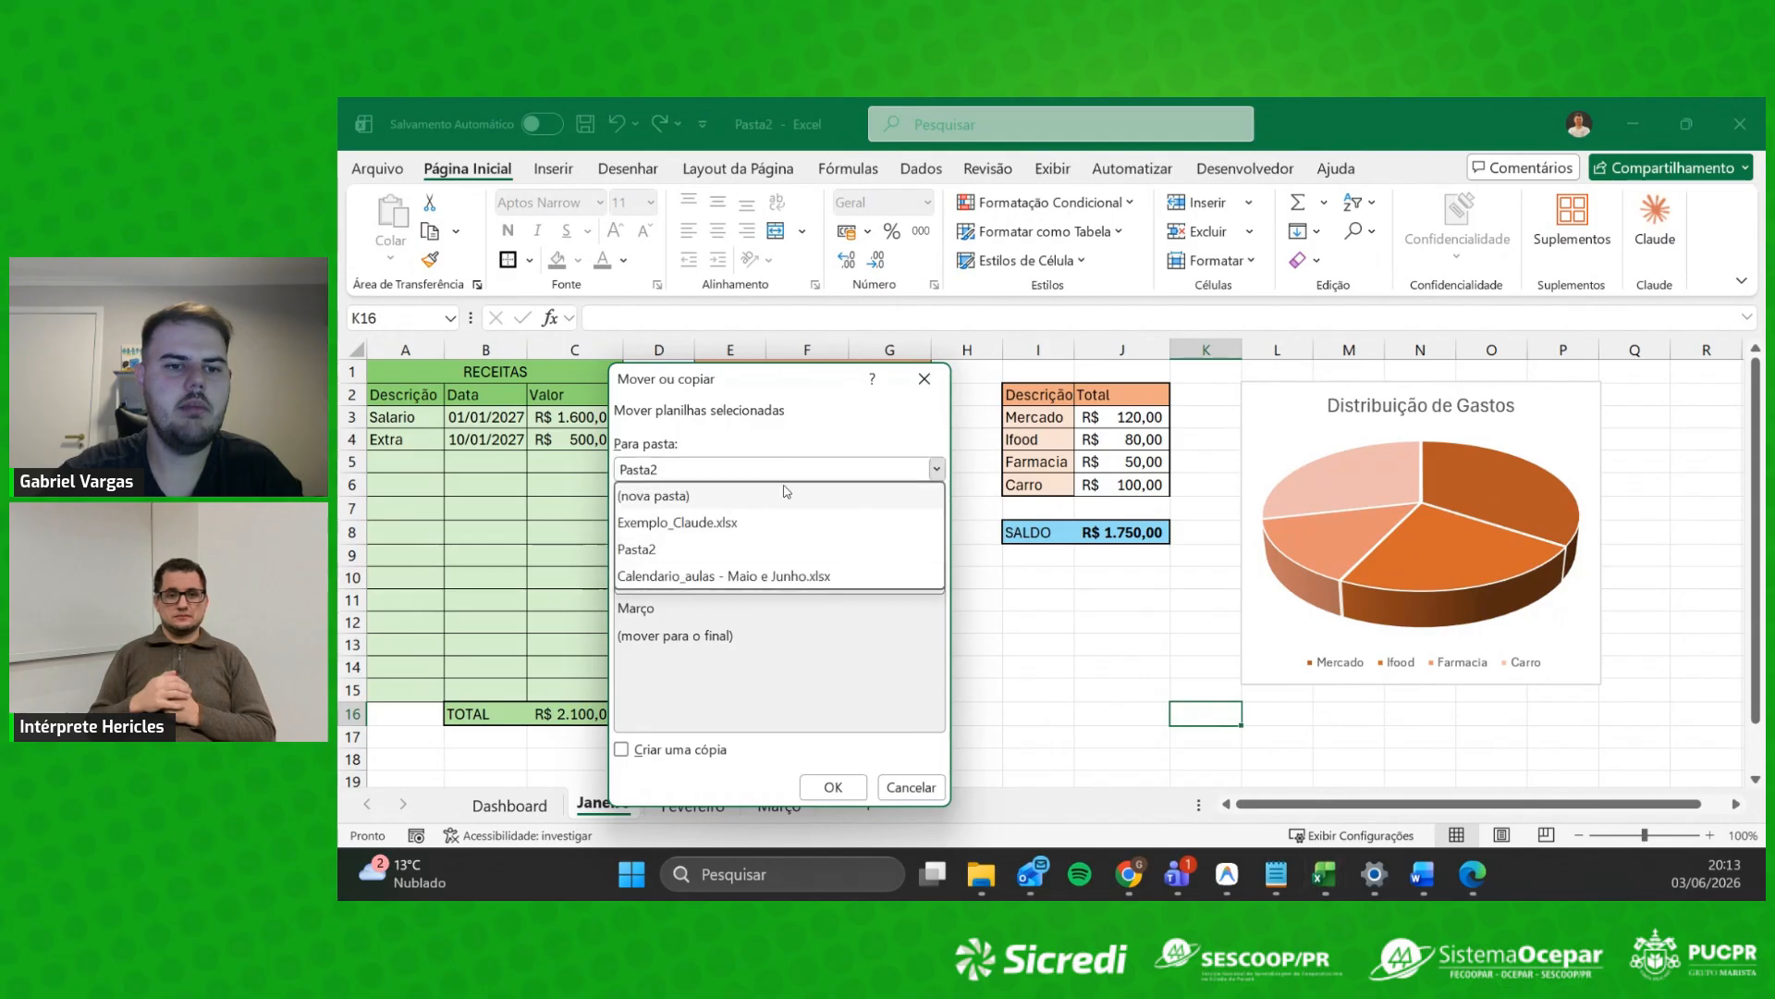
click(694, 553)
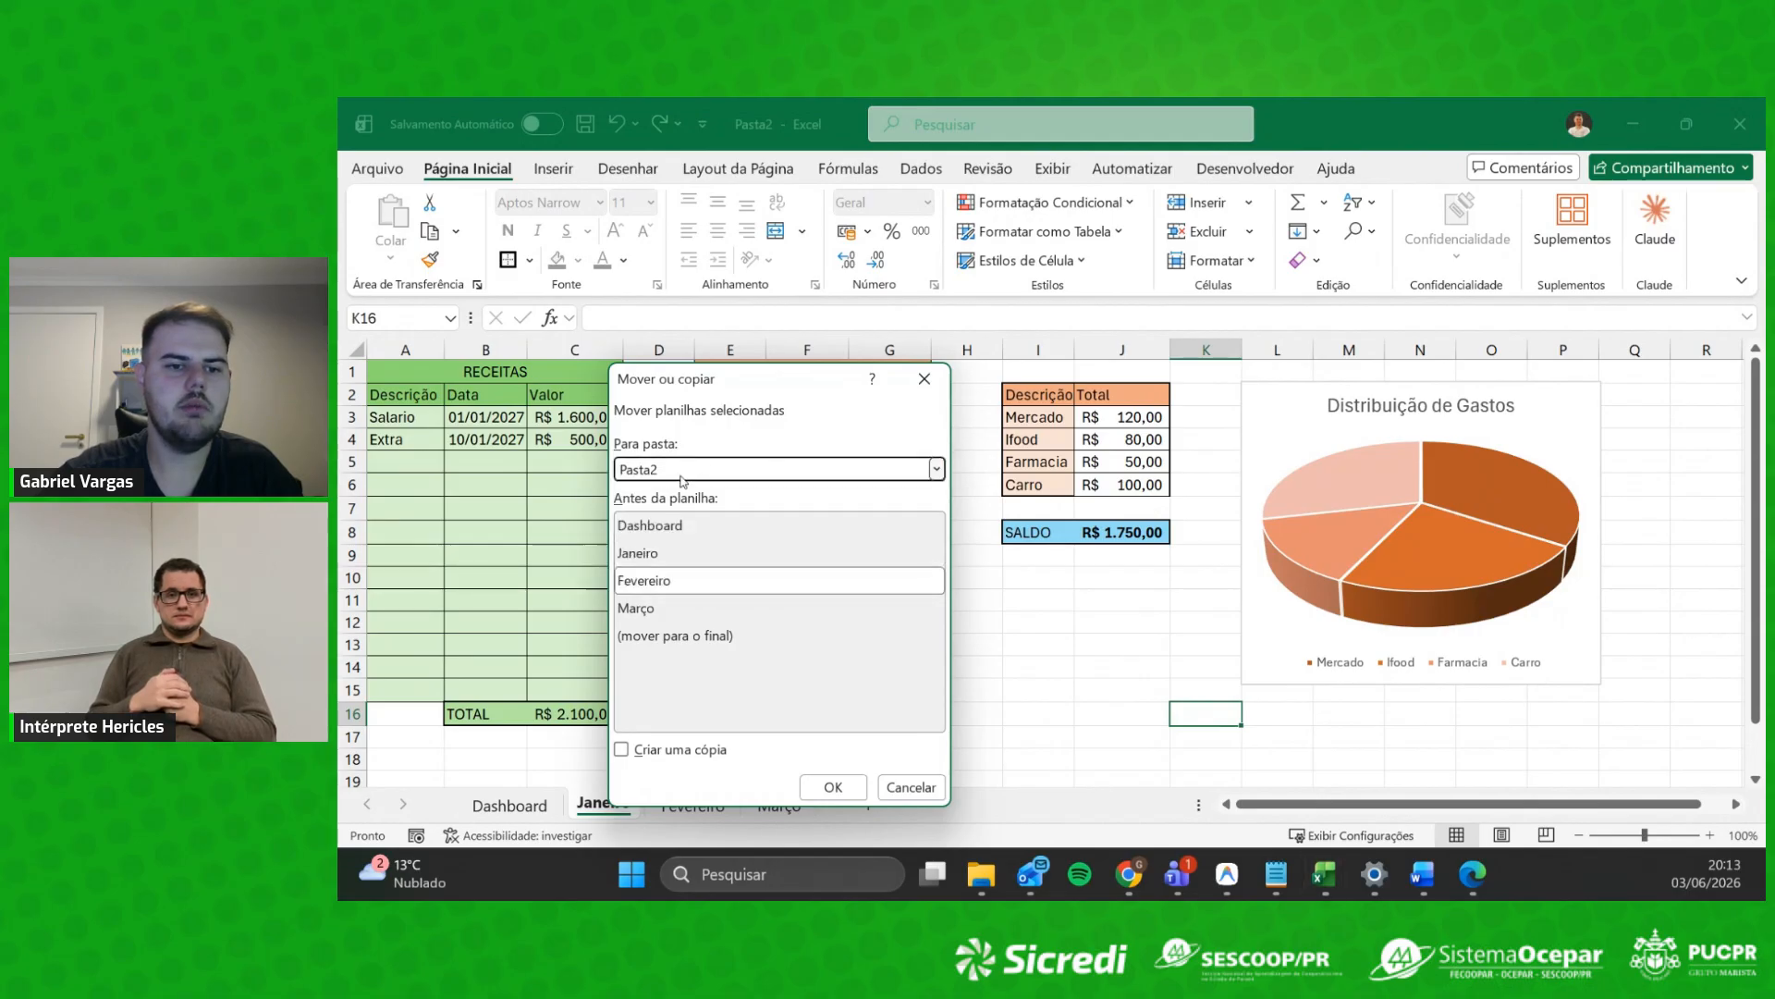
click(836, 784)
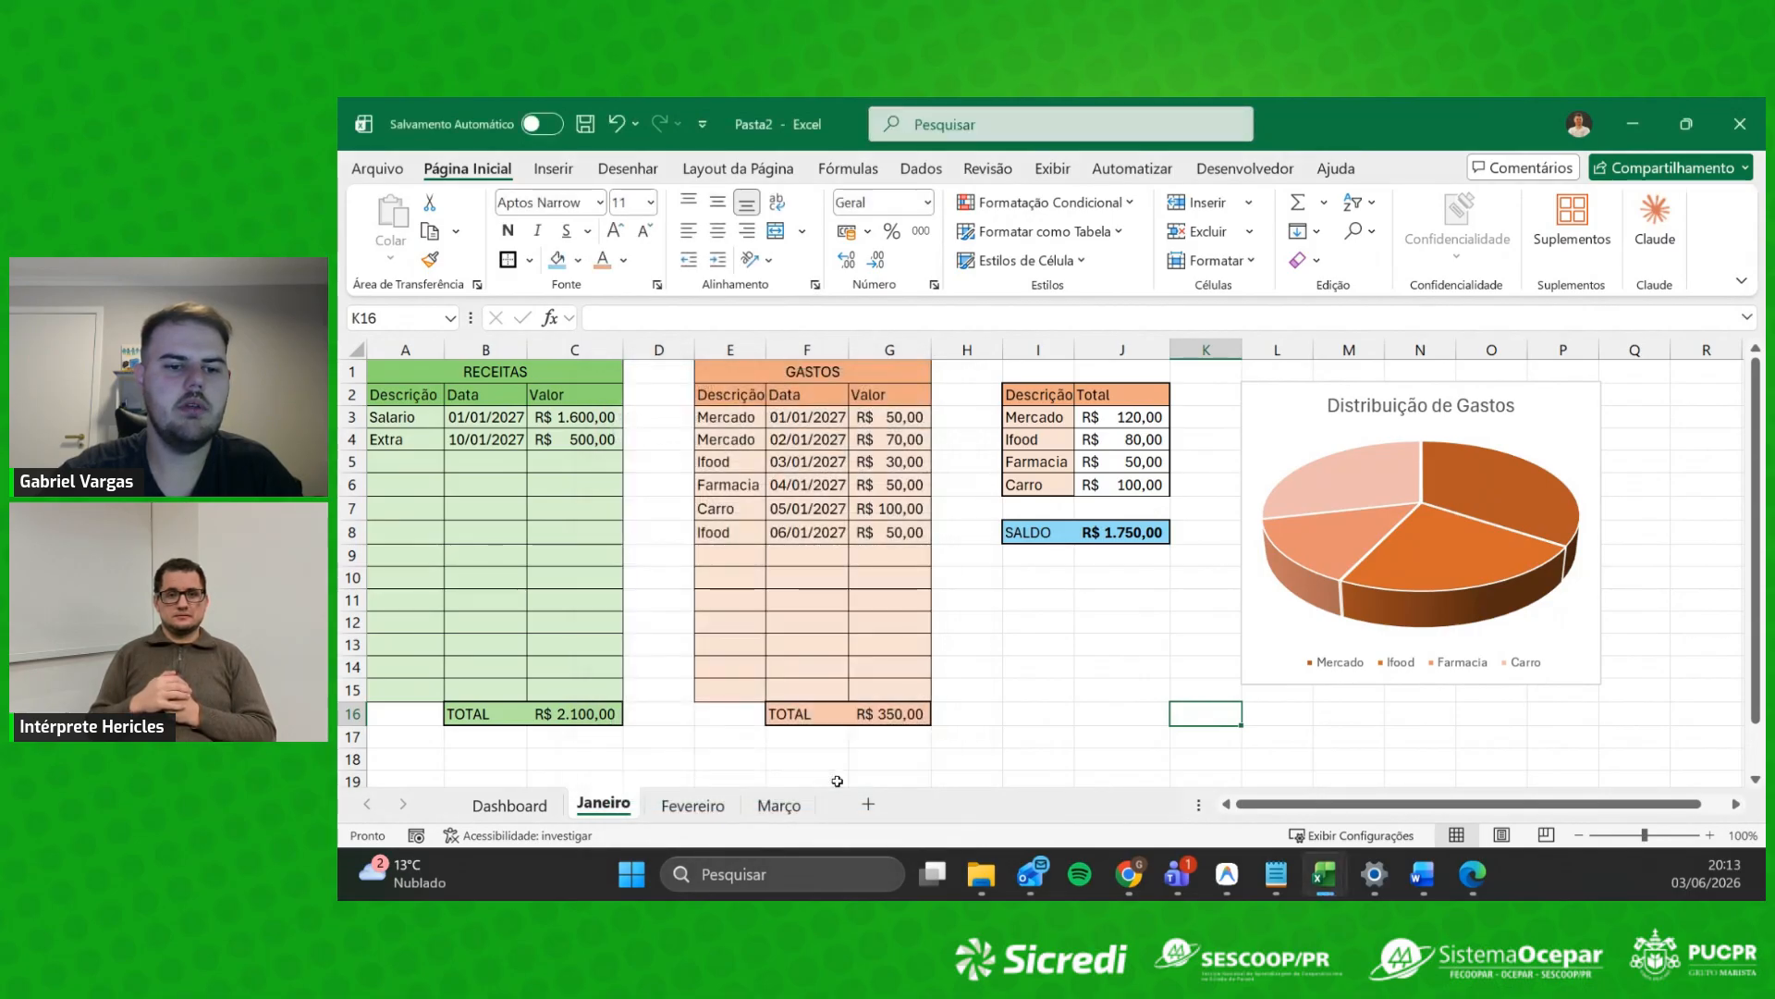
Step: Start moving Janeiro to a new workbook, then cancel without changes
right_click(589, 803)
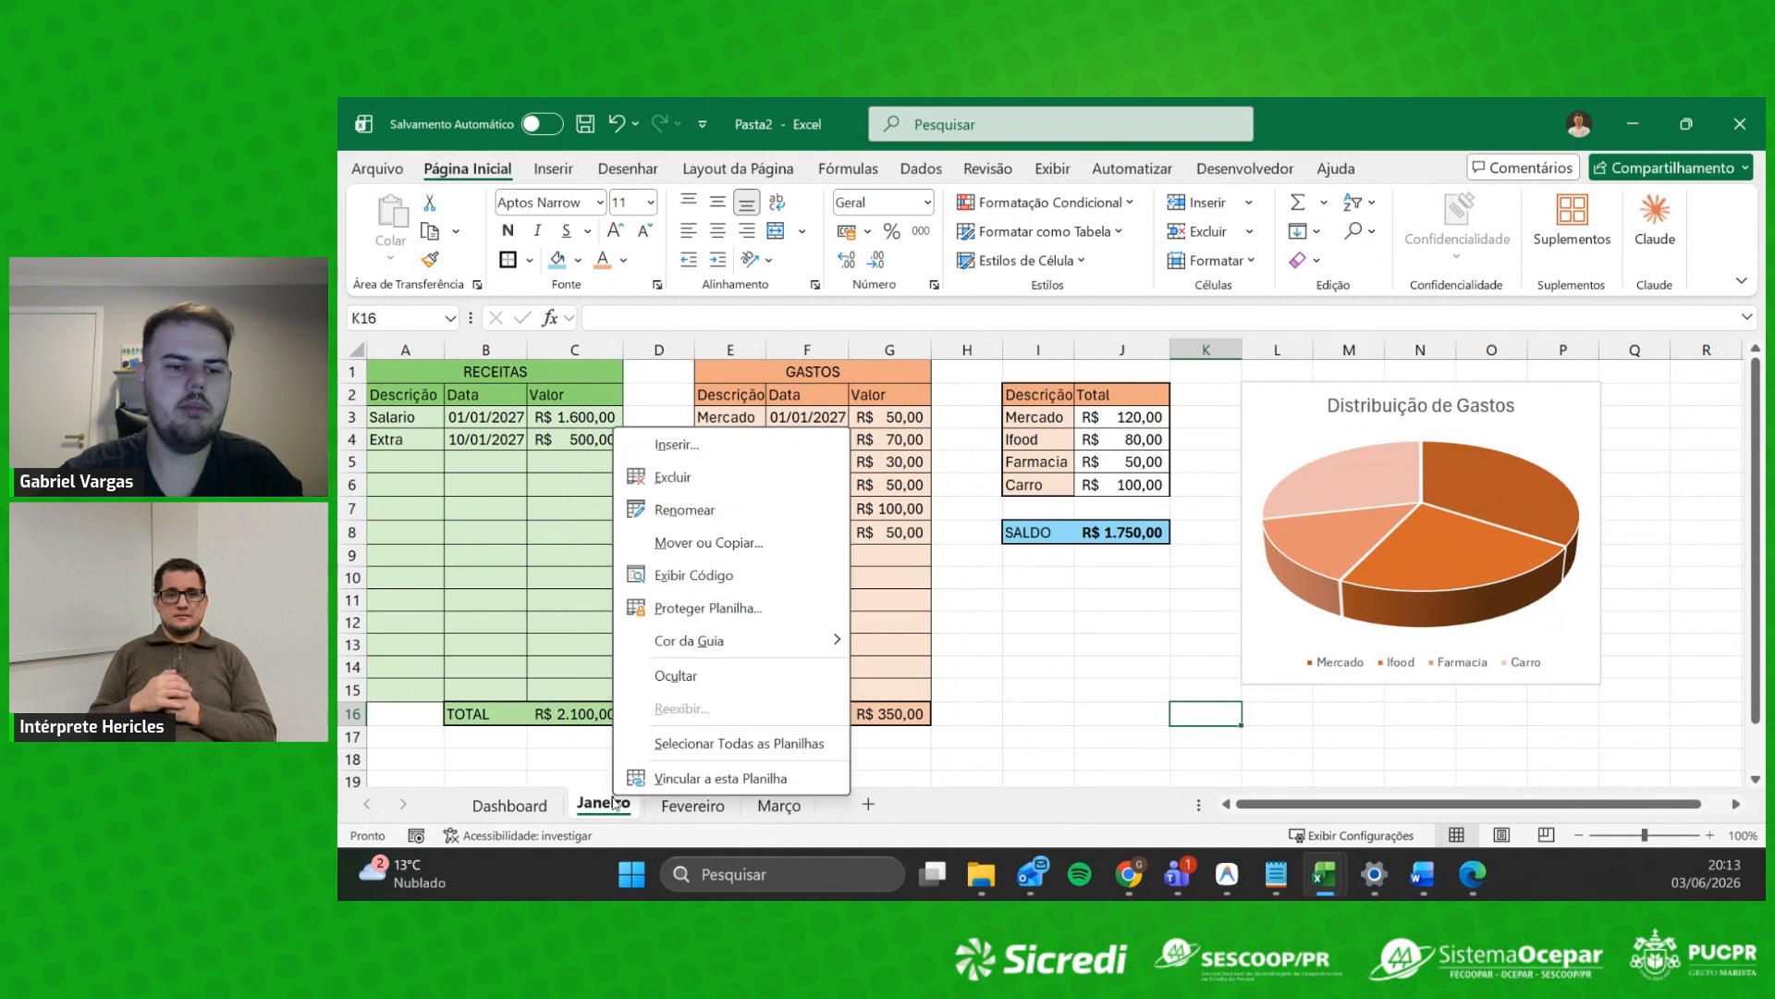
click(745, 551)
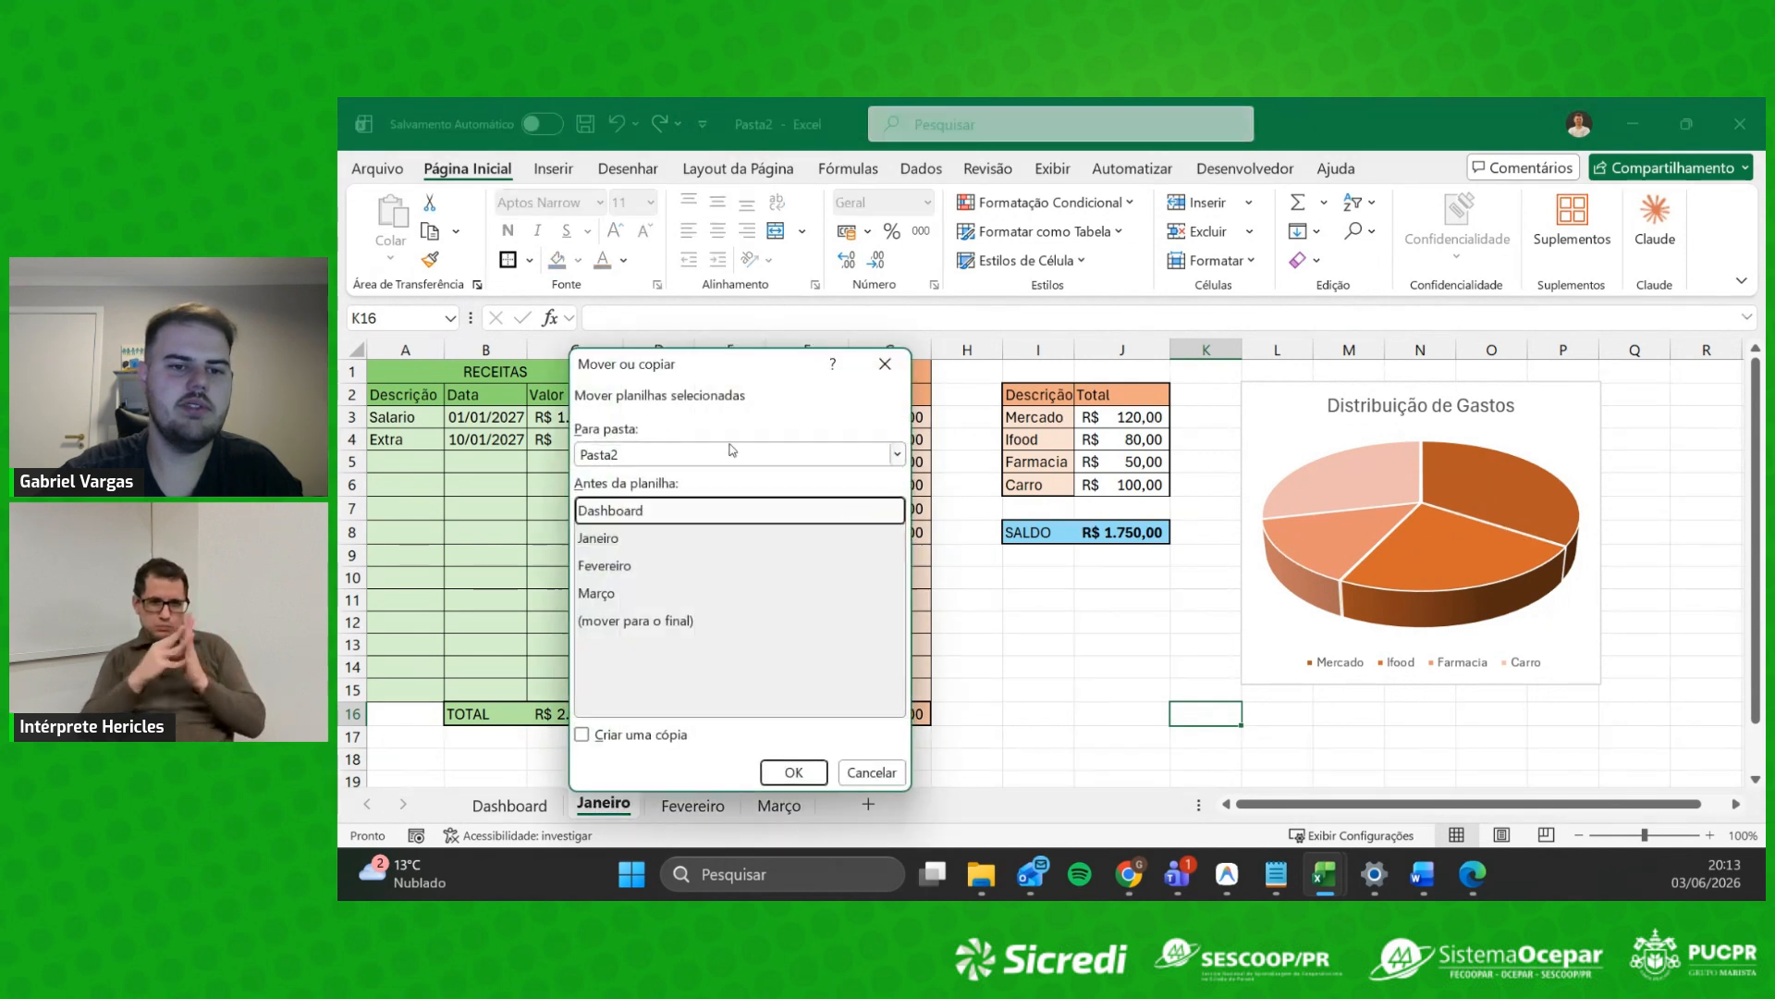
click(719, 454)
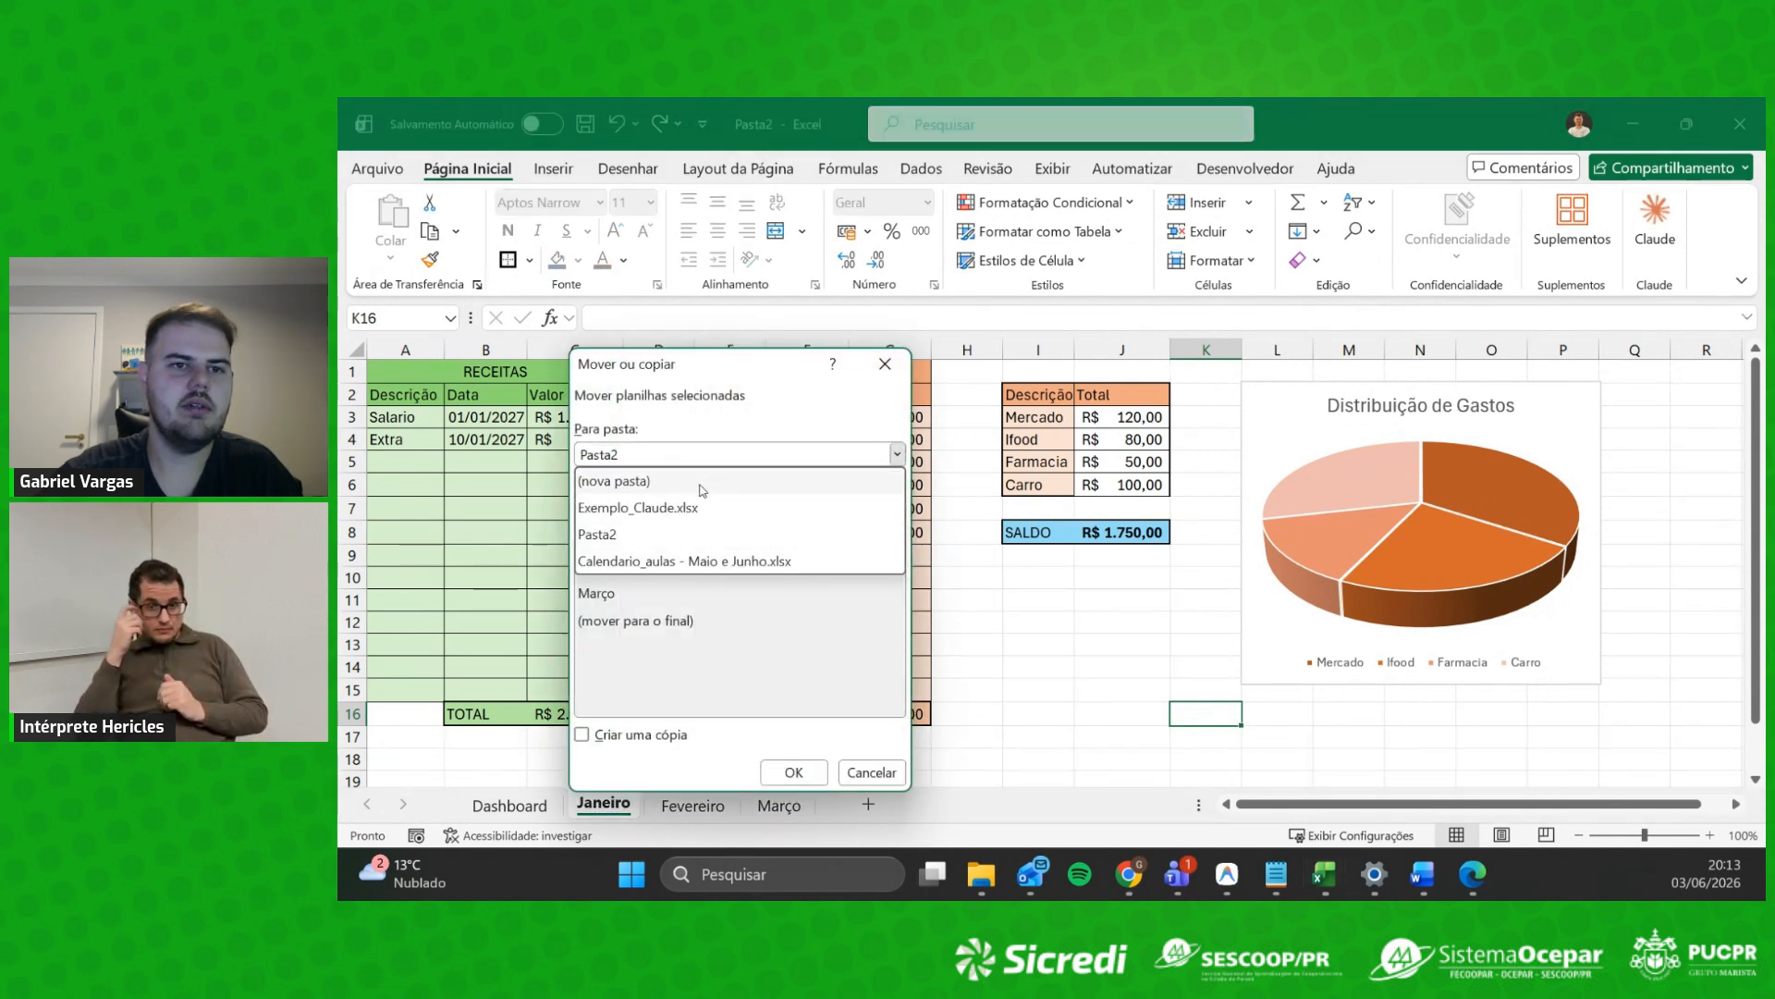
click(695, 482)
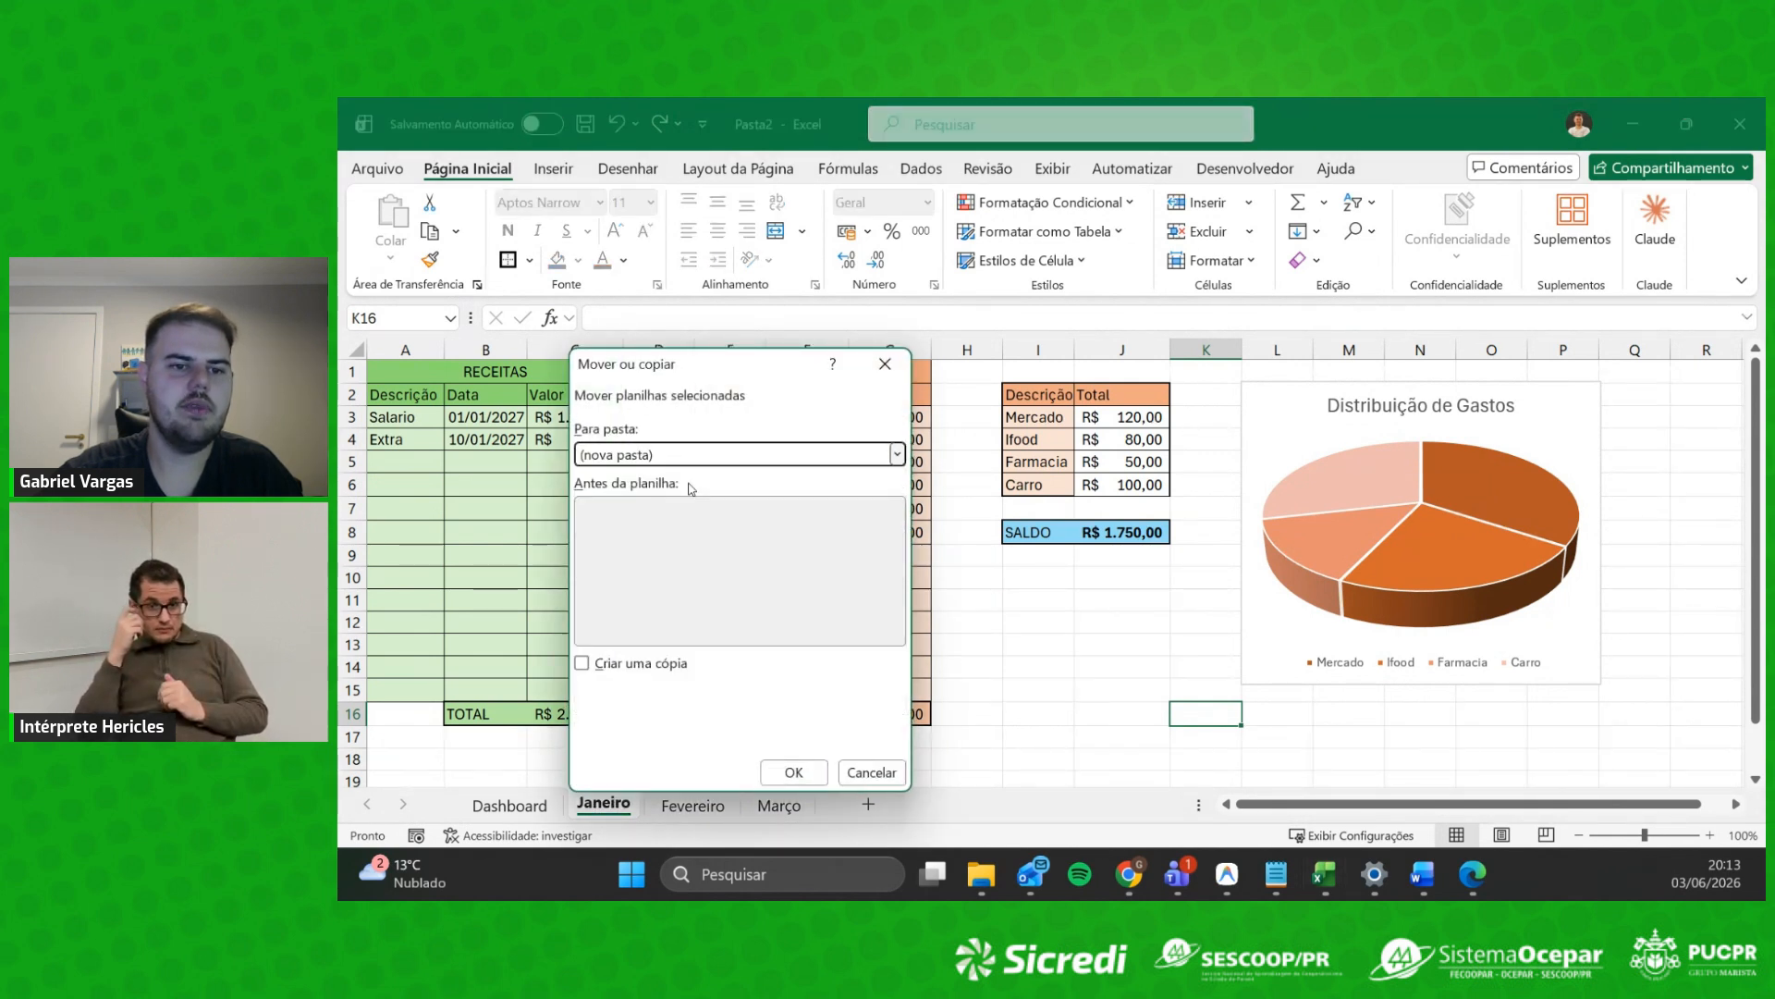
click(879, 777)
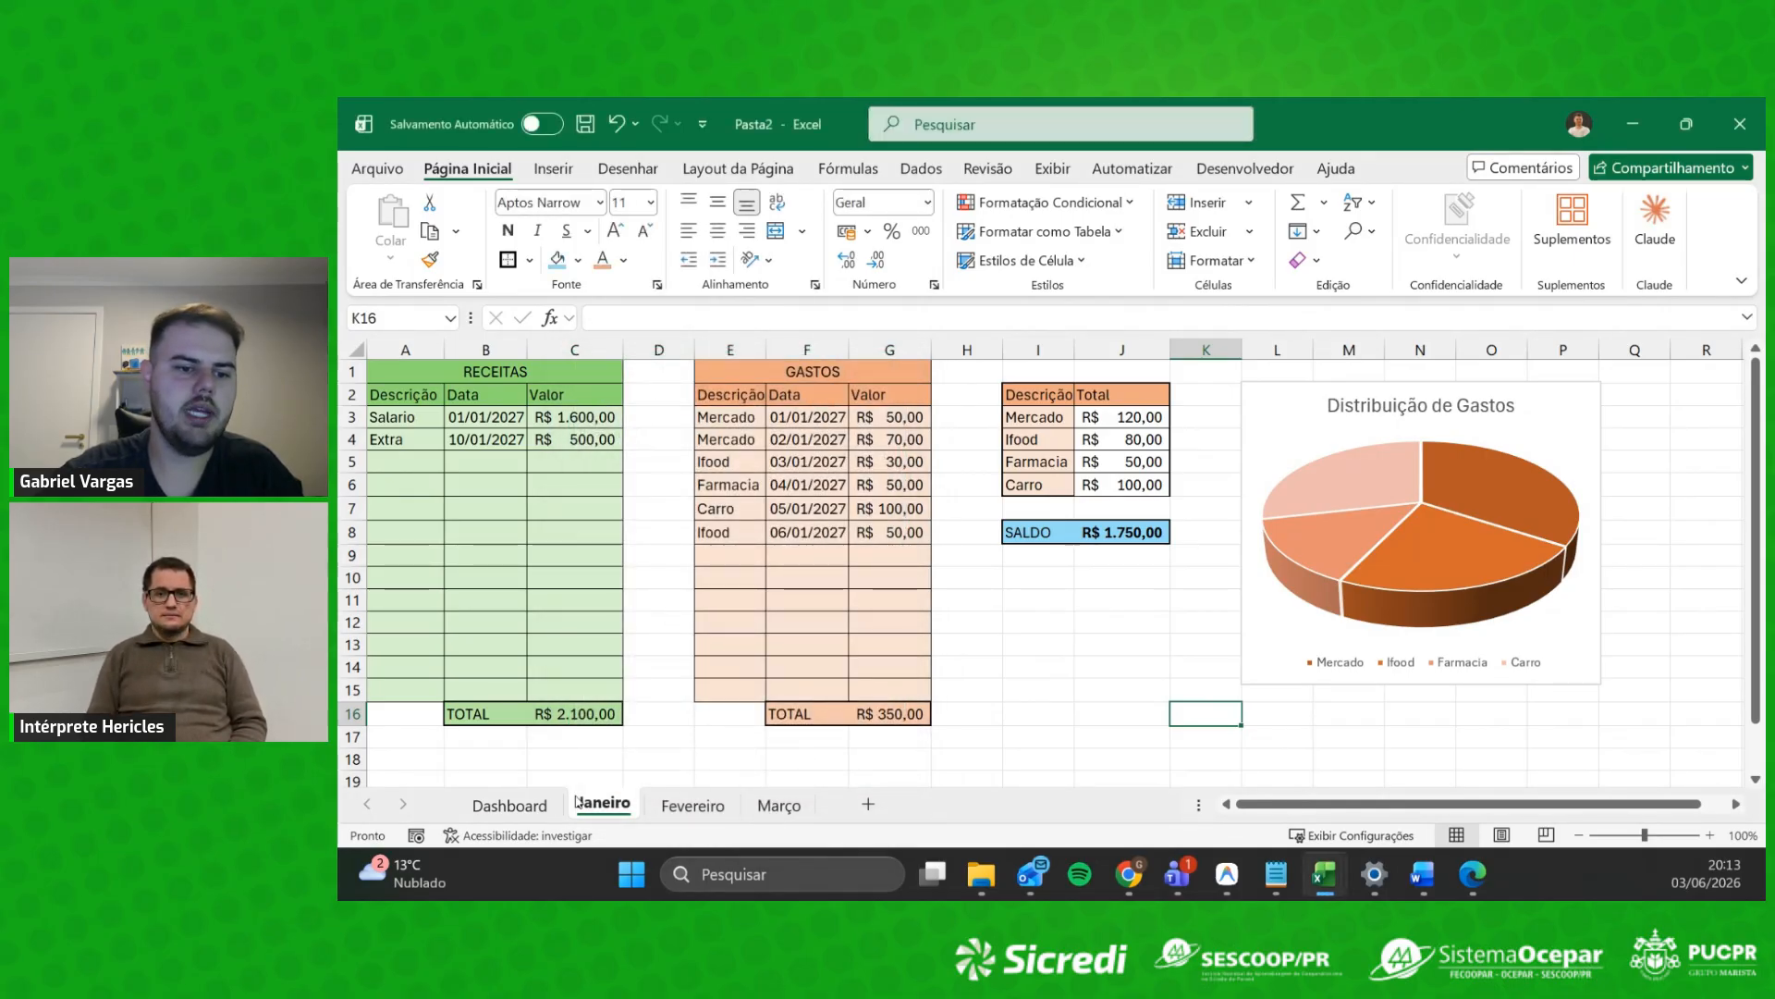
Step: Copy Janeiro's tables A1:J16 into Fevereiro at A1 and AutoFit columns A–J
click(1218, 647)
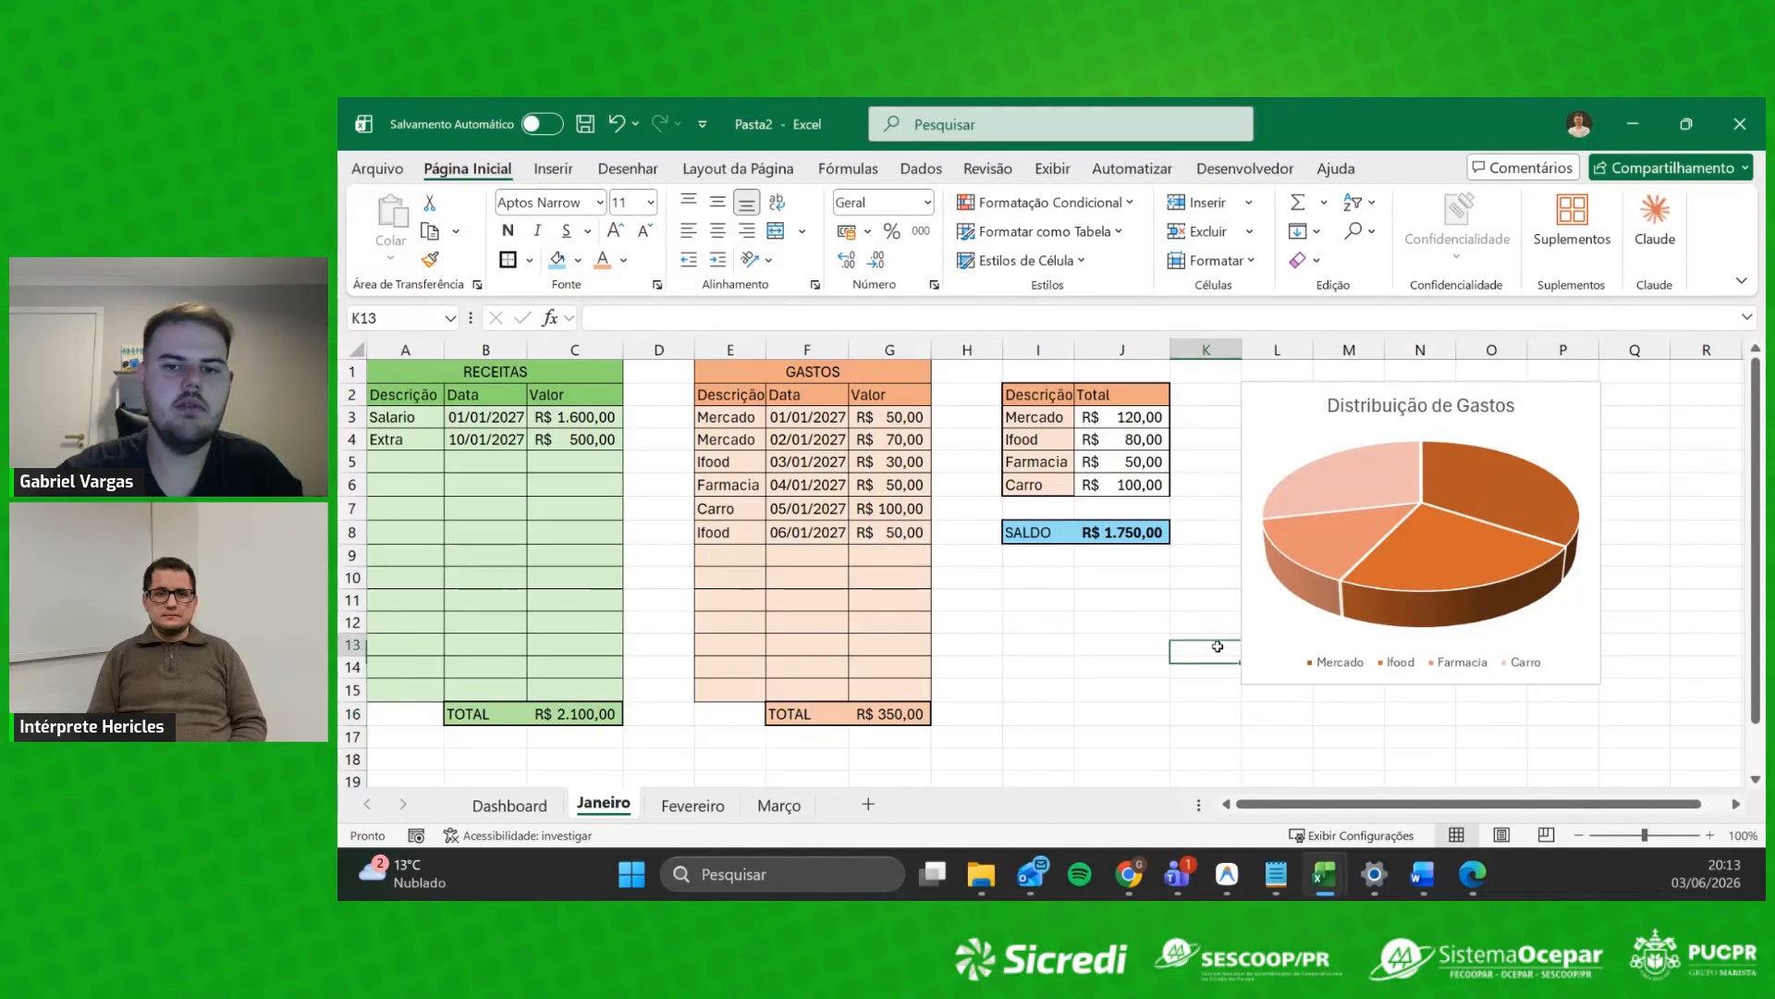
drag(407, 372, 1131, 720)
key(ctrl+c)
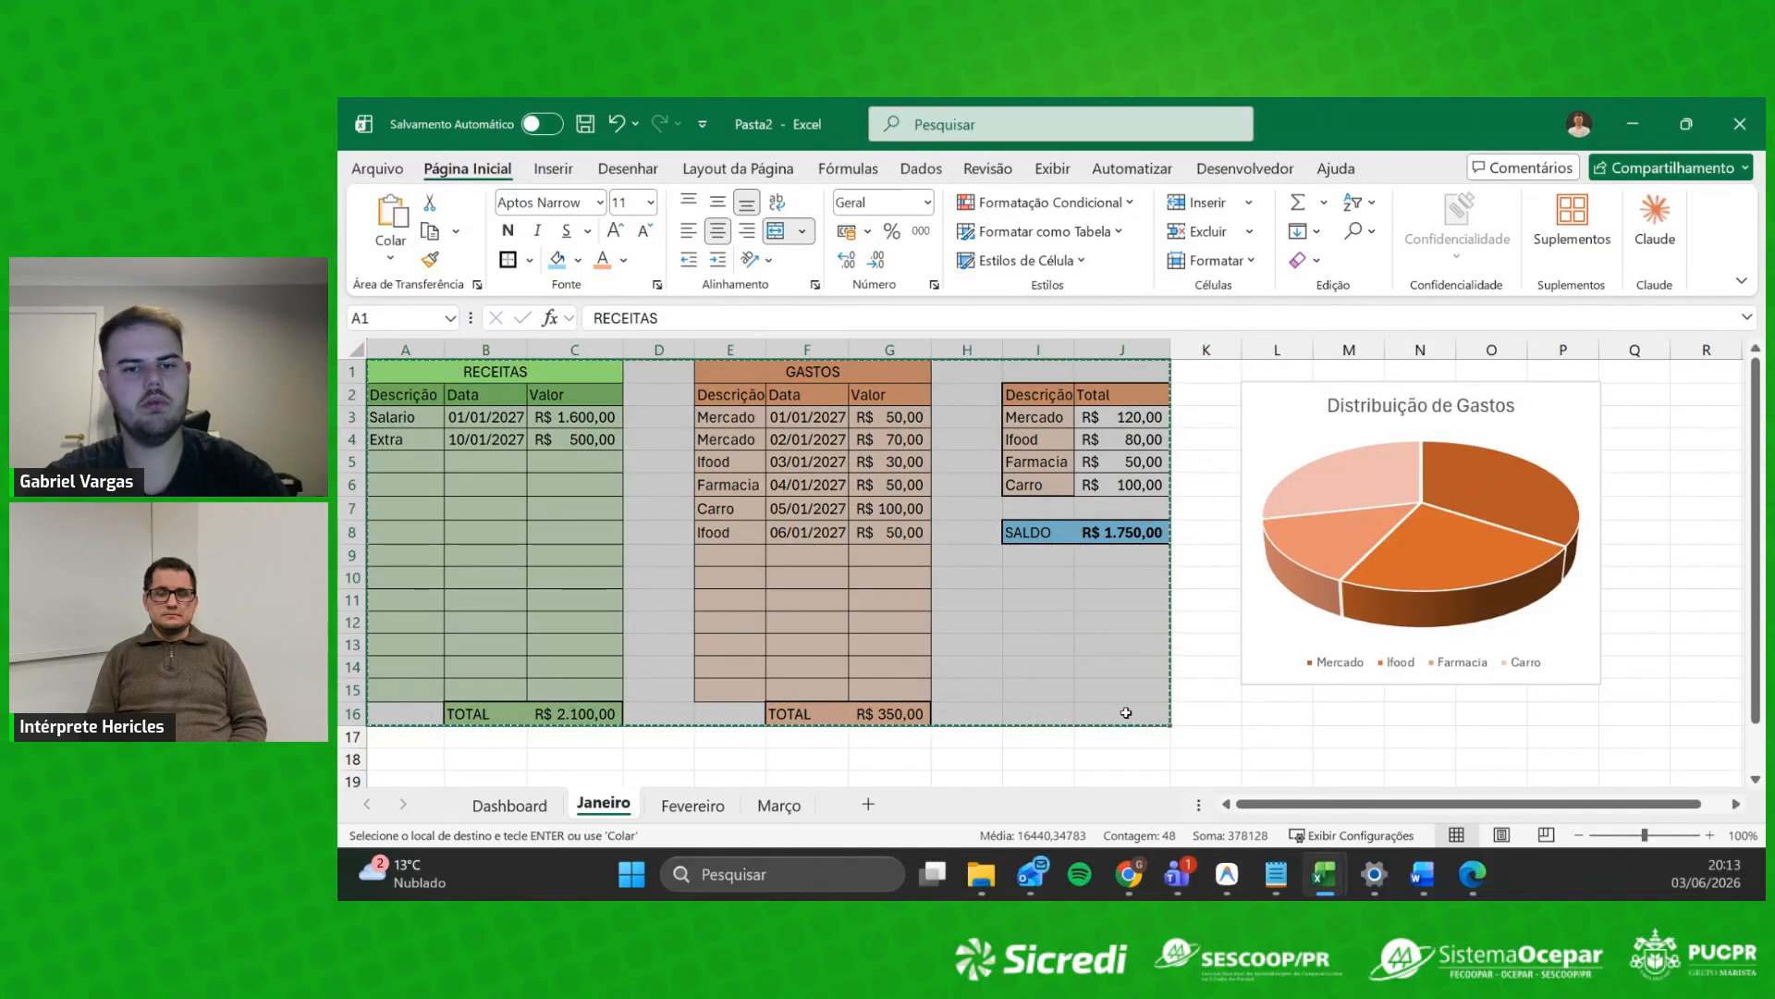
click(693, 804)
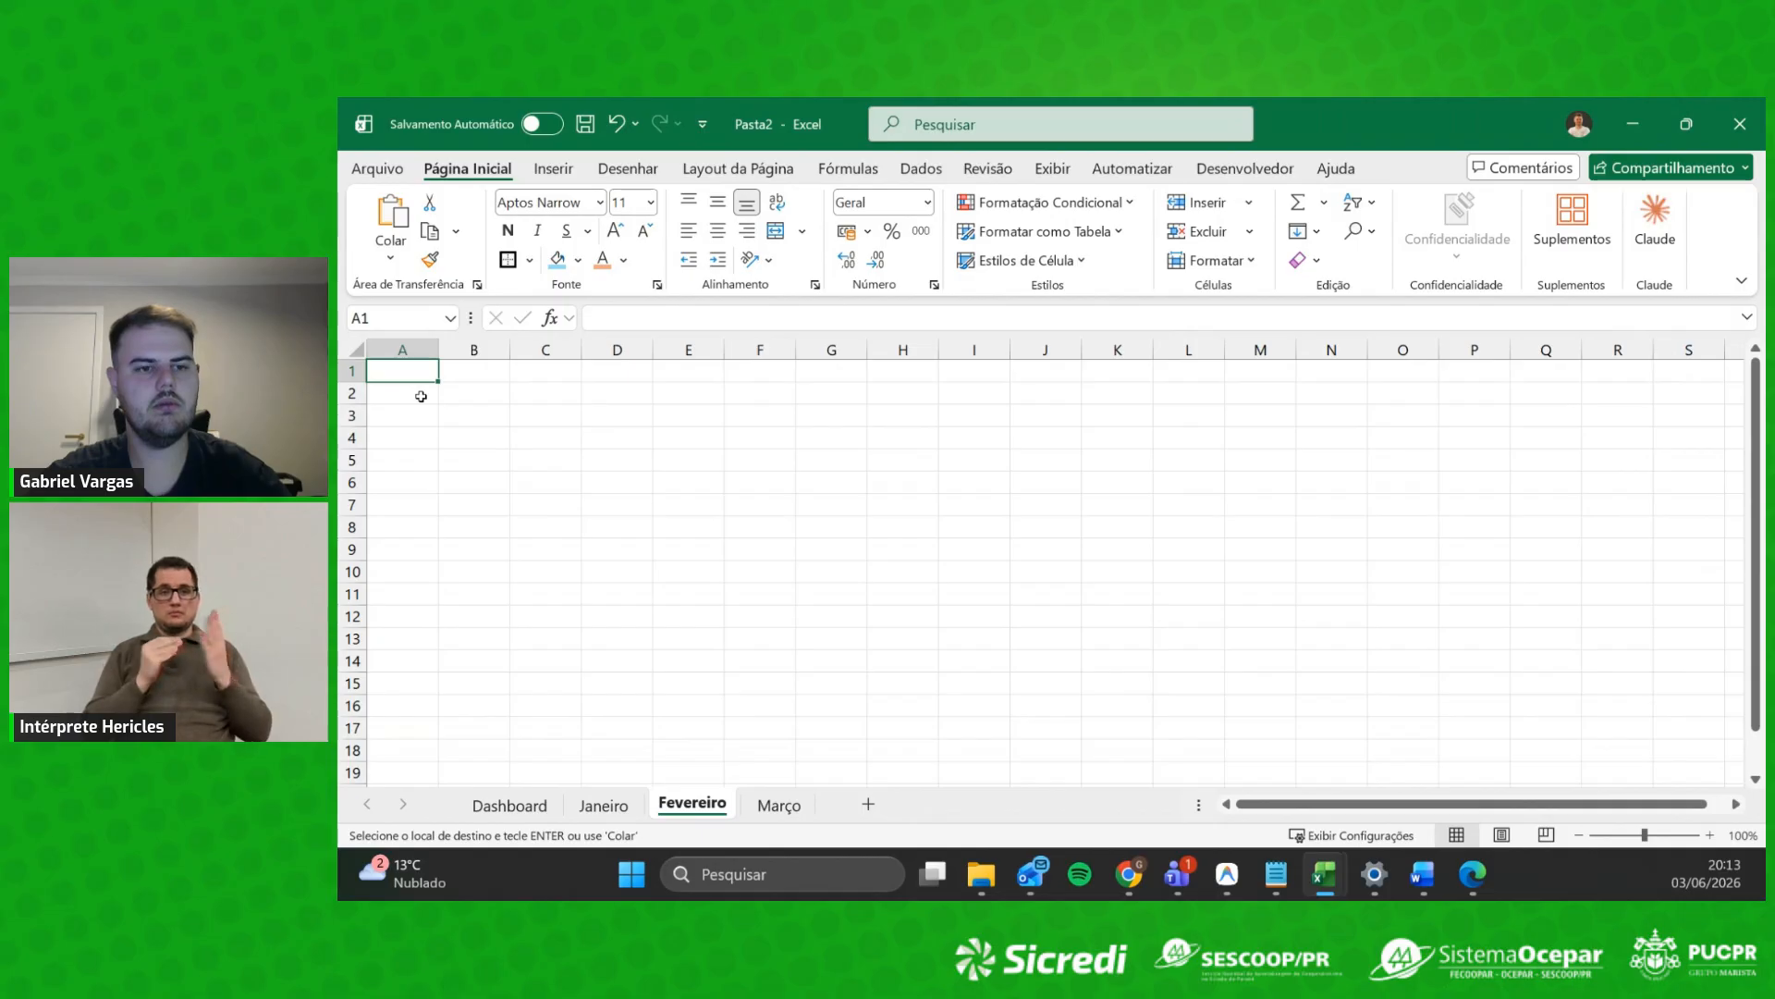
key(ctrl+v)
drag(402, 349, 1078, 352)
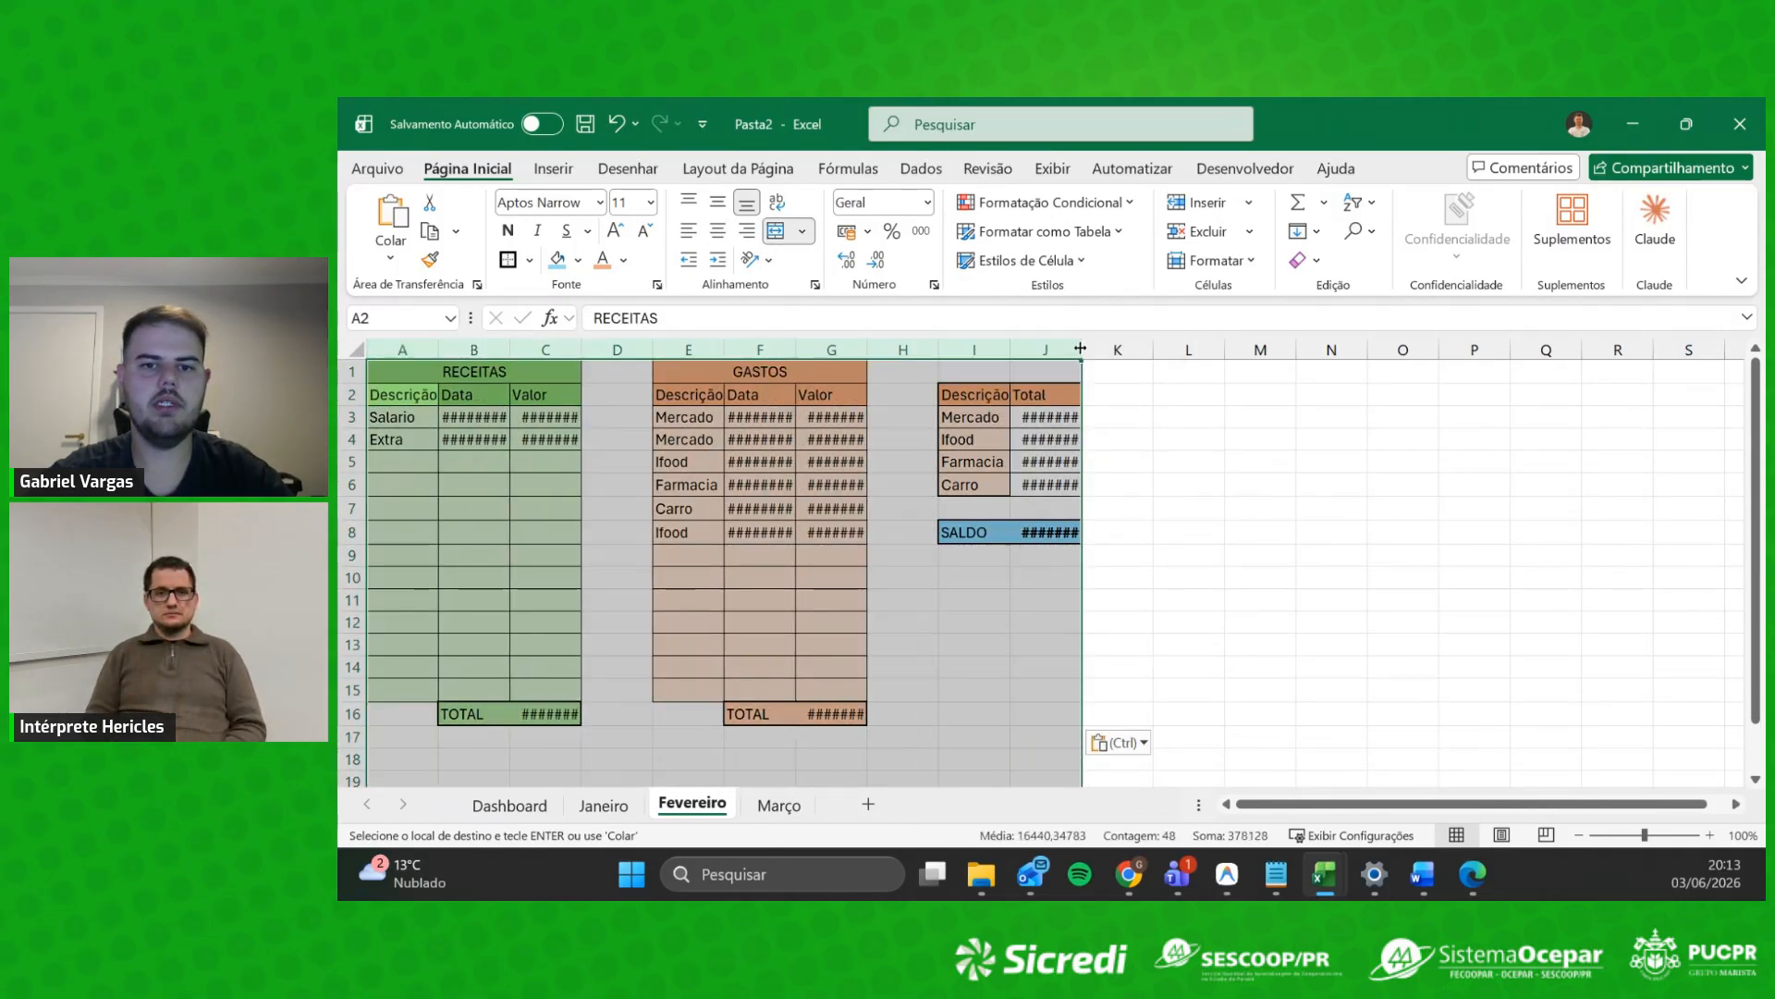
double_click(1080, 348)
click(1069, 645)
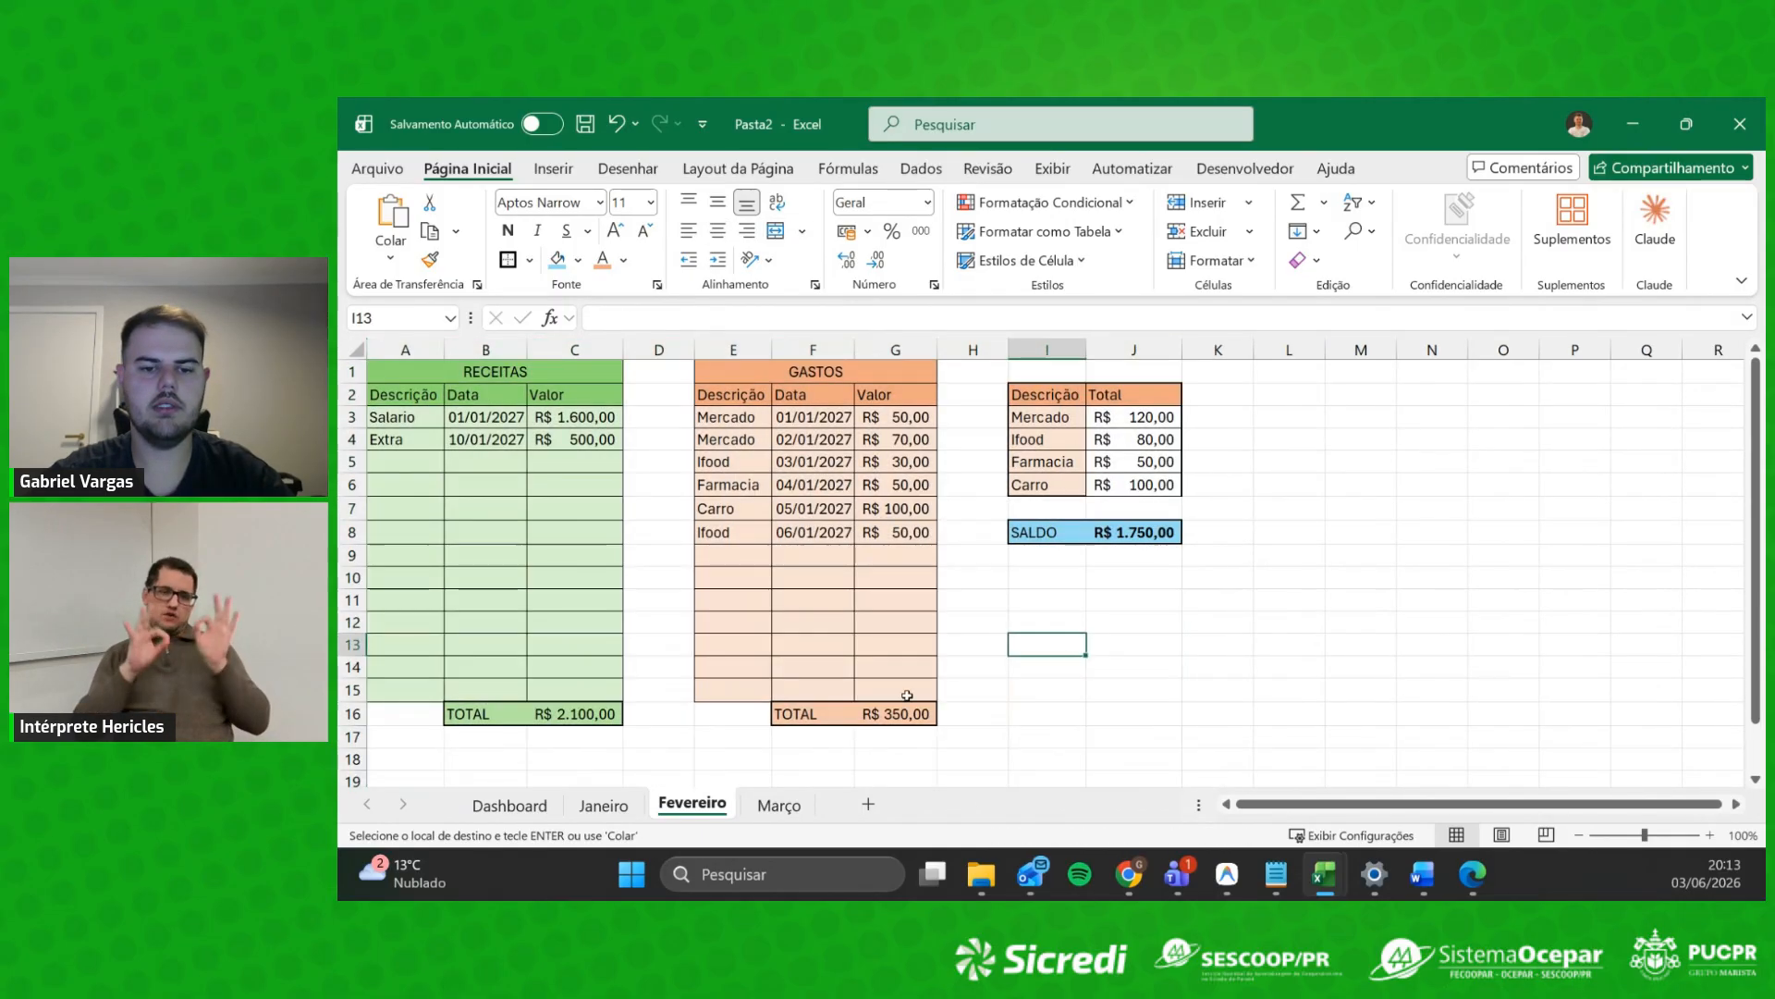
Step: Paste the tables into Março at A1 keeping source formatting, then AutoFit columns A–J
click(779, 805)
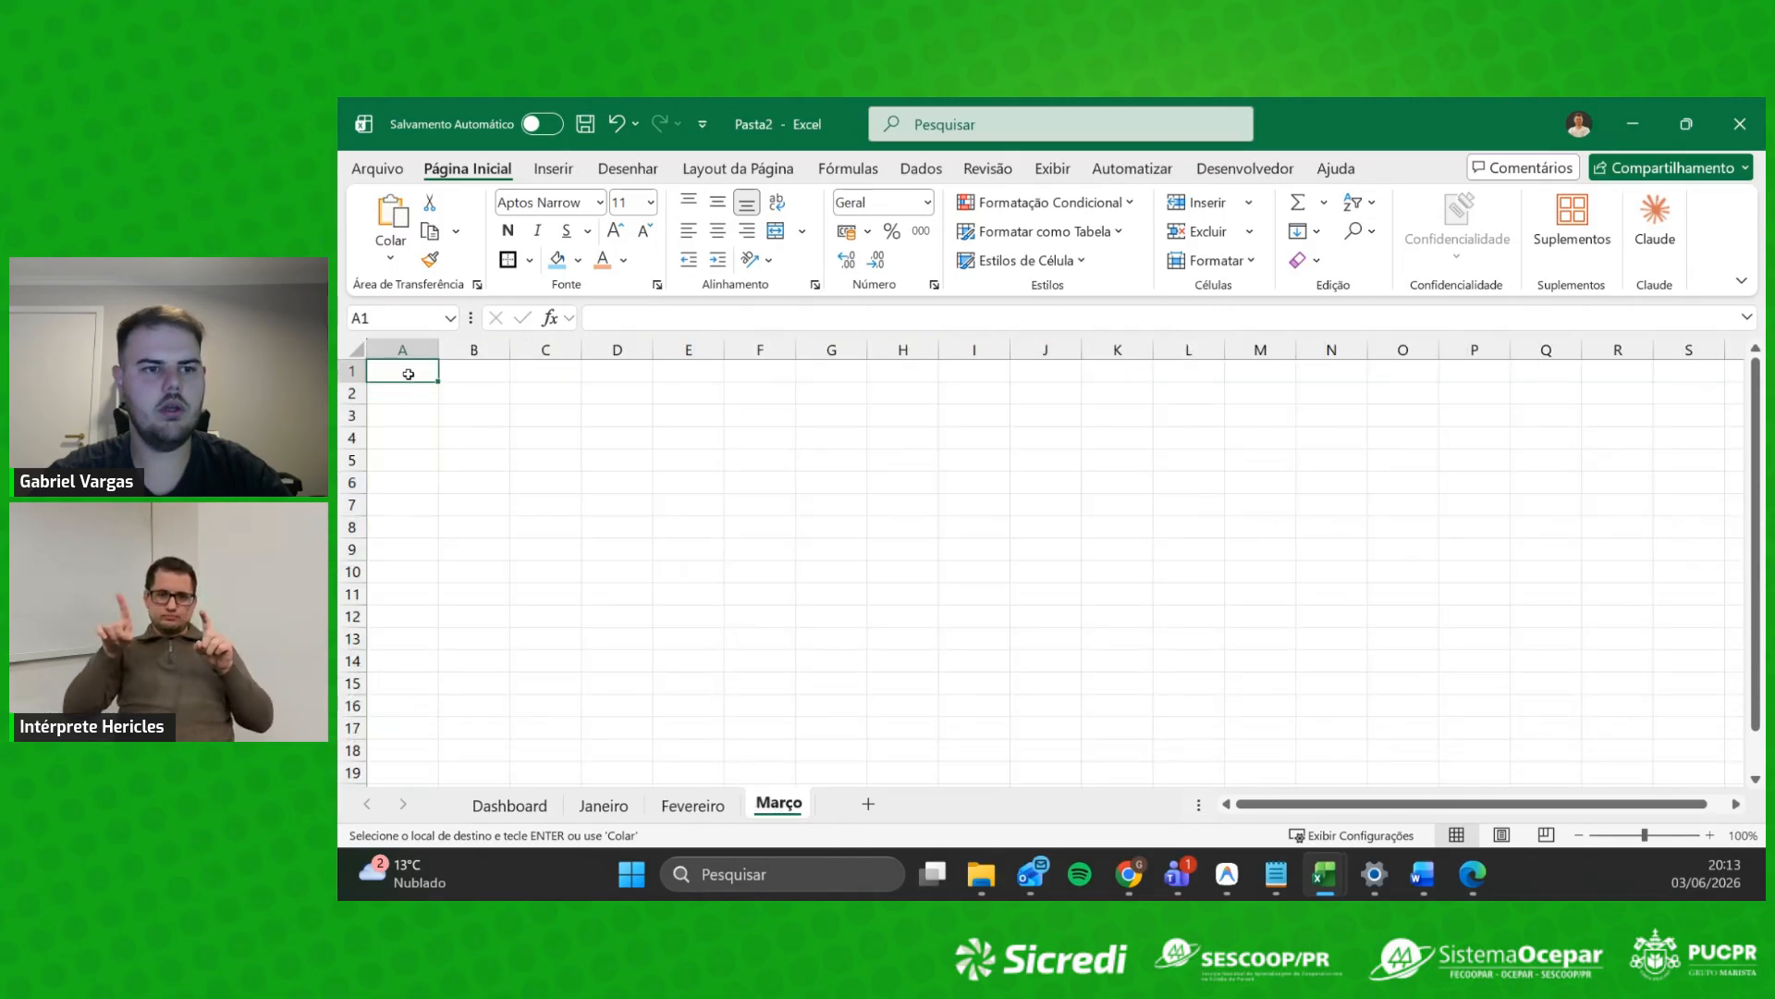
right_click(408, 373)
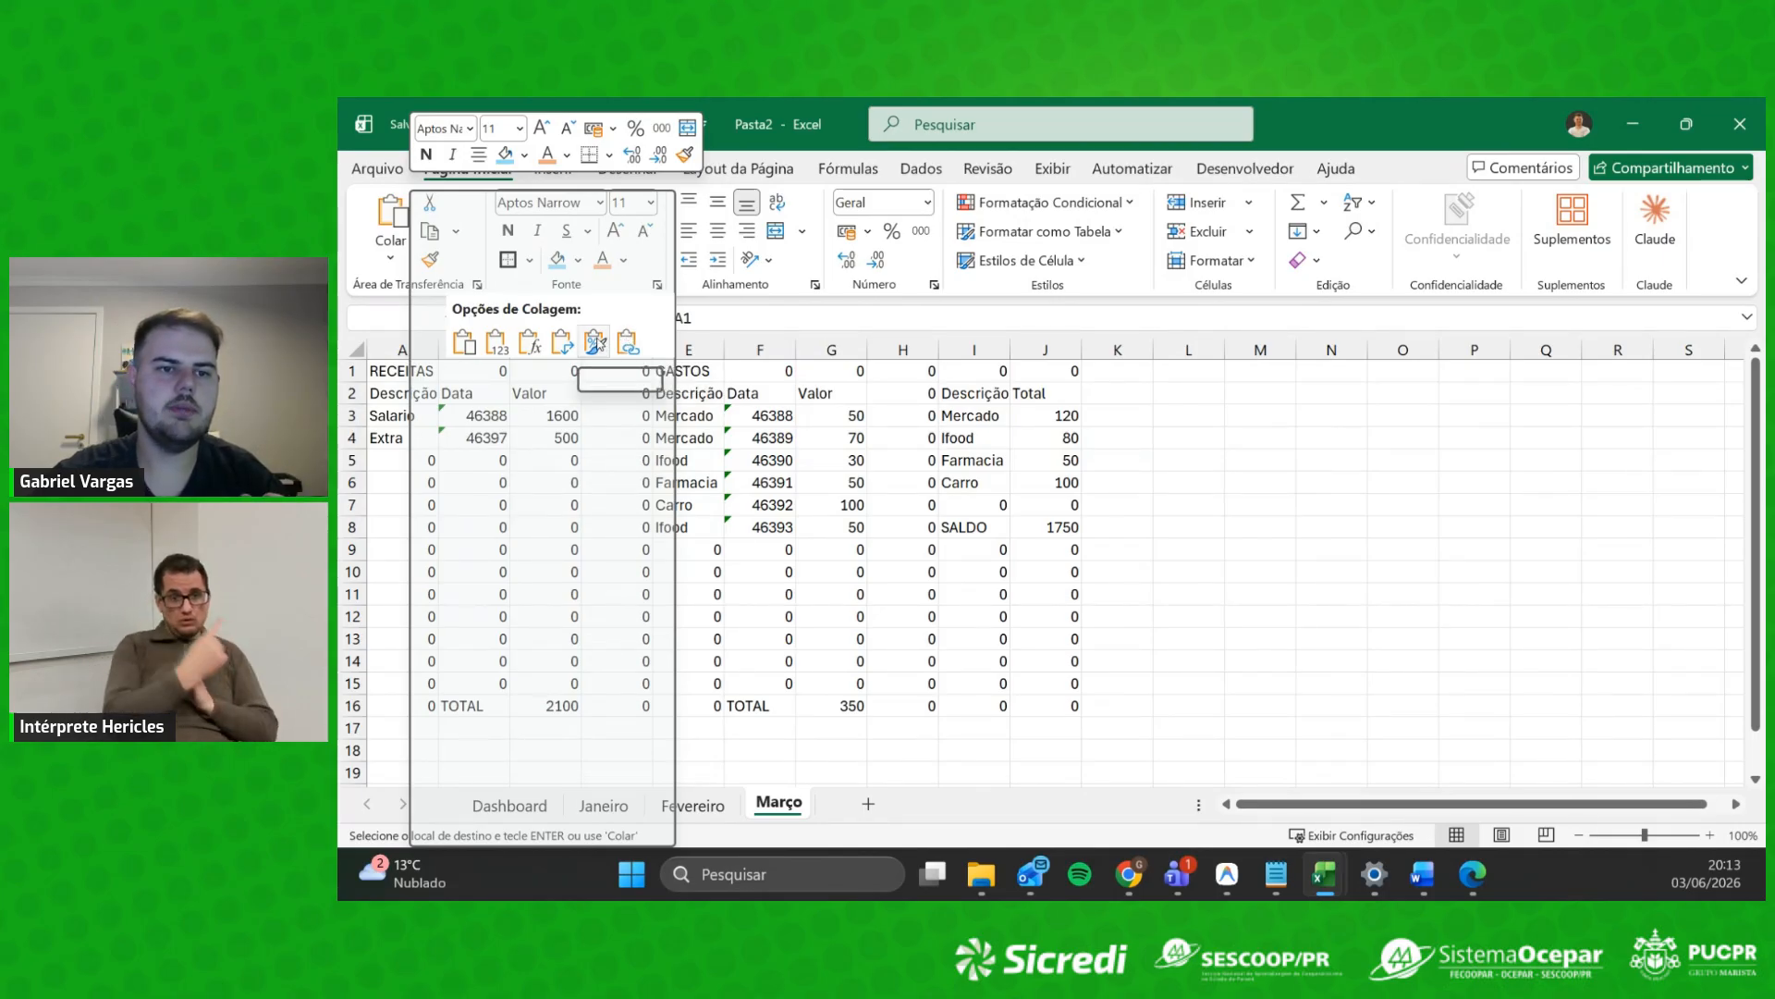
click(414, 372)
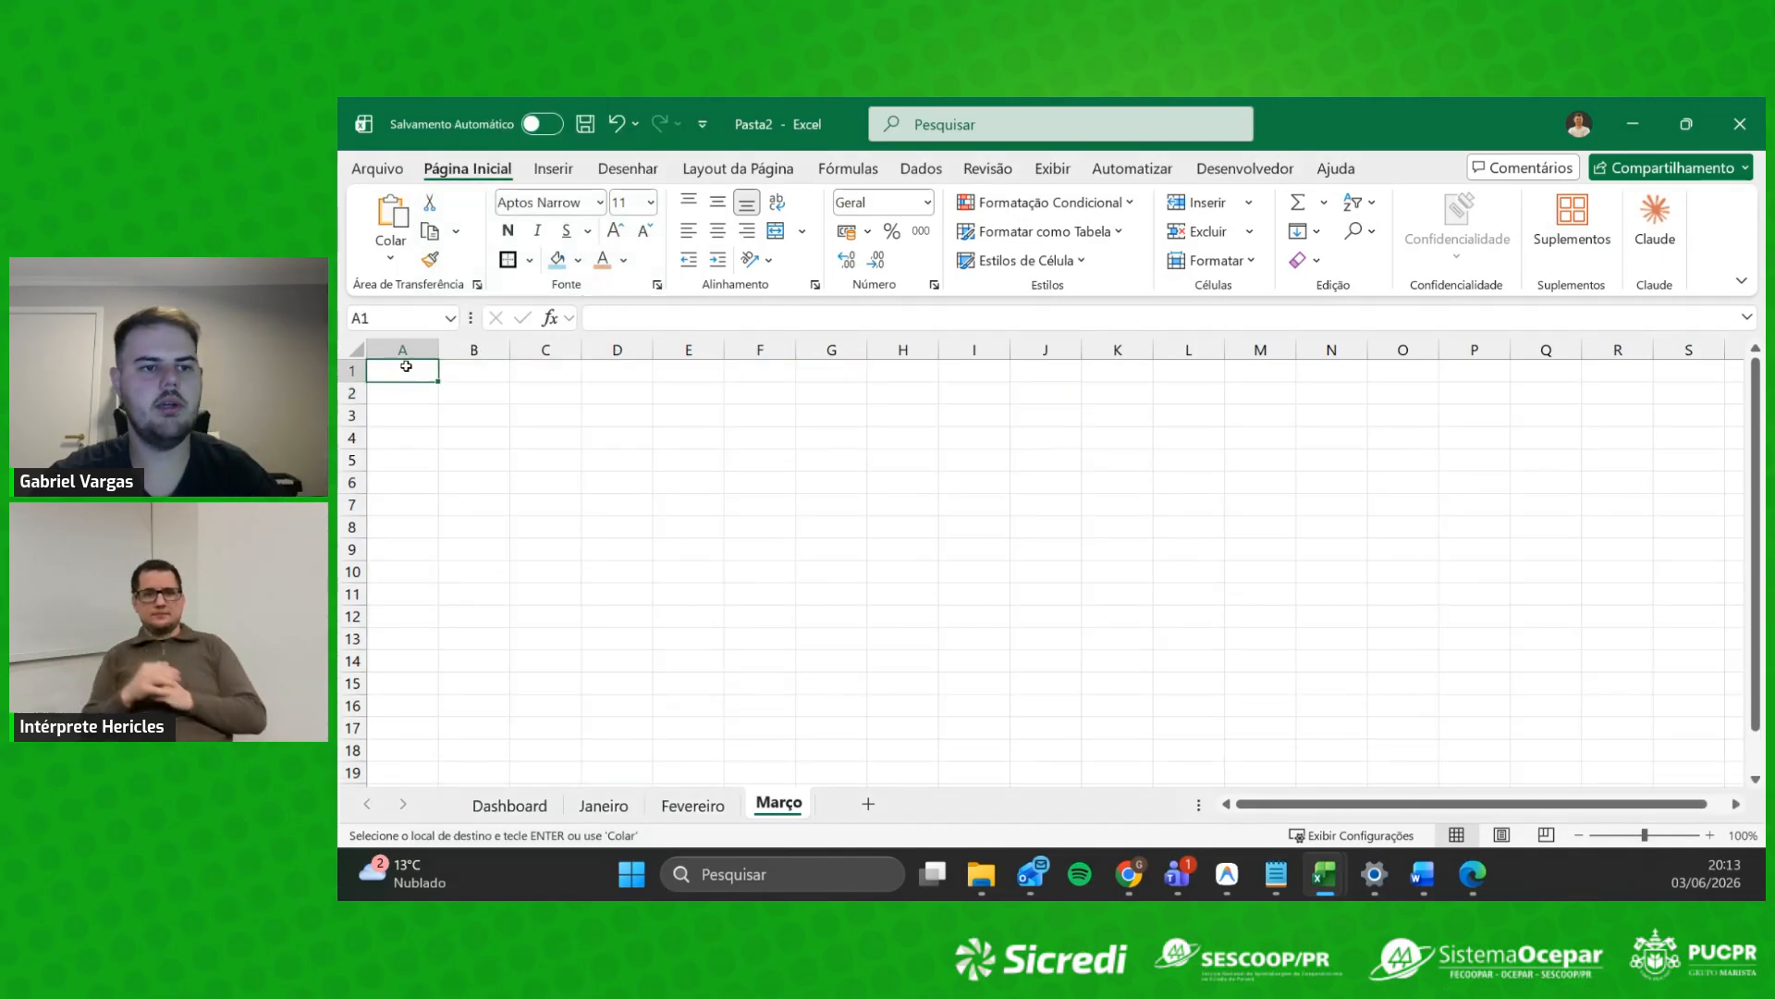
right_click(408, 372)
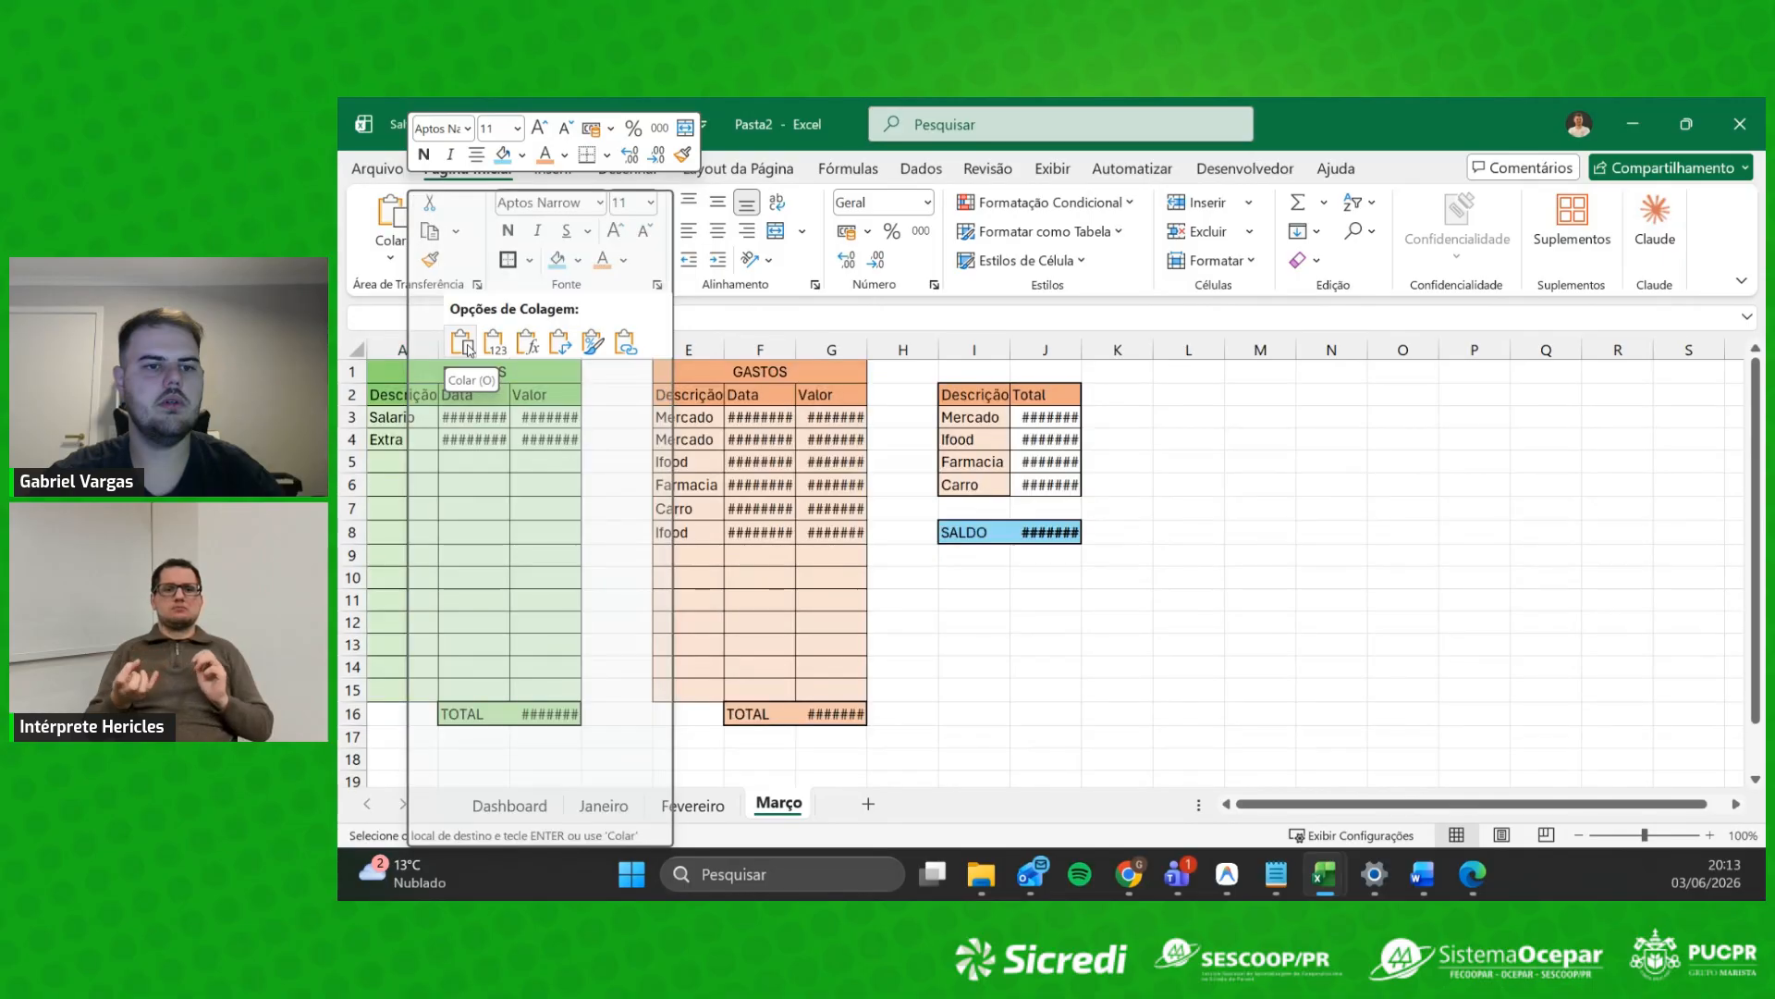
click(462, 342)
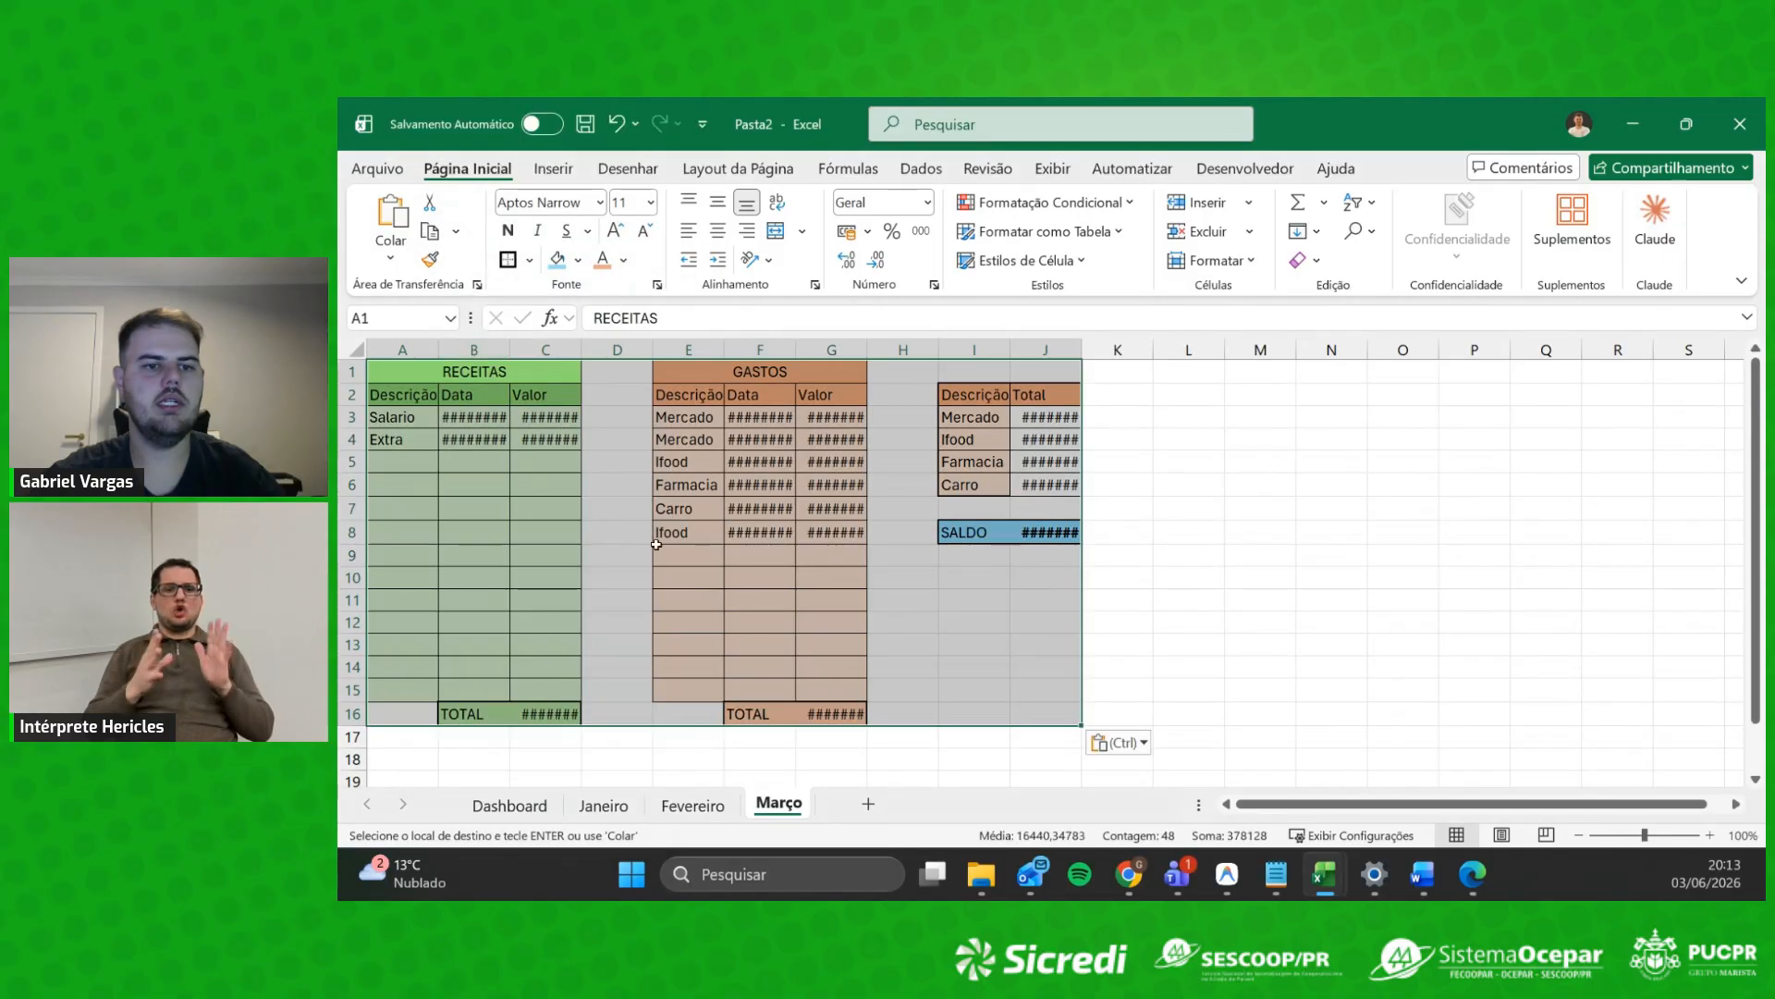
double_click(1082, 349)
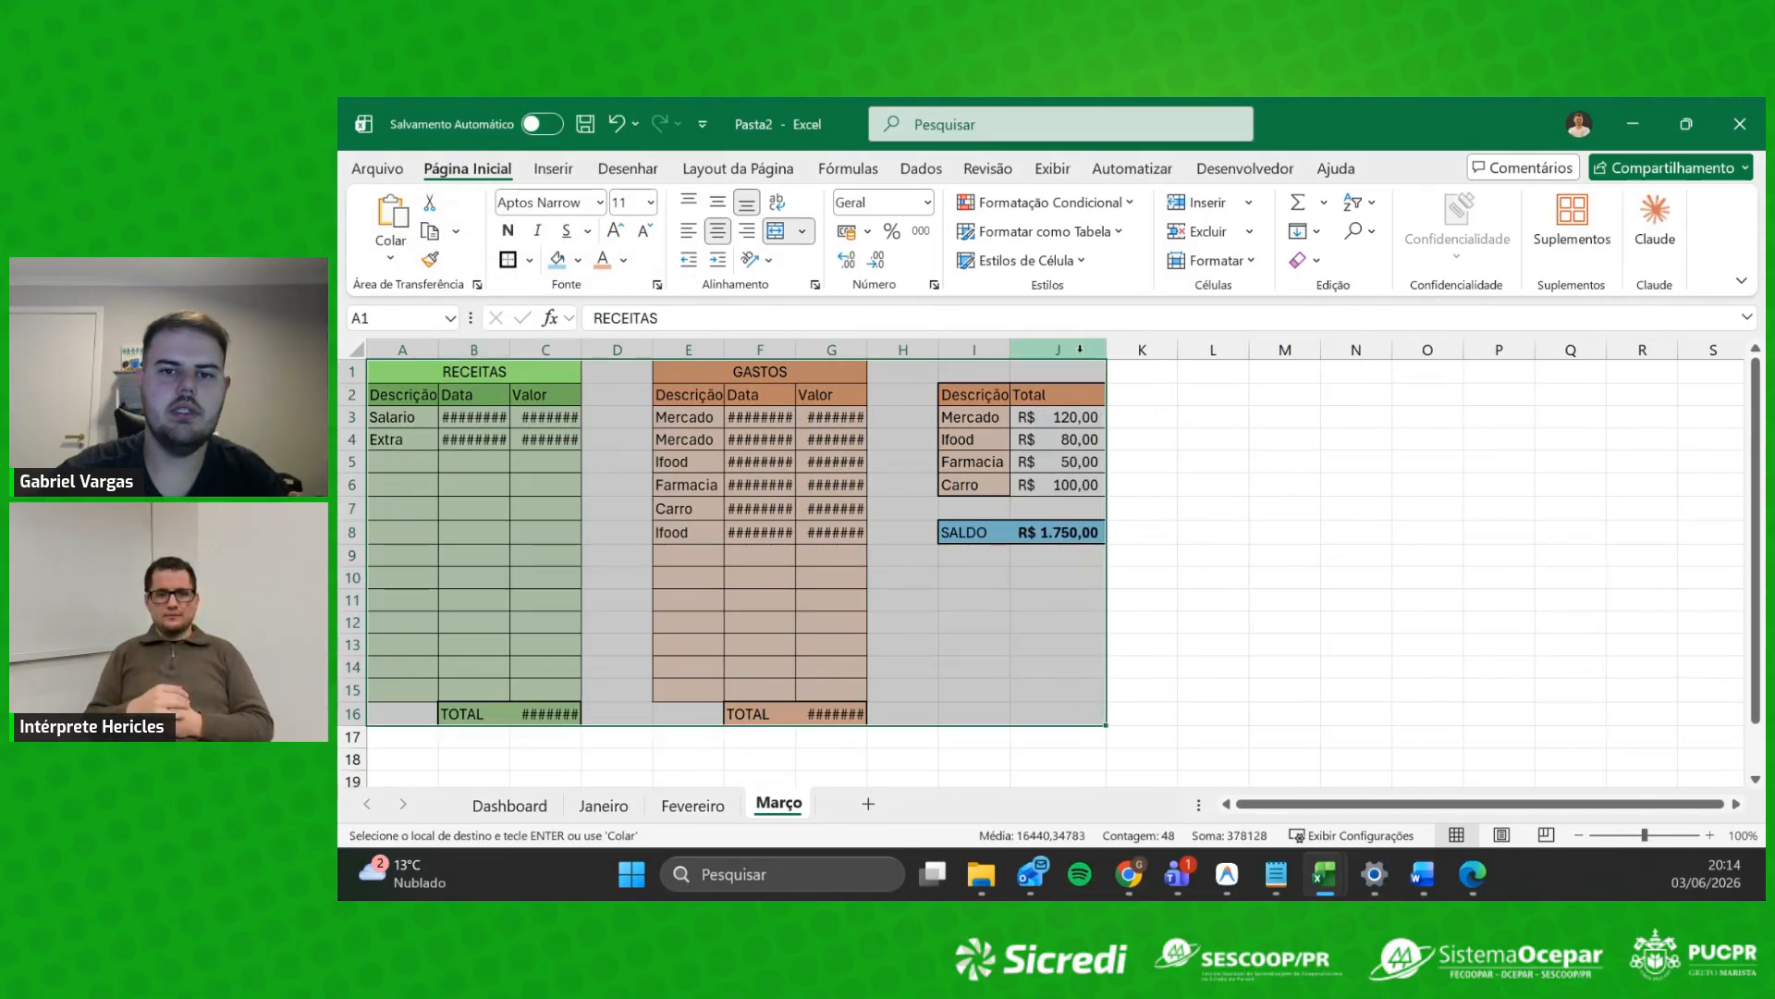
click(1193, 484)
drag(422, 350, 1091, 350)
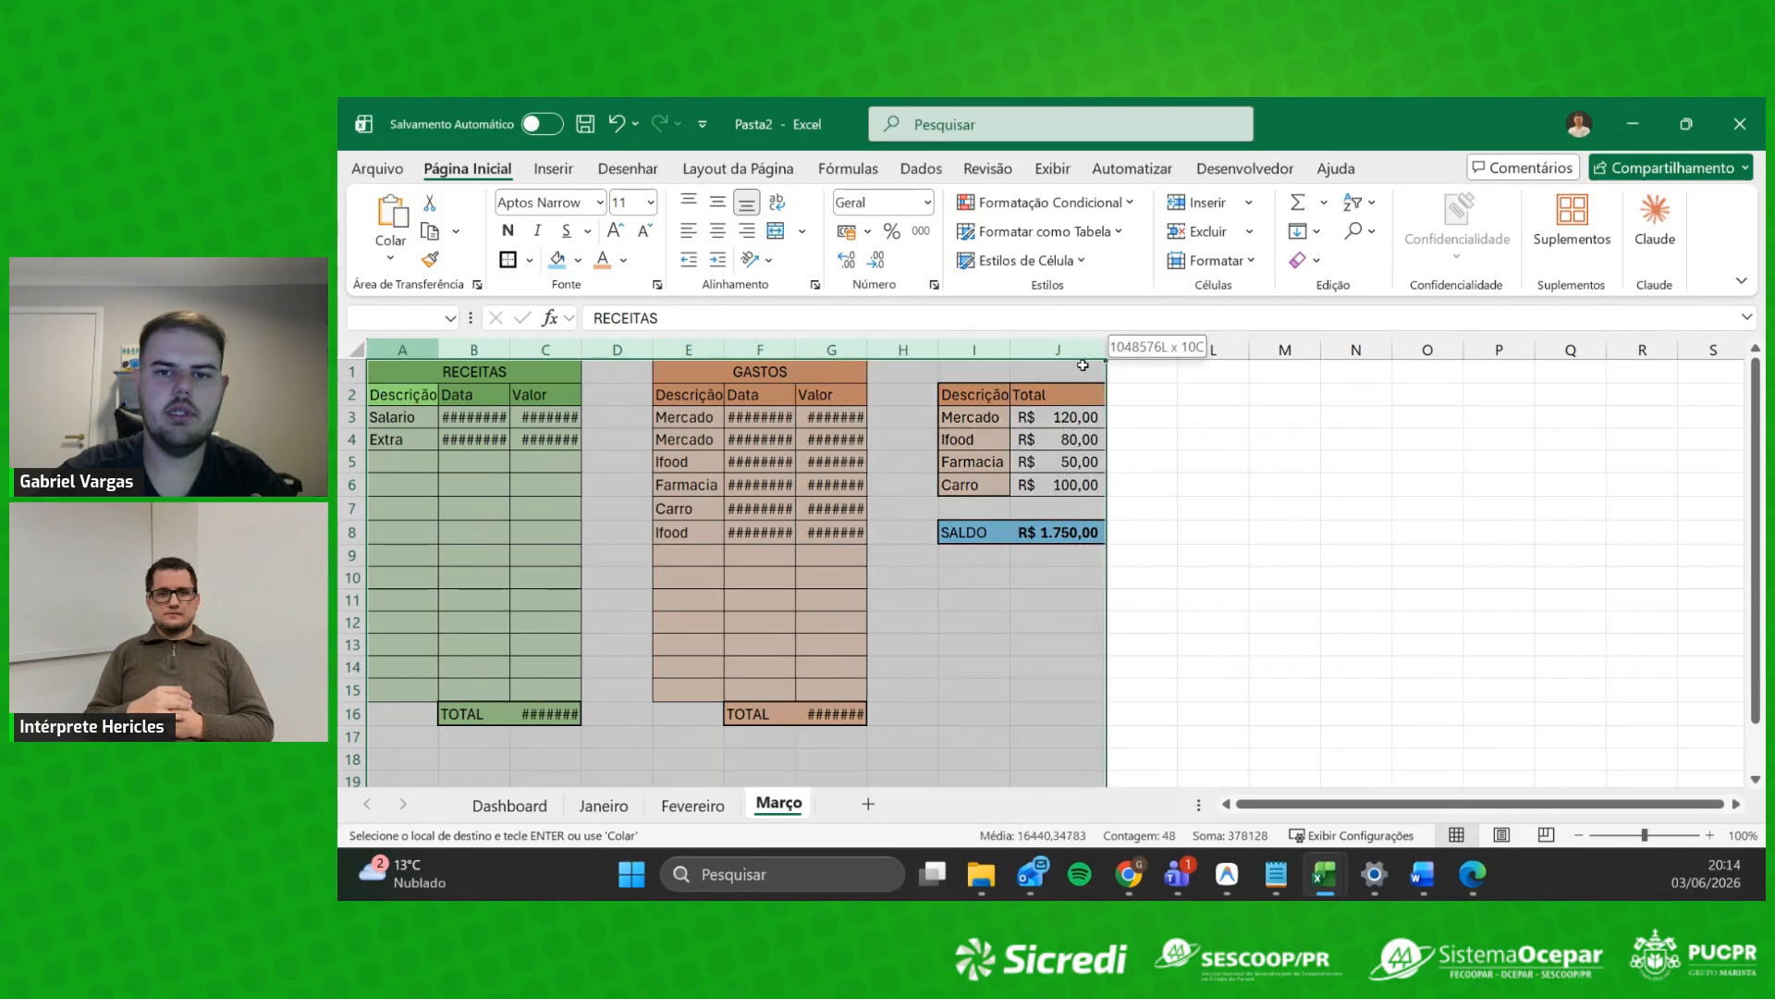
double_click(1107, 350)
click(1076, 534)
click(1053, 688)
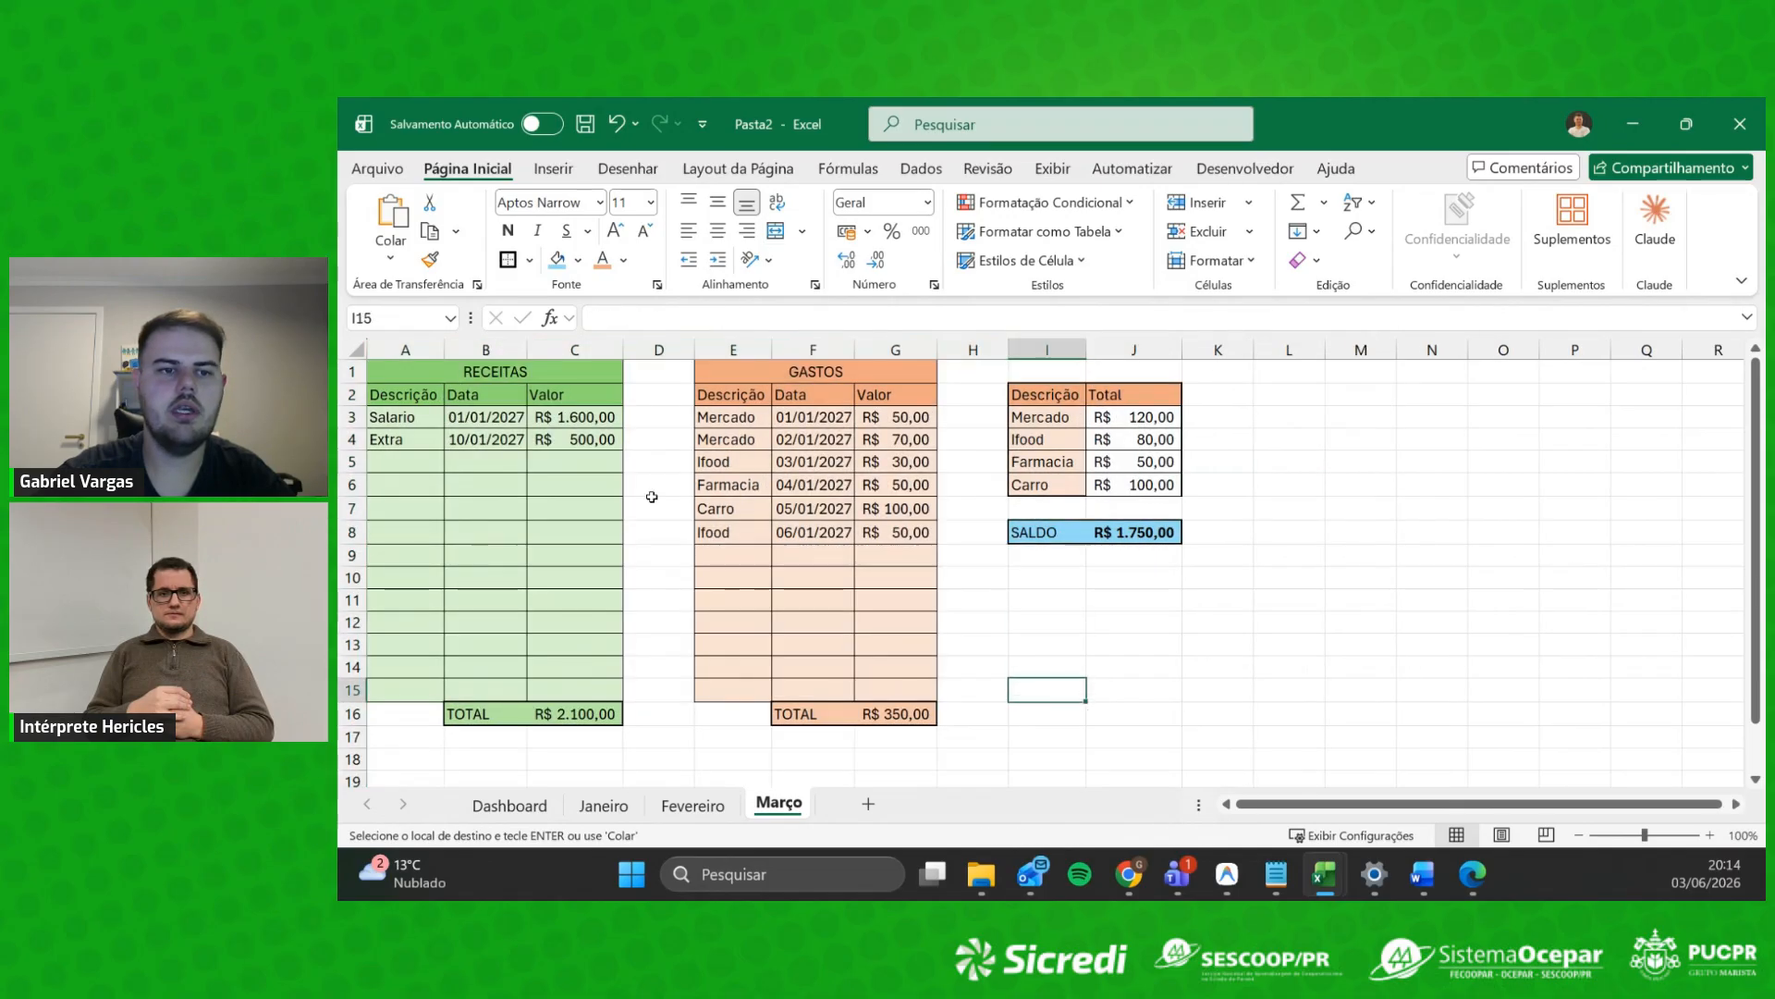
Step: Clear the income entries A3:C5 and expense entries E3:G10 on Março
drag(442, 416, 572, 452)
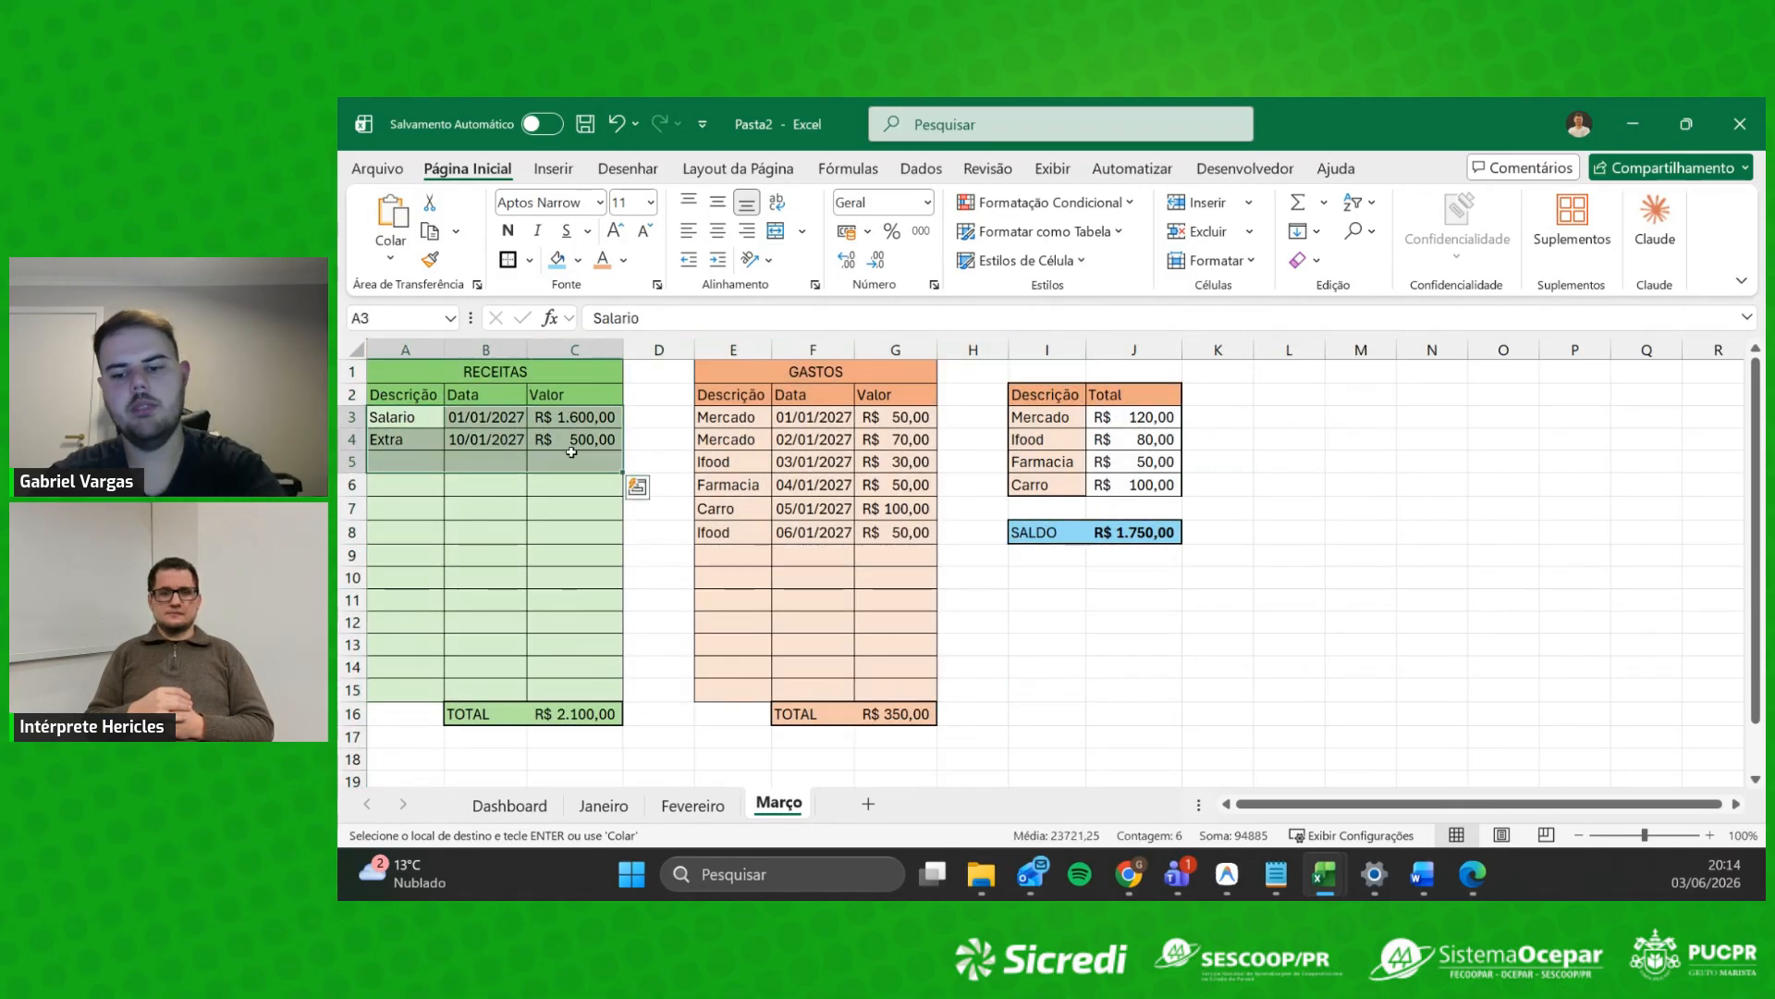
key(Delete)
drag(730, 416, 883, 570)
key(Delete)
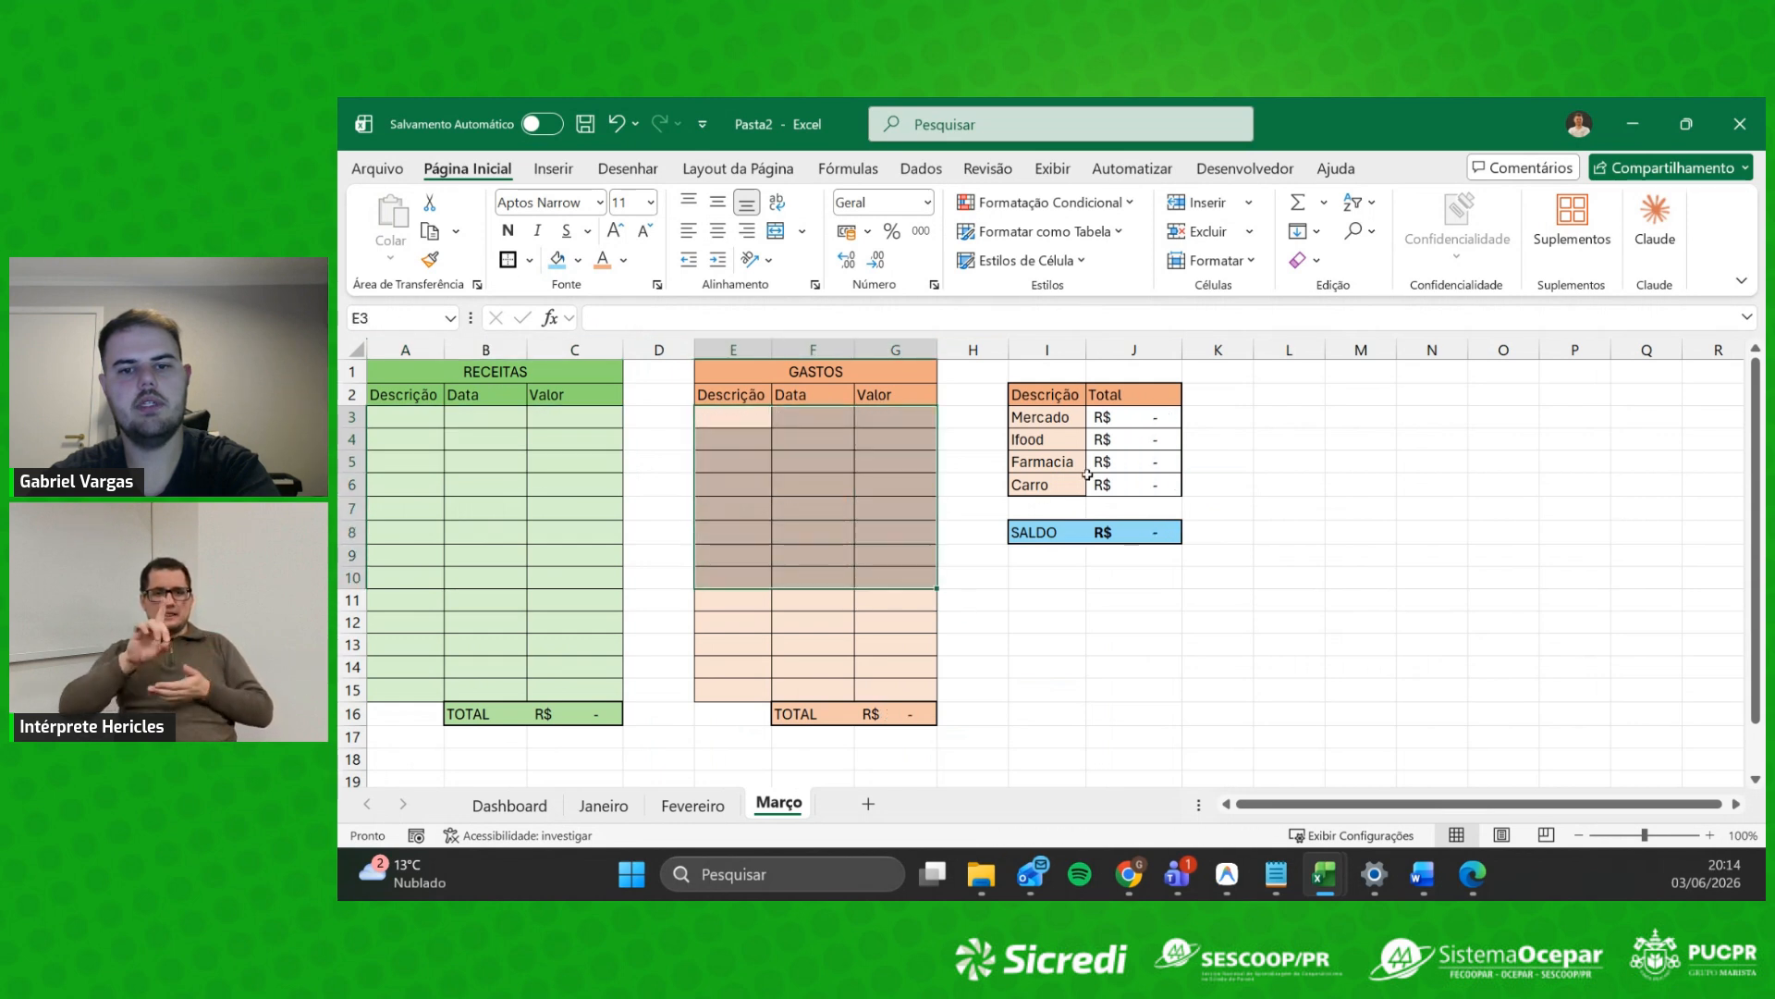
Step: Clear the same income A3:C5 and expense E3:G10 entries on Fevereiro
click(699, 804)
drag(422, 421, 563, 462)
key(Delete)
drag(716, 418, 902, 583)
key(Delete)
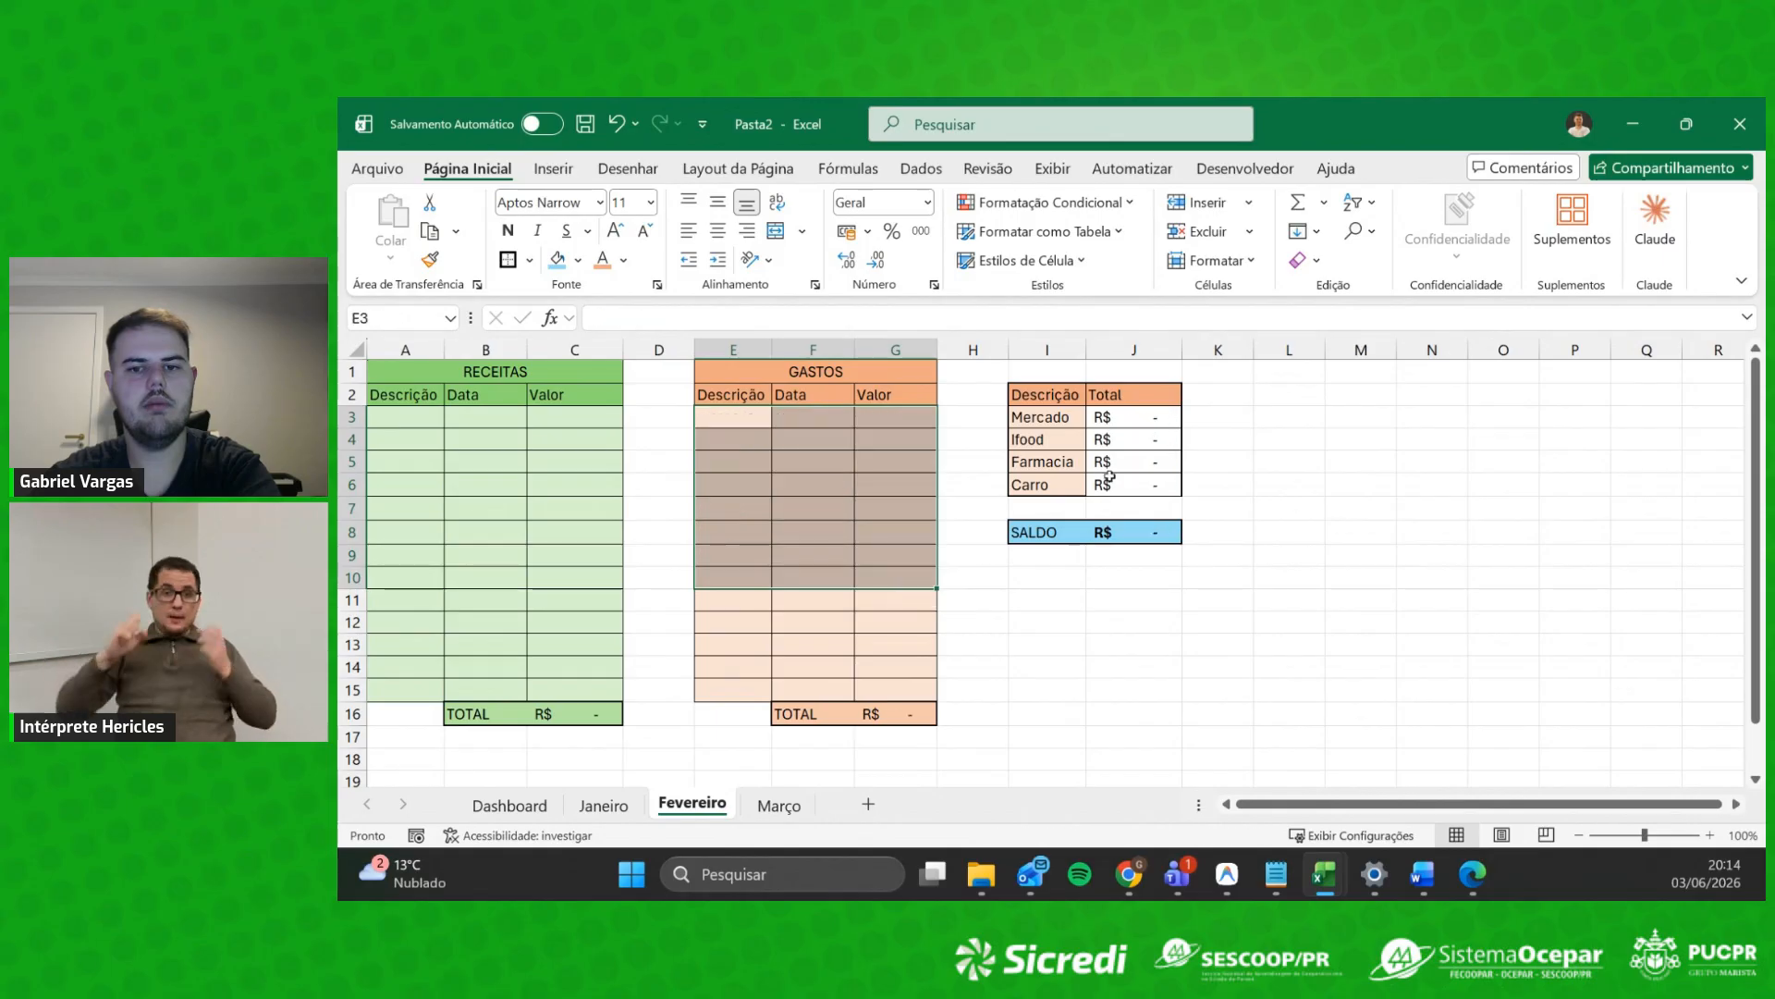
click(1219, 632)
Step: Paste Janeiro's Distribuição de Gastos chart into Fevereiro, then delete the pasted copy
click(603, 804)
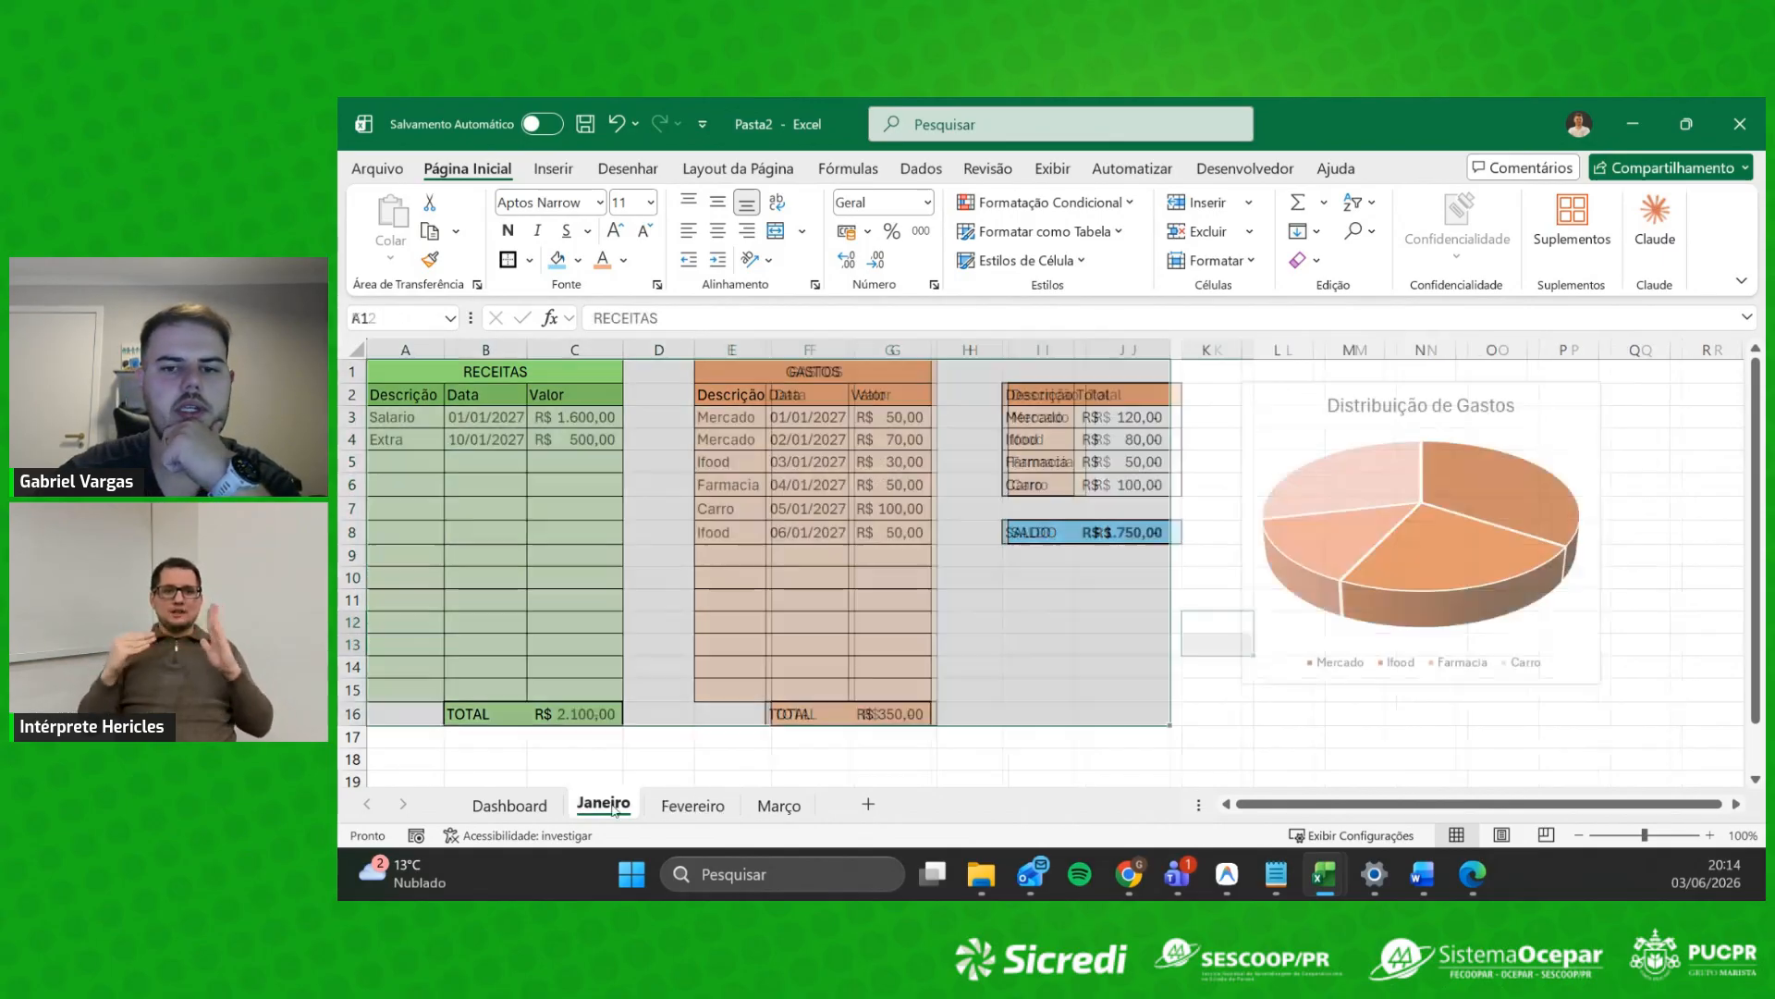
click(1409, 472)
click(1558, 425)
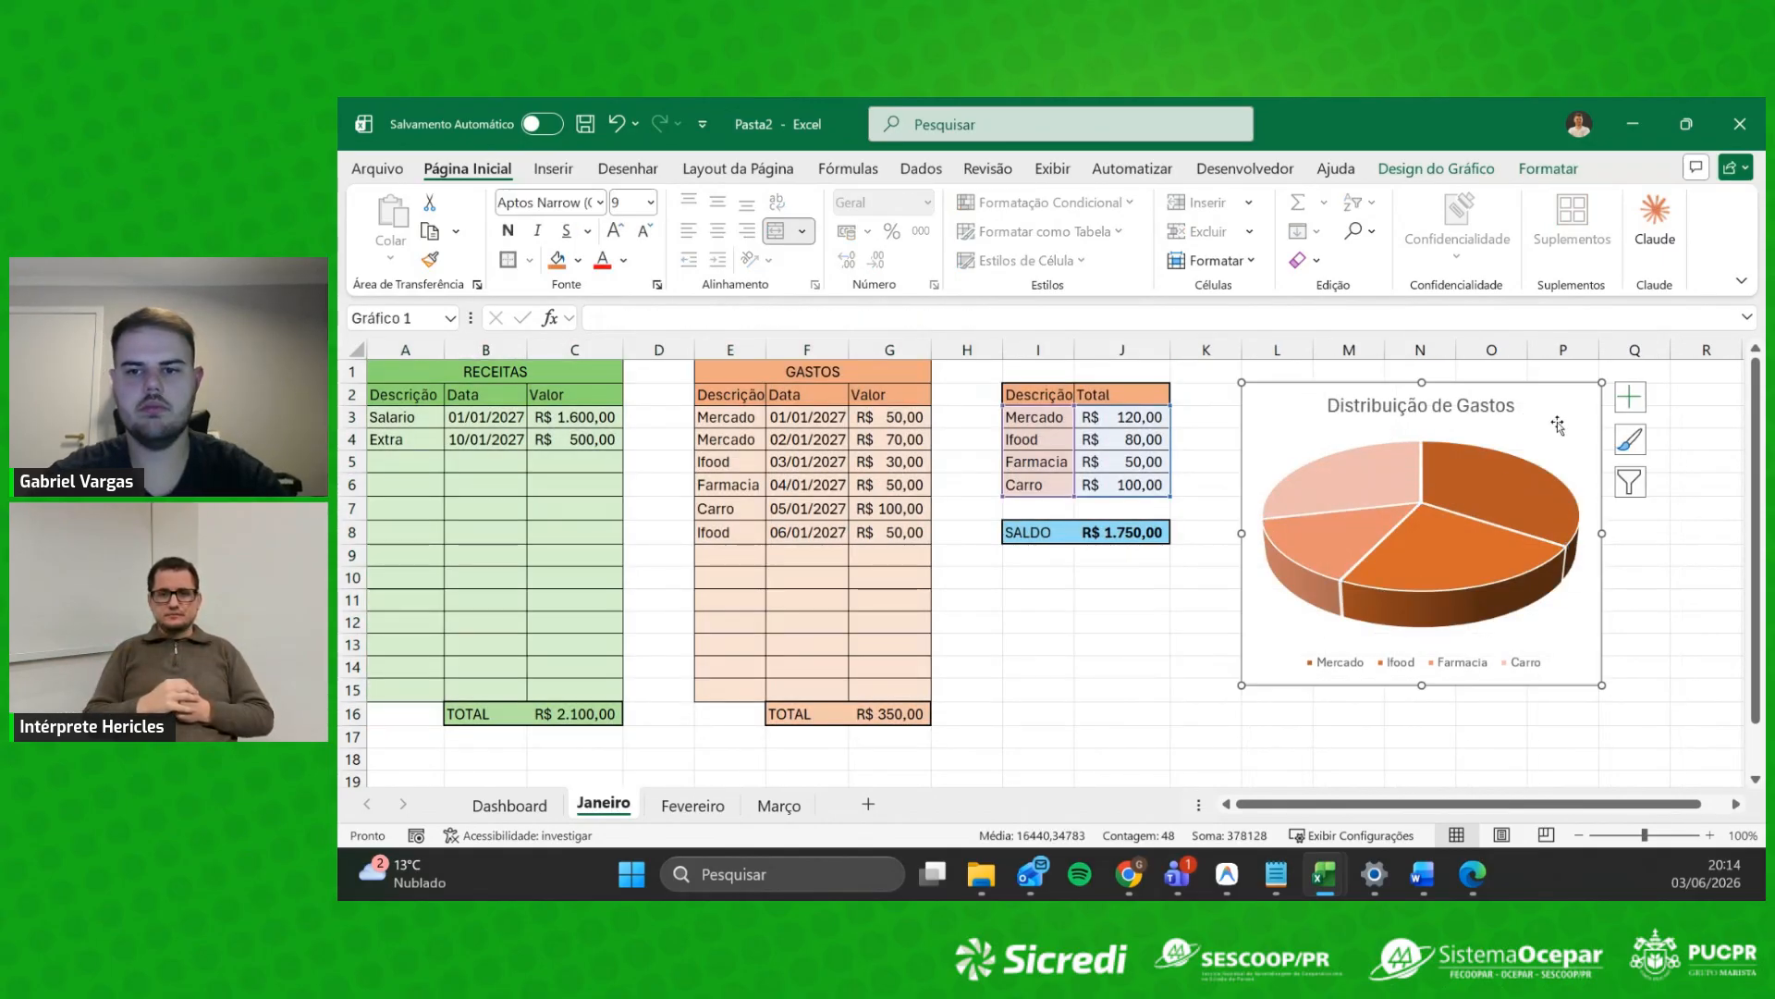
click(693, 805)
click(1329, 414)
key(ctrl+v)
click(1417, 418)
click(1344, 444)
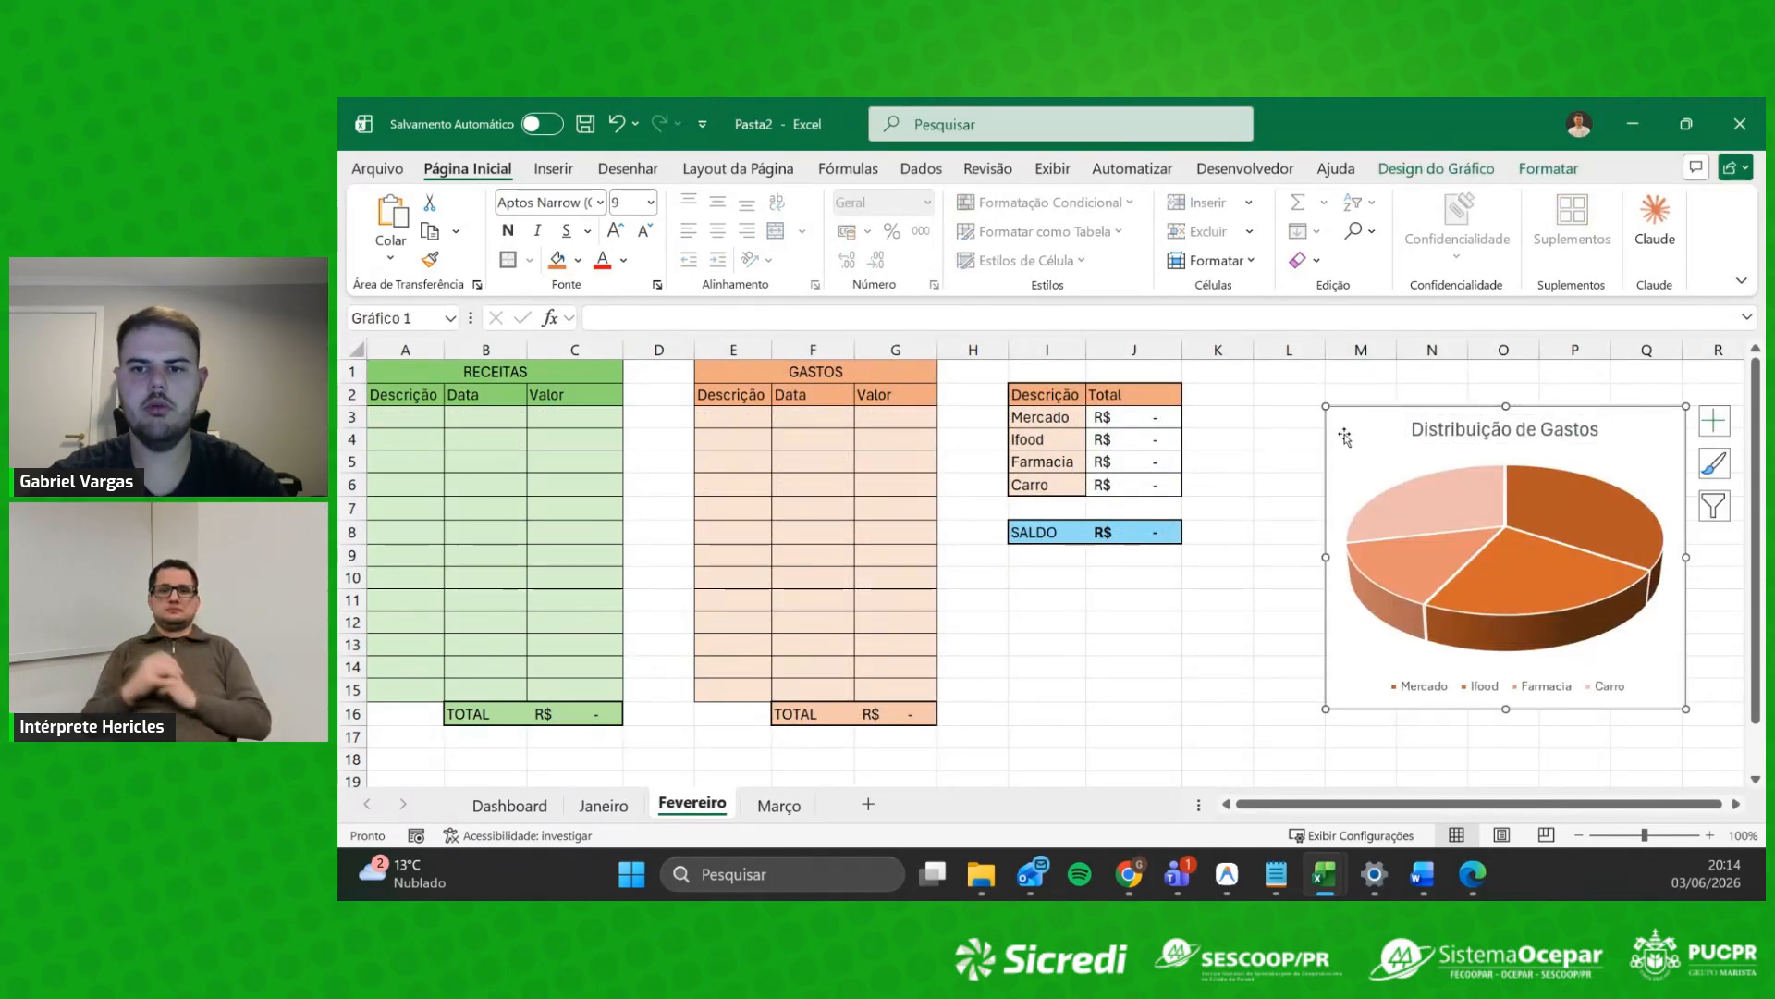
drag(1358, 432, 1302, 404)
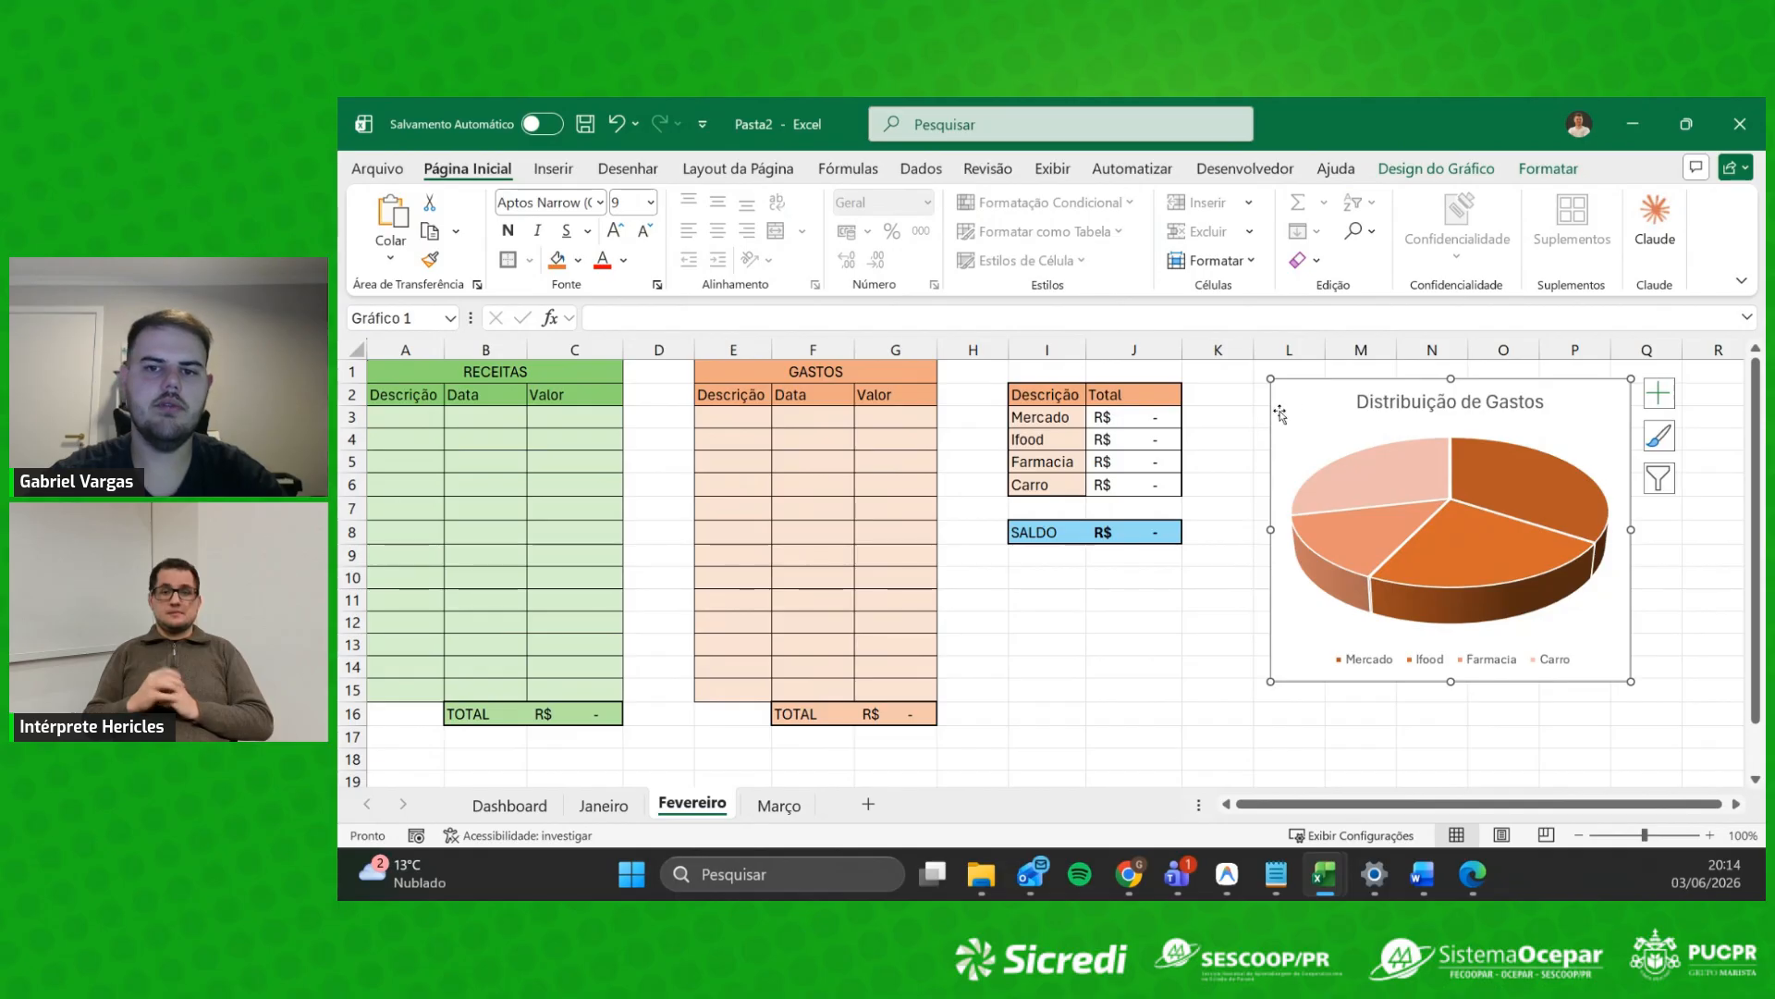
double_click(1313, 415)
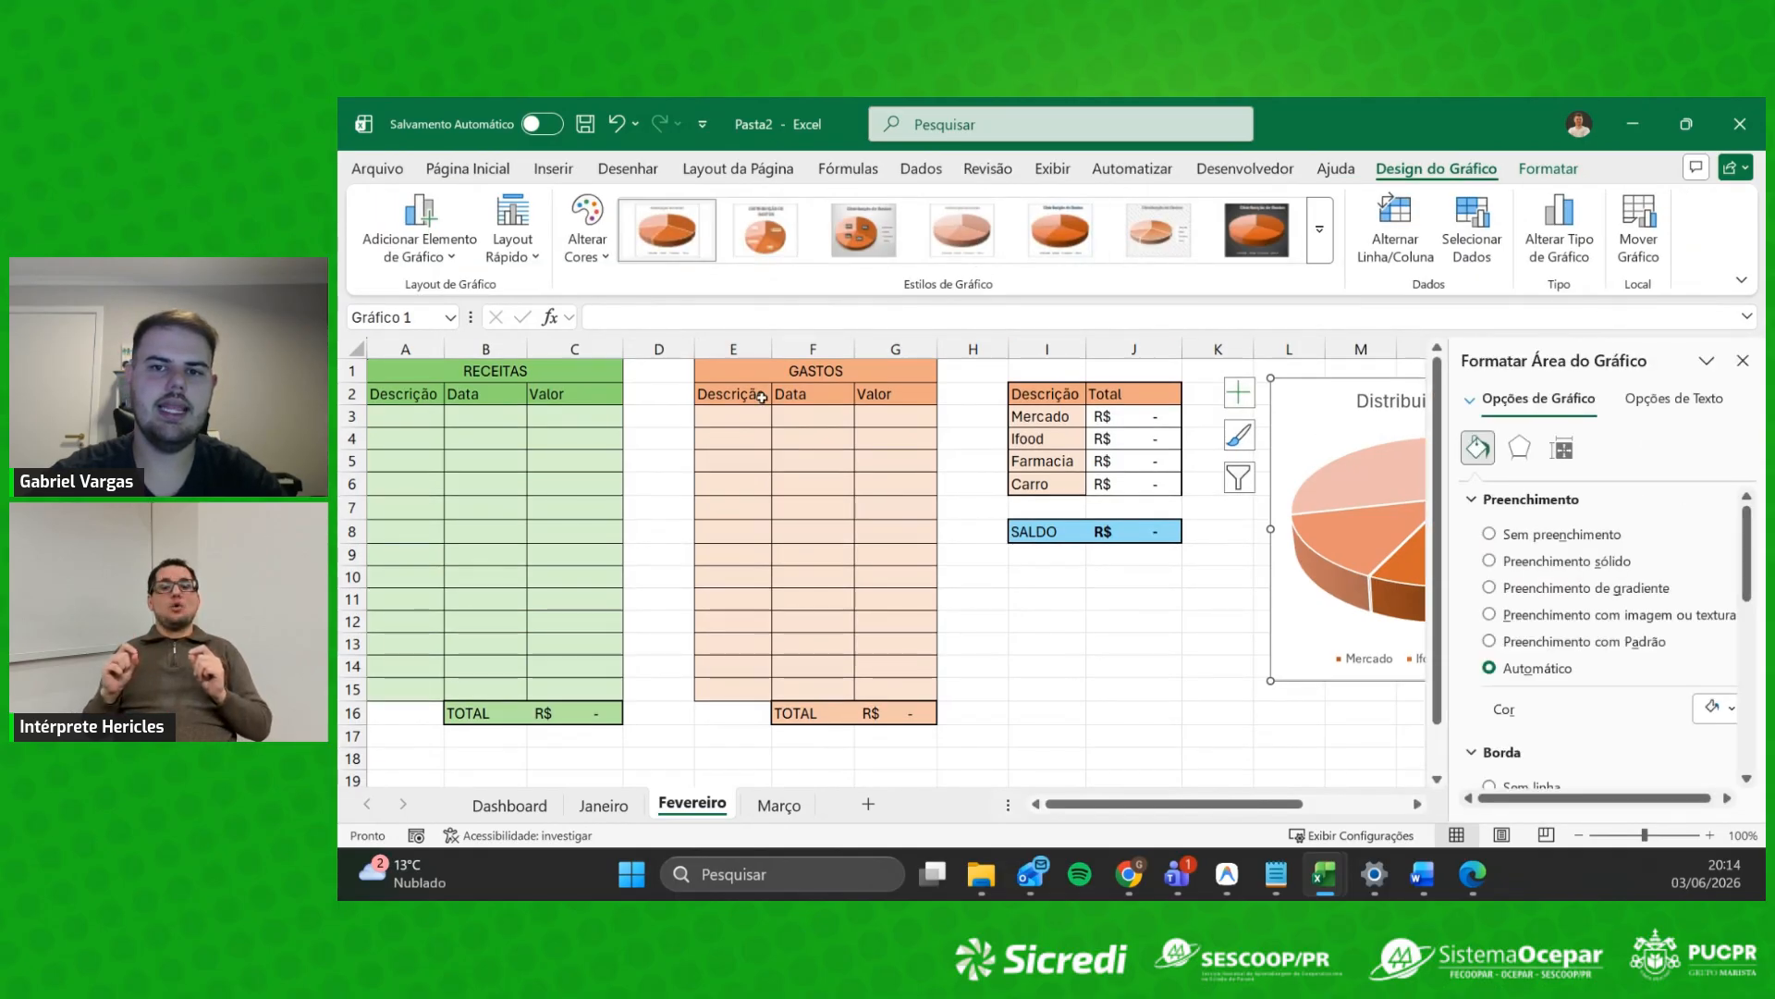
click(1743, 359)
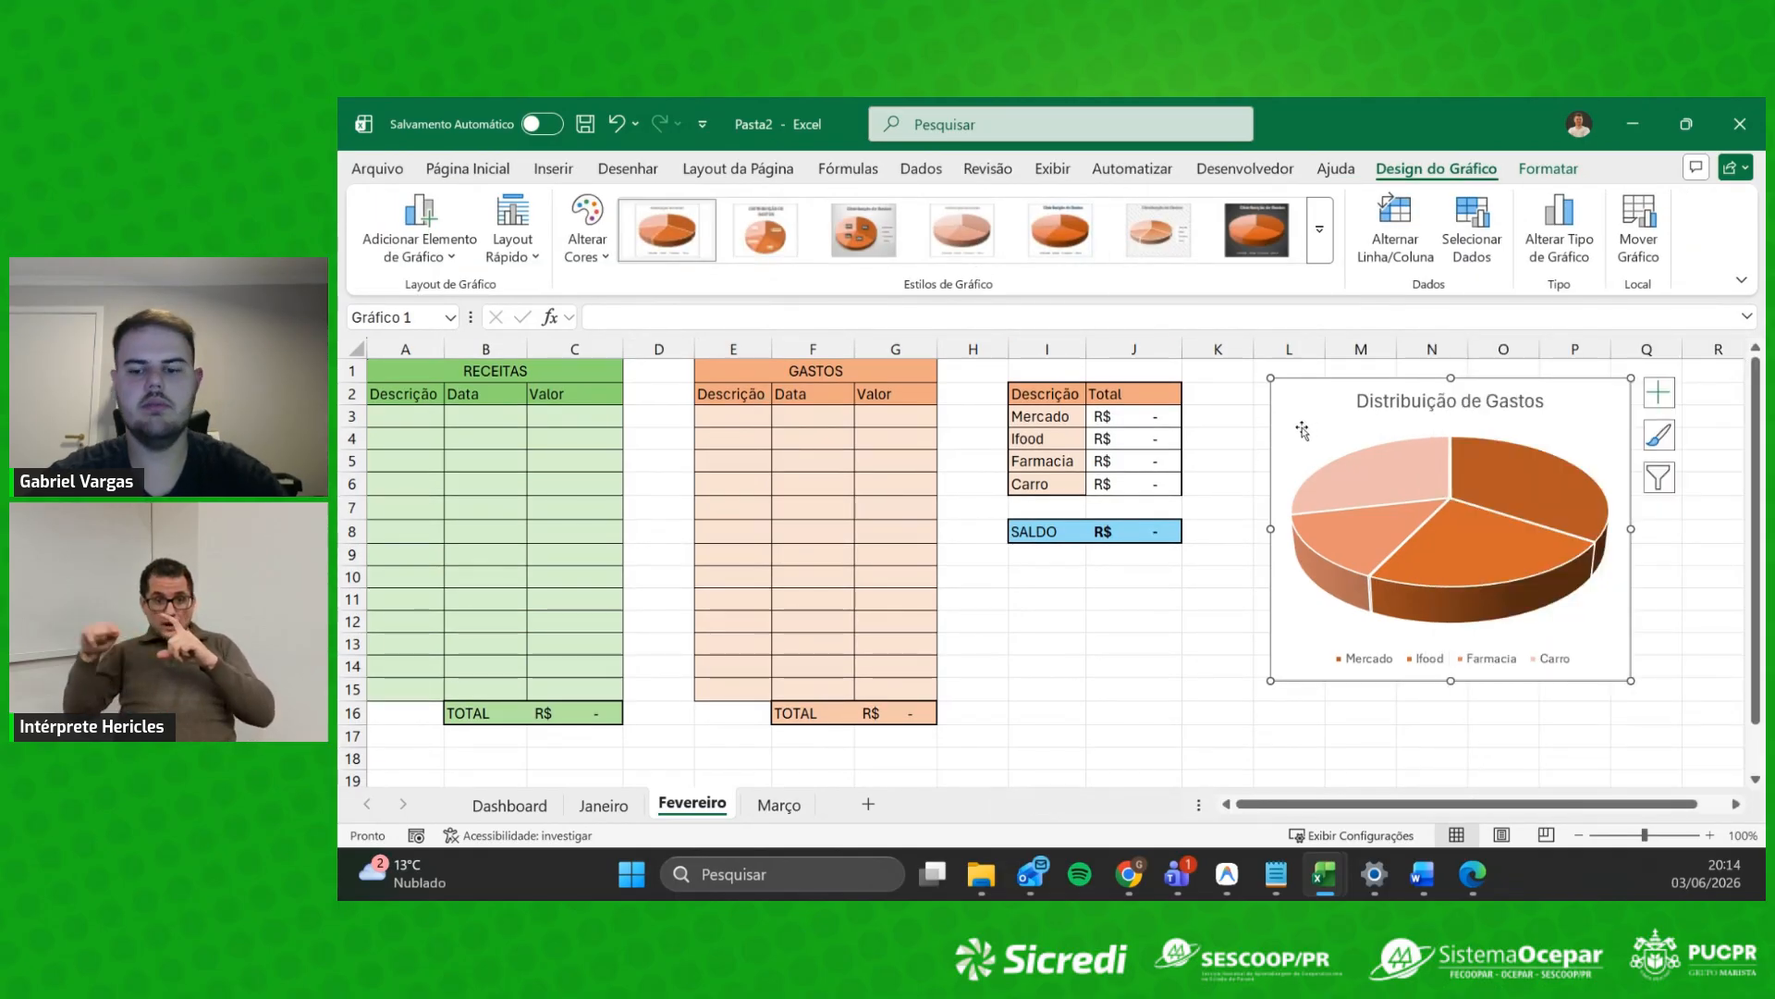
key(Delete)
Step: Insert a 3D pie chart of I3:J6 and place it right of the tables
drag(1040, 416, 1136, 485)
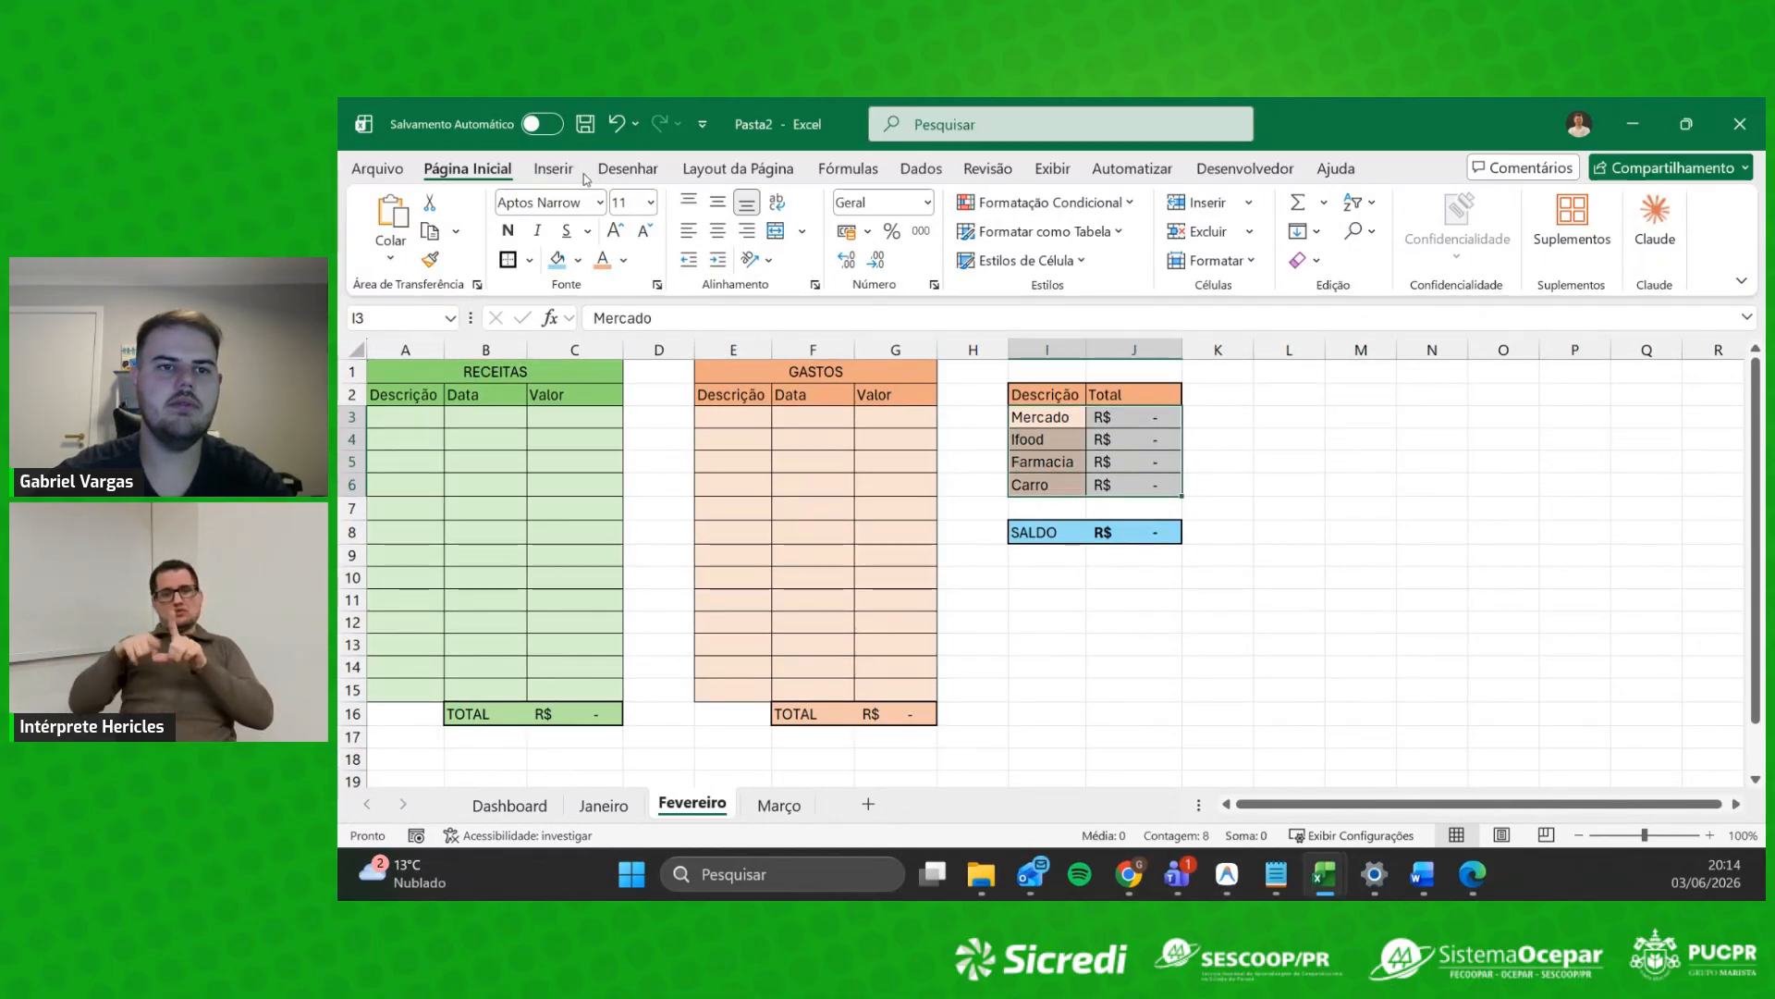
click(553, 168)
click(978, 260)
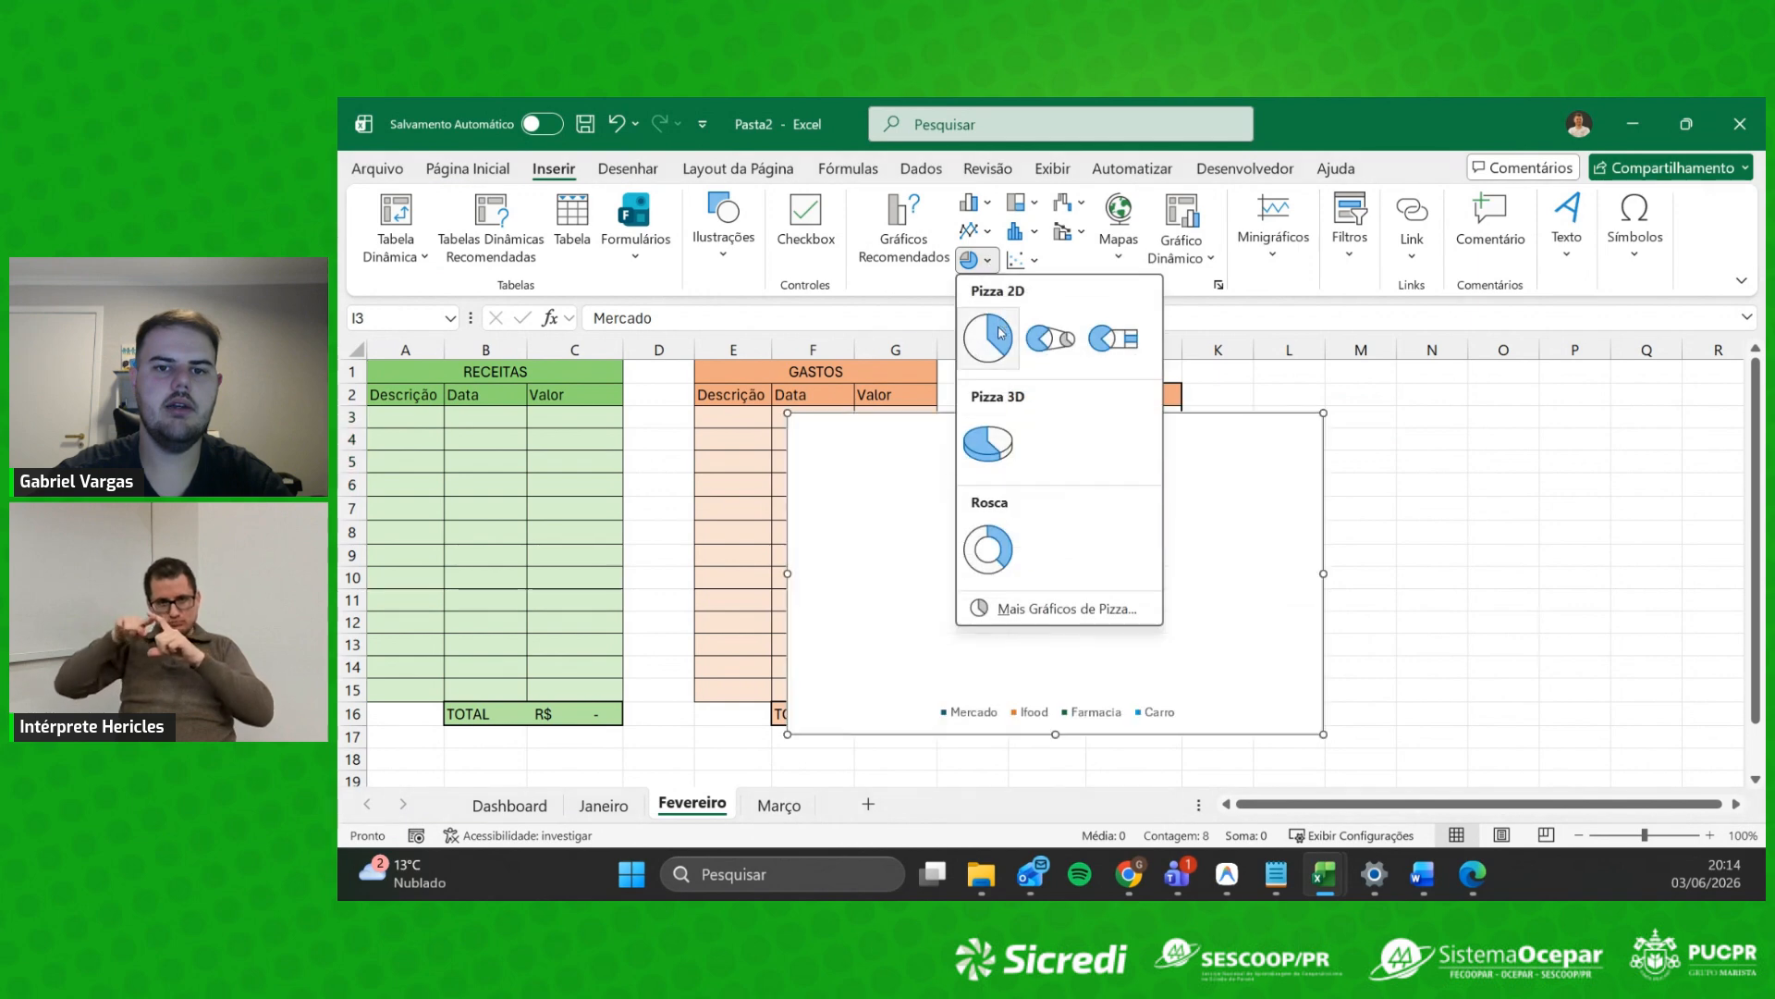
click(988, 460)
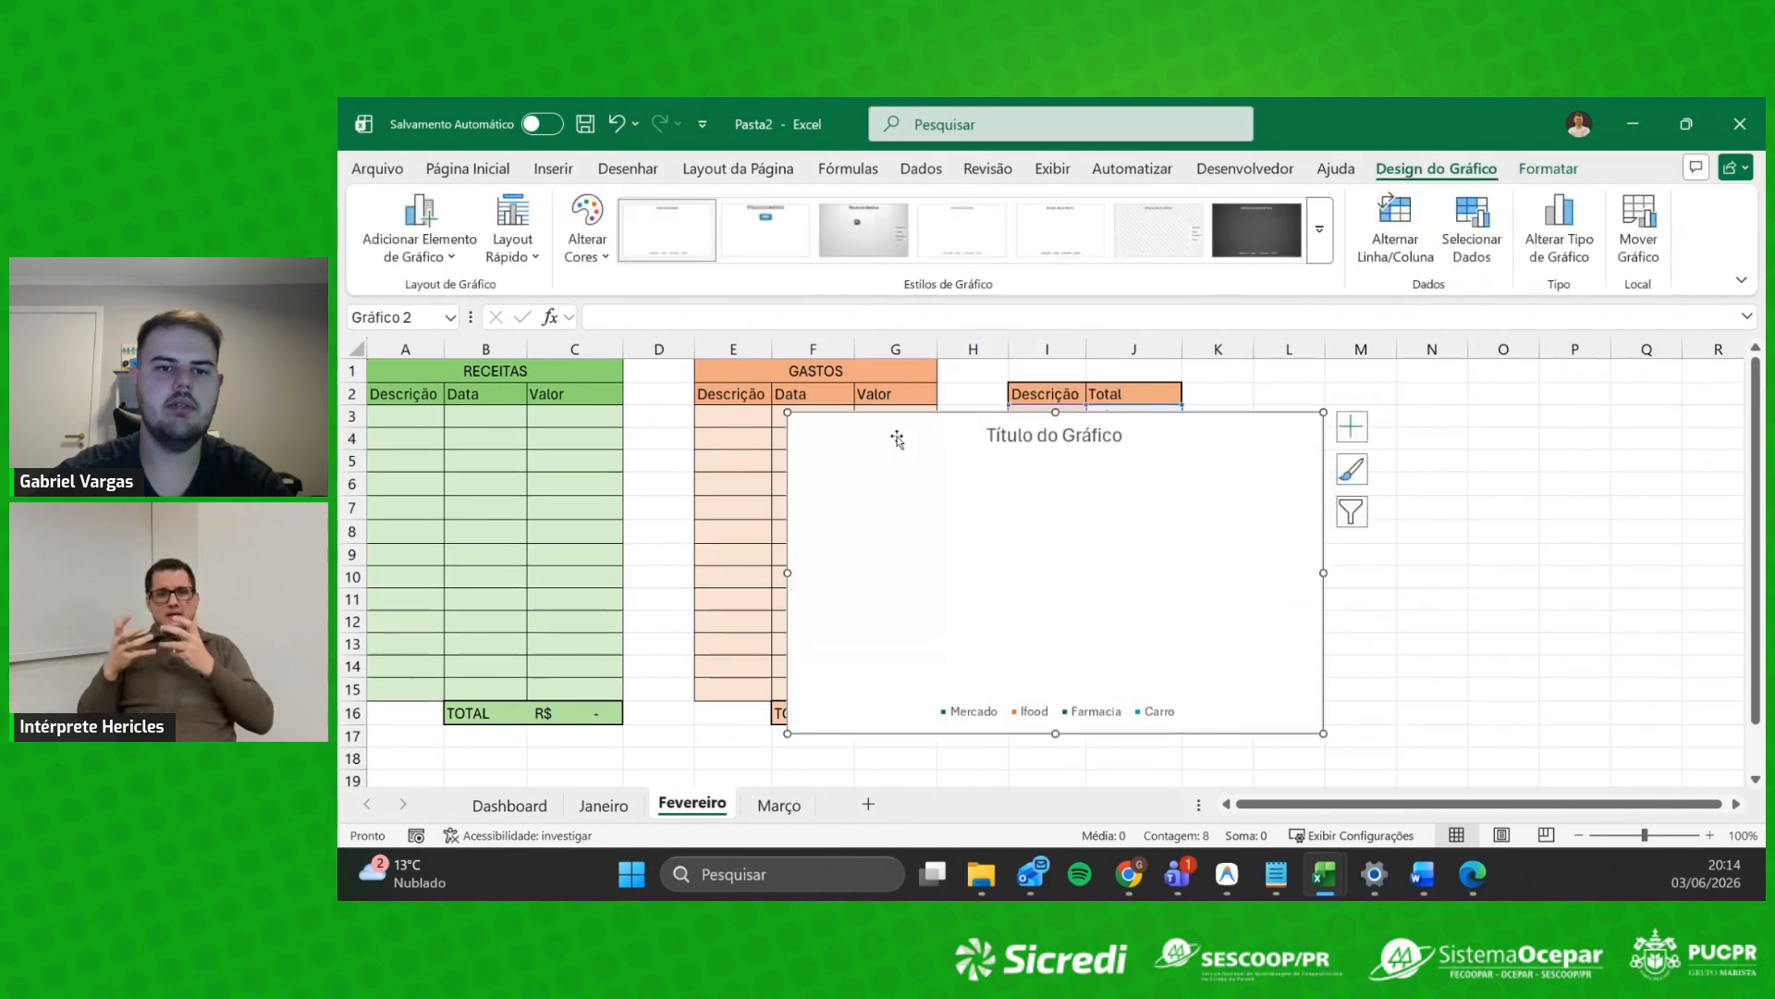
drag(877, 420, 1274, 373)
click(1047, 689)
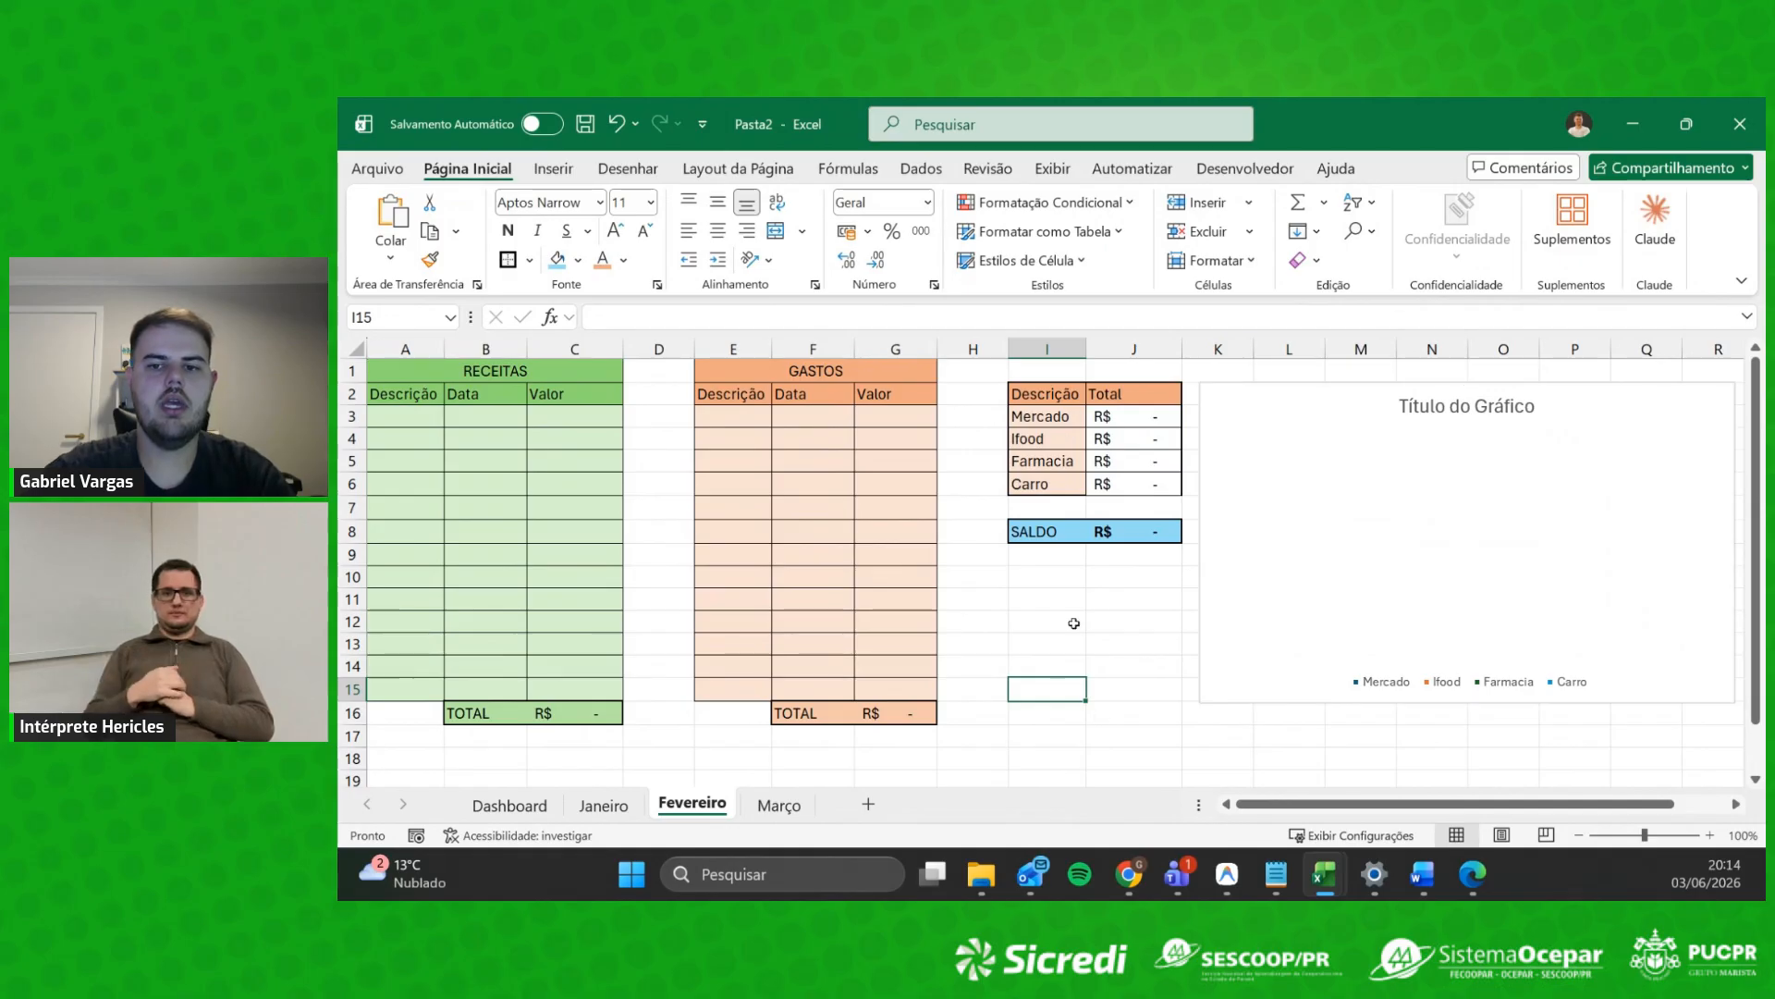
Step: Flip through the Janeiro, Fevereiro and Março sheets to compare them
click(603, 805)
click(692, 804)
click(779, 804)
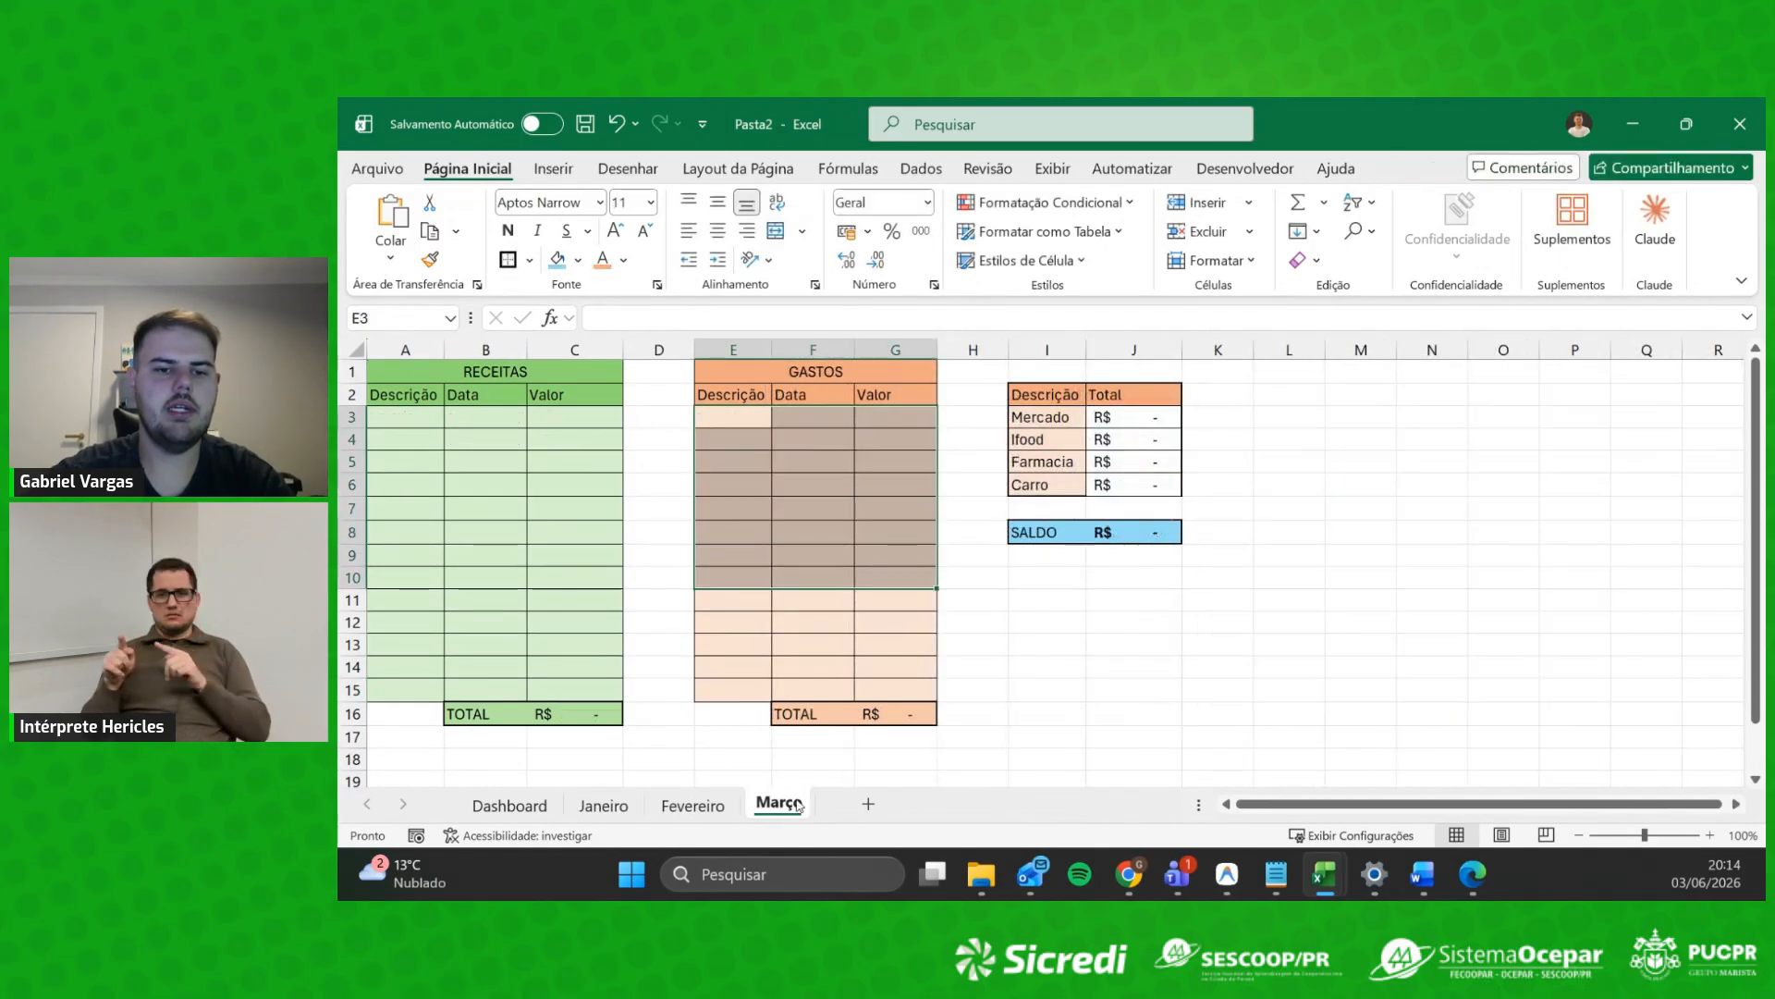
click(694, 806)
click(605, 805)
click(779, 805)
click(686, 809)
click(776, 804)
click(610, 810)
Step: Go to the empty Dashboard sheet and select cell A2
click(499, 817)
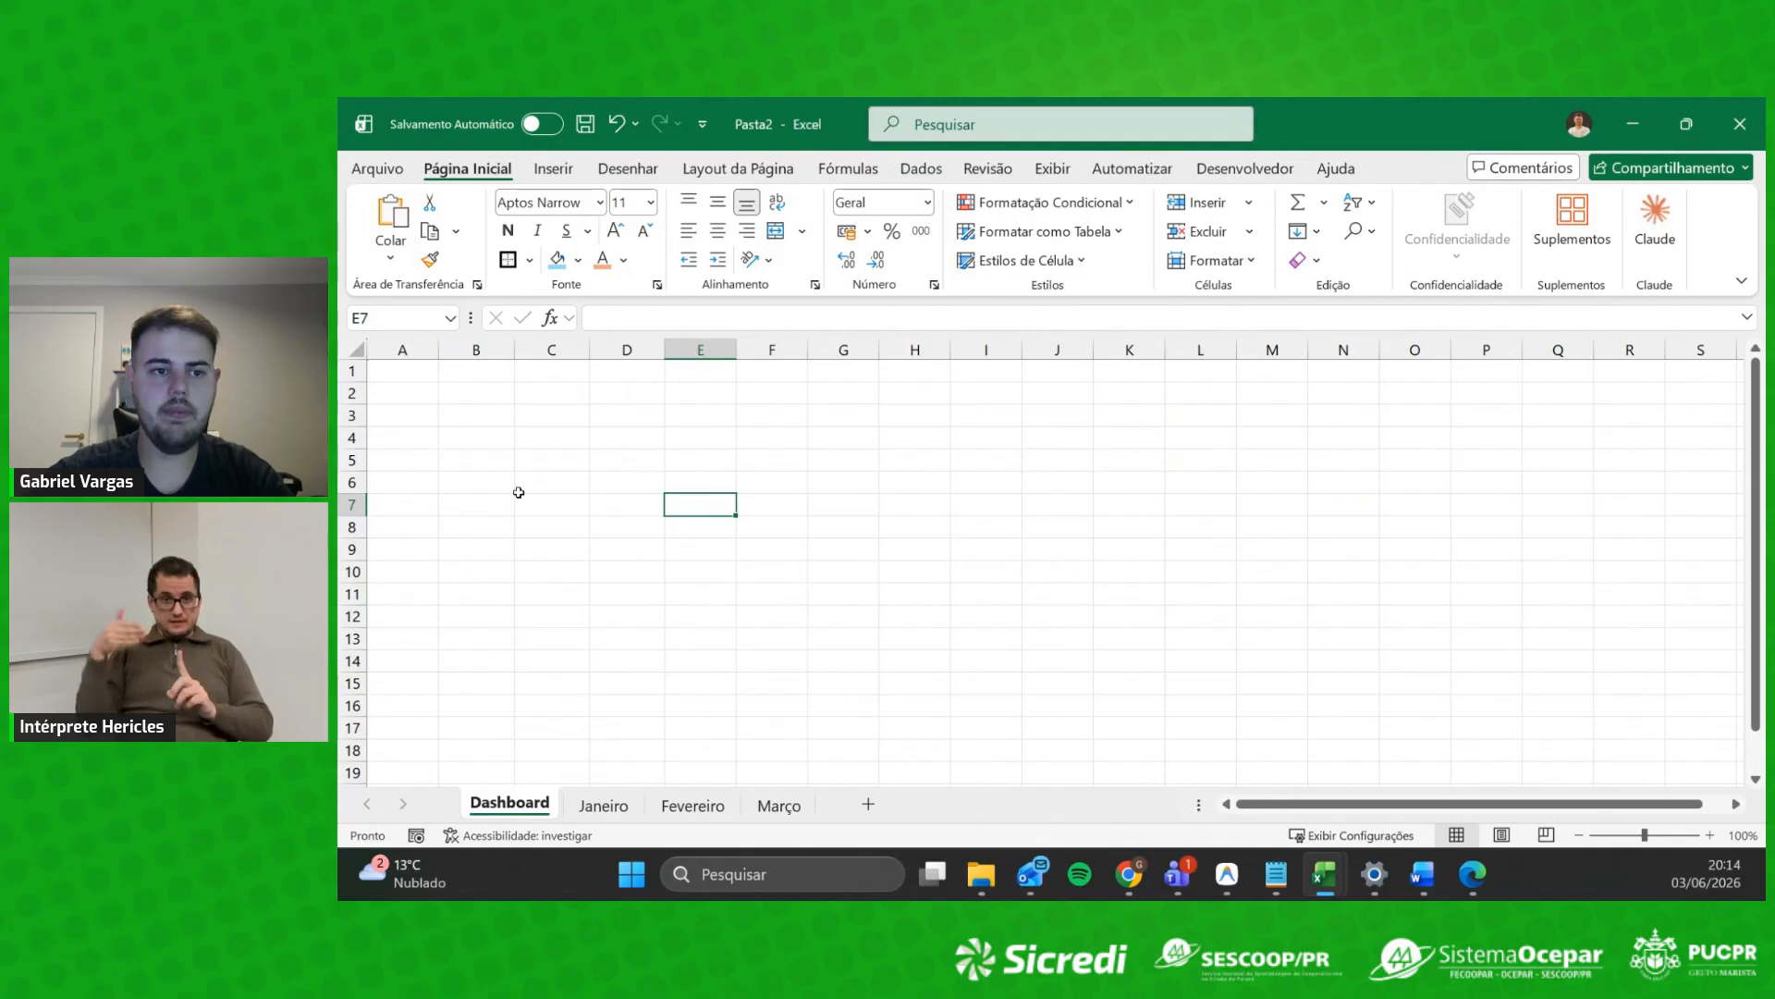
click(785, 475)
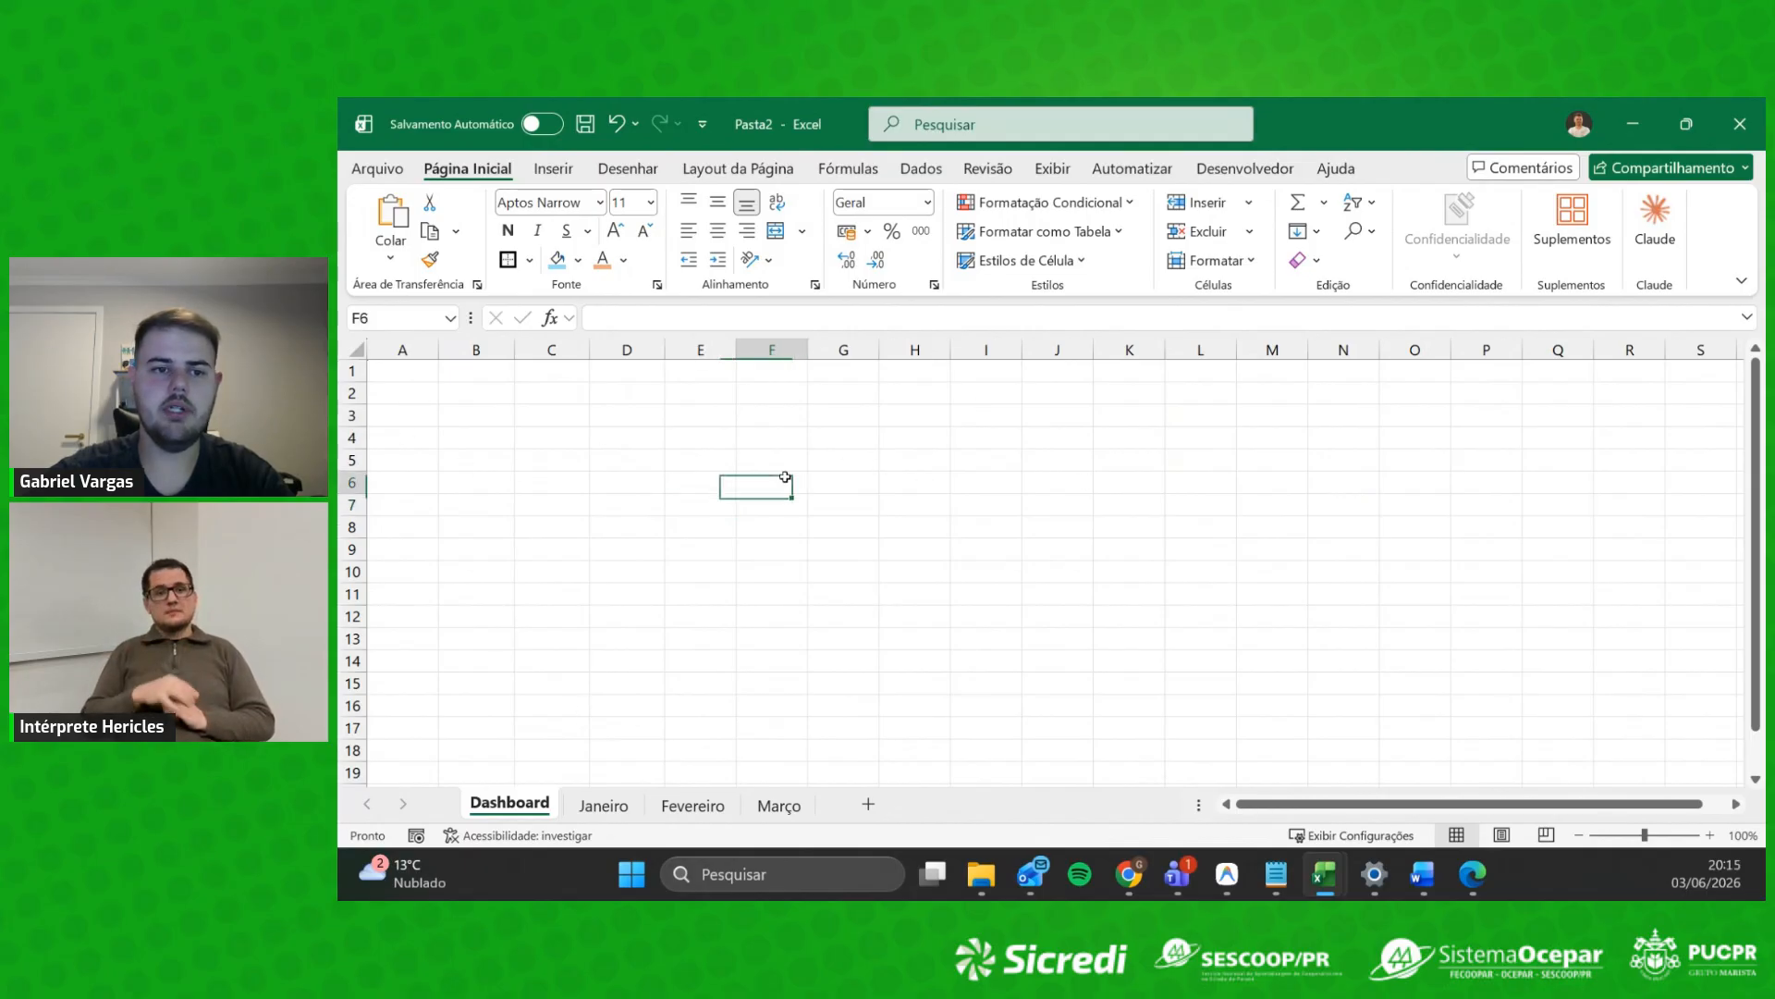
click(416, 389)
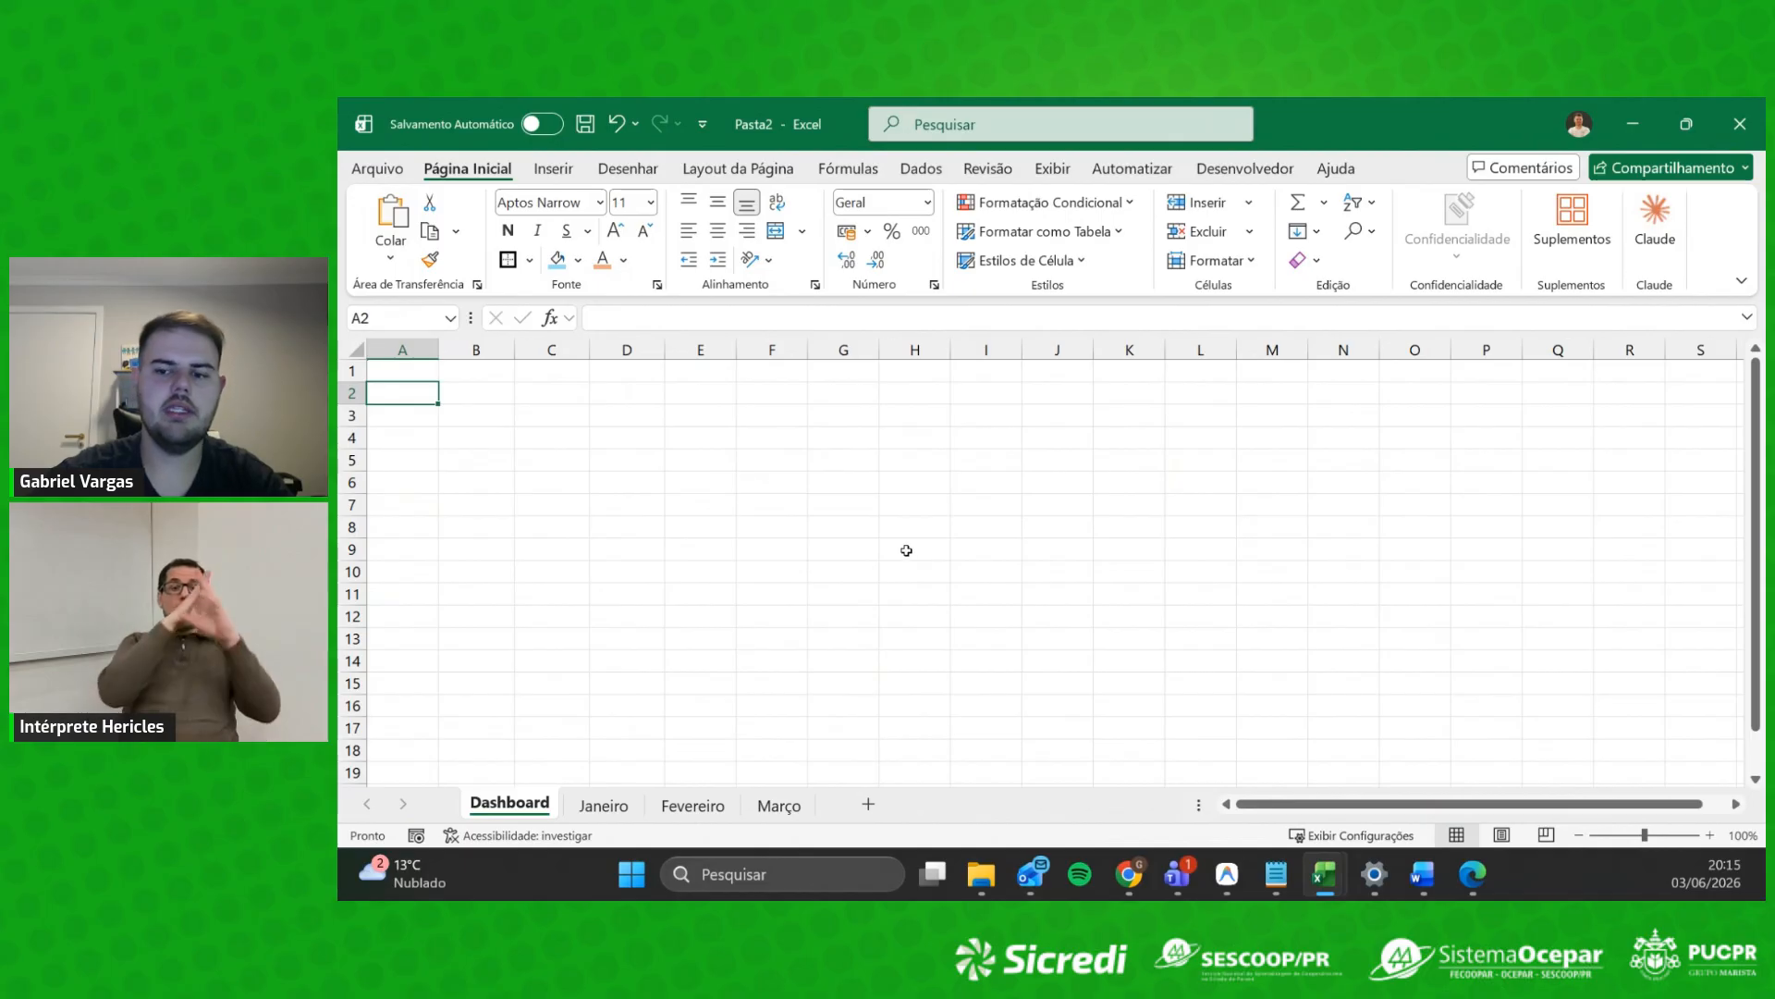
click(425, 432)
click(423, 388)
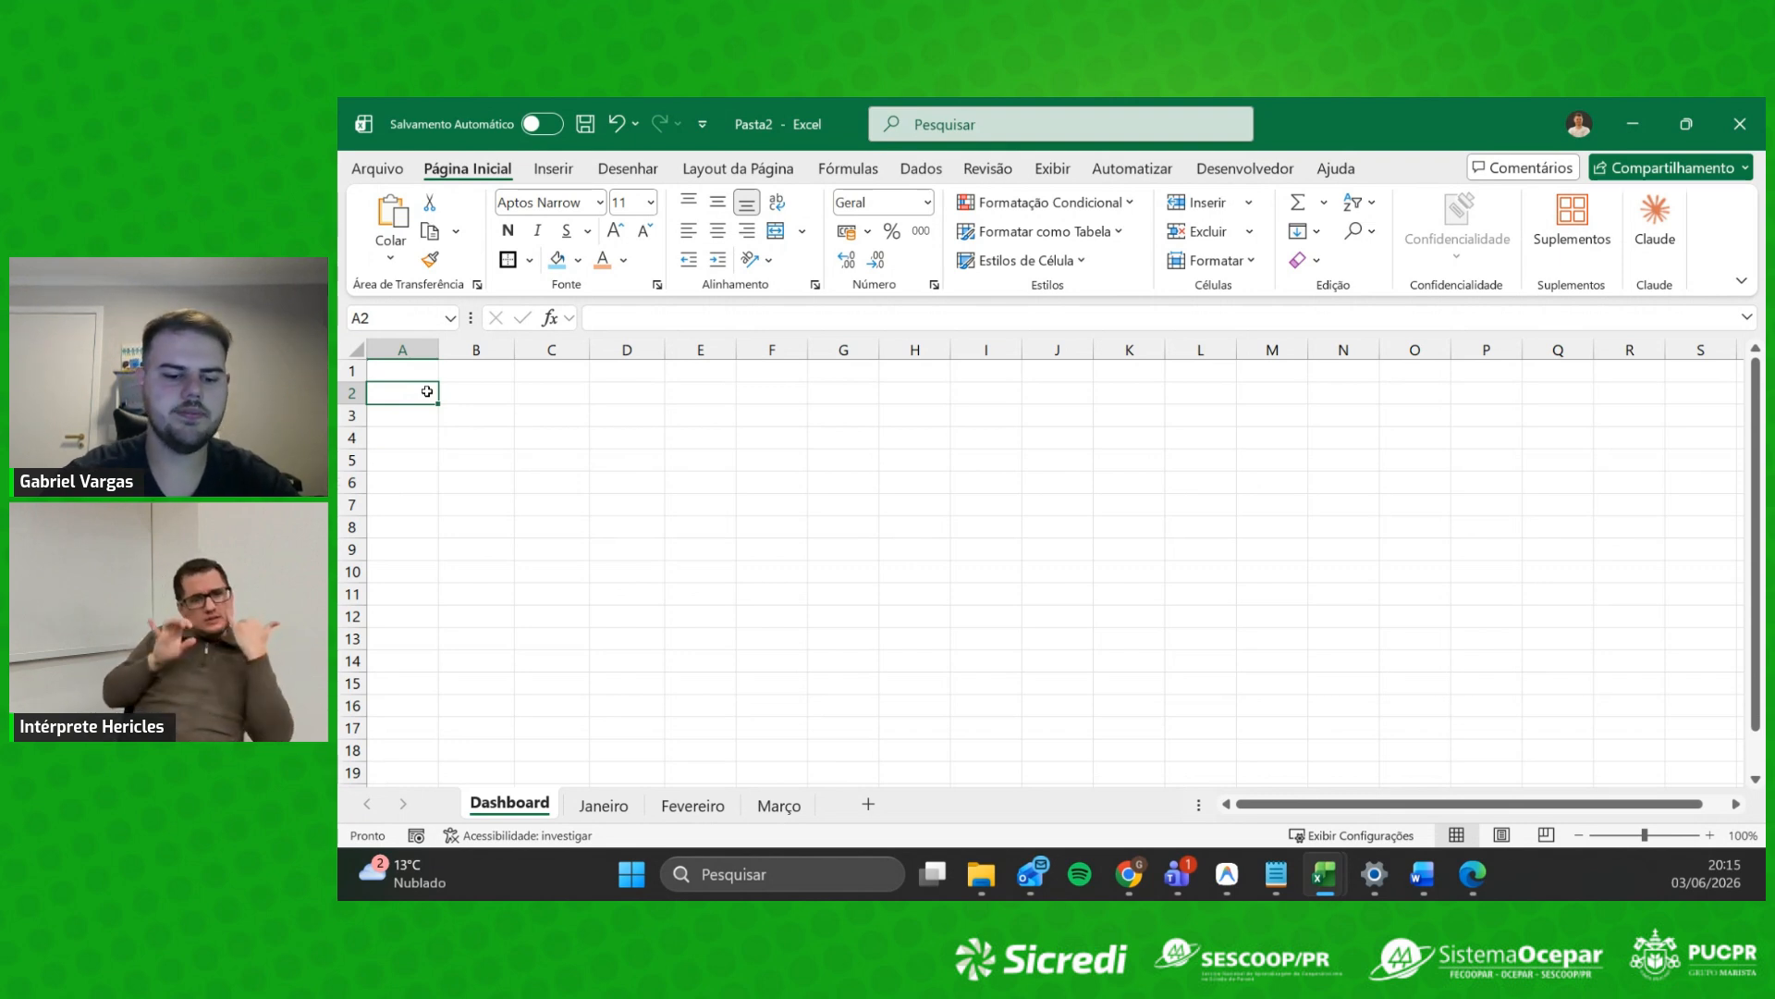
Step: Type the headers Mês, Receitas, Gastos and Saldo across A2:D2
text(Mês)
key(Tab)
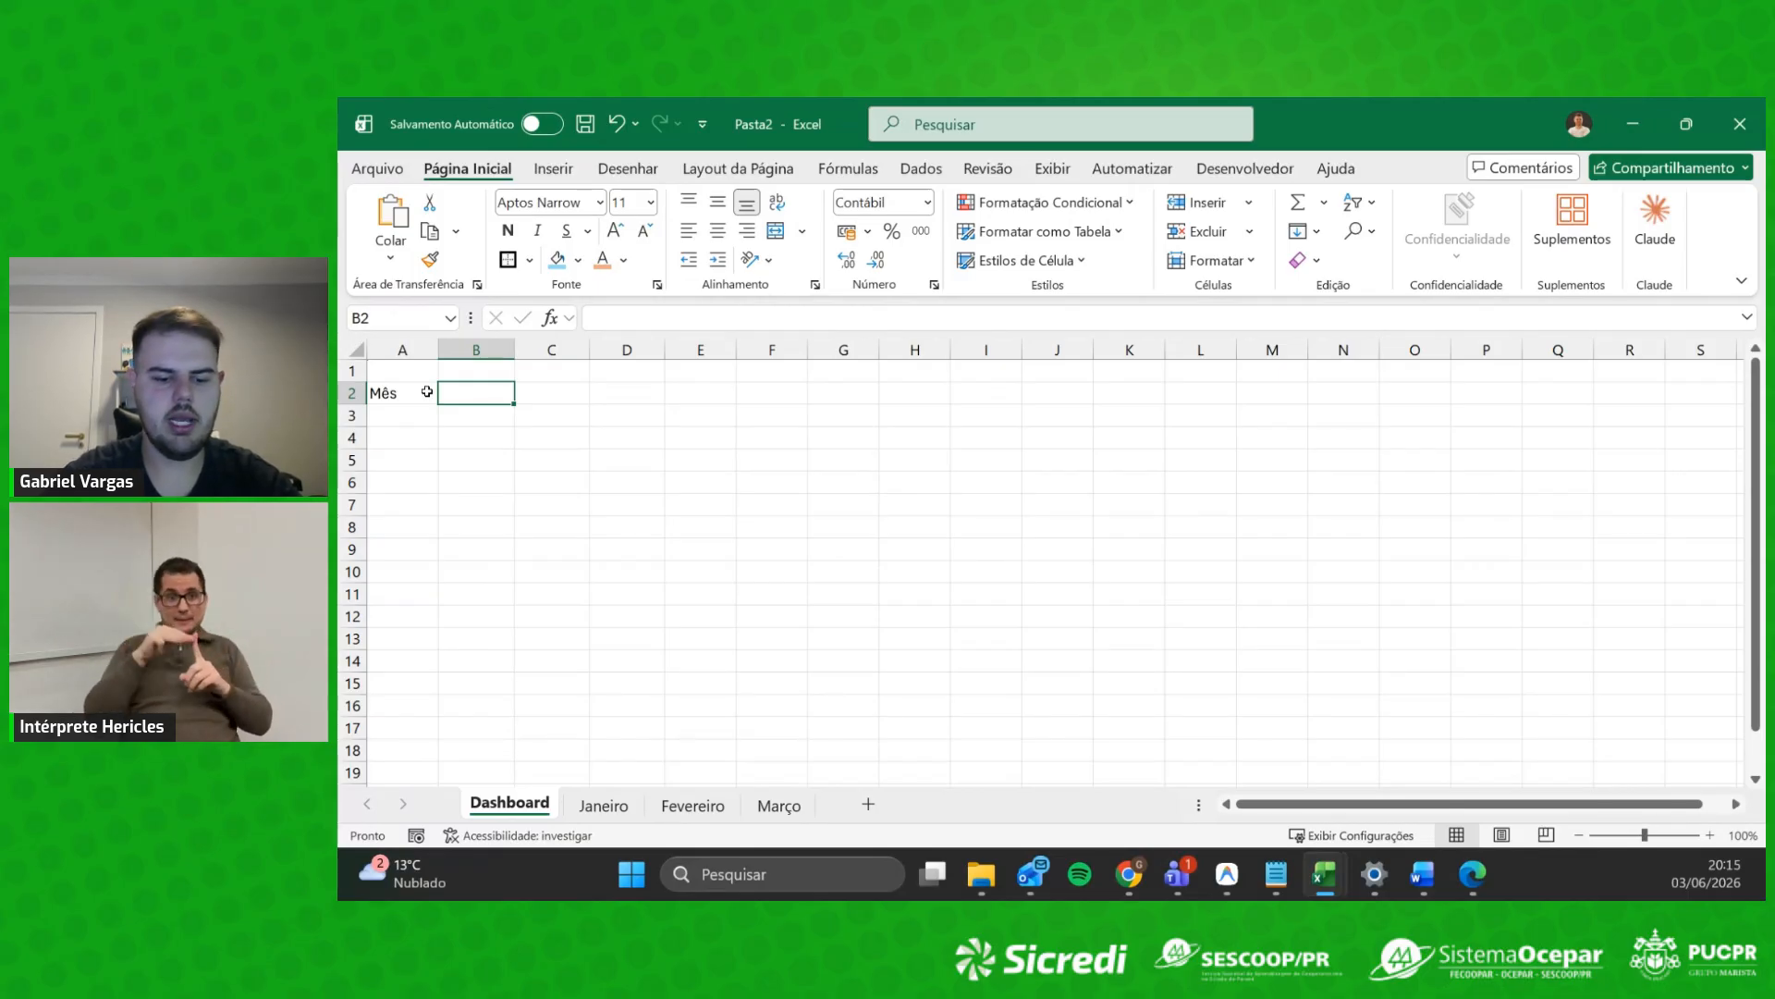
text(Receitas)
key(Tab)
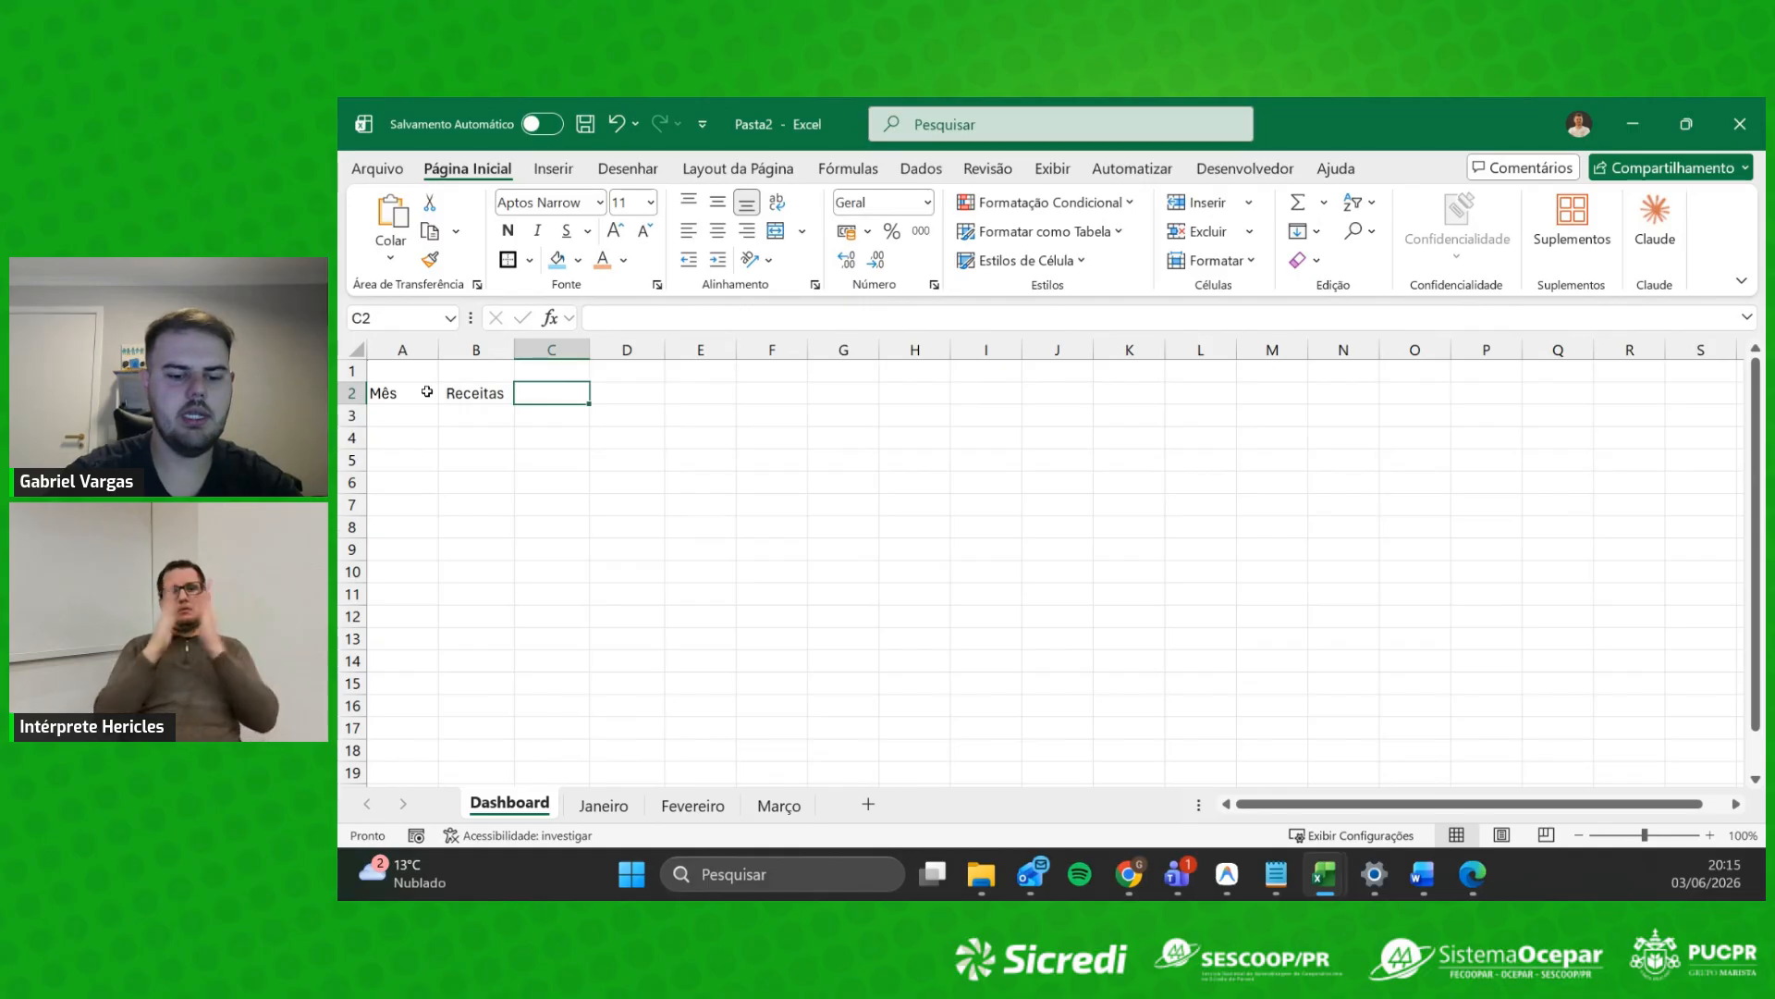
text(Gastos)
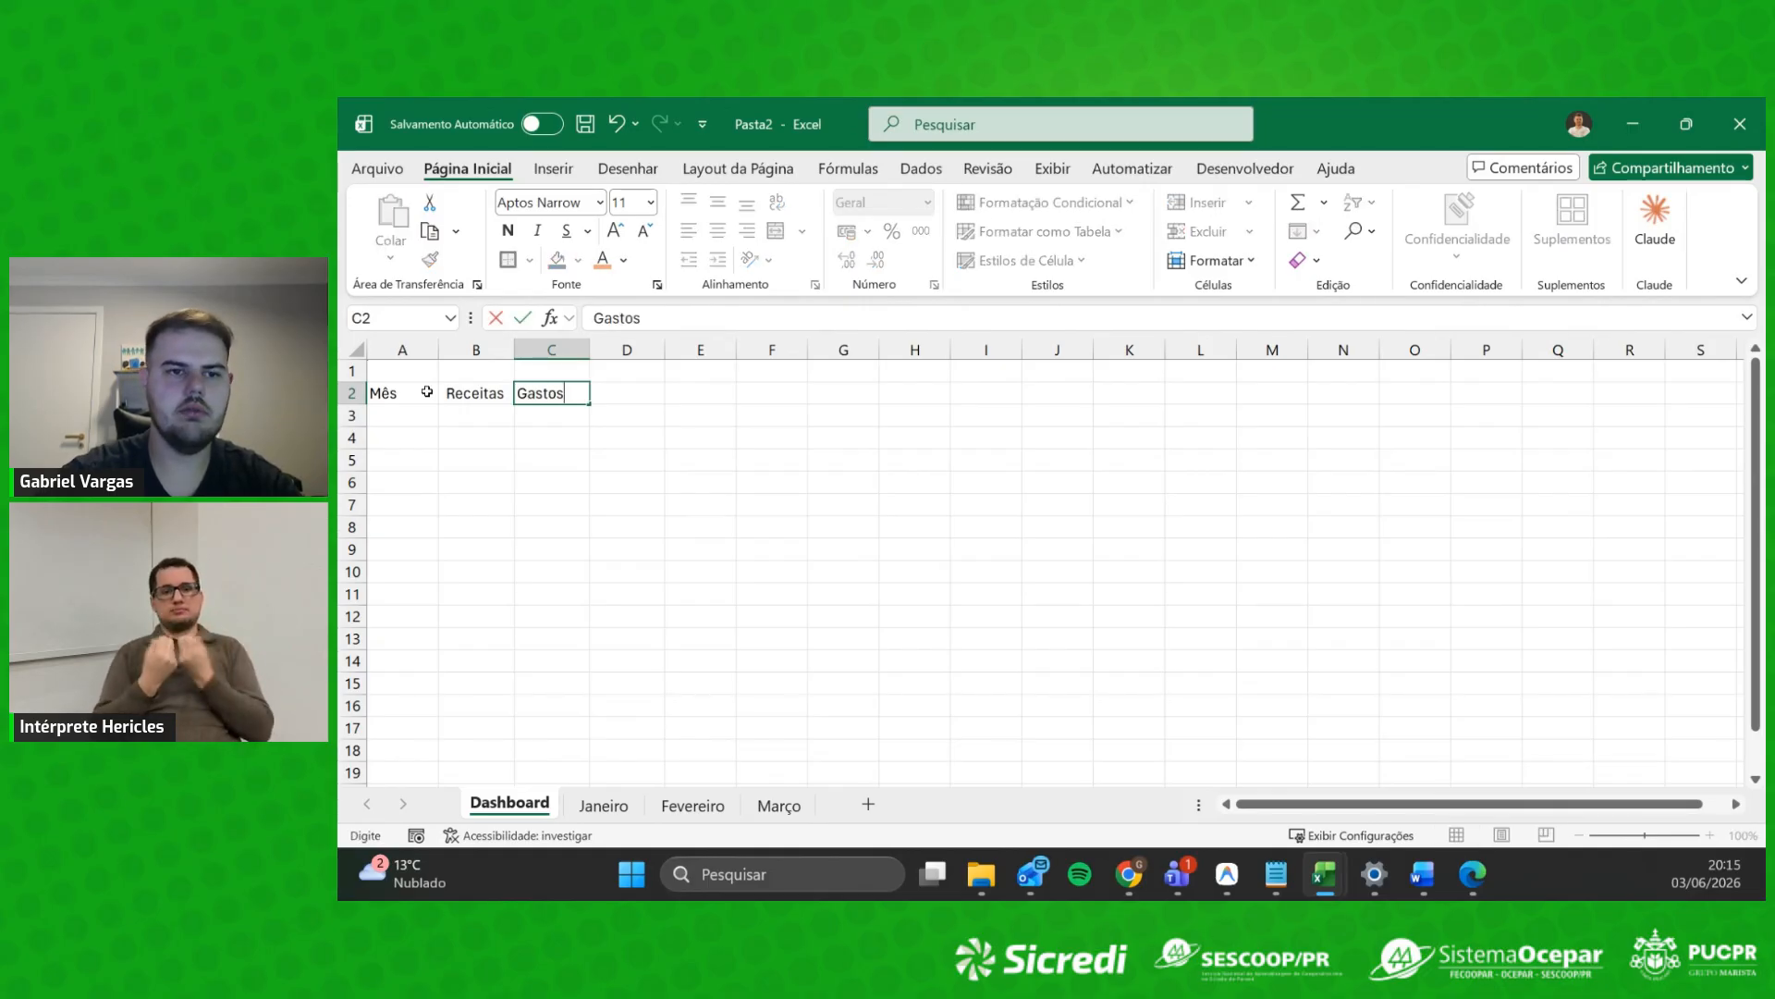
key(Tab)
text(Saldo)
key(Down)
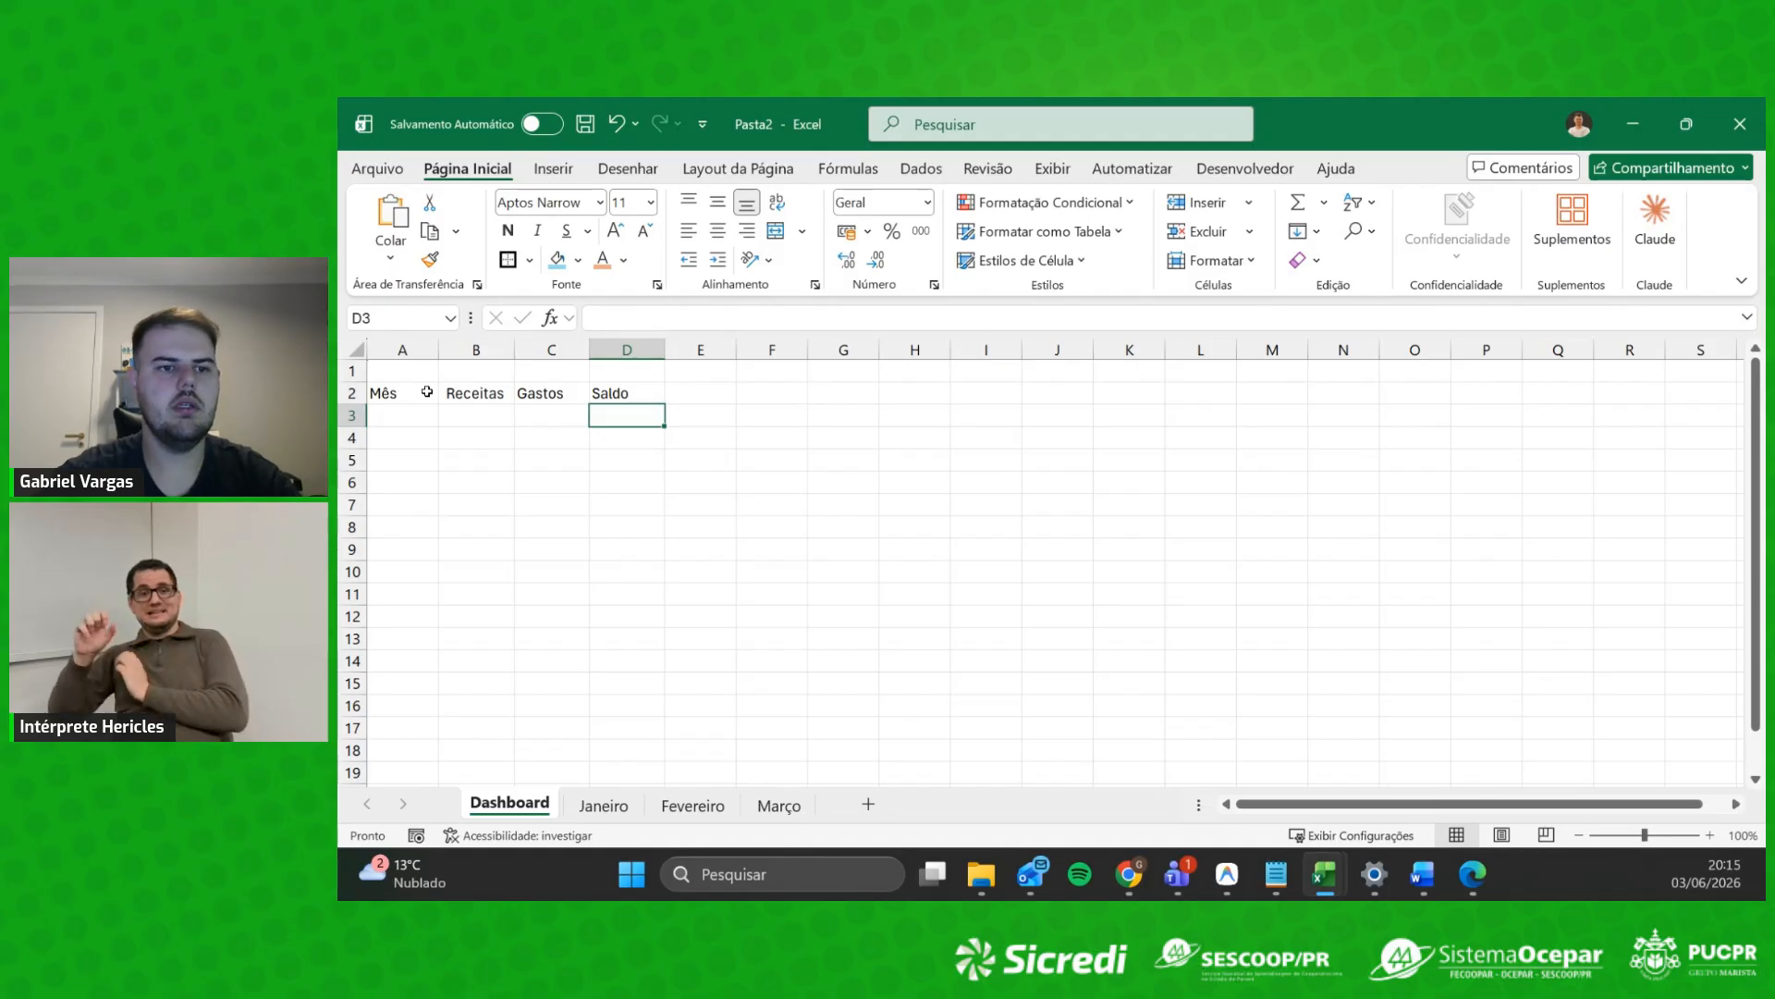
click(418, 392)
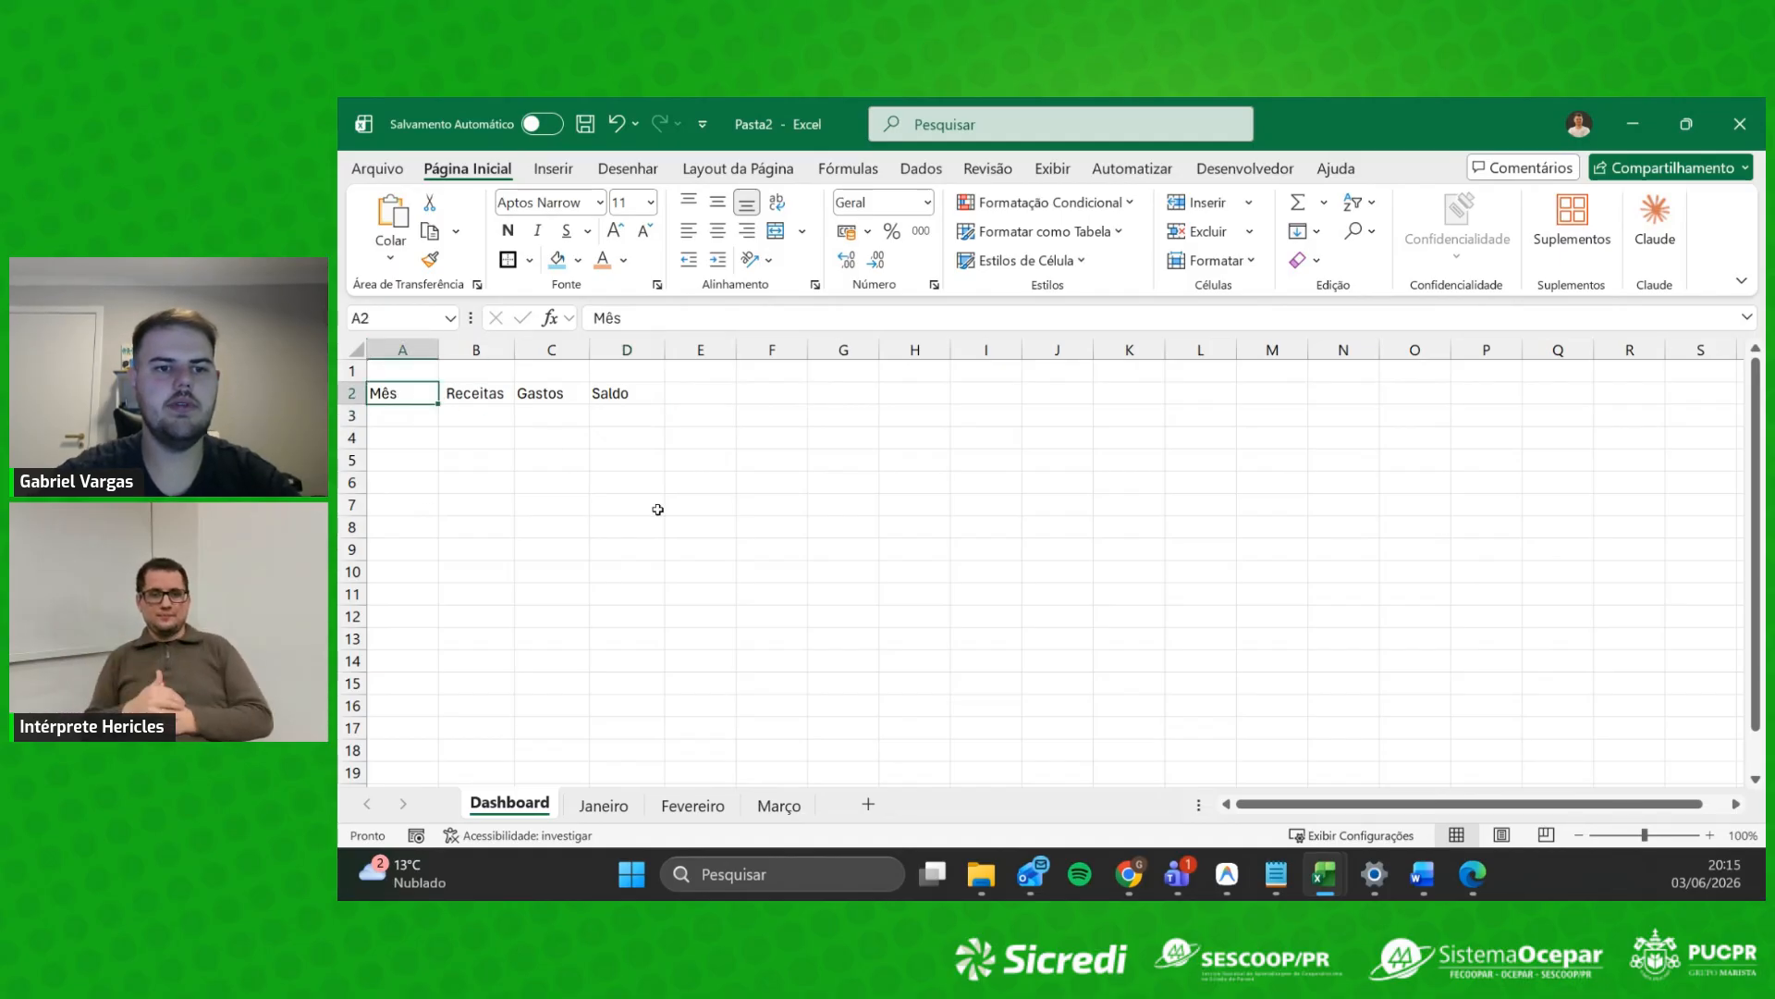
click(705, 418)
Step: List Janeiro, Fevereiro and Março in A3:A5 under Mês
click(409, 413)
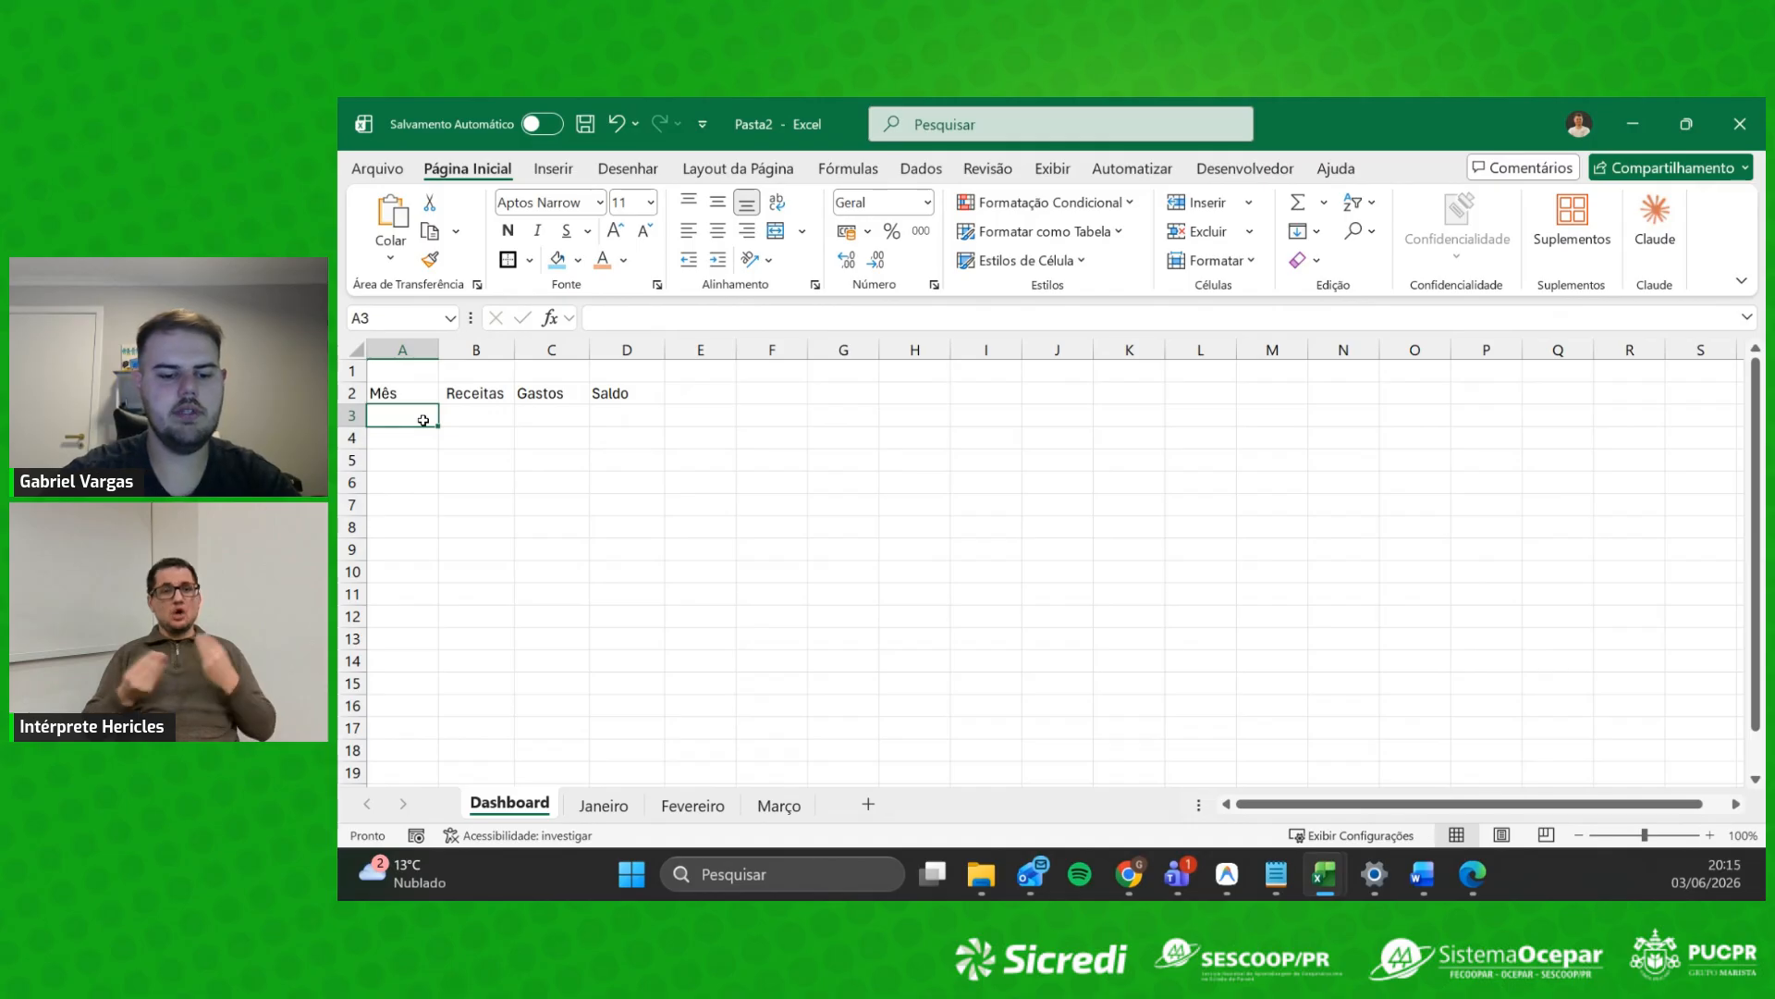
text(Janeiro)
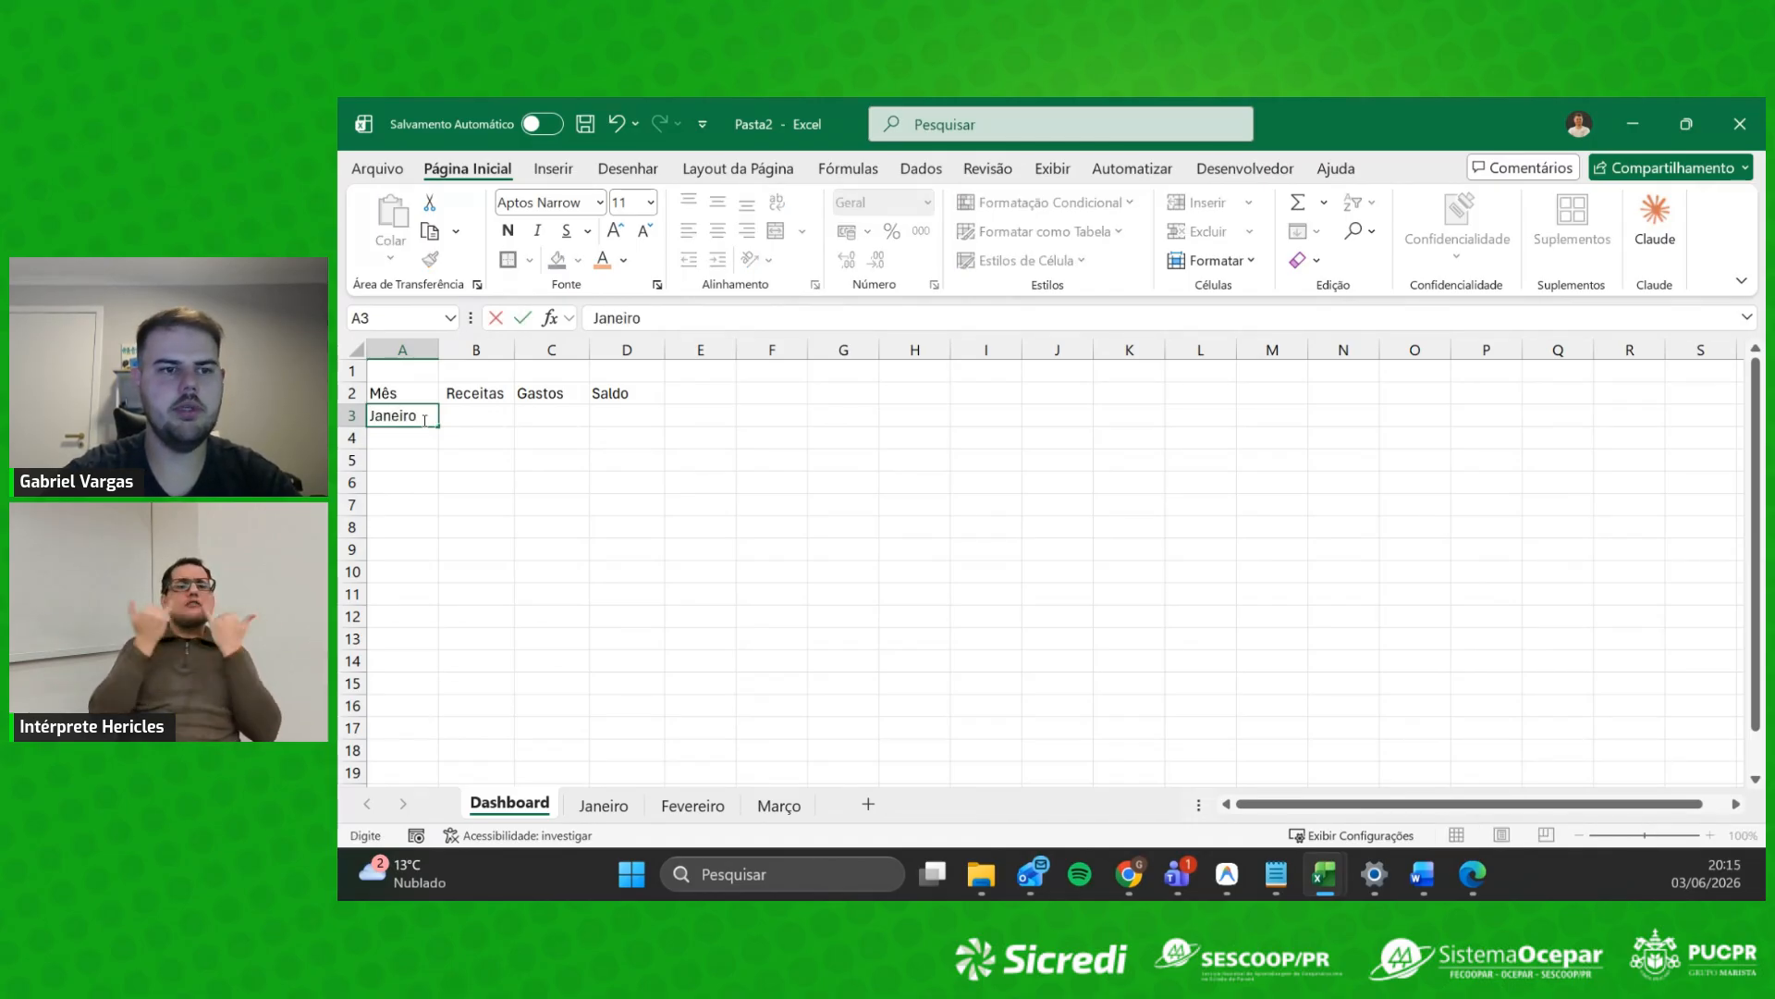
key(Return)
text(Fe)
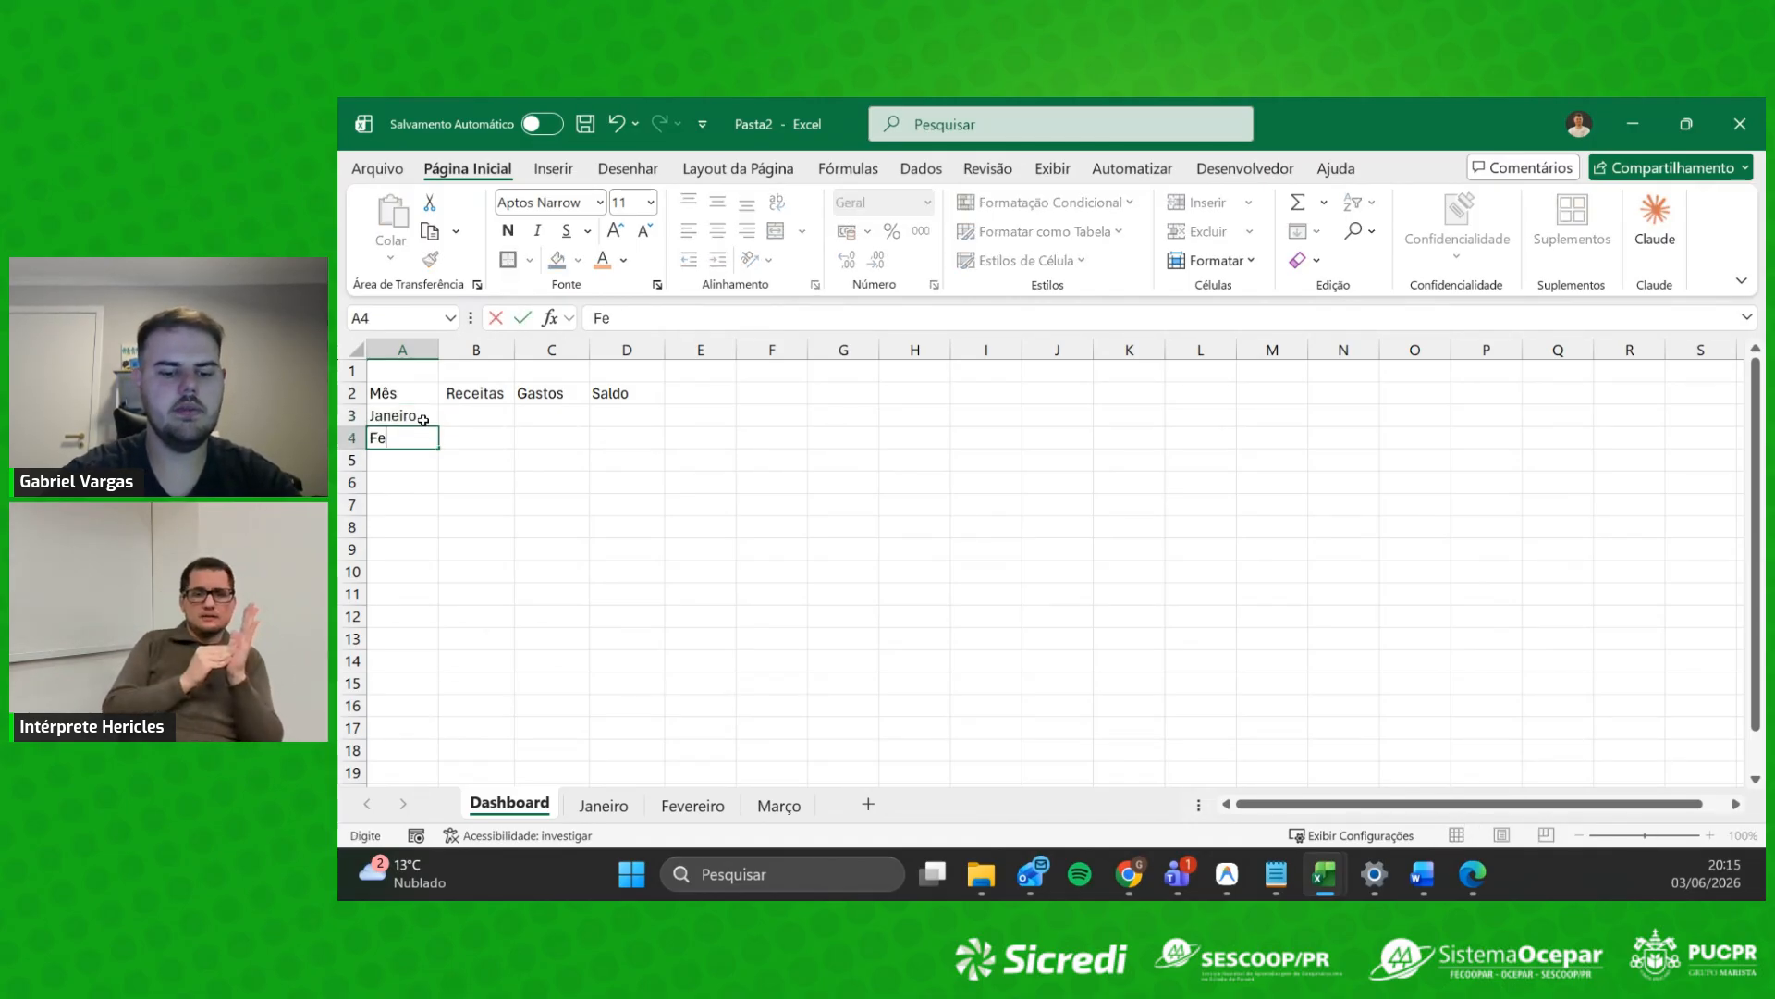
text(vereiro)
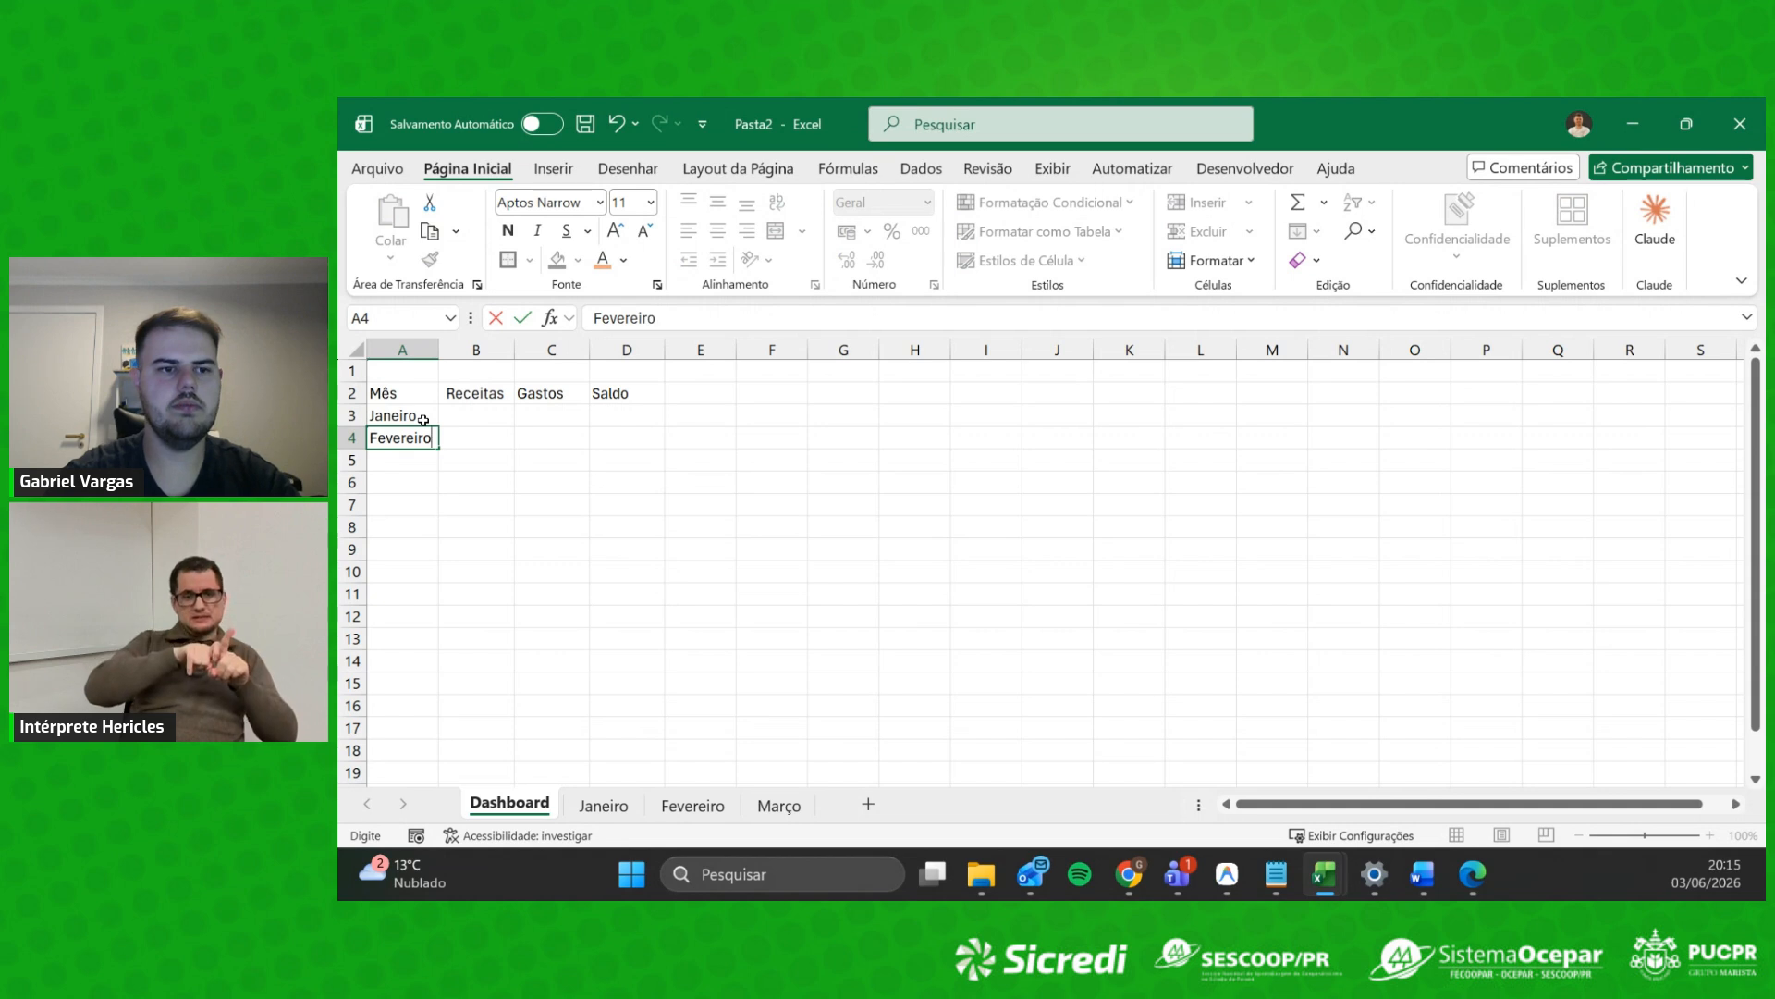
key(Return)
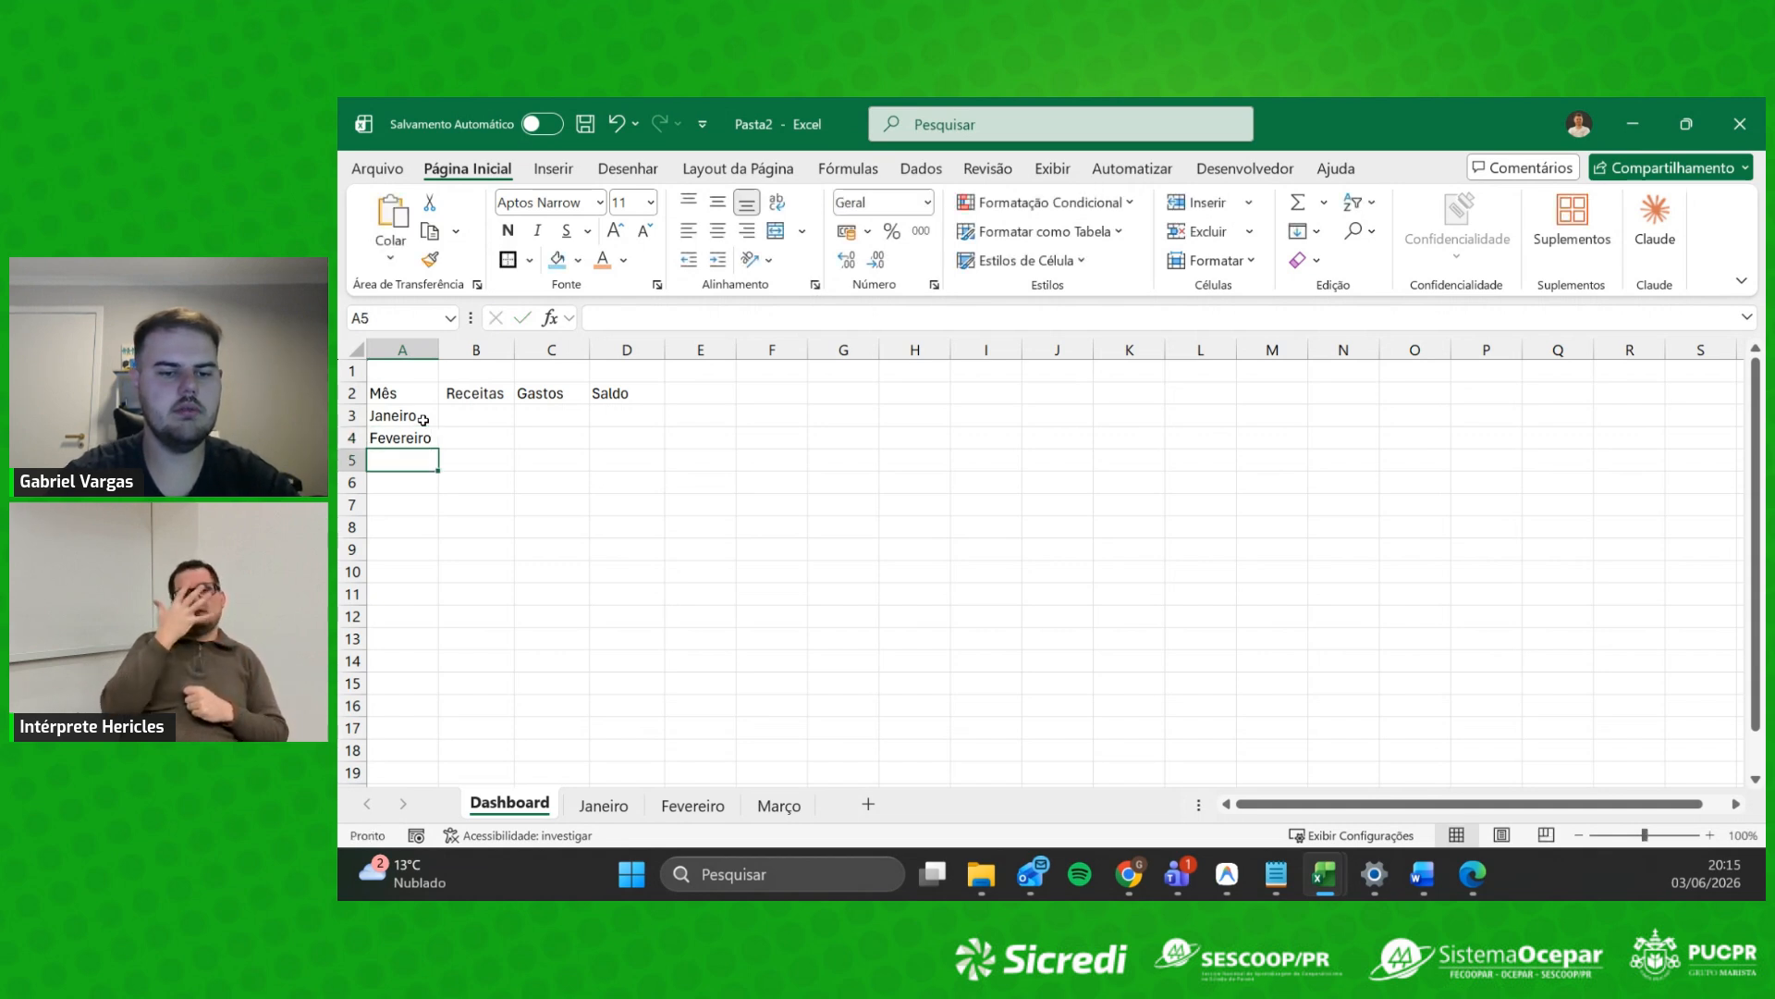
text(Mar)
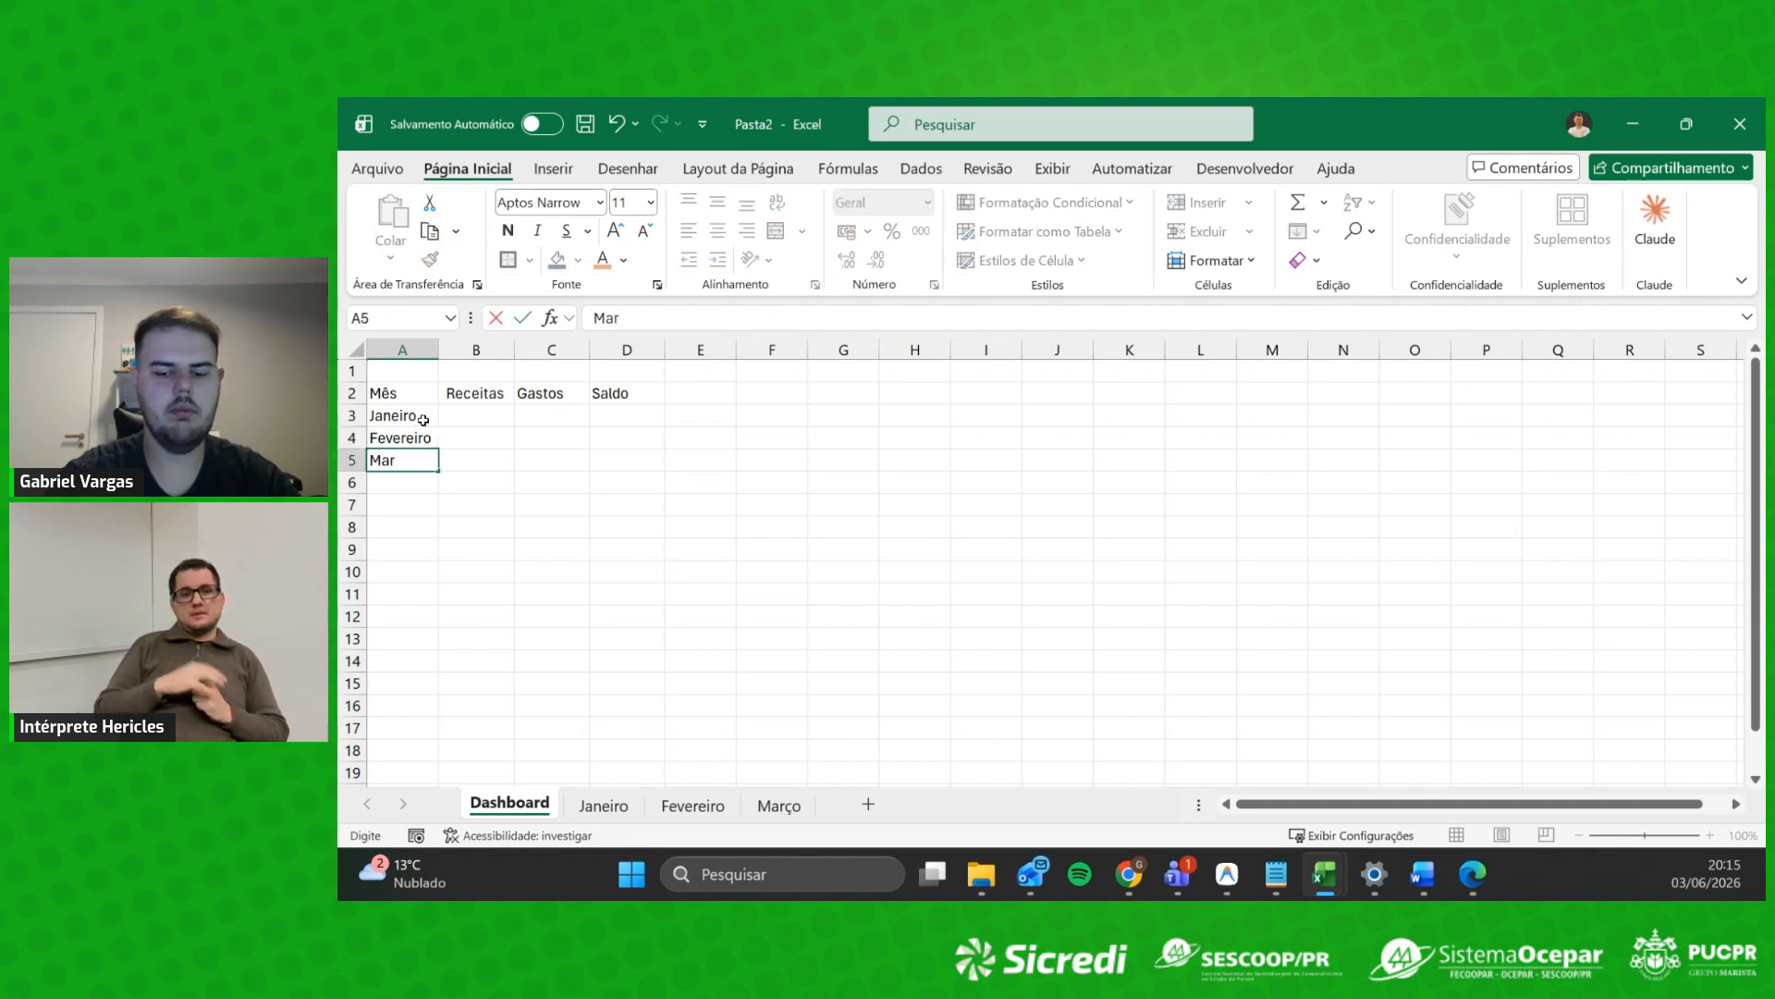
text(ço)
key(ctrl+Return)
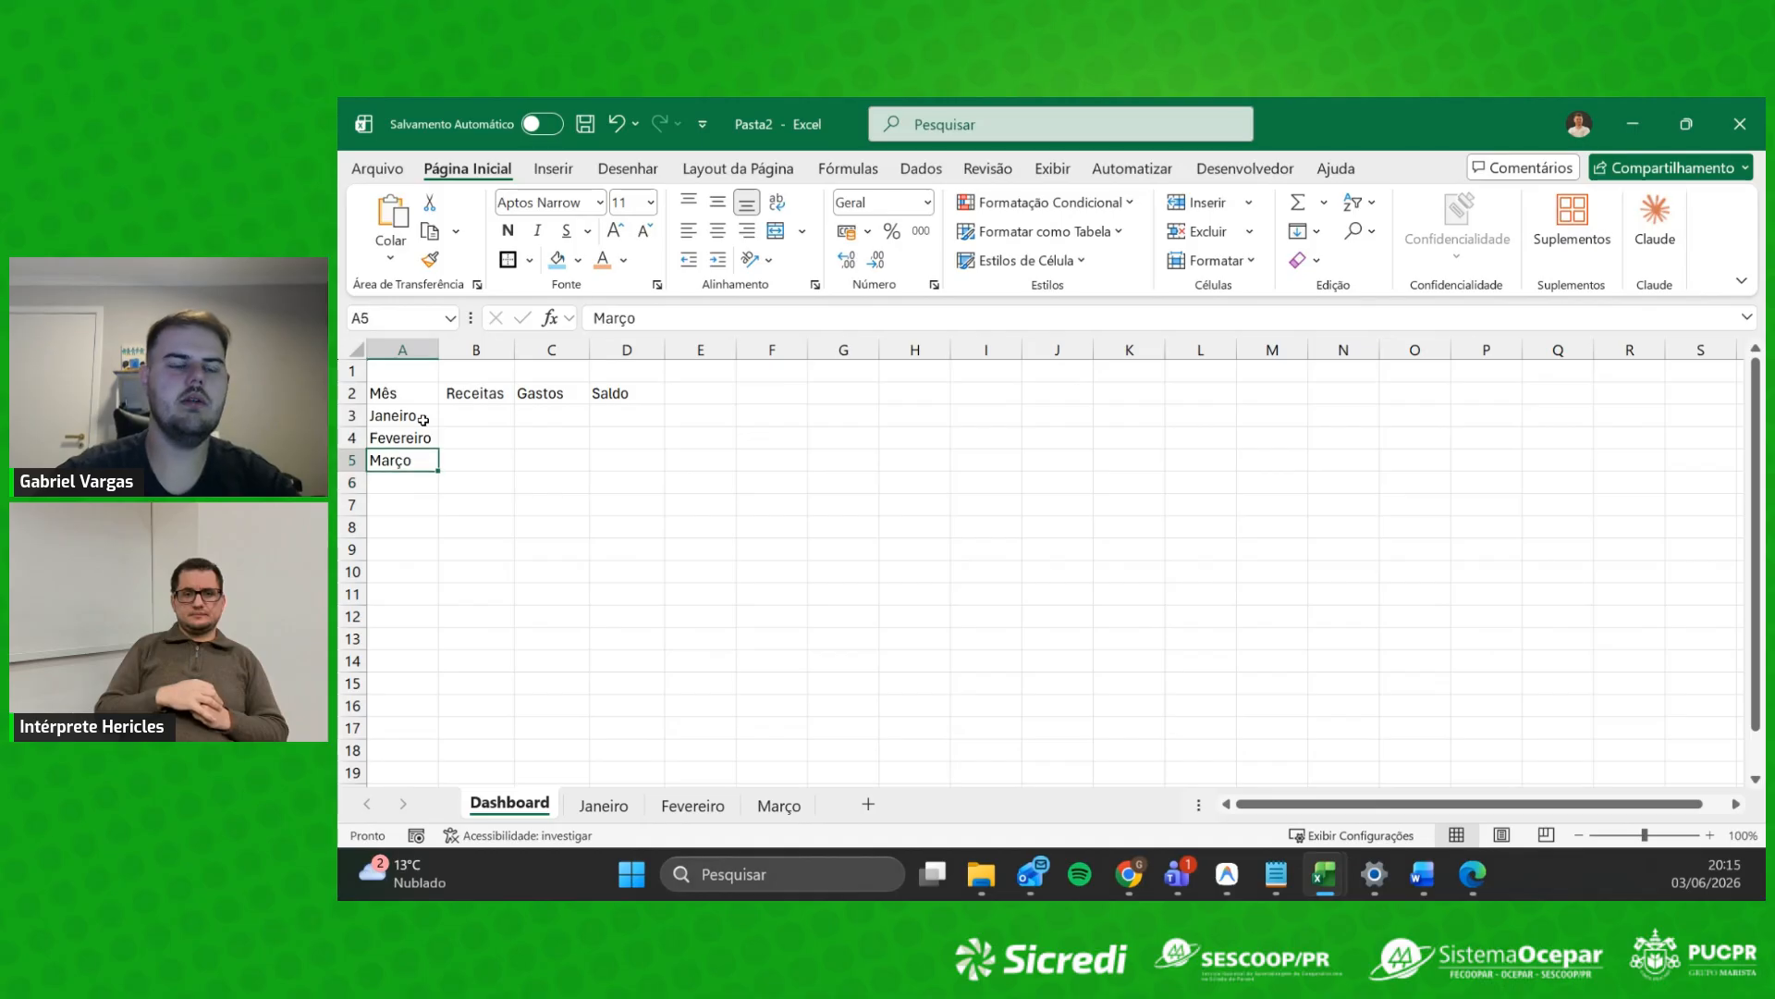
Step: Fill the Dashboard range A2:D13 with a light blue theme colour, then select B3
drag(398, 393, 658, 647)
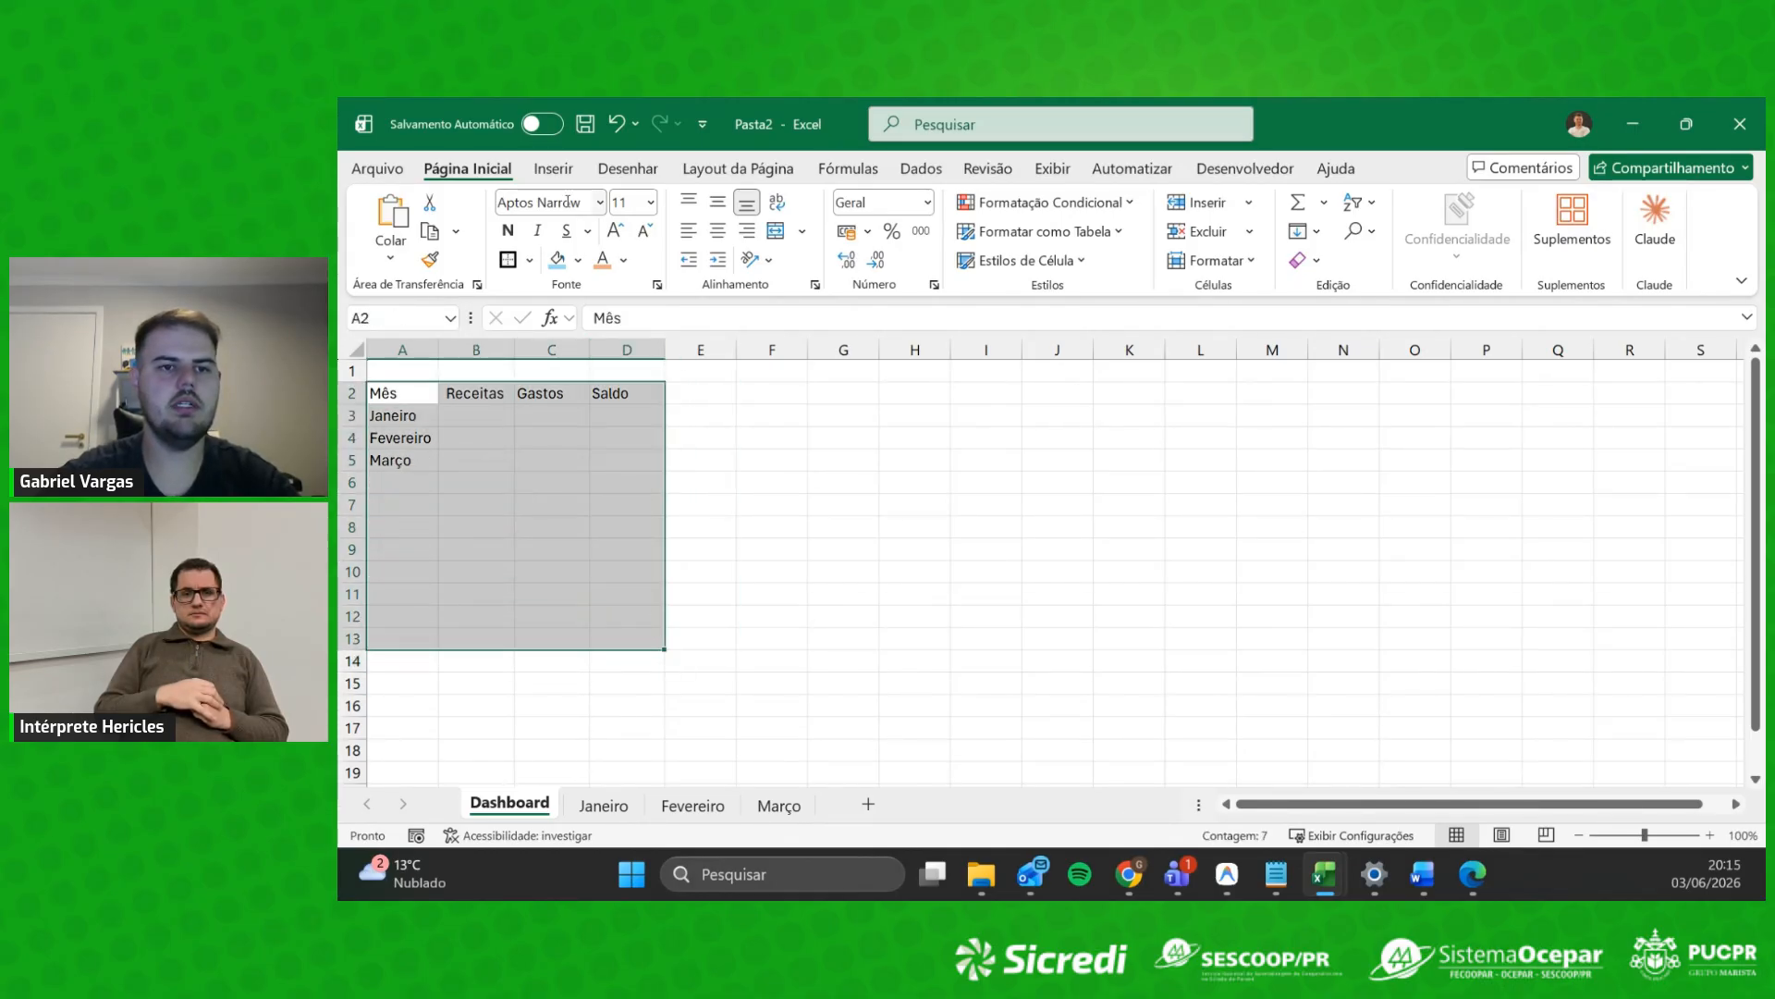
click(625, 260)
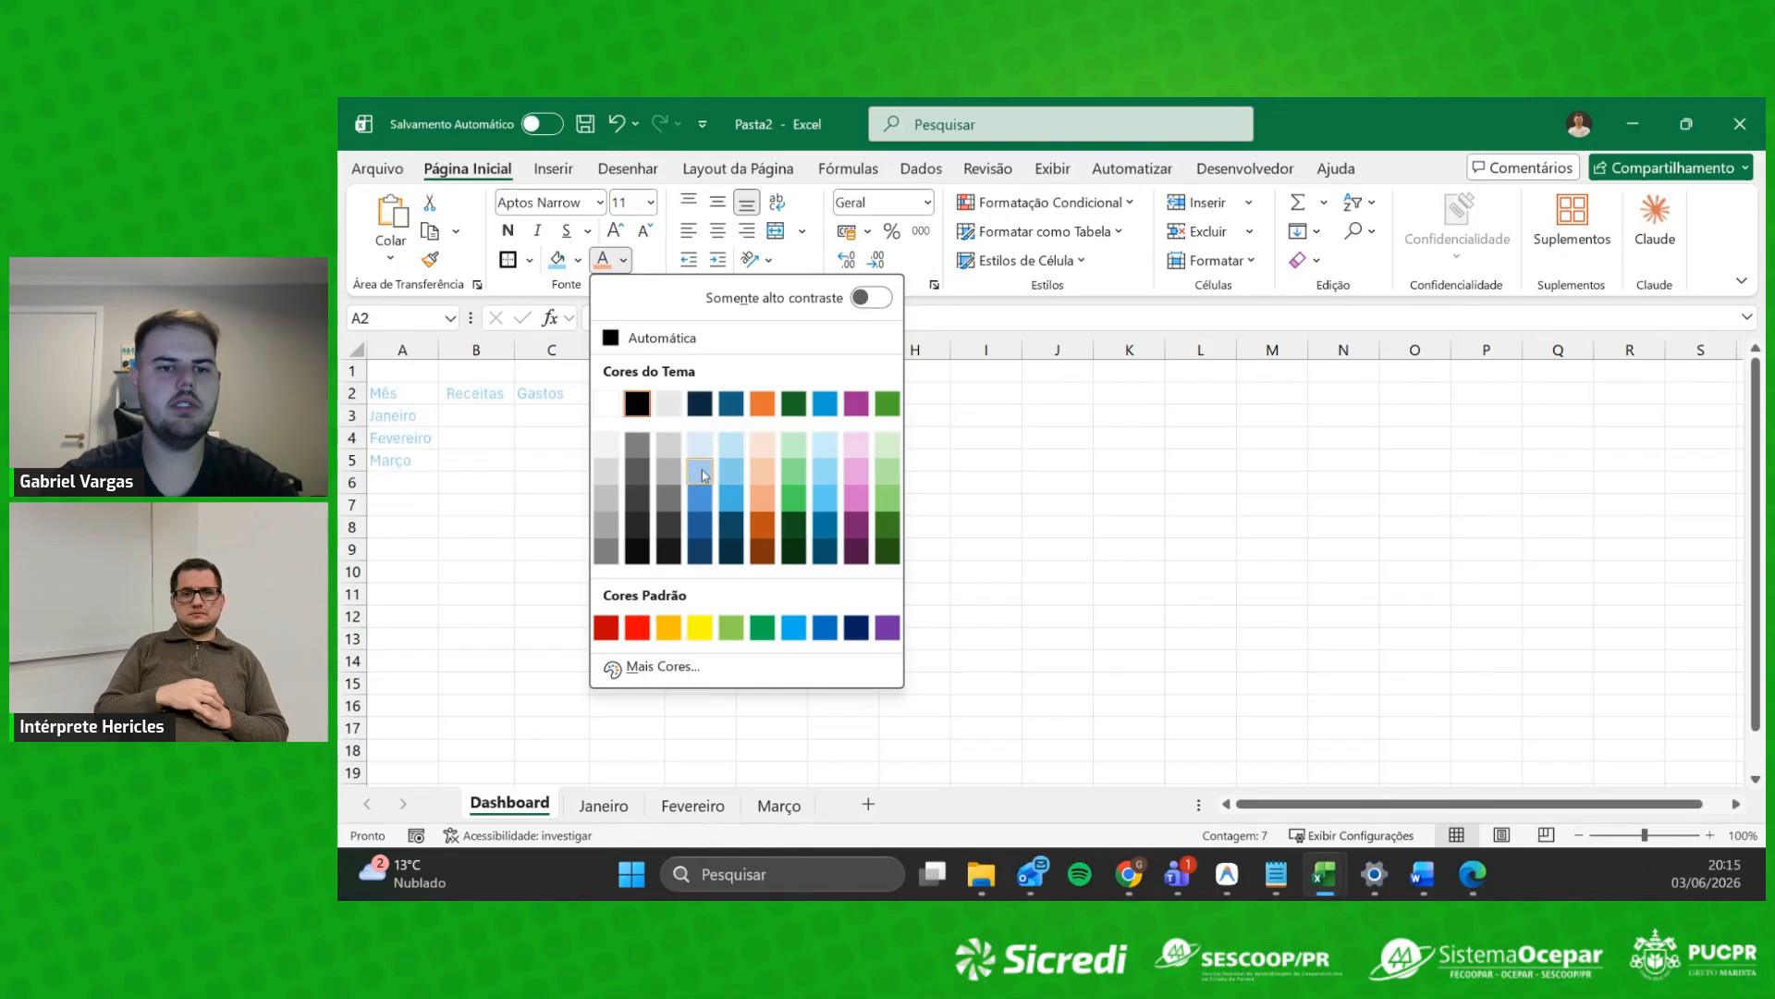
click(578, 260)
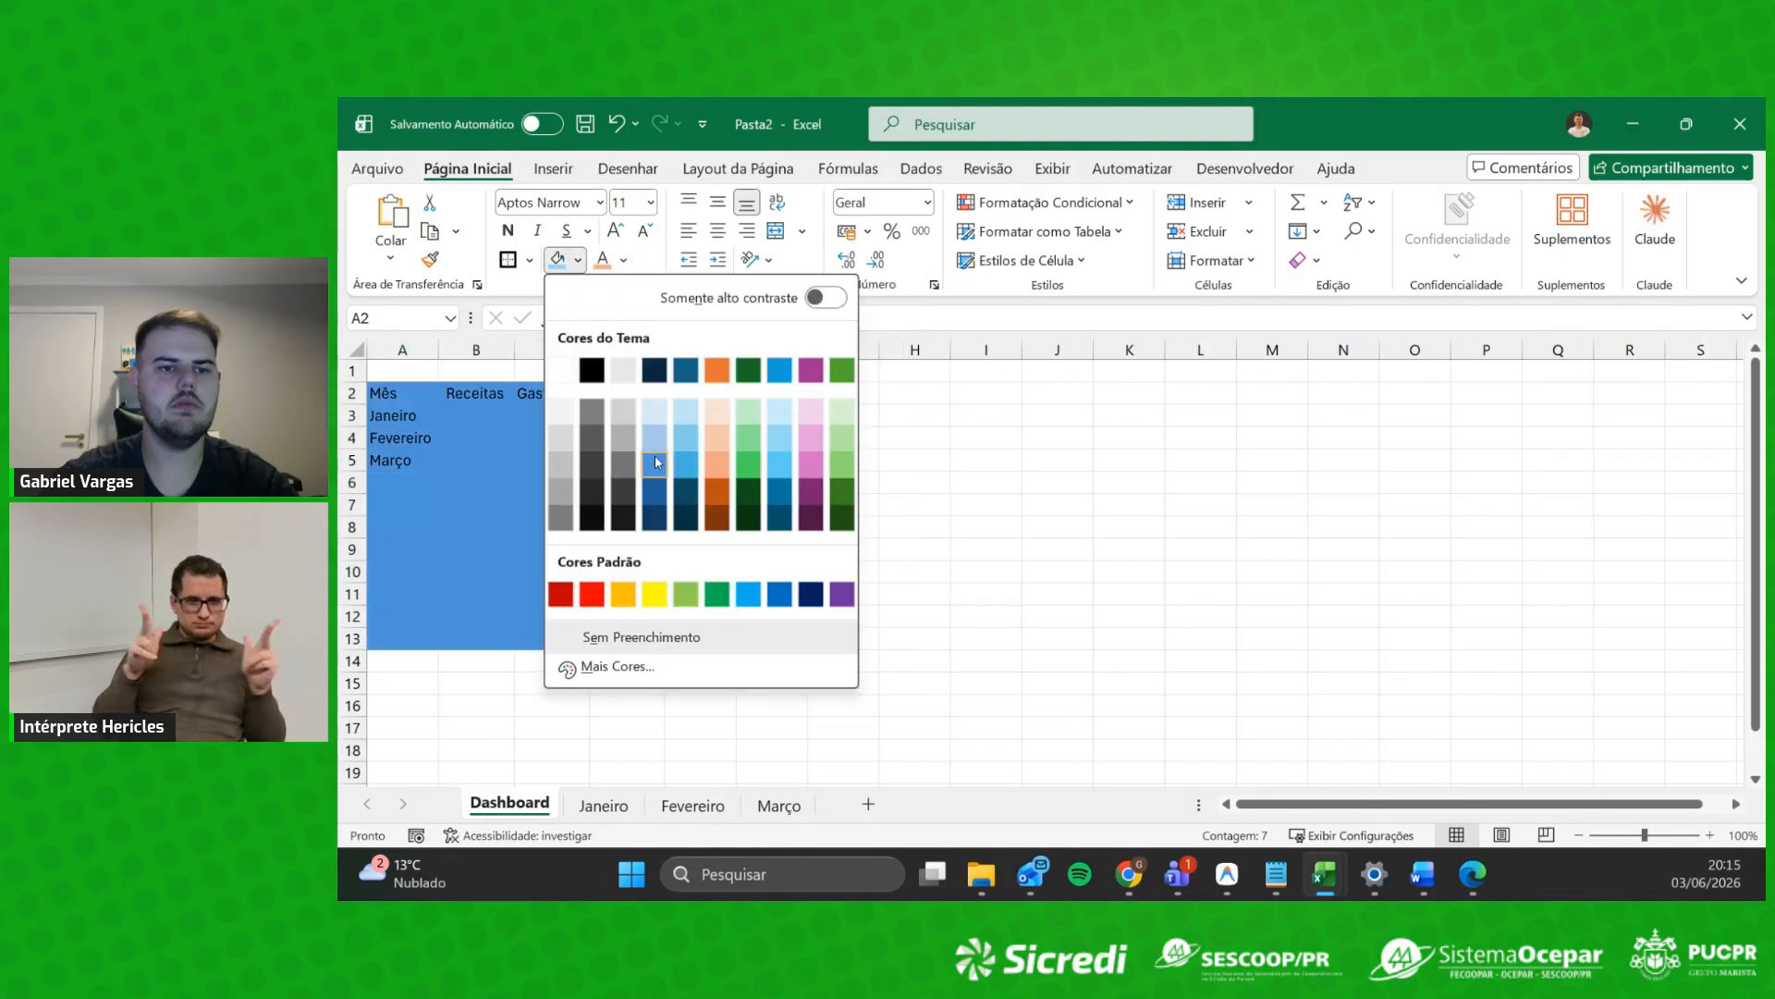
click(657, 416)
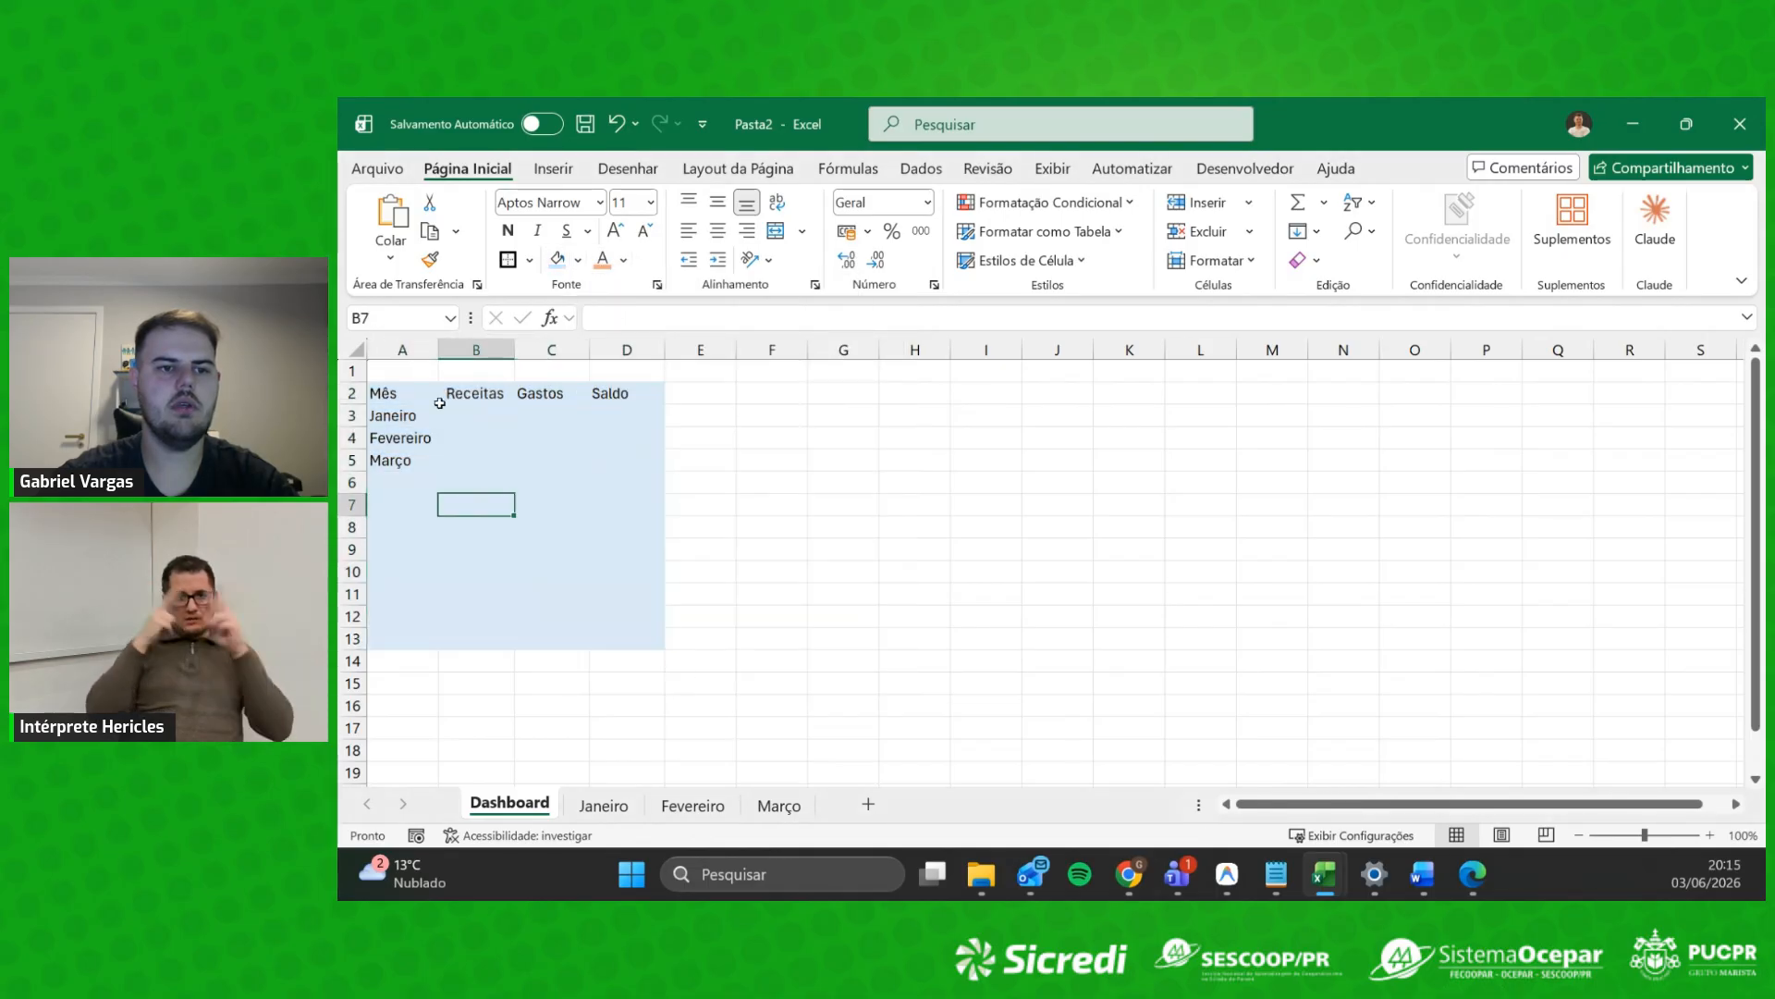
click(606, 422)
click(469, 419)
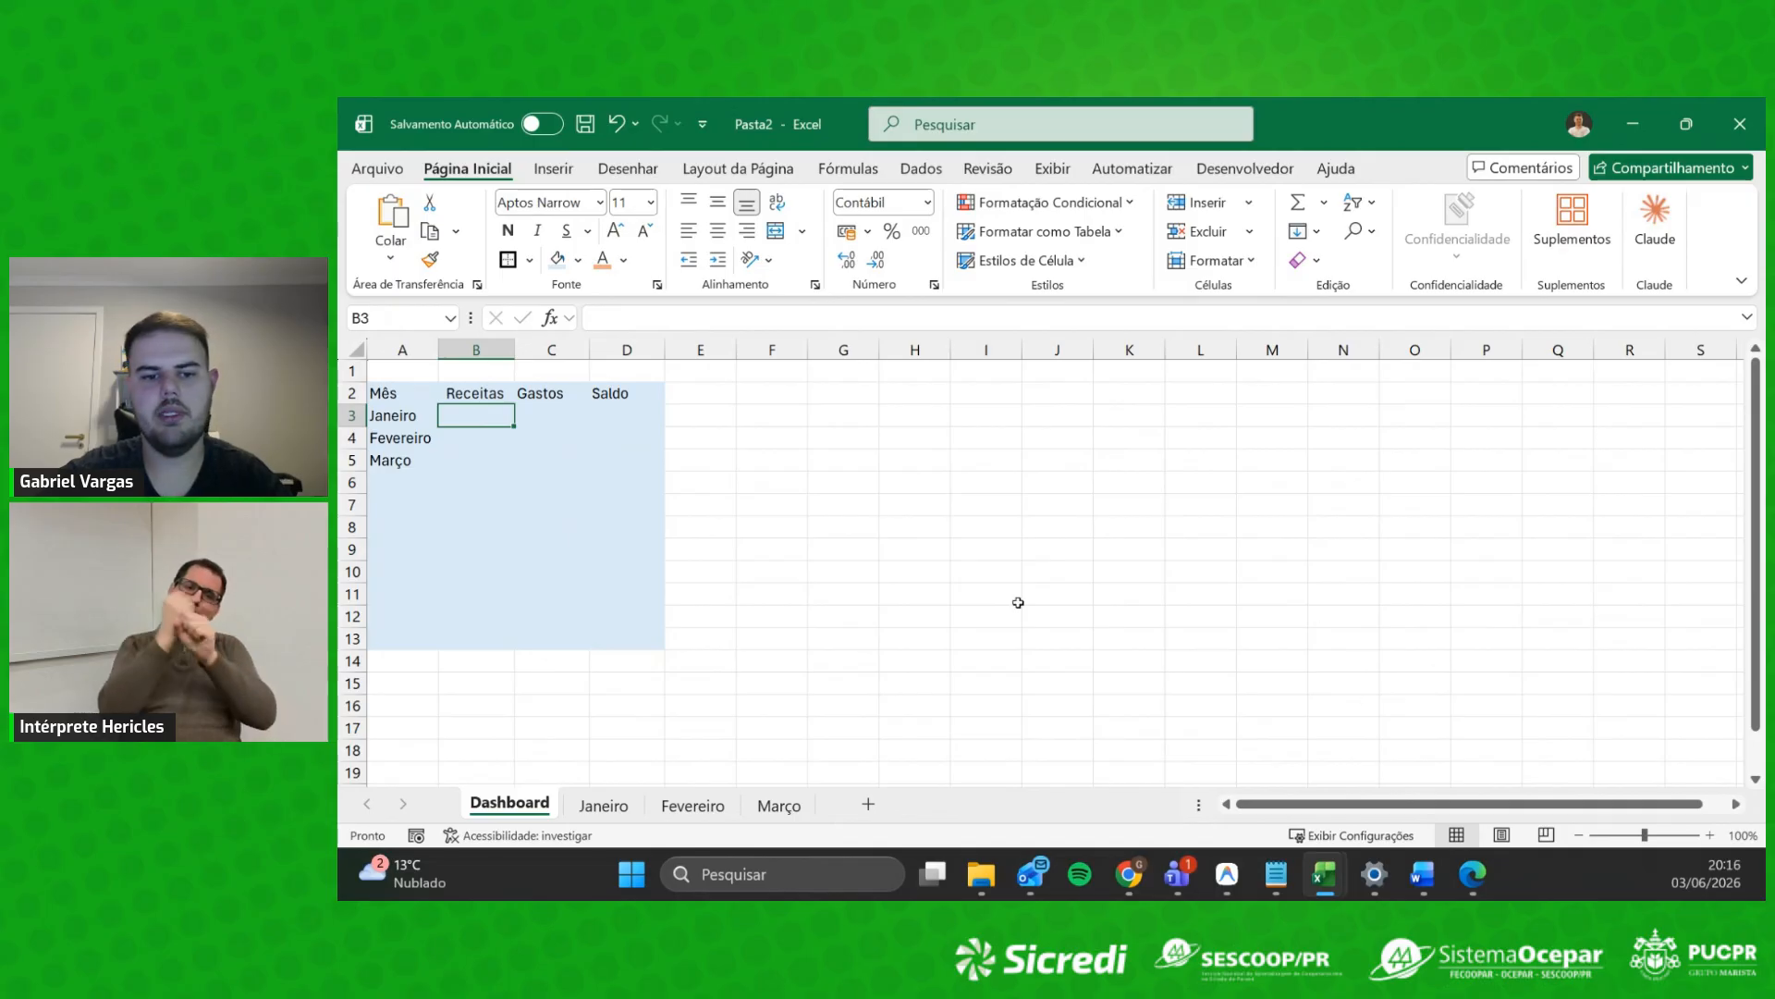
Step: Link B3 to the Janeiro income total as the absolute reference =Janeiro!$C$16
text(=)
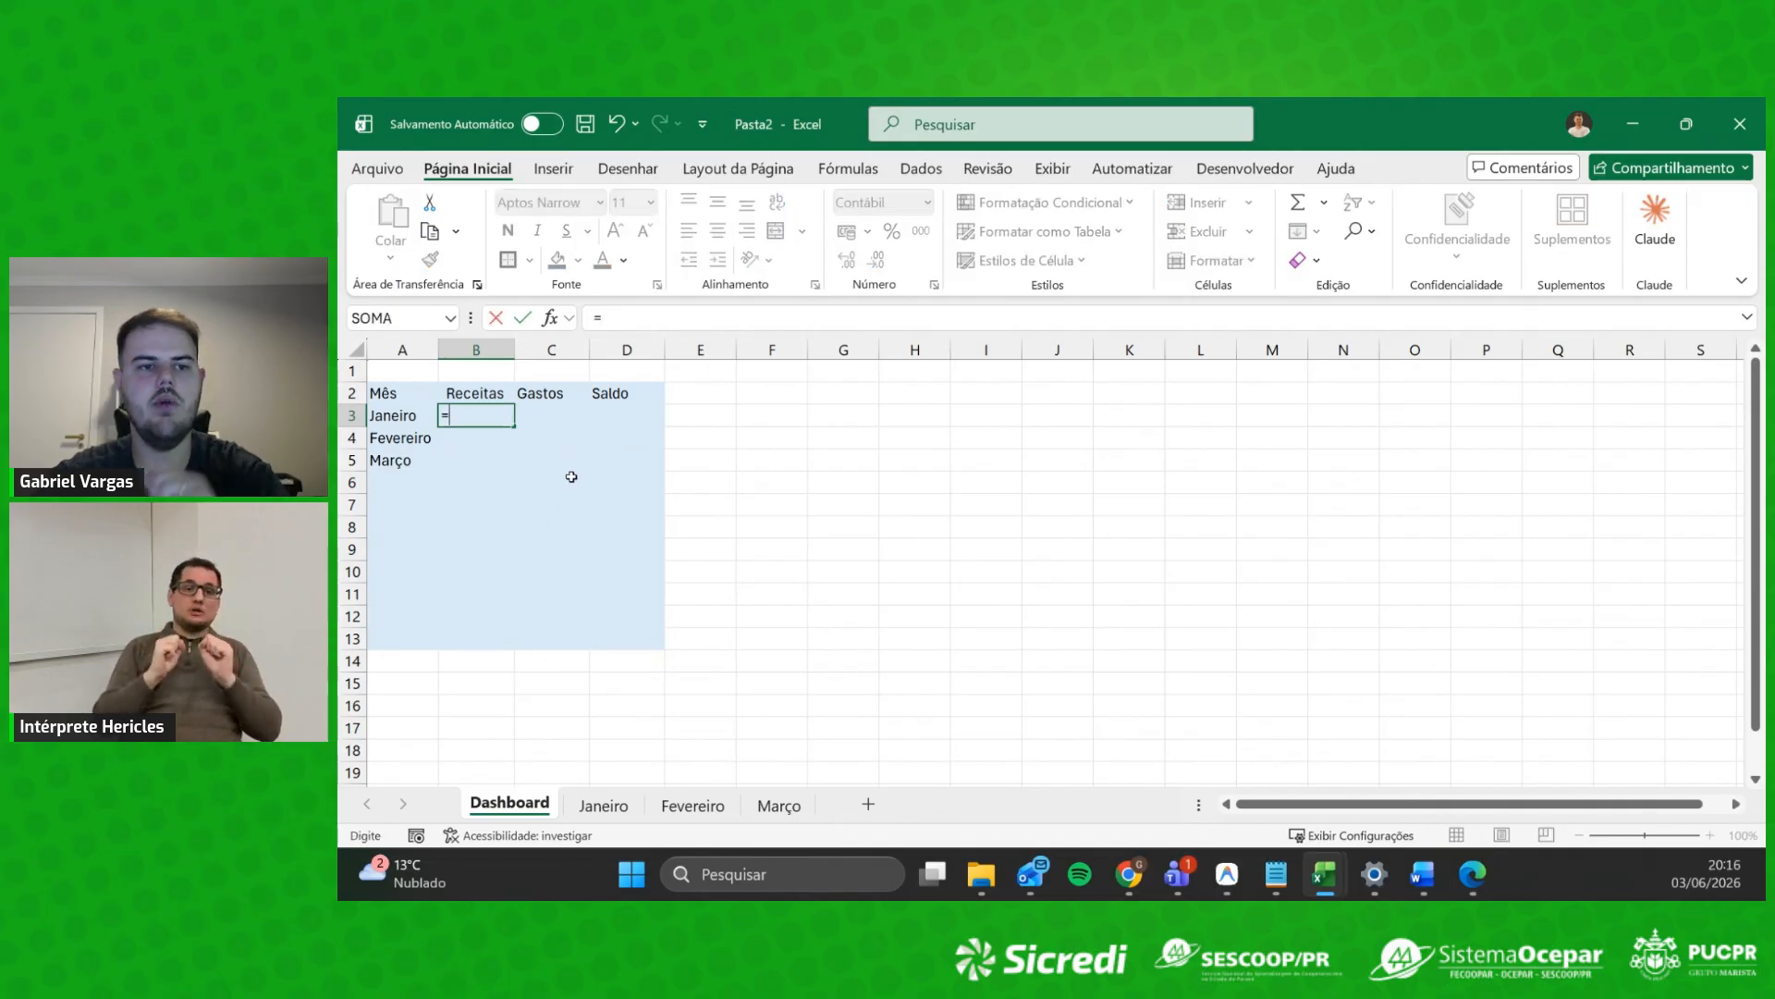
click(620, 817)
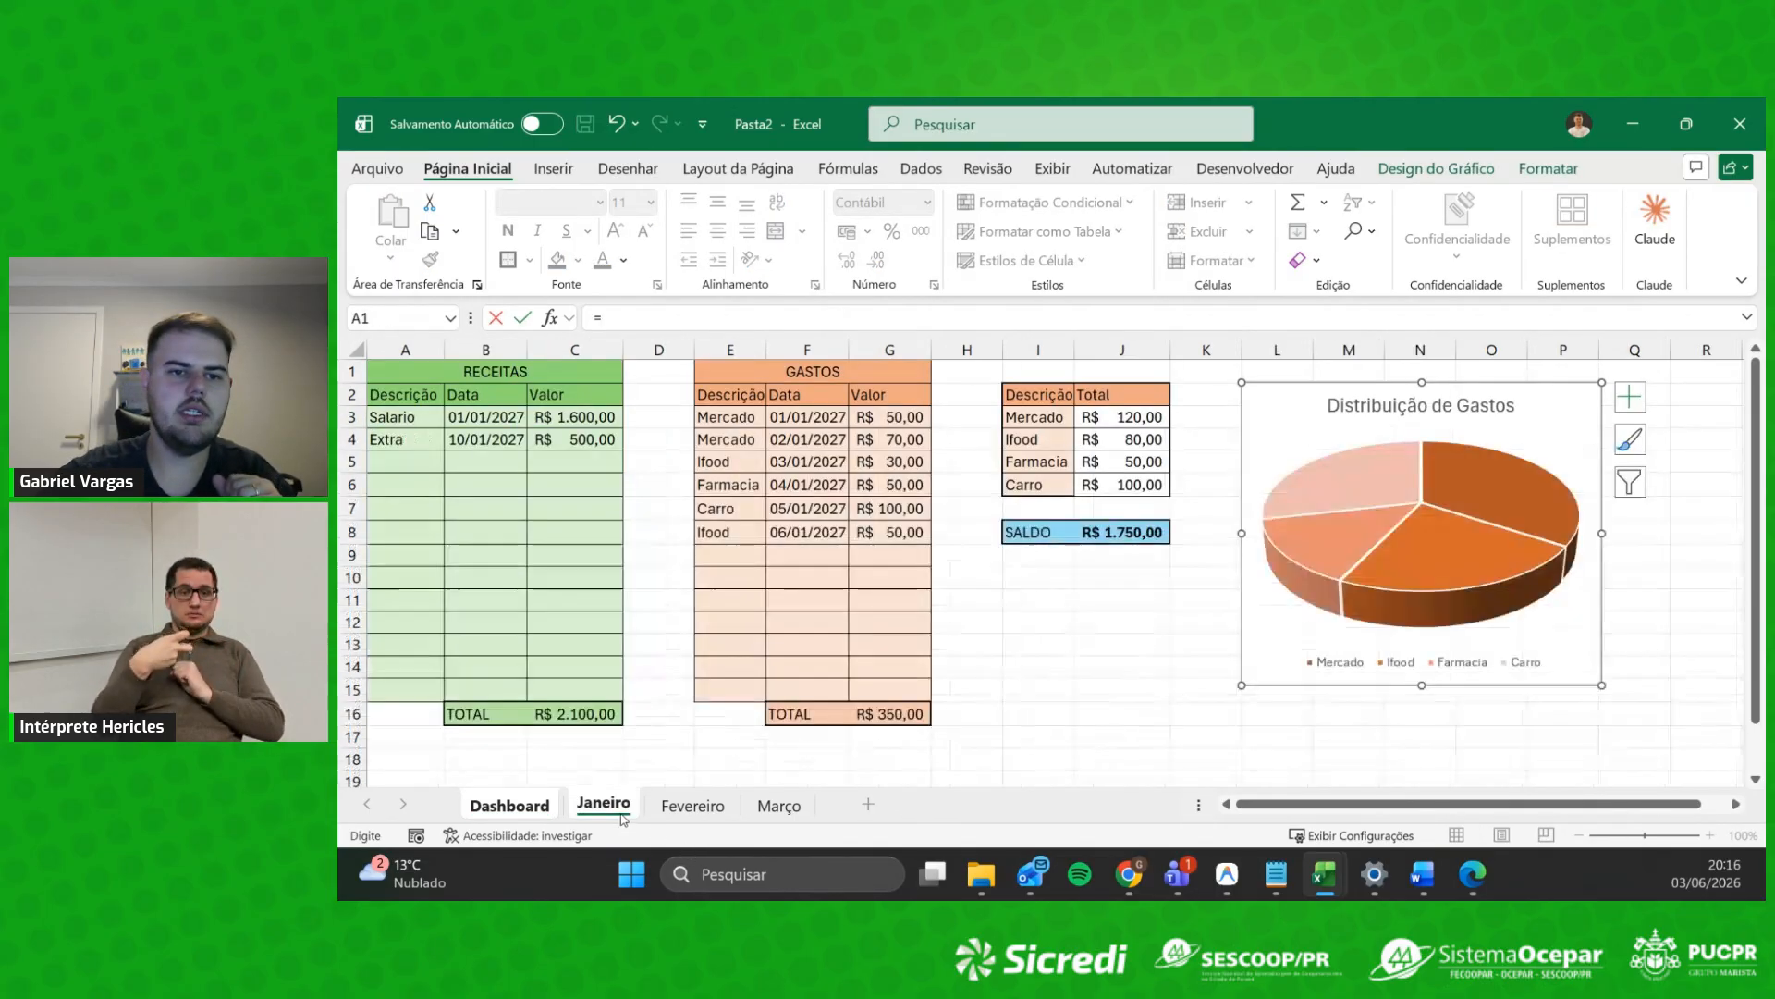
click(575, 715)
key(F4)
key(Return)
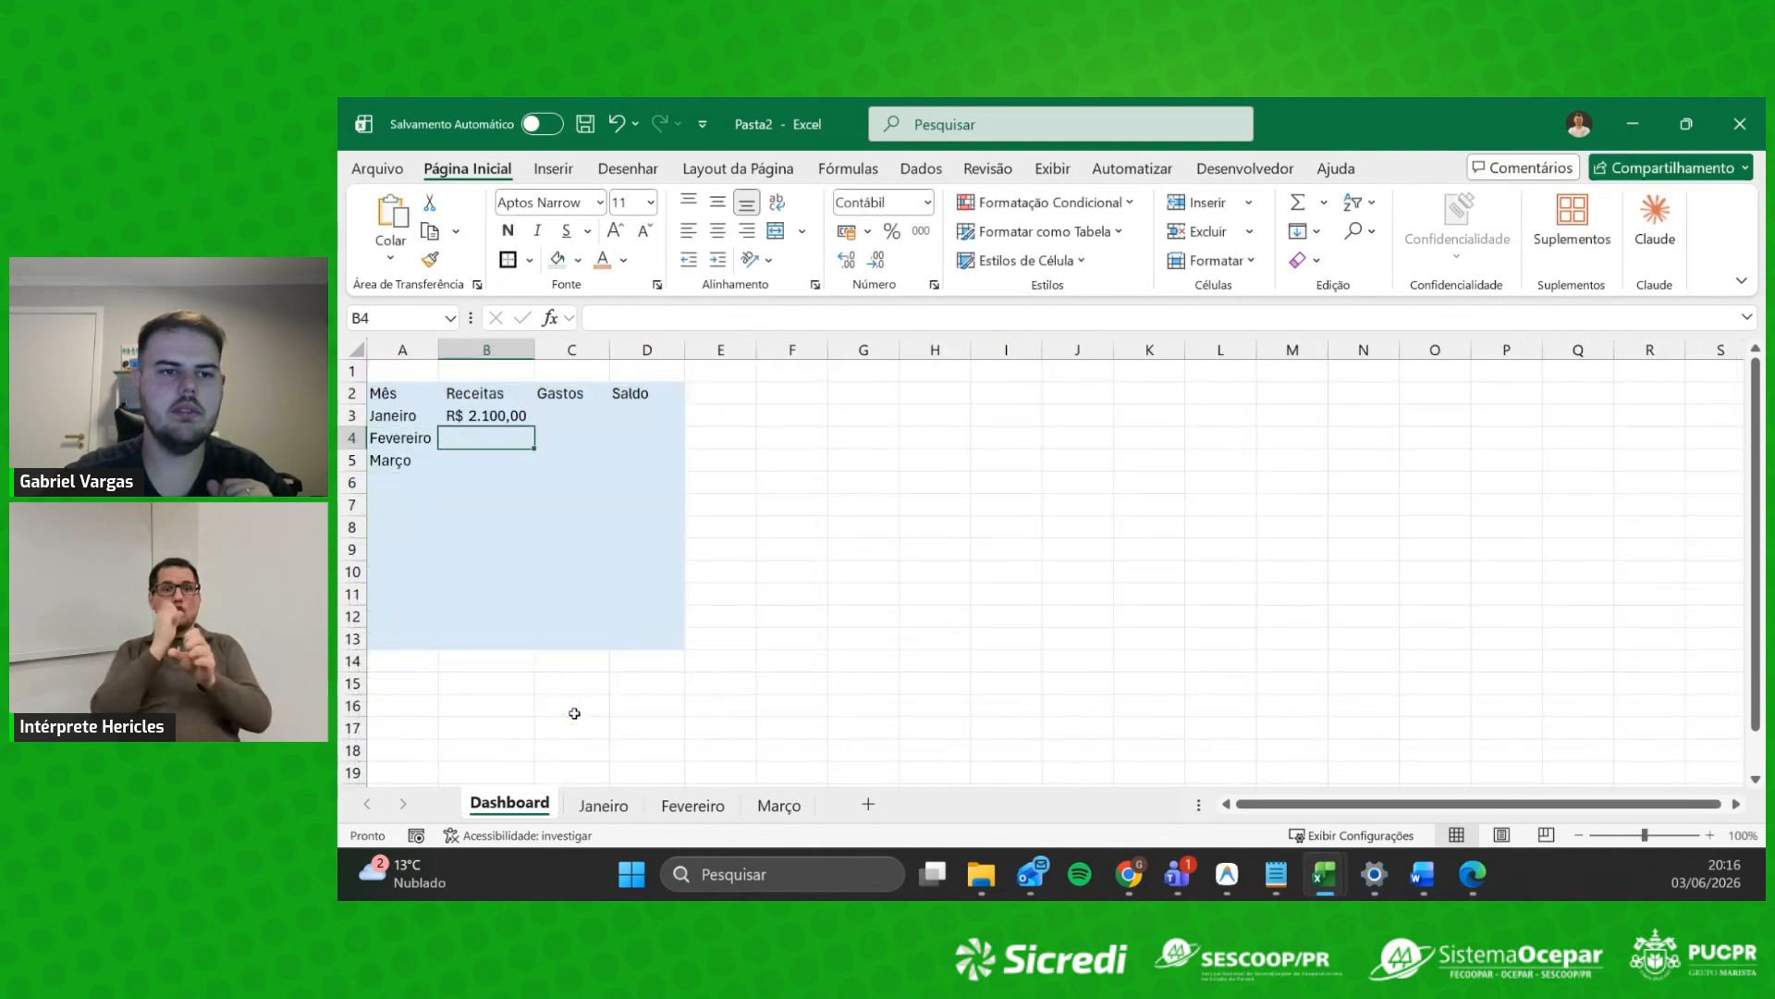
Step: Link C3 to Janeiro's expense total G16 and D3 to Janeiro's balance J8
click(560, 422)
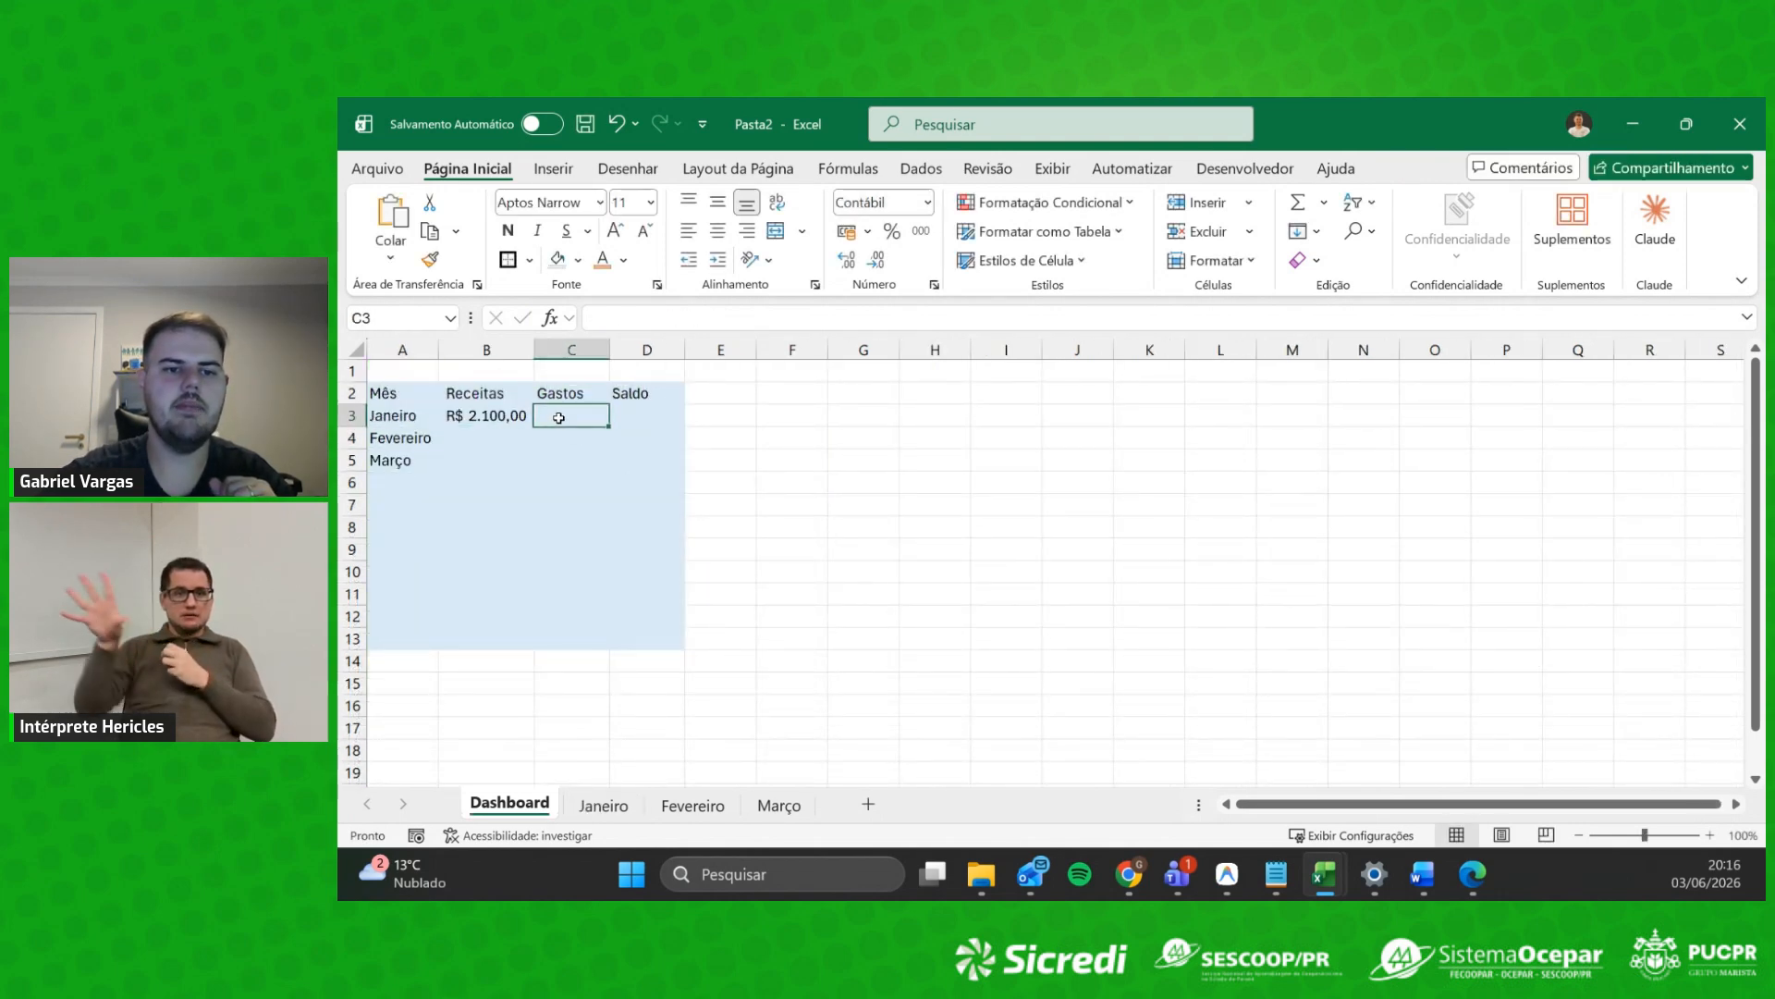
text(=)
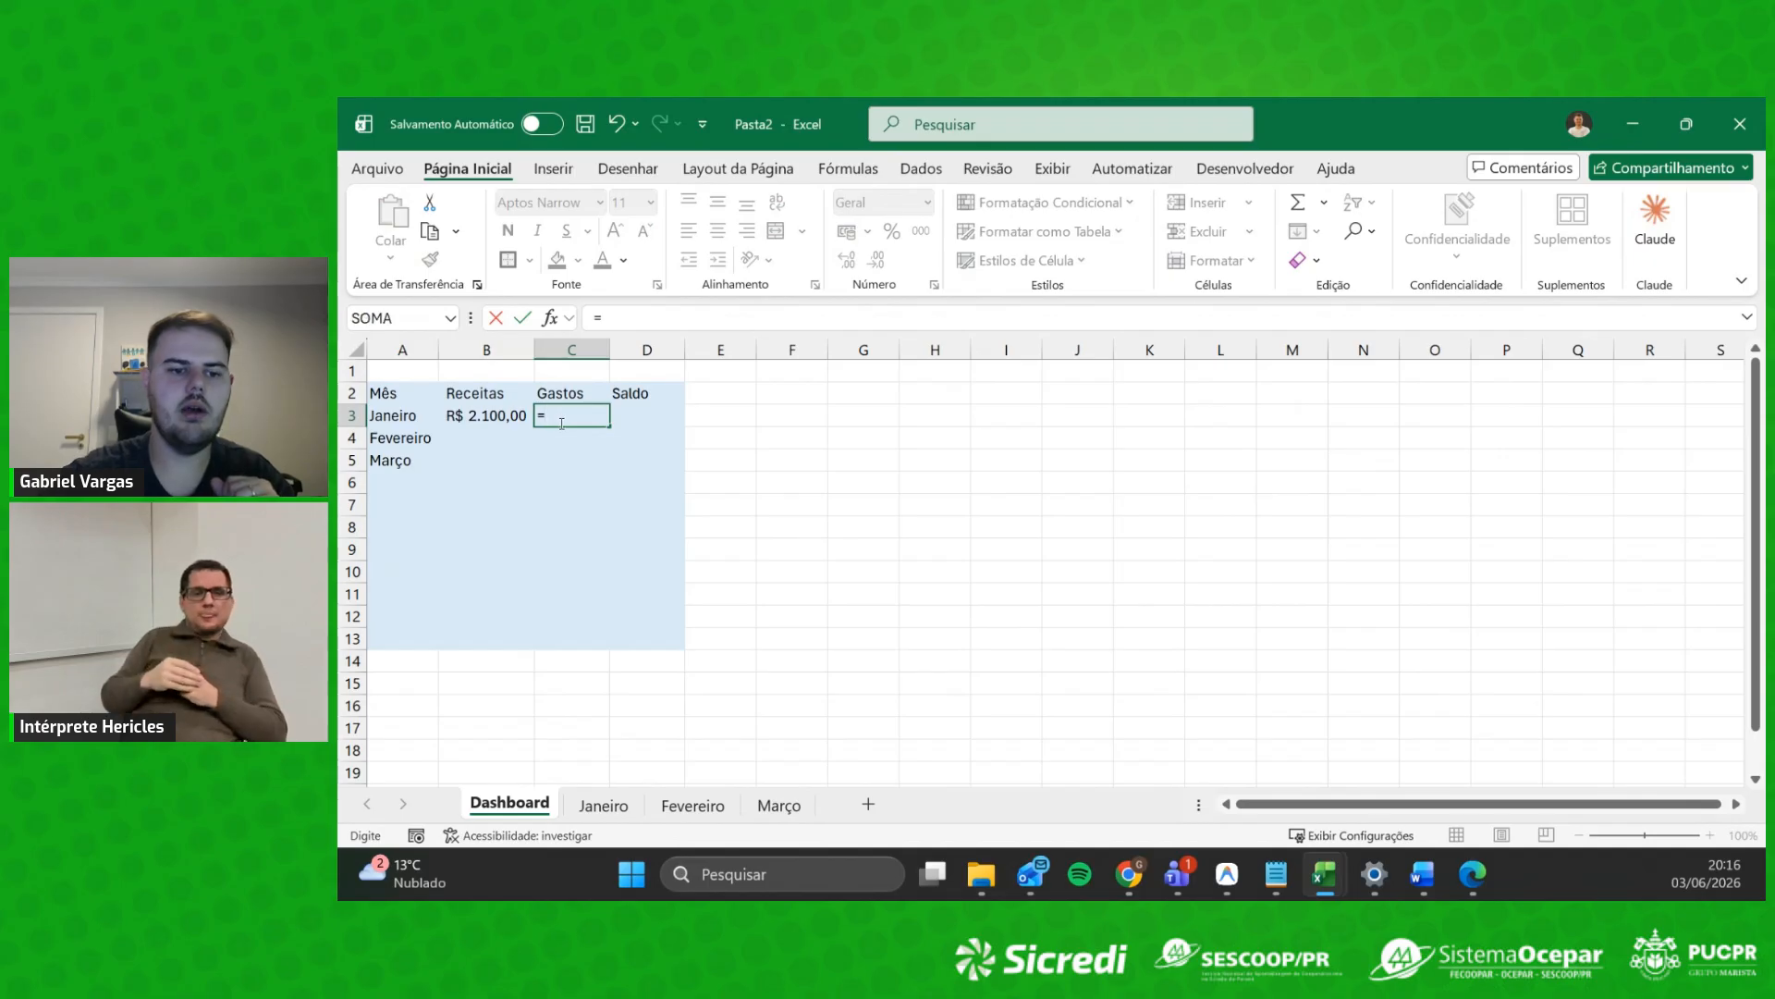
click(610, 808)
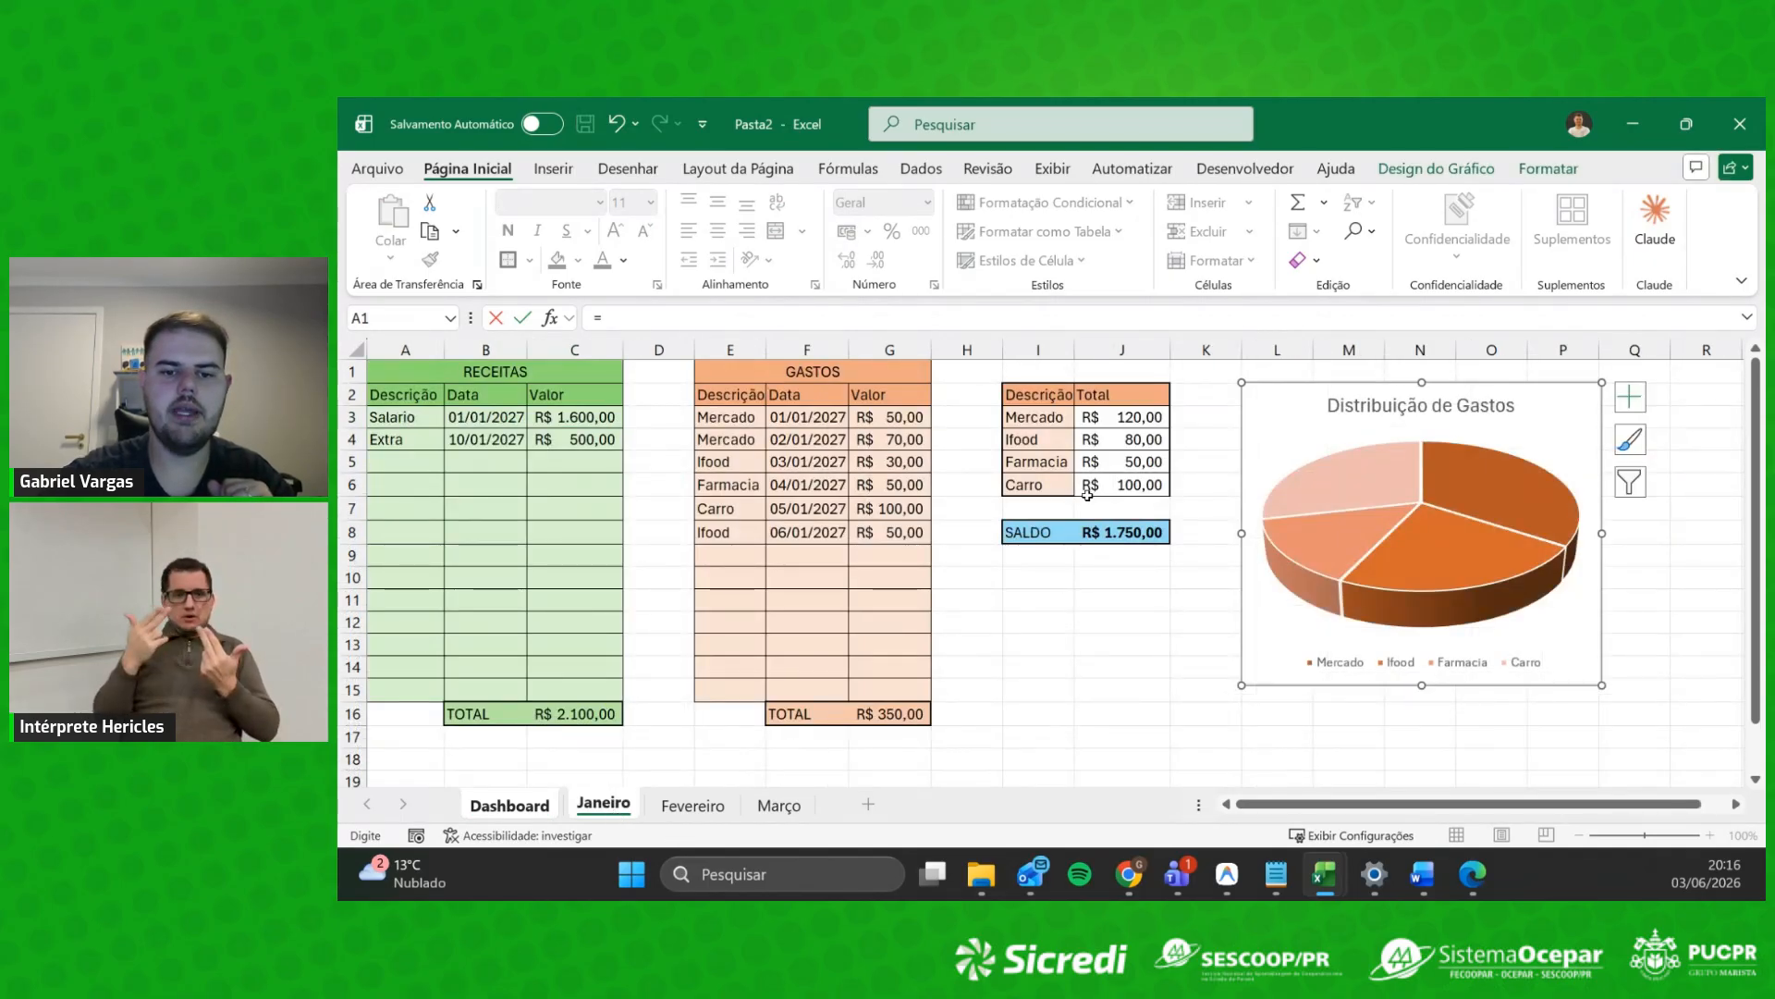
click(891, 714)
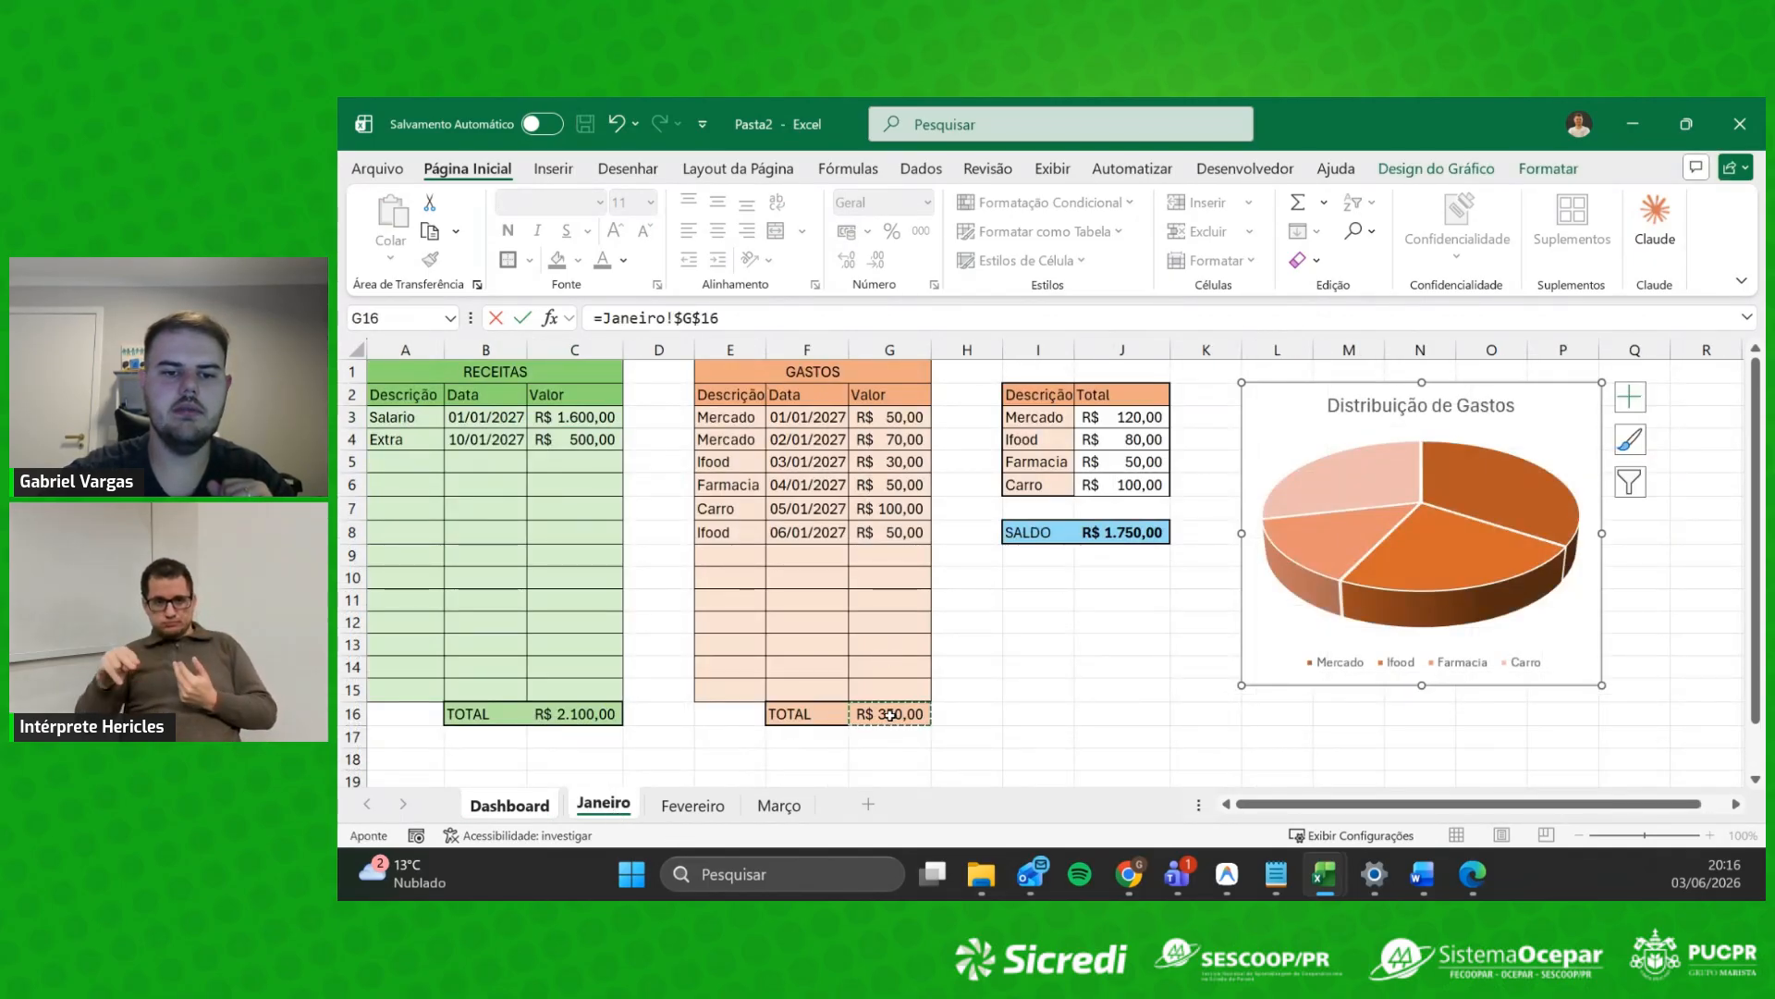
key(Return)
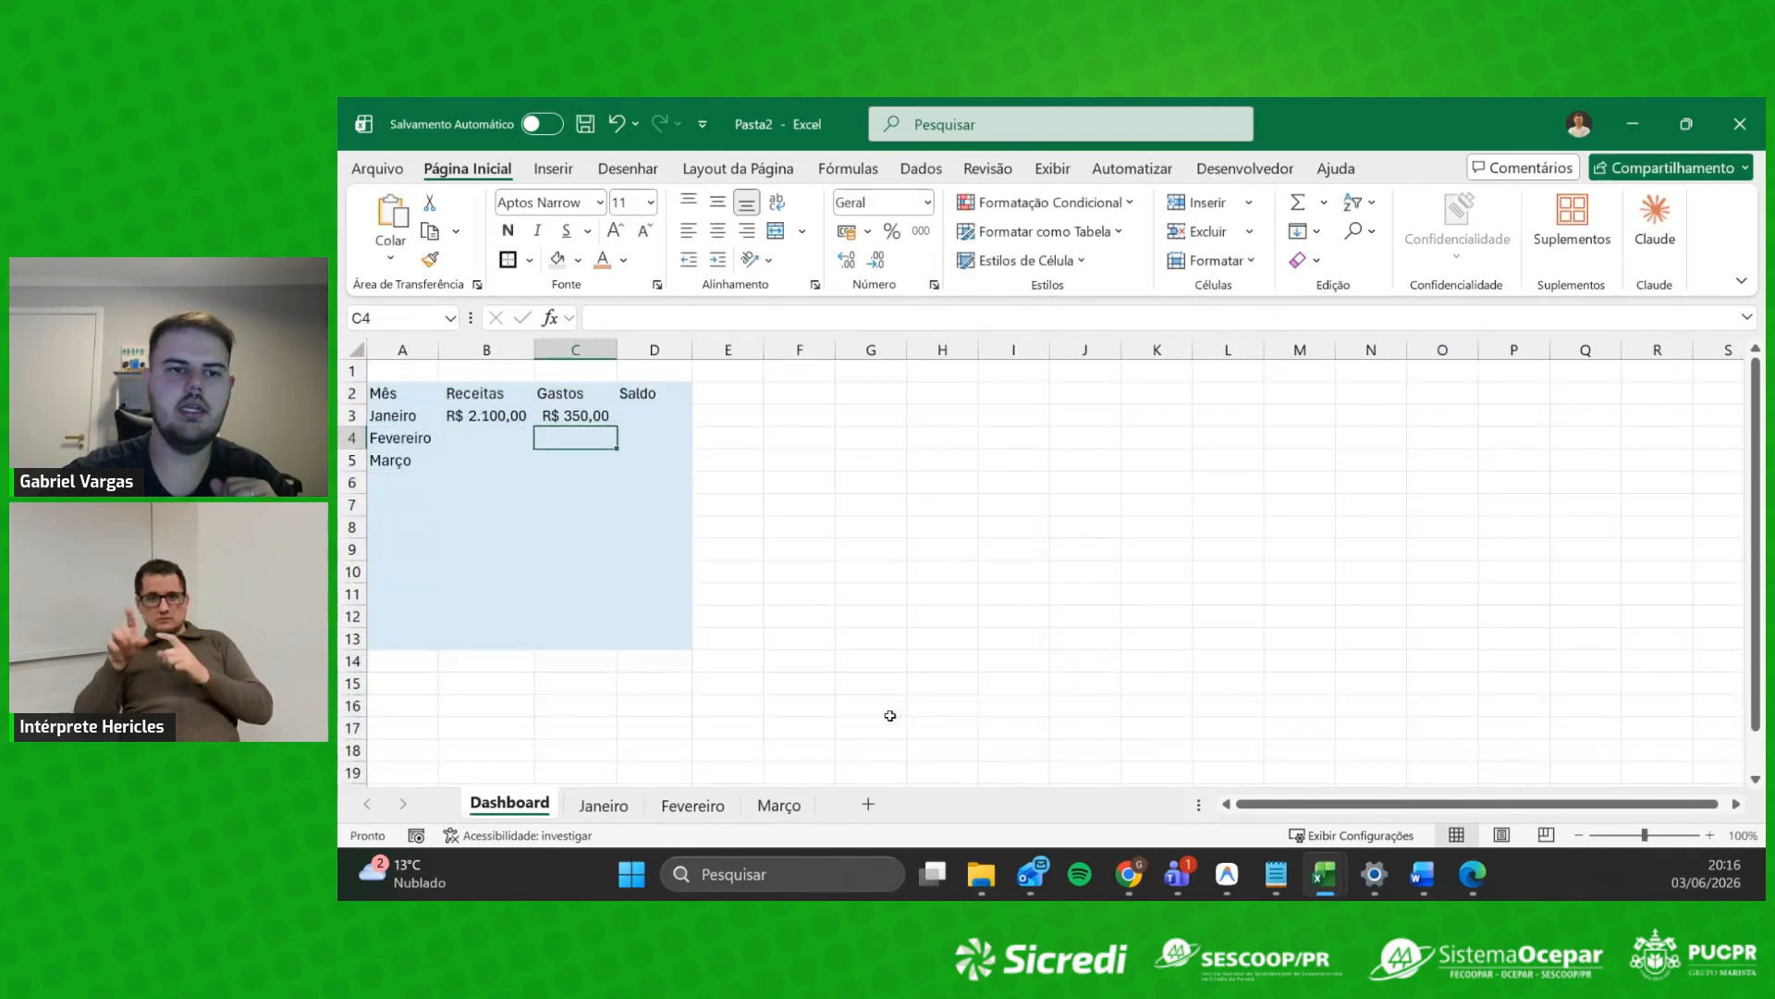
click(669, 411)
text(=)
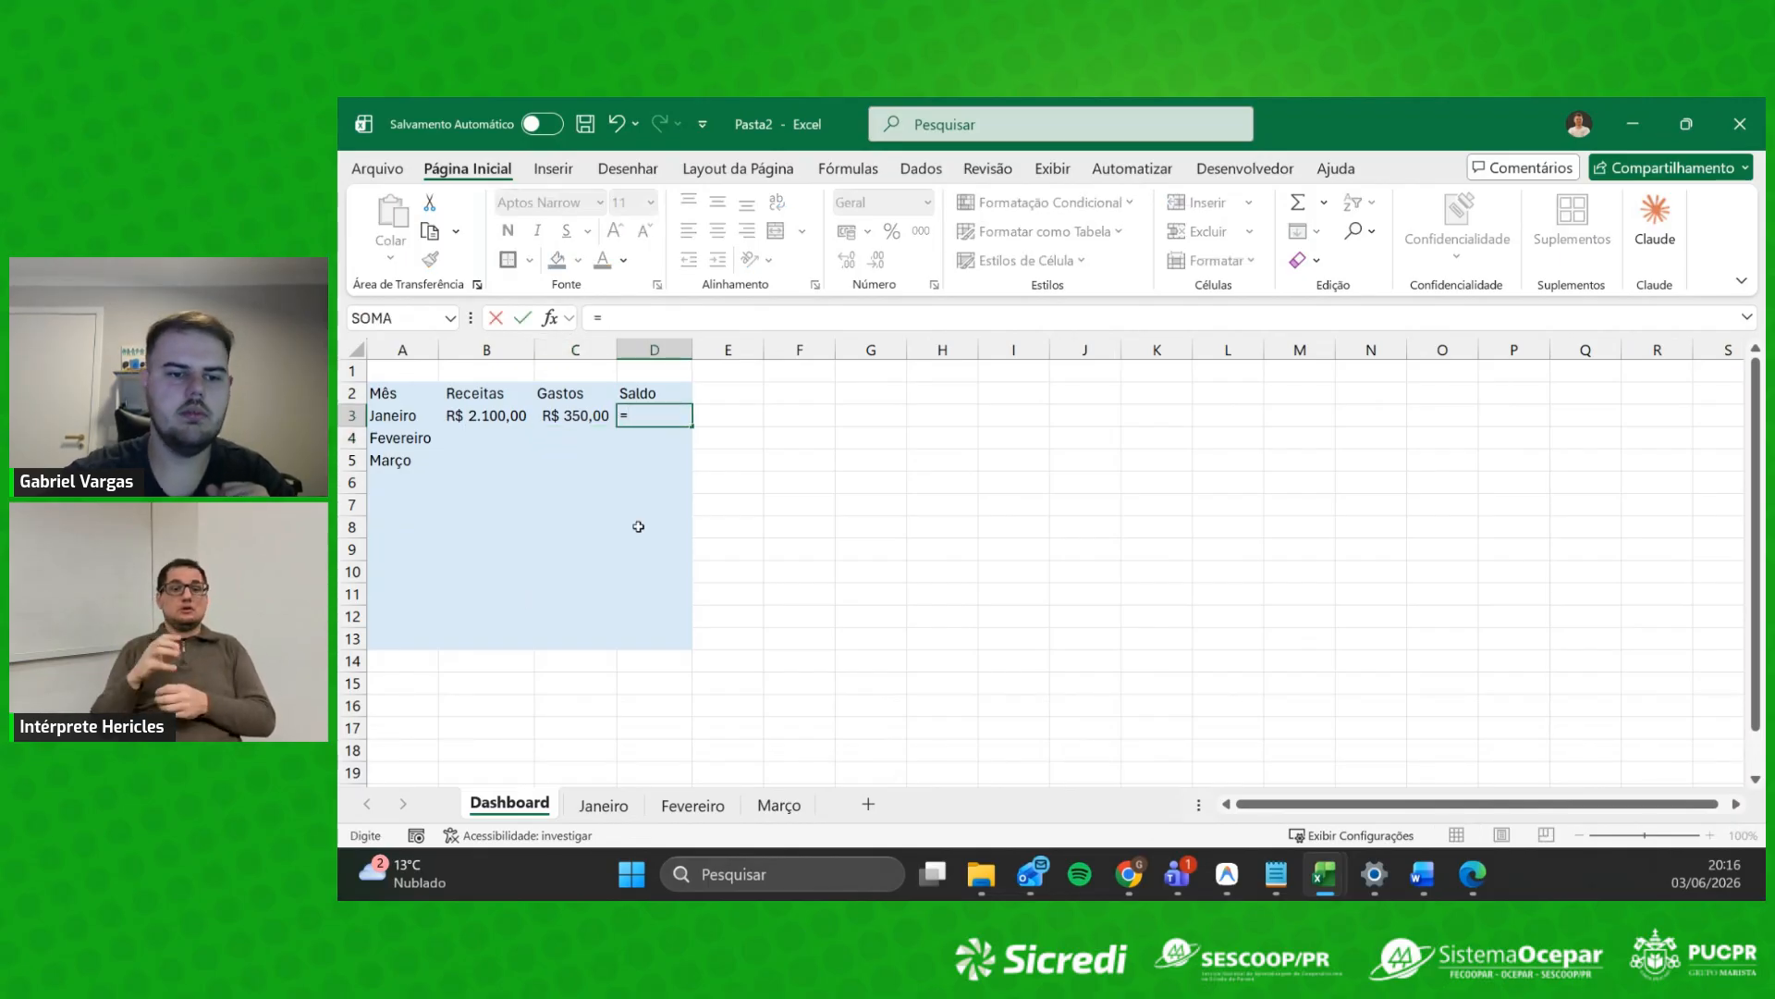
click(603, 804)
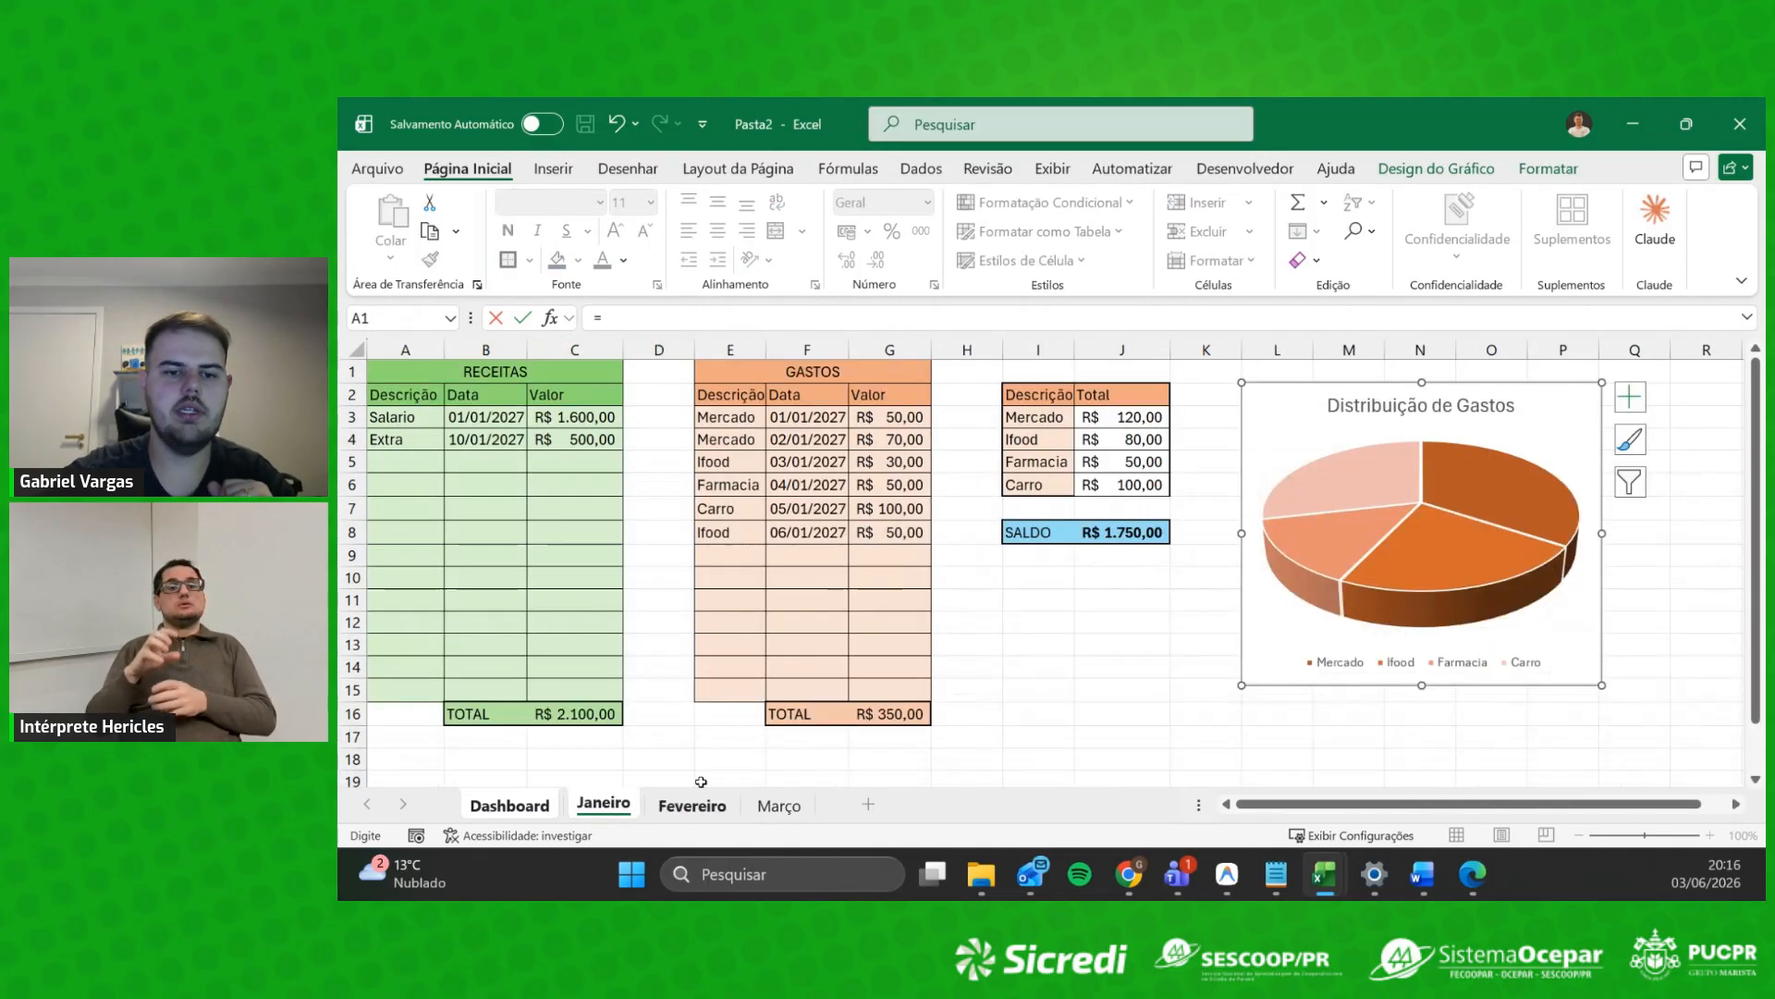
click(1131, 530)
key(Return)
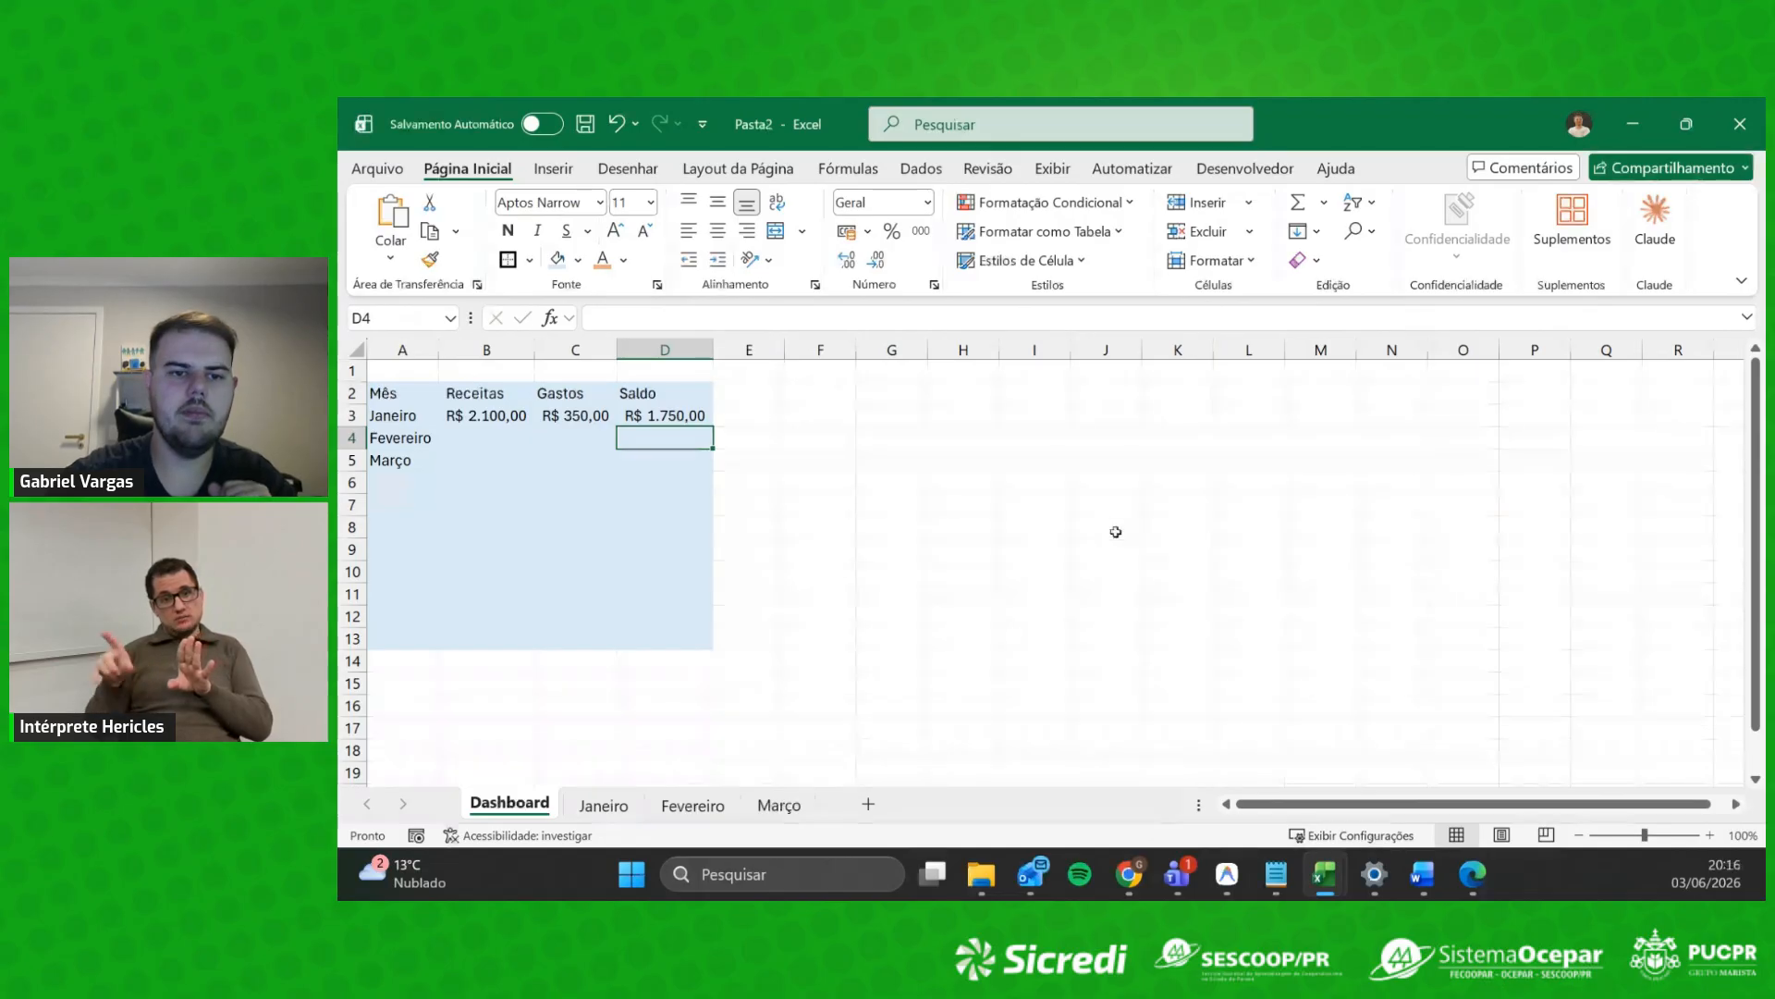
Step: Check D3's formula against the Janeiro sheet's C16, G16 and J8 totals
click(650, 414)
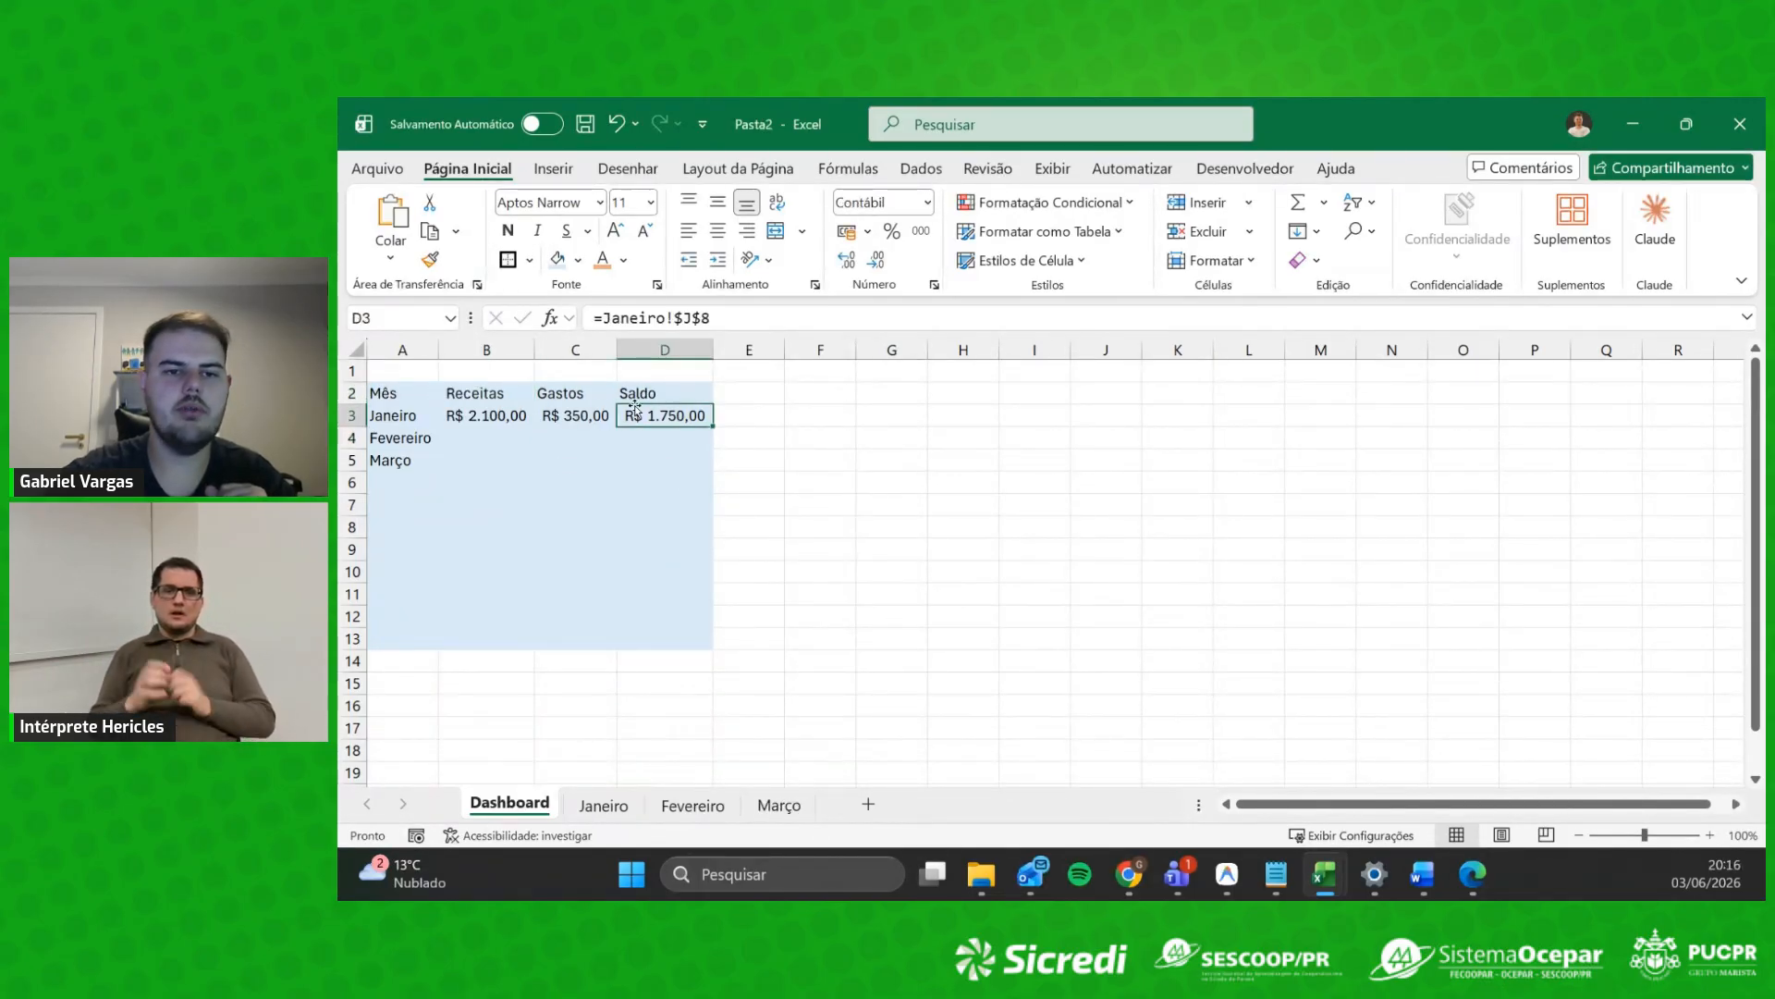
click(687, 456)
click(676, 420)
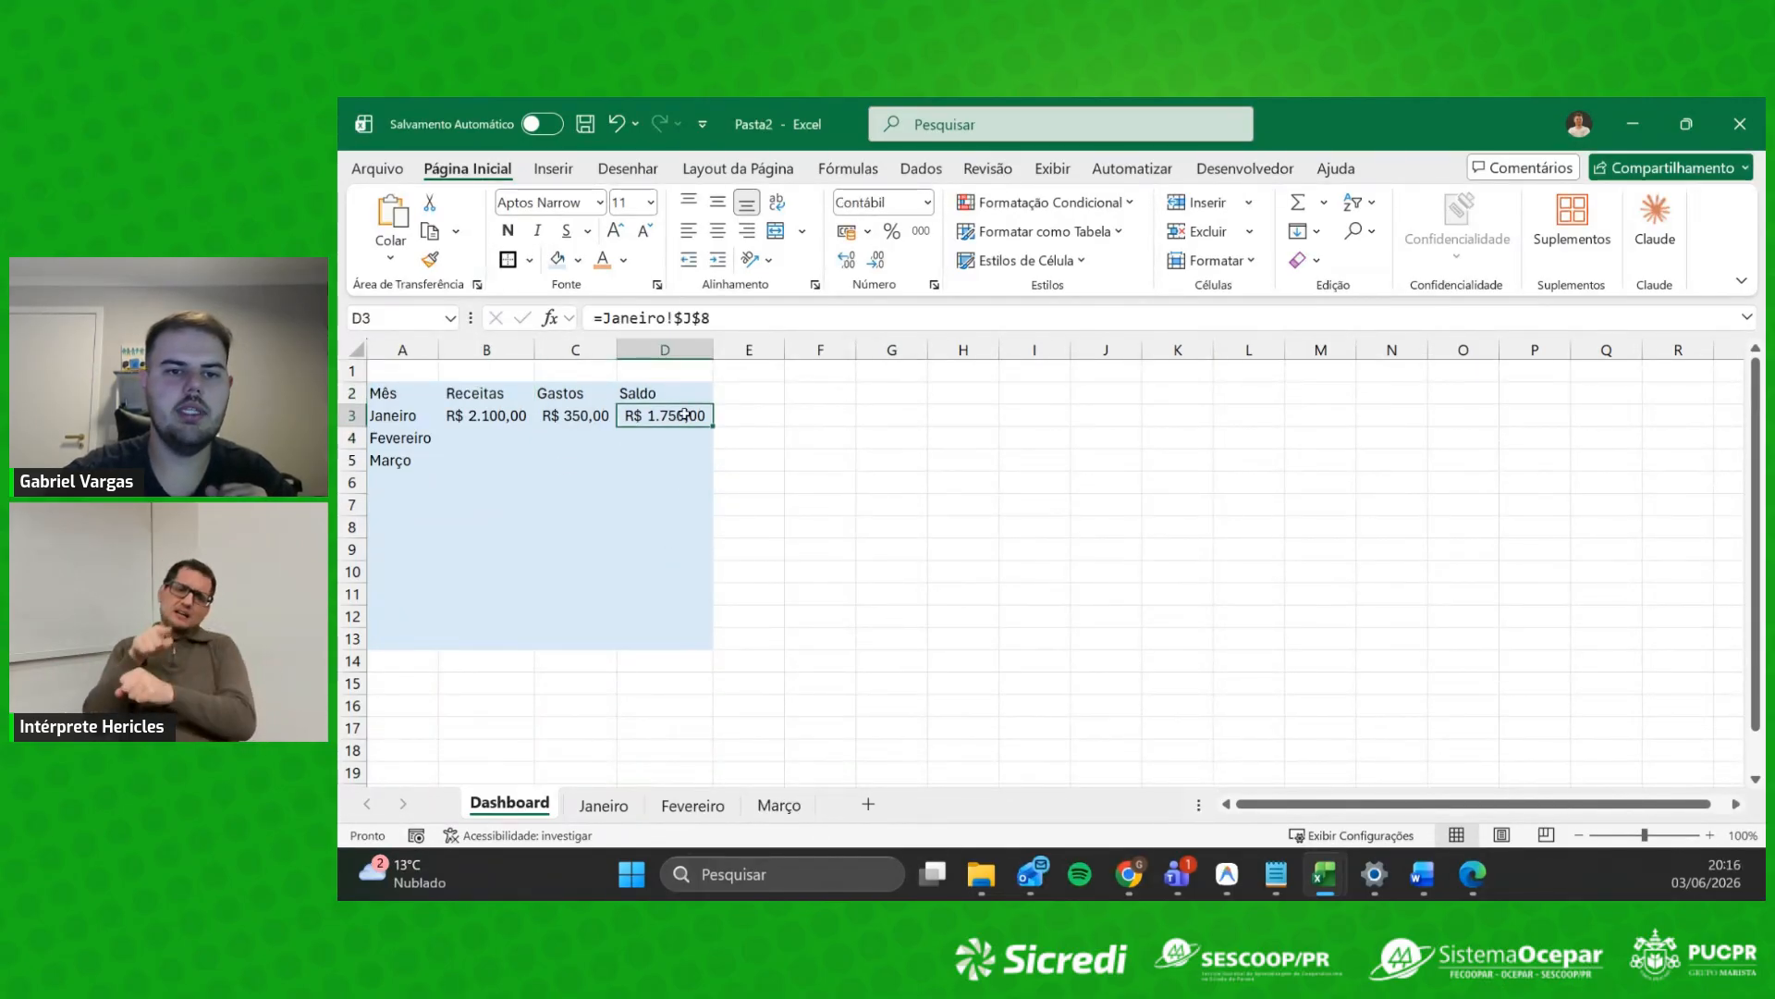
click(602, 804)
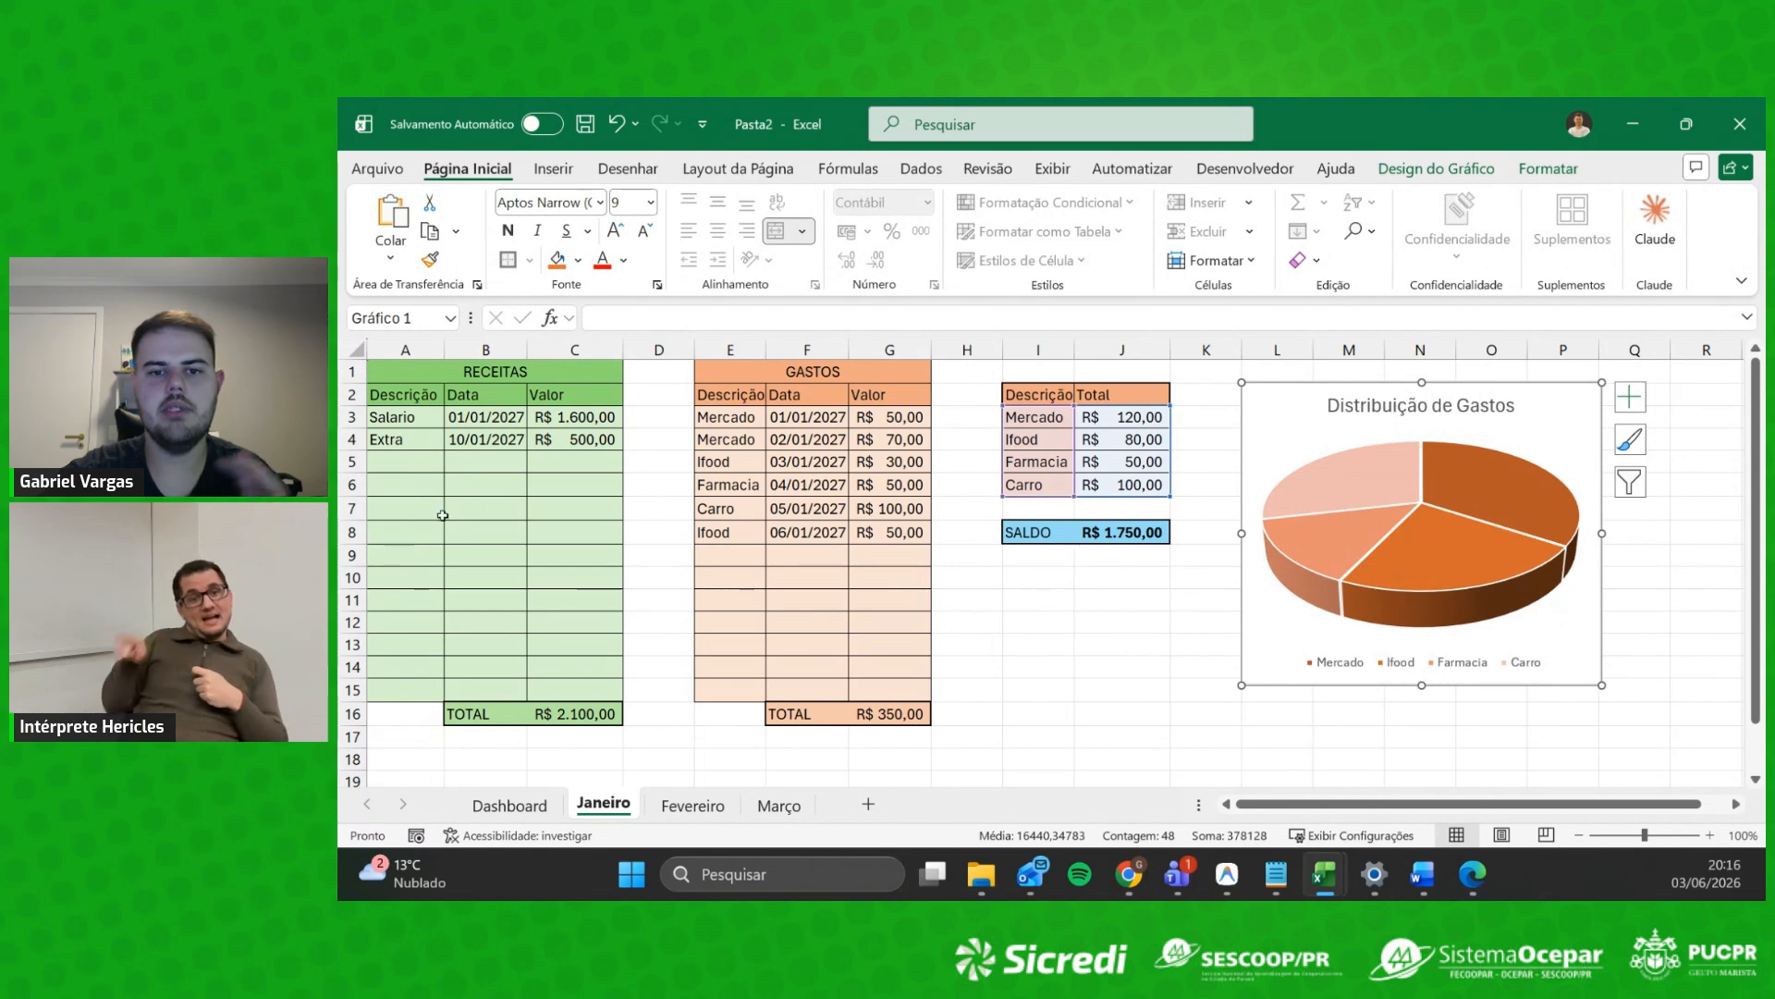
click(581, 717)
click(890, 714)
click(1146, 535)
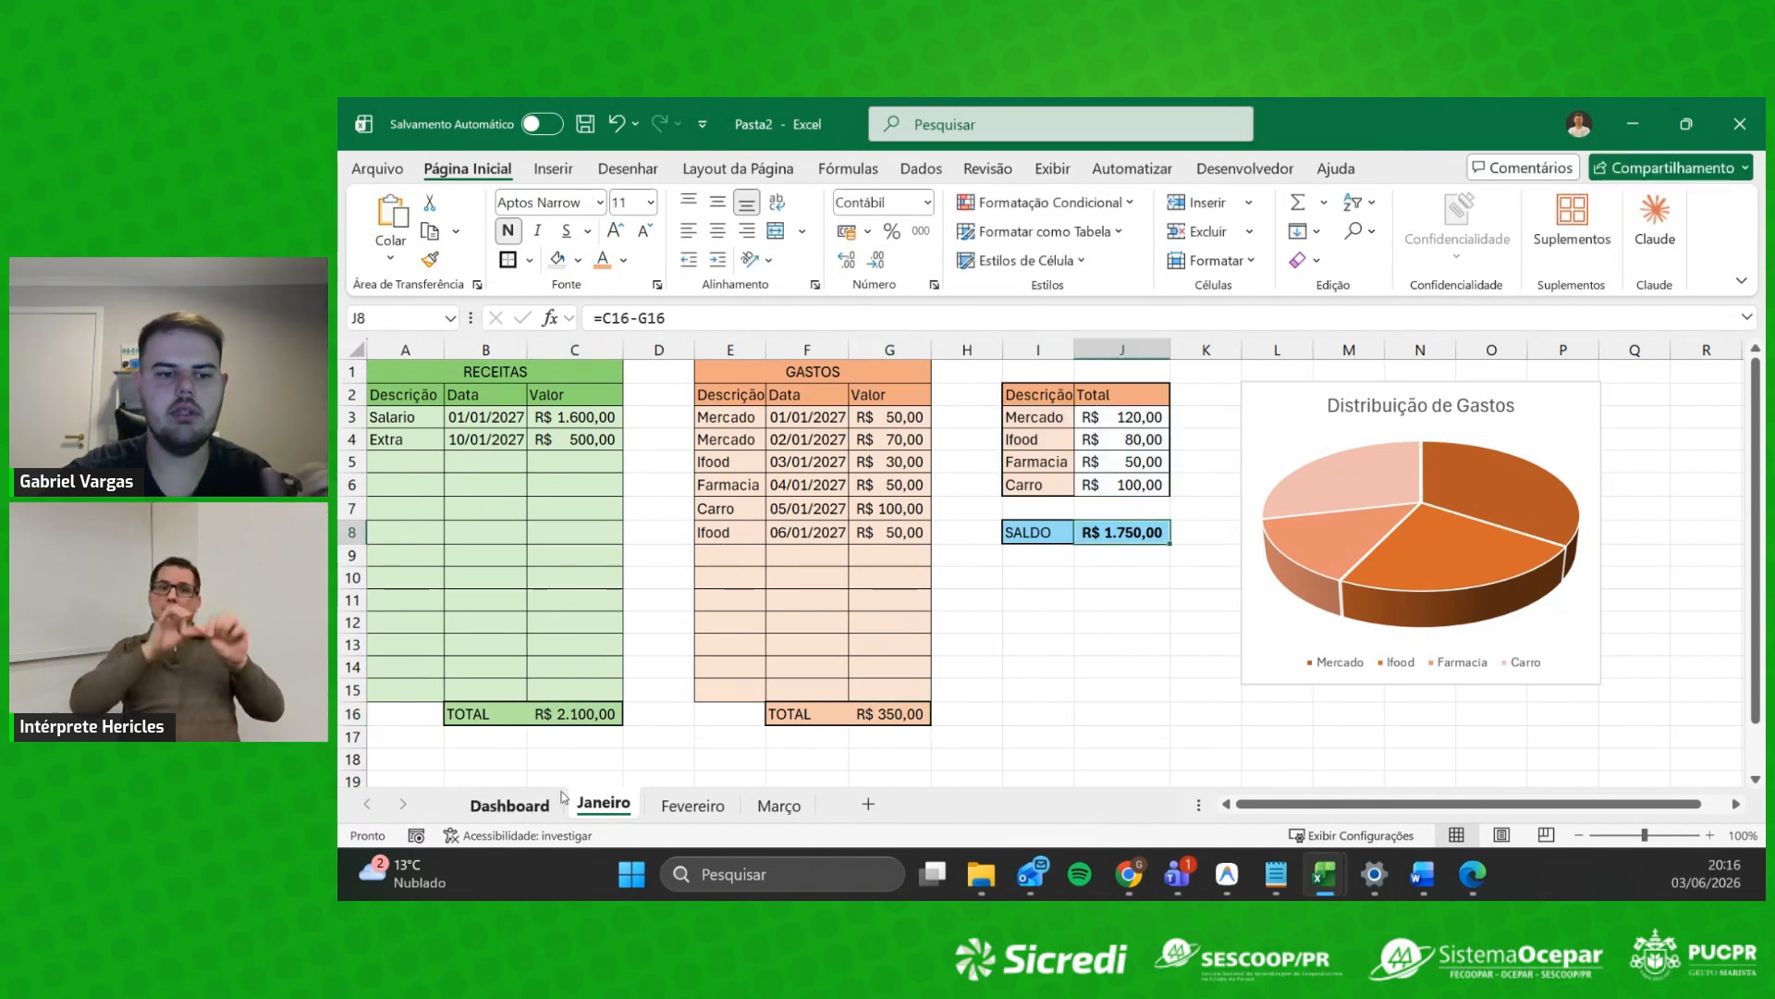
key(ctrl+Page_Up)
click(820, 594)
Step: Shade the Receitas column B2:B13 light green
drag(462, 418, 688, 421)
click(592, 547)
drag(482, 396, 515, 636)
click(624, 260)
click(579, 261)
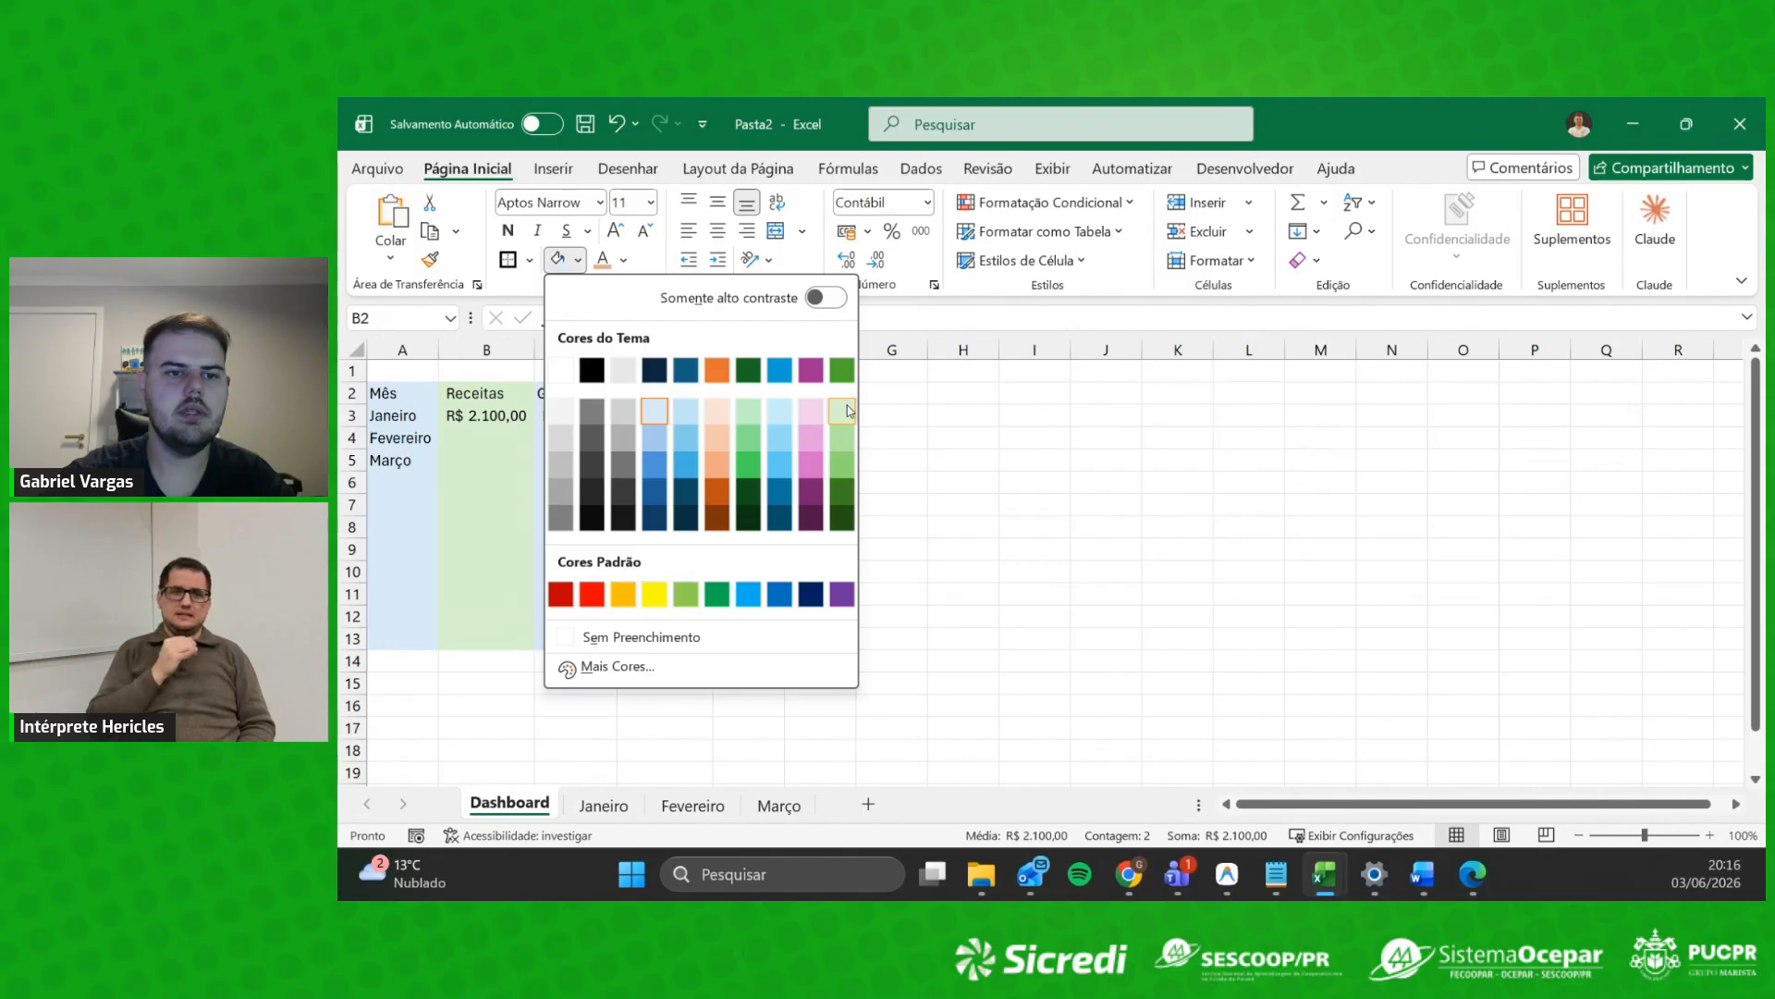
click(848, 410)
Step: Shade the Gastos column C2:C13 light orange and the Saldo column D2:D13 light blue
drag(573, 396, 597, 643)
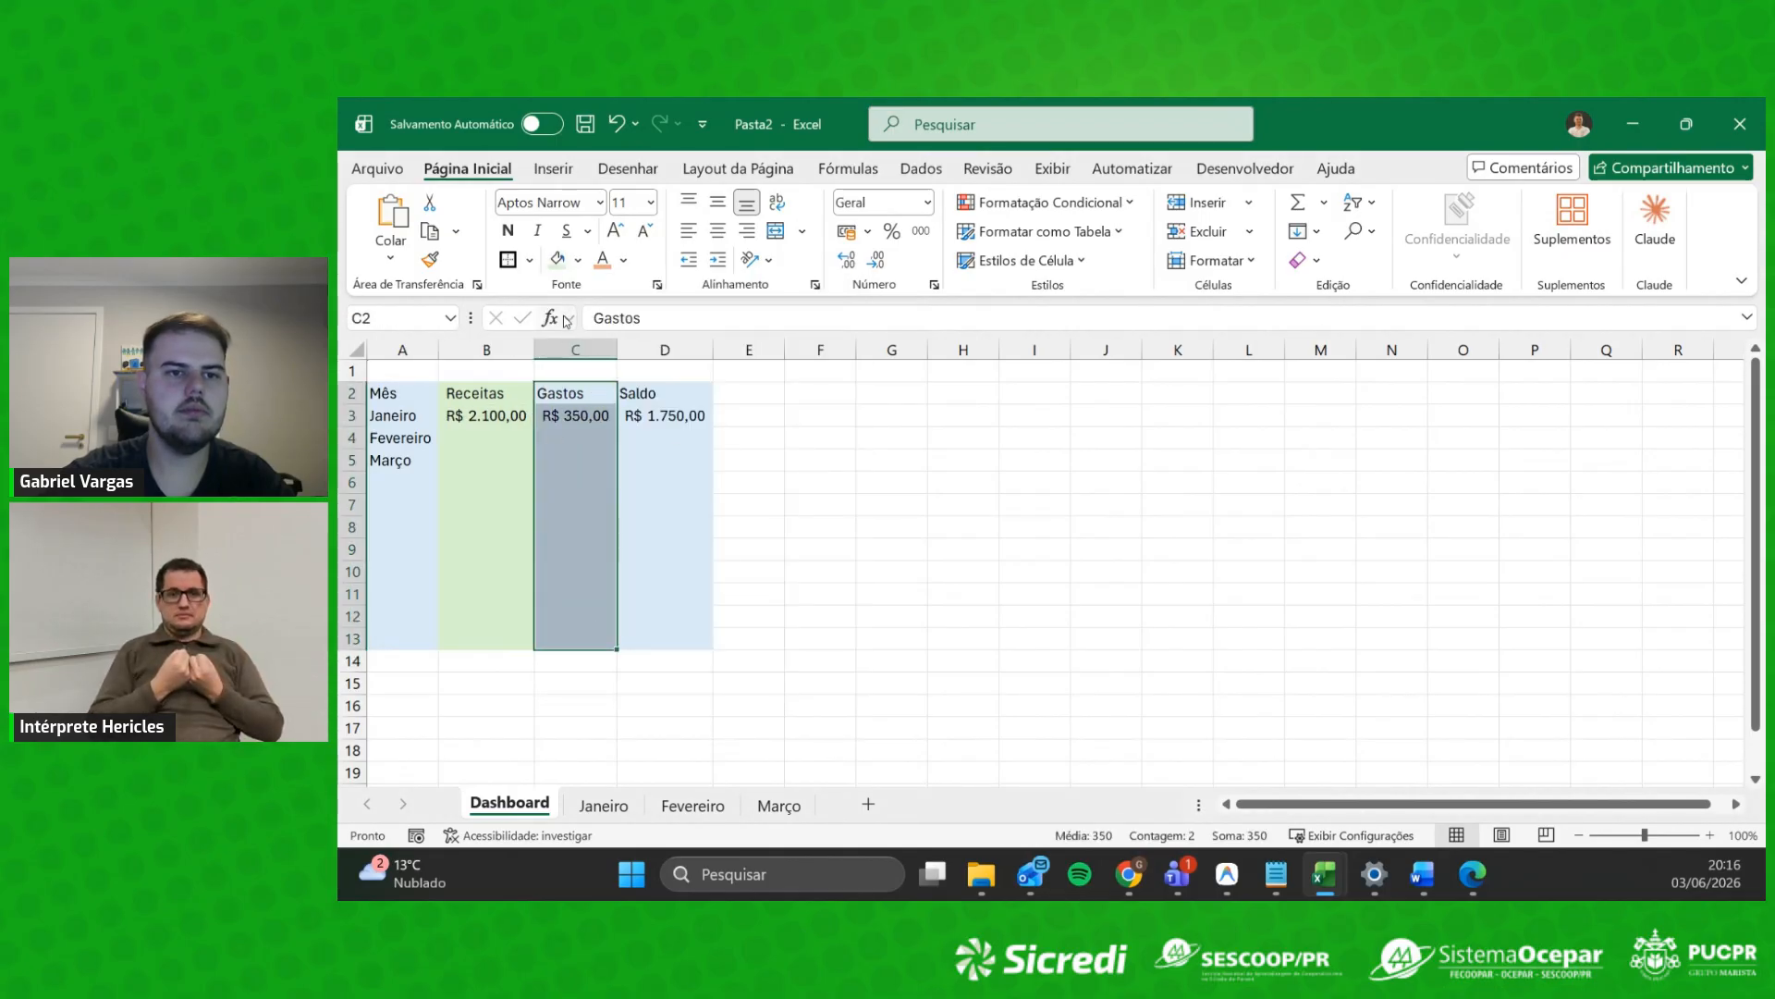
click(578, 260)
click(712, 419)
drag(652, 395, 695, 643)
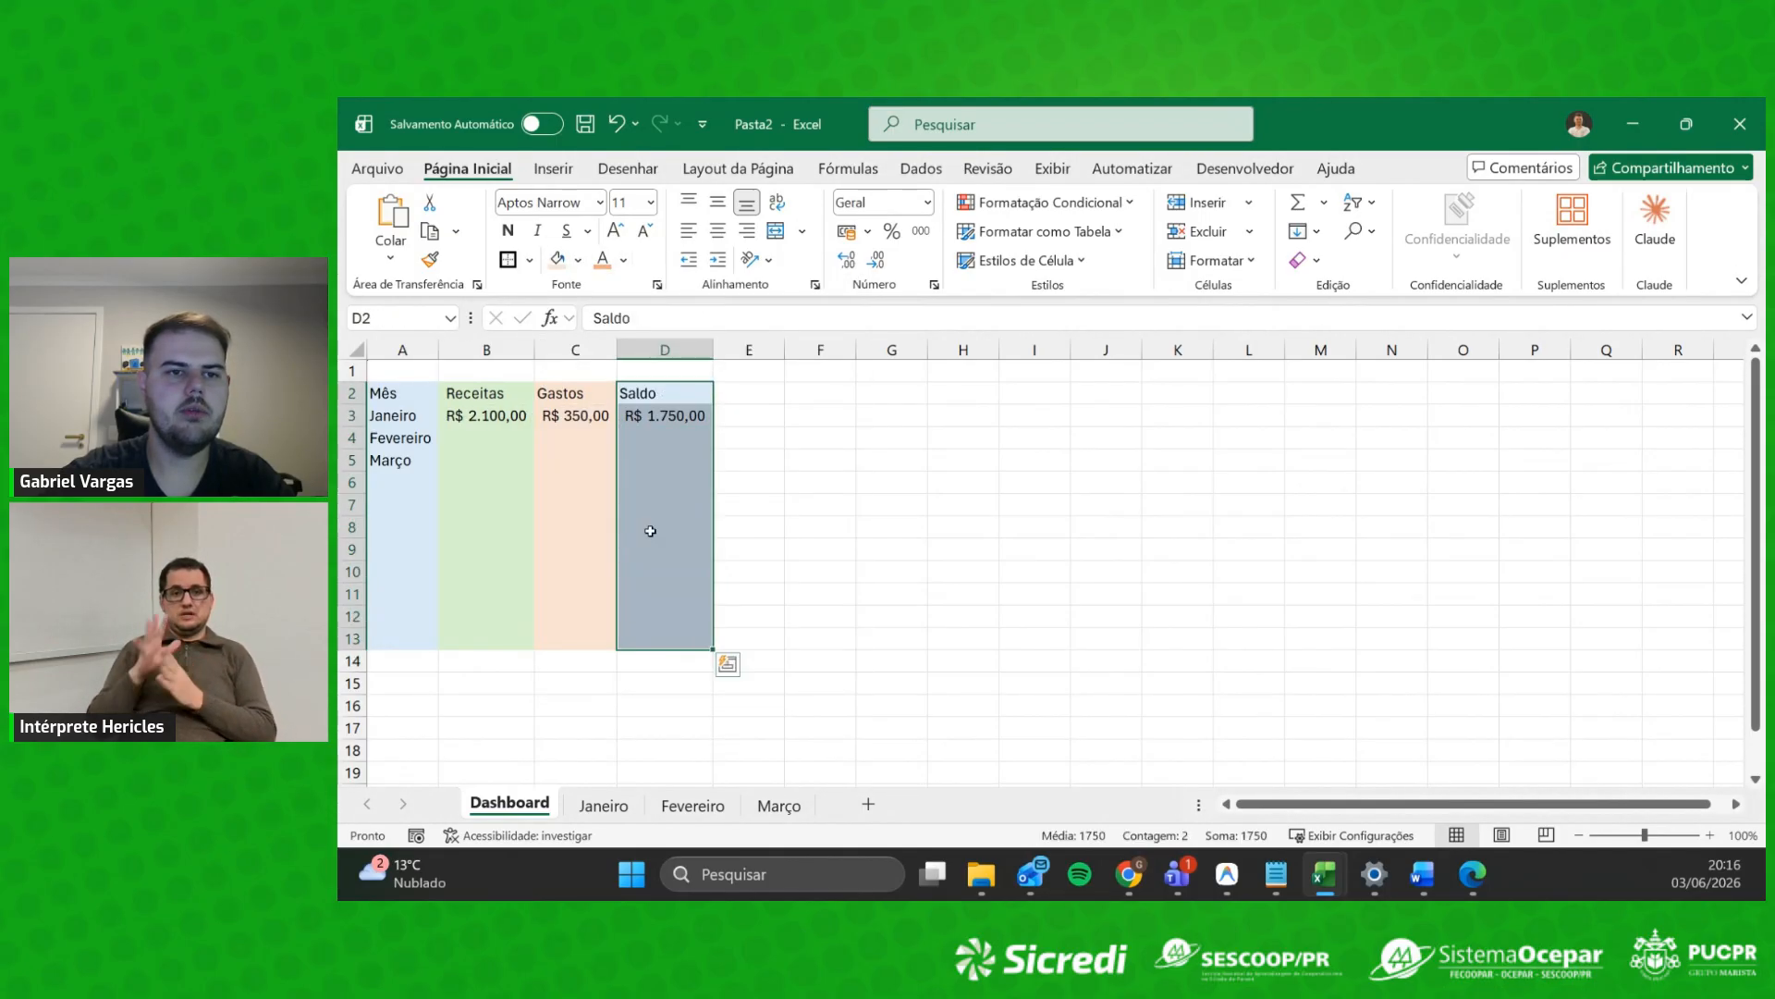
click(579, 260)
click(781, 417)
click(592, 589)
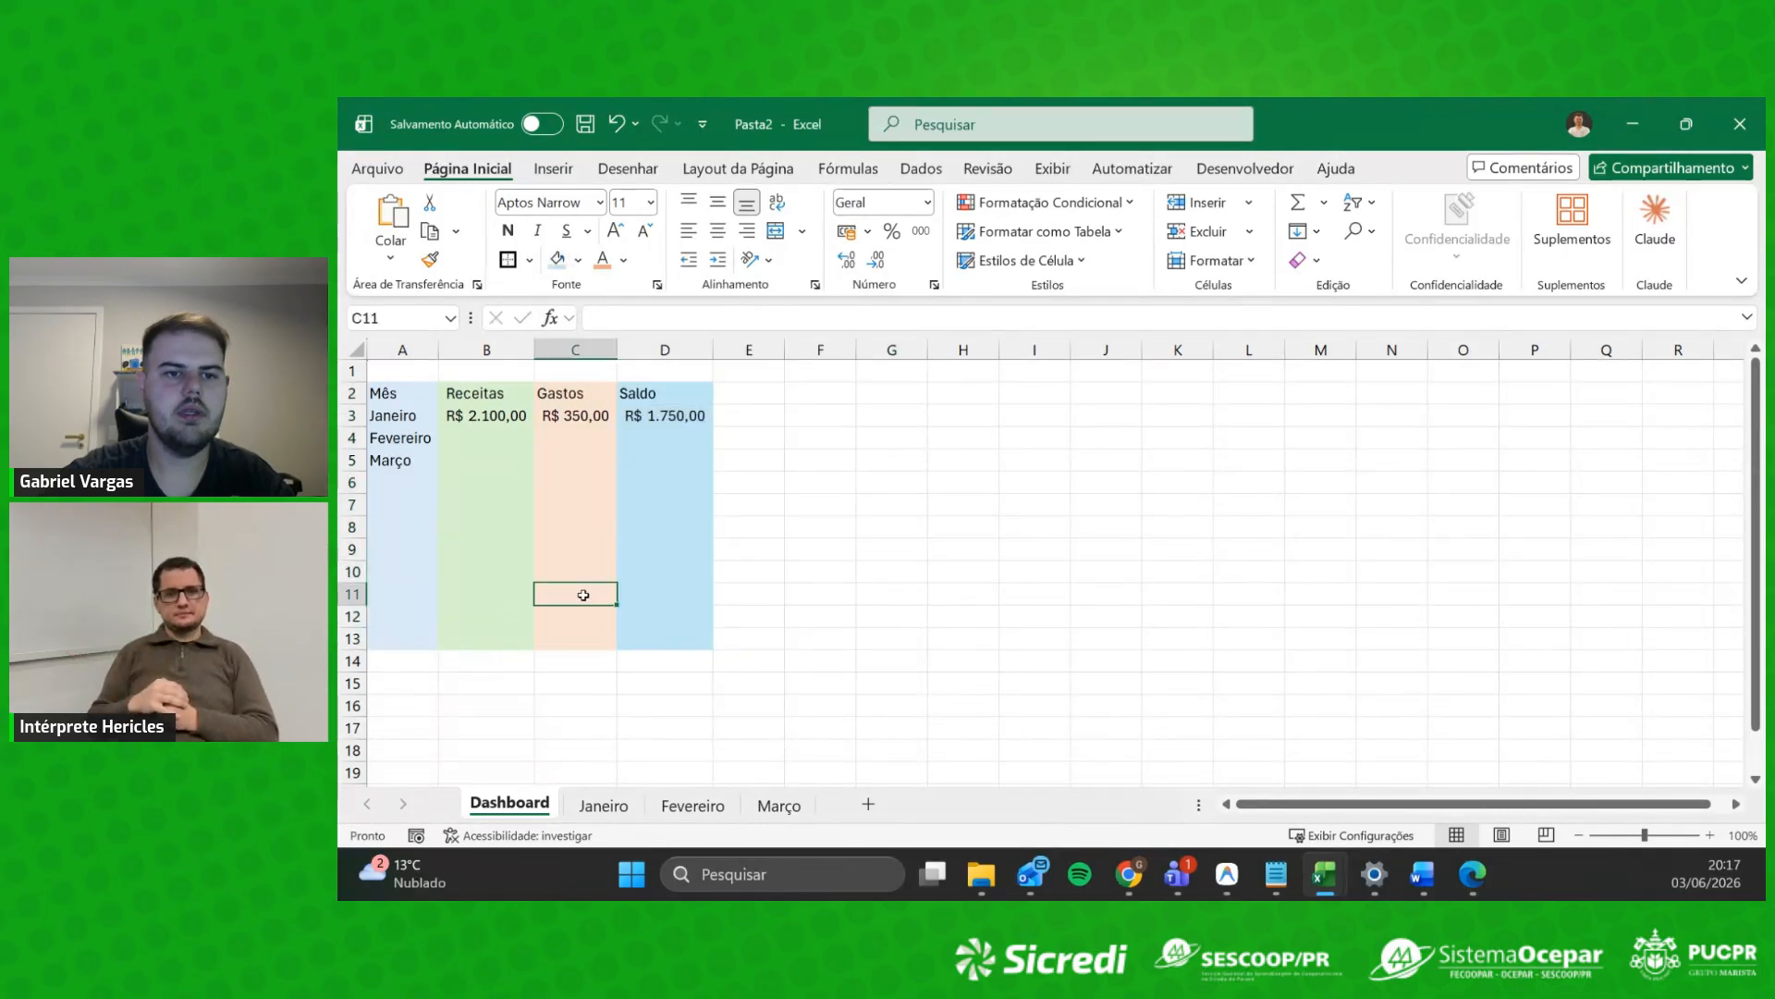
click(503, 564)
click(818, 618)
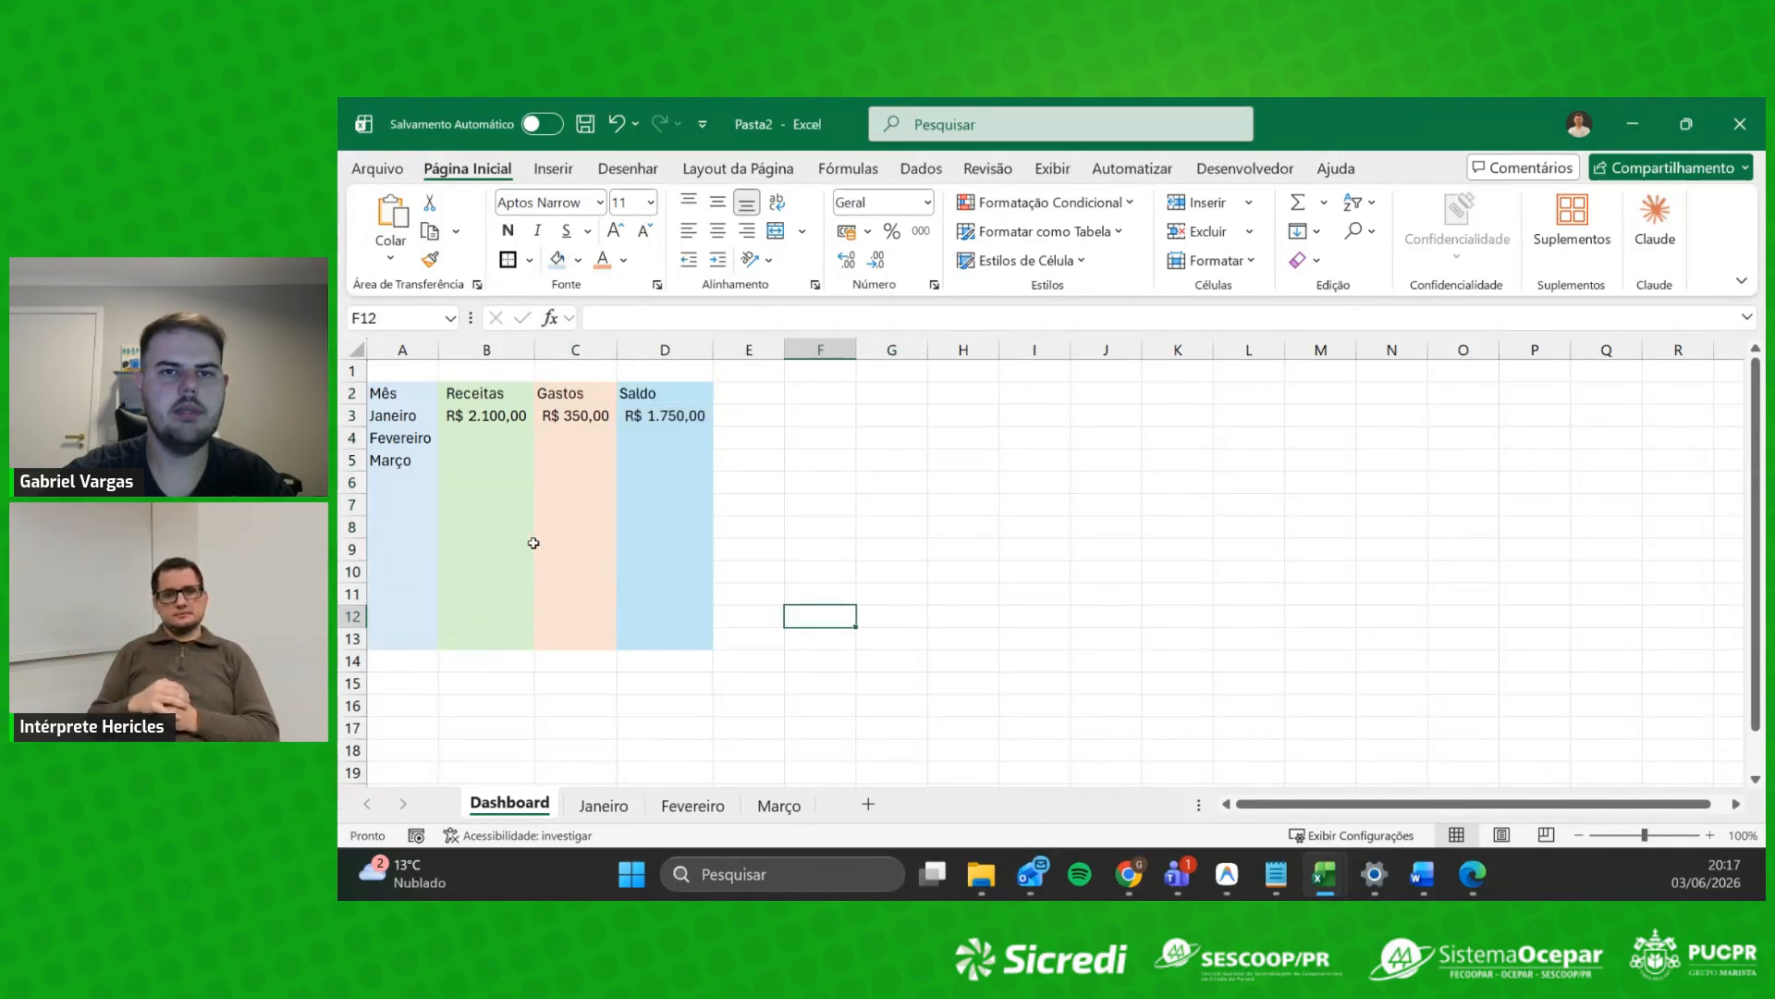
Step: Inspect B3's formula =Janeiro!$C$16, highlighting the sheet name and the $C$16 reference
click(481, 438)
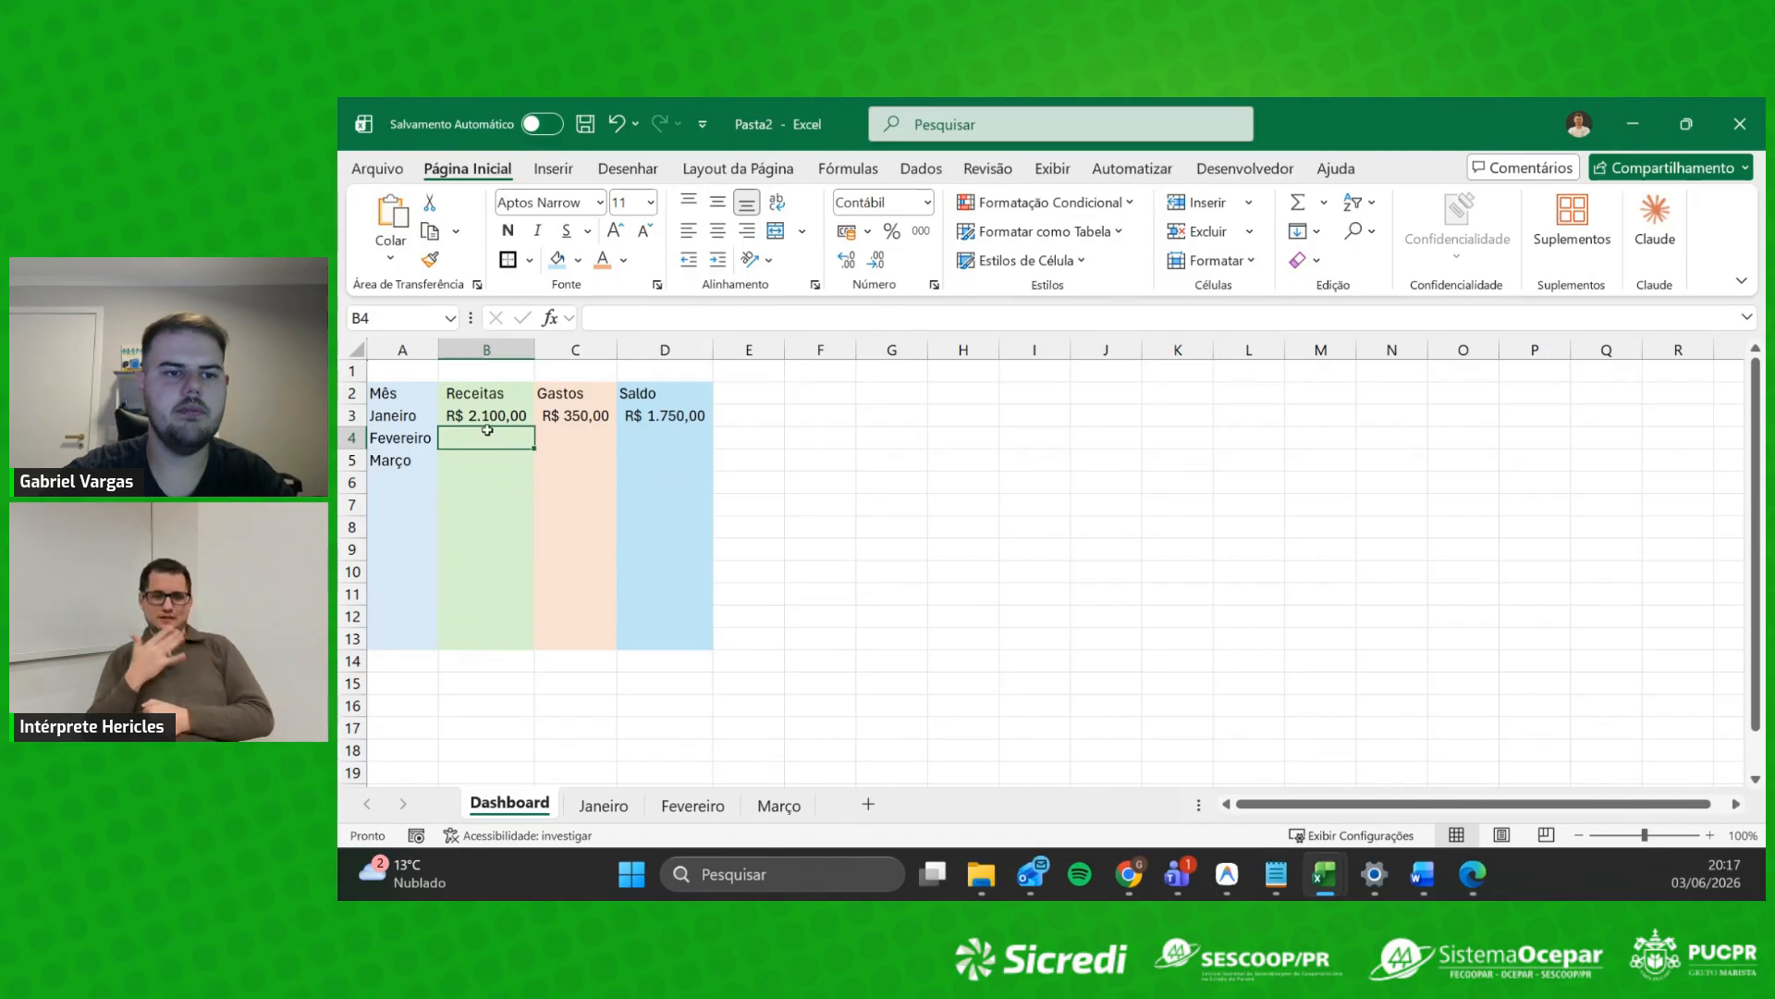
click(461, 467)
click(504, 416)
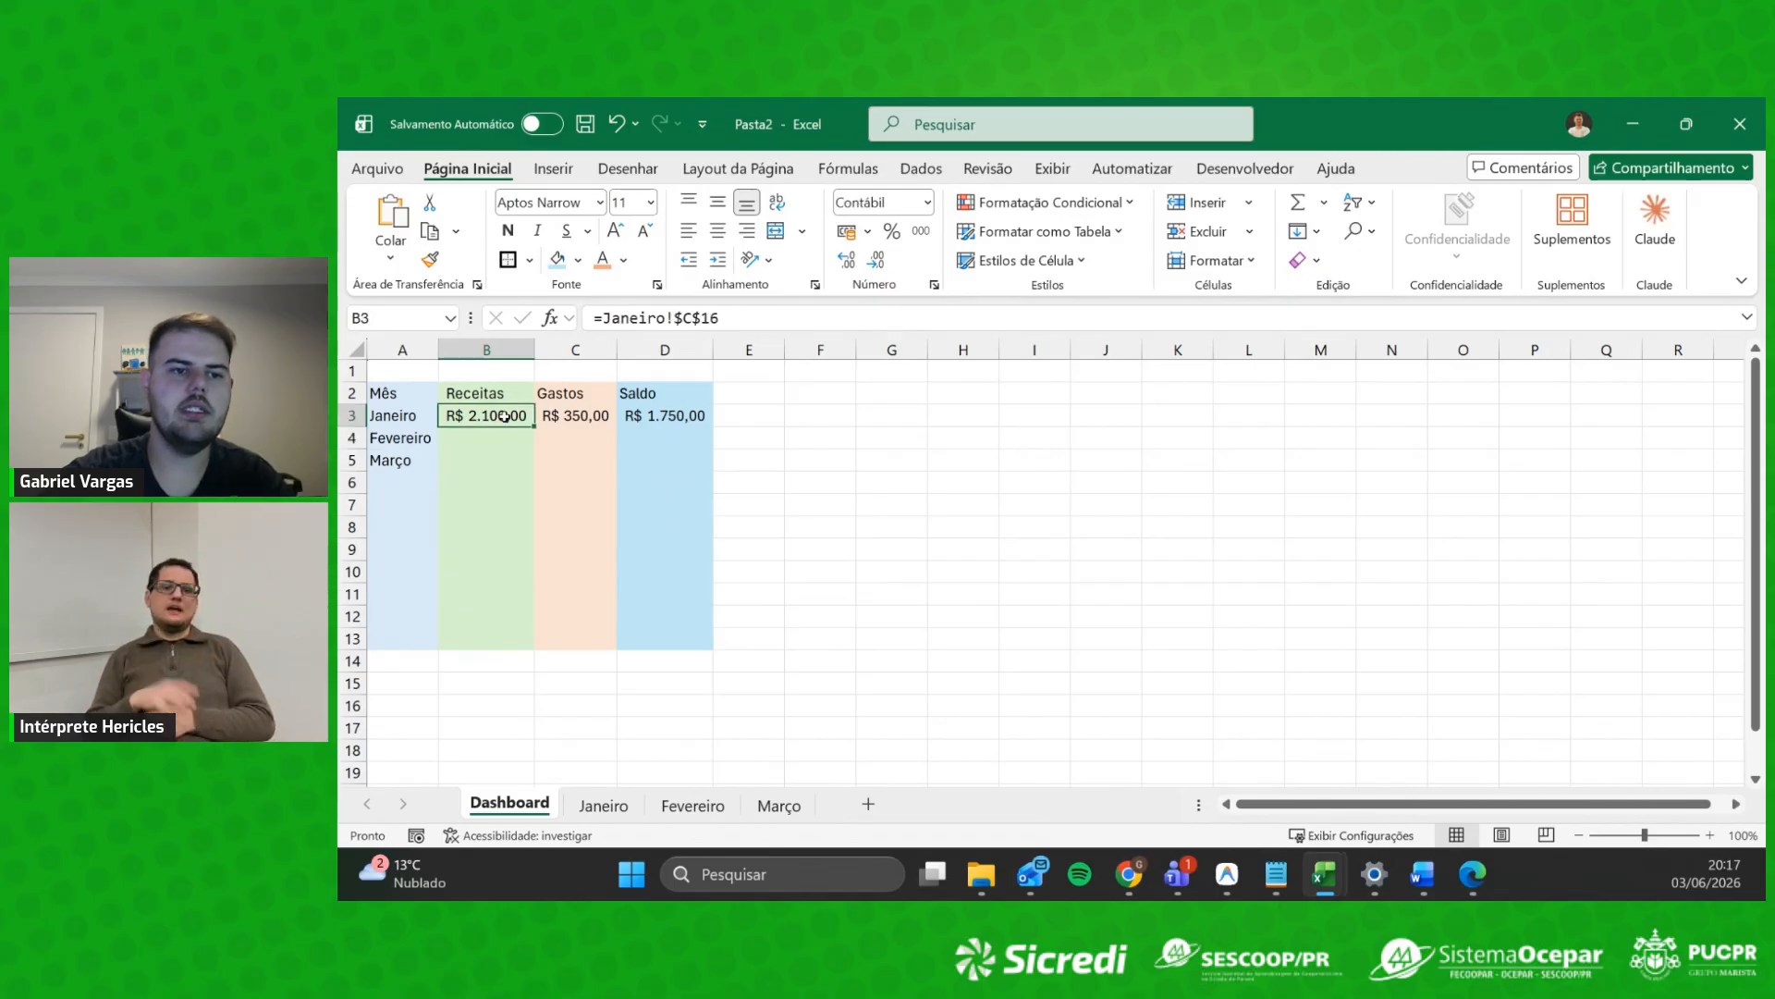
click(734, 327)
drag(593, 318, 724, 321)
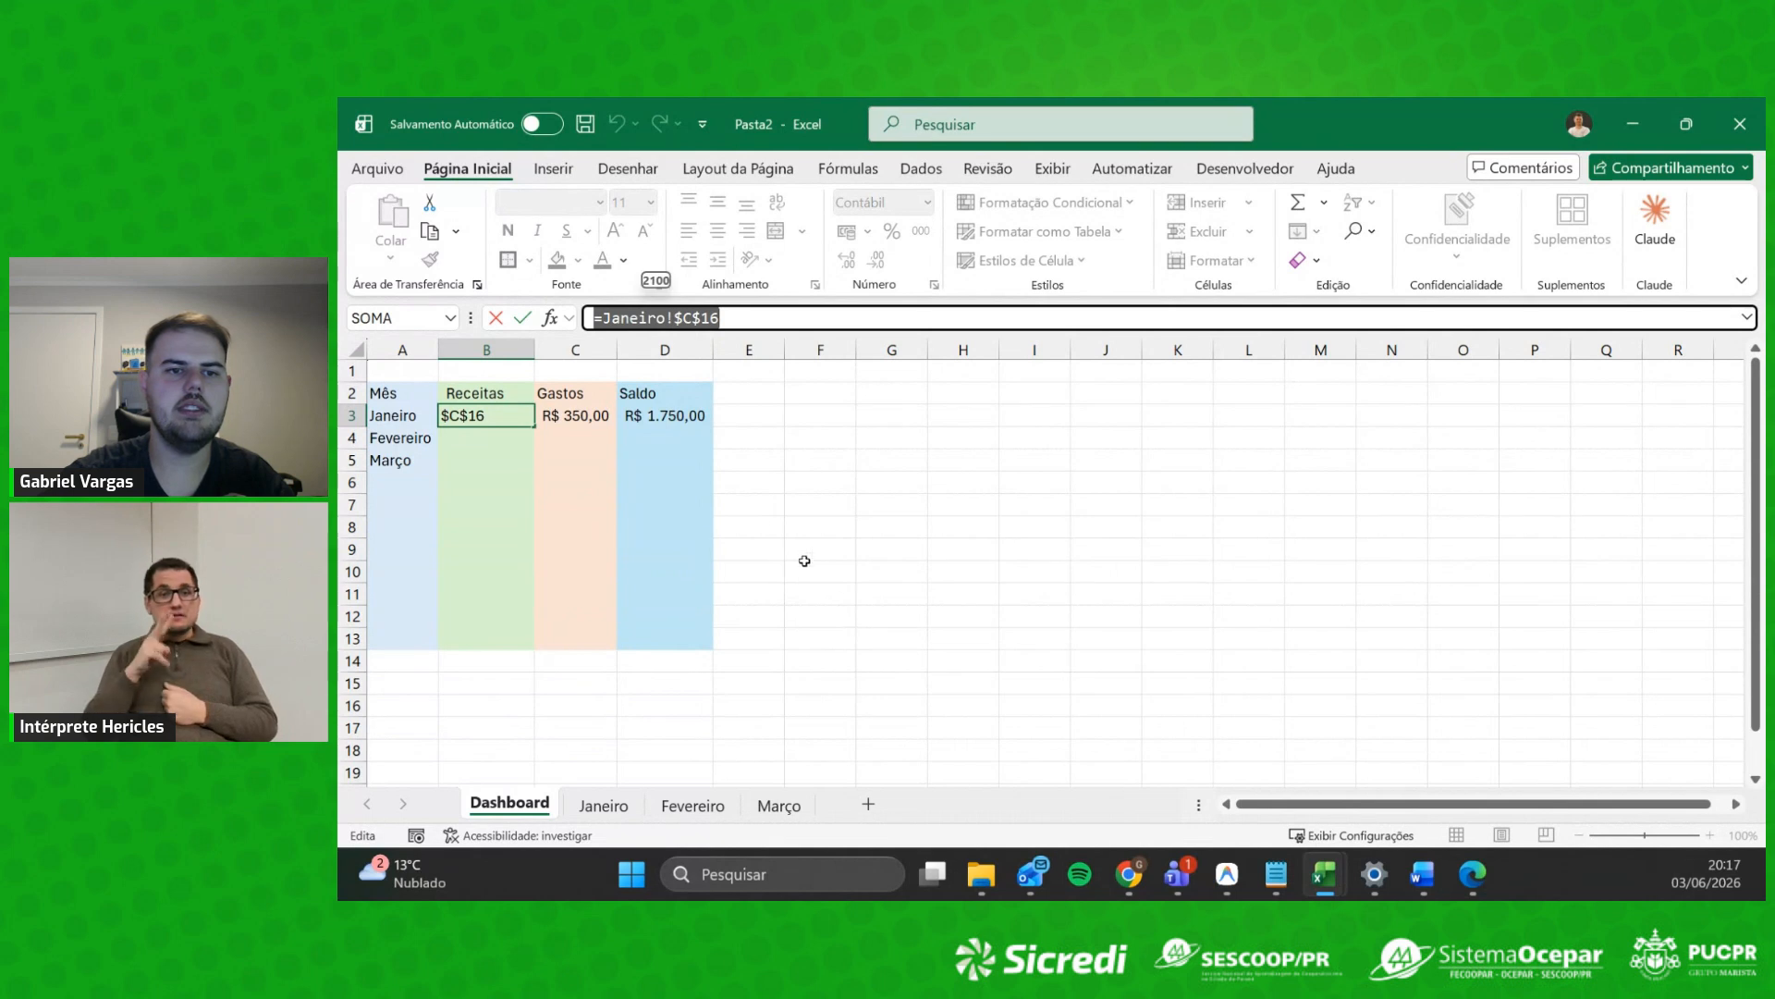
click(605, 318)
drag(605, 318, 667, 320)
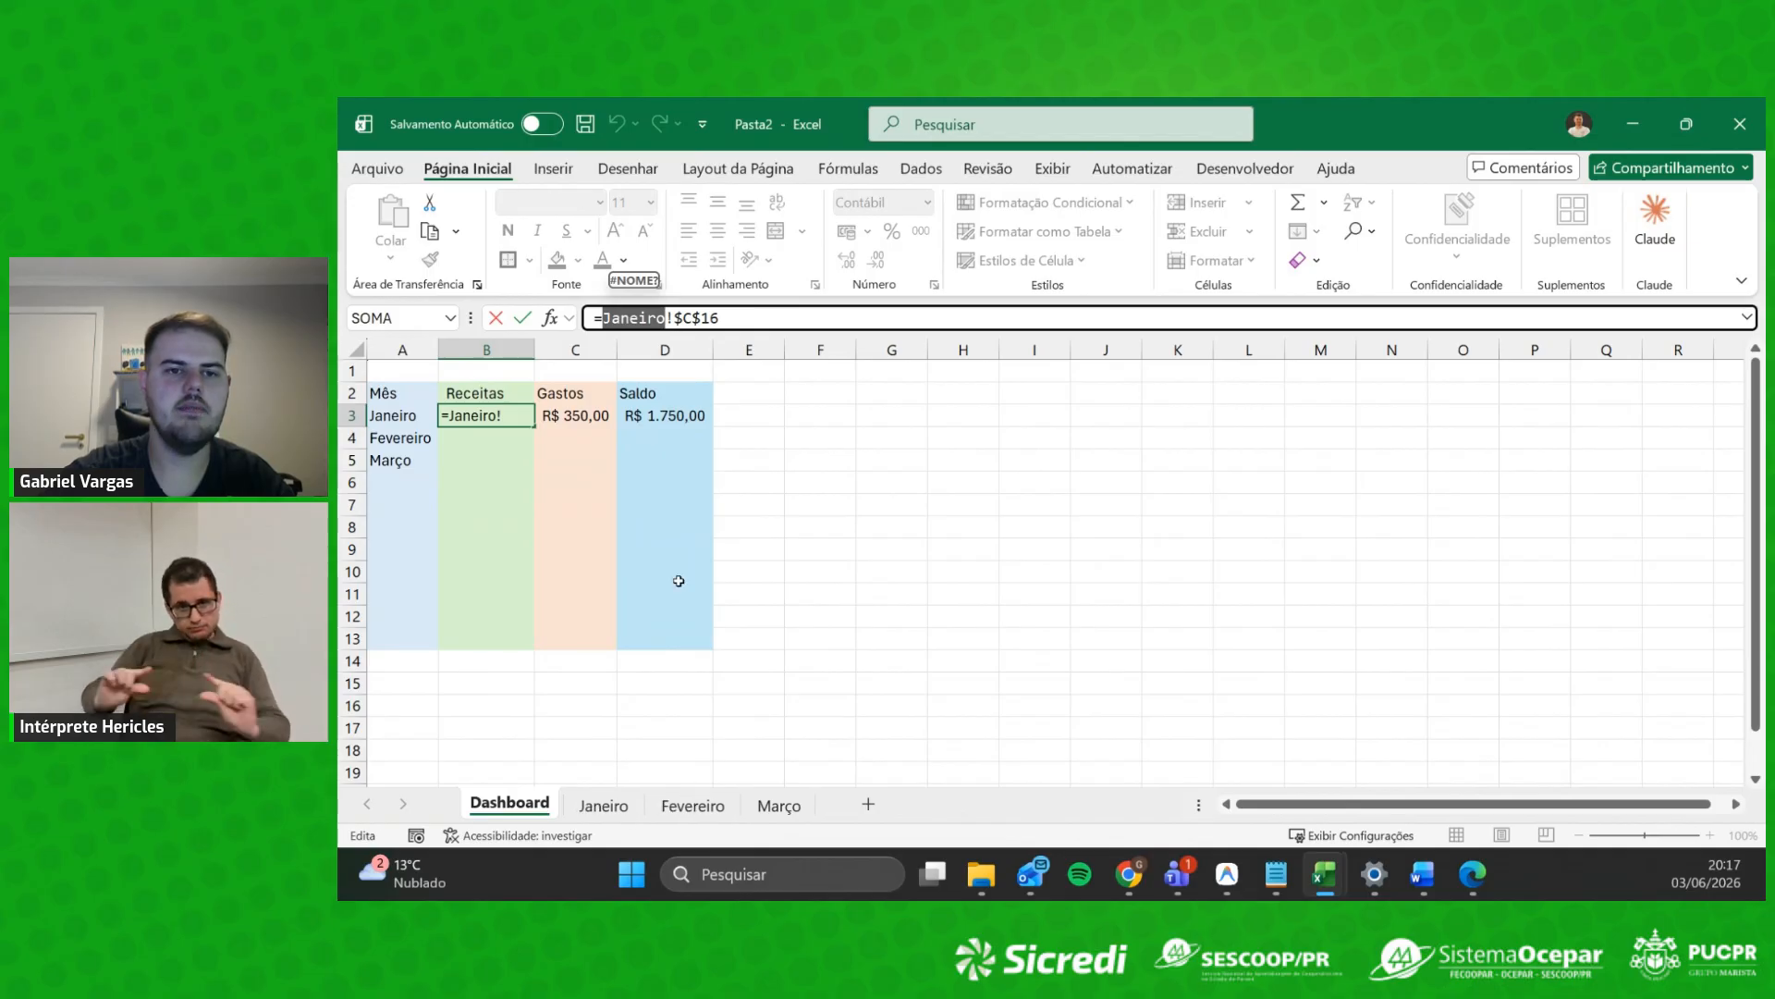
click(673, 318)
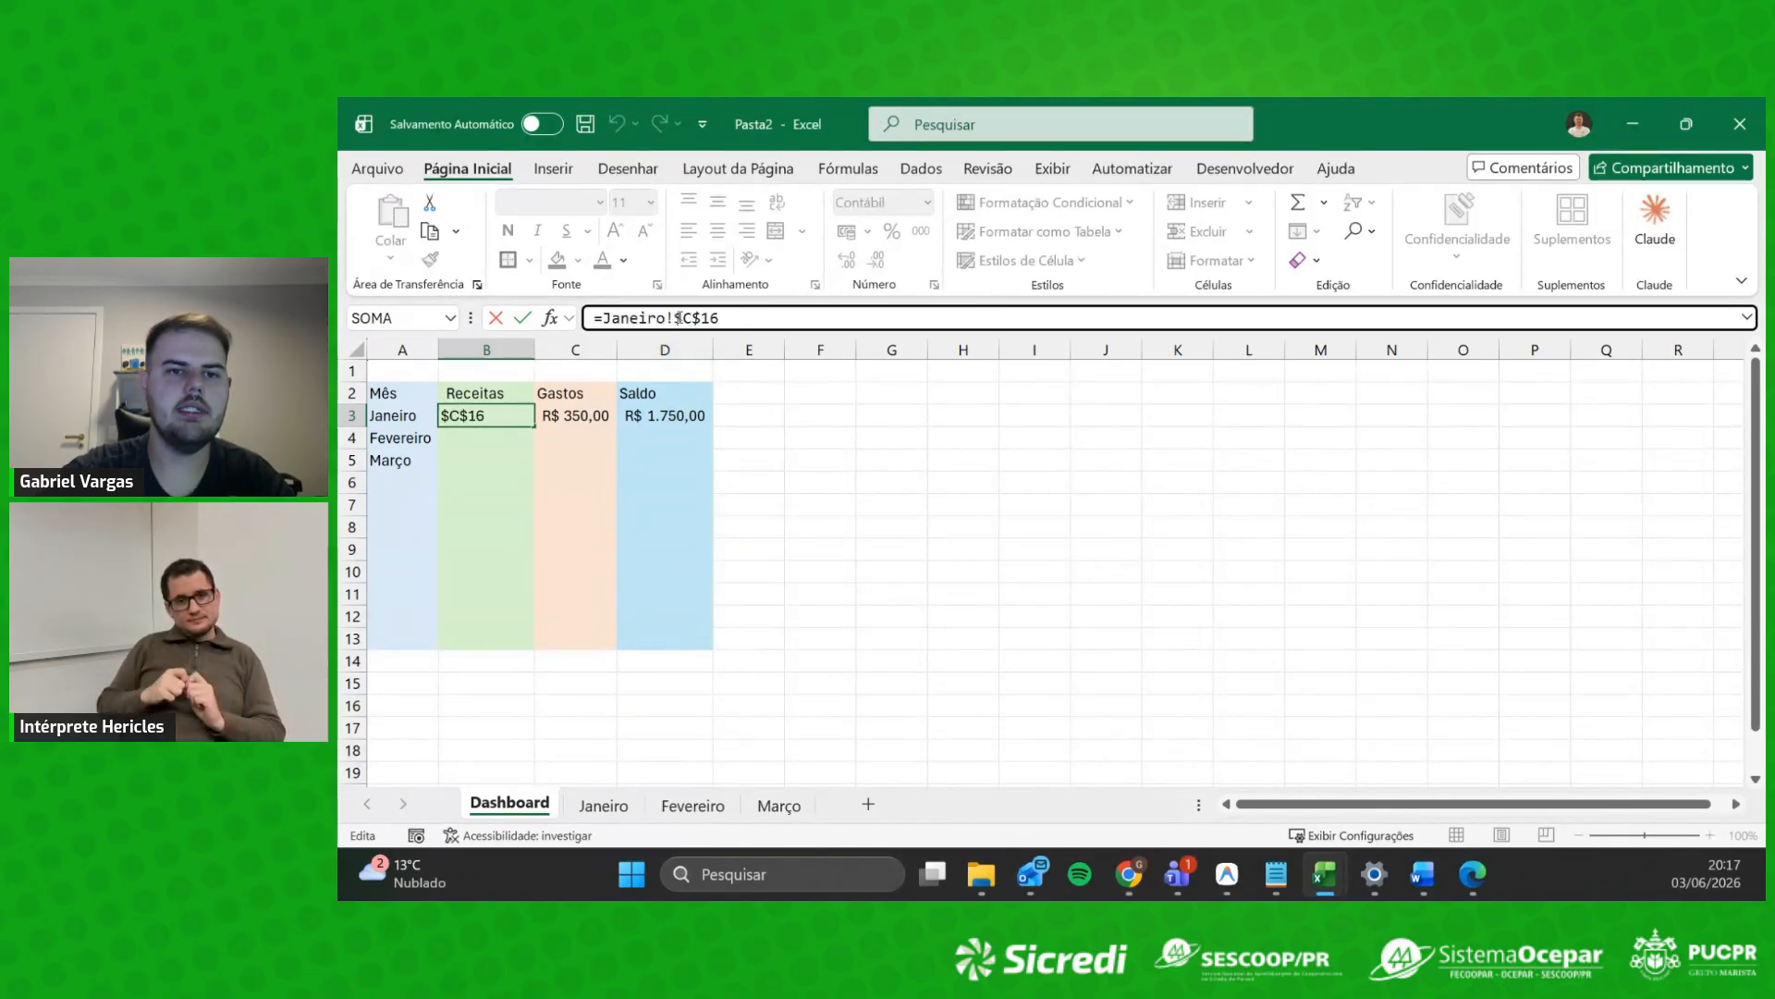
drag(689, 316, 733, 321)
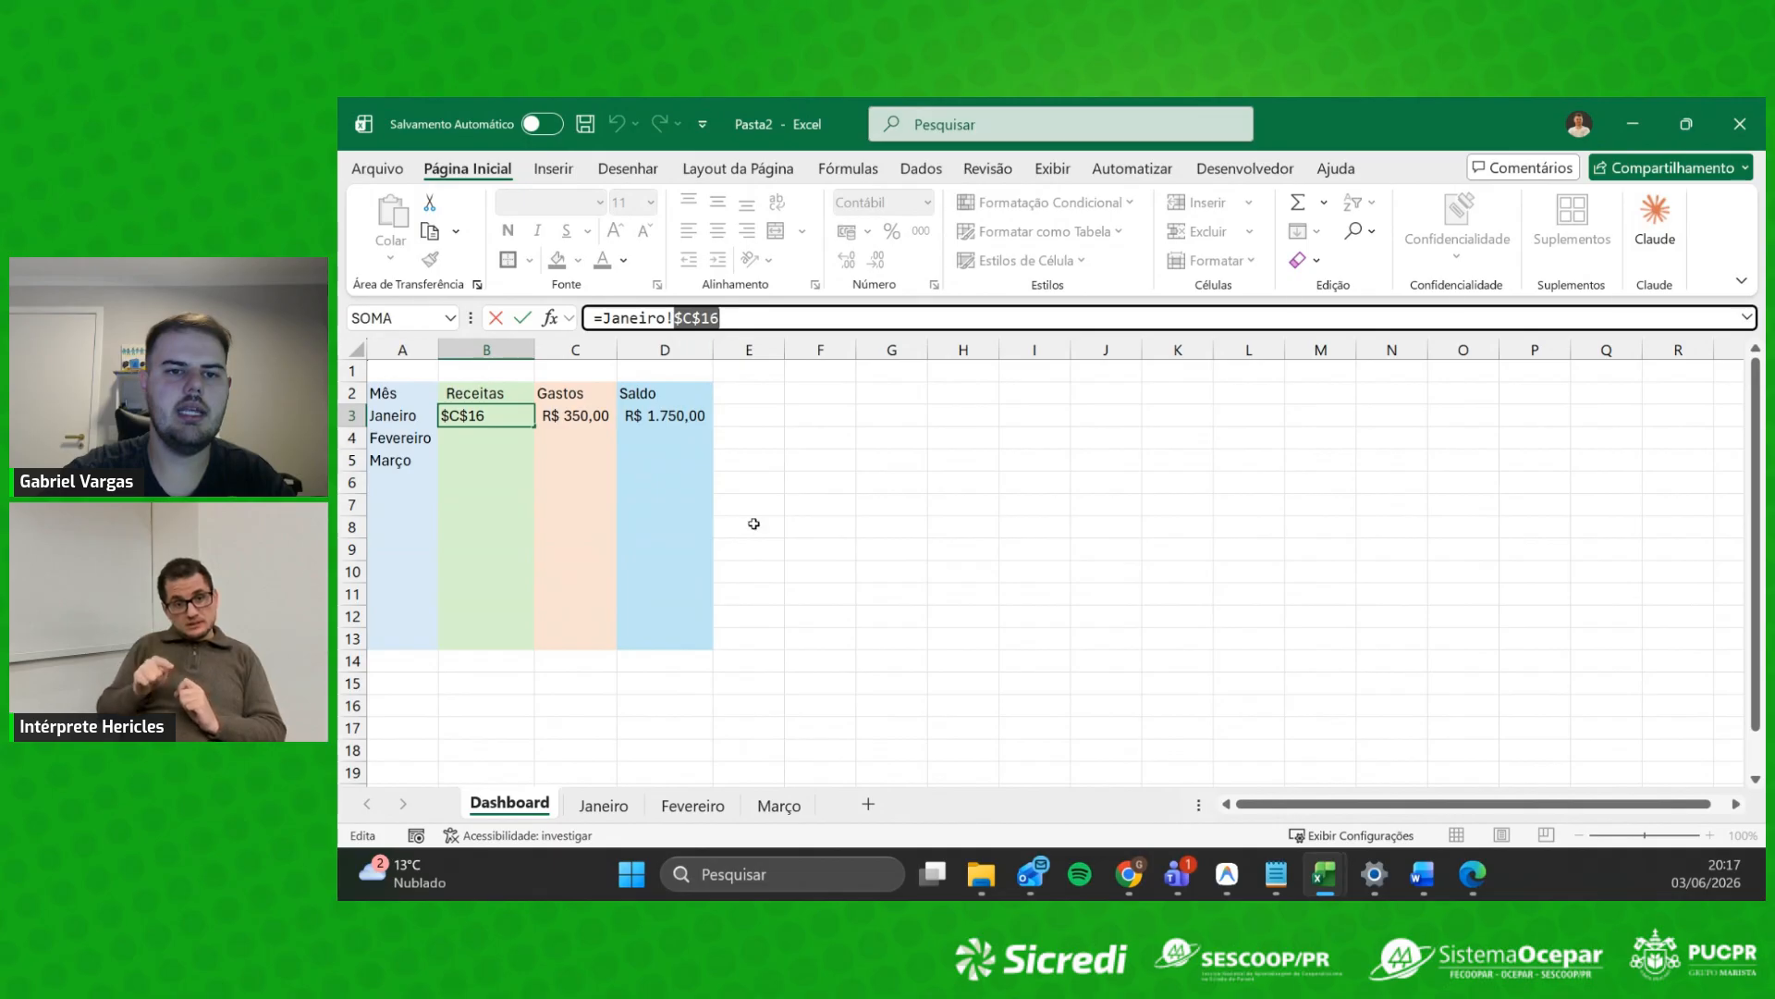
Step: Cancel the edit and fill B3's formula down into B4
click(576, 475)
click(501, 419)
key(Escape)
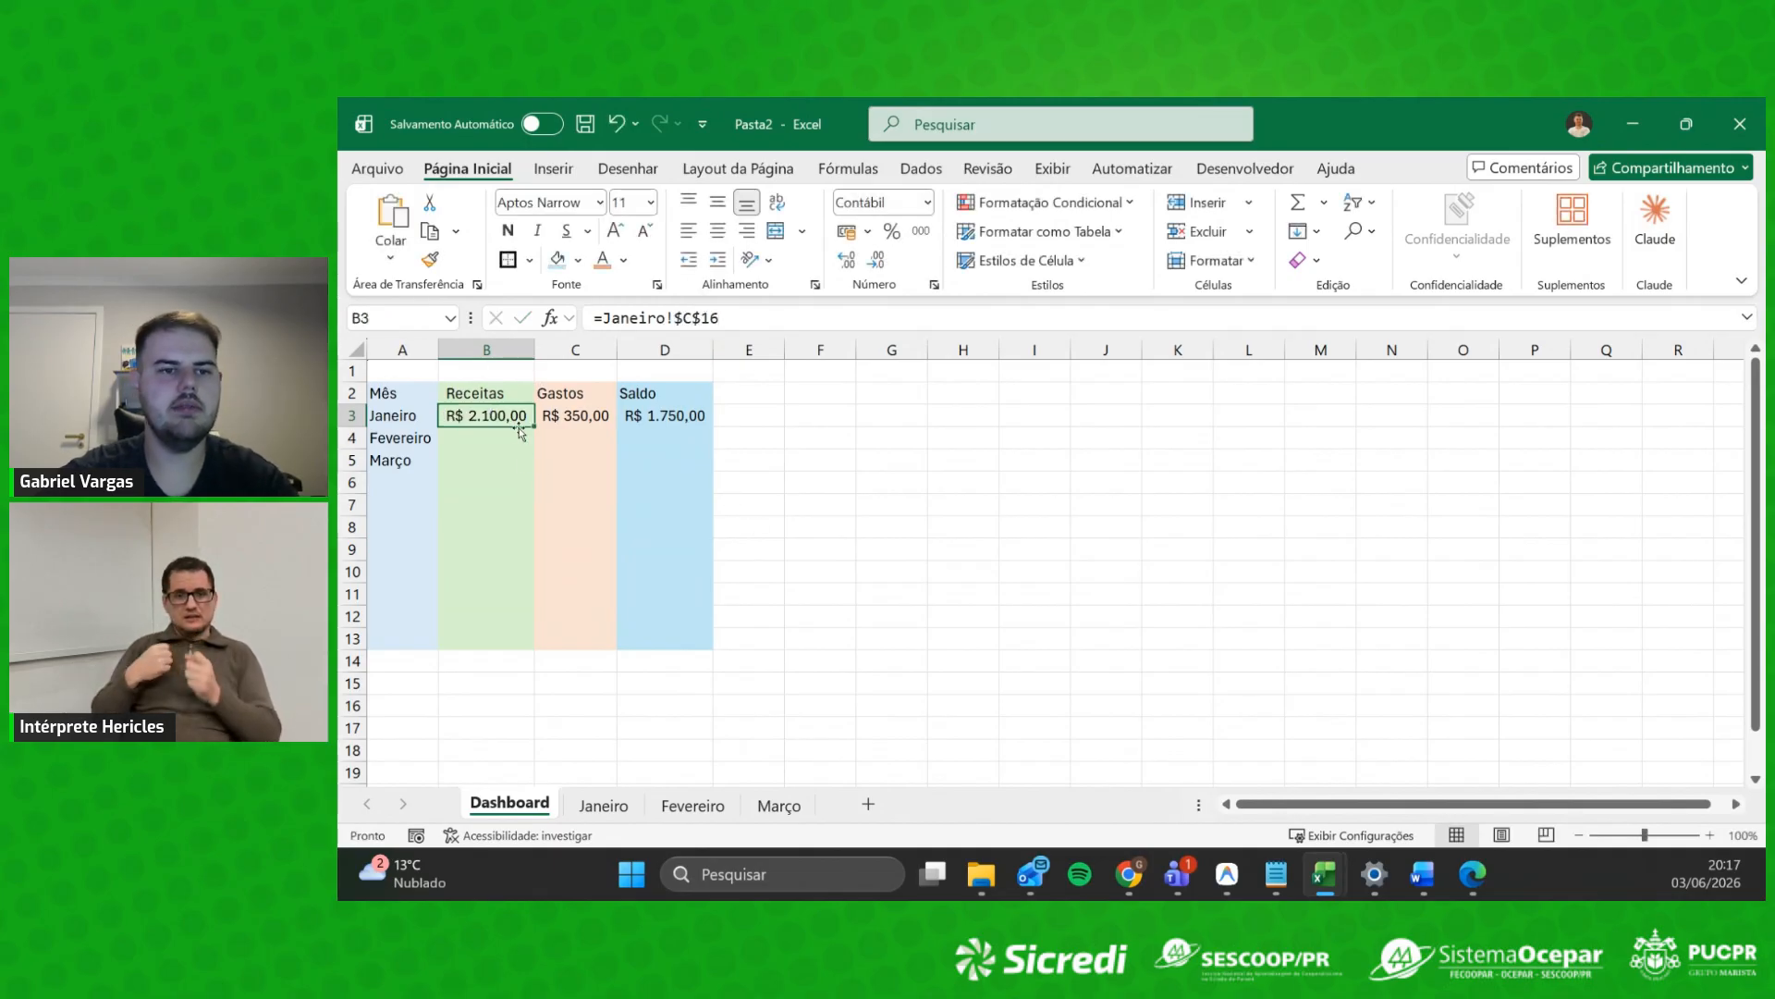
drag(531, 432, 523, 446)
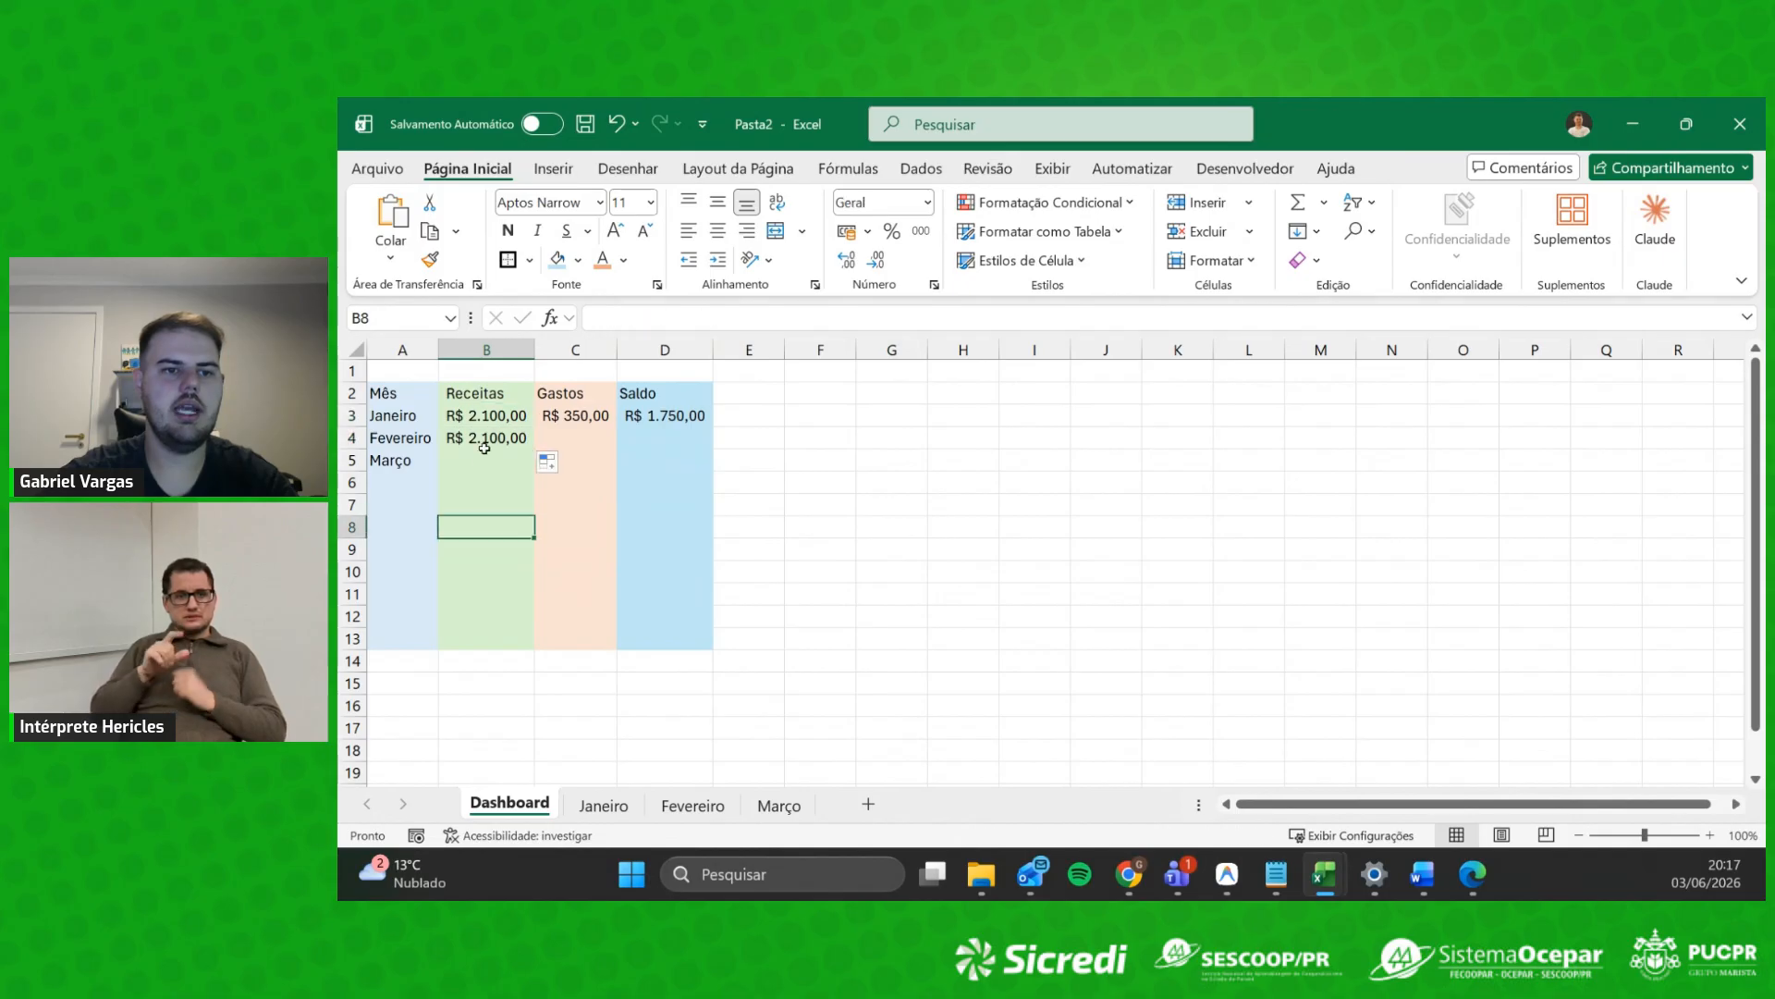
click(504, 442)
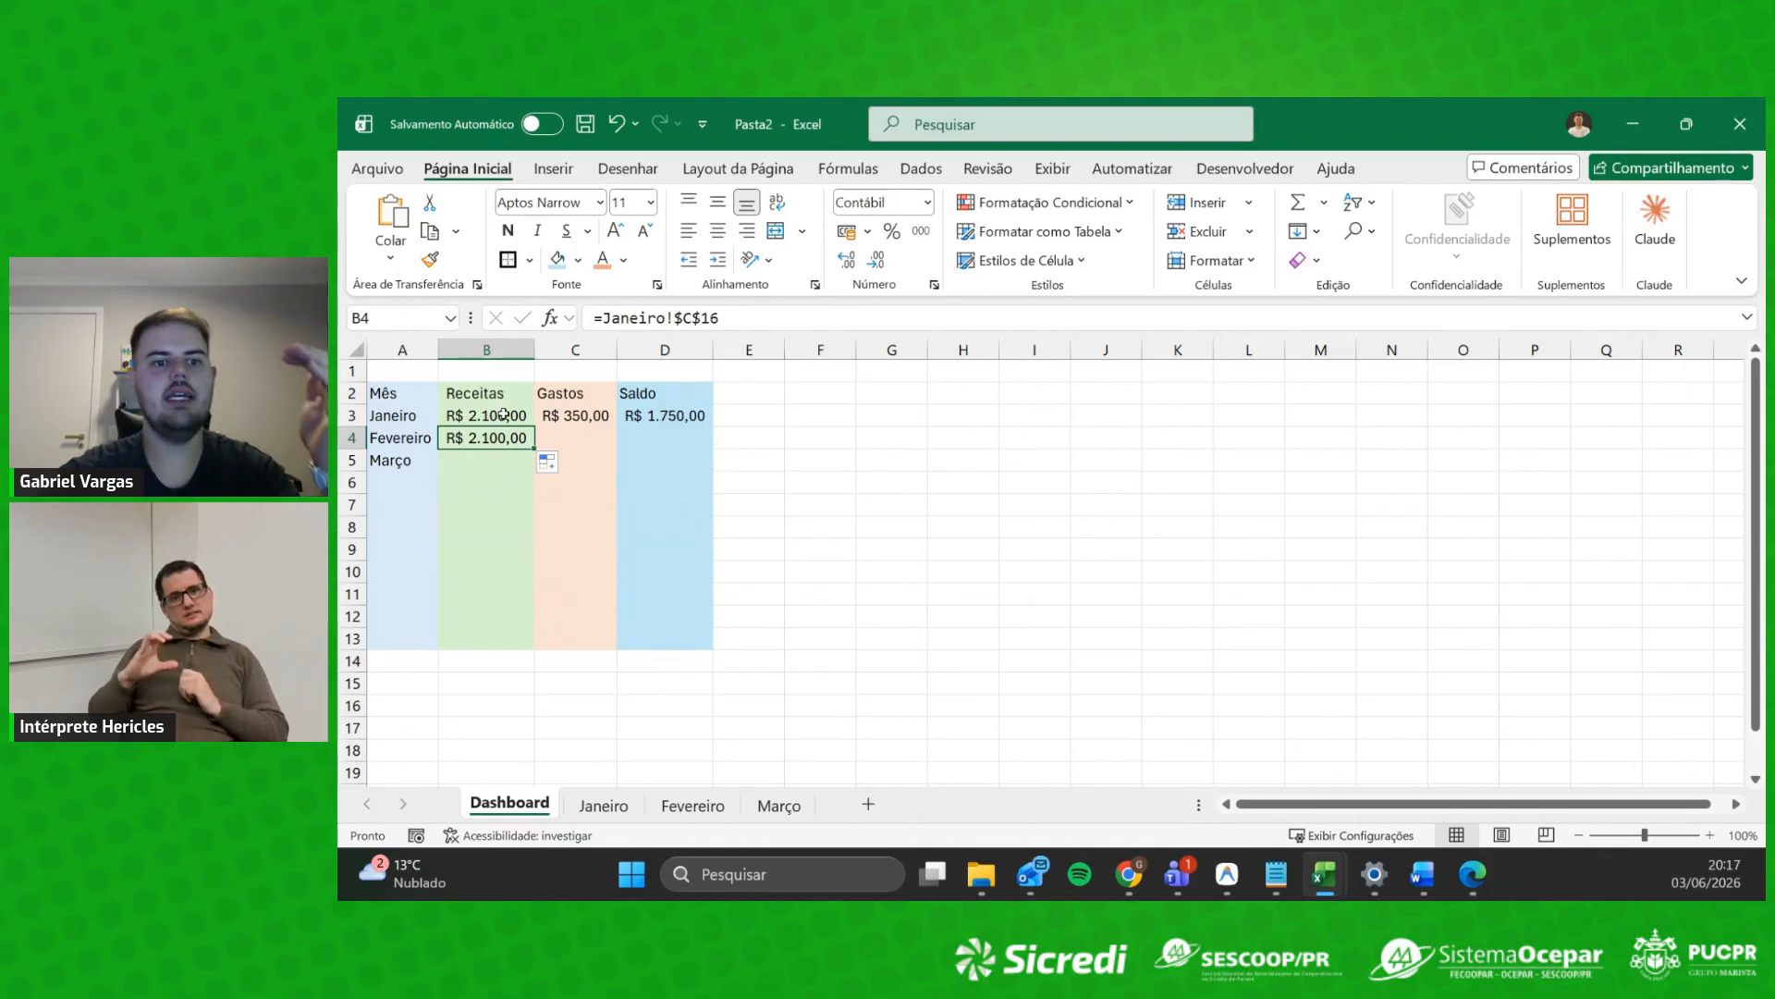
Step: Link B4 to the Fevereiro sheet's revenue total in C16
click(496, 455)
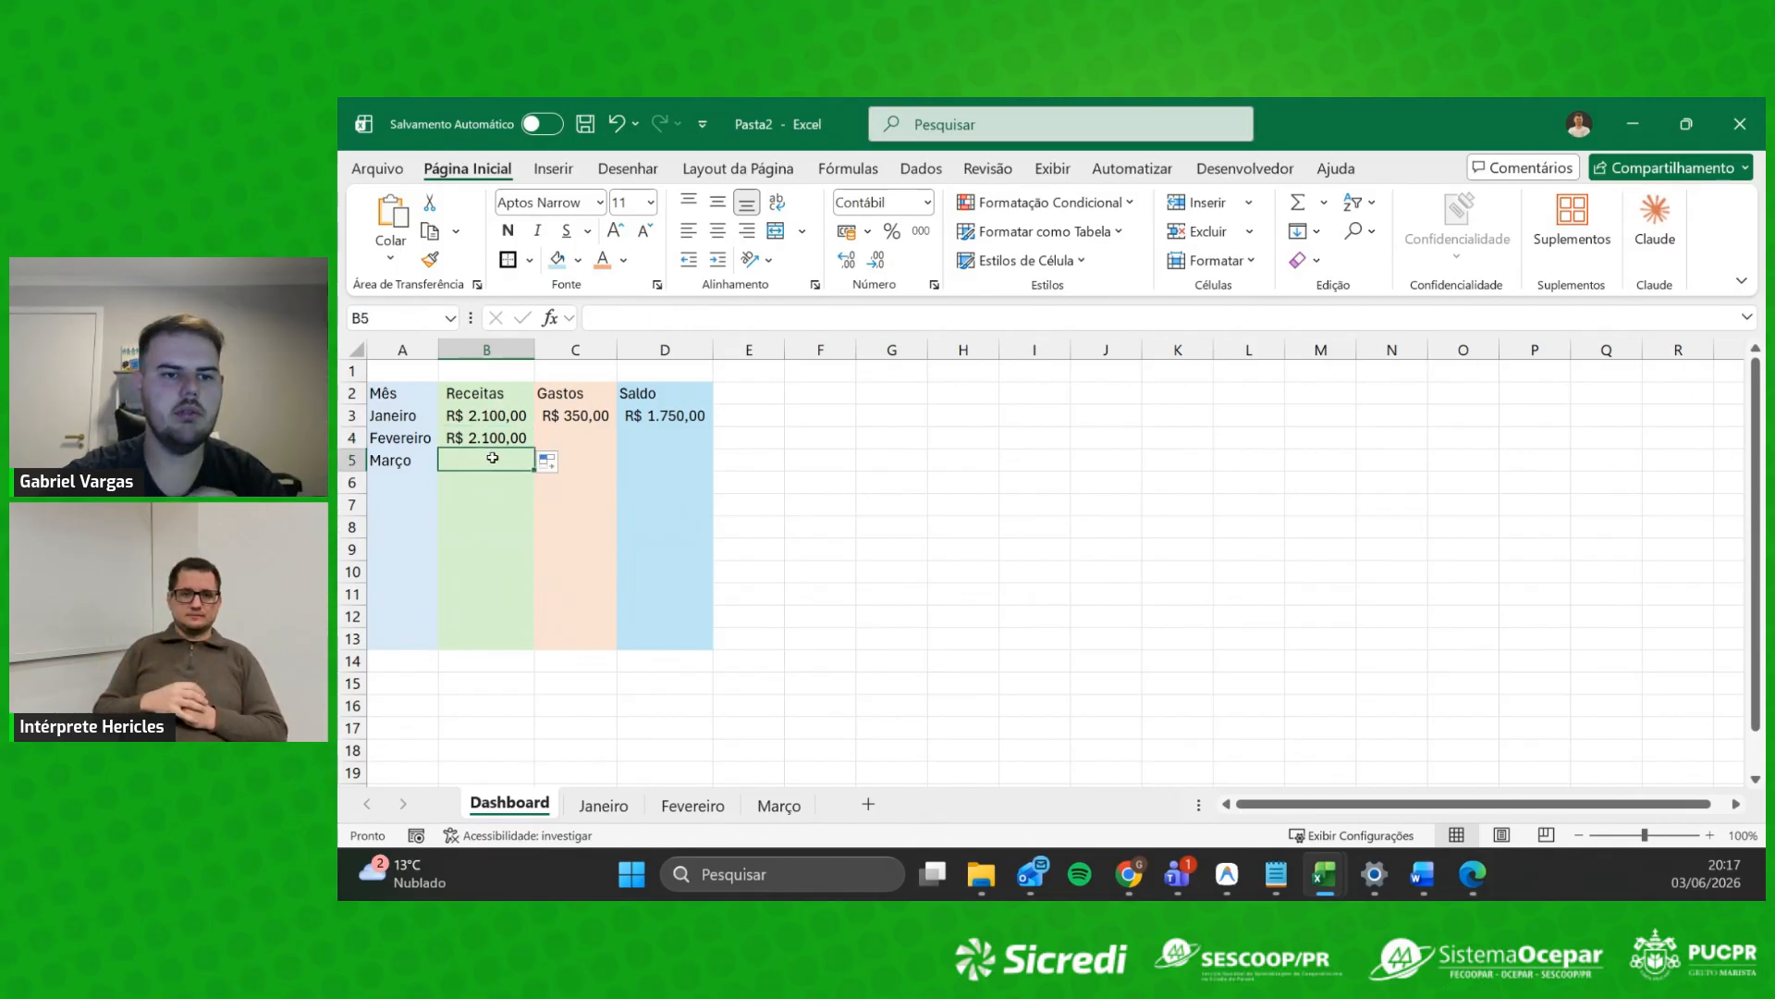
click(493, 431)
text(=)
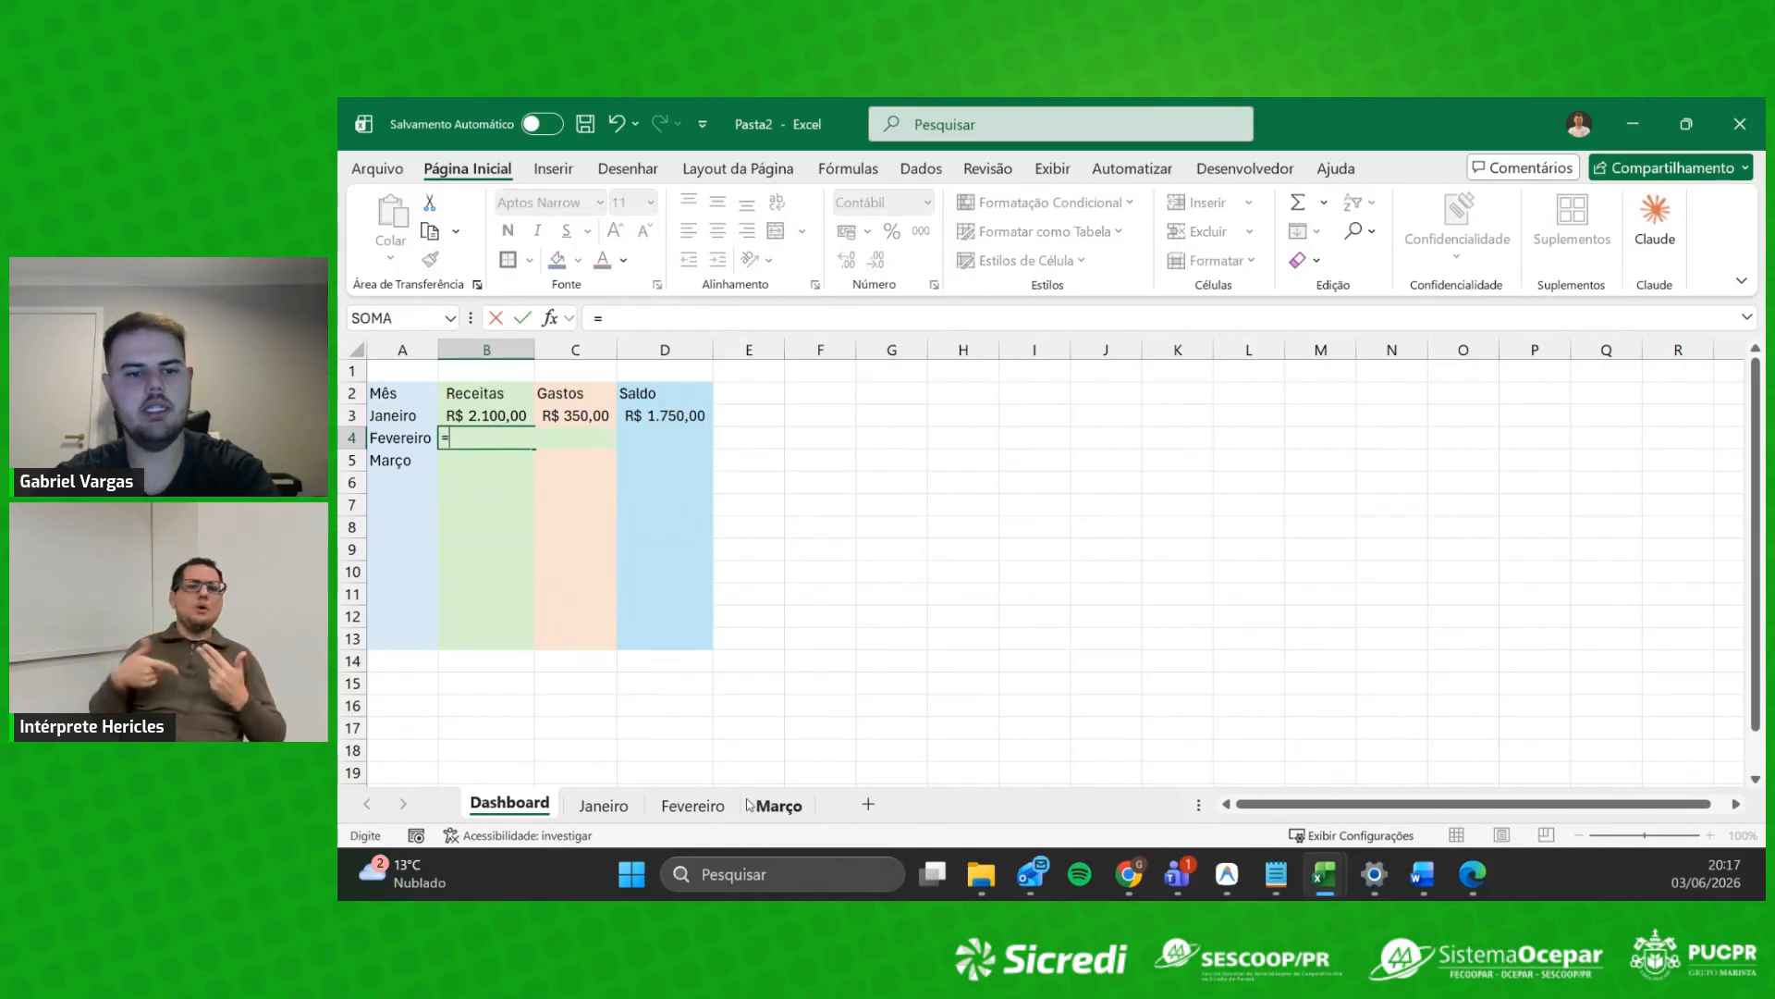
click(693, 804)
click(571, 719)
key(Return)
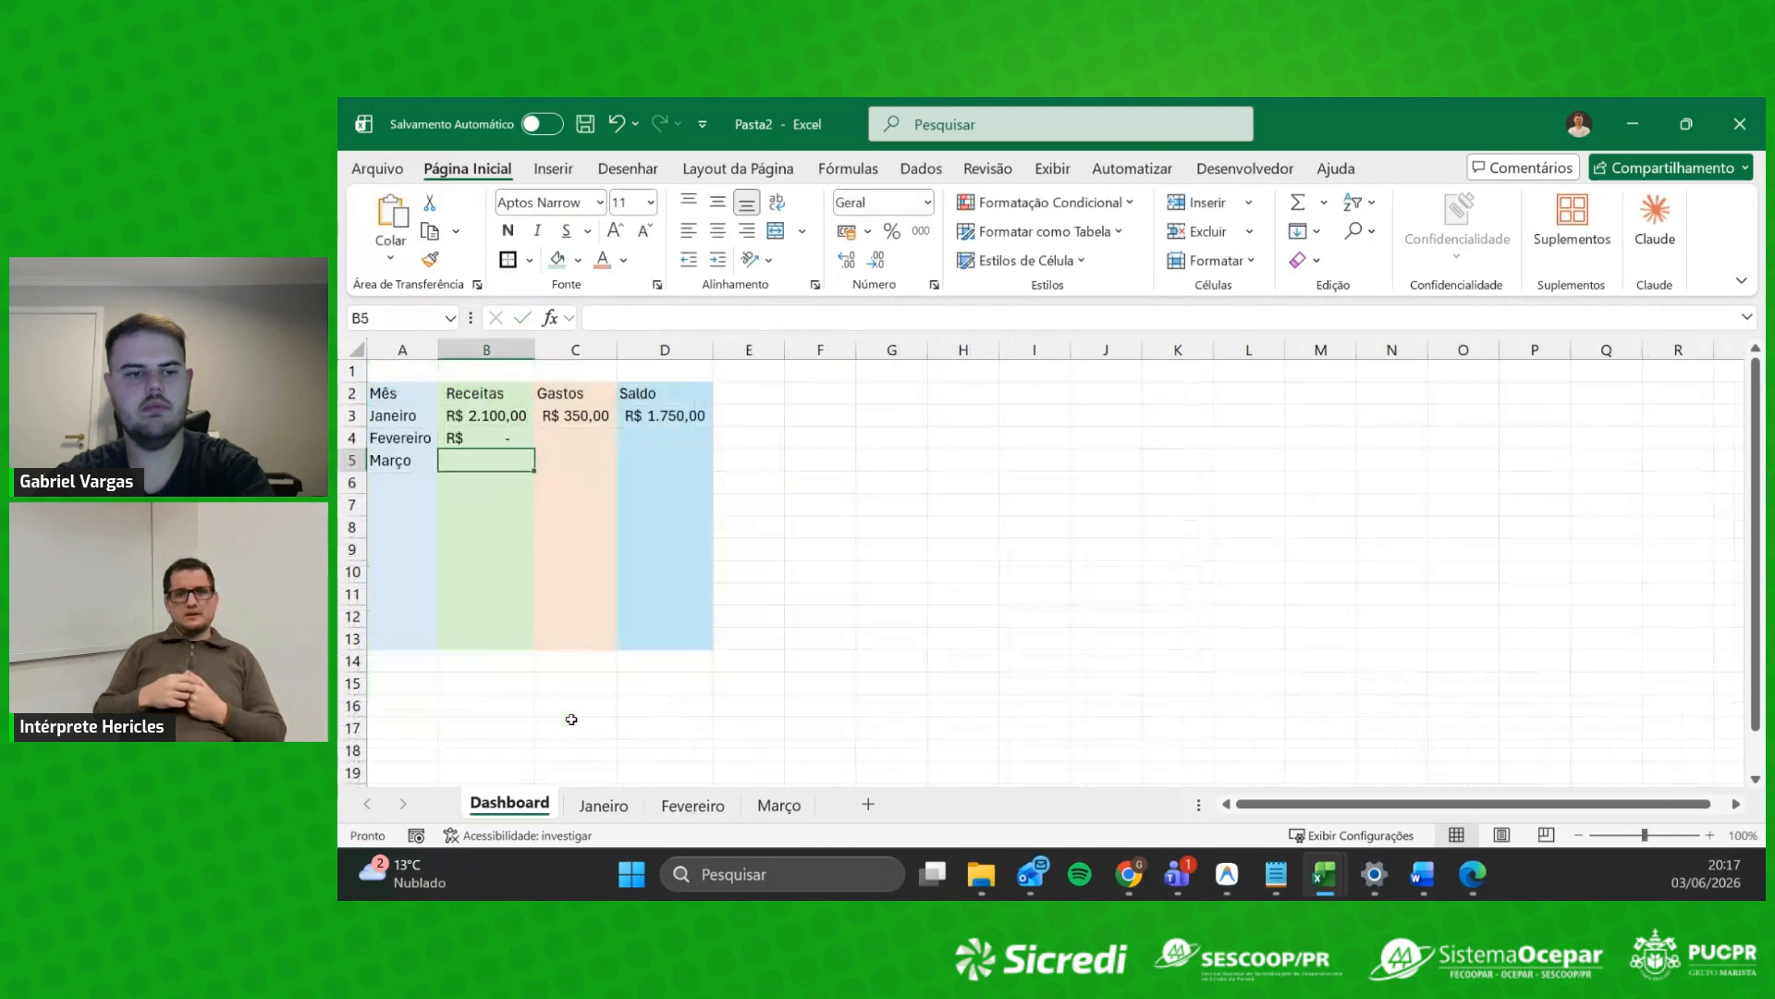
Step: Link C4 to Fevereiro's expense total G16 and D4 to its balance J8
click(593, 435)
text(=)
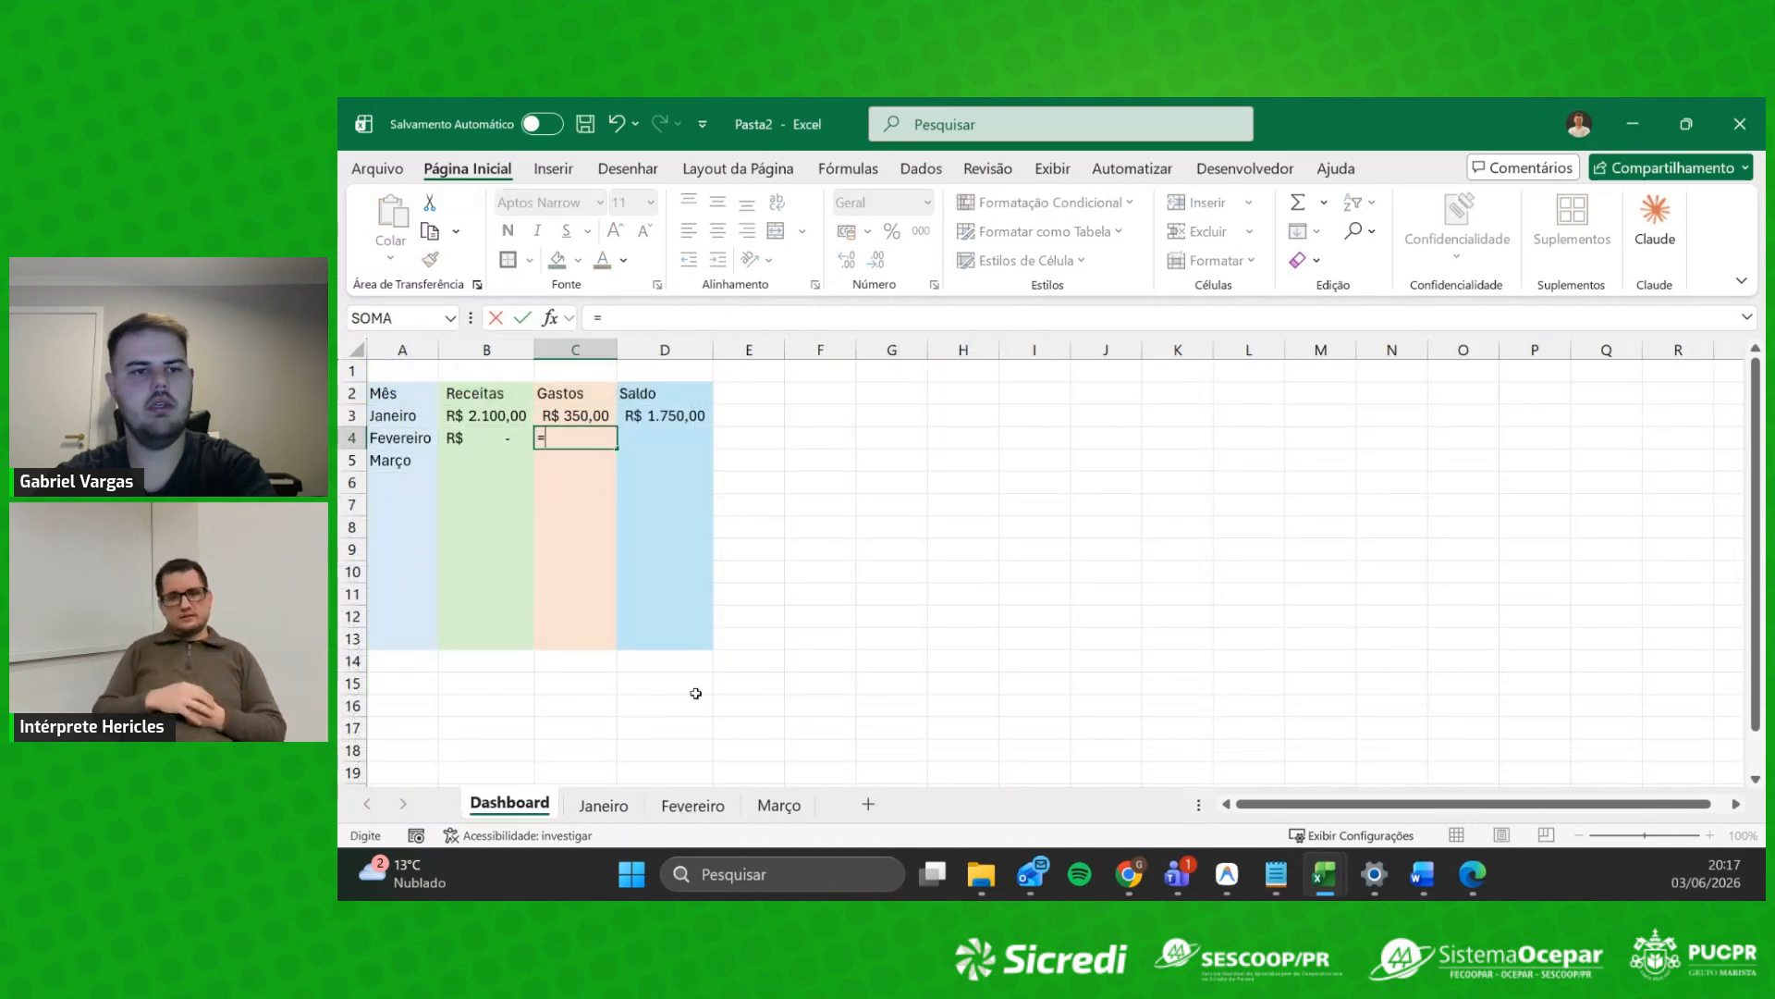
click(693, 804)
click(921, 719)
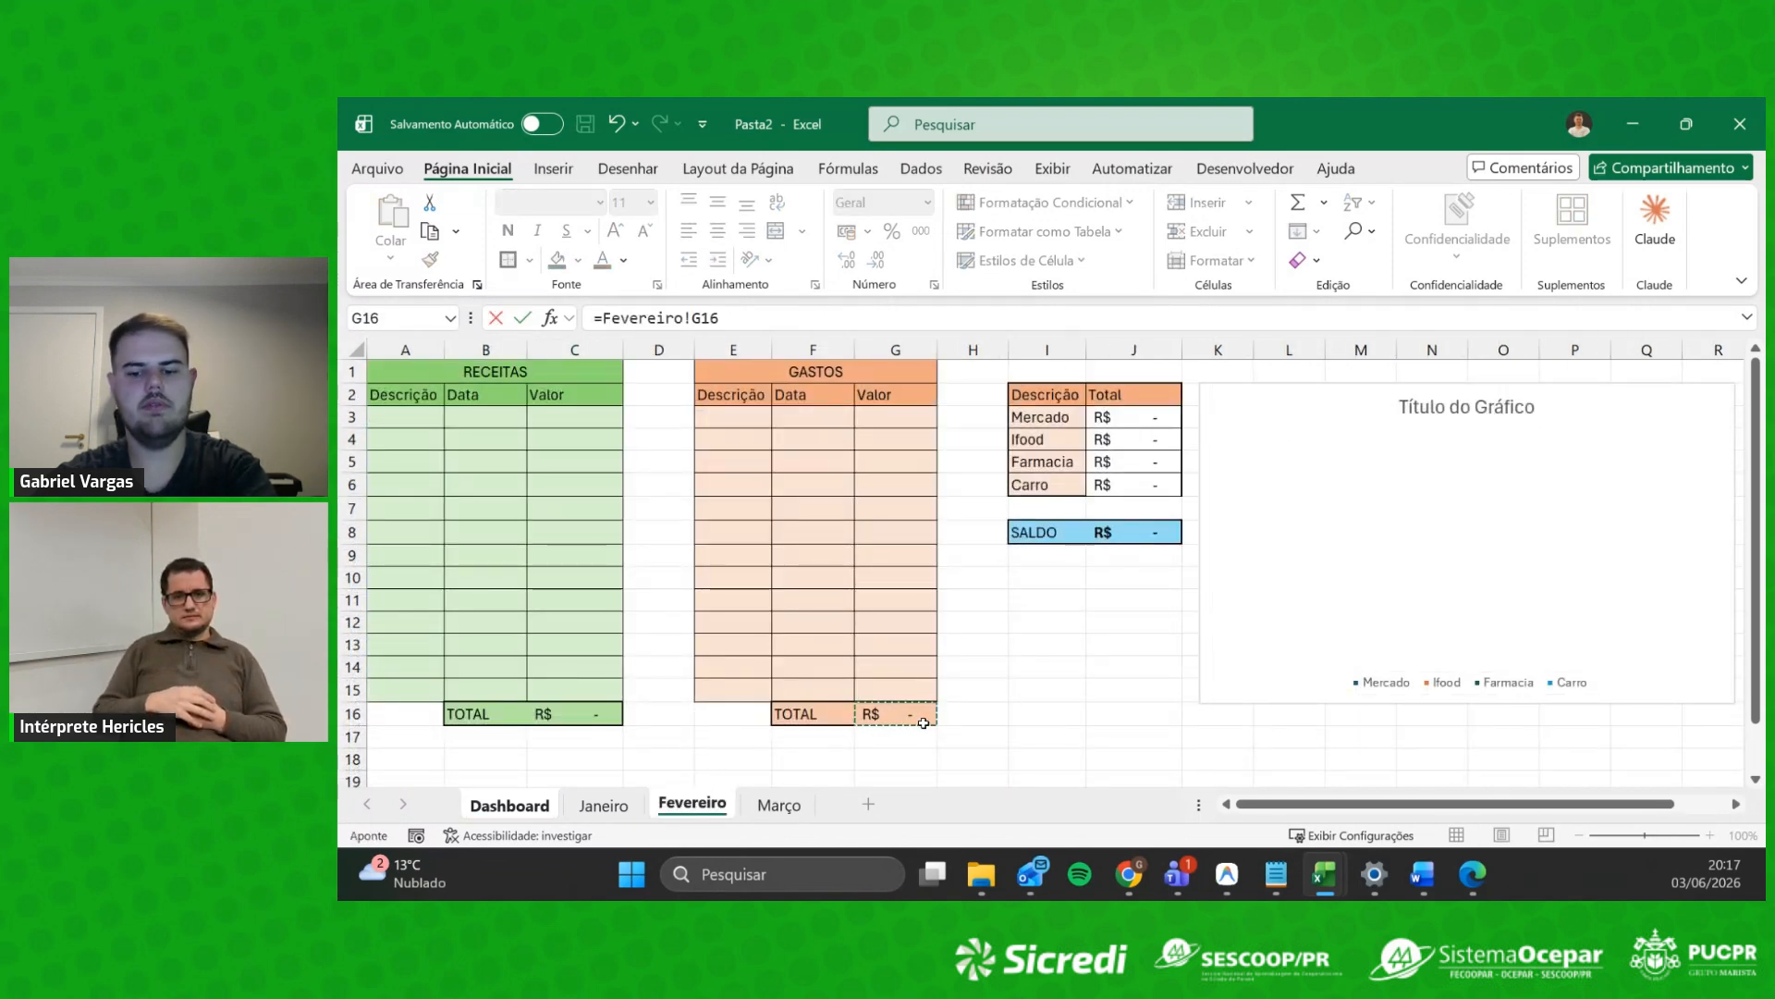
key(Return)
click(652, 437)
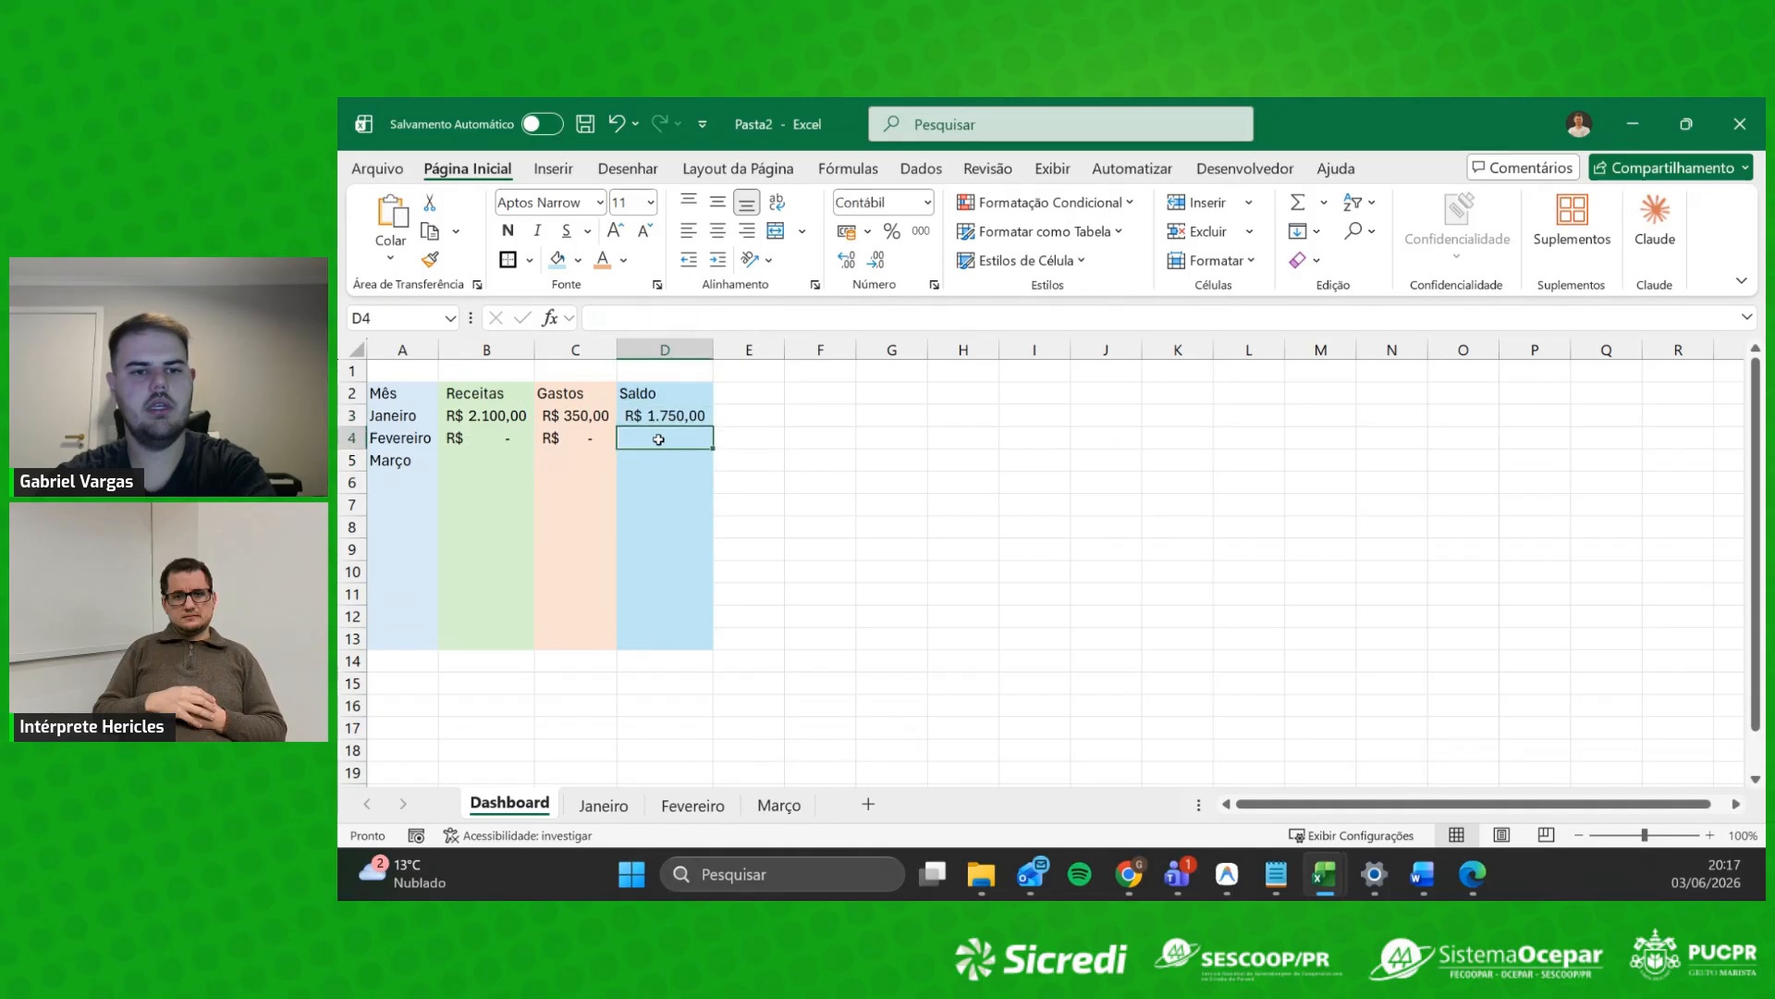
text(=)
click(693, 804)
click(1157, 538)
key(Return)
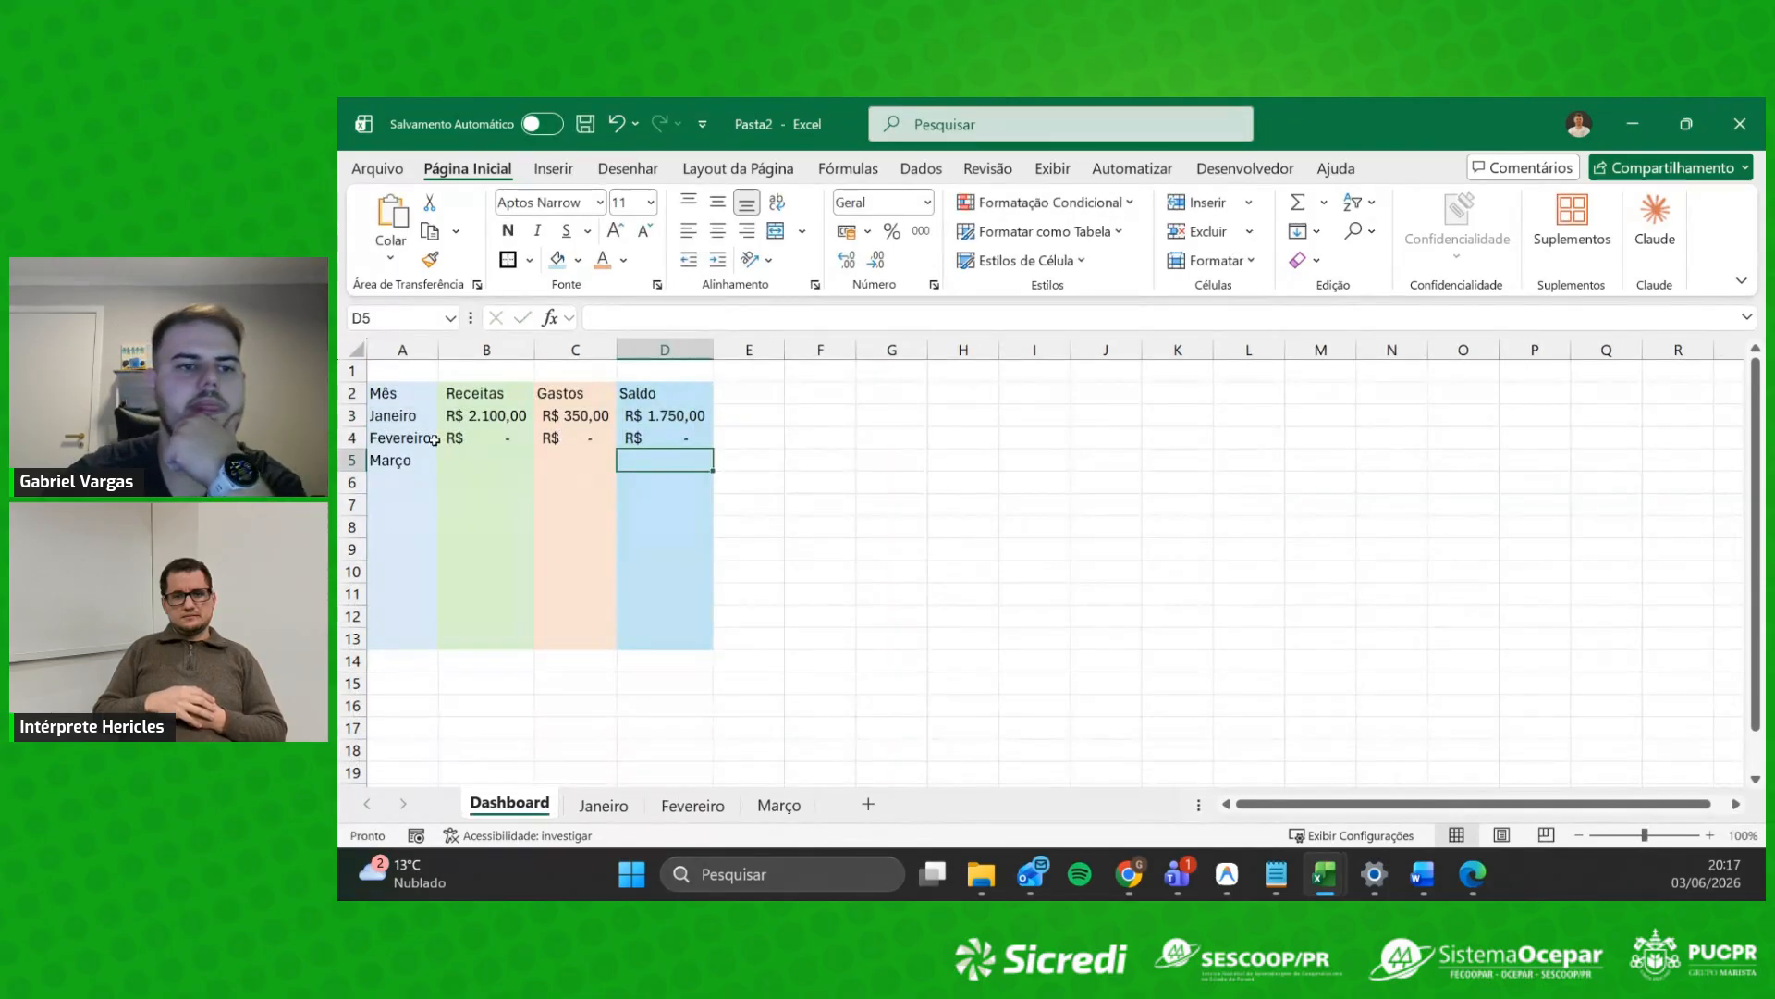
Step: Check B4's formula, then select the month names with the Receitas values
click(407, 438)
click(507, 438)
click(482, 458)
drag(396, 408, 649, 555)
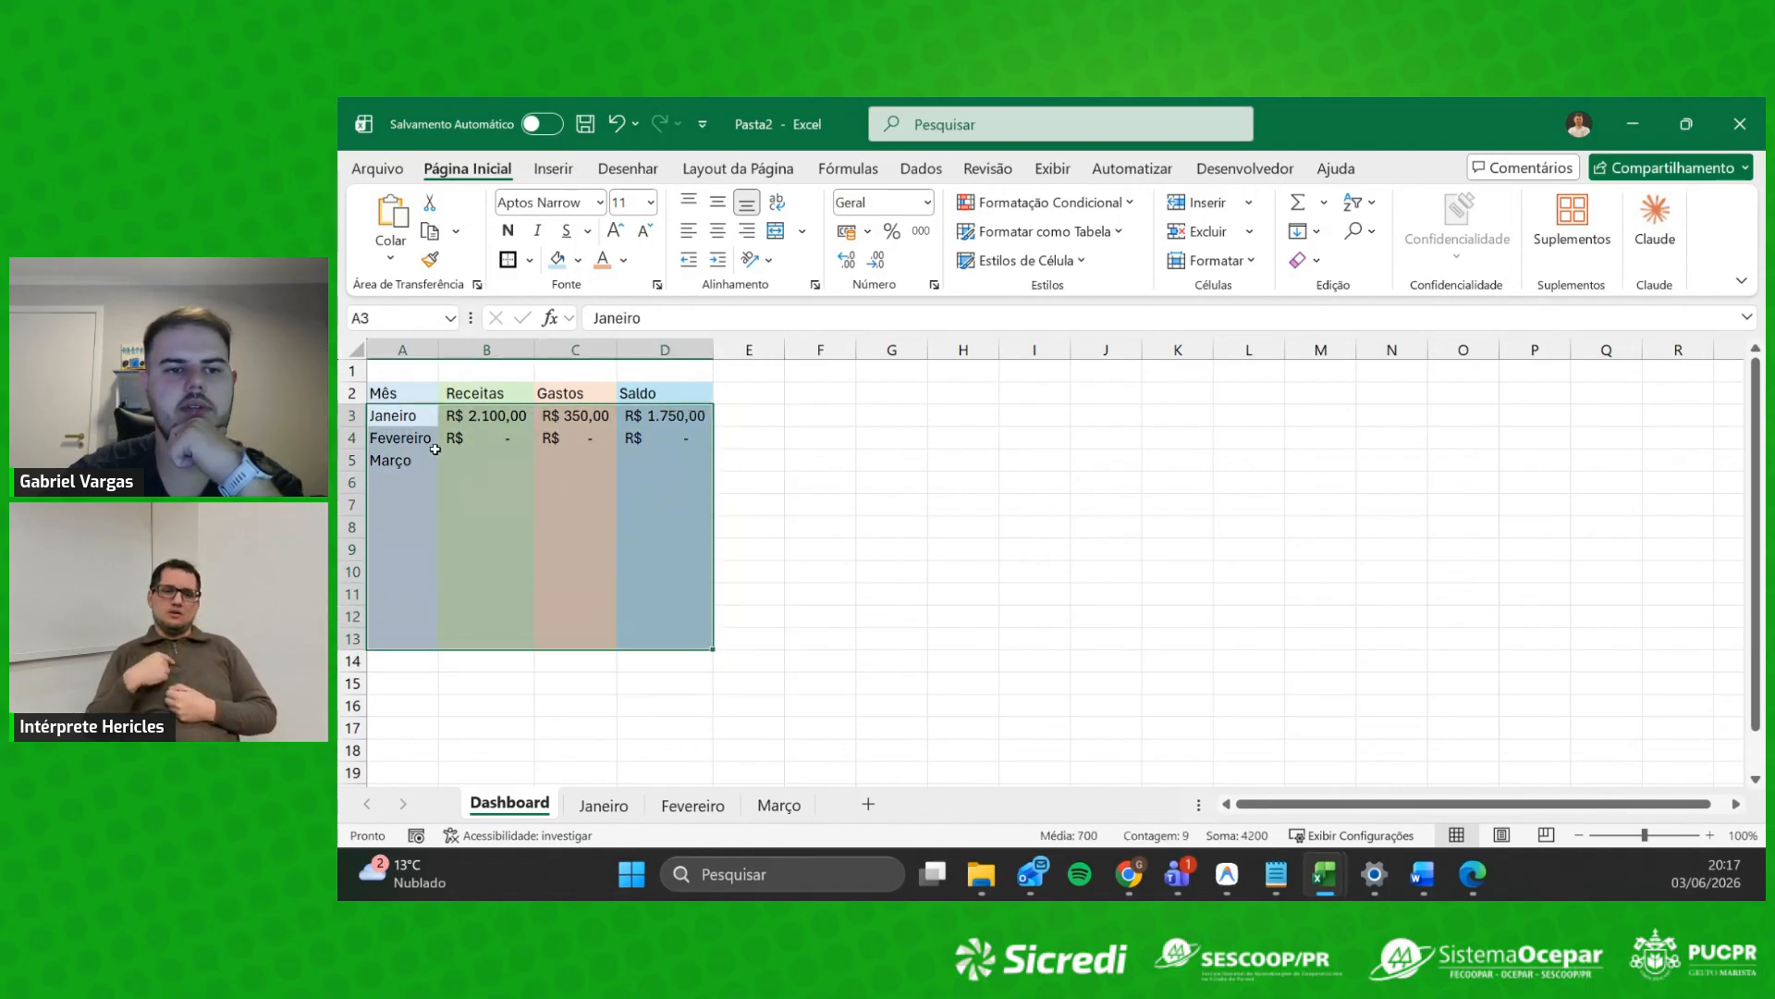
click(546, 526)
drag(398, 388, 677, 634)
click(909, 593)
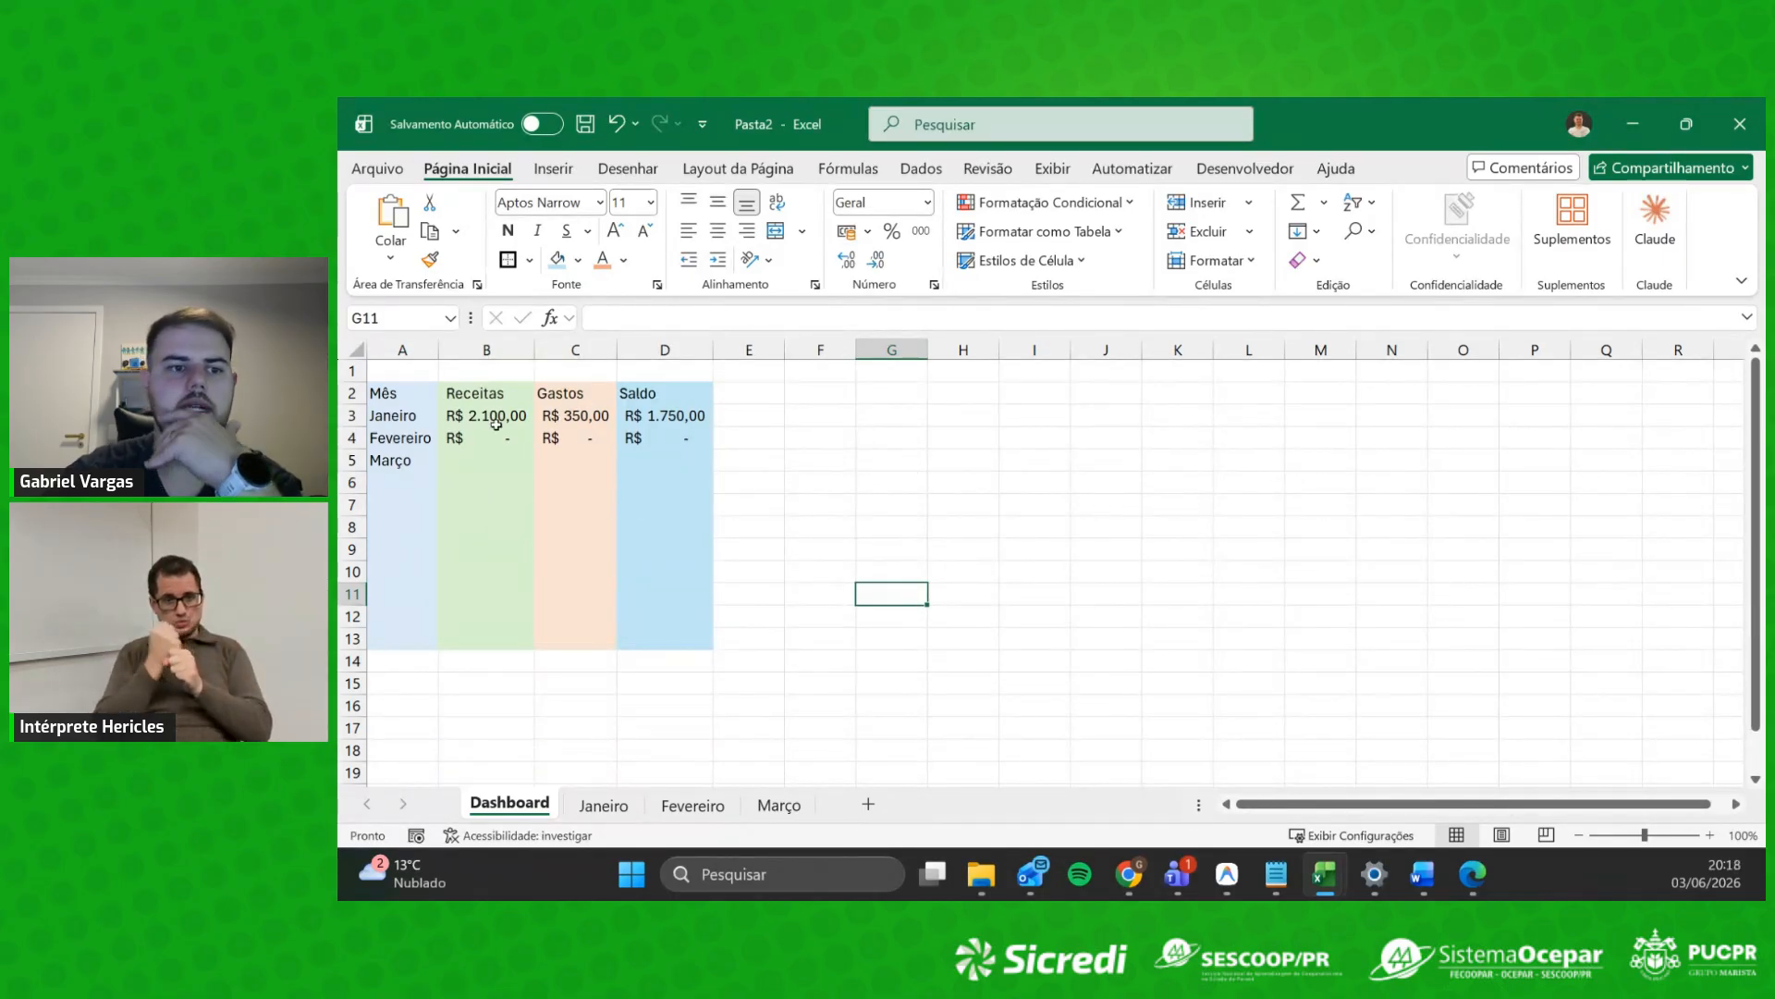
drag(395, 417, 484, 638)
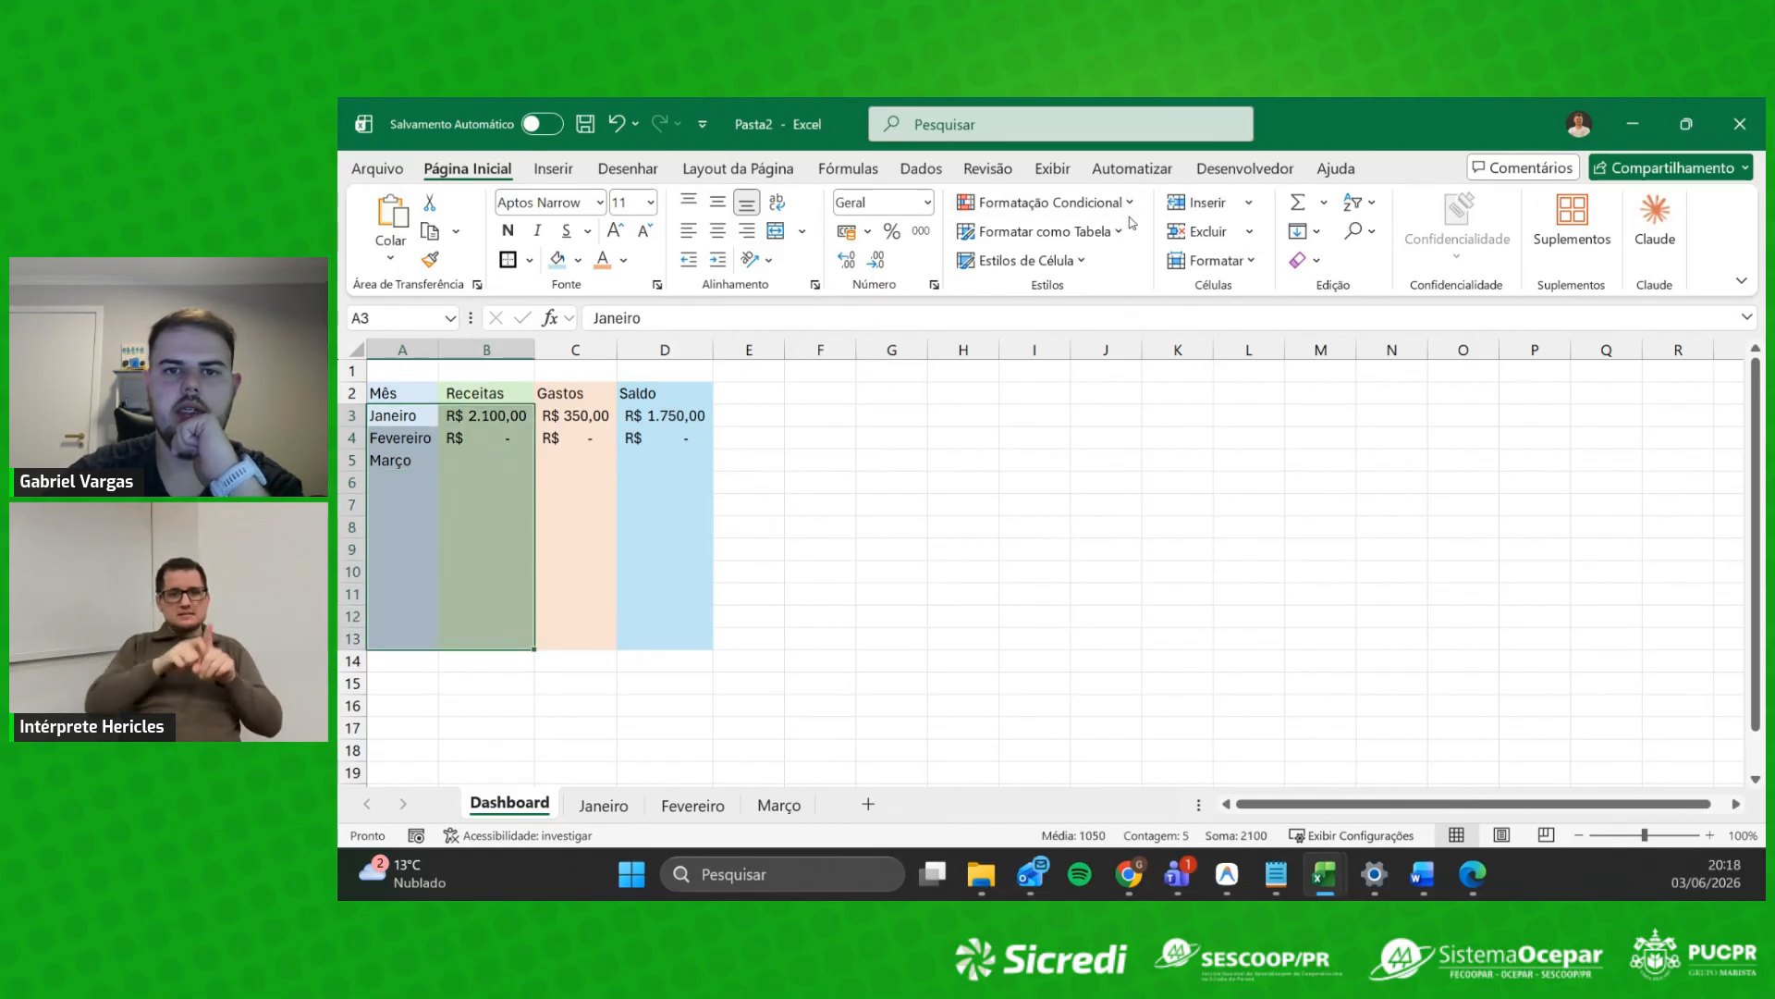
Step: Insert a recommended line chart of the Receitas values by month
click(549, 170)
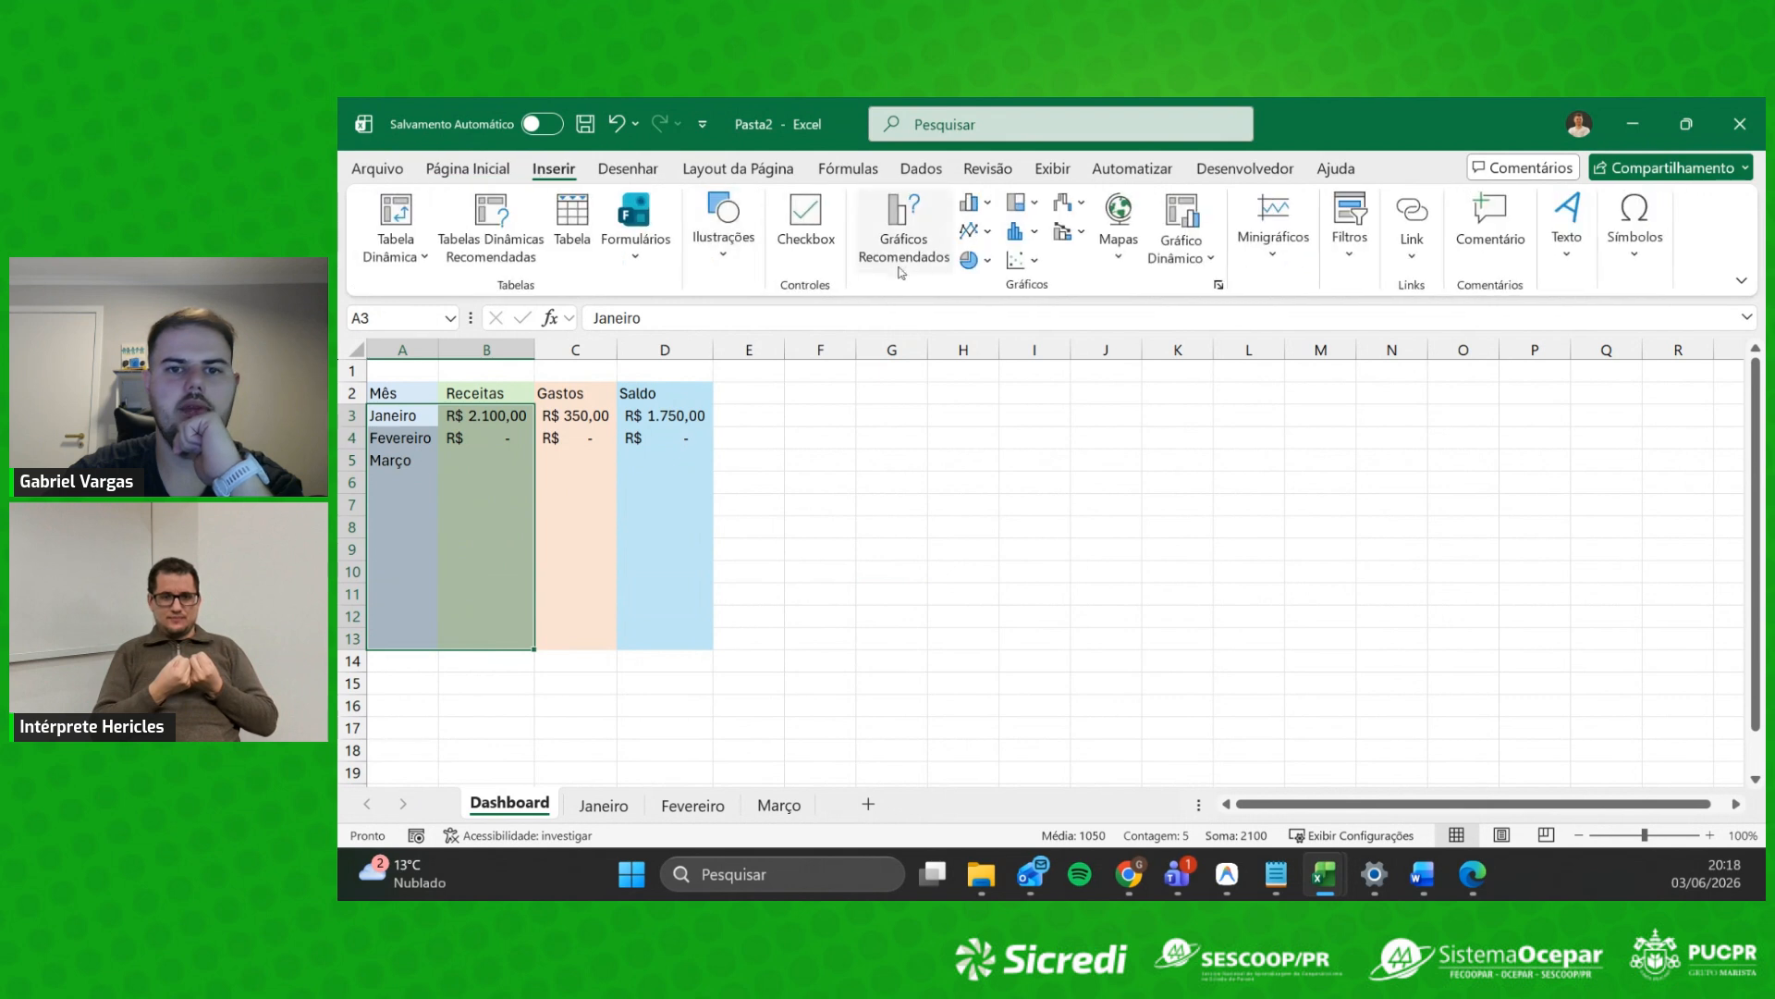
click(971, 230)
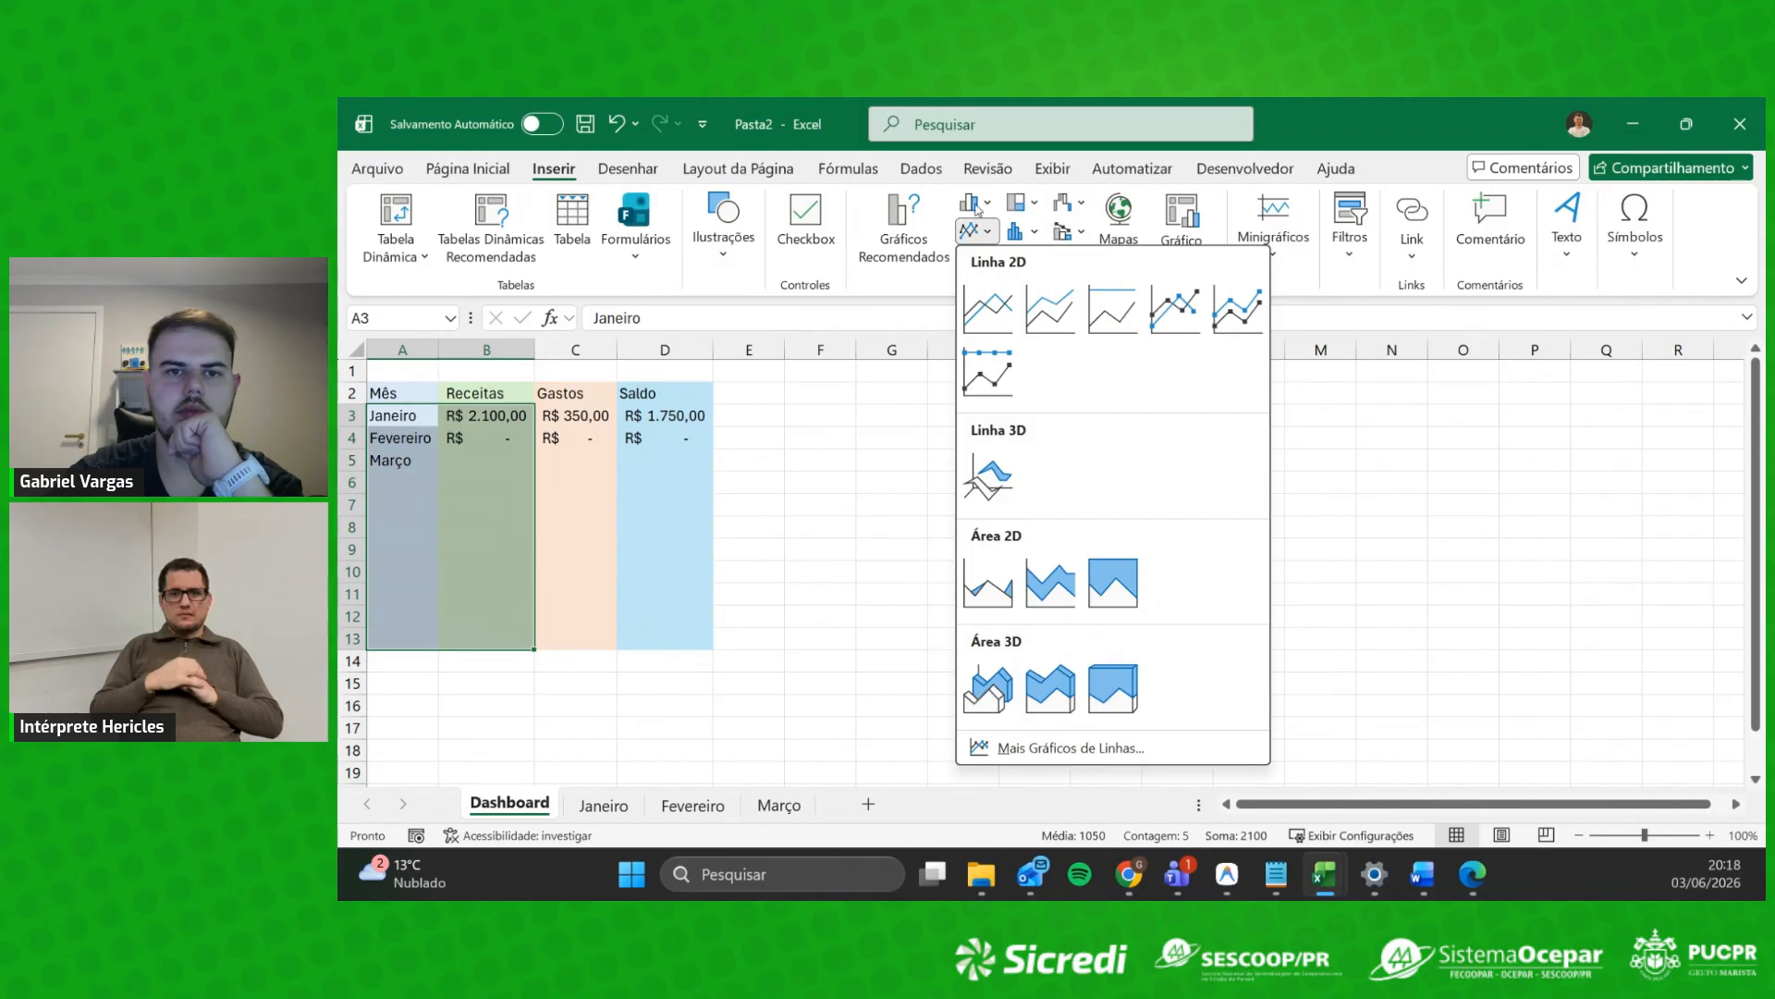
click(888, 242)
click(802, 388)
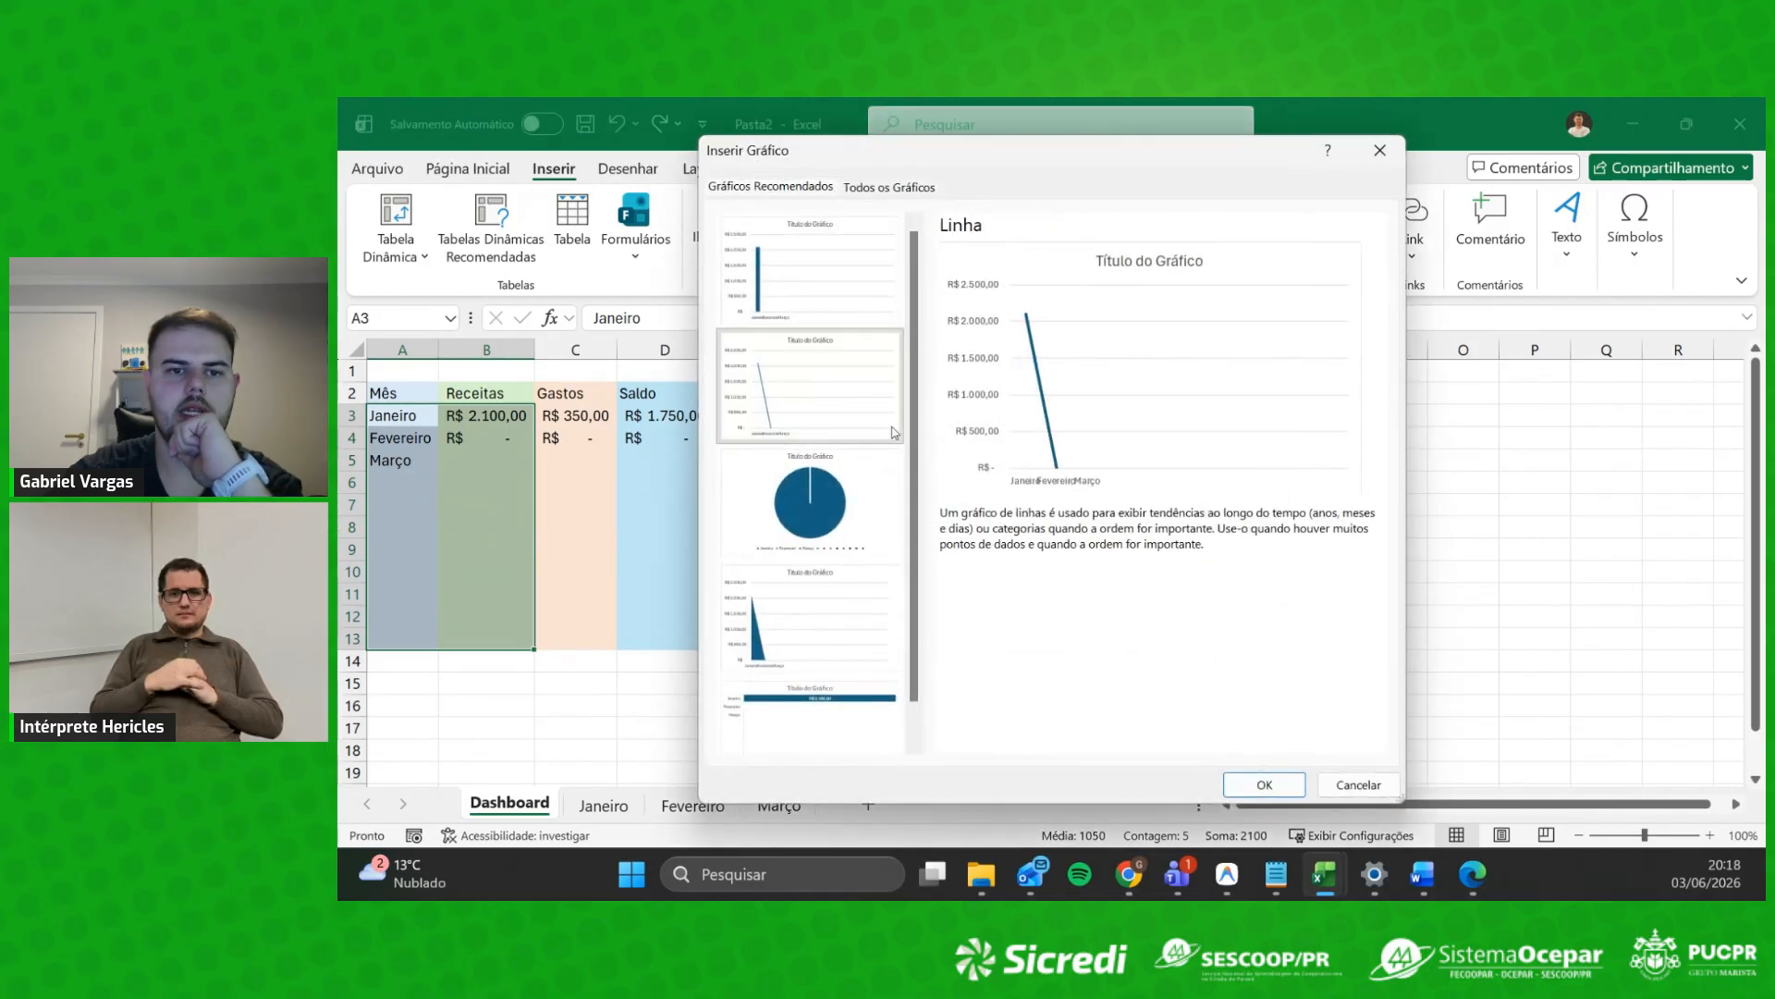
click(1269, 785)
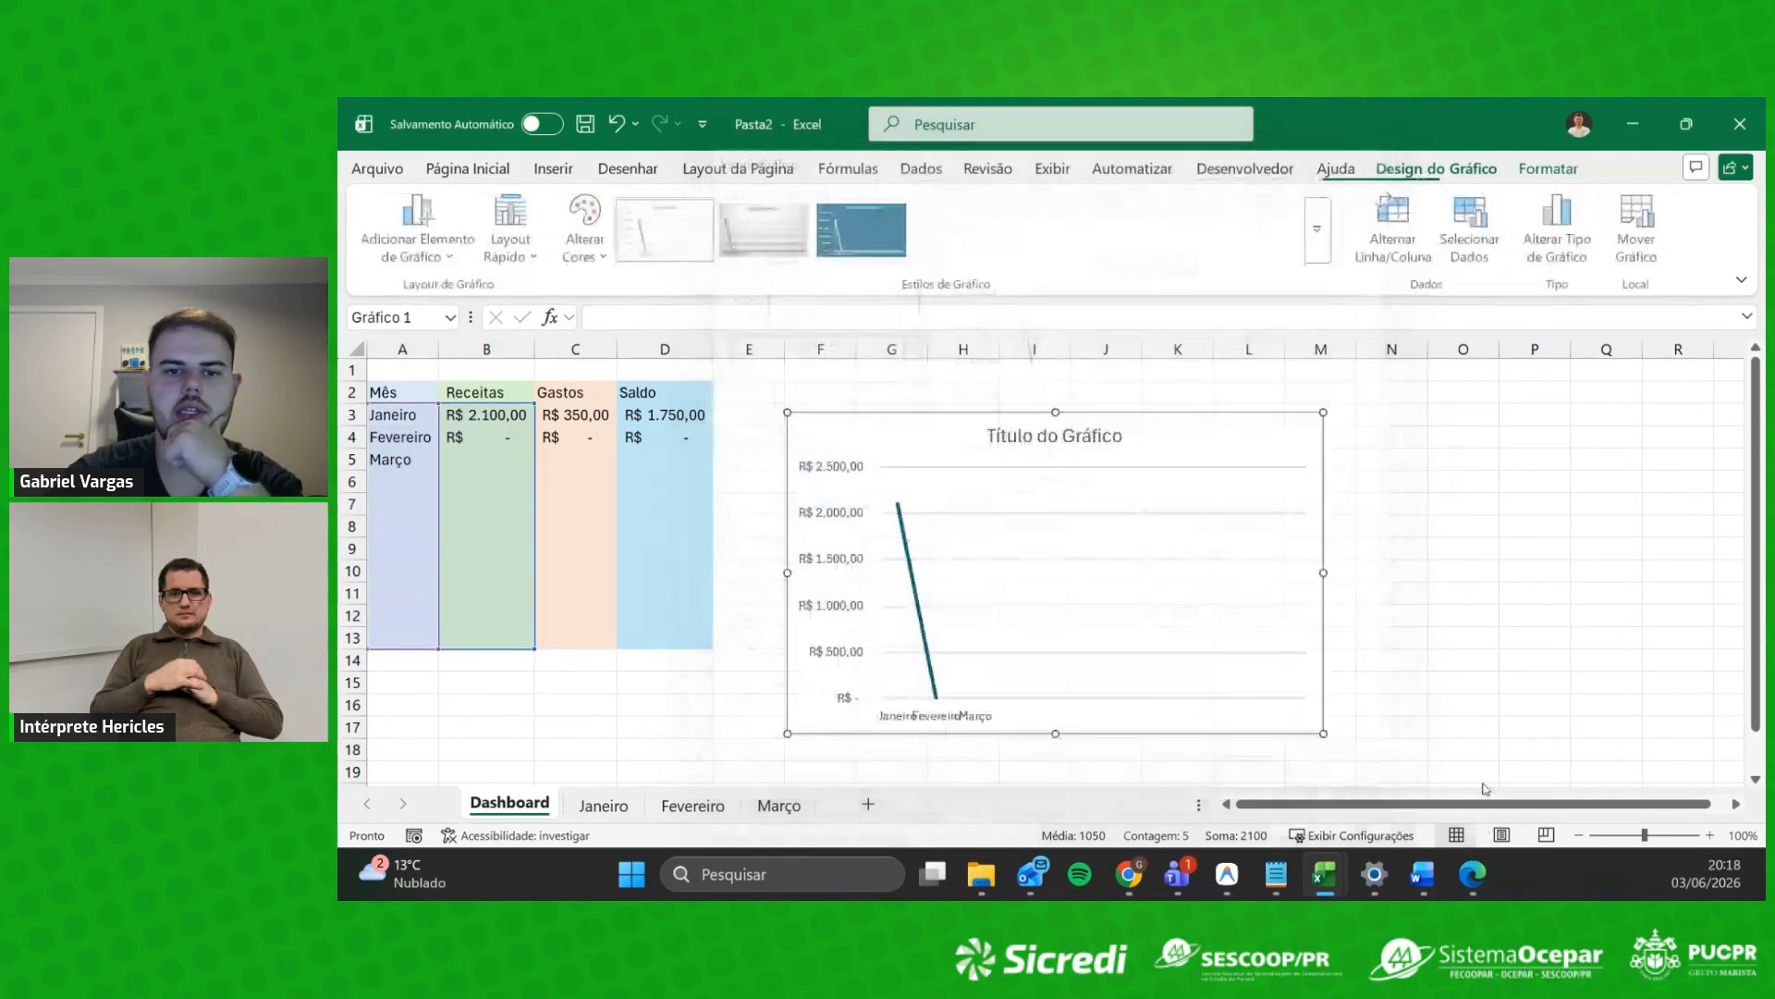
Step: Shorten the chart and move it beside the table's top rows, then select months and Gastos
drag(1055, 412, 1055, 573)
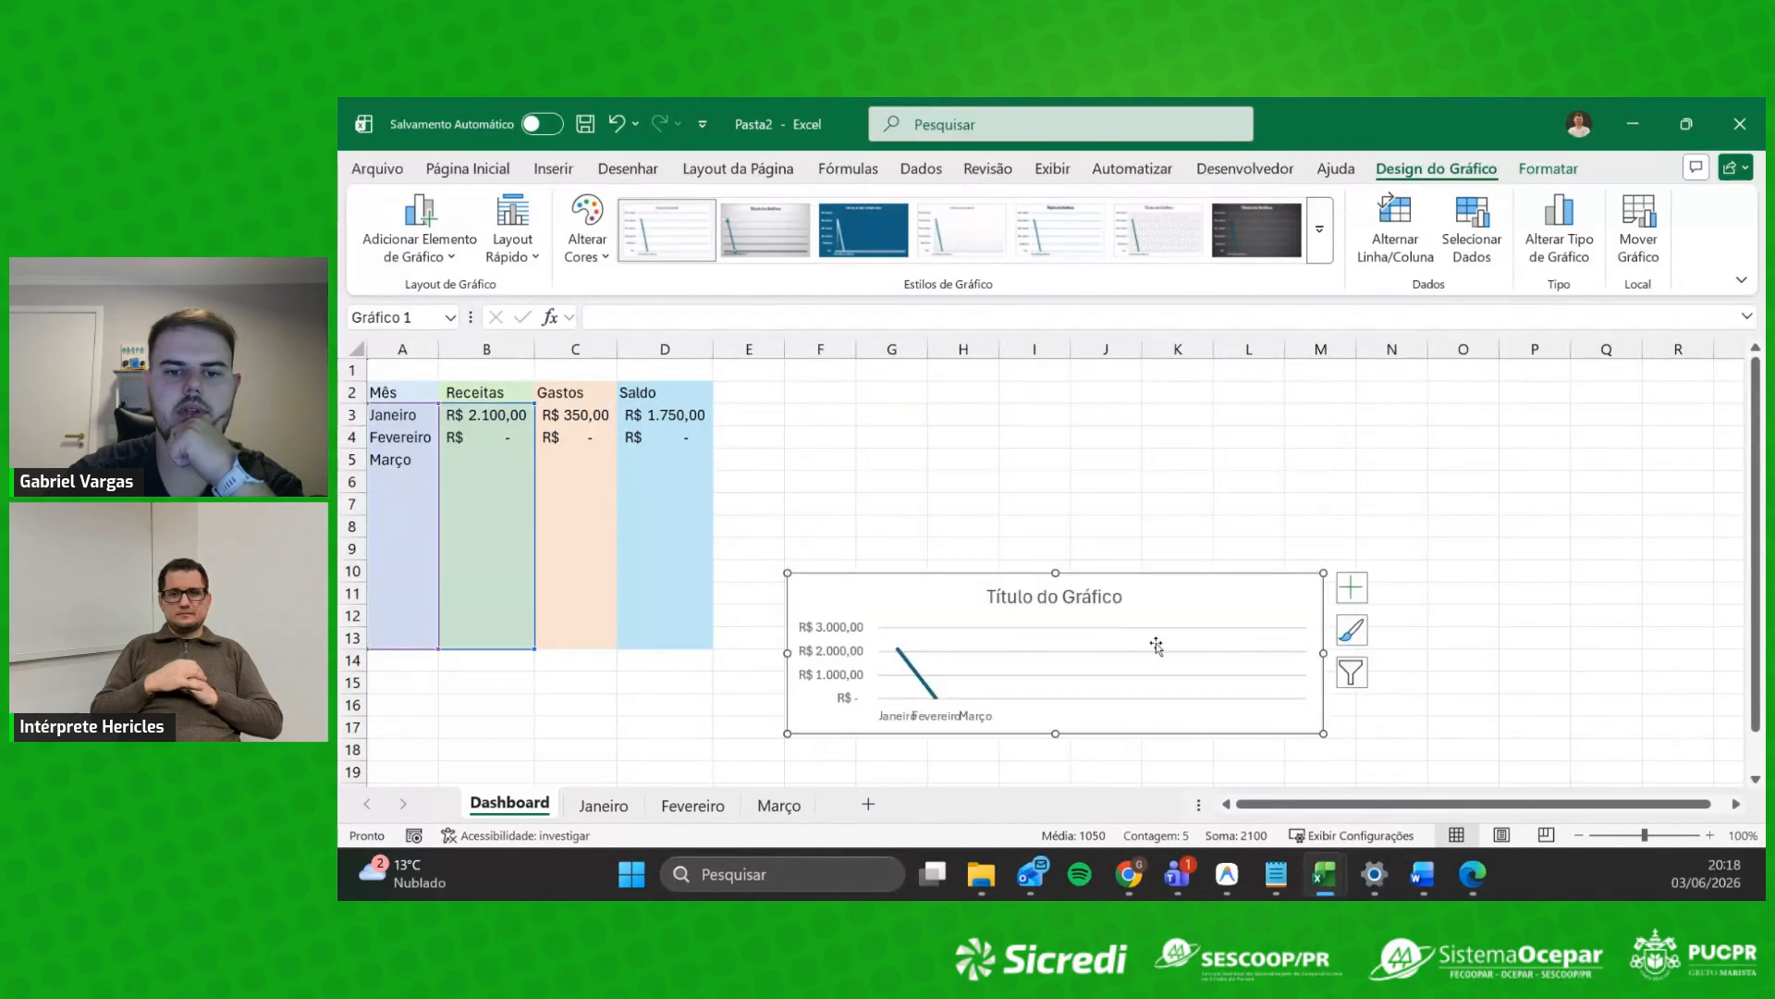
click(1095, 611)
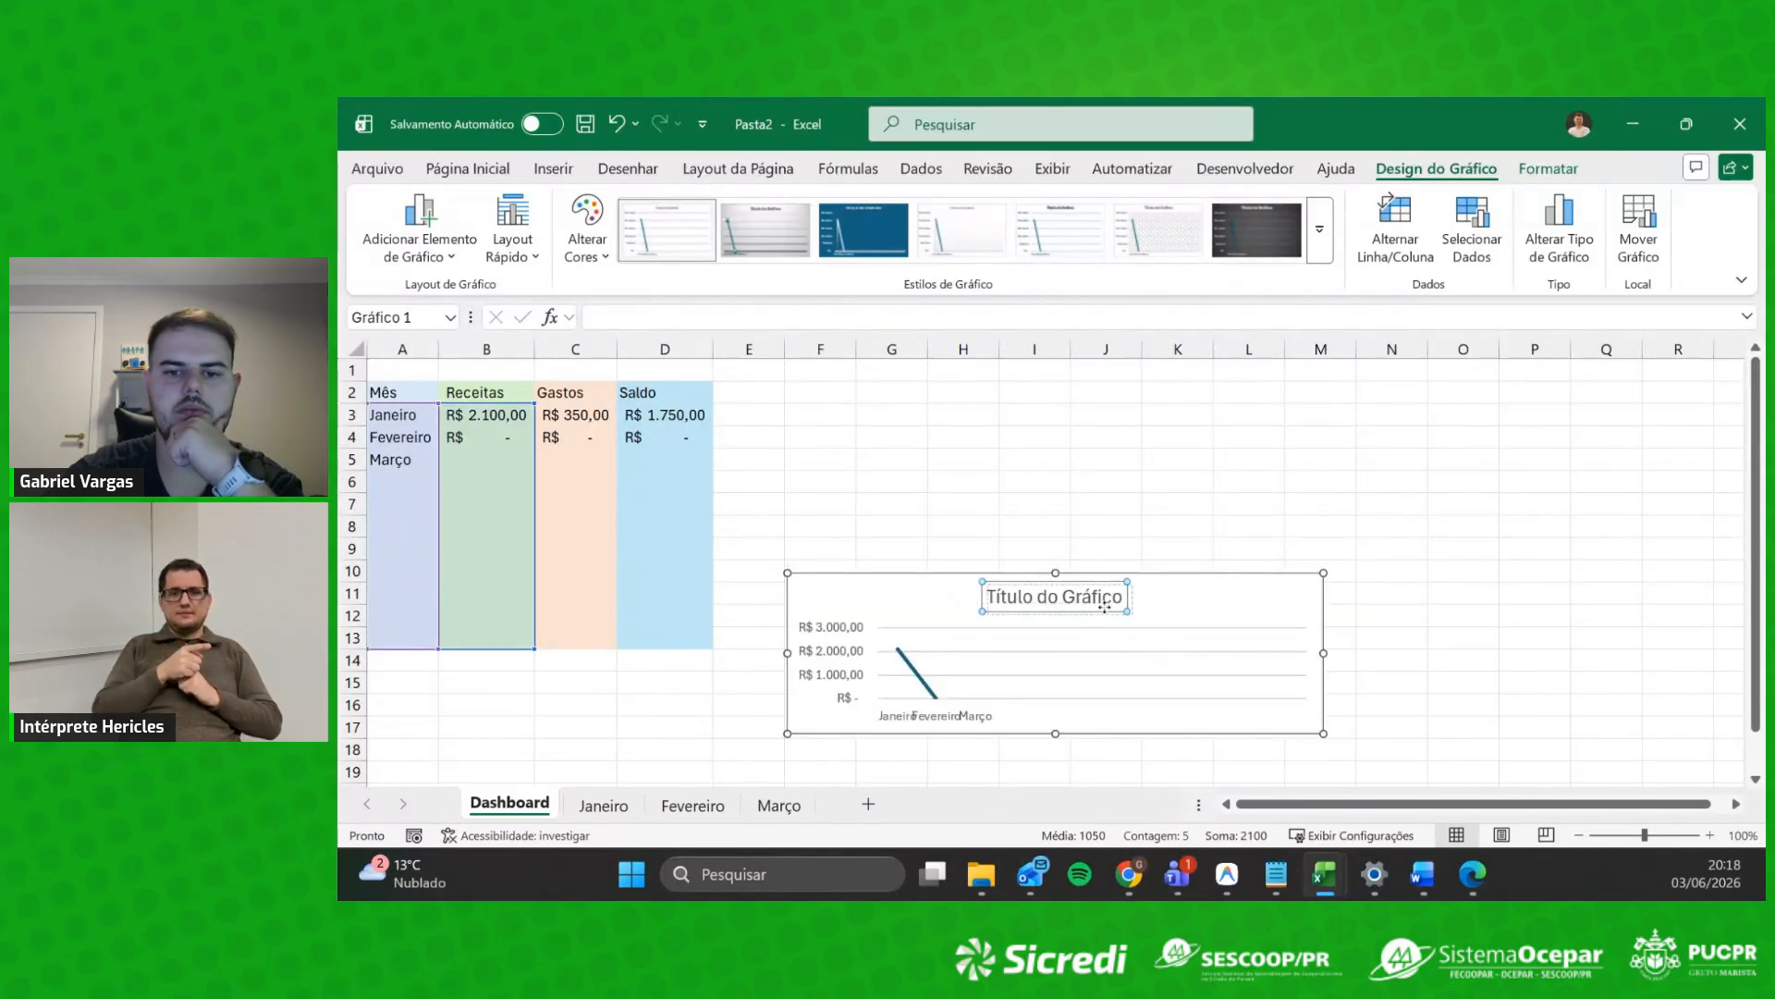
drag(1232, 586, 1216, 387)
click(1397, 592)
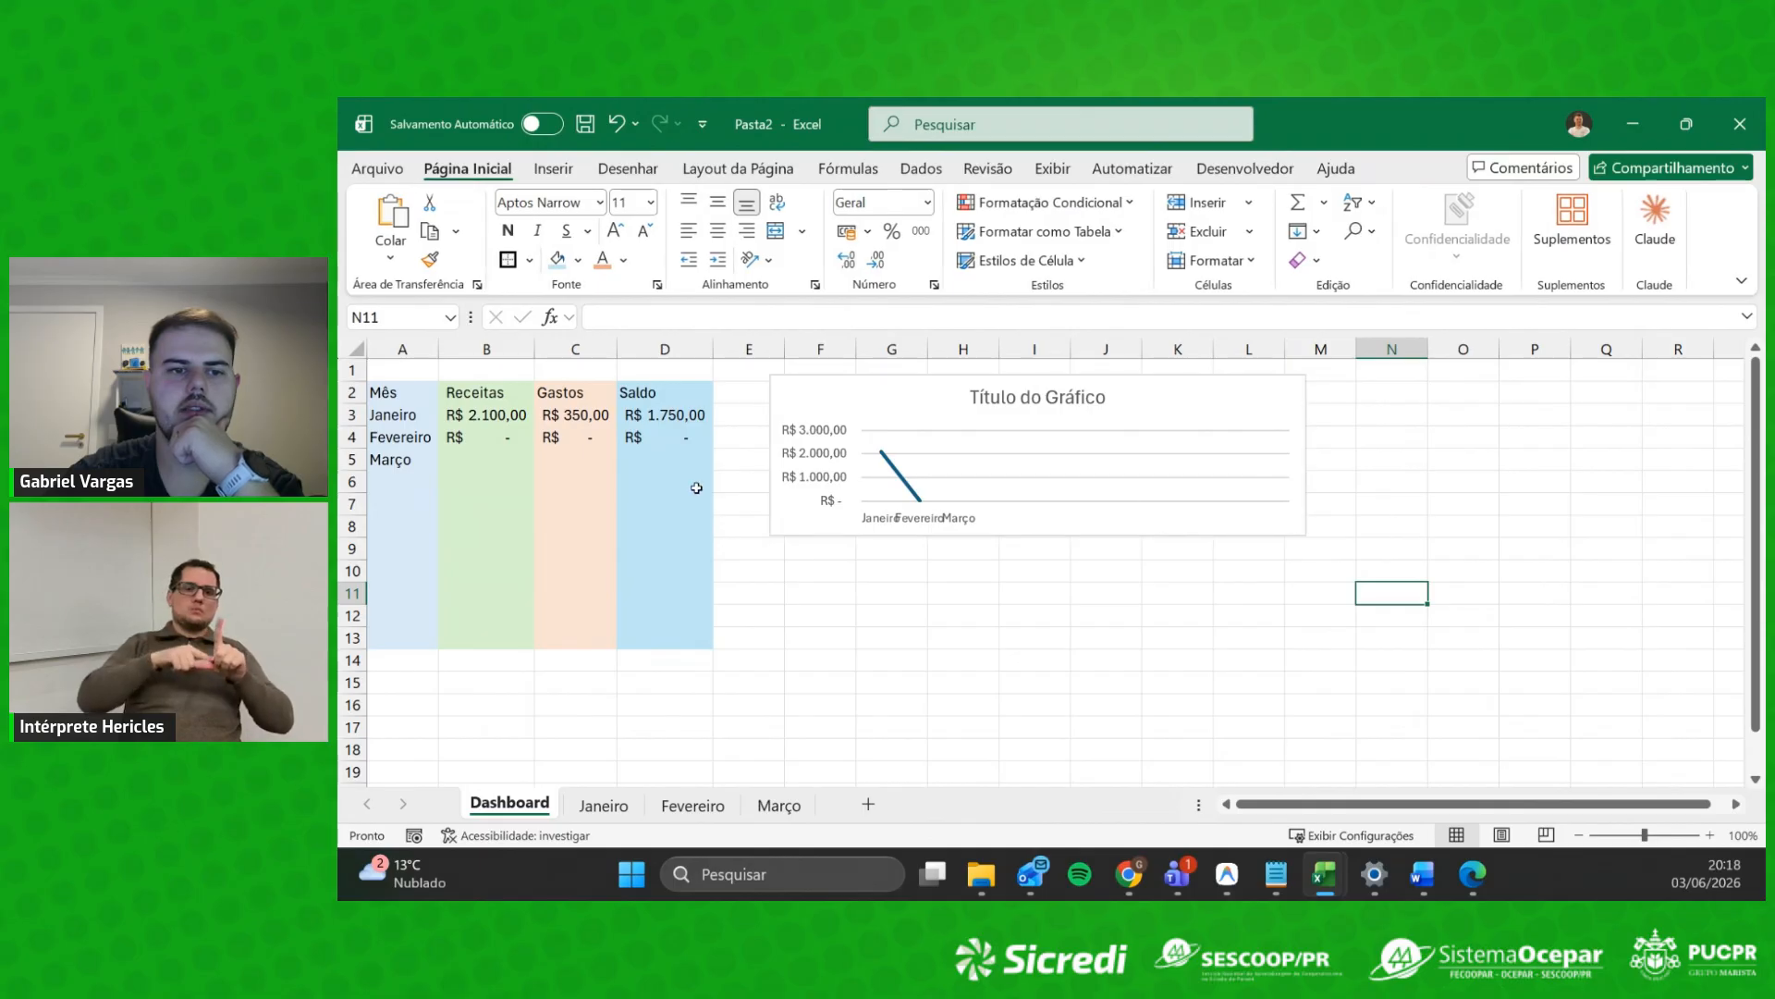
drag(398, 415, 413, 632)
ctrl+drag(596, 416, 598, 643)
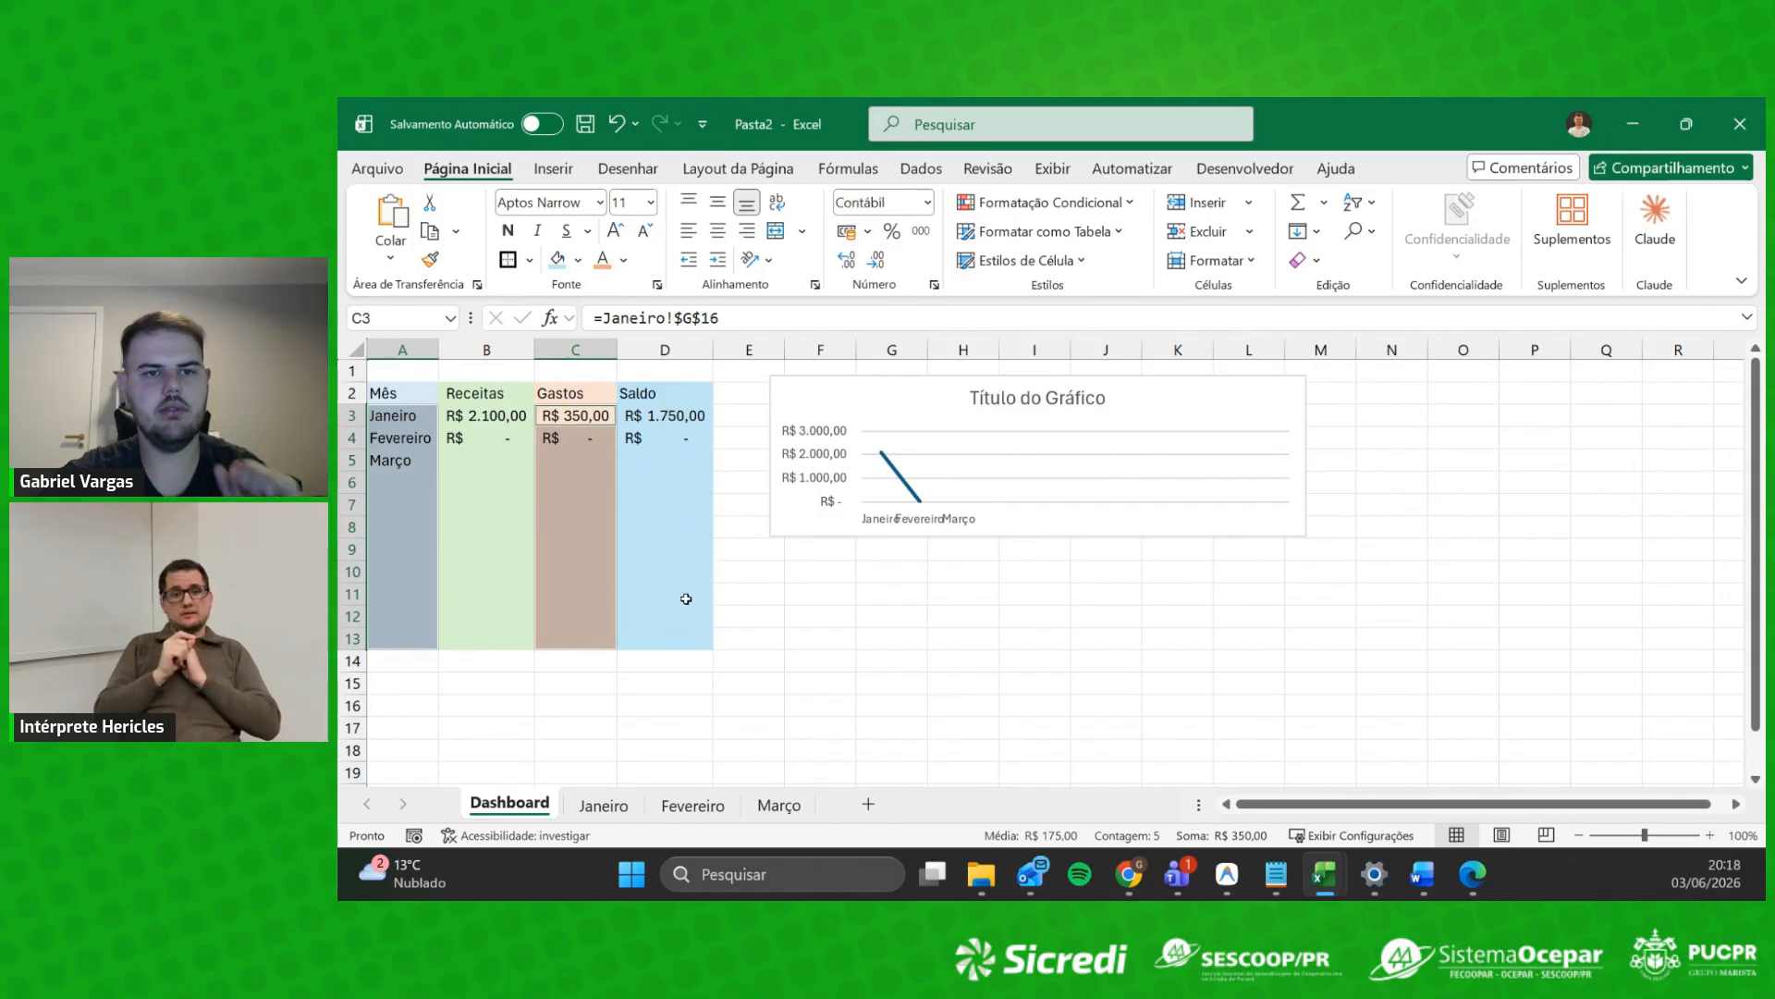
Step: Insert a recommended line chart of Gastos by month
click(551, 167)
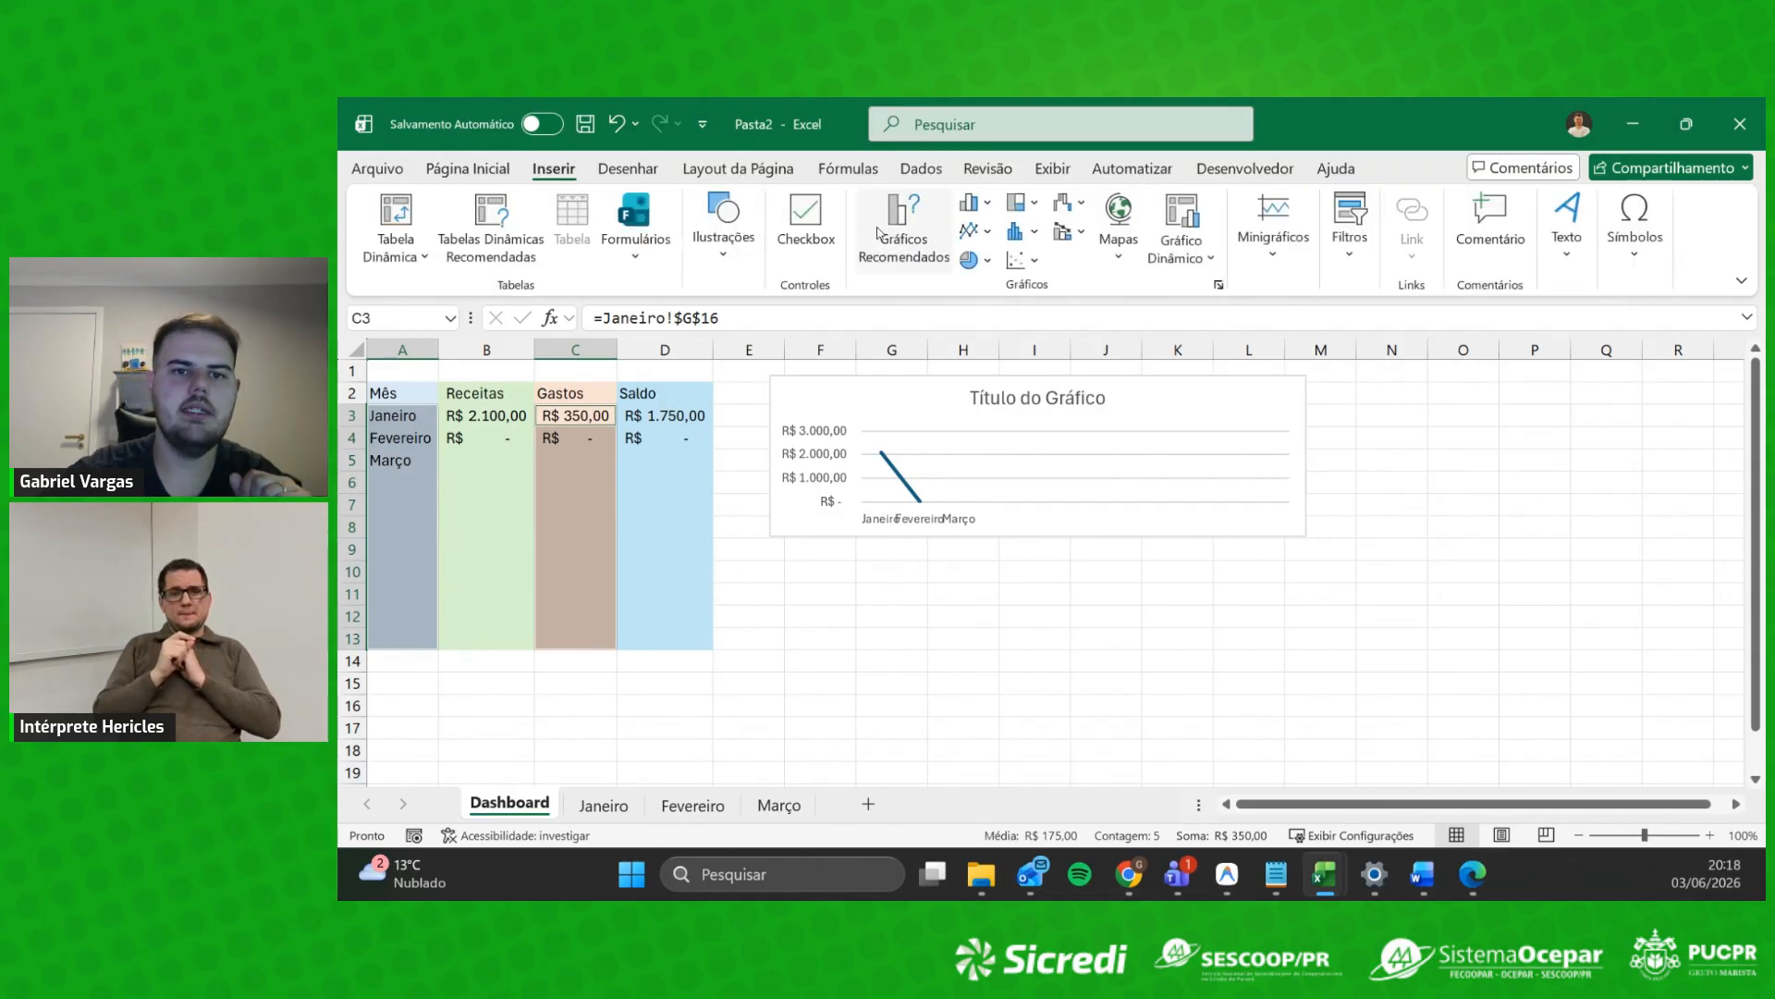
click(905, 248)
click(810, 384)
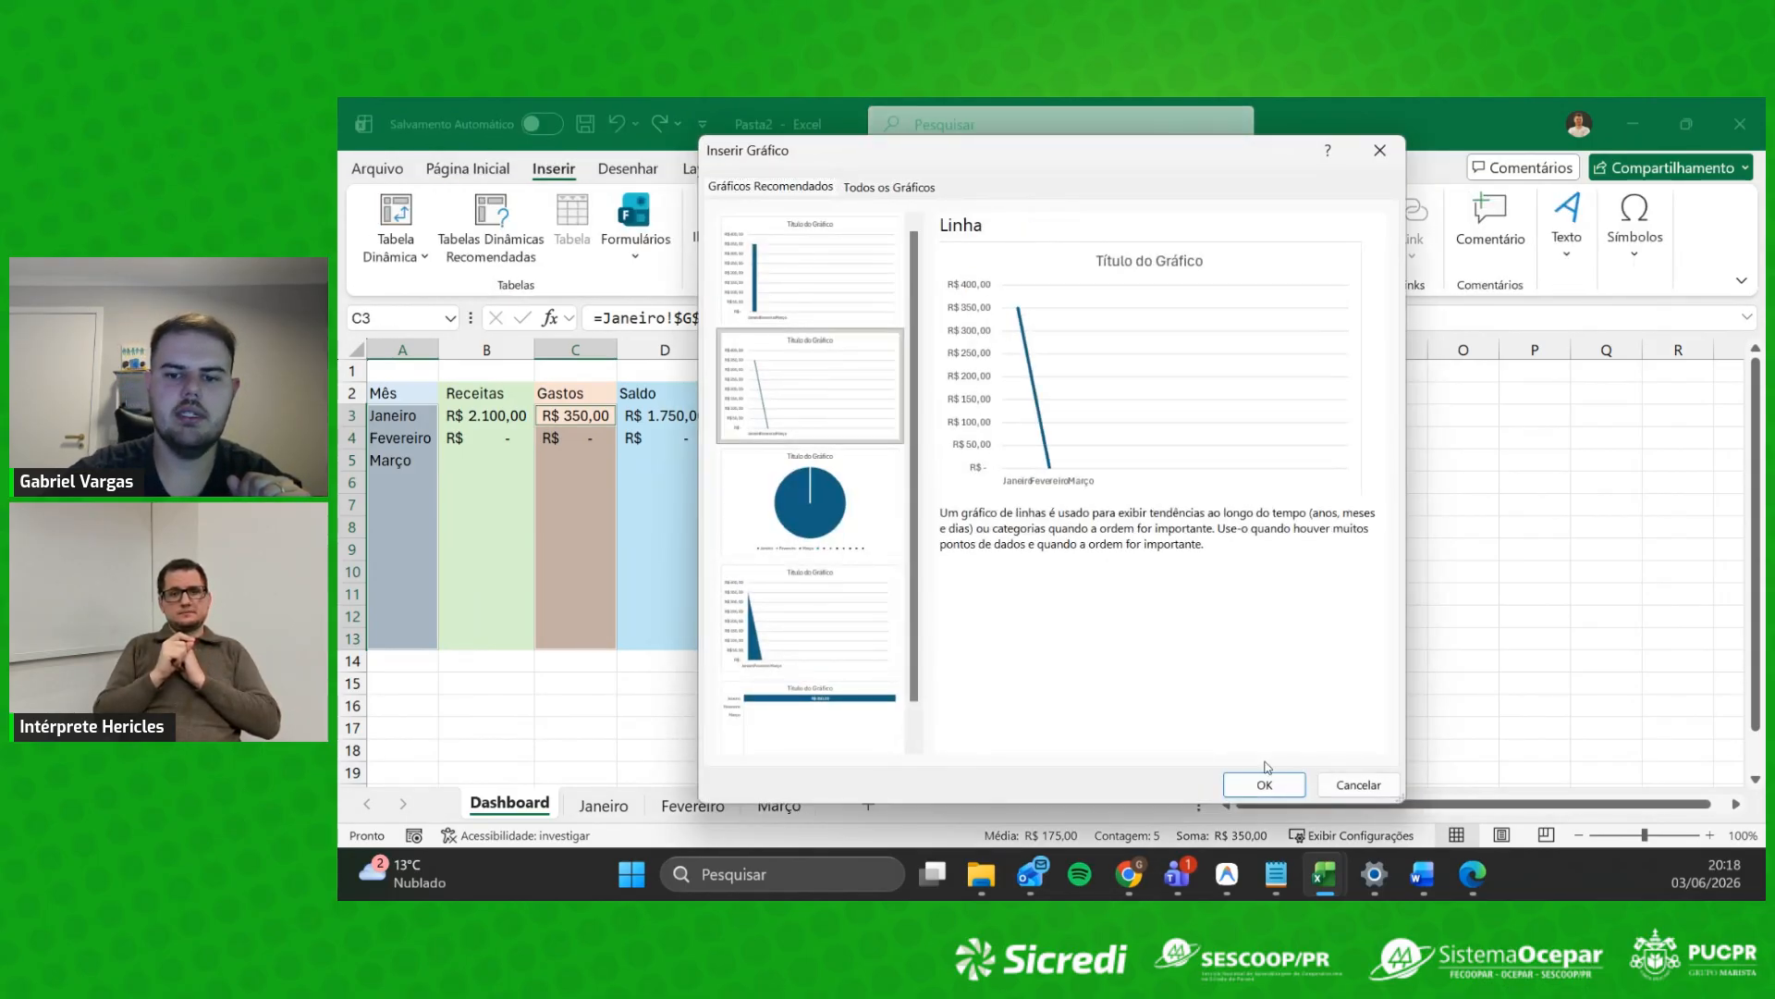
click(1265, 784)
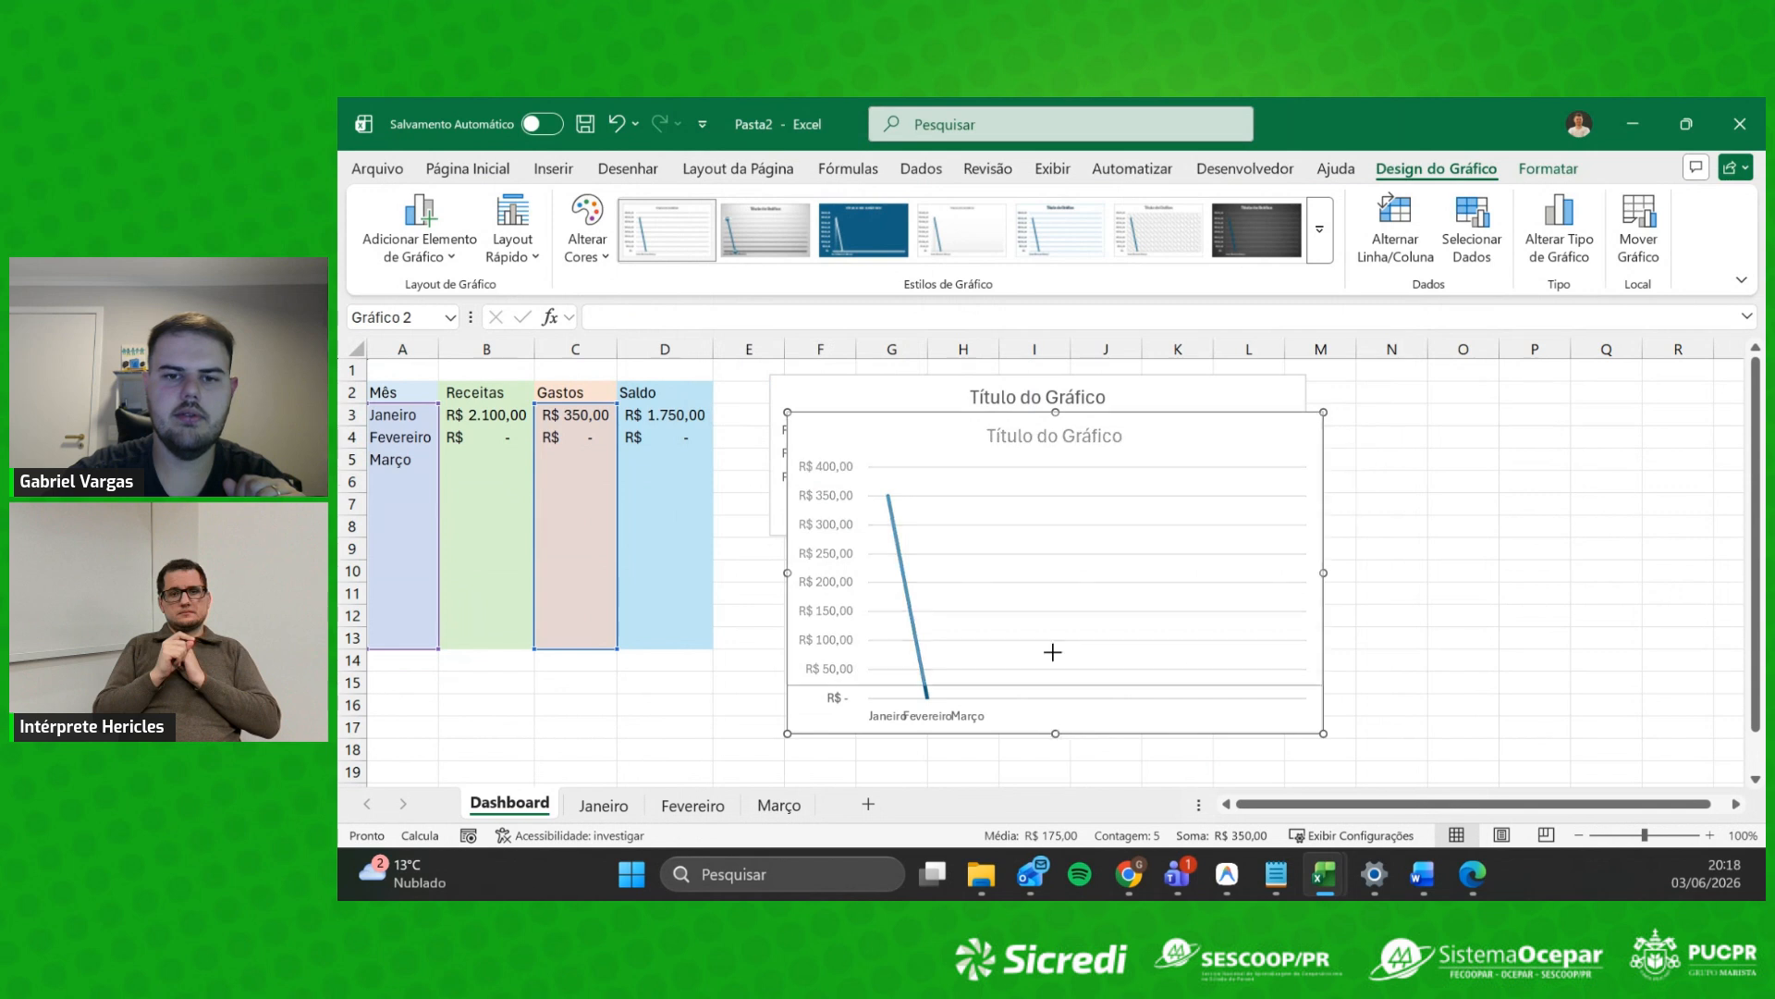
Step: Place the Gastos chart below the Receitas chart, then select months and the Saldo column
drag(1211, 408, 1192, 545)
click(474, 462)
drag(429, 425, 419, 642)
drag(692, 430, 698, 640)
Step: Insert a recommended line chart of Saldo by month
click(550, 172)
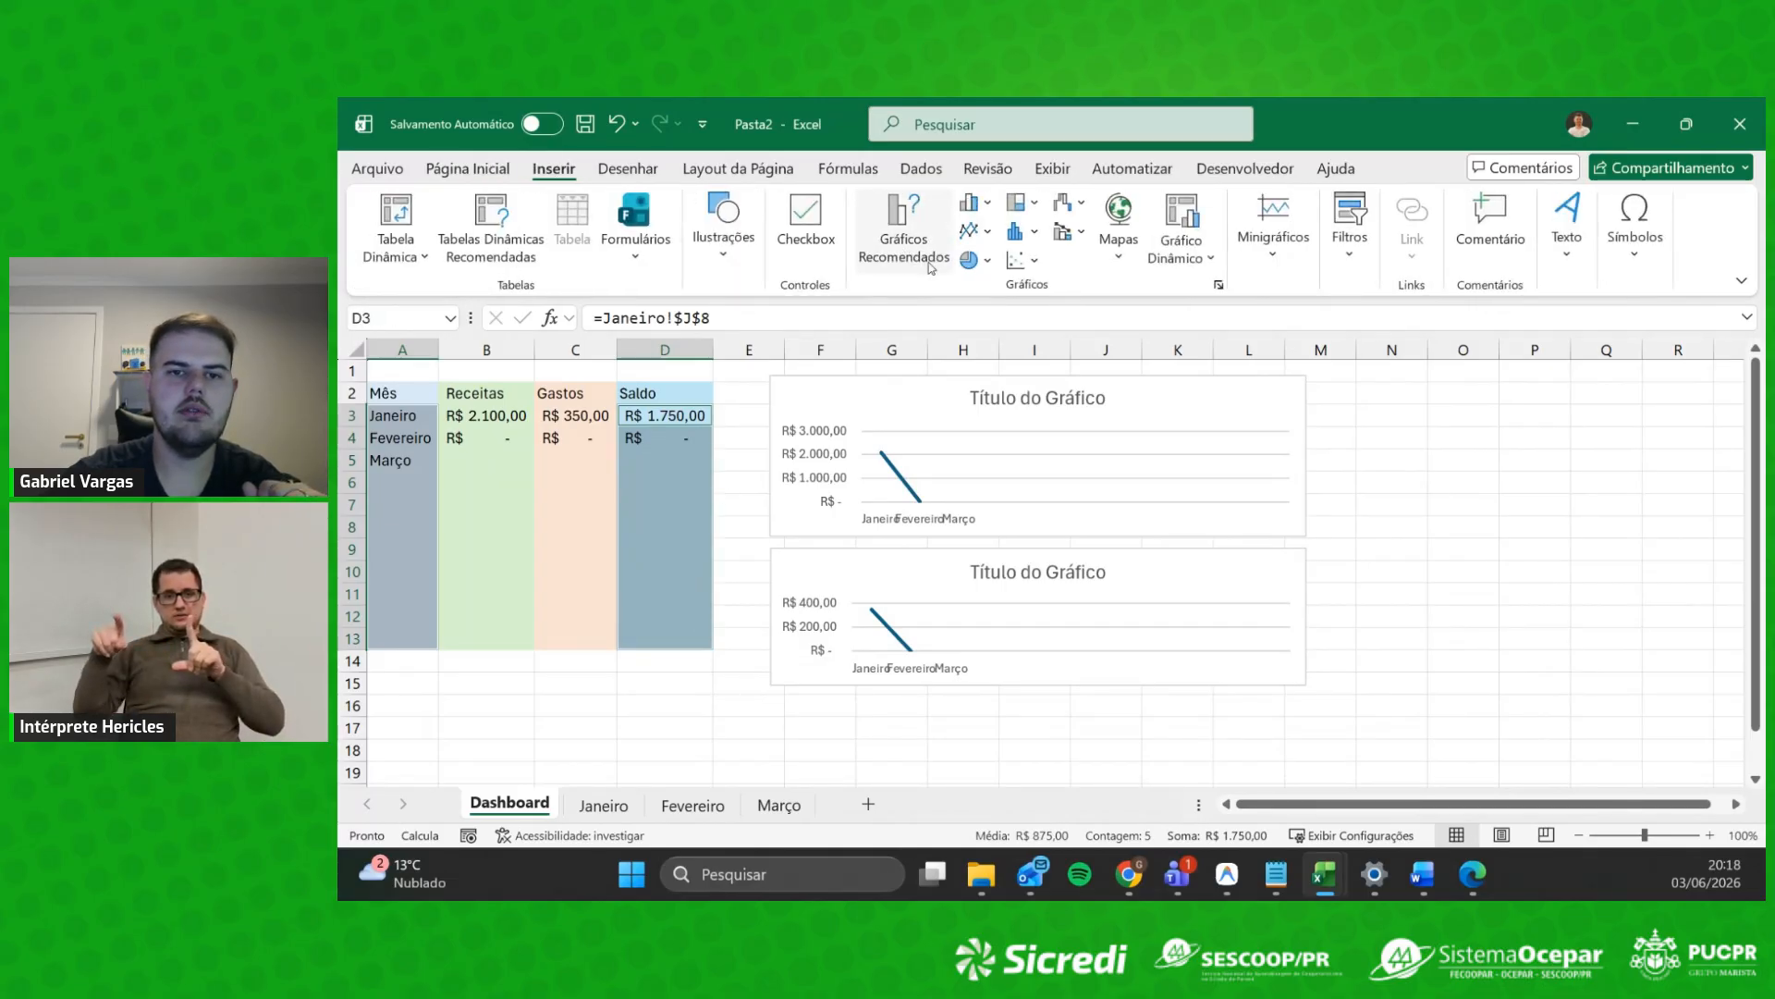
click(904, 239)
click(812, 379)
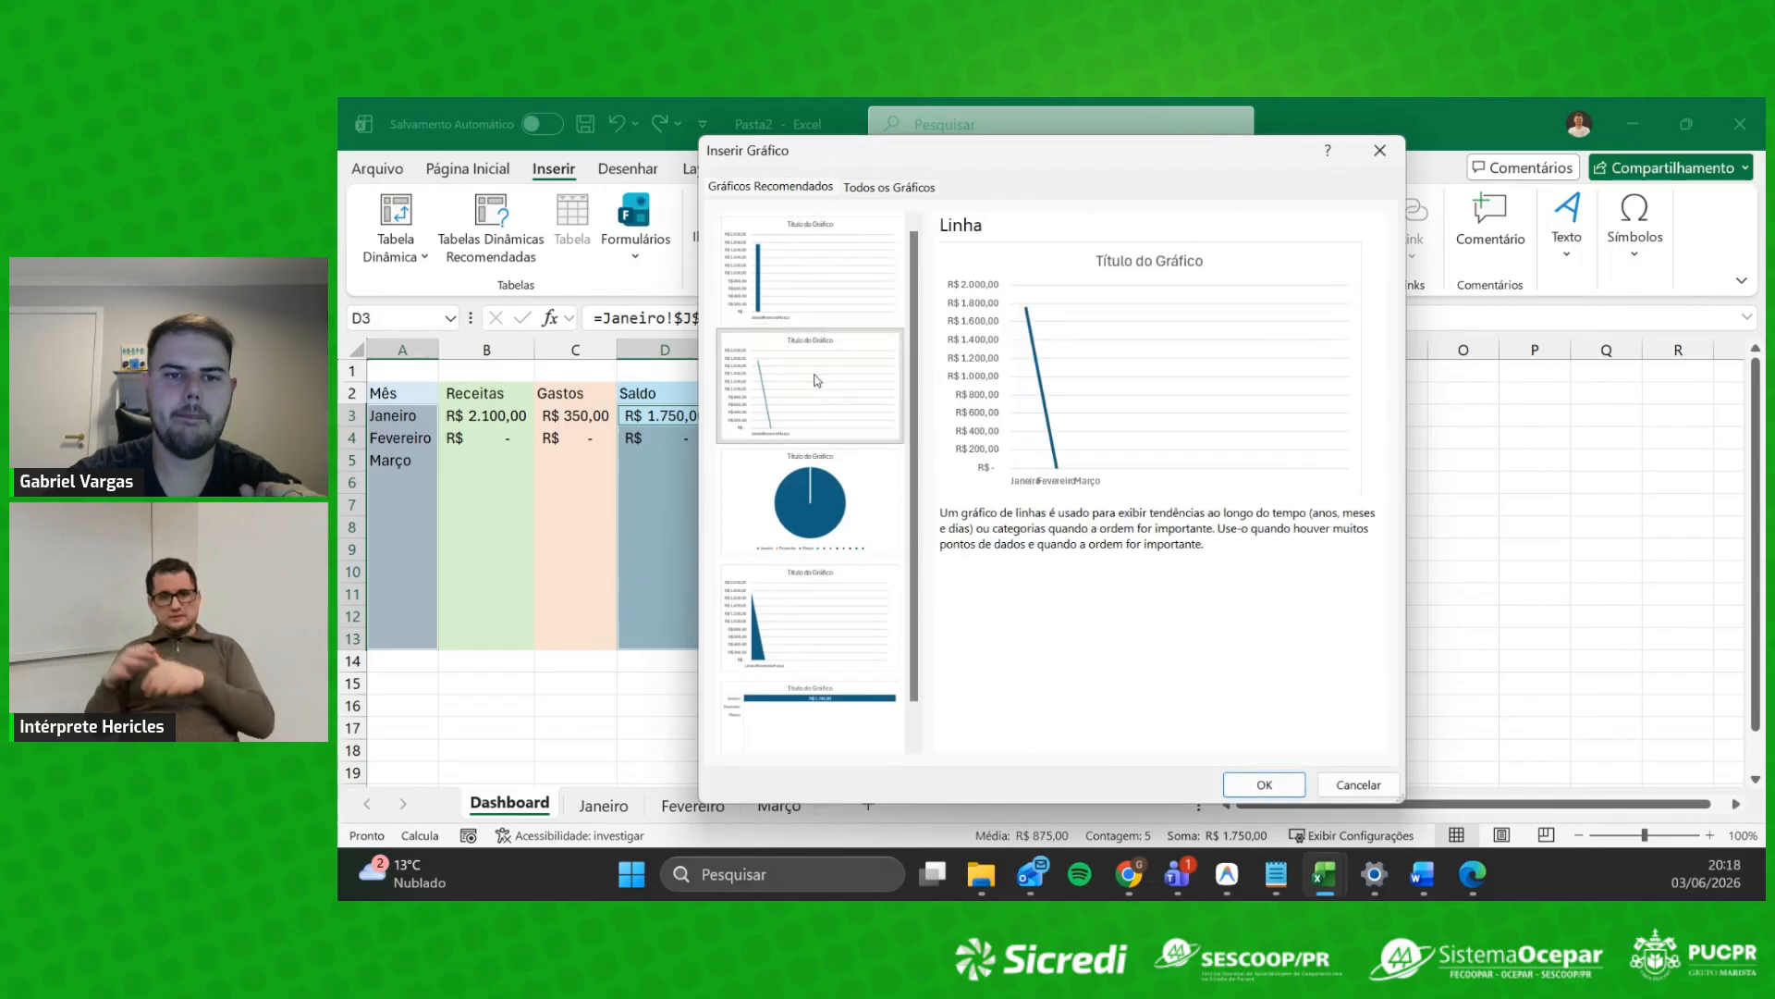
click(1280, 767)
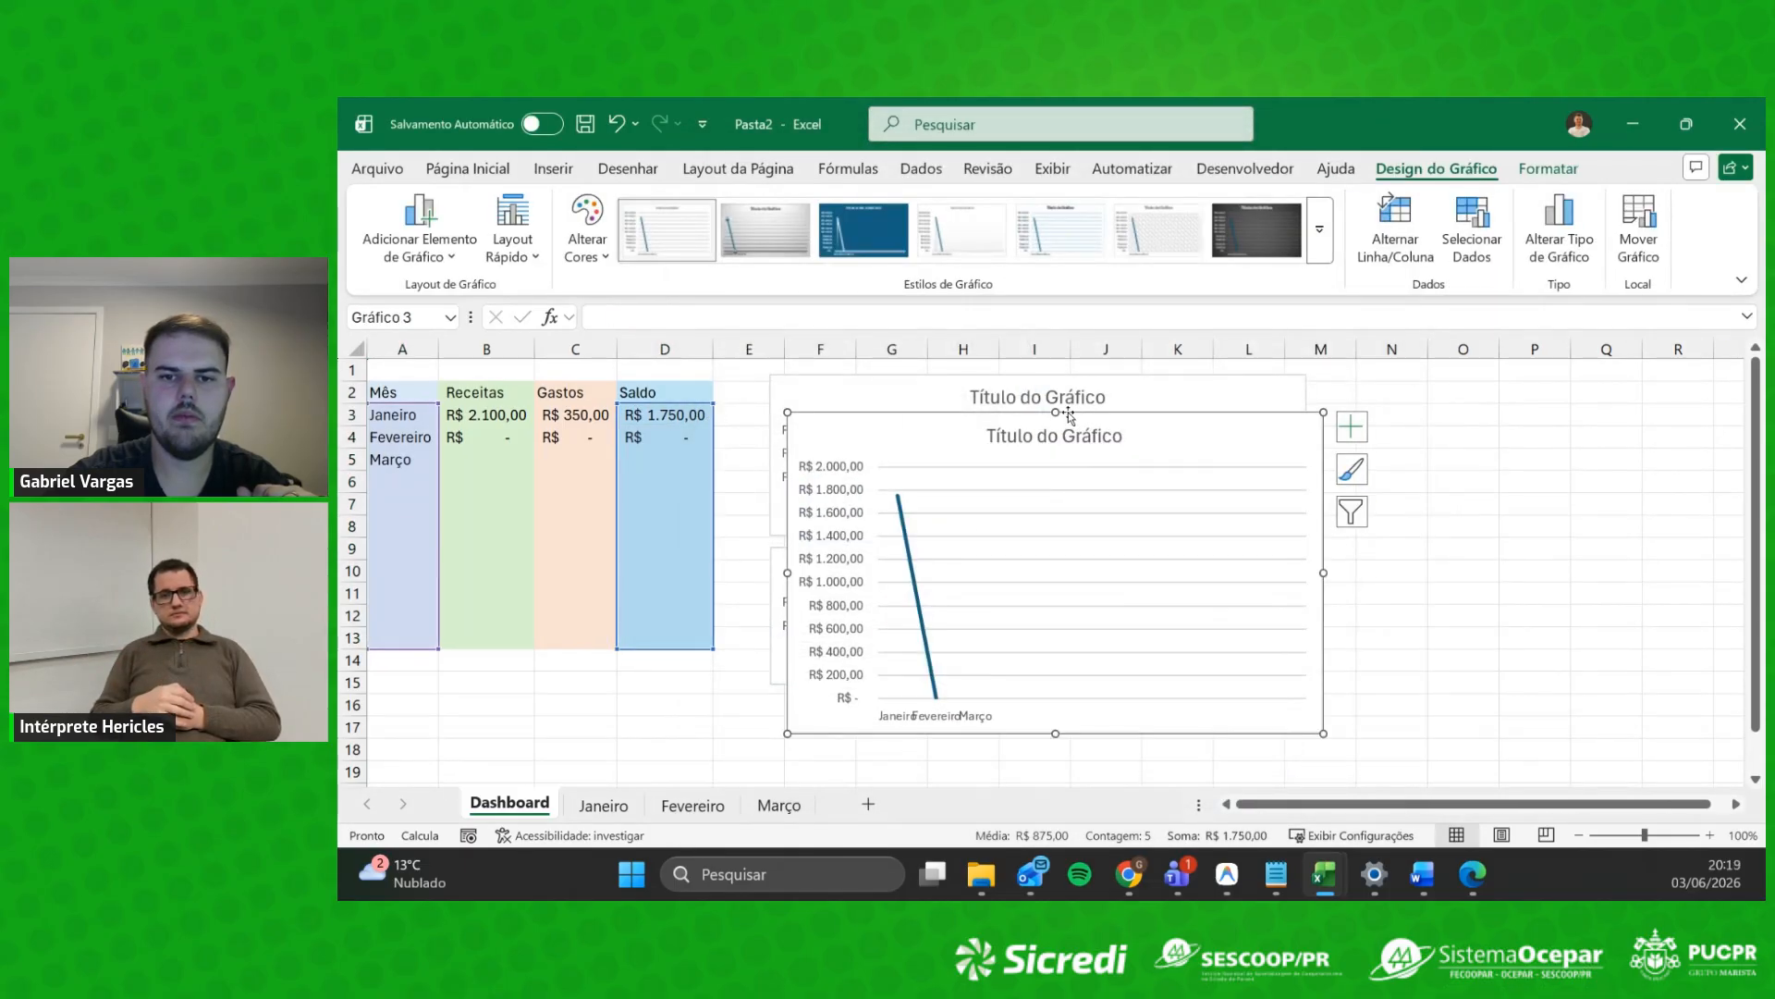
Step: Shorten the Saldo chart and align all three charts in a stack beside the table
drag(1059, 416, 1135, 686)
drag(1749, 524, 1749, 560)
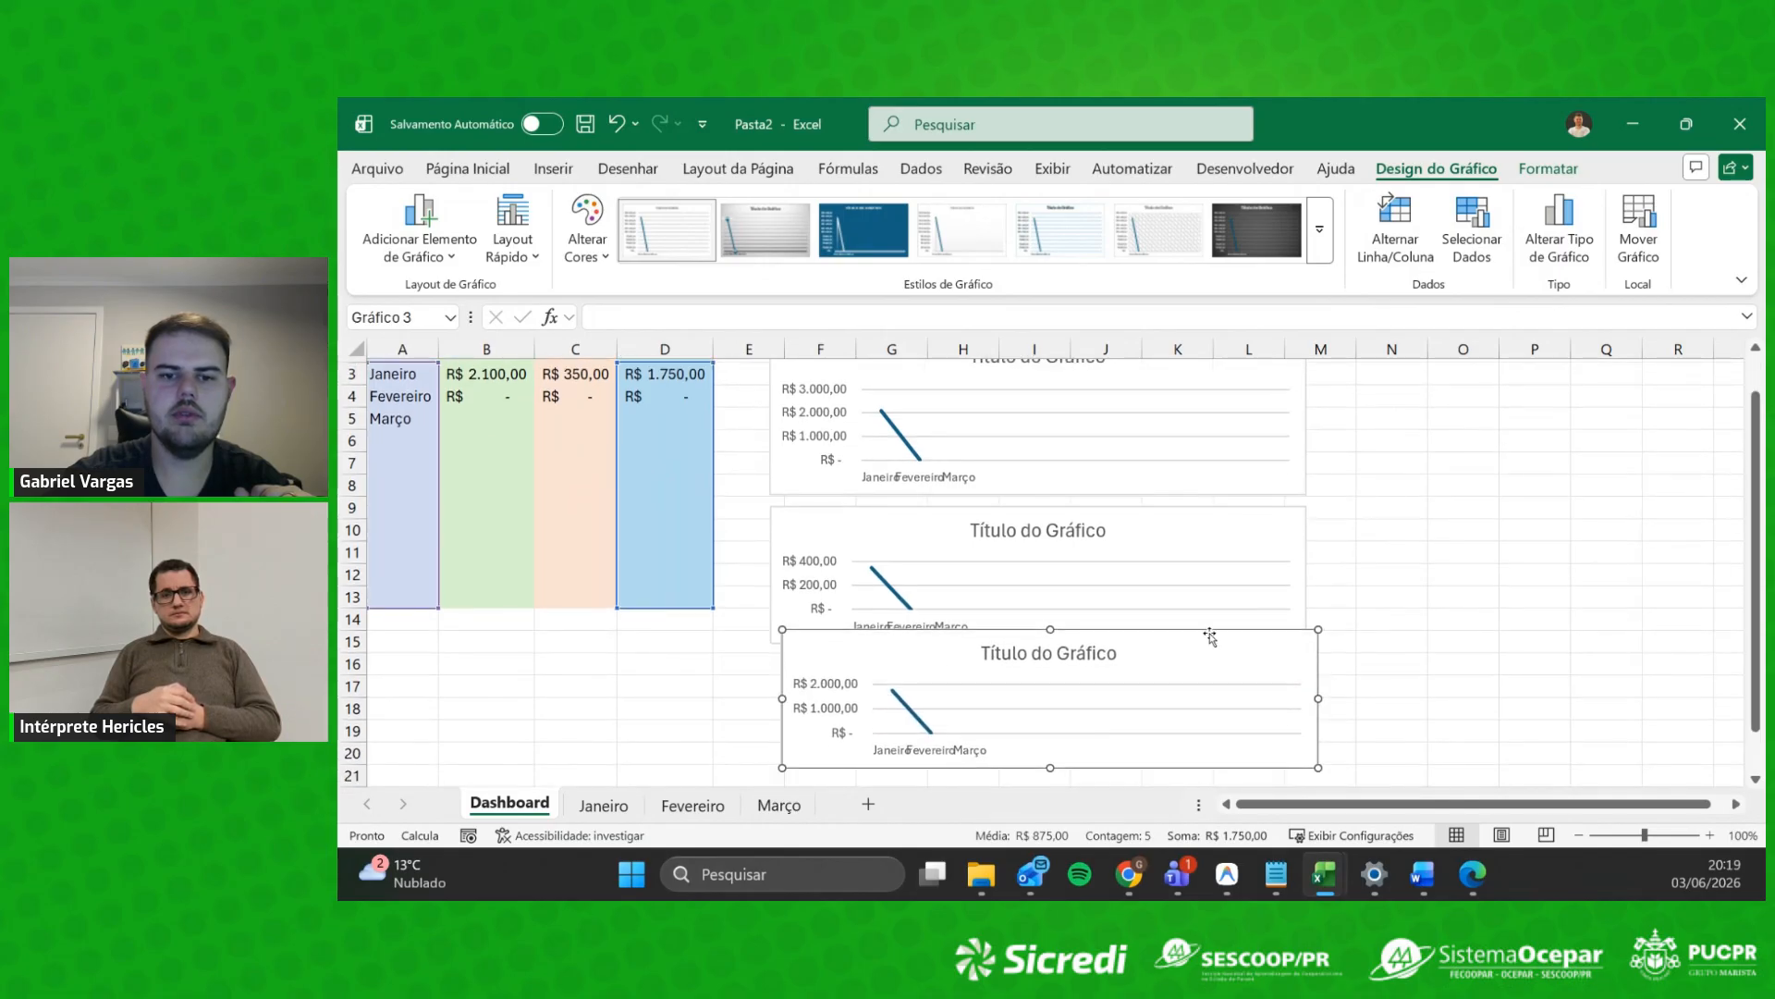
click(1142, 519)
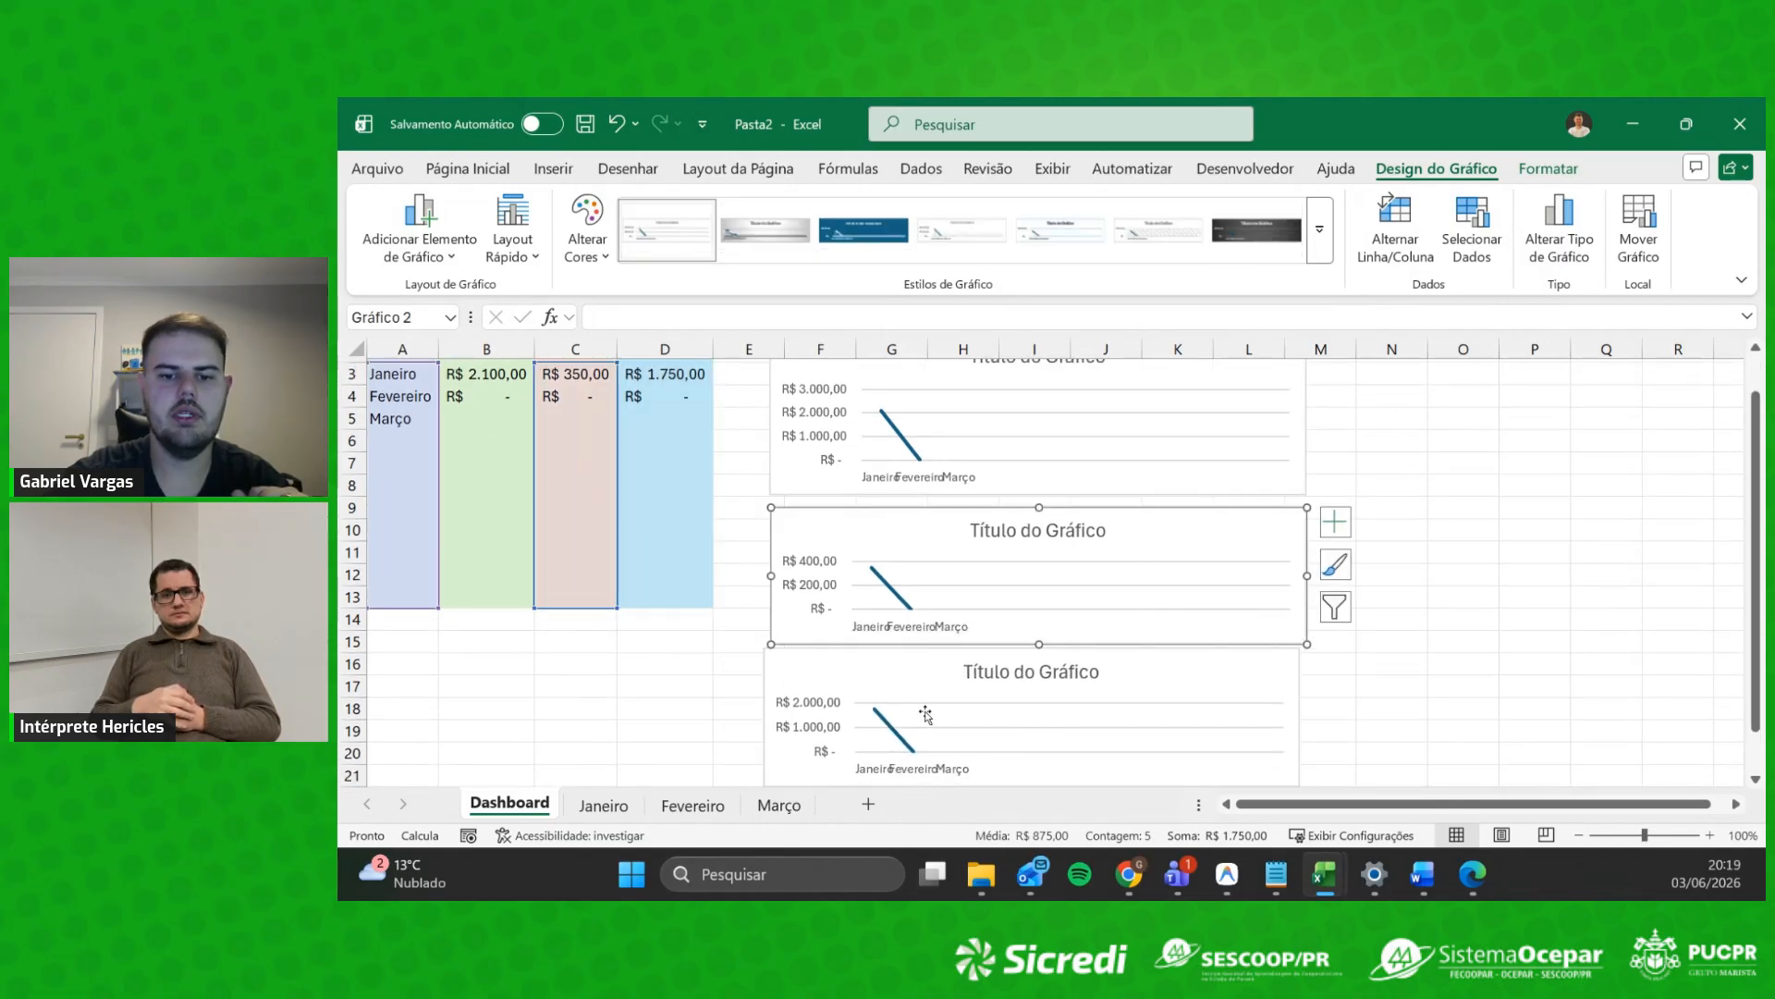
scroll(1060, 551, up, 1)
click(1065, 558)
drag(1066, 551, 1149, 551)
drag(1209, 703, 1216, 689)
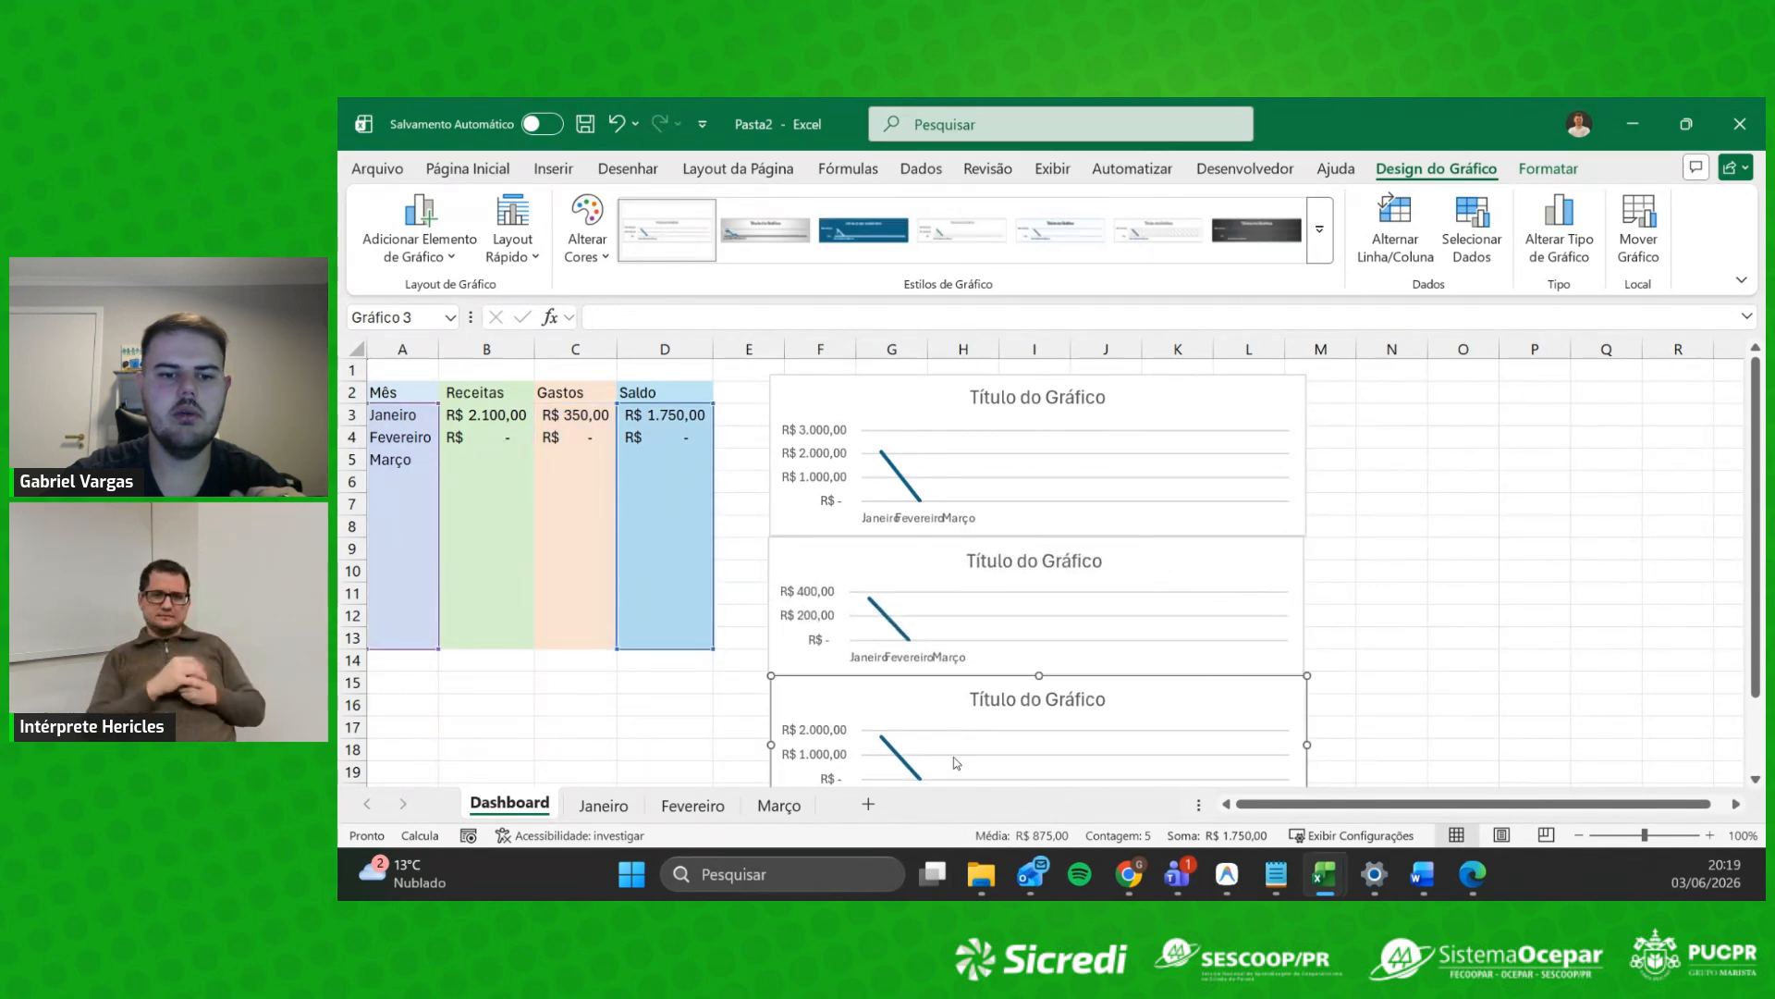
click(634, 812)
Step: Enter Fevereiro receipts of 2.000 in C3 and 600 in C4
click(696, 804)
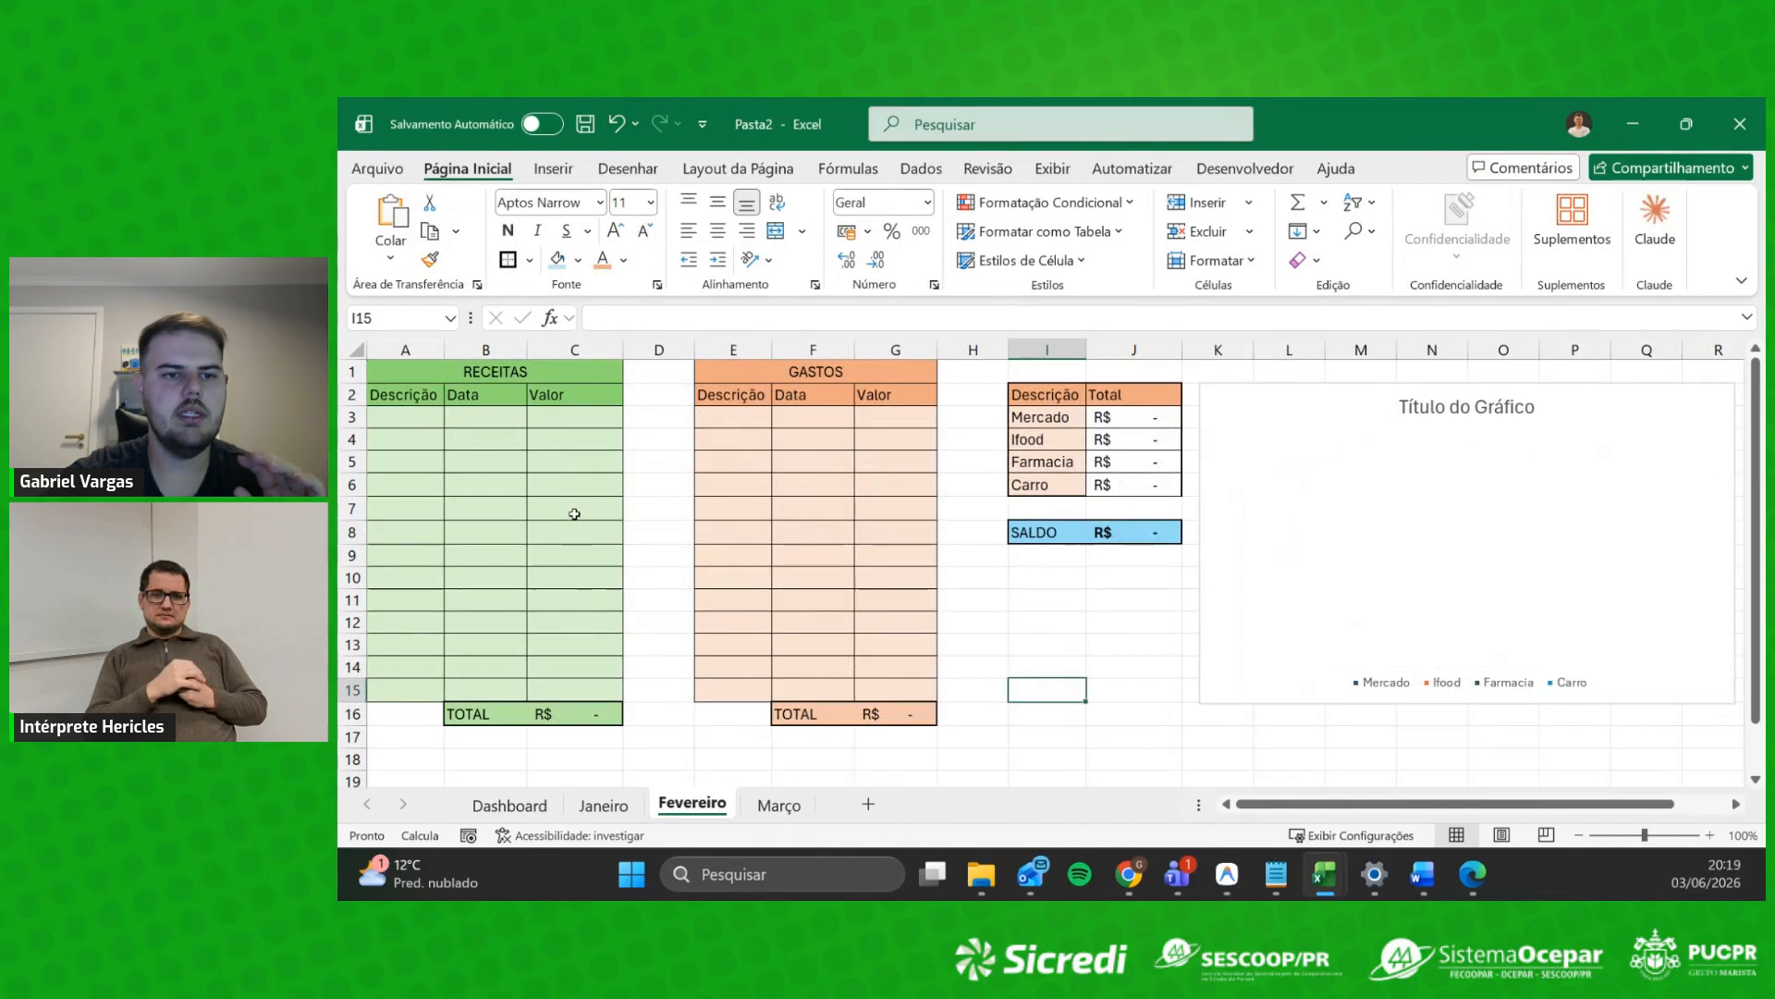
click(569, 424)
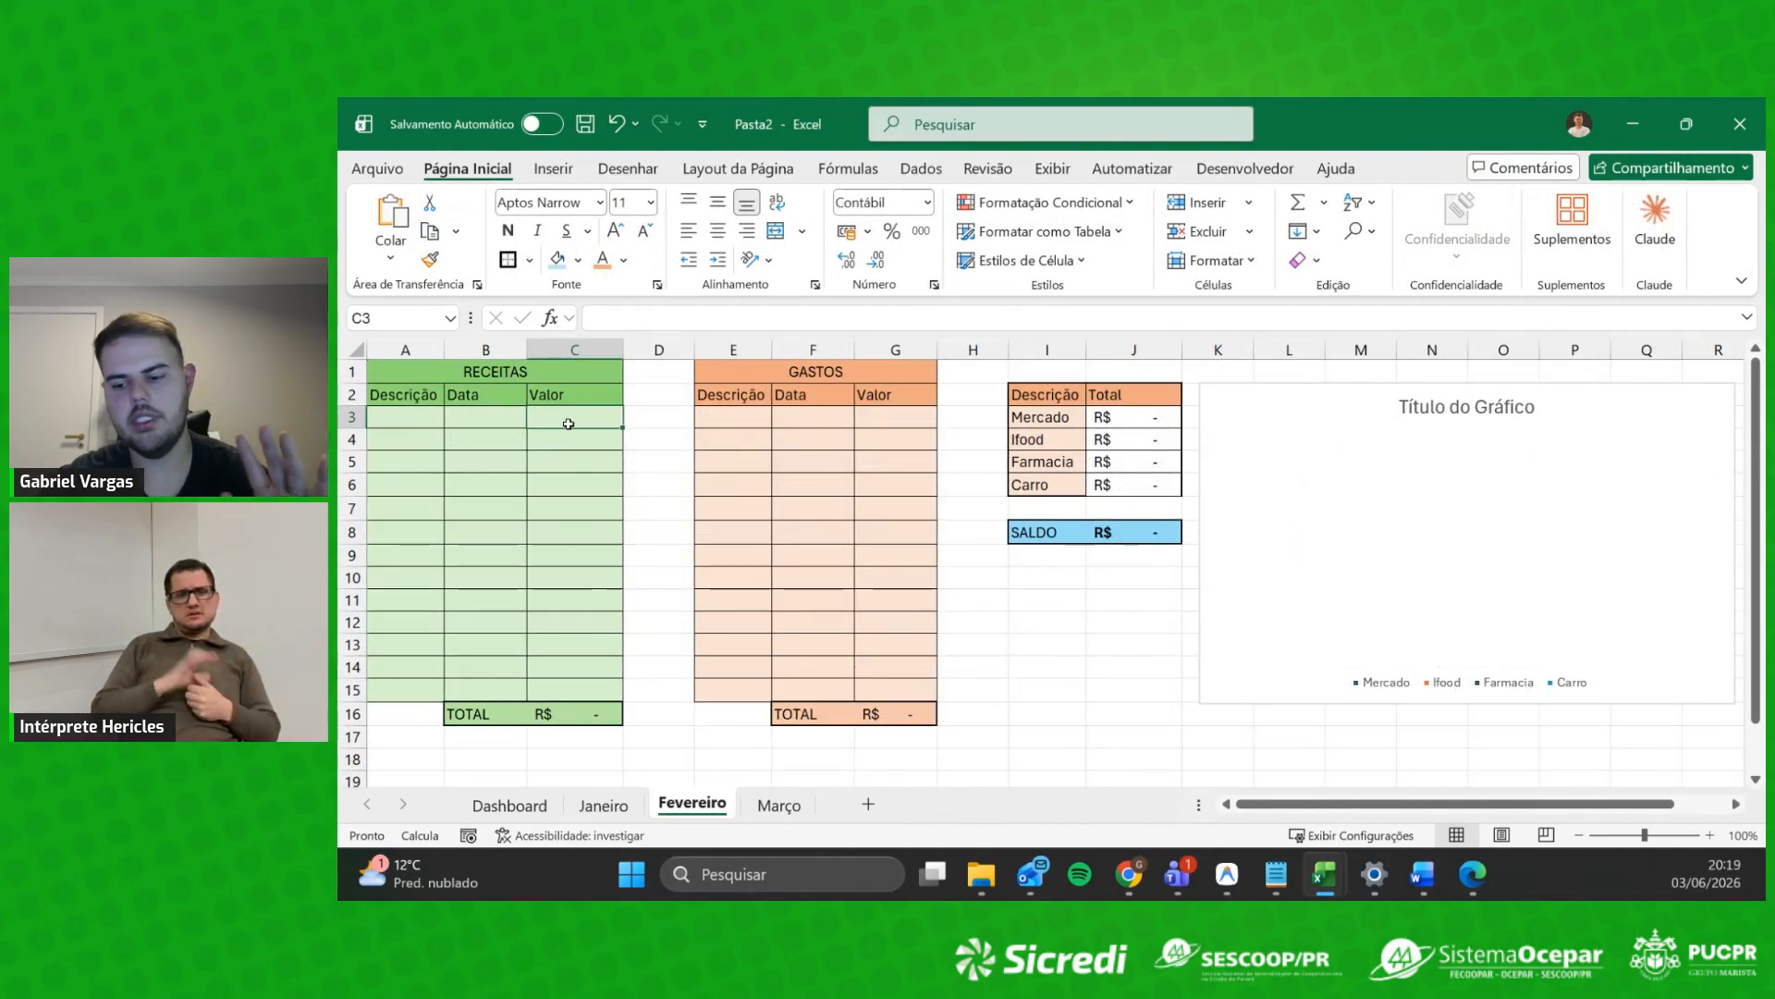
text(2.000)
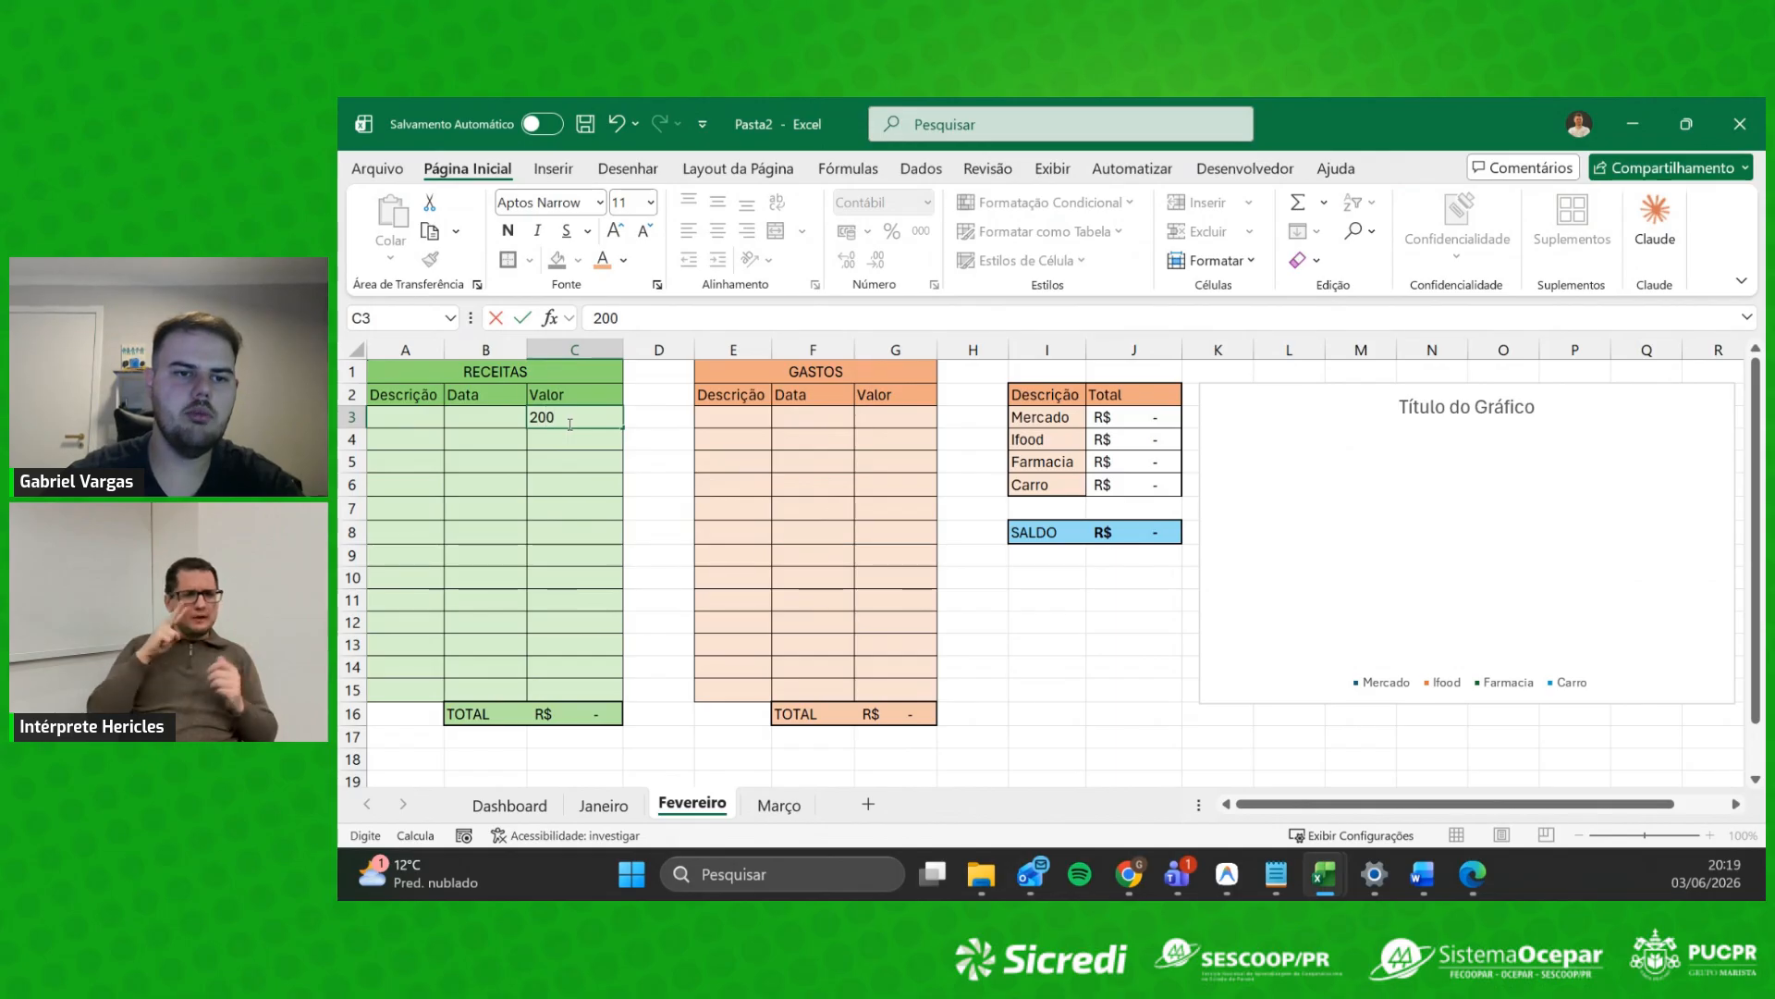
key(Return)
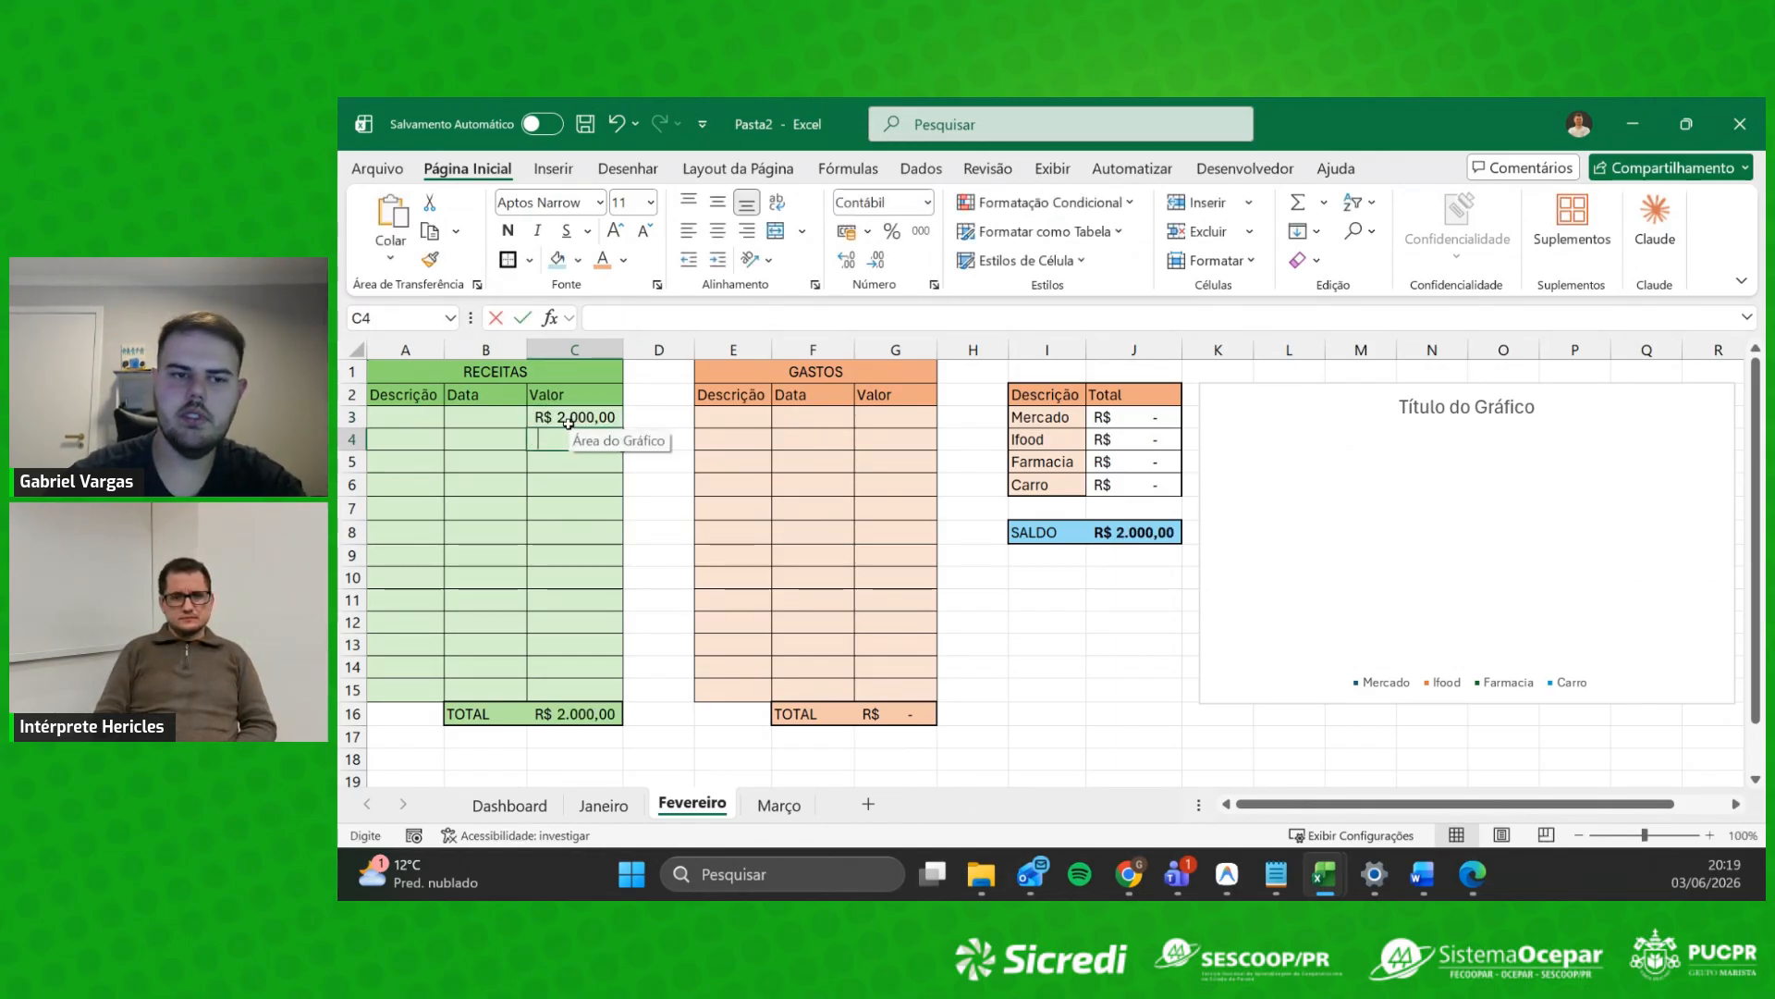
text(600)
click(926, 442)
Step: Add the expenses Mercado 500 and Ifood 100 in columns E and G
click(731, 418)
text(Mercado)
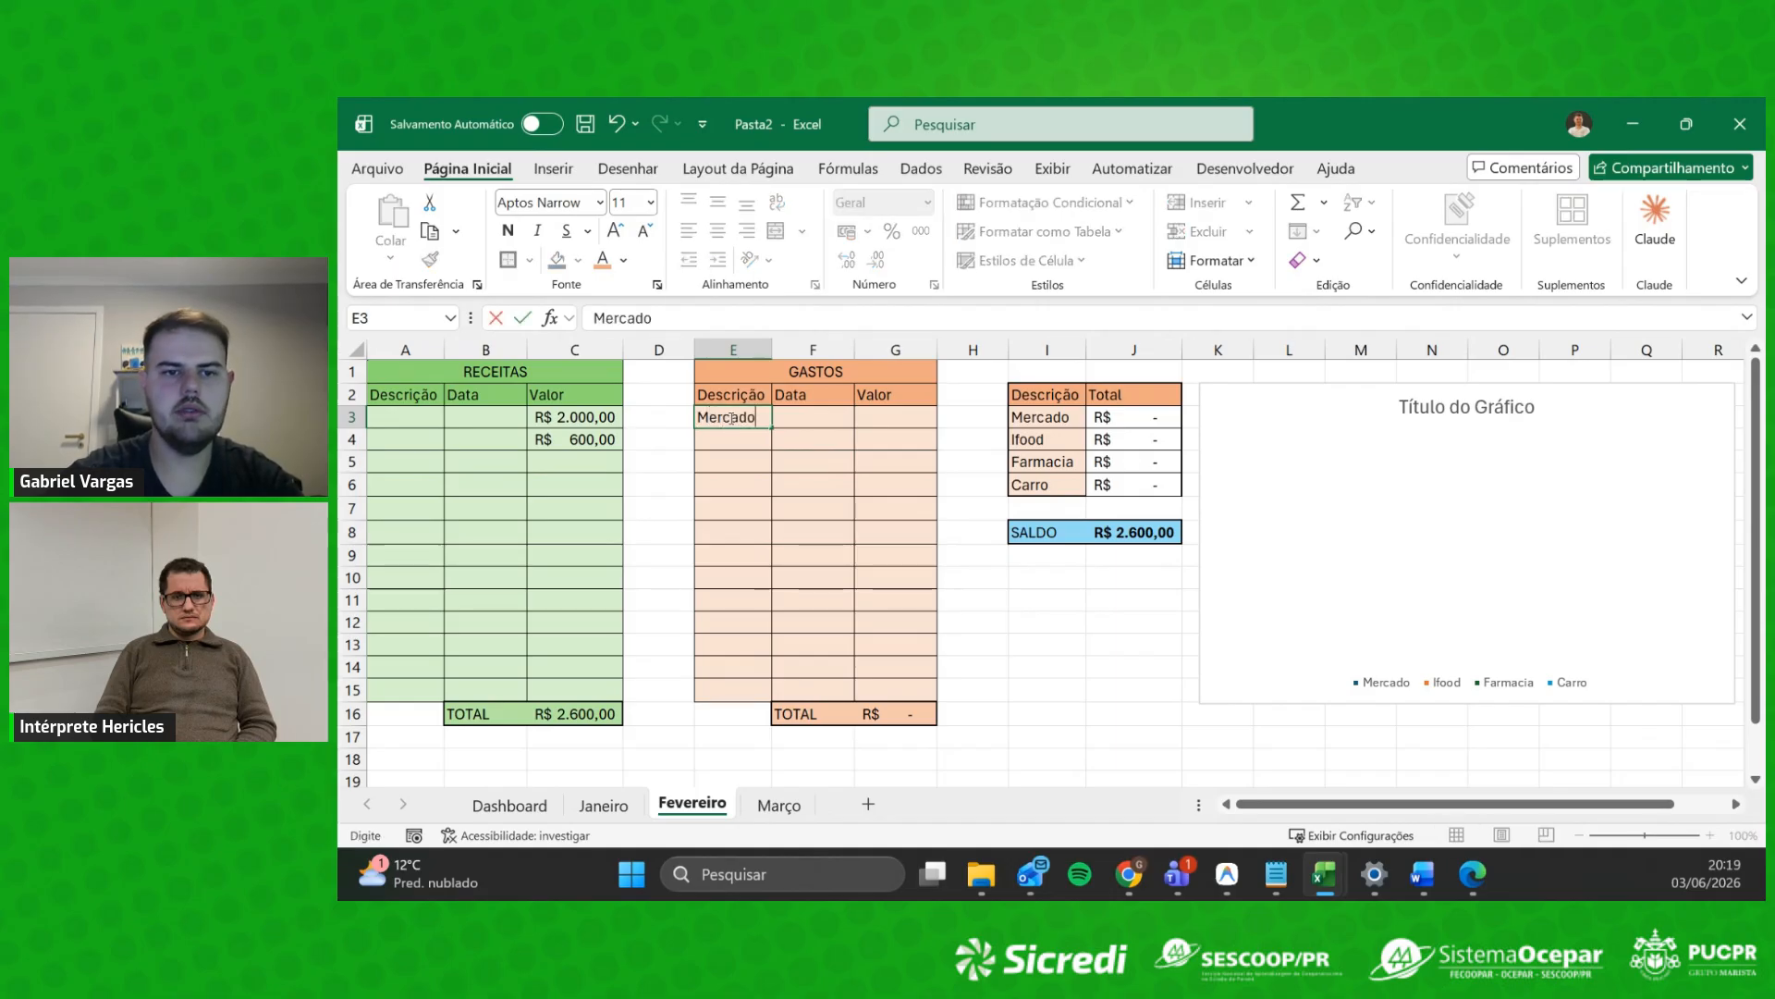
key(Tab)
key(Tab)
text(5)
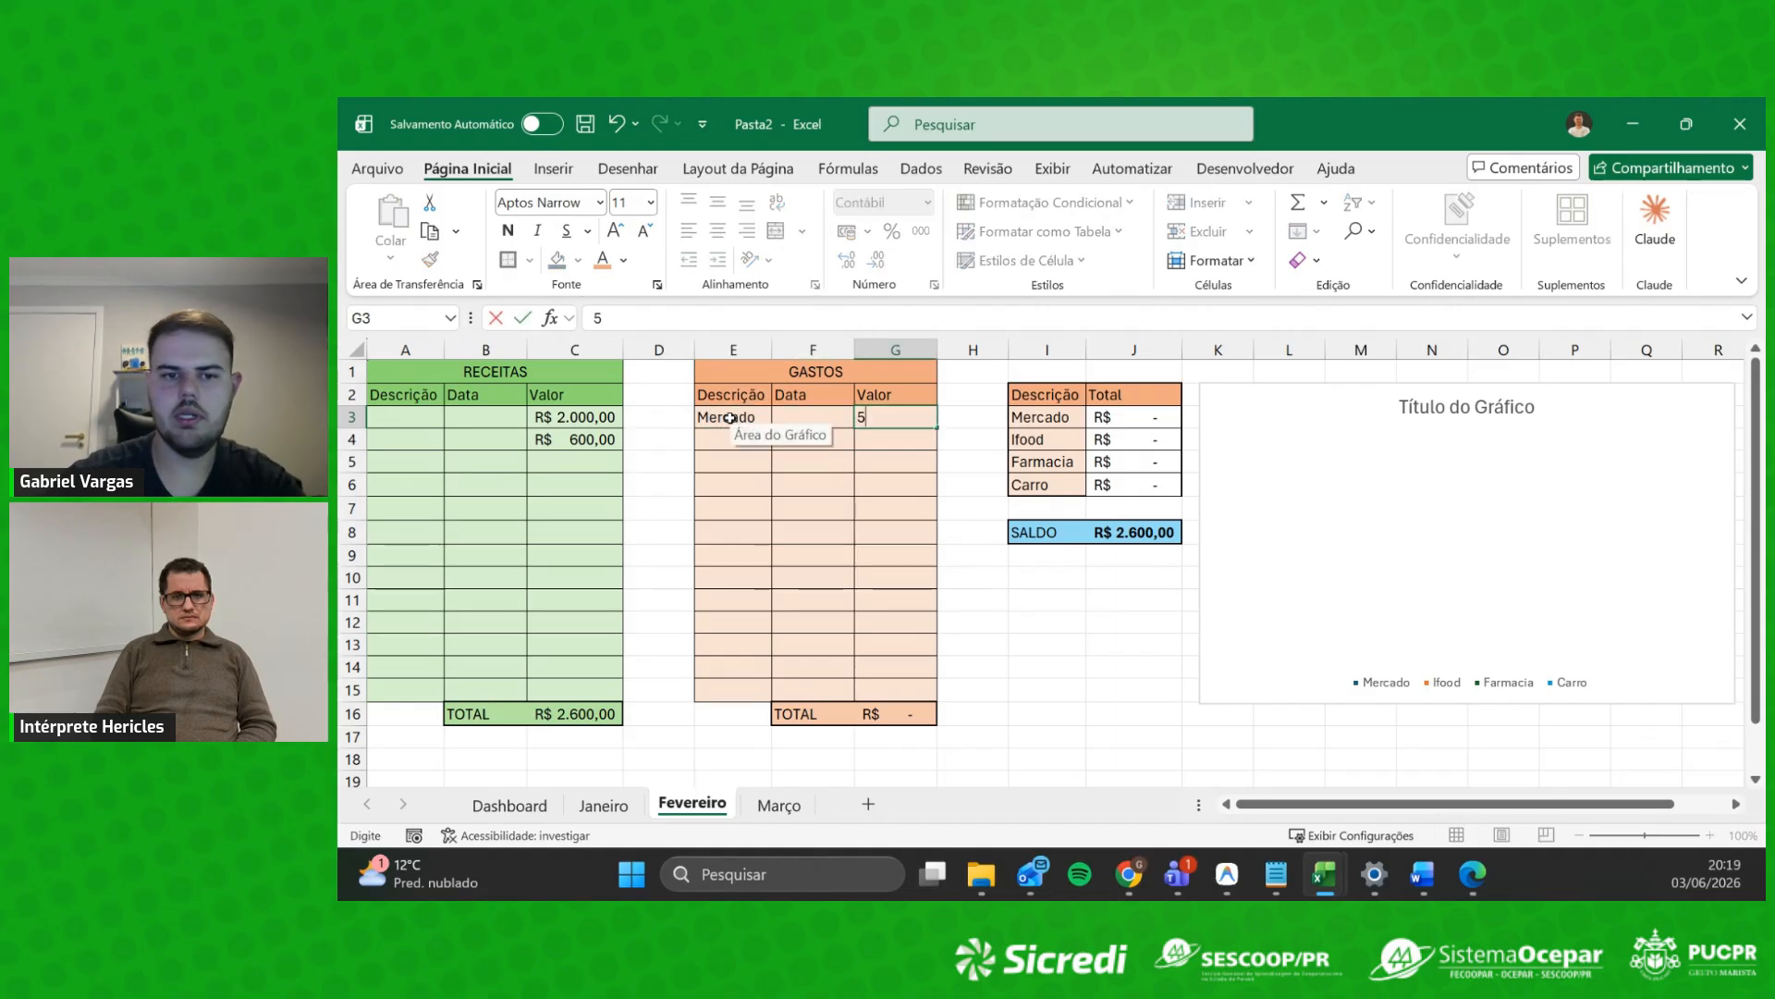
key(Return)
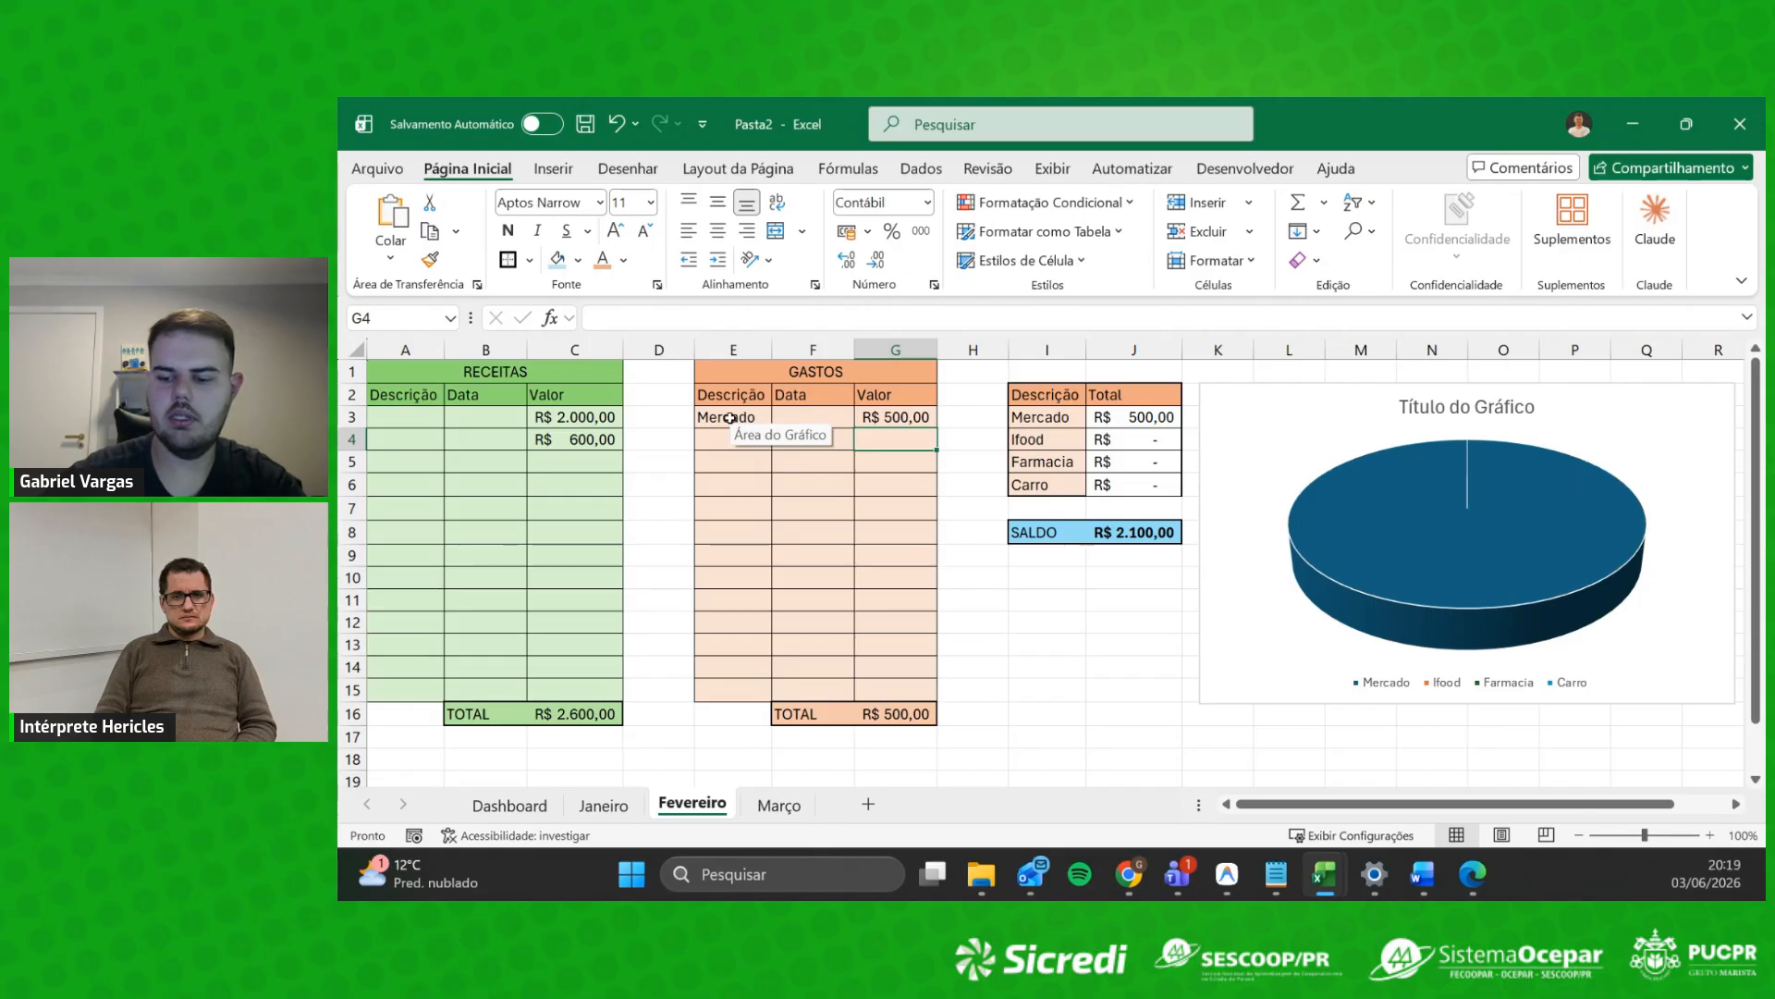
text(100)
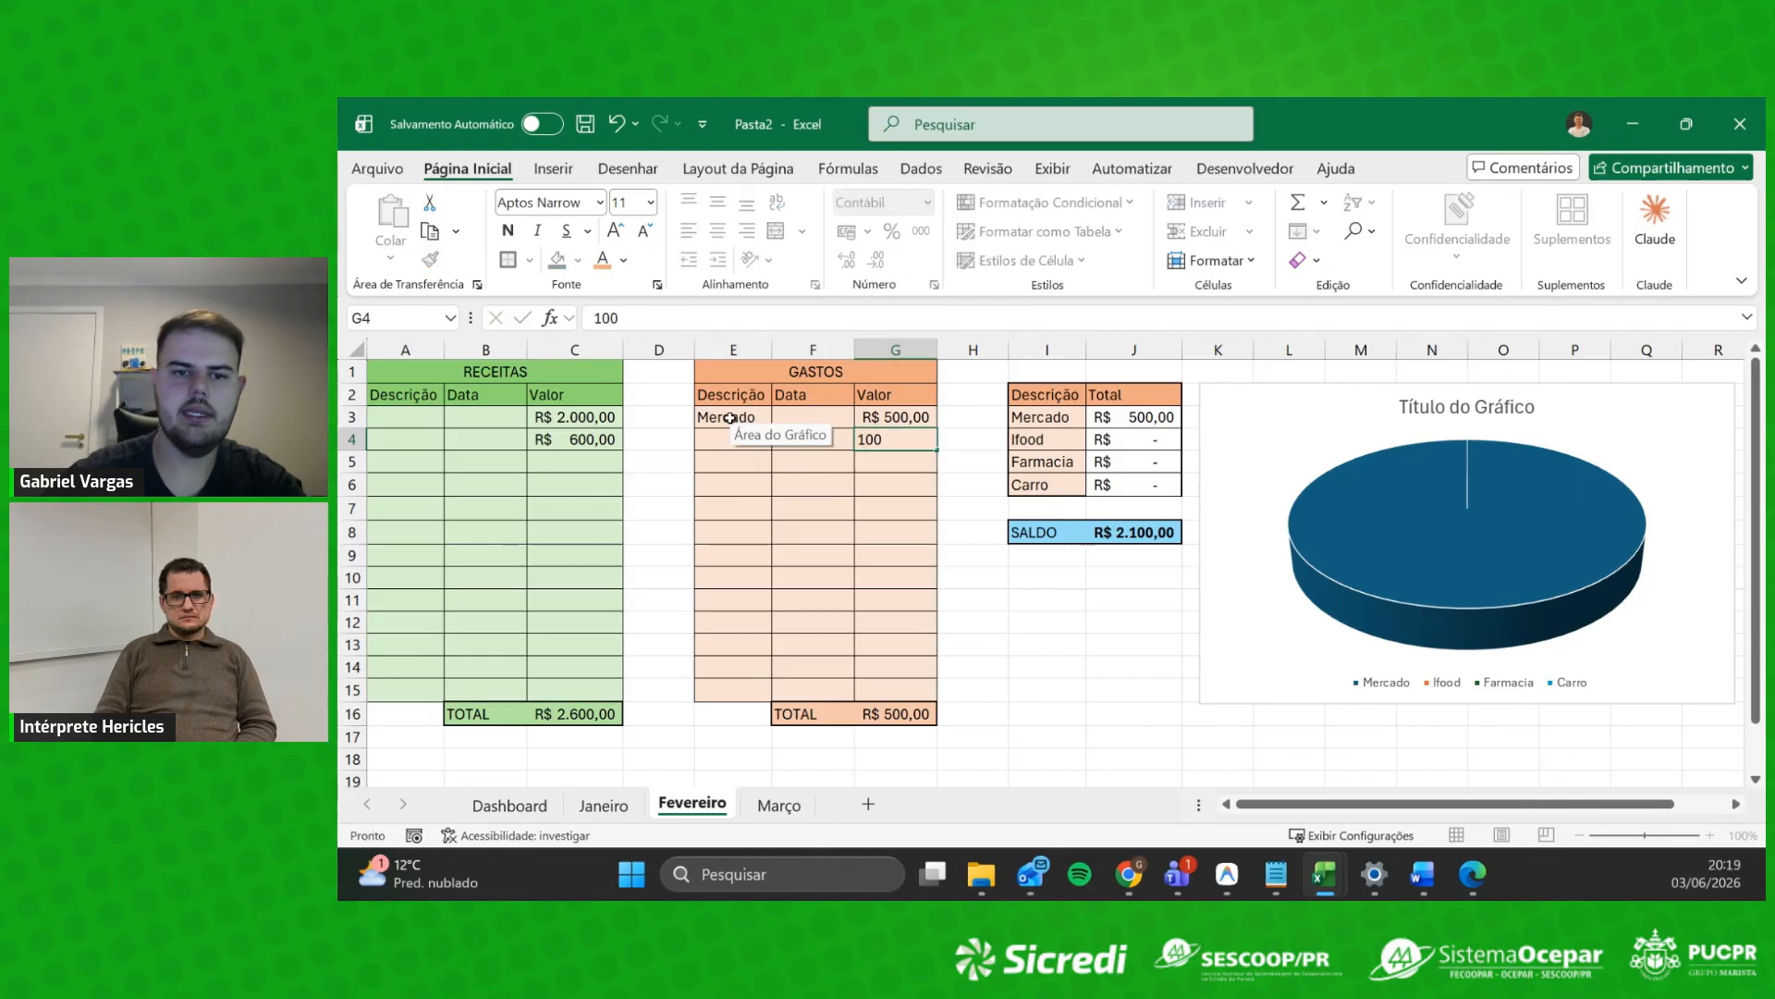
key(Left)
key(Left)
text(I)
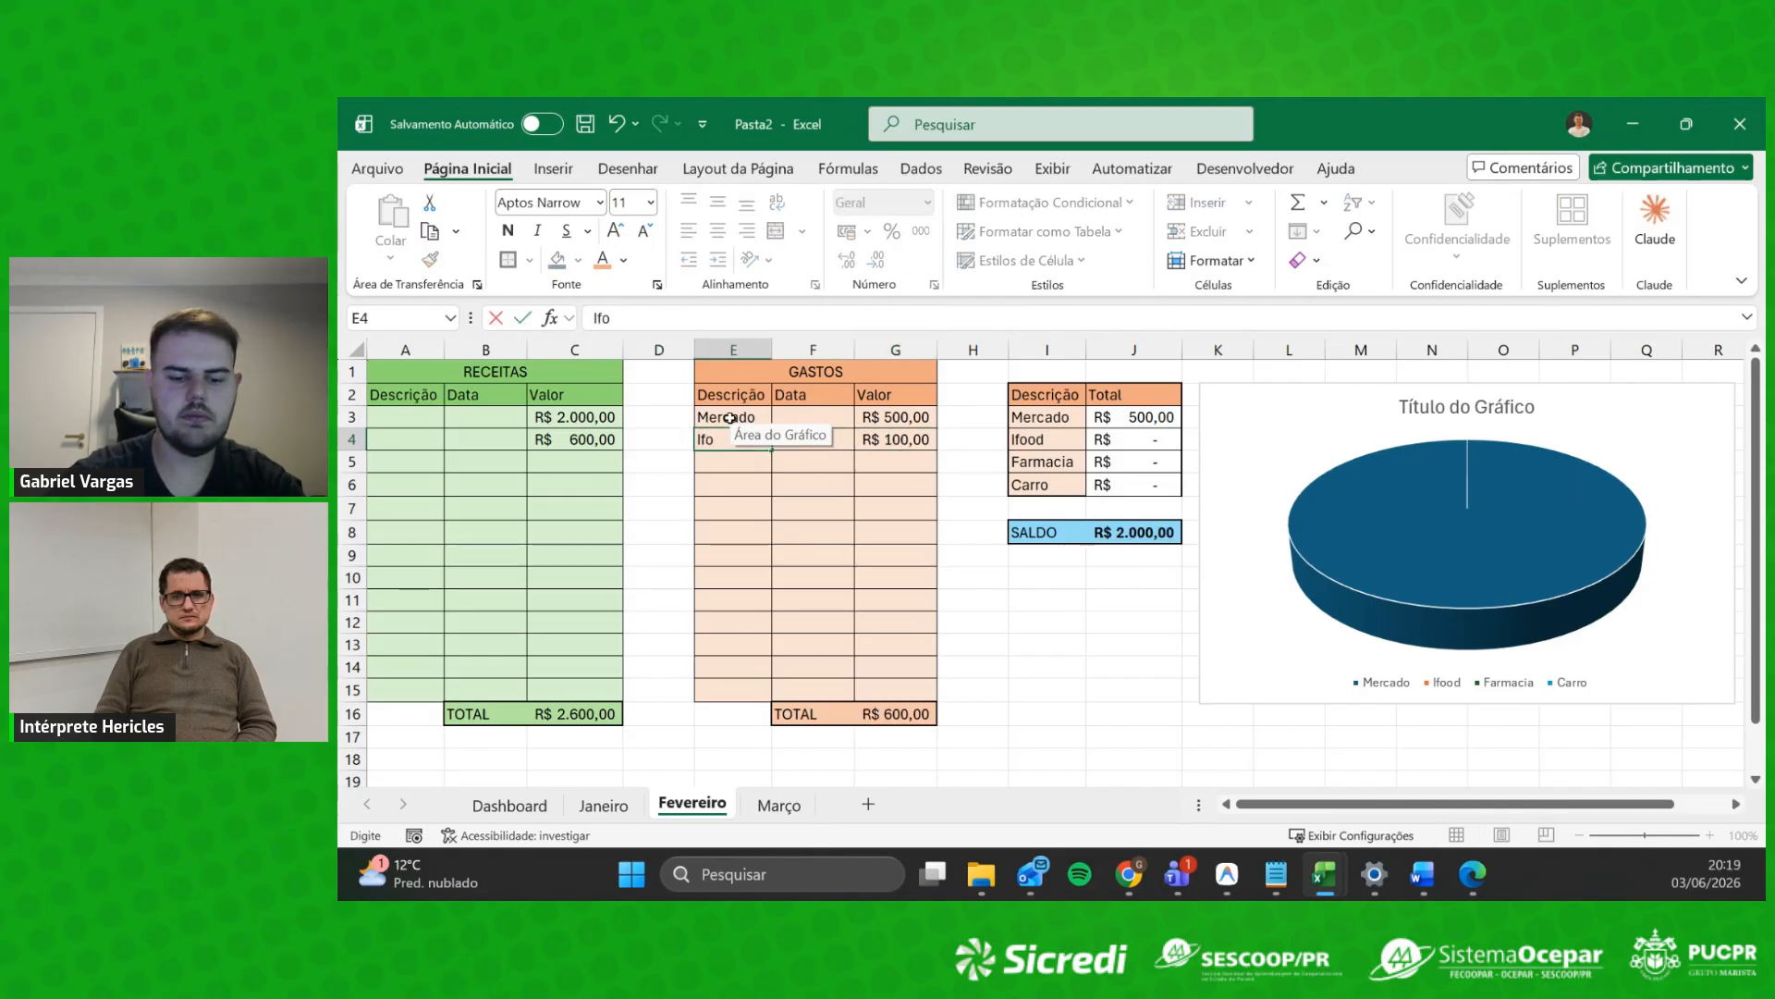
key(Return)
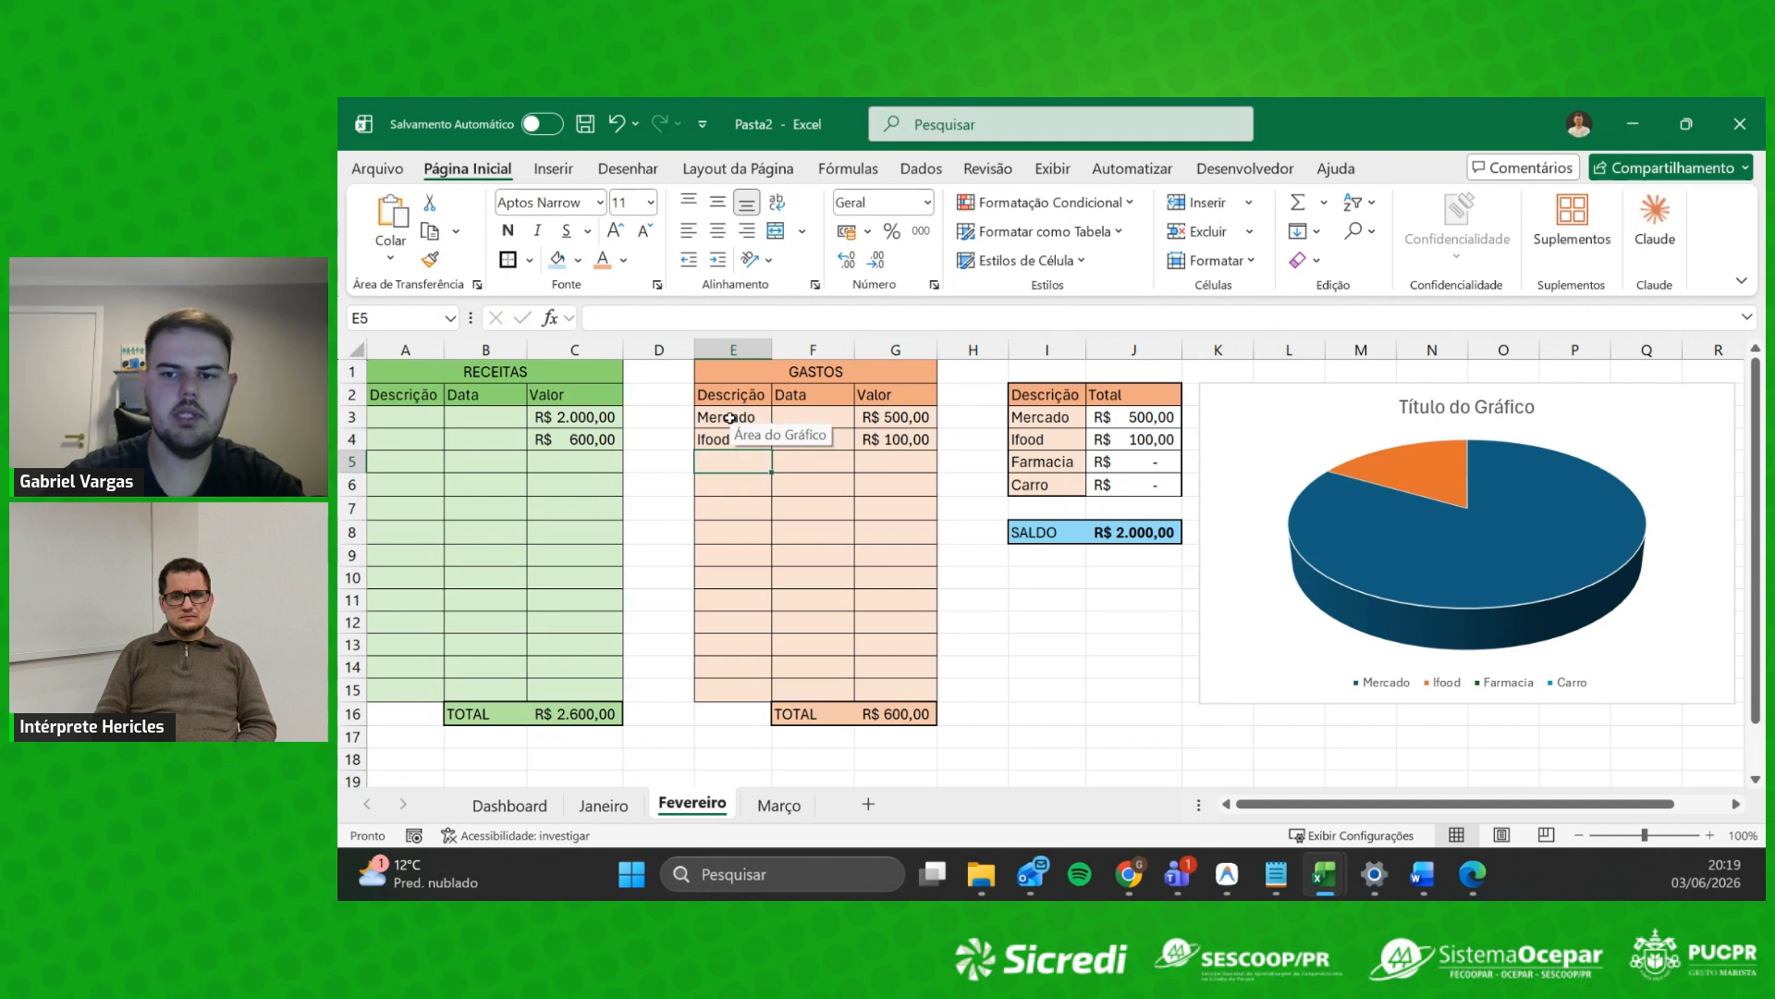
Step: On the Março sheet, enter receipts of 1100 in C3 and 300 in C4
click(782, 808)
click(583, 414)
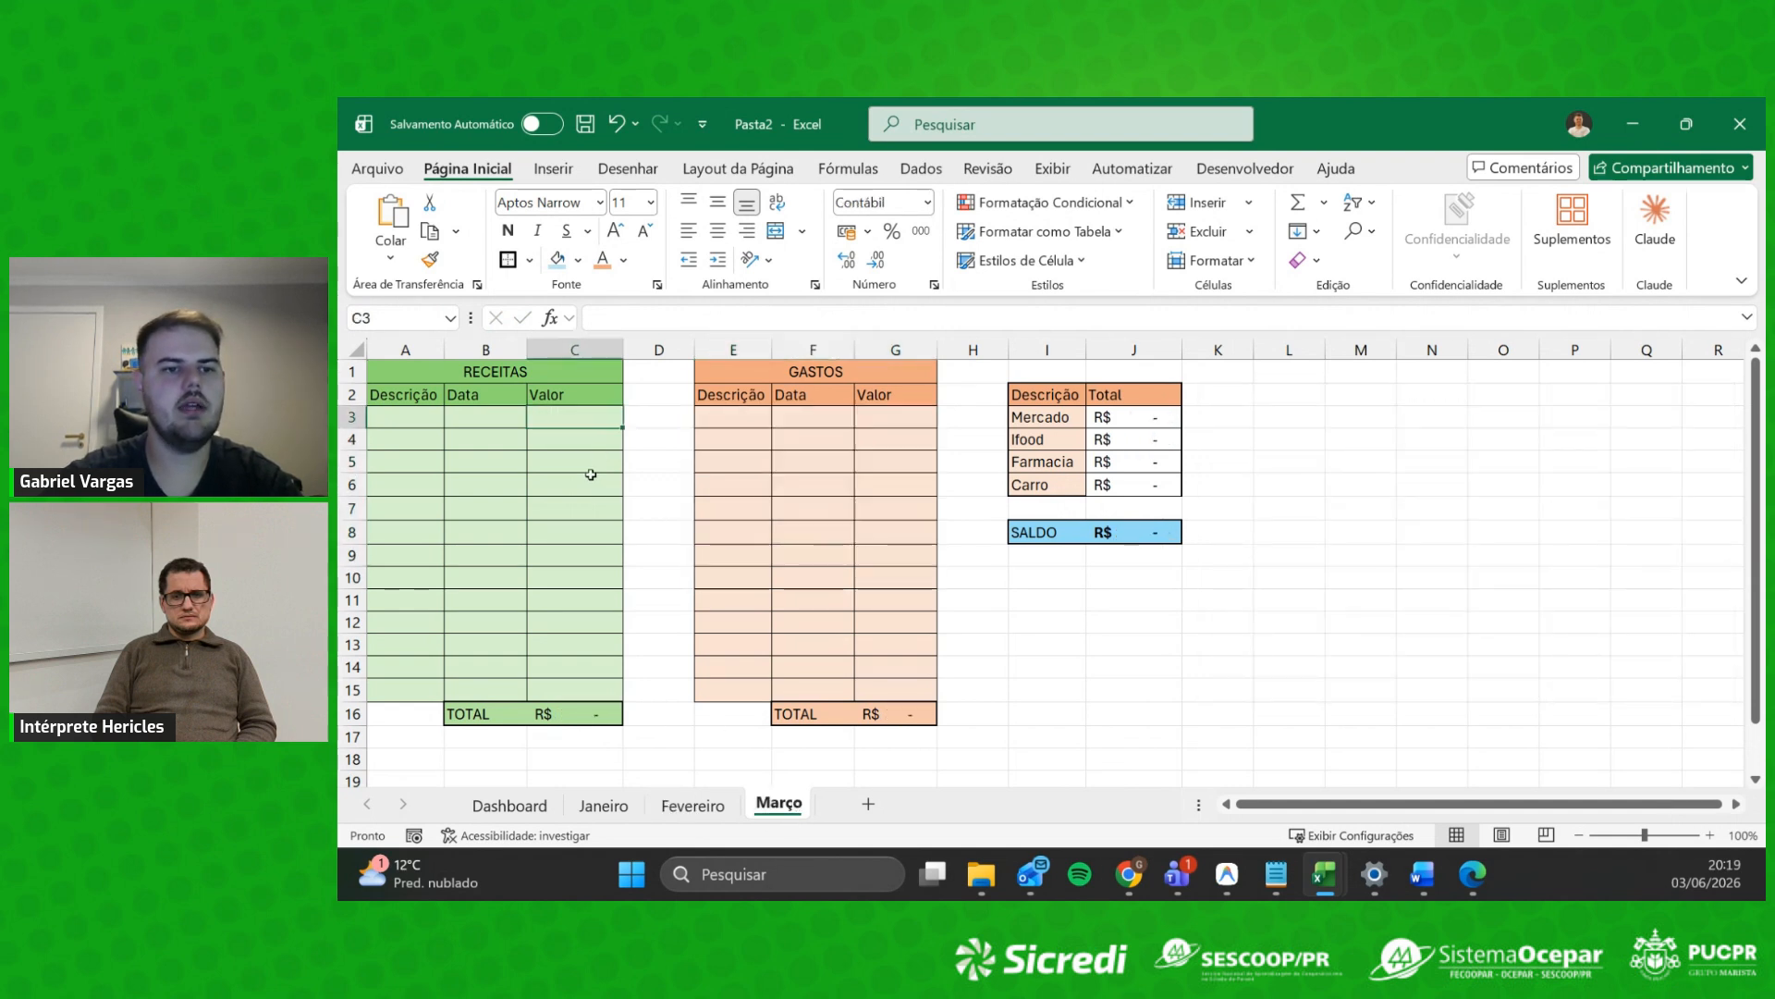
text(1100)
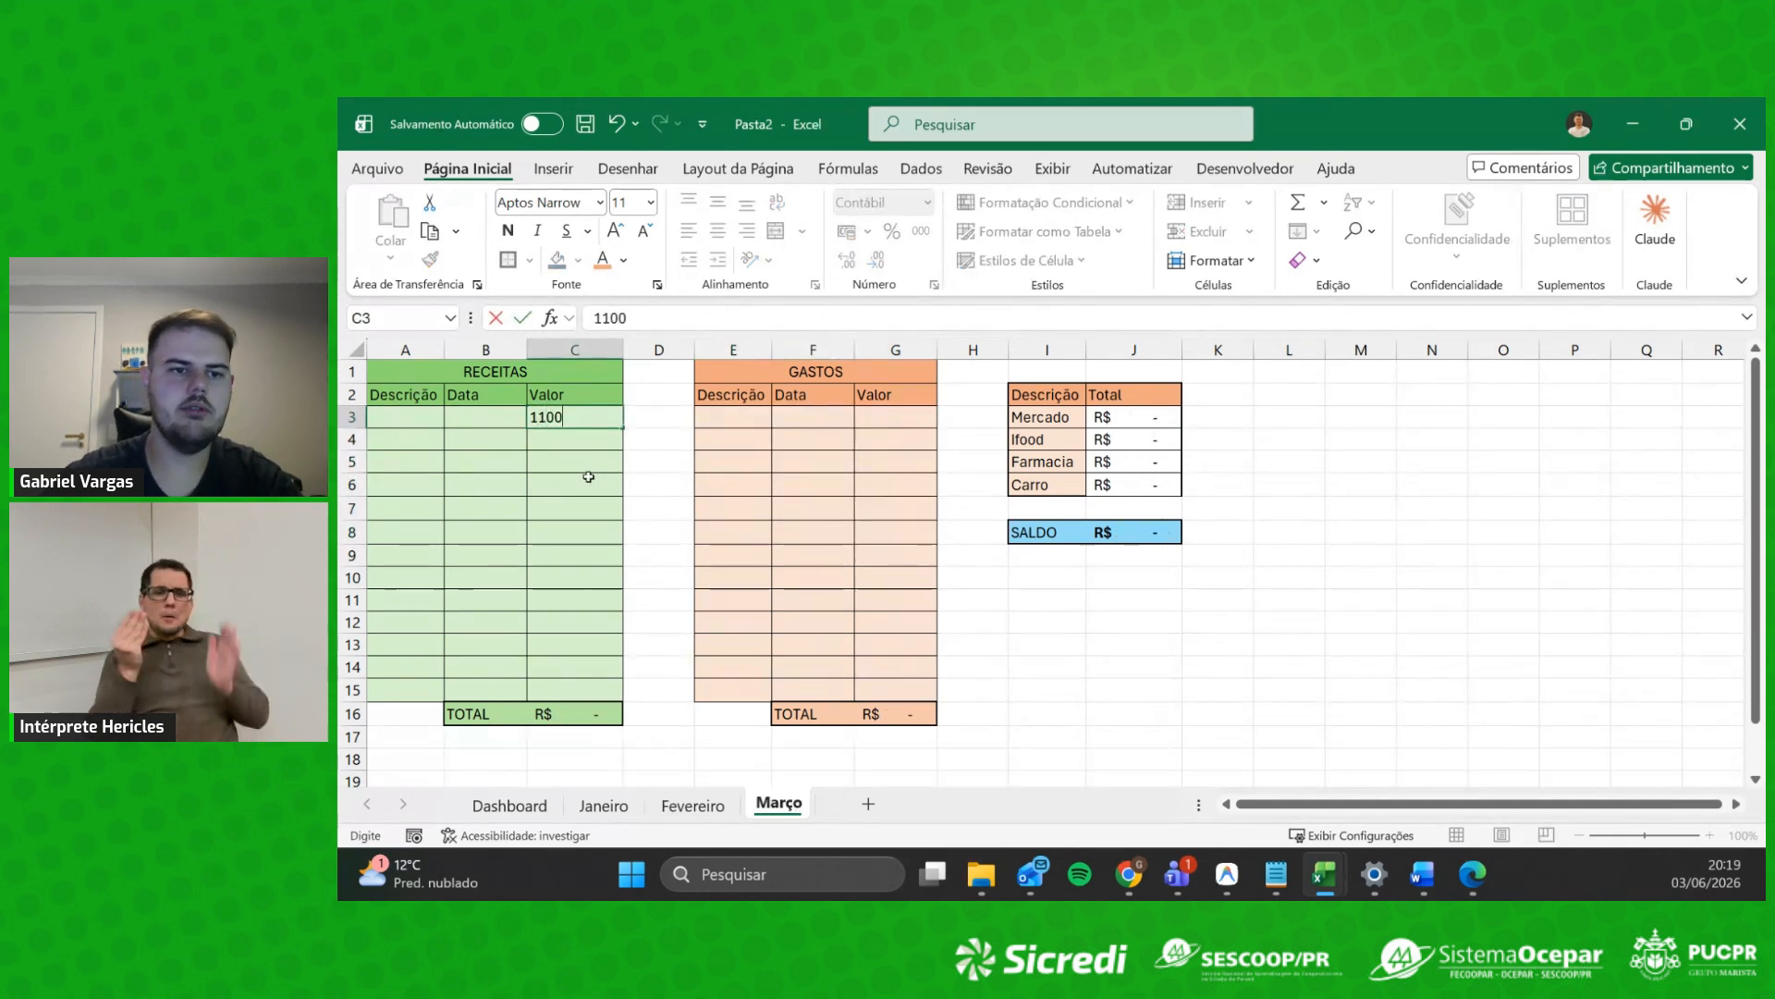
key(Return)
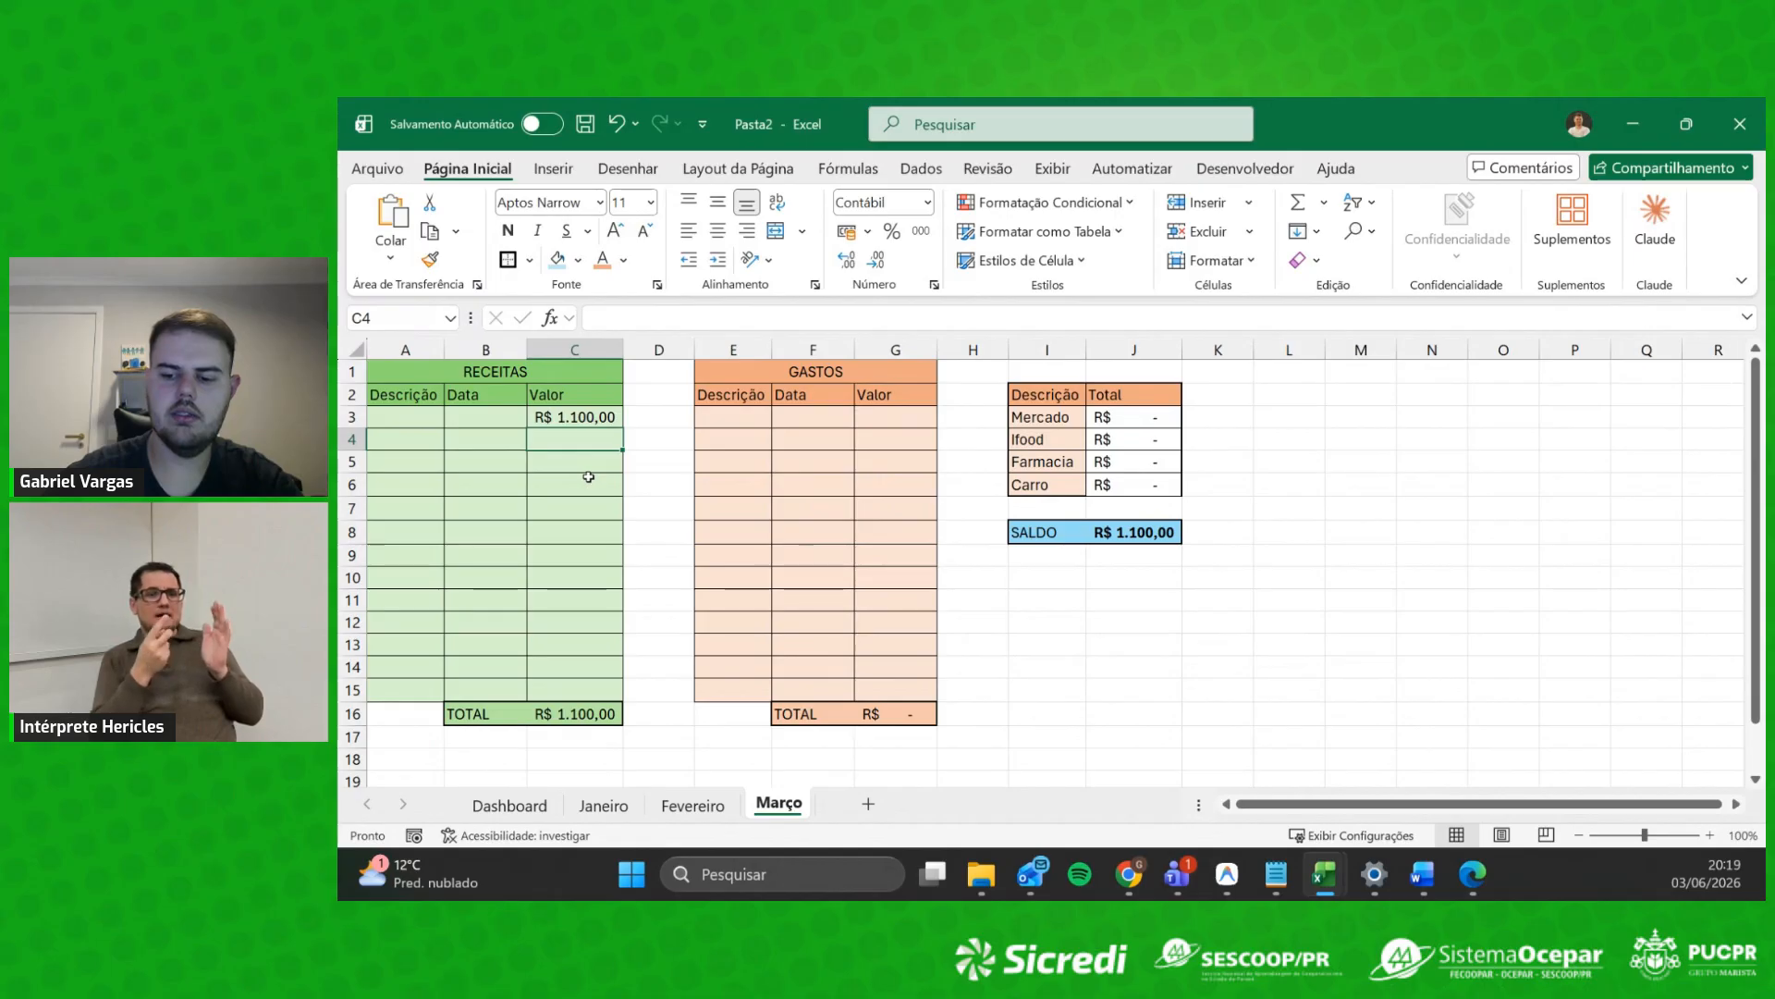
text(300)
key(Return)
Step: Enter expenses of 500 in G3 and 600 in G4, then autofit column G
key(Up)
key(Up)
key(Right)
key(Right)
key(Right)
key(Right)
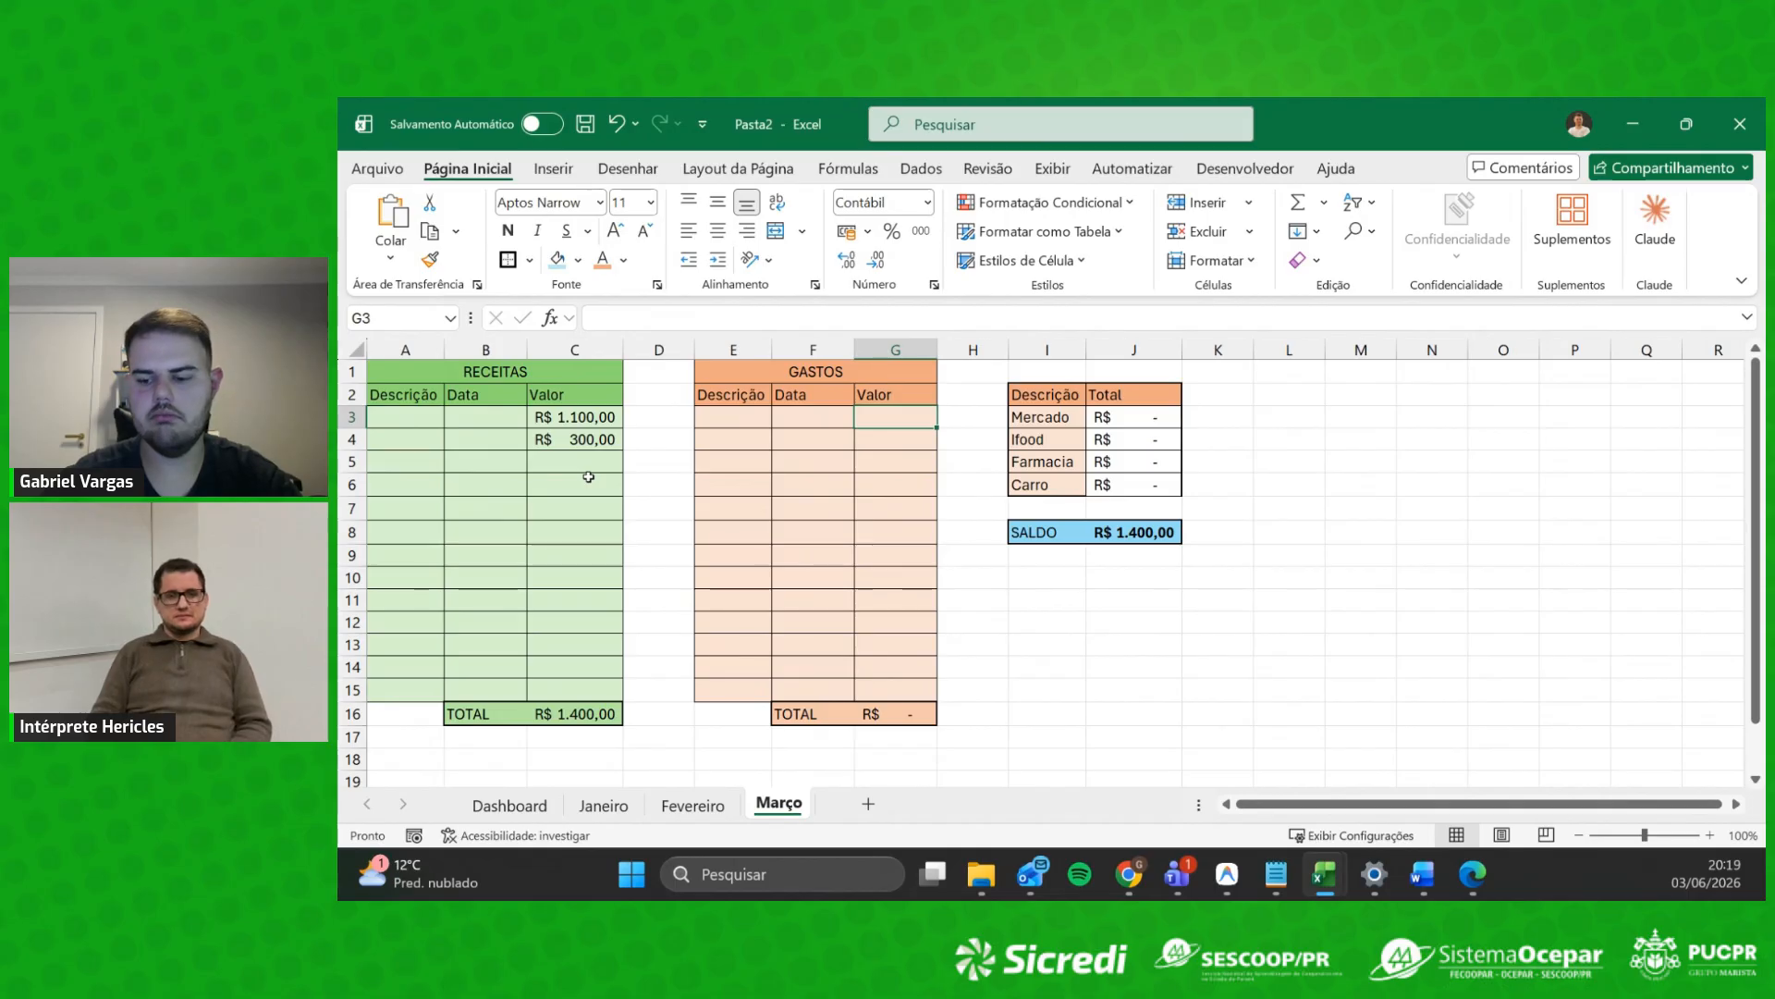
text(500)
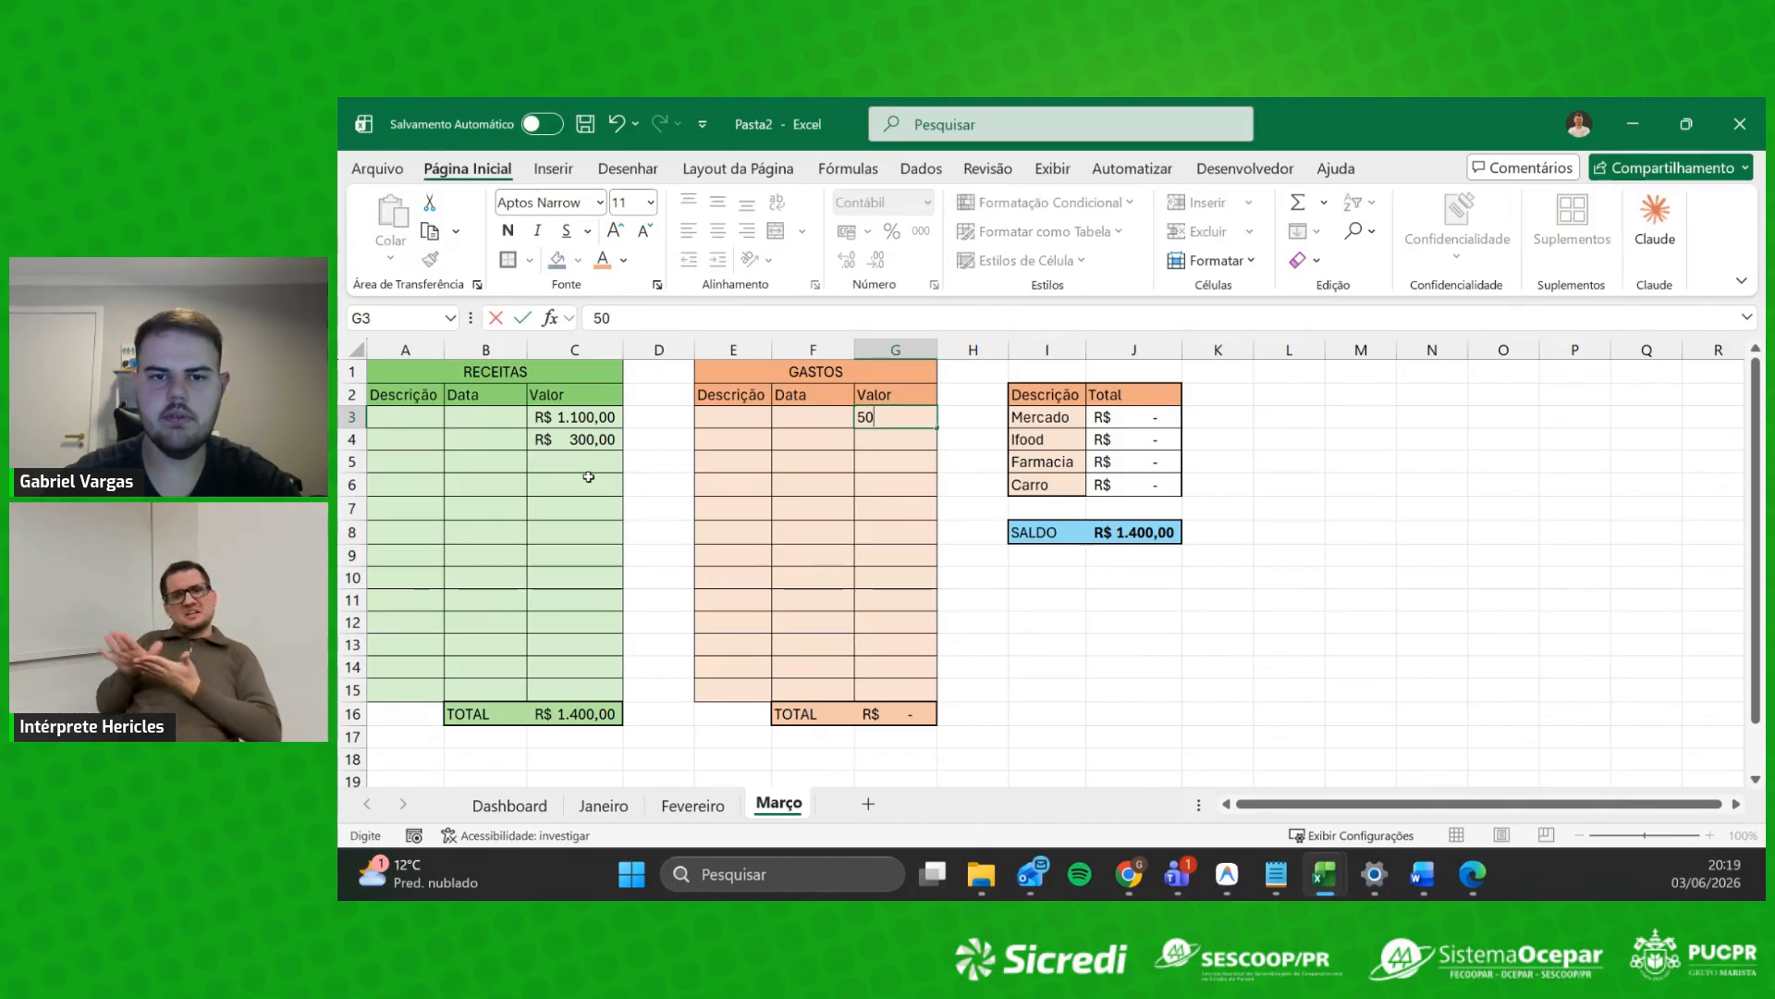
key(Return)
text(6)
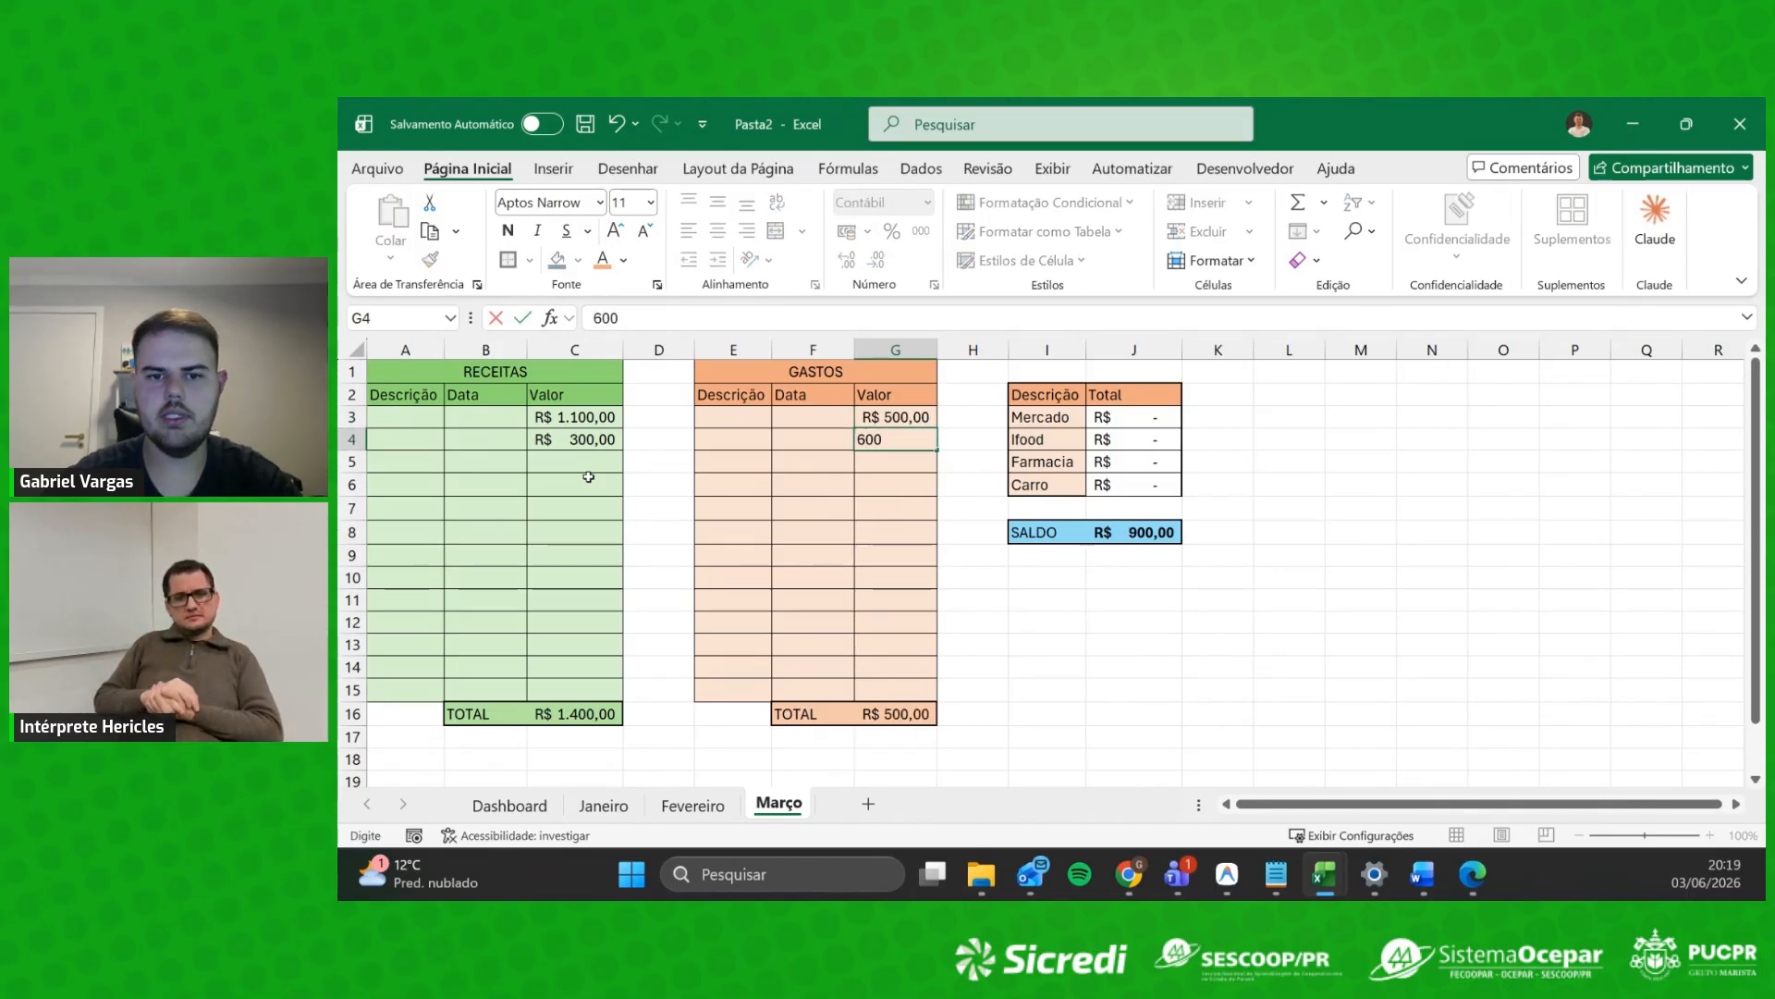
text(00)
key(Return)
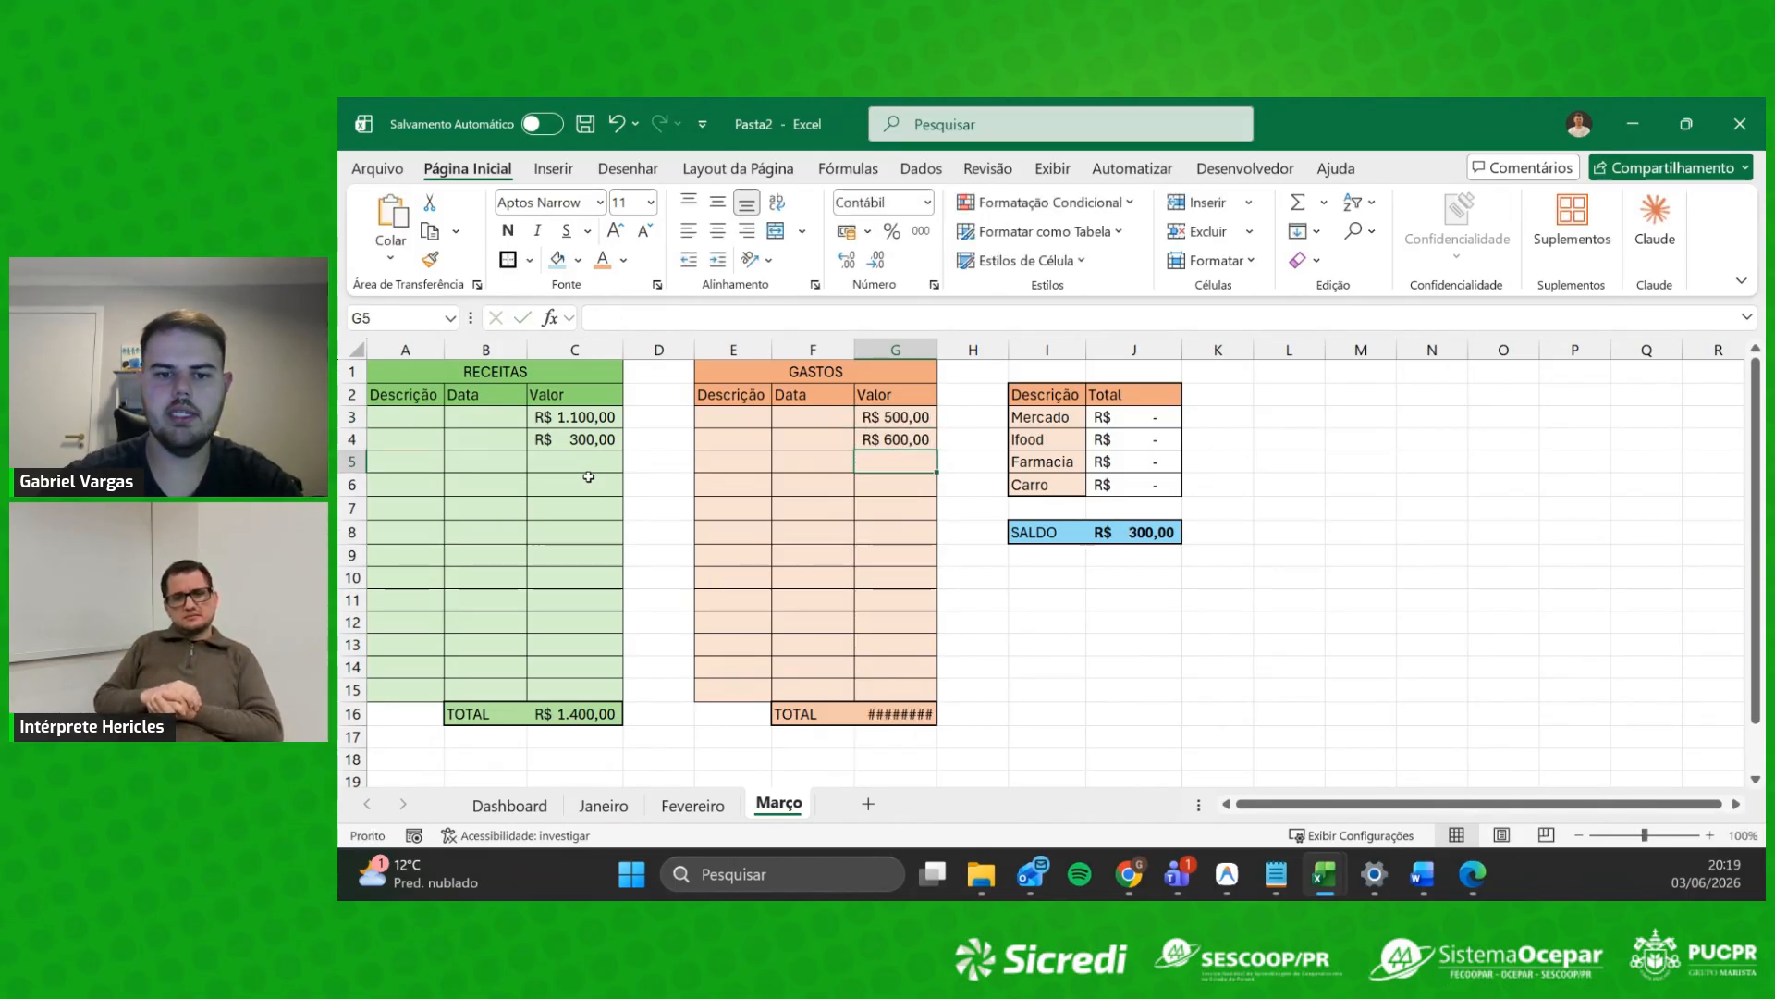
double_click(937, 349)
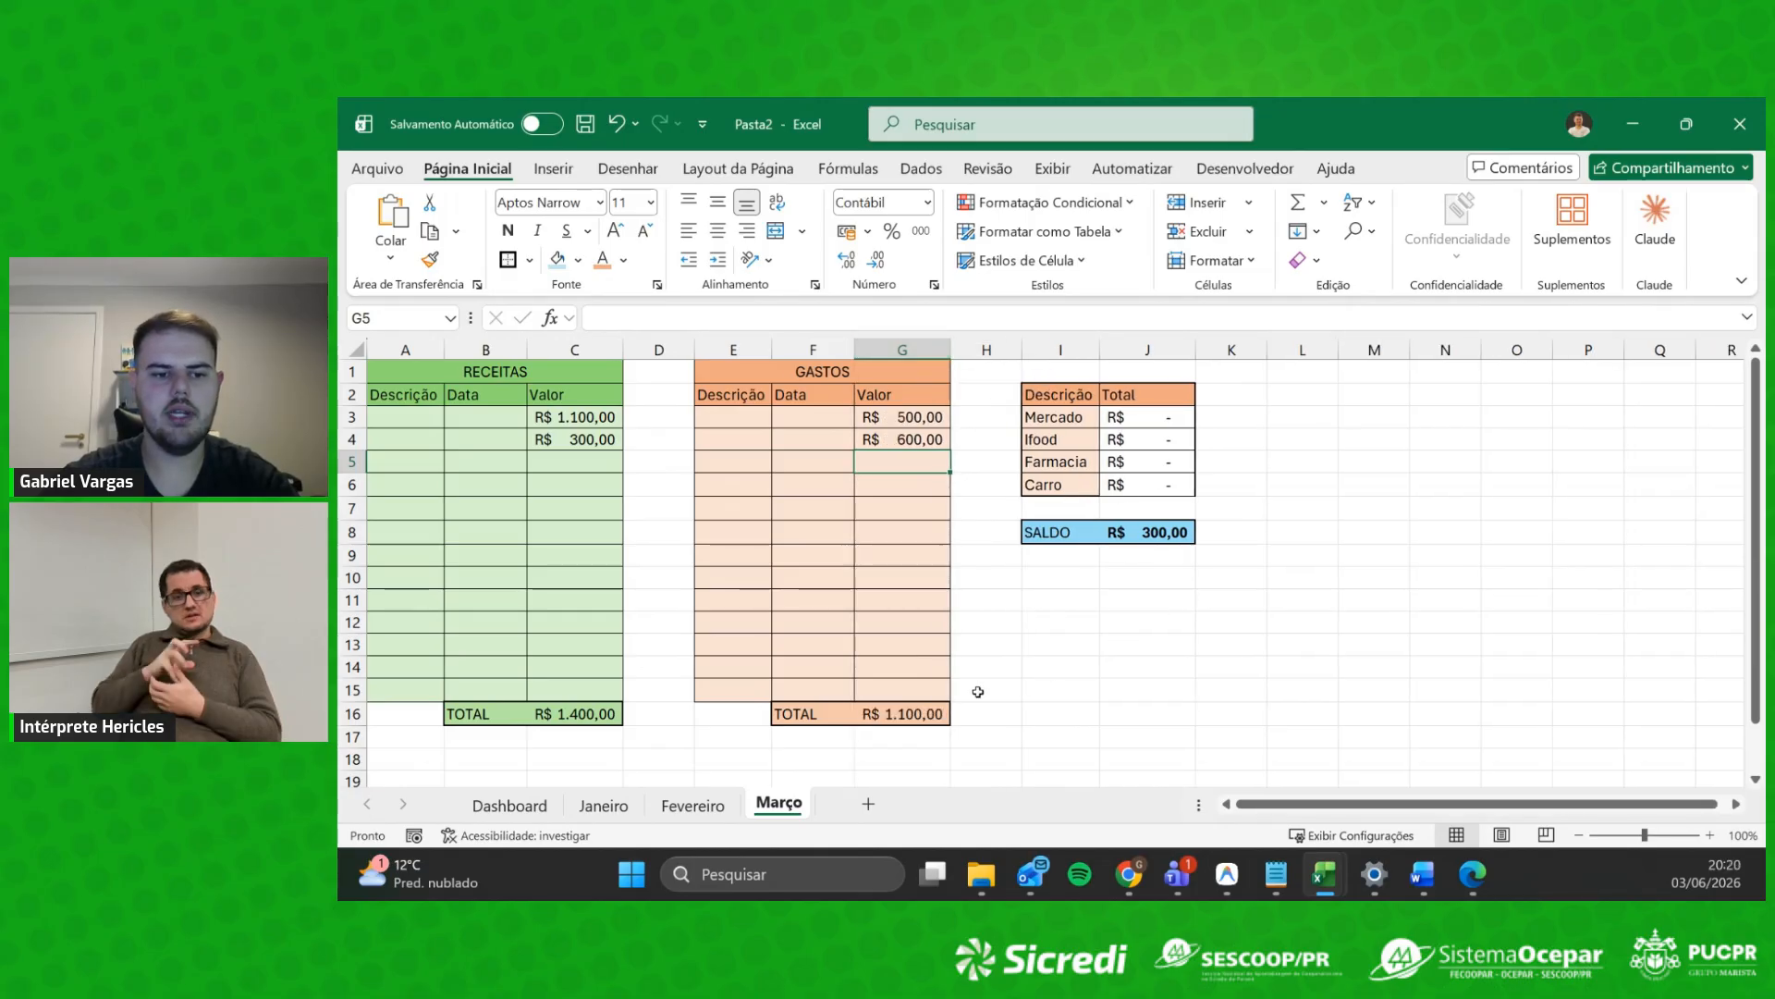
Step: Check the Receitas, Gastos and Saldo formulas on Março and the Gastos total on Fevereiro
click(566, 712)
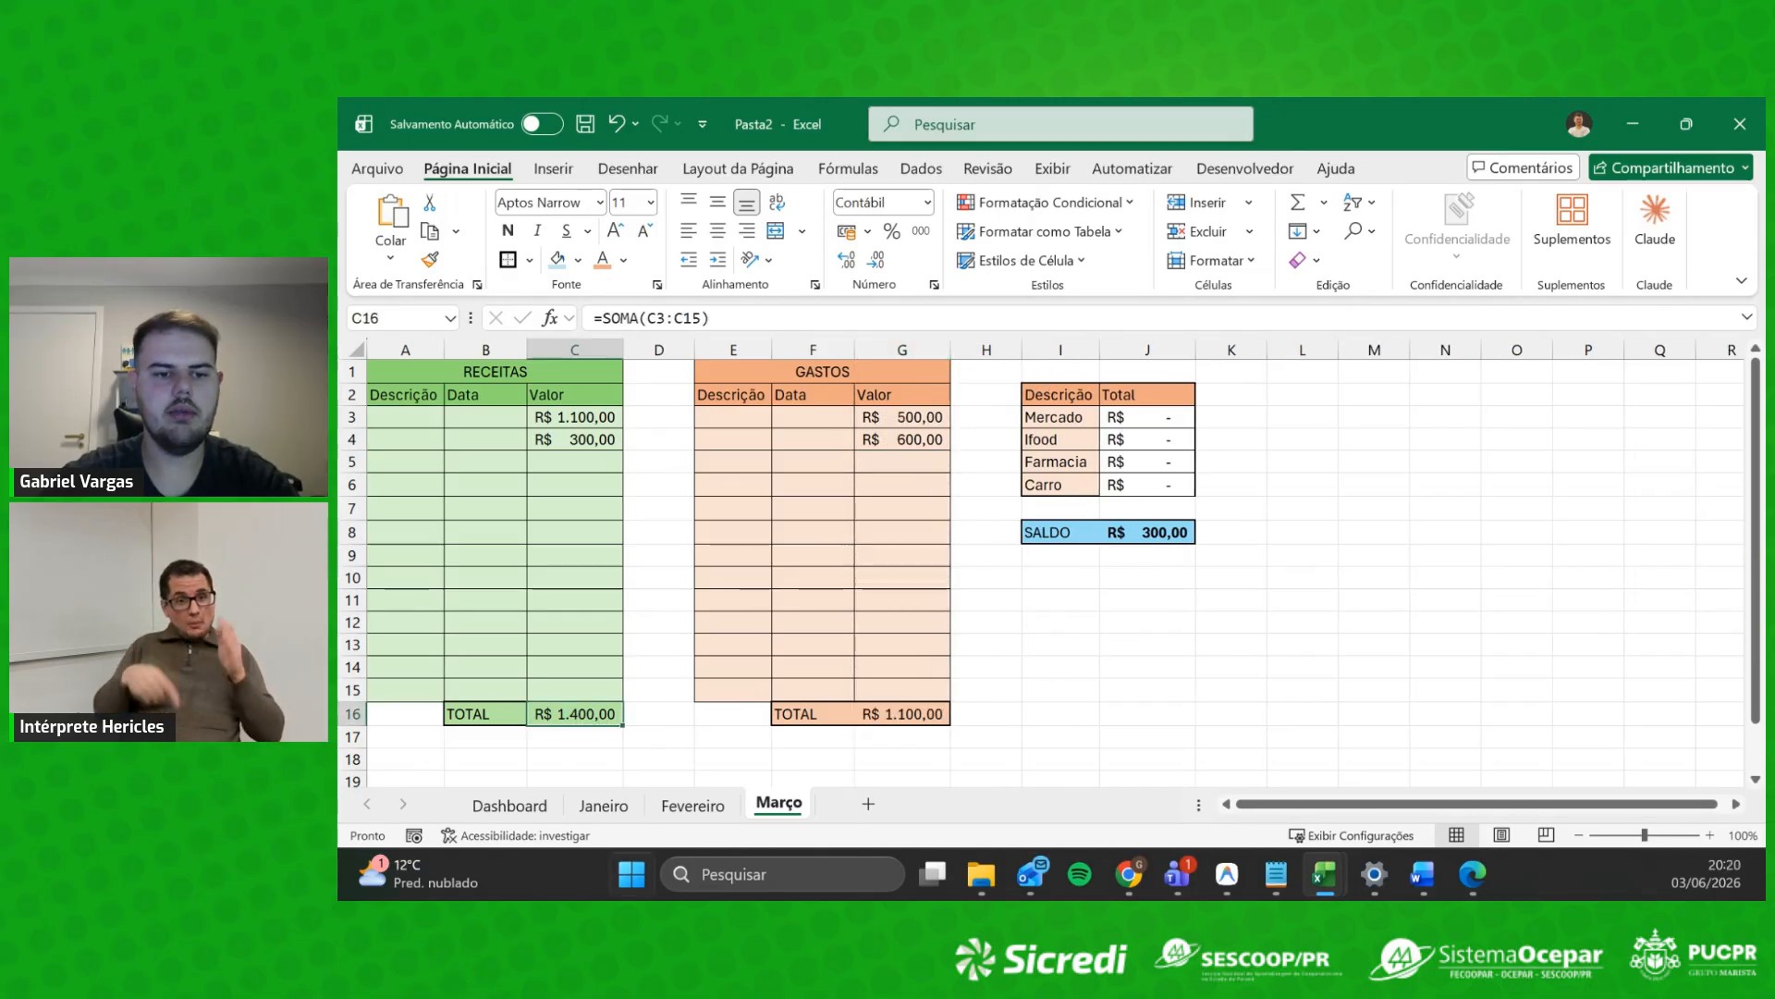
click(918, 718)
click(1170, 533)
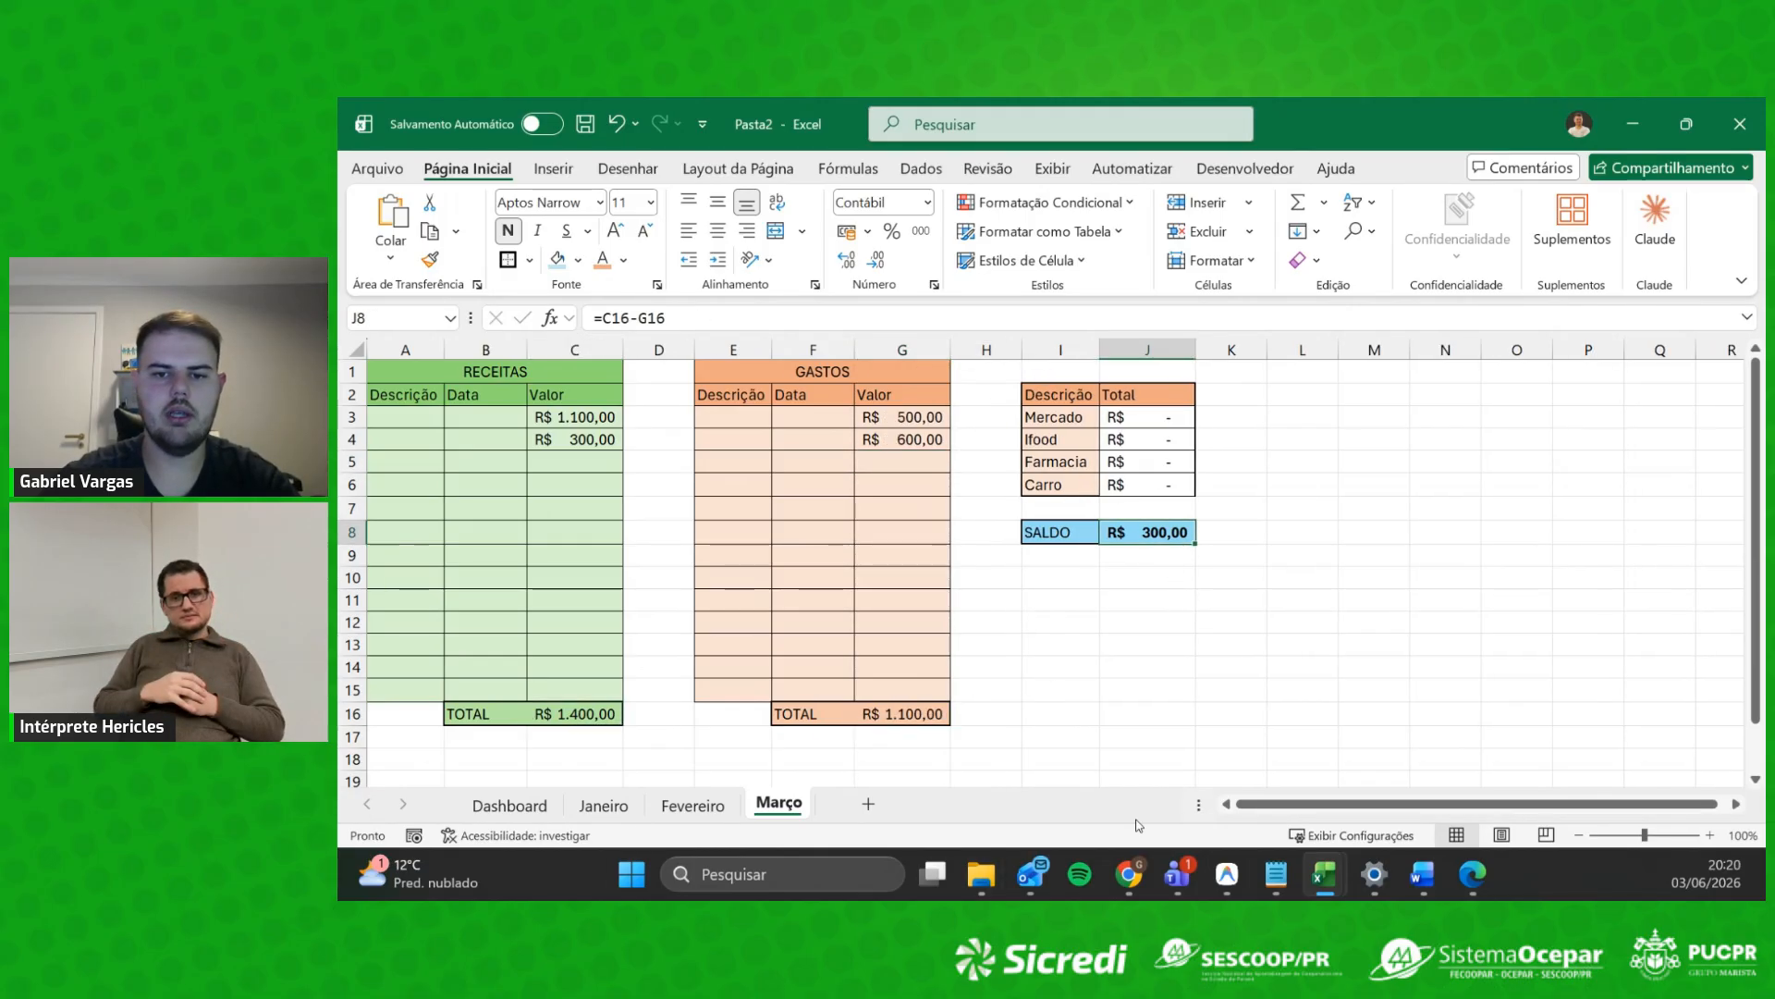
click(689, 806)
click(910, 713)
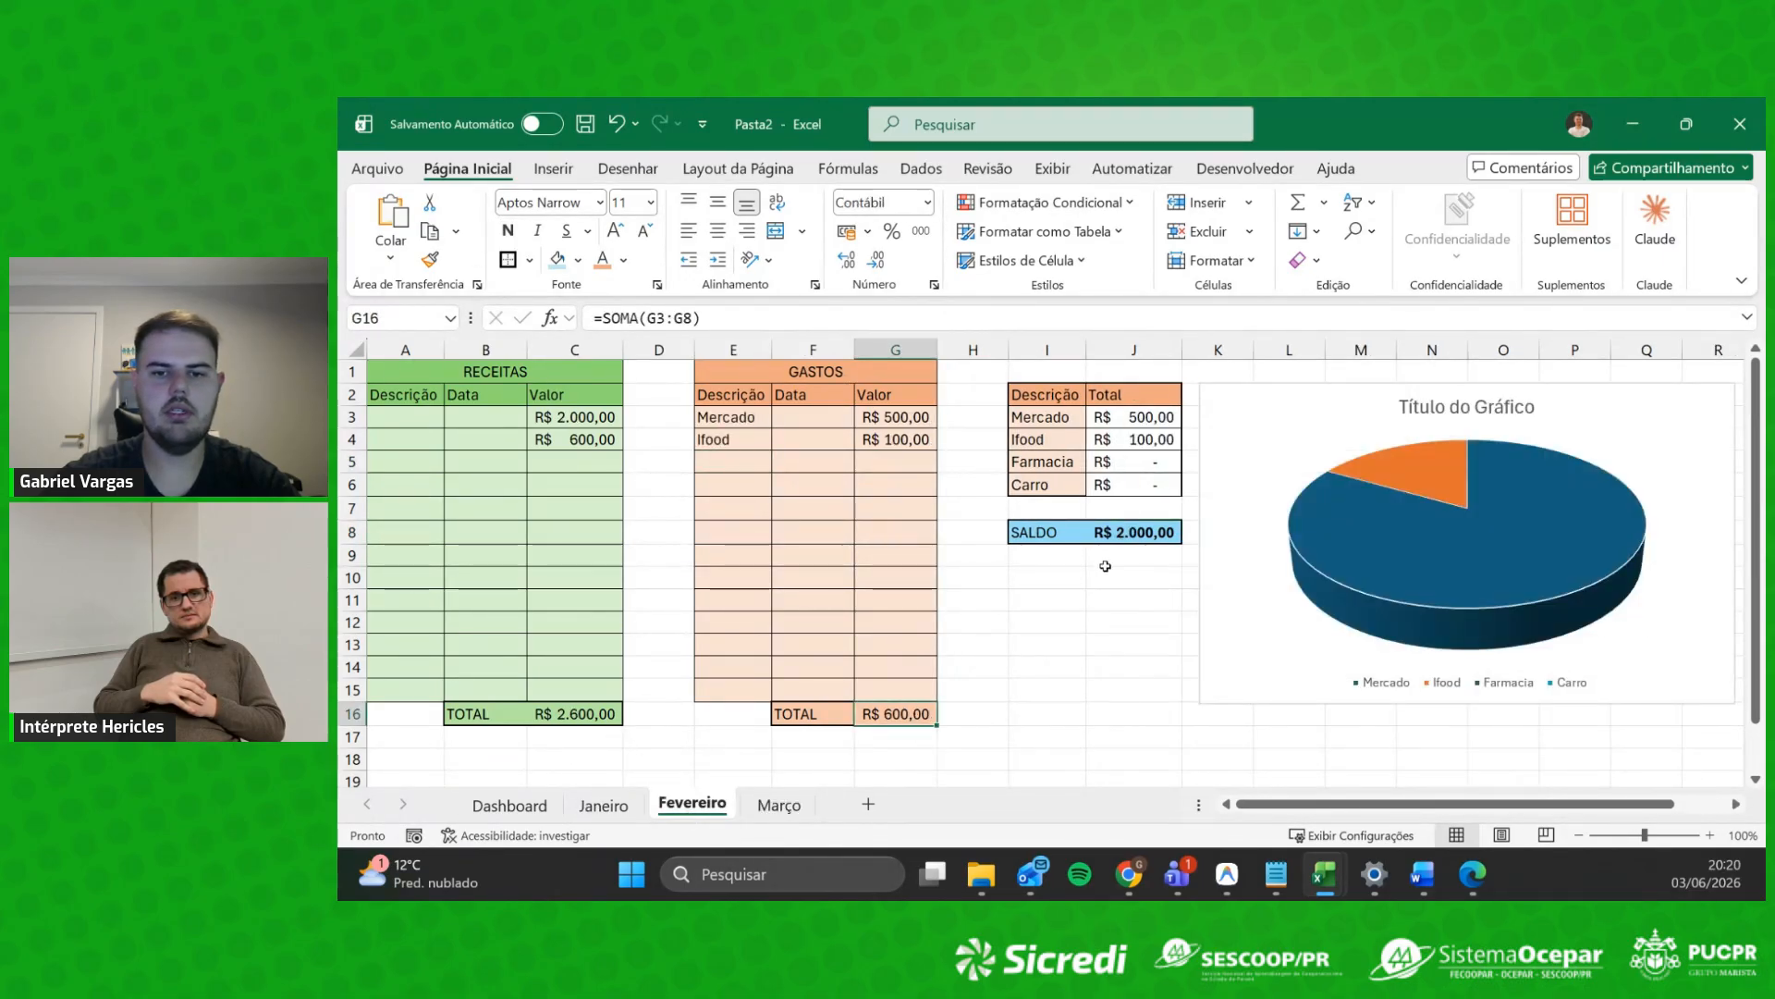
click(644, 804)
Step: Link Dashboard B5 to the Março Receitas total in C16
click(510, 805)
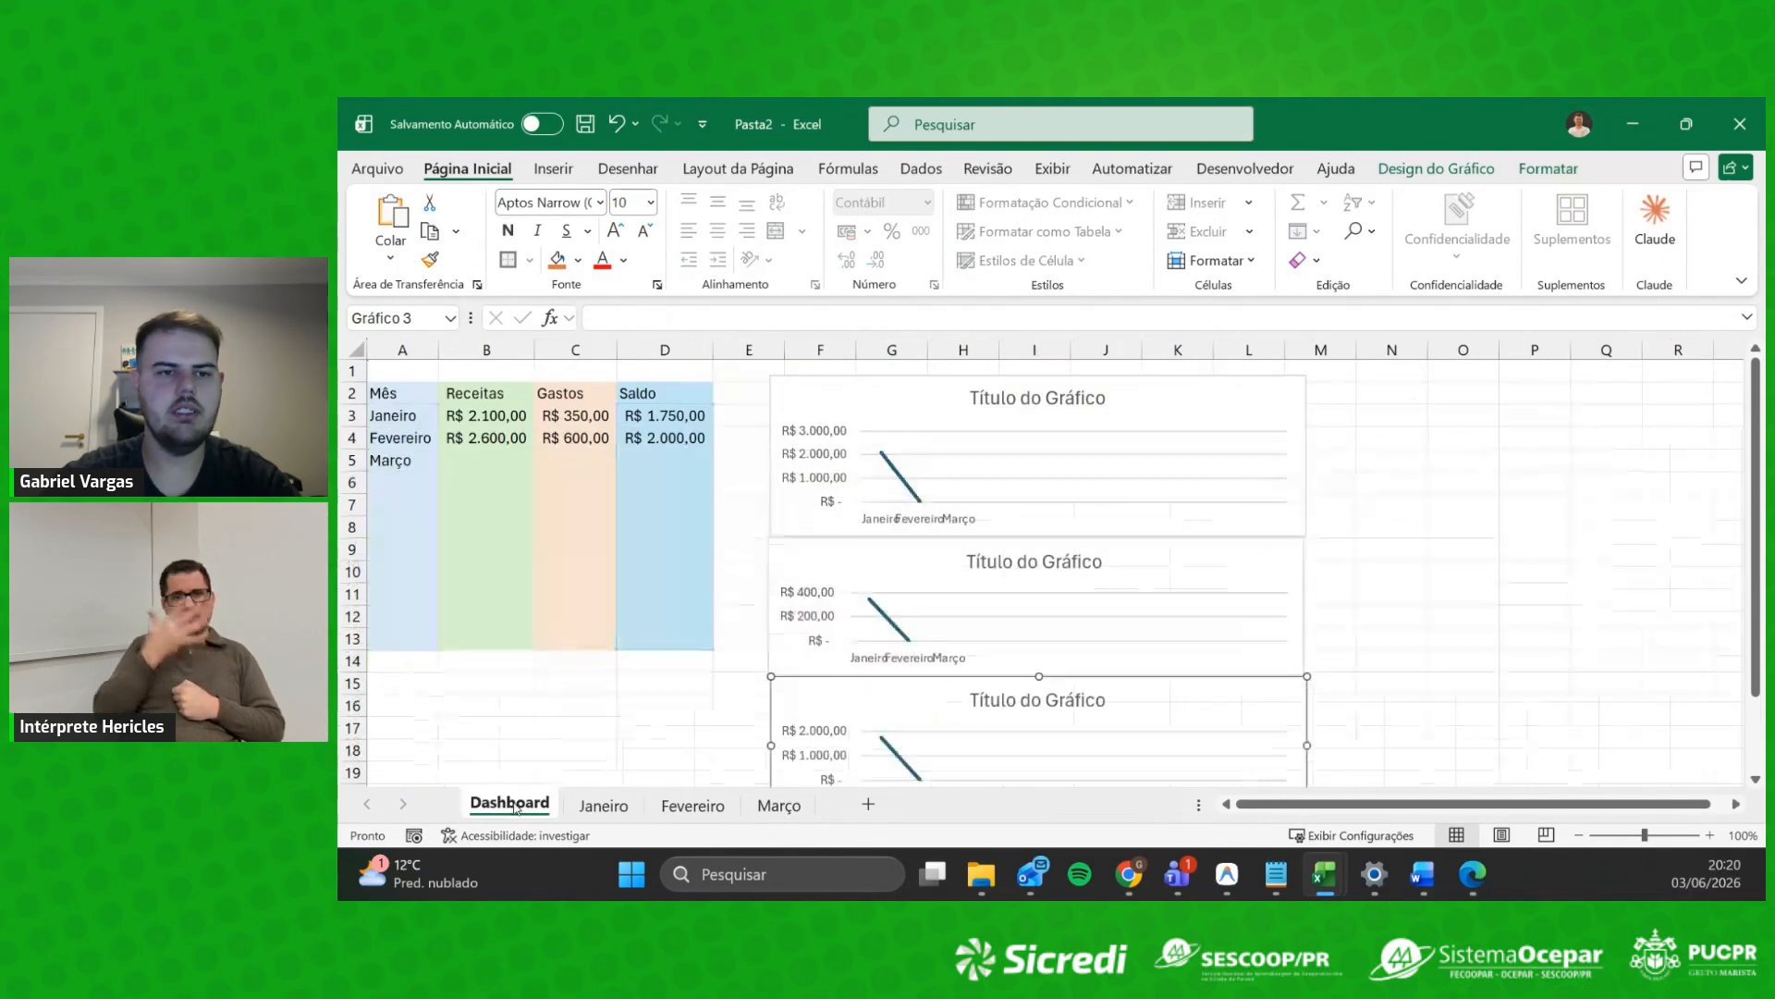
click(490, 462)
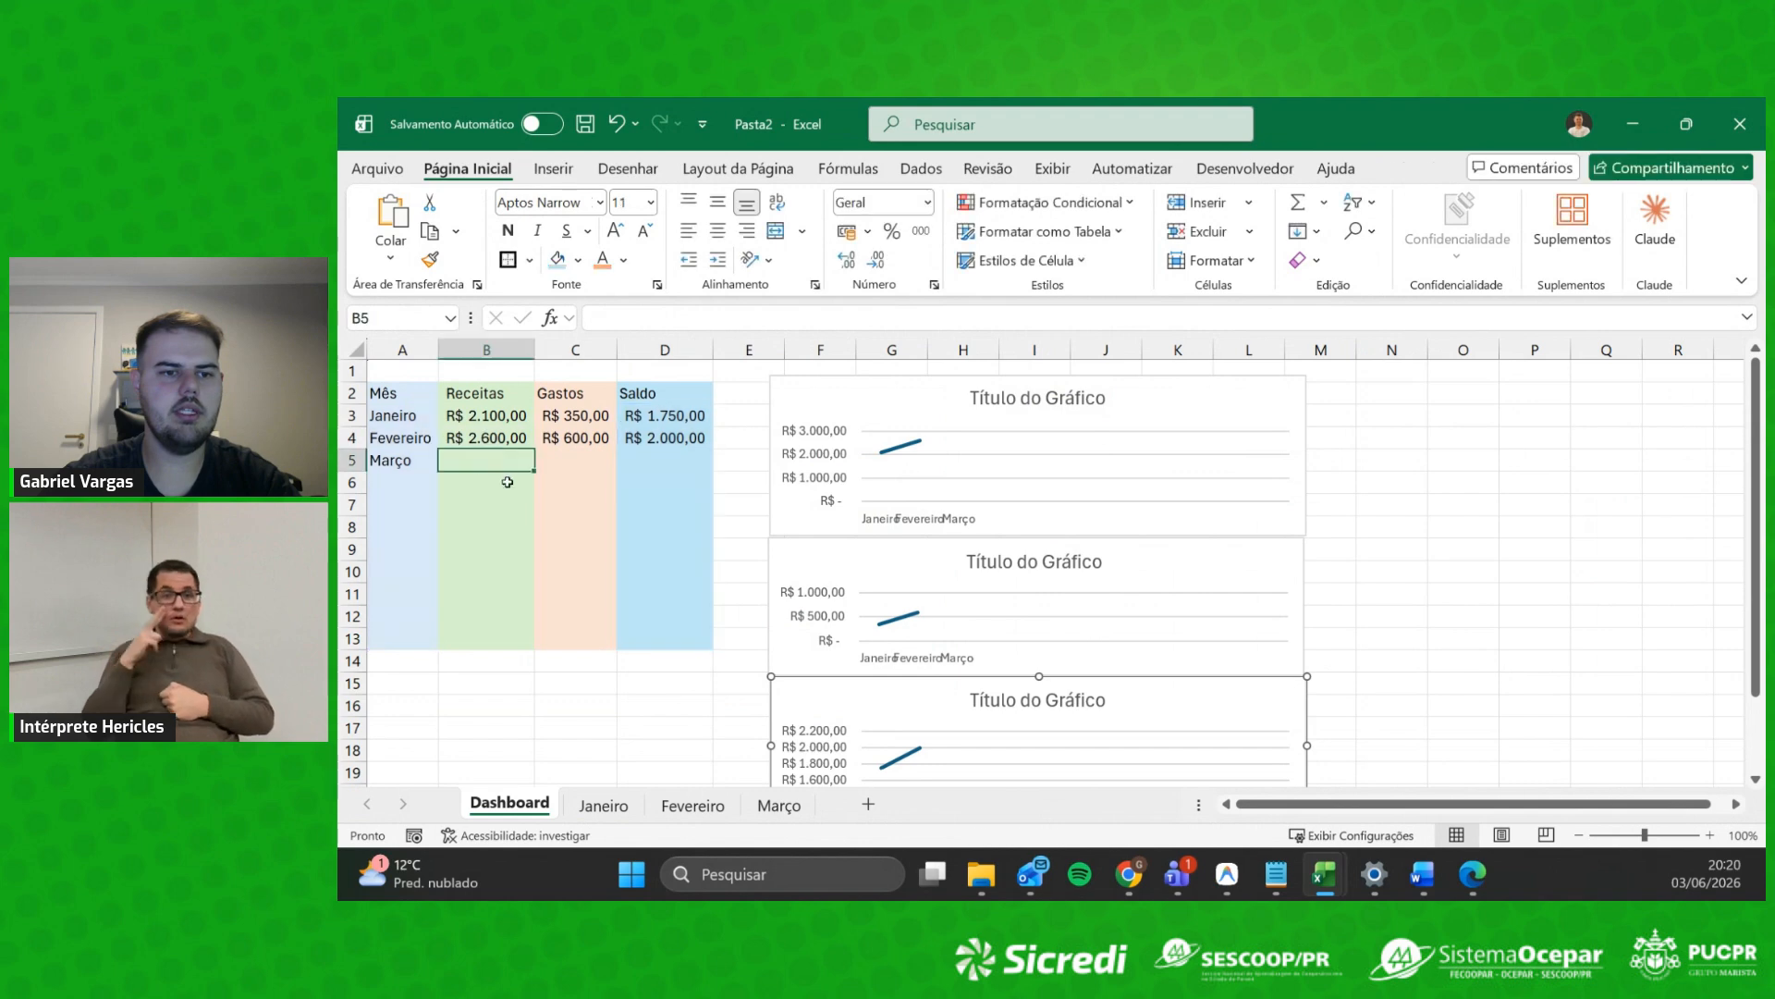
text(=)
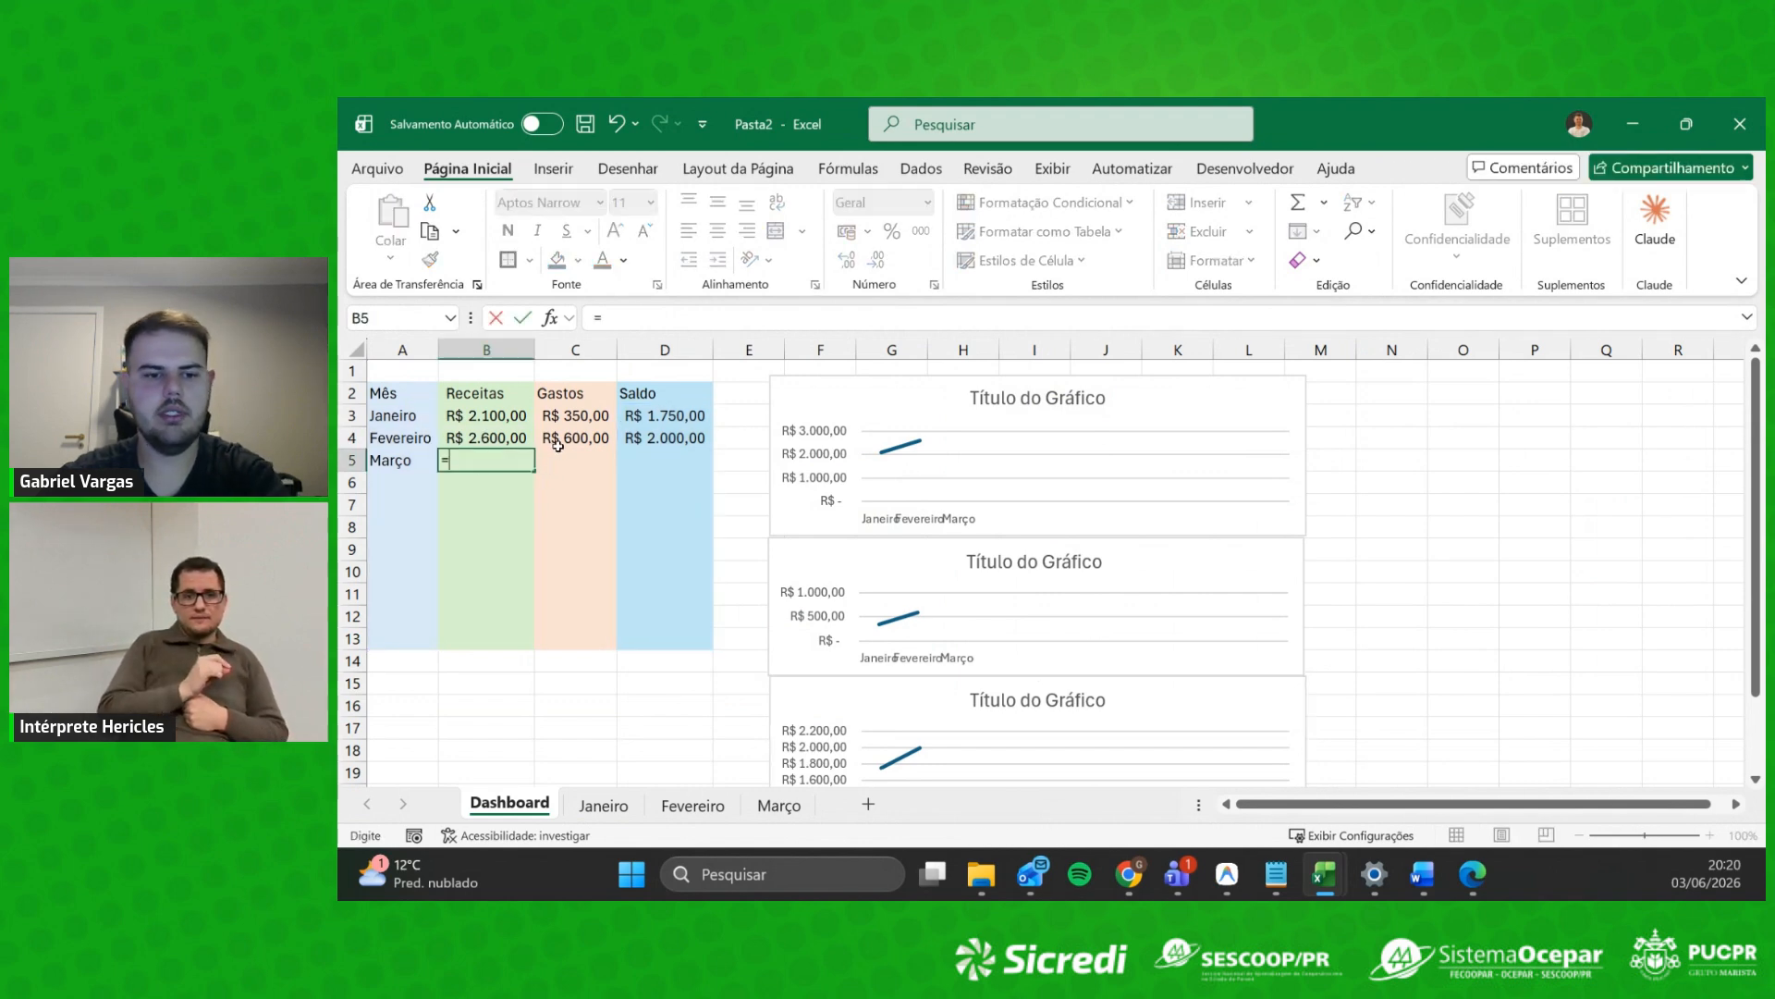
click(779, 805)
click(601, 714)
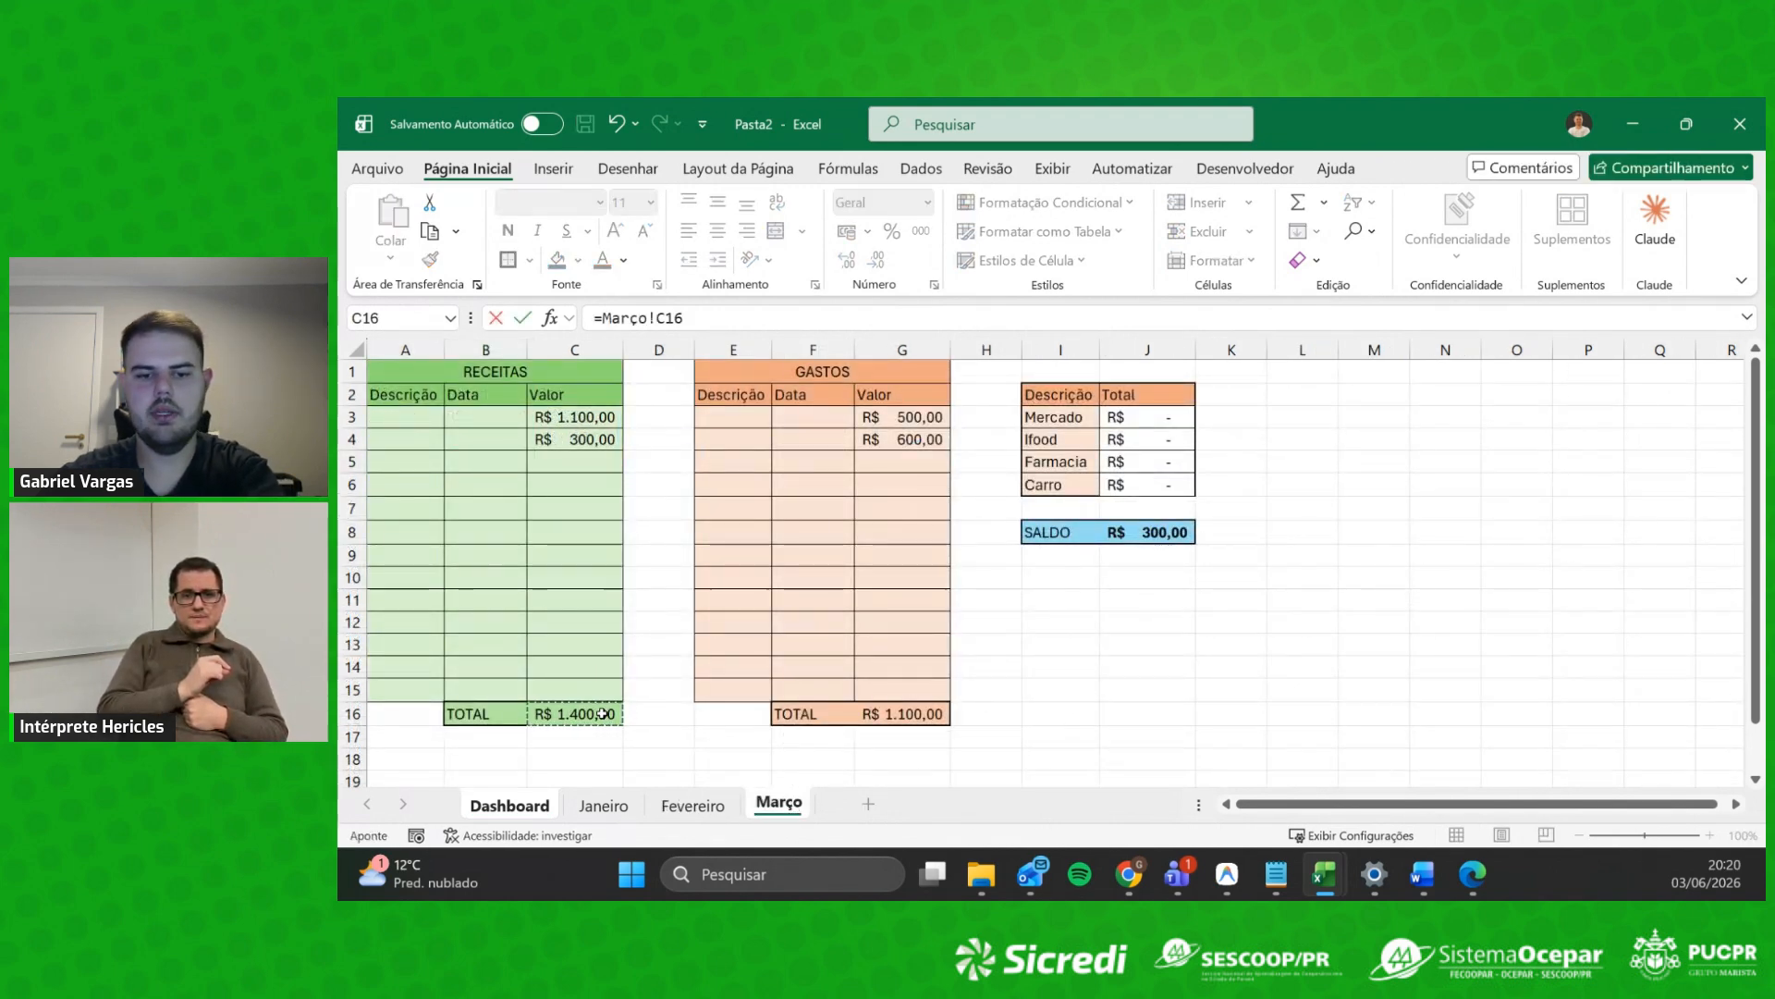
key(Return)
Step: Link Dashboard C5 to the Março Gastos total in G16
click(569, 455)
text(=)
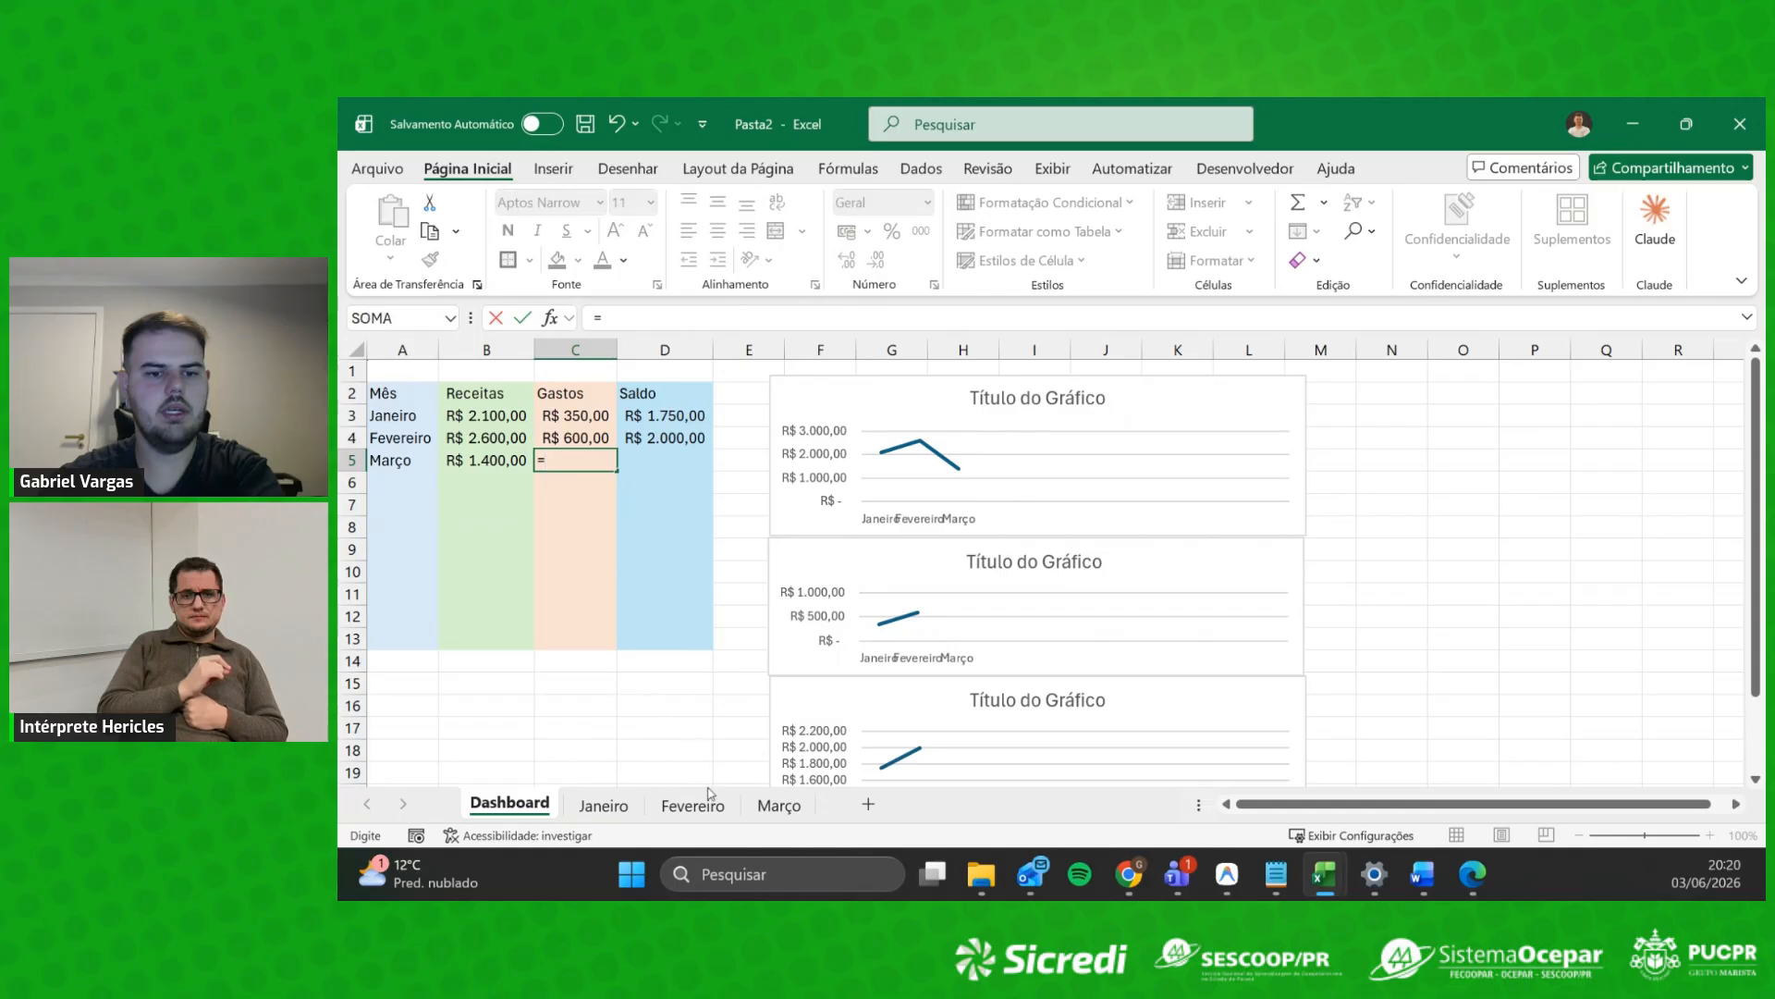
click(779, 805)
click(902, 713)
key(Return)
Step: Link Dashboard D5 to the Março Saldo in J8
click(689, 460)
text(=)
click(778, 804)
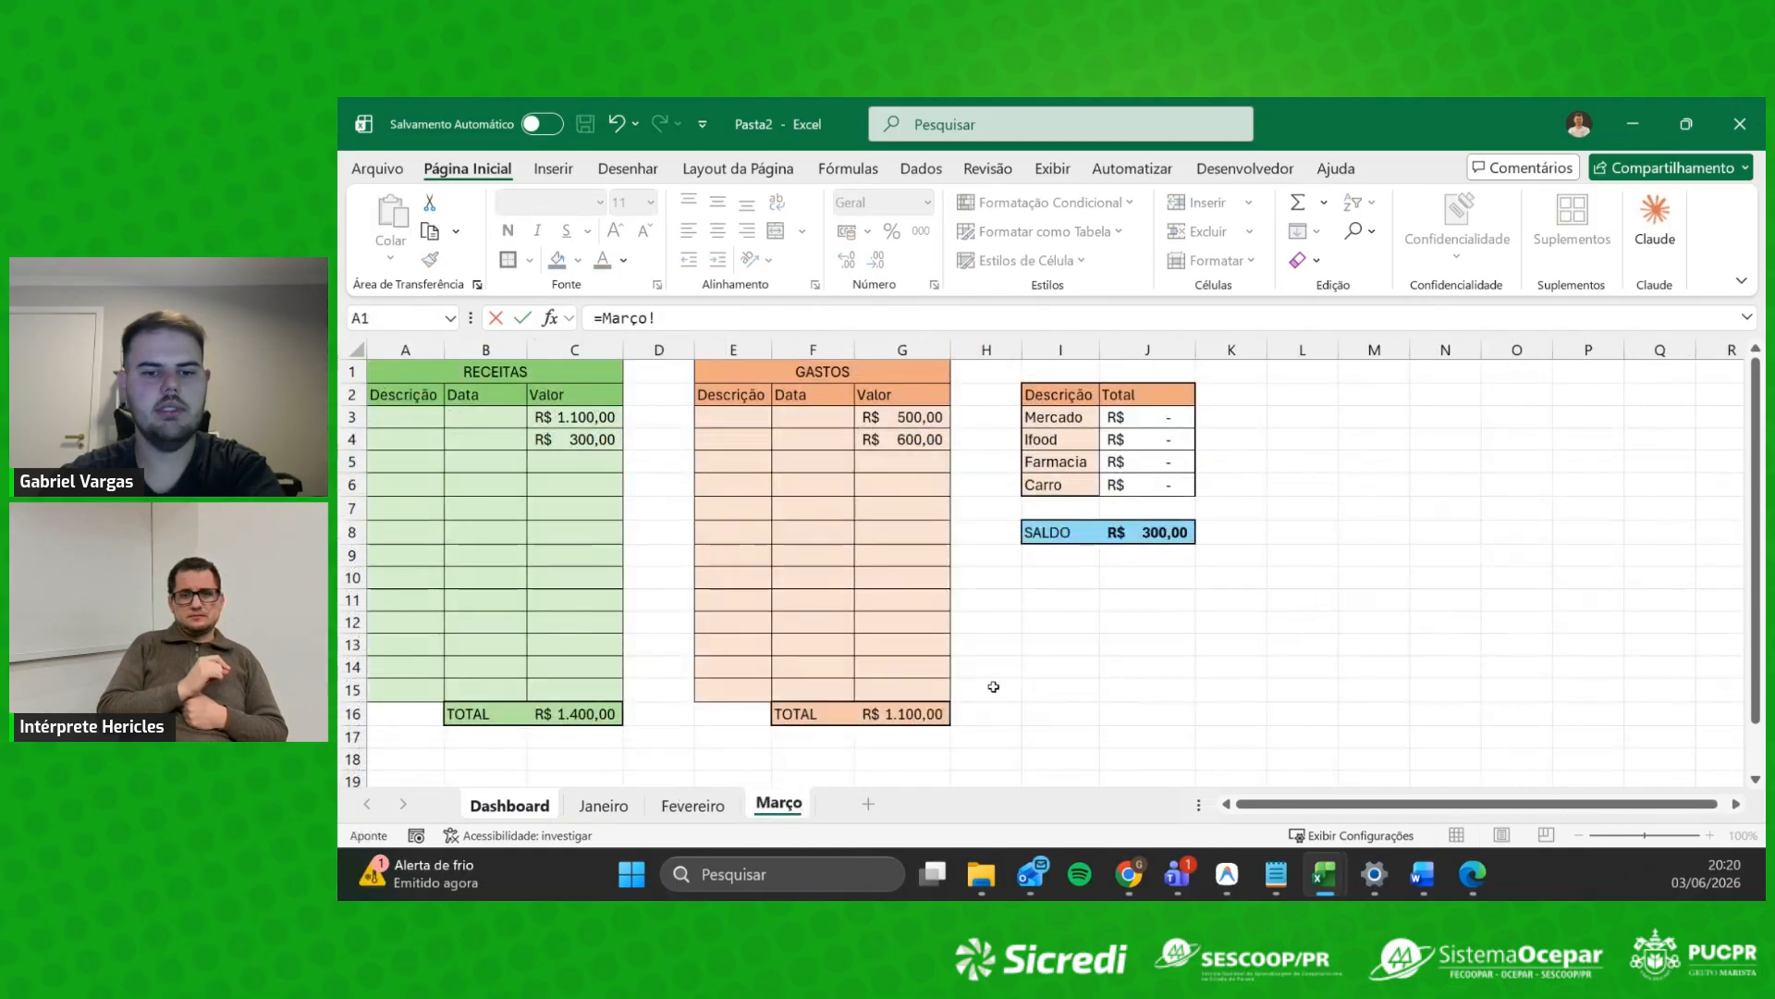
click(1151, 531)
key(Return)
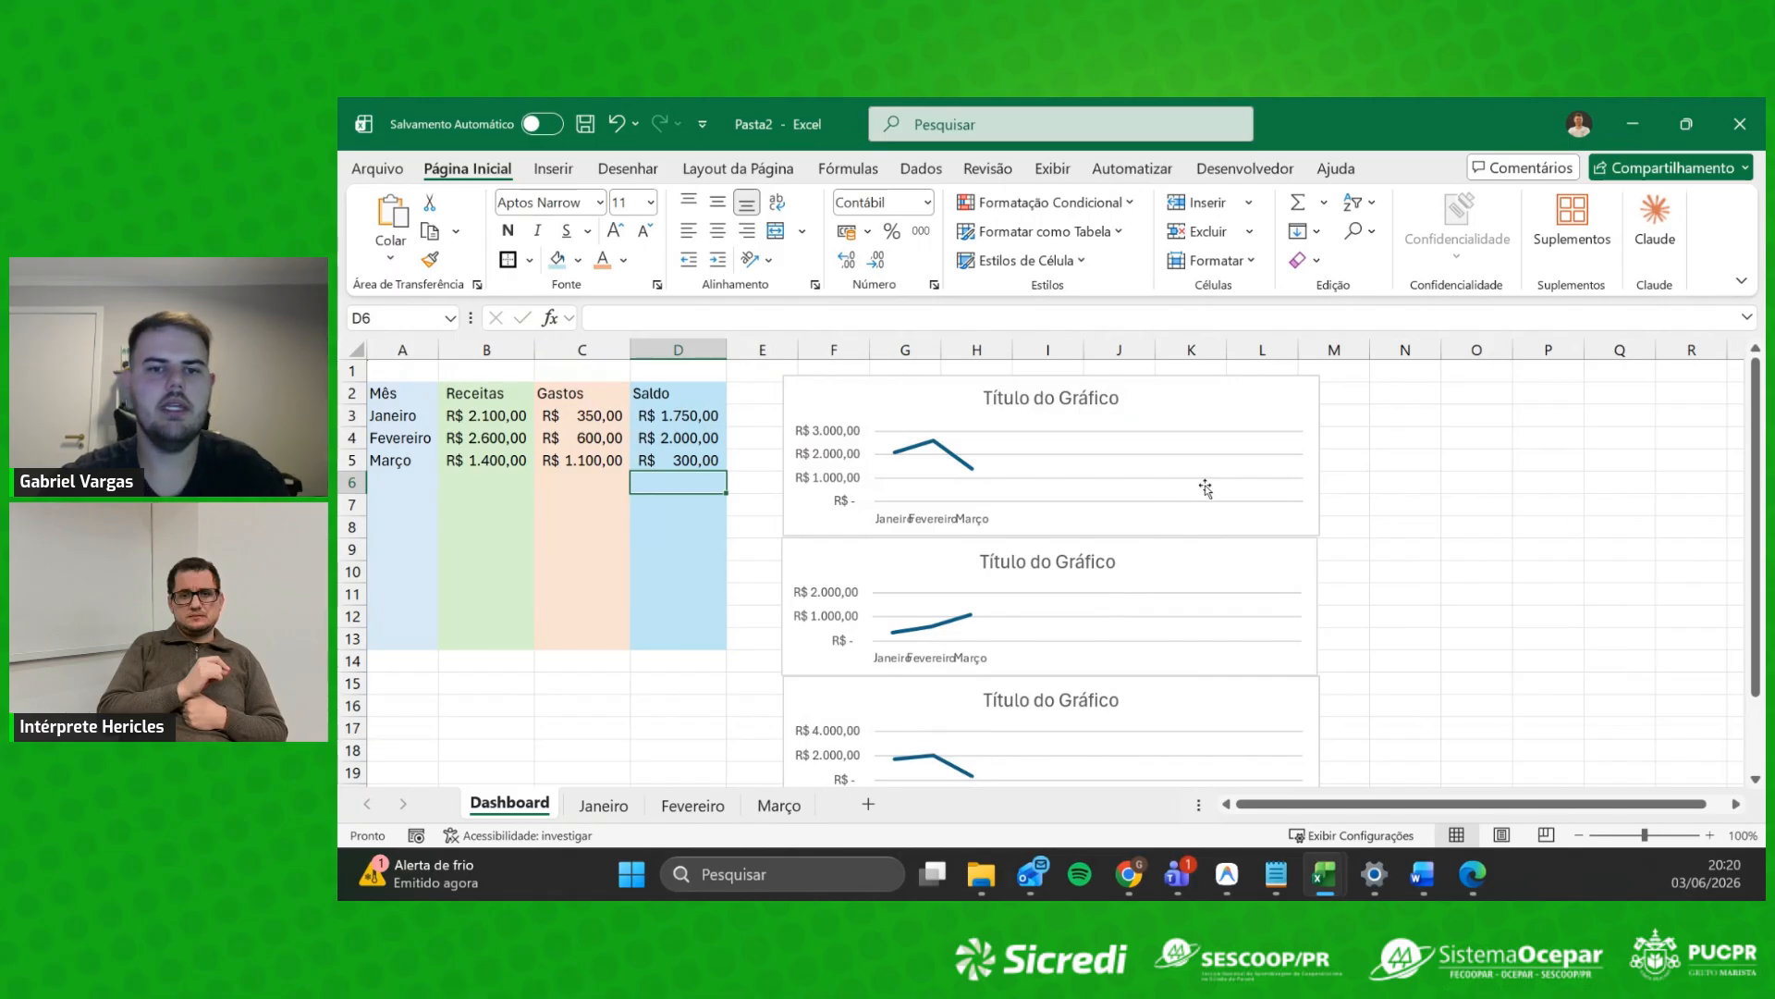
Step: Drag the second and then the first line chart wider to the right, to matching widths
scroll(1254, 492, down, 1)
scroll(1281, 467, up, 1)
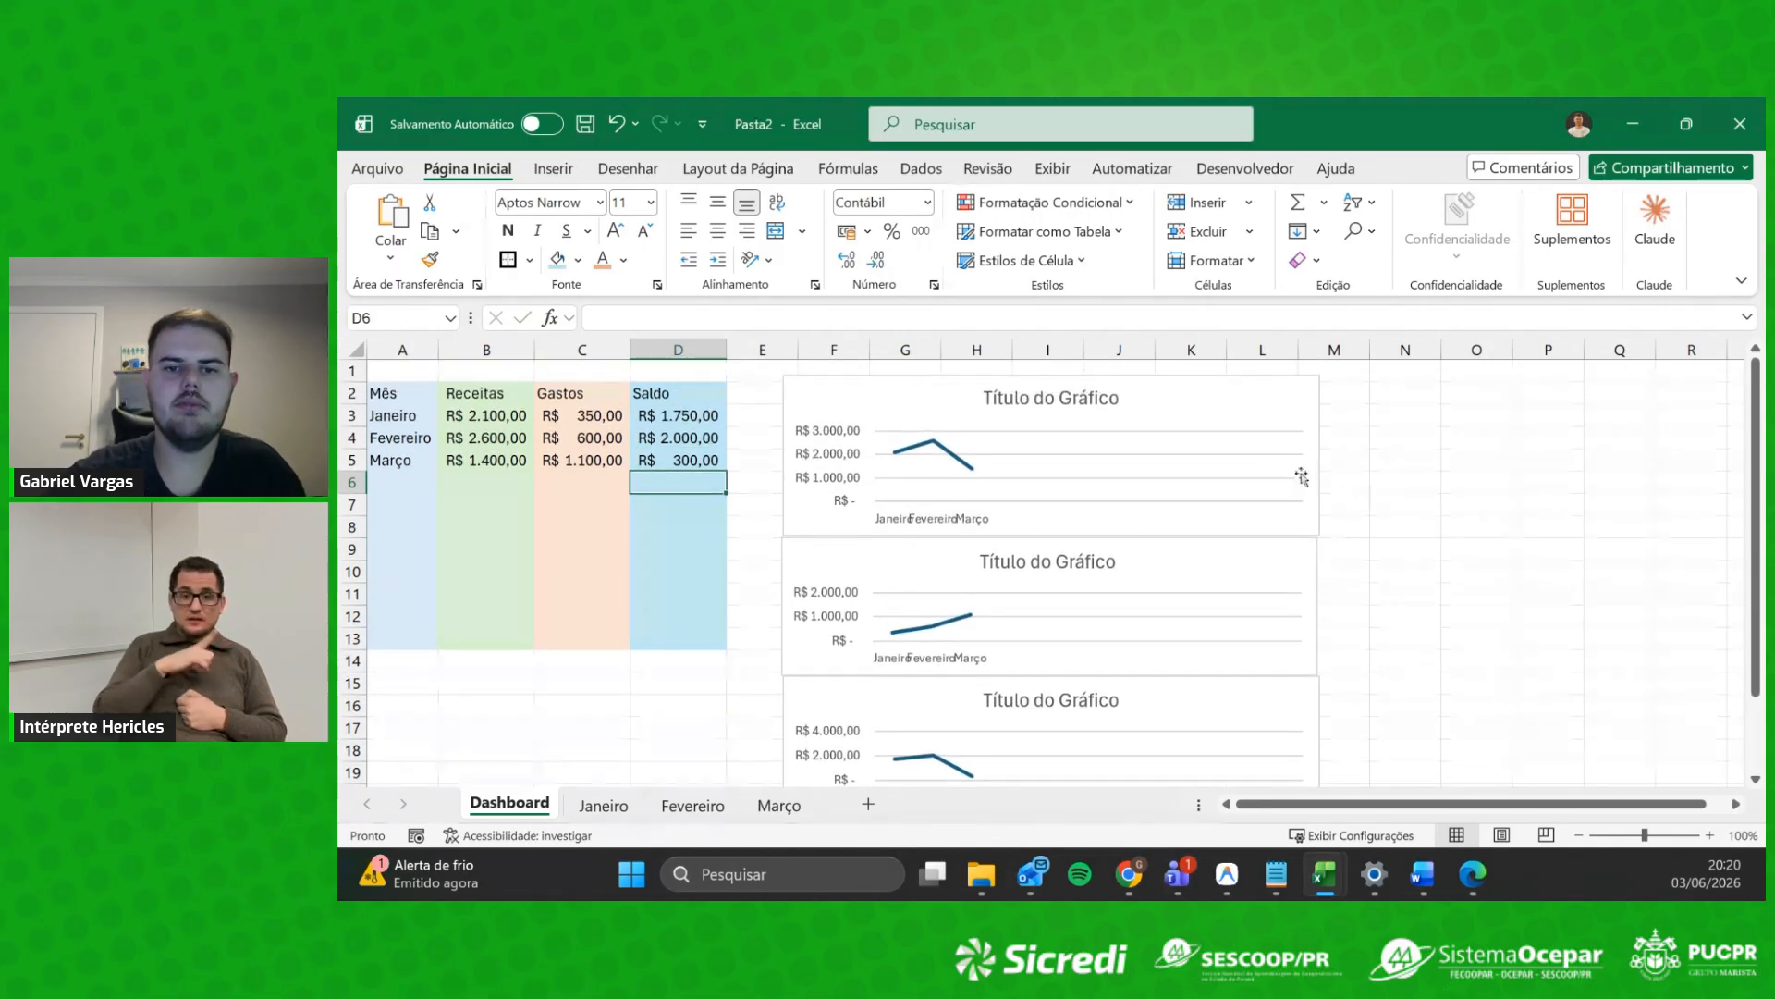
click(1083, 403)
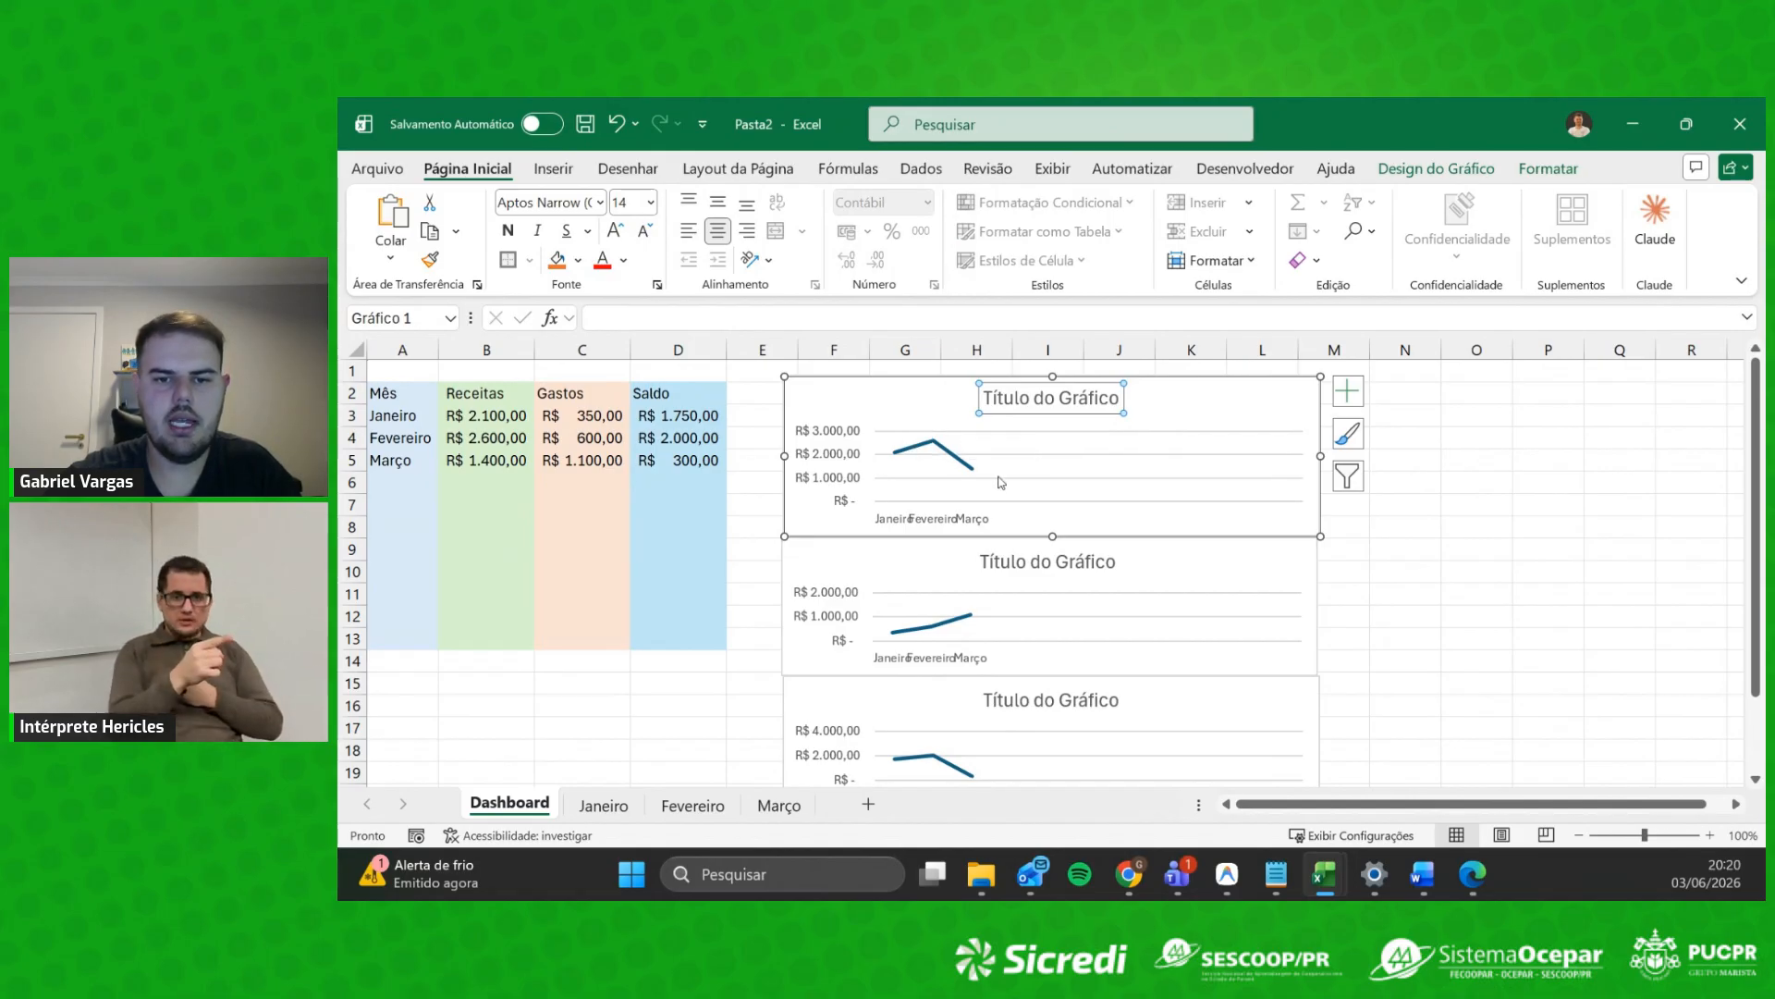
click(1083, 573)
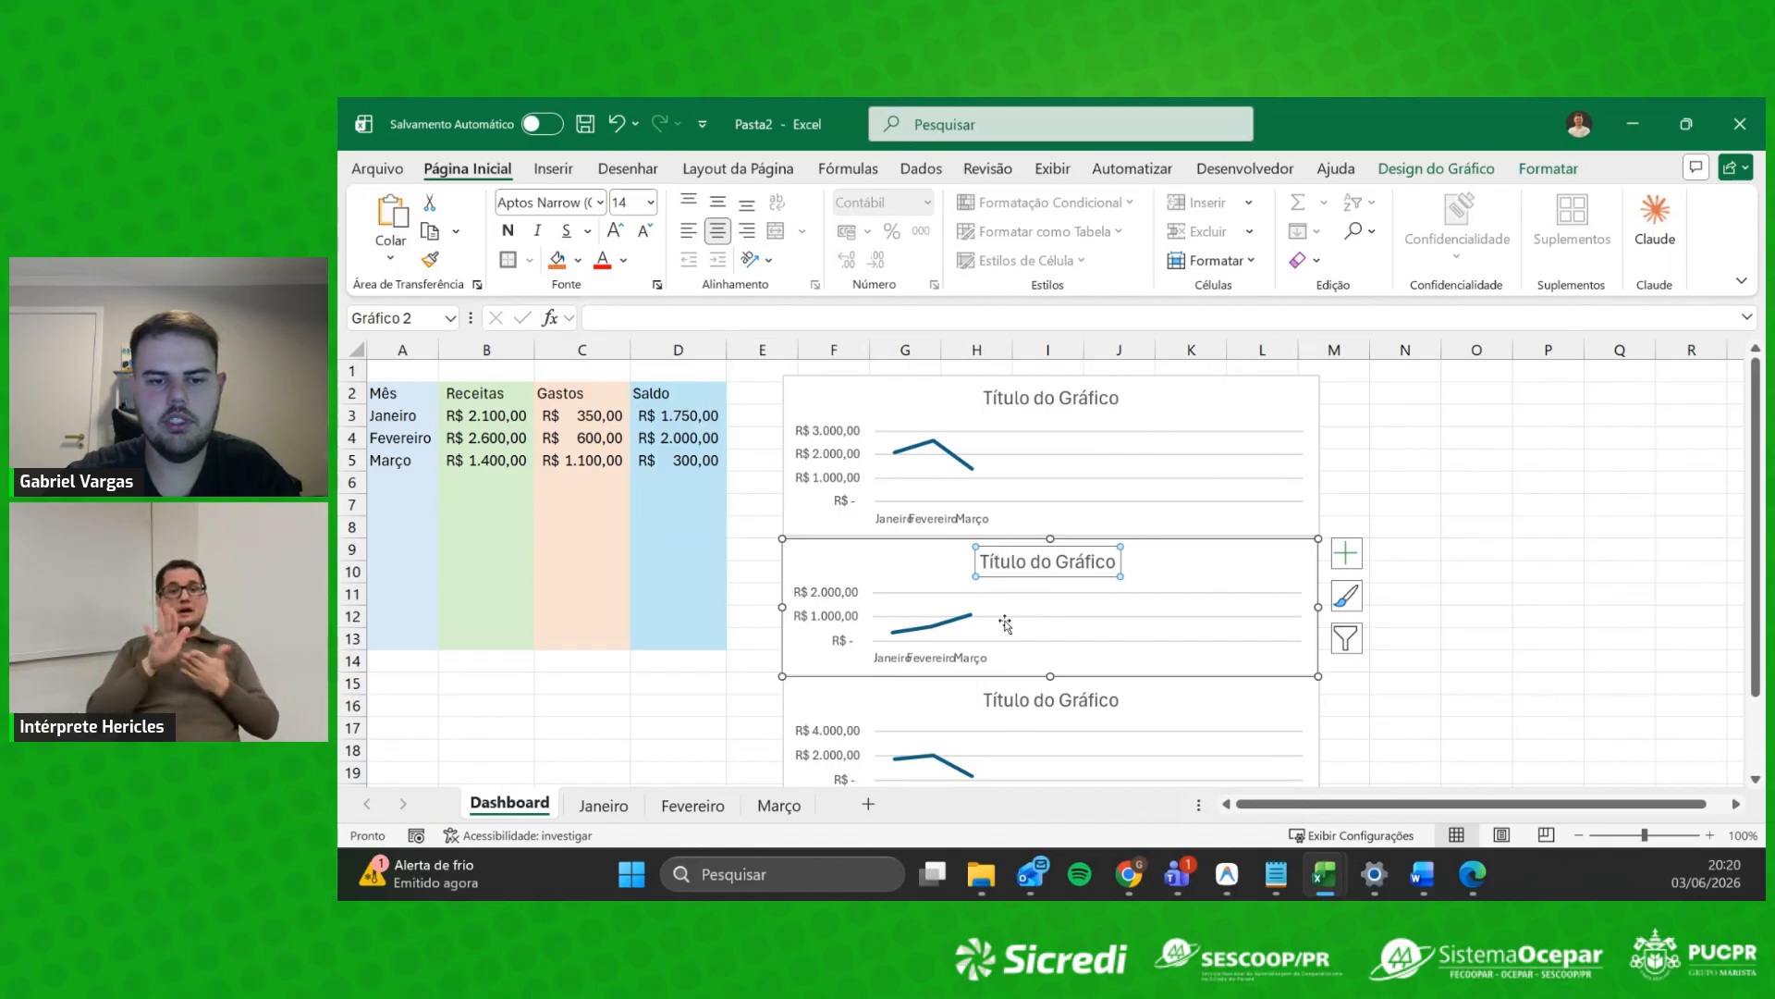
scroll(1010, 615, down, 2)
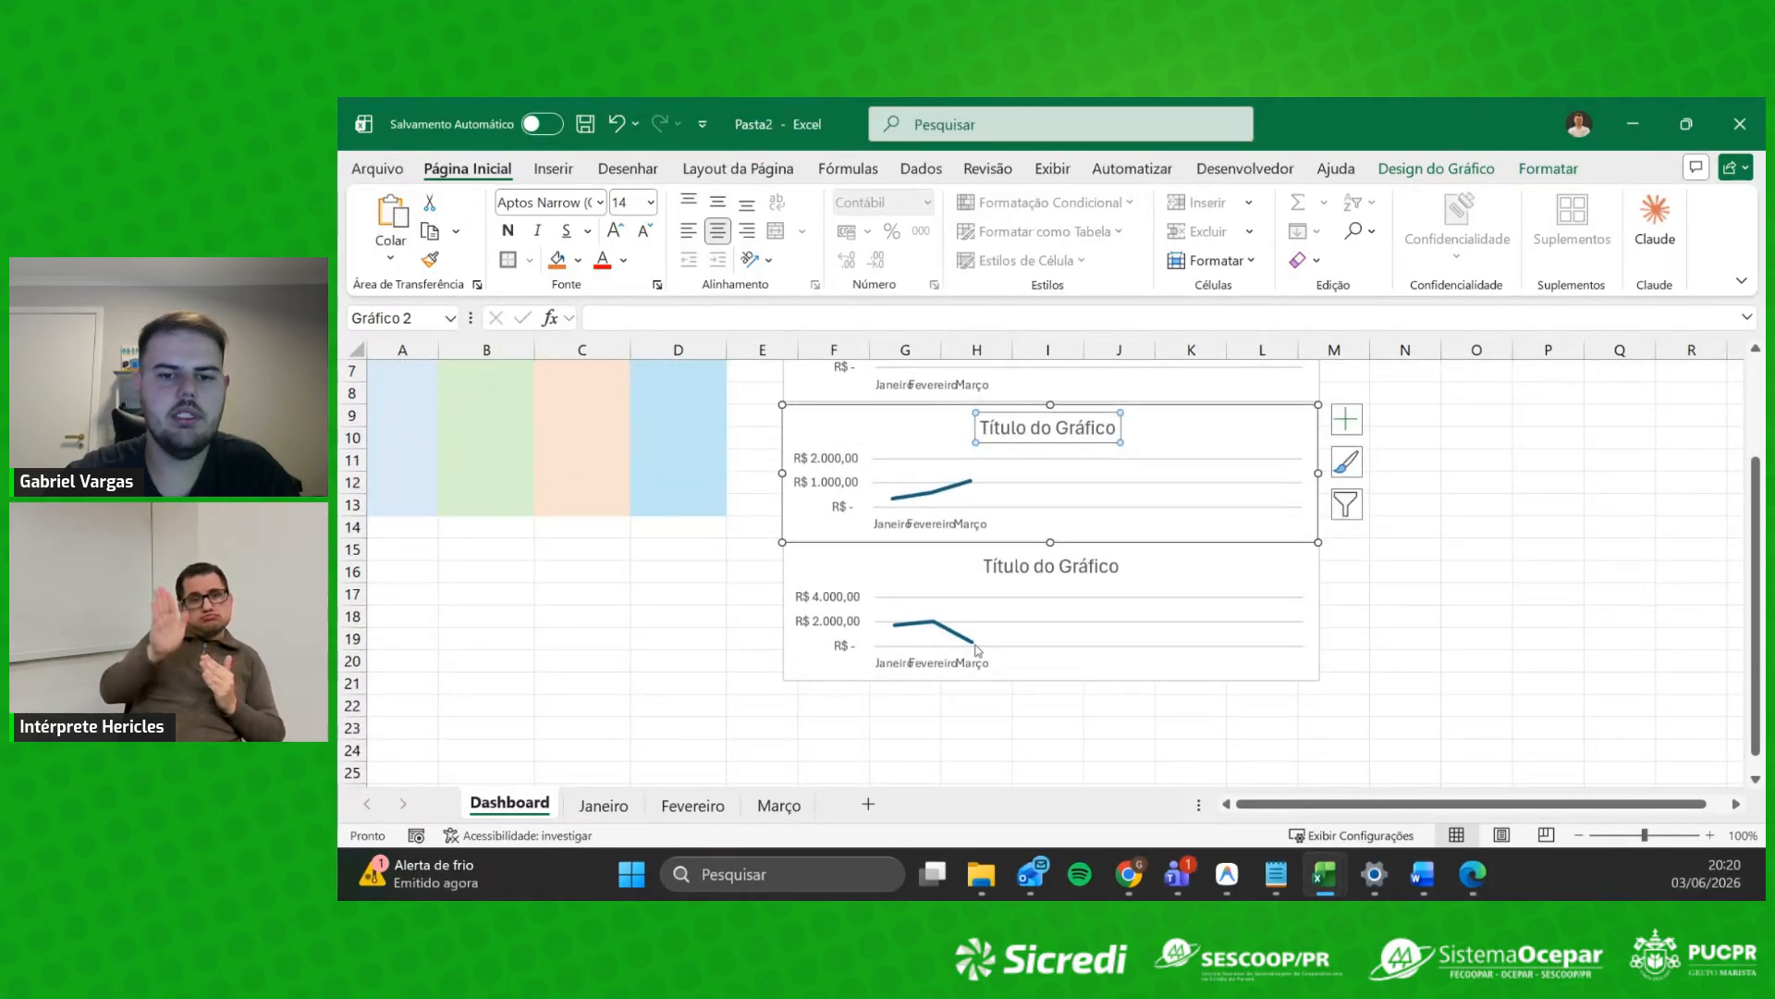
scroll(1091, 652, up, 2)
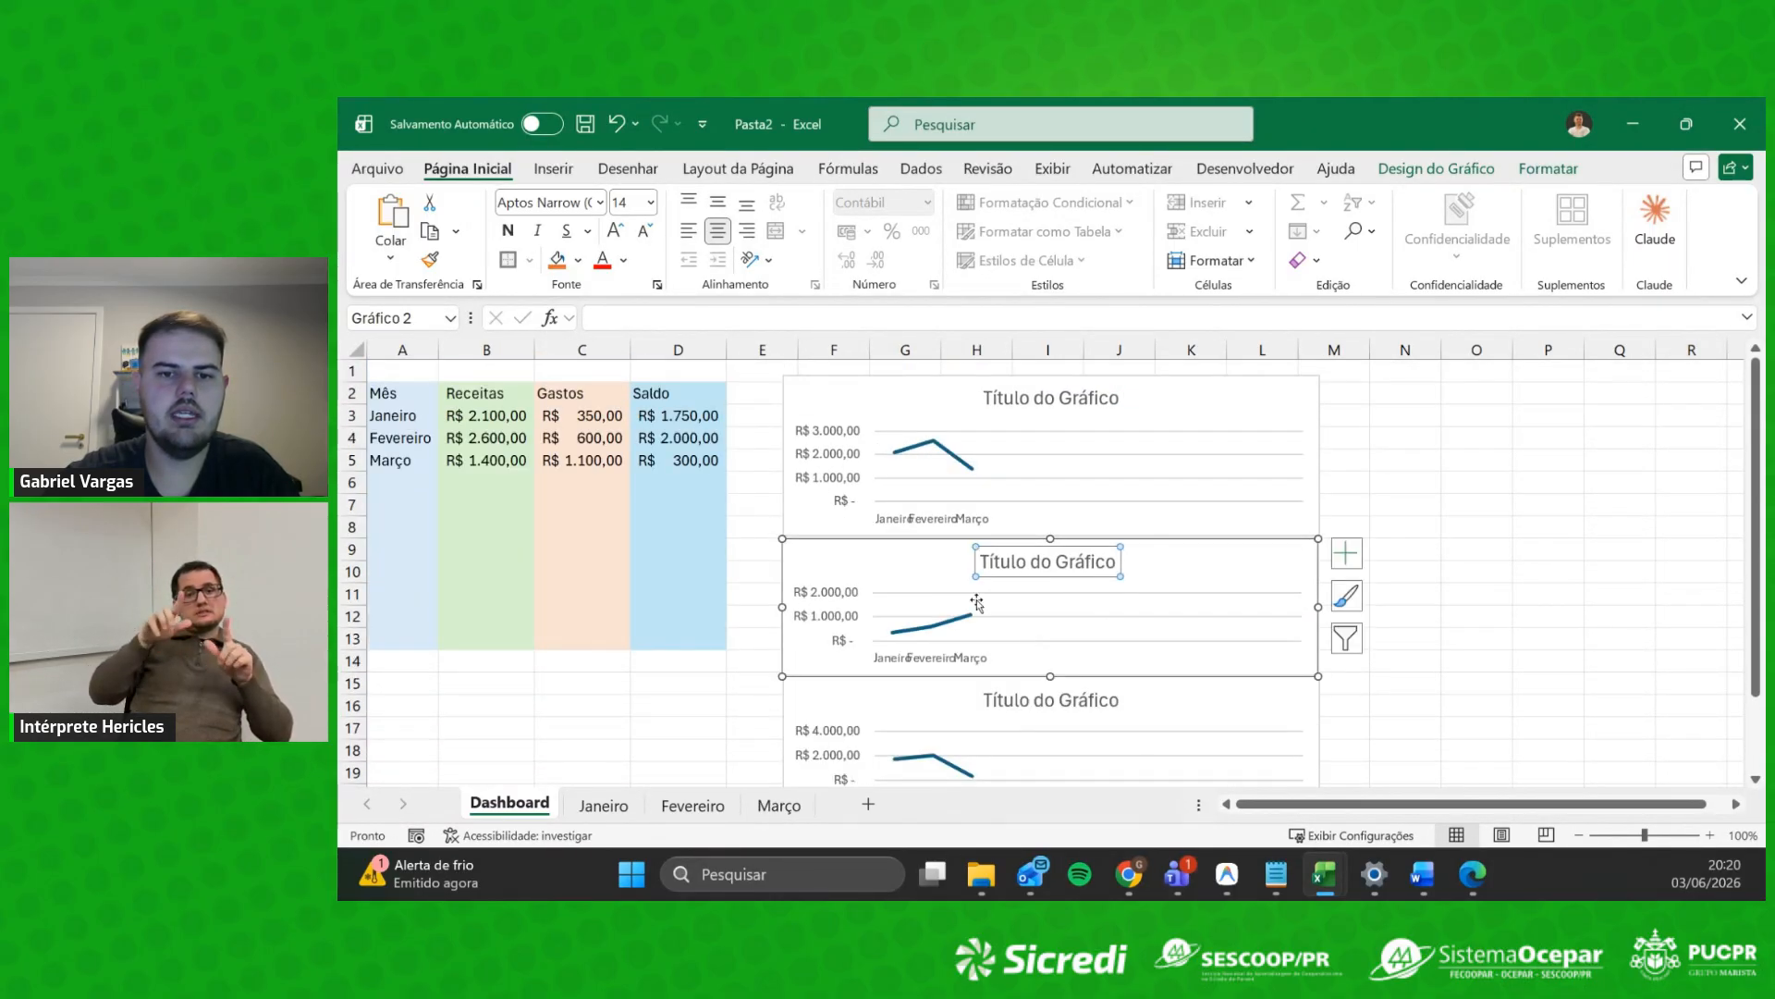
click(1548, 481)
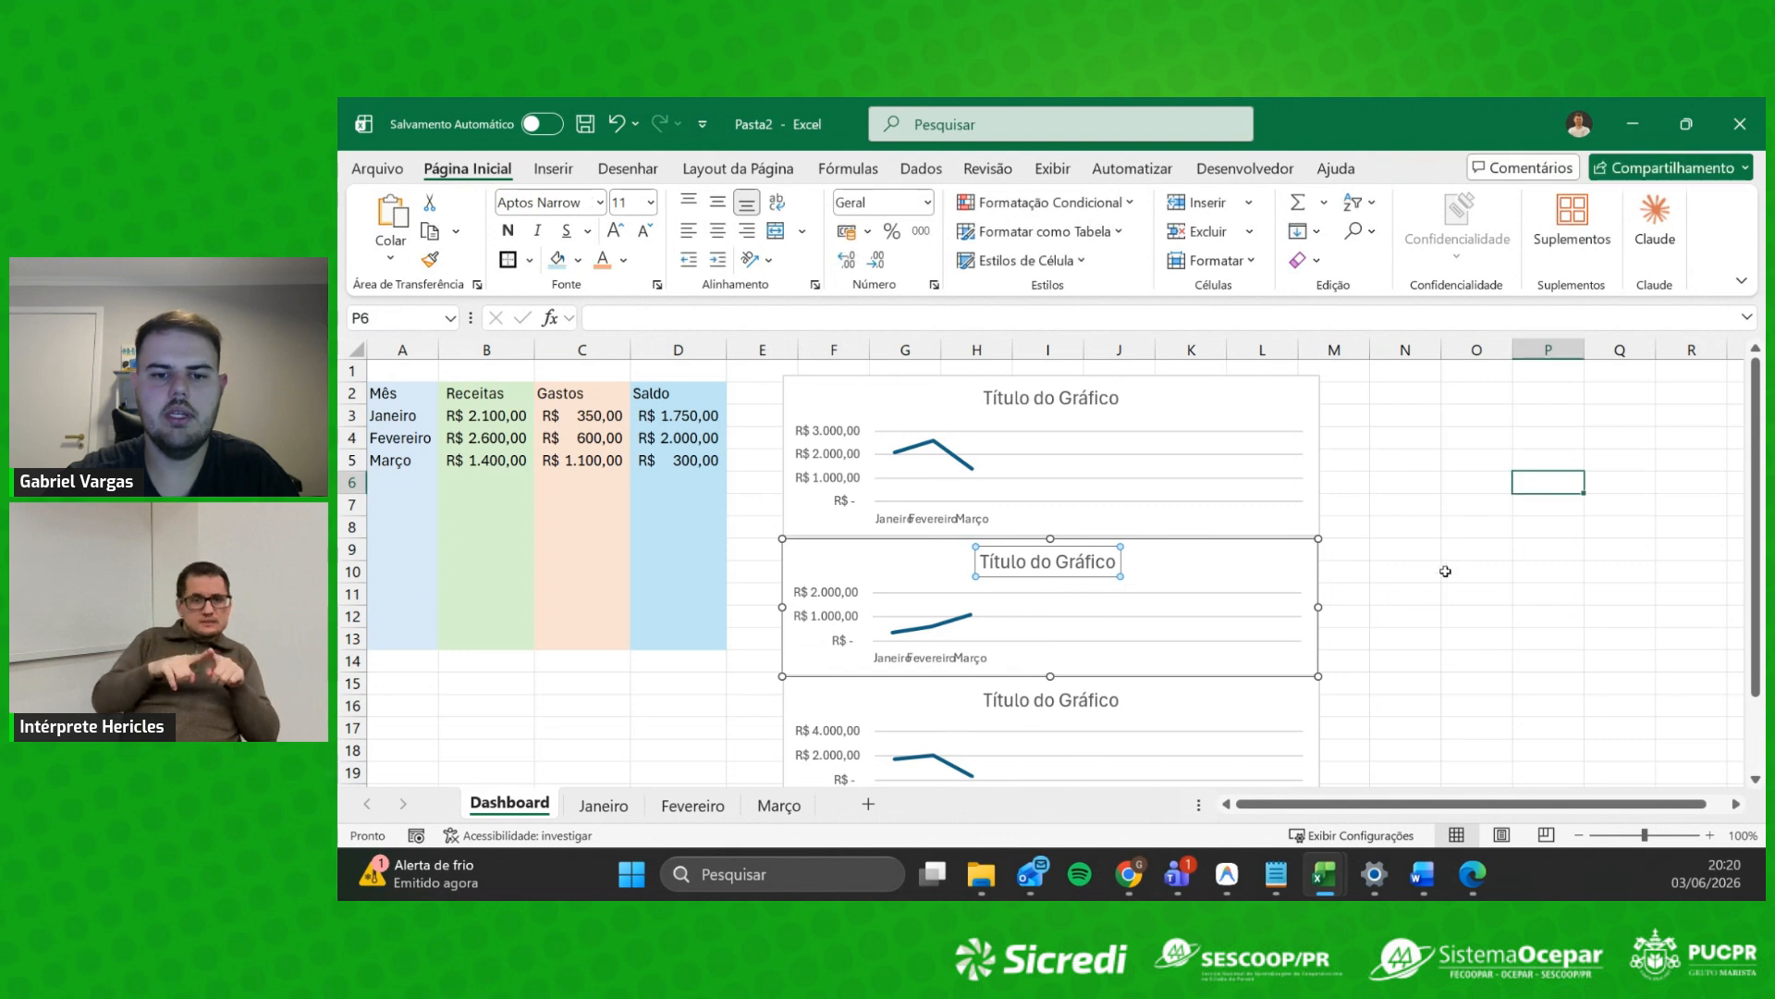
click(1317, 606)
drag(1317, 606, 1487, 606)
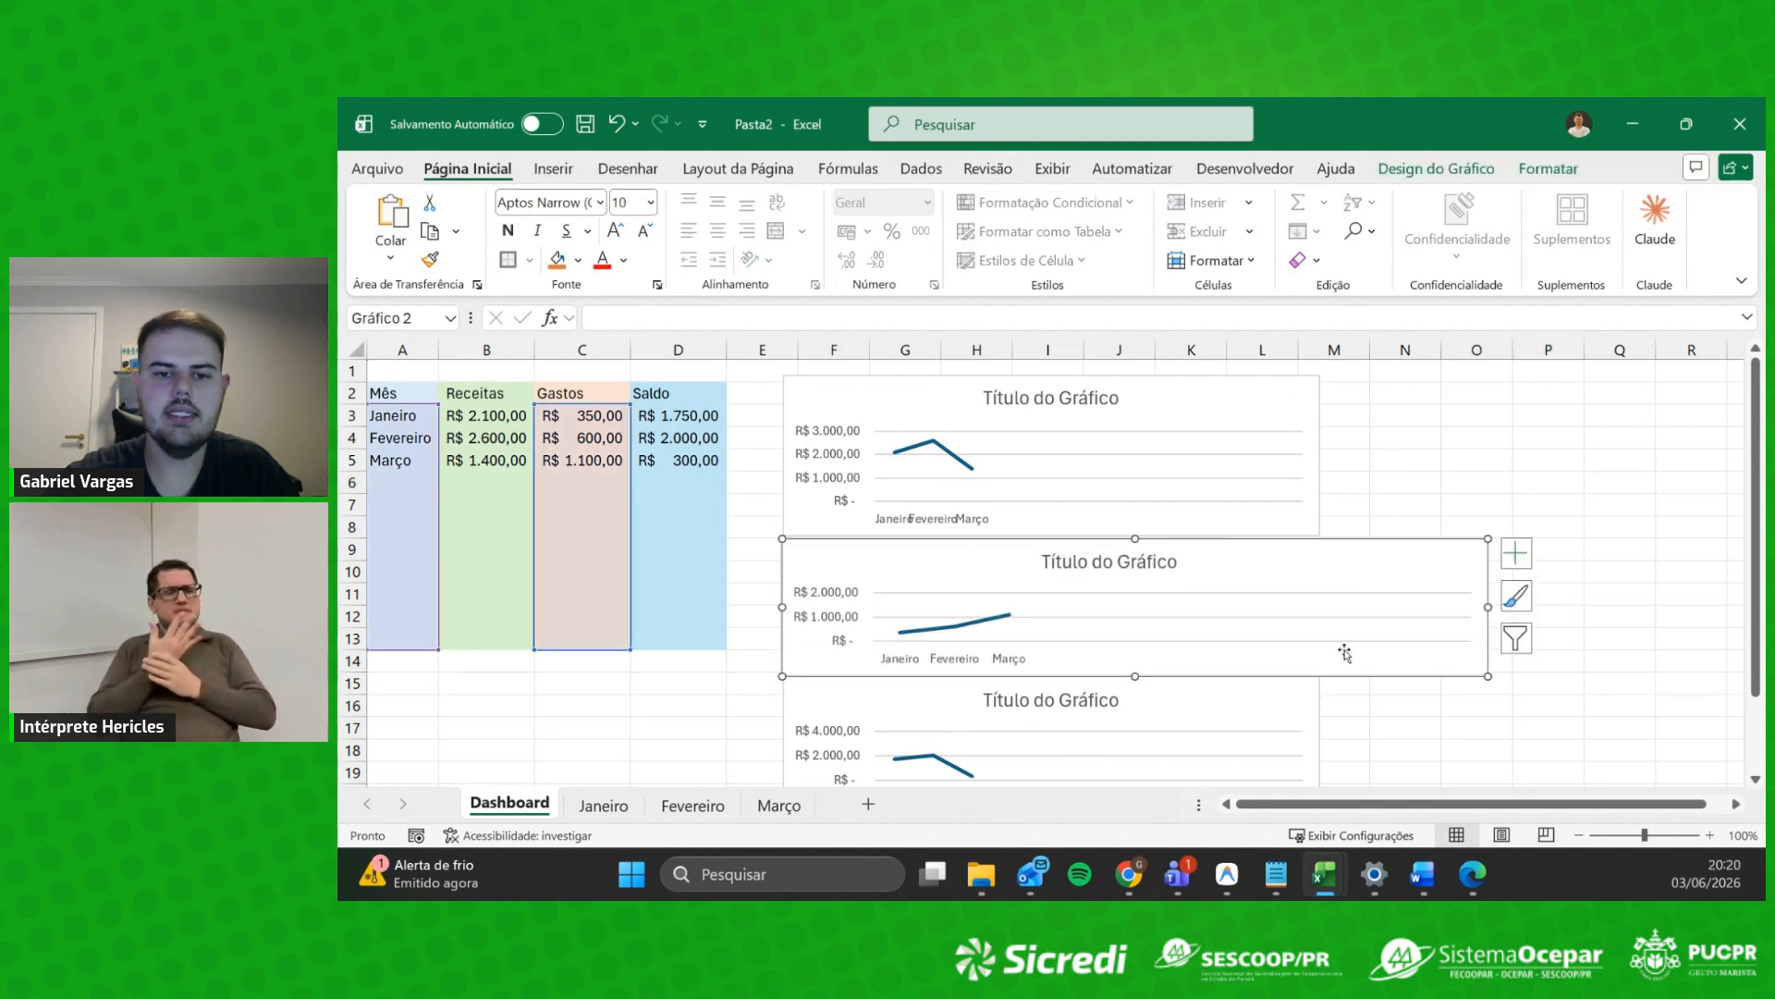
click(1301, 481)
drag(1320, 453, 1489, 441)
Step: Widen the third line chart to match the other two
scroll(1356, 614, down, 1)
click(1310, 646)
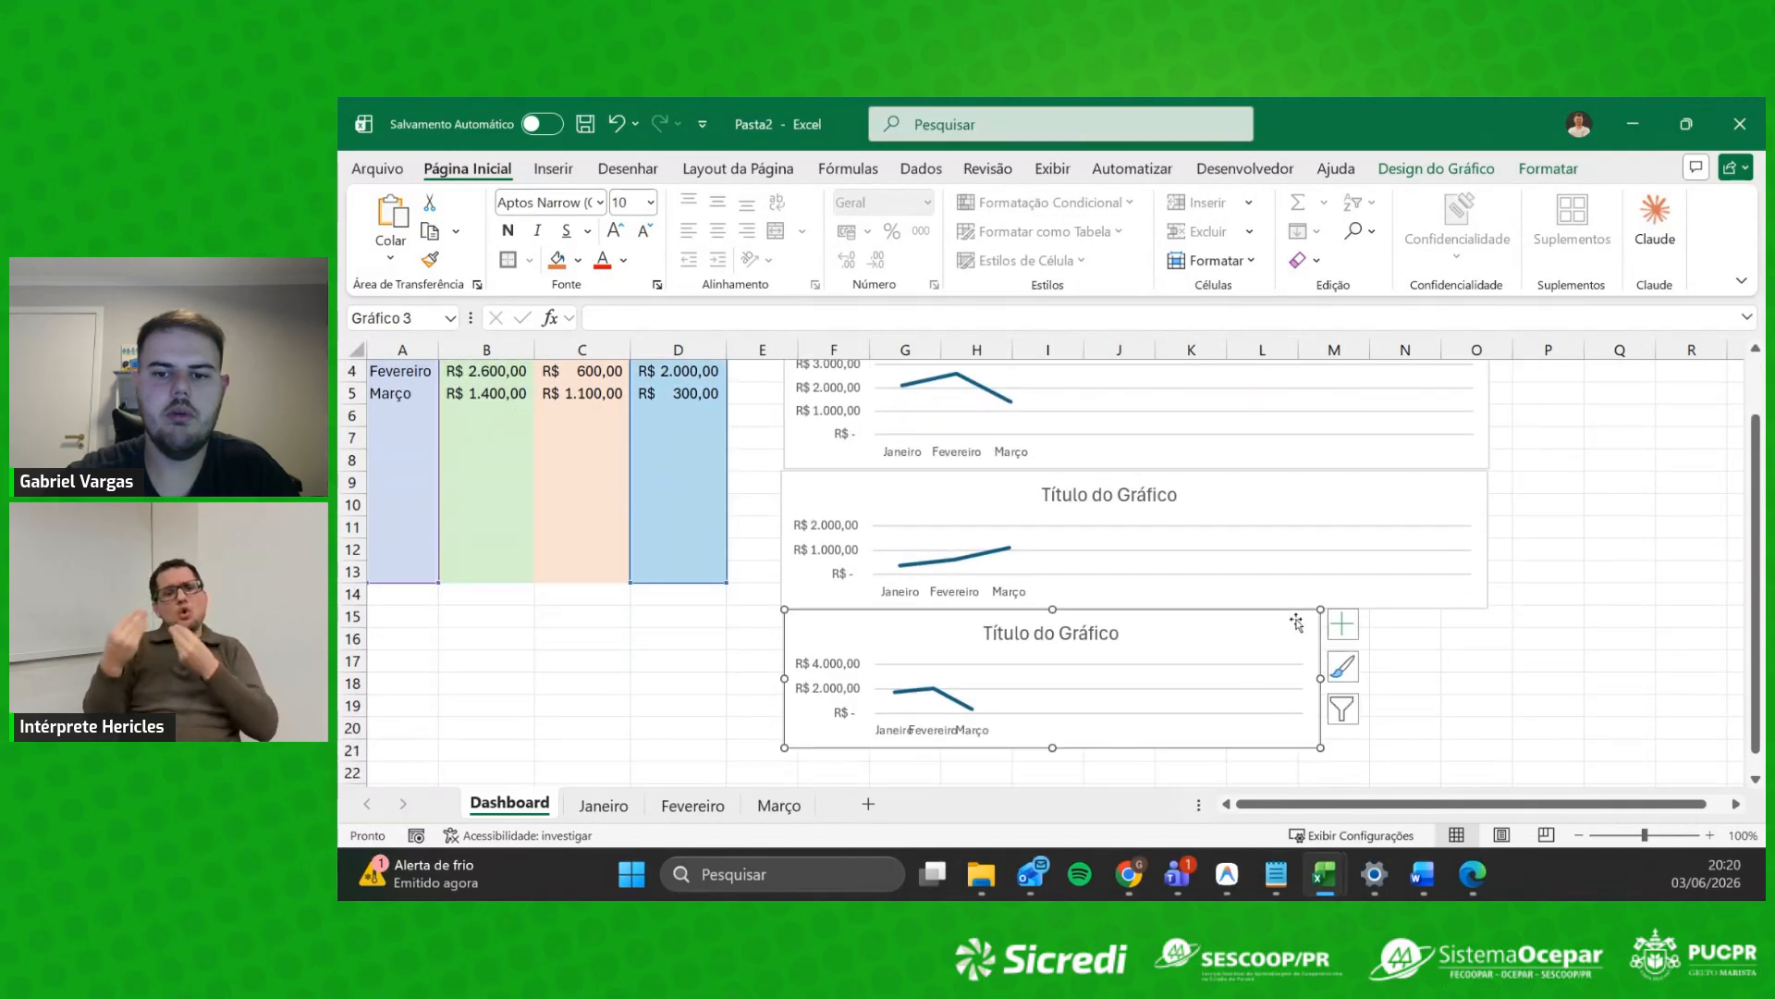
drag(1320, 678, 1495, 678)
scroll(927, 536, up, 1)
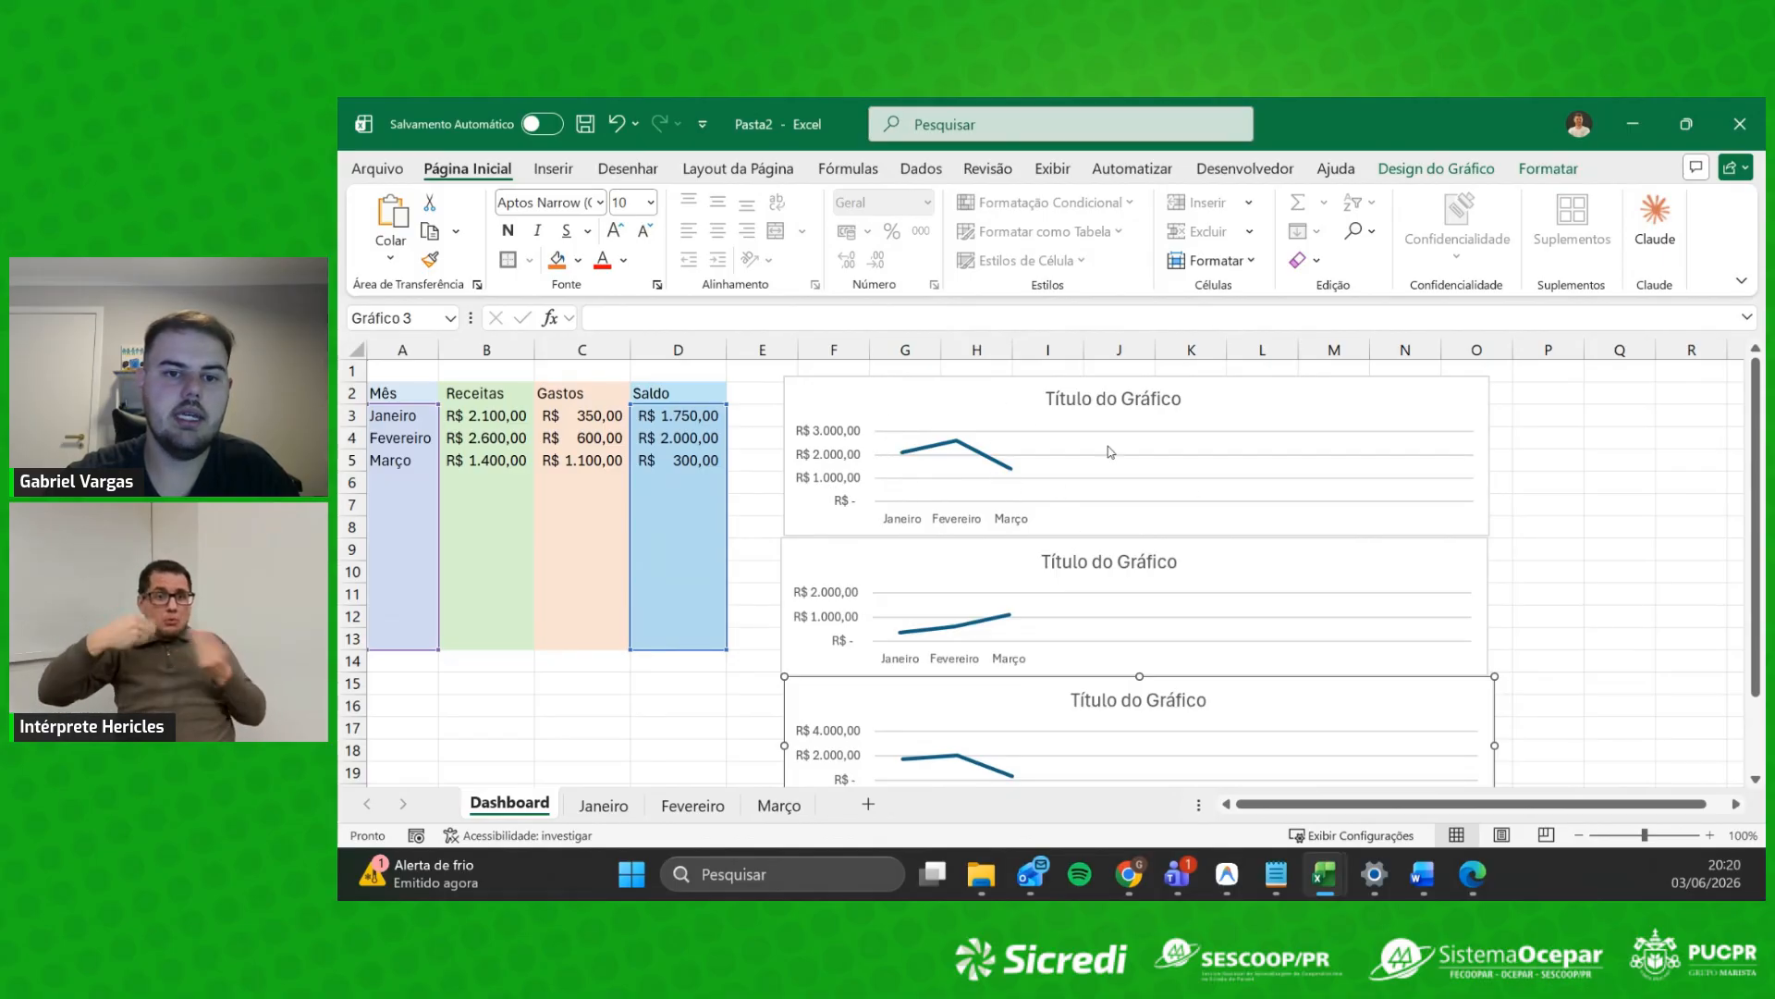
scroll(1019, 634, down, 1)
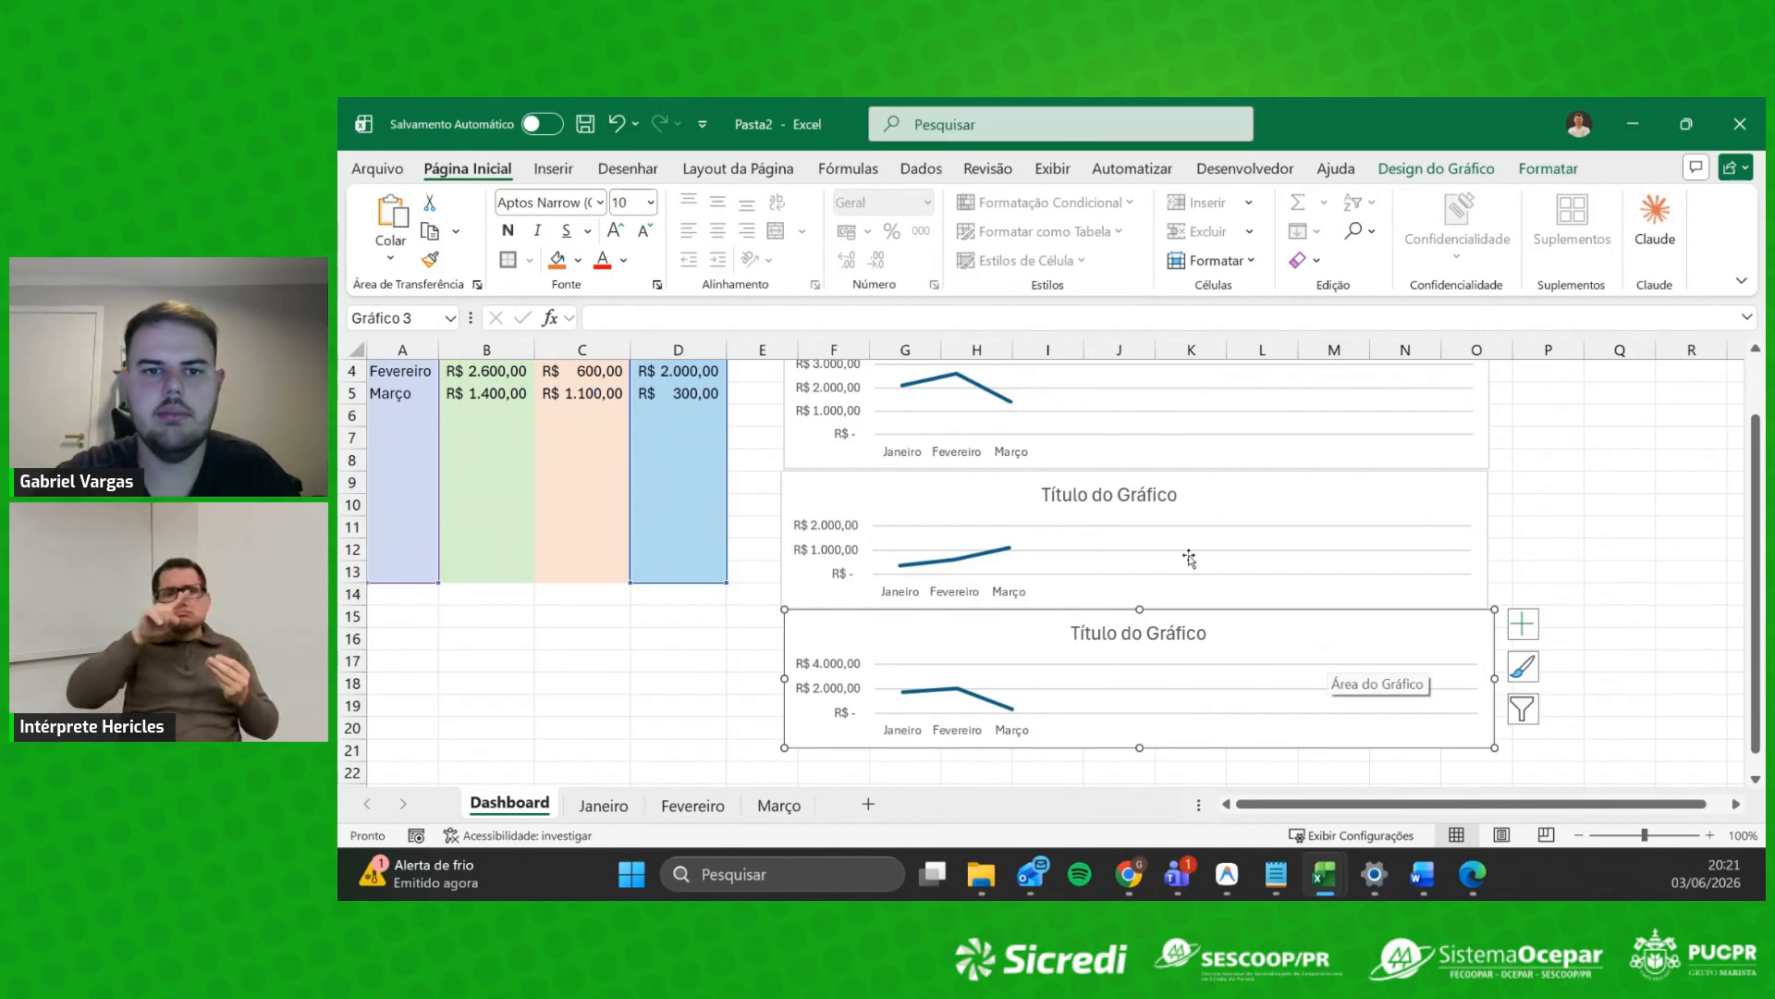
scroll(1328, 543, up, 1)
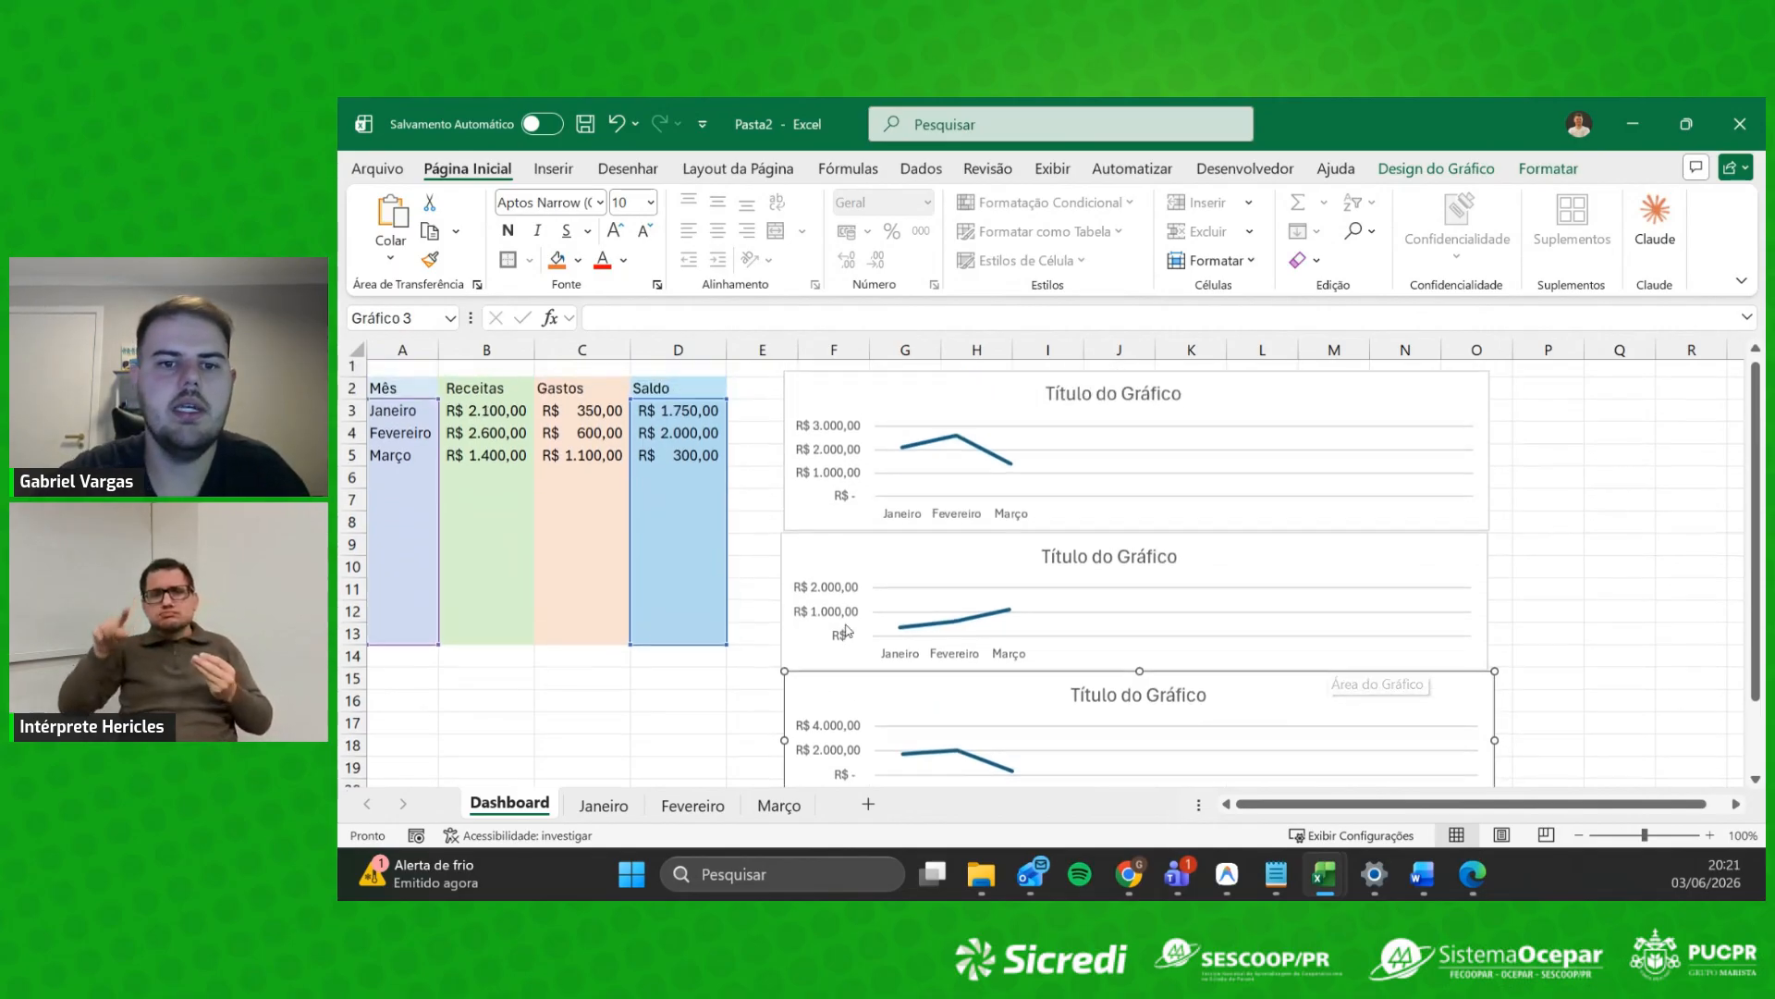
click(781, 553)
drag(782, 555, 784, 553)
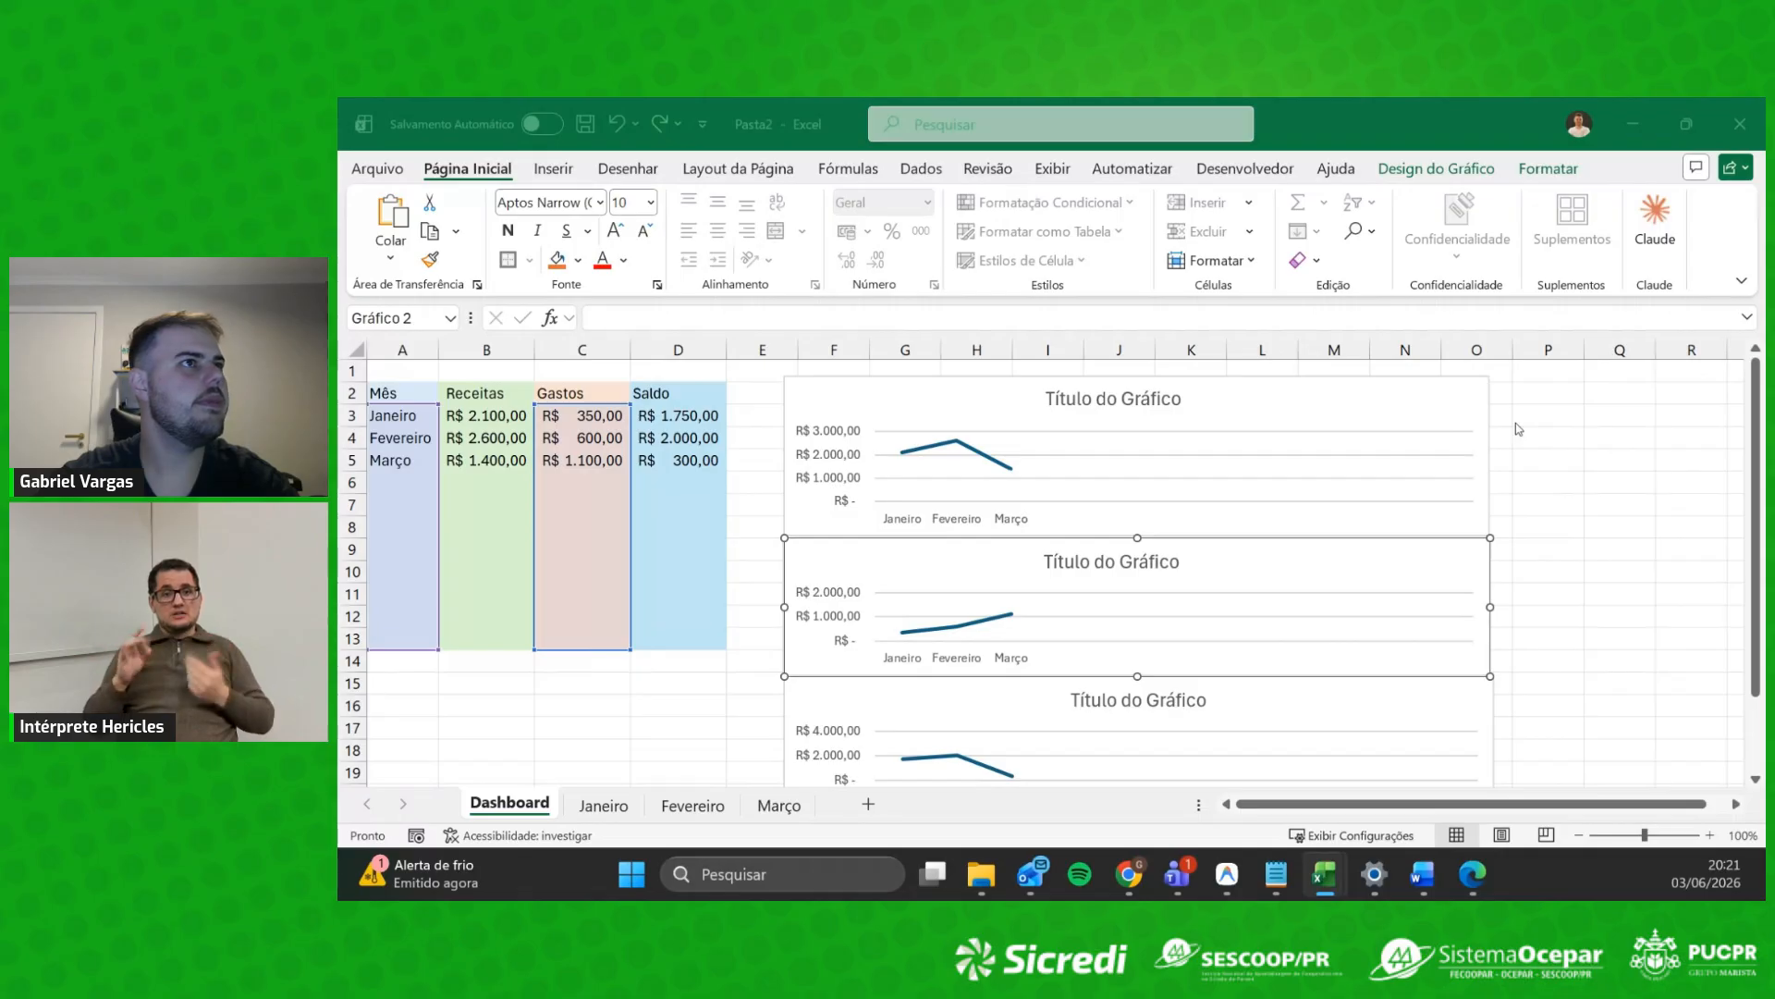
Step: Back in the PowerPoint slideshow, advance past 'Calculando o saldo do mês' to the Parabéns! slide
key(alt+Tab)
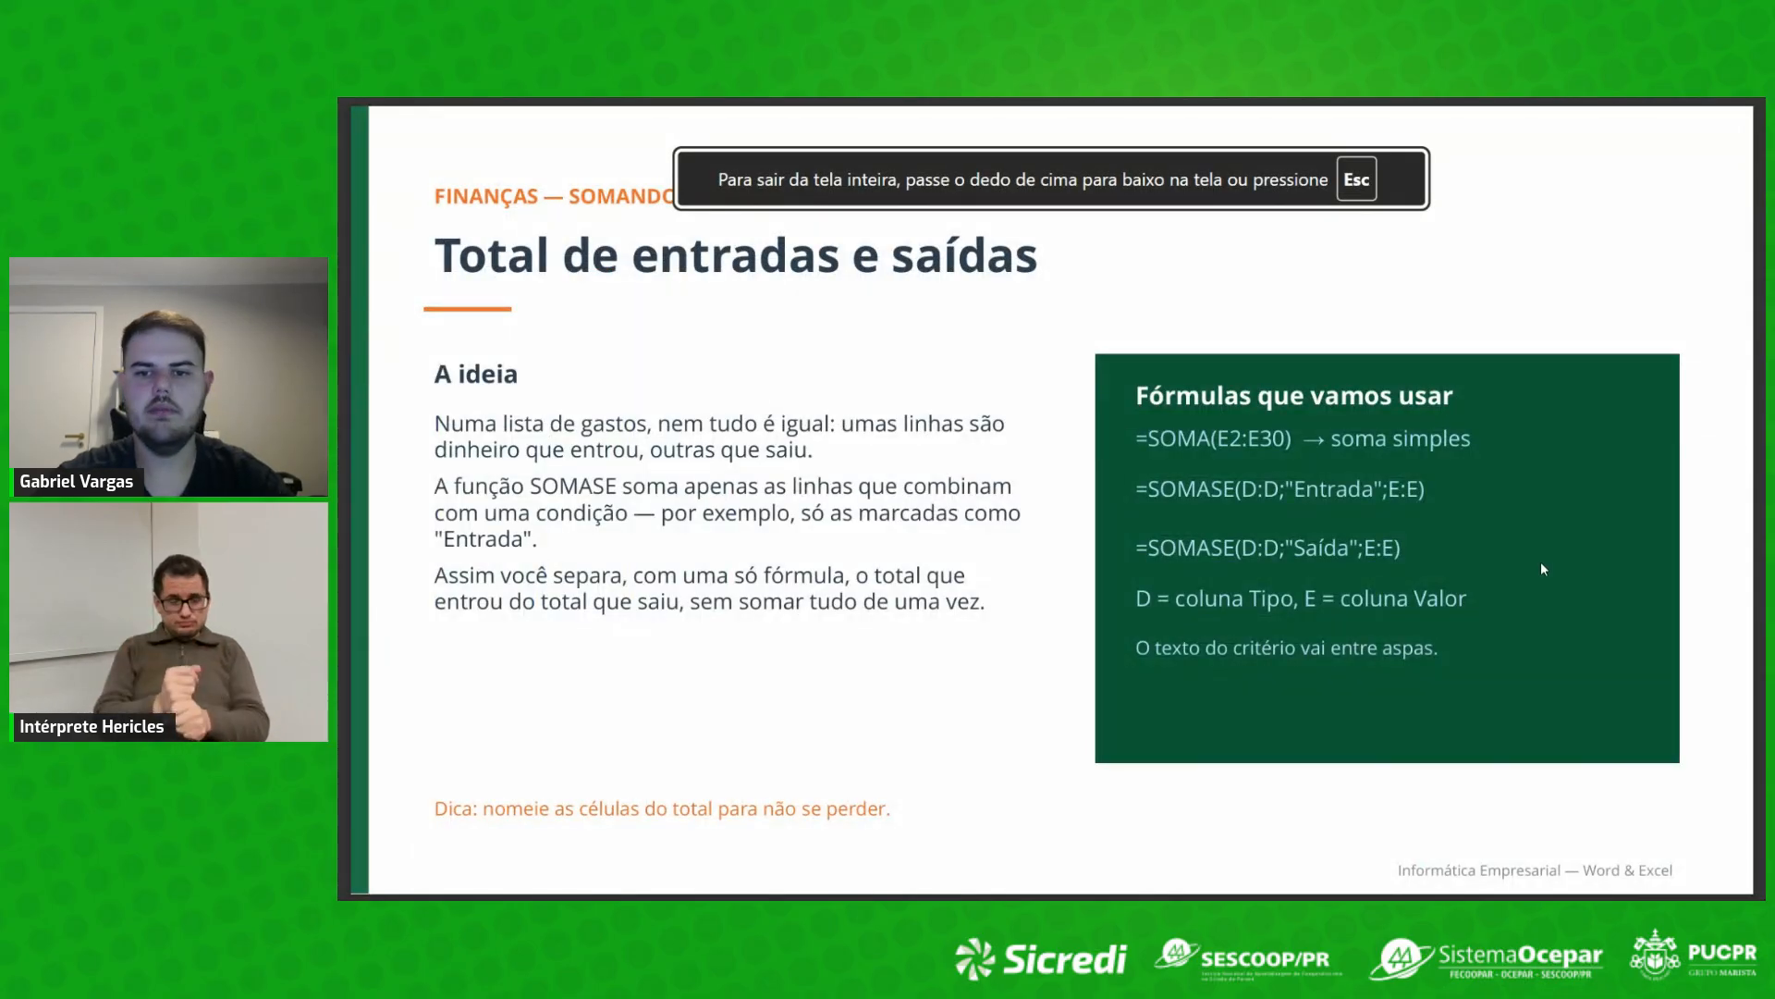
key(Left)
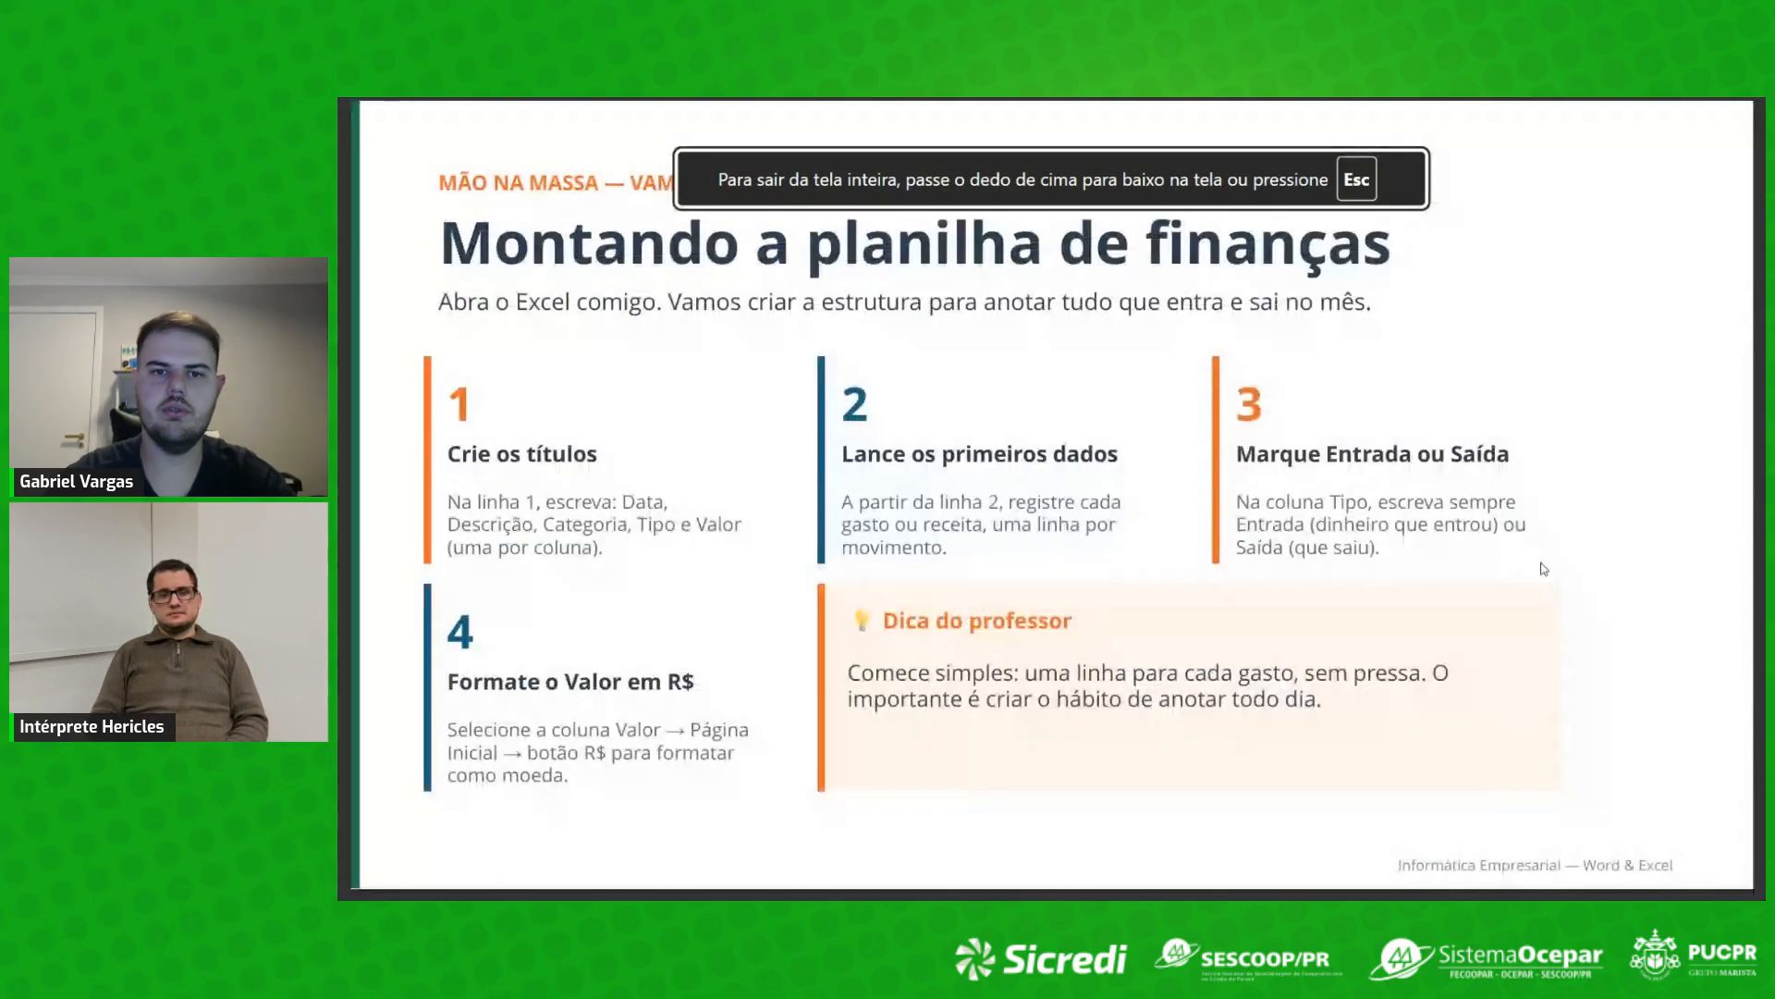
key(Right)
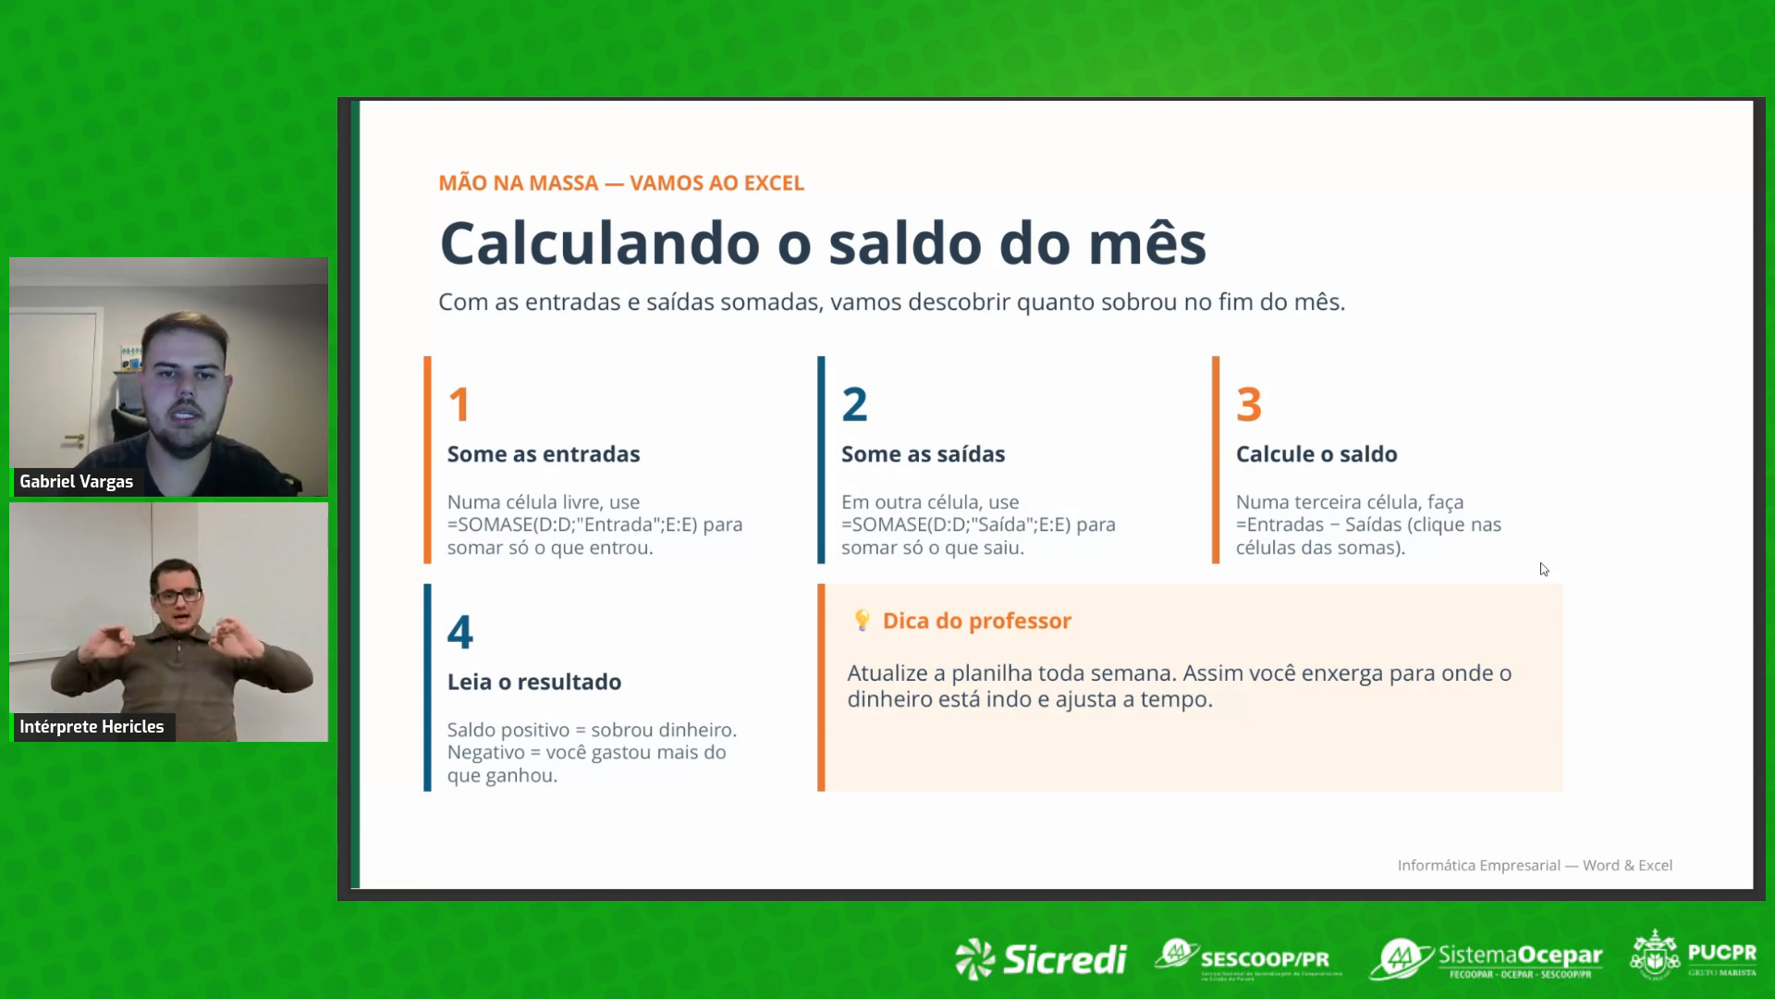
key(Right)
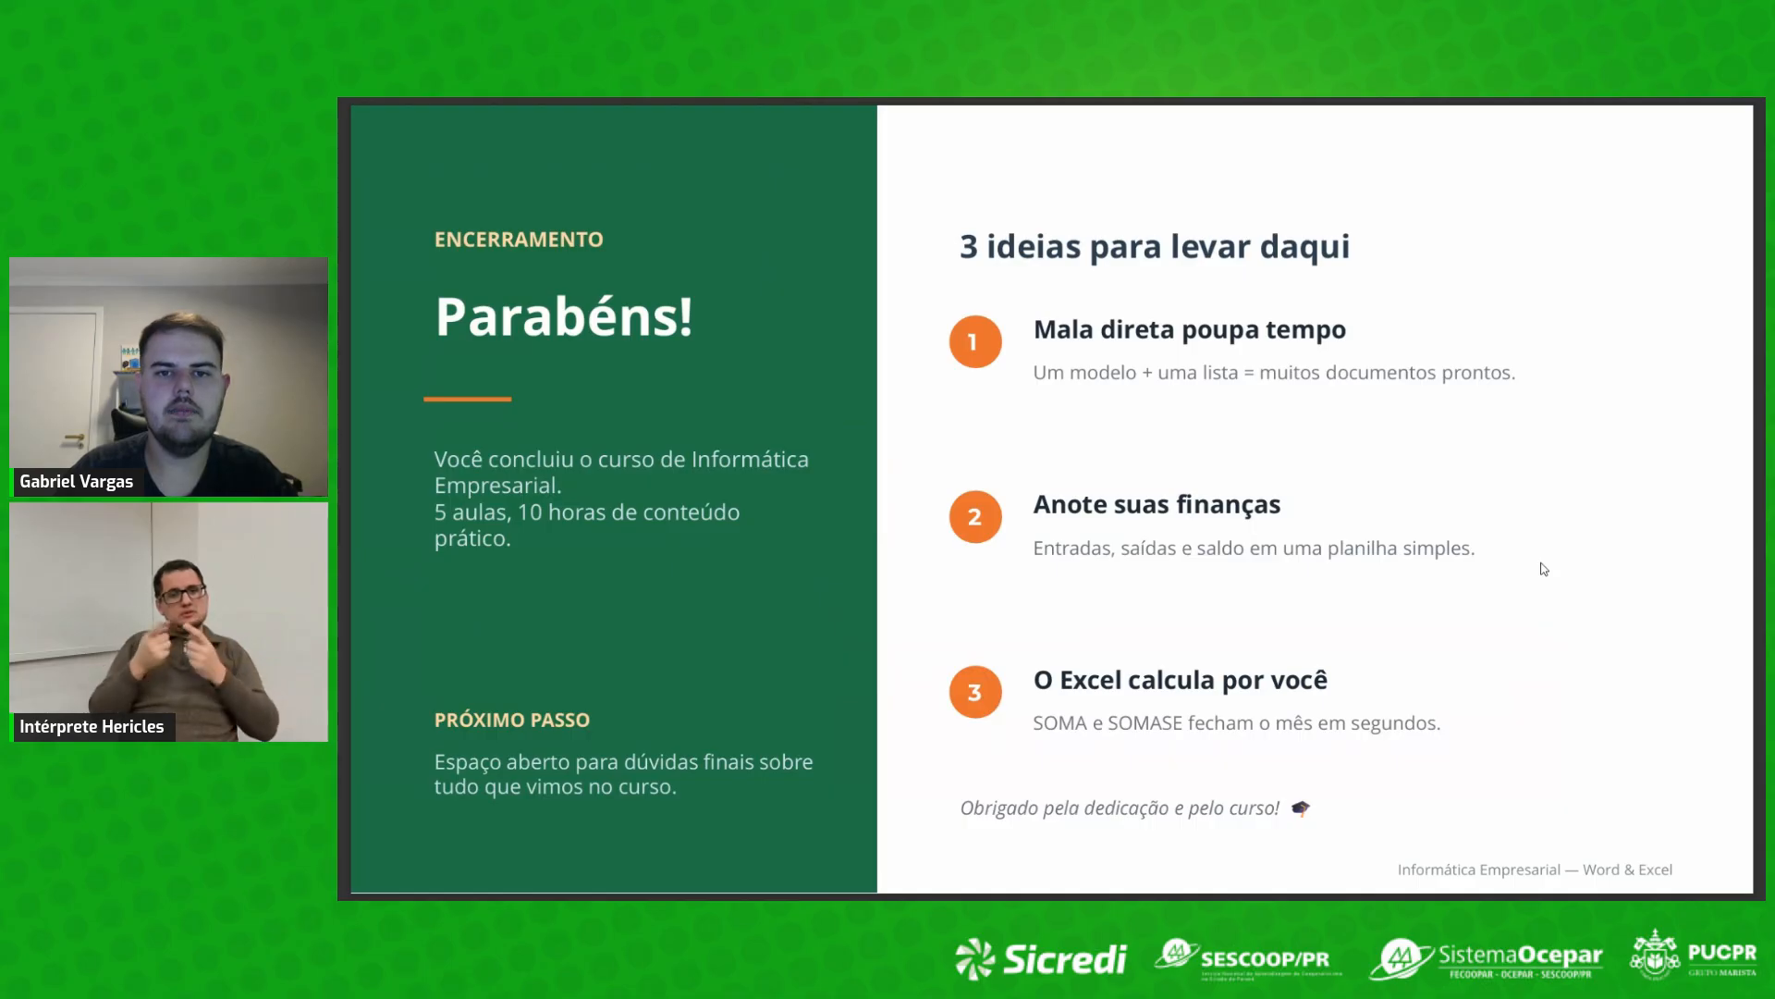